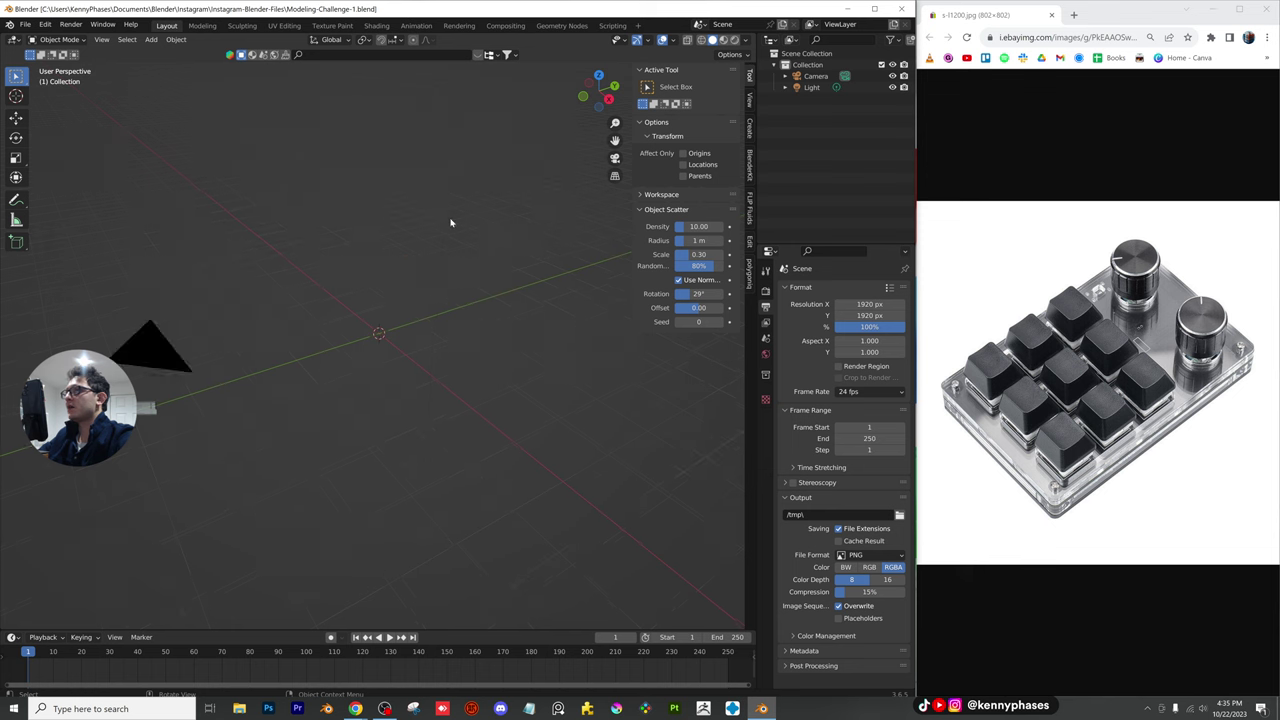
Delete the camera and the light so the scene is empty
scroll(450, 222, "down", 4)
key("a")
key("x")
left_click(432, 281)
Add a mesh cube at the world origin
middle_click_drag(406, 320, 361, 320)
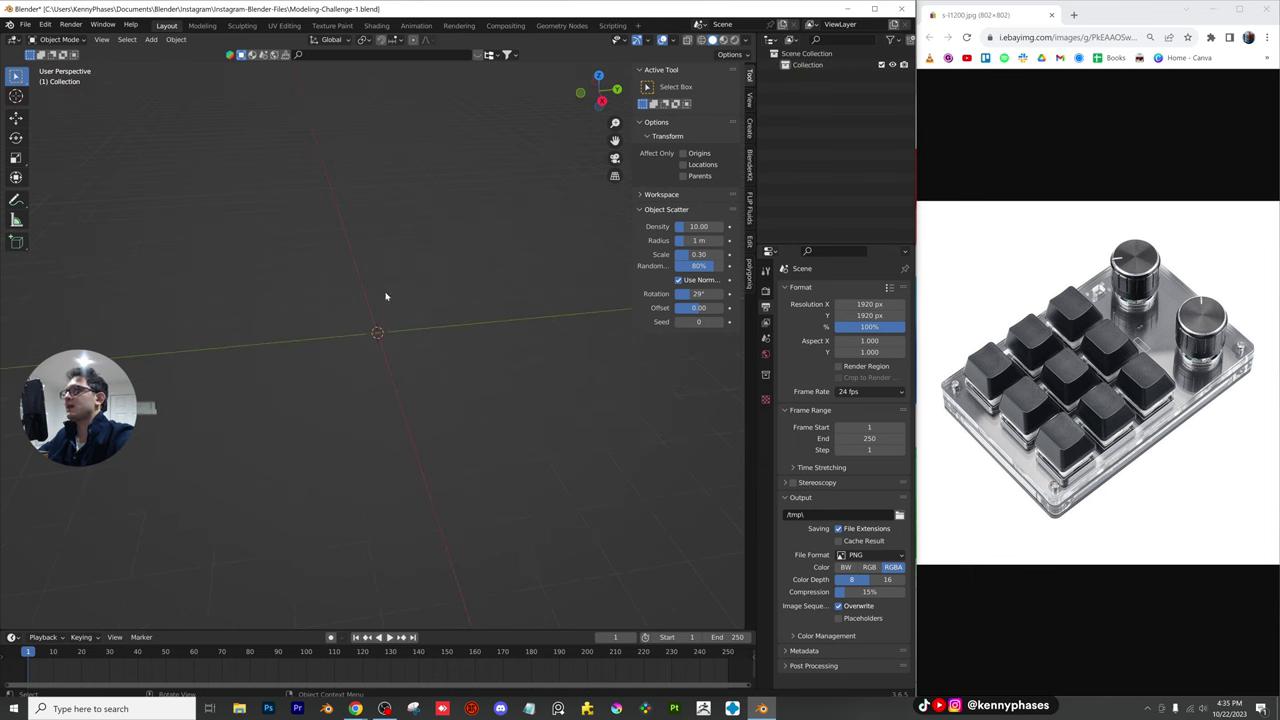
left_click(151, 39)
mouse_move(170, 52)
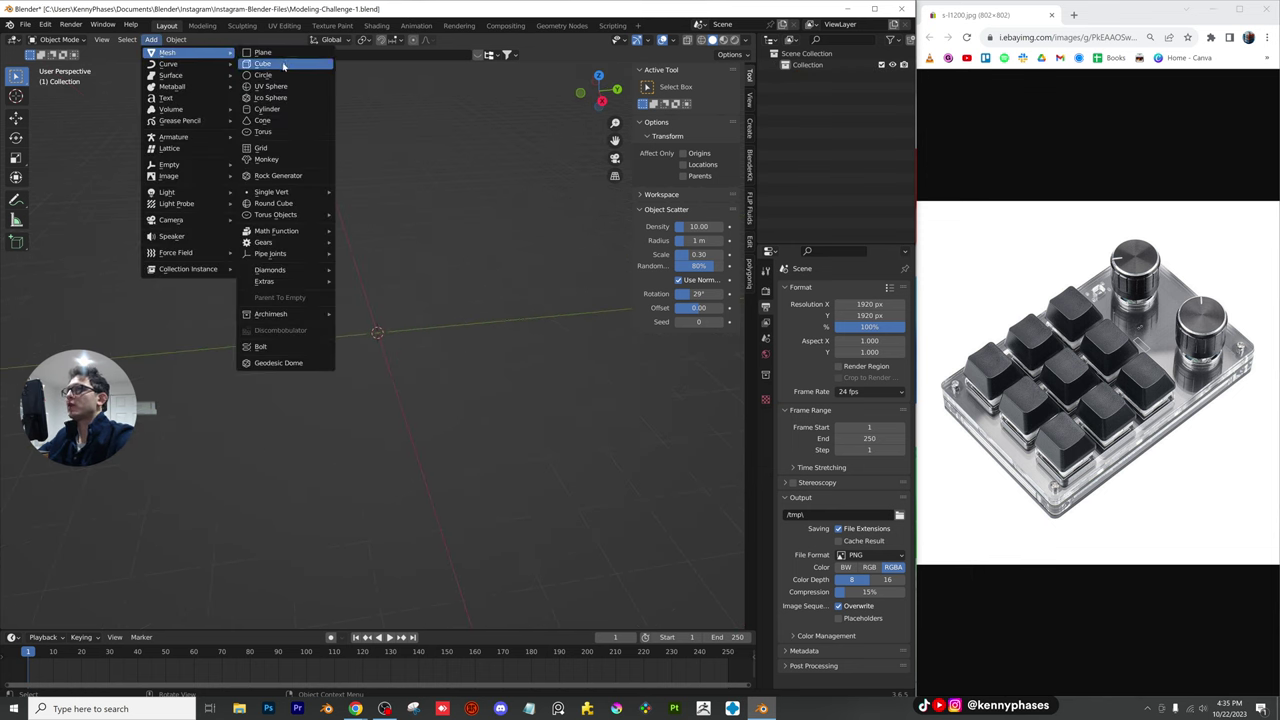
left_click(286, 64)
Flatten the cube along Z to a slab about 0.37 m thick
middle_click_drag(360, 260, 410, 300)
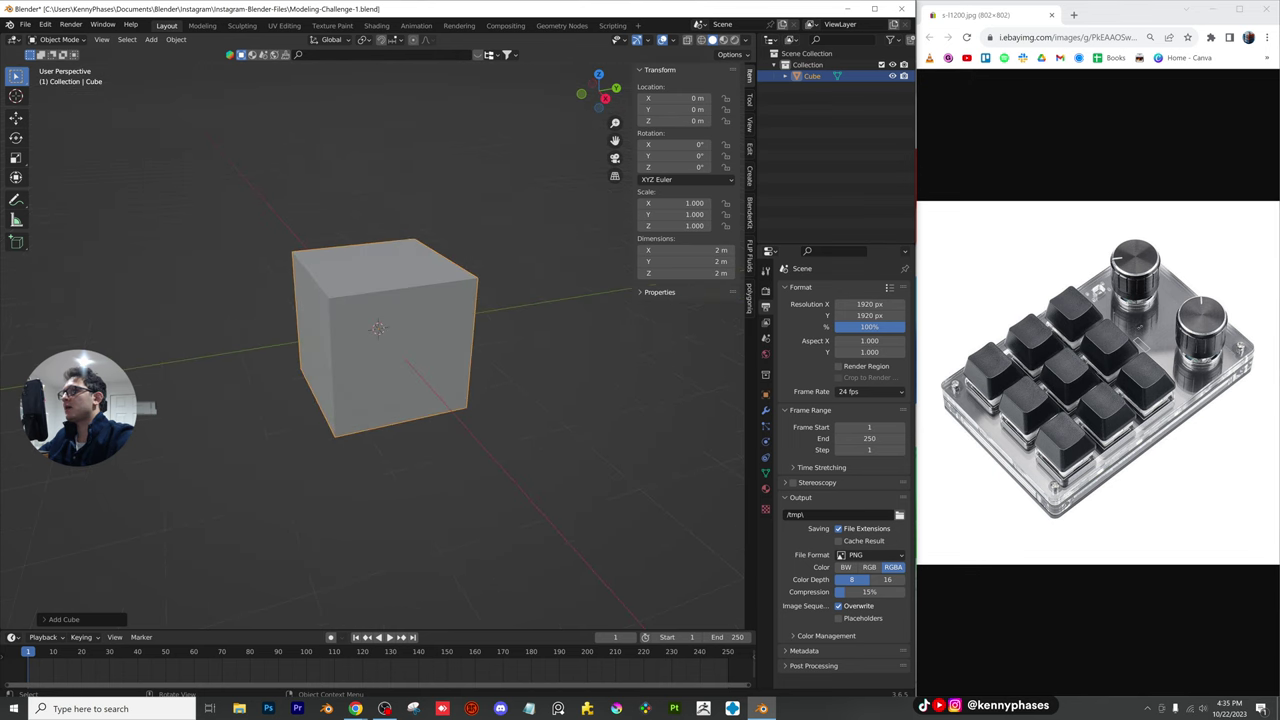
key("s")
key("z")
left_click(396, 312)
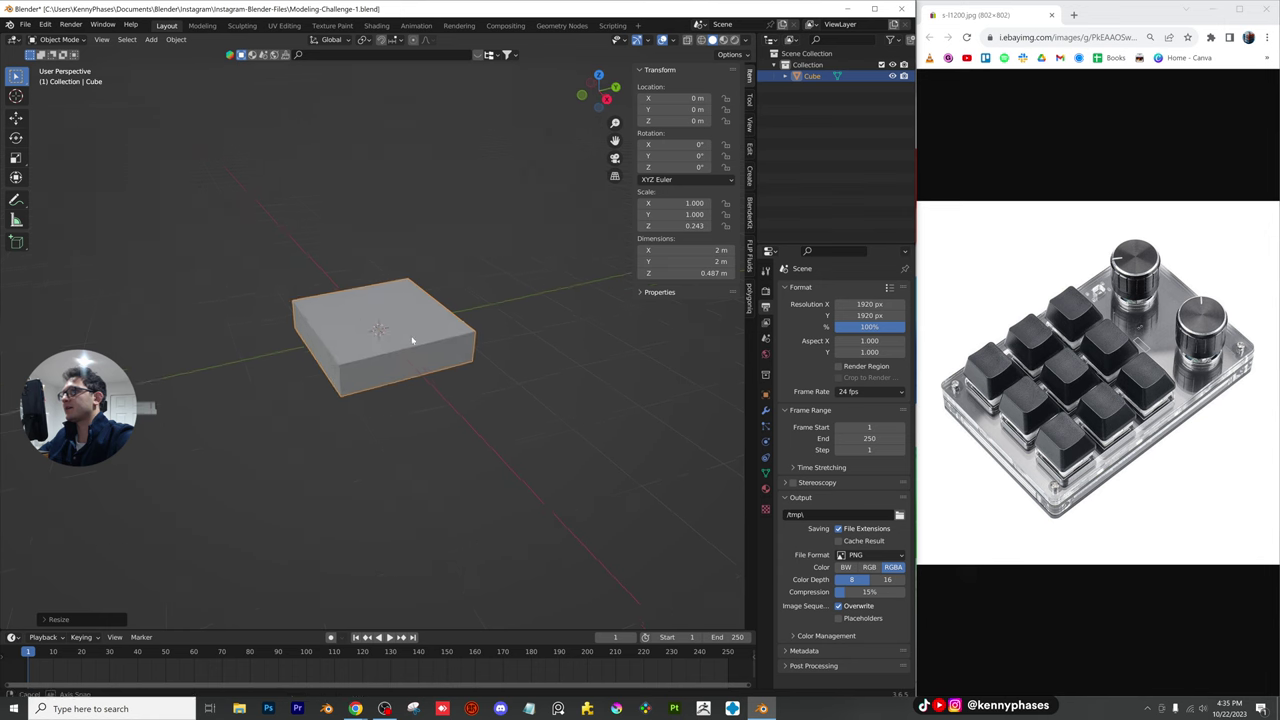
scroll(420, 340, "up", 2)
key("s")
key("z")
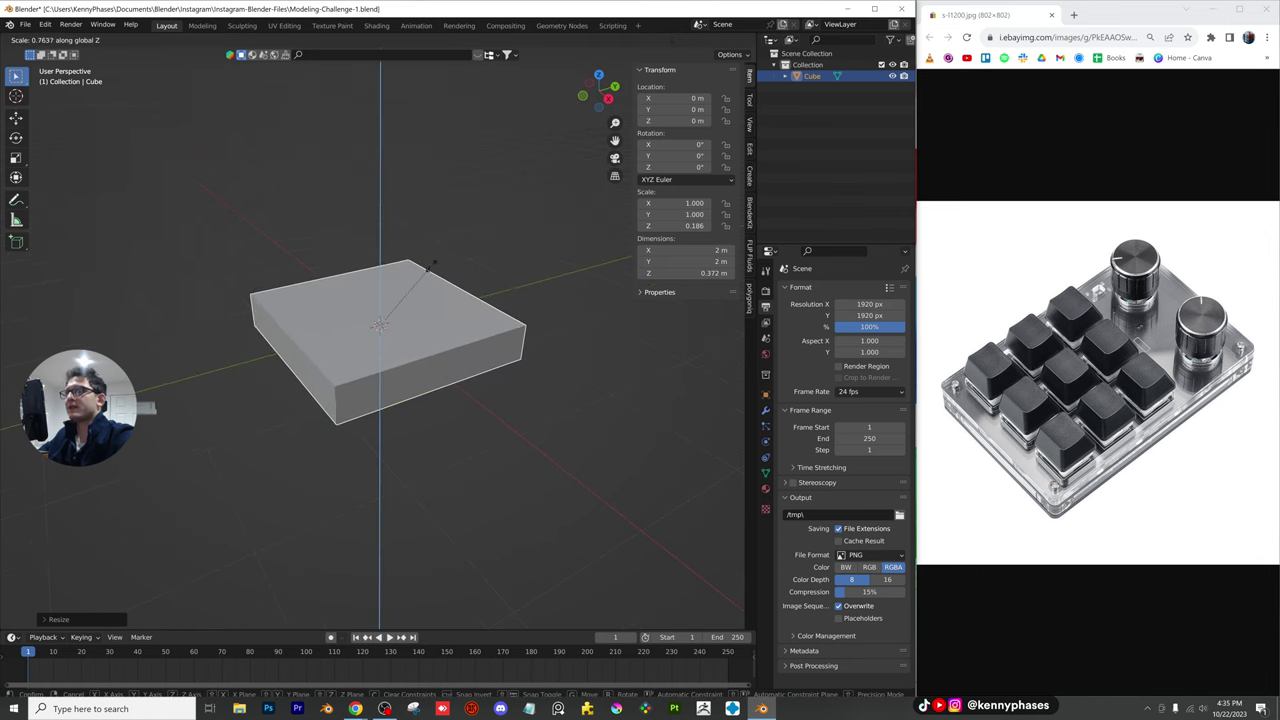
left_click(455, 309)
Scale the slab along X to about 1.41 m and along Z to about 0.275 m
middle_click_drag(462, 382, 470, 383)
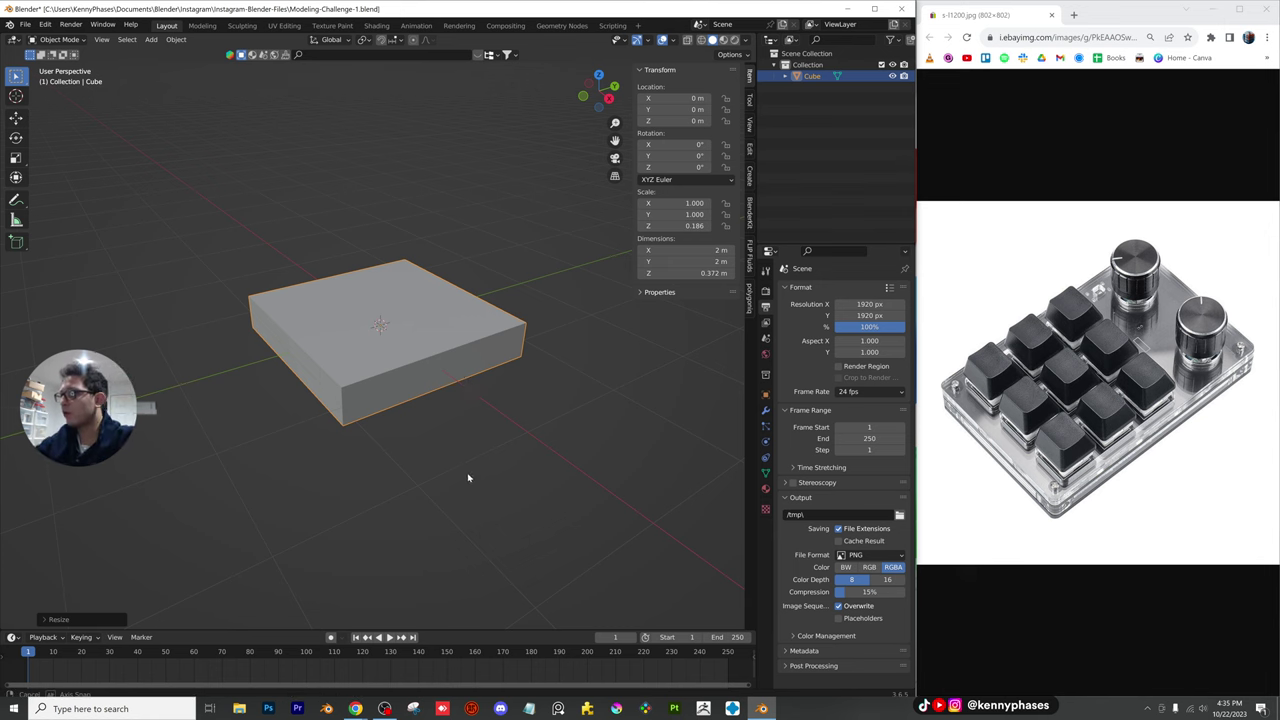
middle_click_drag(467, 478, 571, 443)
key("s")
key("x")
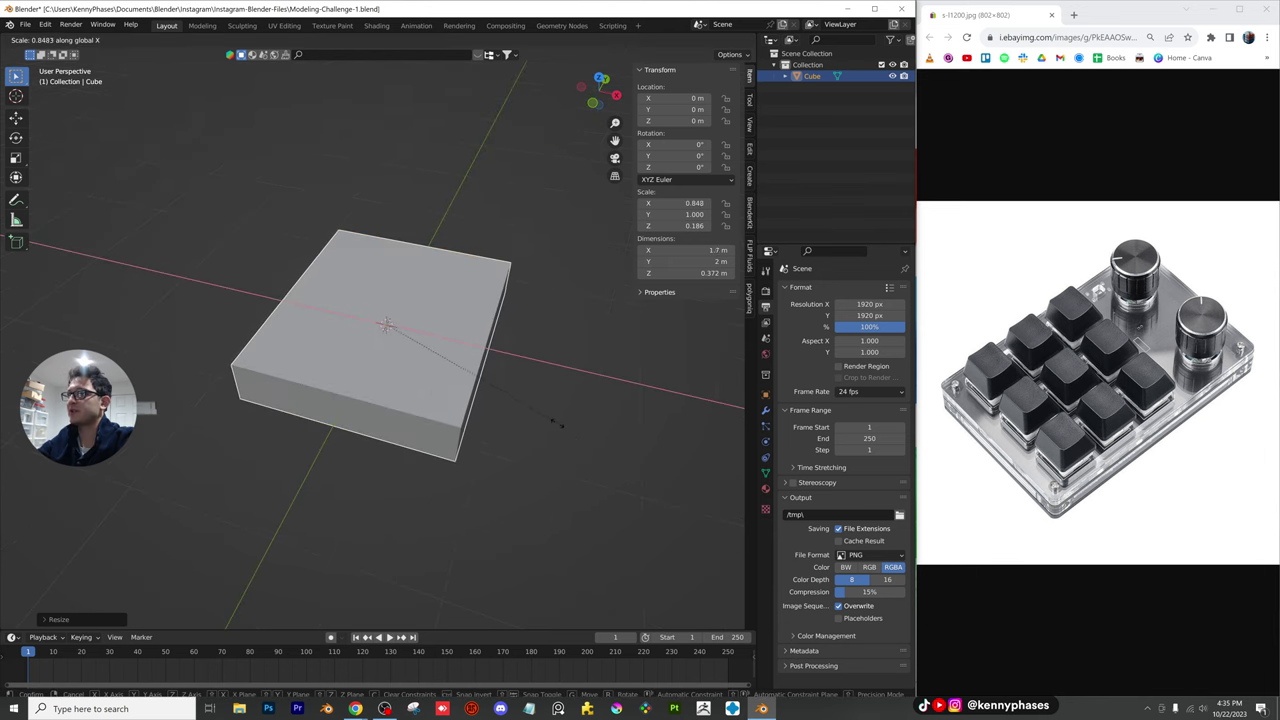
left_click(505, 412)
key("s")
key("z")
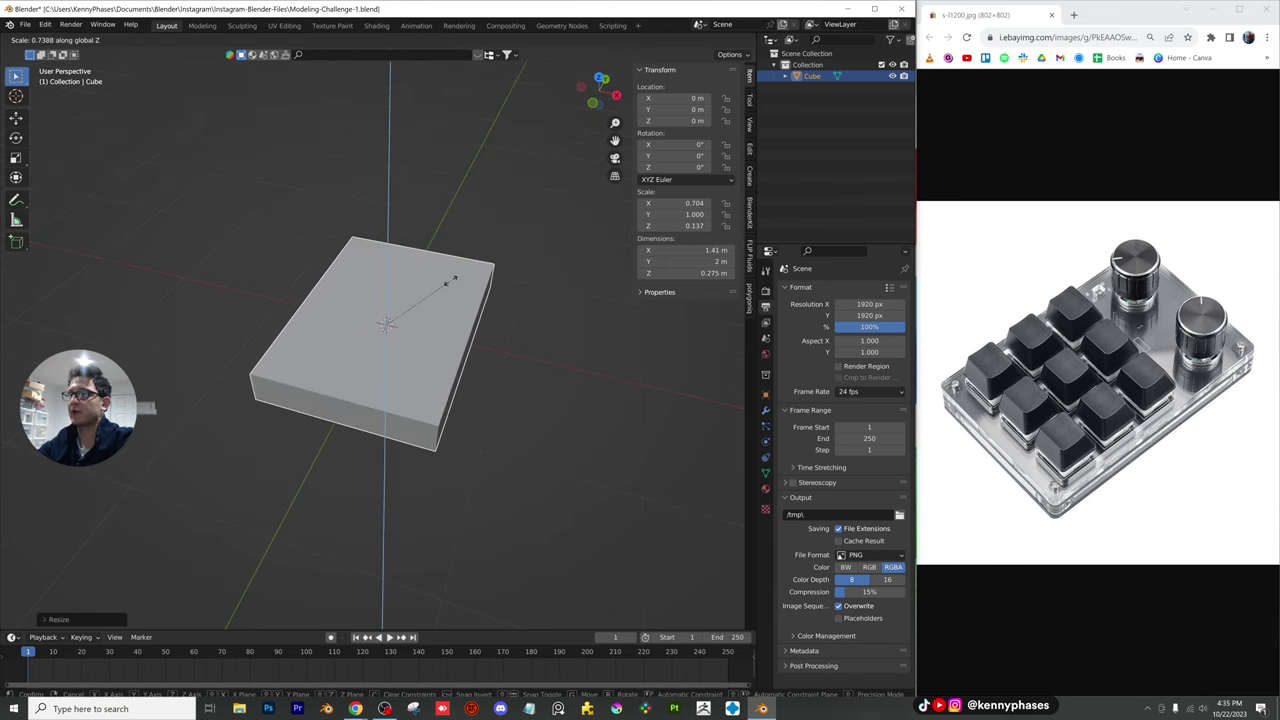
left_click(450, 282)
Apply the slab's scale transform
middle_click_drag(437, 340, 469, 371)
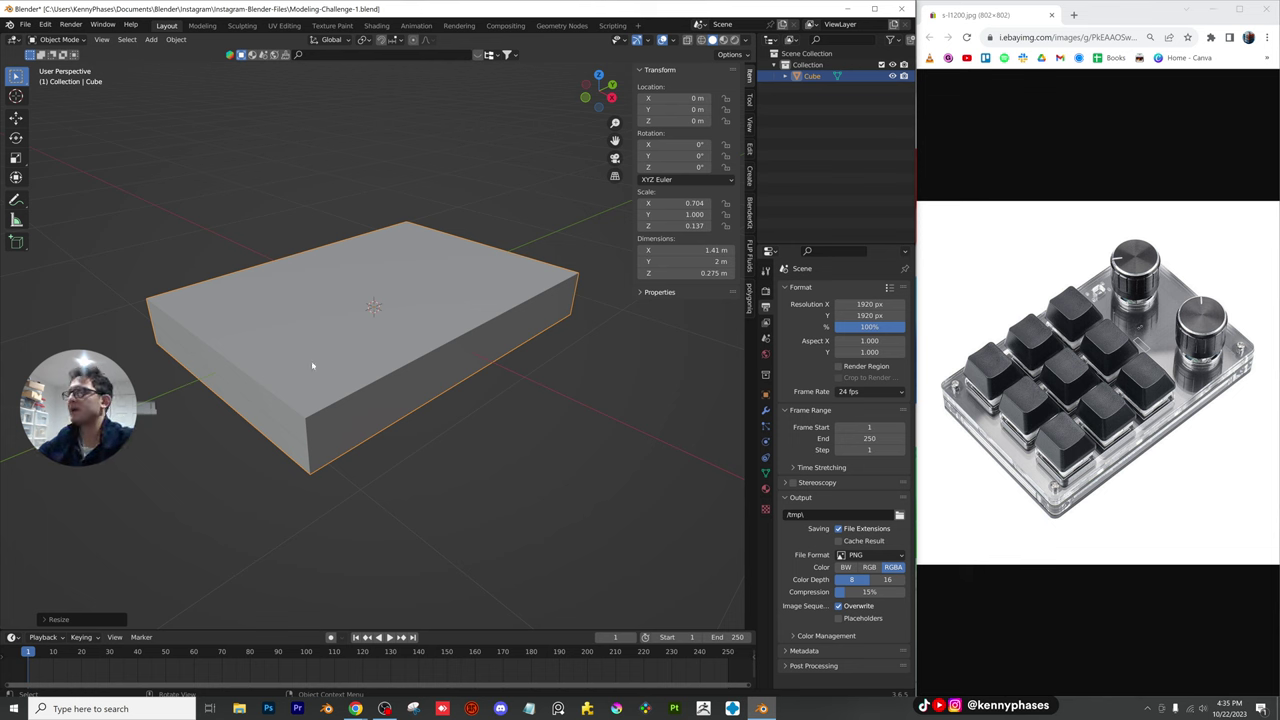
middle_click_drag(268, 240, 366, 287)
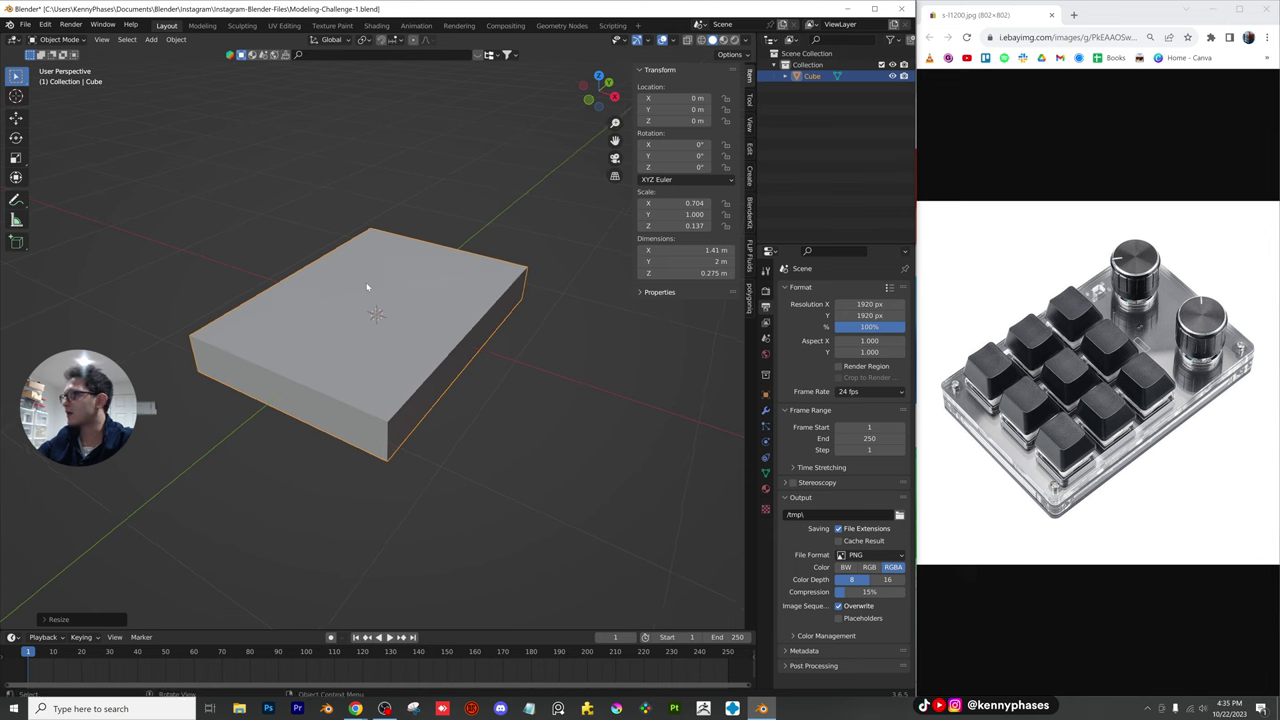
left_click(151, 40)
mouse_move(176, 40)
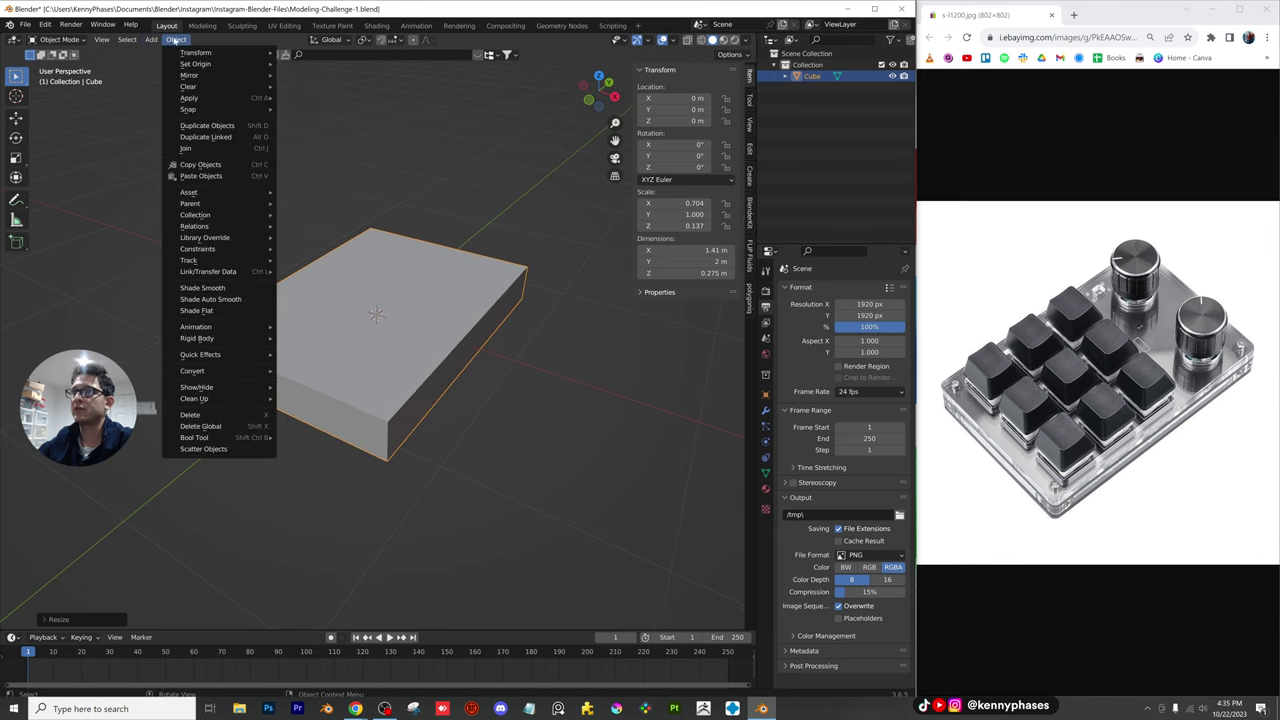
mouse_move(210, 98)
left_click(326, 121)
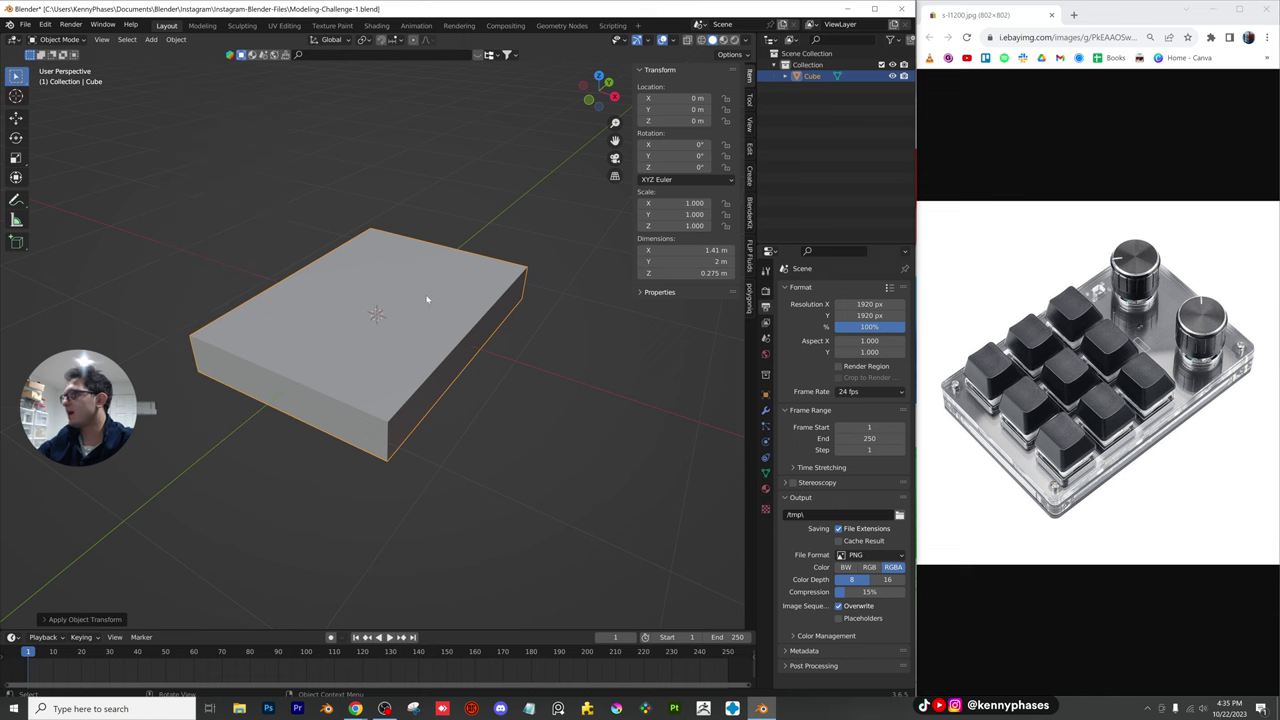
In Edit Mode, bevel the slab's four vertical corner edges about 0.095 m wide with 17 segments, then return to Object Mode
scroll(427, 299, "up", 1)
key("Tab")
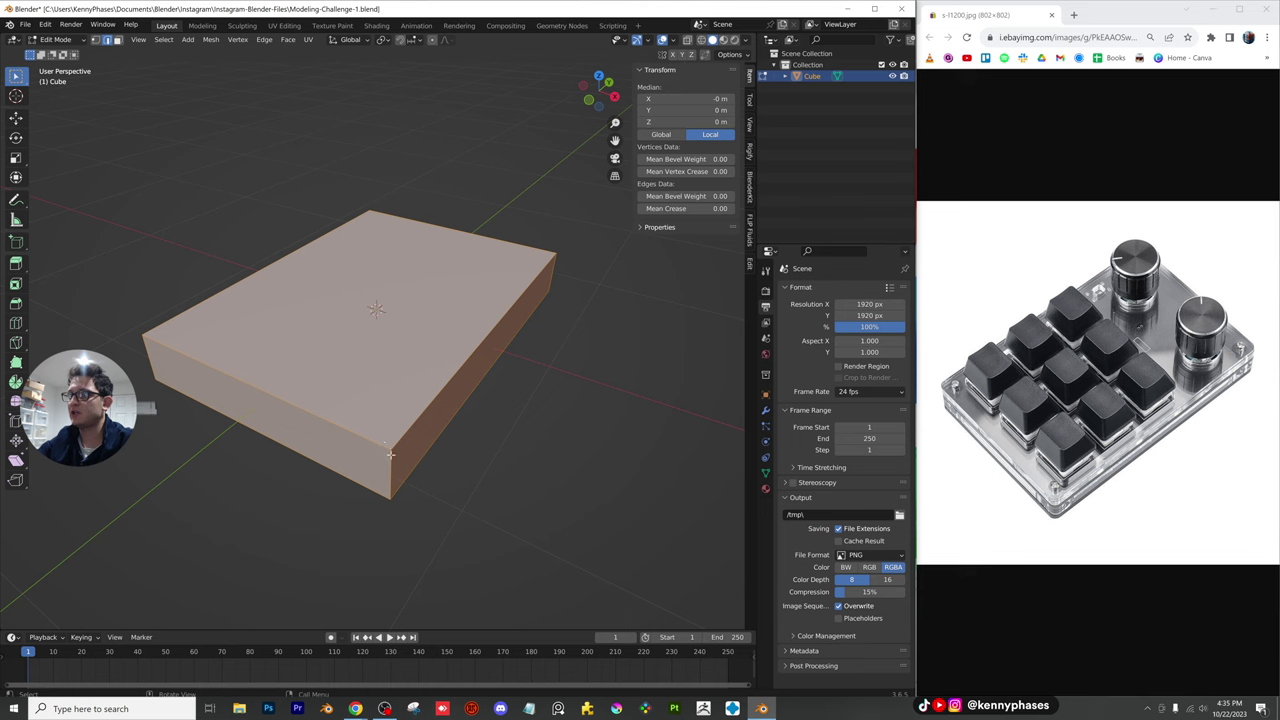
left_click(390, 454)
middle_click_drag(390, 454, 466, 322)
left_click(436, 330)
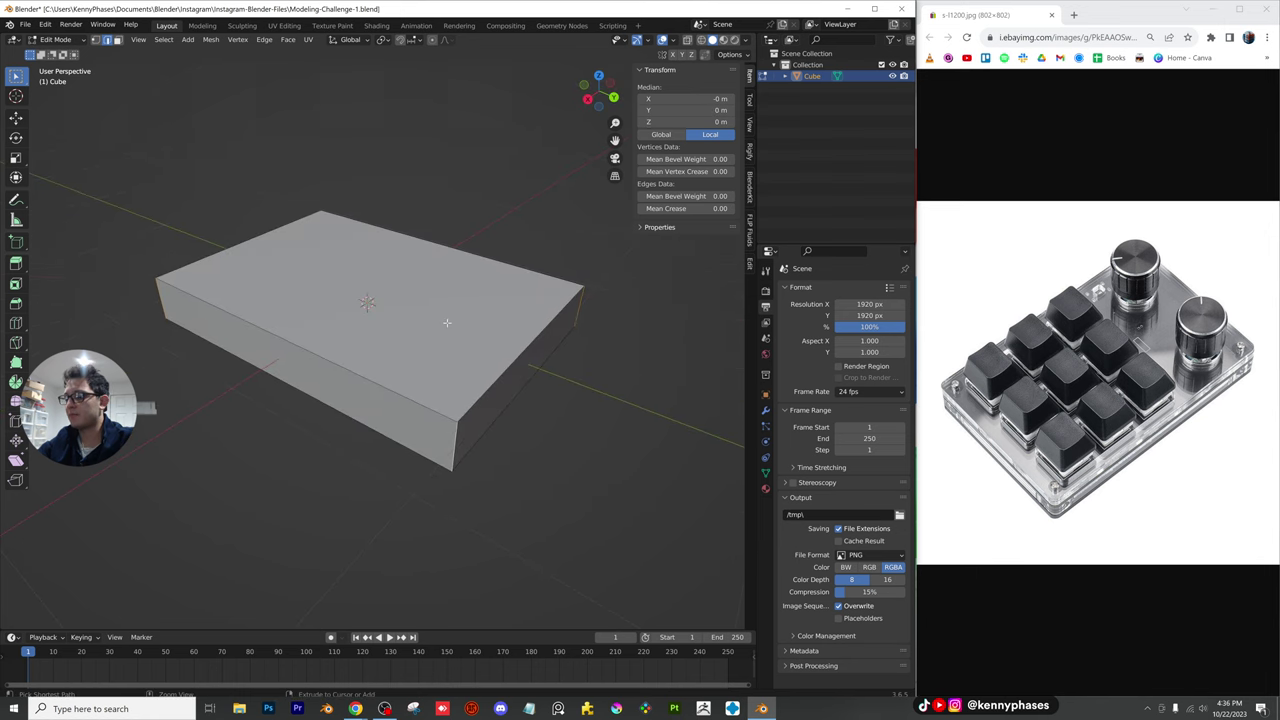
key("ctrl+b")
scroll(290, 245, "up", 2)
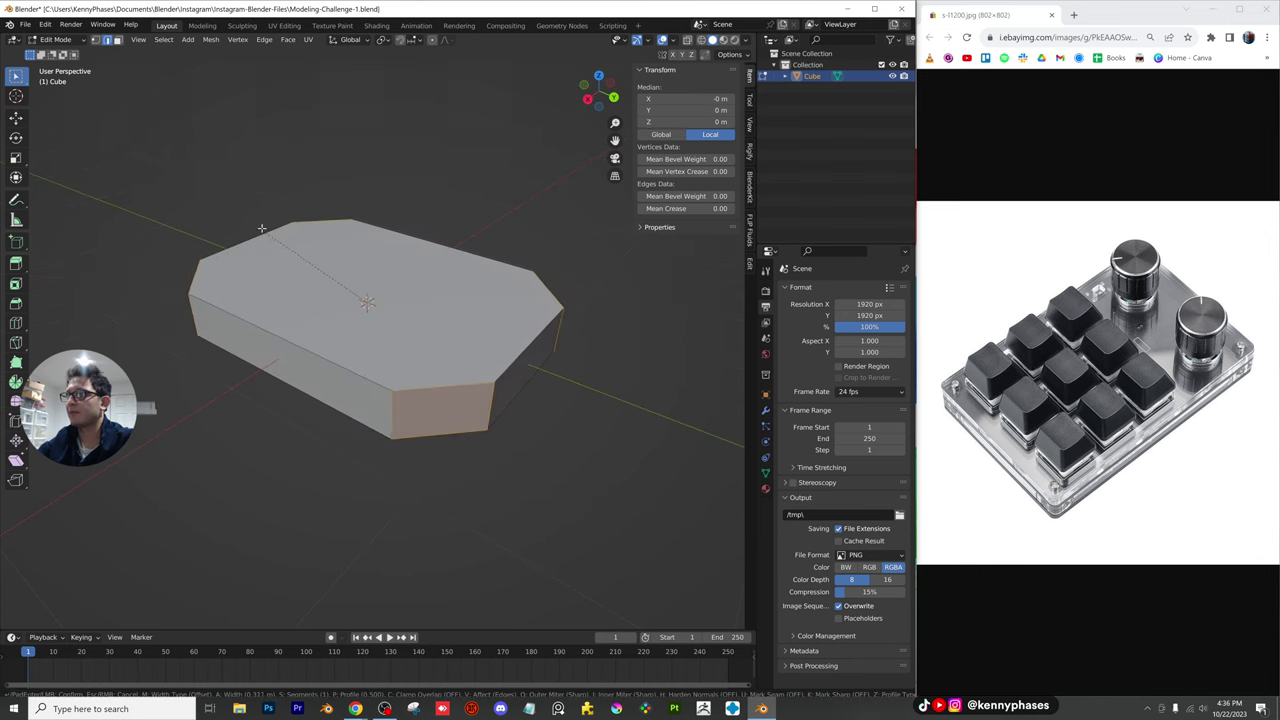
scroll(263, 235, "up", 1)
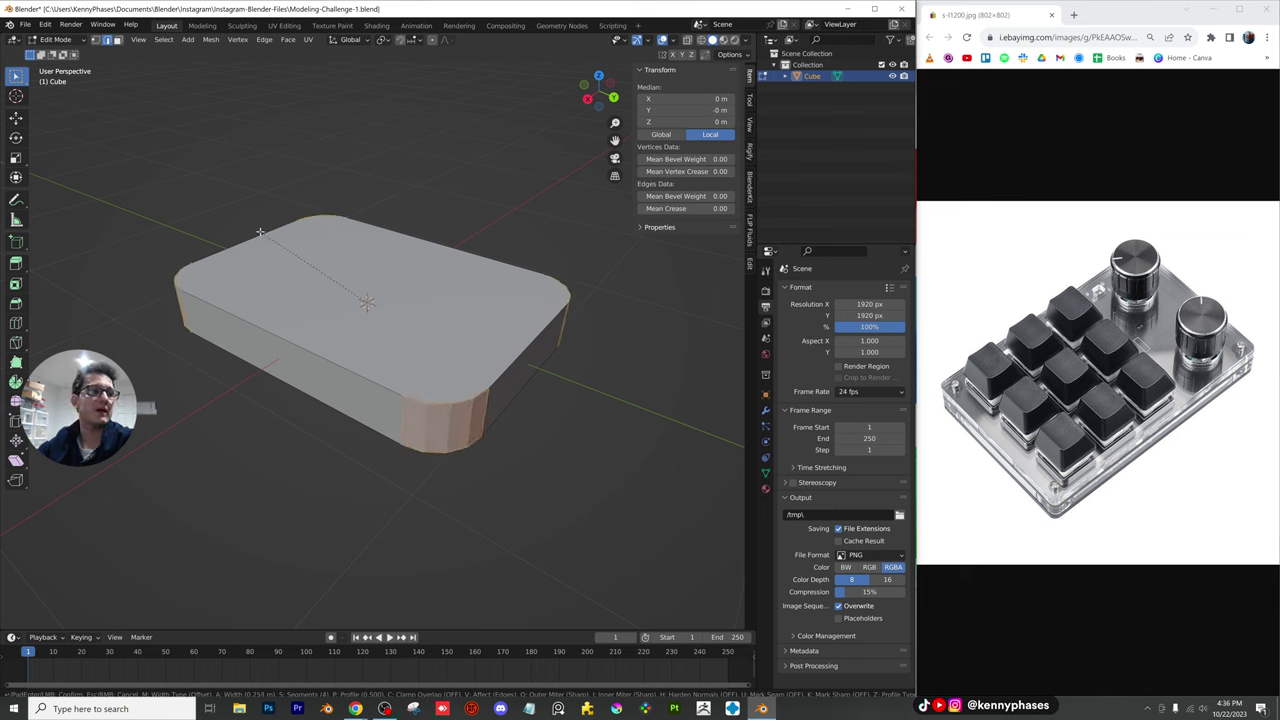
scroll(263, 255, "up", 10)
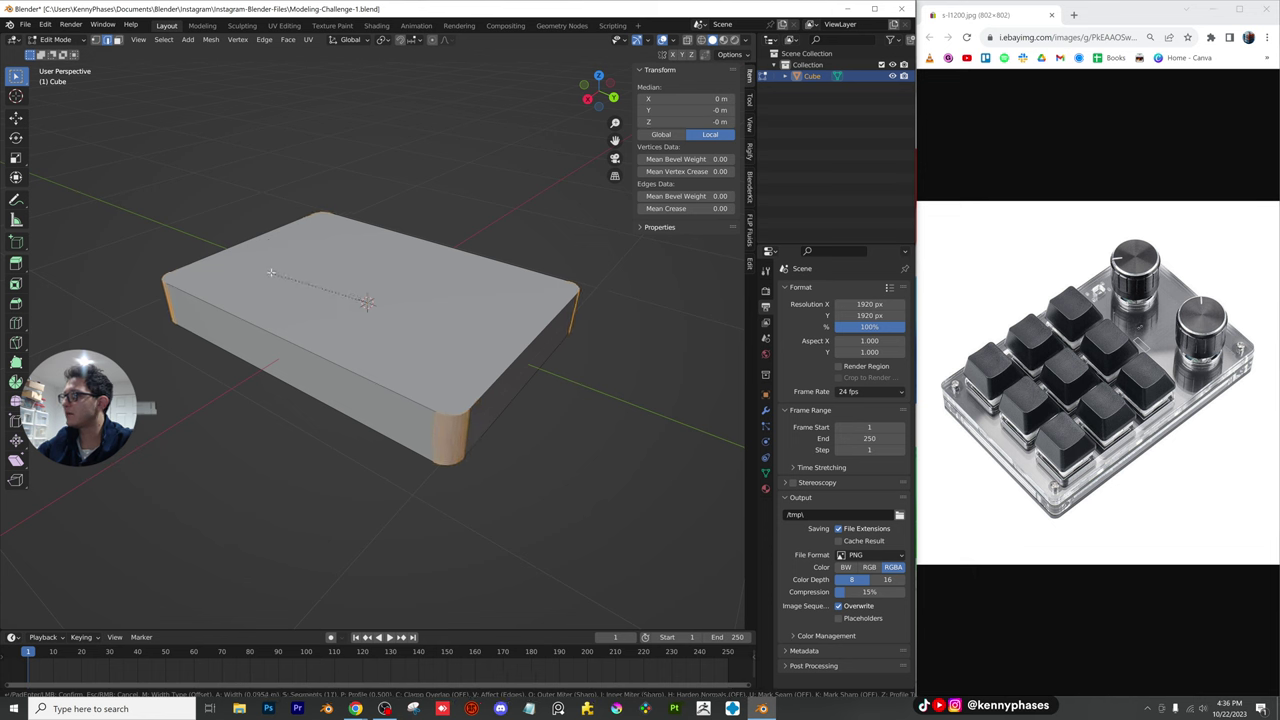
left_click(270, 272)
middle_click_drag(270, 272, 303, 366)
key("Tab")
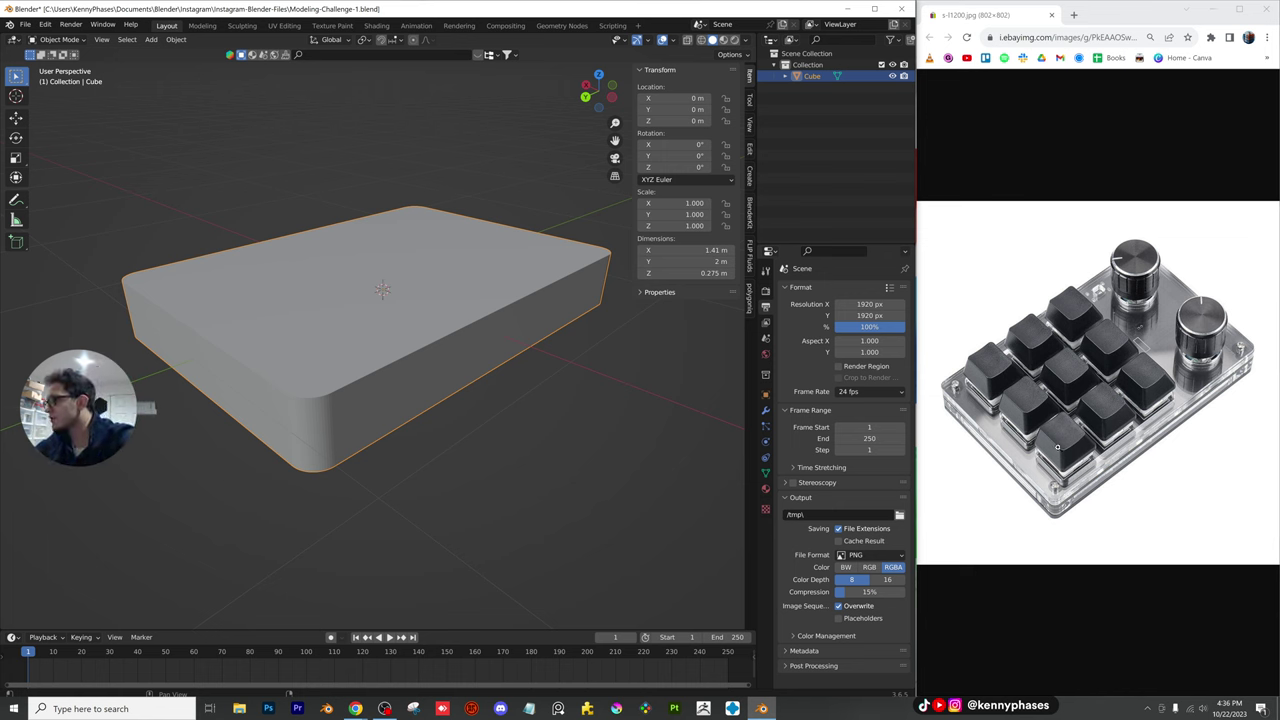
Scale the rounded slab along Z to about 0.197 m thick
key("shift+d")
key("s")
key("z")
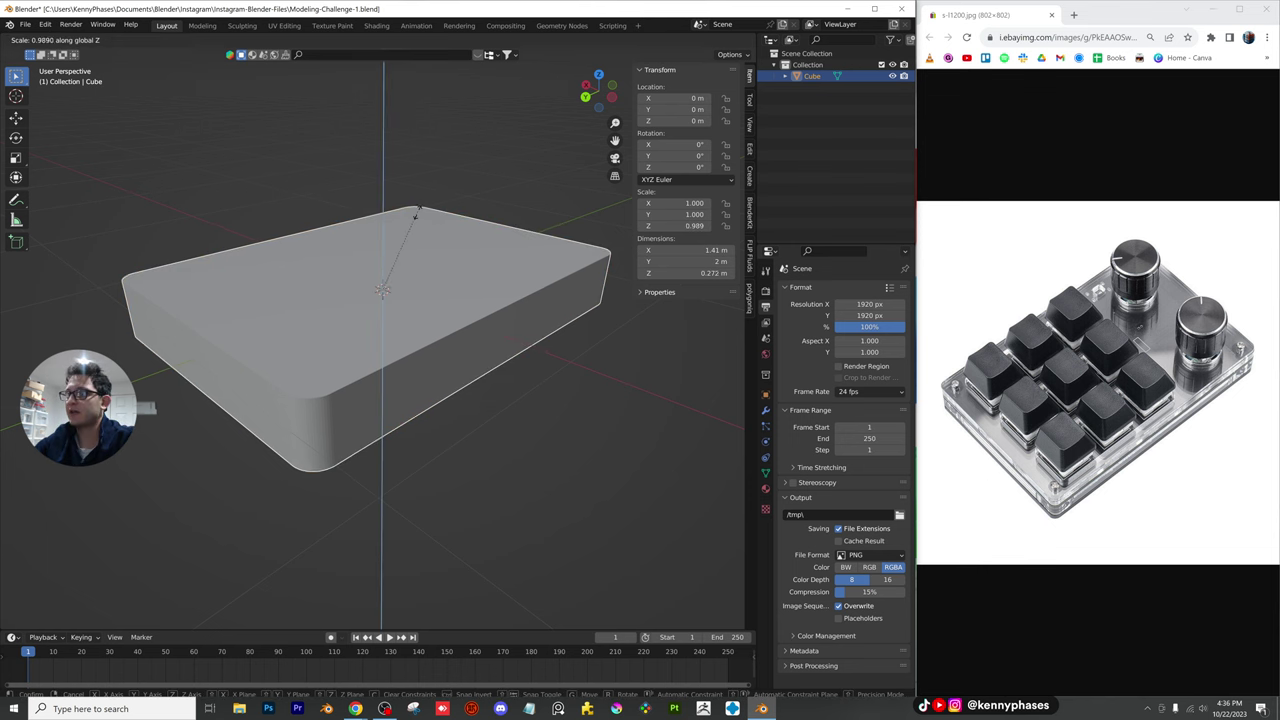
left_click(414, 334)
Duplicate the slab and place the copy about 0.25 m above the original along Z
key("shift+d")
key("z")
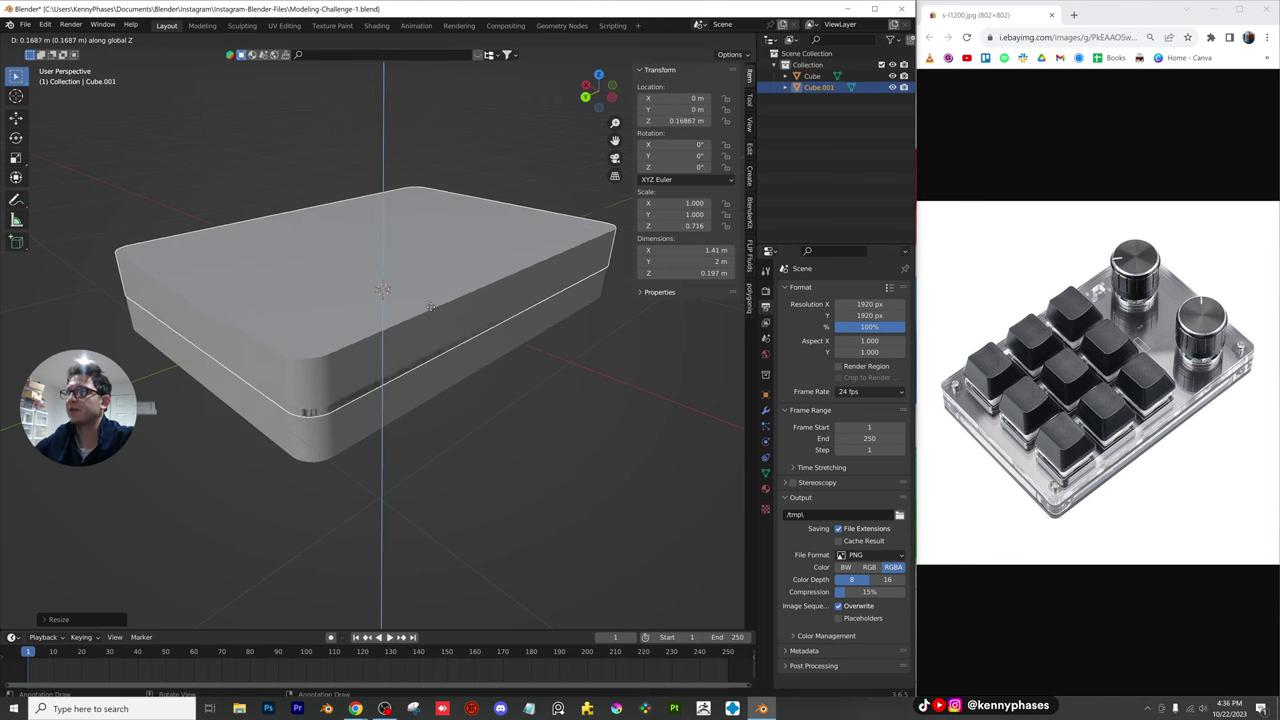
left_click(437, 297)
Set the viewport shading color to Random and view the two slabs from the back
left_click(745, 40)
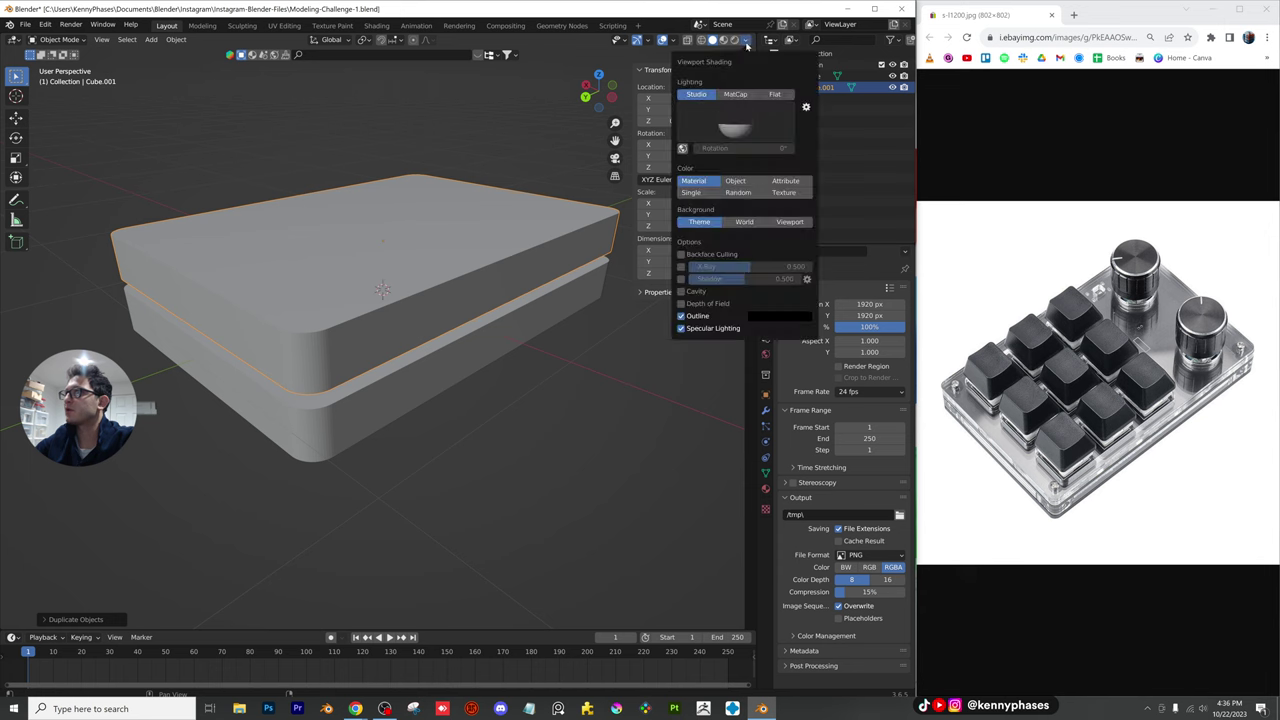
left_click(738, 192)
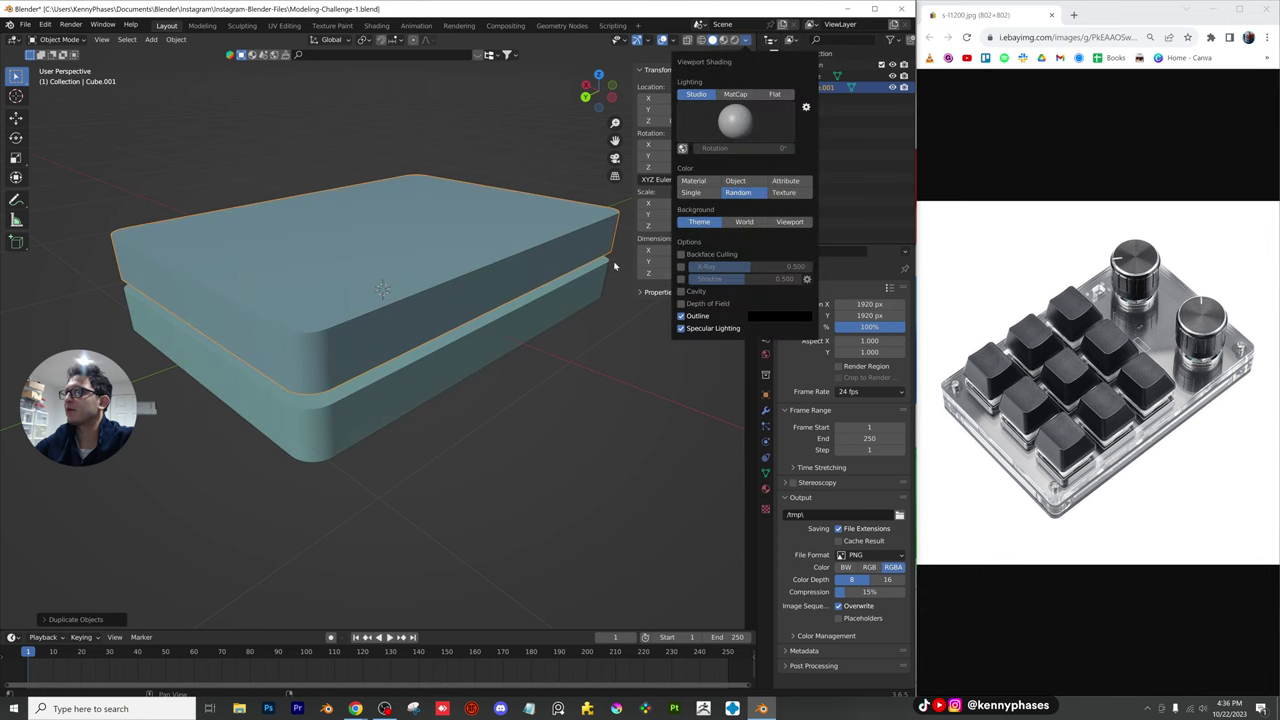
left_click(586, 98)
Scale the upper slab along Z to about 0.1 m thick
scroll(454, 209, "up", 2)
middle_click_drag(454, 209, 420, 340, "shift")
key("s")
key("z")
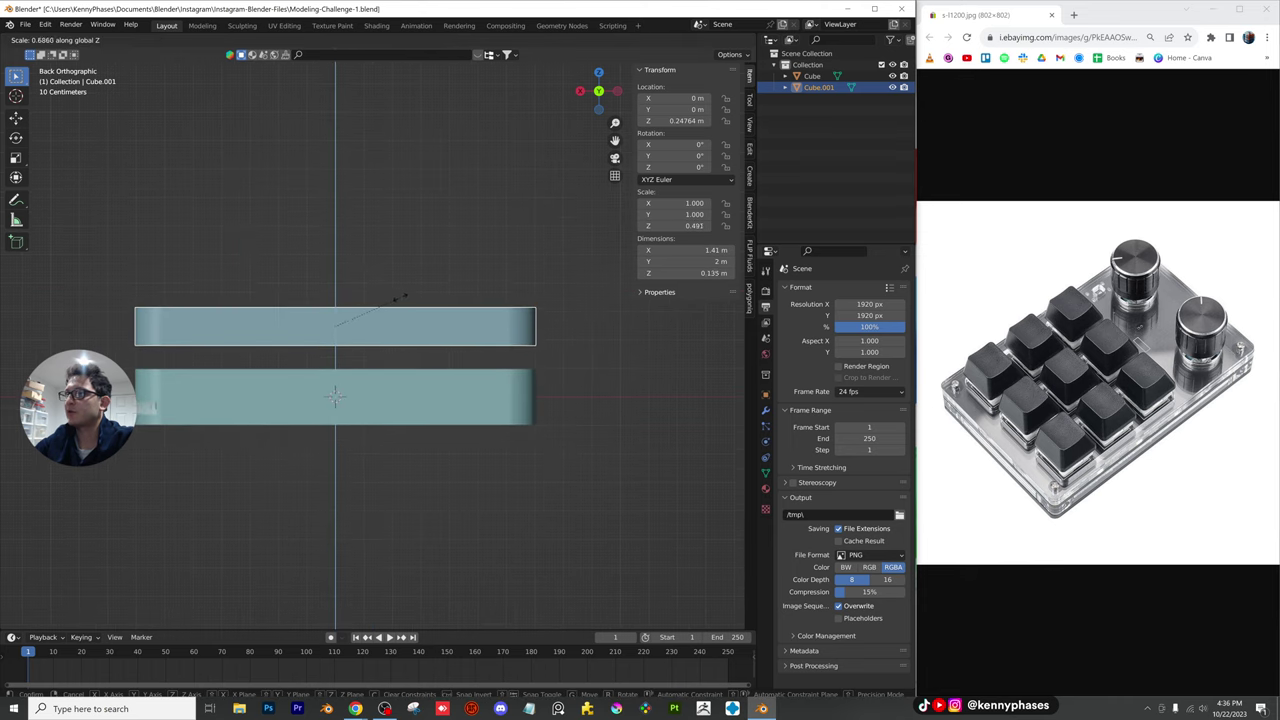
left_click(386, 306)
Move the upper slab down along Z to about 0.148 m so it rests on the lower slab
key("g")
key("z")
left_click(385, 332)
scroll(433, 362, "up", 2)
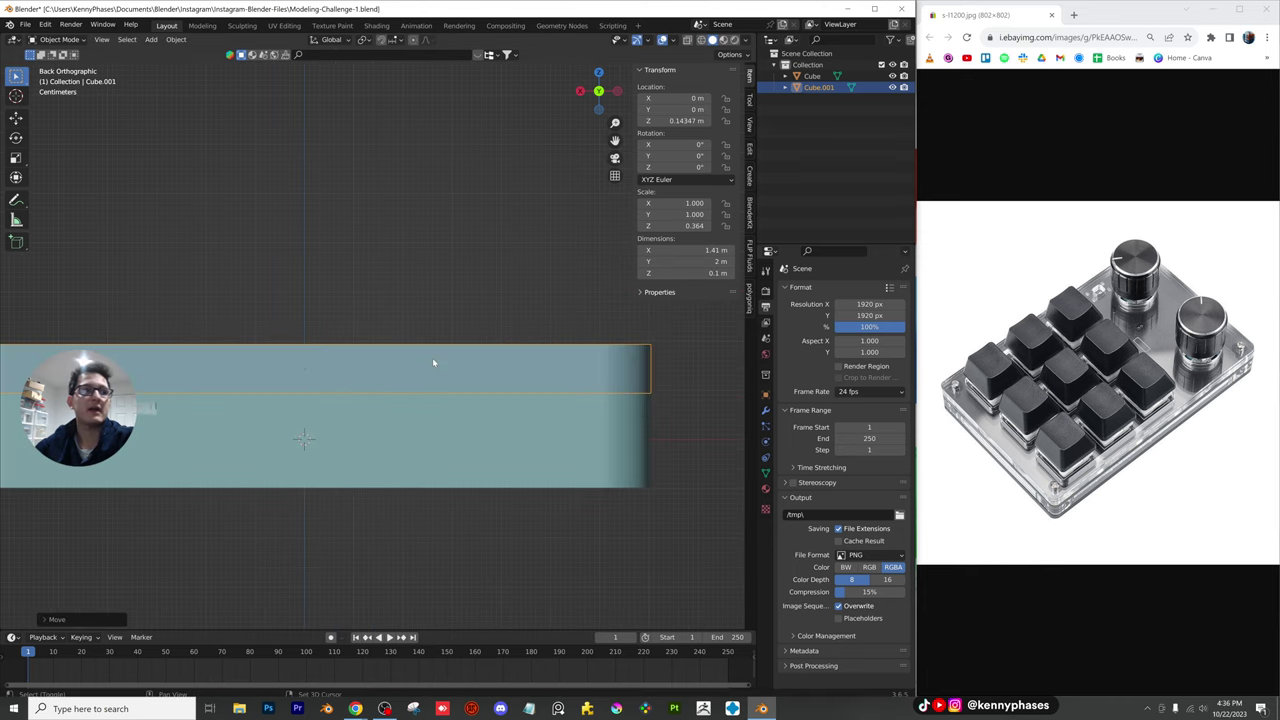
scroll(433, 362, "up", 1)
key("g")
key("z")
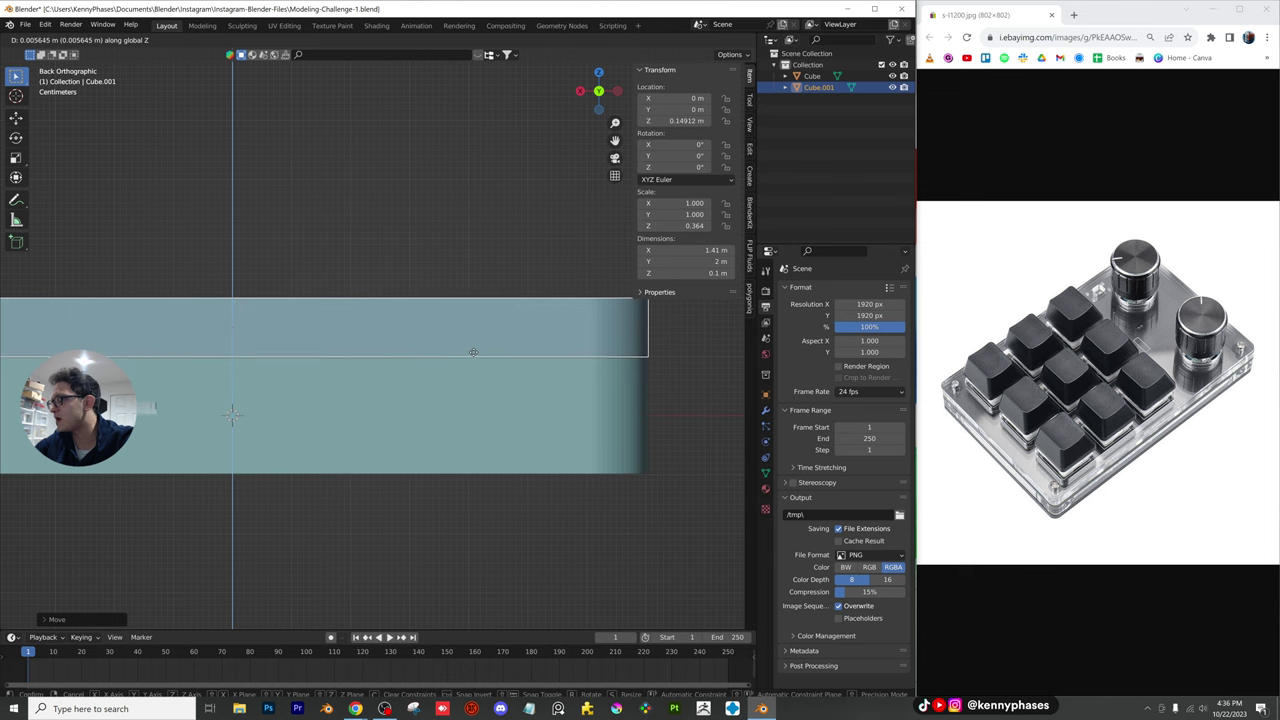
left_click(470, 356)
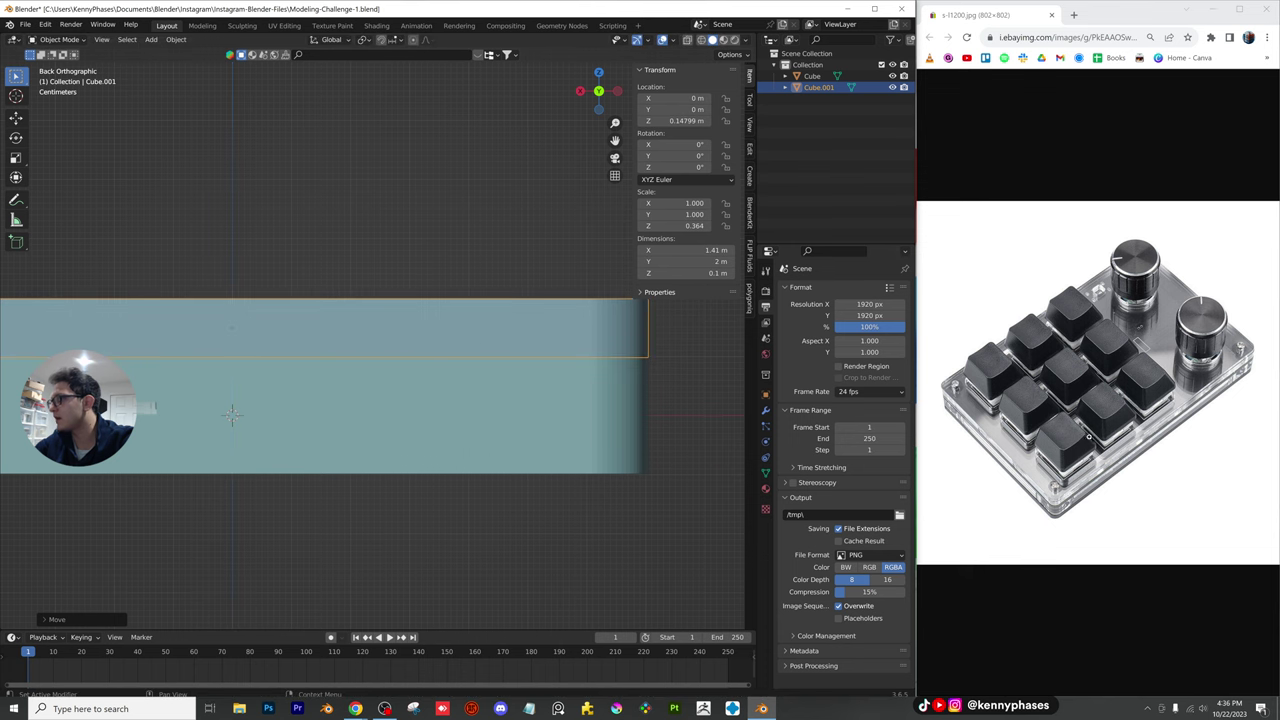
Deselect everything and save the Blender file
middle_click_drag(560, 445, 392, 421)
scroll(474, 389, "down", 5)
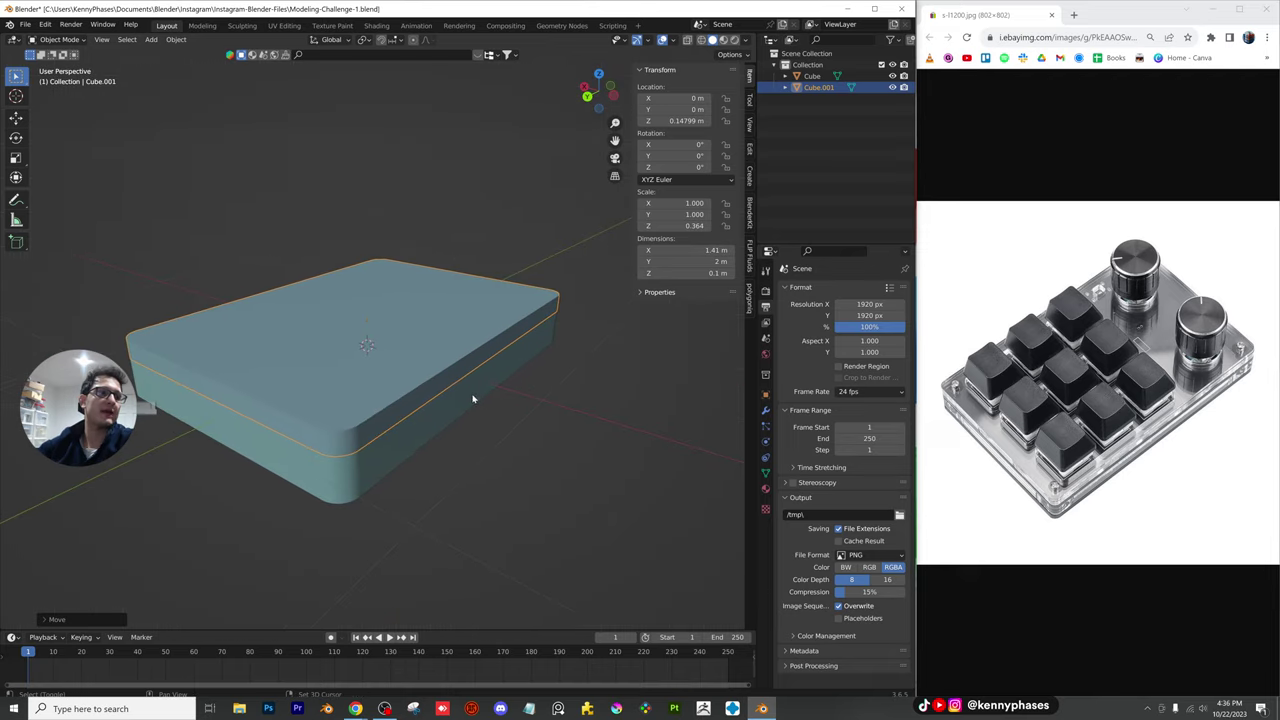
middle_click_drag(473, 398, 556, 397, "shift")
key("alt+a")
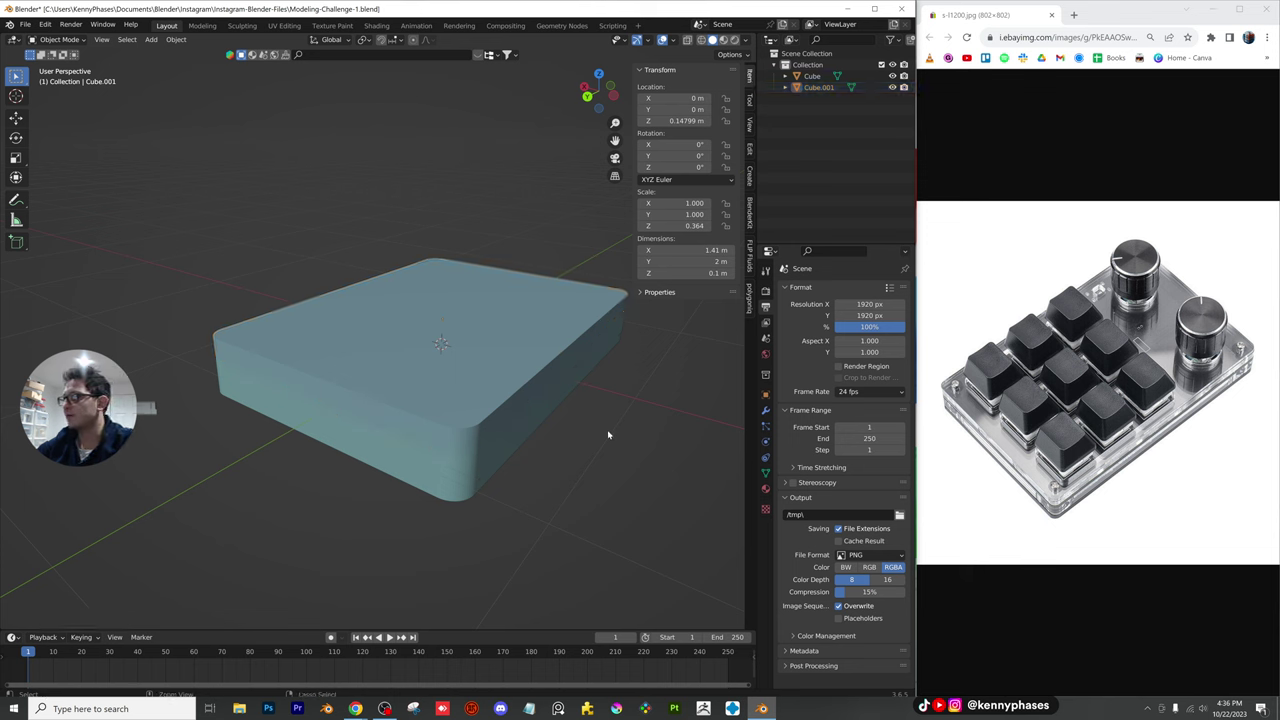
key("ctrl+s")
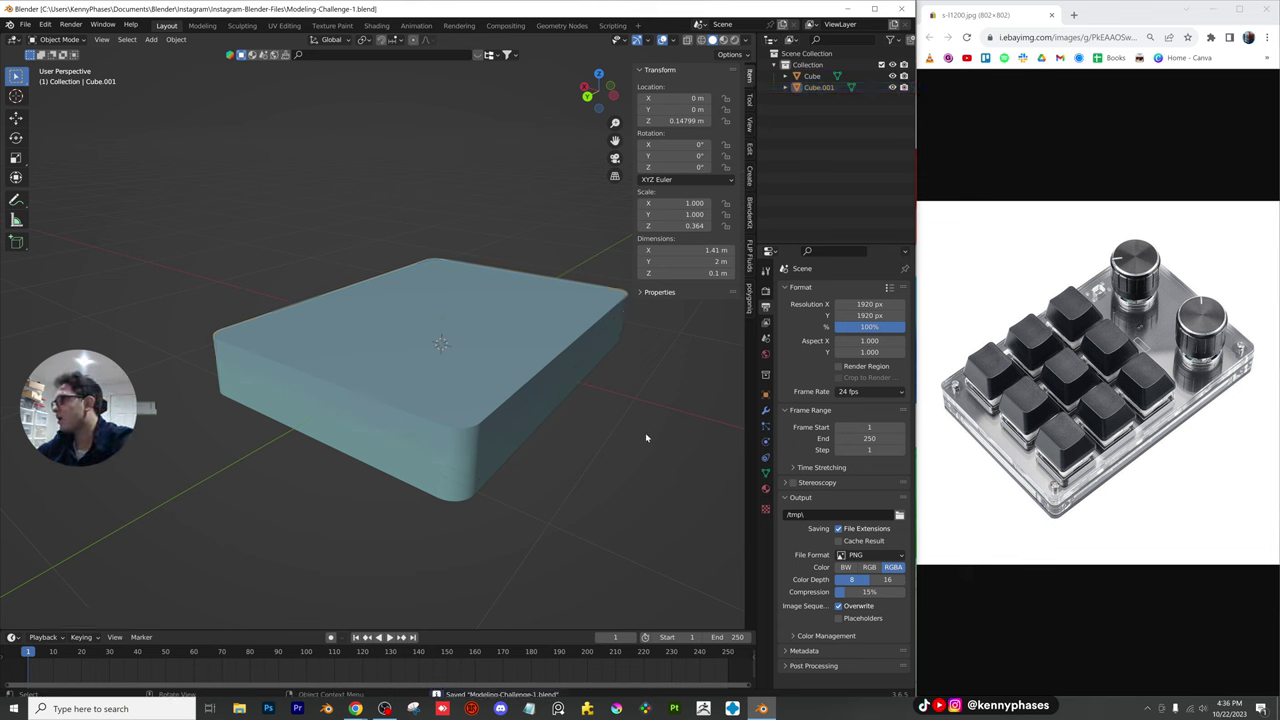
Add a mesh cylinder at the world origin
middle_click_drag(622, 432, 507, 432)
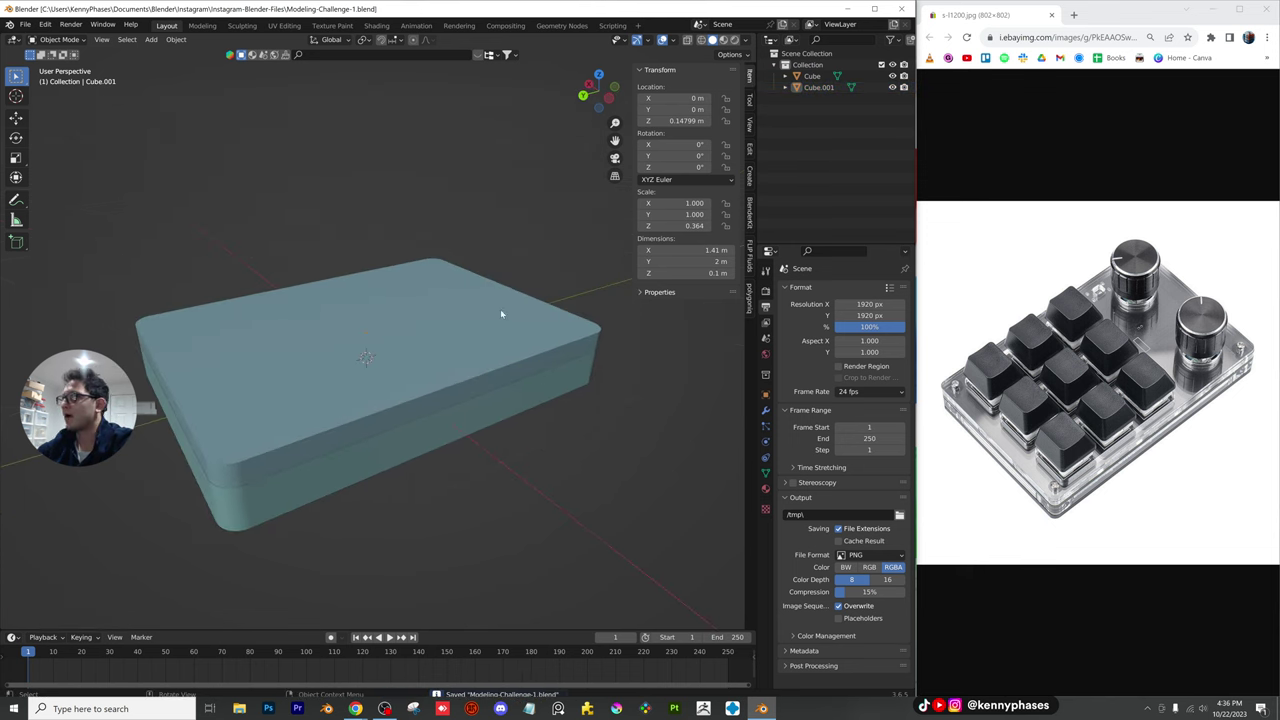
left_click(151, 39)
mouse_move(190, 52)
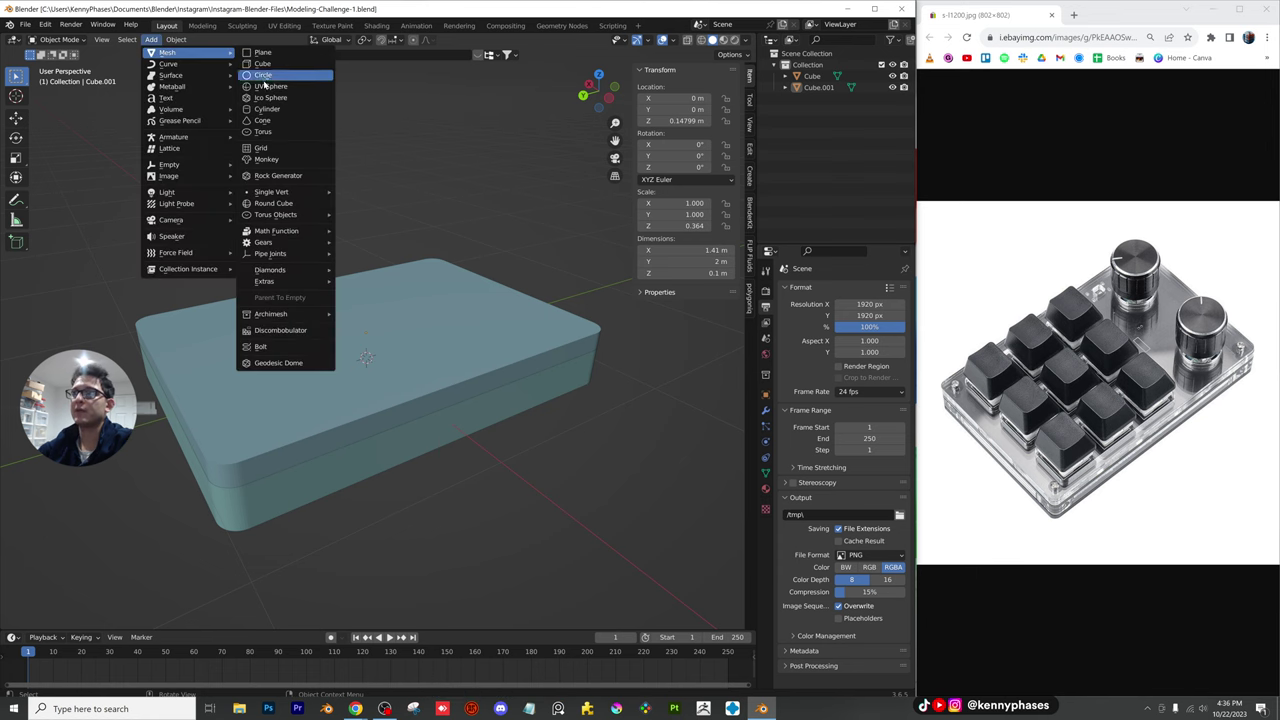
left_click(306, 108)
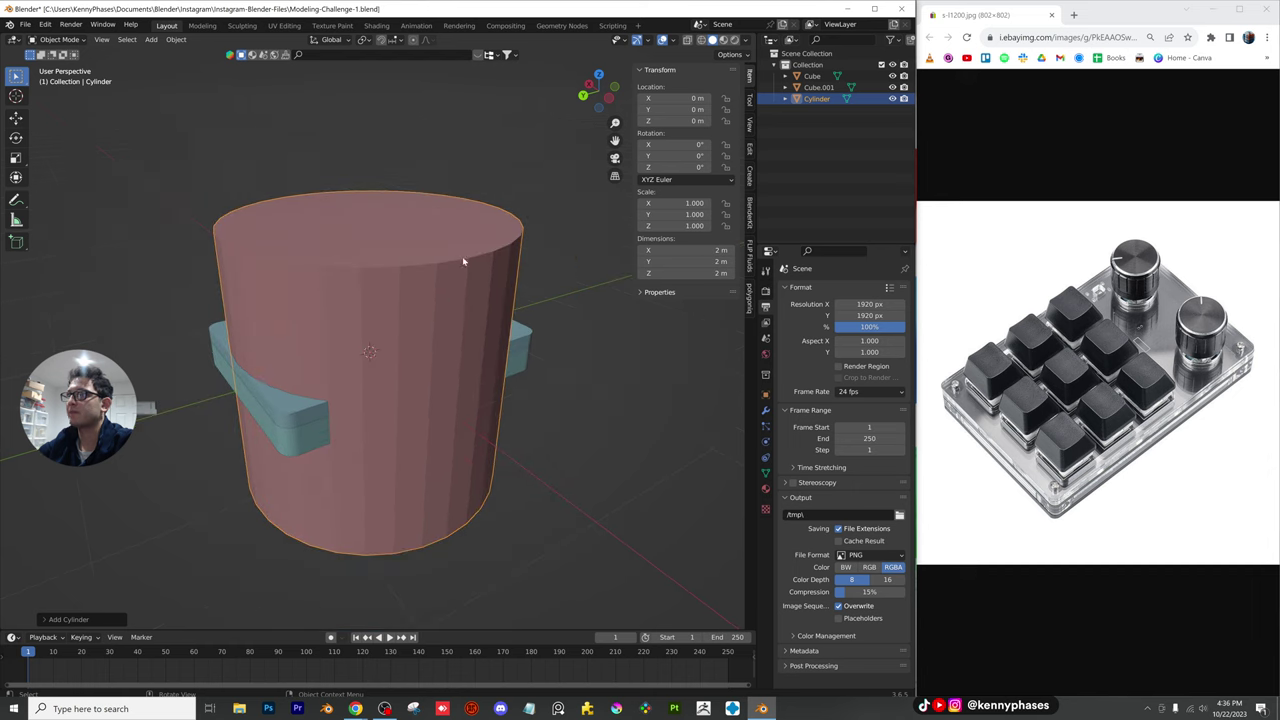
Add an Edge Split modifier to the cylinder
left_click(766, 409)
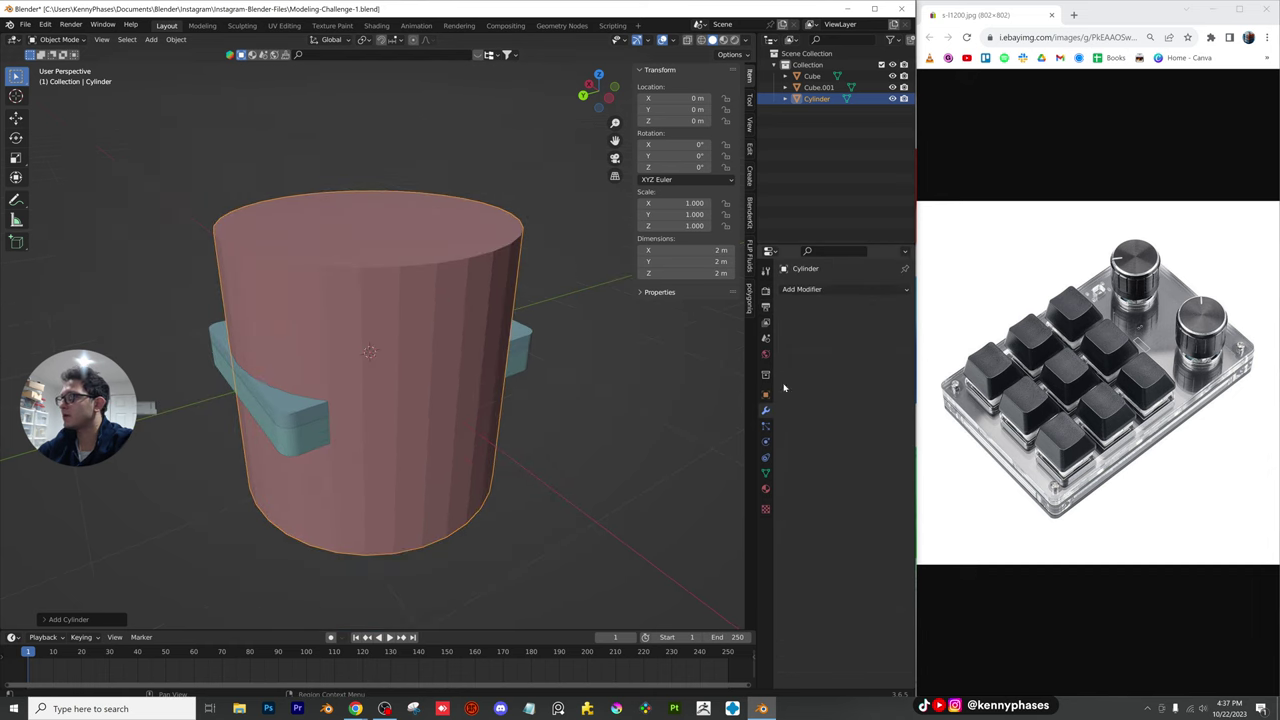
left_click(810, 289)
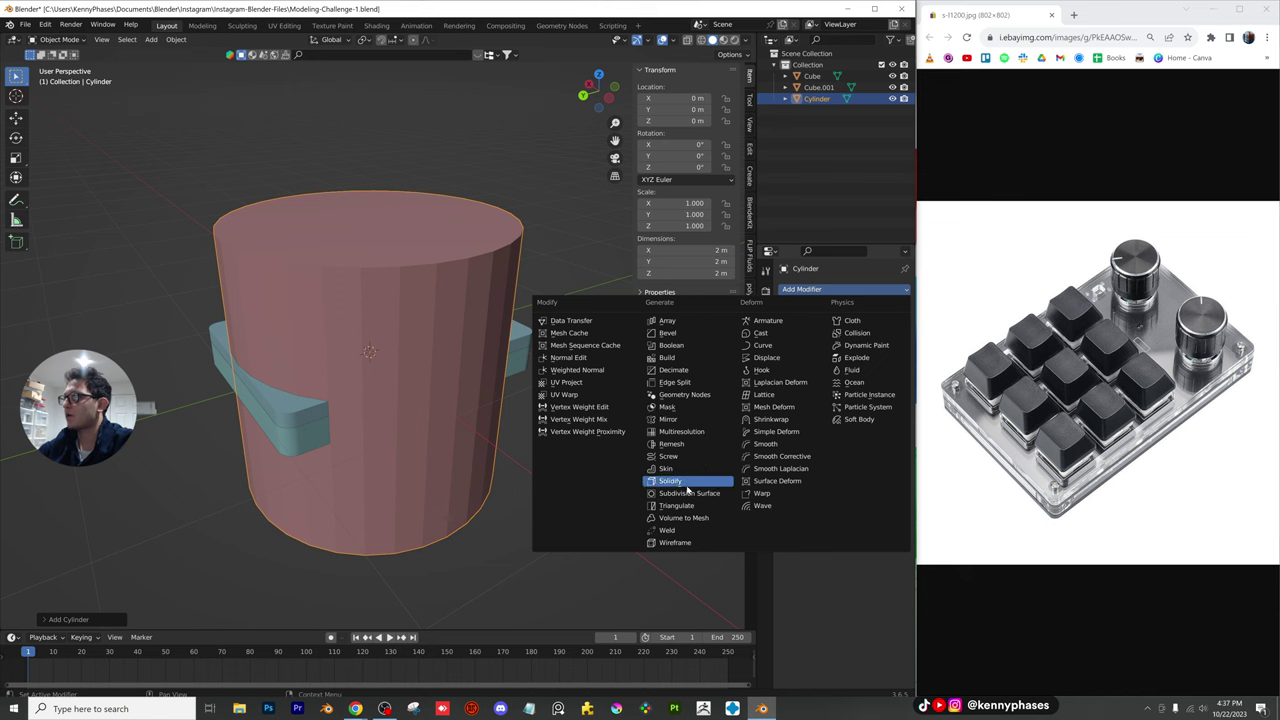
left_click(689, 383)
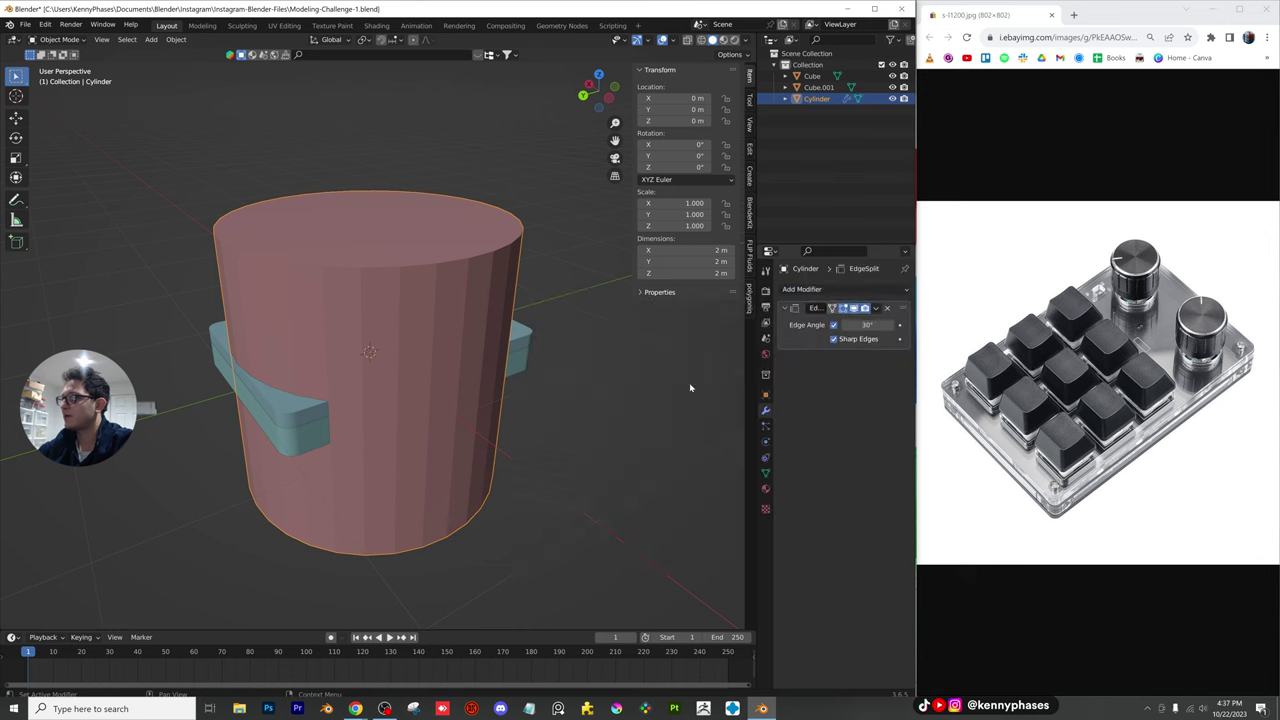
Add a Subdivision Surface modifier to the cylinder and save the Blender file
left_click(839, 291)
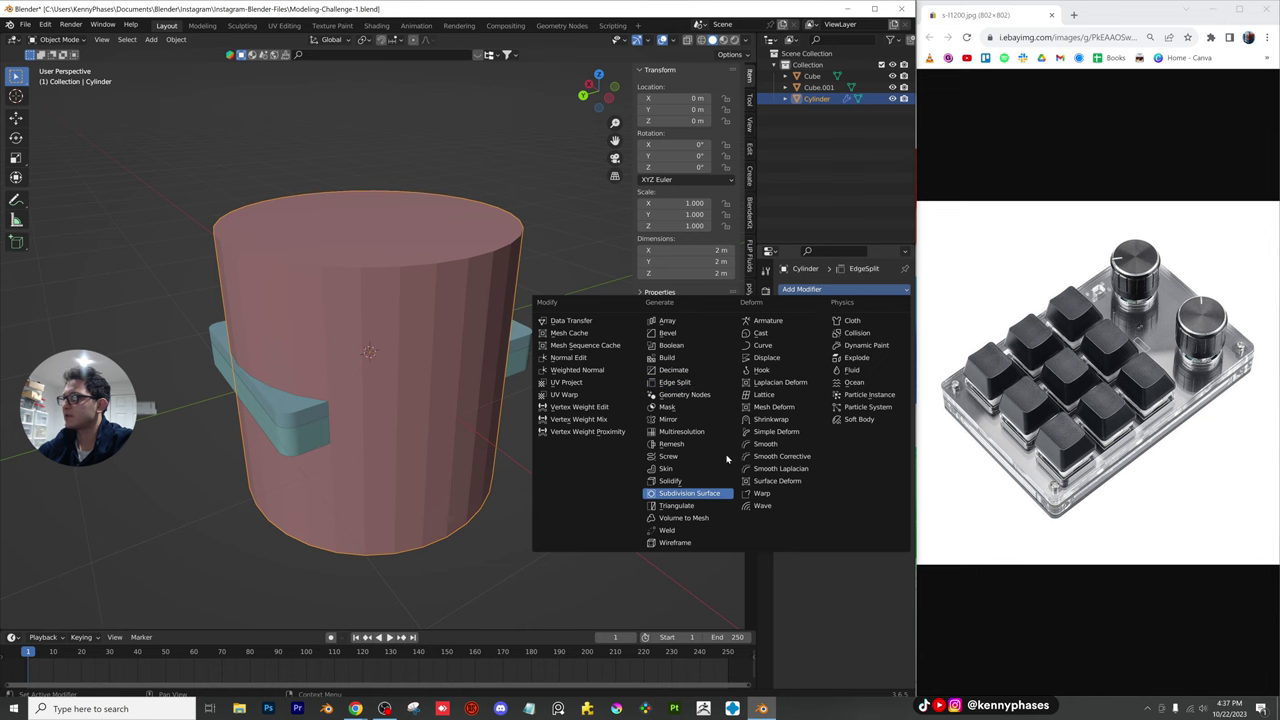
left_click(677, 491)
key("ctrl+s")
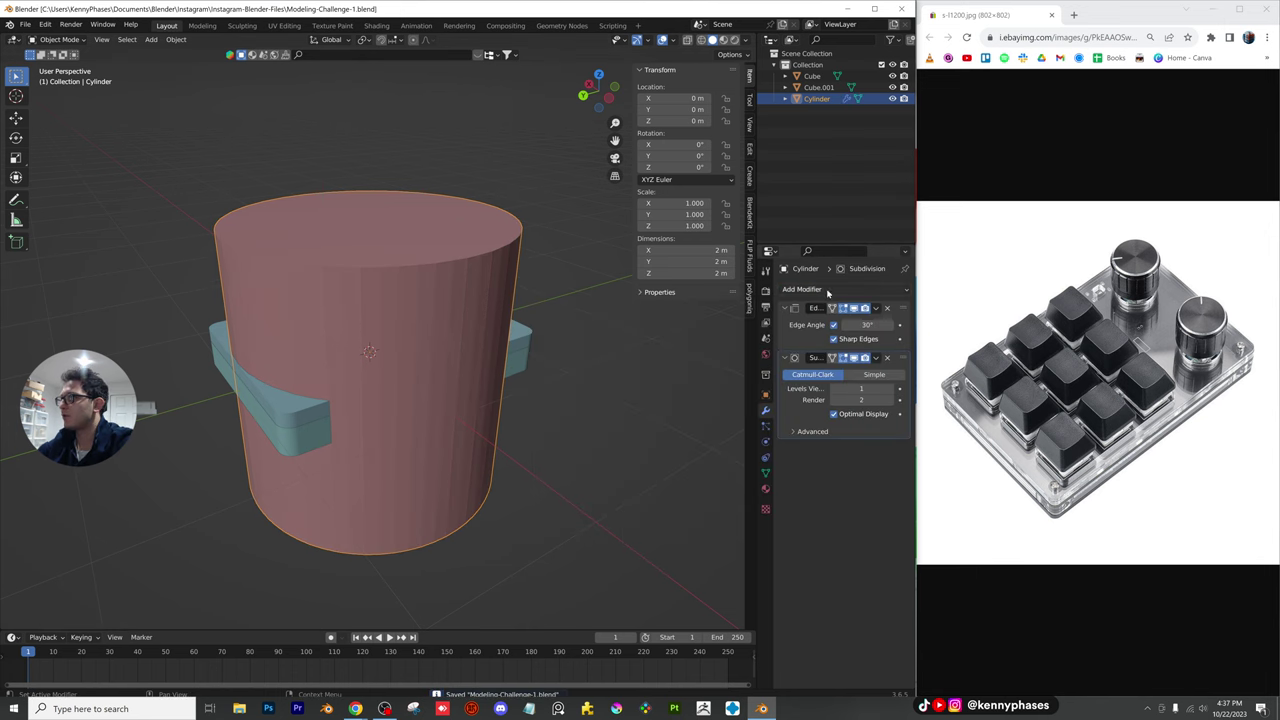
Add a Bevel modifier to the cylinder and place it first in the modifier stack
left_click(828, 290)
left_click(682, 335)
left_click_drag(904, 461, 904, 308)
Scale the cylinder to about 0.287 and move it above the slab to about Y -0.48 m, Z 0.615 m
scroll(498, 327, "up", 1)
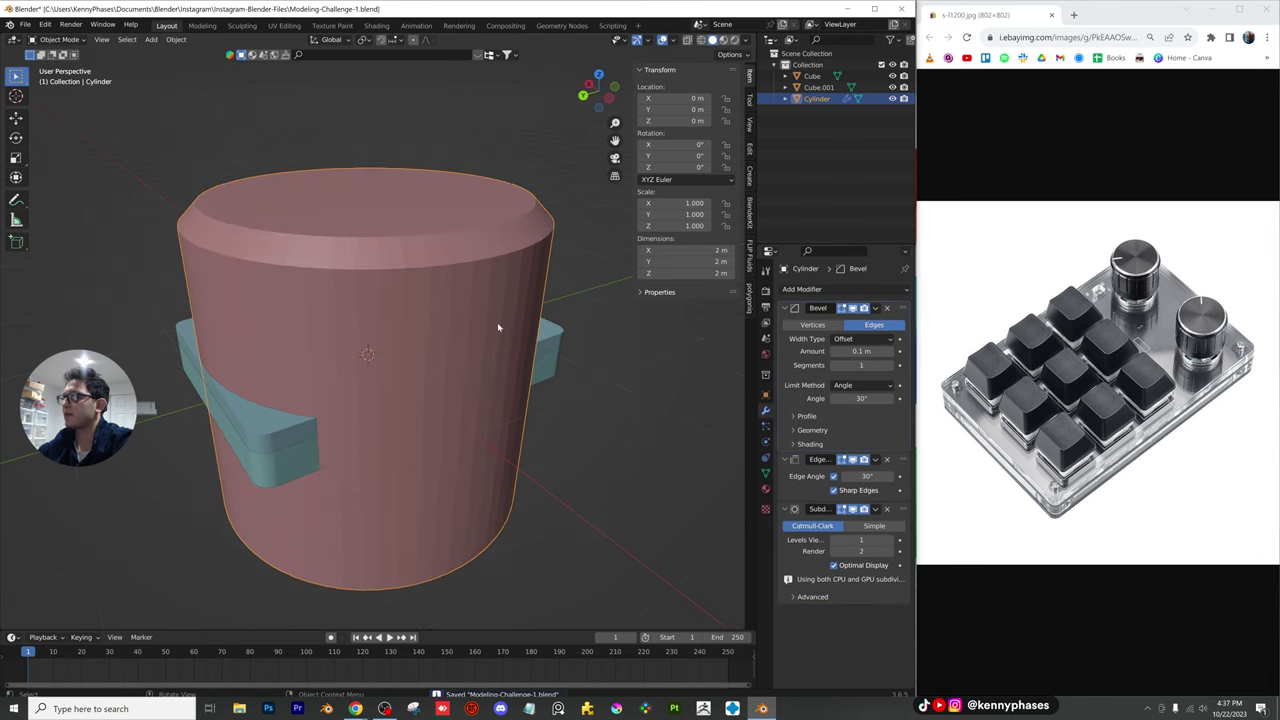
key("s")
left_click(437, 346)
key("g")
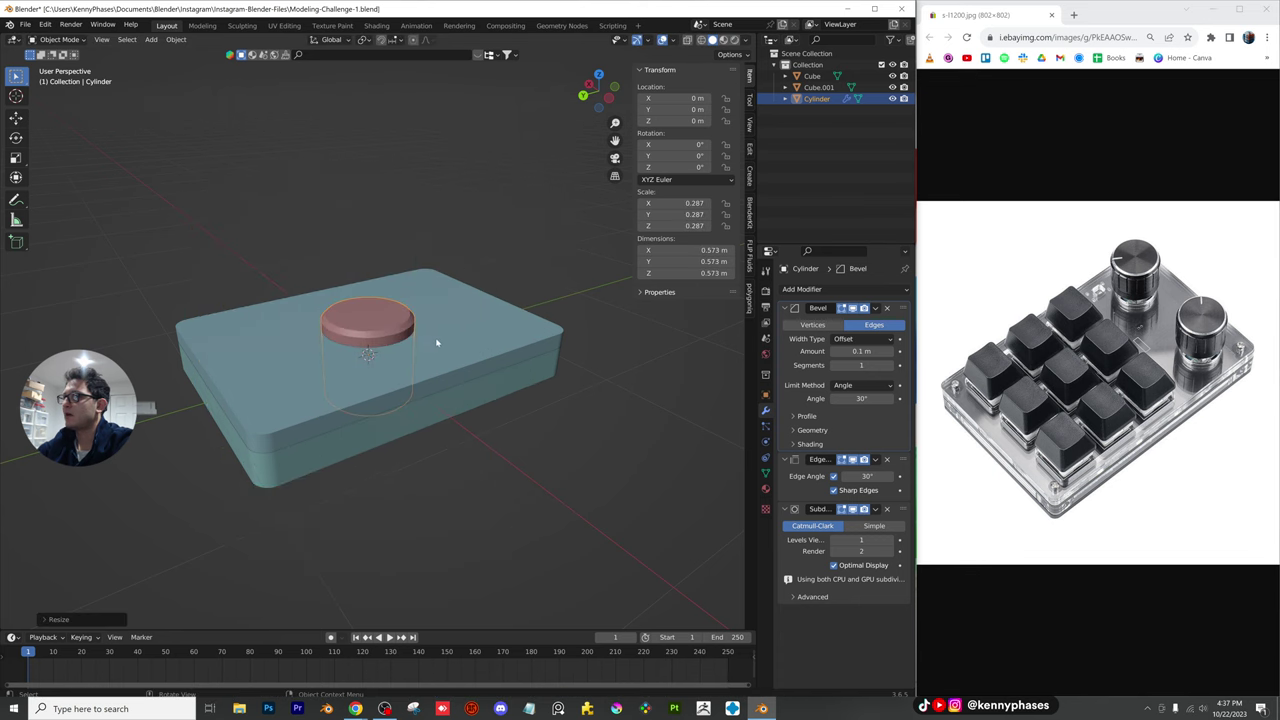
left_click(525, 126)
In top view, shrink the cylinder to about 0.184 and move it near the slab's corner at about X 0.387 m, Y -0.678 m
left_click(599, 75)
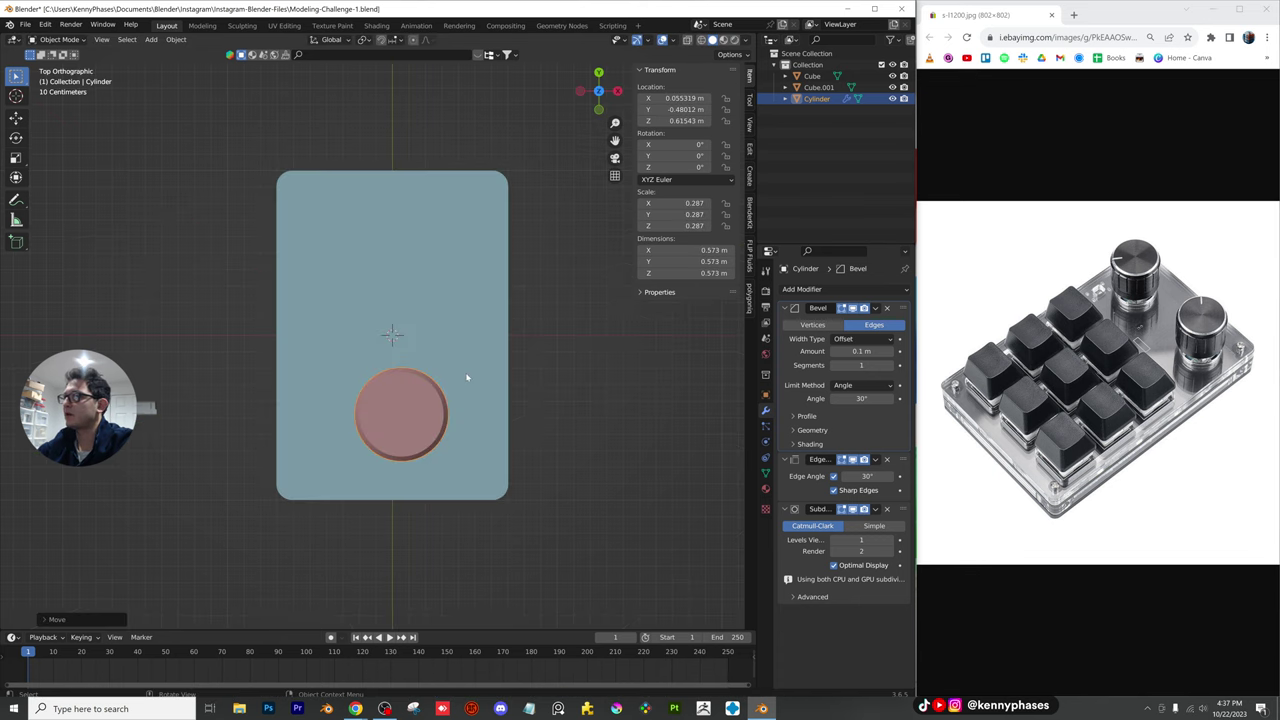
key("g")
left_click(408, 380)
key("s")
left_click(423, 400)
key("g")
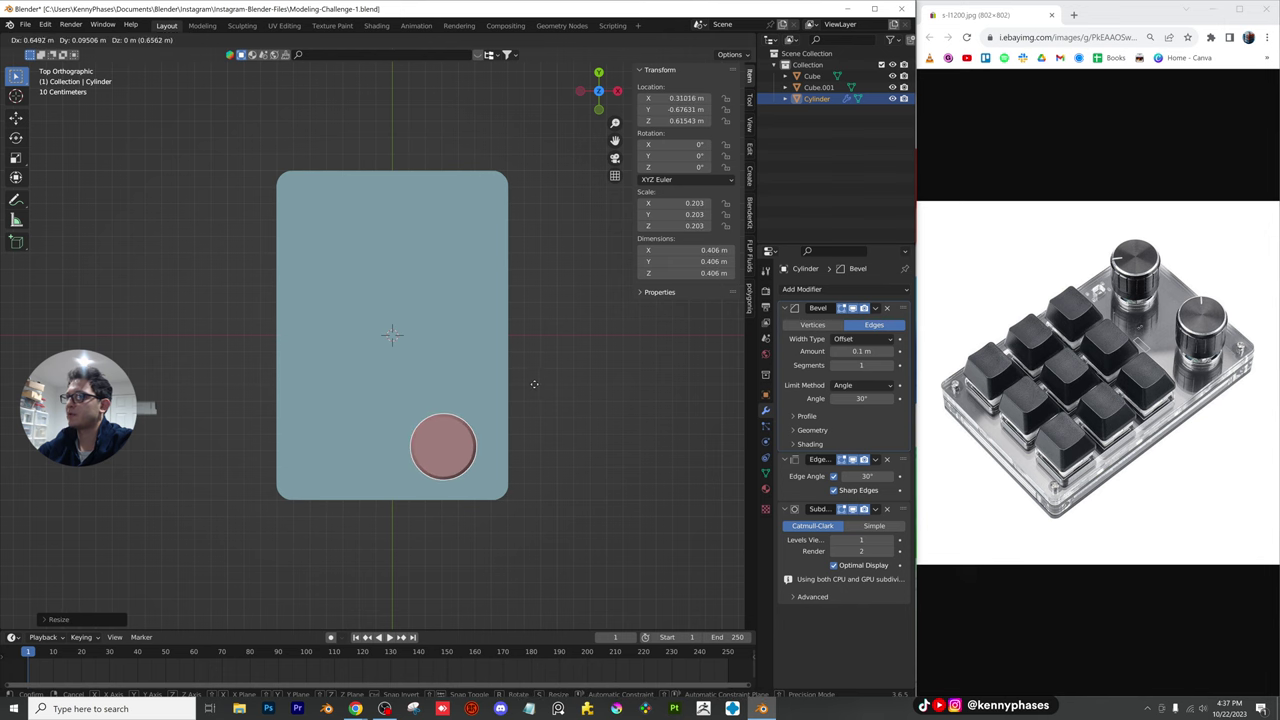
left_click(535, 393)
scroll(565, 393, "up", 1)
key("s")
left_click(566, 399)
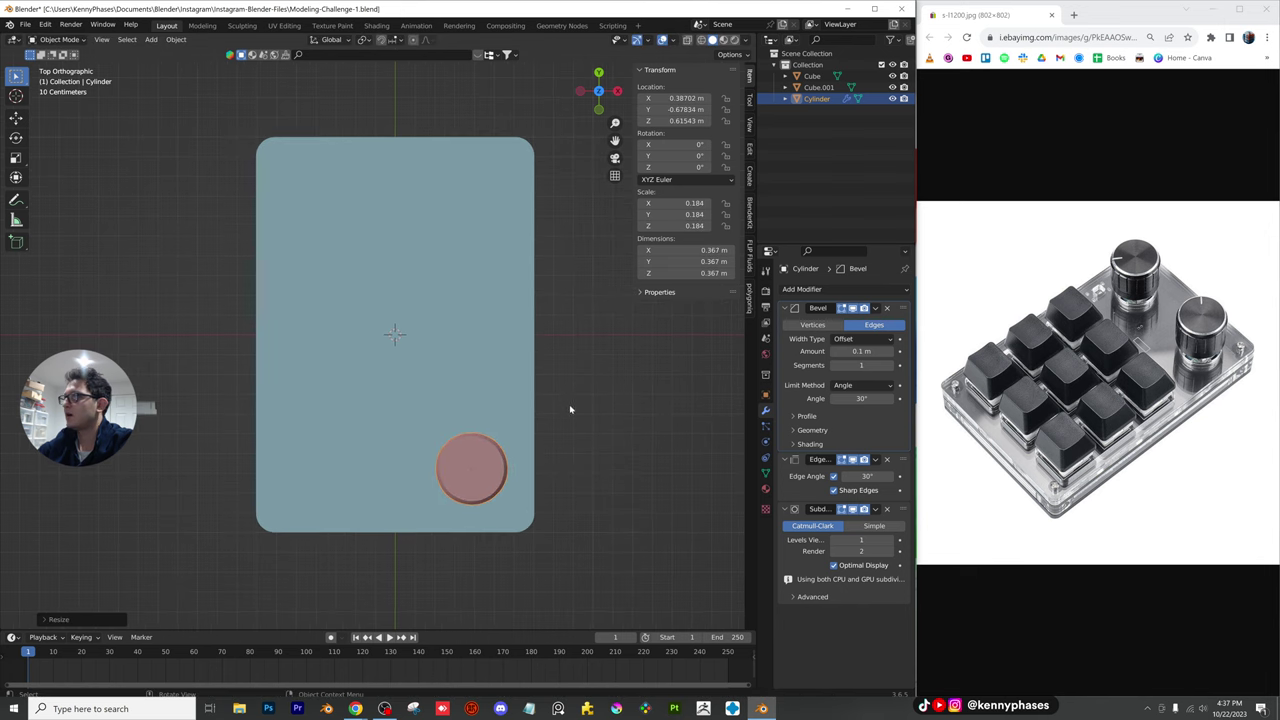
Scale the cylinder to about 0.171 and shift it to about X 0.358 m, Y -0.683 m
middle_click_drag(543, 405, 510, 363, "shift")
scroll(585, 356, "up", 1)
key("s")
left_click(583, 363)
key("g")
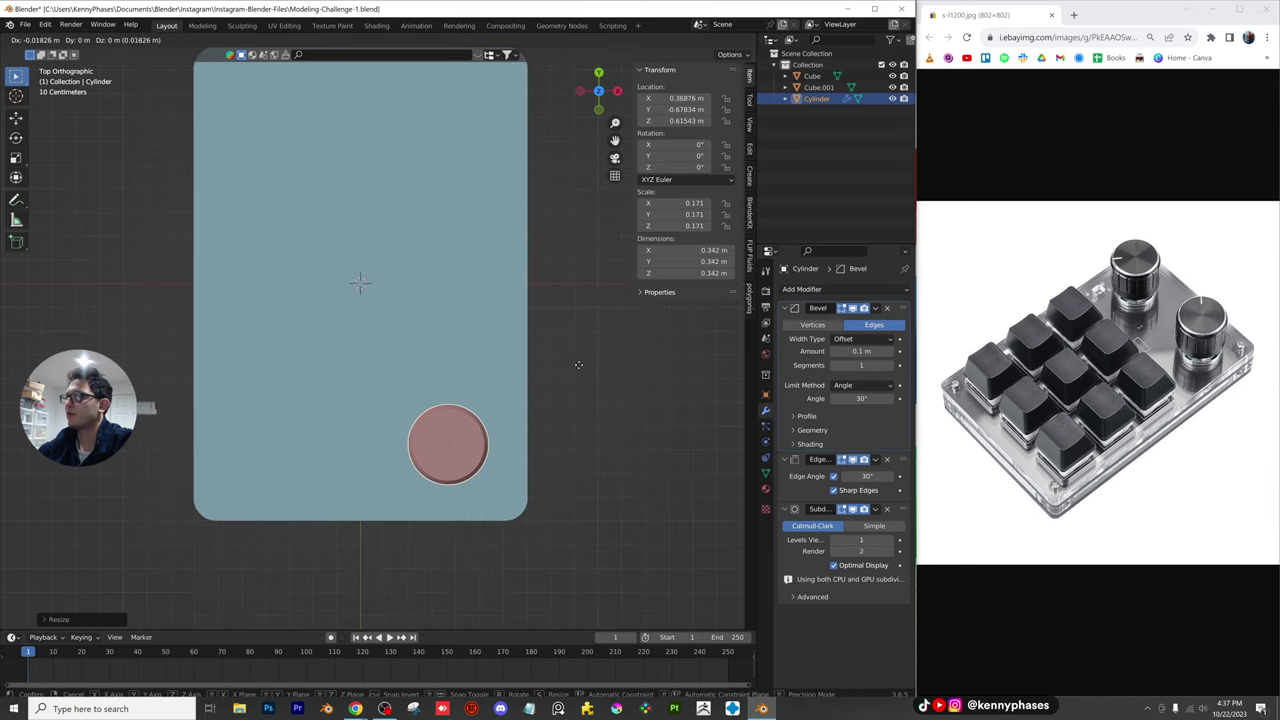
left_click(576, 370)
Collapse the existing modifiers and add an X-axis Mirror modifier to the cylinder with Cube.001 as the mirror object
left_click(784, 307)
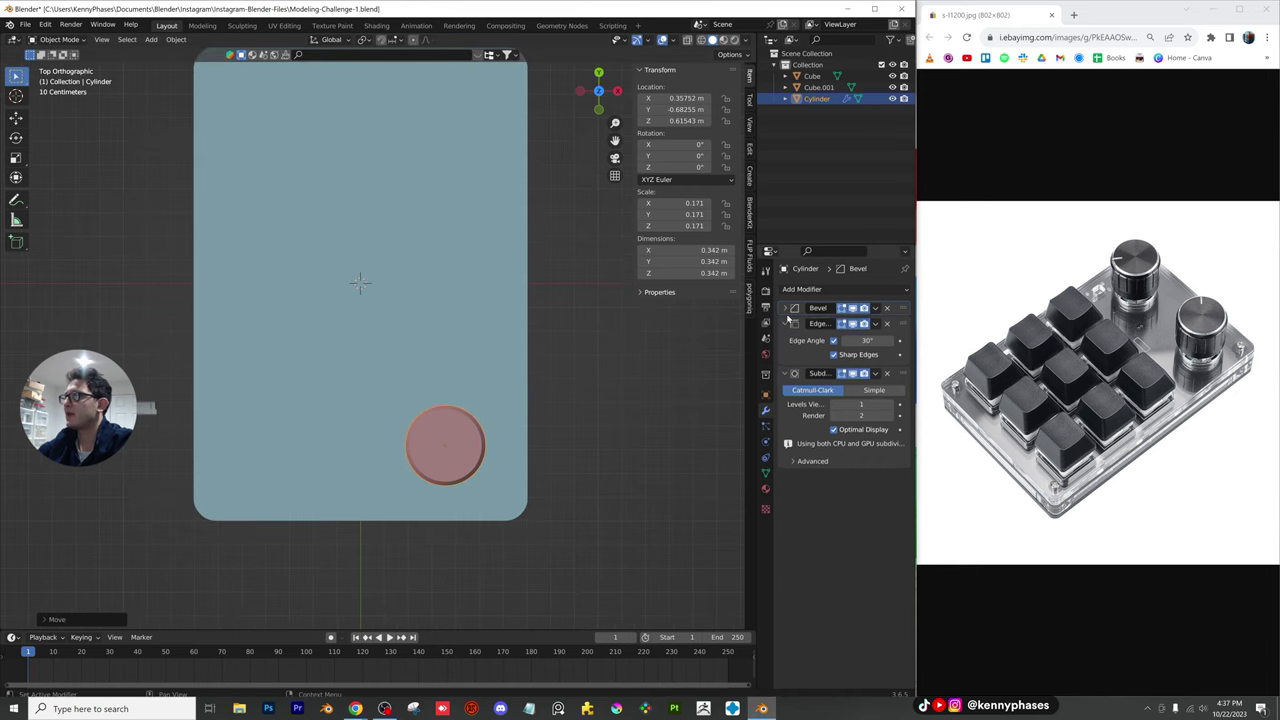
left_click(784, 324)
left_click(785, 341)
left_click(790, 289)
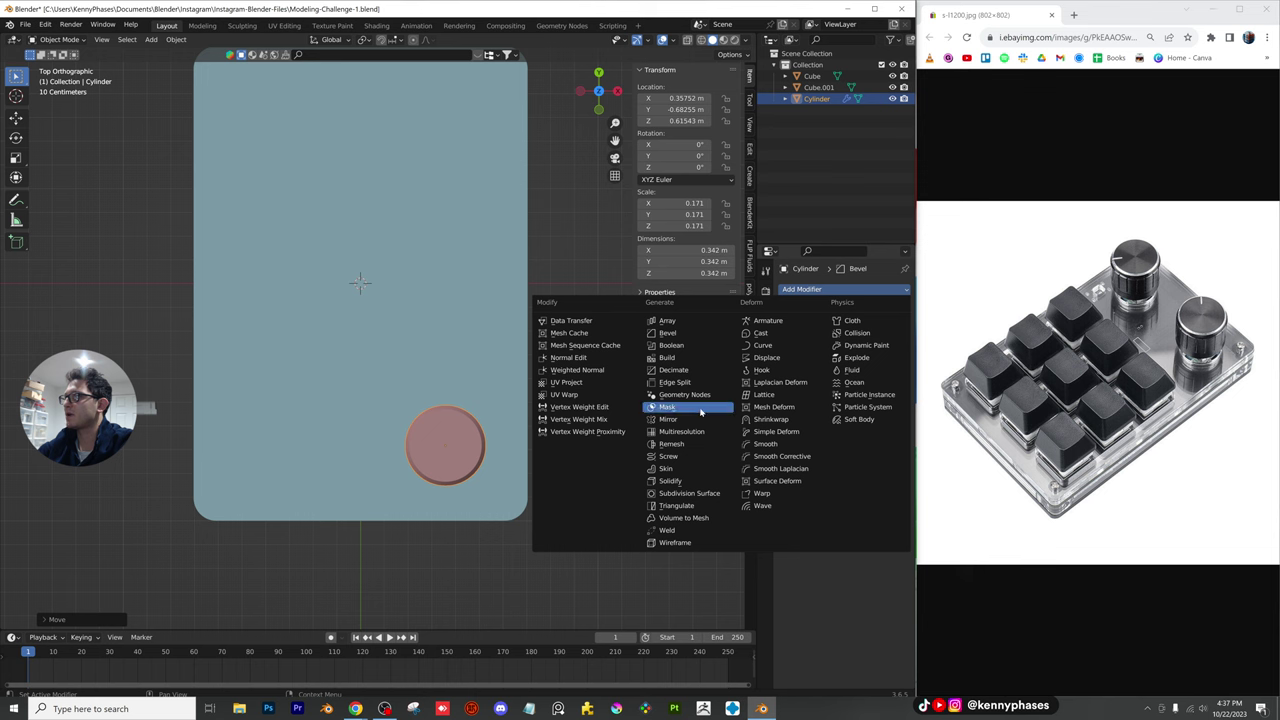
left_click(667, 419)
left_click(855, 411)
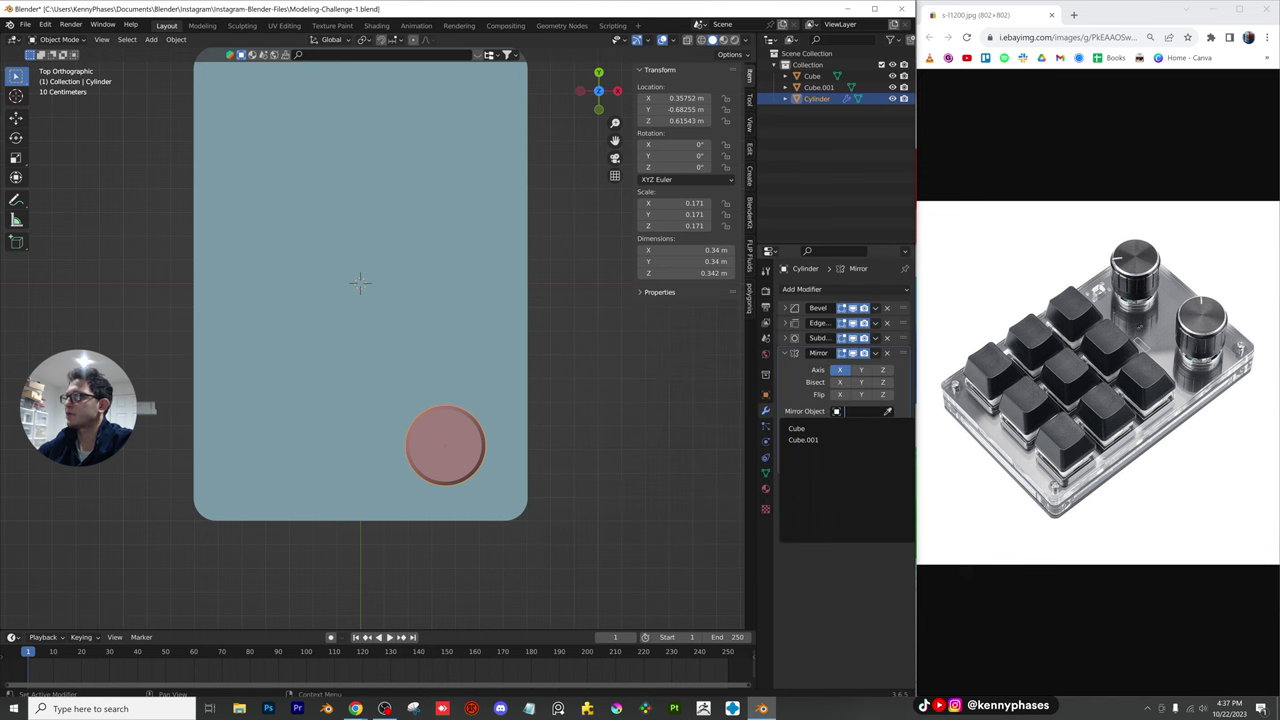
left_click(797, 428)
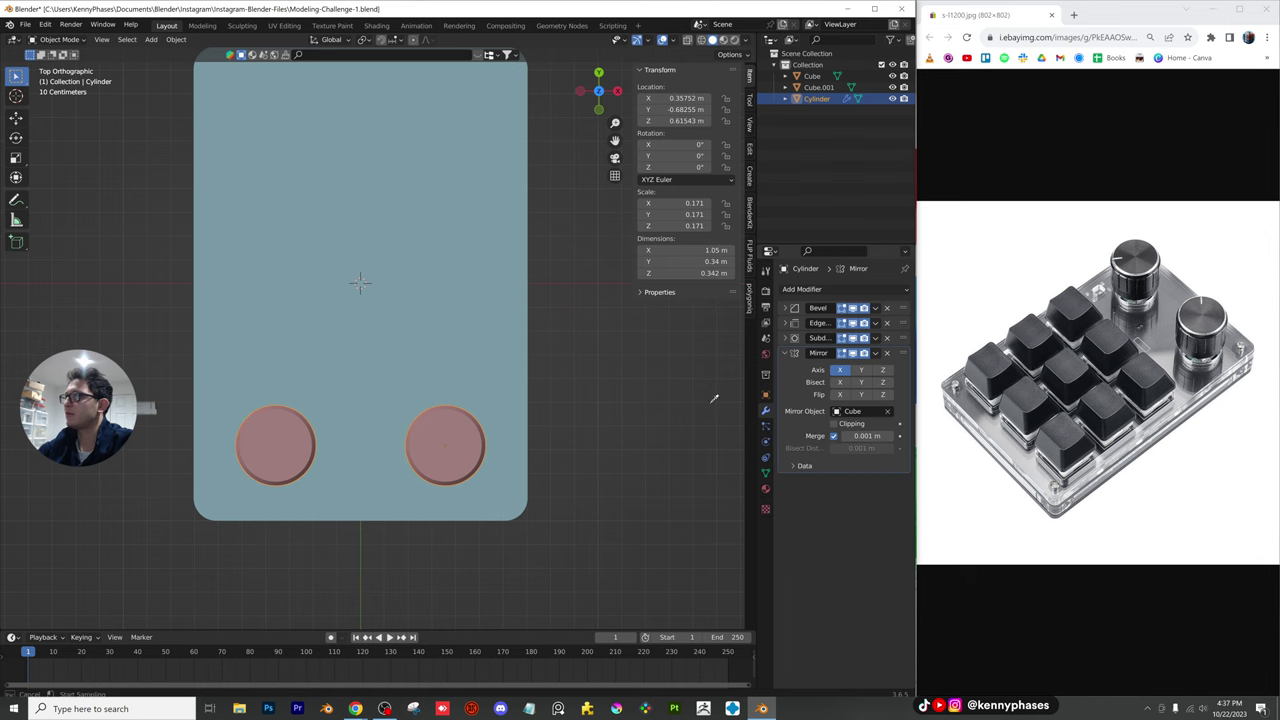
Lower the mirrored knobs to about Z 0.291 m and spread them apart to about X 0.409 m, Y -0.731 m
middle_click_drag(417, 331, 452, 333)
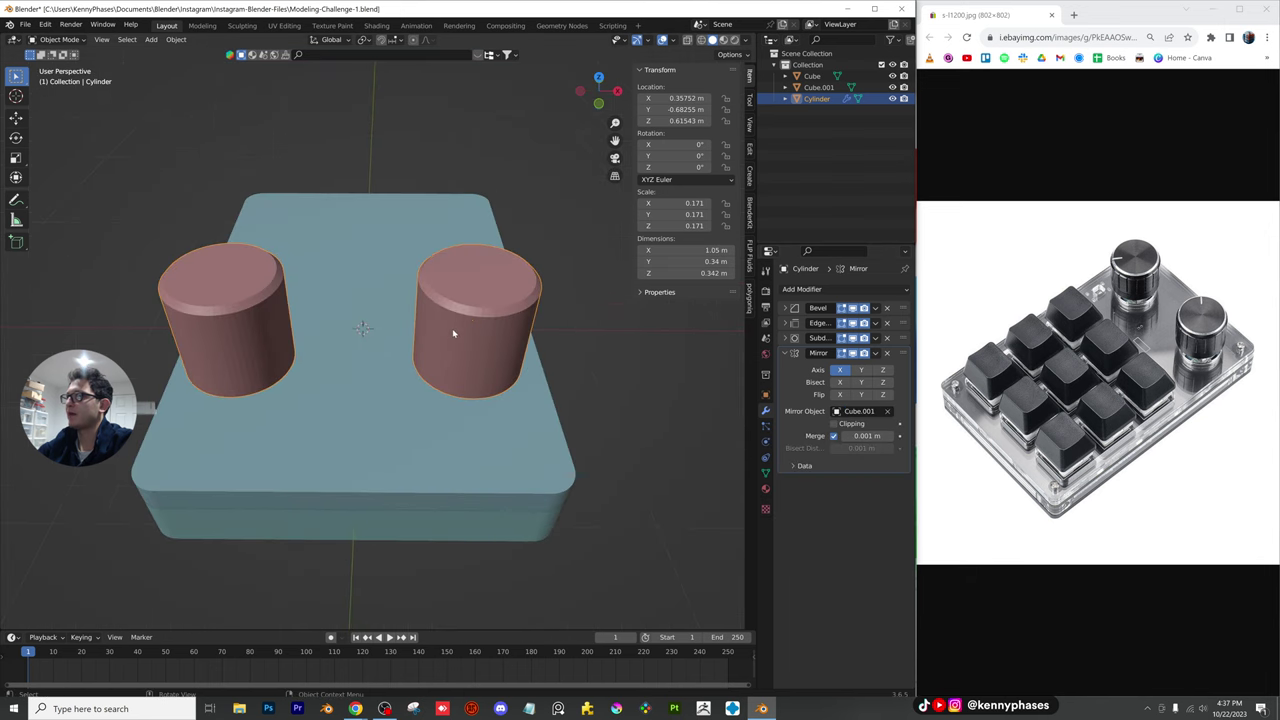
key("g")
left_click(450, 347)
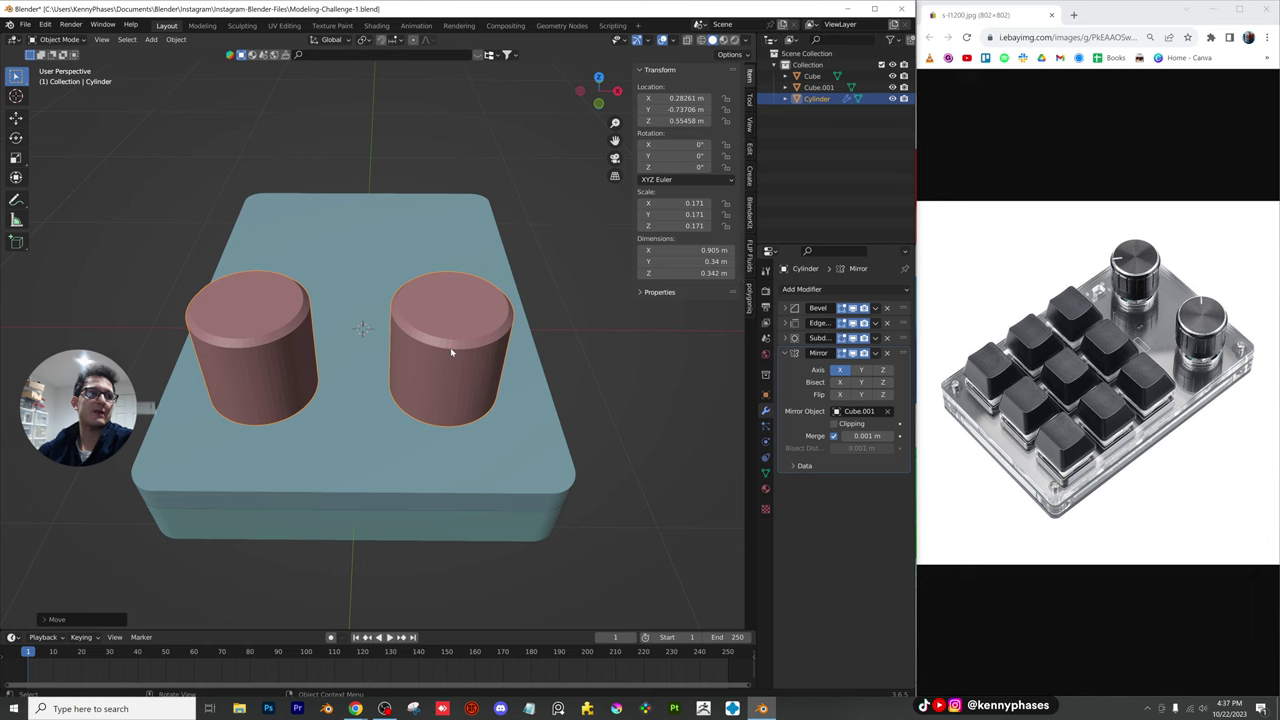
middle_click_drag(453, 354, 465, 330)
key("g")
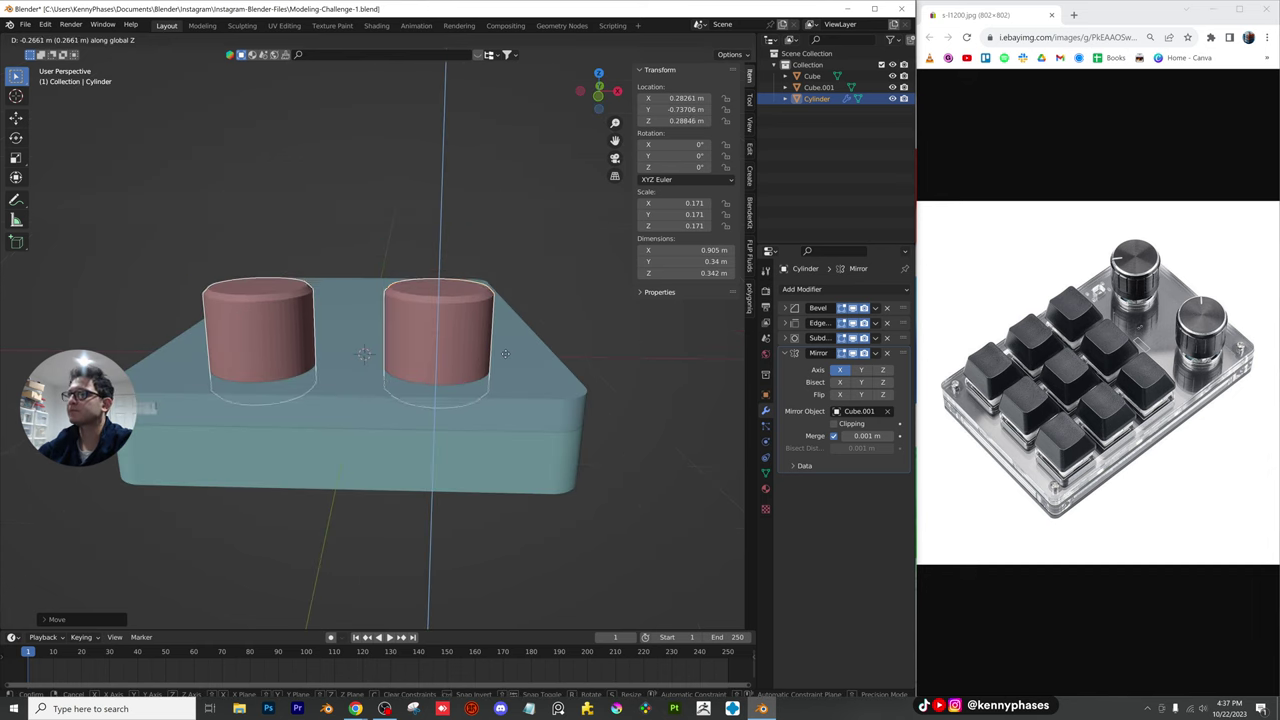
left_click(546, 354)
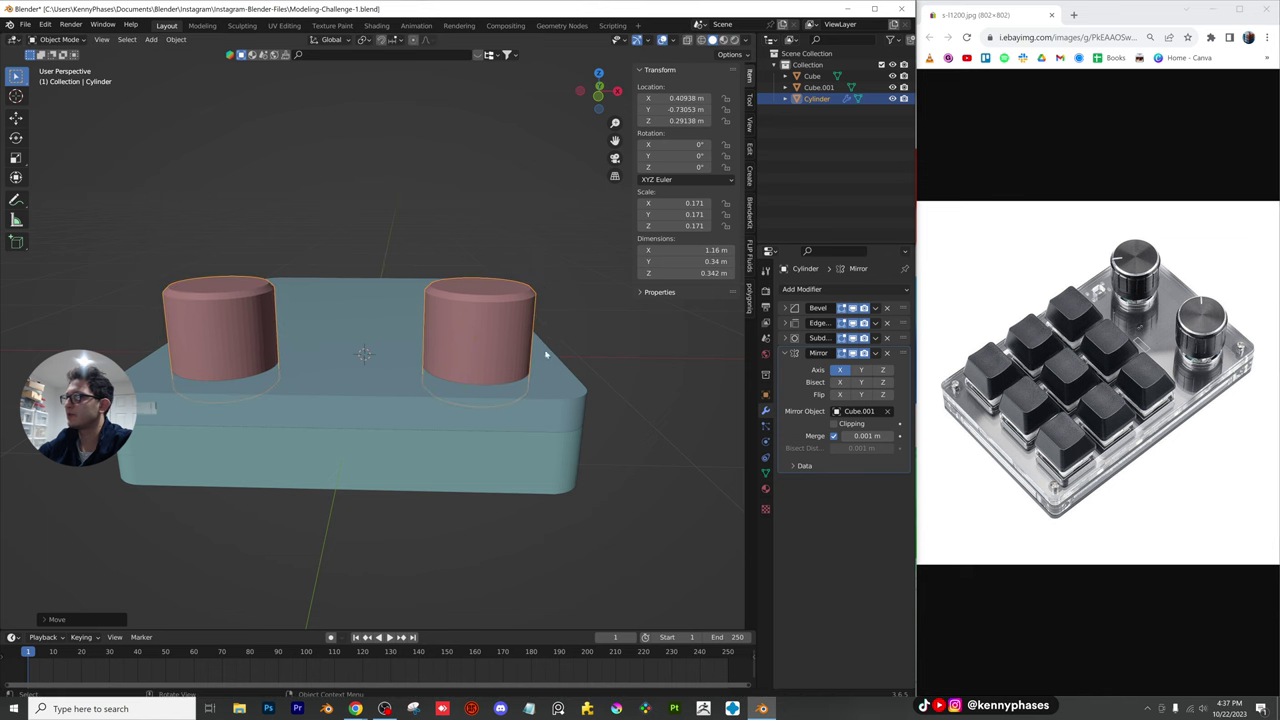
In top view, reposition the knobs on the slab at about X 0.393 m, Y -0.707 m
left_click(597, 73)
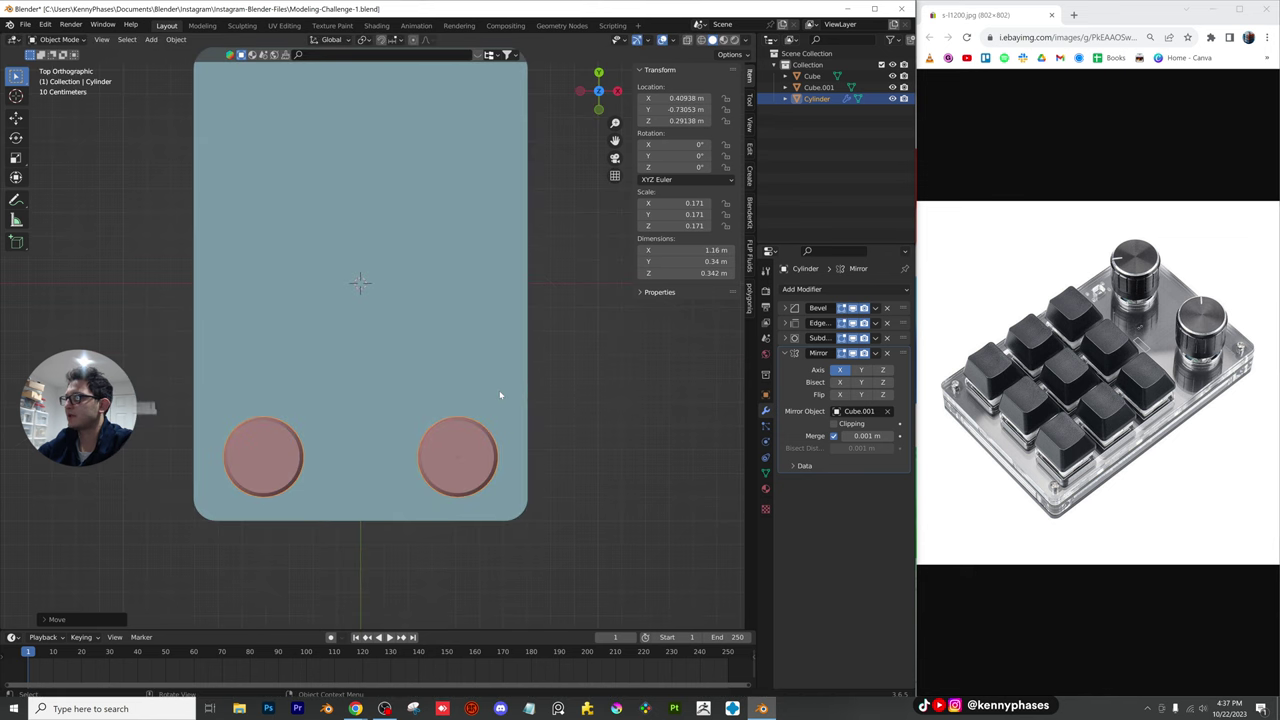
scroll(500, 395, "down", 1)
key("g")
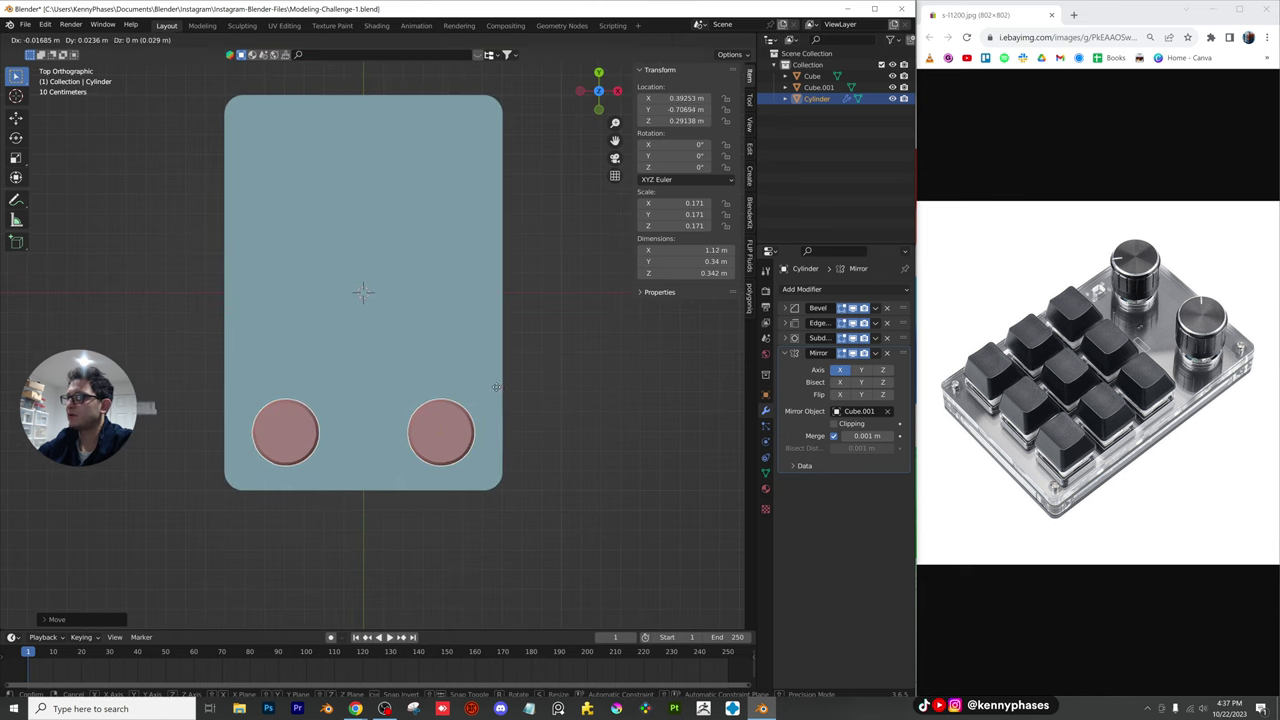
left_click(496, 388)
In front view, raise the knobs along Z to about 0.388 m so they sit just above the slab
middle_click_drag(444, 393, 548, 256)
key("g")
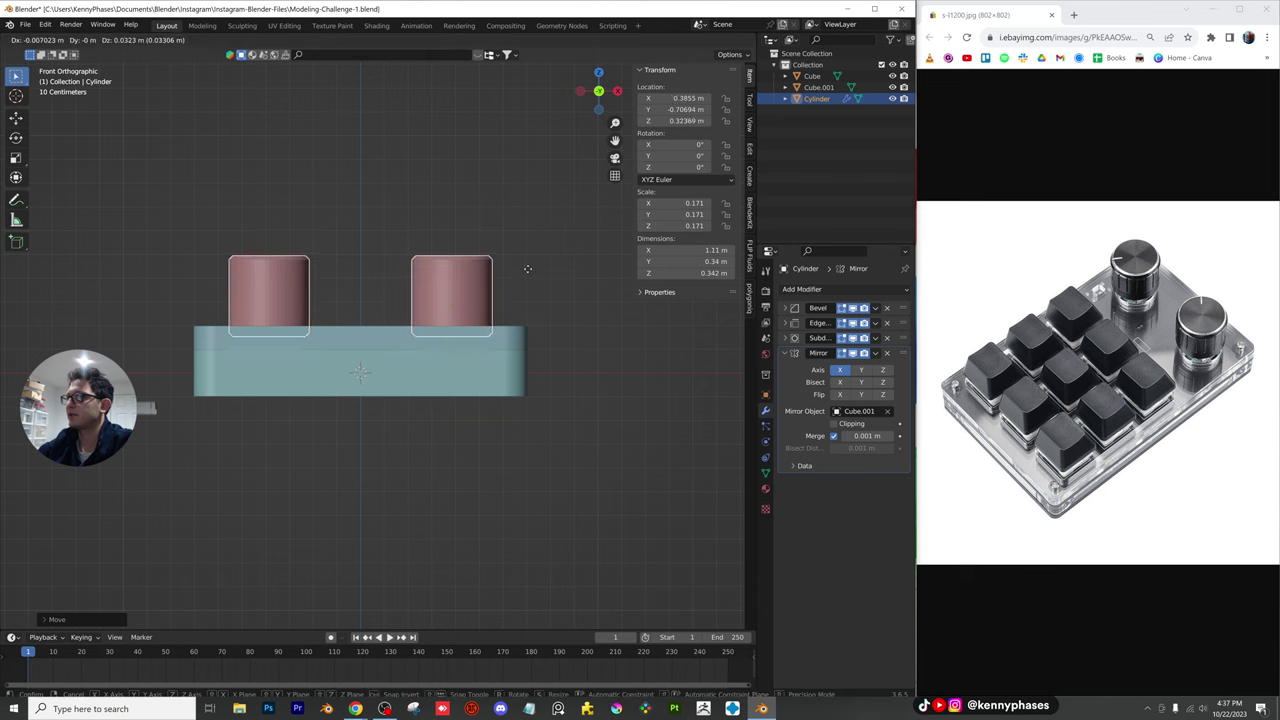
key("z")
left_click(530, 254)
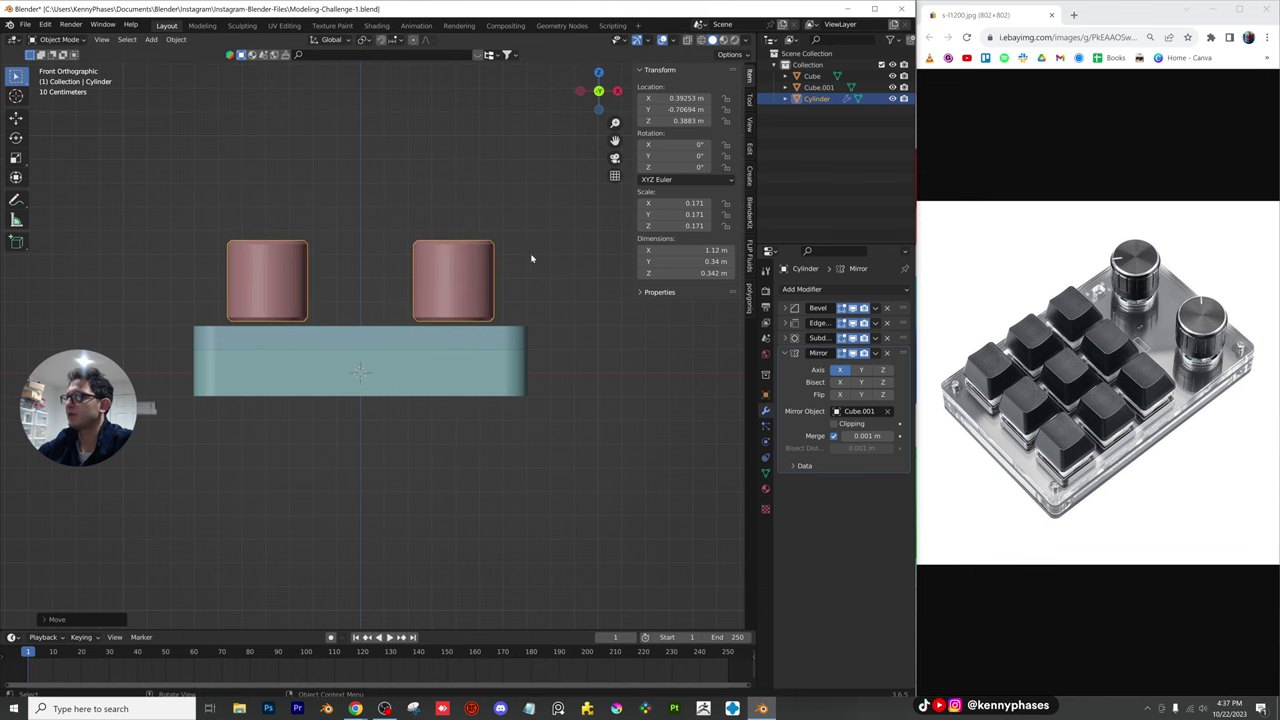
Apply the scale of the knob cylinder
scroll(477, 326, "up", 5)
middle_click_drag(444, 303, 513, 373, "shift")
scroll(330, 323, "down", 2)
scroll(514, 334, "down", 2)
scroll(491, 354, "down", 2)
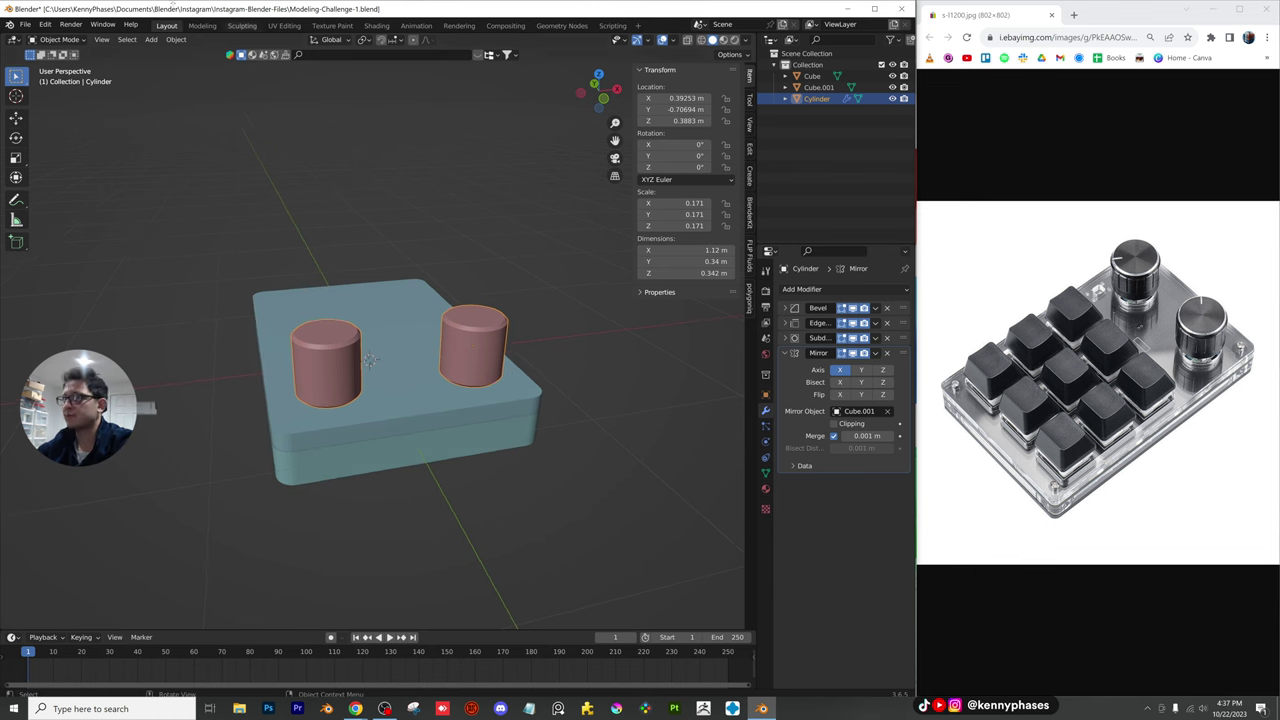
left_click(176, 39)
mouse_move(211, 99)
left_click(300, 121)
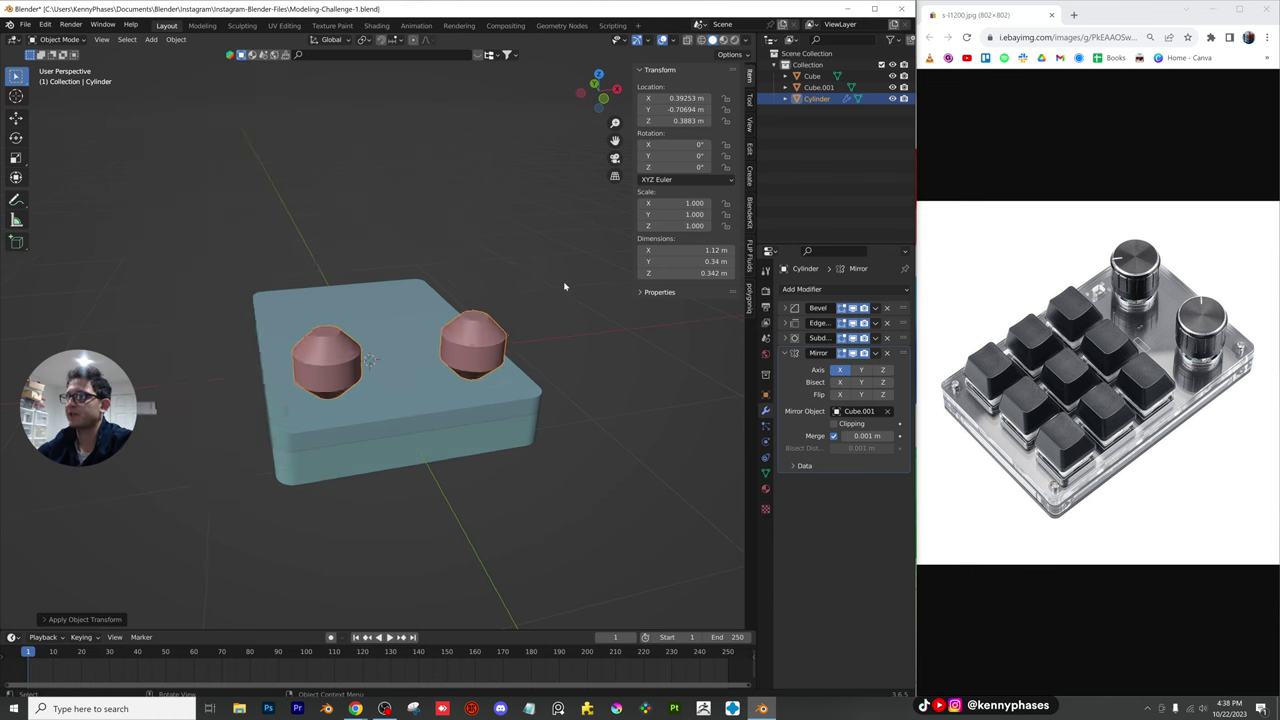
Set the Bevel modifier's amount on the knobs to 0.018 m
scroll(471, 289, "up", 3)
scroll(488, 330, "up", 2)
middle_click_drag(471, 289, 724, 311)
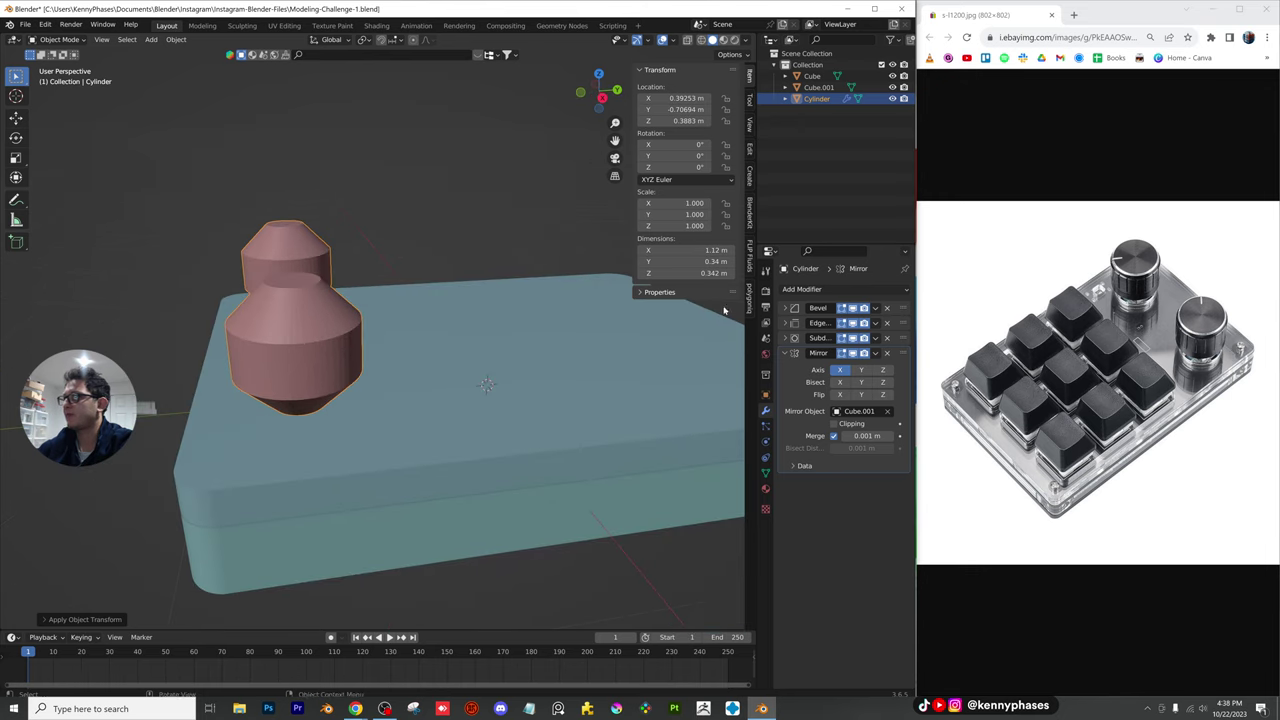
left_click(785, 309)
left_click_drag(861, 351, 800, 351)
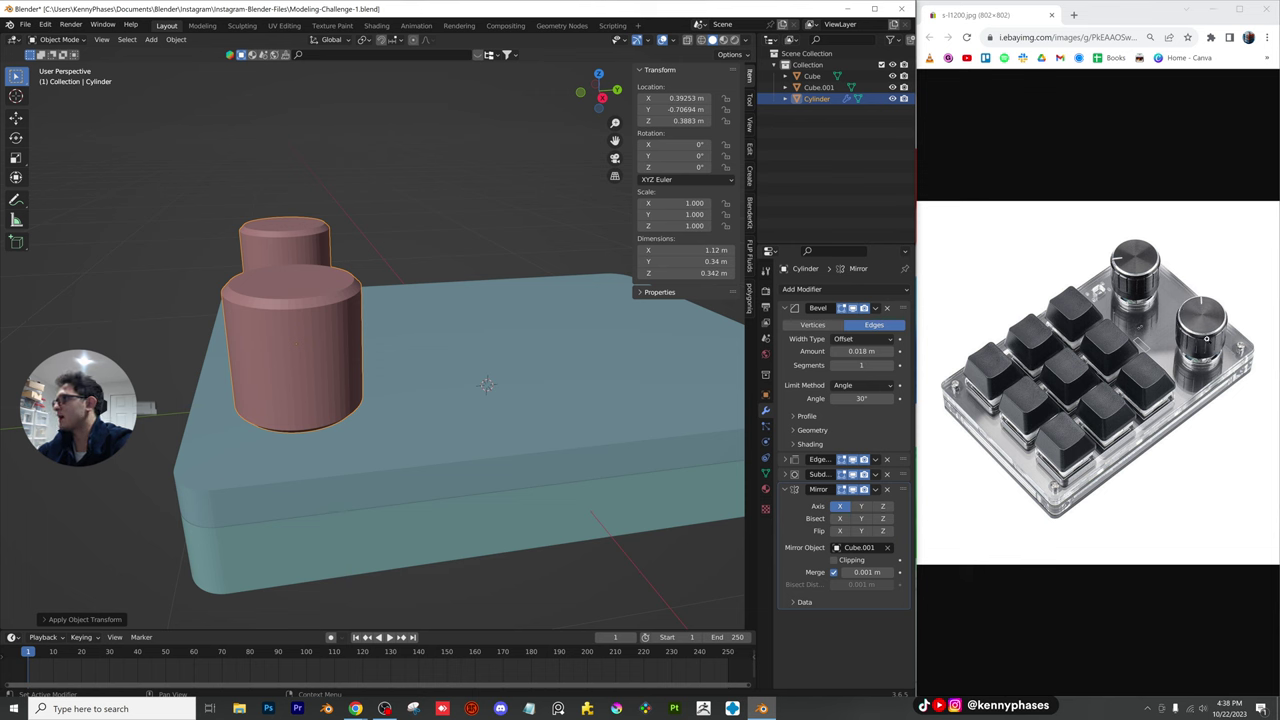
Deselect the knobs and save the Blender file
left_click(356, 246)
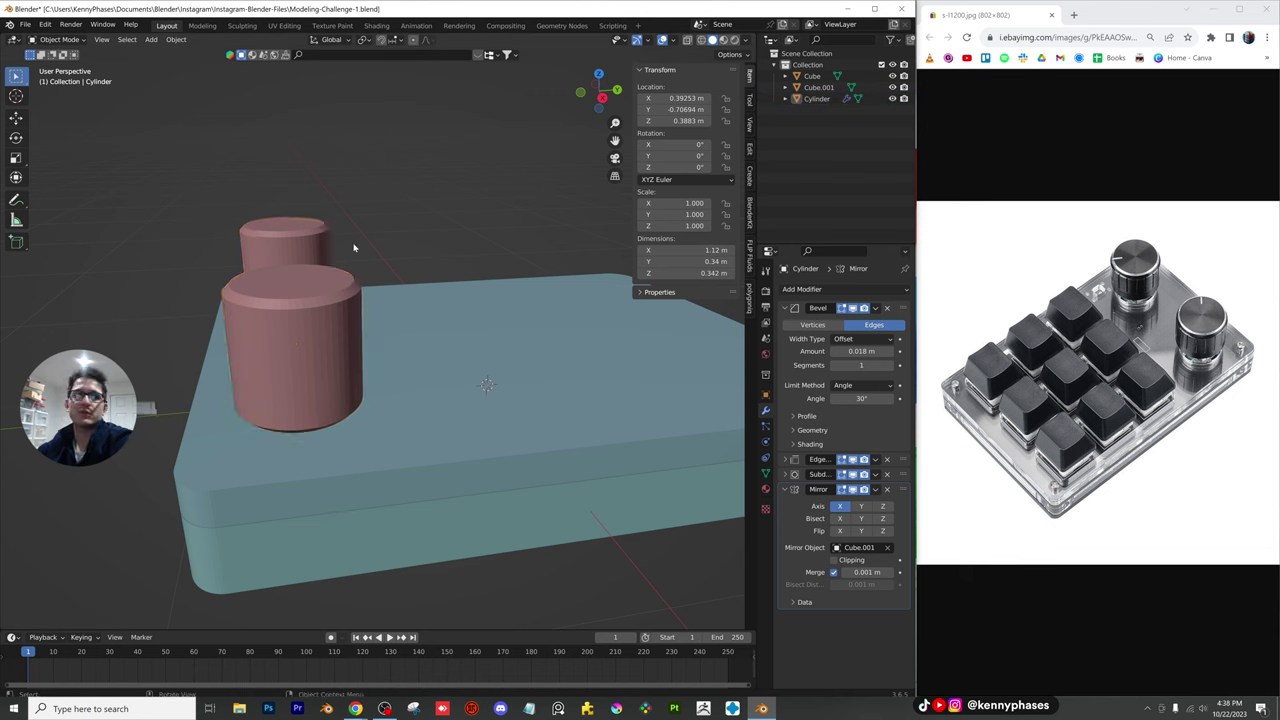
middle_click_drag(356, 248, 456, 324)
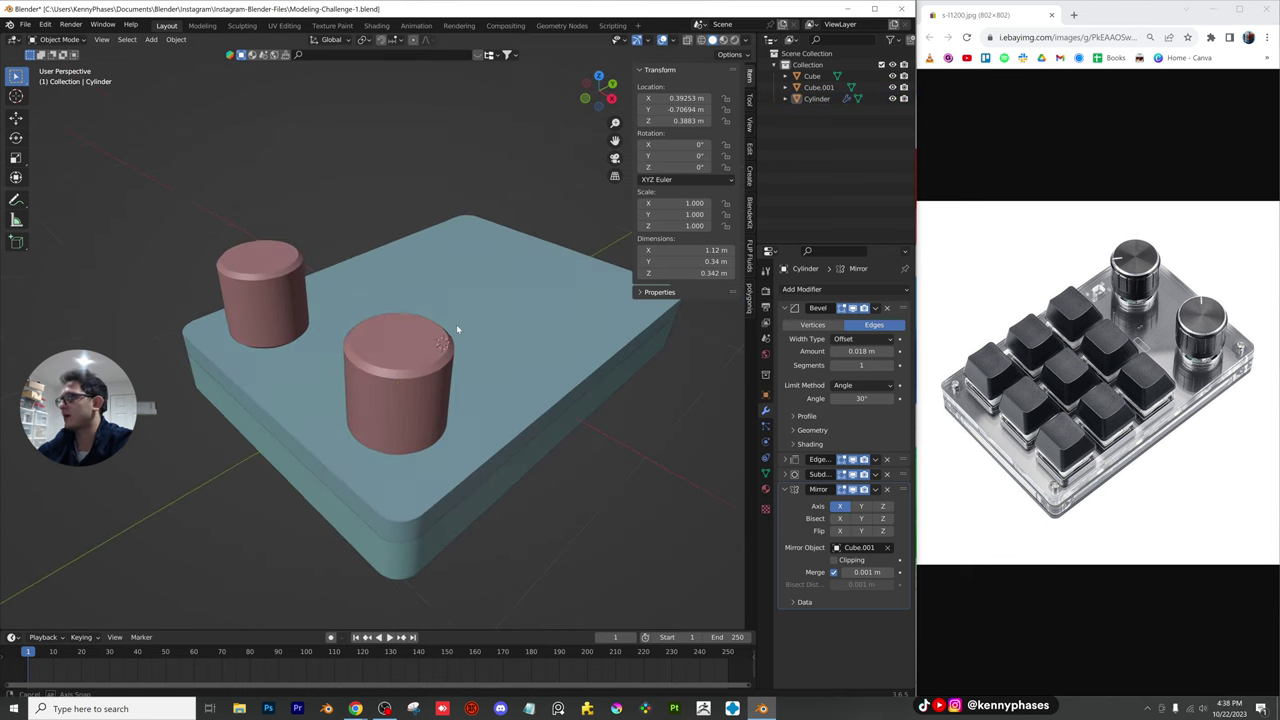
key("ctrl+s")
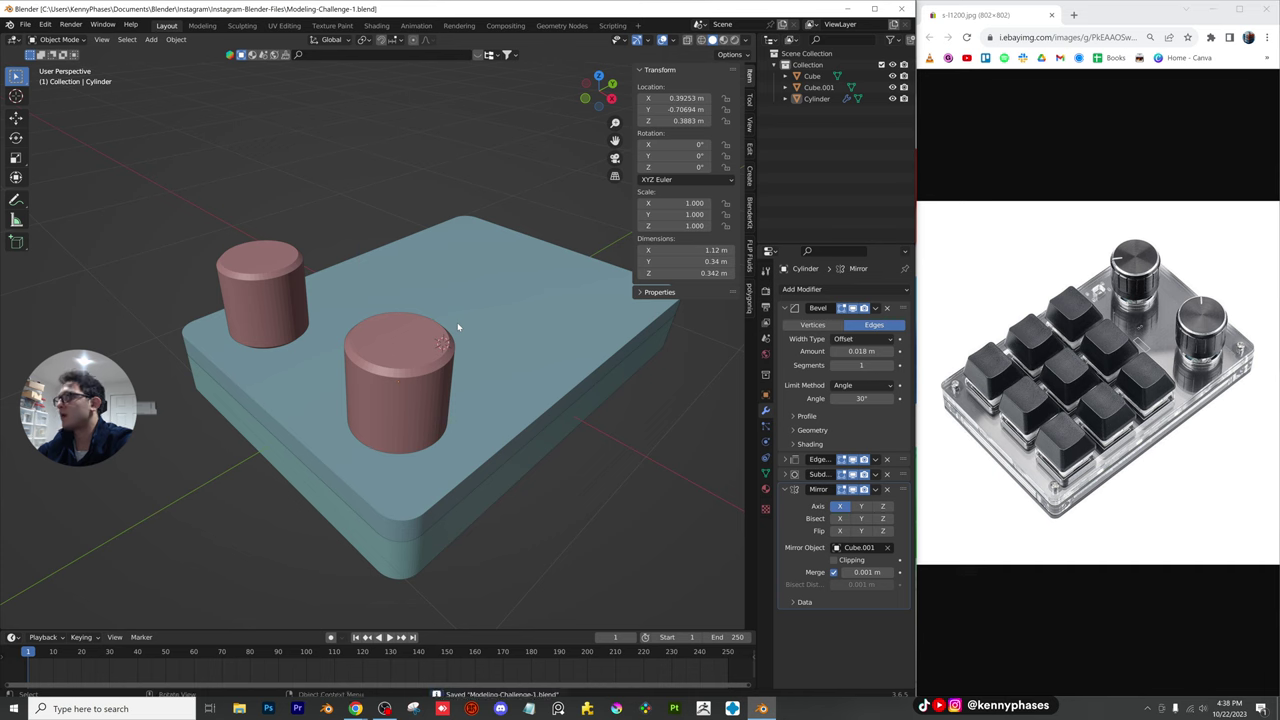
Add a mesh cube at the world origin for the first keycap
middle_click_drag(497, 297, 475, 335)
left_click(151, 39)
mouse_move(166, 55)
left_click(273, 66)
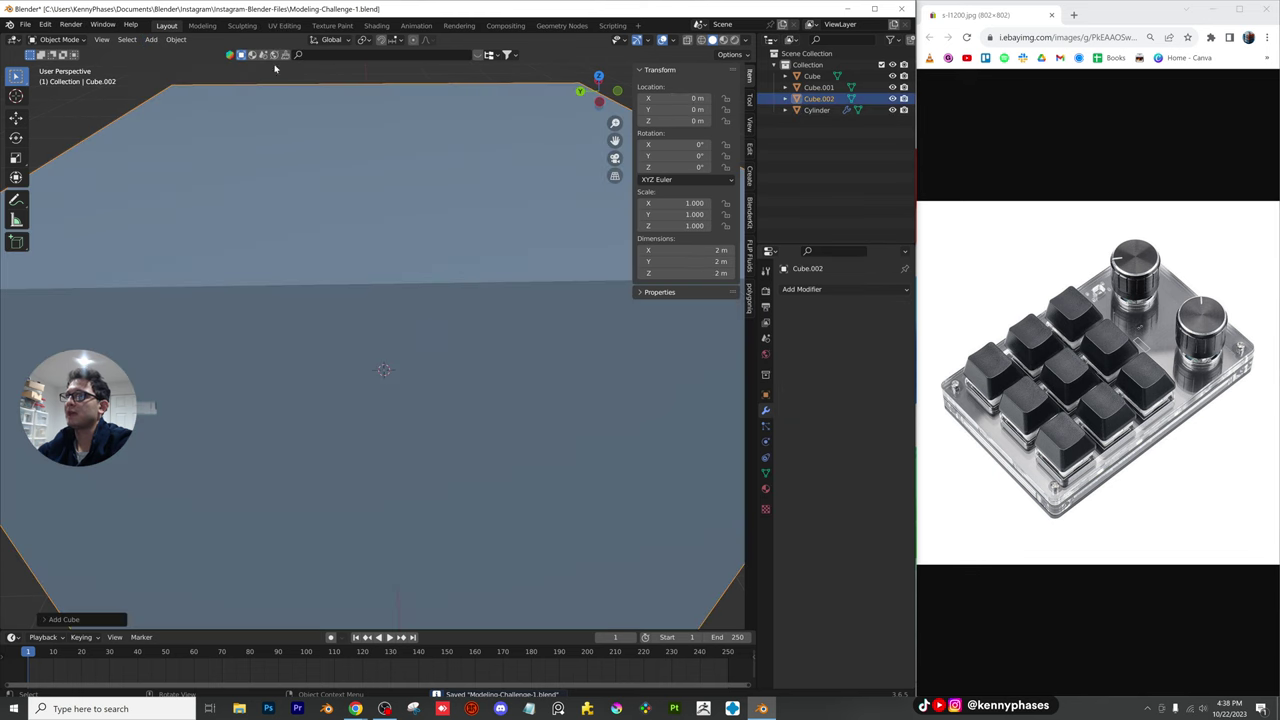
Scale the cube to about 0.182 and raise it along Z to about 0.584 m above the slab
scroll(450, 275, "down", 5)
key("s")
left_click(405, 336)
key("g")
key("z")
left_click(410, 320)
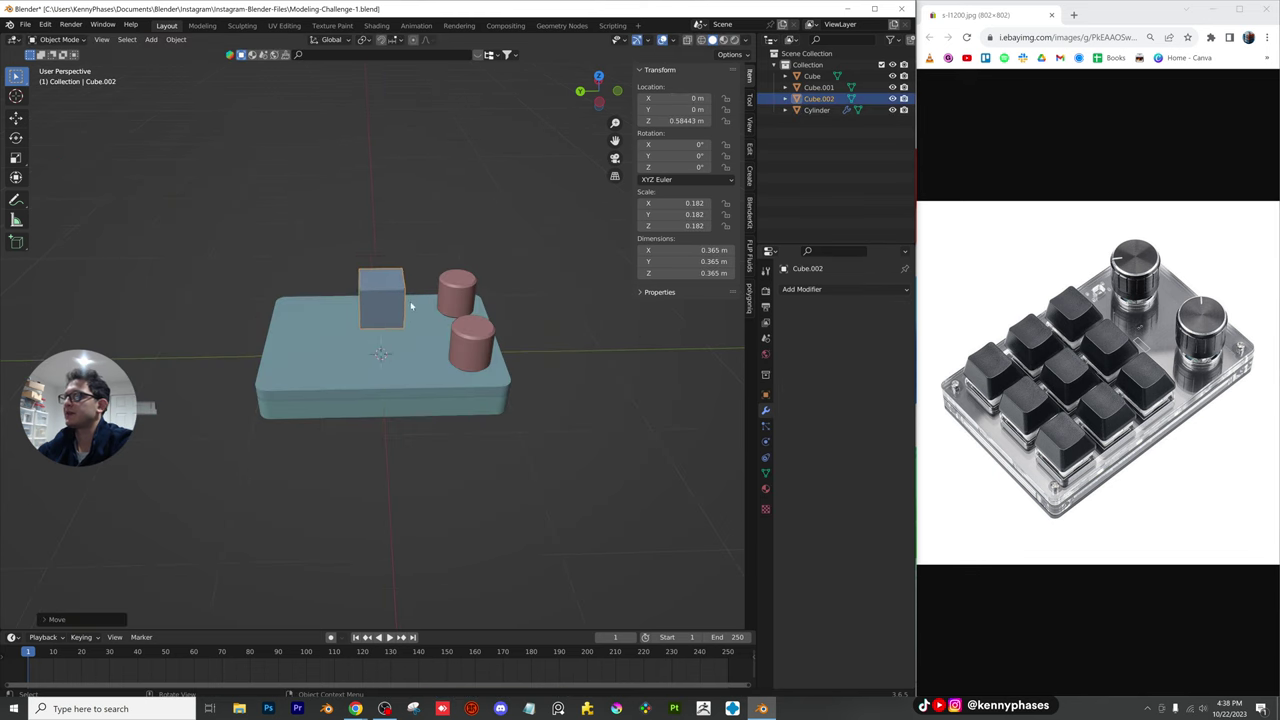
Enter Edit Mode on the keycap cube with its upper edges in view
scroll(413, 341, "up", 4)
scroll(391, 272, "up", 2)
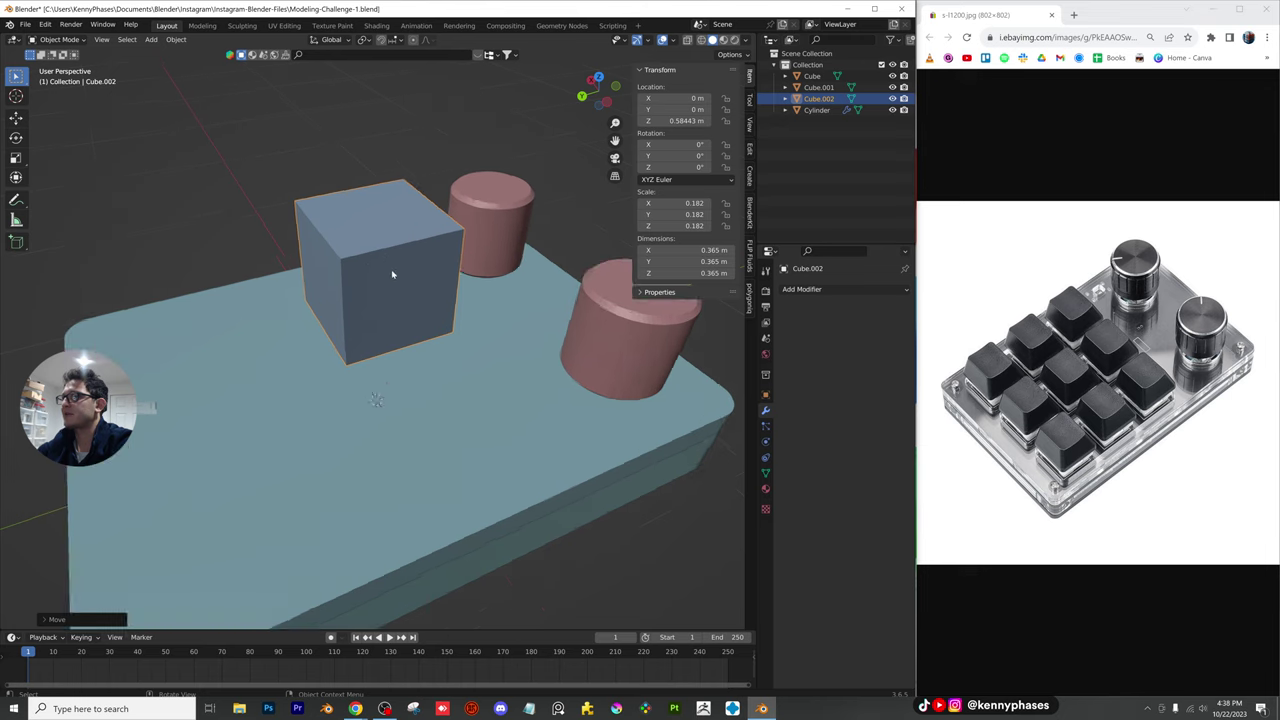
middle_click_drag(394, 297, 358, 311, "shift")
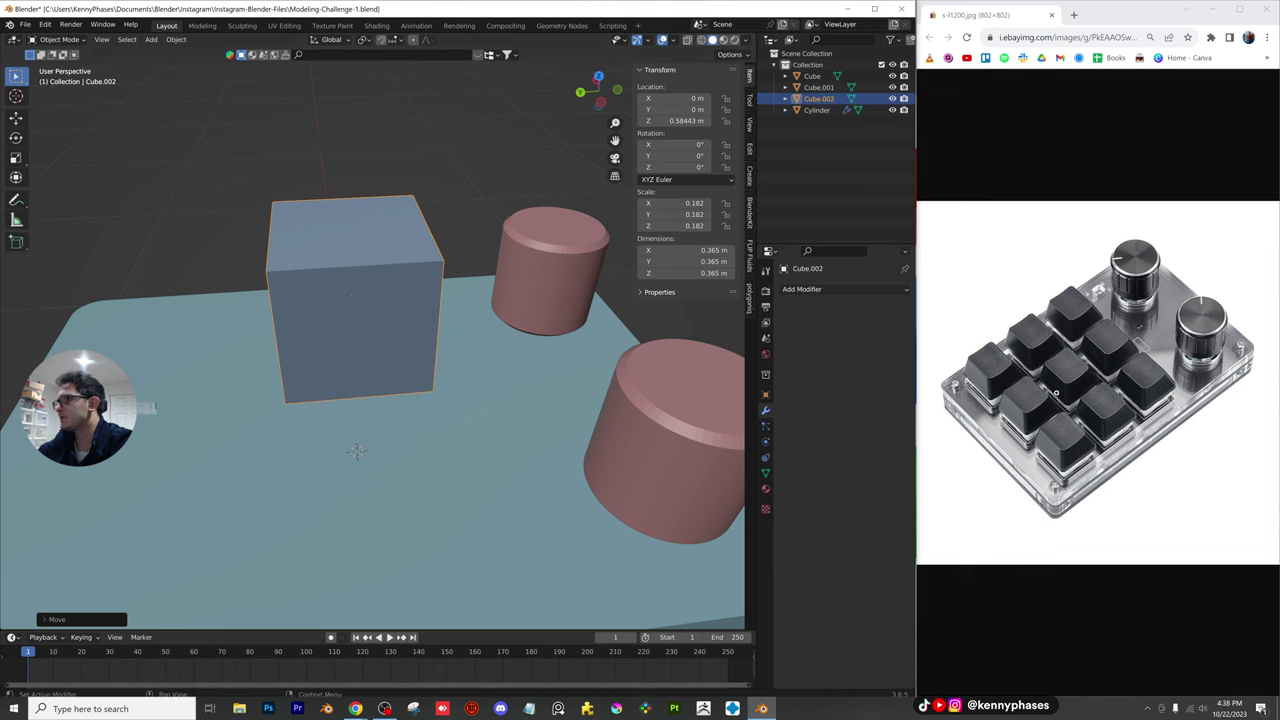
key("Tab")
middle_click_drag(391, 240, 349, 231)
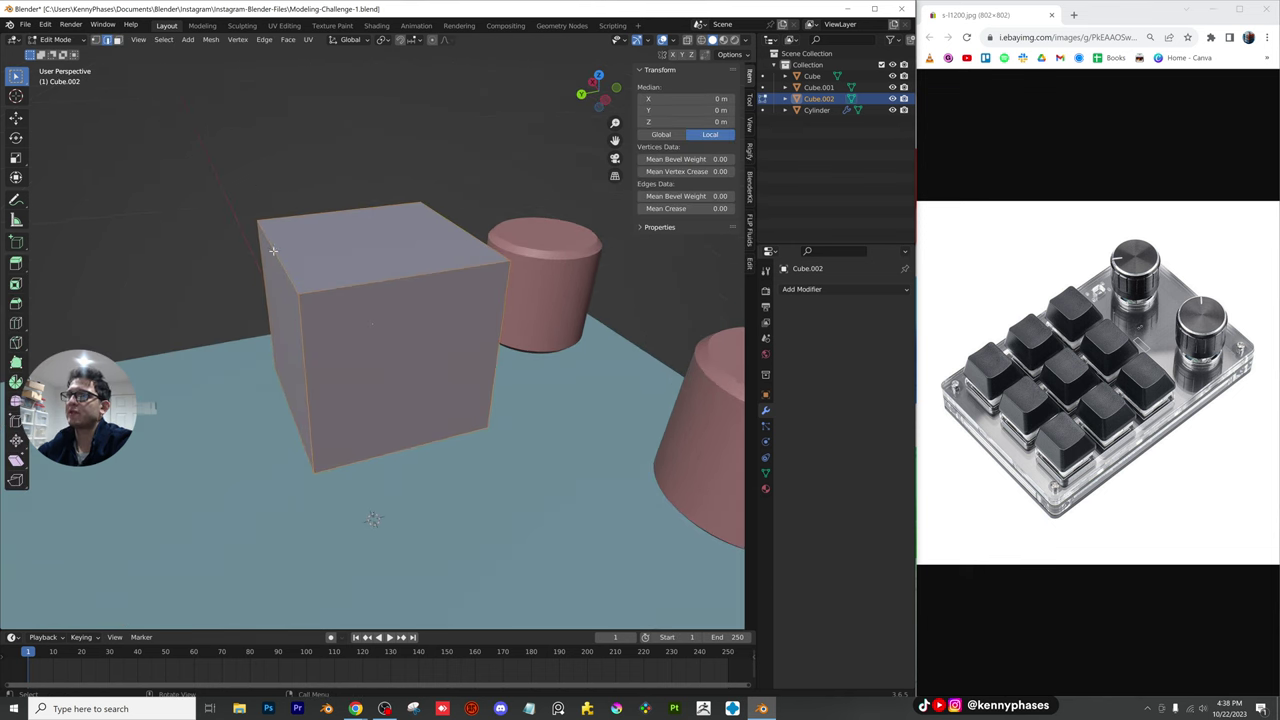
Try to taper the cube by scaling its two opposite top edges inward along Y, and undo the scaling
left_click(471, 239)
key("s")
key("y")
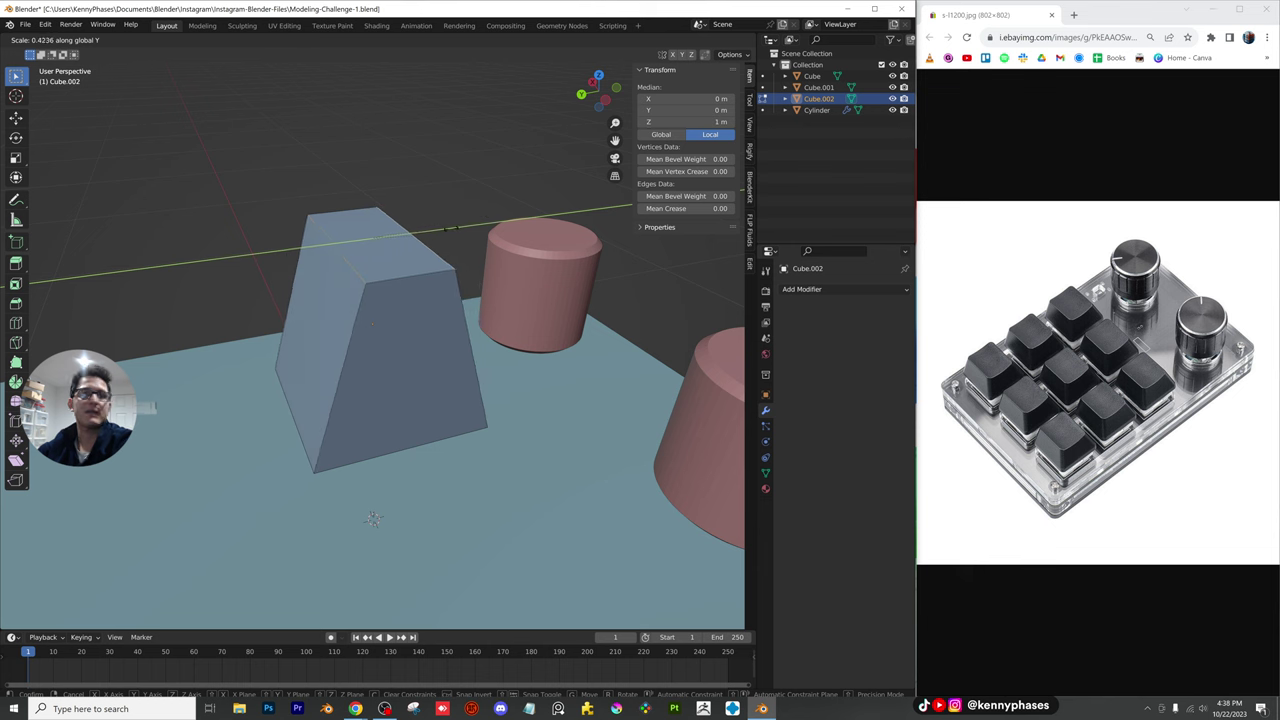
left_click(466, 241)
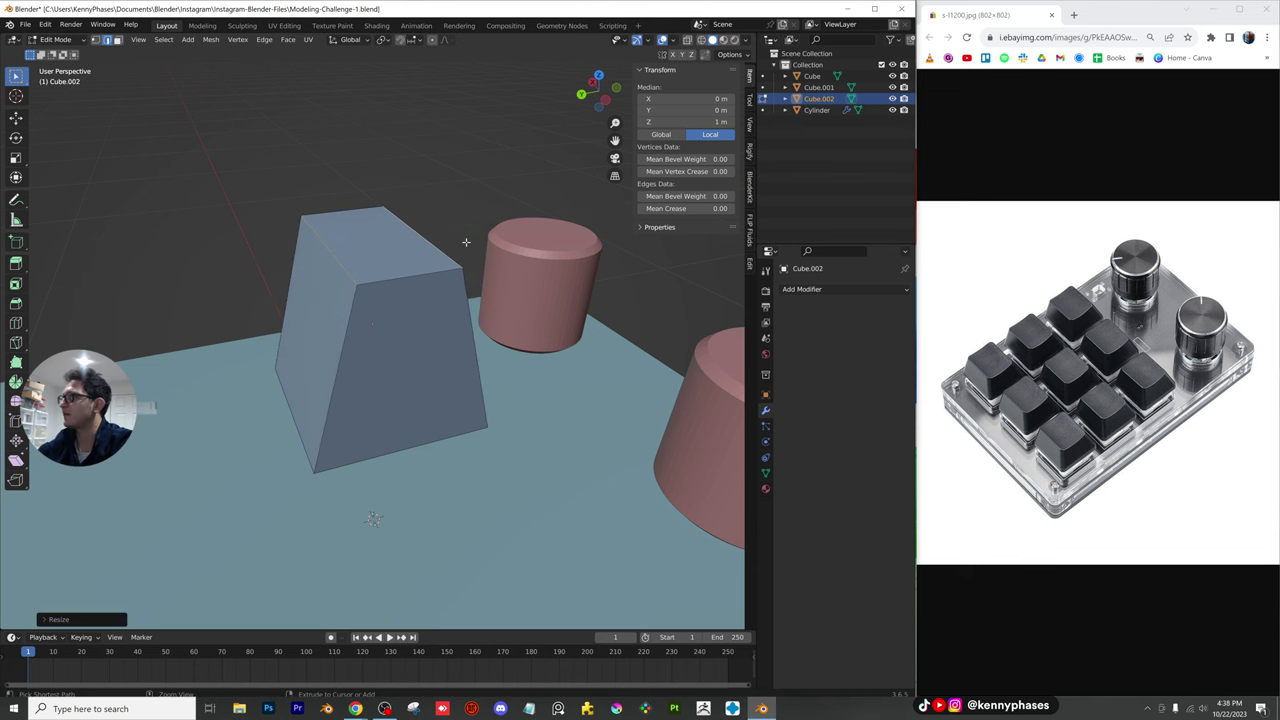
key("ctrl+z")
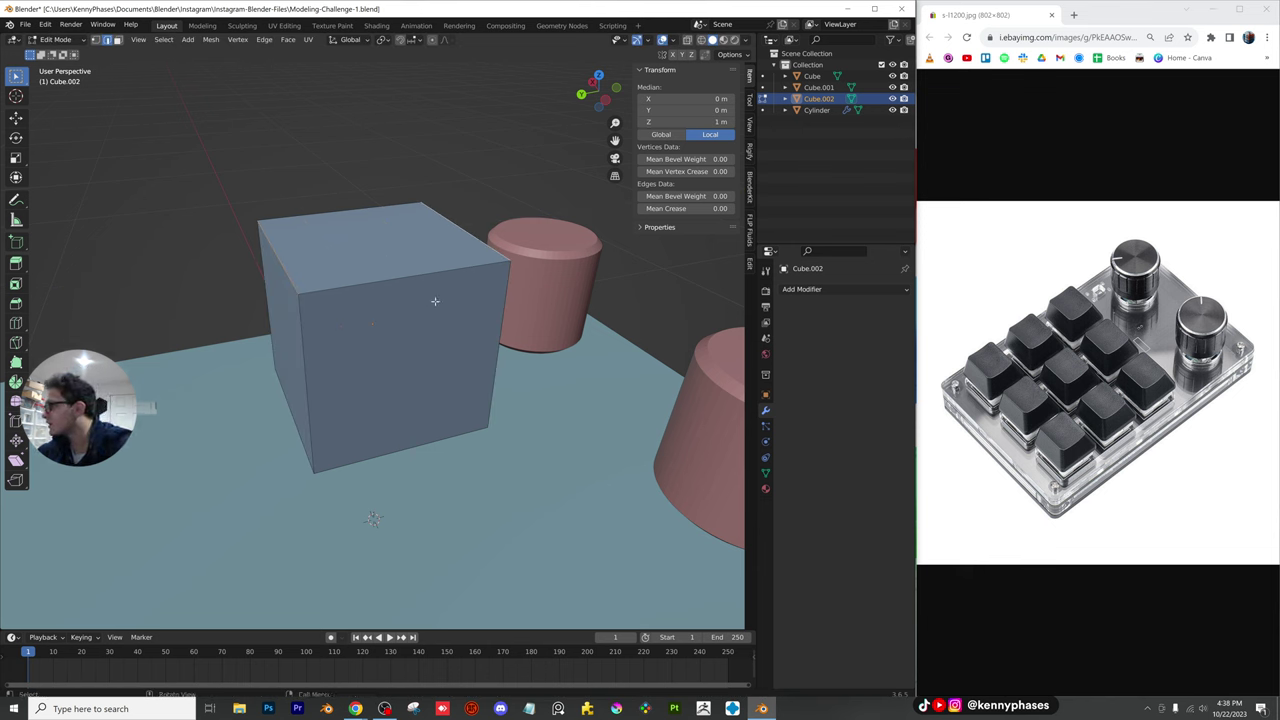
Cut a centre loop across the keycap cube along X and lower its top middle edge to about 0.848 m local Z
key("ctrl+r")
left_click(385, 279)
left_click(385, 279)
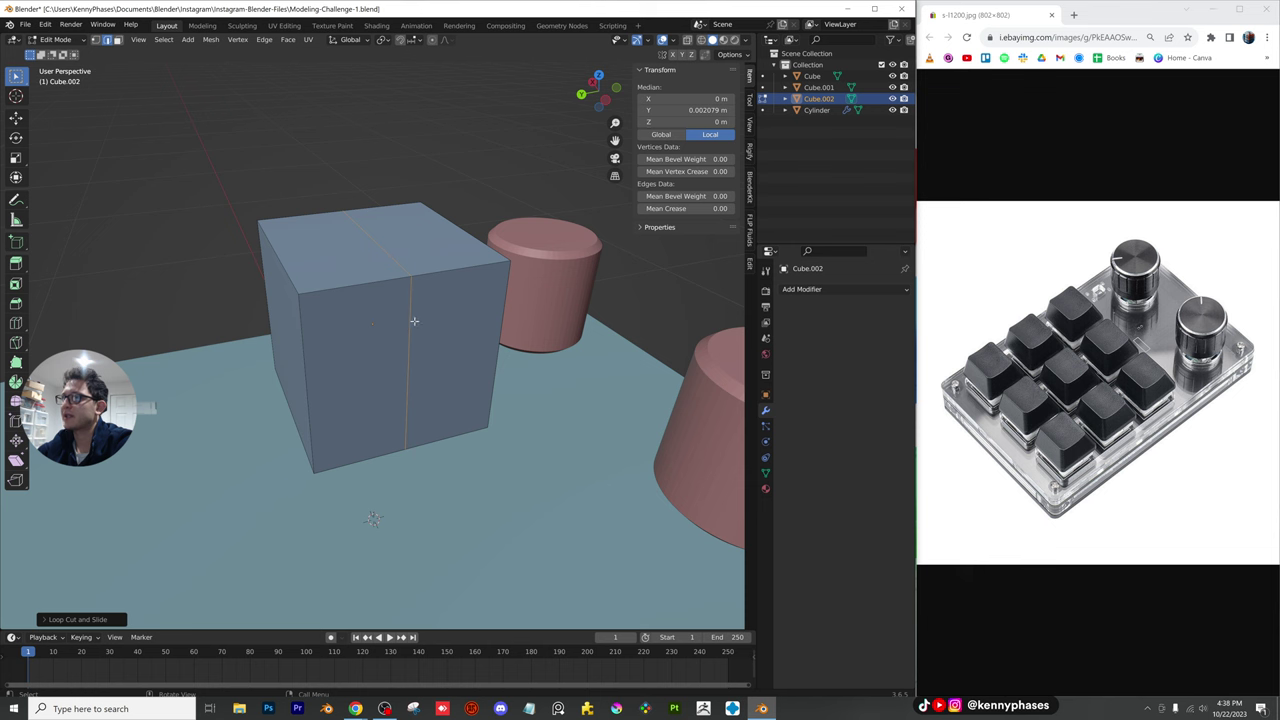
key("g")
key("z")
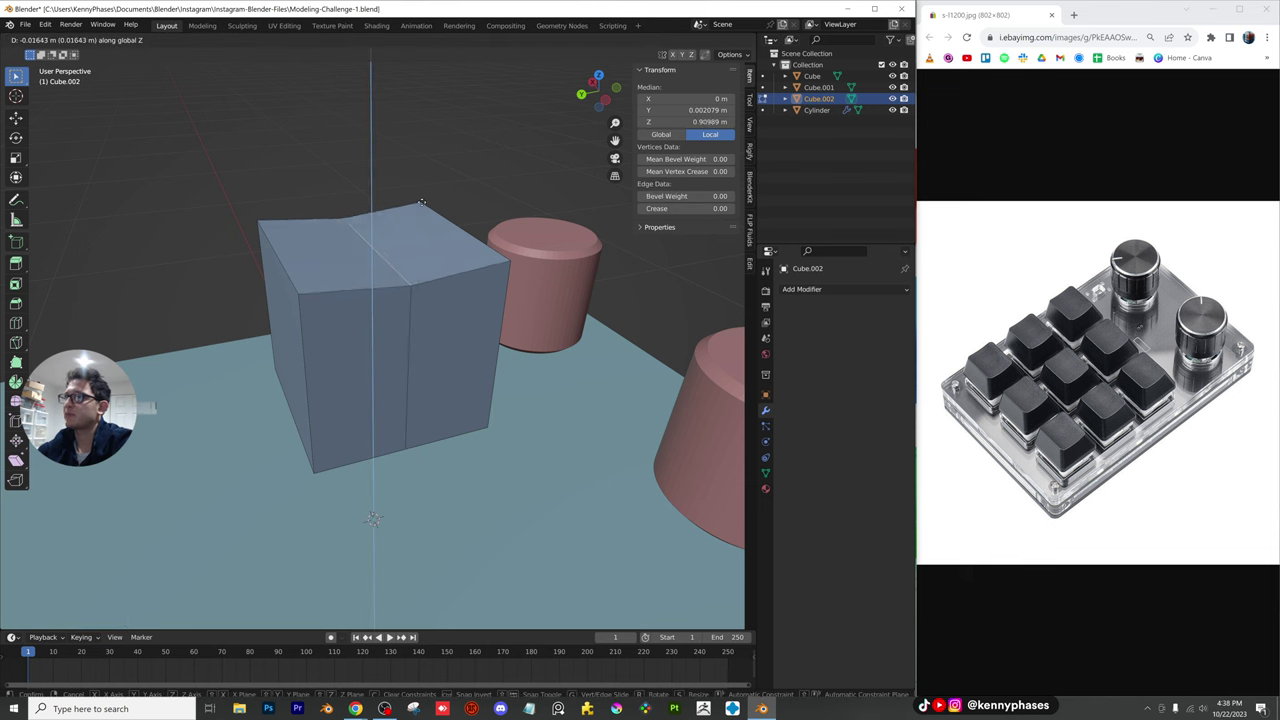
left_click(421, 205)
scroll(421, 205, "up", 2)
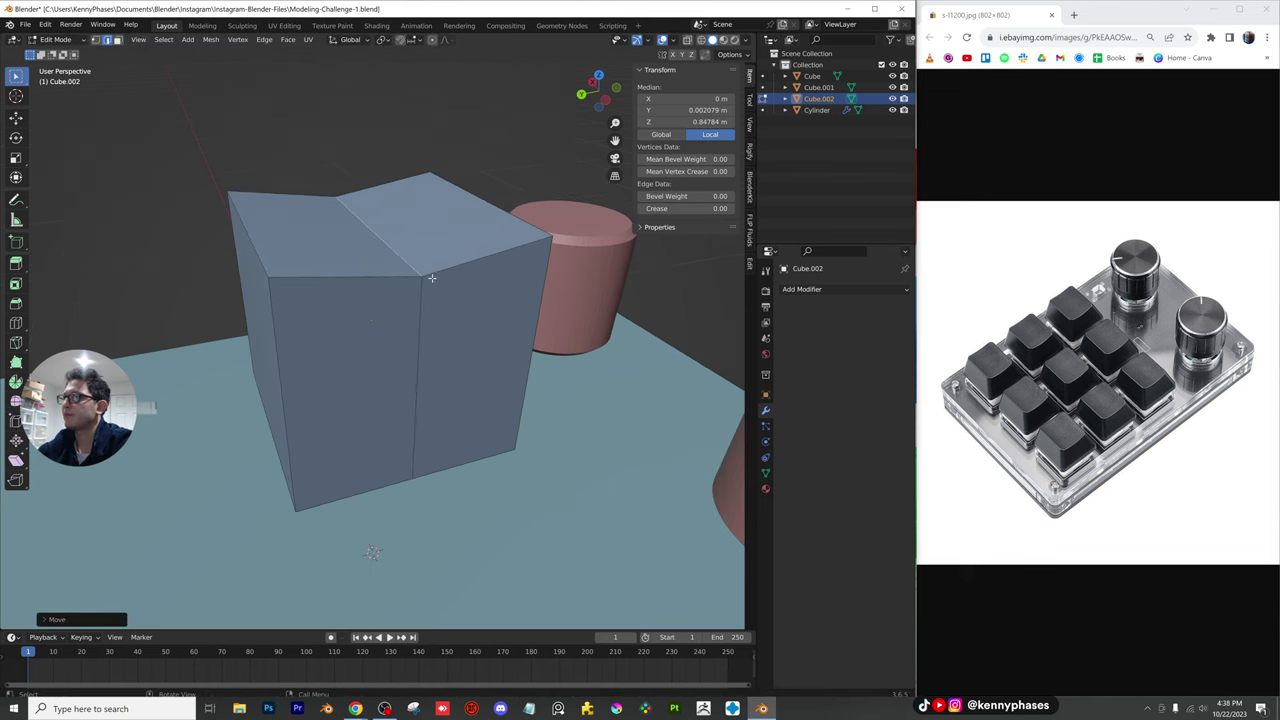
Add a Subdivision Surface modifier to the keycap cube with 2 viewport levels
key("Tab")
left_click(801, 289)
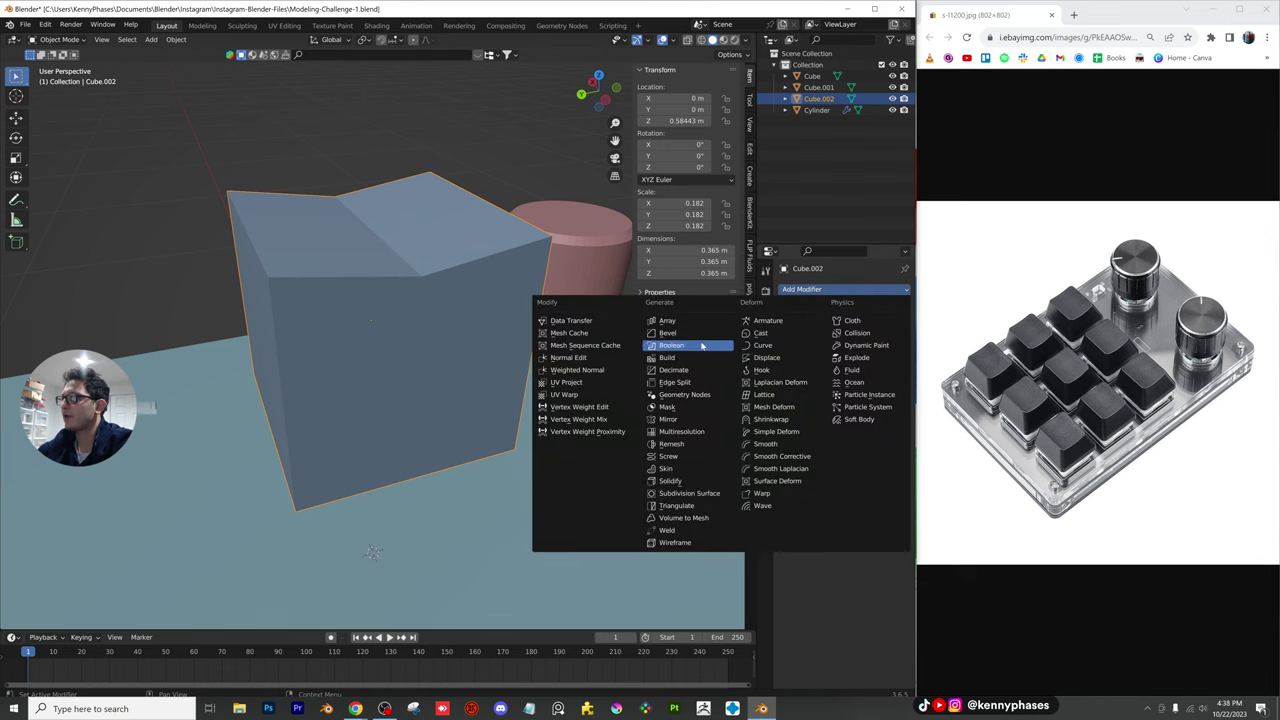
left_click(689, 494)
double_click(889, 342)
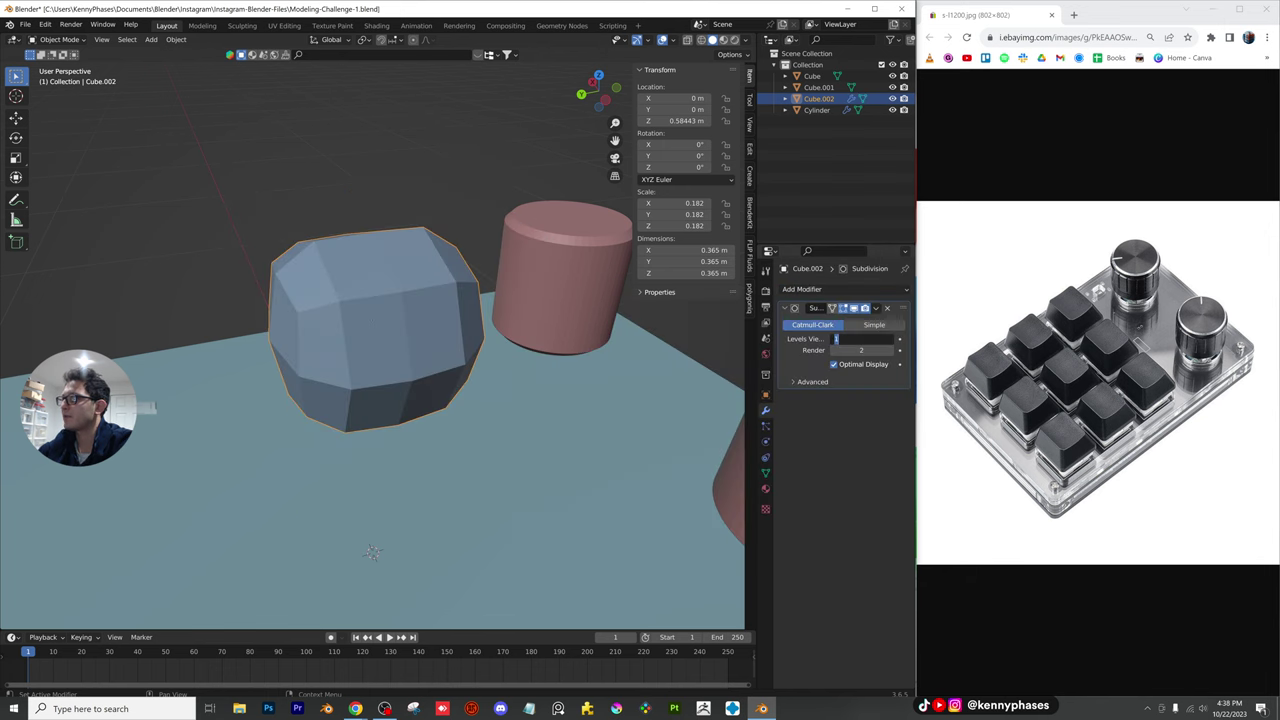
type("2")
key("Return")
Add a supporting loop cut near the keycap's positive Y side, at about 0.873 m local Y
key("Tab")
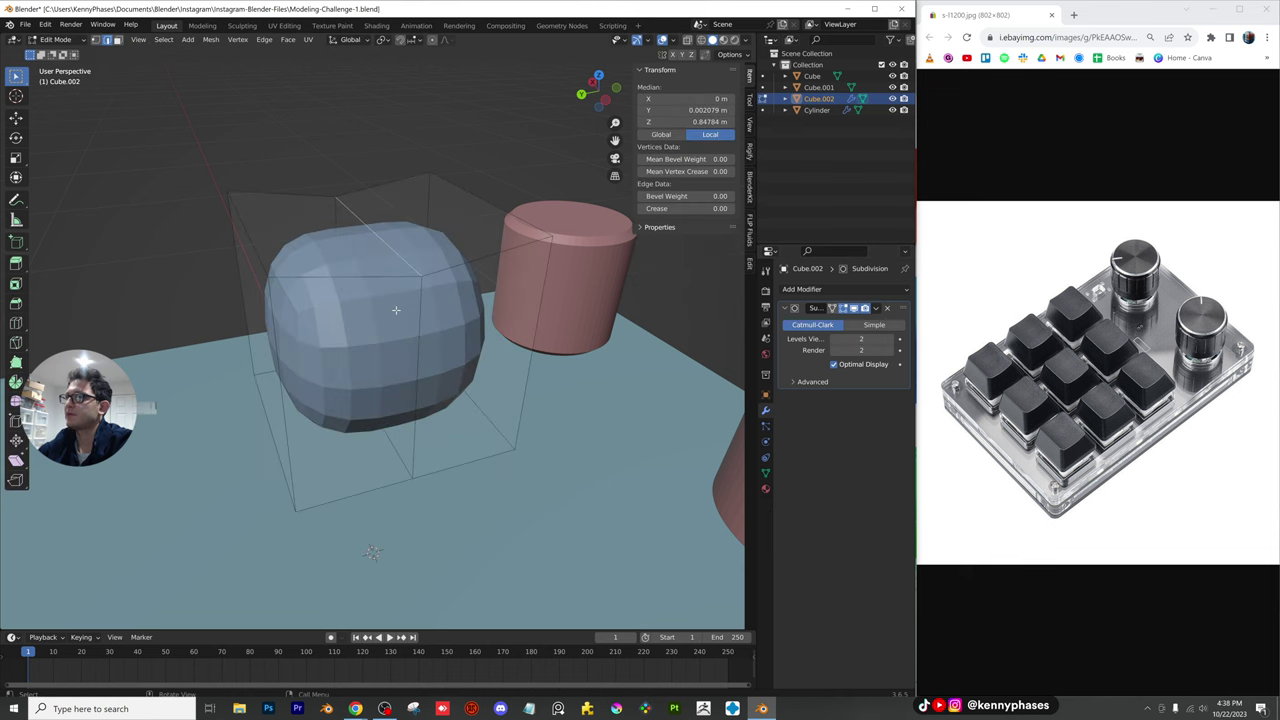
key("ctrl+r")
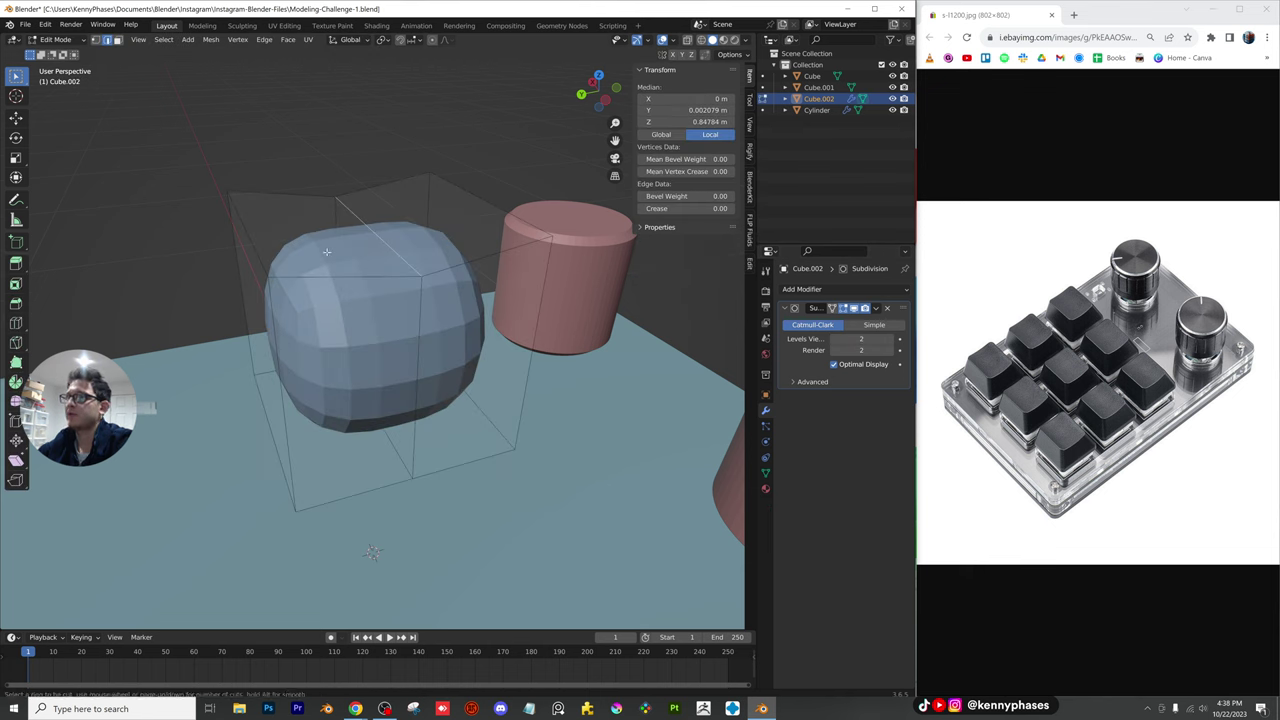
left_click(341, 279)
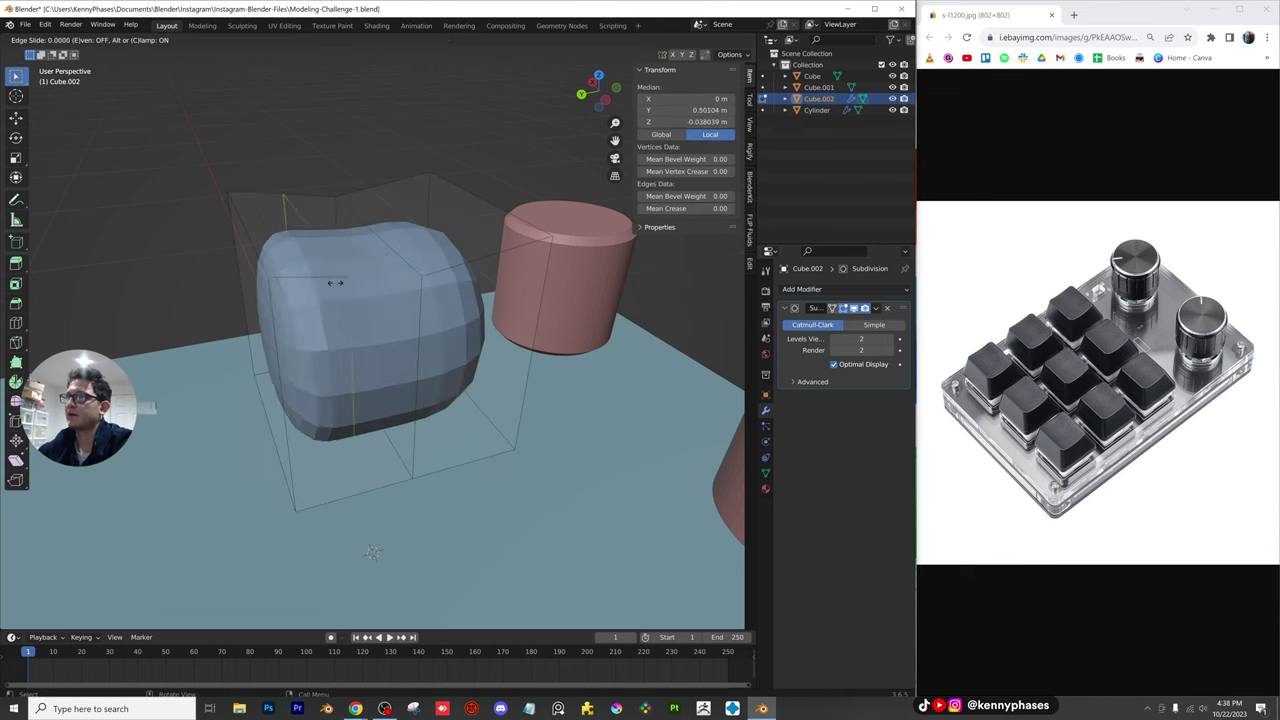
left_click(277, 298)
Try to add a matching supporting loop cut near the keycap's negative Y side, and undo it
key("ctrl+r")
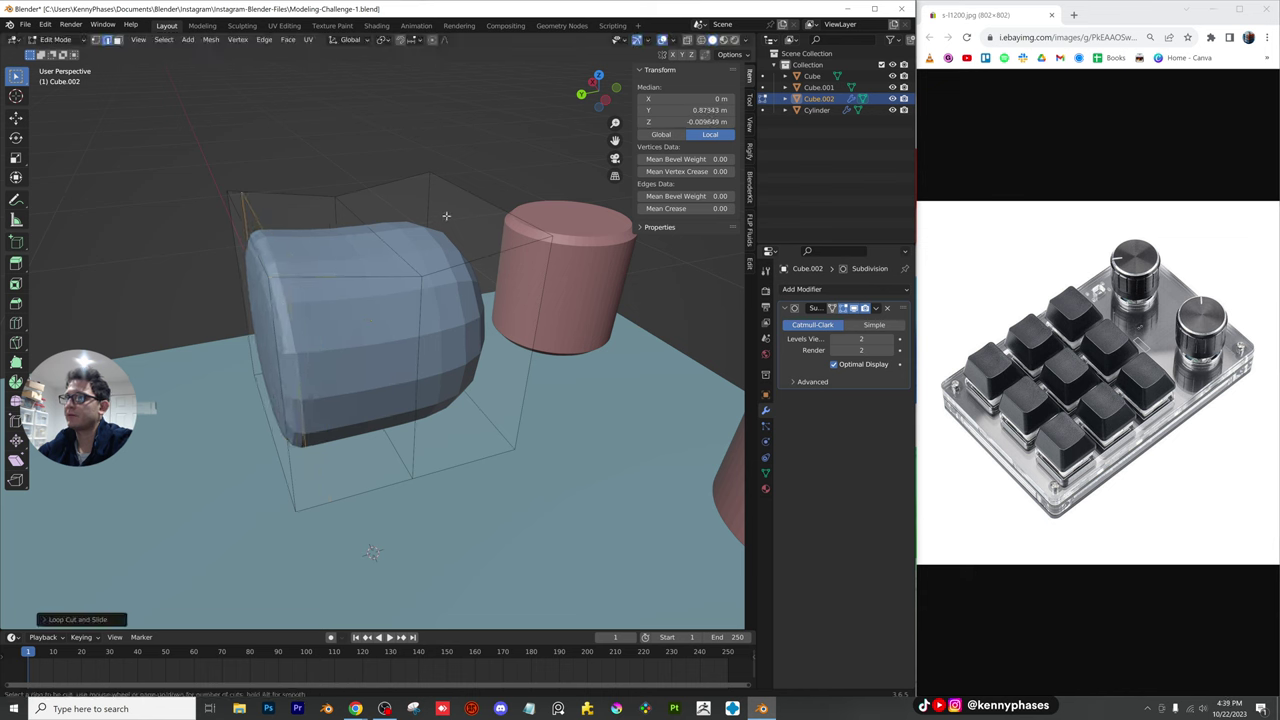
left_click(419, 188)
left_click(454, 237)
key("ctrl+z")
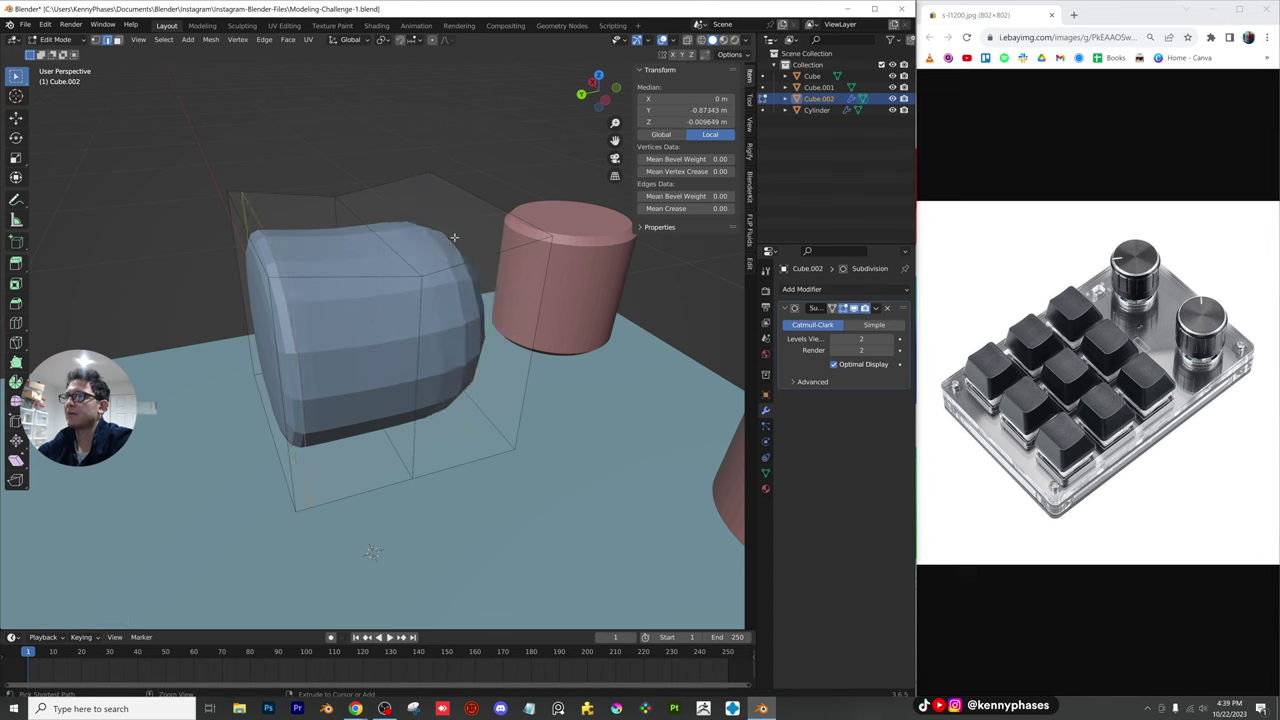
Delete the vertices of the keycap's negative Y half in vertex select mode, leaving the half with the supporting loop
middle_click_drag(491, 329, 439, 338)
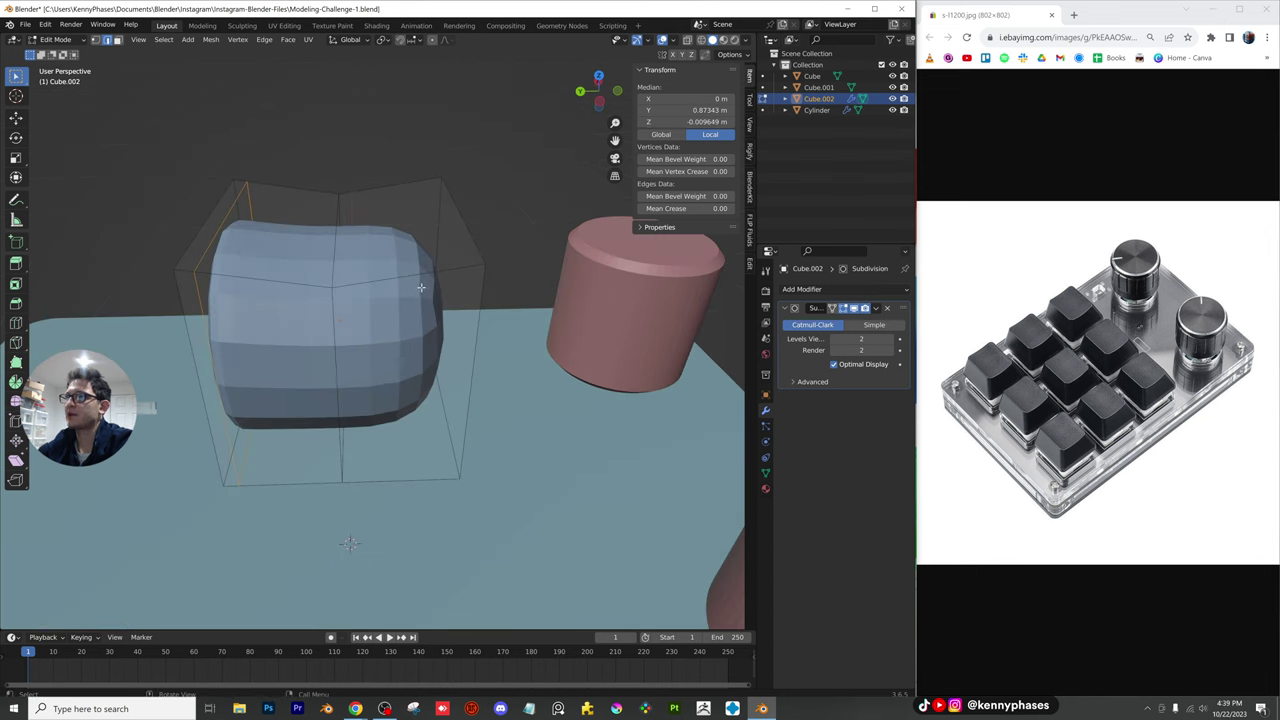
key("Tab")
key("Tab")
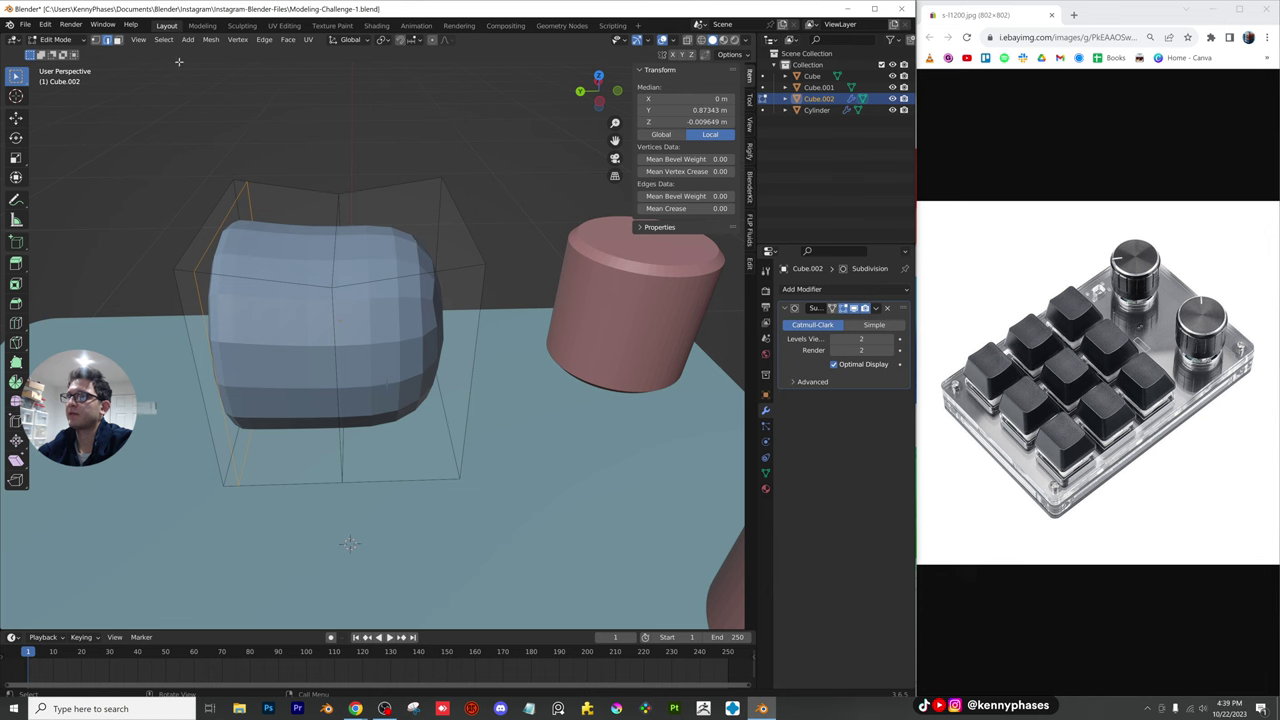
left_click(95, 40)
left_click_drag(528, 150, 434, 516)
middle_click_drag(434, 516, 455, 395)
key("x")
left_click(455, 388)
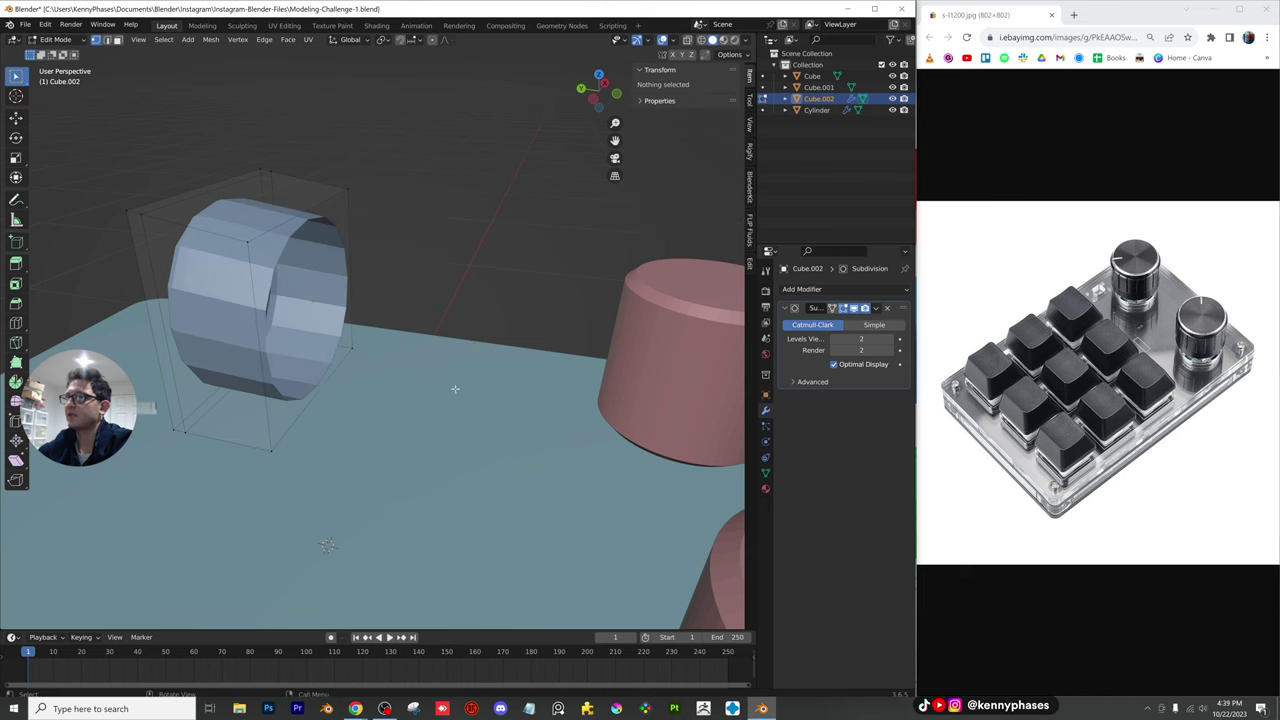
Add a Mirror modifier to the half keycap, mirroring on the Y axis only, without bisecting
key("Tab")
left_click(810, 289)
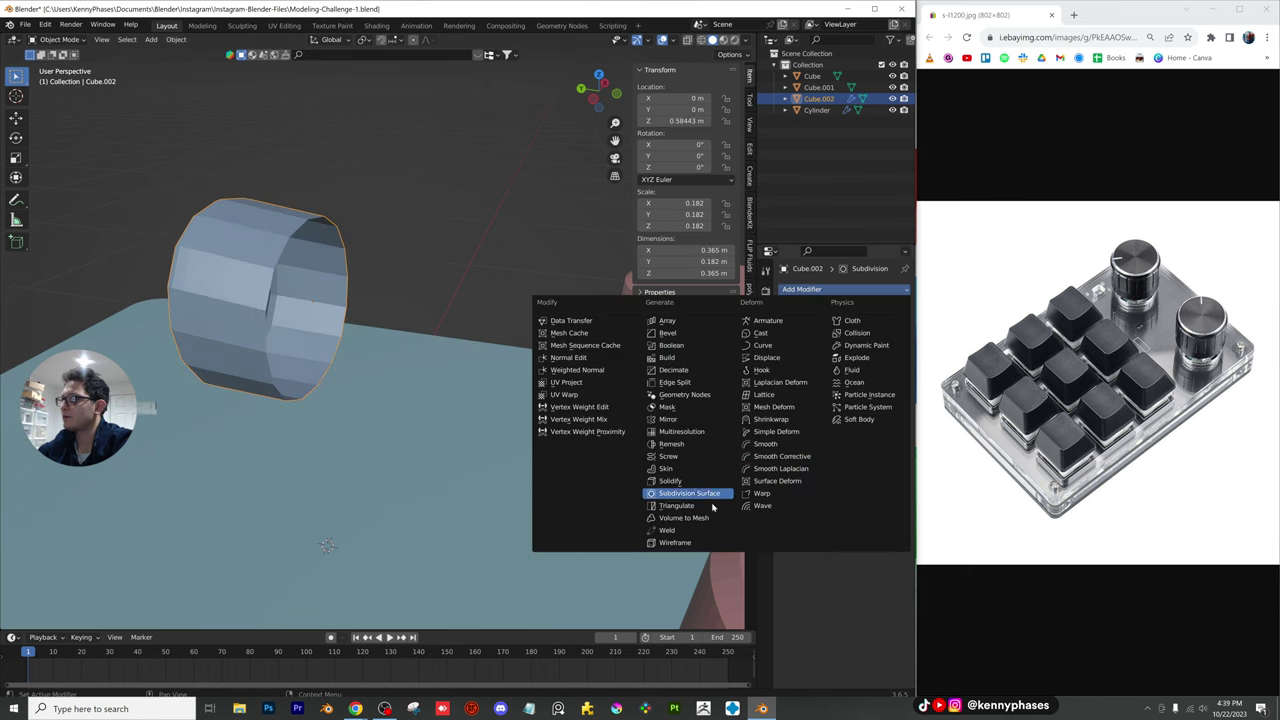
left_click(684, 419)
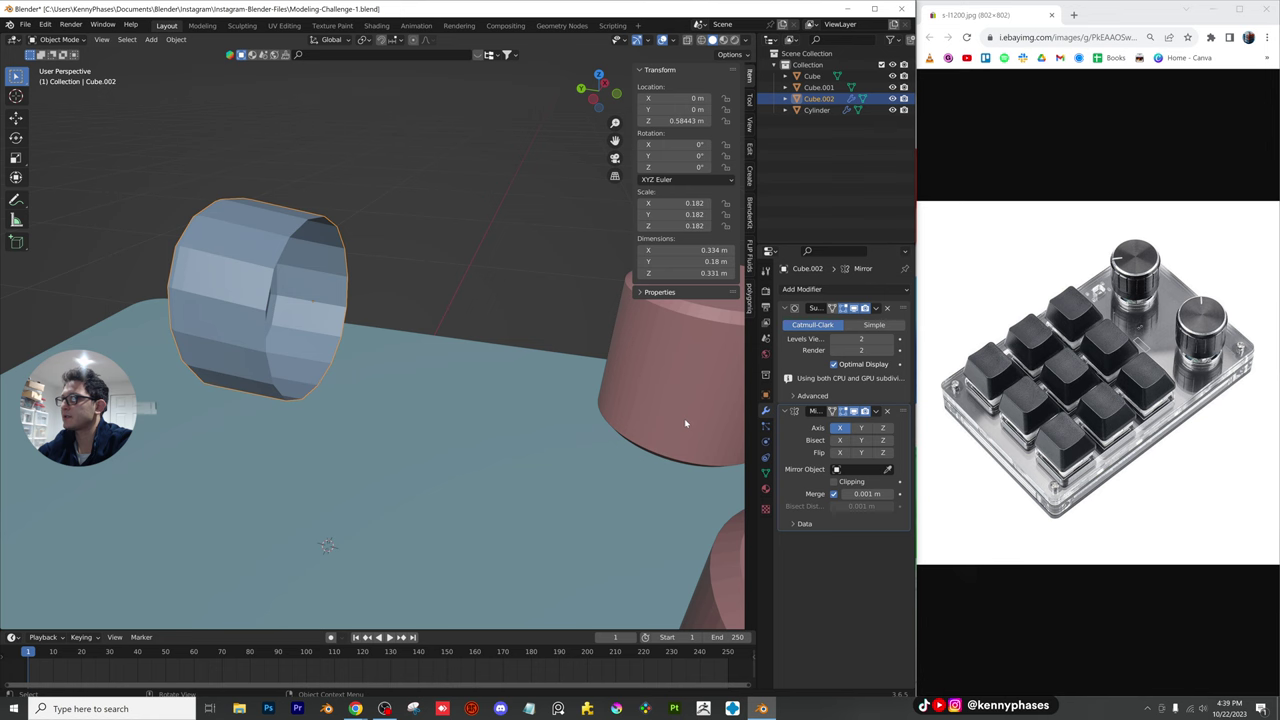
left_click(860, 414)
left_click(841, 426)
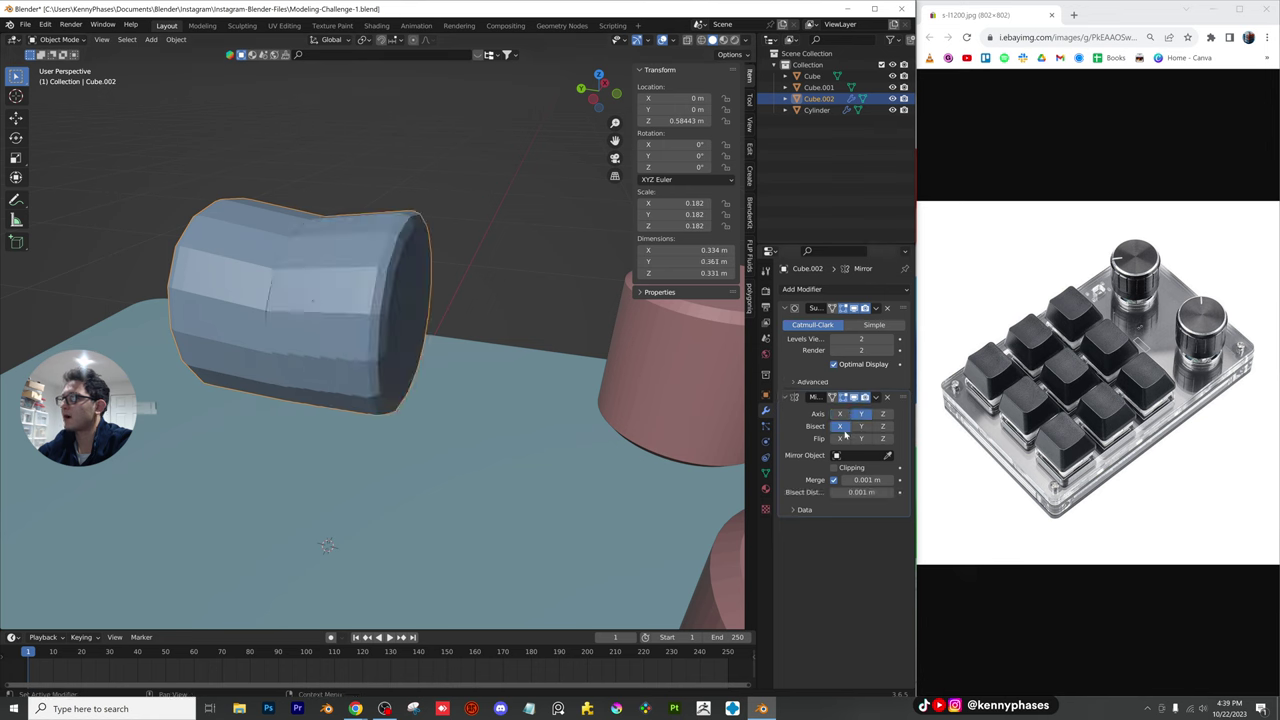
left_click(841, 426)
Add two supporting loop cuts near the keycap's opposite X sides, at about 0.80 m and -0.83 m local X
mouse_move(520, 400)
middle_mouse_down()
mouse_move(346, 343)
mouse_move(503, 396)
middle_mouse_up()
key("Tab")
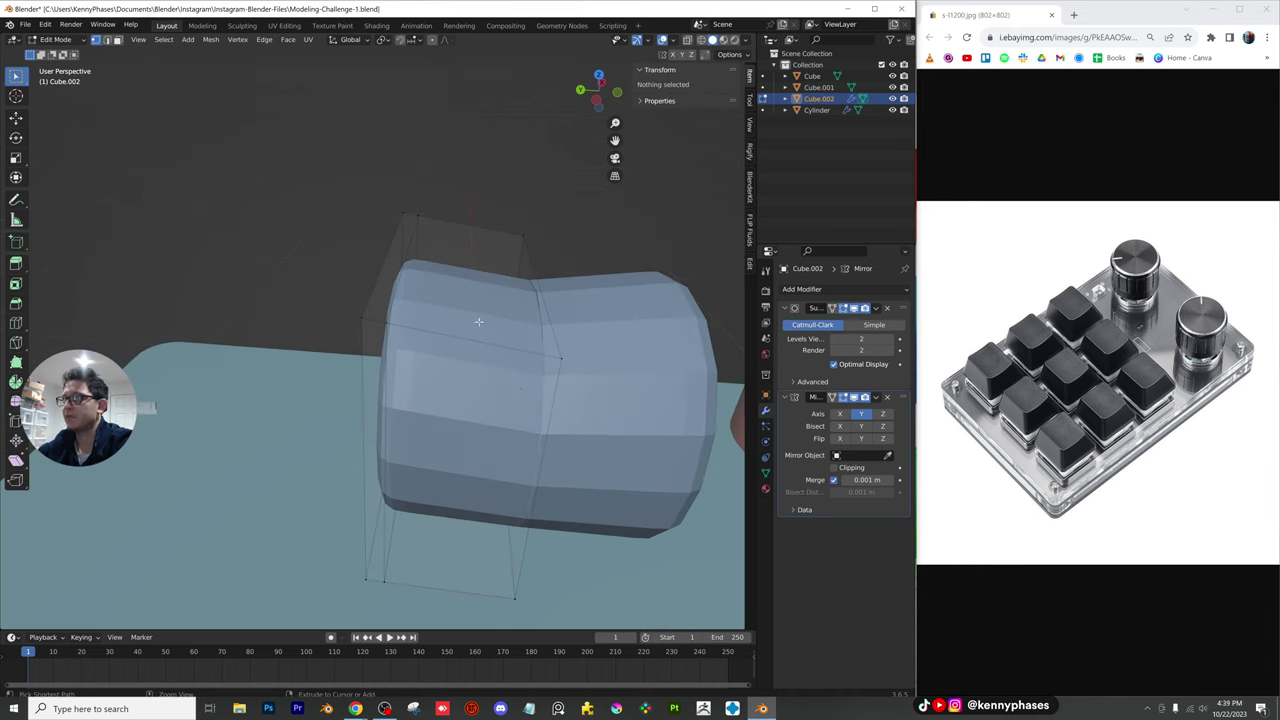
middle_click_drag(478, 321, 429, 346)
key("ctrl+r")
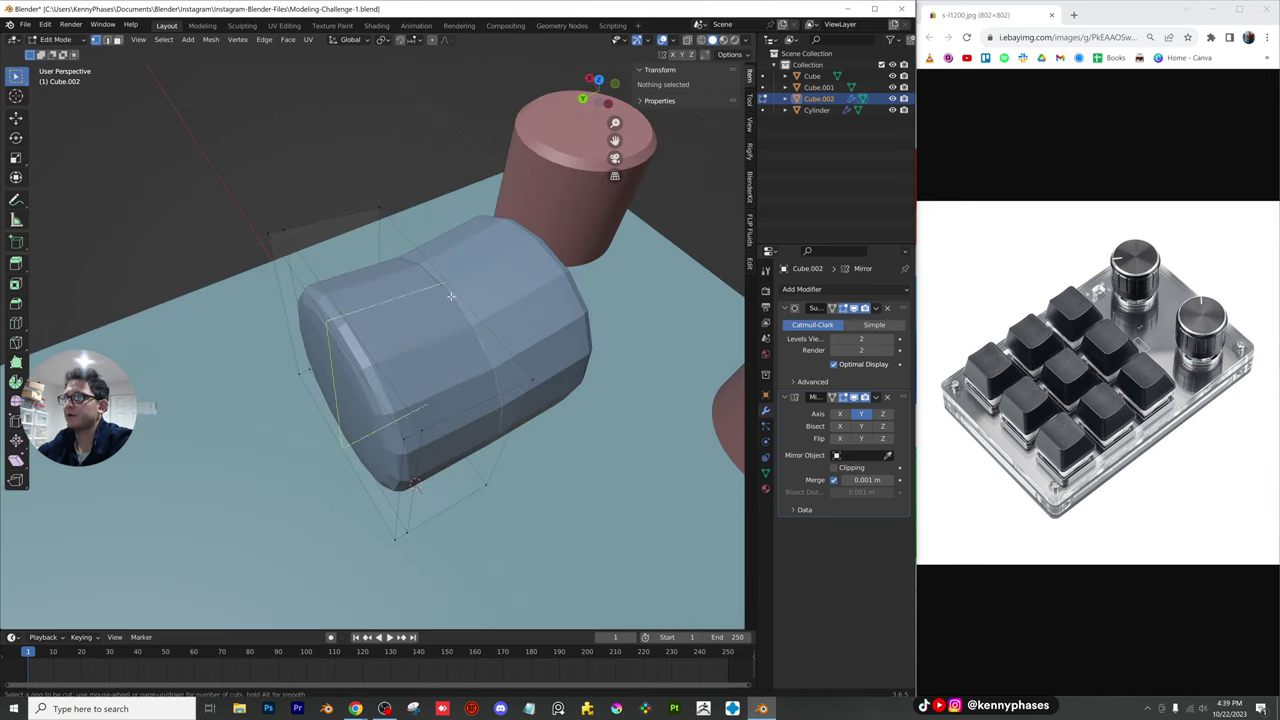
left_click(450, 296)
left_click(399, 269)
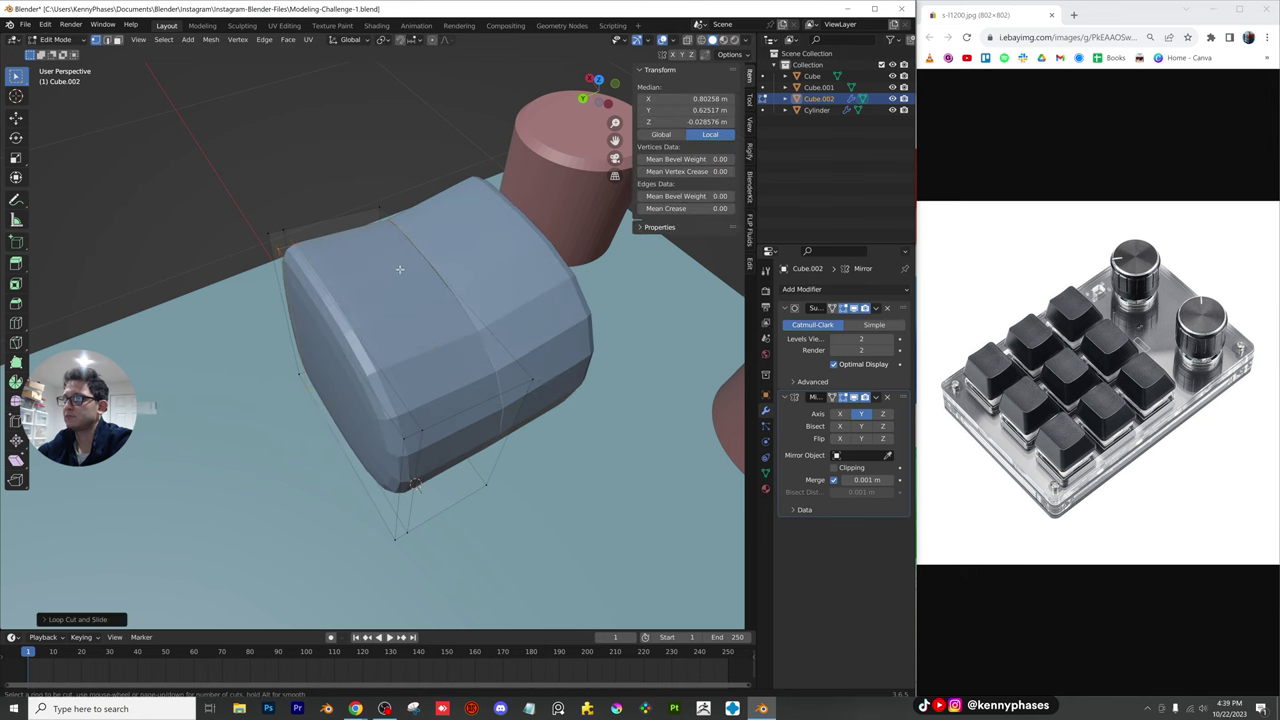
left_click(460, 288)
left_click(549, 324)
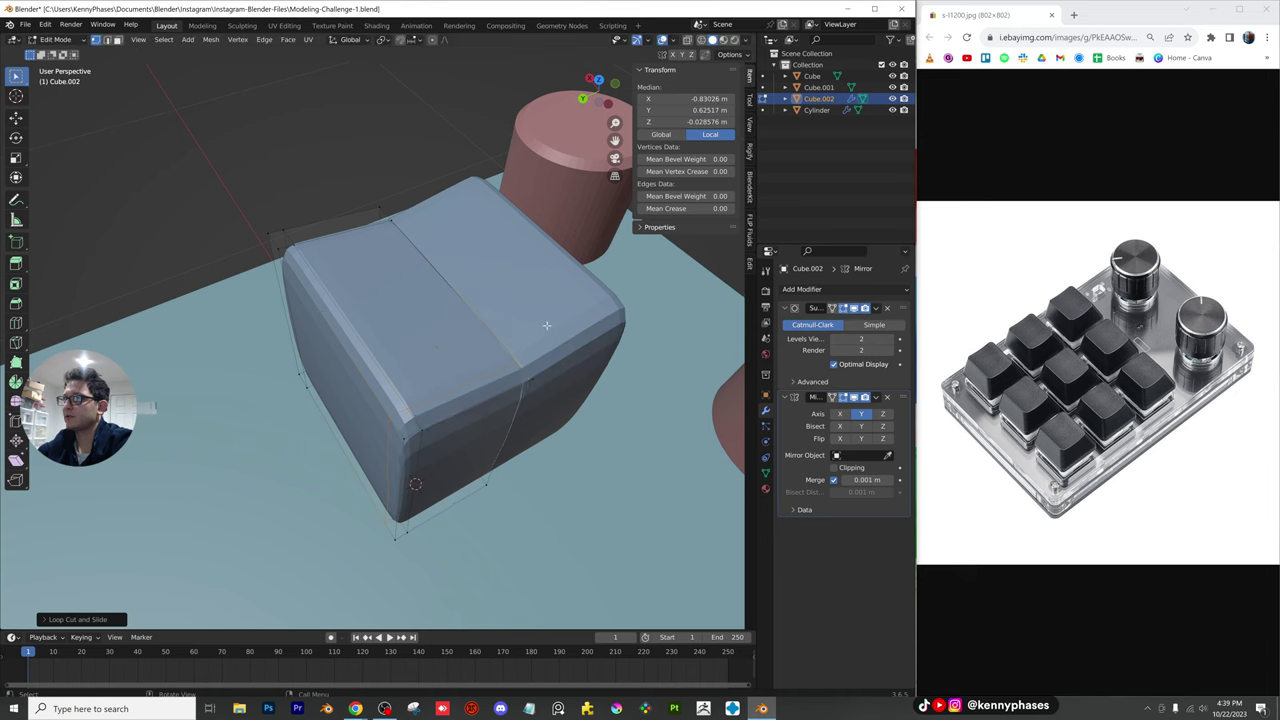
Add a loop cut beside the keycap's mirror seam, at about 0.103 m local Y
middle_click_drag(547, 325, 447, 349)
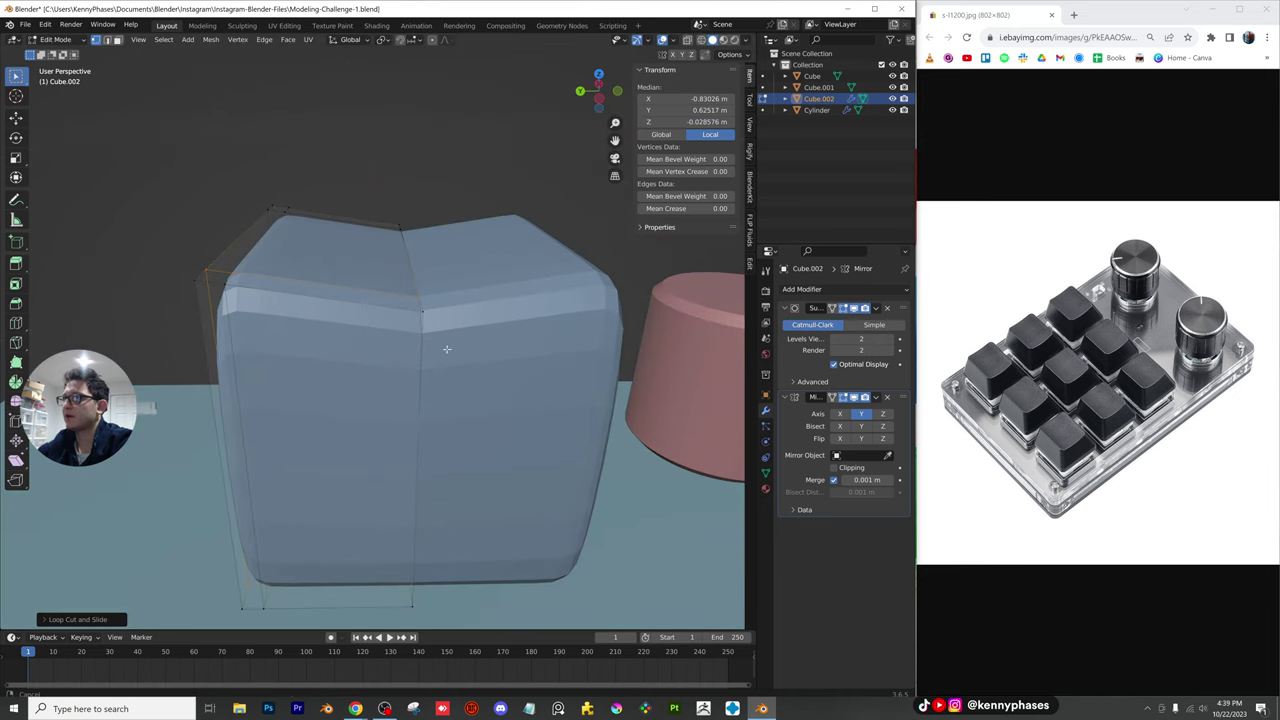
key("ctrl+r")
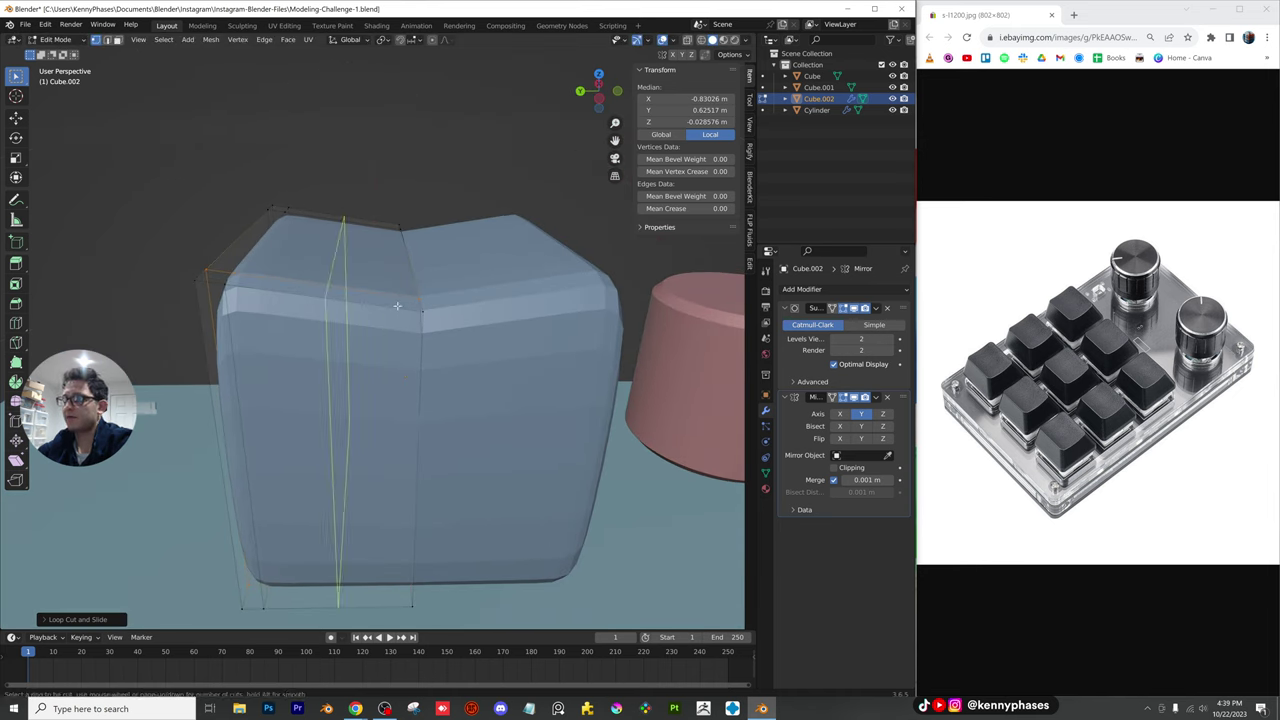
left_click(390, 299)
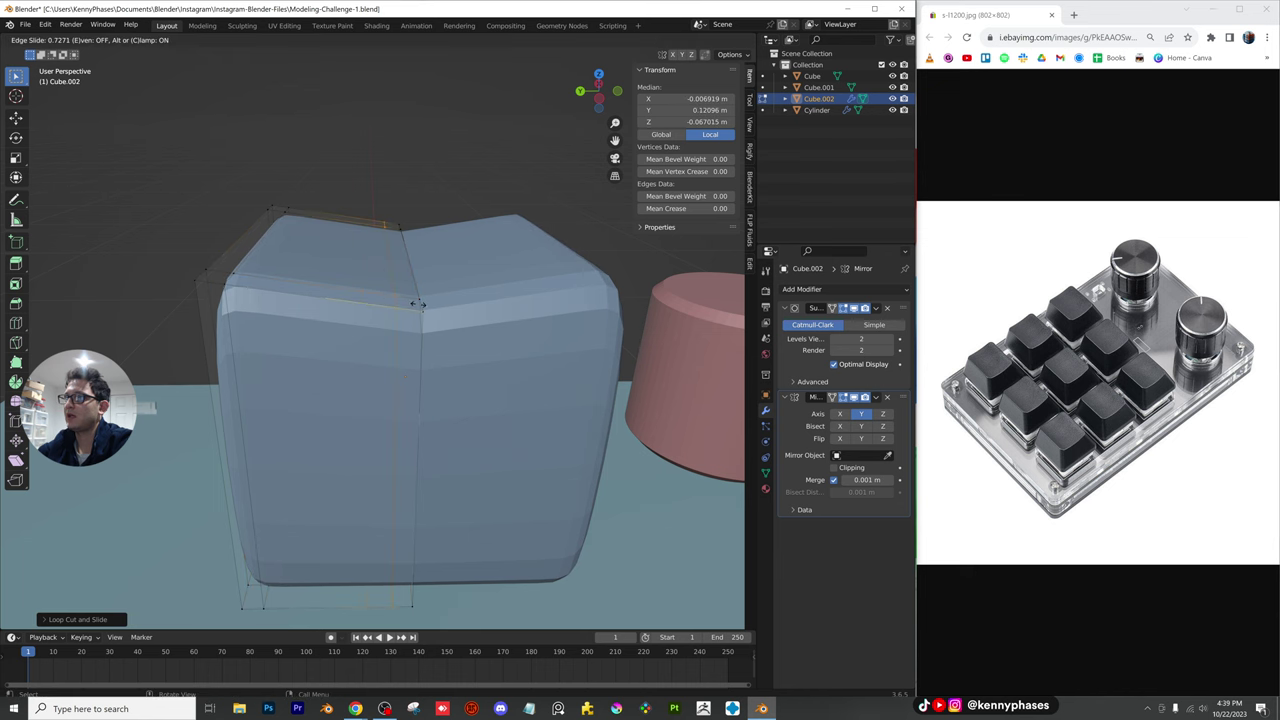
left_click(421, 311)
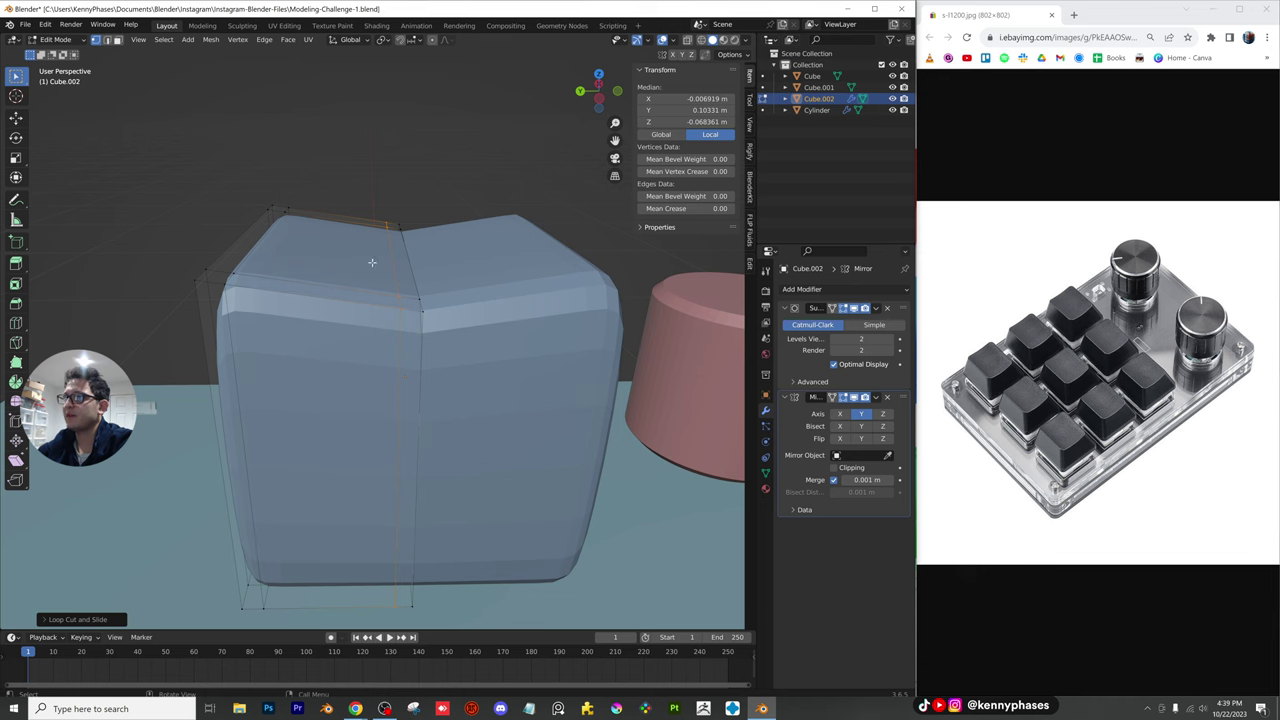
Raise the top vertices along the mirror seam to about 0.907 m local Z to make the dip shallower
middle_click_drag(393, 248, 381, 218)
left_click_drag(368, 204, 402, 289)
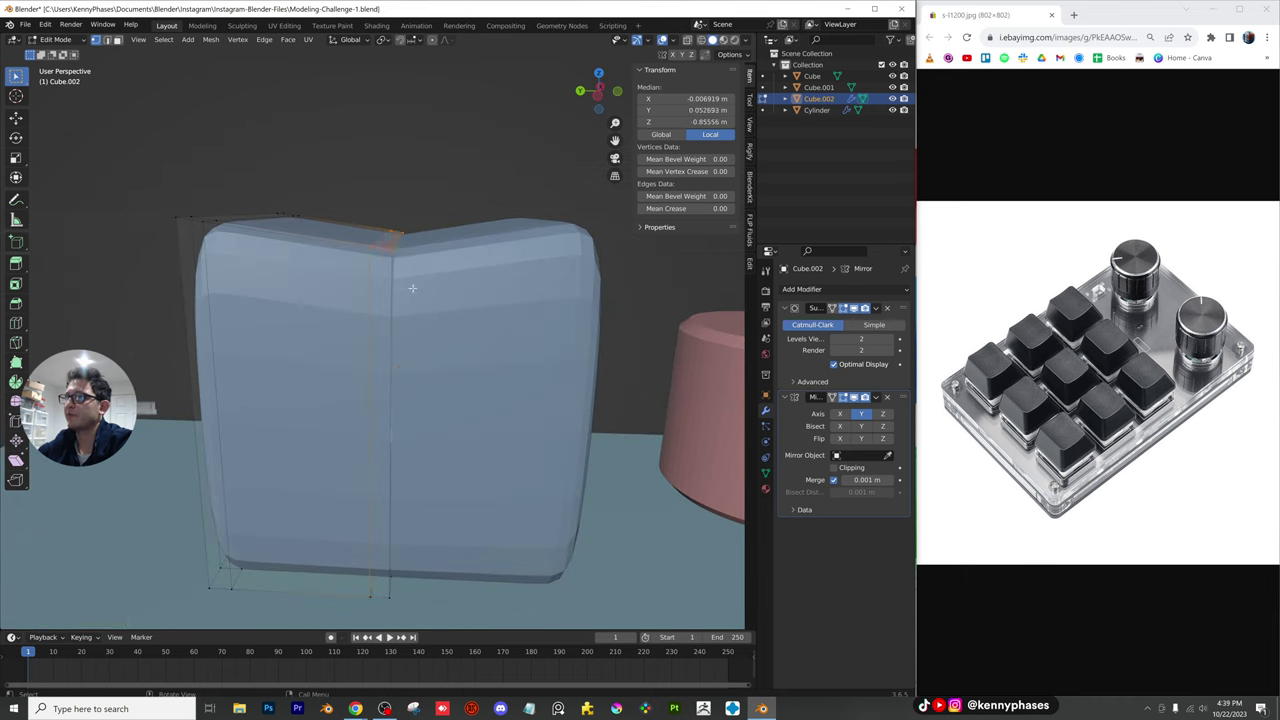
key("g")
key("z")
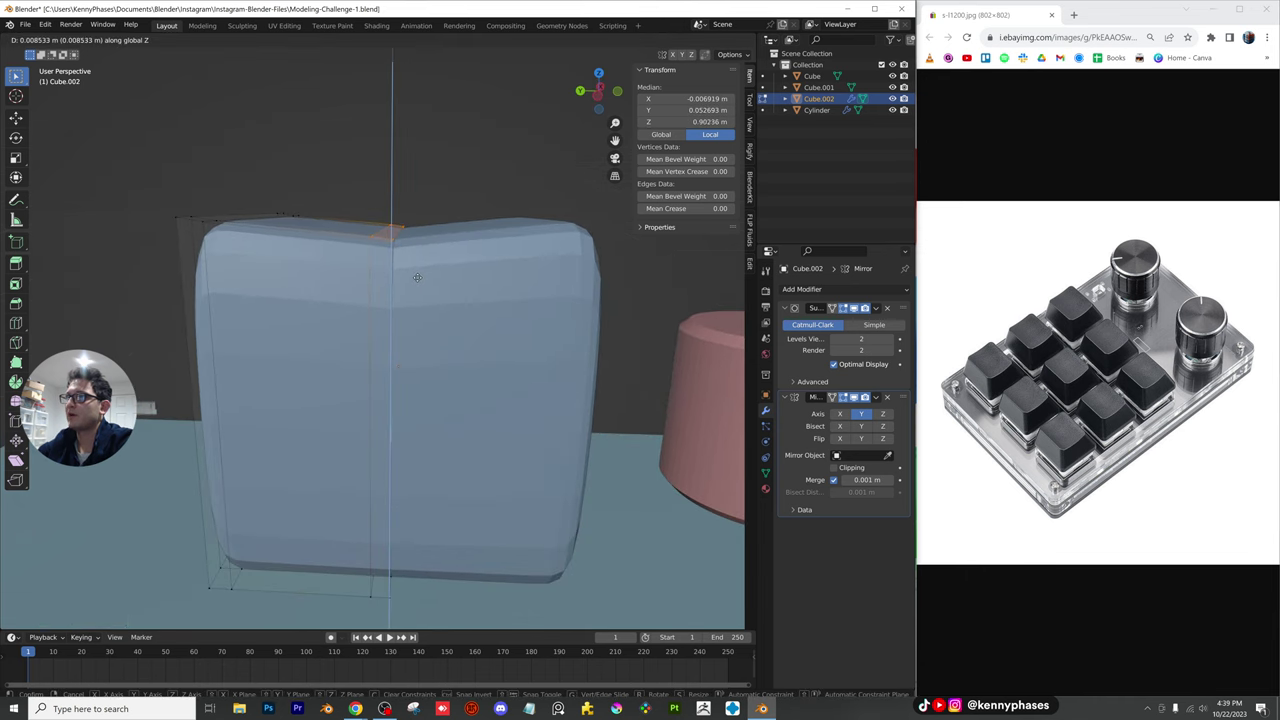
left_click(418, 270)
middle_click_drag(418, 270, 427, 284)
scroll(427, 284, "up", 2)
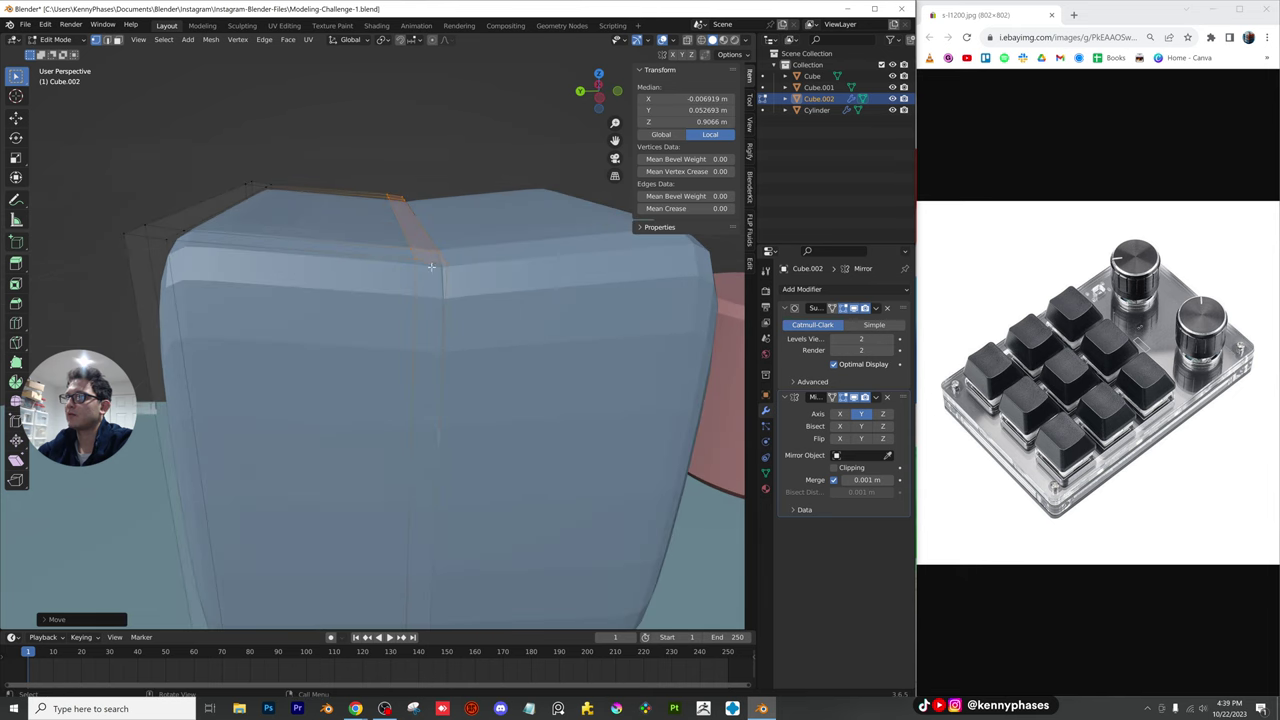
Check the seam on the keycap's top and set the Mirror modifier's merge distance to 0.0051 m
scroll(427, 286, "down", 4)
key("Tab")
mouse_move(434, 349)
middle_mouse_down()
mouse_move(476, 351)
mouse_move(420, 346)
middle_mouse_up()
scroll(446, 347, "up", 2)
key("Tab")
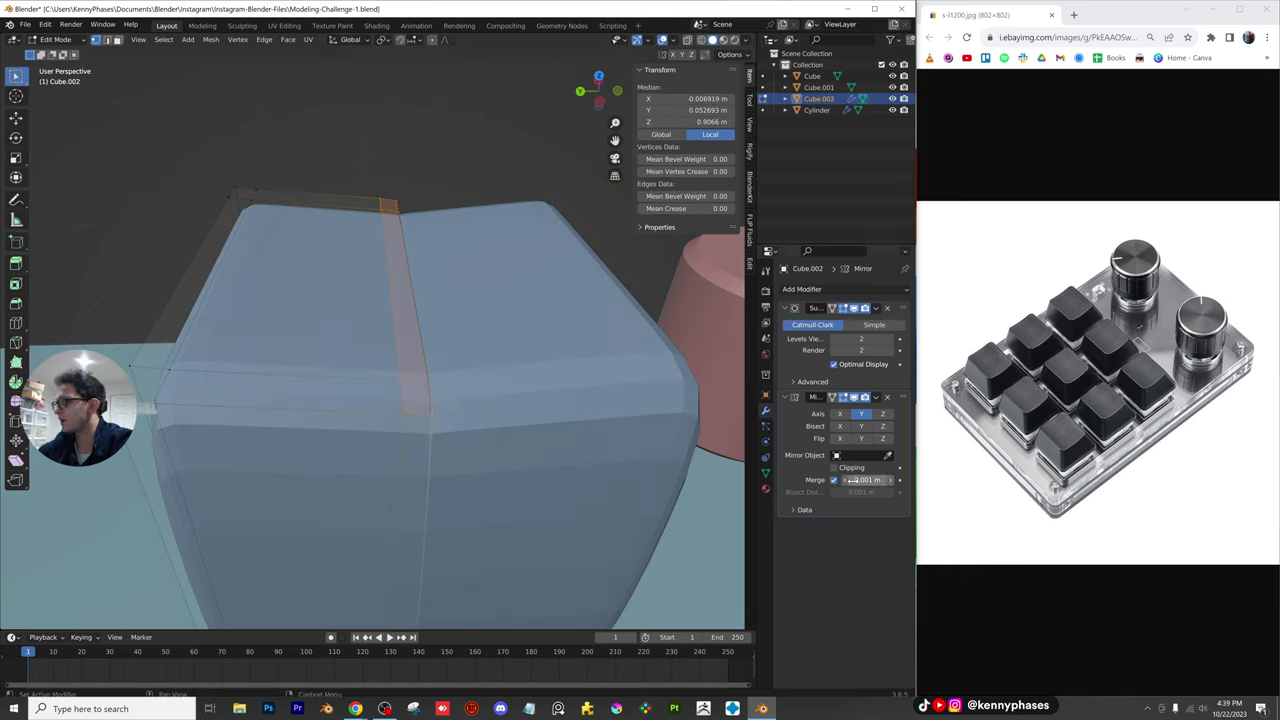
left_click_drag(852, 480, 860, 480)
Select all the keycap's top vertices and scale them slightly inward along X to taper the sides
middle_click_drag(468, 338, 370, 384)
key("Tab")
key("alt+z")
key("Tab")
left_click(265, 333)
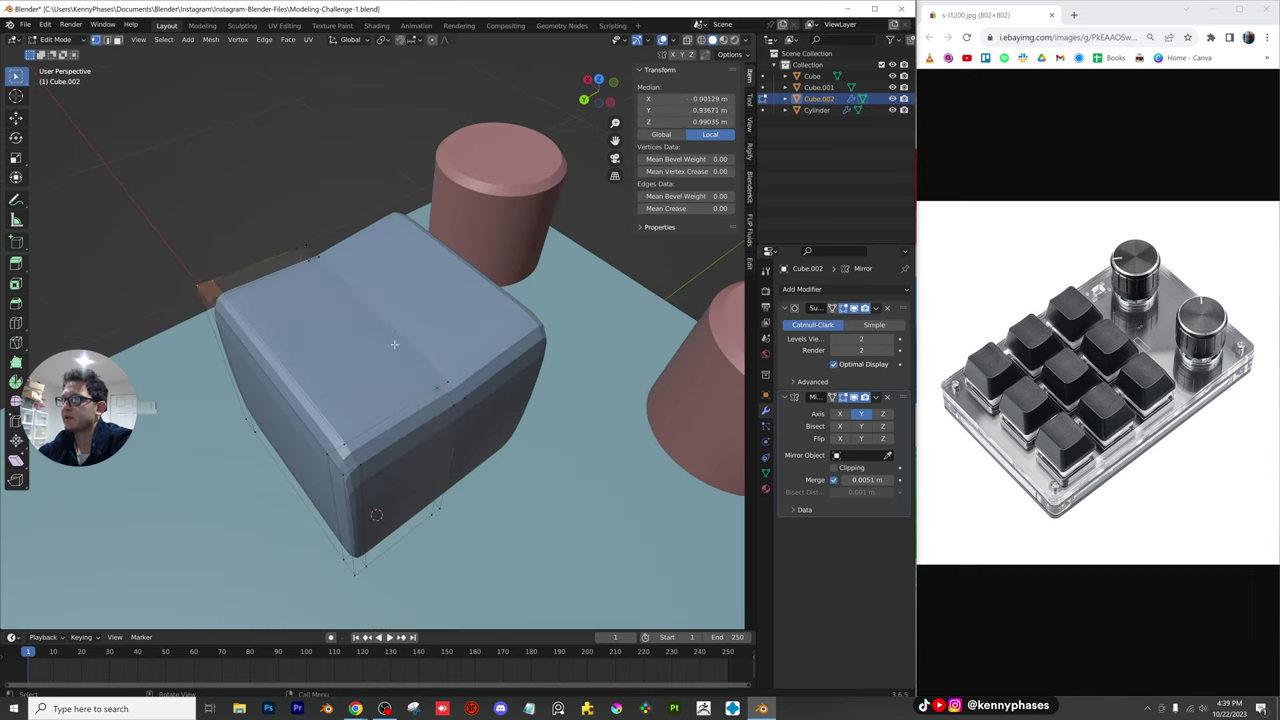
left_click_drag(253, 214, 374, 292, "shift")
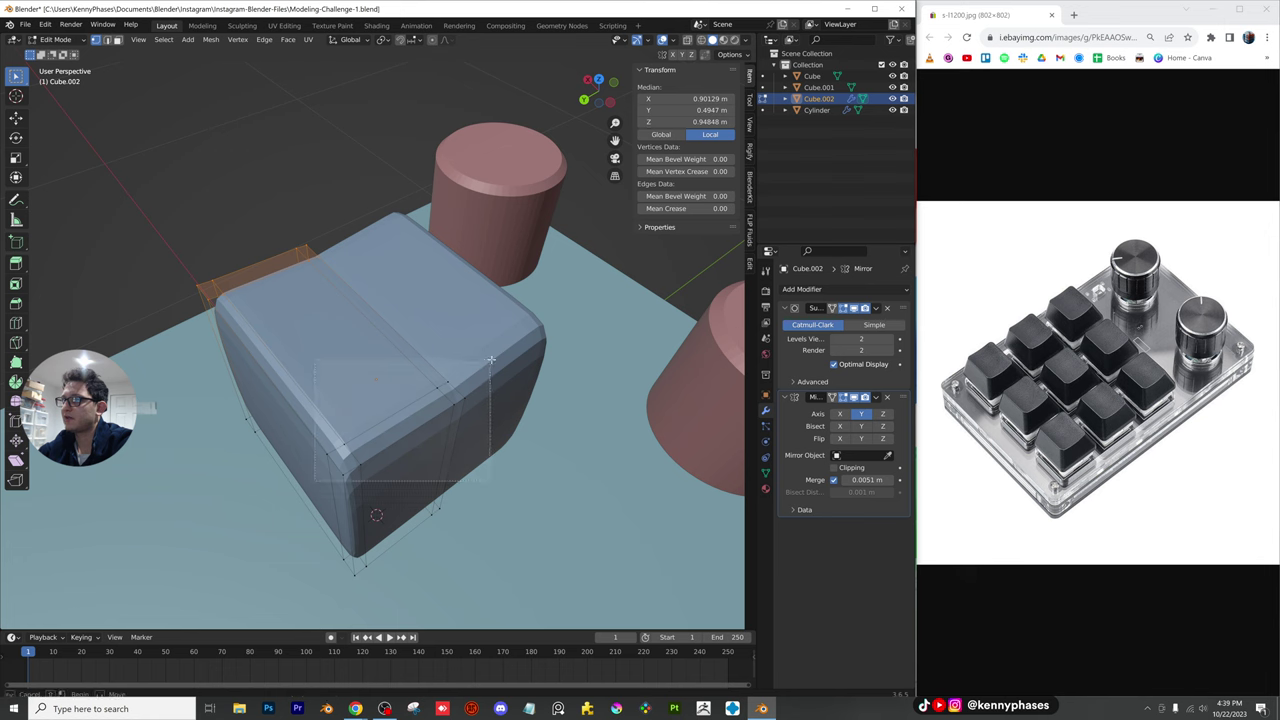
left_click(481, 421, "alt+shift")
key("s")
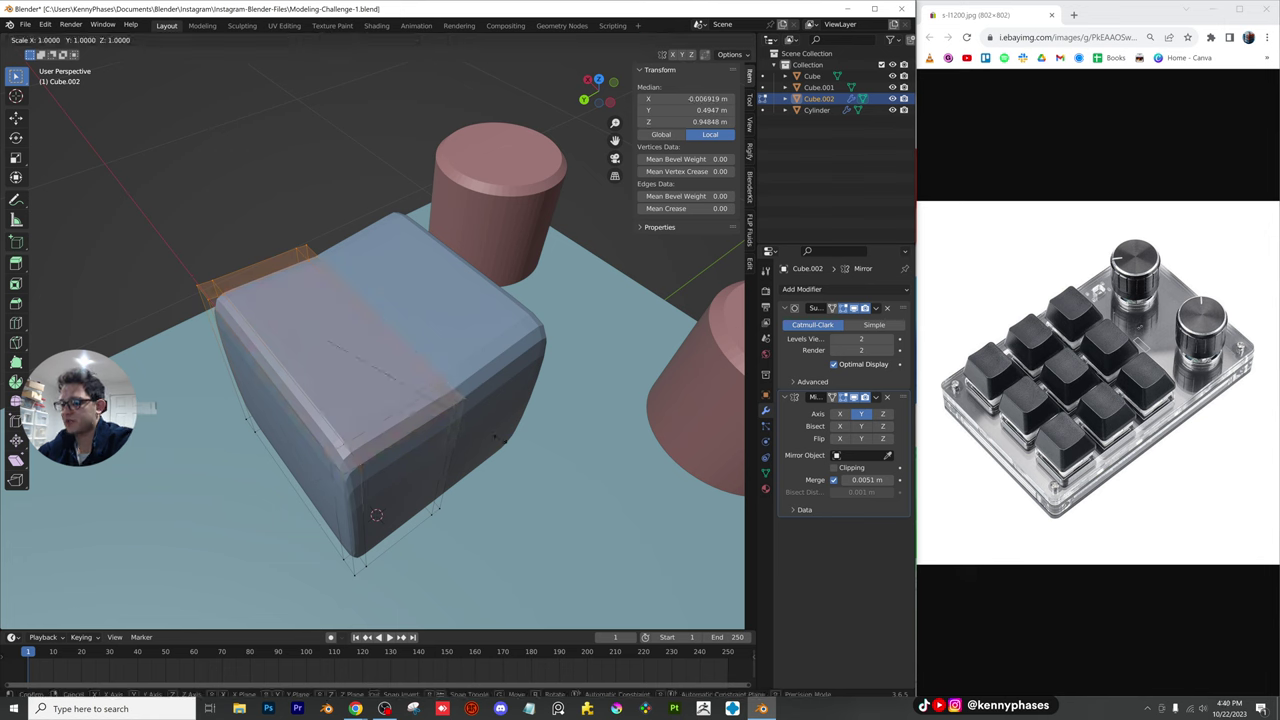
key("x")
left_click(477, 441)
key("Tab")
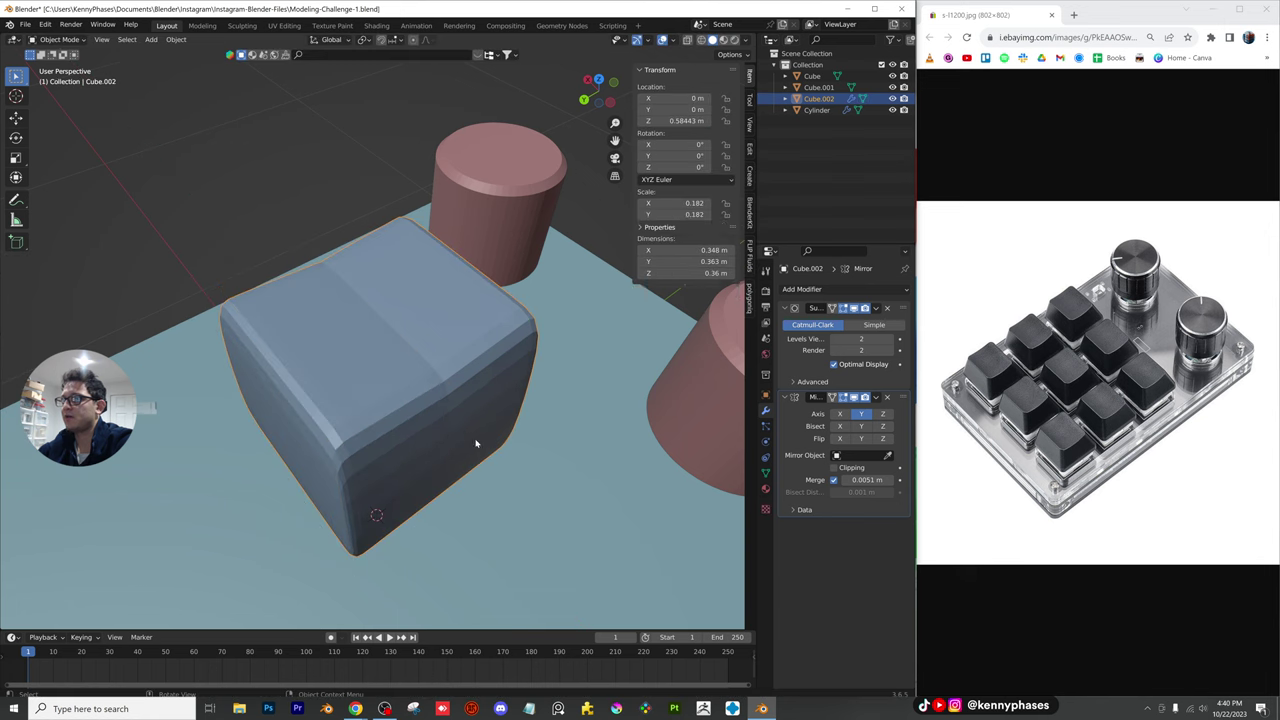
Add a horizontal loop cut around the keycap near its top edge, at about 0.777 m local Z
mouse_move(477, 443)
middle_mouse_down()
mouse_move(460, 437)
mouse_move(474, 427)
middle_mouse_up()
key("Tab")
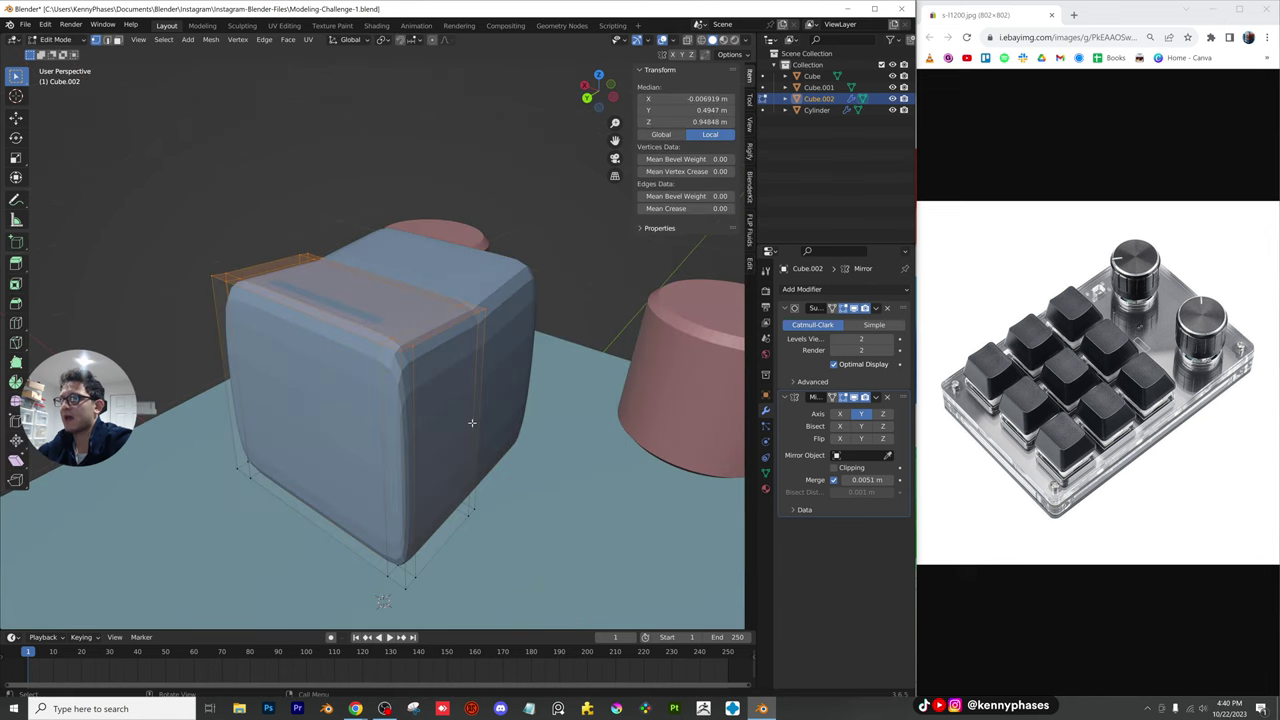
key("ctrl+r")
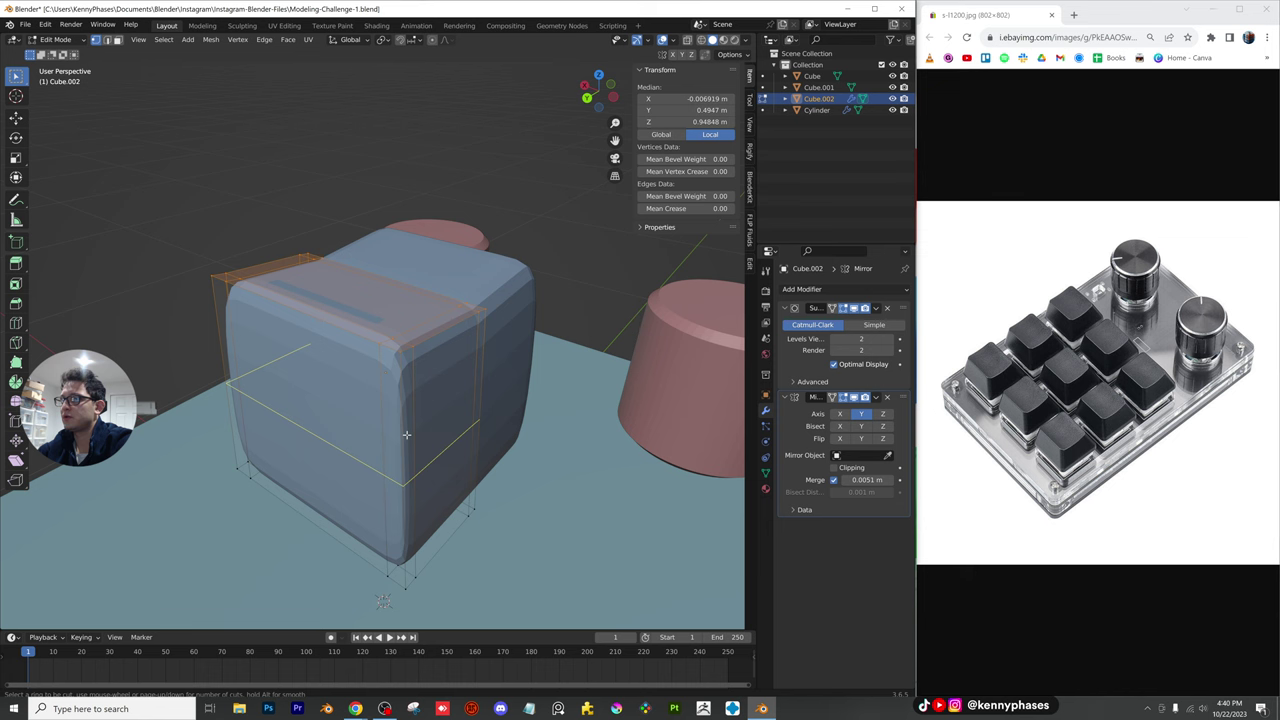
left_click(406, 434)
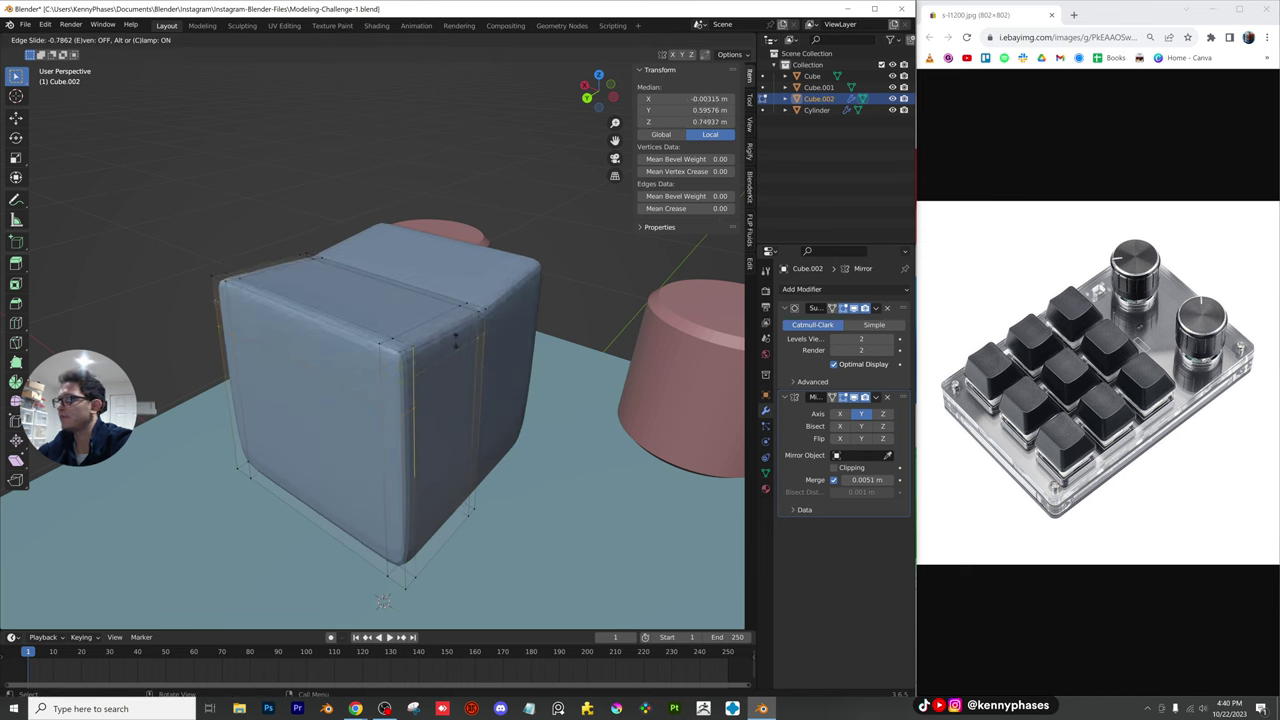
left_click(456, 338)
Add a centred loop cut across the keycap's half between the mirror seam and the outer side, at about 0.486 m local Y
middle_click_drag(456, 338, 349, 343)
scroll(349, 343, "up", 3)
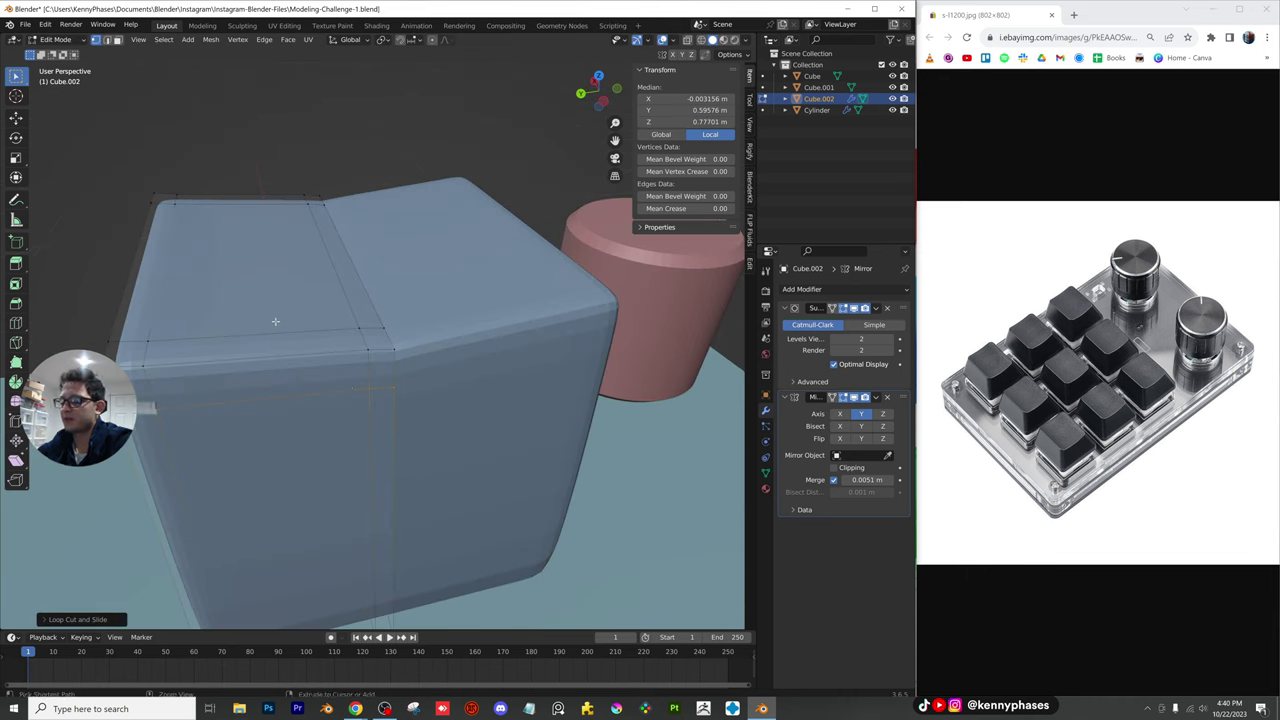
key("ctrl+r")
left_click(243, 202)
right_click(243, 202)
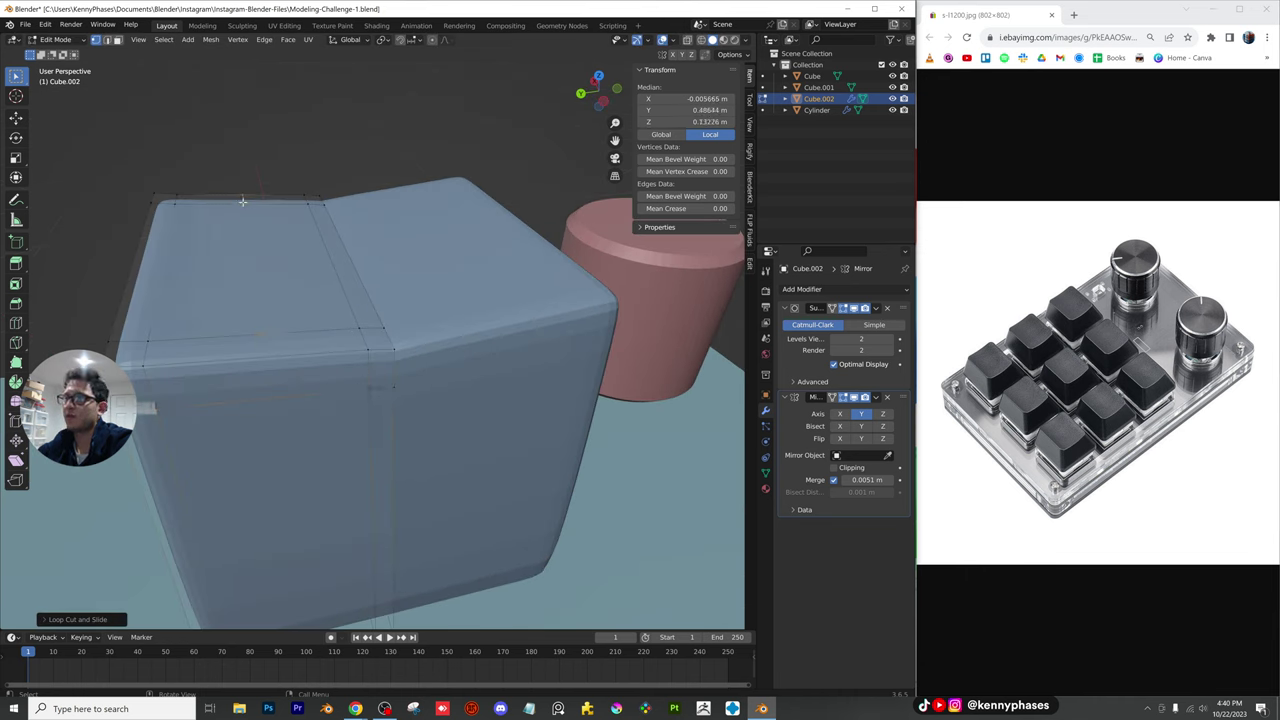
Lower the new loop's top vertices along Z to about 0.907 m local Z to curve the keycap's top
left_click_drag(262, 172, 241, 383)
key("g")
key("z")
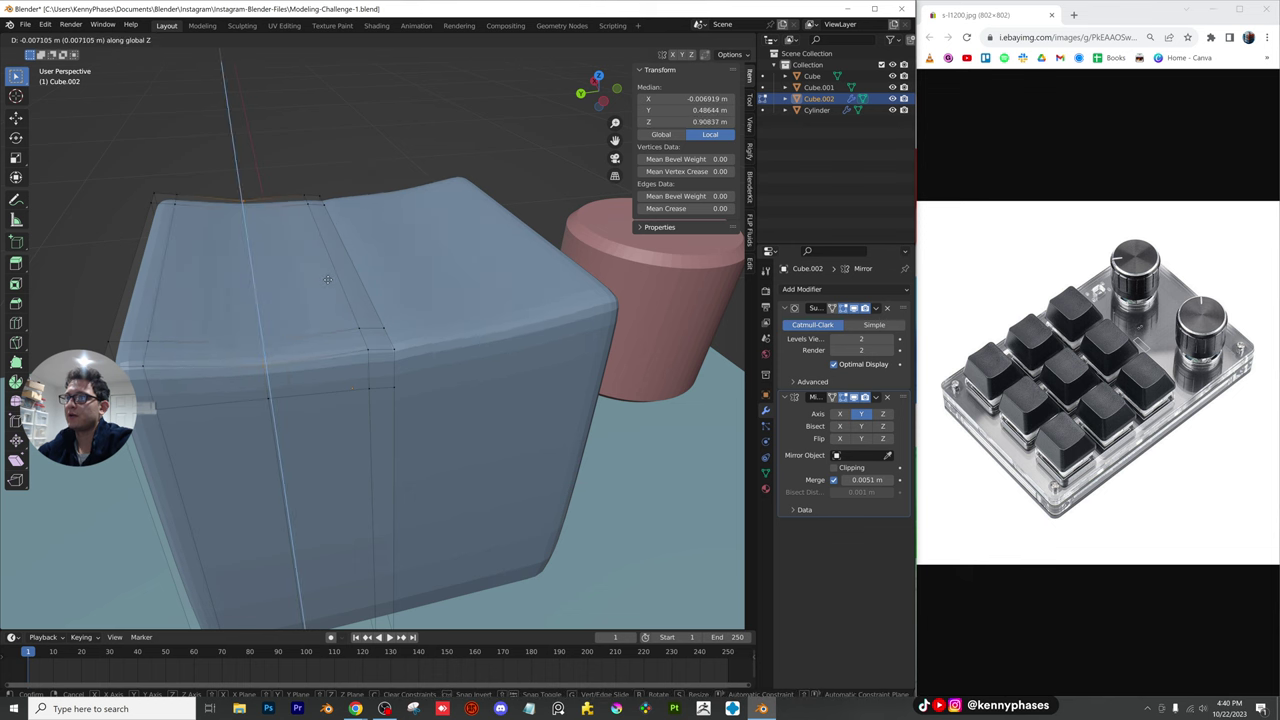
left_click(327, 279)
middle_click_drag(370, 239, 341, 220)
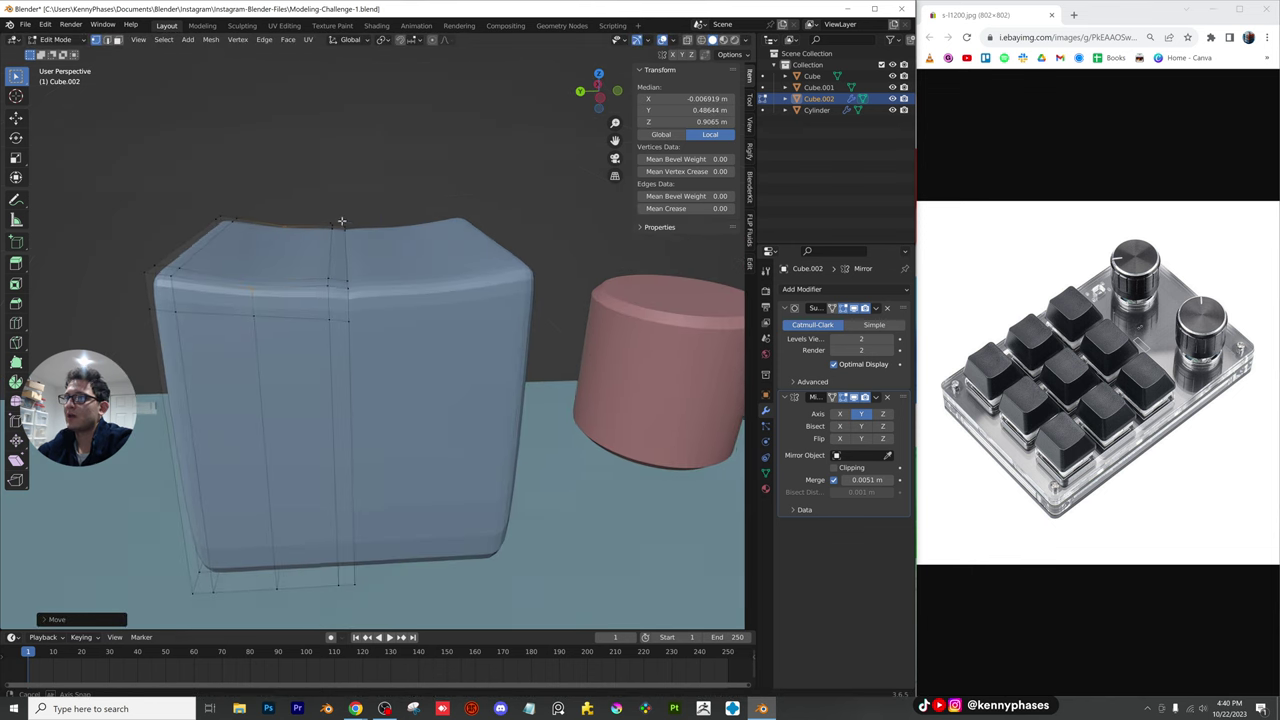
Flatten the top strip of vertices beside the mirror seam along Z at about 0.886 m local Z
left_click_drag(380, 196, 311, 300)
key("s")
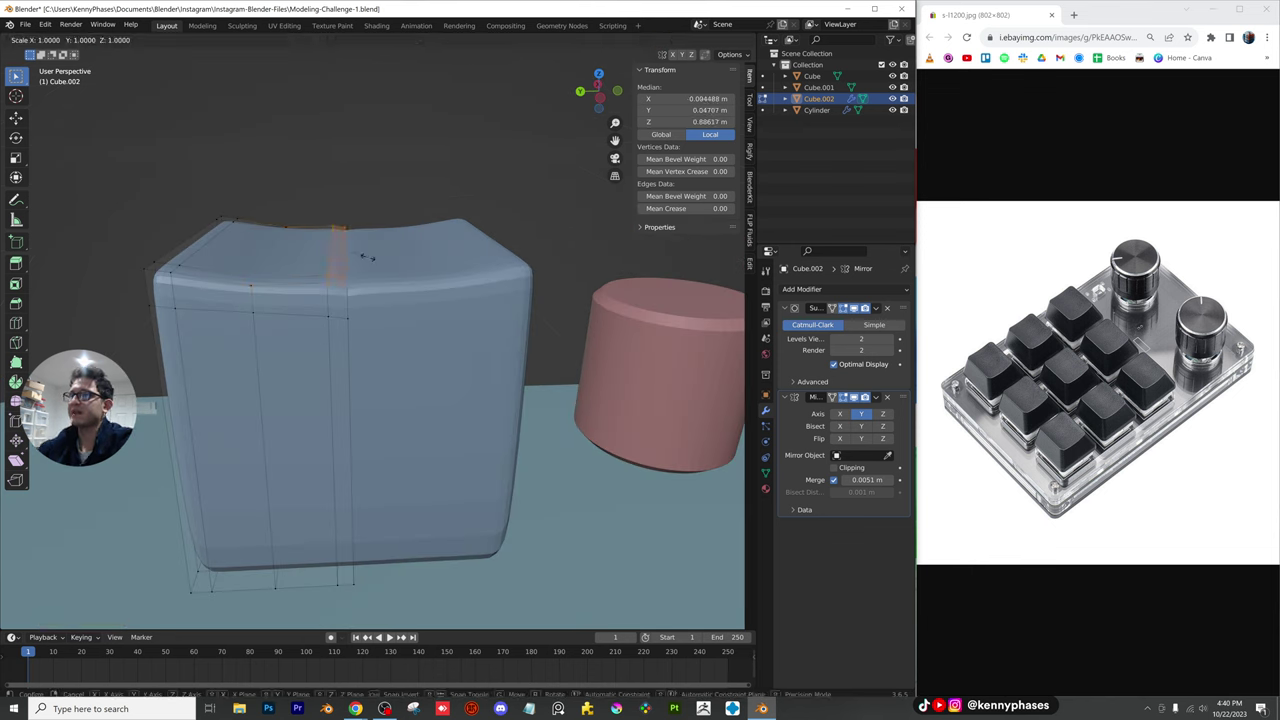
key("z")
left_click(367, 257)
middle_click_drag(290, 259, 438, 341)
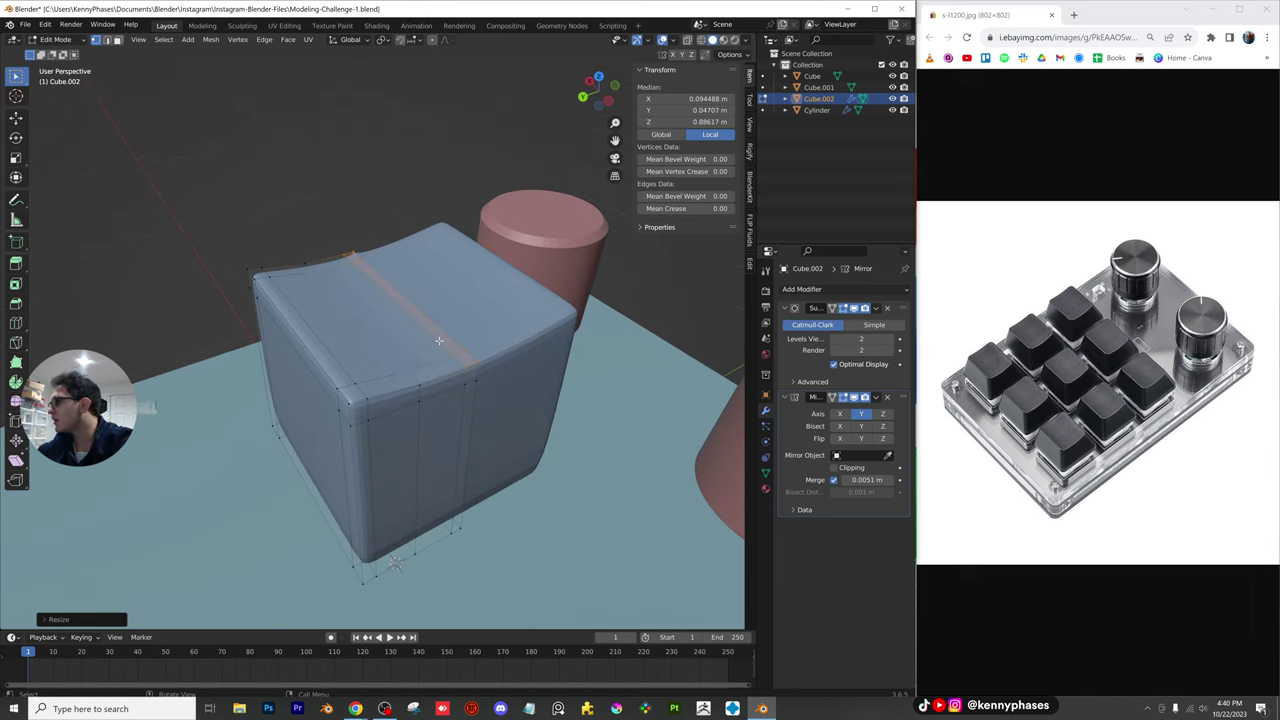
Check the keycap's curved top in Object Mode and save the file
scroll(479, 339, "up", 1)
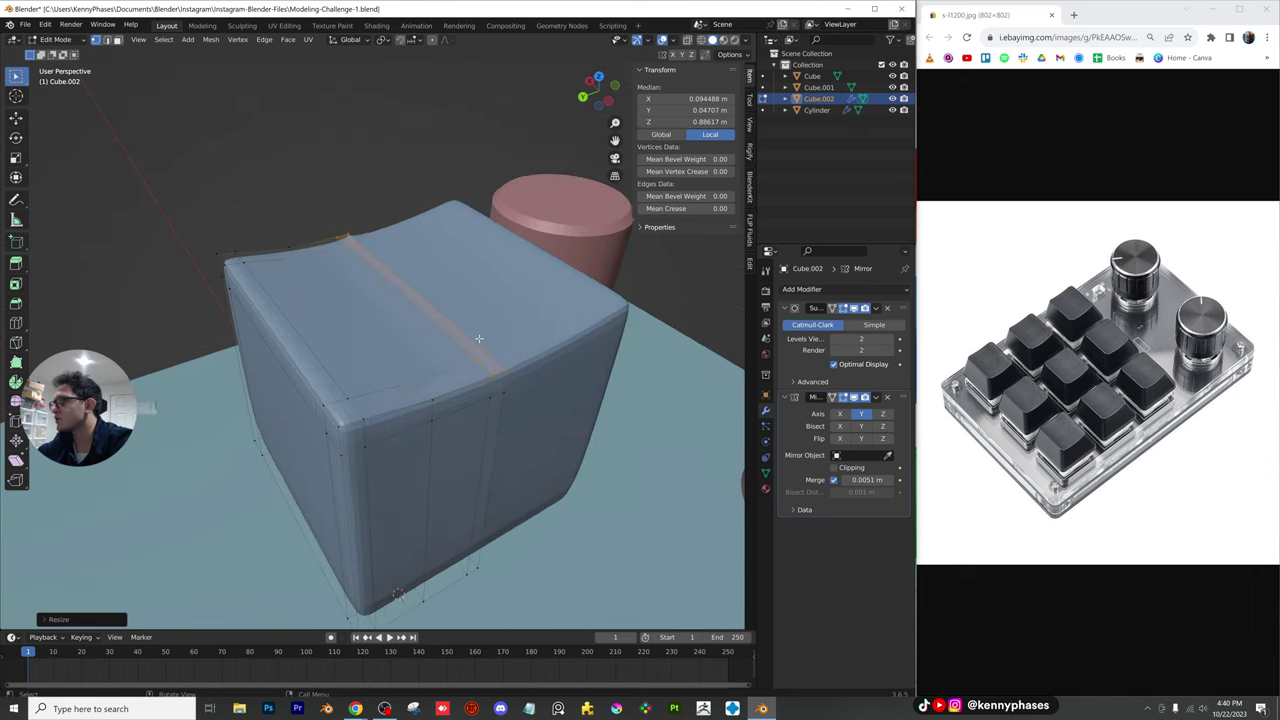
scroll(479, 339, "down", 1)
key("Tab")
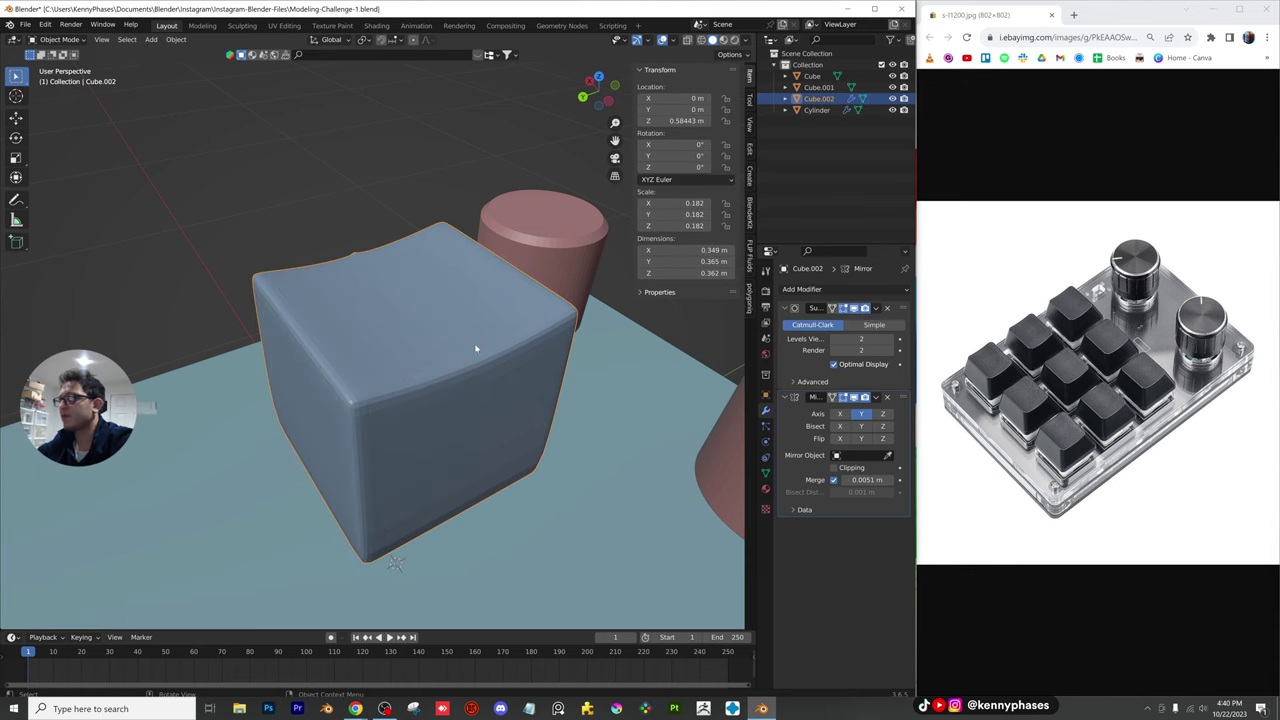
middle_click_drag(477, 349, 395, 379)
key("ctrl+s")
Lower the seam vertex just beneath the keycap's top edge along Z to fix the pinch on the side
key("Tab")
scroll(395, 379, "up", 4)
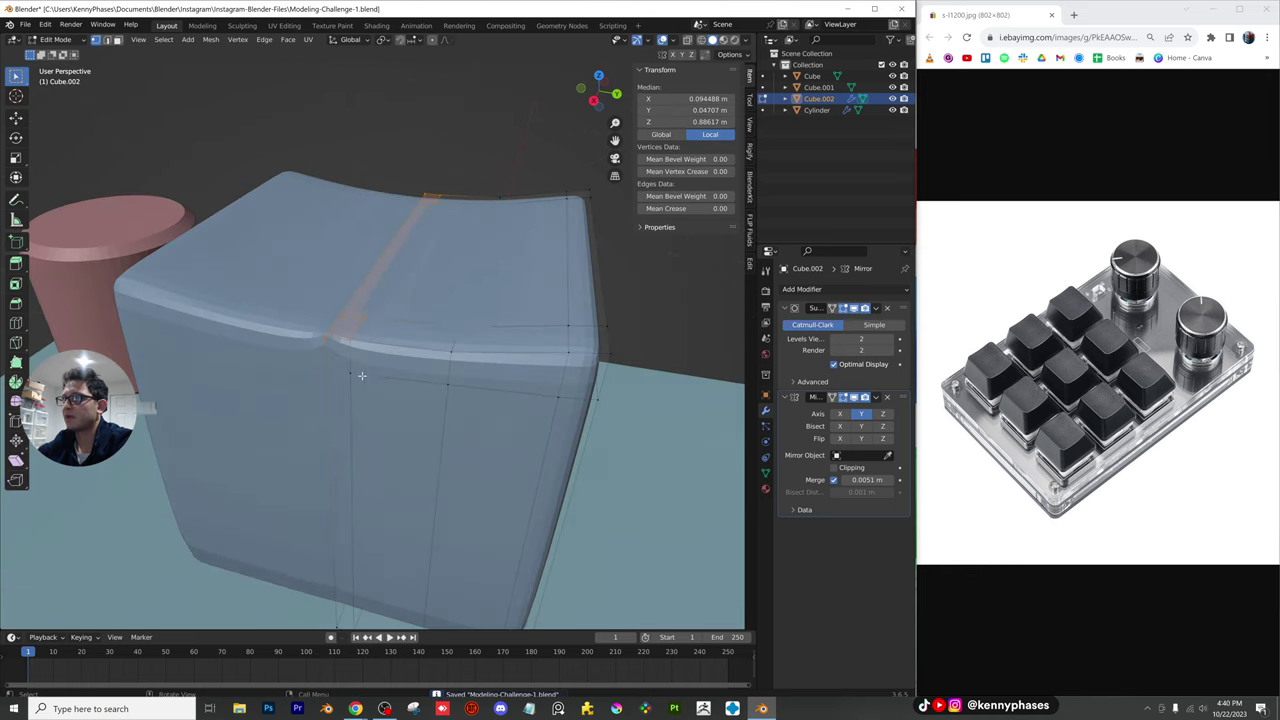
scroll(354, 363, "up", 2)
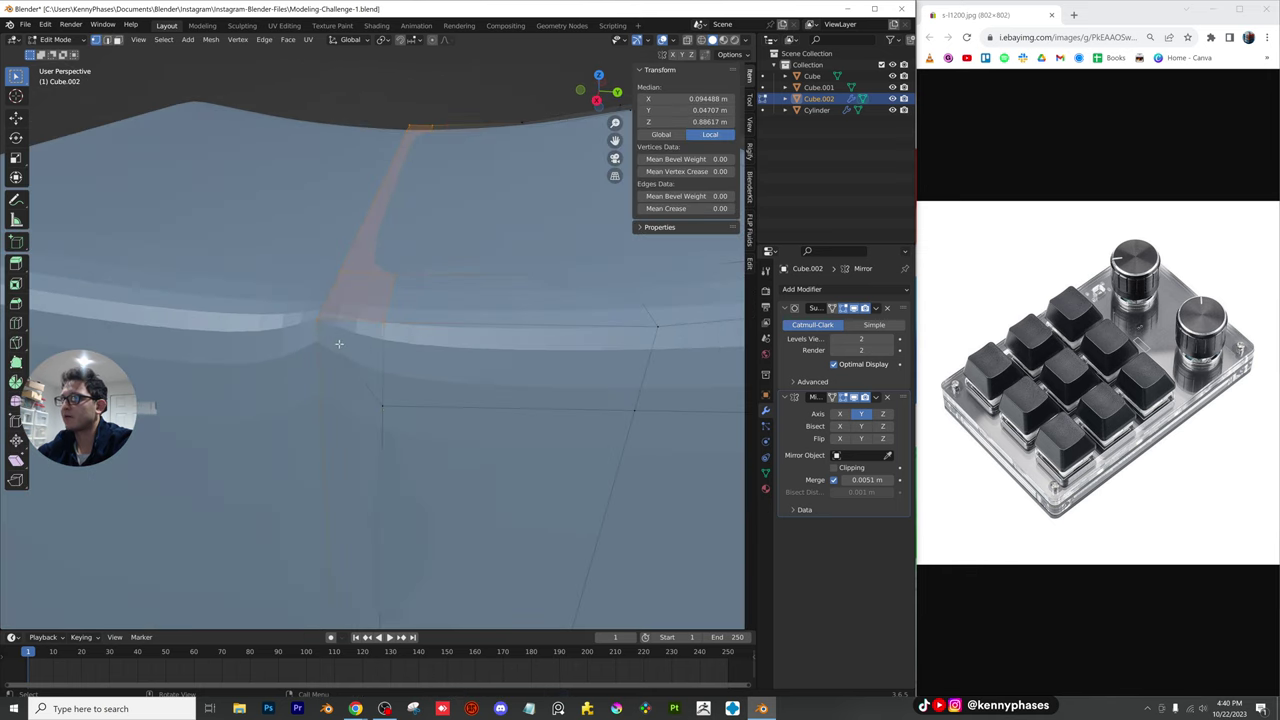
left_click(302, 321)
key("g")
key("z")
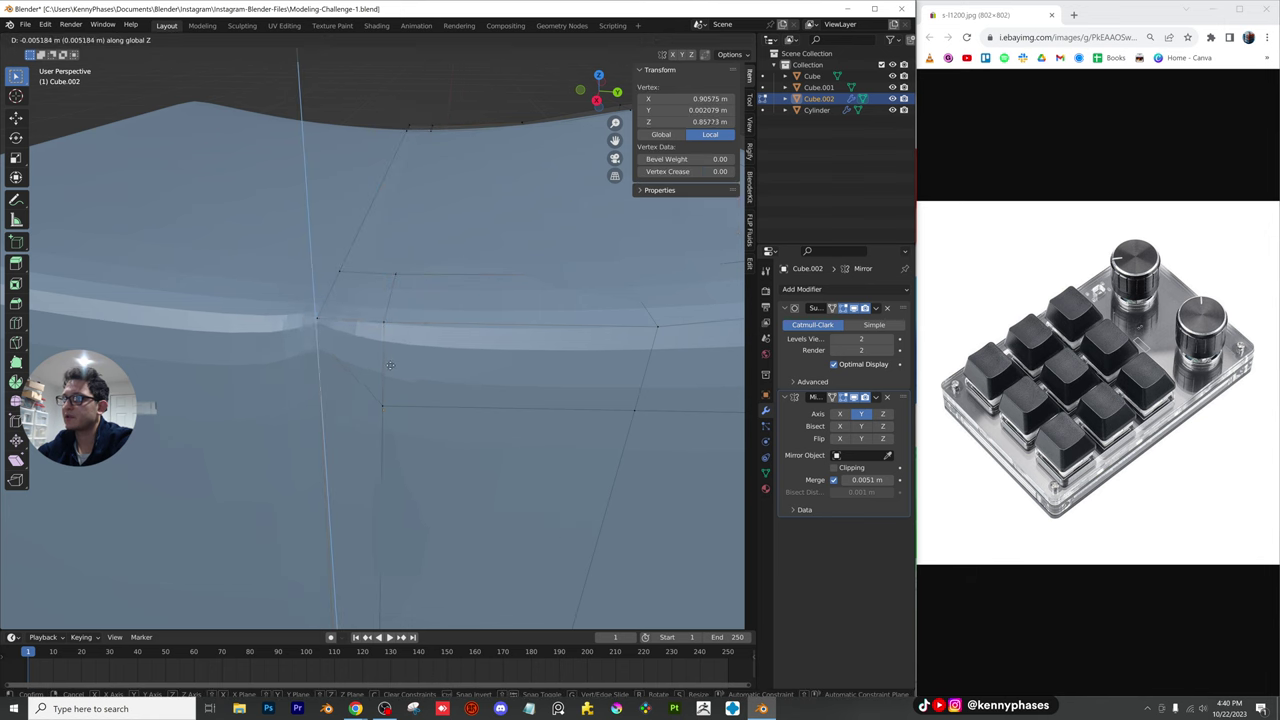
left_click(405, 430)
Level that seam vertex with the neighbouring loop's vertex by scaling both to 0 along Z
left_click(352, 392, "shift")
key("s")
key("z")
key("0")
left_click(260, 443)
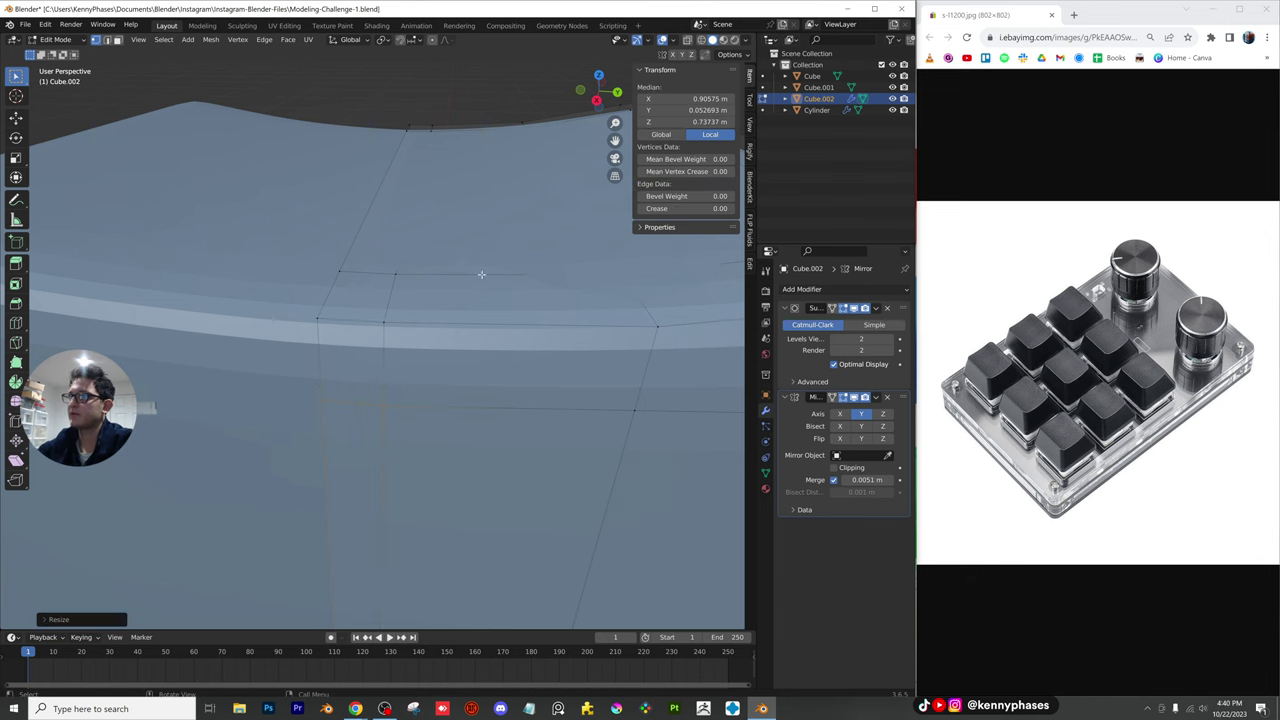
scroll(481, 274, "down", 5)
key("Tab")
middle_click_drag(420, 437, 328, 414)
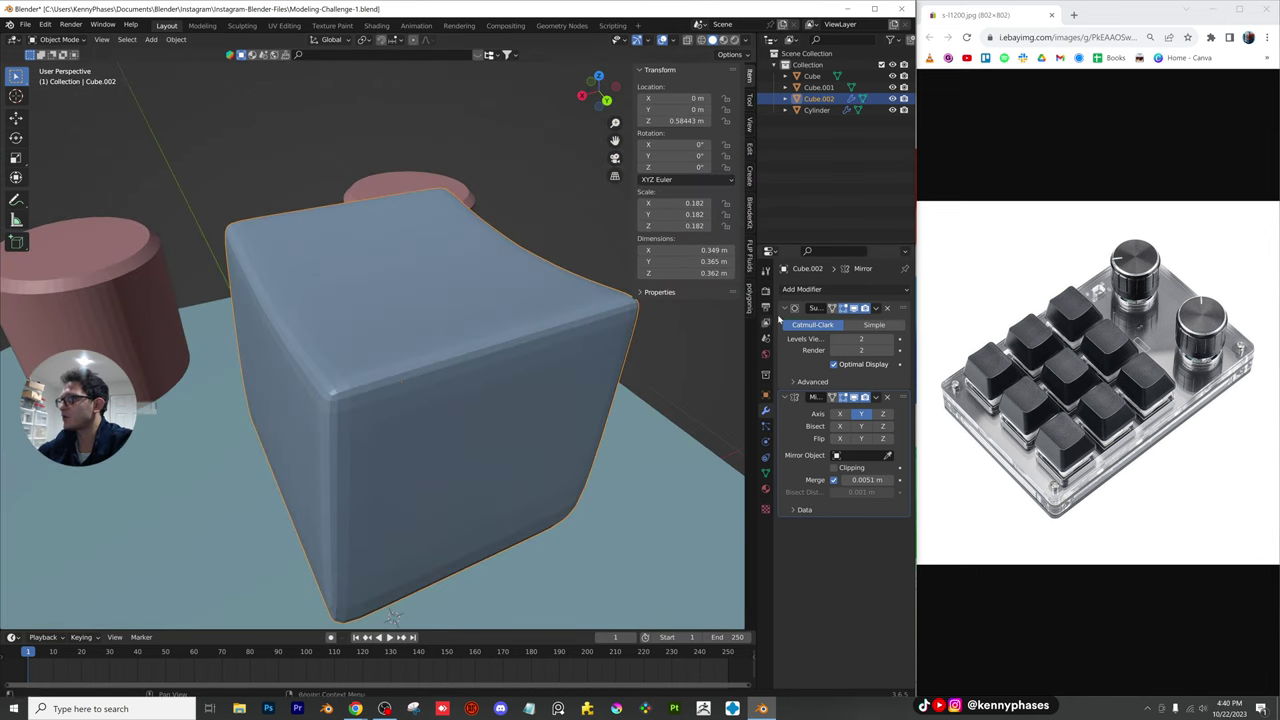
Add an Array modifier to the keycap with a count of 3 and a relative X offset of 1
left_click(786, 308)
left_click(786, 323)
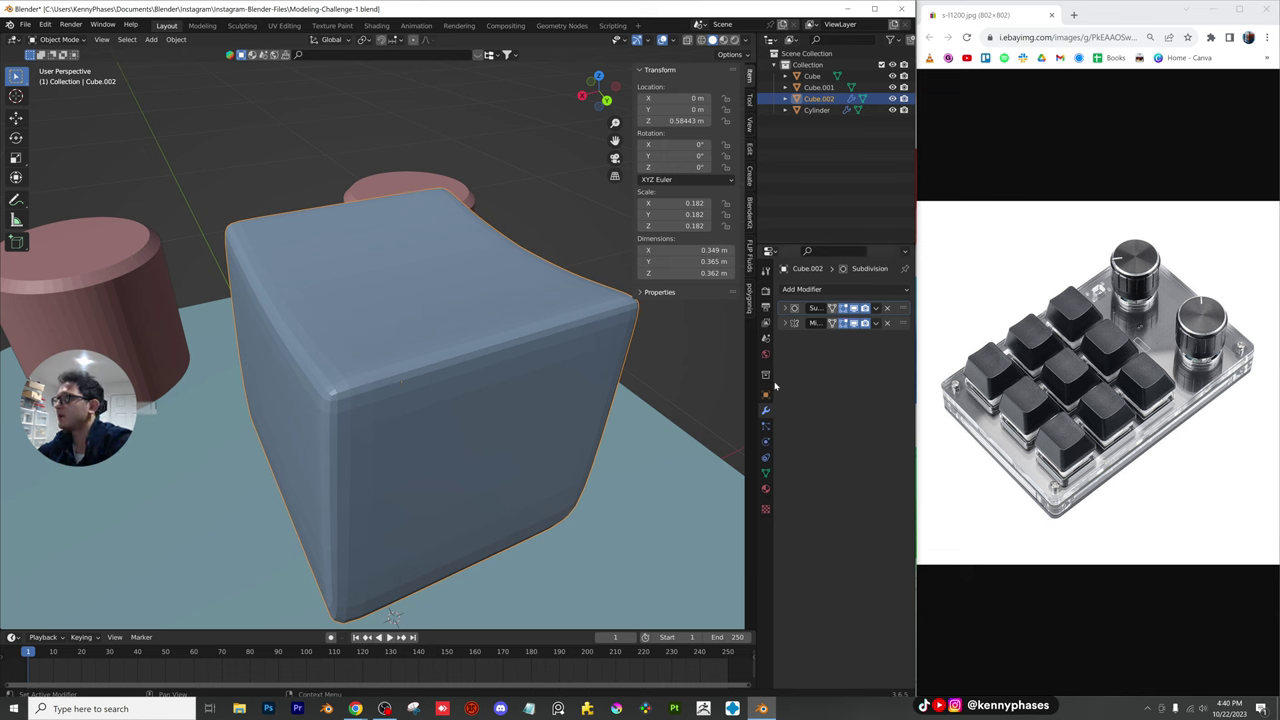
left_click(825, 288)
left_click(790, 322)
scroll(386, 371, "down", 4)
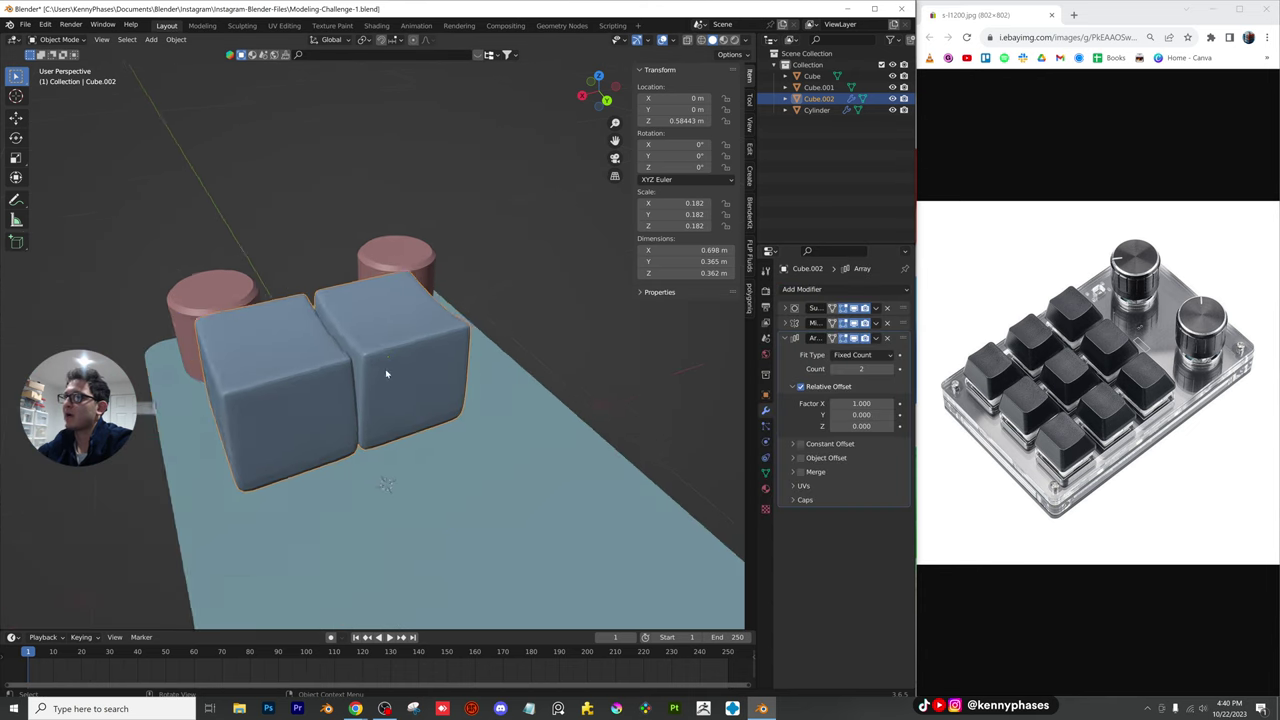
left_click(891, 370)
Duplicate the Array modifier and set the copy's relative offset to X 0 and Y 1 for a three-by-three grid
left_click(876, 338)
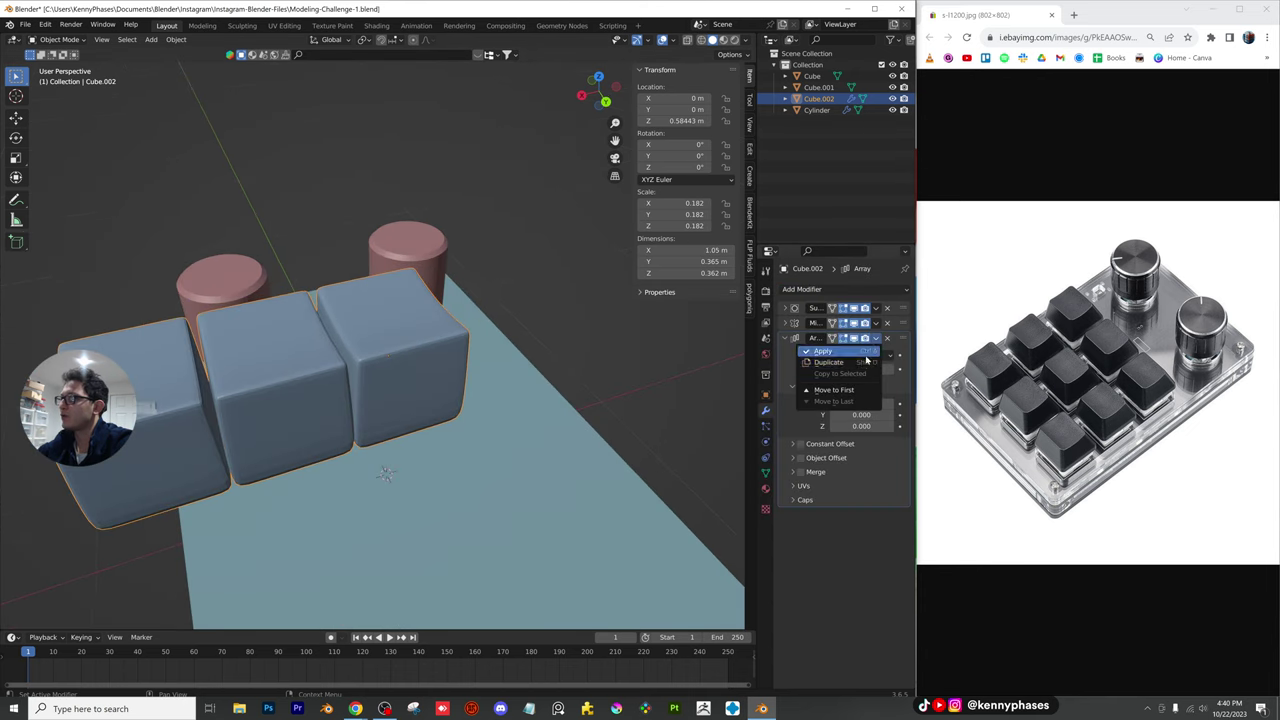
left_click(862, 364)
key("shift+Tab")
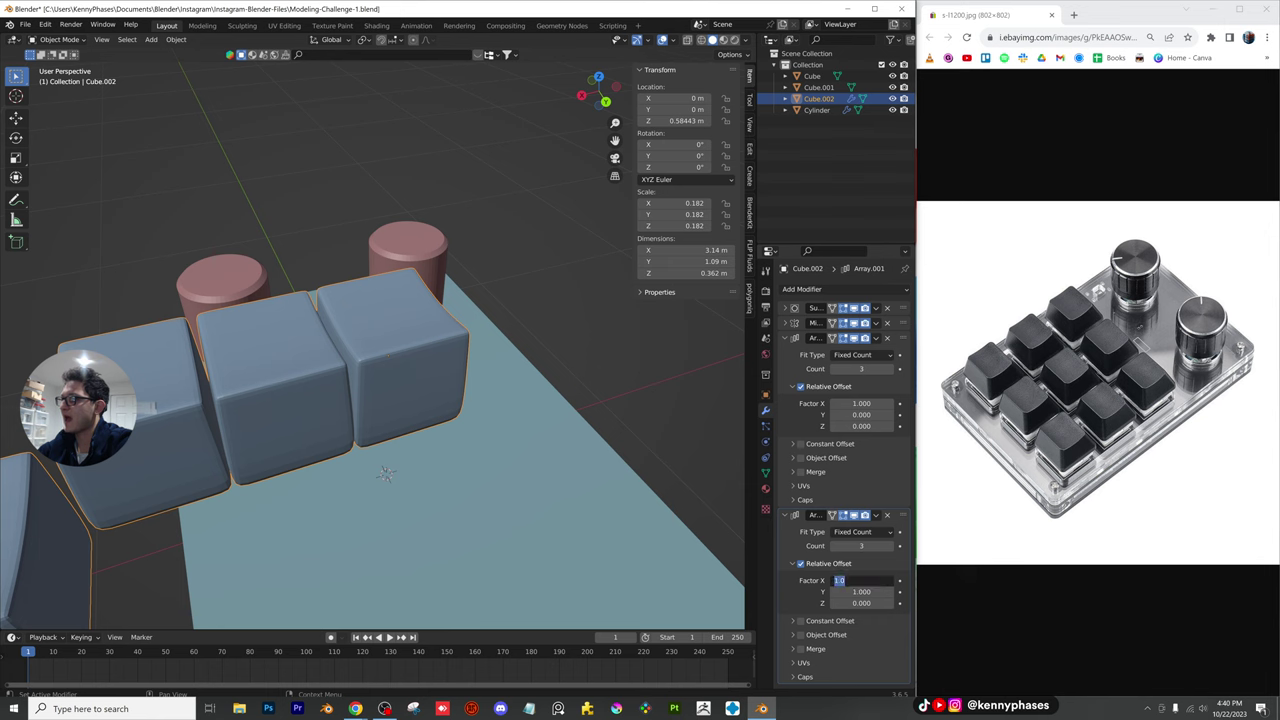
type("0")
key("Return")
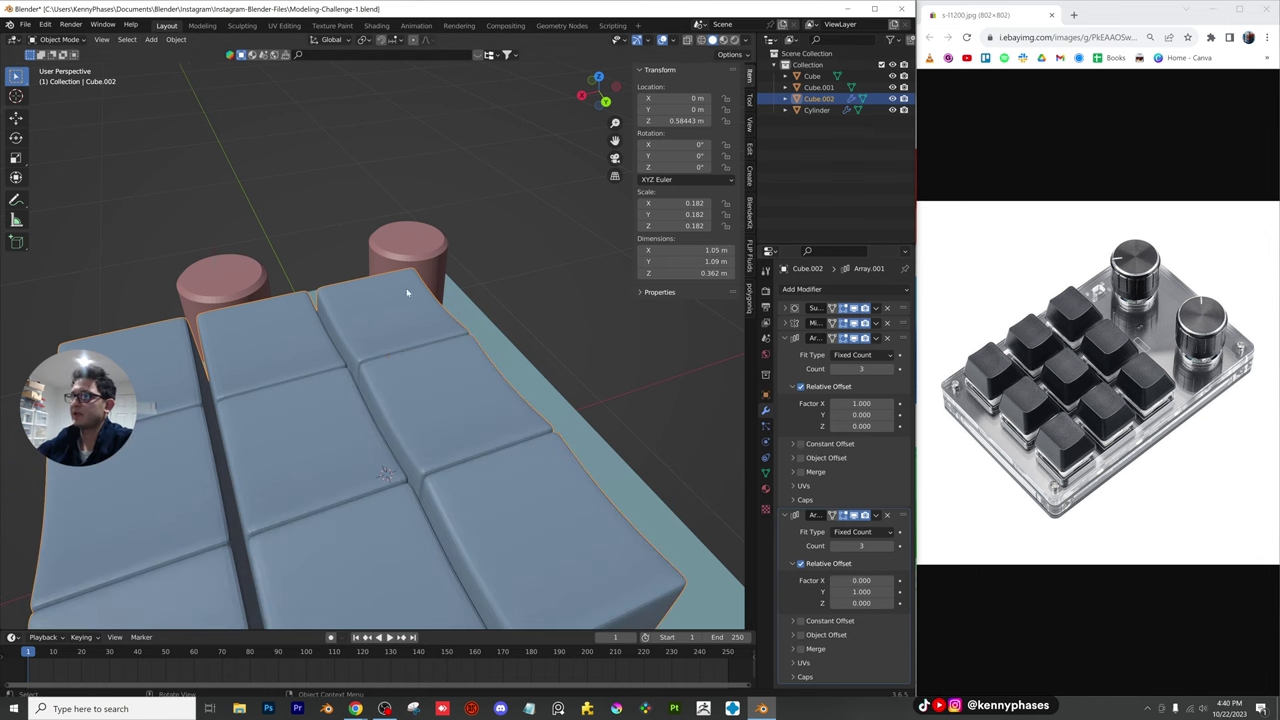
In top view, move the keycap grid onto the base to about X -0.328 m, Y -0.167 m
scroll(408, 286, "down", 4)
left_click(599, 77)
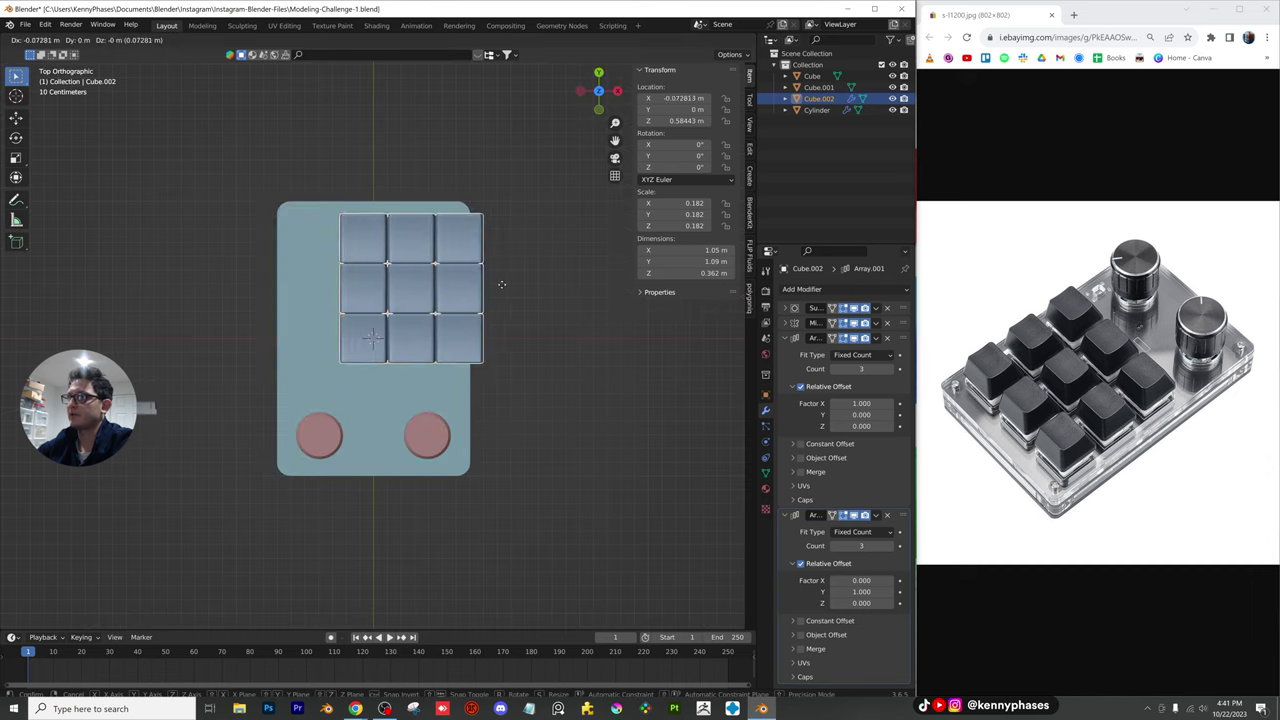
key("g")
left_click(481, 313)
scroll(481, 313, "up", 2)
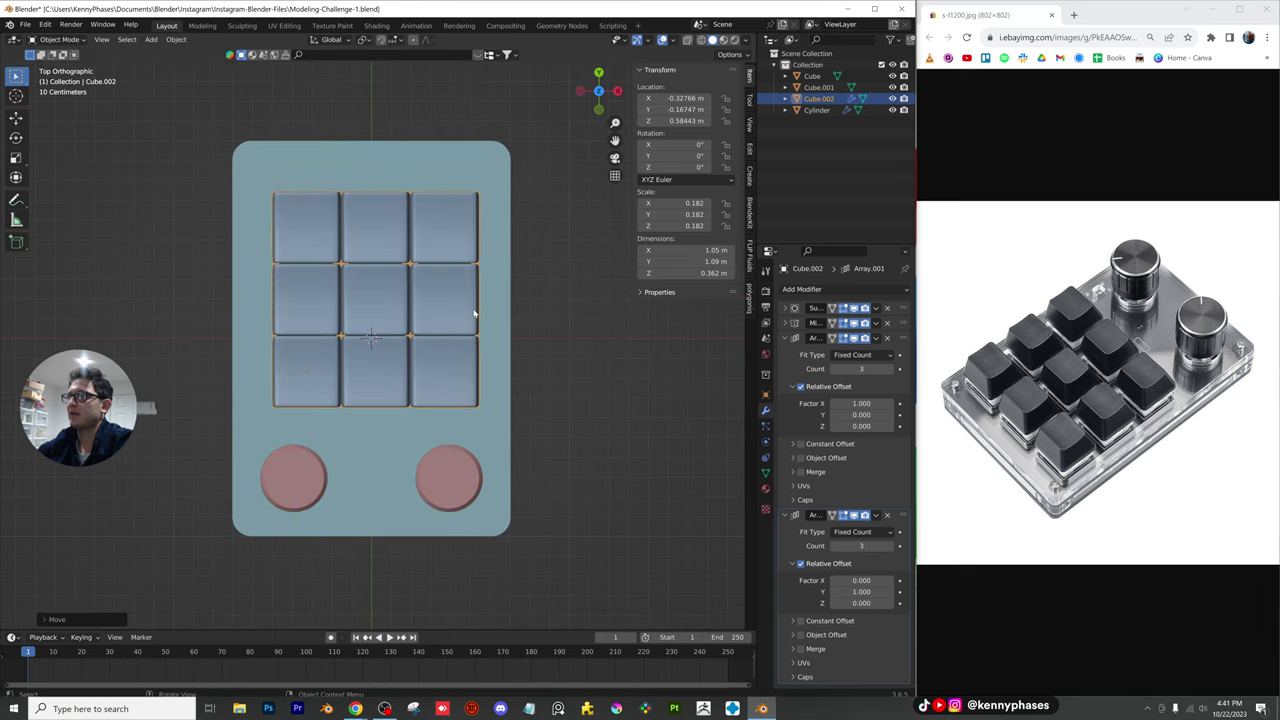
Scale the keycap grid down to about 0.168 and reposition it at about X -0.328 m, Y -0.186 m
key("s")
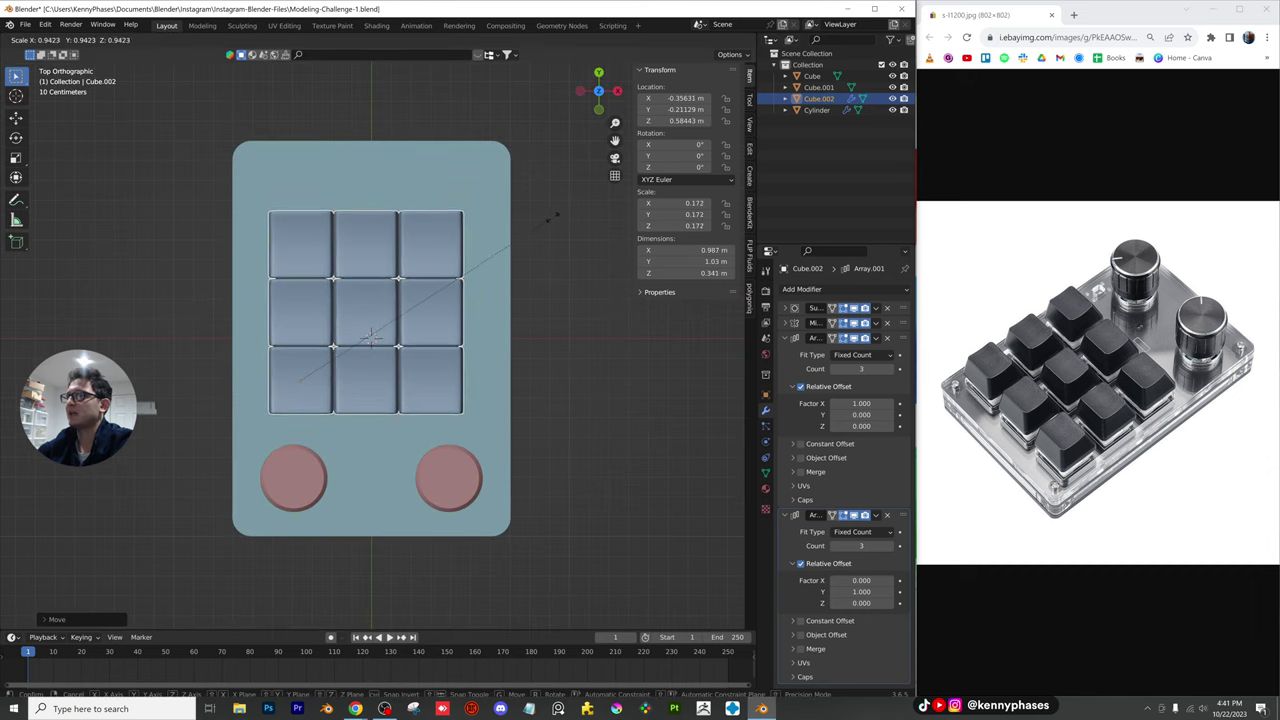
left_click(547, 221)
key("g")
left_click(553, 215)
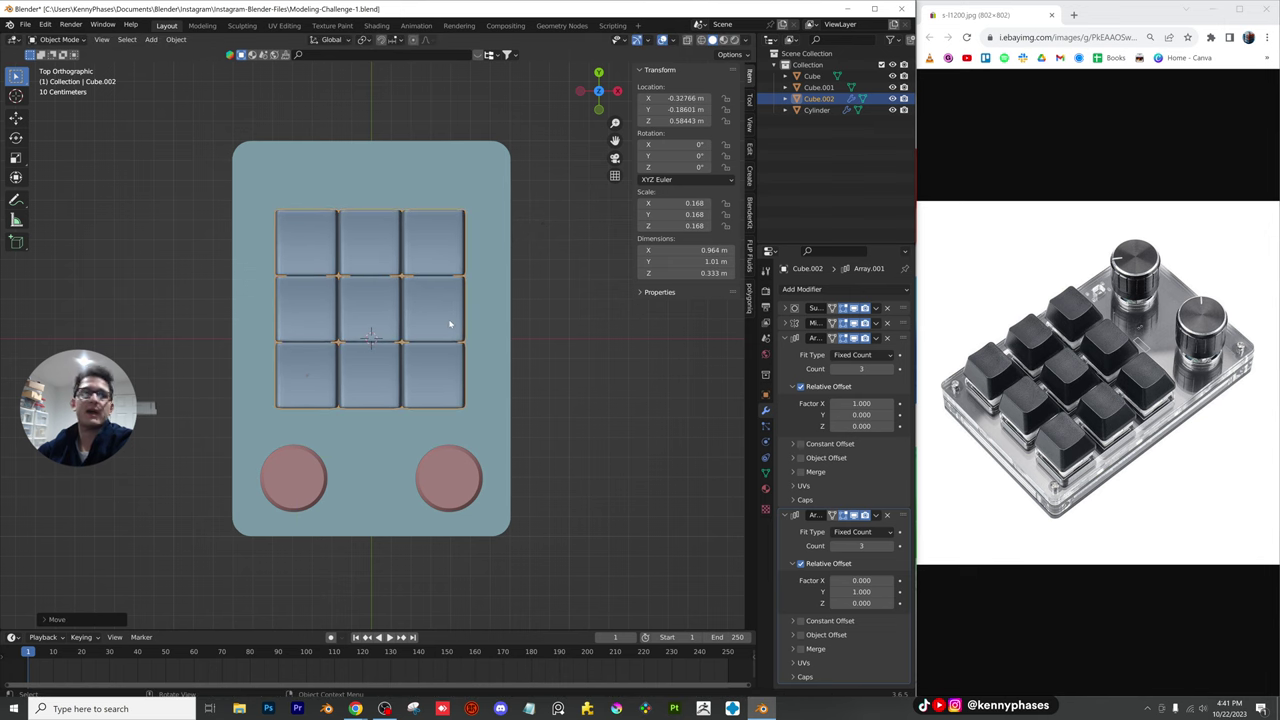
Lower the keycap grid along Z onto the base, to about 0.385 m
middle_click_drag(452, 305, 491, 240)
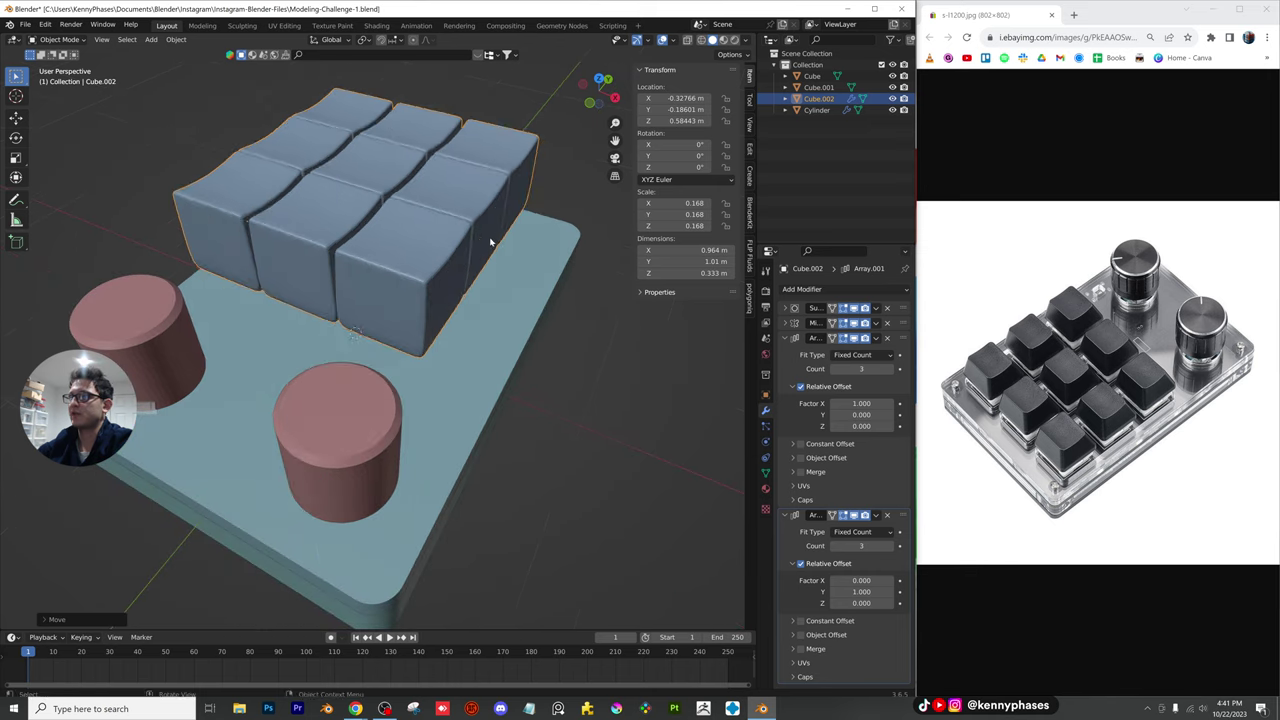
key("g")
key("z")
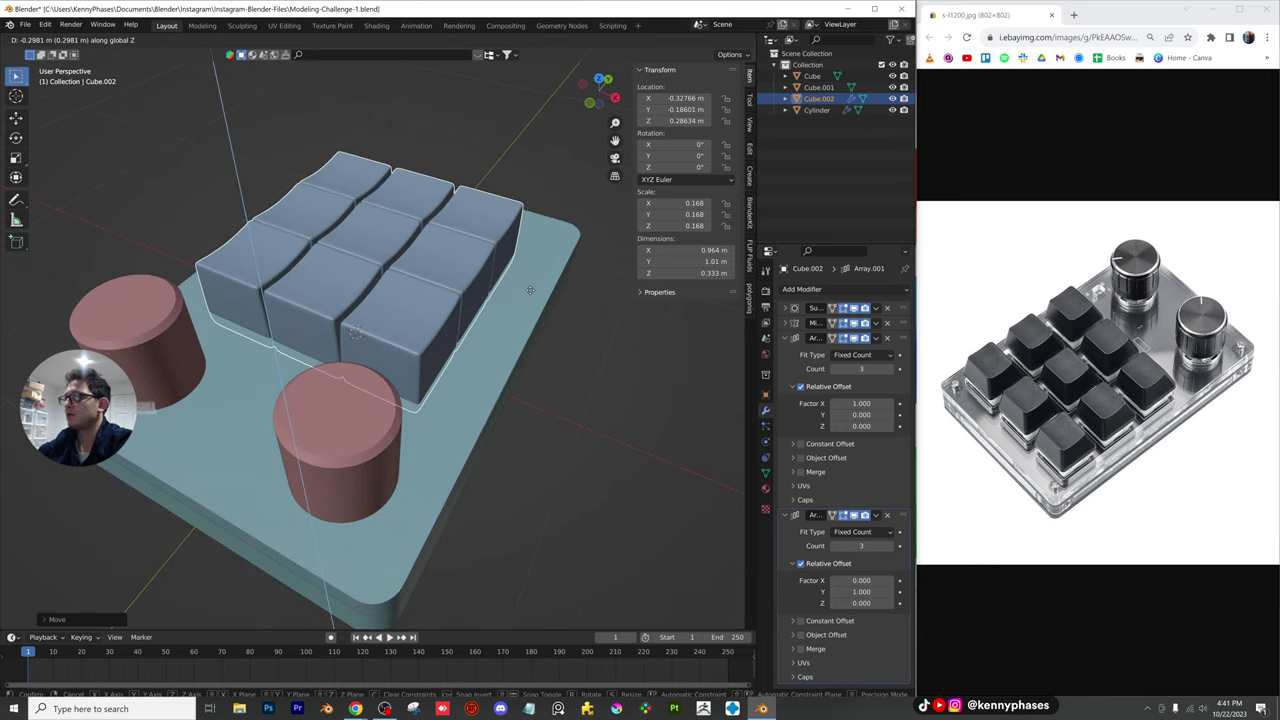
left_click(527, 276)
middle_click_drag(455, 302, 385, 262)
key("g")
key("z")
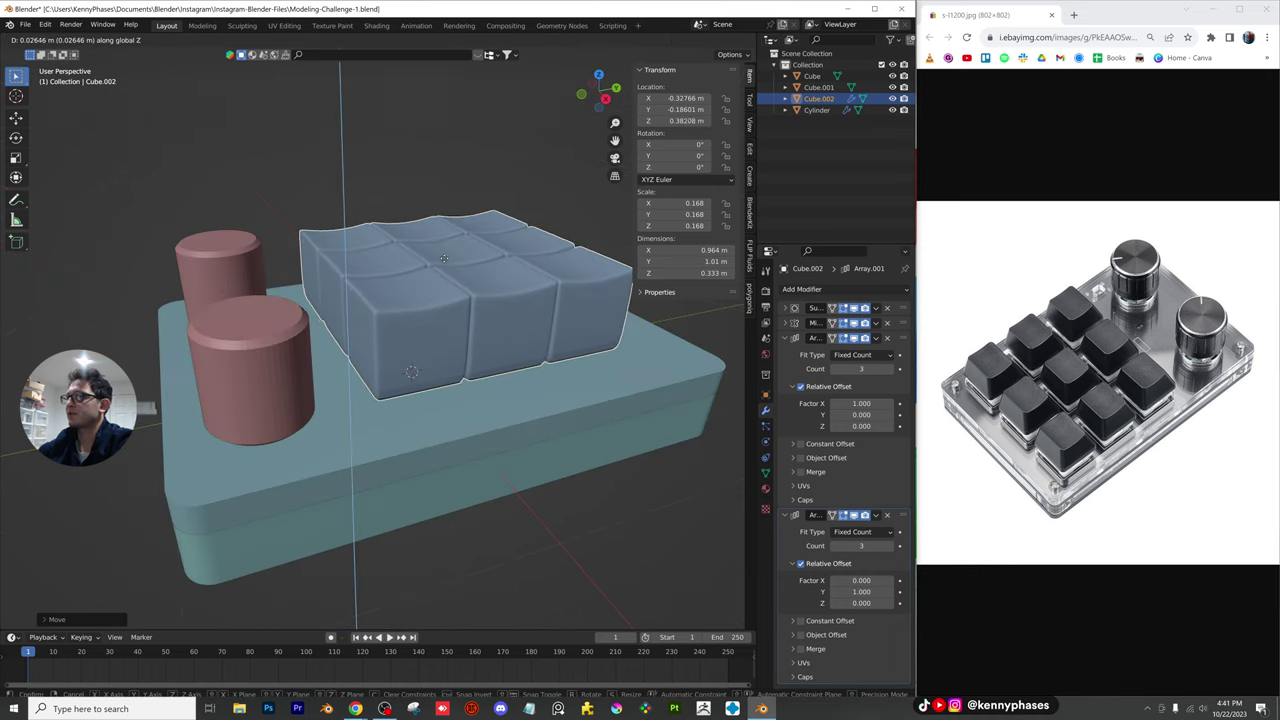
left_click(440, 262)
Examine the gaps between the arrayed keycaps and how they sit on the base from several sides
scroll(389, 297, "up", 5)
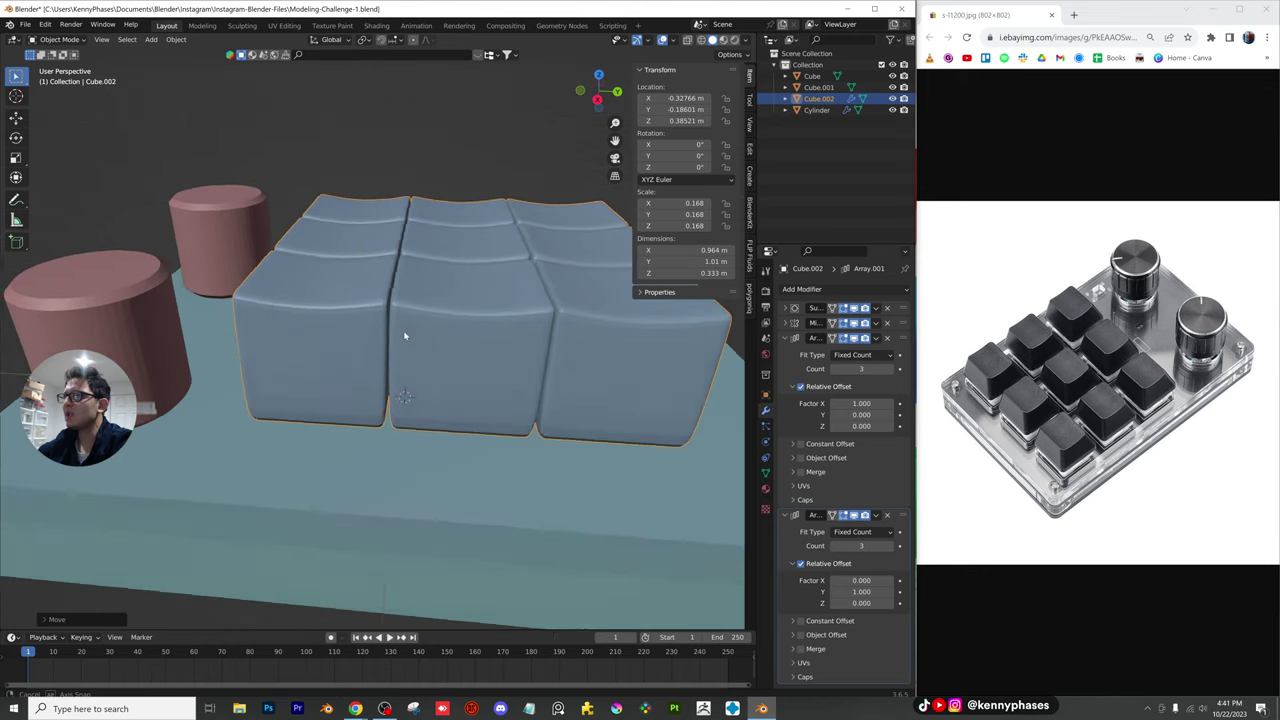
middle_click_drag(405, 336, 421, 392)
scroll(383, 363, "up", 3)
key("Tab")
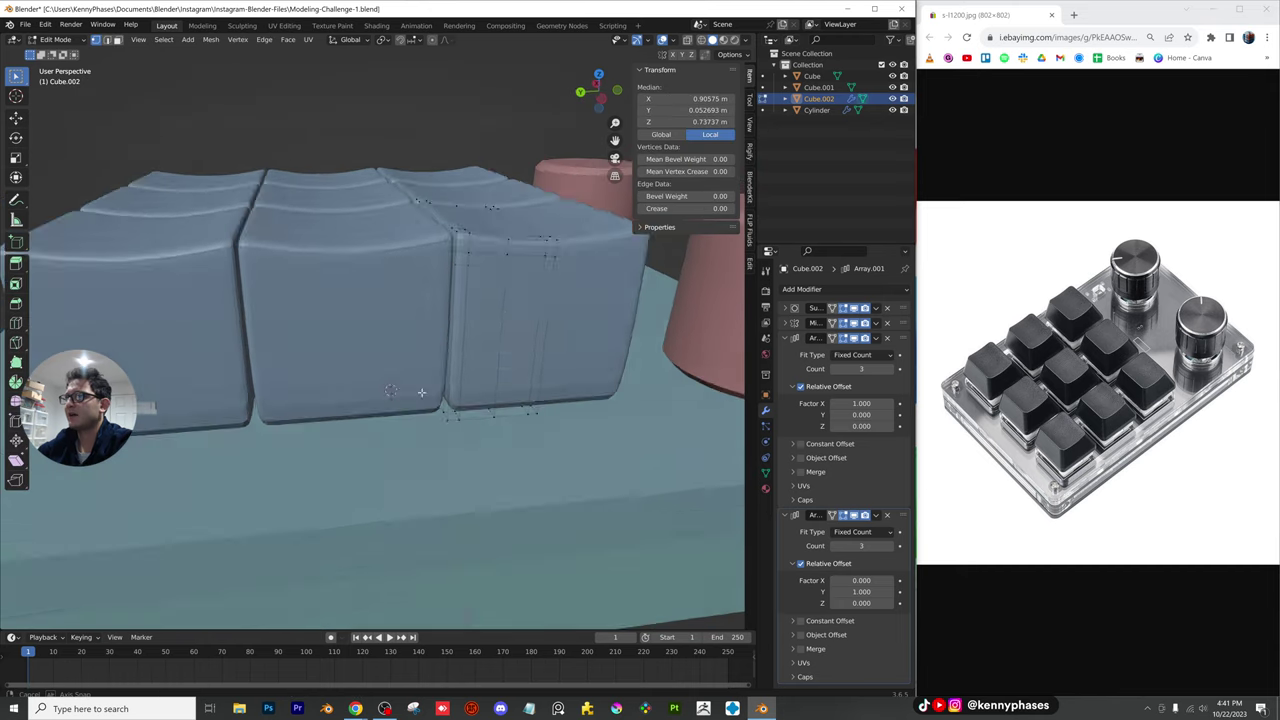
scroll(440, 370, "down", 2)
scroll(465, 358, "down", 2)
key("Tab")
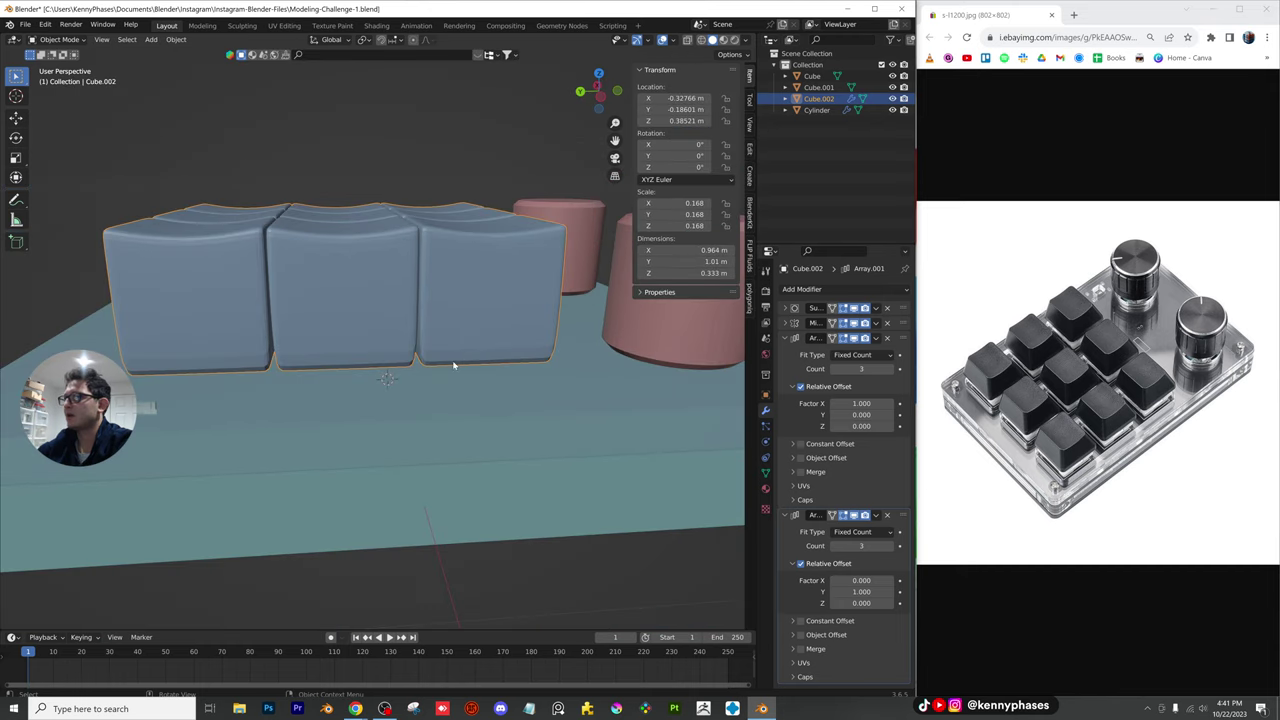
middle_click_drag(485, 355, 425, 392)
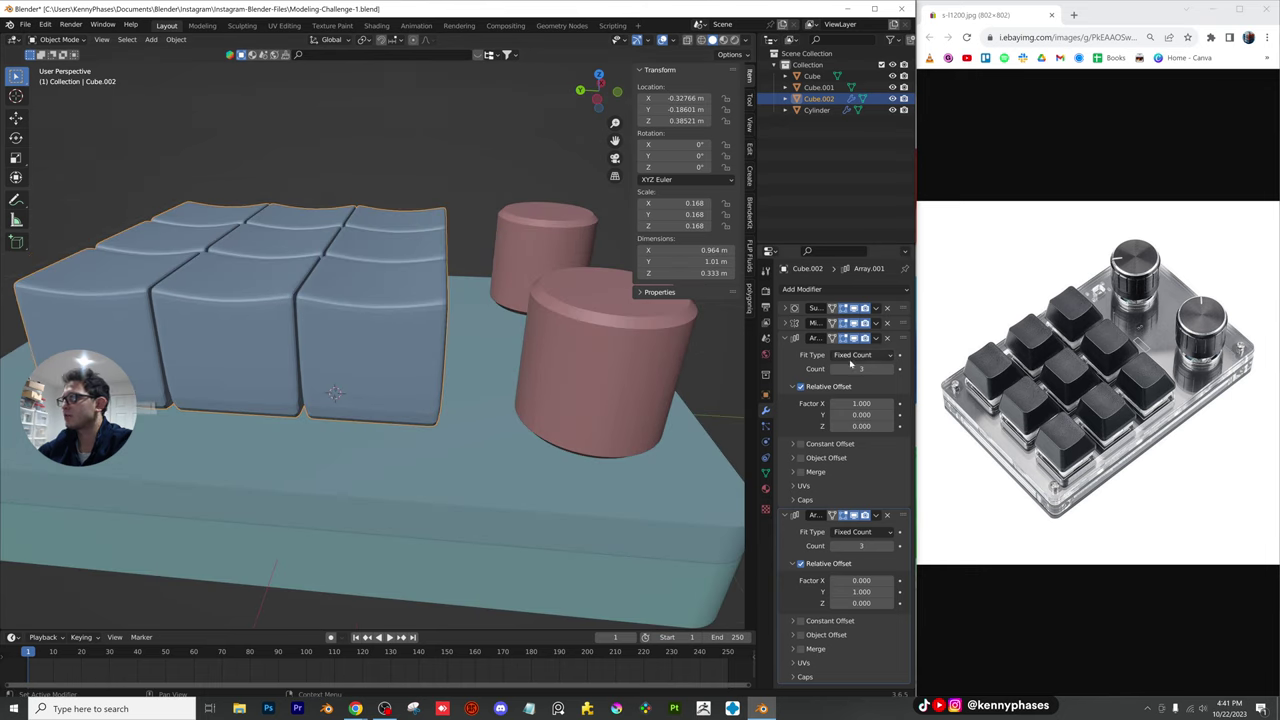
Widen the properties area and set the first Array's relative X offset to 1.2
left_click_drag(755, 315, 675, 318)
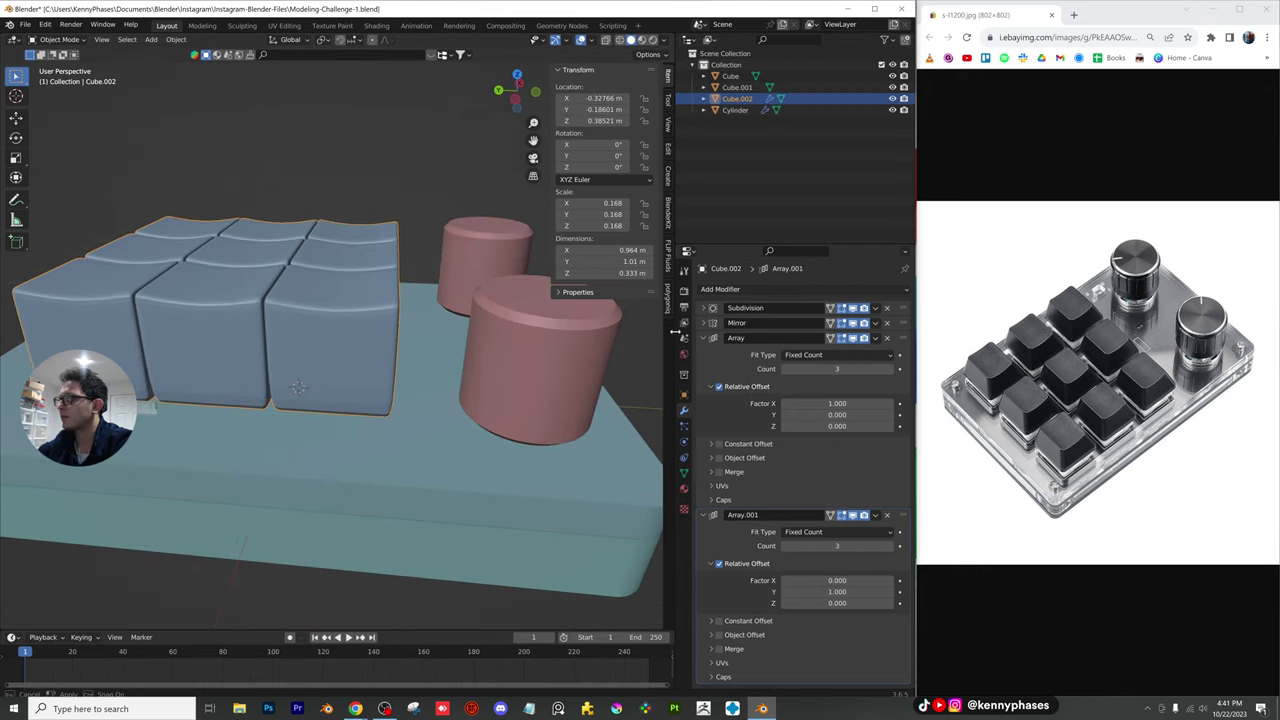
left_click_drag(838, 403, 890, 403)
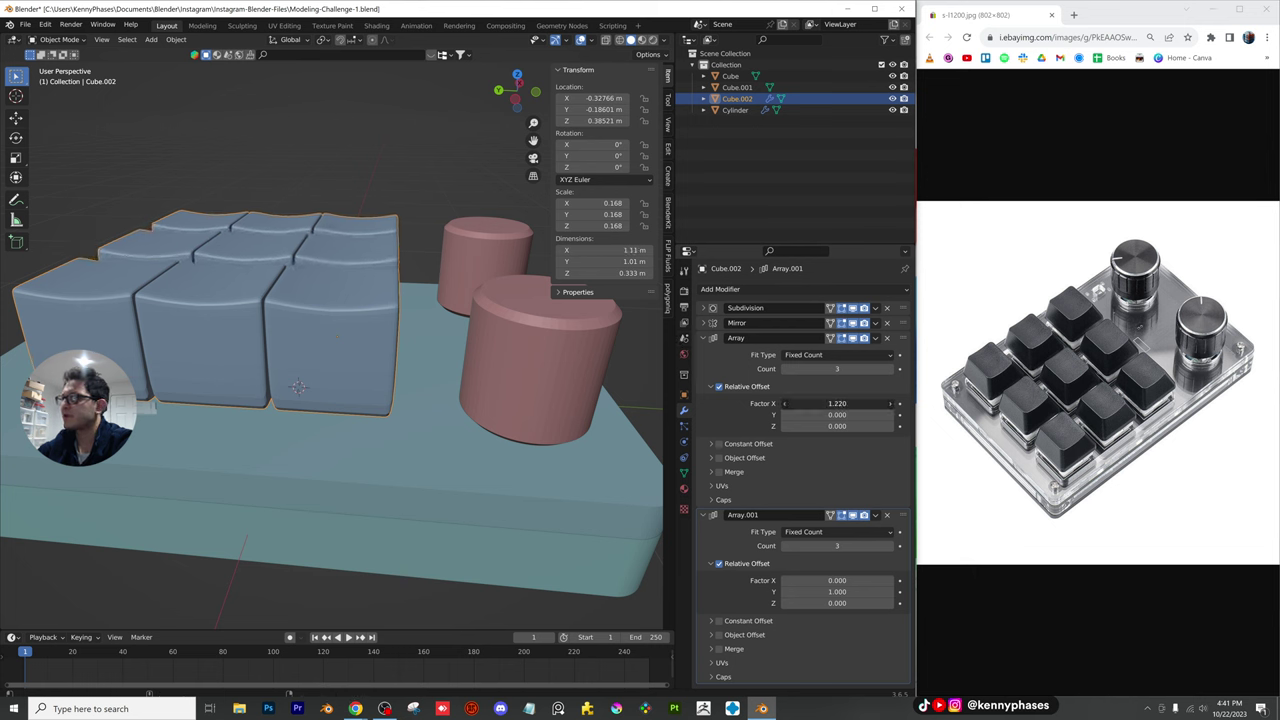
type("1.2")
key("Return")
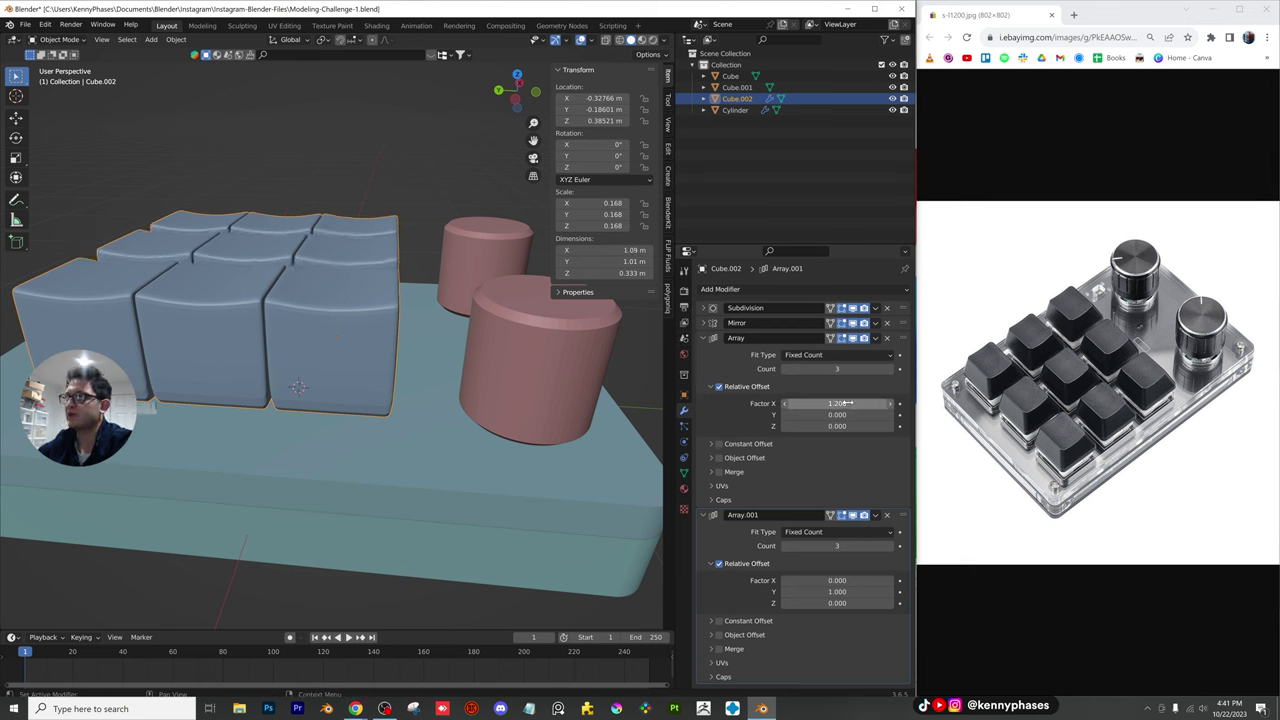
Set the second Array modifier's relative Y offset to 1.2 on the keycap grid
type("1.2")
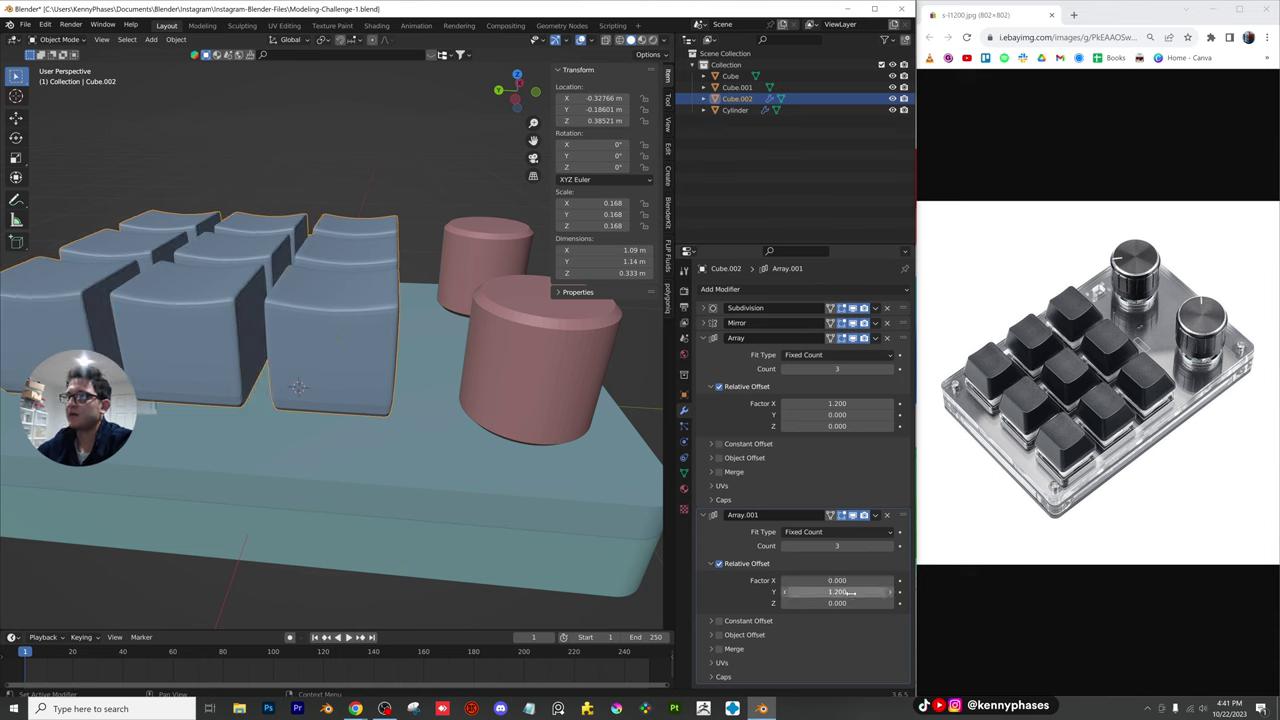
key("Return")
scroll(428, 350, "down", 3)
From the top view, scale the keycap grid to about 0.159 and move it to about X -0.359 m, Y -0.157 m
middle_click_drag(502, 375, 529, 79)
left_click(518, 78)
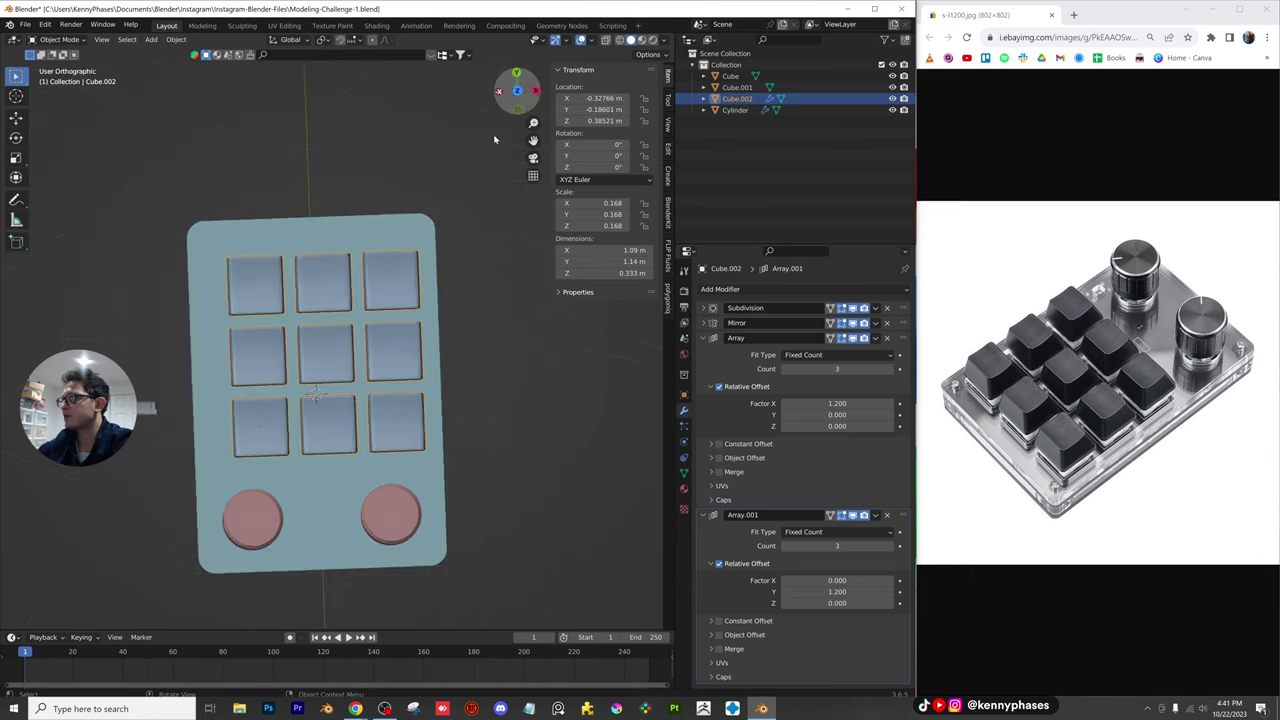
key("s")
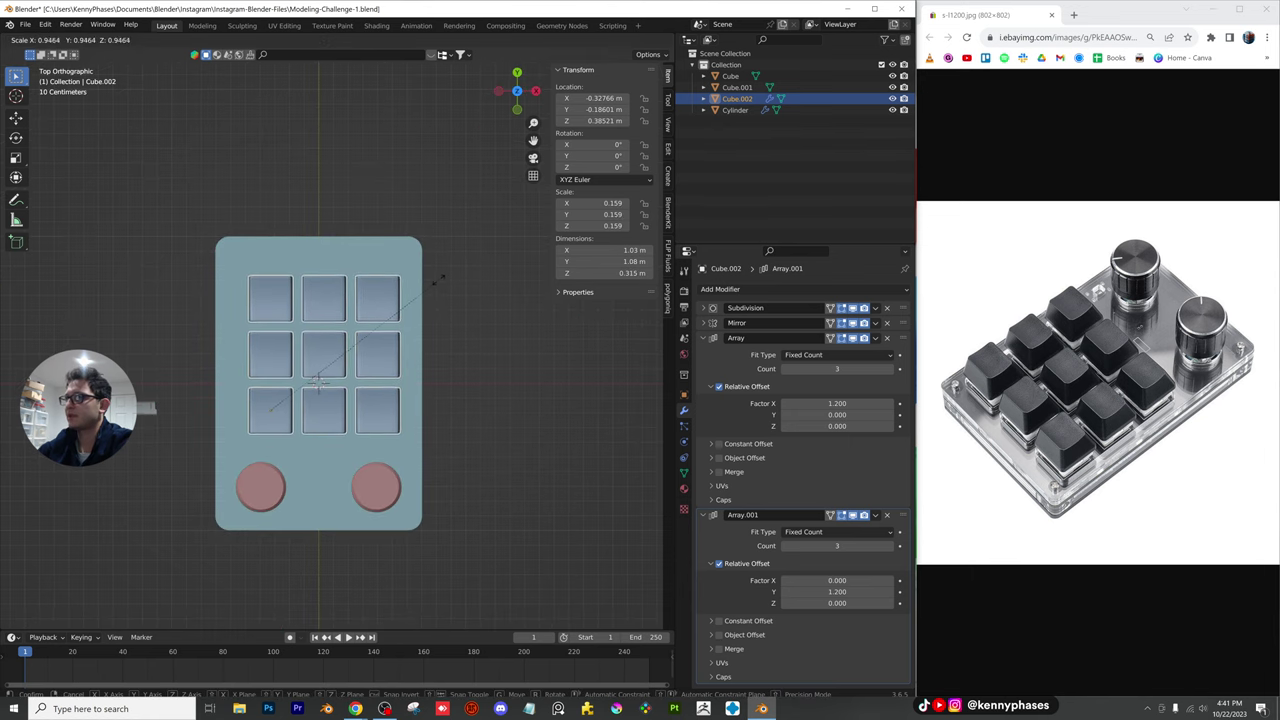
left_click(436, 276)
key("g")
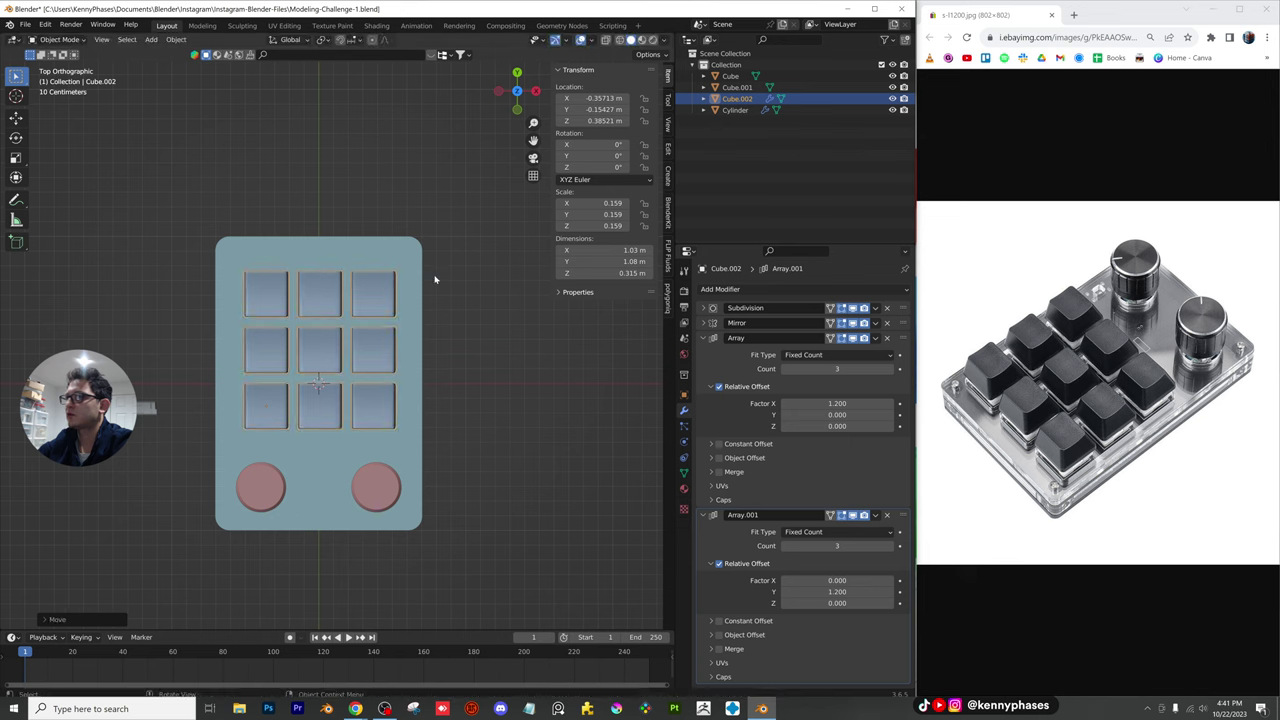
left_click(436, 280)
In the keycap mesh, select the bottom vertices with see-through display and scale them by about 1.1 along Y
middle_click_drag(399, 323, 485, 293)
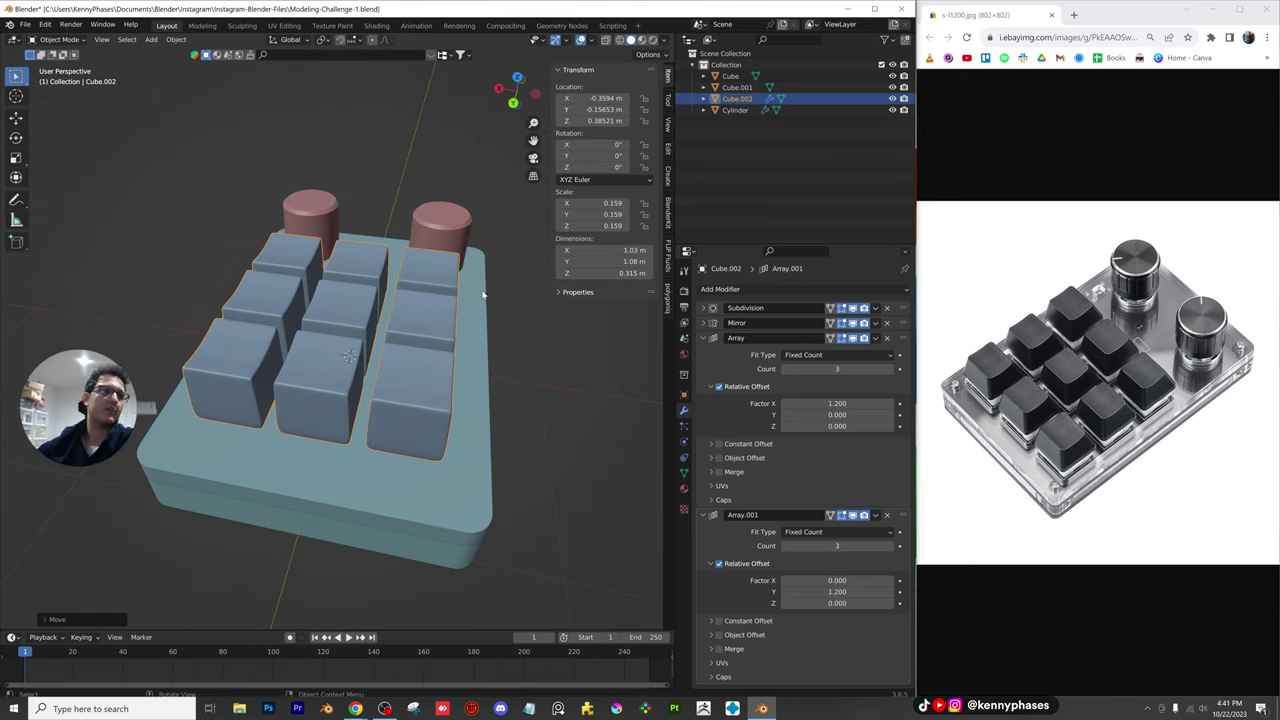
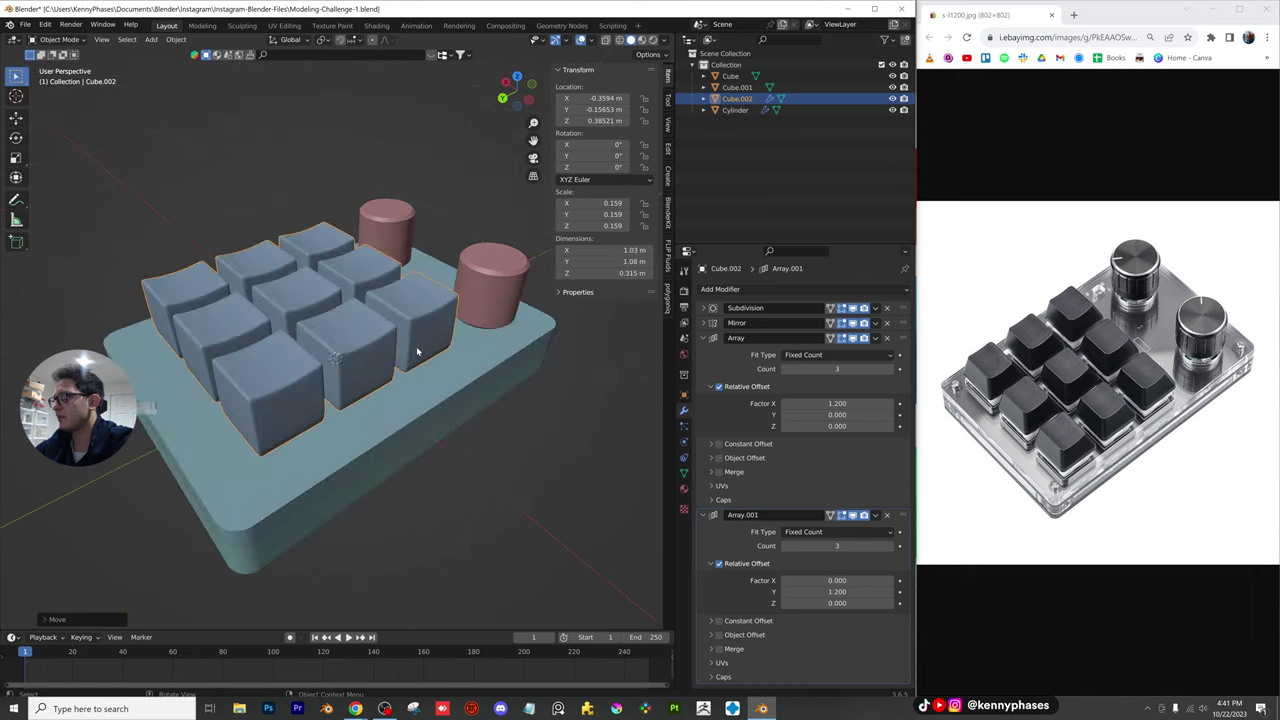
scroll(351, 397, "up", 3)
key("Tab")
middle_click_drag(354, 420, 535, 57, "shift")
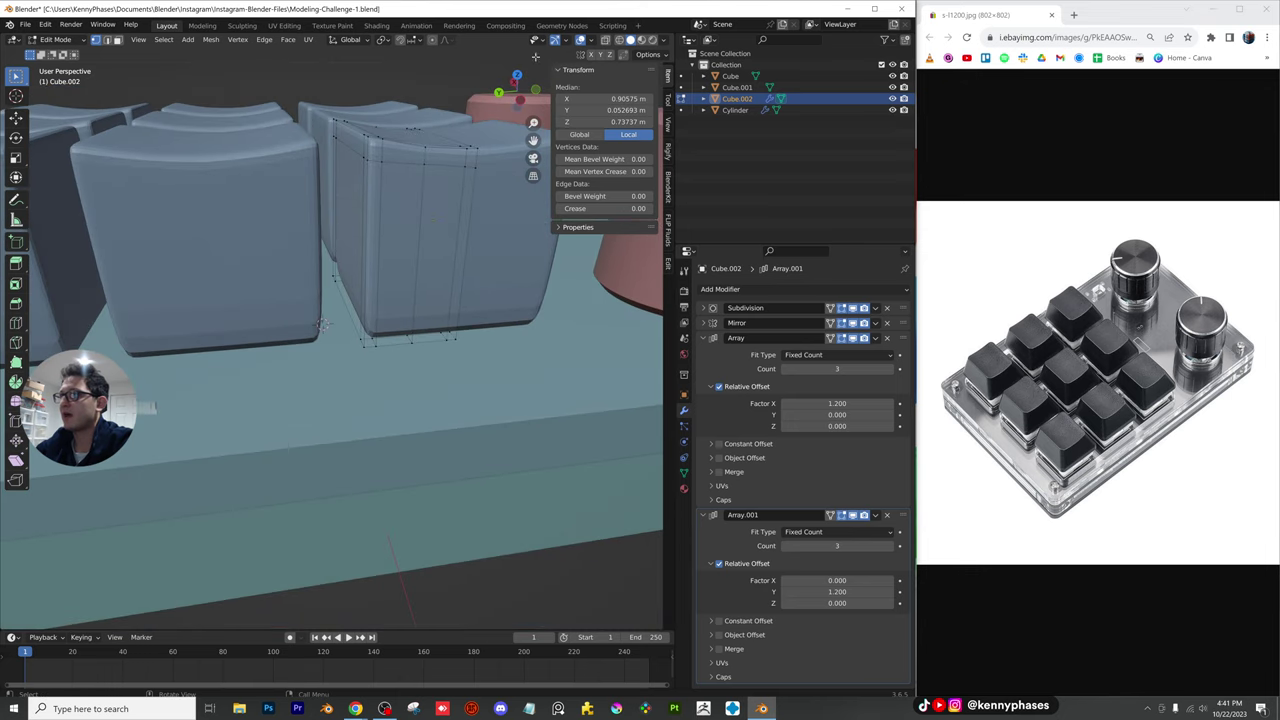
key("alt+z")
left_click_drag(480, 360, 322, 256)
mouse_move(505, 288)
middle_mouse_down()
mouse_move(489, 294)
mouse_move(497, 306)
middle_mouse_up()
key("s")
key("y")
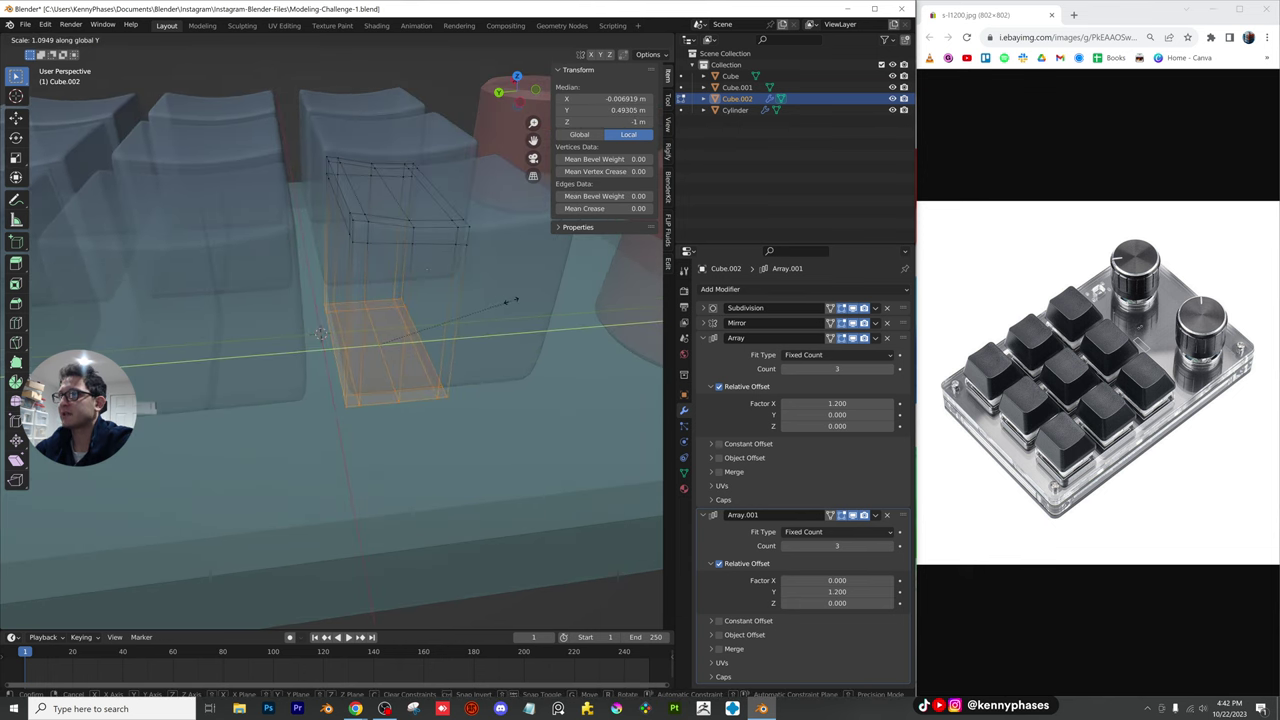
left_click(505, 315)
Scale the keycap's bottom vertices by about 1.15 along X and return to solid Object Mode
key("s")
key("x")
left_click(476, 374)
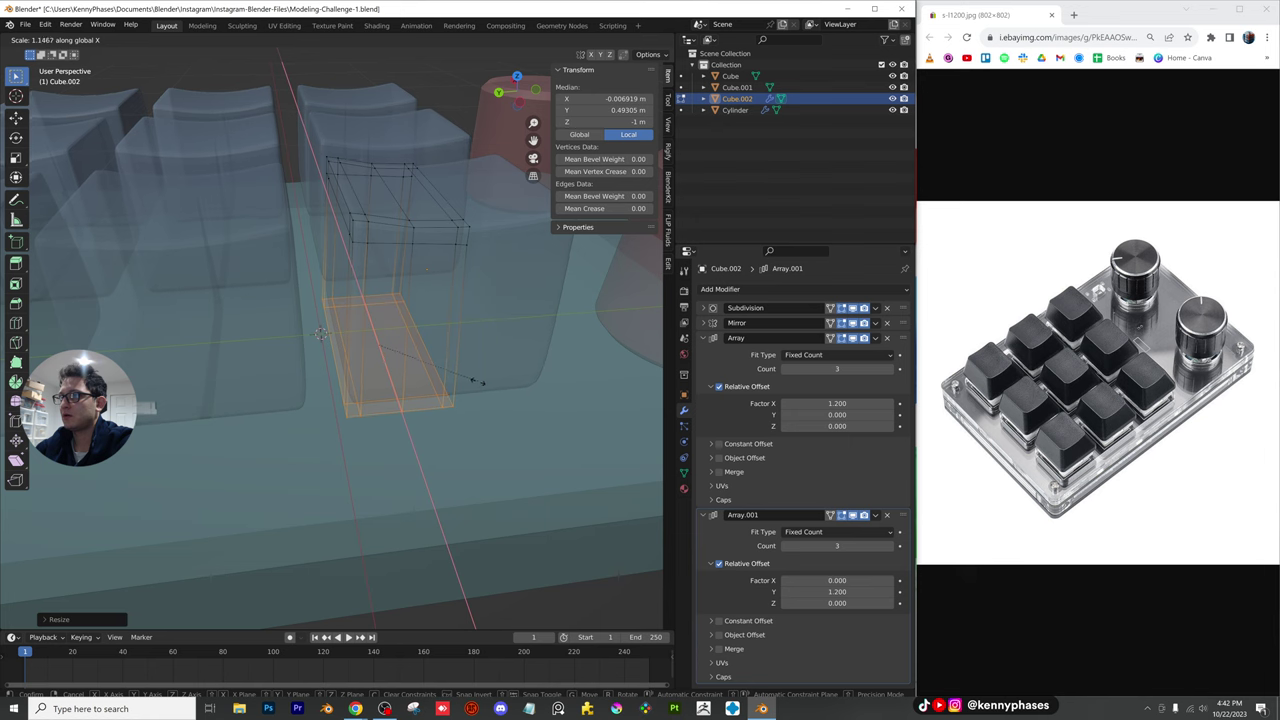
key("Tab")
key("alt+z")
Select the keycap's top vertices with see-through display and scale them down slightly in the top view
scroll(421, 240, "down", 3)
middle_click_drag(421, 240, 468, 62)
scroll(403, 350, "up", 2)
key("Tab")
left_click(606, 41)
left_click_drag(473, 110, 308, 209)
middle_click_drag(448, 202, 462, 314)
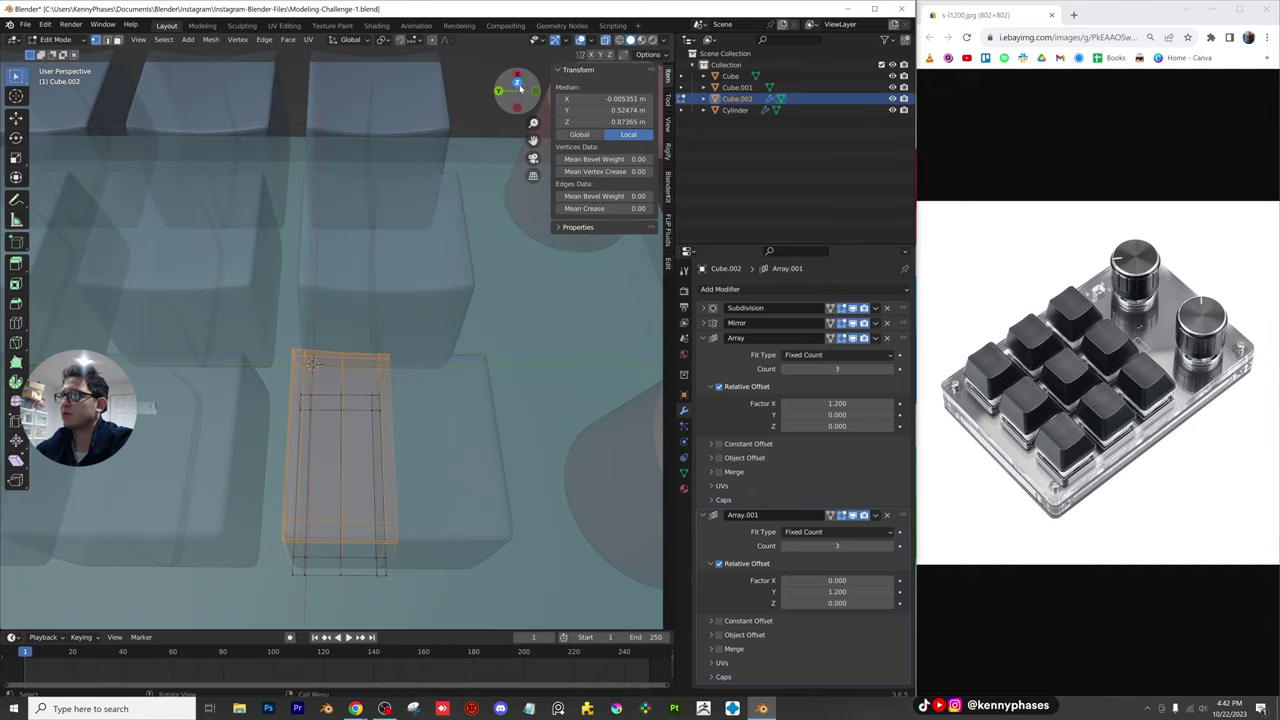
left_click(519, 88)
middle_click_drag(334, 389, 482, 381, "shift")
scroll(482, 380, "up", 4)
key("s")
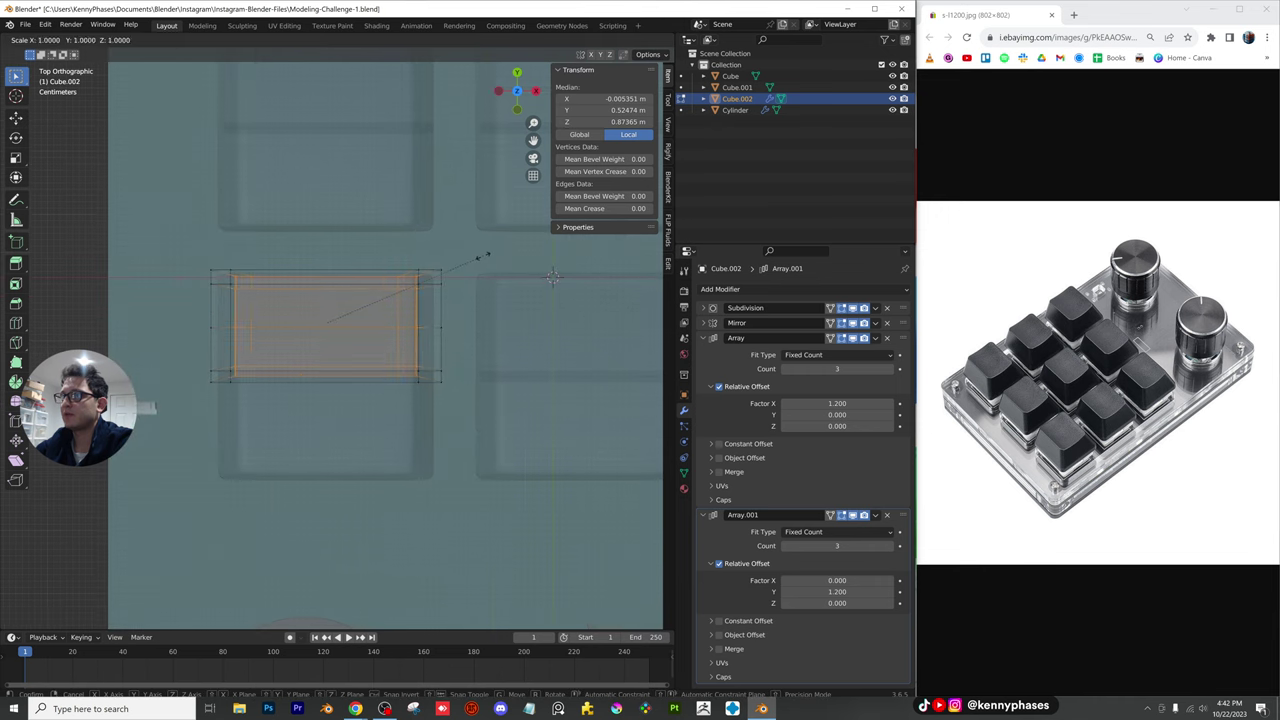
left_click(473, 263)
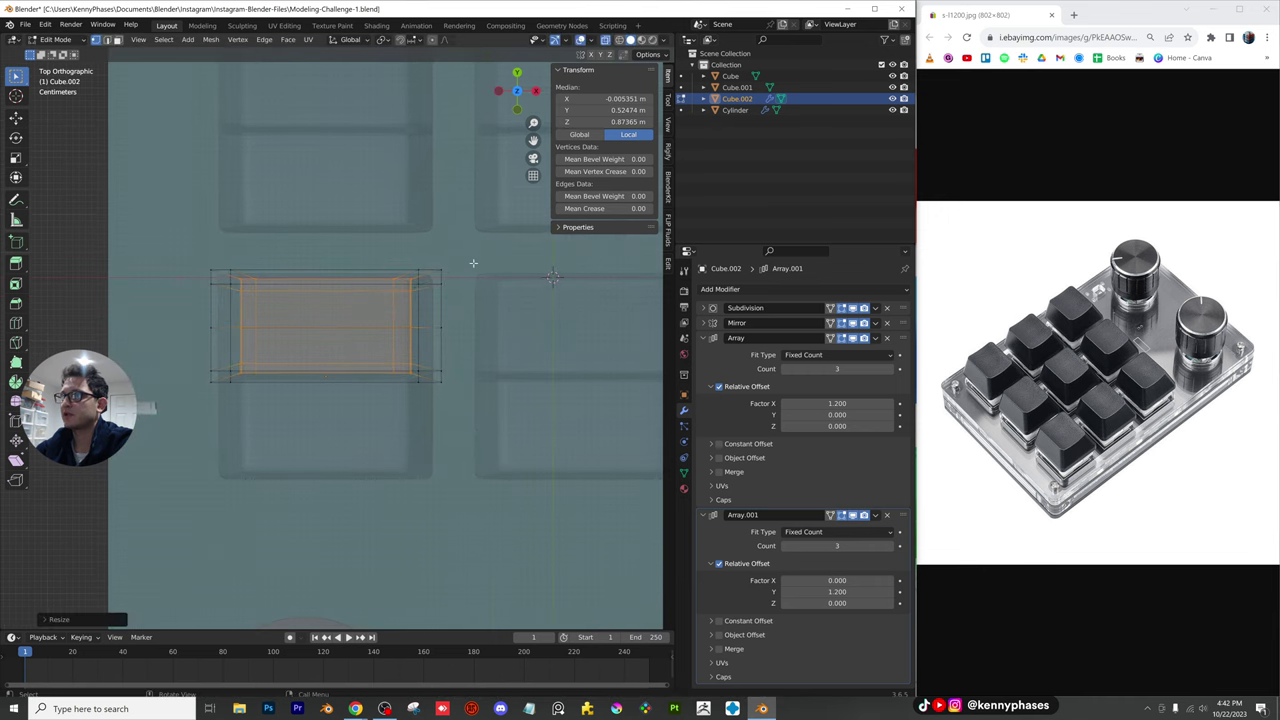
Move the keycap's top vertices about -0.008 m along Y, then return to solid Object Mode and save the file
key("g")
key("y")
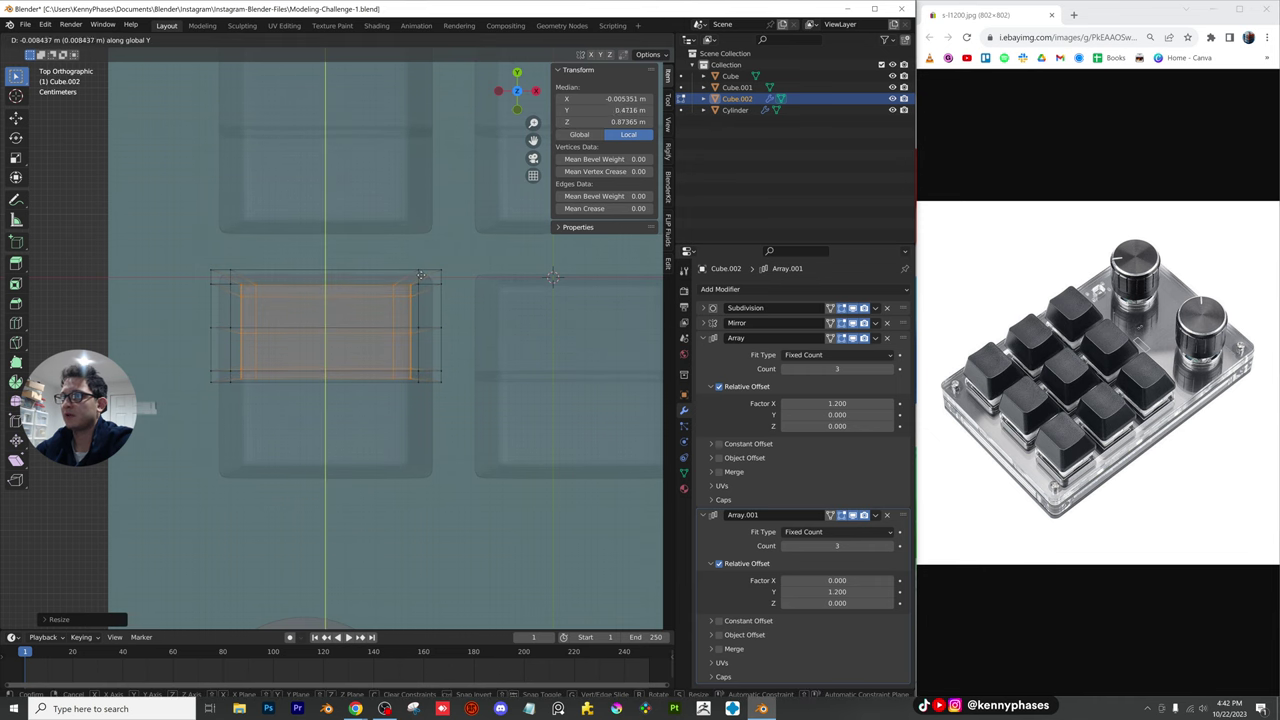
left_click(421, 275)
mouse_move(421, 275)
middle_mouse_down()
mouse_move(449, 334)
mouse_move(480, 297)
mouse_move(407, 476)
mouse_move(443, 427)
mouse_move(250, 419)
mouse_move(237, 434)
mouse_move(266, 443)
mouse_move(250, 430)
middle_mouse_up()
scroll(443, 427, "up", 2)
key("Tab")
key("alt+z")
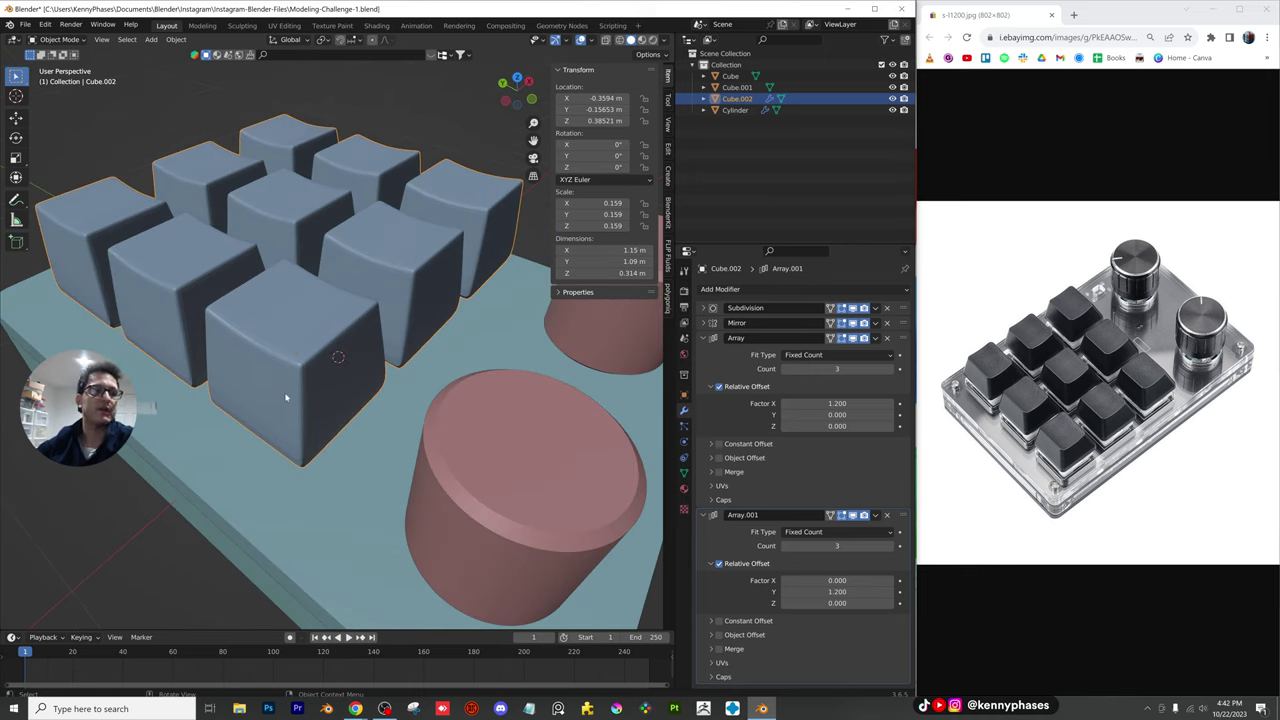
middle_click_drag(355, 409, 383, 426, "shift")
key("ctrl+s")
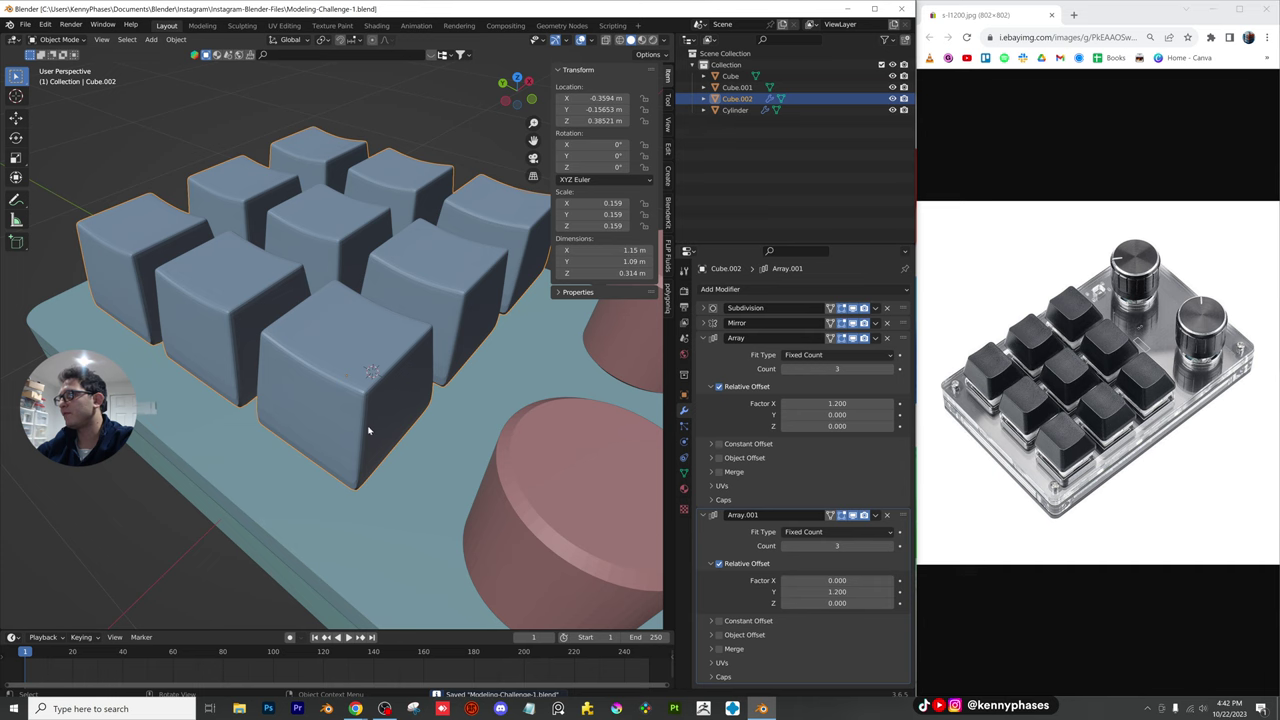
Duplicate the knob cylinder and place the copy at about X -0.428 m, Y 0.893 m, Z 0.742 m
scroll(362, 427, "down", 3)
left_click(455, 443)
key("shift+d")
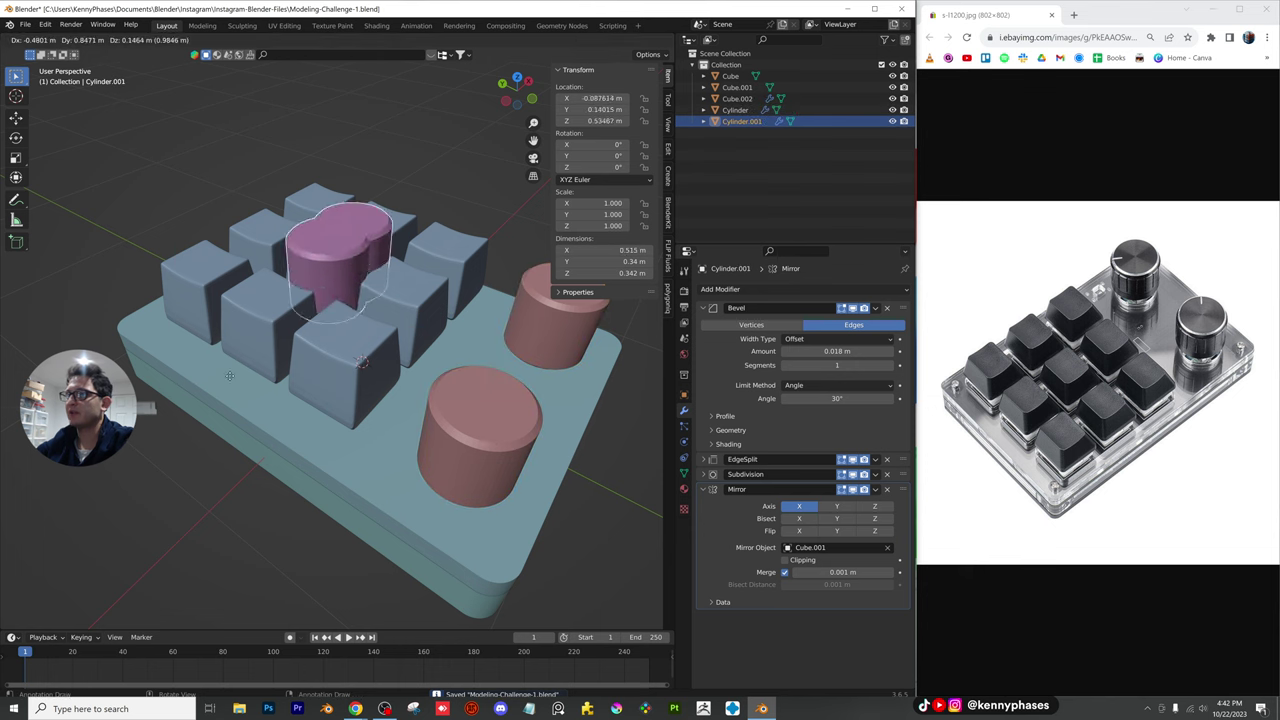
left_click(120, 205)
Remove the Bevel, EdgeSplit, Subdivision and Mirror modifiers from the duplicated cylinder
left_click(740, 312)
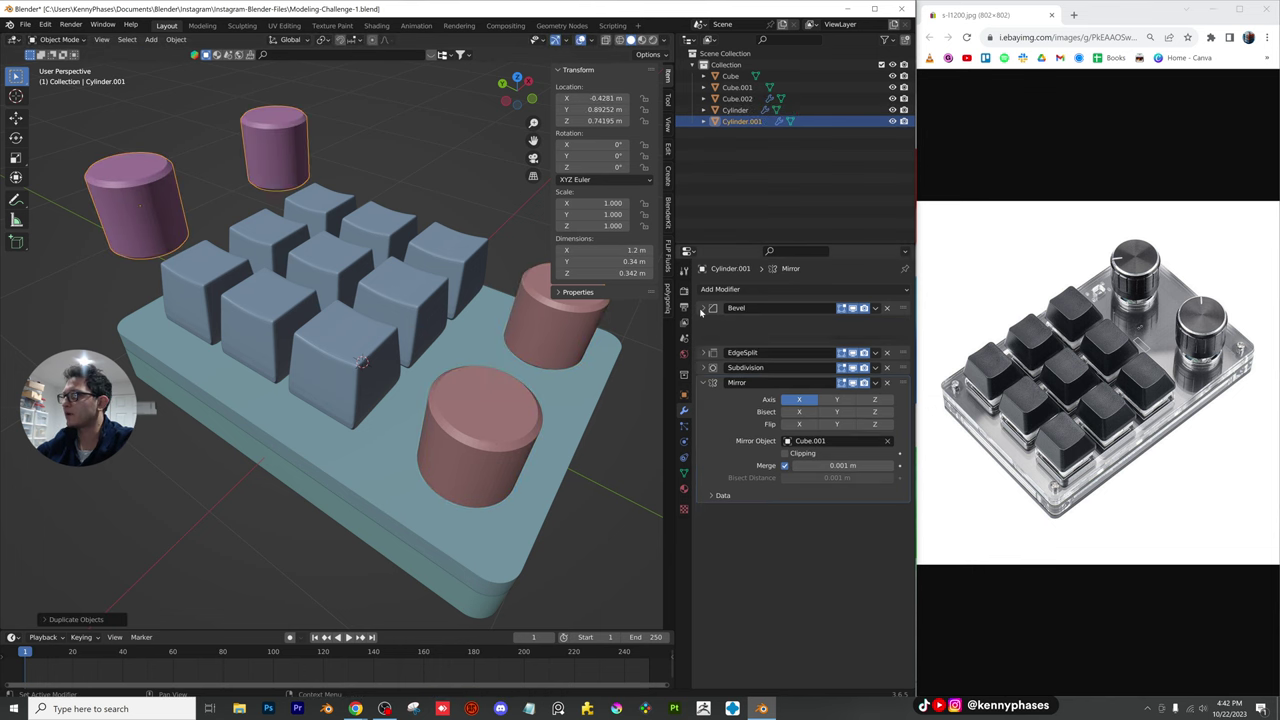
left_click(706, 353)
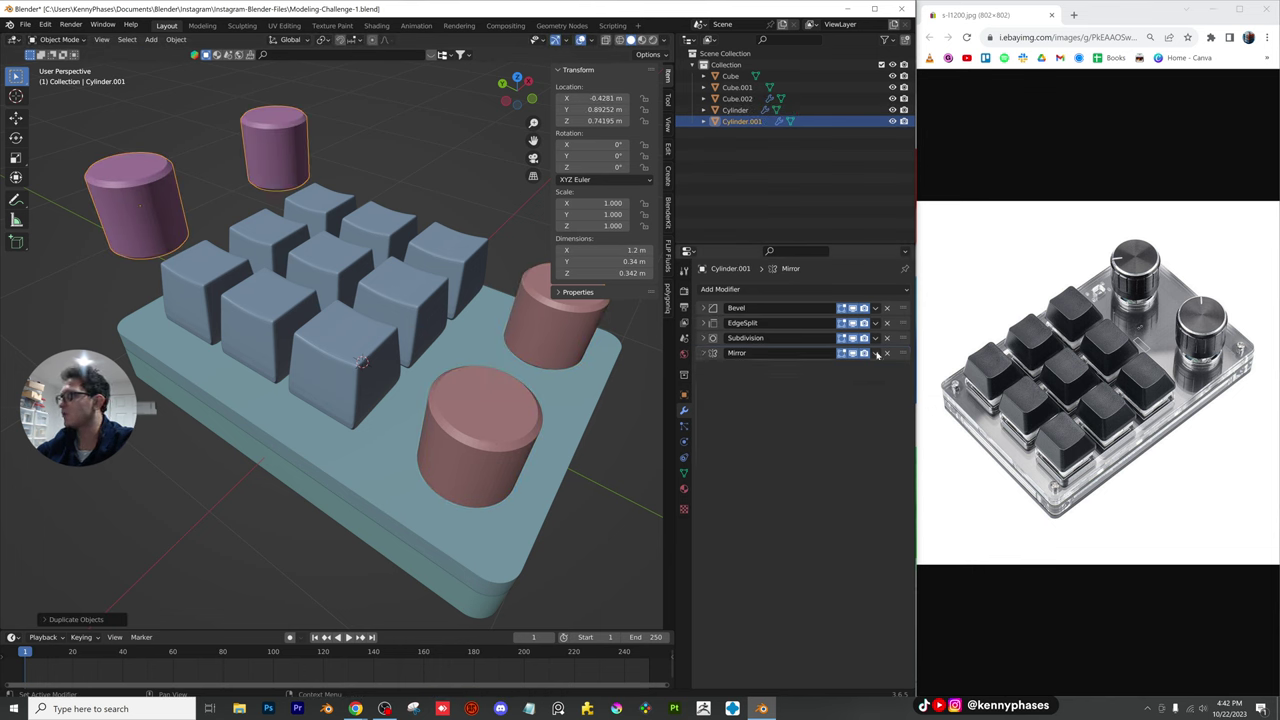
left_click(886, 308)
left_click(886, 308)
left_click(886, 308)
left_click(886, 308)
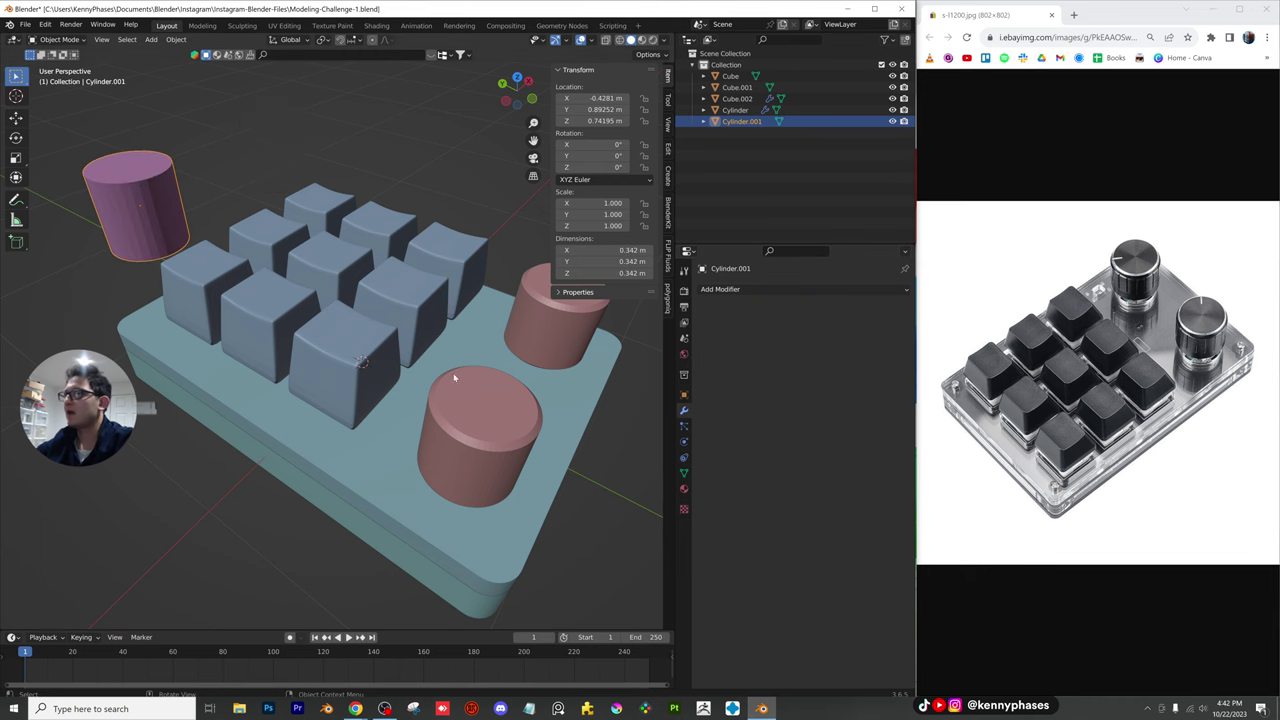
Scale the duplicated cylinder to about 0.287 and place it over the base corner at about X -0.604 m, Y 0.900 m
key("KP_7")
scroll(383, 216, "up", 4)
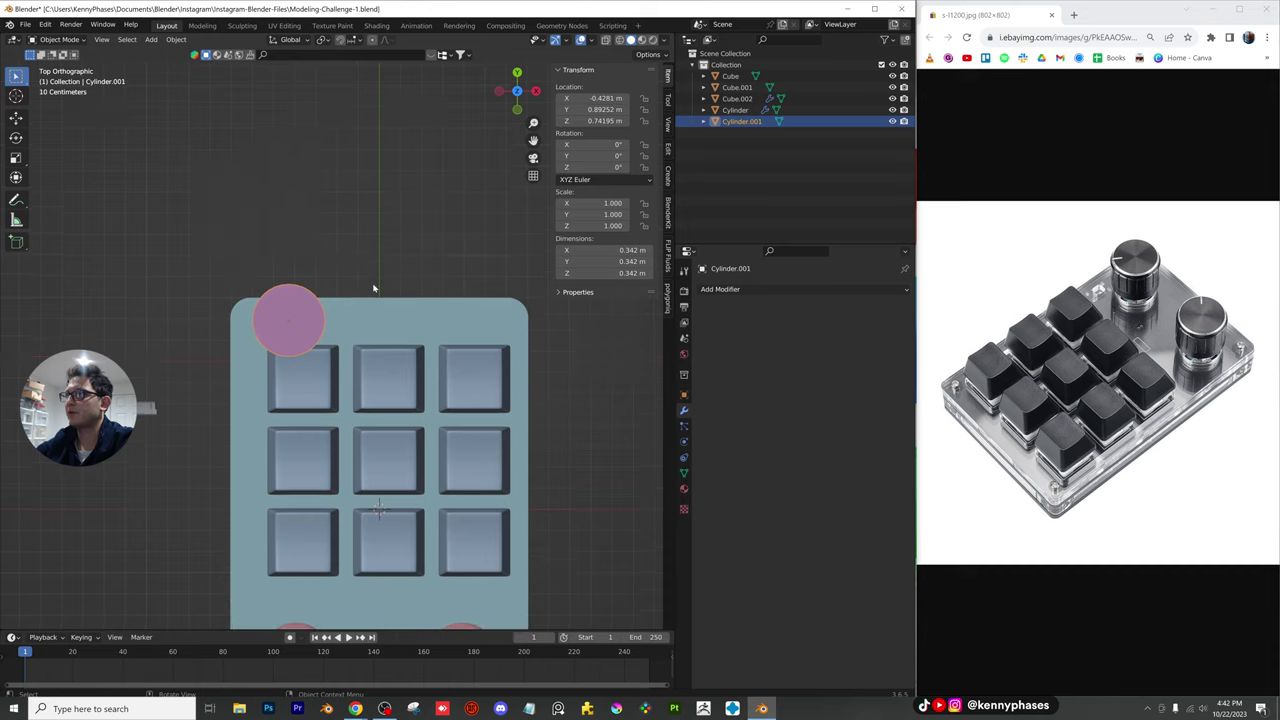
key("s")
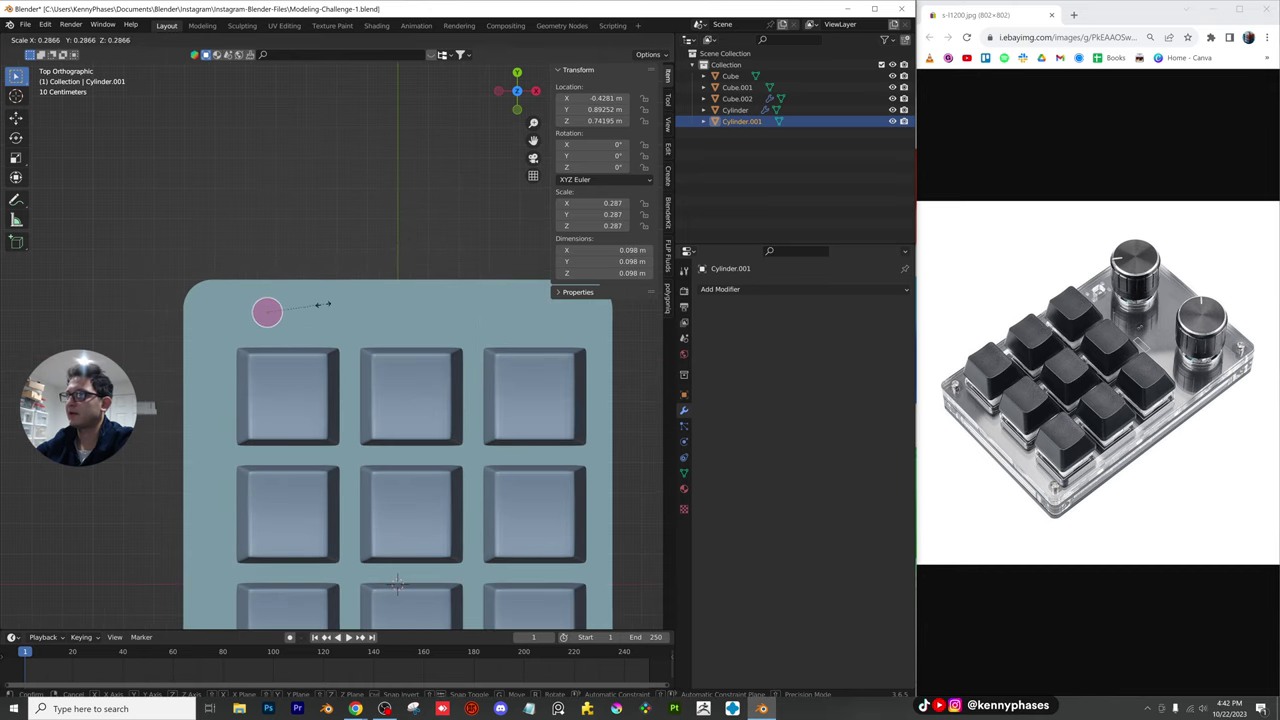
left_click(316, 300)
key("g")
left_click(269, 307)
Add a Mirror modifier to the small cylinder on the X and Y axes, with the base plate Cube.001 as mirror object
scroll(269, 307, "down", 3)
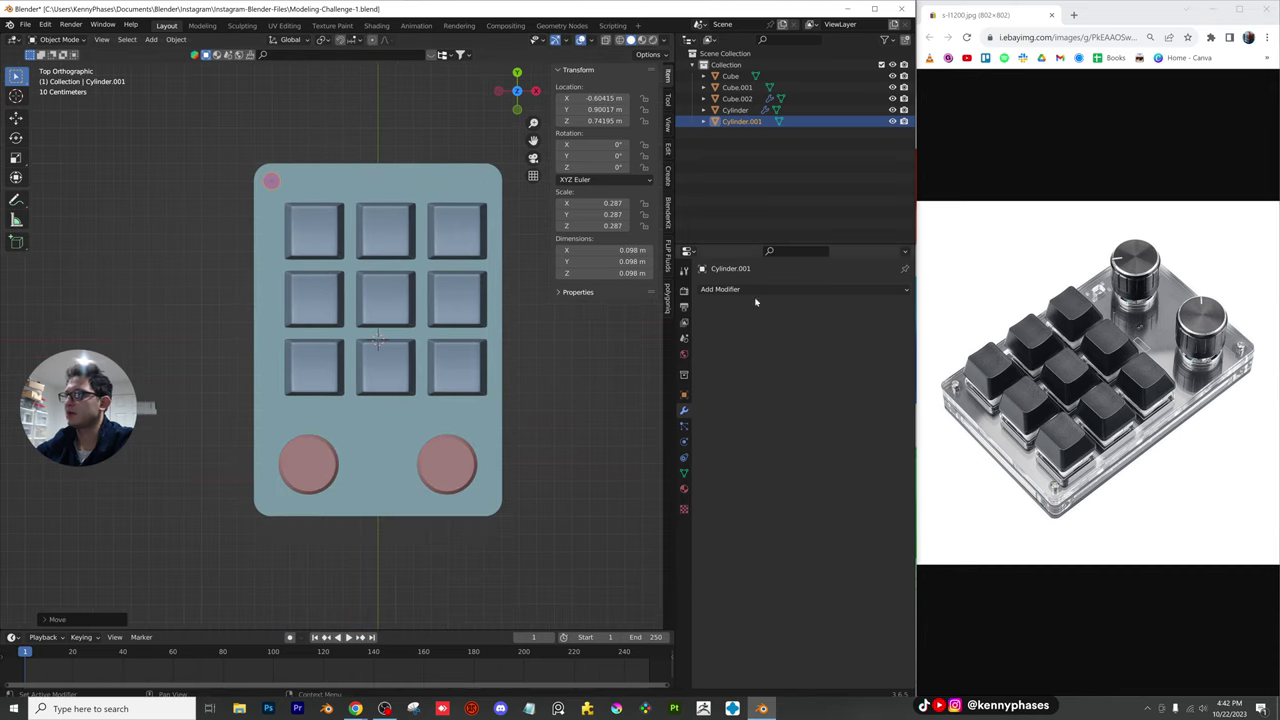
left_click(730, 289)
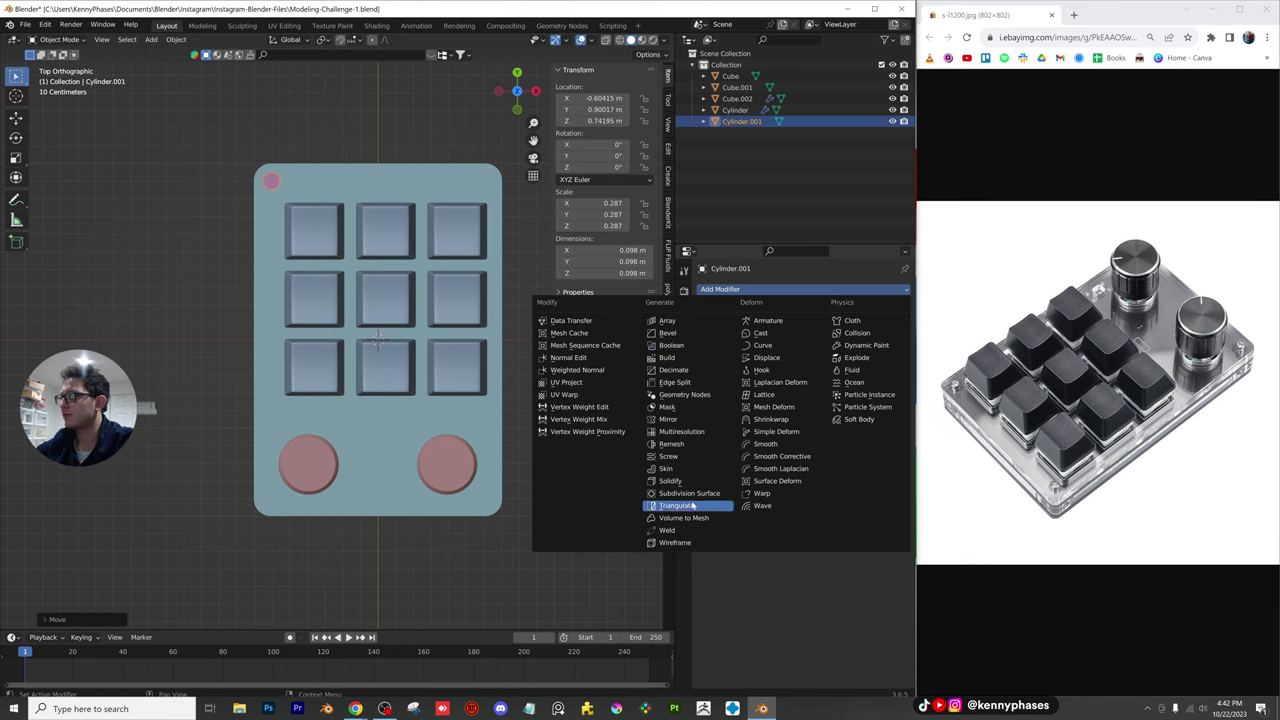
left_click(692, 420)
left_click(842, 326)
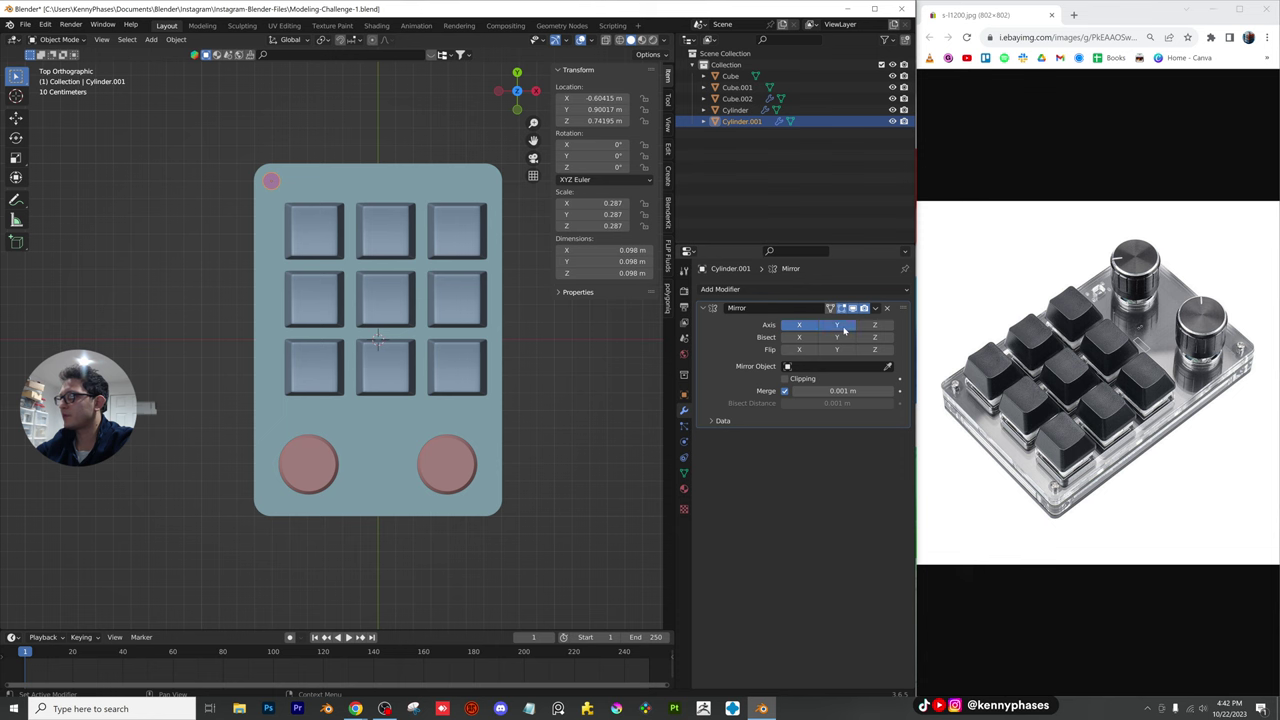
left_click(887, 367)
left_click(363, 421)
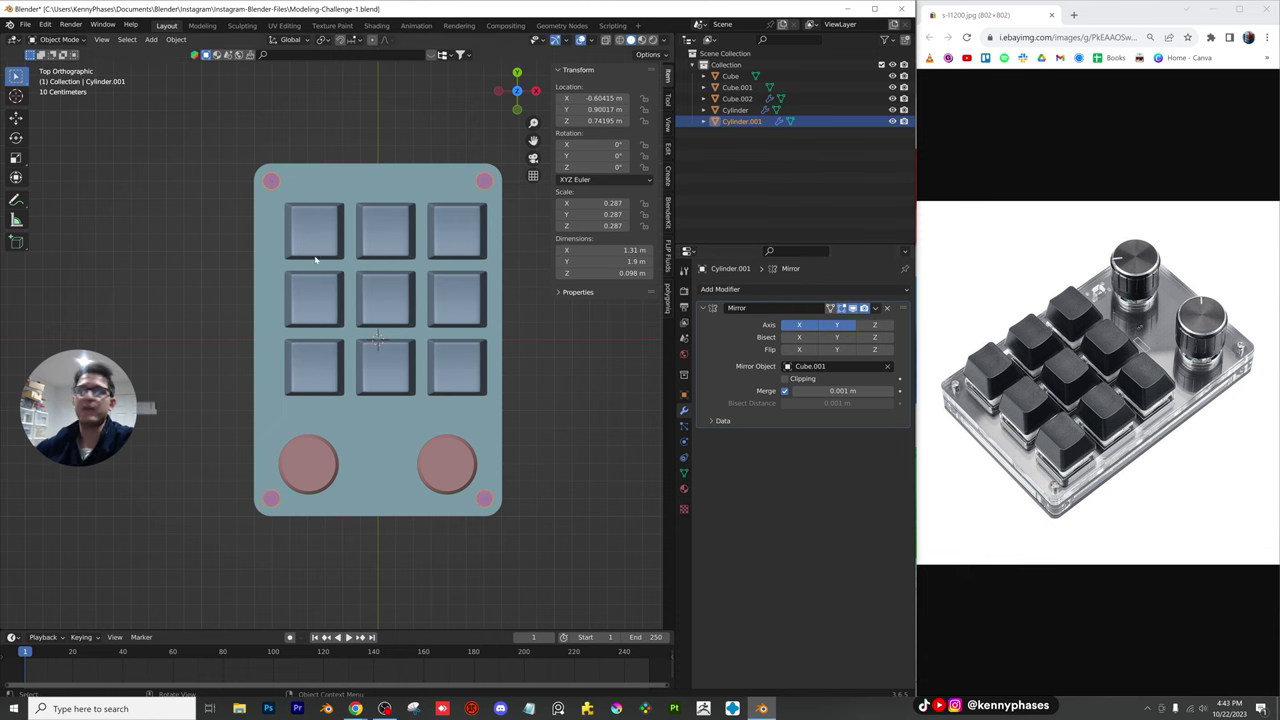
Nudge the mirrored corner cylinders outward to about X -0.612 m, Y 0.915 m
scroll(315, 260, "up", 2)
middle_click_drag(346, 223, 289, 194, "shift")
key("g")
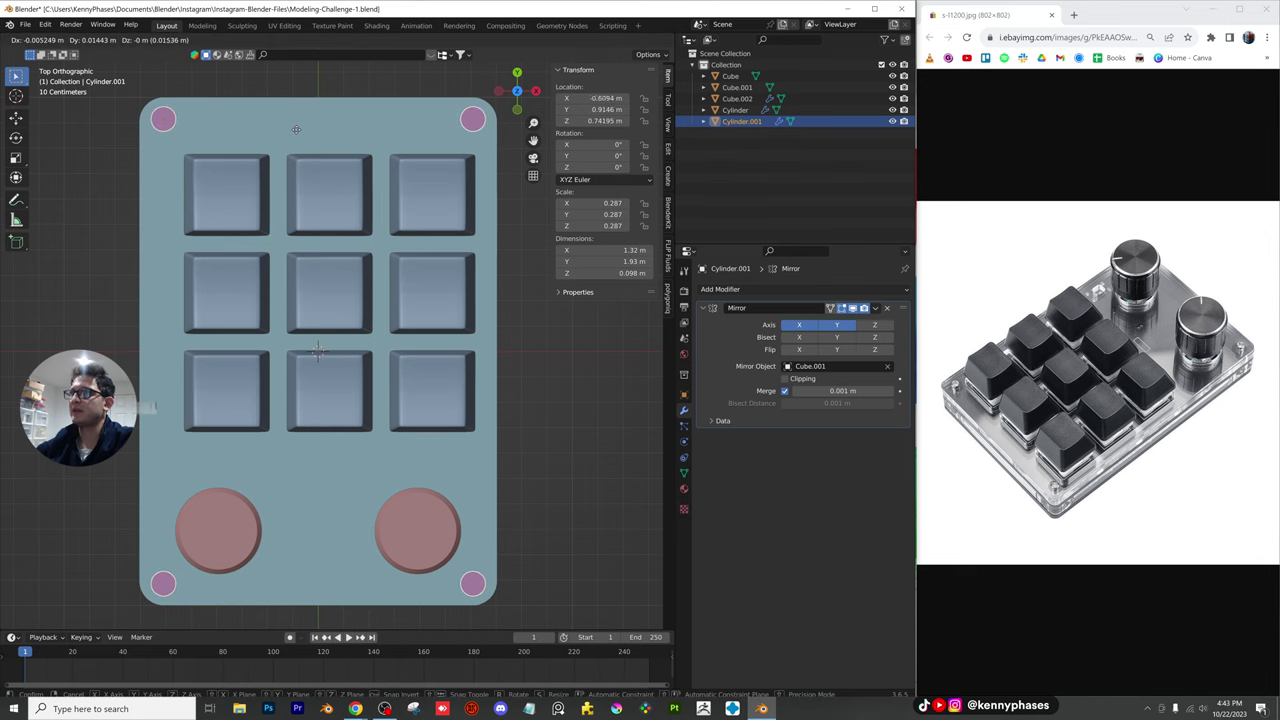
left_click(295, 130)
Stretch the corner cylinders along Z to a scale of about 0.790 and lower them into the base at about Z 0.194 m
middle_click_drag(277, 288, 412, 190)
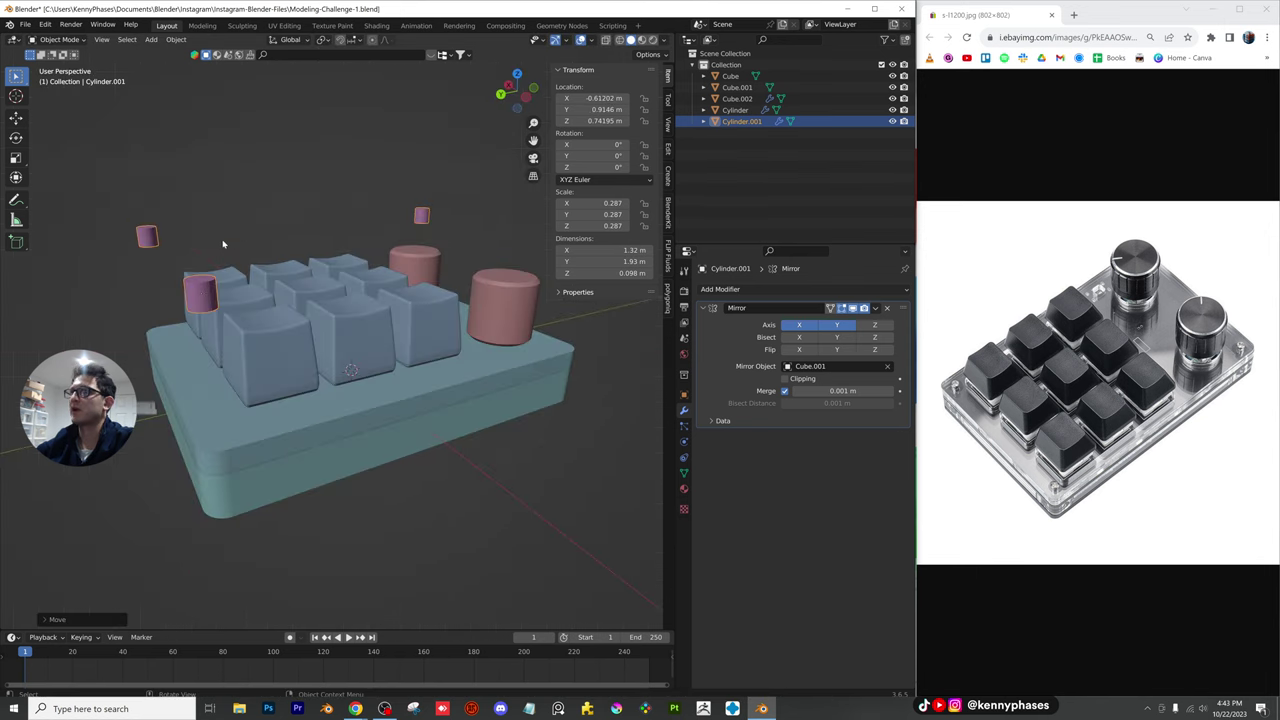
key("s")
key("z")
left_click(233, 172)
key("g")
key("z")
left_click(275, 342)
Duplicate the corner cylinders straight up along Z to about 0.618 m
middle_click_drag(275, 342, 329, 318)
left_click(261, 385)
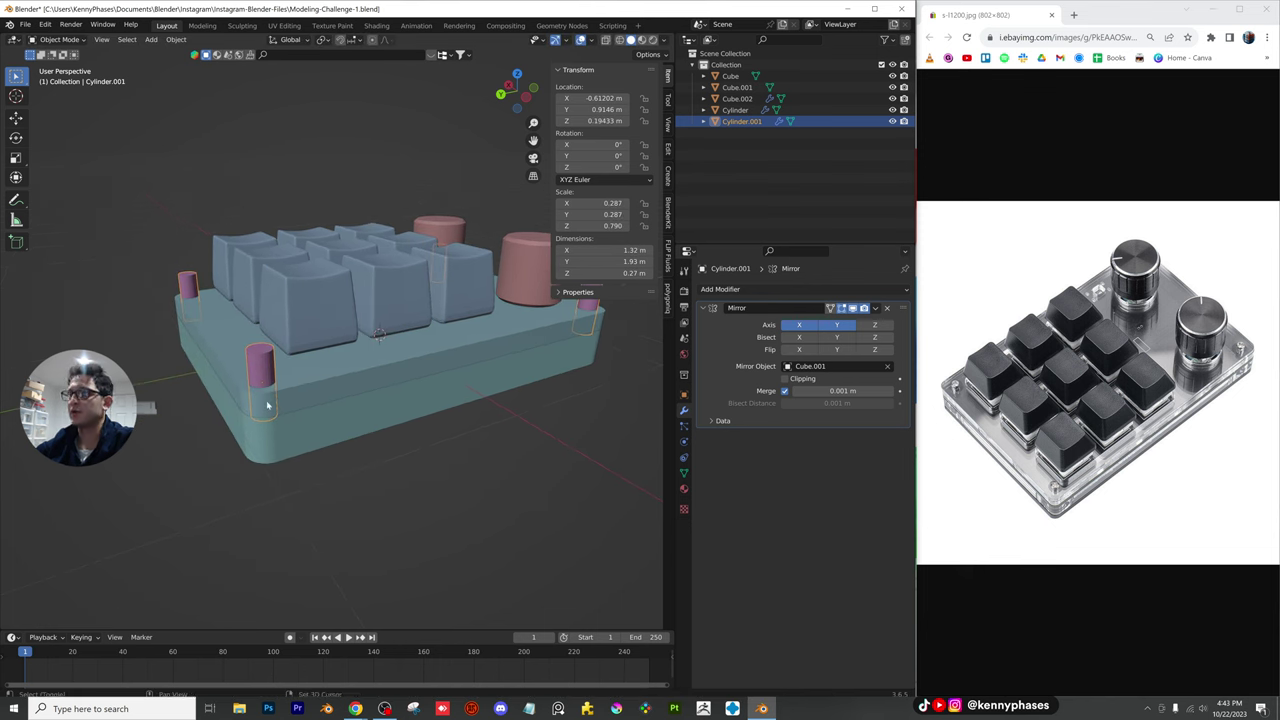
key("shift+d")
key("z")
left_click(271, 287)
middle_click_drag(278, 314, 366, 352)
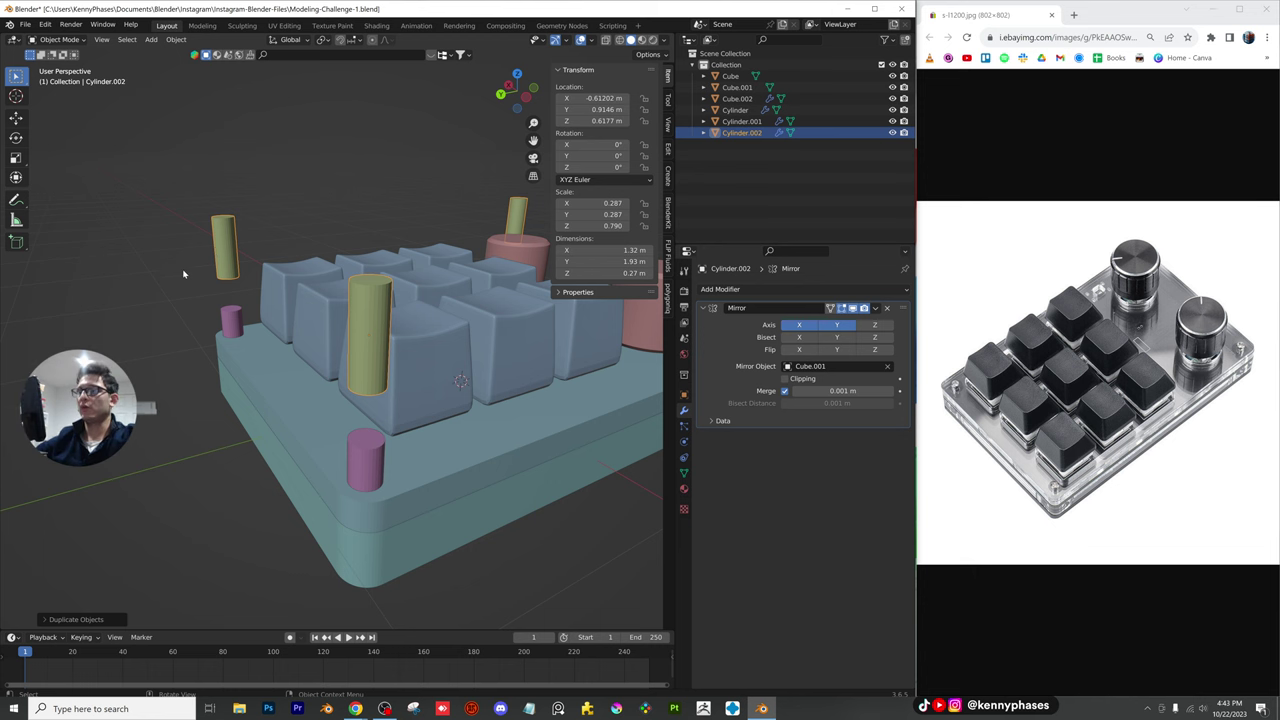
Scale the lower corner cylinders to about 0.346 in X and Y and 0.955 in Z, and sink them to about Z 0.072 m
left_click(372, 462)
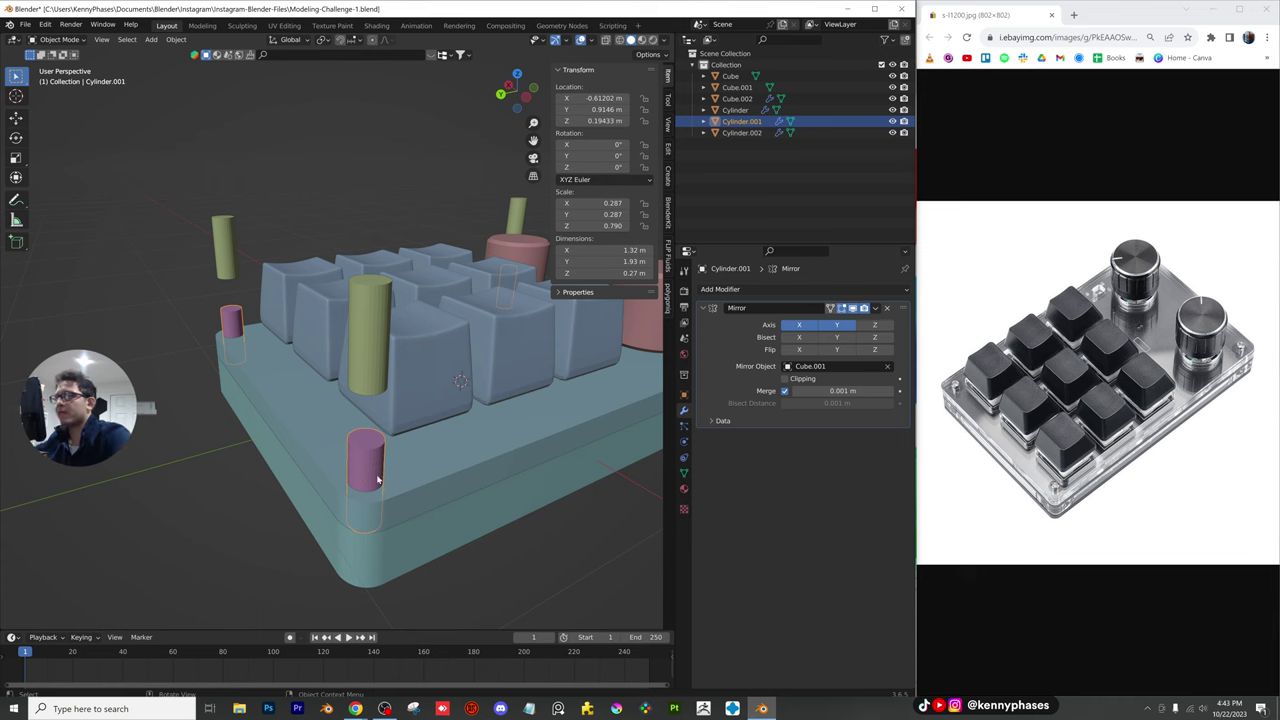
middle_click_drag(388, 384, 343, 399, "shift")
left_click(125, 451)
left_click(227, 467)
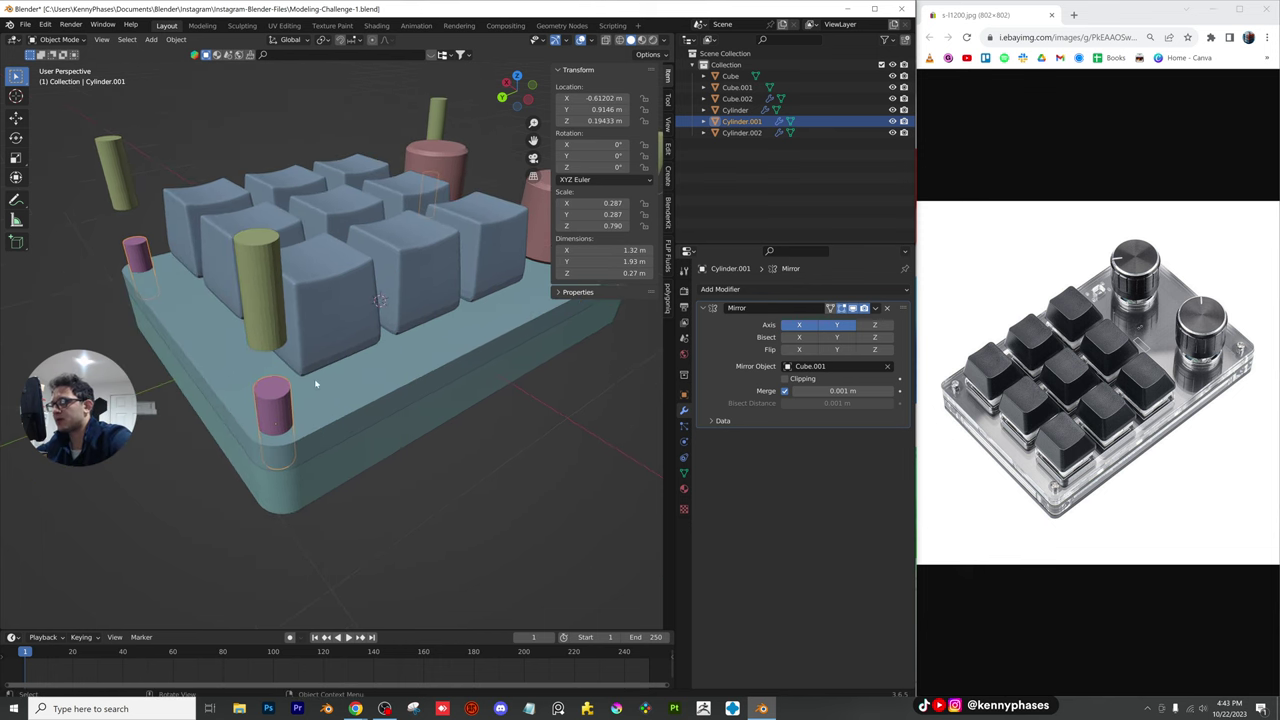
key("s")
left_click(326, 368)
key("g")
key("z")
left_click(327, 372)
Save the file and add a Boolean modifier to the upper base plate, using the lower corner cylinders as the cutter
middle_click_drag(349, 429, 343, 418, "shift")
key("ctrl+s")
left_click(341, 404)
left_click(769, 289)
left_click(688, 346)
left_click(890, 355)
left_click(275, 403)
Add a Boolean modifier to the lower base block, using the same corner cylinders as the cutter
left_click(329, 457)
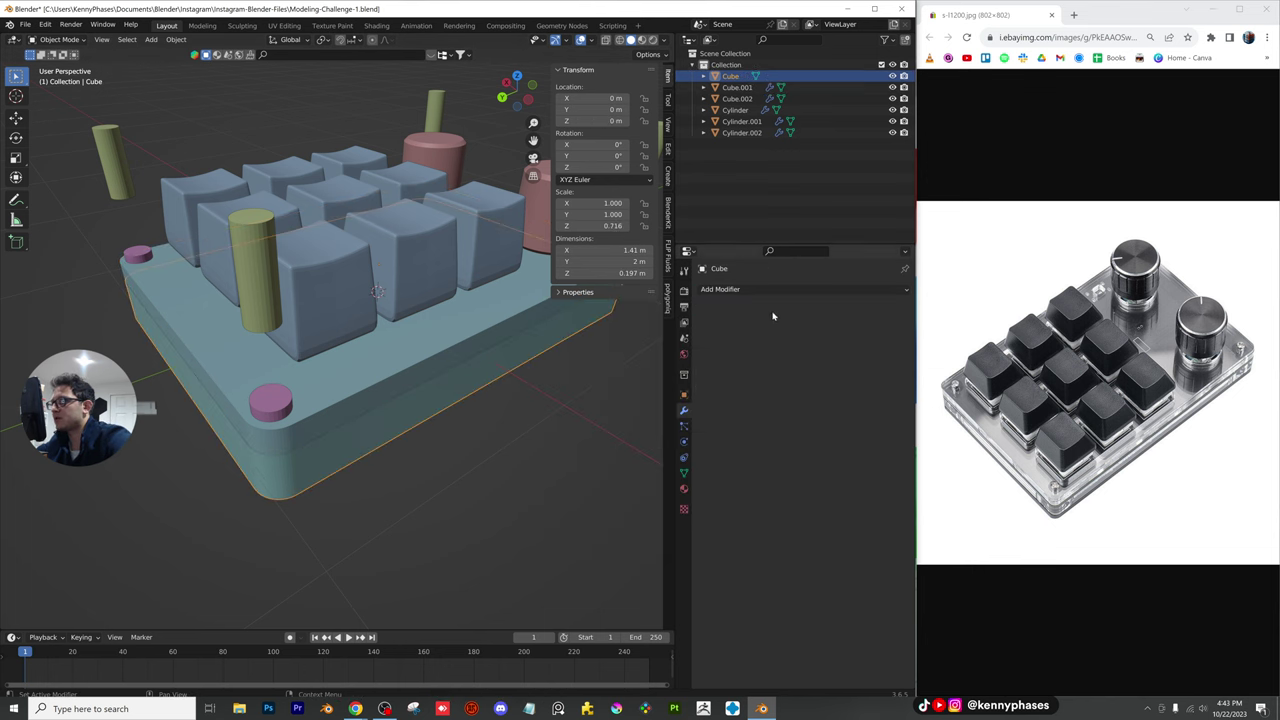
left_click(769, 289)
left_click(688, 346)
left_click(891, 356)
left_click(268, 400)
Hide the cutter cylinders in the viewport and rename the object Screw-Holes
left_click(272, 404)
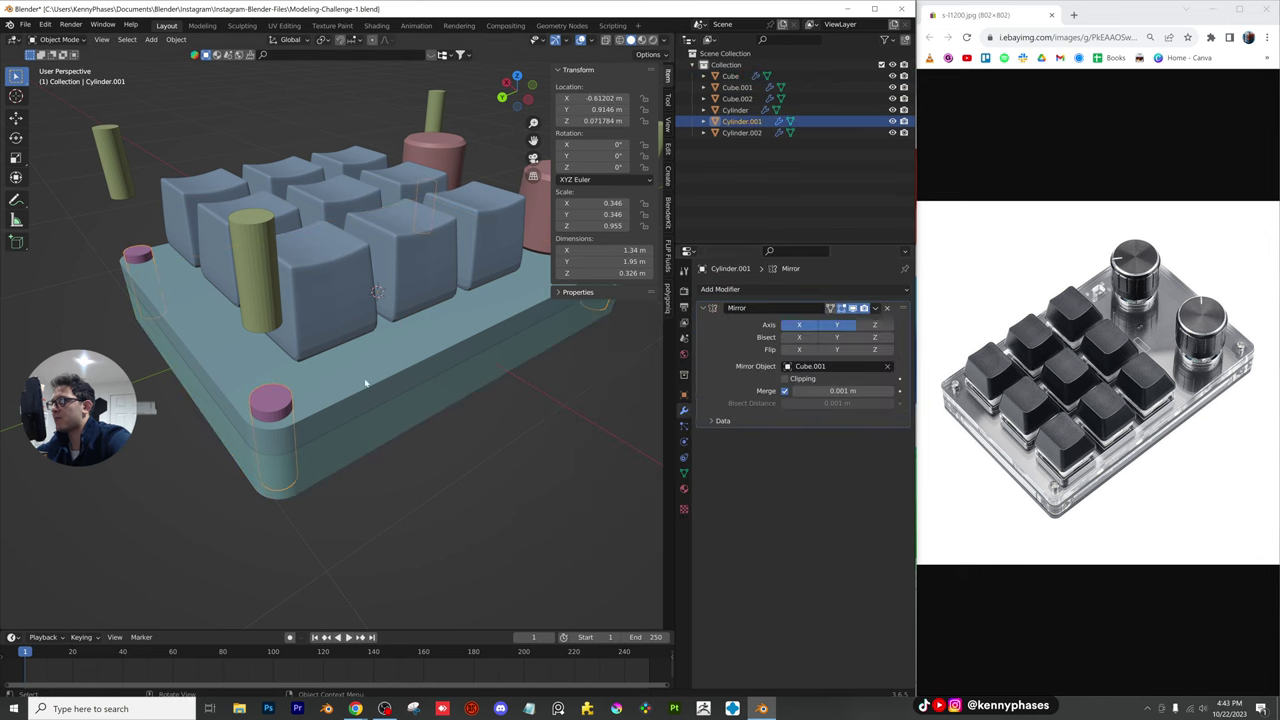
left_click(892, 121)
double_click(742, 121)
type("Screw-Holes")
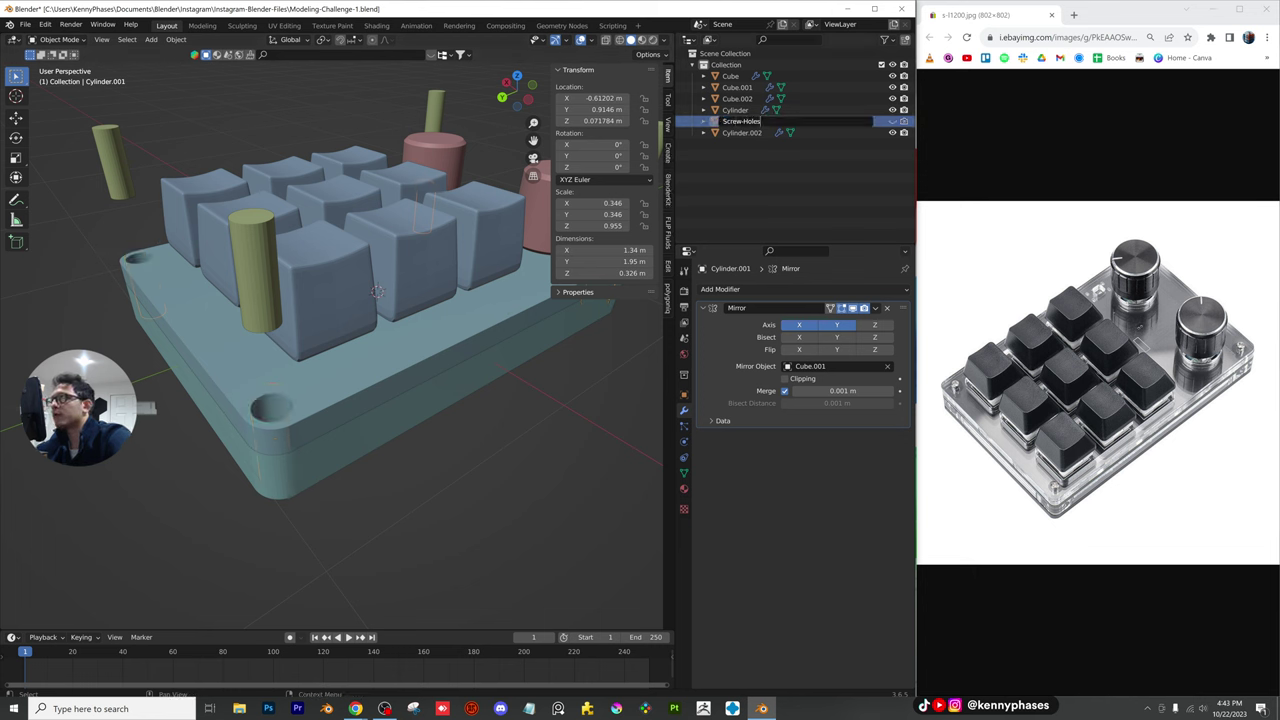
key("Return")
Lower the upper corner cylinders along Z to about 0.125 m so they sit partly inside the screw holes
left_click(265, 242)
key("g")
key("z")
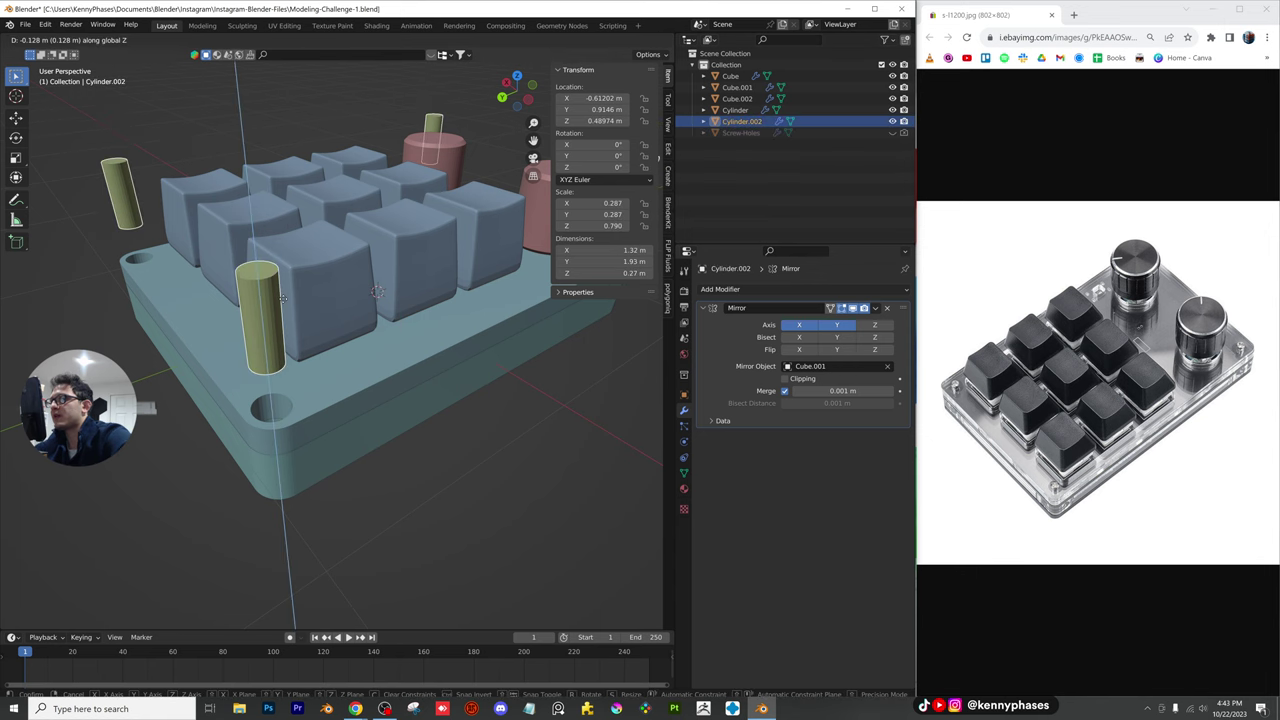
left_click(395, 373)
middle_click_drag(395, 373, 434, 331)
scroll(372, 391, "up", 3)
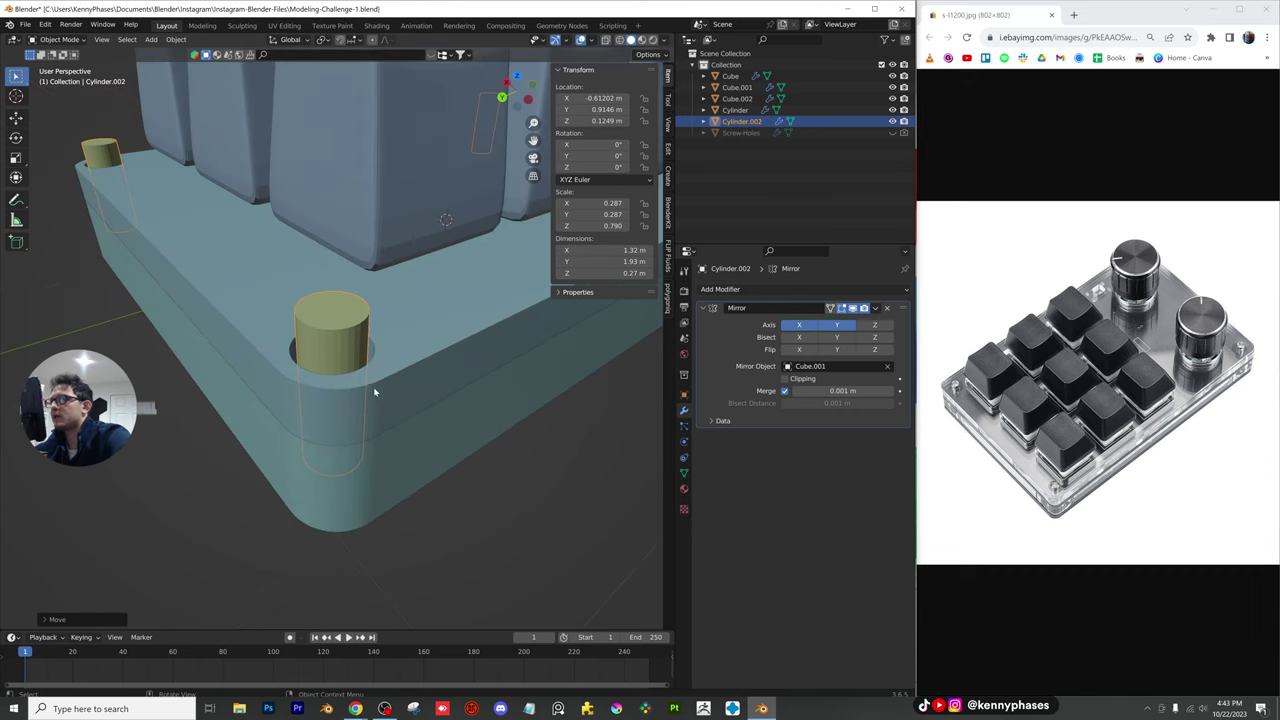
scroll(371, 371, "up", 3)
Add two closely spaced loop cuts around the corner cylinder below its top, at local Z about 0.132 m and 0.142 m
key("Tab")
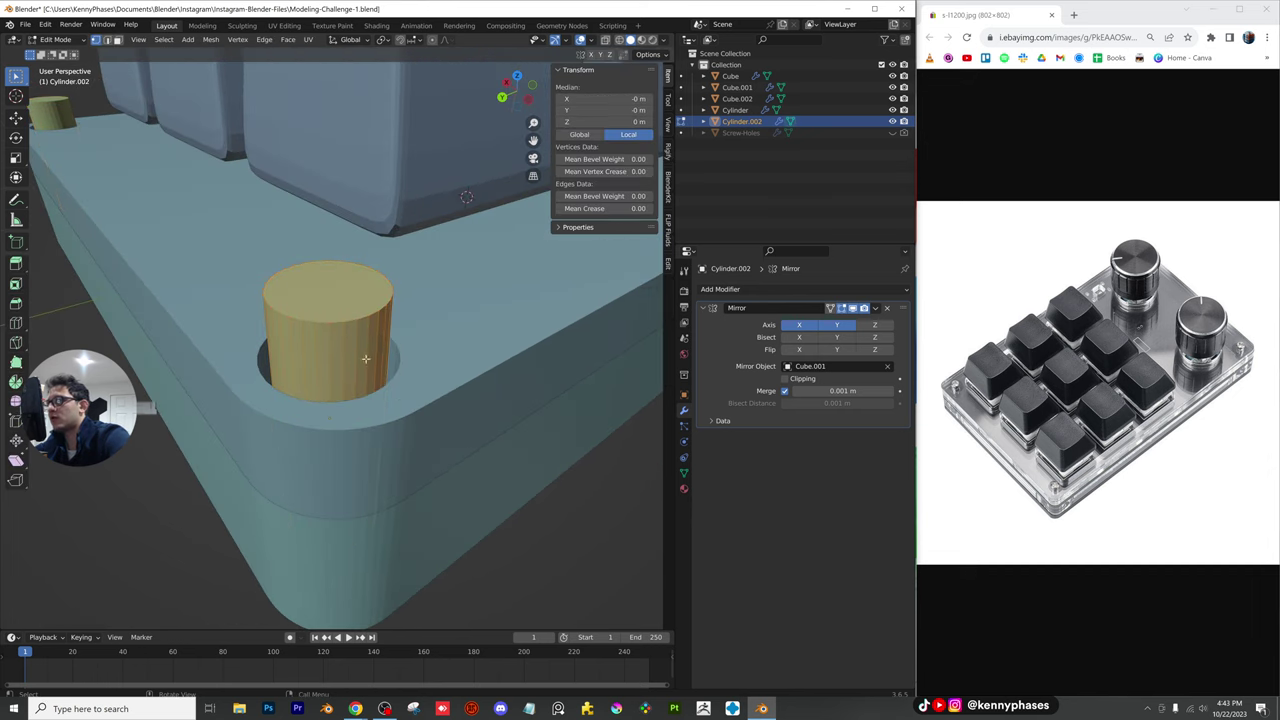
key("ctrl+r")
left_click(355, 354)
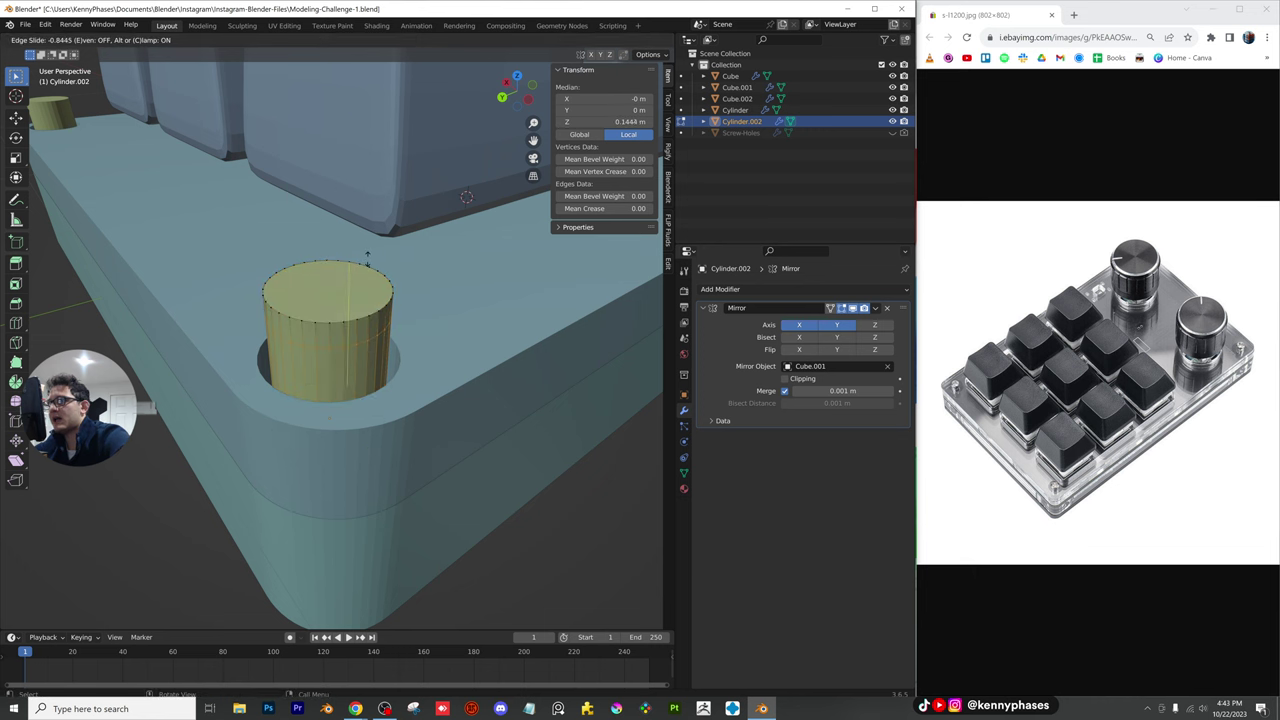
left_click(367, 269)
key("ctrl+r")
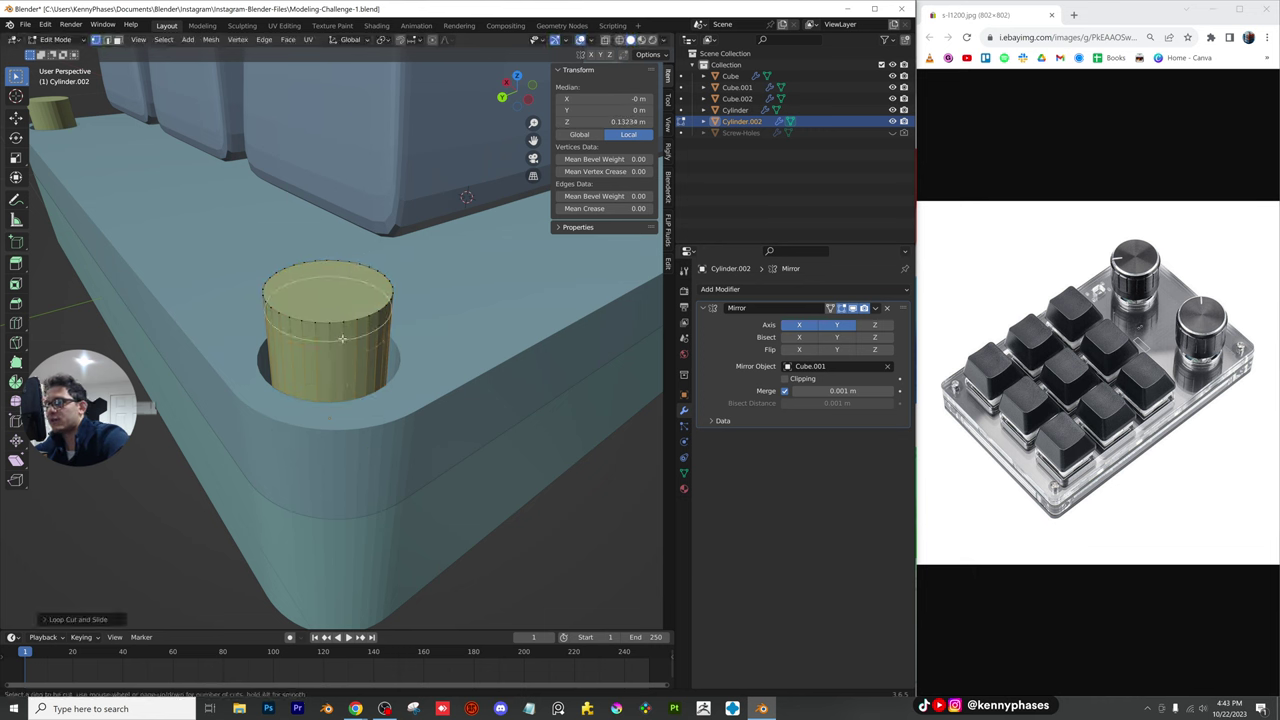
left_click(342, 341)
left_click(342, 345)
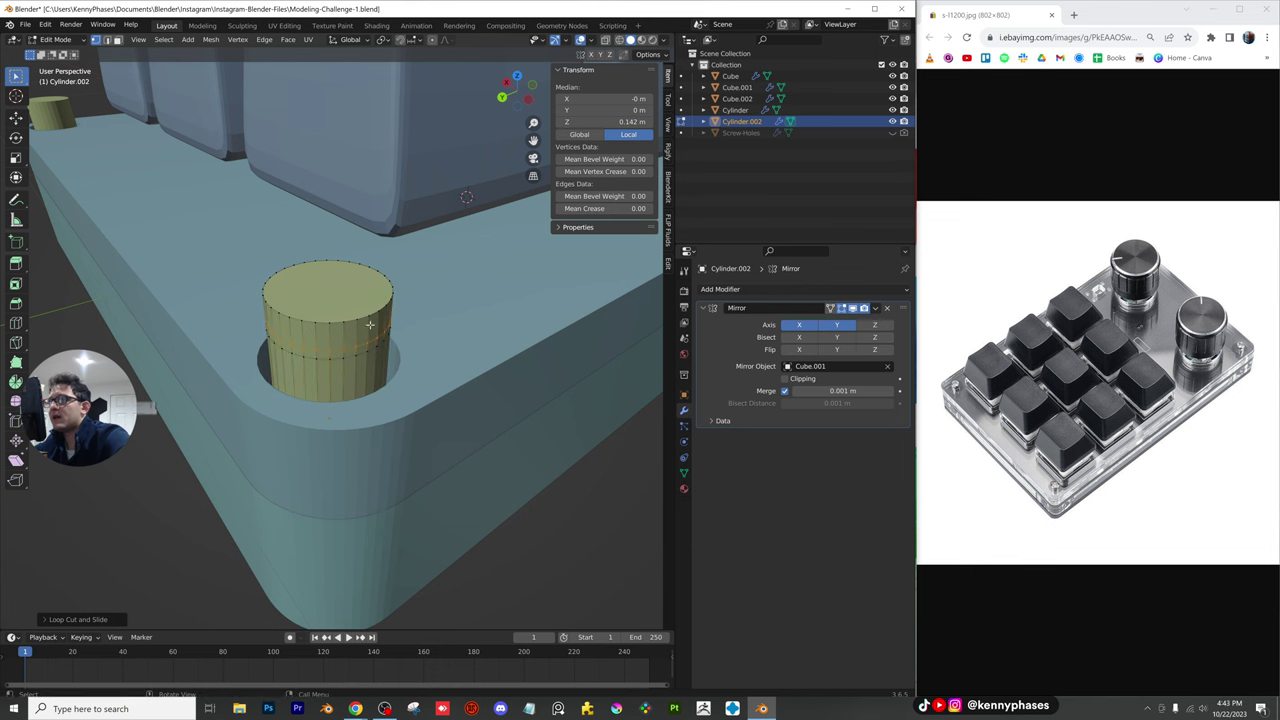
Select the cylinder's top section down to the upper loop cut and scale it outward to form a wider screw head
left_click(528, 101)
middle_click_drag(289, 194, 440, 314, "shift")
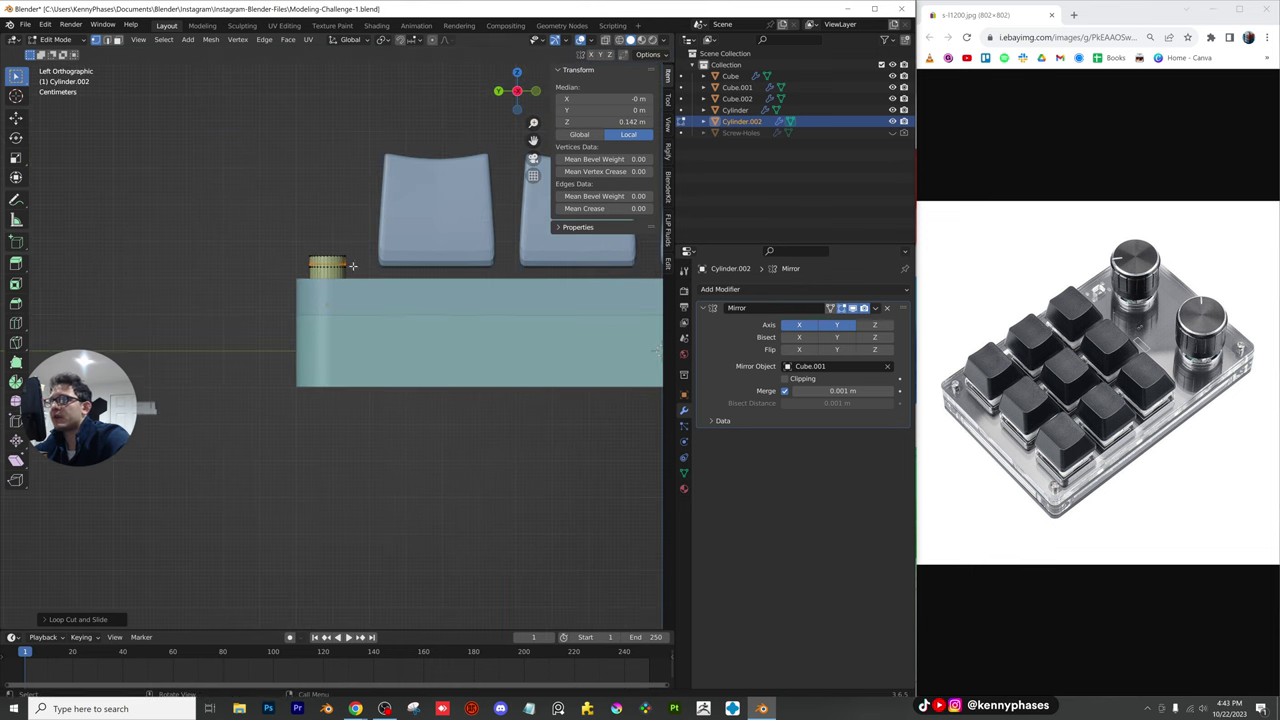
scroll(349, 192, "up", 7)
middle_click_drag(349, 192, 359, 422, "shift")
scroll(373, 380, "up", 1)
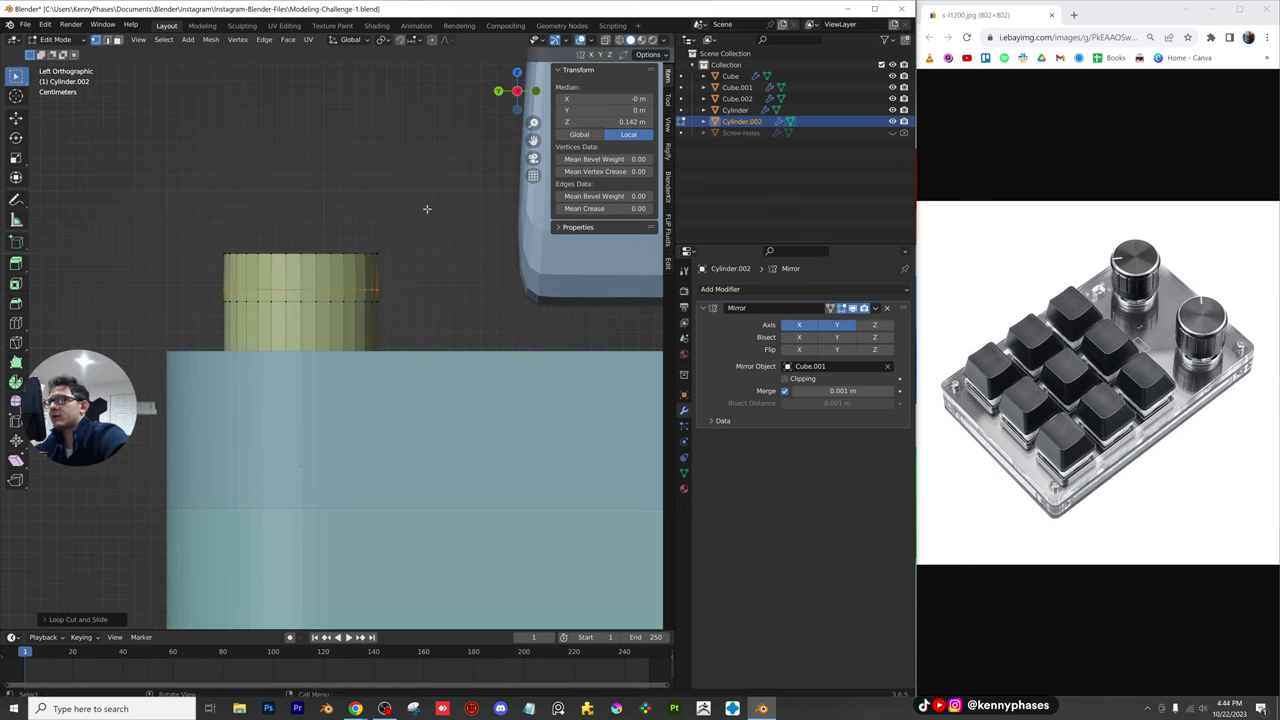
left_click(605, 39)
left_click_drag(440, 202, 186, 296)
middle_click_drag(416, 280, 384, 267)
key("s")
left_click(552, 368)
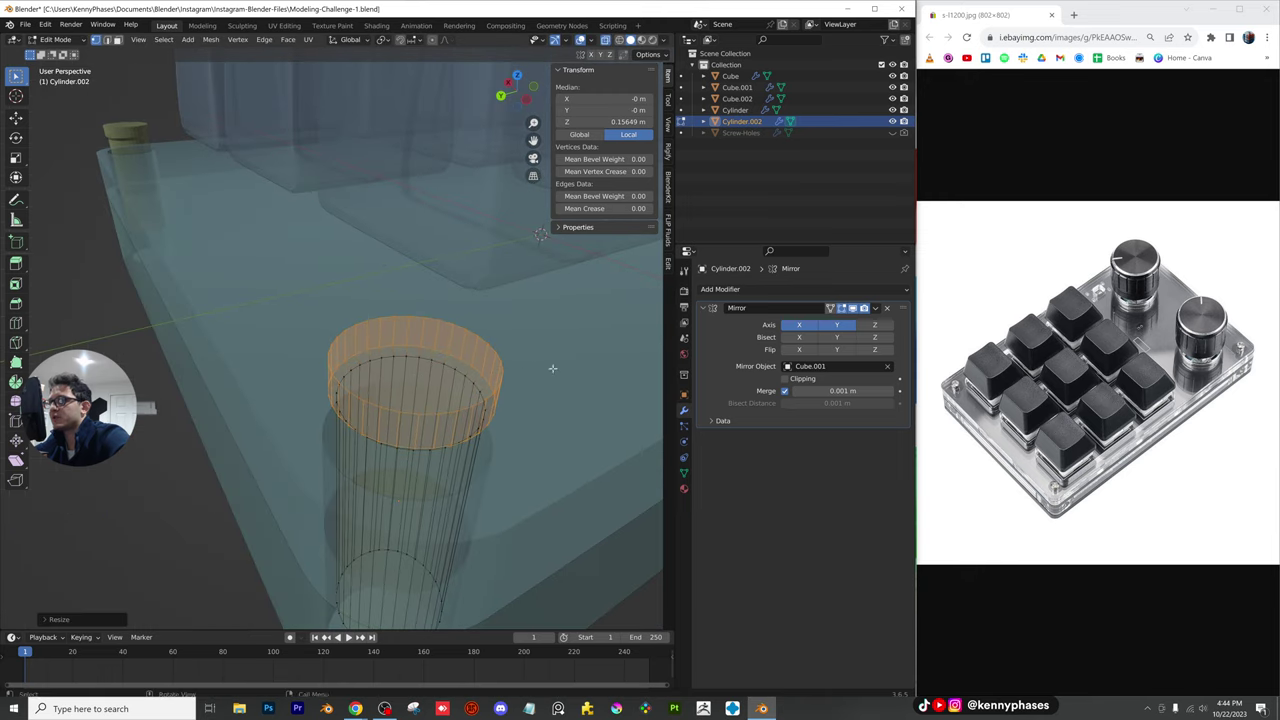
Add a loop cut around the screw head just below its upper rim, at local Z about 0.168 m
left_click(605, 40)
mouse_move(442, 340)
middle_mouse_down()
mouse_move(443, 291)
mouse_move(443, 337)
middle_mouse_up()
scroll(424, 385, "up", 3)
key("ctrl+r")
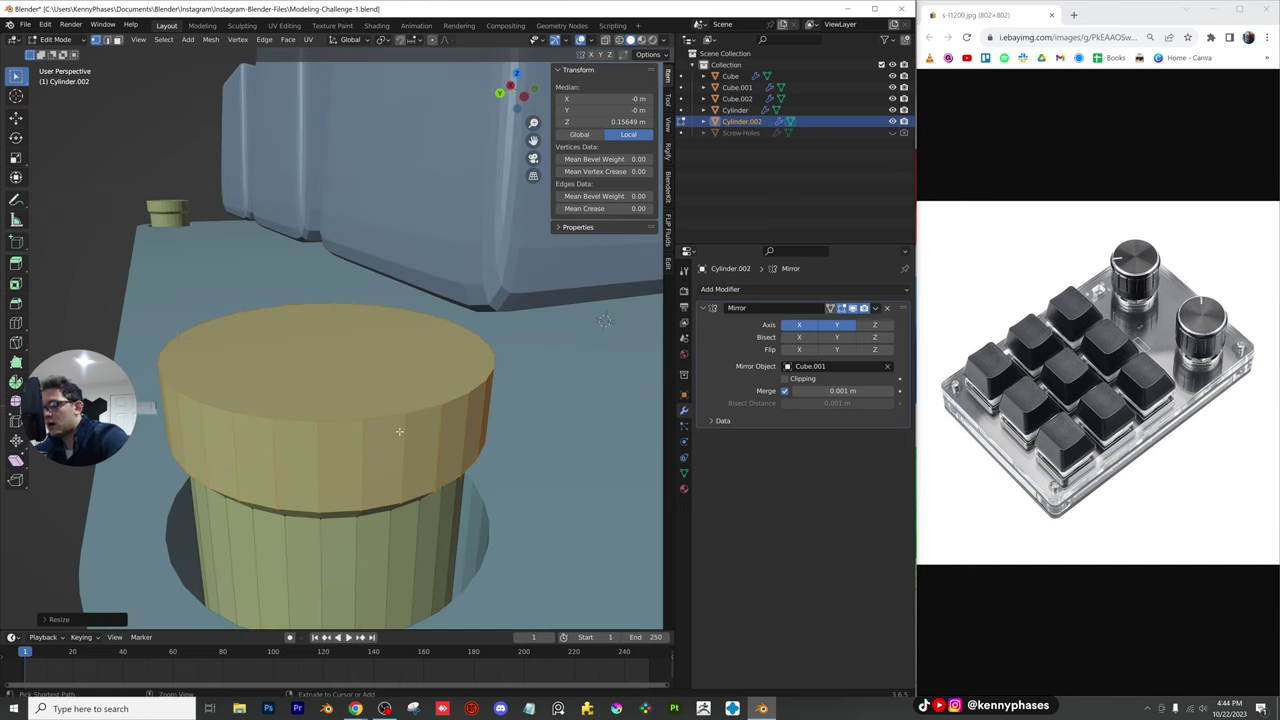
left_click(379, 429)
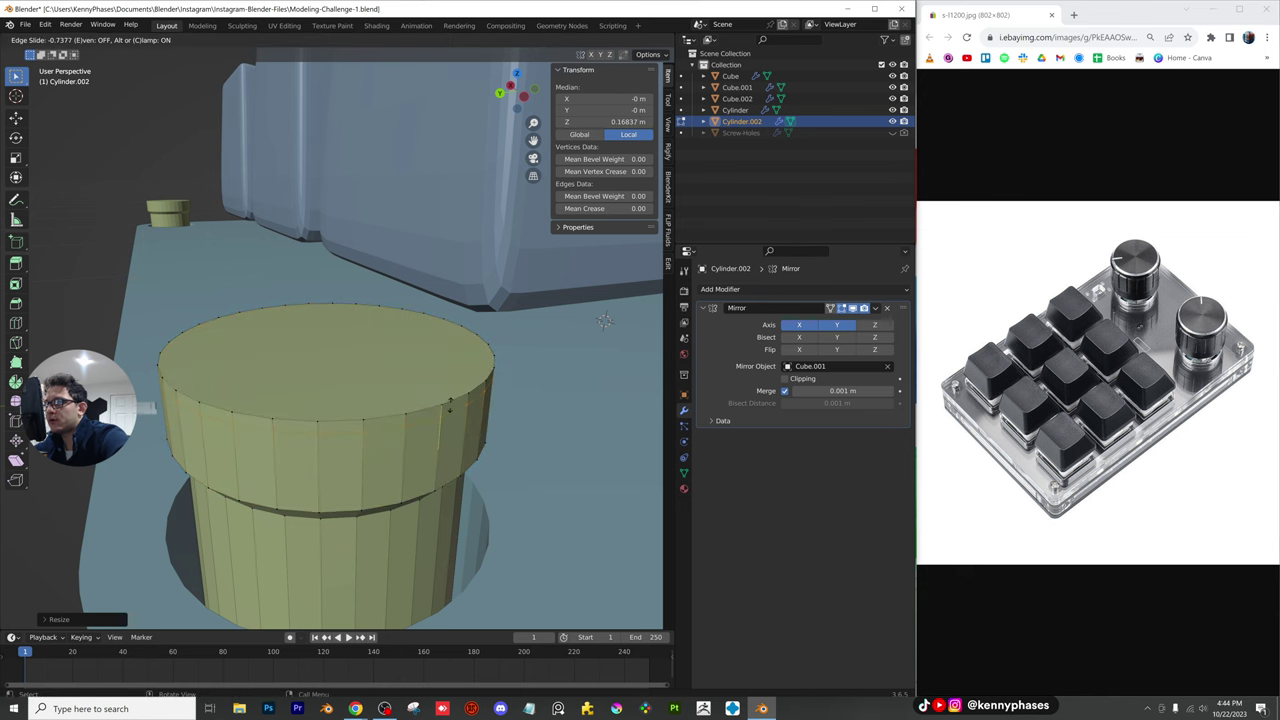
left_click(450, 404)
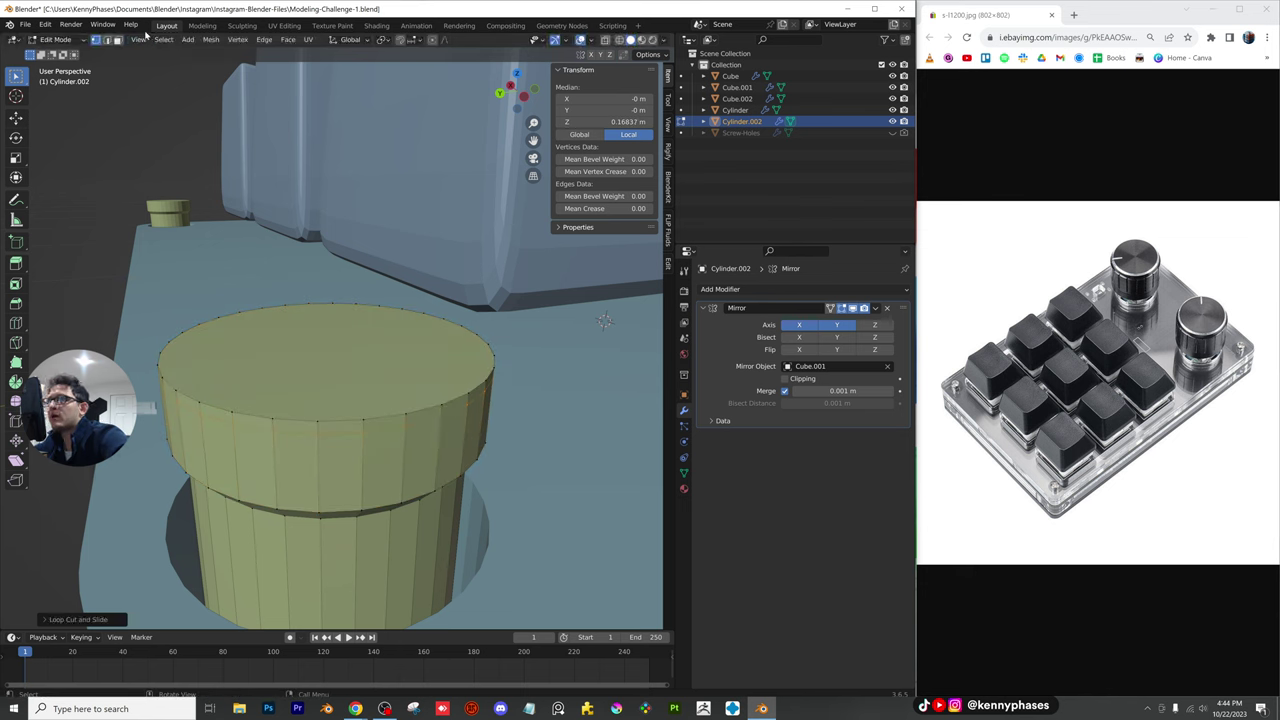
Select the edge loop around the top of the screw head and scale it inward to about 0.965 to chamfer the rim
left_click(108, 40)
left_click(353, 424)
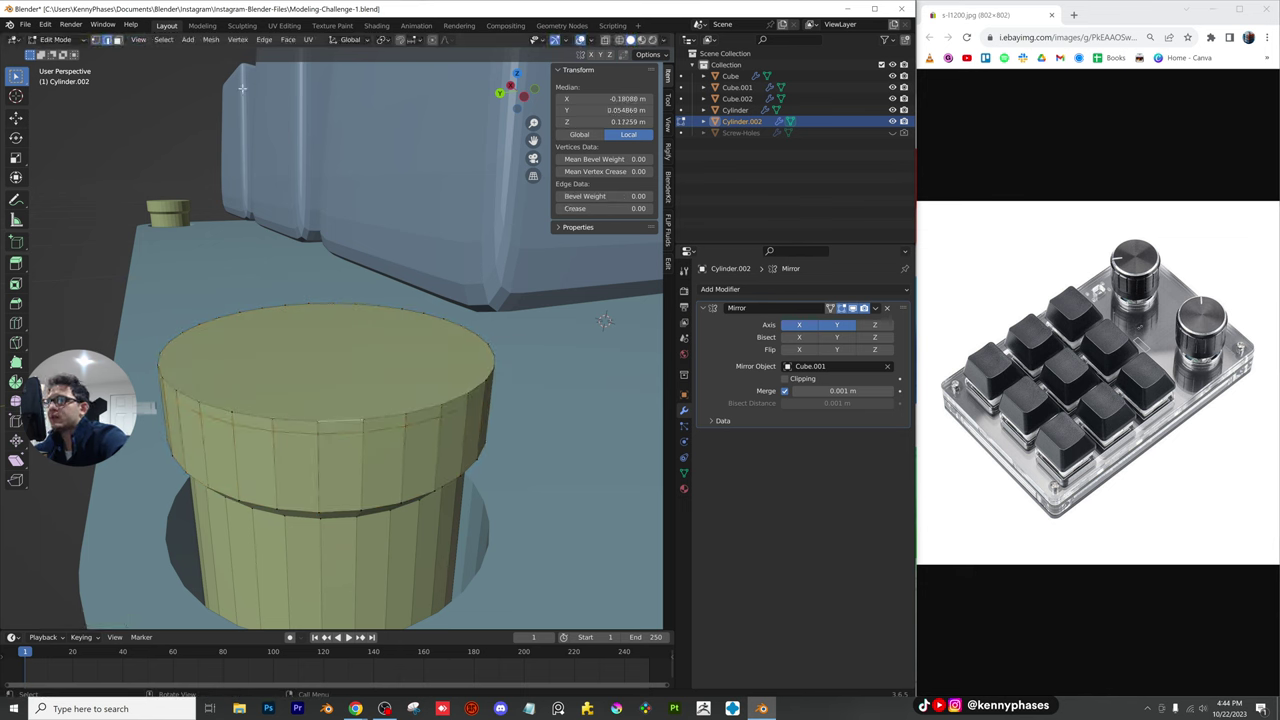
left_click(163, 40)
mouse_move(230, 223)
left_click(290, 221)
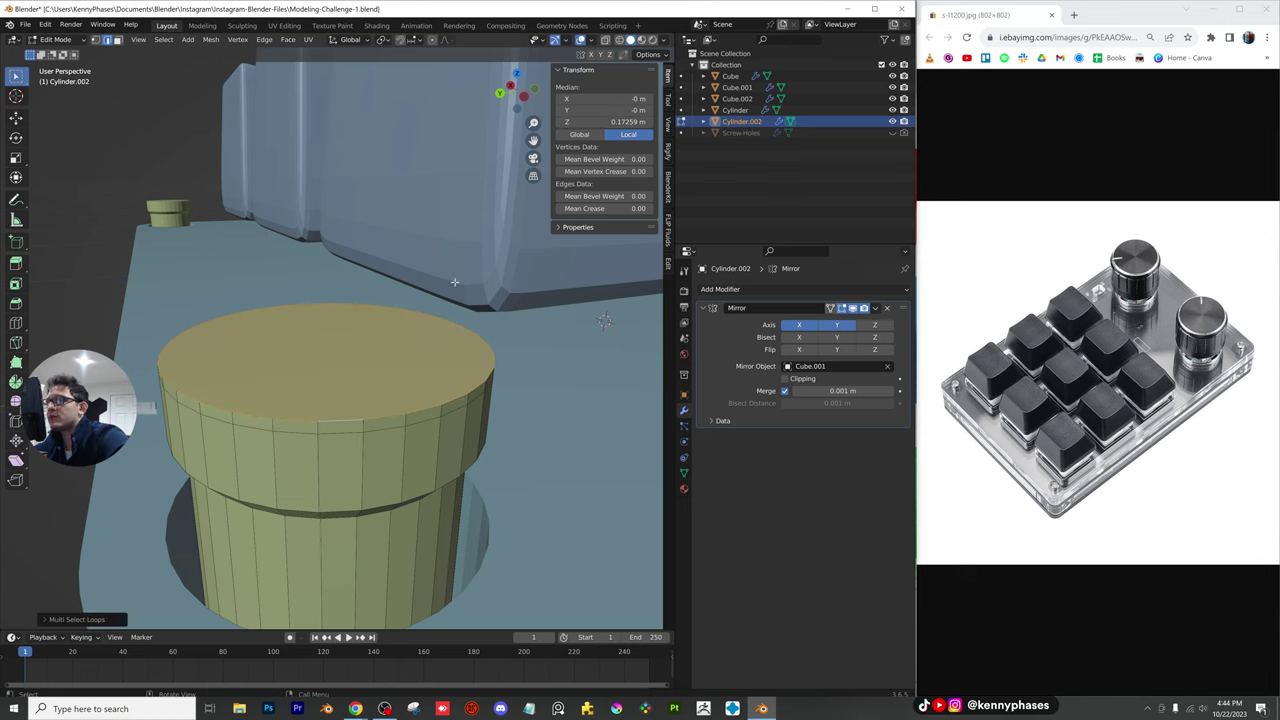
key("s")
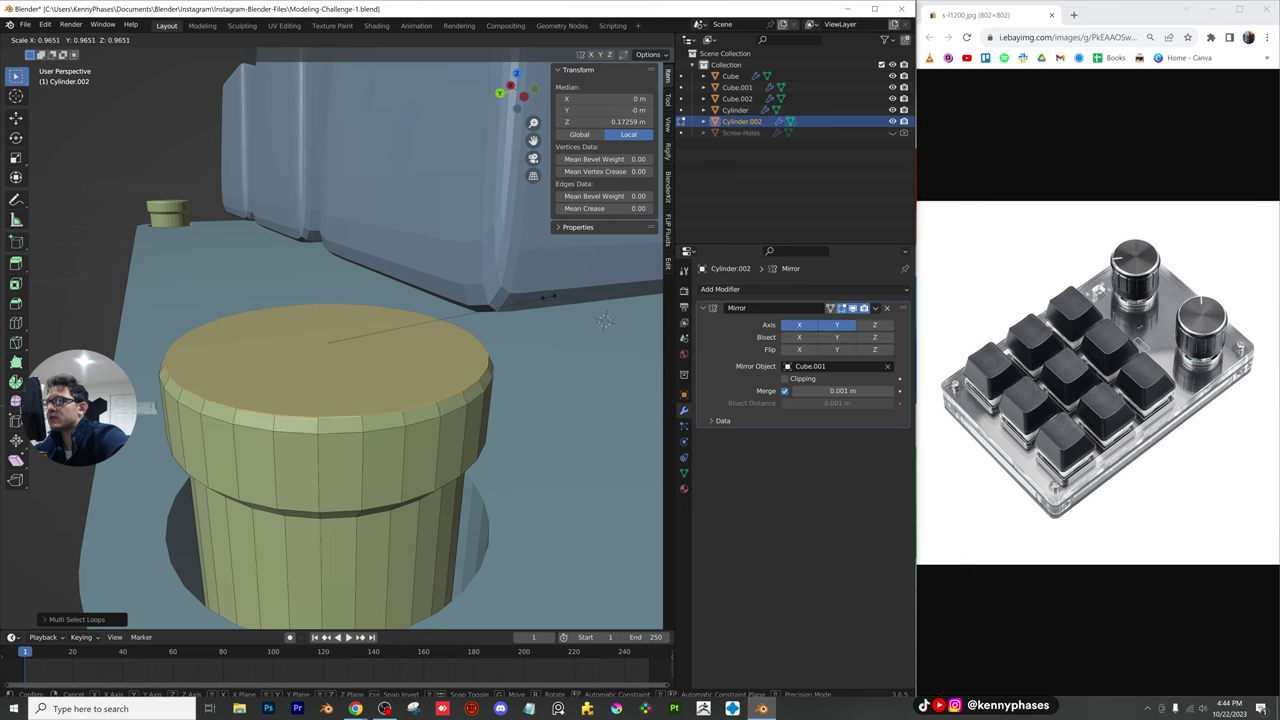
key("Return")
key("ctrl+r")
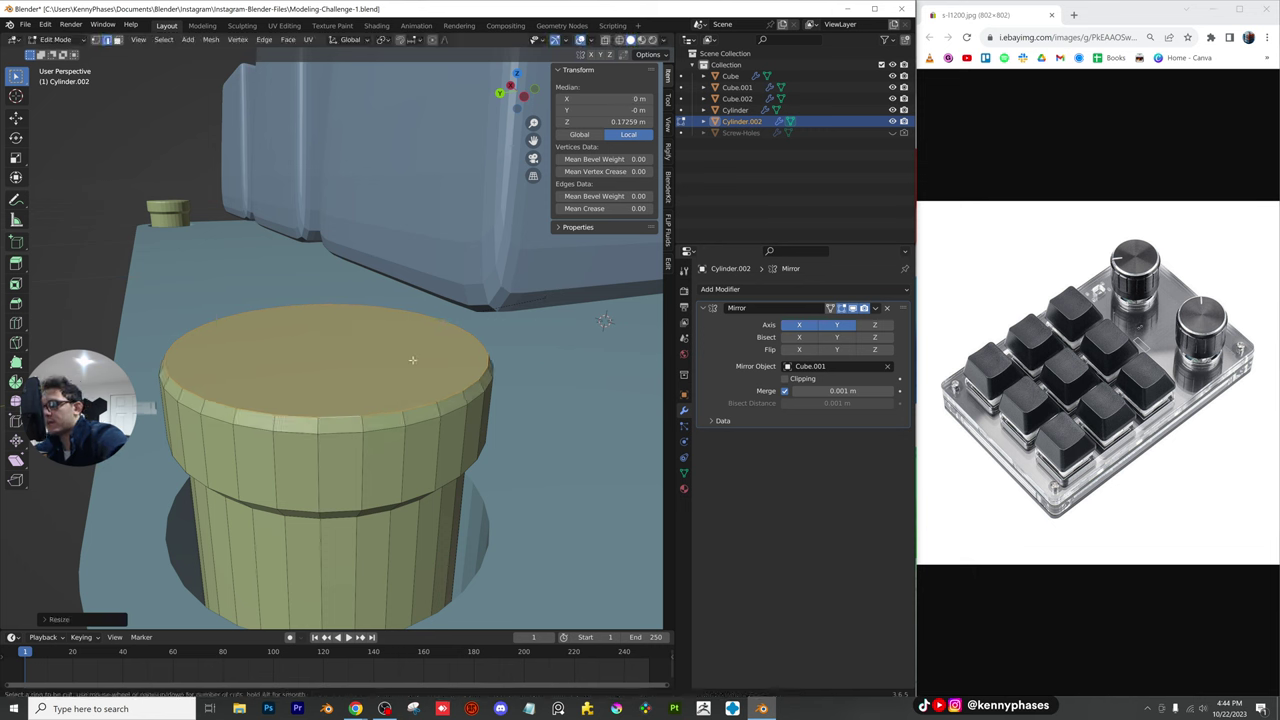
key("Escape")
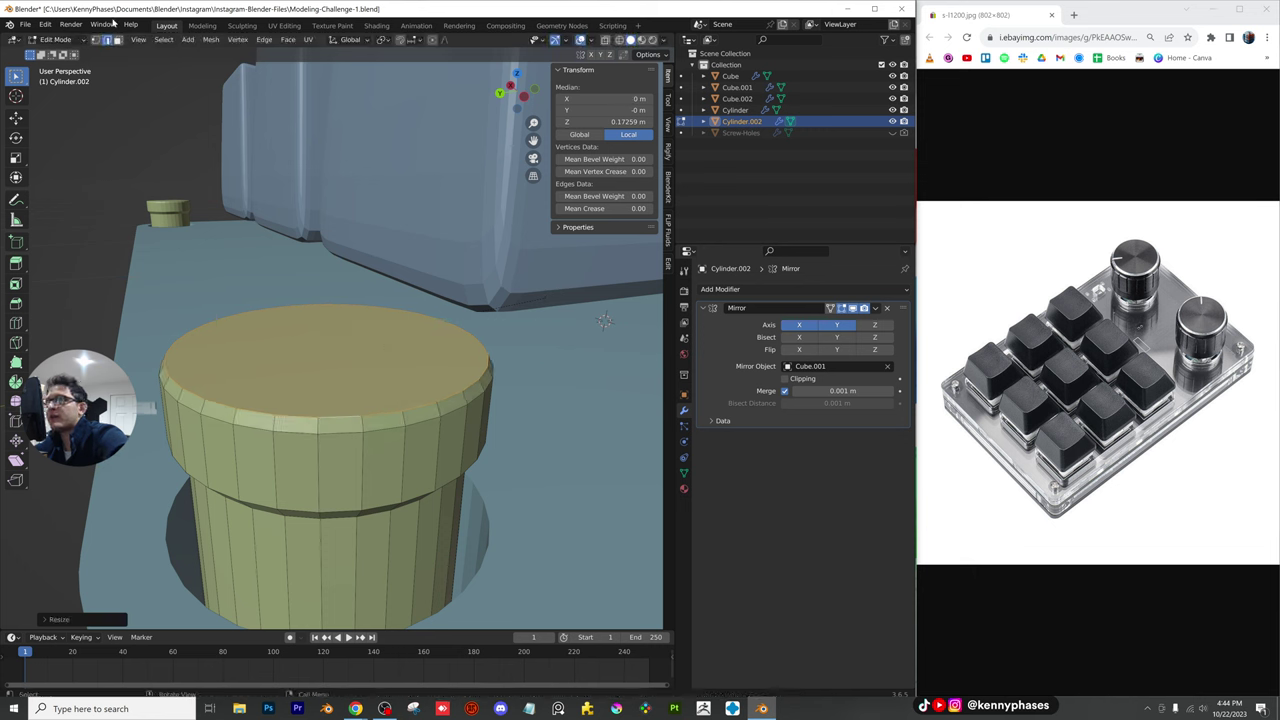
Inset the screw head's top face, raise it about 0.002 m along Z, and save the file
left_click(118, 39)
left_click(394, 361)
key("i")
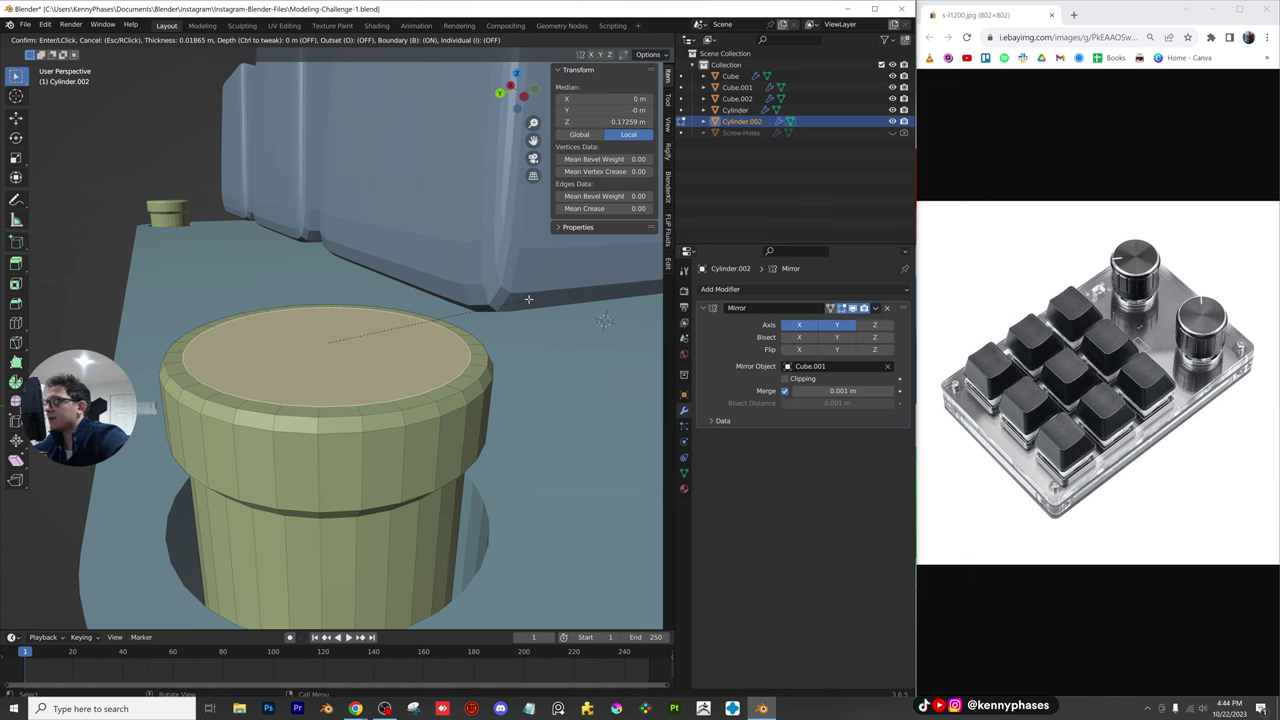
left_click(481, 297)
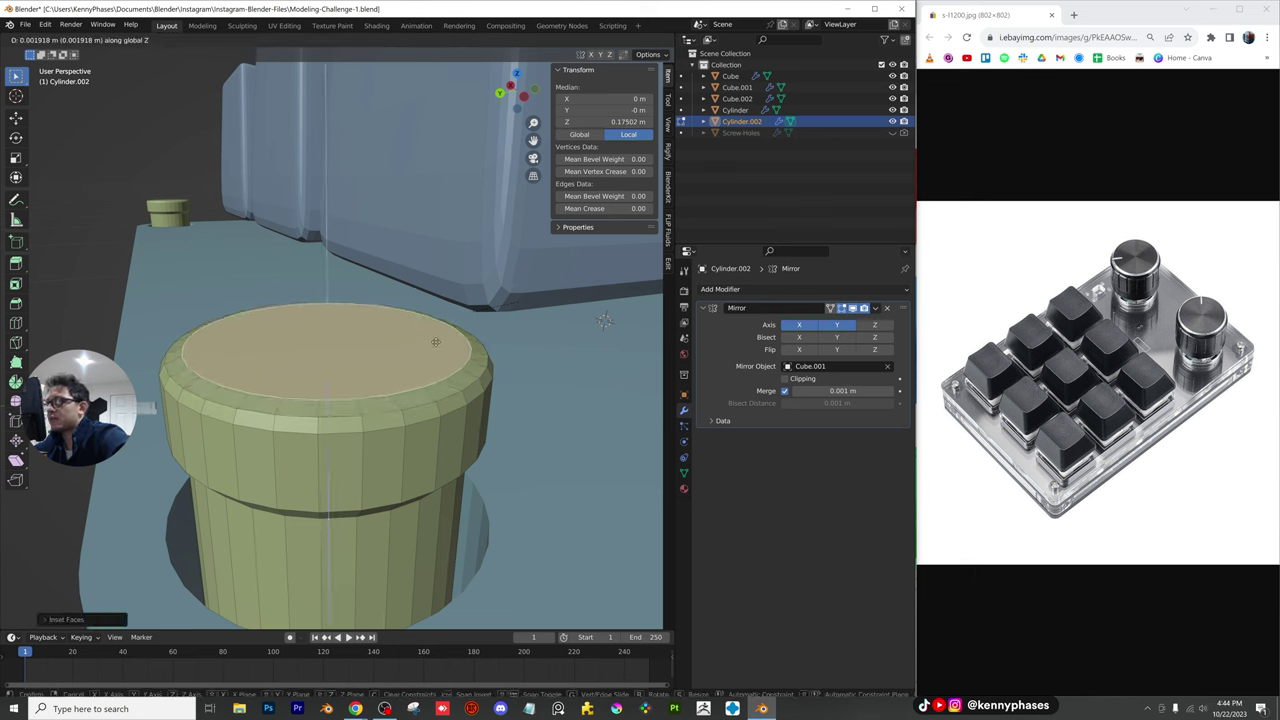
key("Tab")
scroll(475, 395, "down", 3)
scroll(371, 407, "up", 3)
key("ctrl+s")
Add a loop cut around the screw shaft and slide it down near the lower end, to local Z about -0.135 m
scroll(396, 496, "down", 3)
key("Tab")
key("ctrl+r")
left_click(328, 456)
left_click(344, 494)
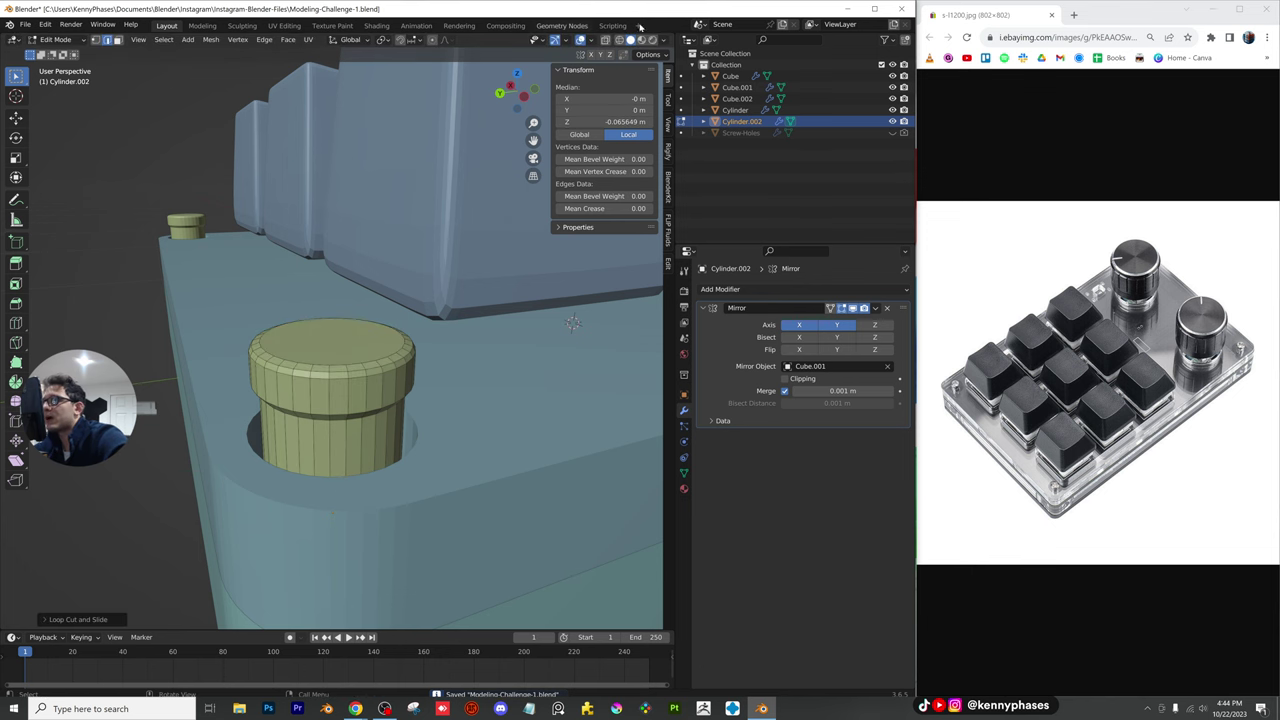
left_click(604, 41)
left_click(524, 96)
middle_click_drag(428, 363, 517, 337, "shift")
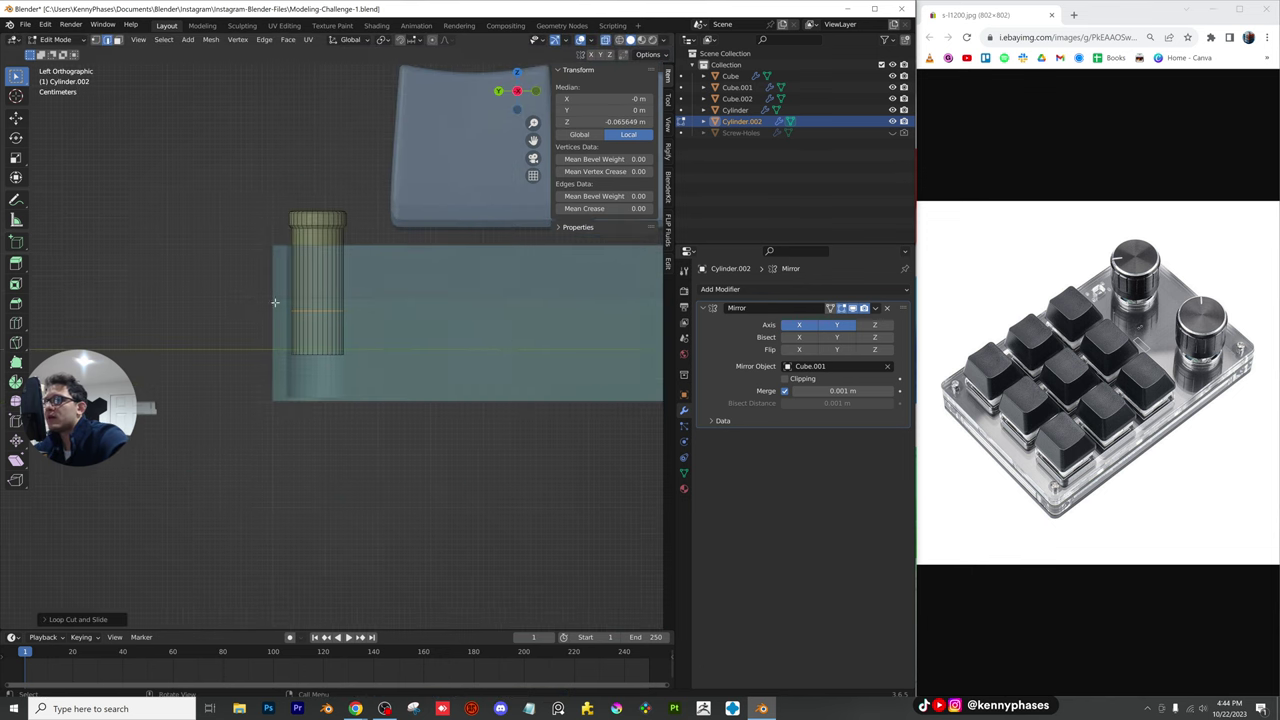
scroll(301, 298, "up", 2)
key("g")
key("g")
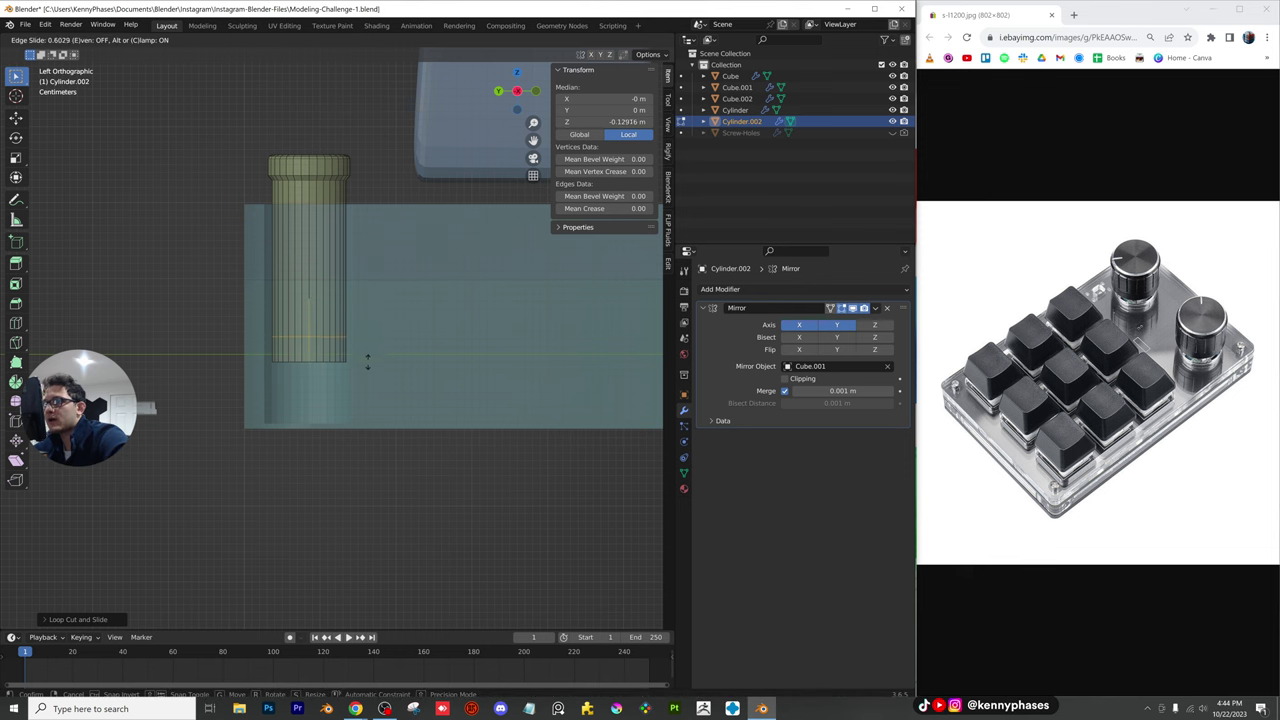
left_click(366, 367)
key("Tab")
Lower the screws along Z to about 0.065 m so their heads sit almost flush with the base plate, and save the file
mouse_move(383, 303)
middle_mouse_down()
mouse_move(446, 360)
mouse_move(377, 303)
middle_mouse_up()
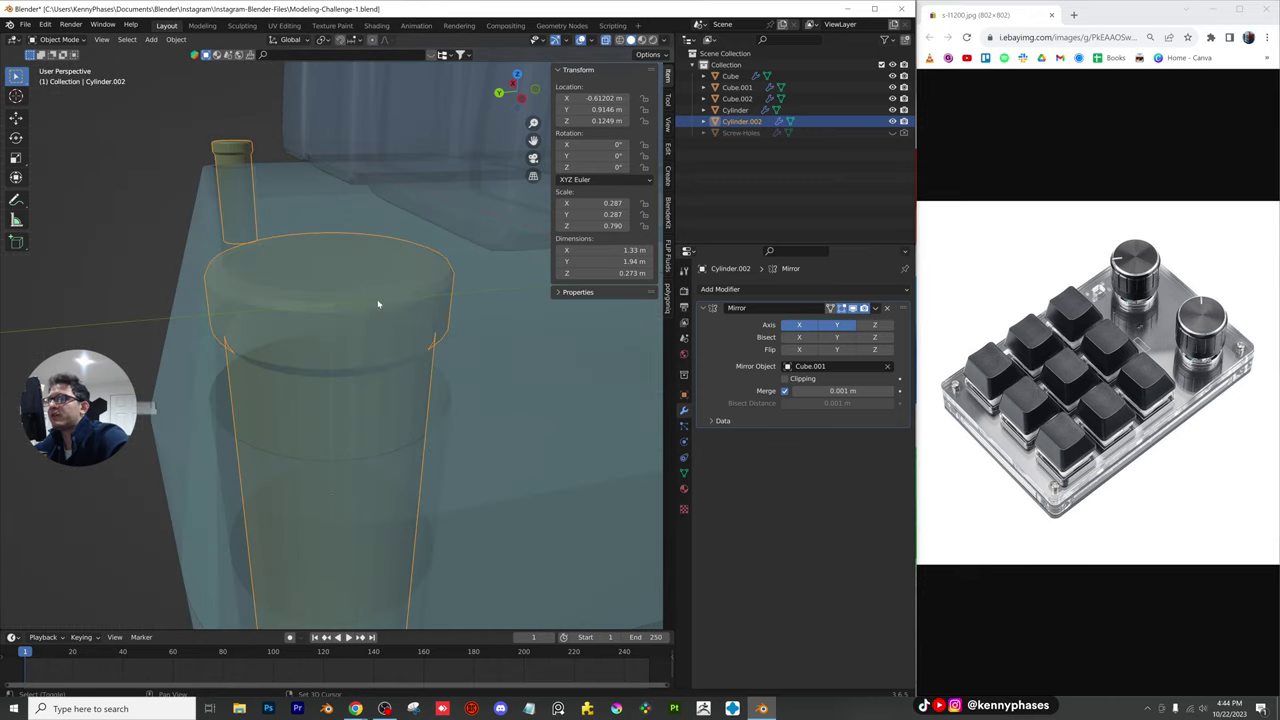
left_click(519, 98)
key("g")
key("z")
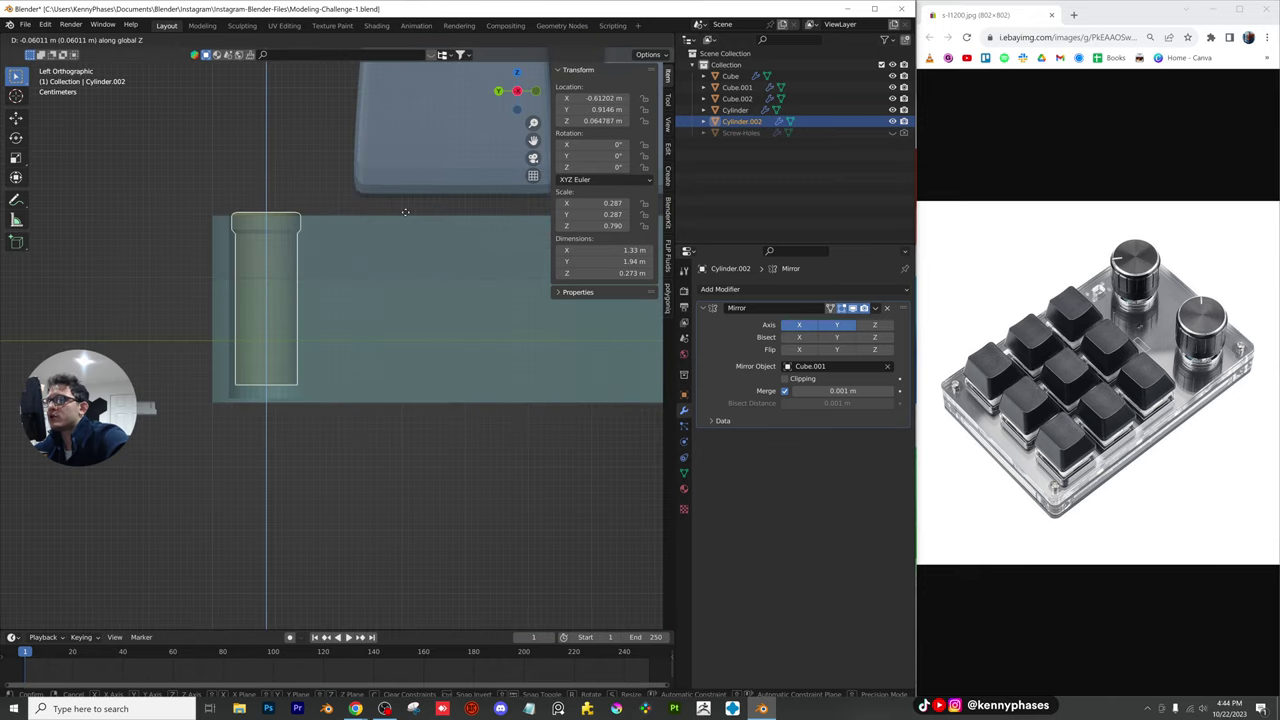
left_click(405, 211)
middle_click_drag(320, 206, 340, 268)
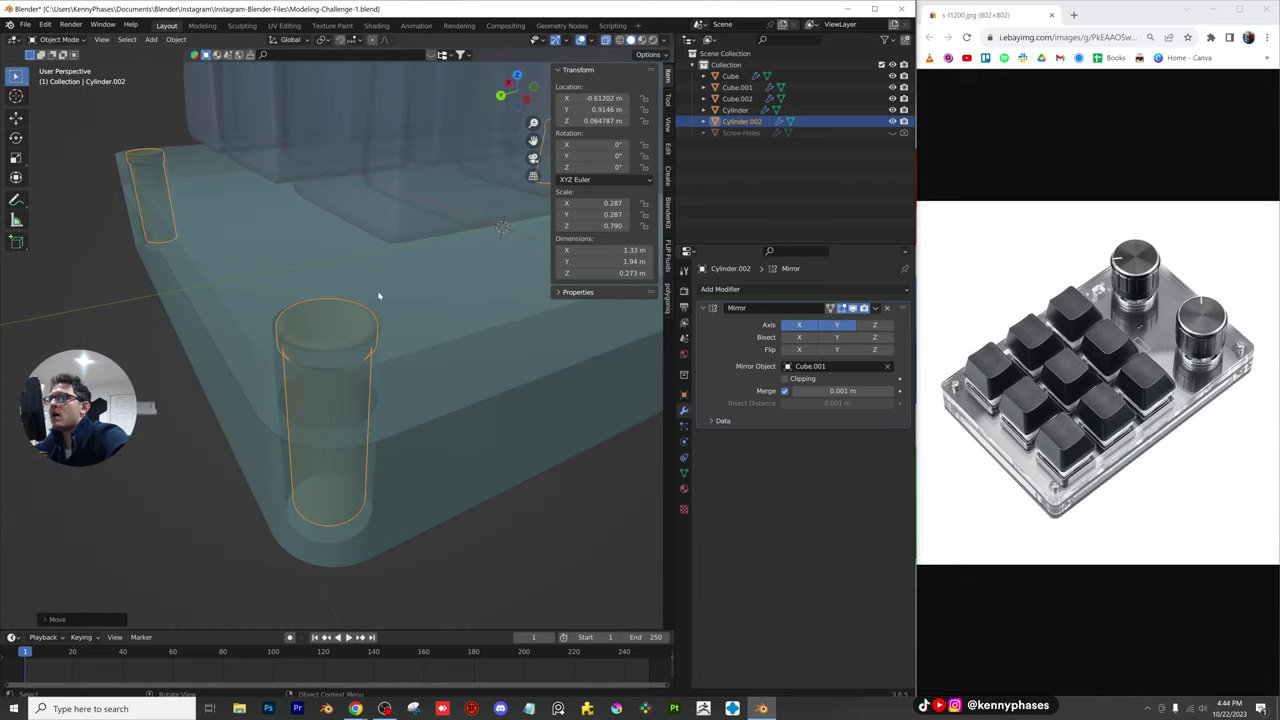
left_click(603, 40)
scroll(390, 340, "up", 3)
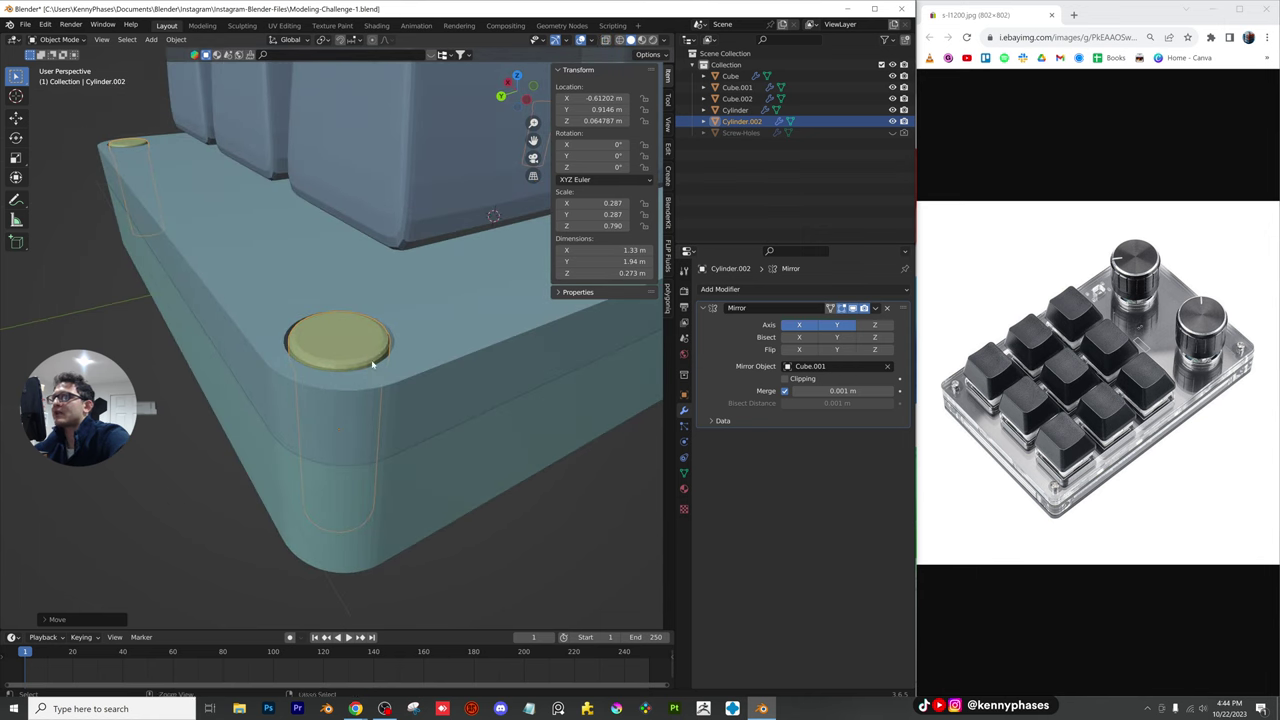
key("ctrl+s")
middle_click_drag(375, 373, 387, 372, "shift")
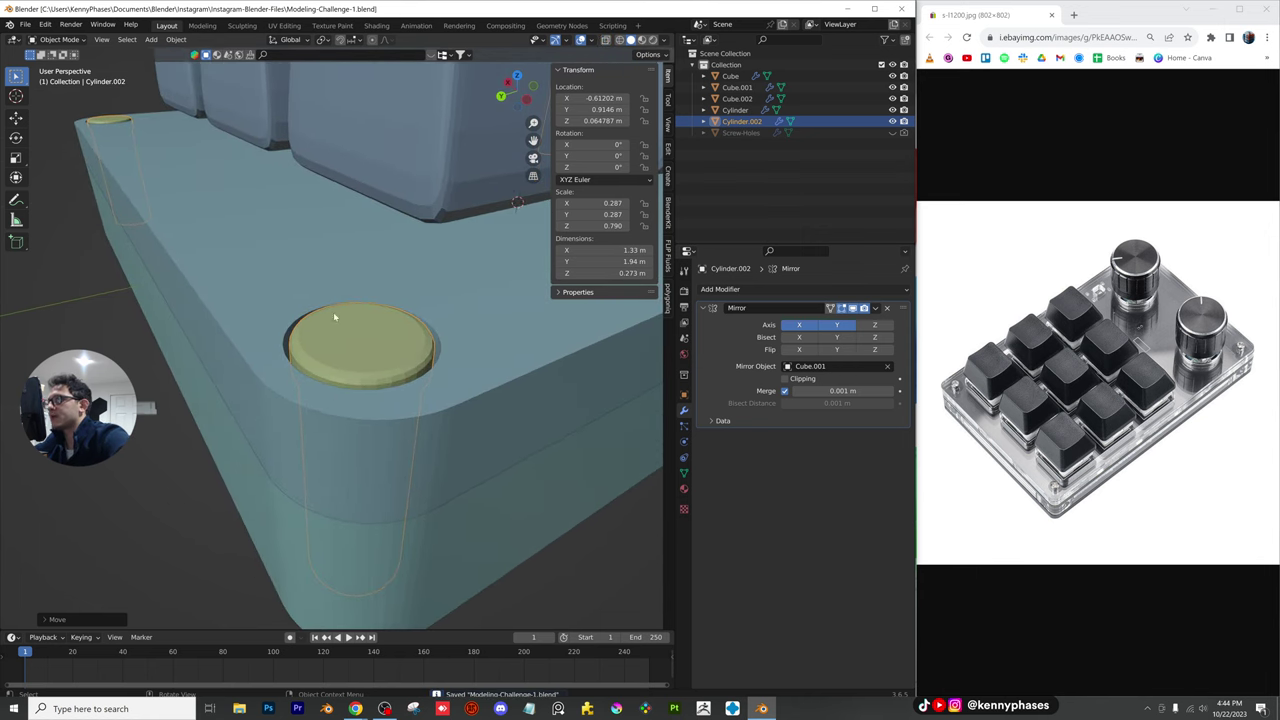
Add a Subdivision Surface modifier to the screws and place it above the Mirror modifier
left_click(769, 290)
left_click(711, 493)
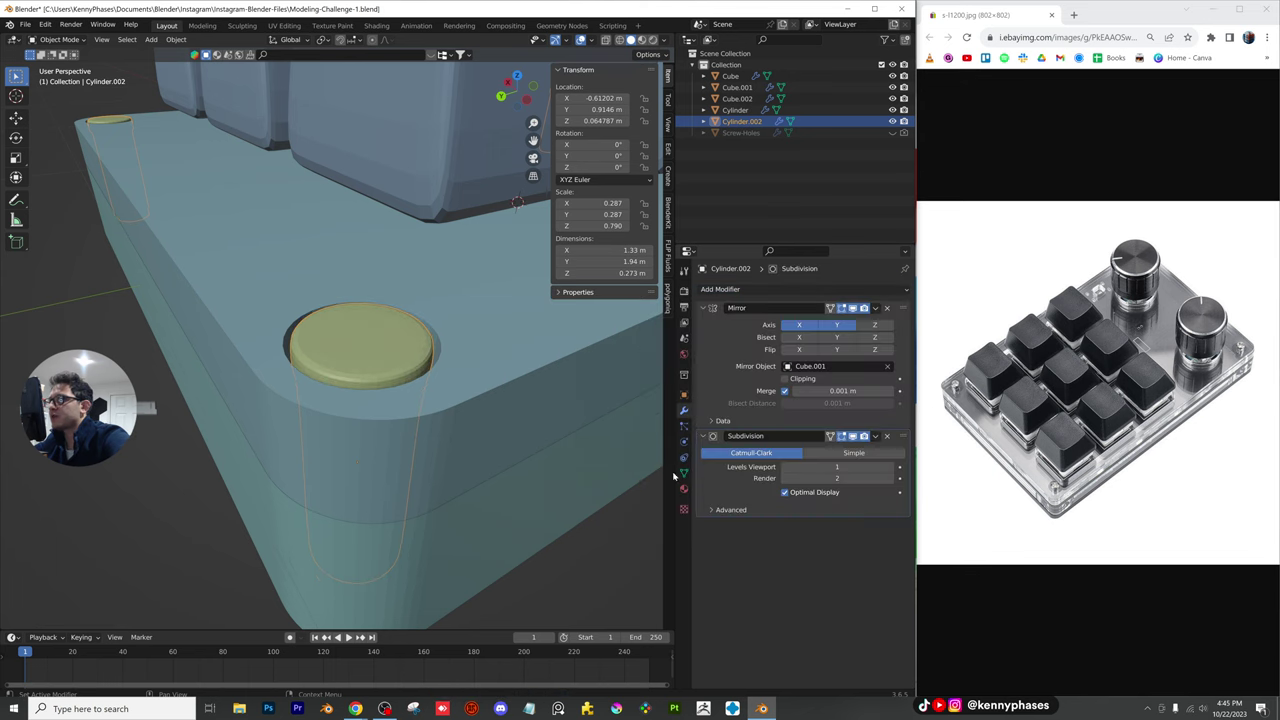
left_click_drag(902, 439, 902, 310)
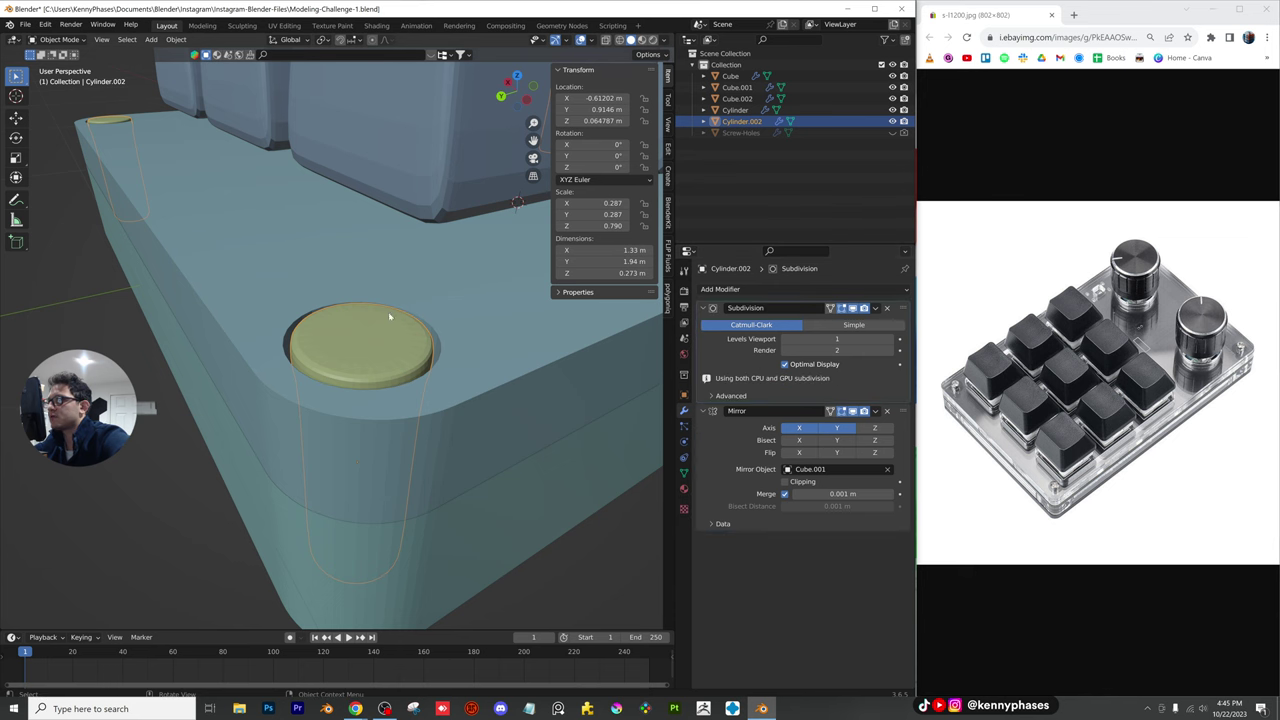
scroll(402, 358, "up", 2)
Inset the screw head's top face by about 0.067 m to tighten the subdivided surface
key("Tab")
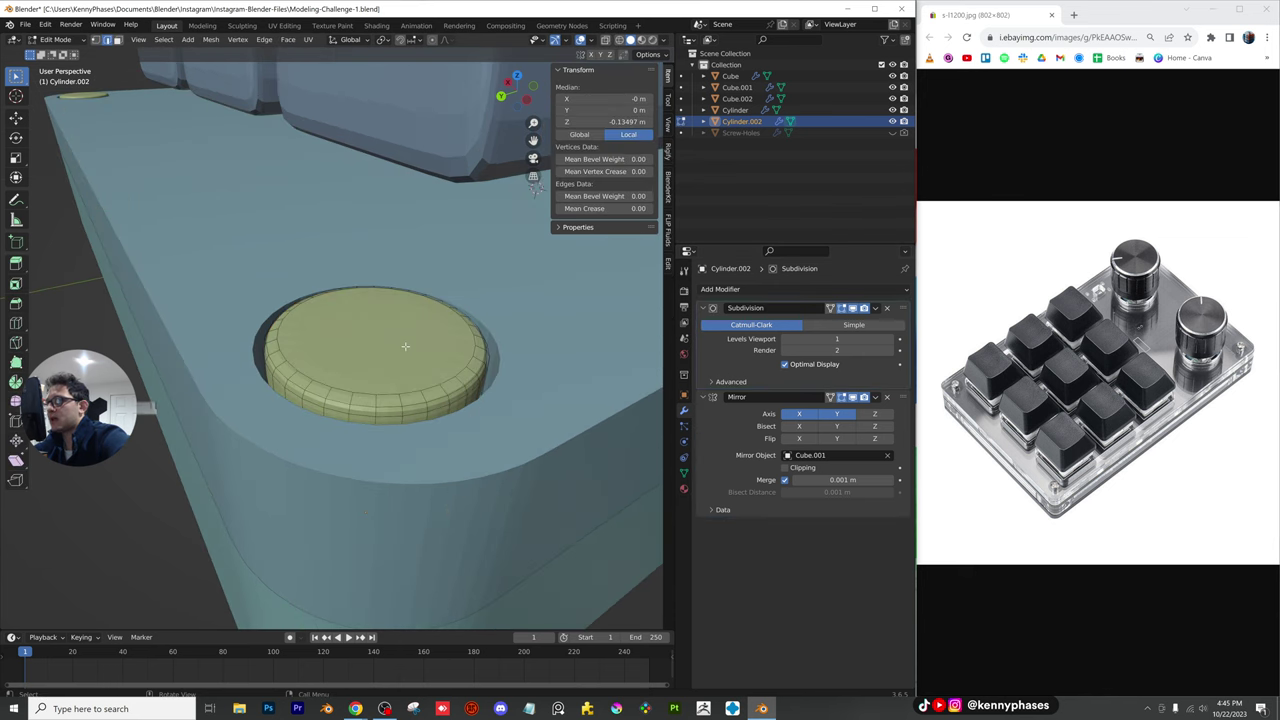
key("alt+a")
left_click(117, 40)
left_click(417, 363)
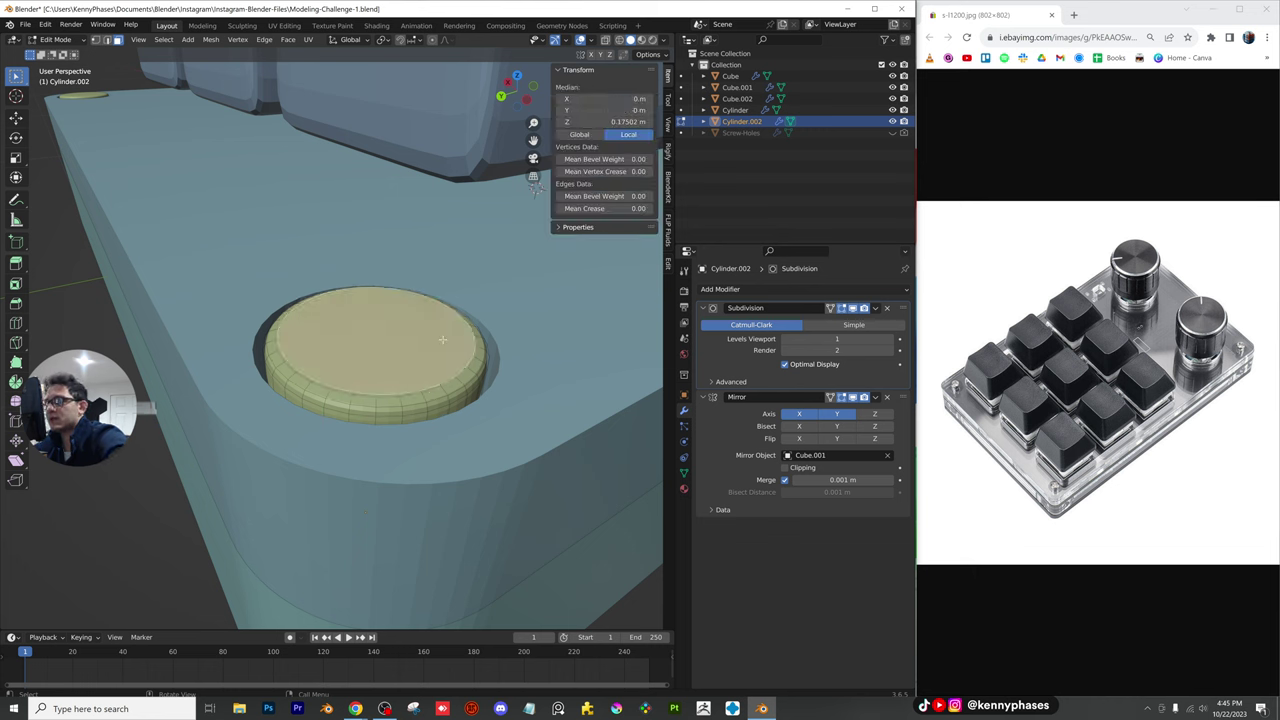
key("i")
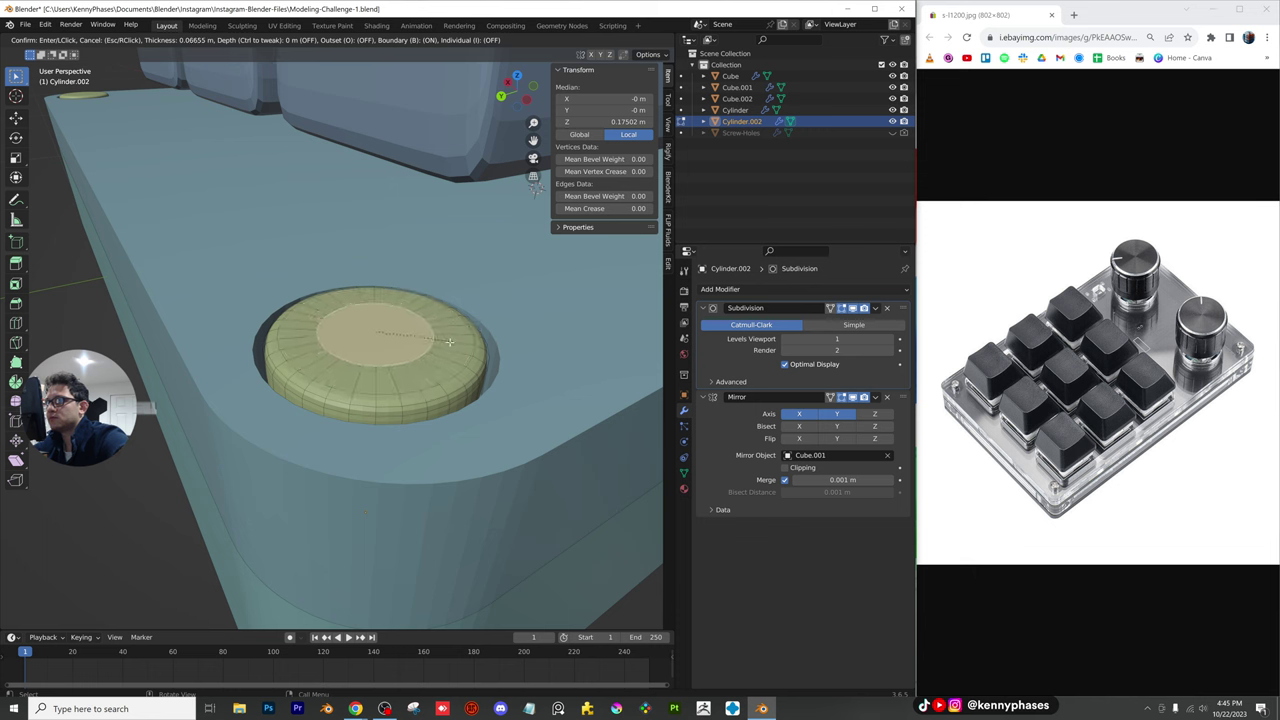
left_click(449, 342)
key("Tab")
Apply Shade Auto Smooth to the screws with the Subdivision viewport level at 2, and save the file
right_click(432, 378)
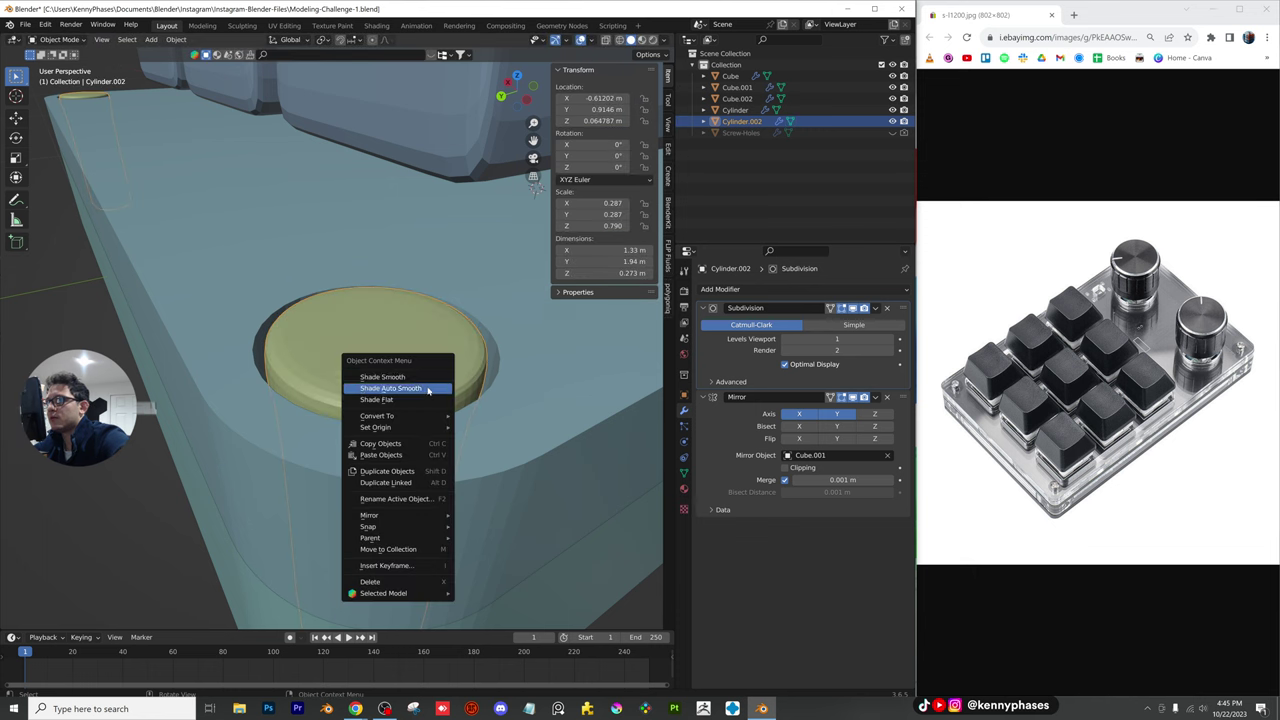
left_click(428, 388)
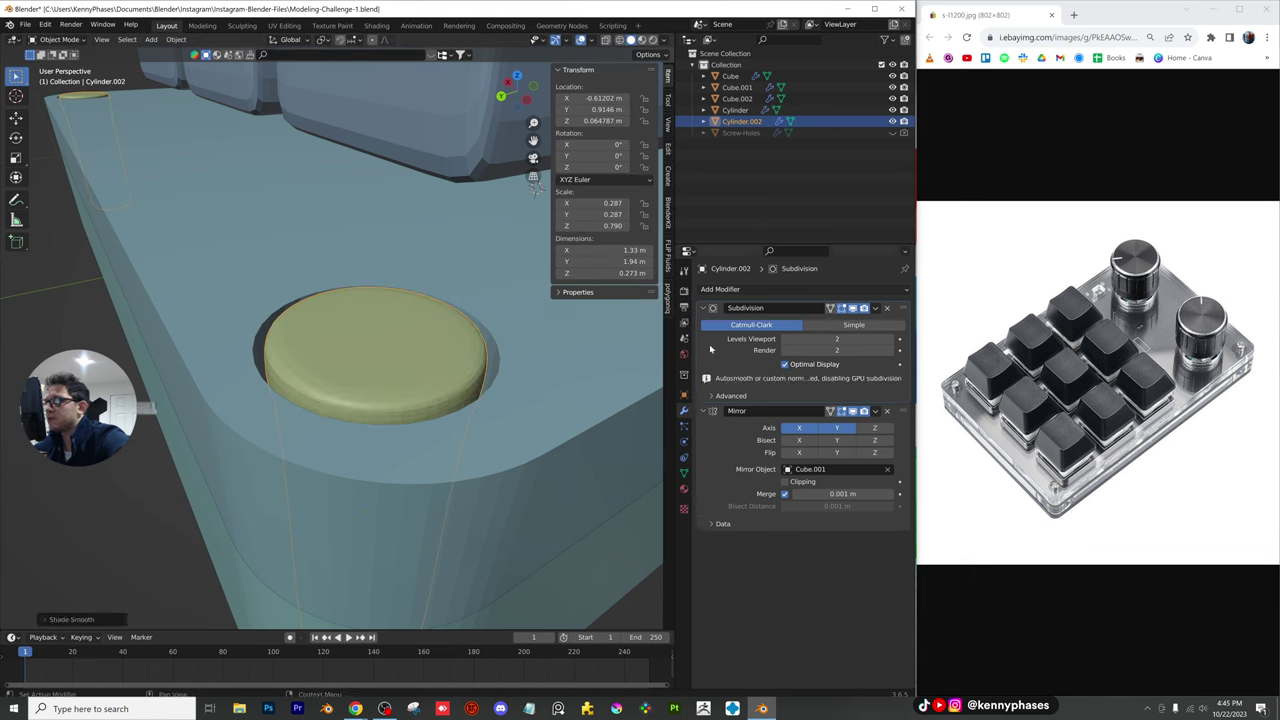
key("ctrl+s")
scroll(434, 381, "down", 2)
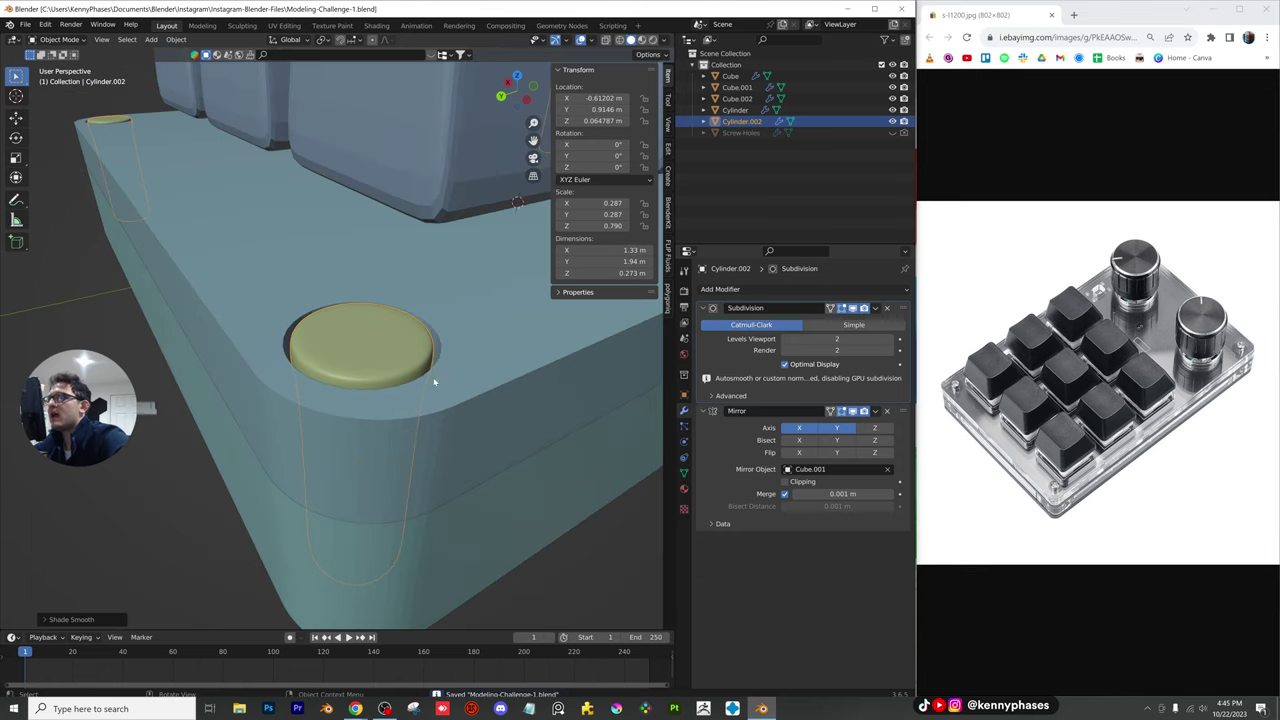
Collapse the screws' Subdivision and Mirror modifiers, then add a cube mesh scaled down to about 0.71
left_click(704, 308)
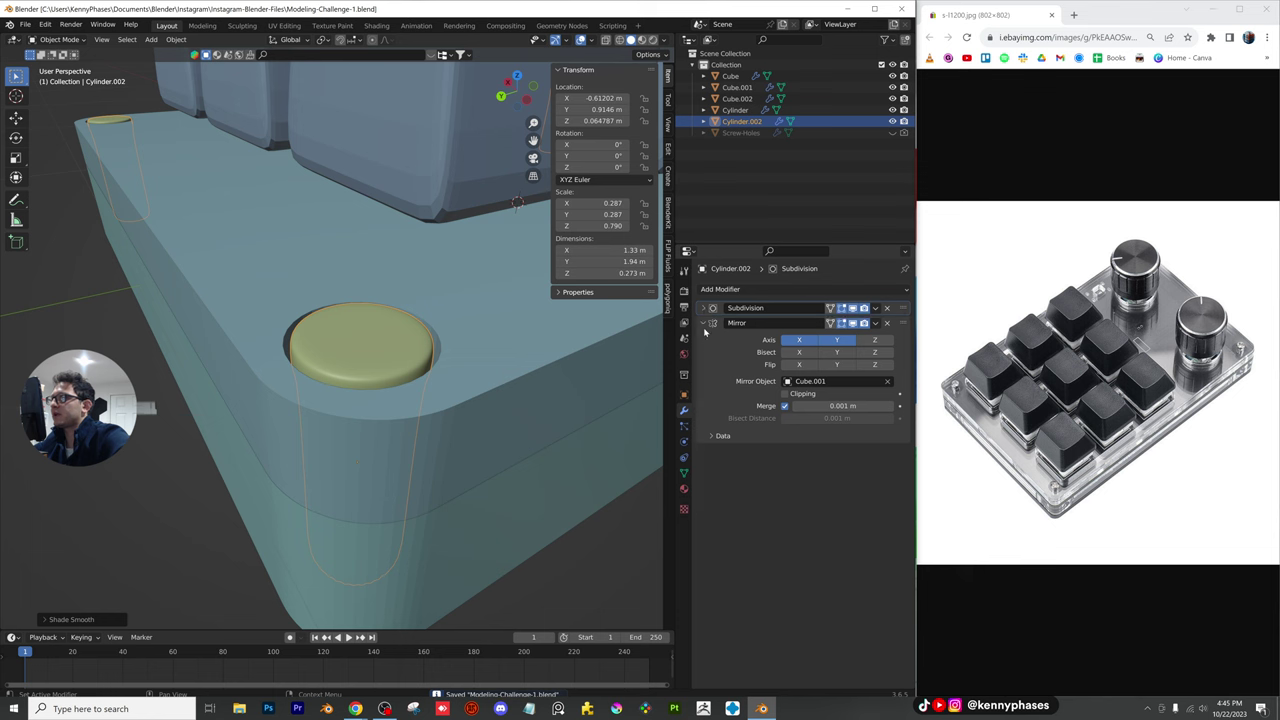
left_click(704, 323)
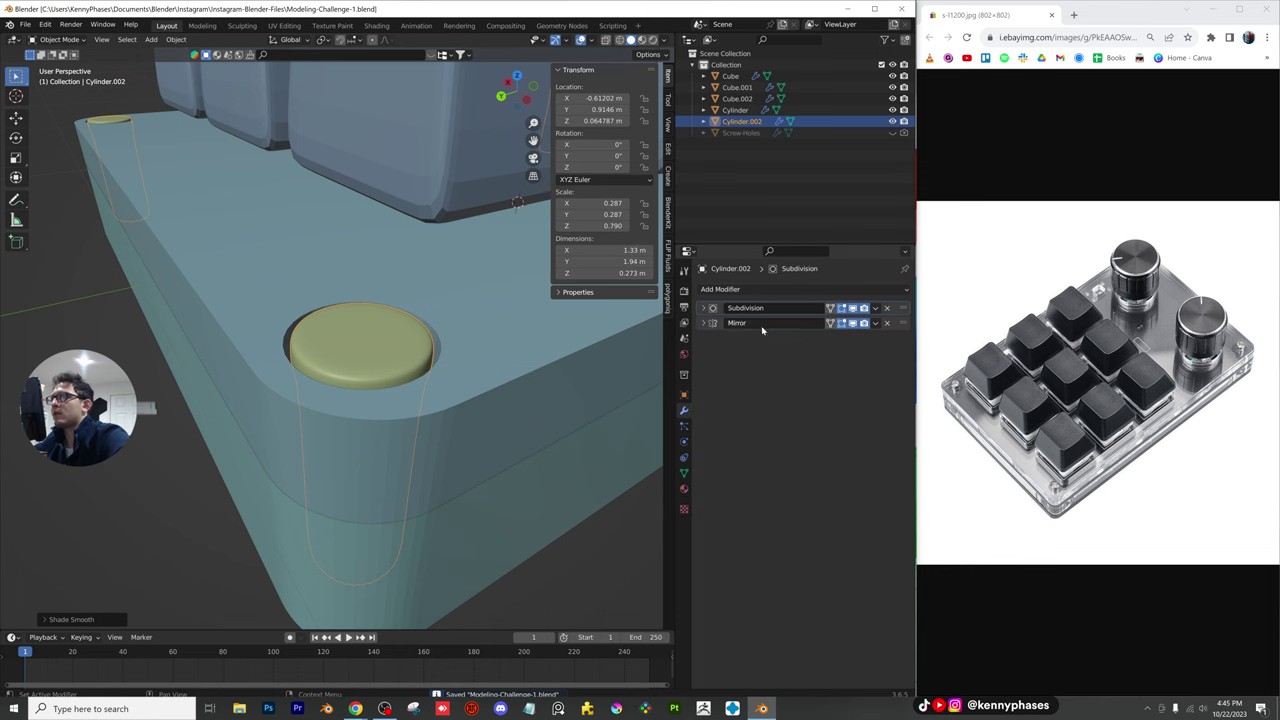
left_click(151, 40)
mouse_move(166, 52)
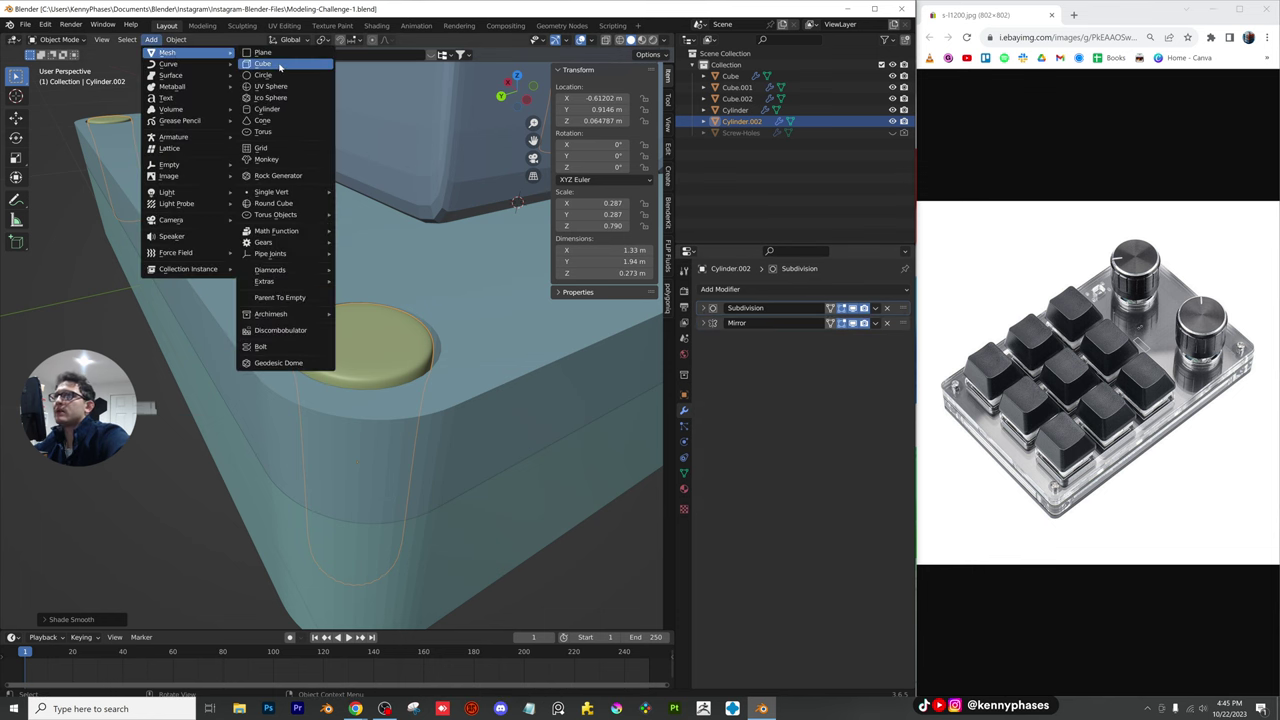
left_click(280, 66)
key("s")
left_click(422, 350)
middle_click_drag(422, 350, 464, 99)
left_click(517, 80)
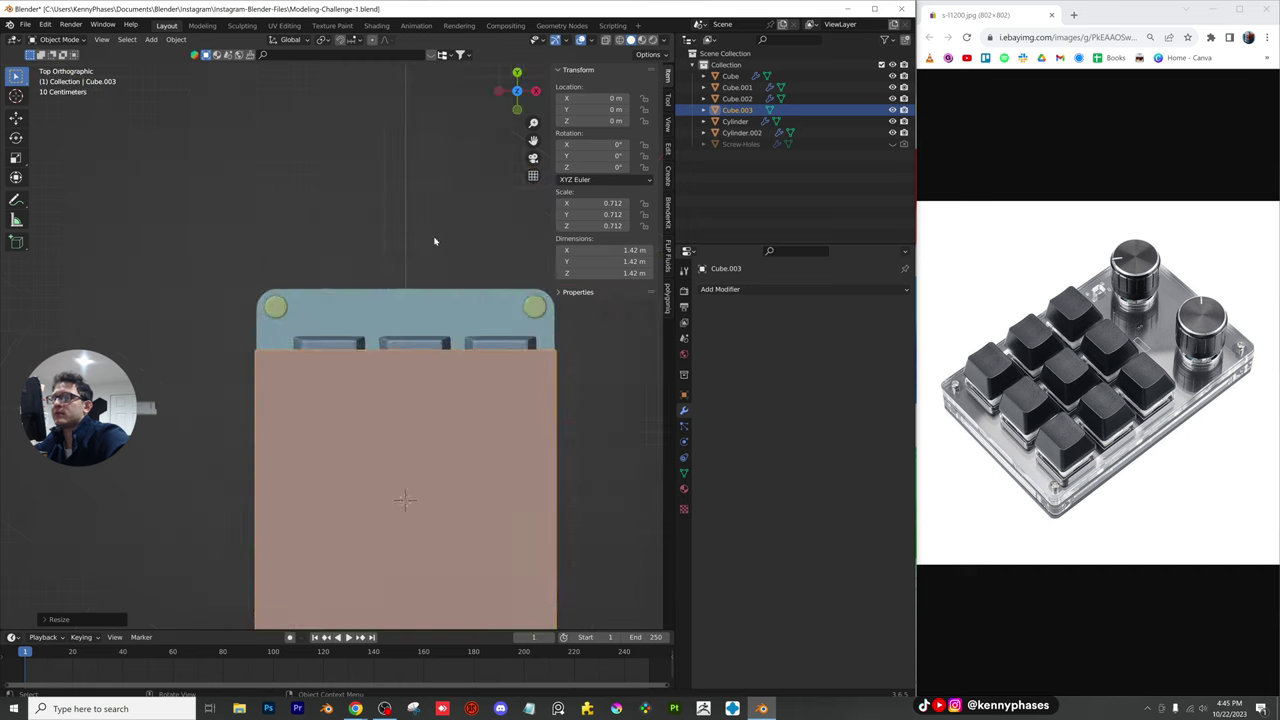
Scale the cube down to about 0.11 and move it just outside the base plate's corner, level with the screw
key("s")
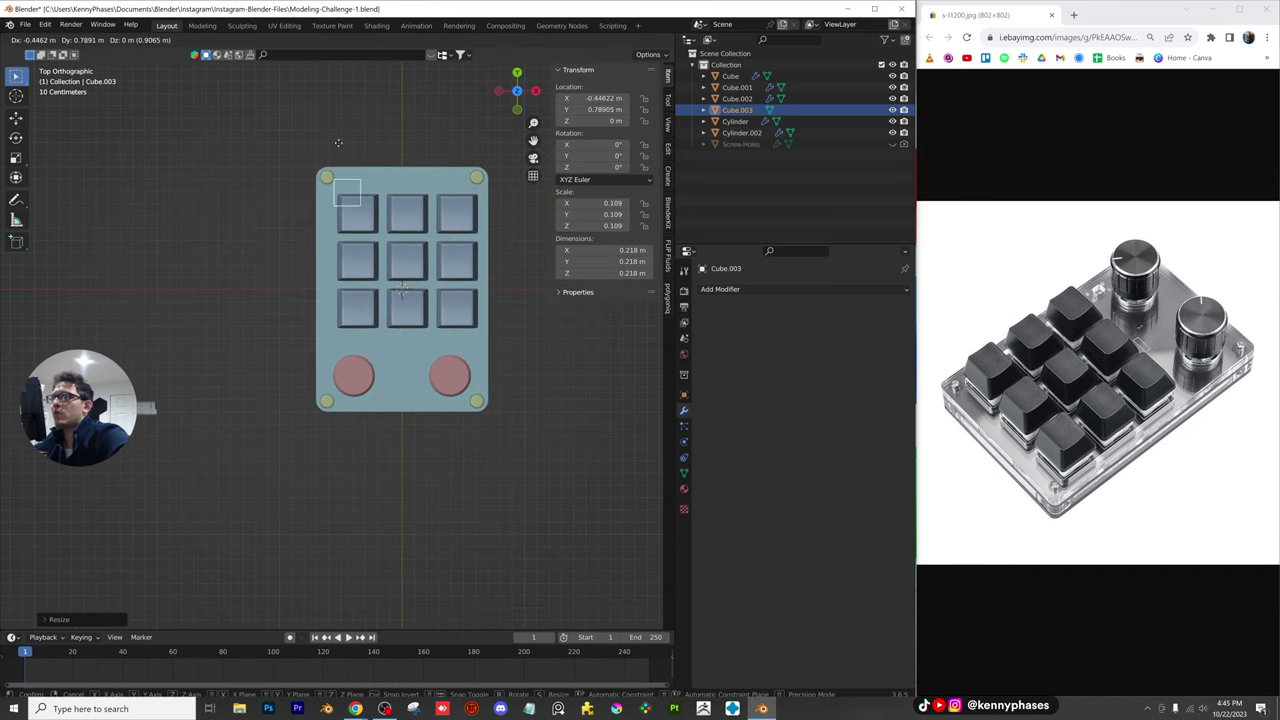
left_click(301, 131)
scroll(305, 140, "up", 3)
middle_click_drag(317, 90, 366, 298, "shift")
scroll(367, 270, "up", 3)
key("g")
left_click(285, 228)
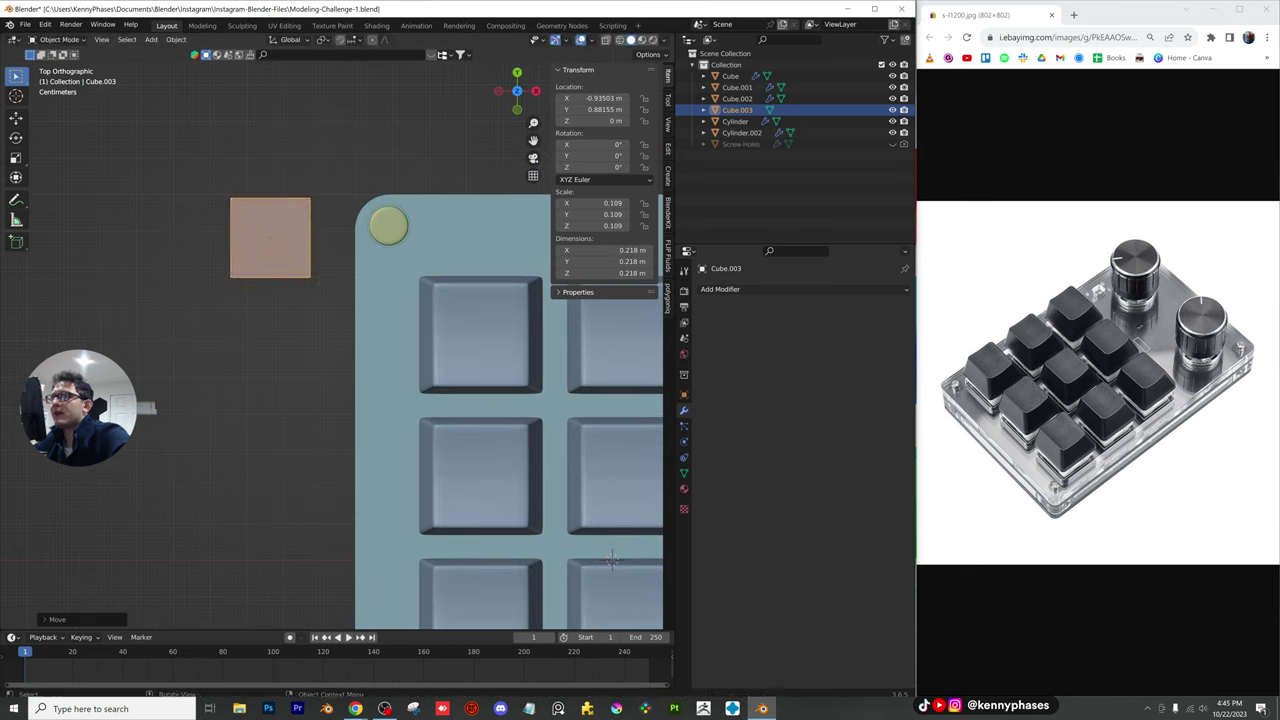
Shrink the cube to a scale of about 0.045 and bring it closer to the plate's corner
key("s")
left_click(411, 370)
middle_click_drag(411, 370, 364, 222)
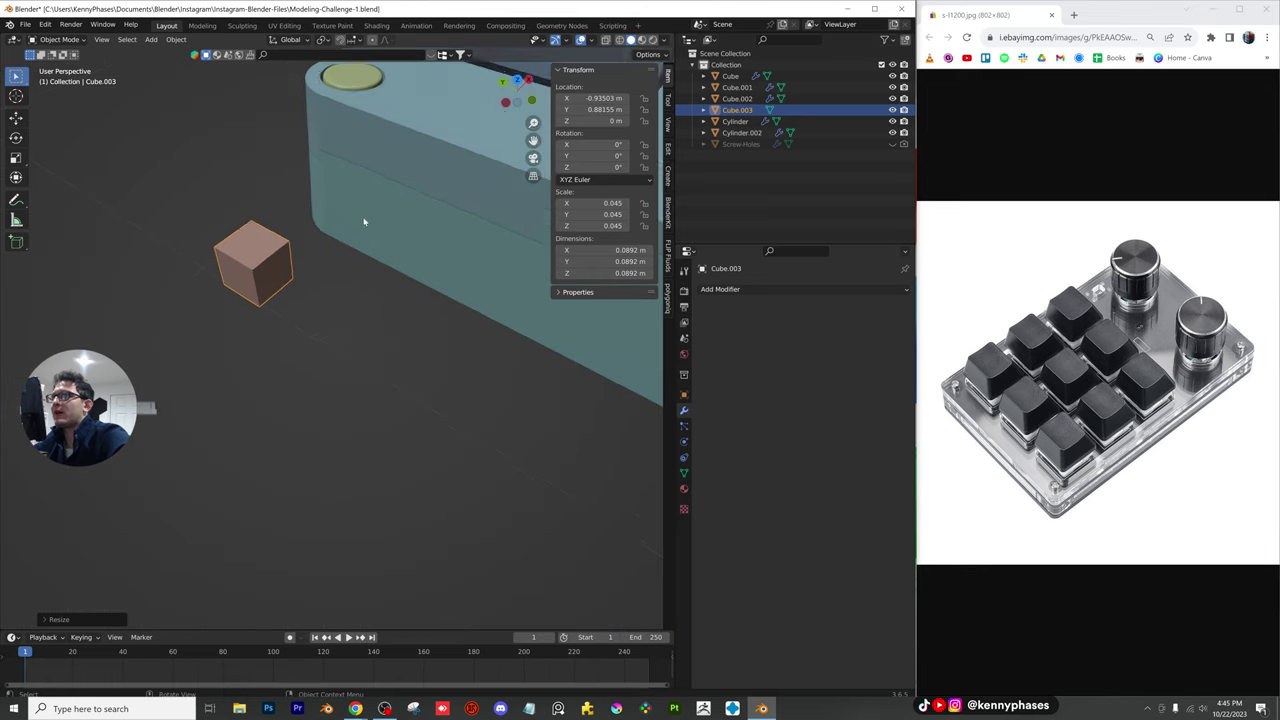
scroll(364, 222, "up", 1)
key("g")
left_click(355, 208)
middle_click_drag(340, 270, 380, 354, "shift")
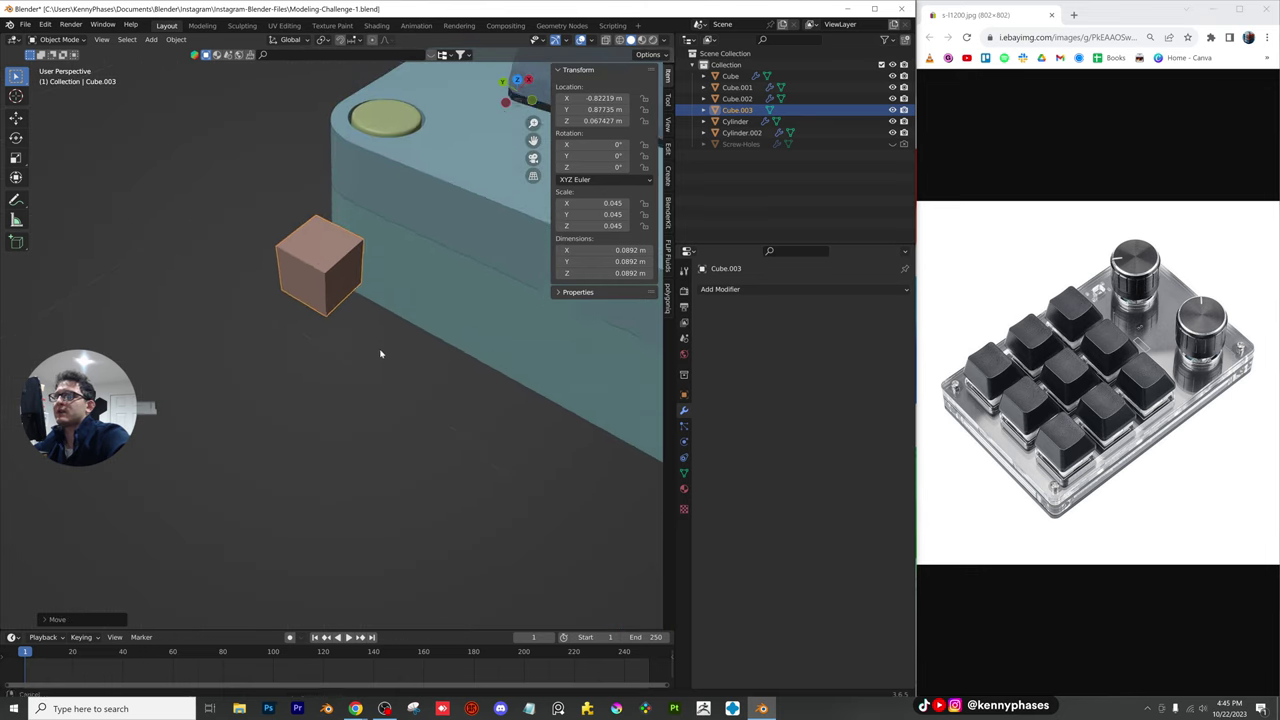
Raise the cube along Z to about 0.27 m and enter Edit Mode on it
key("g")
key("z")
left_click(366, 217)
middle_click_drag(366, 217, 368, 270)
key("Tab")
scroll(411, 295, "up", 1)
left_click(410, 283)
left_click(318, 293)
left_click(407, 269, "shift")
left_click(367, 270, "shift")
left_click(285, 242, "shift")
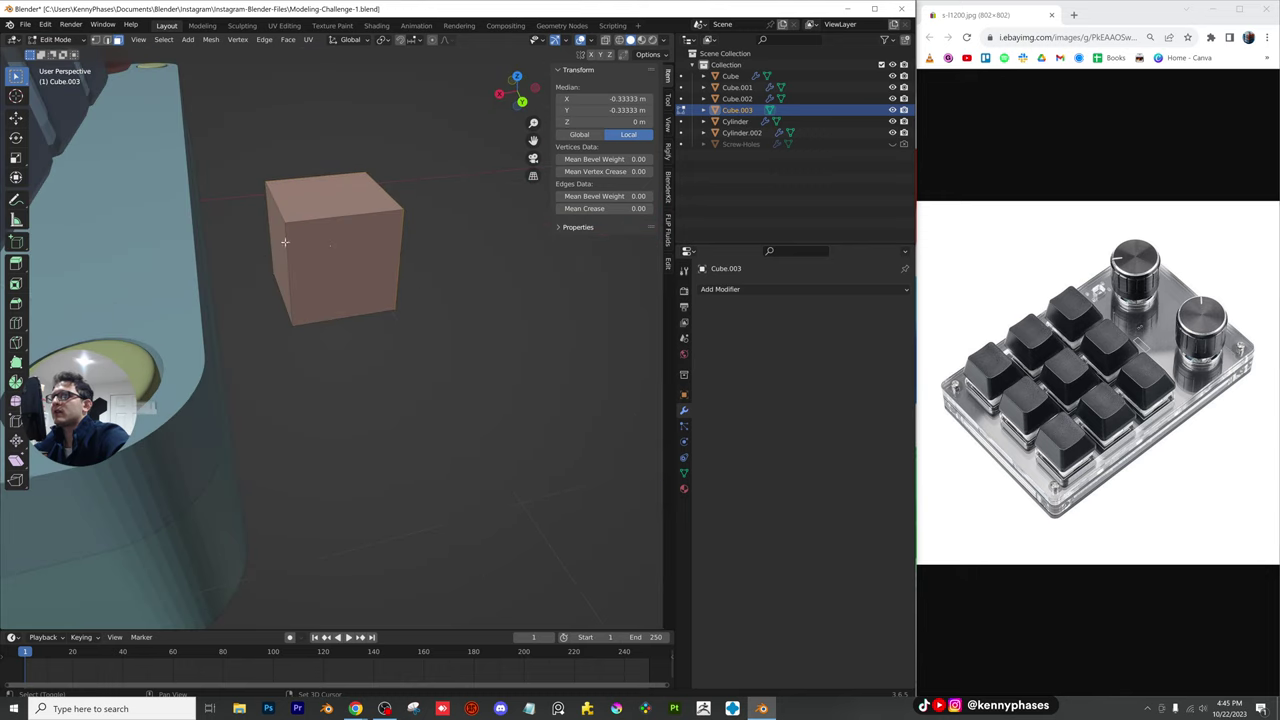
key("a")
middle_click_drag(273, 242, 400, 257)
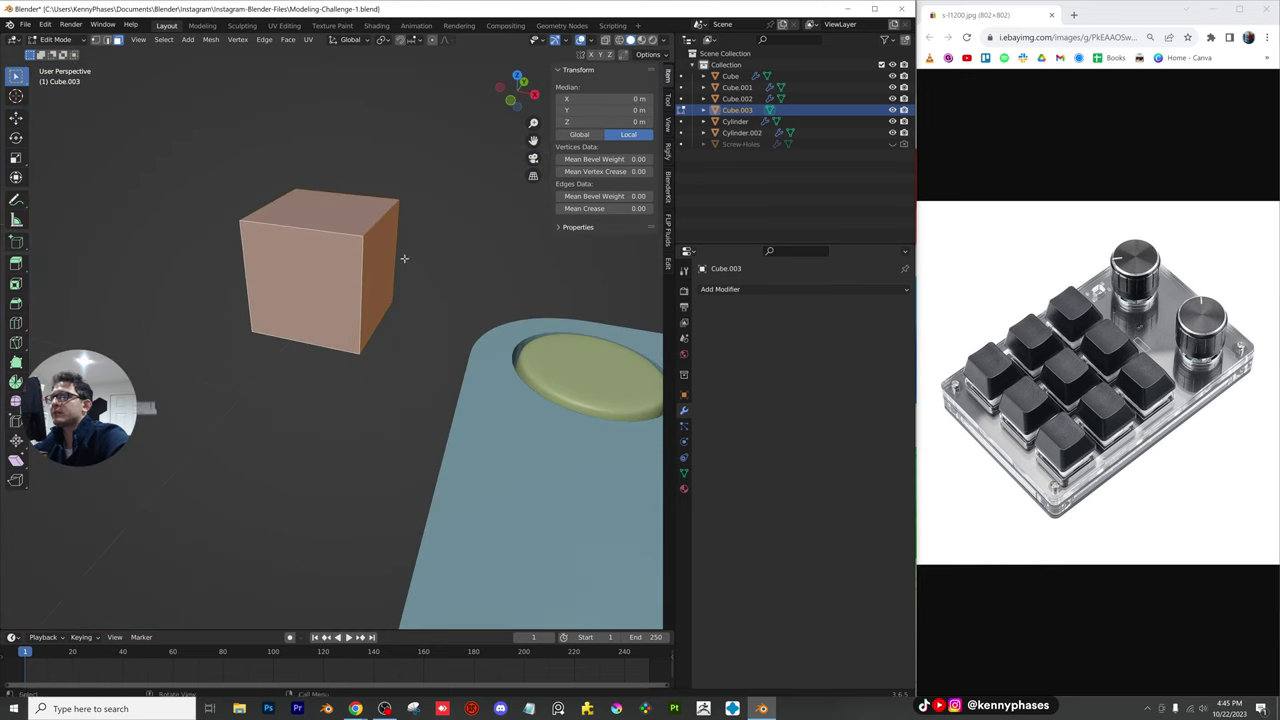
key("s")
key("Escape")
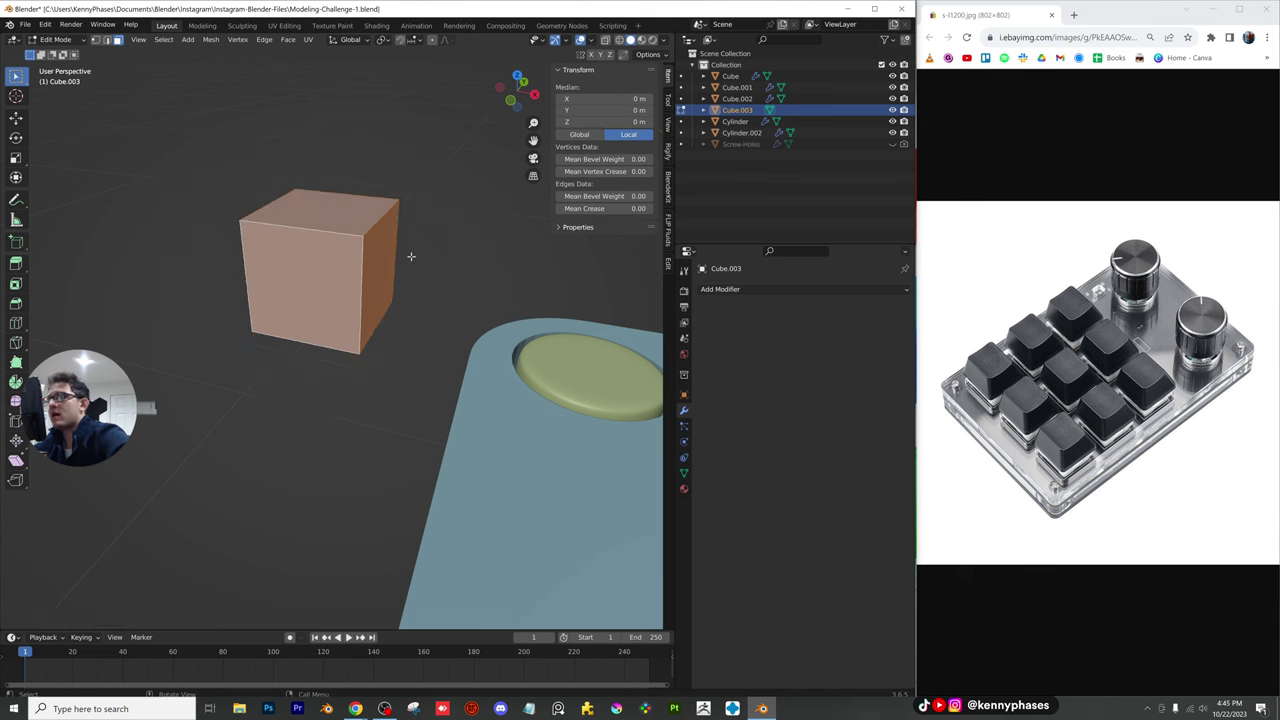
key("alt+s")
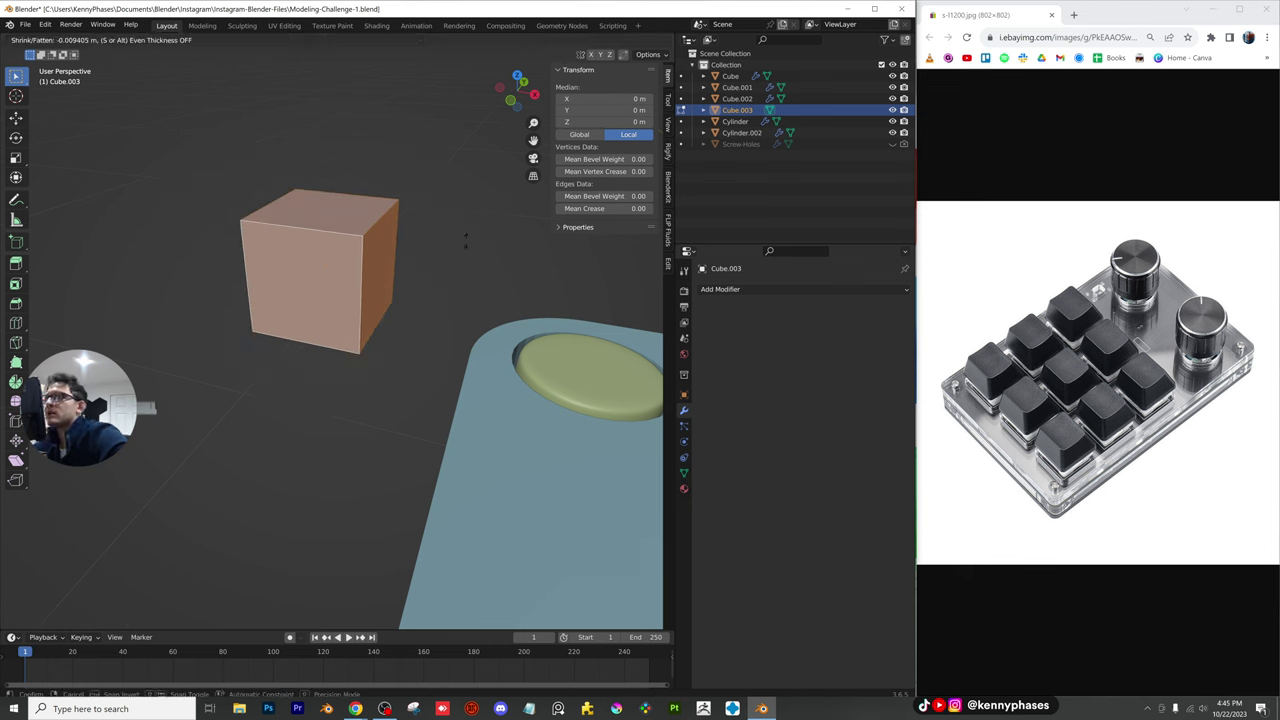
left_click(406, 185)
key("ctrl+z")
Extrude the cube's positive Y side face outward by 0.2 m to form the first arm of a cross
left_click(406, 277)
left_click(376, 261)
left_click(337, 266, "shift")
middle_click_drag(338, 268, 488, 276)
left_click(363, 288, "shift")
middle_click_drag(363, 288, 486, 300)
mouse_move(314, 278)
middle_mouse_down()
mouse_move(346, 277)
mouse_move(336, 290)
middle_mouse_up()
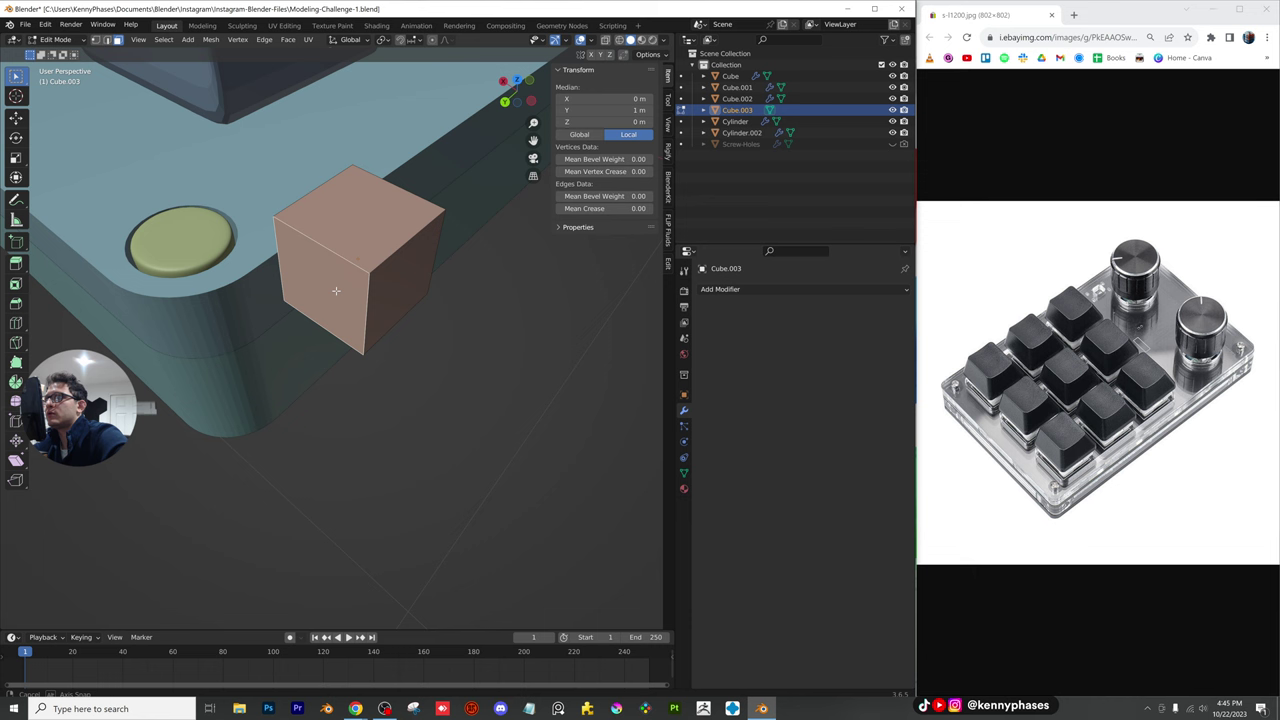
key("e")
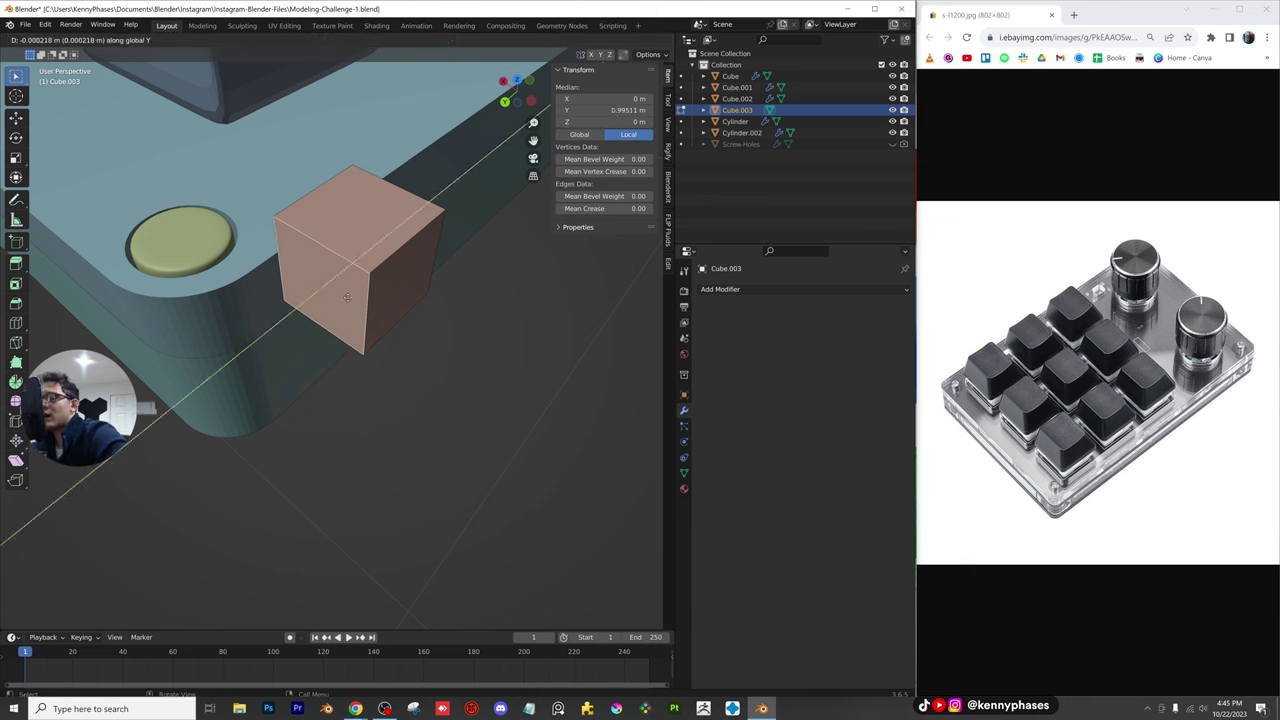
type(".2")
key("Return")
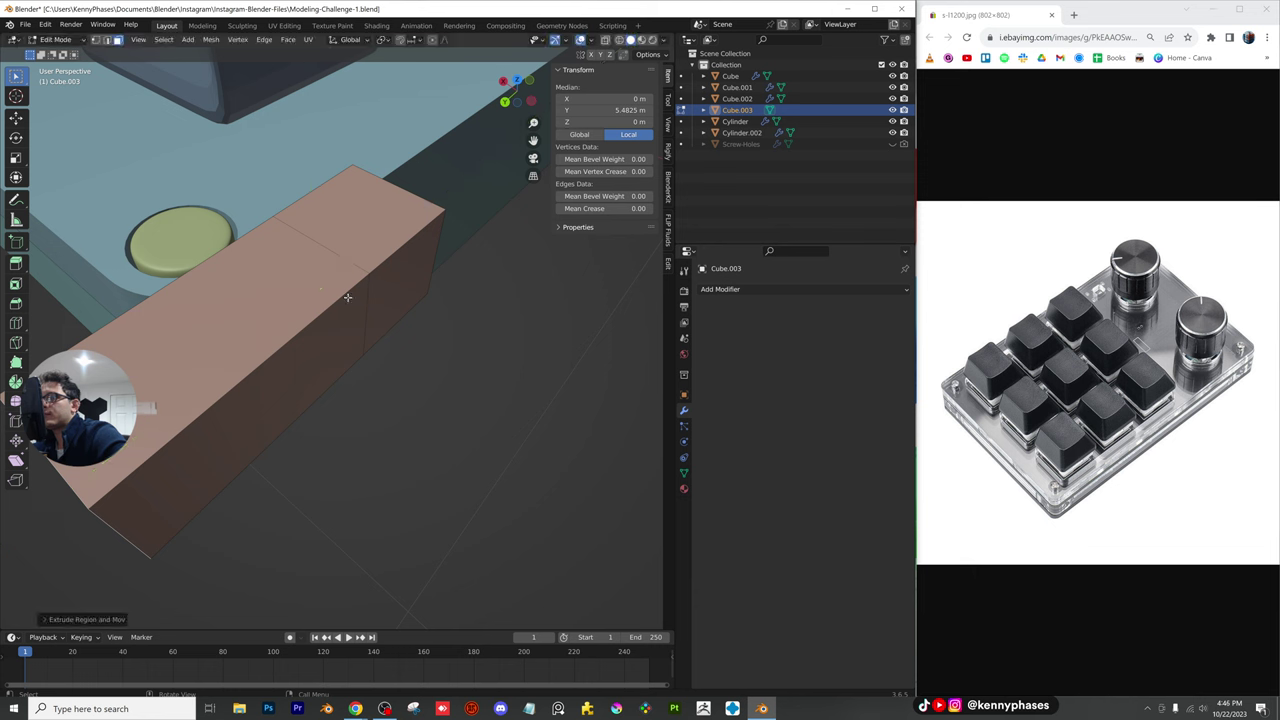
Extrude the cube's negative X side face outward by 0.2 m as the cross's second arm
left_click(404, 281)
key("e")
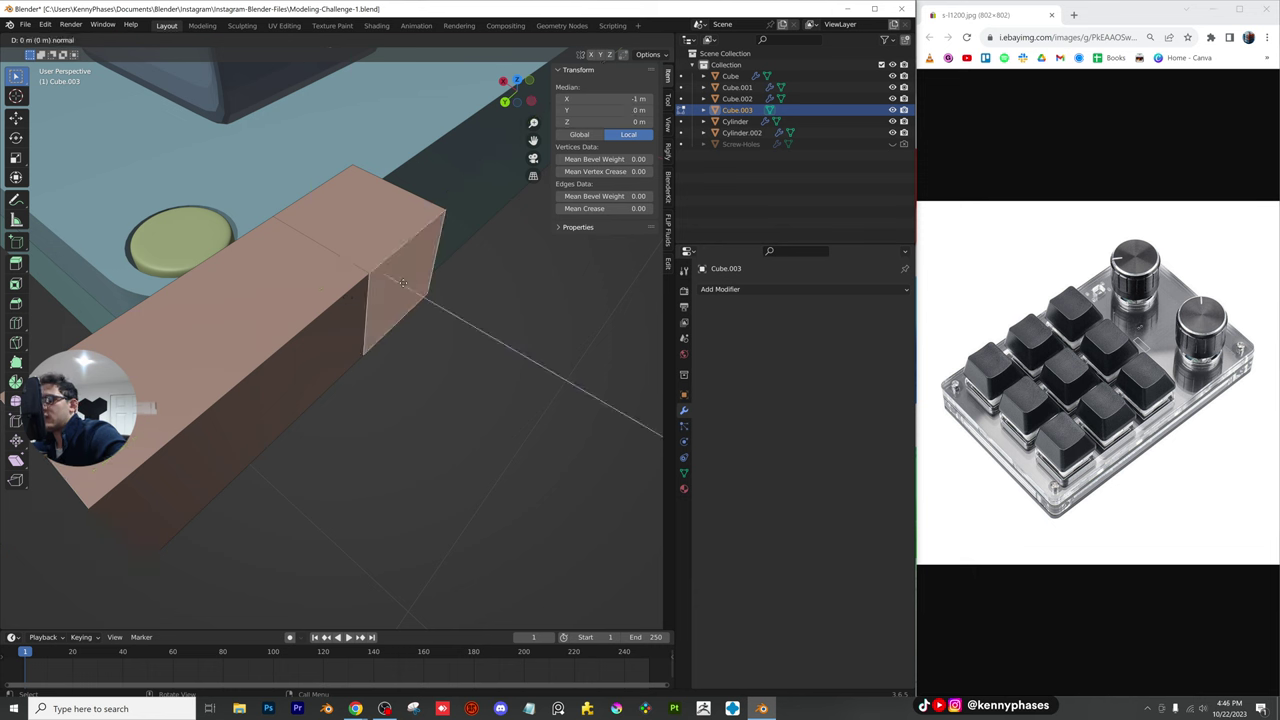
key("Escape")
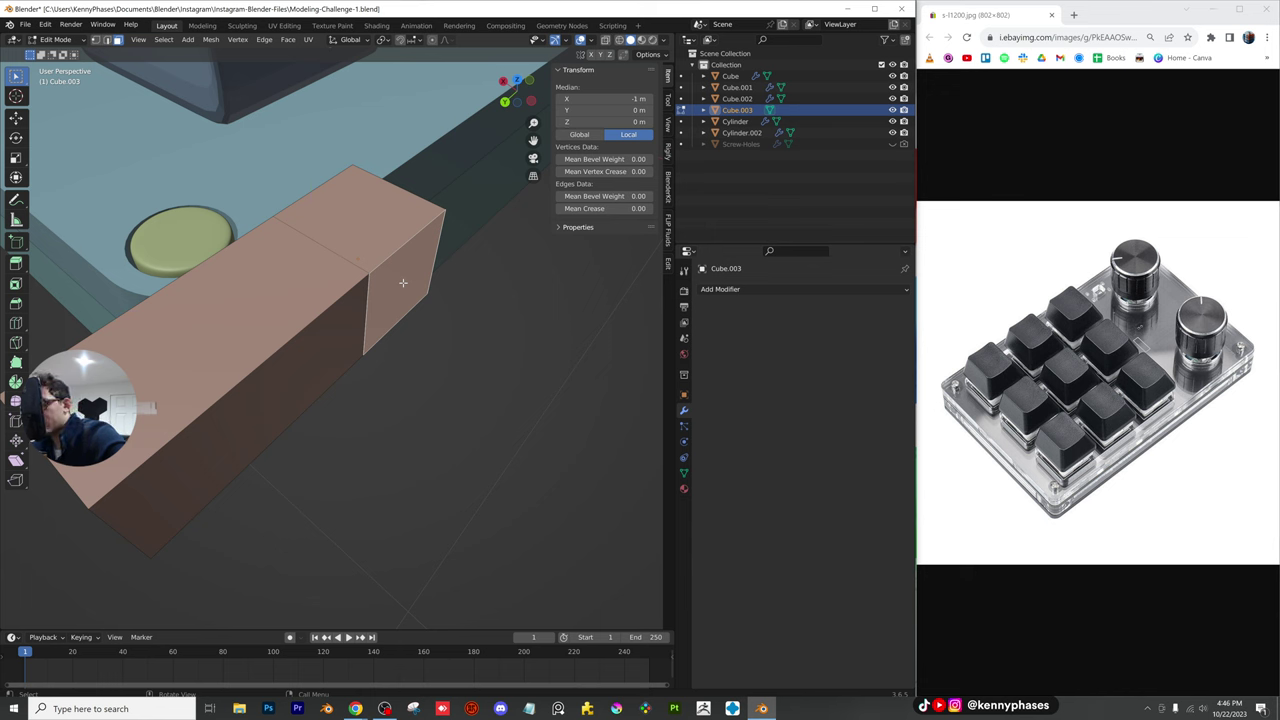
type("e5")
key("Return")
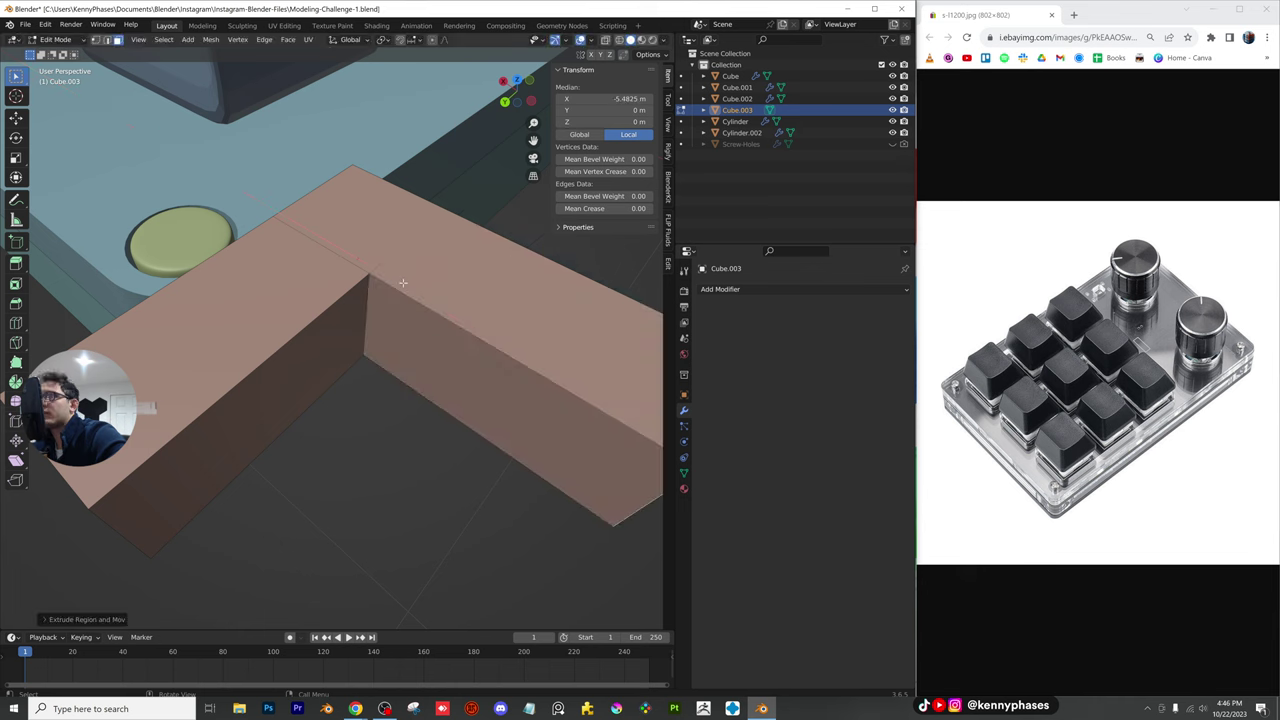
Extrude the cube's positive X side face outward by 0.2 m as the cross's third arm
scroll(353, 267, "down", 1)
middle_click_drag(353, 267, 486, 292)
left_click(261, 297)
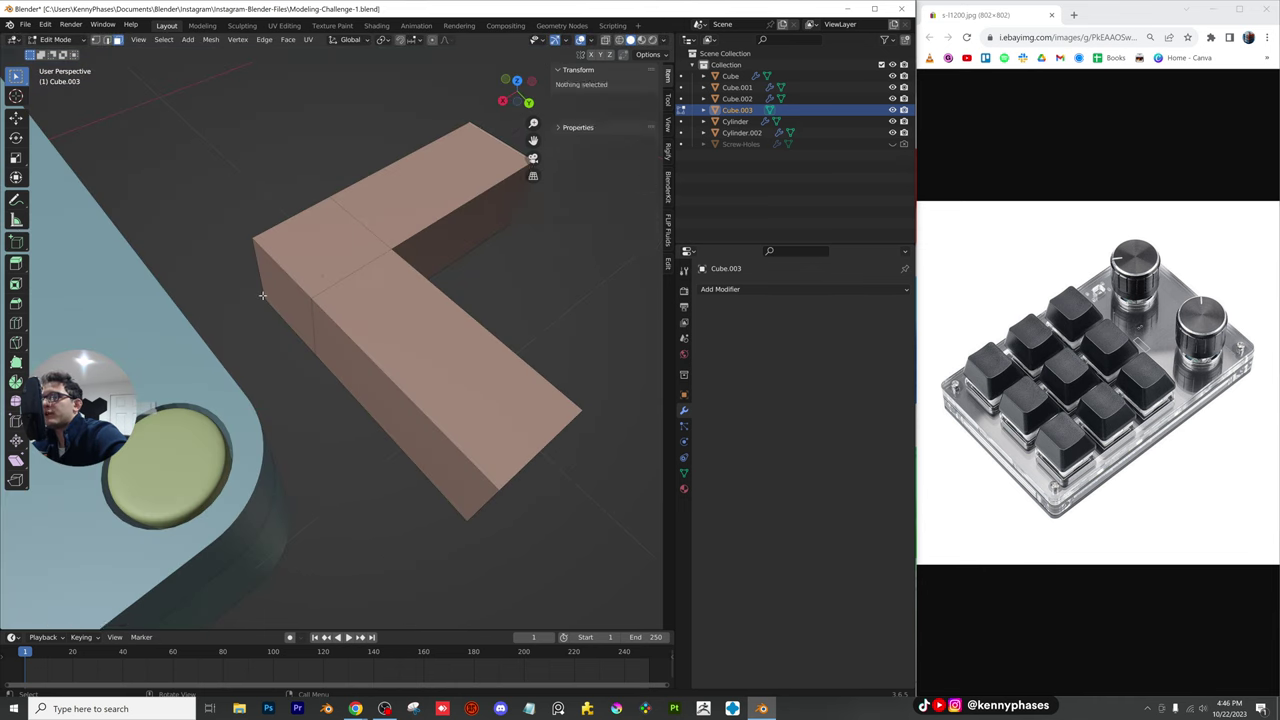
left_click(284, 292)
middle_click_drag(381, 279, 391, 275)
type("e.5")
key("Return")
Extrude the negative Y side face outward by 0.2 m to complete the cross, and return to Object Mode
scroll(277, 231, "down", 2)
middle_click_drag(277, 231, 430, 235)
left_click(309, 322)
type("e")
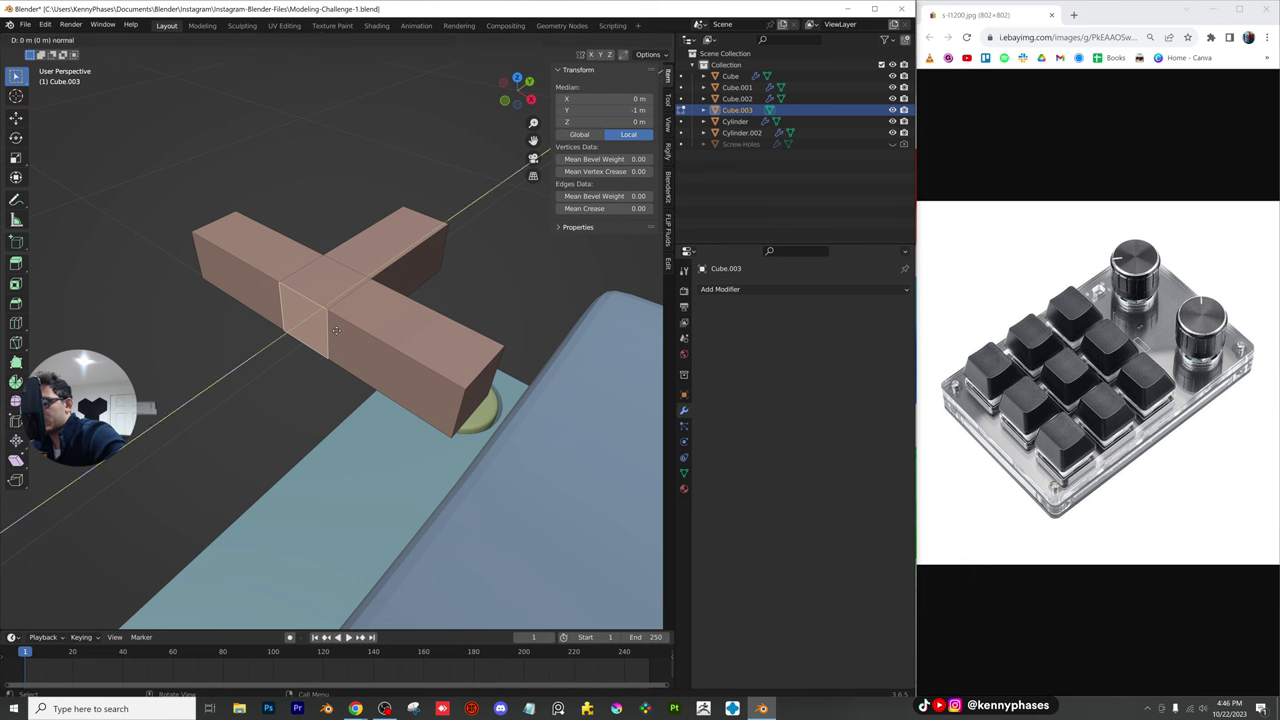
type("2")
key("Escape")
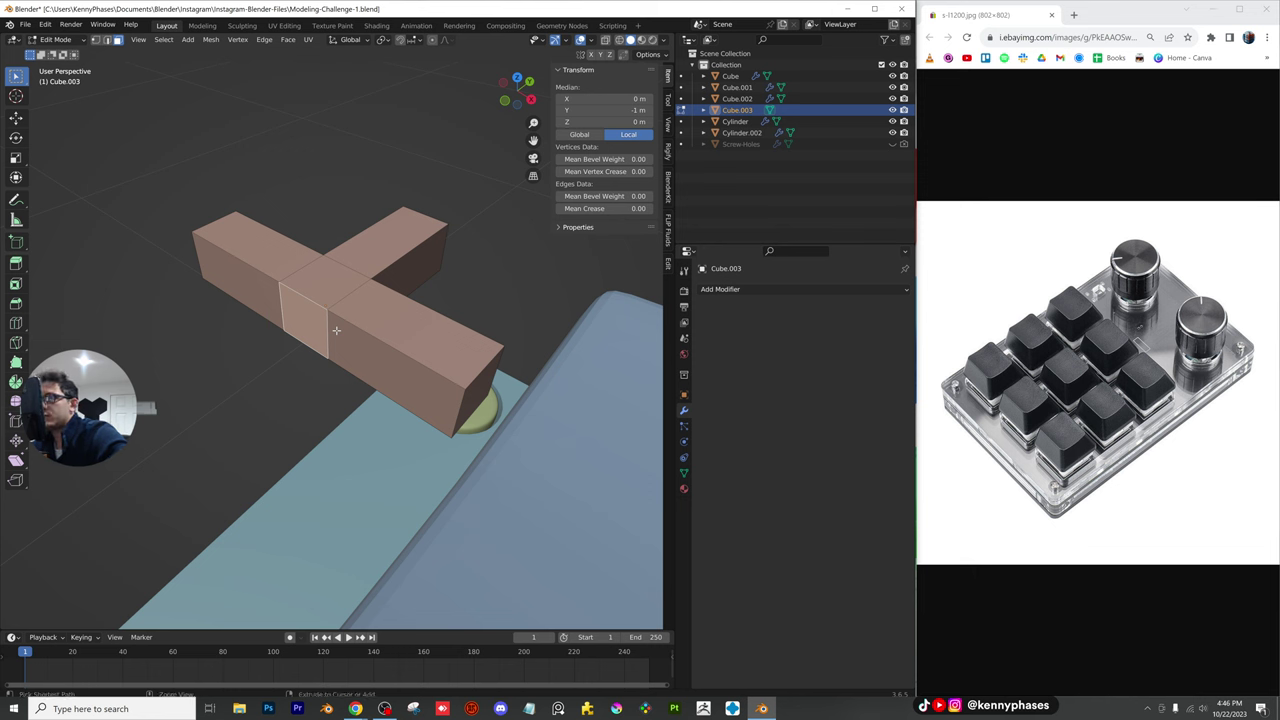
key("e")
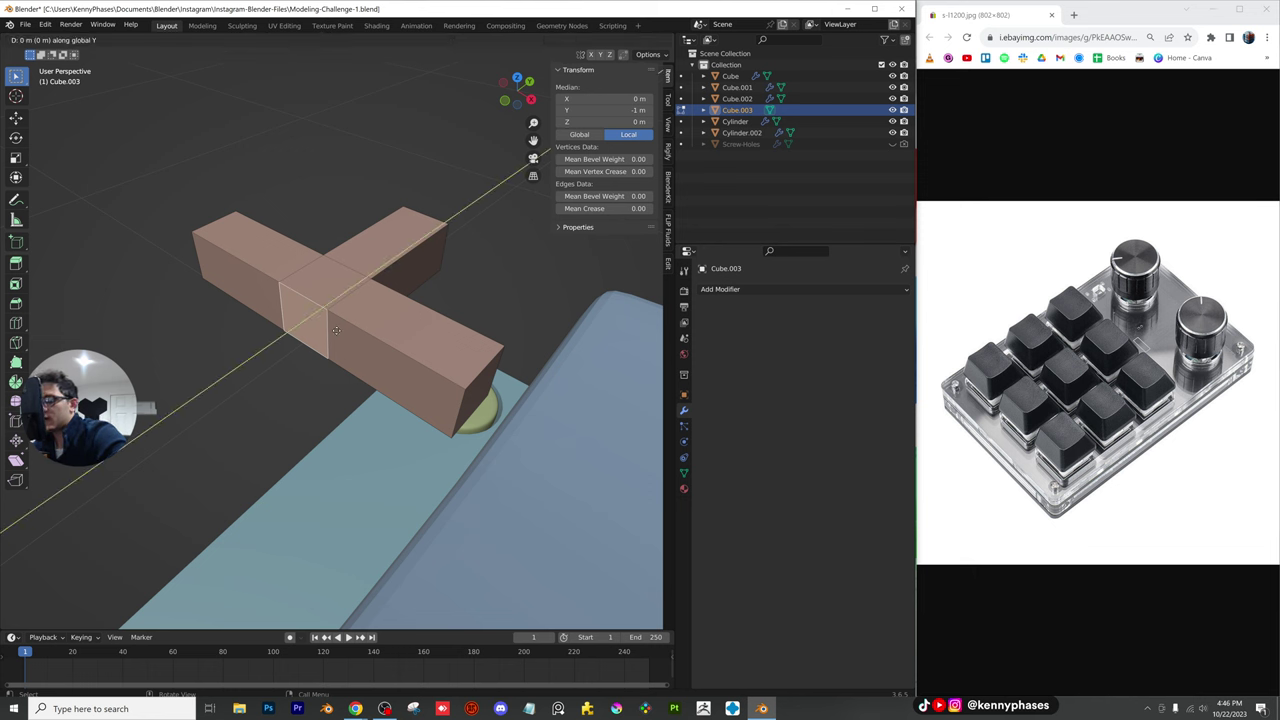
type("2")
key("Return")
scroll(333, 345, "down", 2)
key("Tab")
In top view, scale the cross down to about 0.078 m wide and move it over the corner screw head
middle_click_drag(347, 347, 378, 392)
key("KP_7")
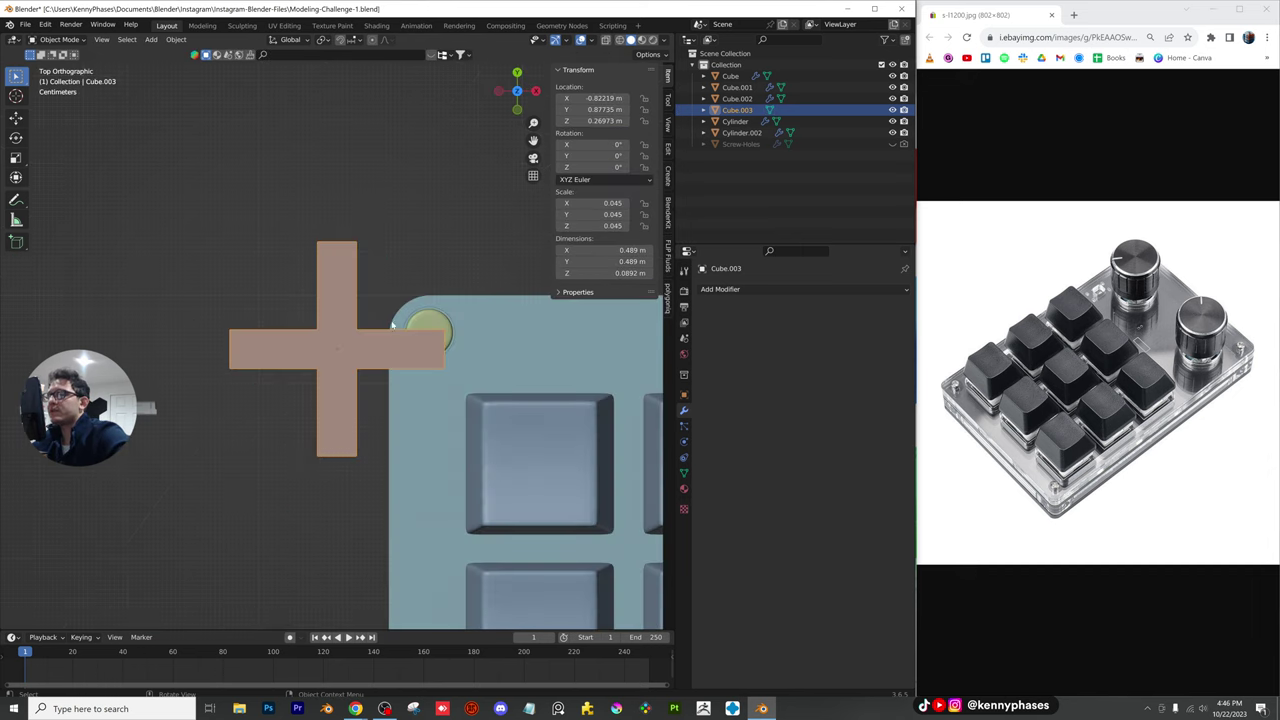
key("s")
left_click(365, 340)
key("g")
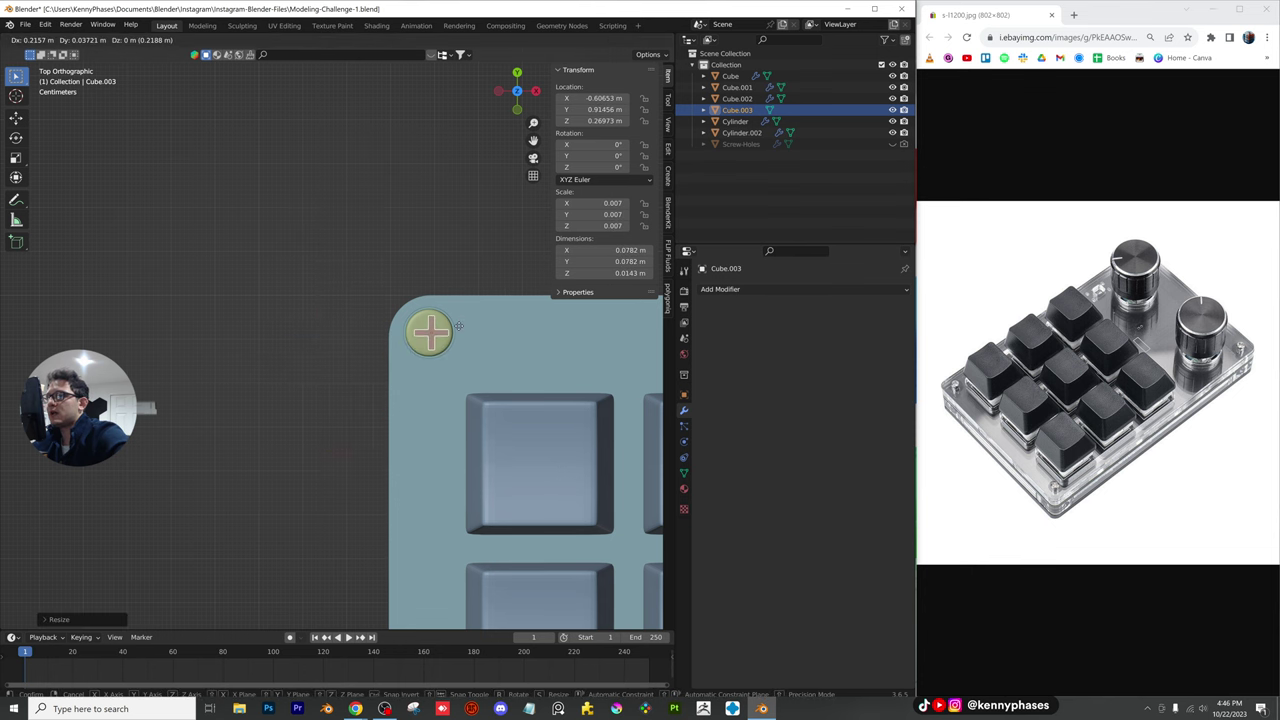
left_click(457, 326)
Fine-tune the cross's position to about X -0.612 m, Y 0.916 m so it is centred on the screw head
scroll(448, 334, "up", 3)
middle_click_drag(377, 340, 174, 346, "shift")
scroll(280, 337, "up", 7)
middle_click_drag(350, 320, 493, 330, "shift")
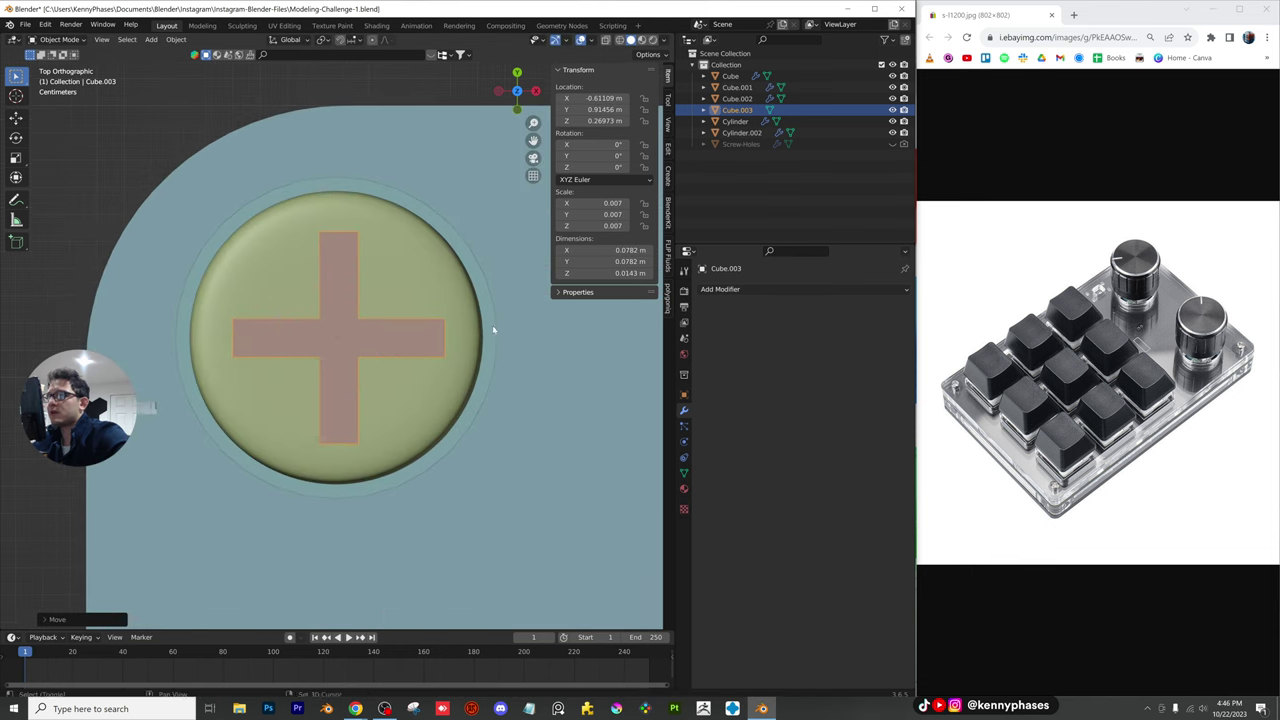
key("g")
left_click(422, 316)
key("g")
left_click(426, 335)
Lower the cross along Z to about 0.205 m so it sinks partly into the screw head
middle_click_drag(423, 357, 488, 301)
key("g")
key("z")
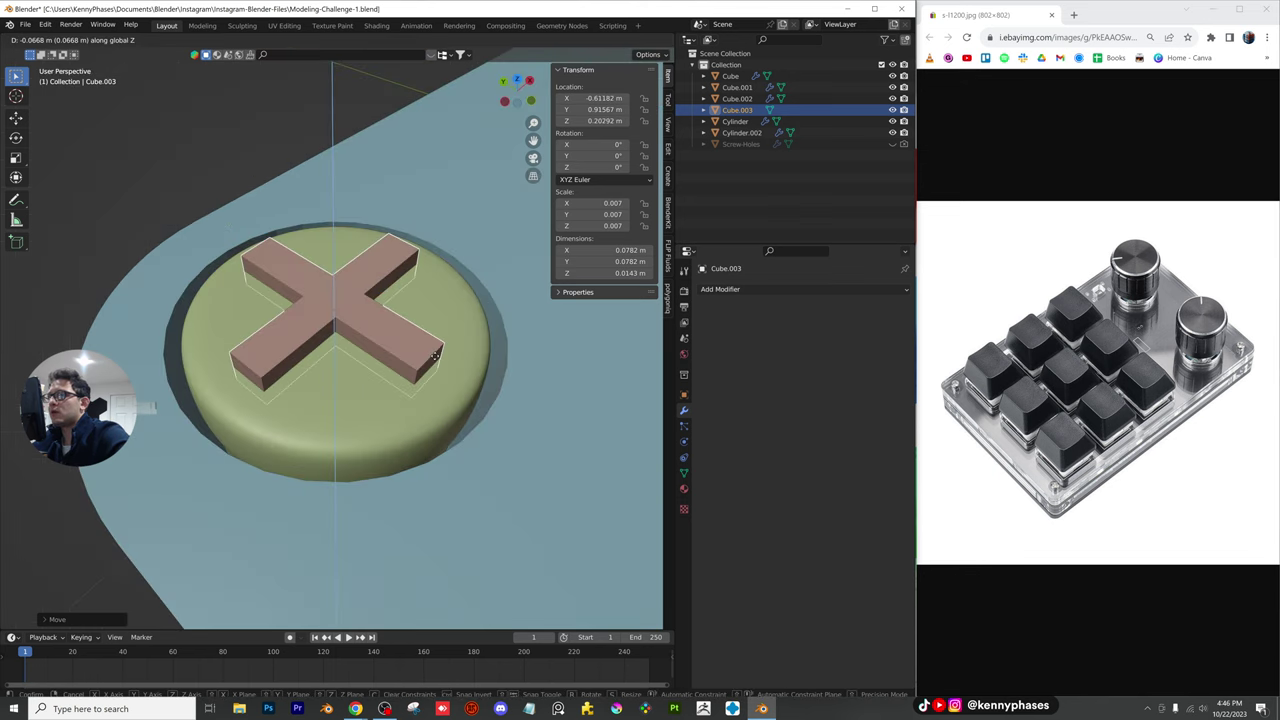
left_click(418, 345)
middle_click_drag(414, 343, 423, 329)
left_click(417, 392)
Add a Boolean Difference modifier to the screws with the cross as the cutting object
left_click(372, 325)
left_click(395, 397)
left_click(728, 290)
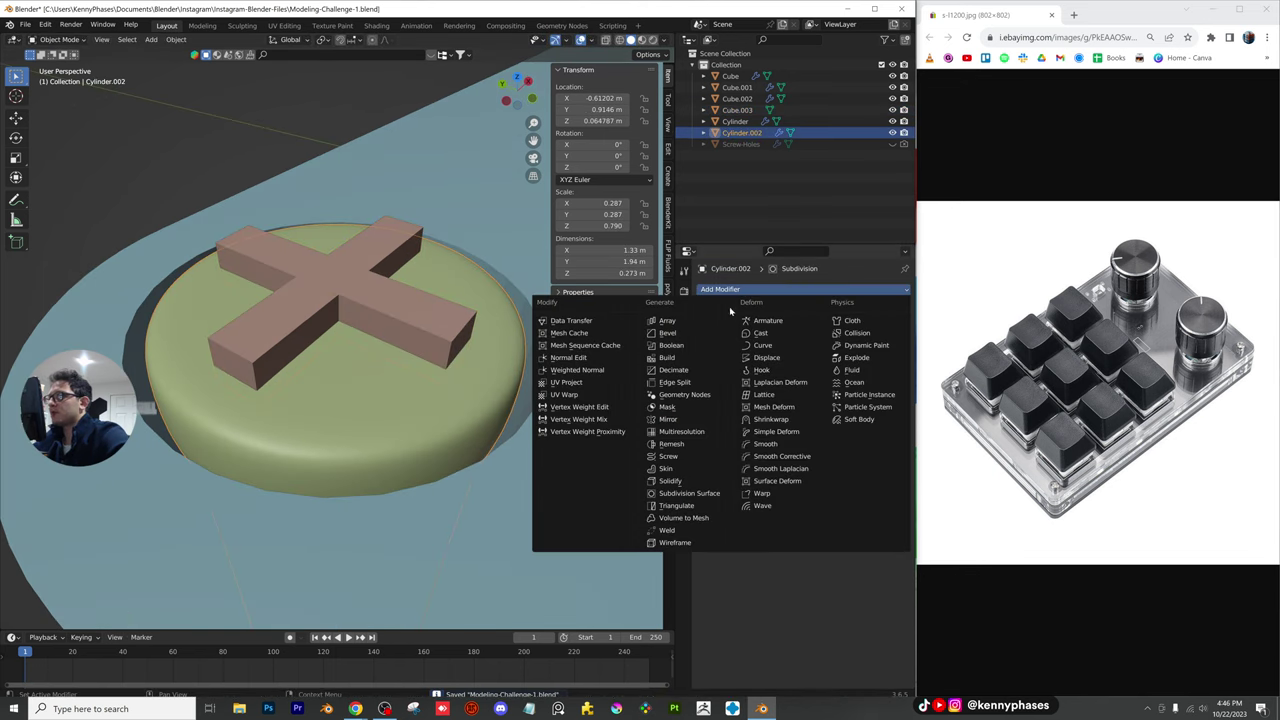
left_click(690, 345)
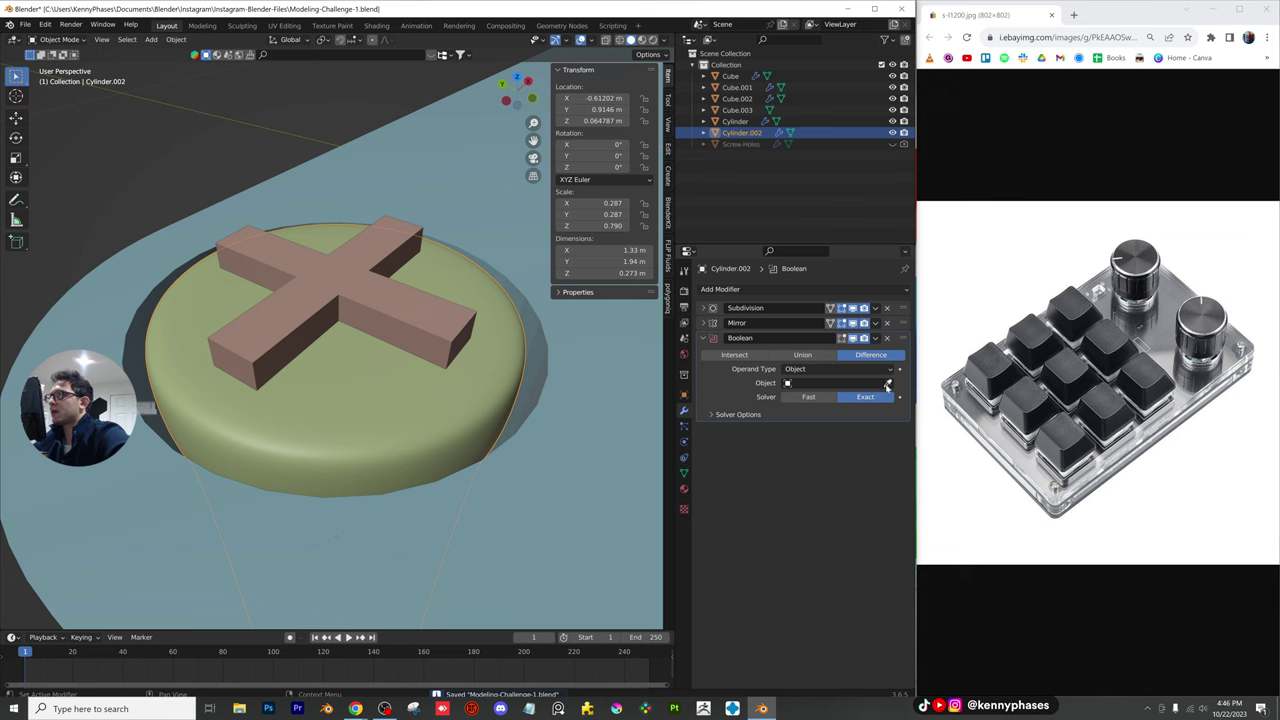
left_click(347, 295)
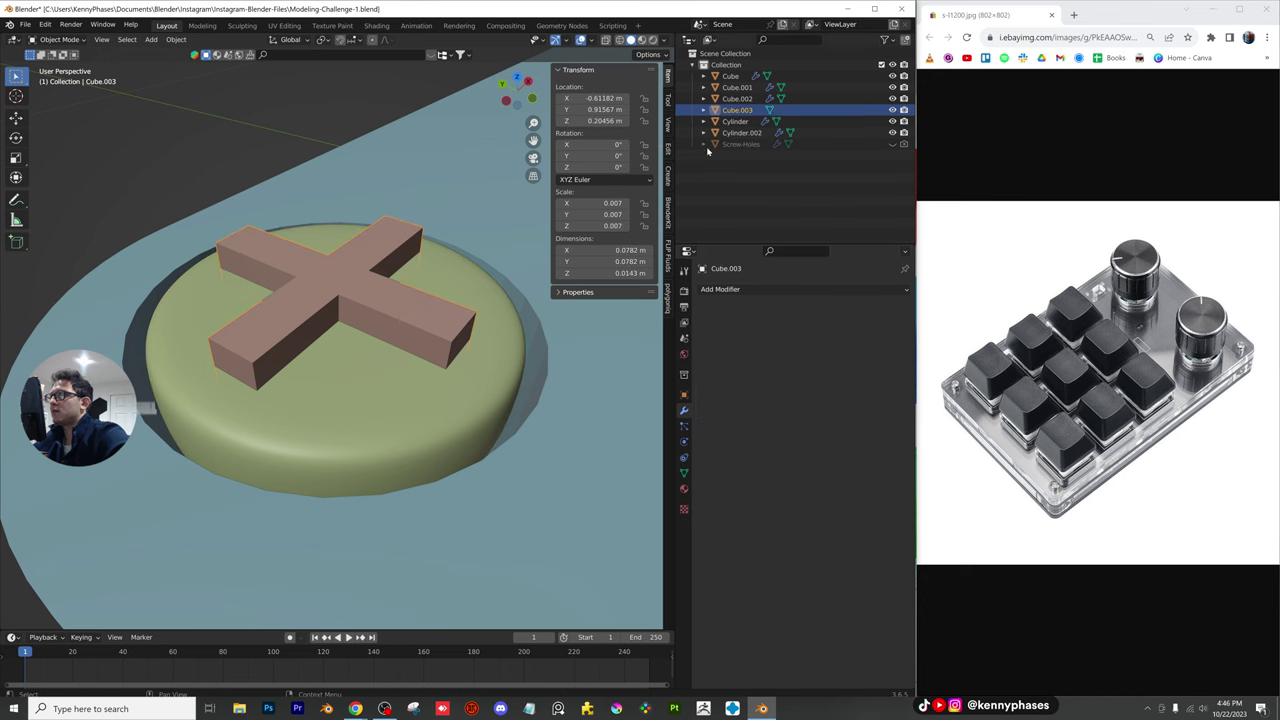
Hide the cross cutter and reselect the screws to inspect the cut slots
left_click(892, 110)
left_click(357, 377)
scroll(355, 379, "down", 2)
middle_click_drag(351, 380, 487, 398)
scroll(487, 398, "down", 8)
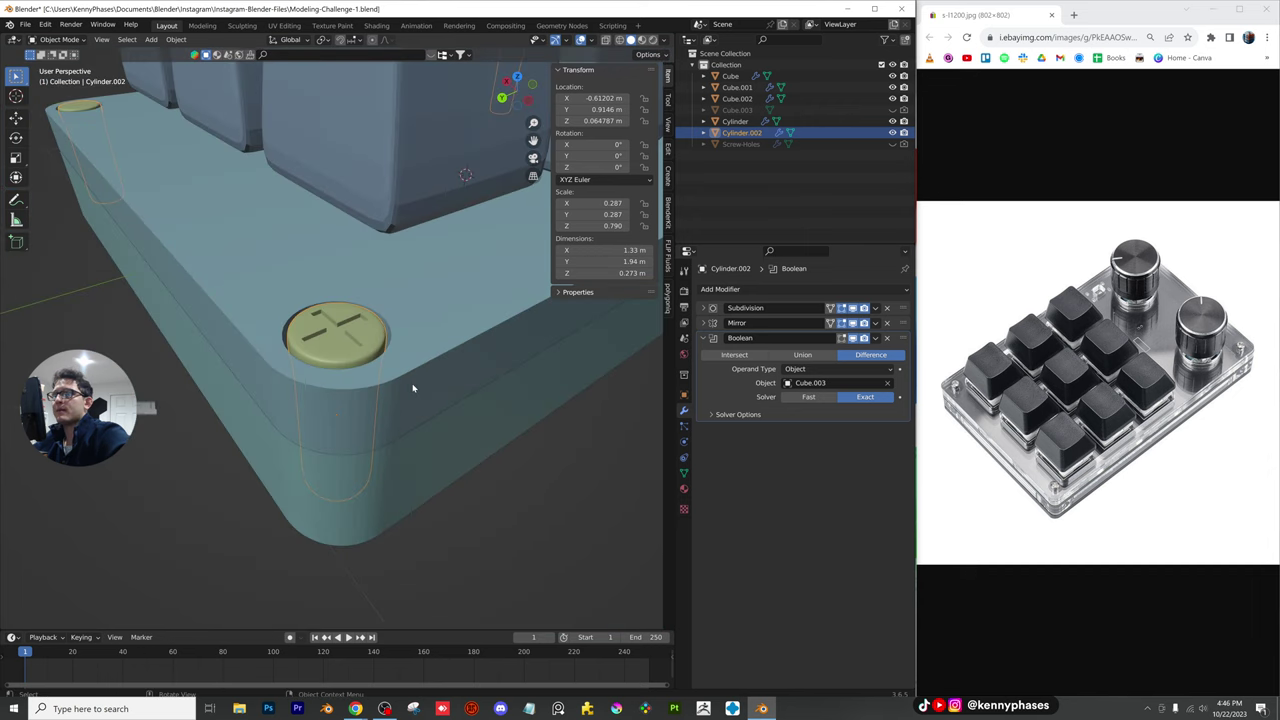
scroll(348, 377, "up", 1)
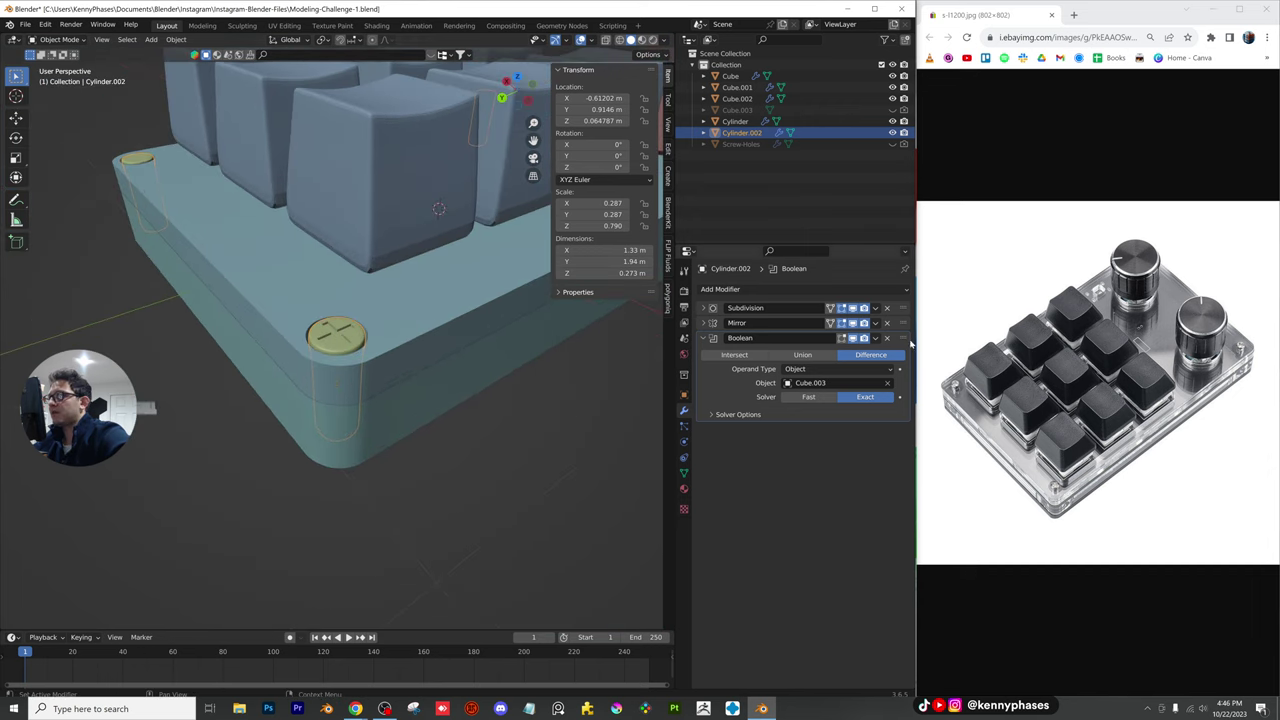
middle_click_drag(439, 208, 353, 401)
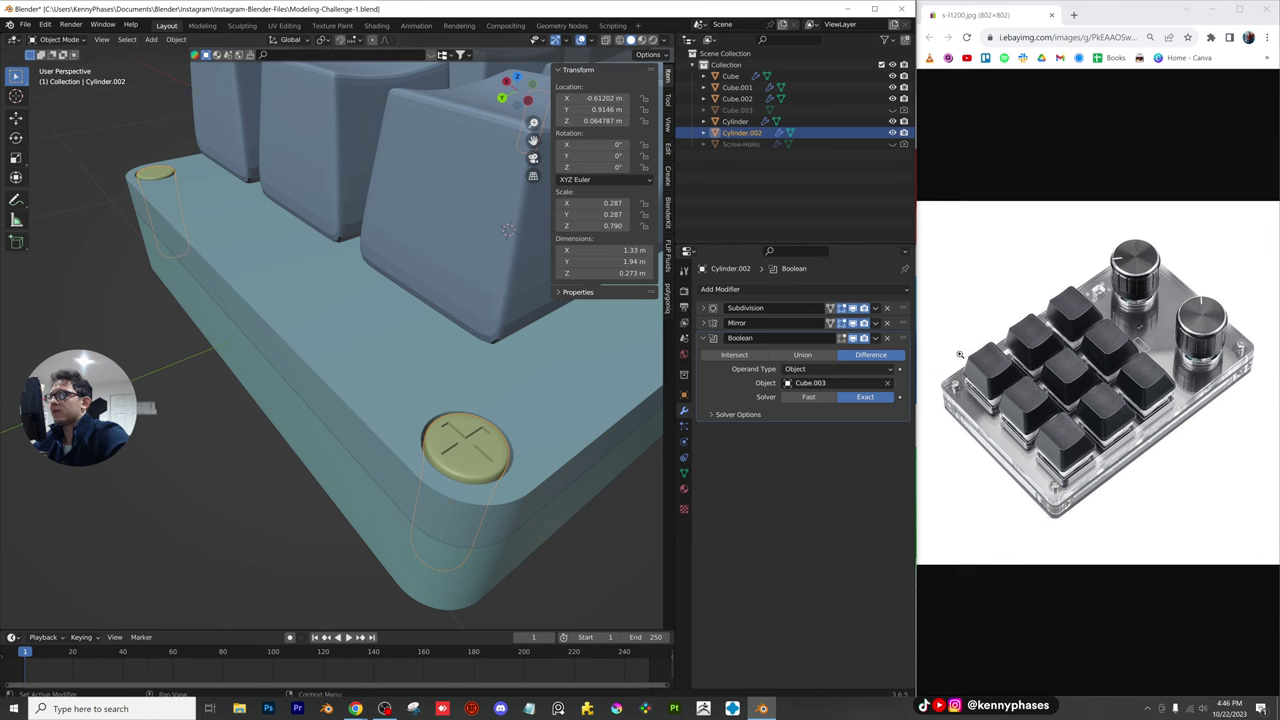
Move the Boolean modifier above the Mirror modifier so the cross slot is mirrored to all the screws
left_click_drag(906, 338, 906, 322)
middle_click_drag(229, 323, 257, 297)
scroll(394, 314, "down", 6)
middle_click_drag(394, 314, 338, 381)
scroll(334, 456, "up", 8)
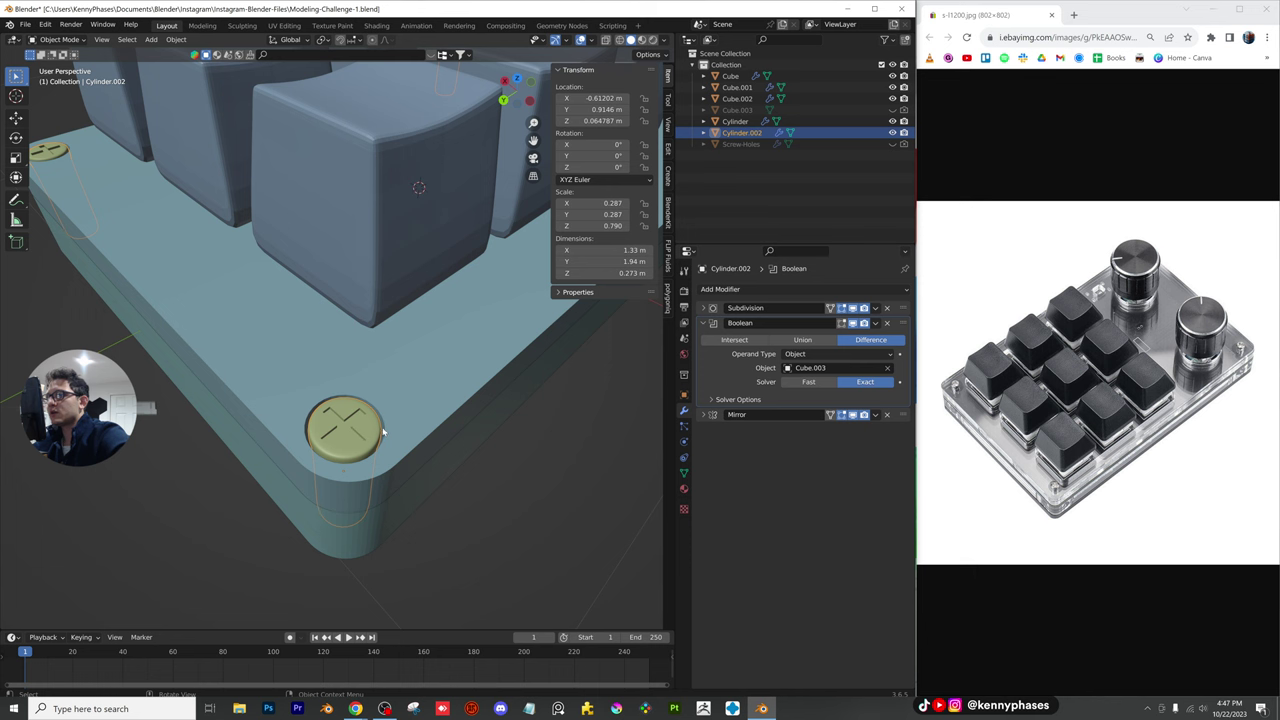
Unhide the cross cutter and scale it together with the screws down to about 0.75 of their size
left_click(893, 145)
left_click(893, 145)
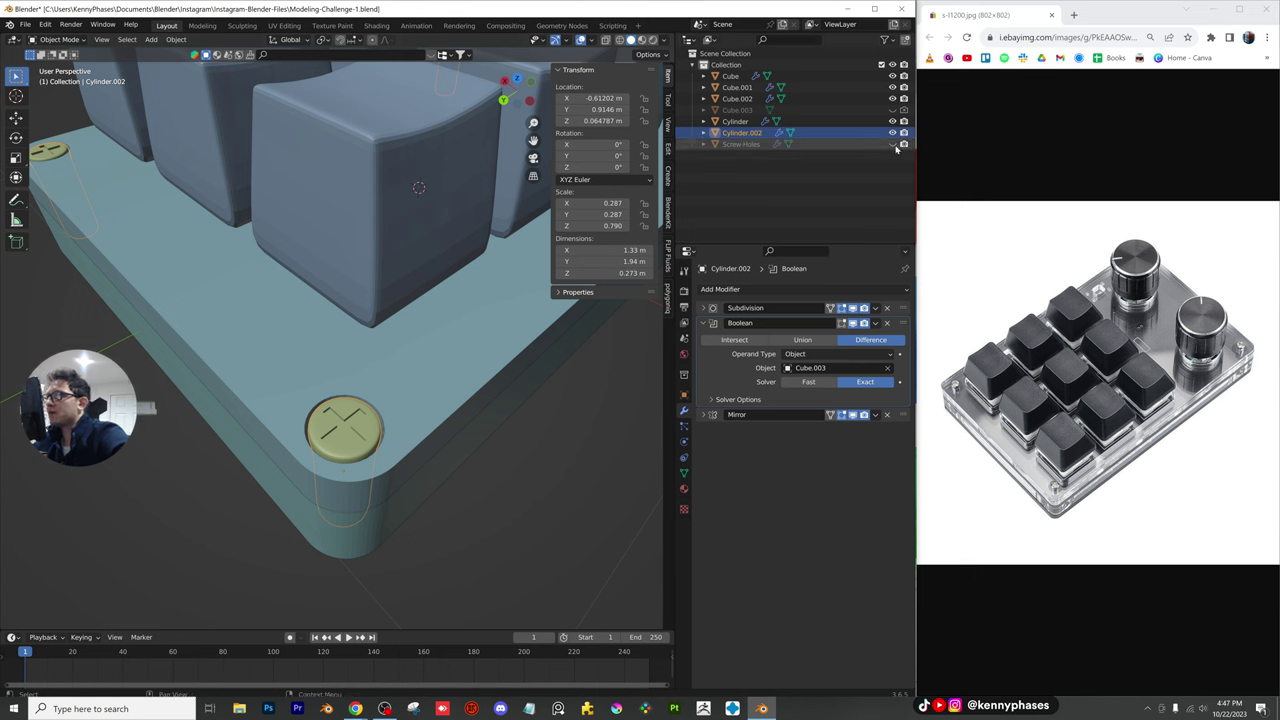
left_click(893, 109)
left_click(358, 441)
left_click(359, 439, "shift")
key("KP_7")
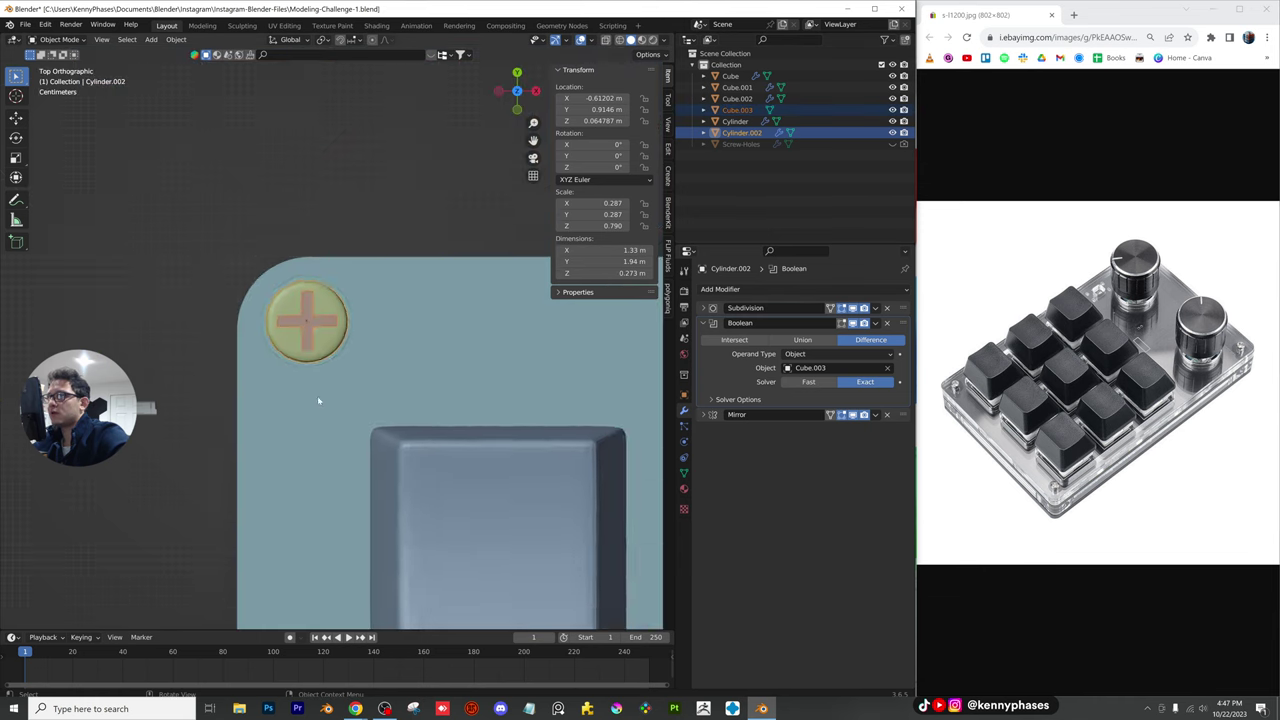
scroll(397, 191, "up", 3)
key("s")
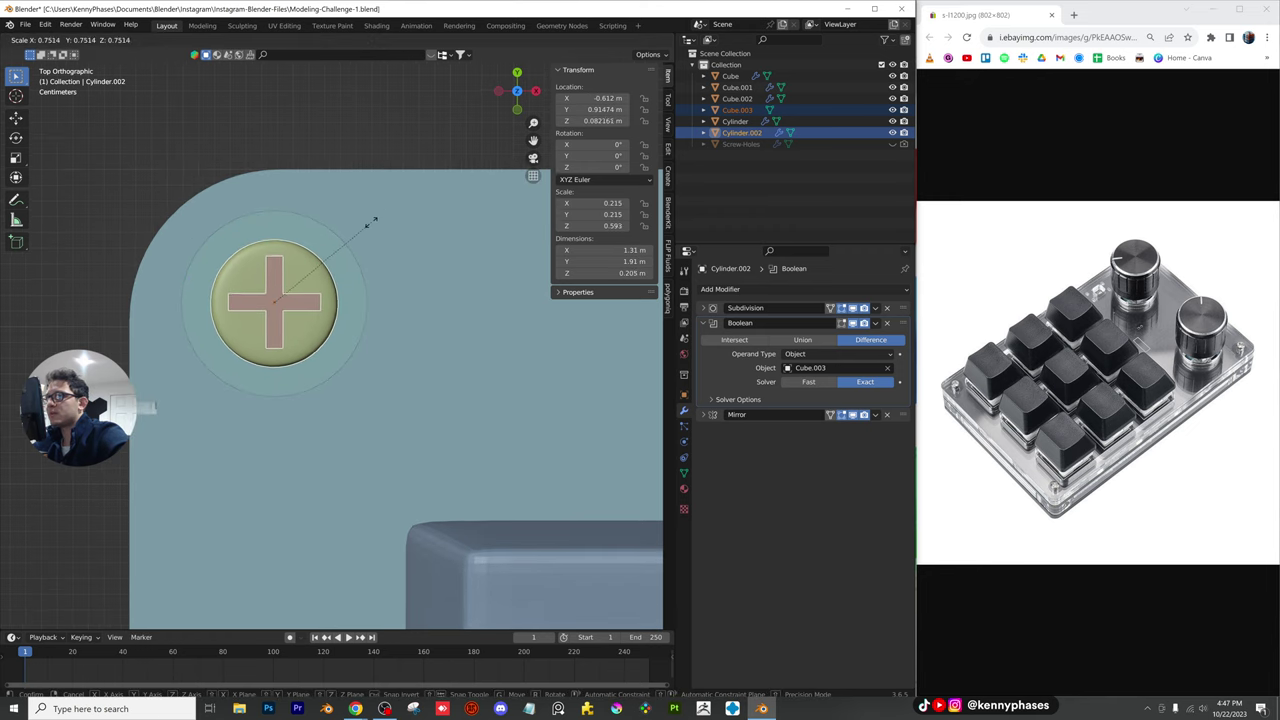
left_click(371, 220)
Raise the screws and cross cutter together along Z, placing the screws at about Z 0.098 m
middle_click_drag(320, 329, 438, 233)
key("g")
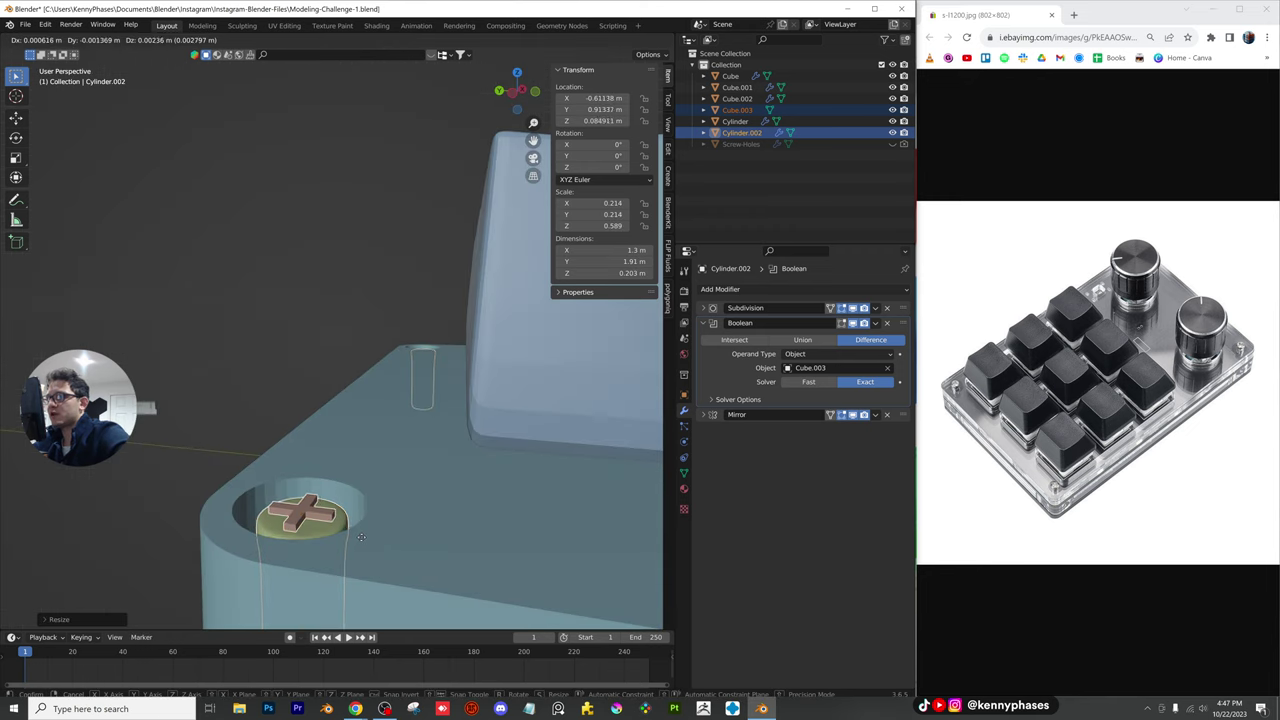
key("z")
left_click(533, 124)
left_click(515, 98)
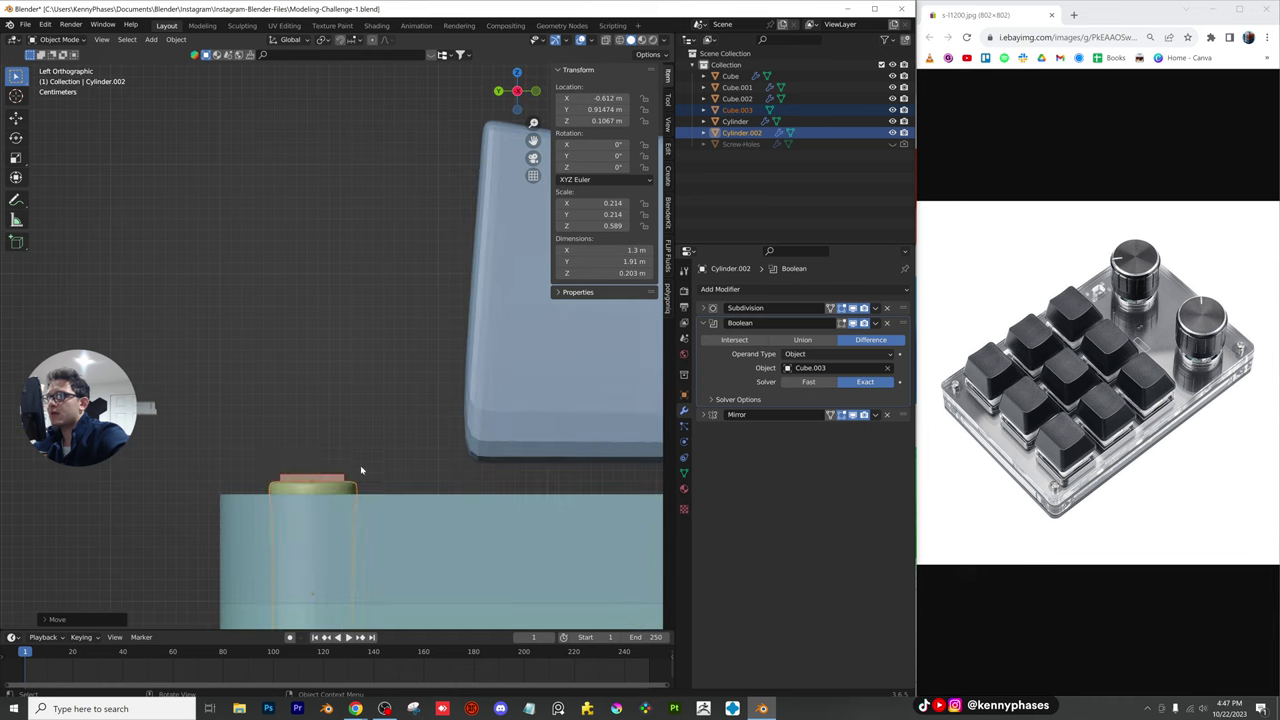
key("g")
key("z")
left_click(360, 478)
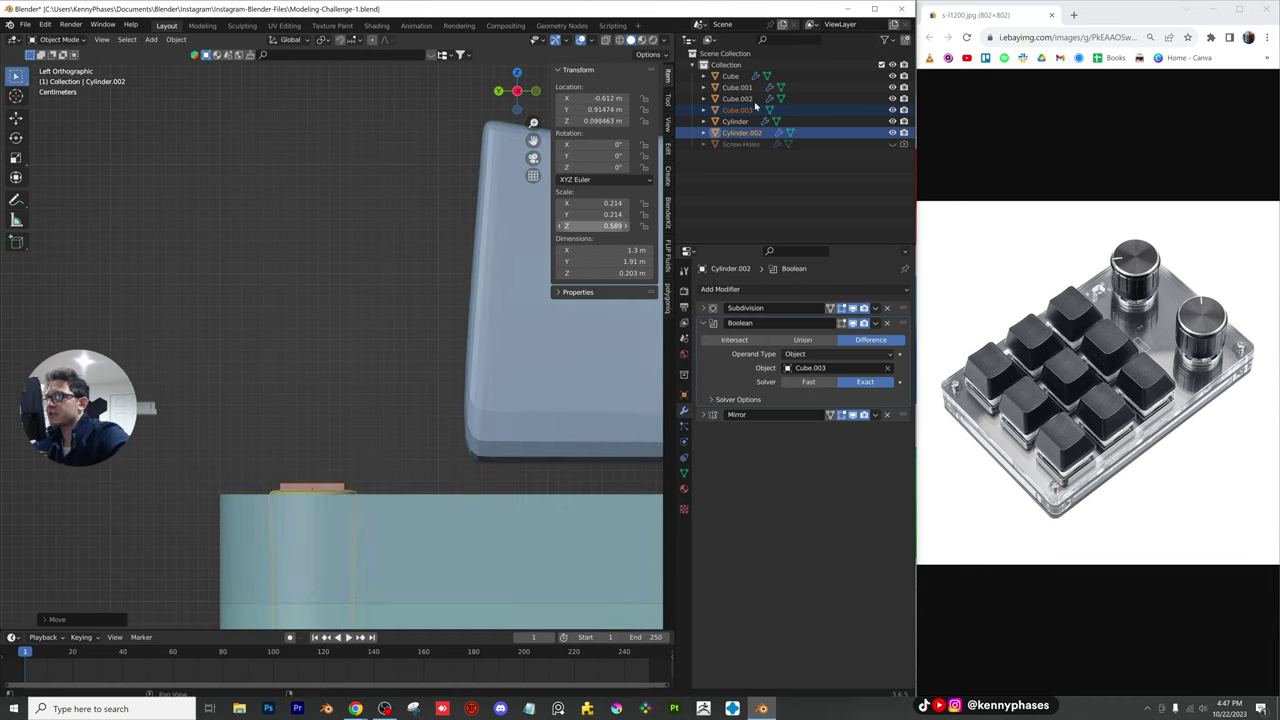
Unhide the Screw-Holes cutters and scale them down to about 0.265 in X and Y
left_click(800, 144)
left_click(892, 144)
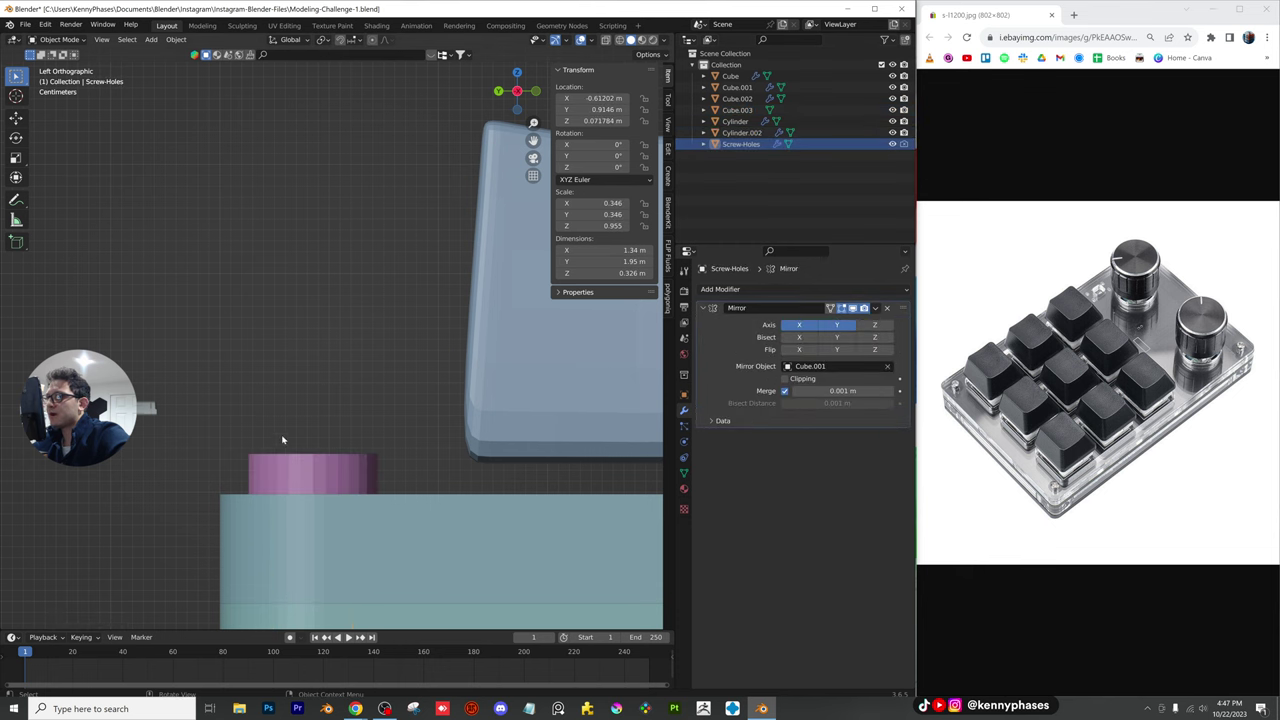
left_click(517, 91)
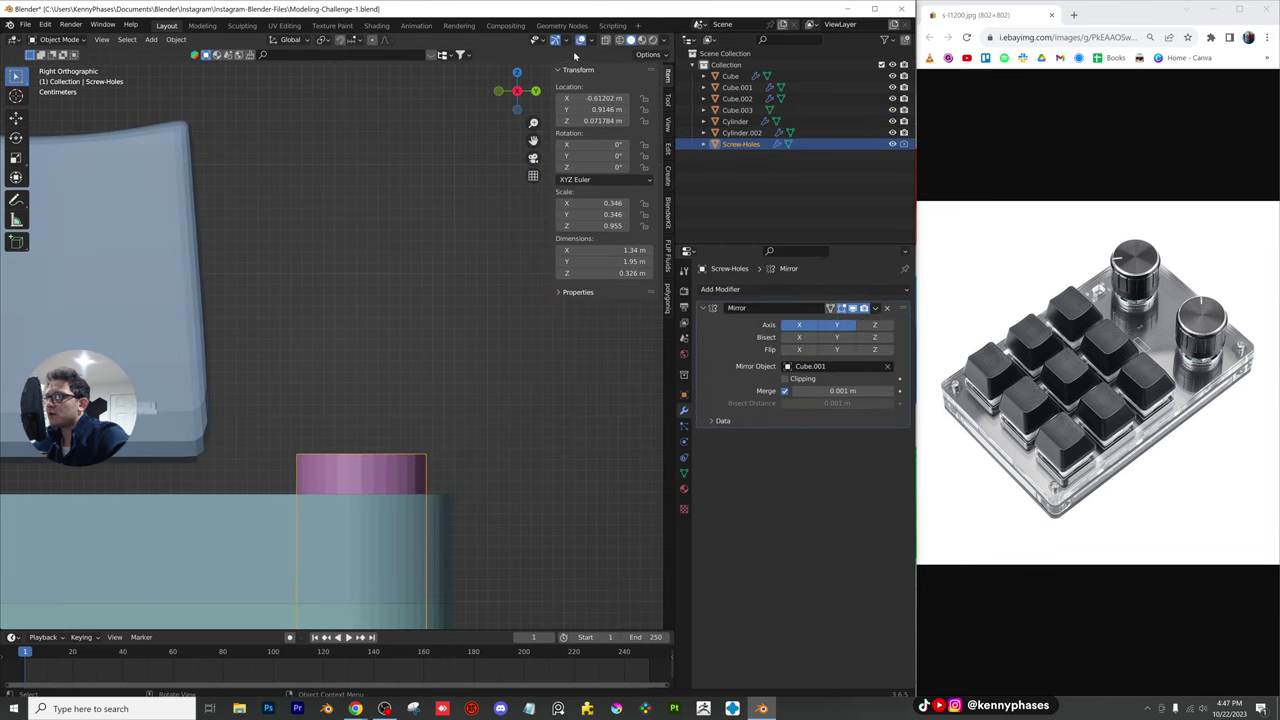
left_click(517, 72)
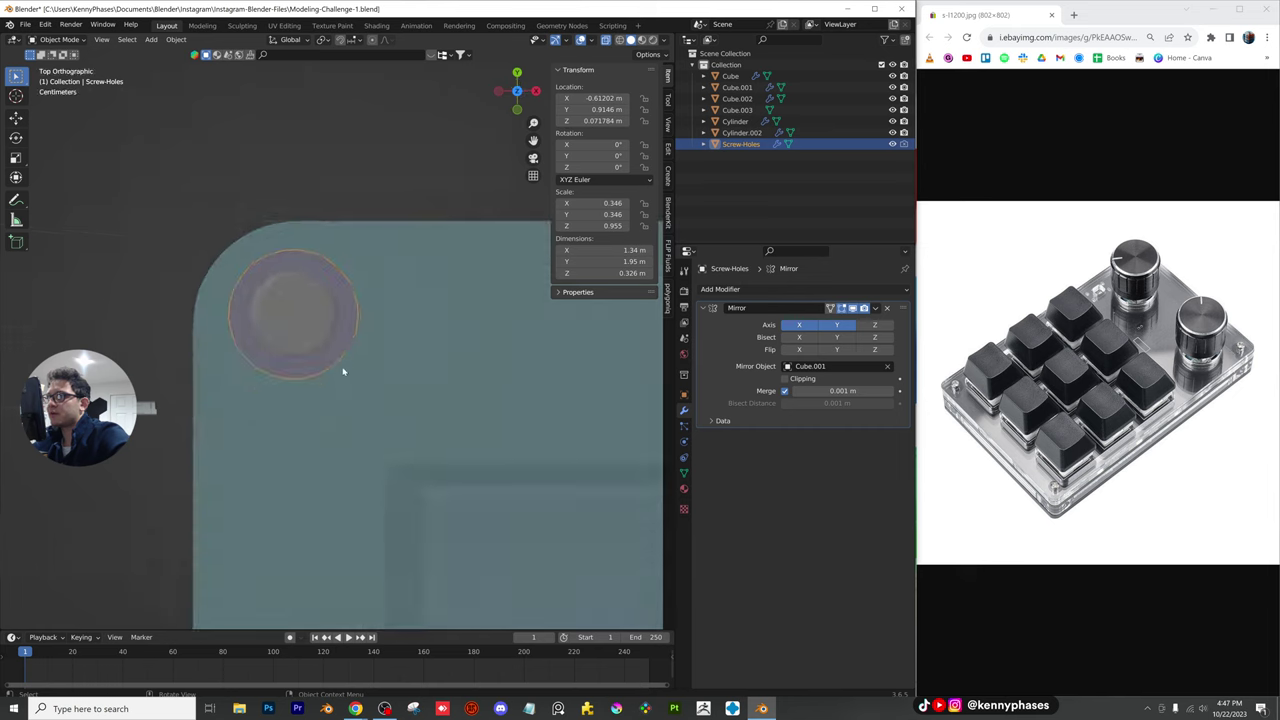
middle_click_drag(415, 349, 415, 345, "shift")
key("s")
left_click(437, 255)
Raise the Screw-Holes cutters along Z to about 0.094 m, hide them and turn off X-ray display
middle_click_drag(437, 255, 455, 460)
key("g")
key("z")
left_click(437, 466)
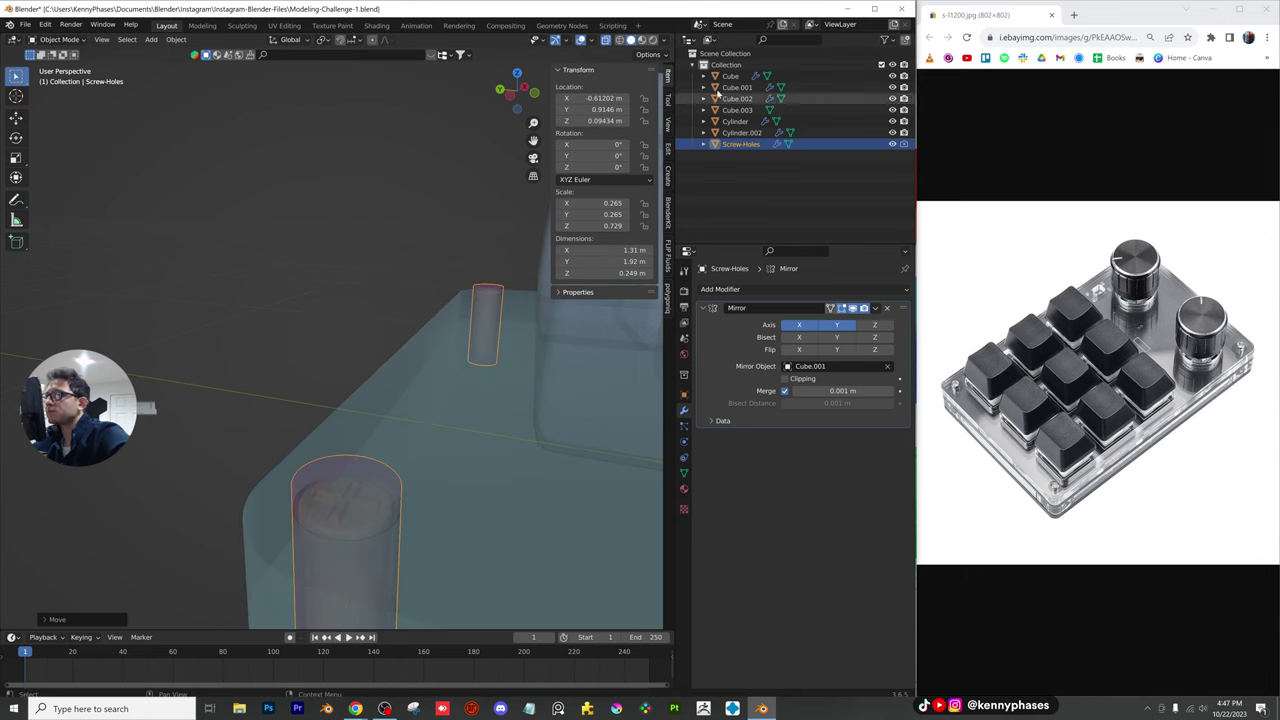
left_click(892, 144)
left_click(605, 40)
Scale the screws and cross cutter up together by about 1.1 to fill the corner holes
mouse_move(357, 386)
middle_mouse_down()
mouse_move(371, 434)
mouse_move(388, 328)
middle_mouse_up()
scroll(380, 440, "up", 2)
left_click(368, 396)
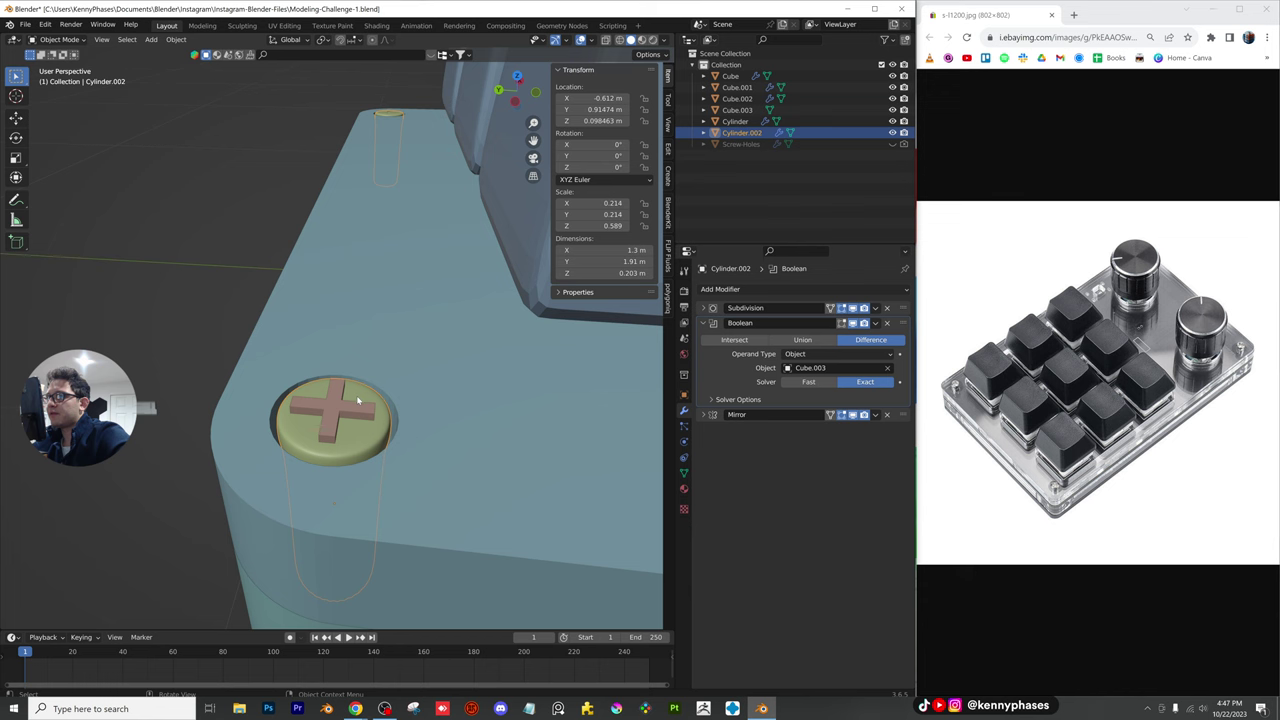
left_click(355, 408, "shift")
key("s")
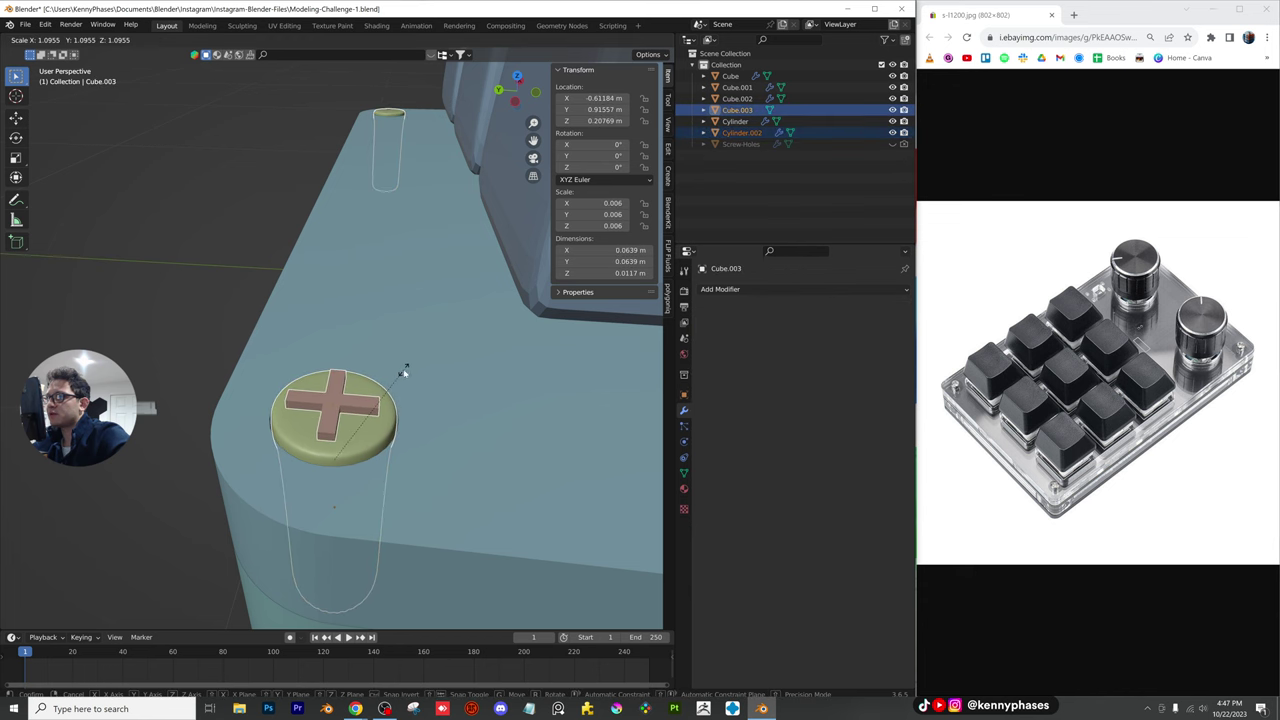
left_click(404, 371)
Lower the screws and cross cutter slightly along Z and hide the cross cutter
key("g")
key("z")
left_click(404, 378)
middle_click_drag(404, 378, 397, 328)
key("h")
Edit the keycap mesh to widen it slightly, making the key array about 1.21 m by 1.13 m
scroll(381, 411, "down", 8)
scroll(240, 406, "down", 2)
left_click(246, 346)
scroll(263, 407, "up", 2)
scroll(380, 357, "up", 3)
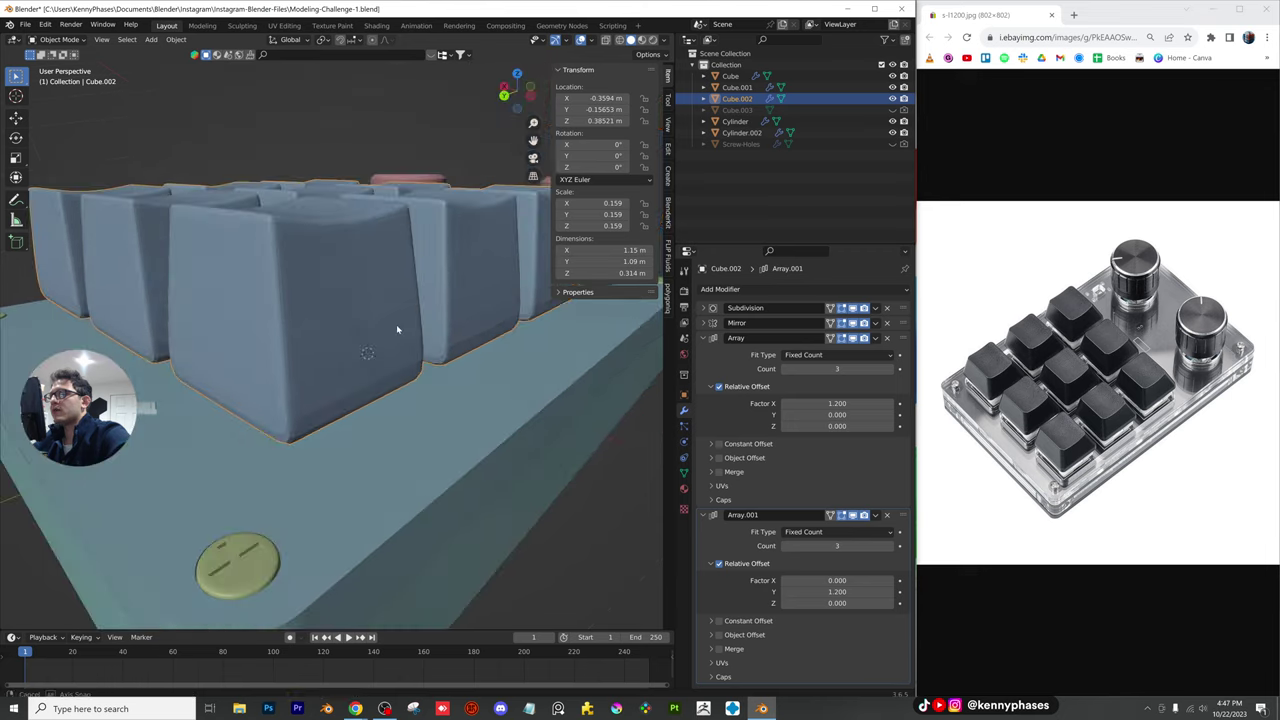
key("Tab")
middle_click_drag(300, 383, 393, 352)
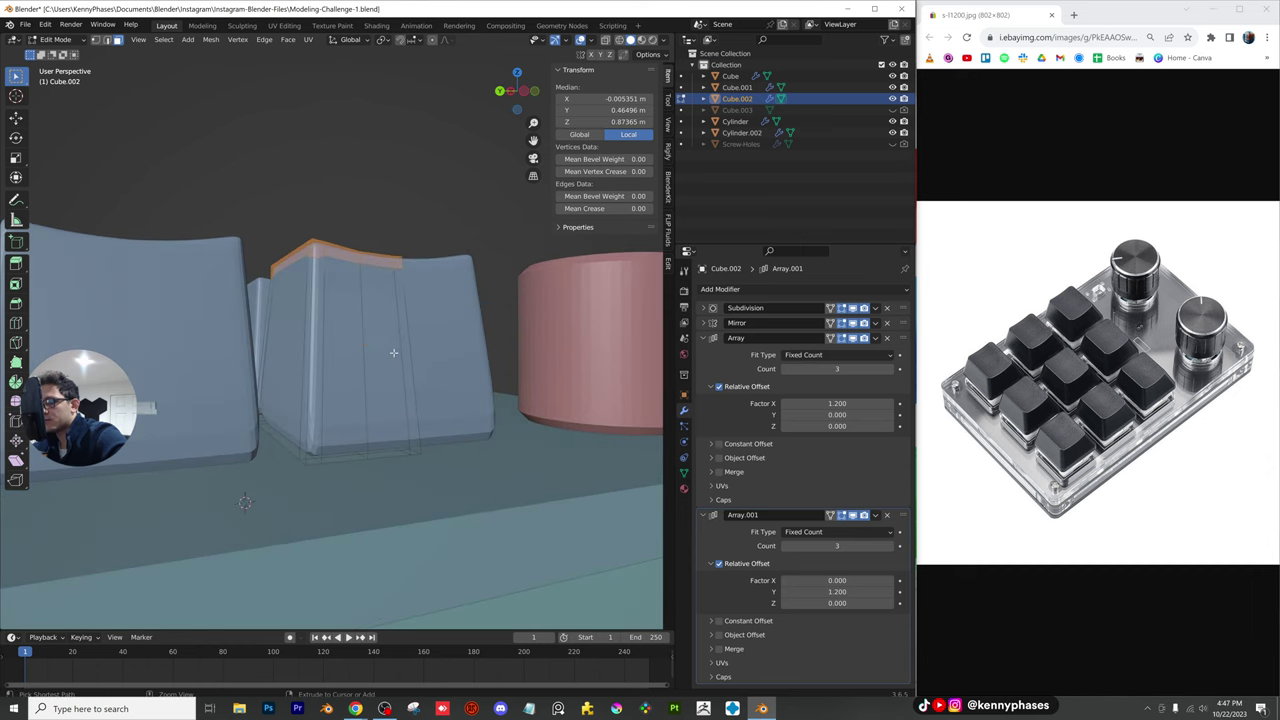
left_click_drag(365, 358, 400, 430)
key("Tab")
middle_click_drag(400, 430, 326, 466)
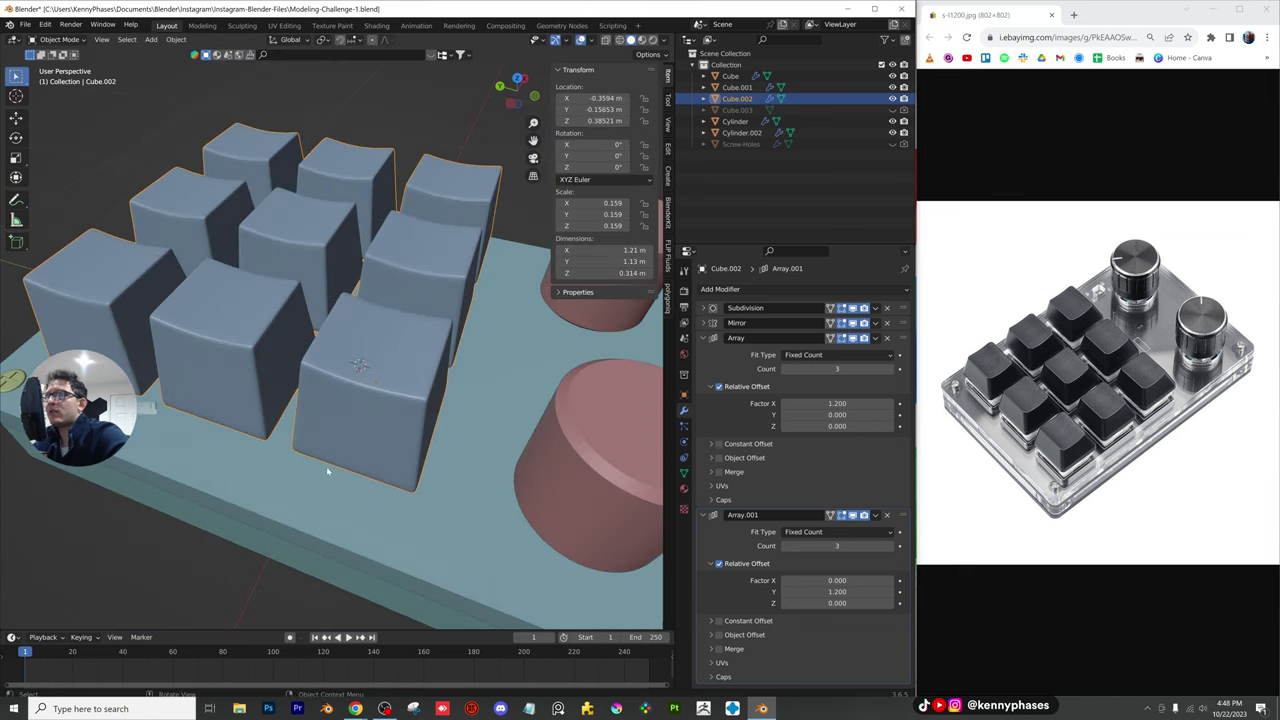
Select all the visible keypad parts, shade them smooth and save the file
scroll(328, 435, "down", 3)
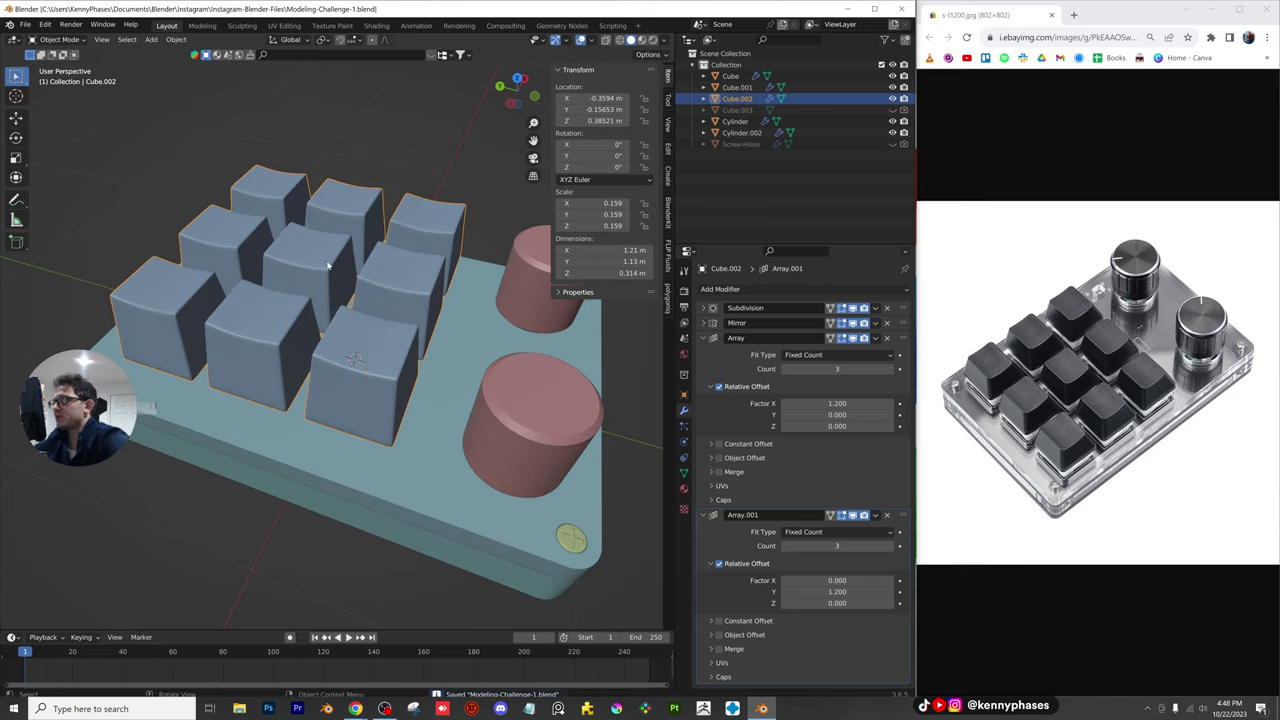
middle_click_drag(355, 337, 465, 314)
left_click(465, 314)
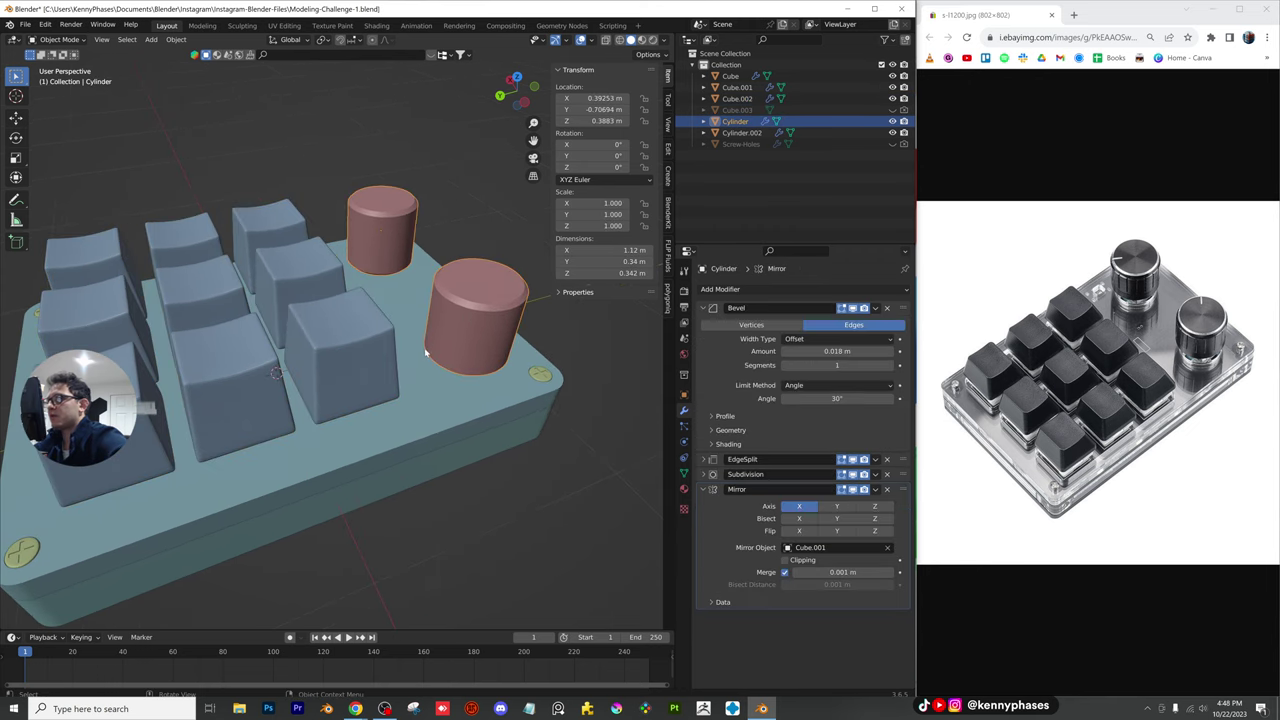
right_click(391, 344)
left_click(391, 345)
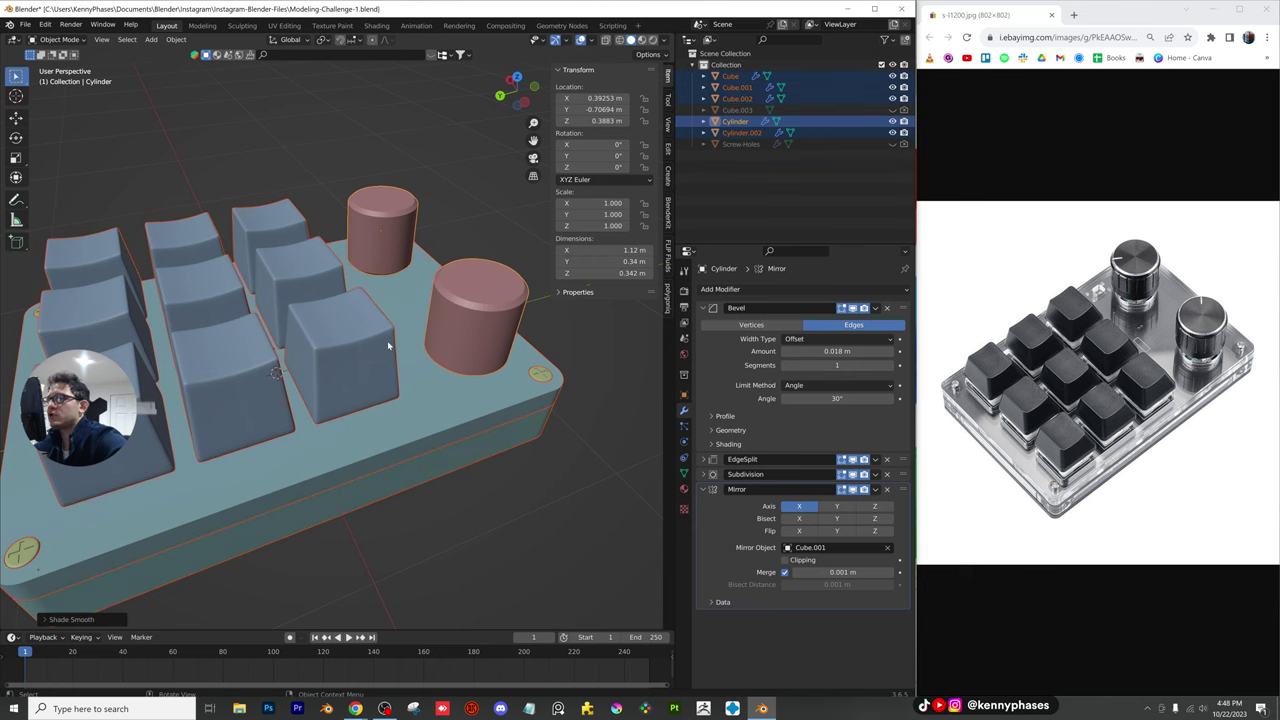
left_click(421, 242)
key("ctrl+s")
scroll(357, 301, "down", 2)
middle_click_drag(319, 312, 428, 322)
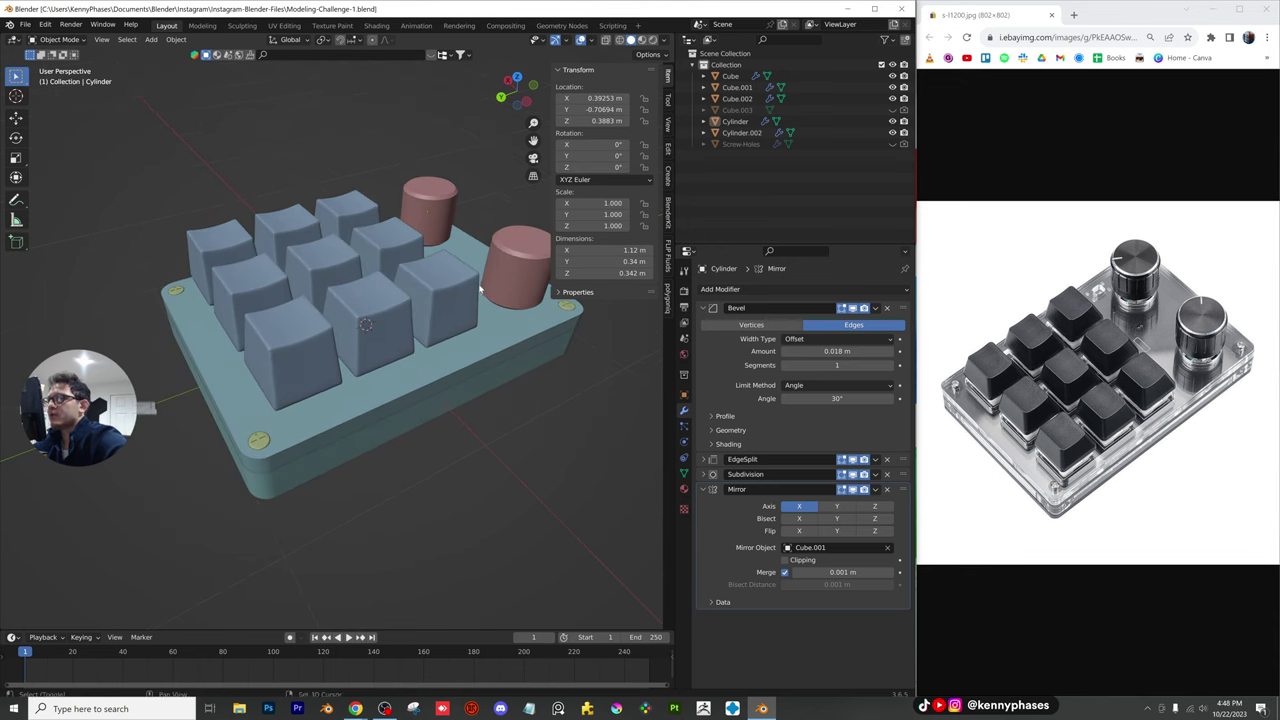
Add a cube scaled to about 0.414 and raise it to about Z 0.77 m above the keypad
left_click(433, 328)
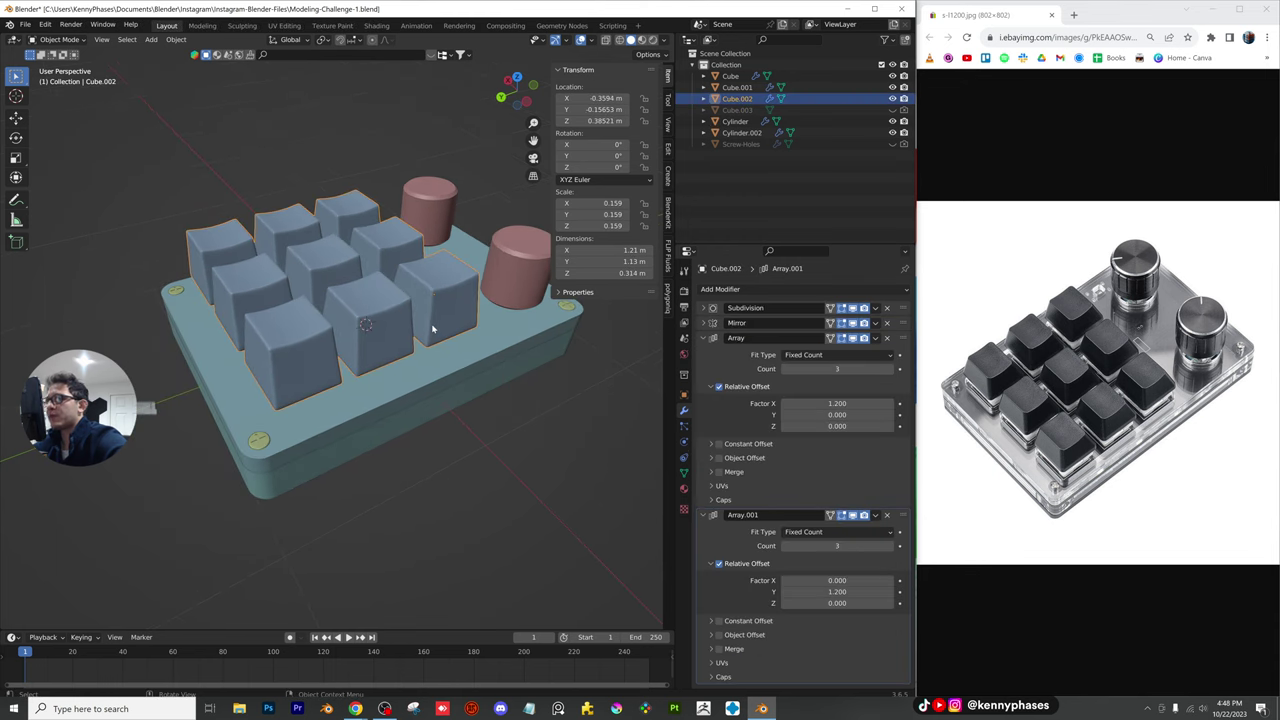
left_click(151, 39)
mouse_move(175, 50)
left_click(262, 61)
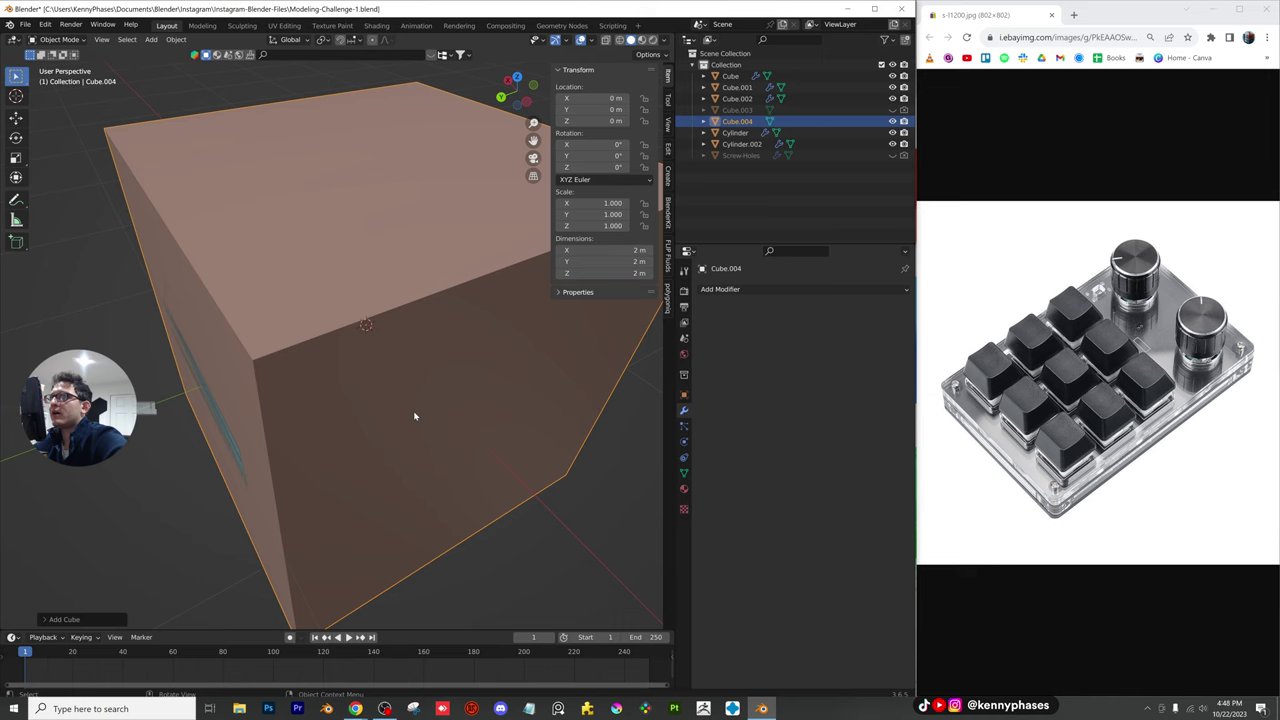
key("s")
left_click(400, 377)
key("g")
key("z")
left_click(404, 308)
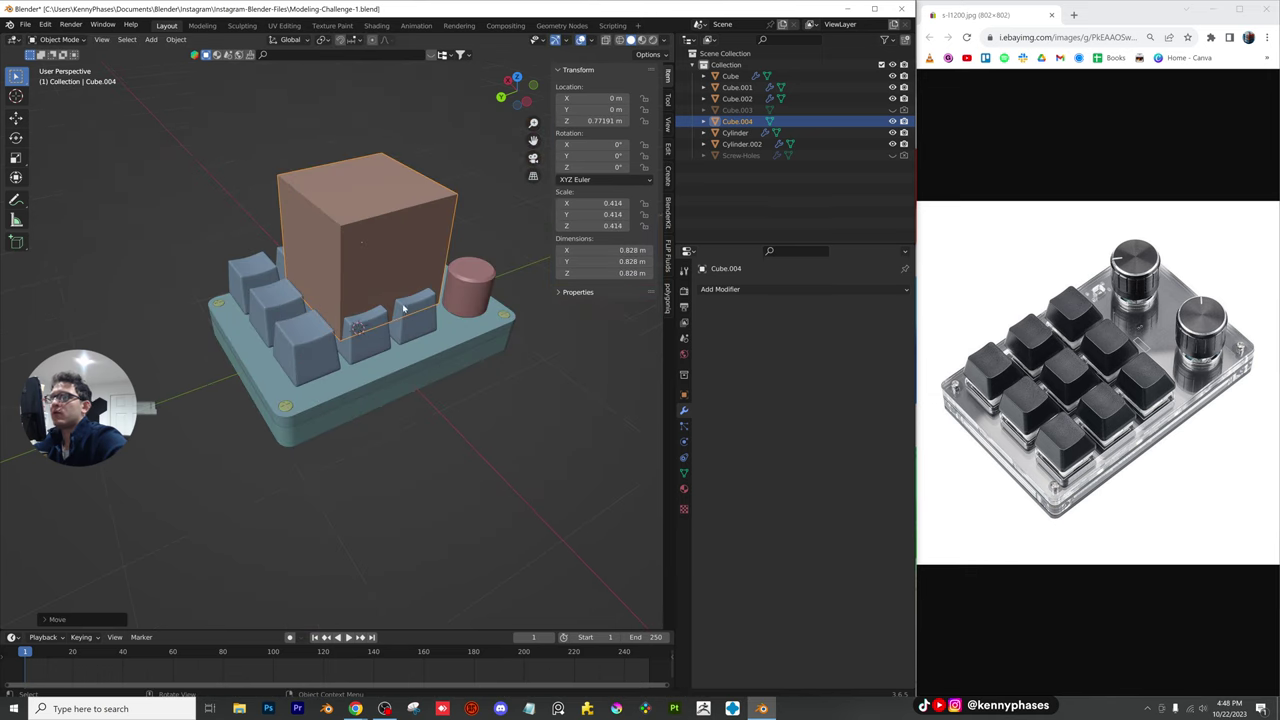
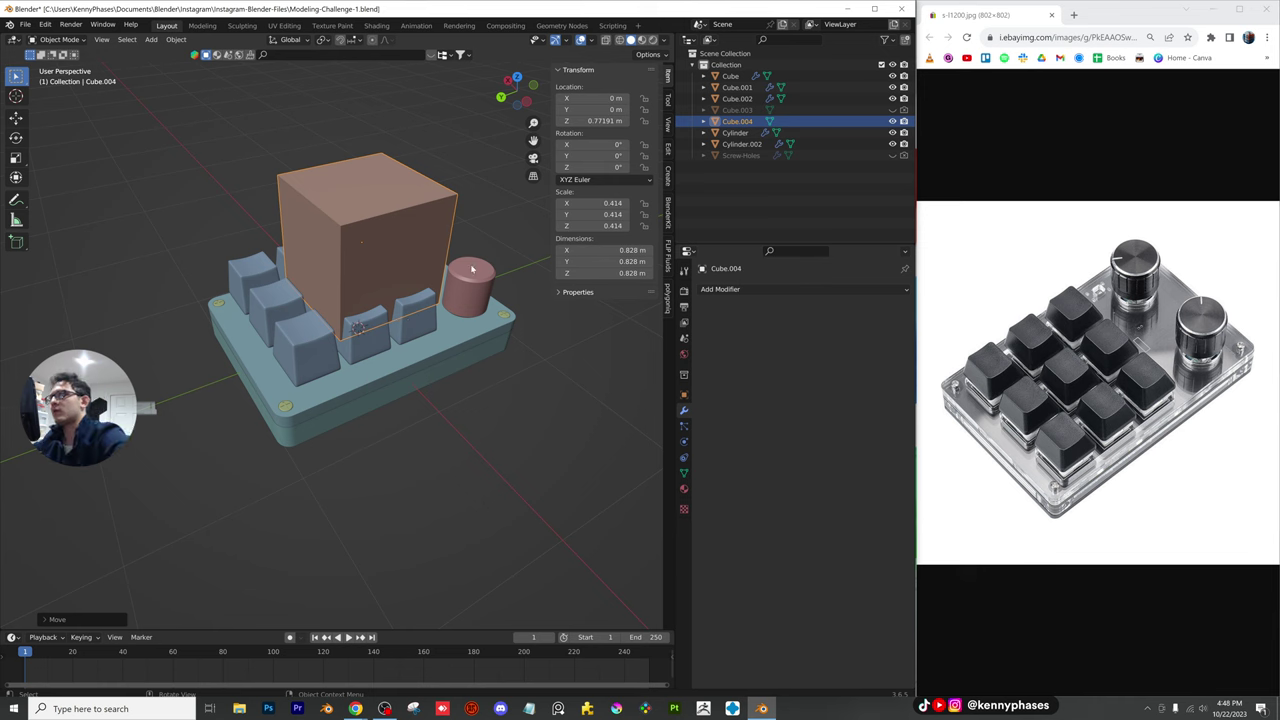
Scale the cube to about 0.216 and place it over the corner key at about X -0.347 m, Y 0.637 m
key("s")
left_click(410, 280)
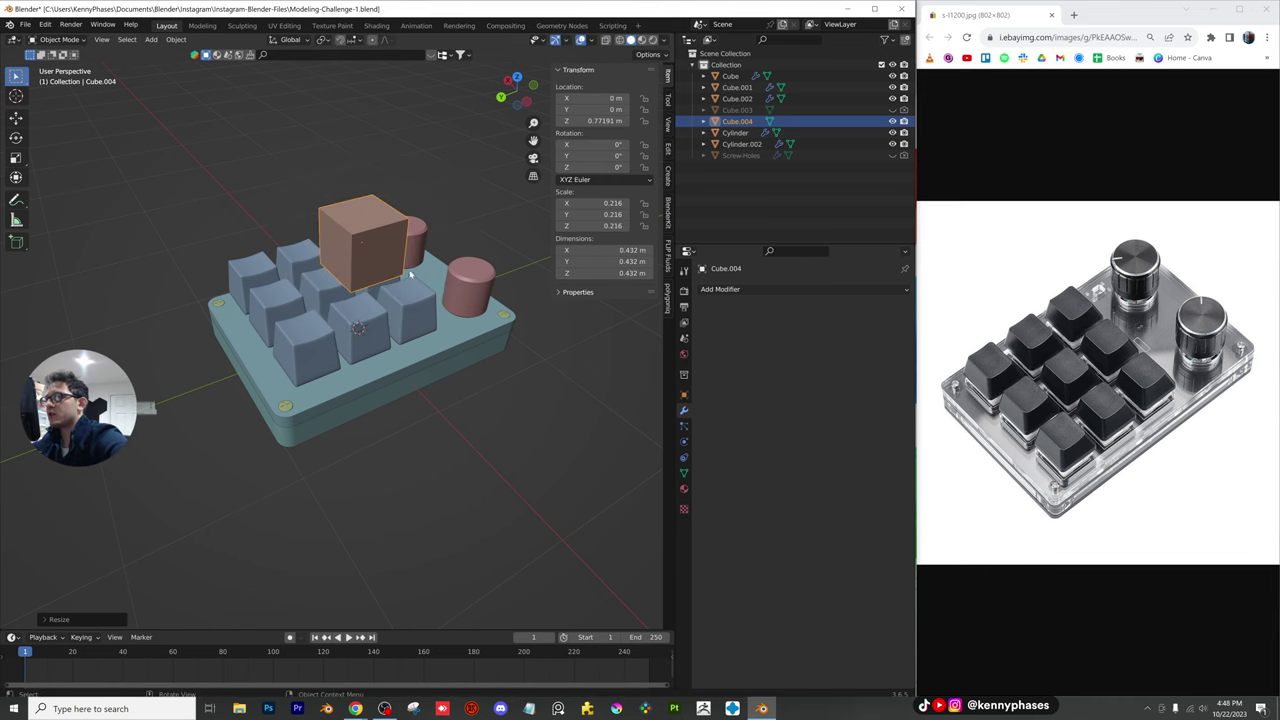
left_click(525, 82)
key("g")
left_click(373, 316)
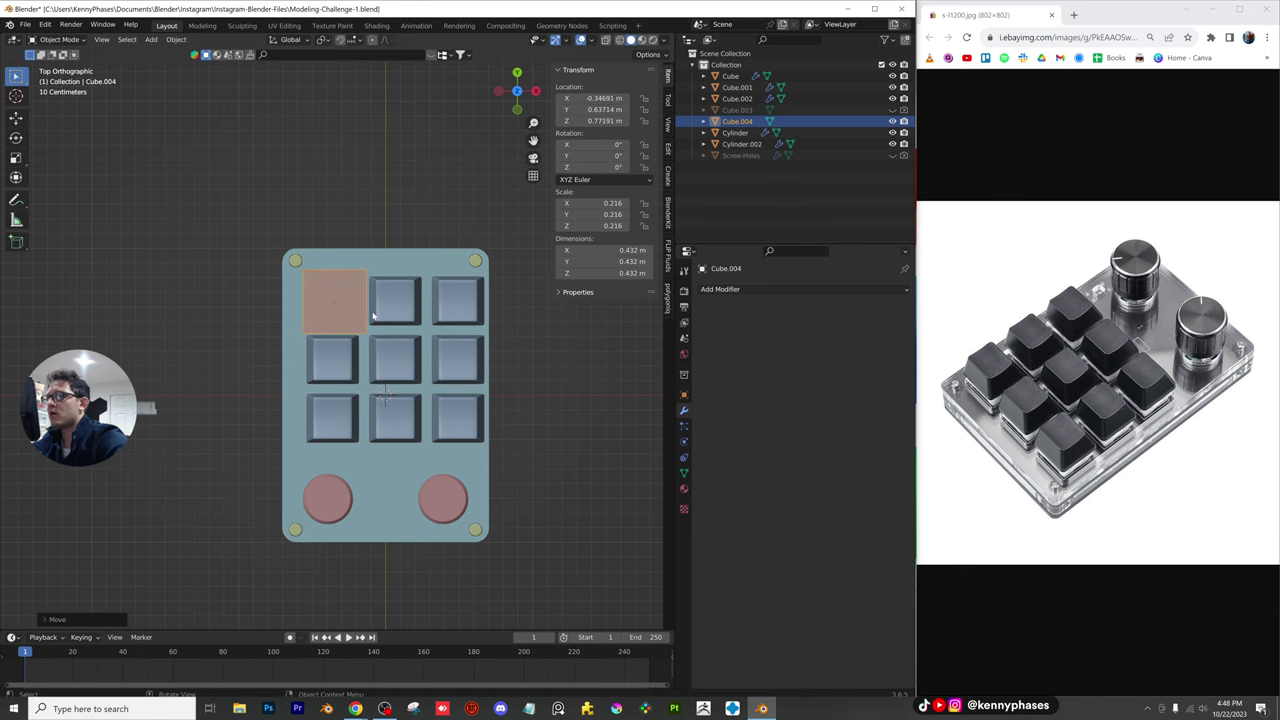
Centre the cube over the corner key and resize it to about 0.191, slightly larger than the keycap
scroll(373, 316, "up", 4)
key("s")
left_click(432, 194)
key("g")
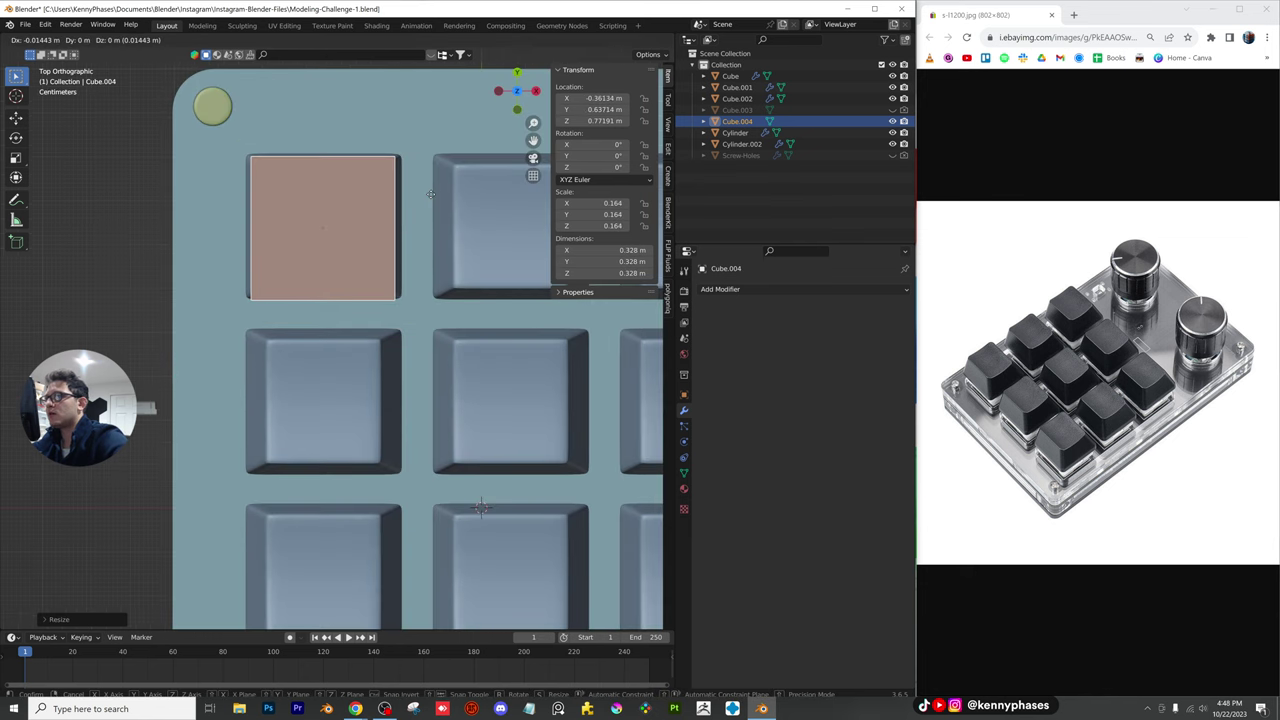
left_click(431, 194)
key("s")
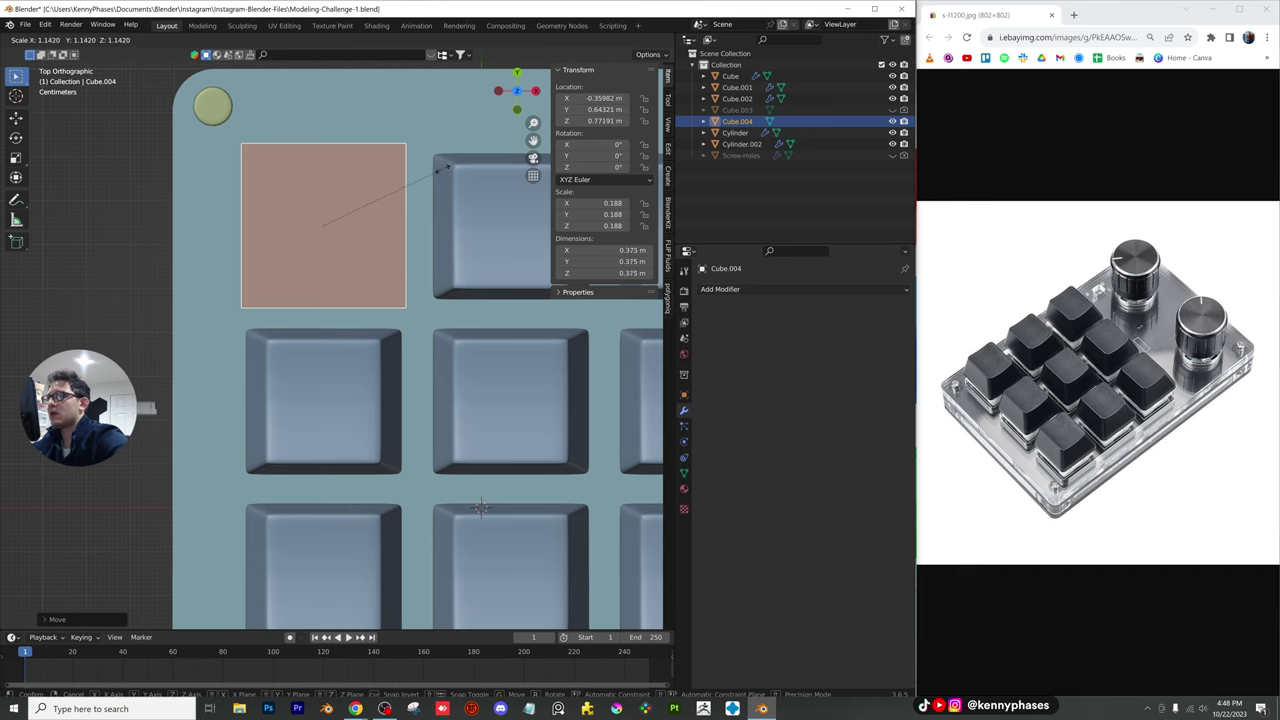
left_click(449, 166)
Add an Array modifier to the cube, duplicate it and set the first array's relative X offset to 1.2
middle_click_drag(449, 166, 435, 272)
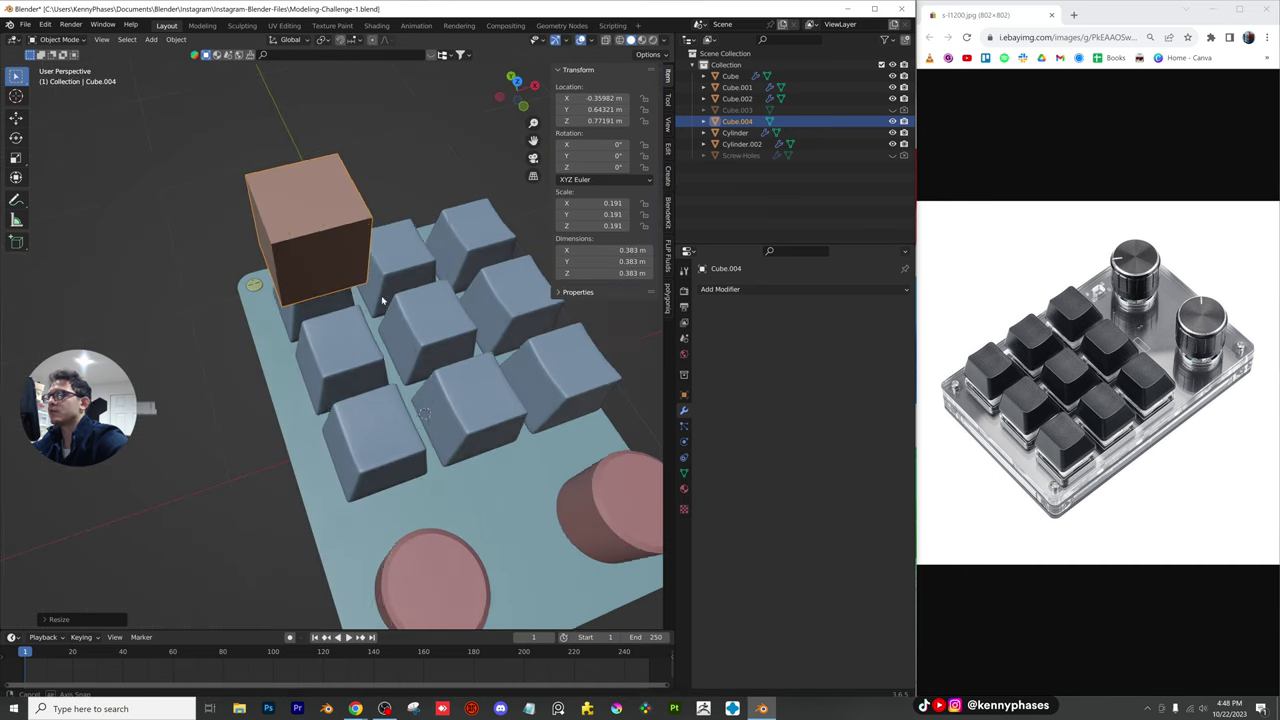
middle_click_drag(376, 310, 390, 360)
left_click(712, 289)
left_click(706, 325)
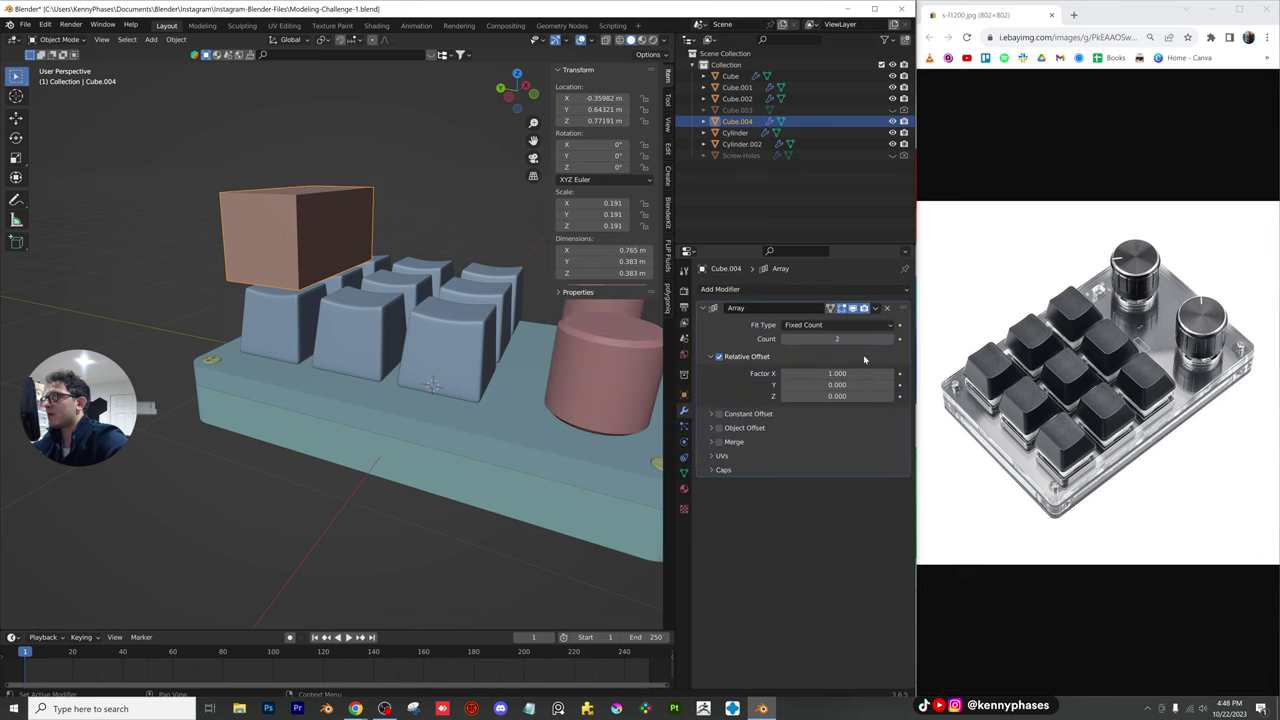
left_click(876, 307)
left_click(829, 337)
double_click(800, 373)
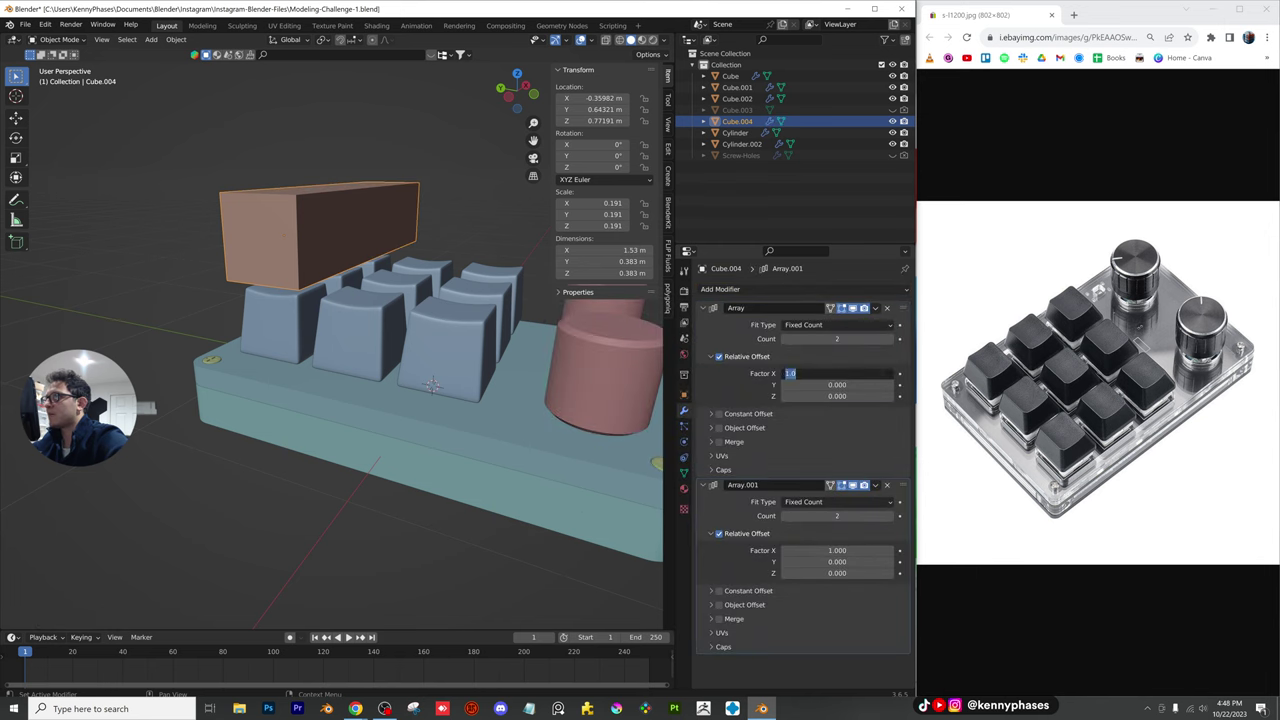
type("1.2")
key("Return")
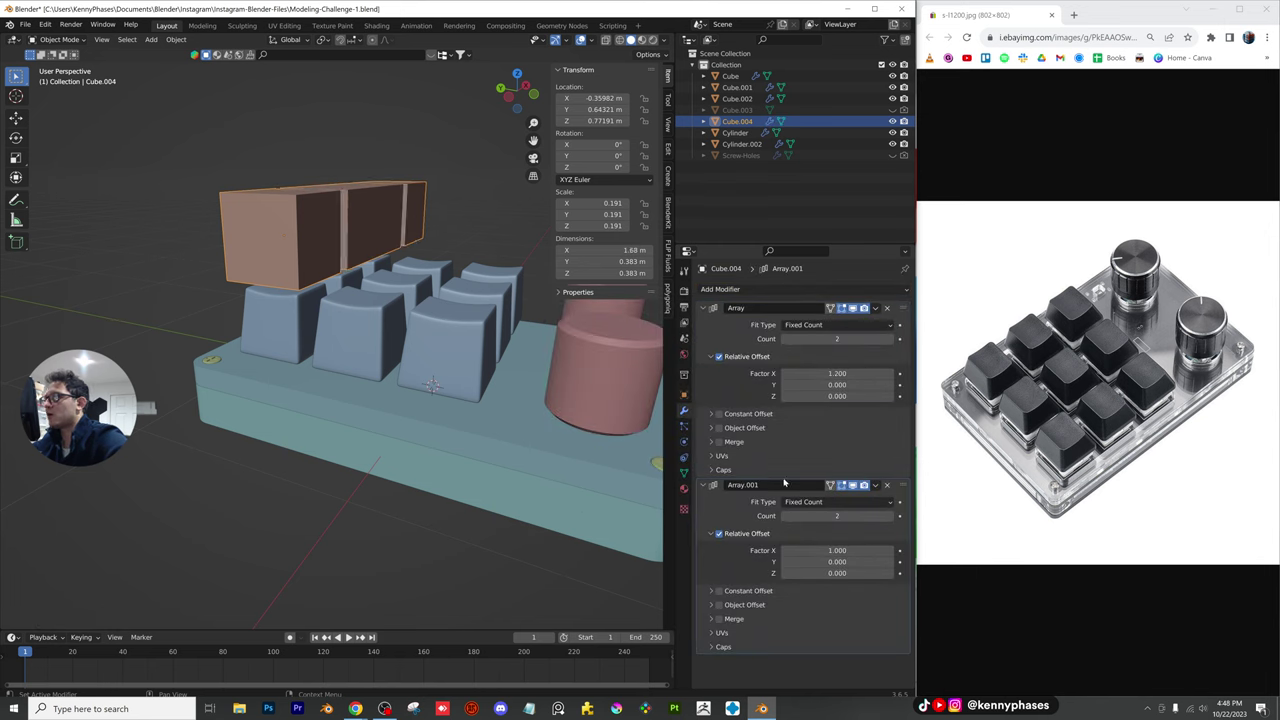
Set the second array's relative offset to 0 in X and 1.2 in Y
double_click(805, 550)
type("0")
key("Tab")
type("1.2")
key("Return")
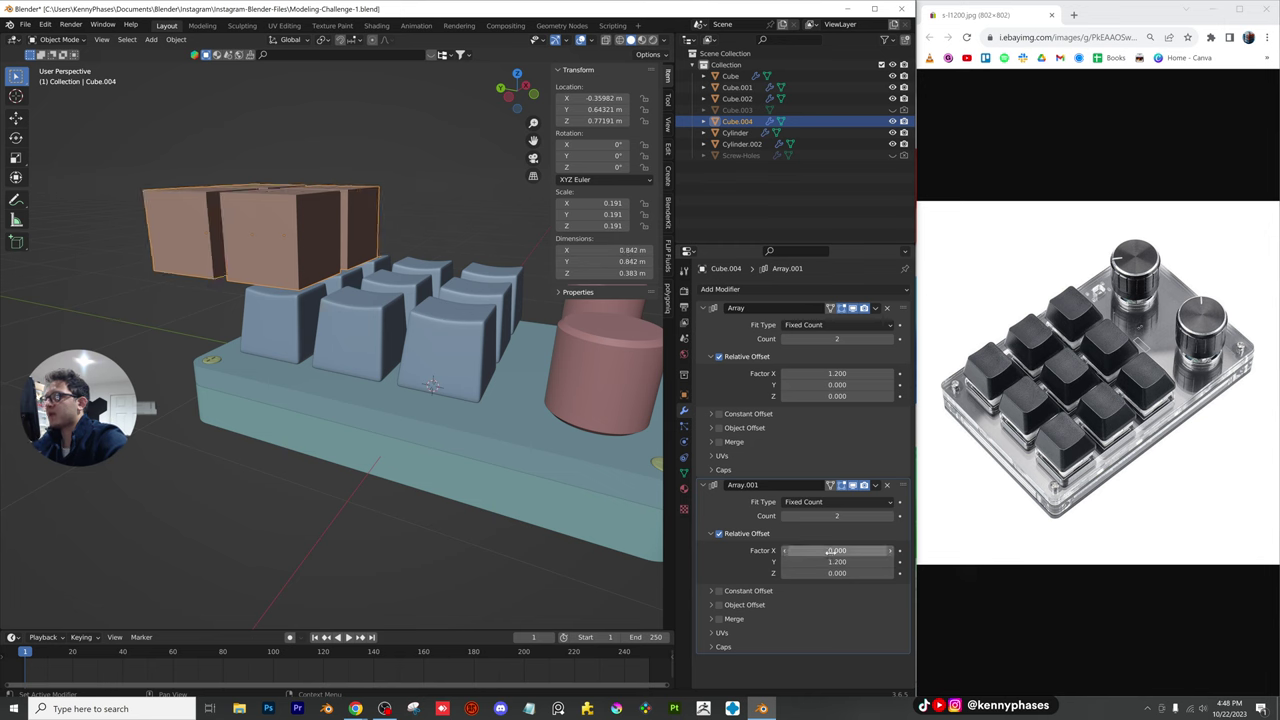
Set the count of both Array modifiers to 3 to form a three-by-three grid of cubes
middle_click_drag(450, 330, 519, 340)
left_click(890, 339)
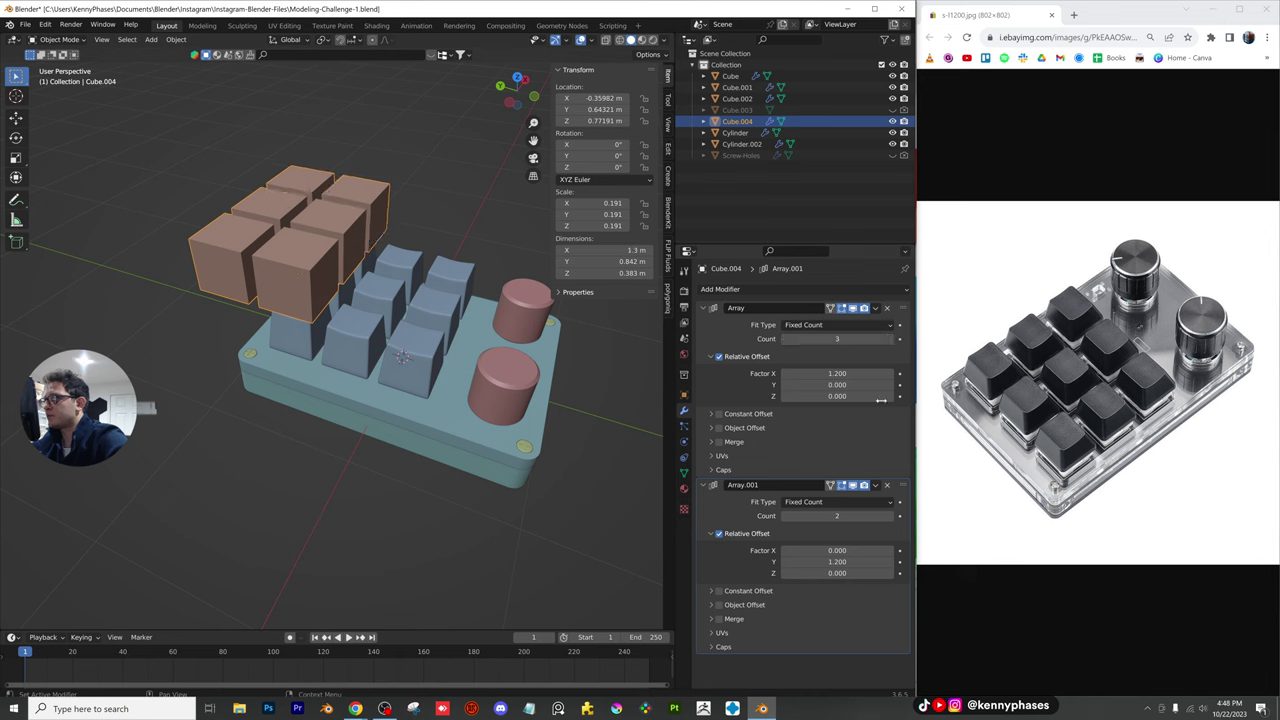
left_click(890, 516)
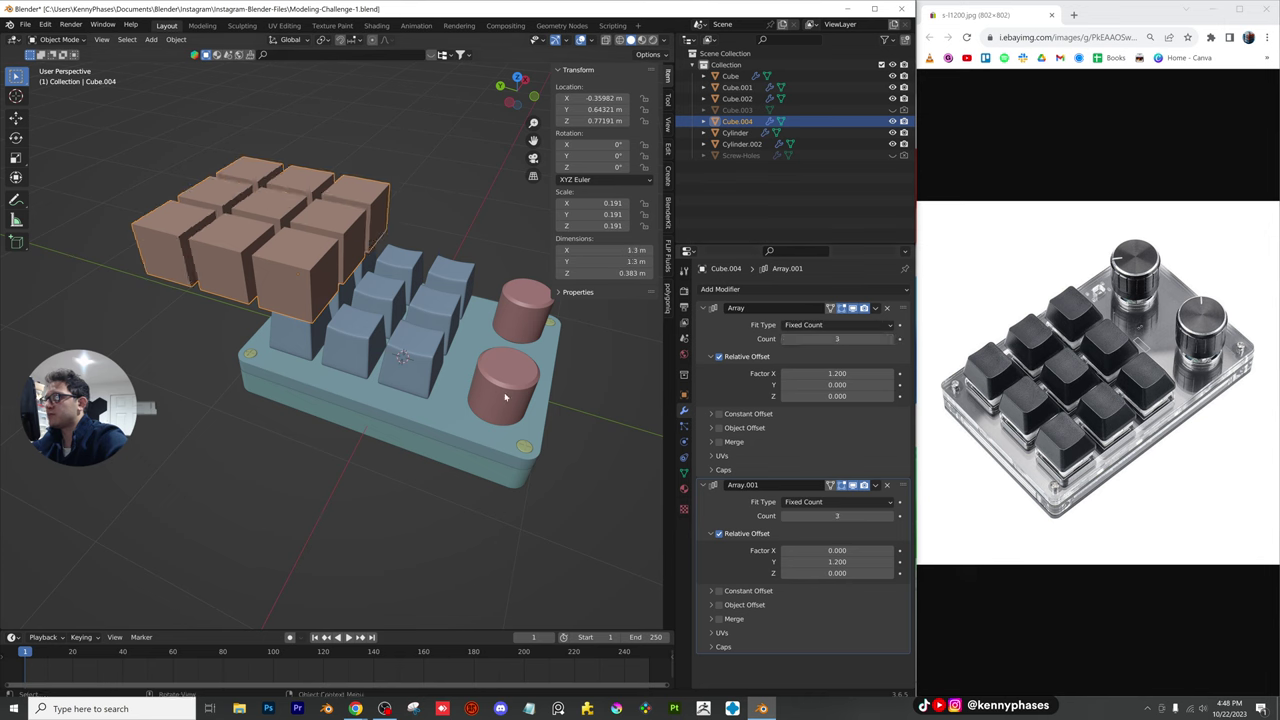
Move the cube grid over the keys in top view, to about X -0.389 m and Y -0.184 m
left_click(519, 79)
key("g")
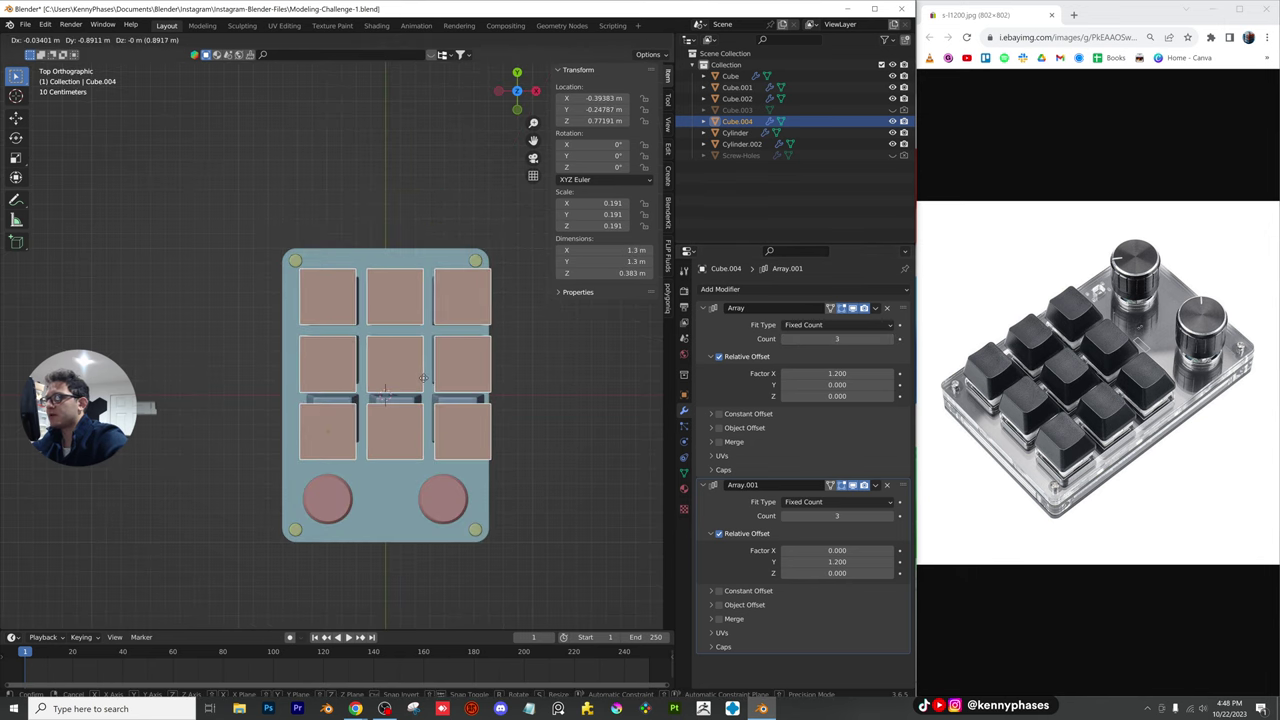
left_click(525, 372)
scroll(527, 371, "up", 1)
Set the first array's relative X offset and the second array's relative Y offset to 1.1
left_click(855, 373)
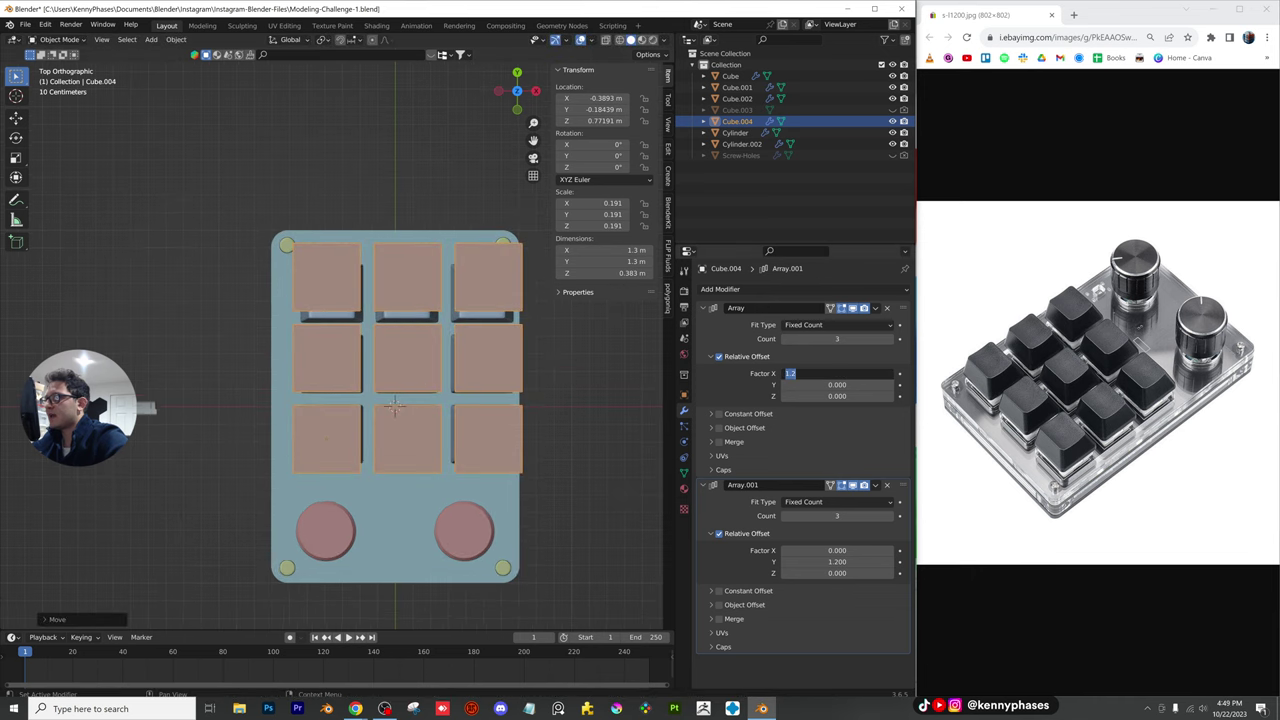
type("1.1")
key("Return")
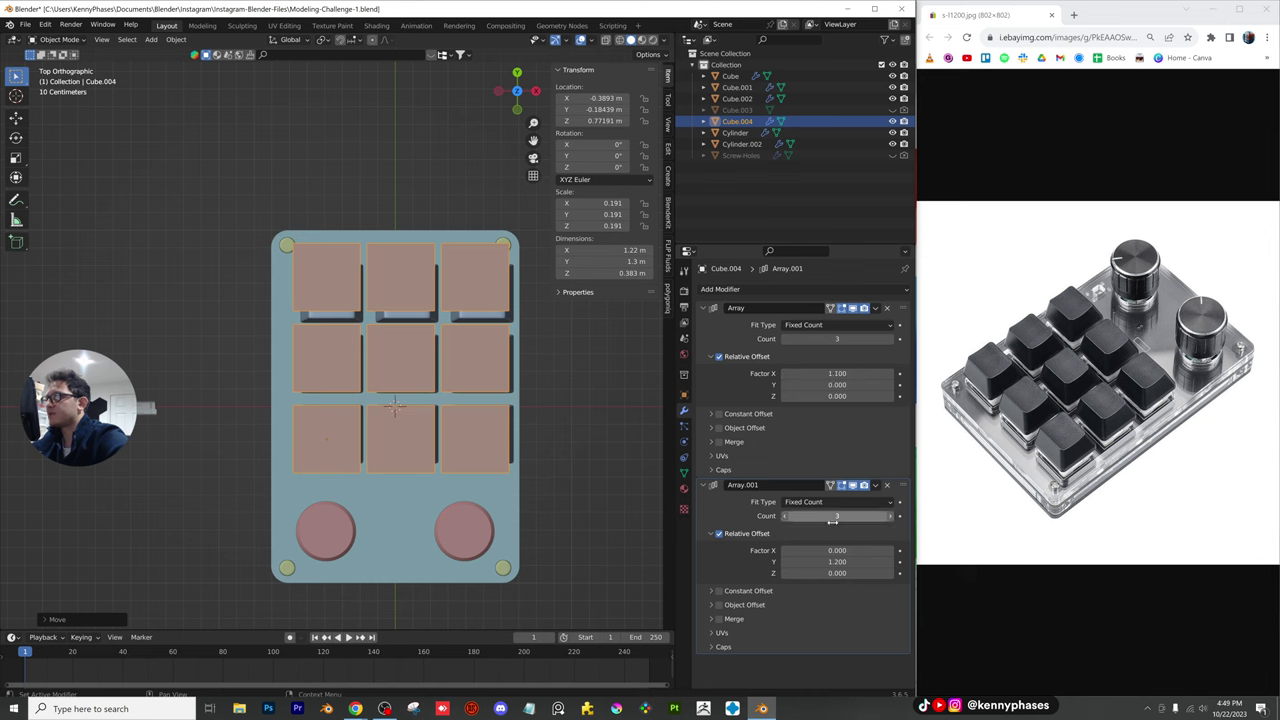
type("1.1")
key("Return")
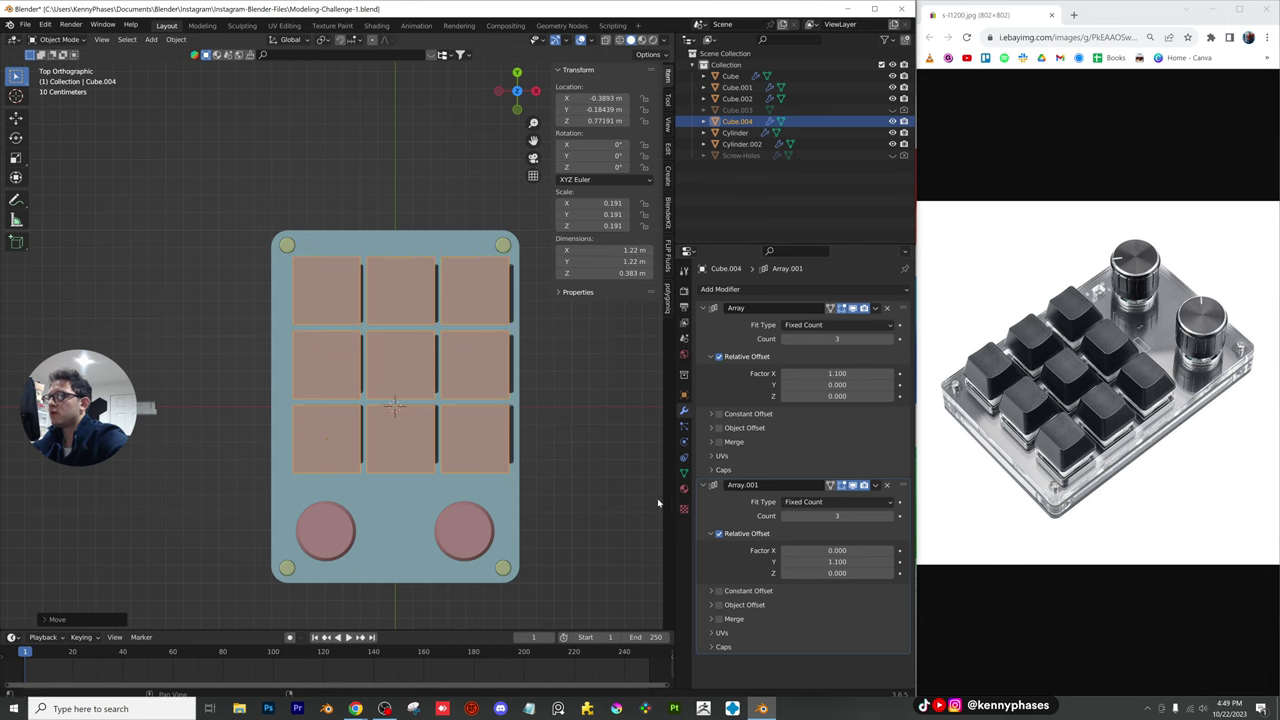
Shift the cube grid to cover the keys evenly, at about X -0.369 m and Y -0.186 m
key("g")
left_click(610, 418)
scroll(500, 395, "up", 2)
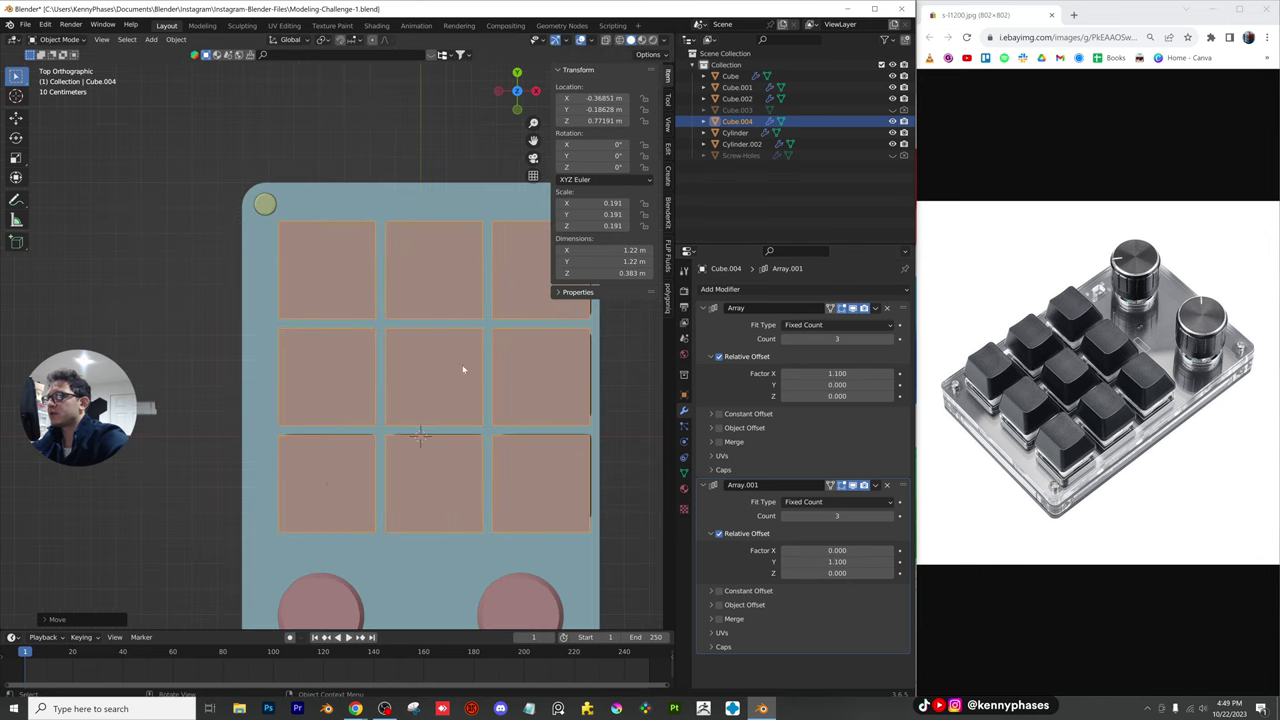
Move the keycaps and cube grid together to centre them across the plate, placing the keycaps at about X -0.410 m, Y -0.179 m
middle_click_drag(463, 369, 480, 289)
left_click(412, 389, "shift")
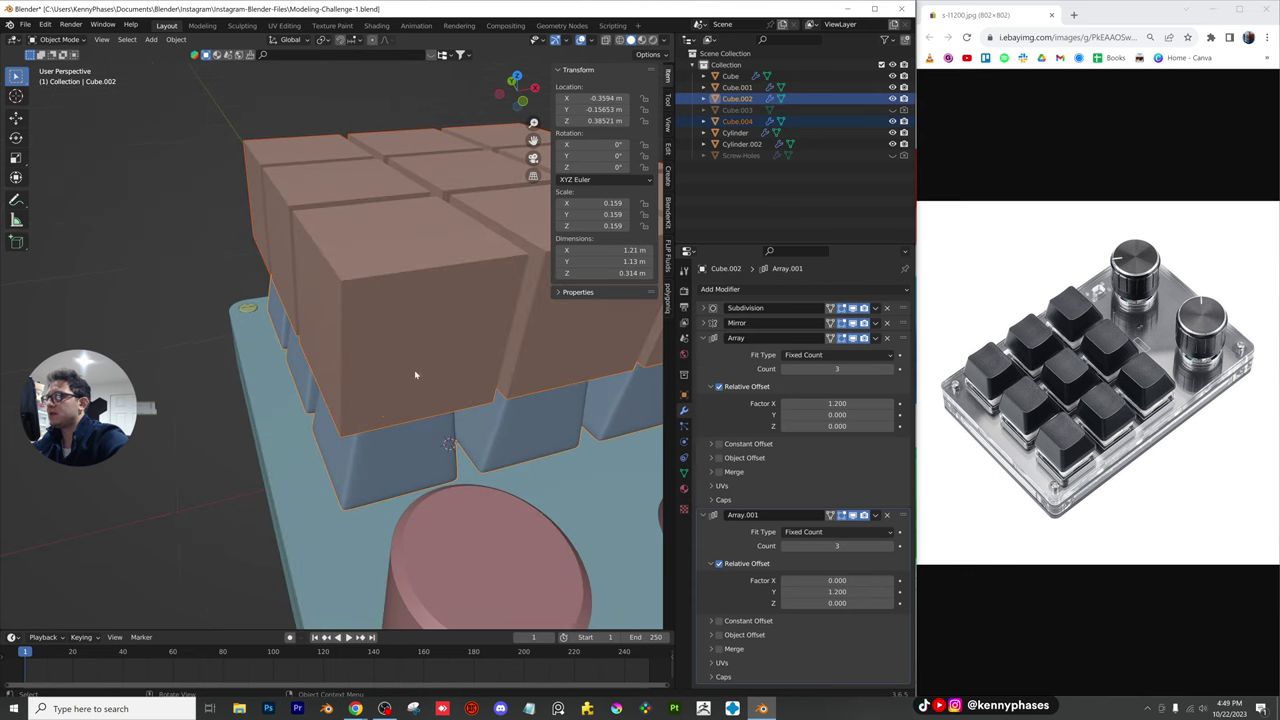
left_click(515, 77)
scroll(500, 362, "down", 2)
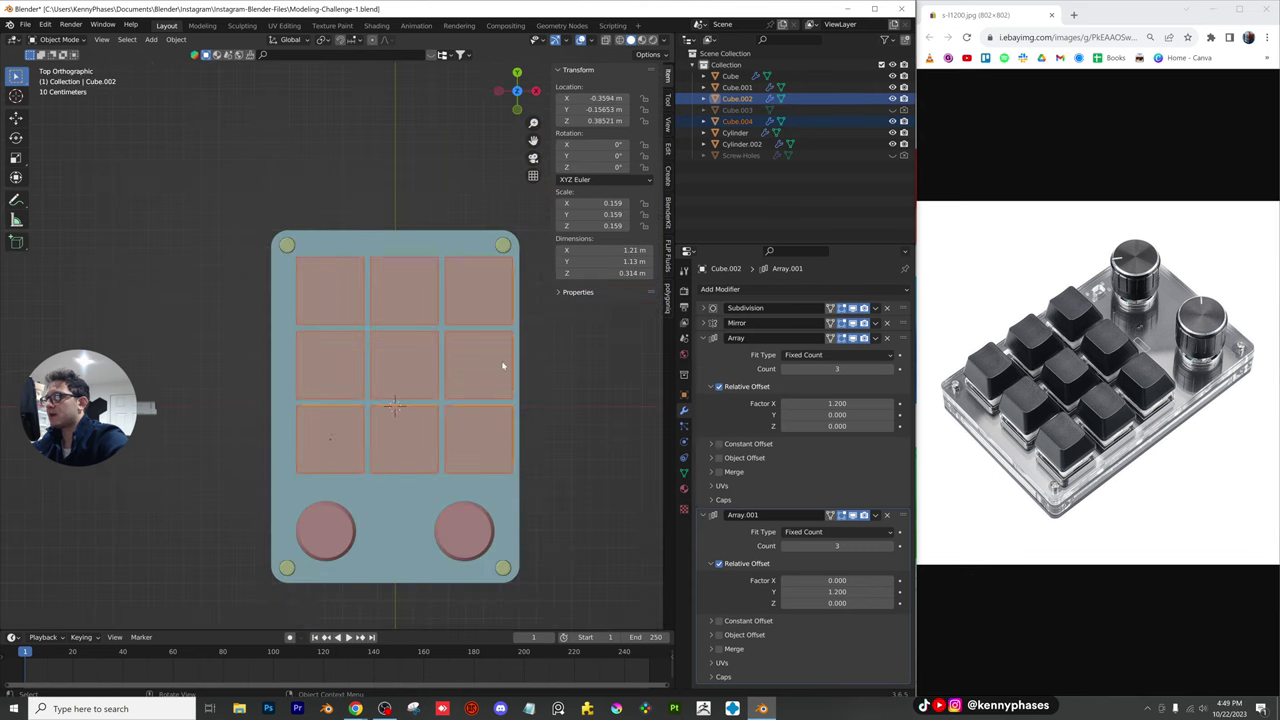
key("g")
left_click(499, 363)
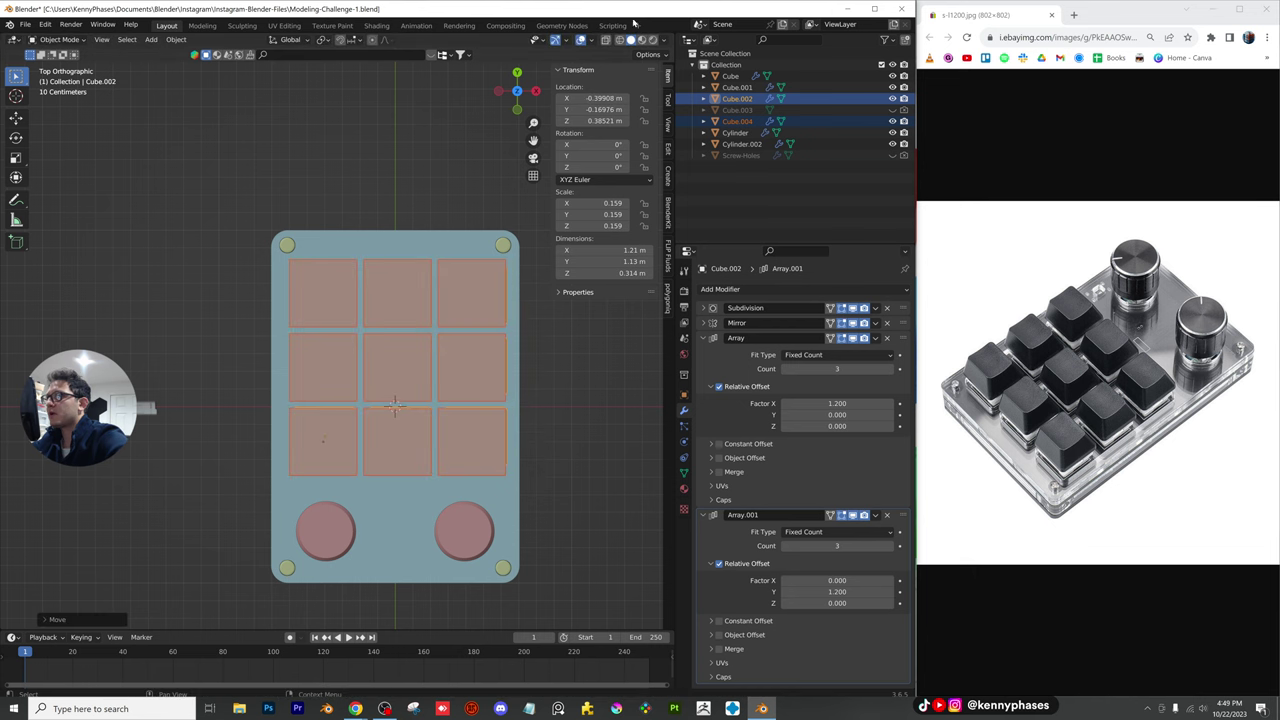
left_click(605, 40)
key("g")
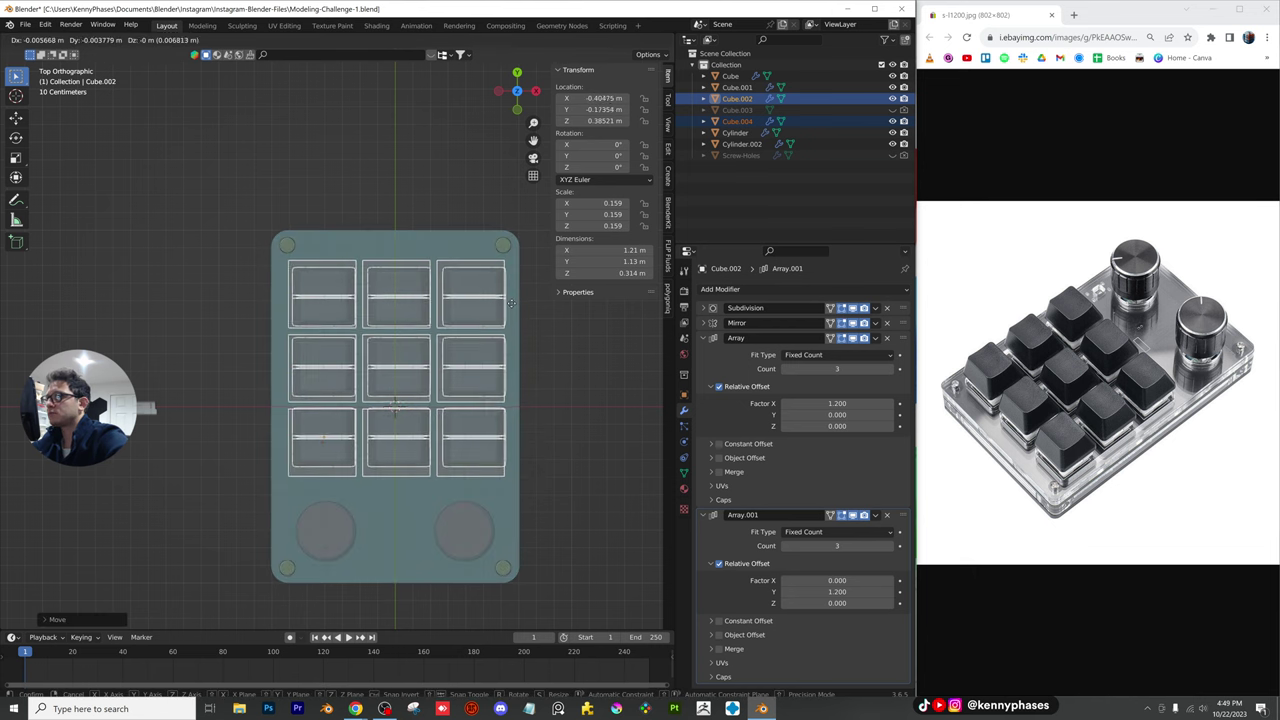
left_click(484, 268)
Align only the cube grid around the keycaps using see-through view, at about X -0.403 m and Y -0.224 m
left_click(483, 267)
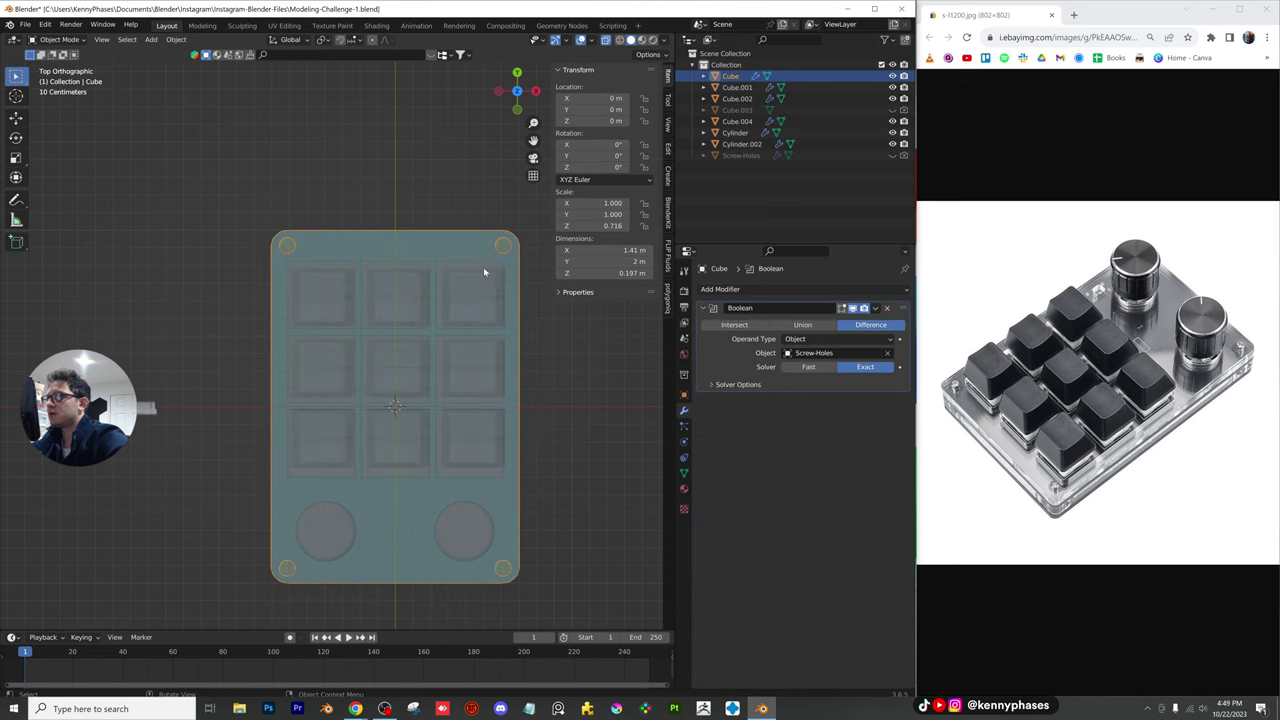
key("g")
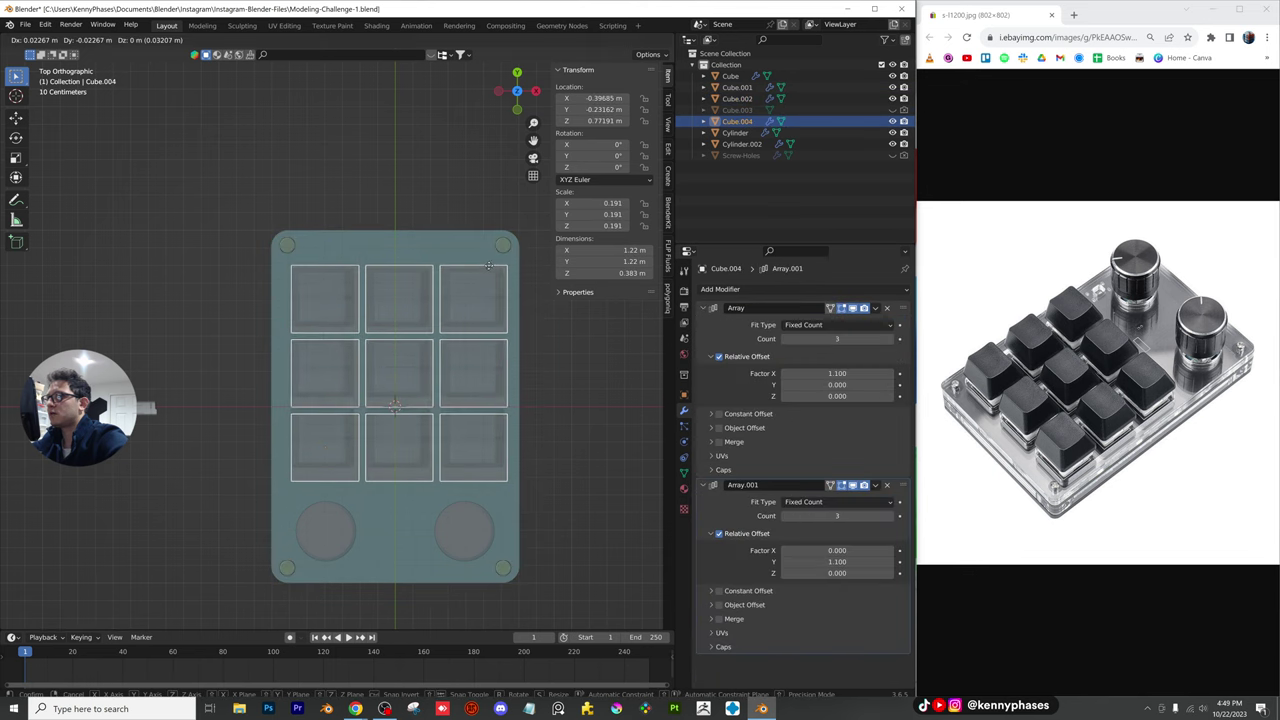
left_click(488, 264)
left_click(609, 41)
Stretch the cube grid vertically to a Z scale of about 0.320 and lower it through the keys to about Z 0.473 m
mouse_move(457, 428)
middle_mouse_down()
mouse_move(494, 366)
mouse_move(497, 306)
mouse_move(489, 354)
mouse_move(550, 366)
middle_mouse_up()
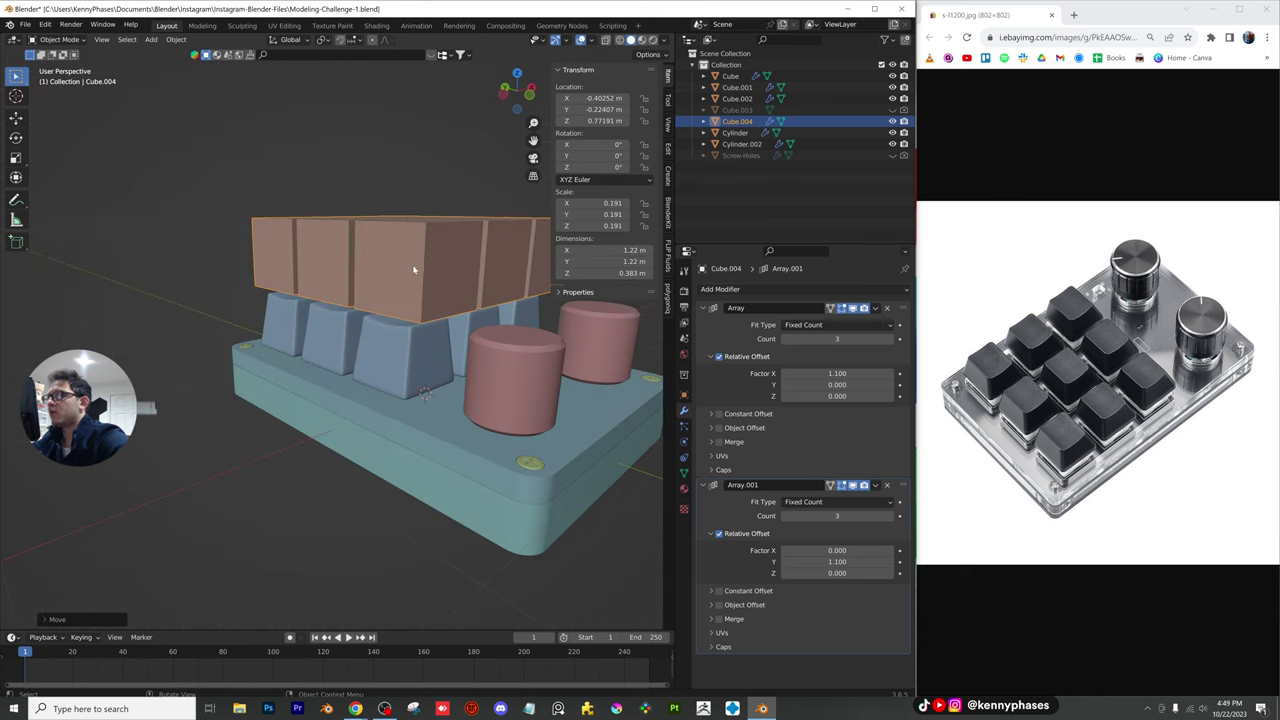
key("s")
key("z")
left_click(417, 262)
middle_click_drag(425, 360, 479, 417)
key("g")
key("z")
left_click(445, 355)
Save the file and add a second Boolean Difference modifier to the upper plate, with the cube grid Cube.004 as its object
left_click(479, 417)
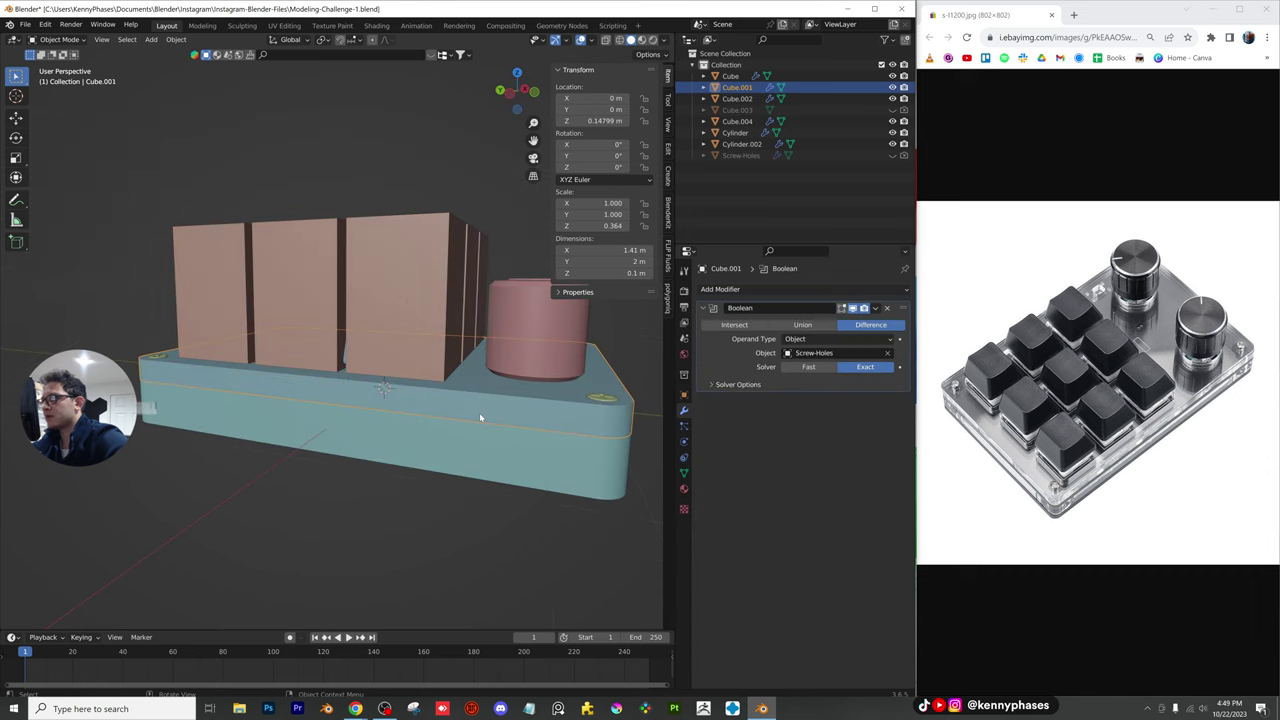
key("ctrl+s")
left_click(718, 290)
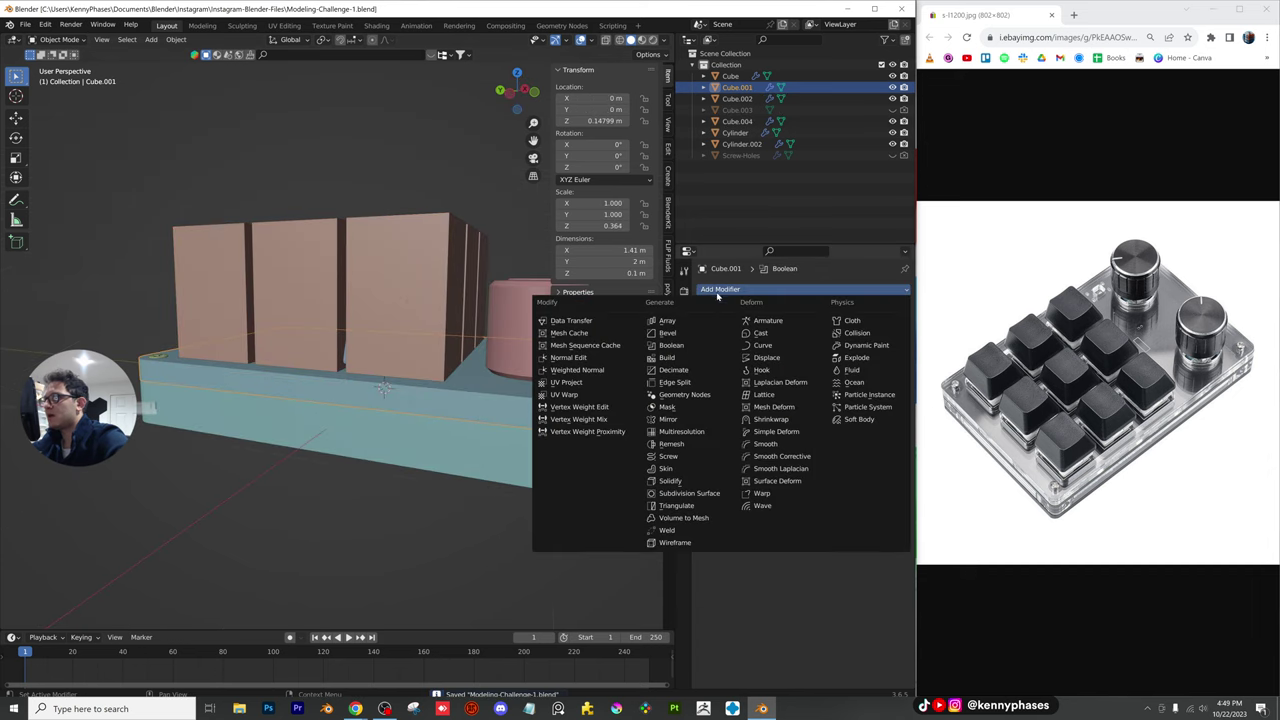
left_click(687, 346)
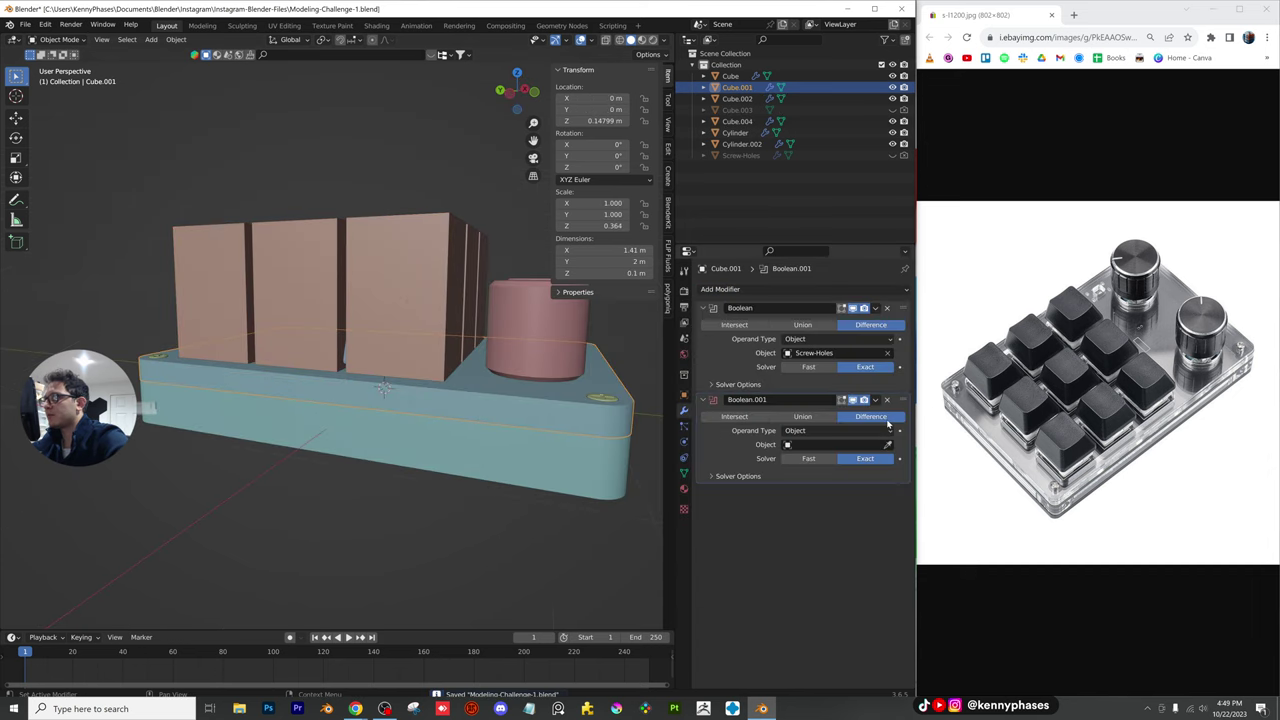
left_click(425, 245)
Hide the cube grid Cube.004 in both the viewport and renders
left_click(892, 121)
left_click(904, 121)
middle_click_drag(474, 258, 460, 385)
scroll(460, 335, "up", 3)
Try a Bevel modifier on the upper plate with reduced amounts and the Vertices option, and remove it
left_click(460, 386)
left_click(710, 307)
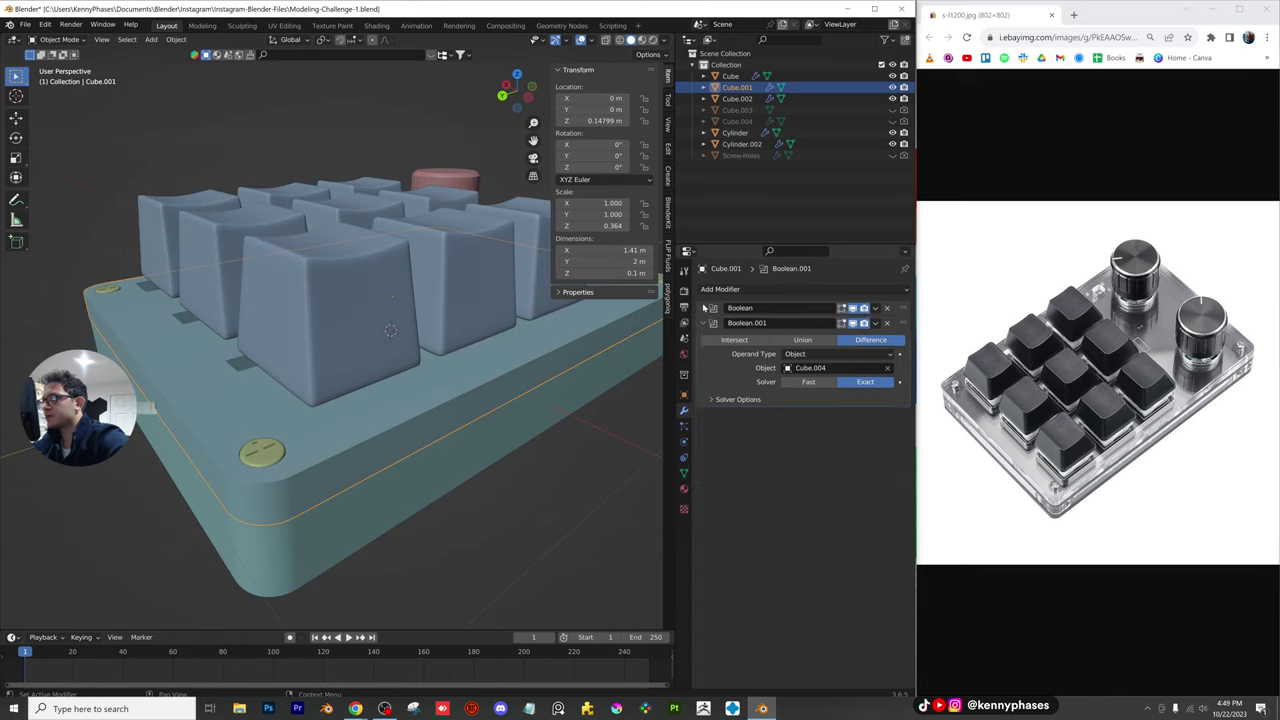
left_click(705, 324)
left_click(720, 289)
left_click(688, 337)
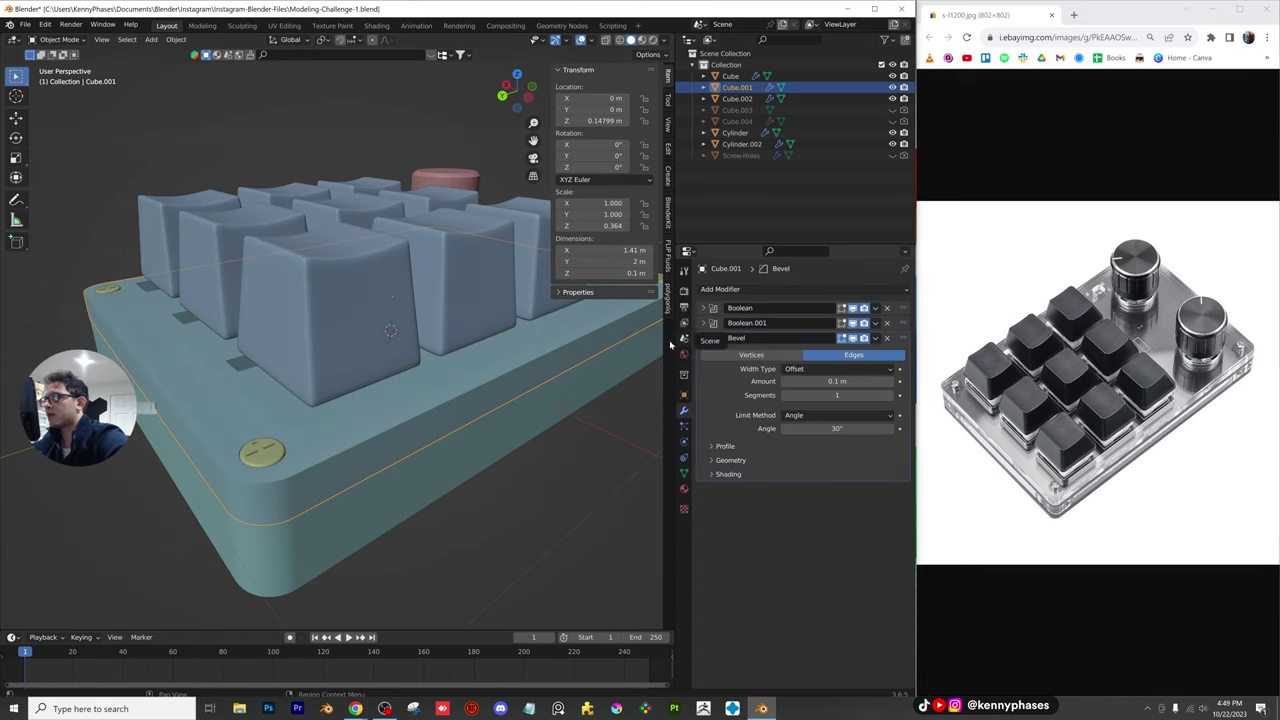
middle_click_drag(400, 330, 215, 375)
scroll(215, 375, "up", 4)
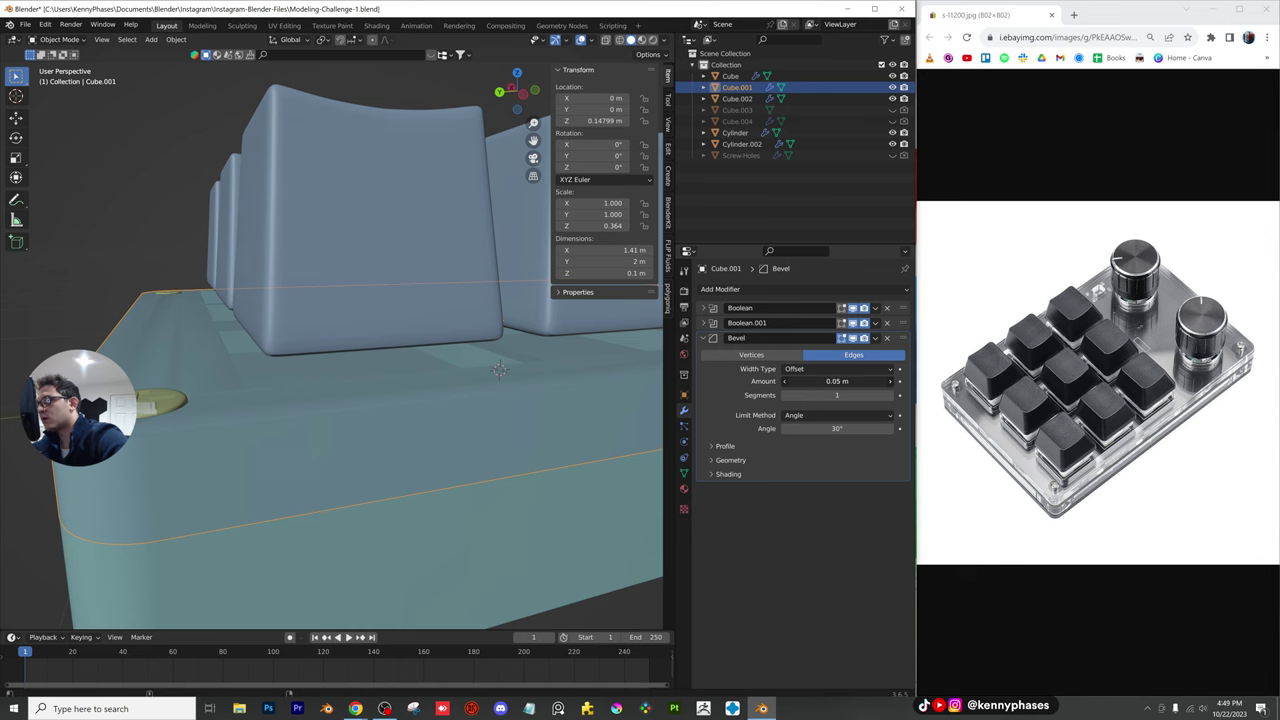
left_click_drag(837, 381, 822, 381)
scroll(301, 380, "down", 2)
key("Tab")
key("Tab")
middle_click_drag(305, 386, 344, 410)
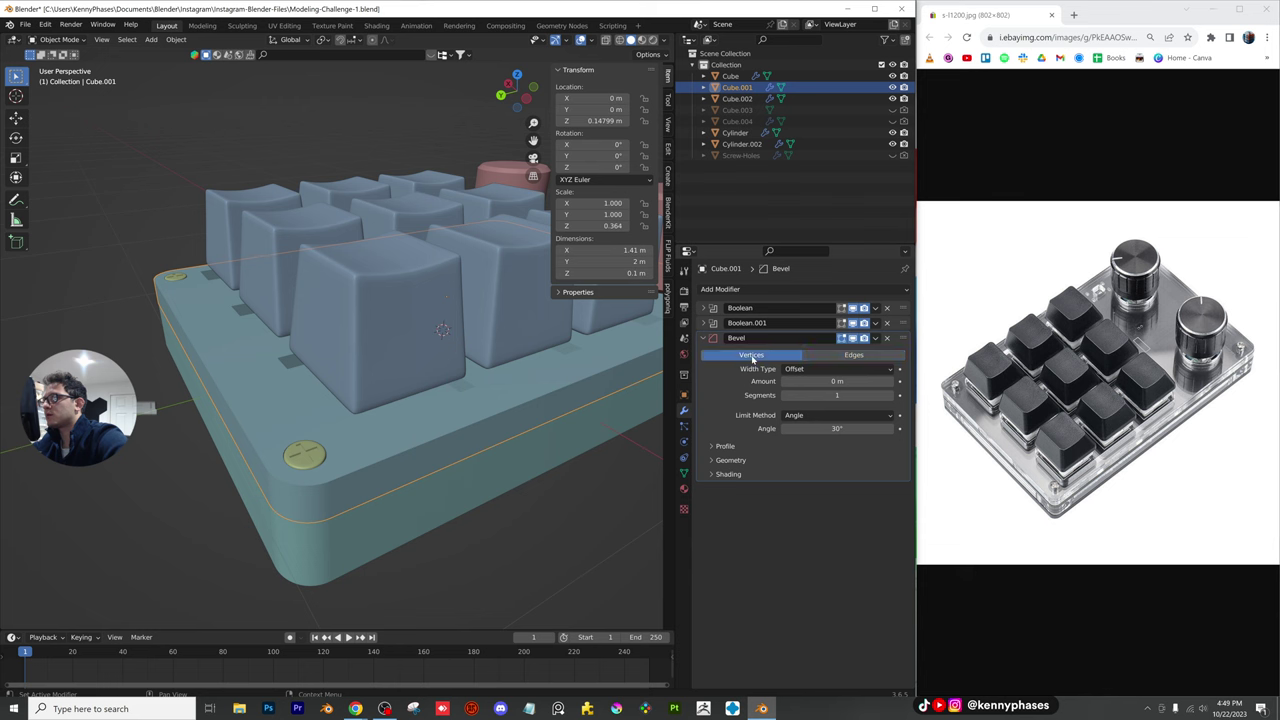
left_click(887, 338)
Lower the keycaps along Z to about 0.301 m so they sit down in the plate cutouts
middle_click_drag(522, 303, 347, 313)
left_click(347, 312)
key("g")
key("z")
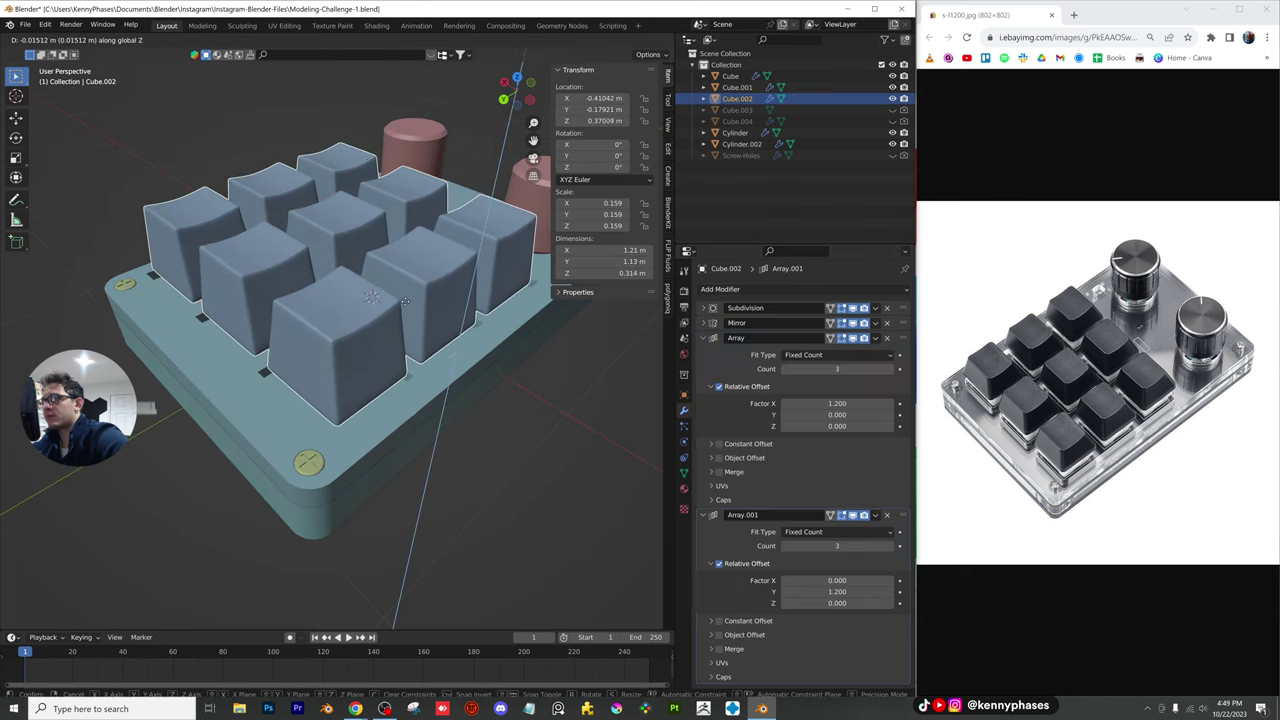
left_click(409, 313)
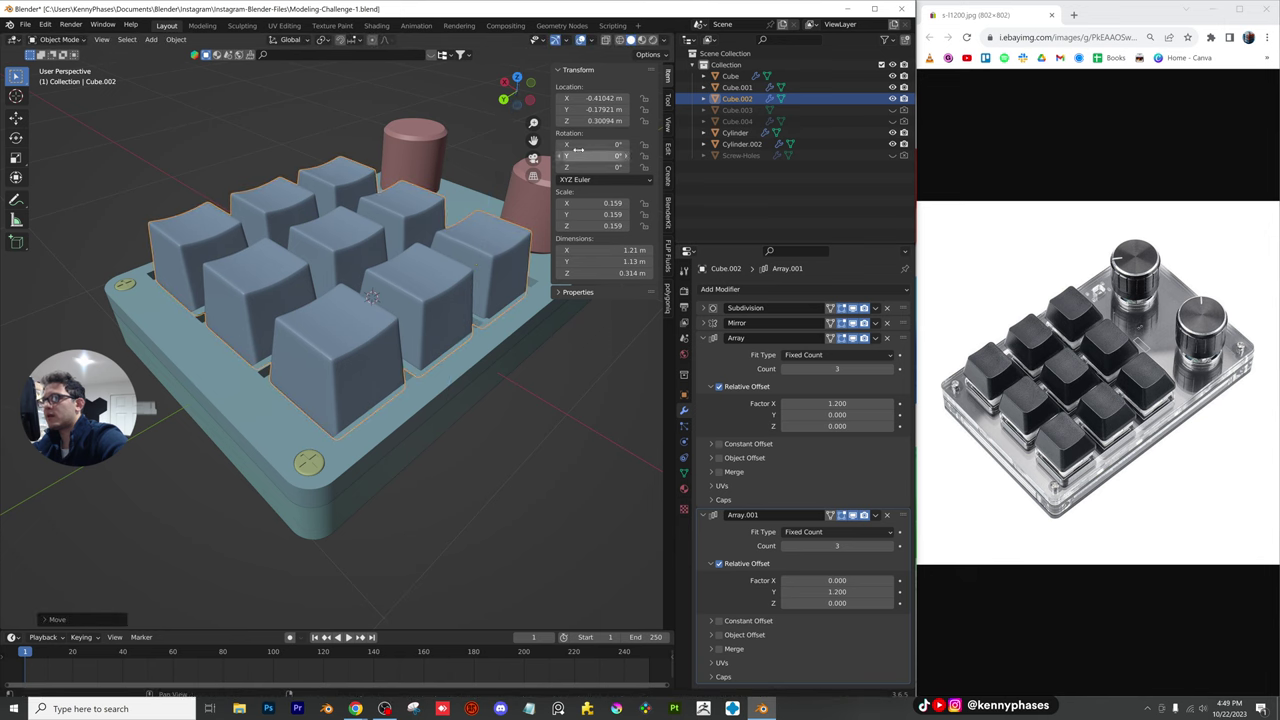
Compare the keycaps with the cutouts in top wireframe view and shift the keycaps along Y to about -0.169 m
left_click(517, 77)
scroll(490, 197, "up", 5)
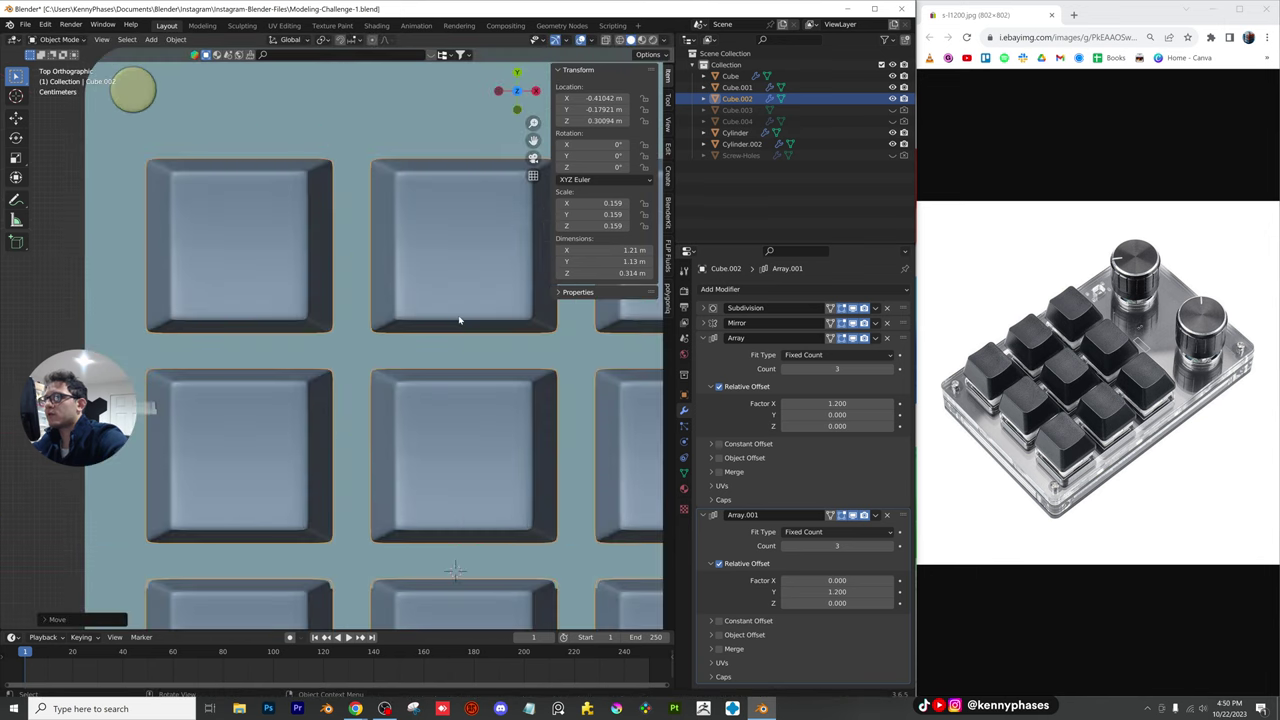
left_click(605, 41)
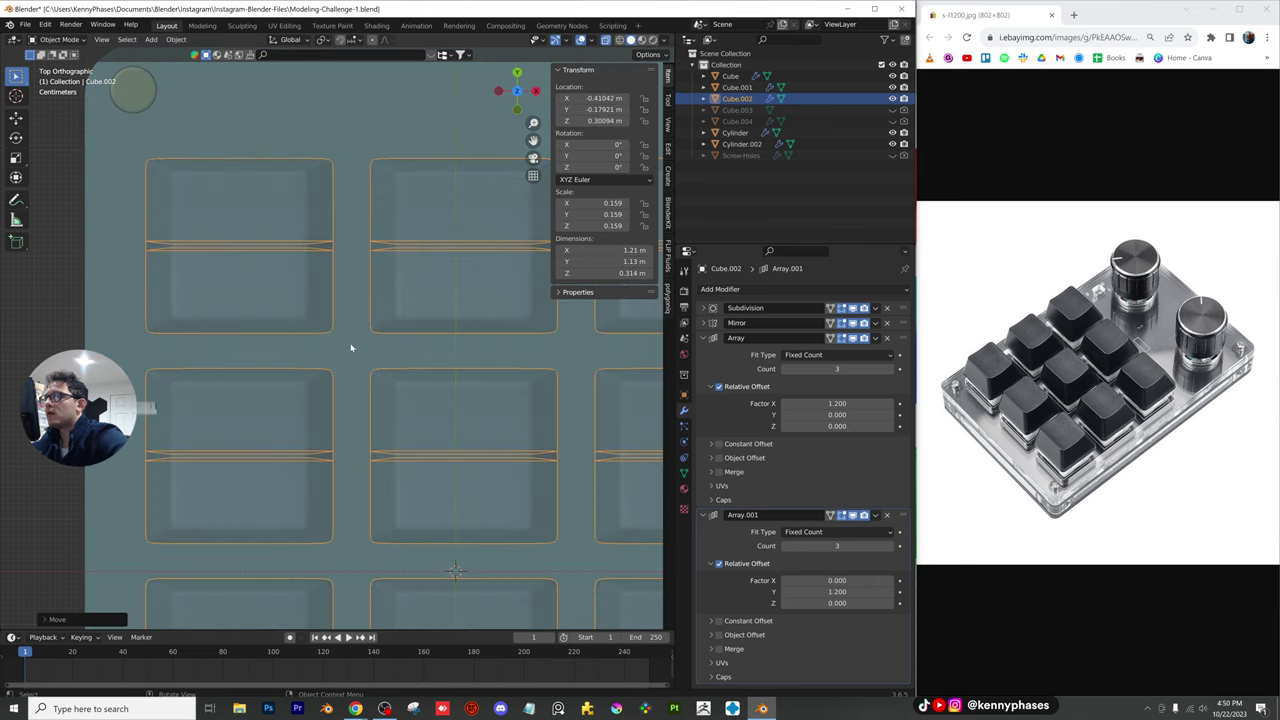
scroll(350, 347, "down", 2)
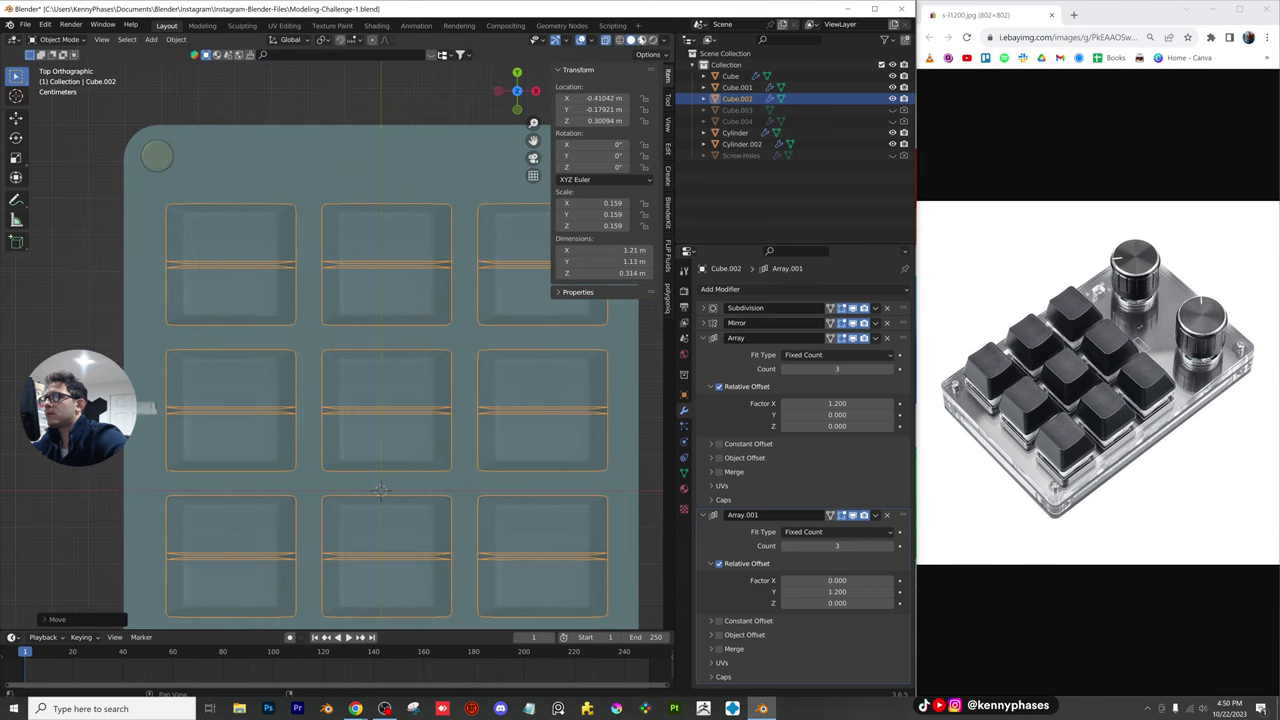
left_click(621, 41)
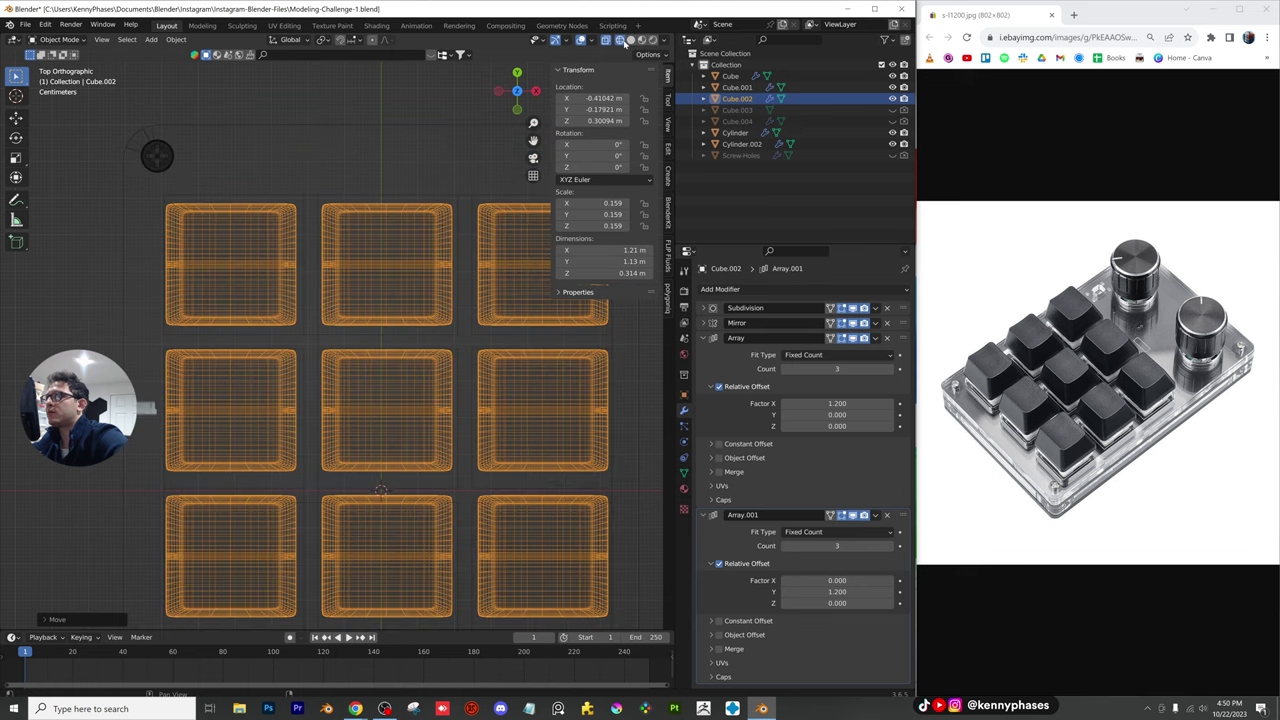
left_click(400, 194)
left_click(391, 249)
scroll(395, 312, "up", 1)
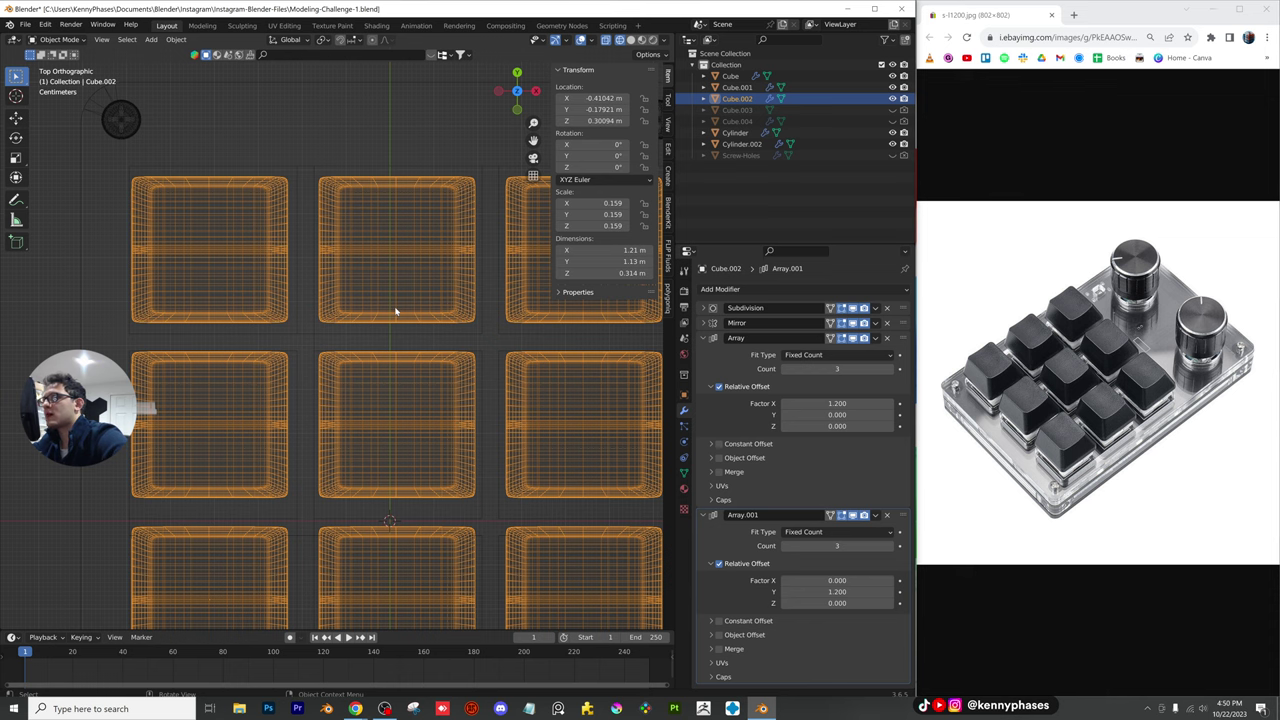
scroll(395, 312, "down", 2)
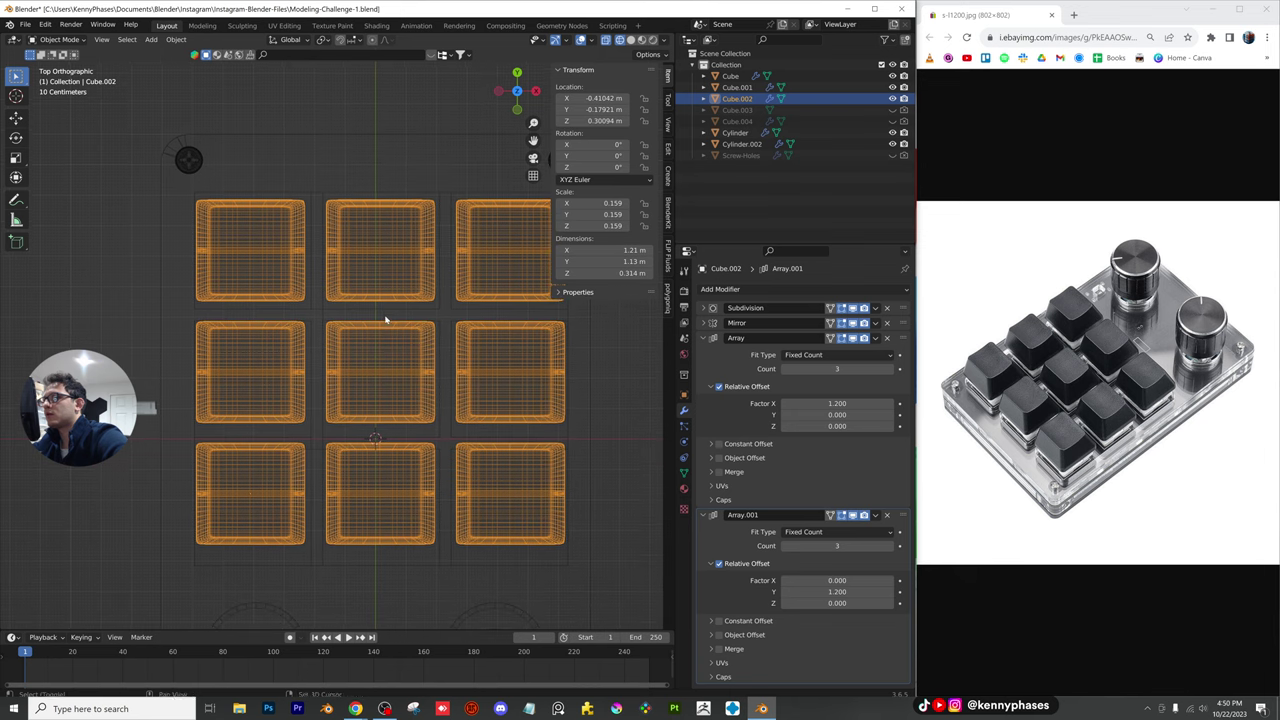
key("g")
key("y")
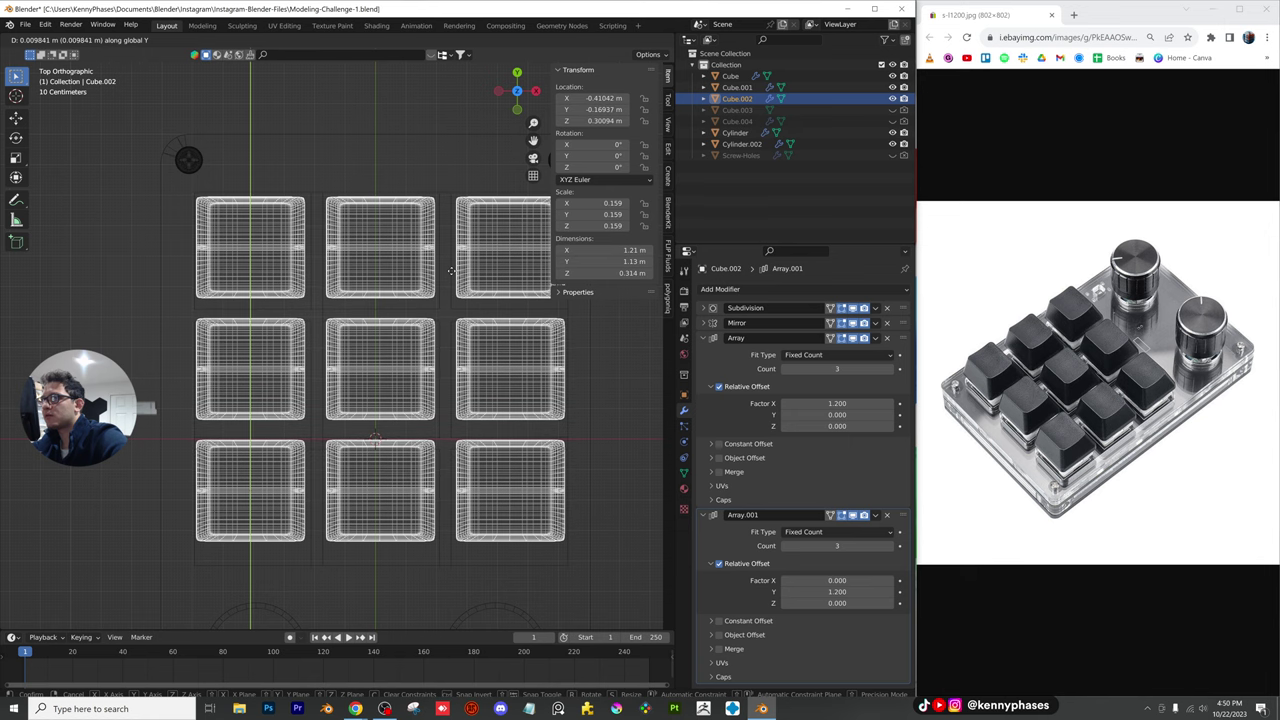
left_click(452, 272)
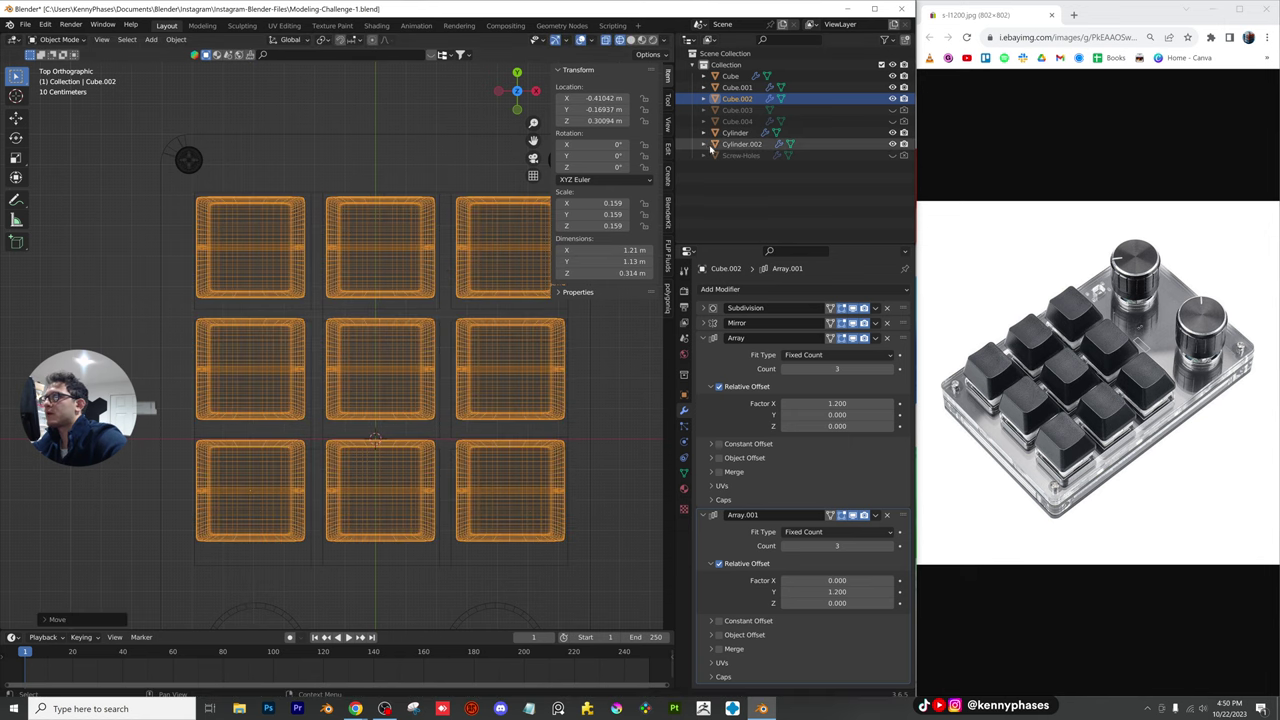
Return the viewport to opaque solid shading and save the file
middle_click_drag(429, 251, 636, 32)
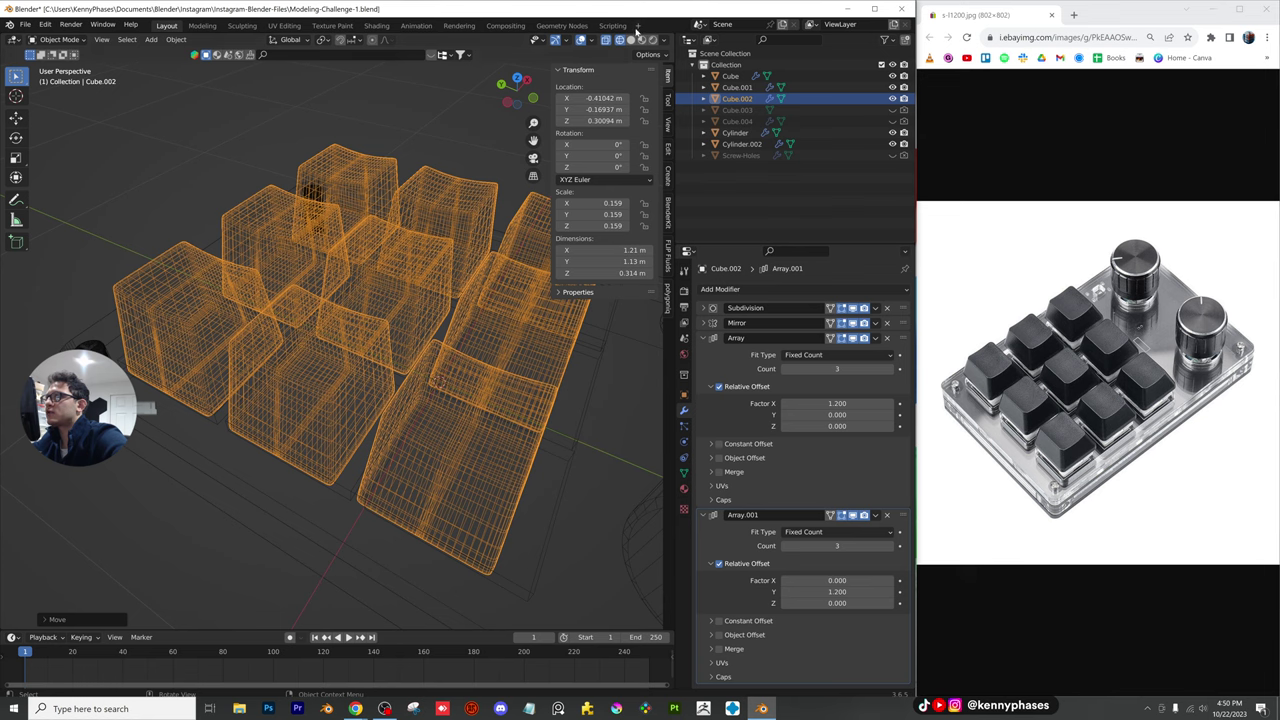
left_click(608, 41)
scroll(410, 310, "down", 2)
mouse_move(425, 305)
middle_mouse_down()
mouse_move(391, 323)
mouse_move(414, 323)
middle_mouse_up()
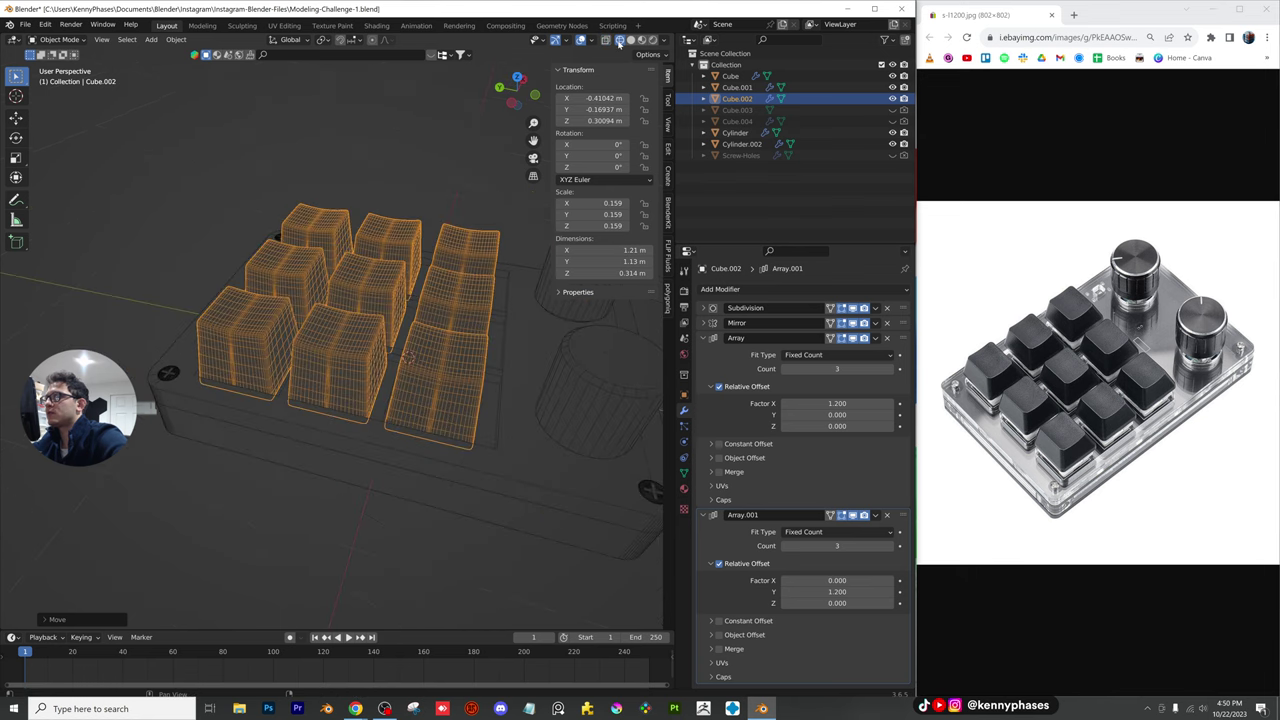
left_click(631, 40)
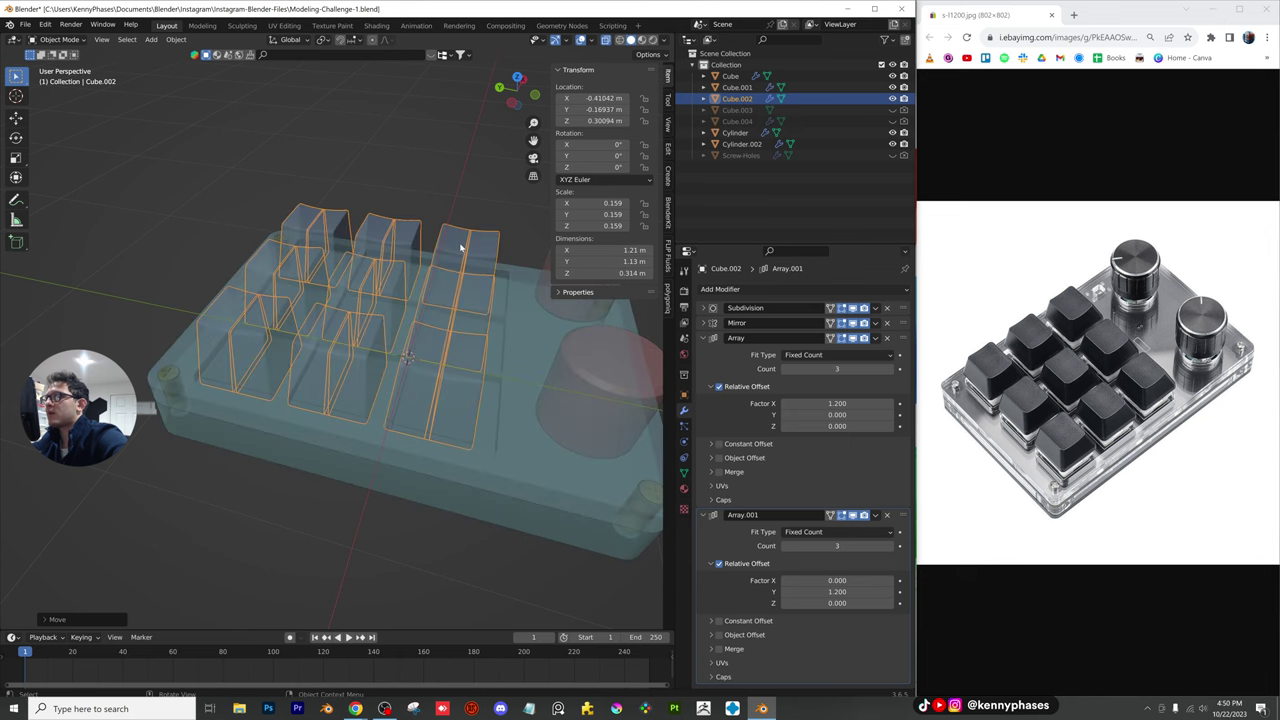
left_click(605, 41)
middle_click_drag(411, 195, 371, 385)
key("ctrl+s")
Unhide the key-recess cutter array in top view and shift it to about X -0.395 m, Y -0.236 m
left_click(517, 89)
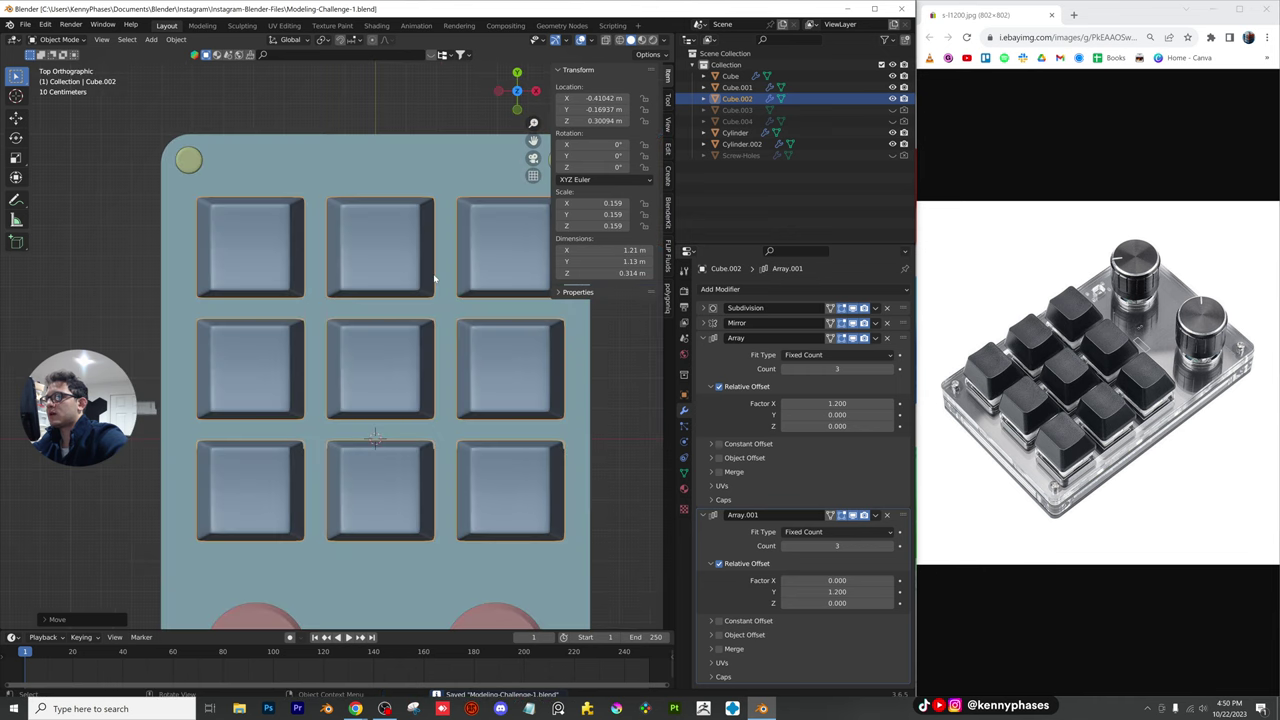
left_click(740, 122)
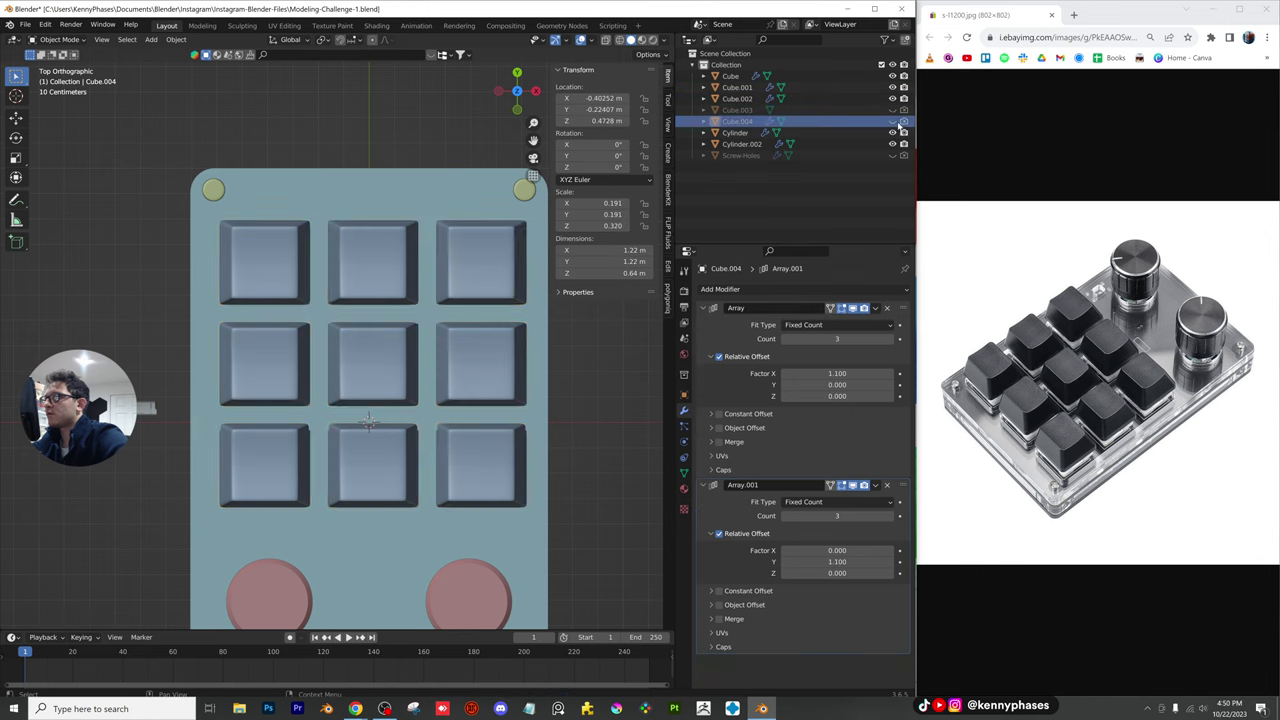
left_click(893, 122)
left_click(904, 122)
key("g")
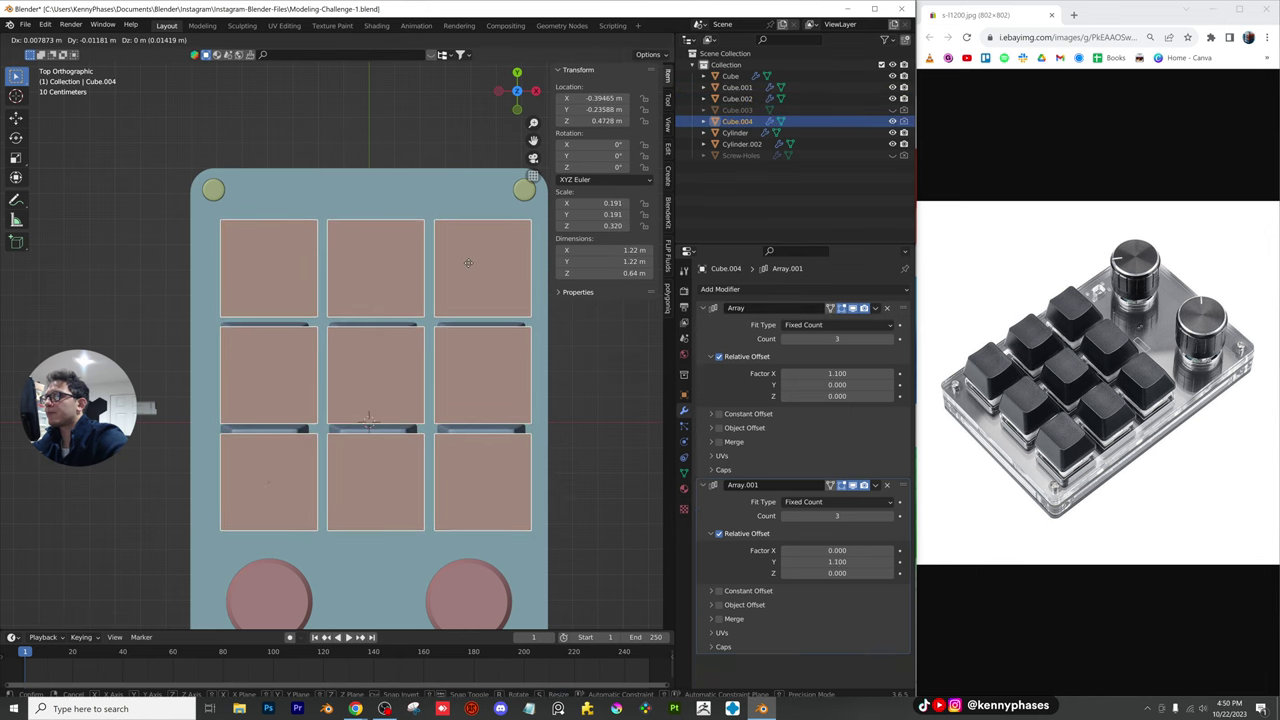
left_click(467, 262)
Set the cutter arrays' relative offset factors to 1.110 in X and 1.150 in Y
left_click(839, 374)
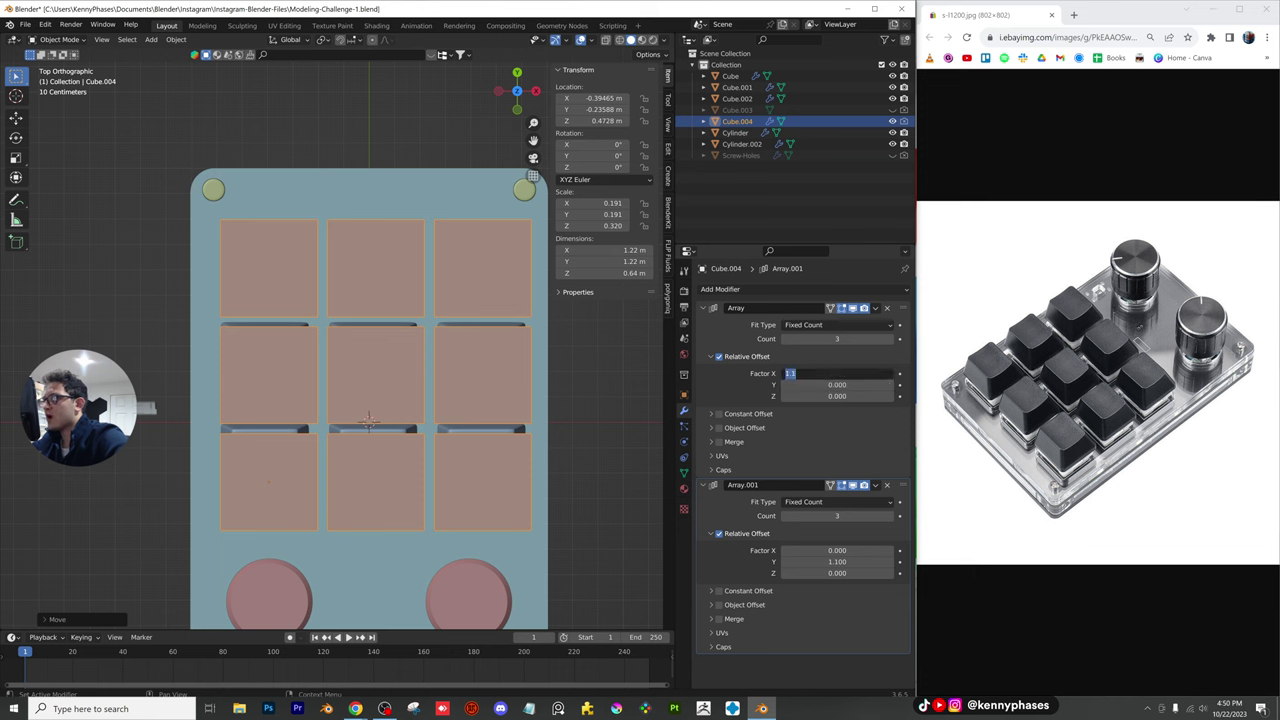
type("1")
key("Return")
left_click_drag(800, 373, 850, 373)
mouse_move(837, 561)
left_mouse_down()
mouse_move(792, 561)
mouse_move(862, 561)
left_mouse_up()
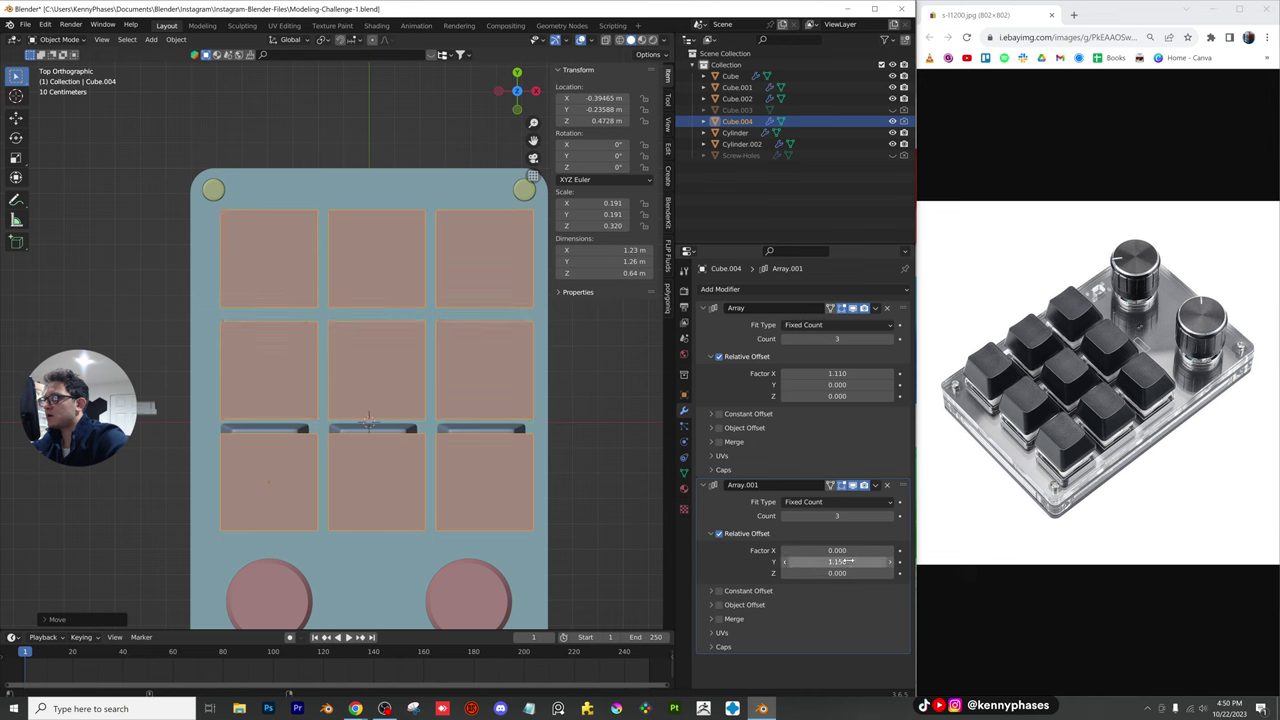
Move the cutter array to about X -0.409 m, Y -0.170 m and set its Y relative offset factor to 1.060
key("g")
left_click(469, 457)
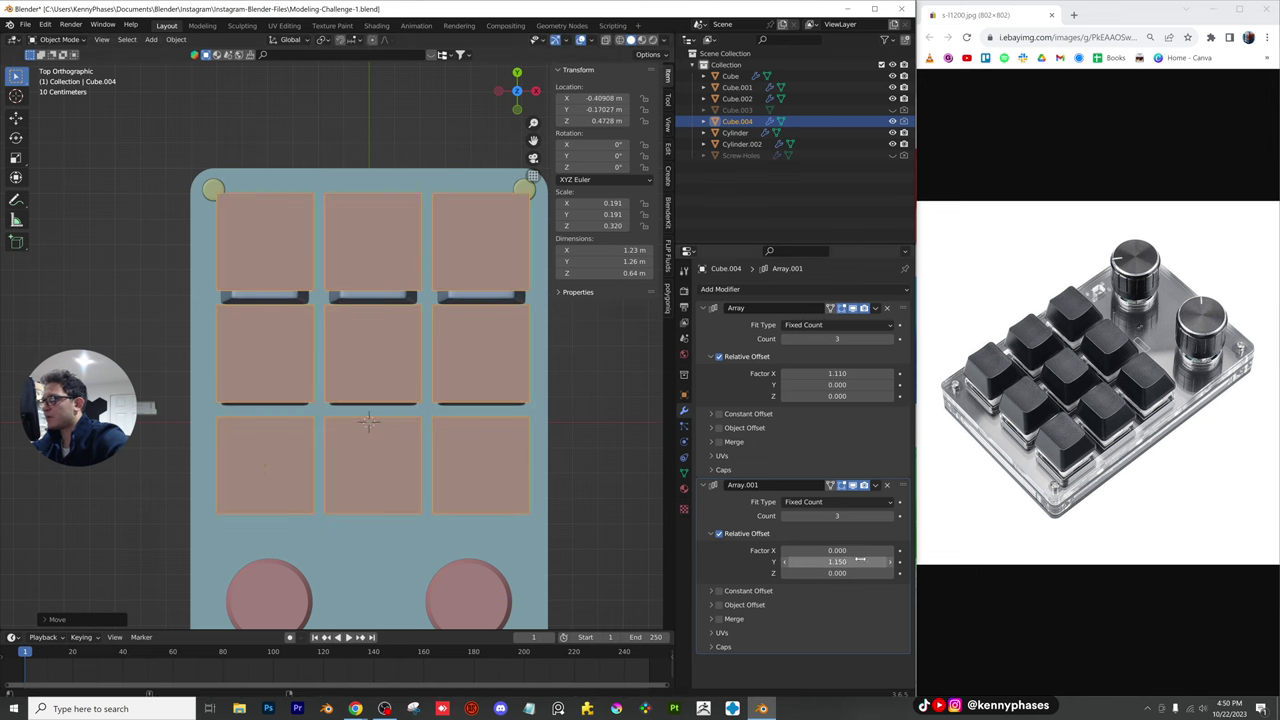
left_click_drag(840, 561, 795, 561)
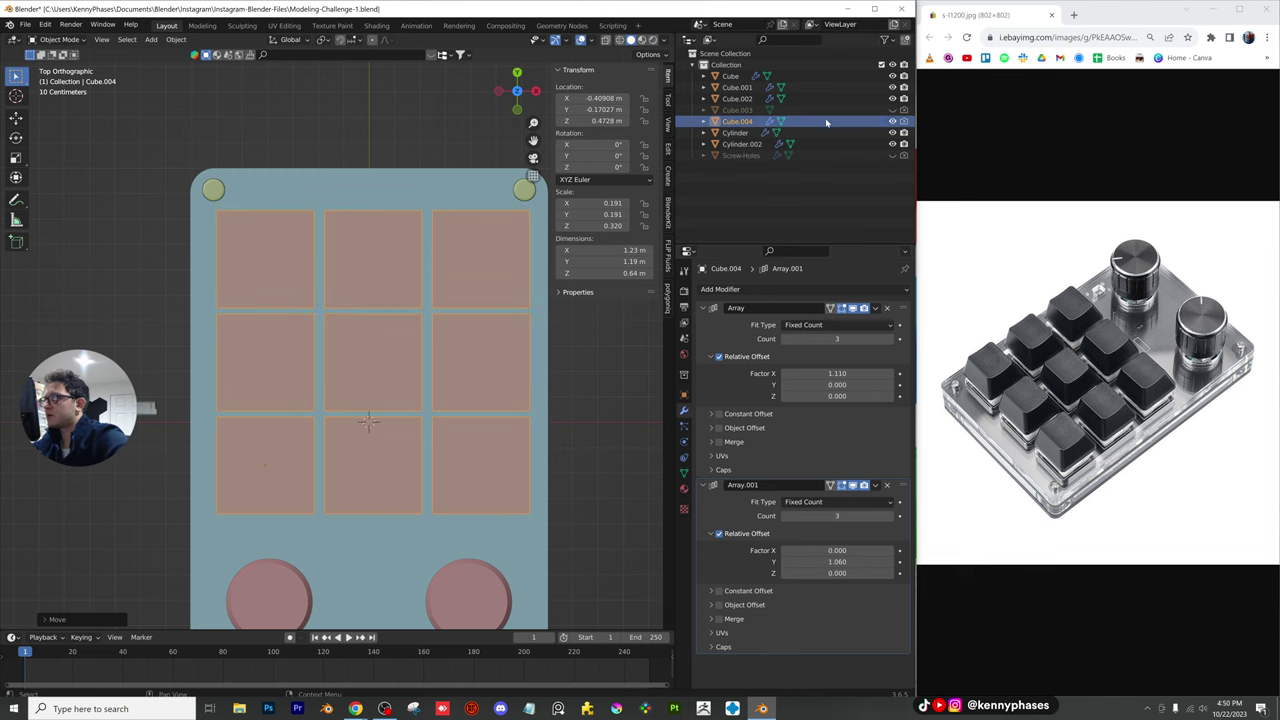
Hide the key-recess cutter, check the keycaps in their recesses, and save the file
left_click(893, 121)
middle_click_drag(494, 354, 561, 308)
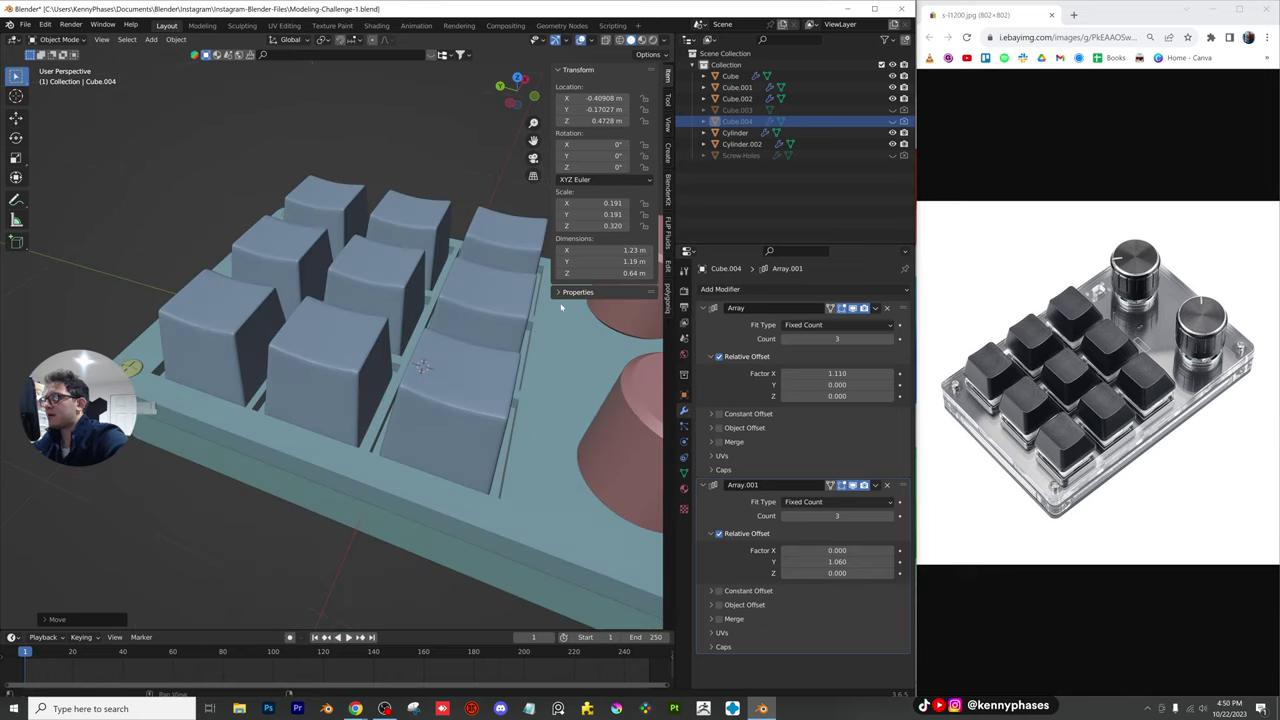
middle_click_drag(333, 348, 412, 335)
scroll(412, 335, "down", 4)
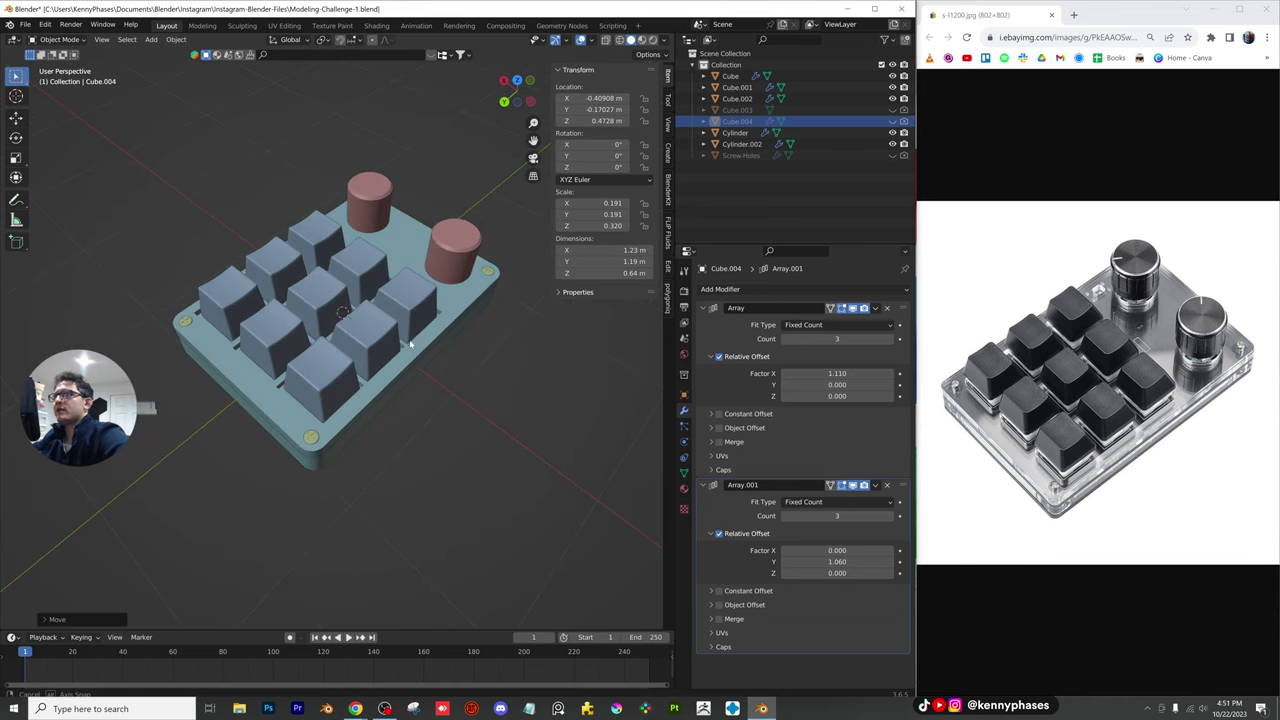
key("ctrl+s")
scroll(399, 253, "up", 2)
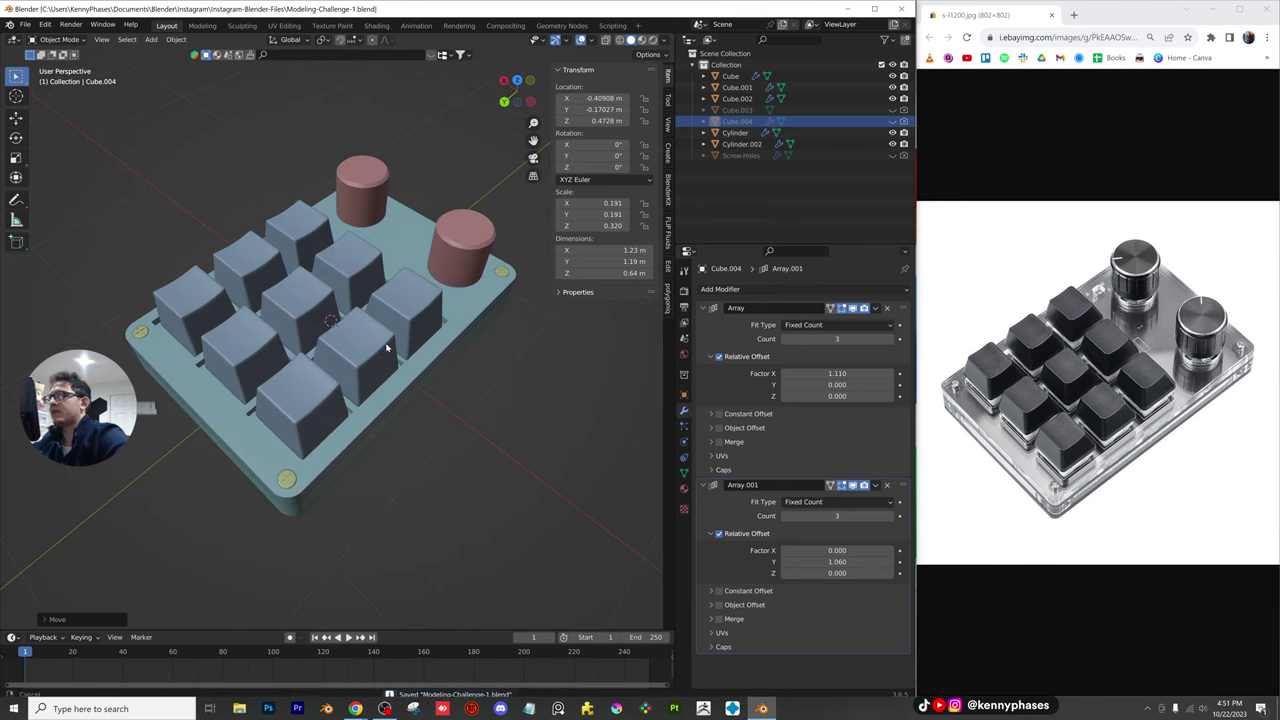
scroll(449, 271, "up", 1)
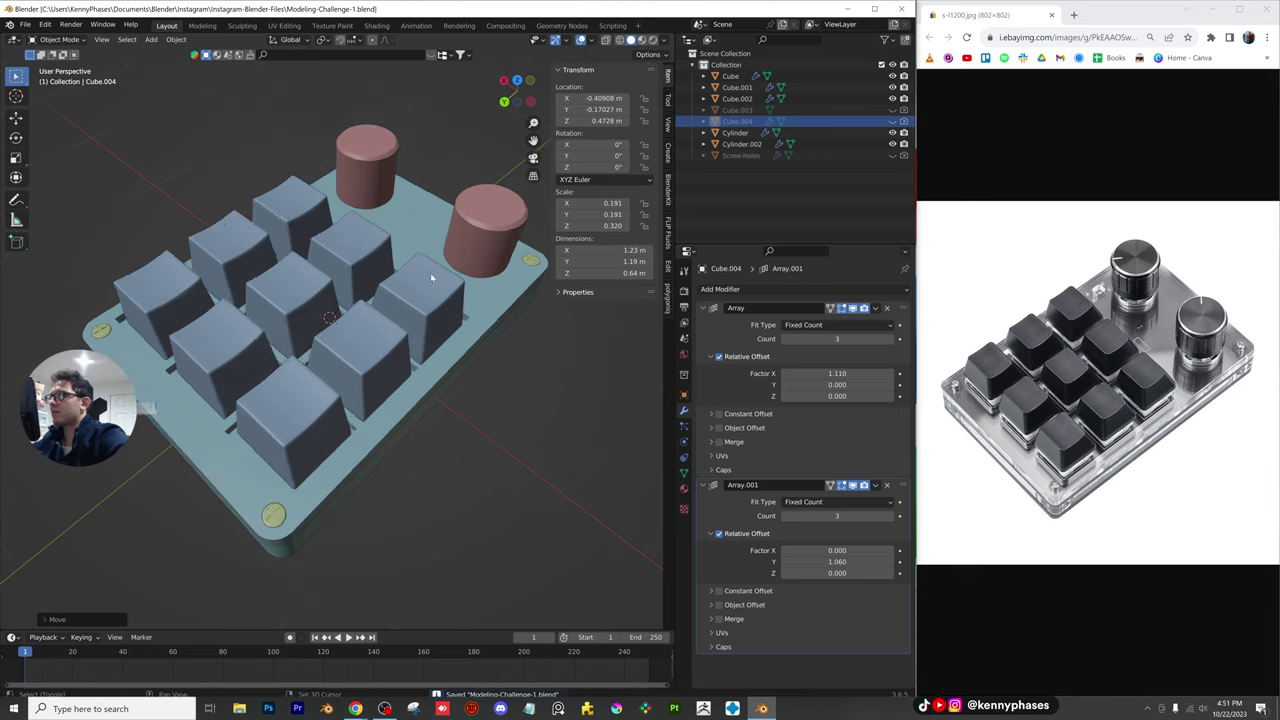
Duplicate the knob cylinders and raise the copy along Z to about 0.791 m
middle_click_drag(431, 275, 334, 316, "shift")
scroll(482, 378, "up", 1)
middle_click_drag(483, 378, 331, 392)
left_click(331, 392)
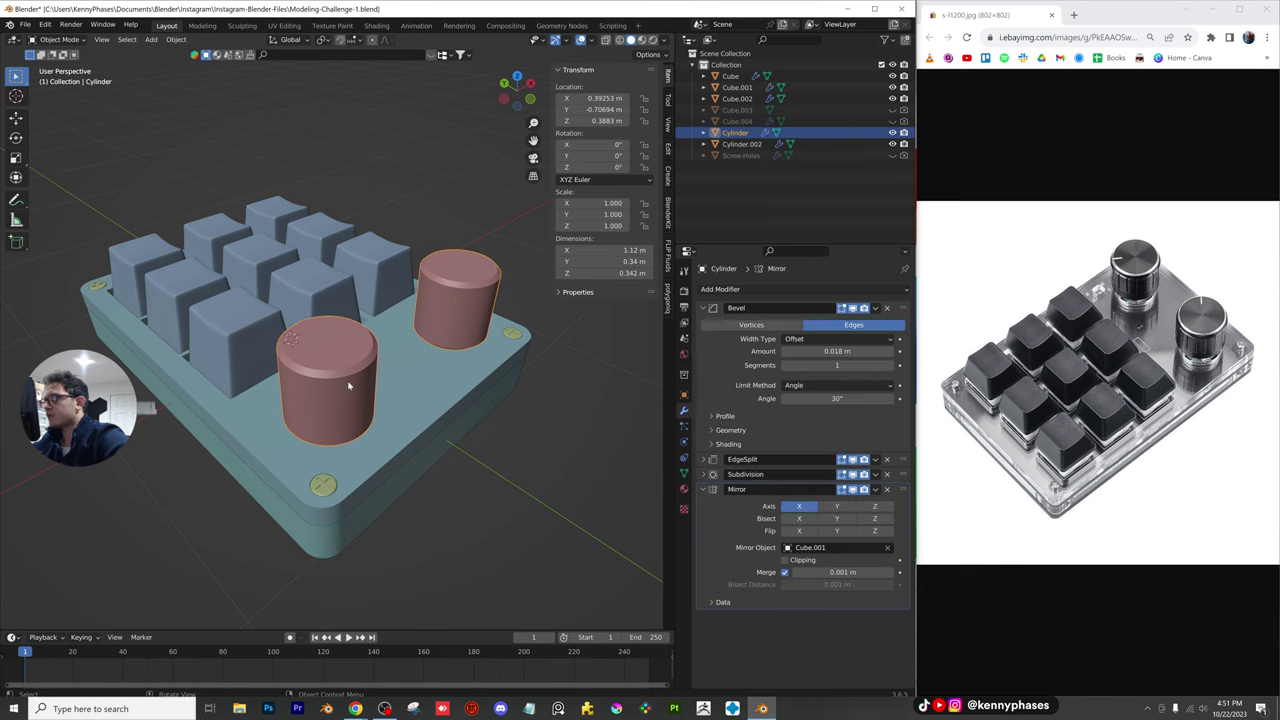
scroll(362, 402, "up", 1)
scroll(360, 395, "up", 1)
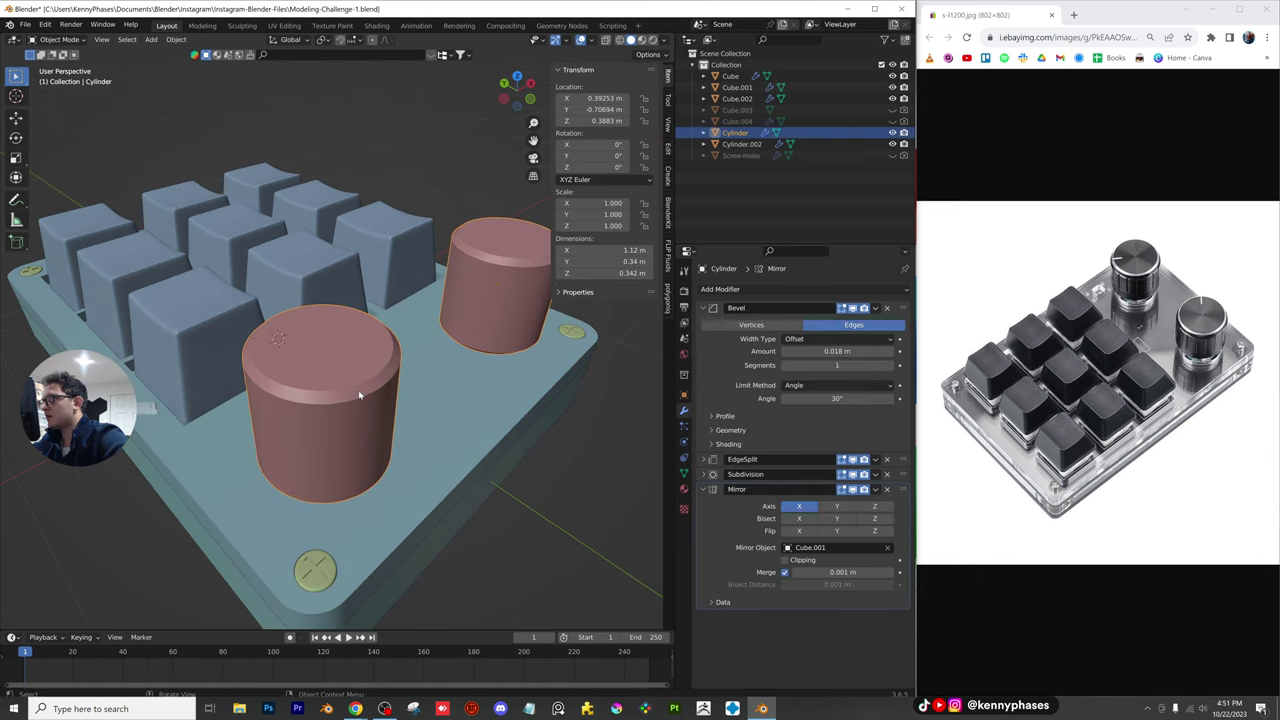
middle_click_drag(360, 395, 413, 382)
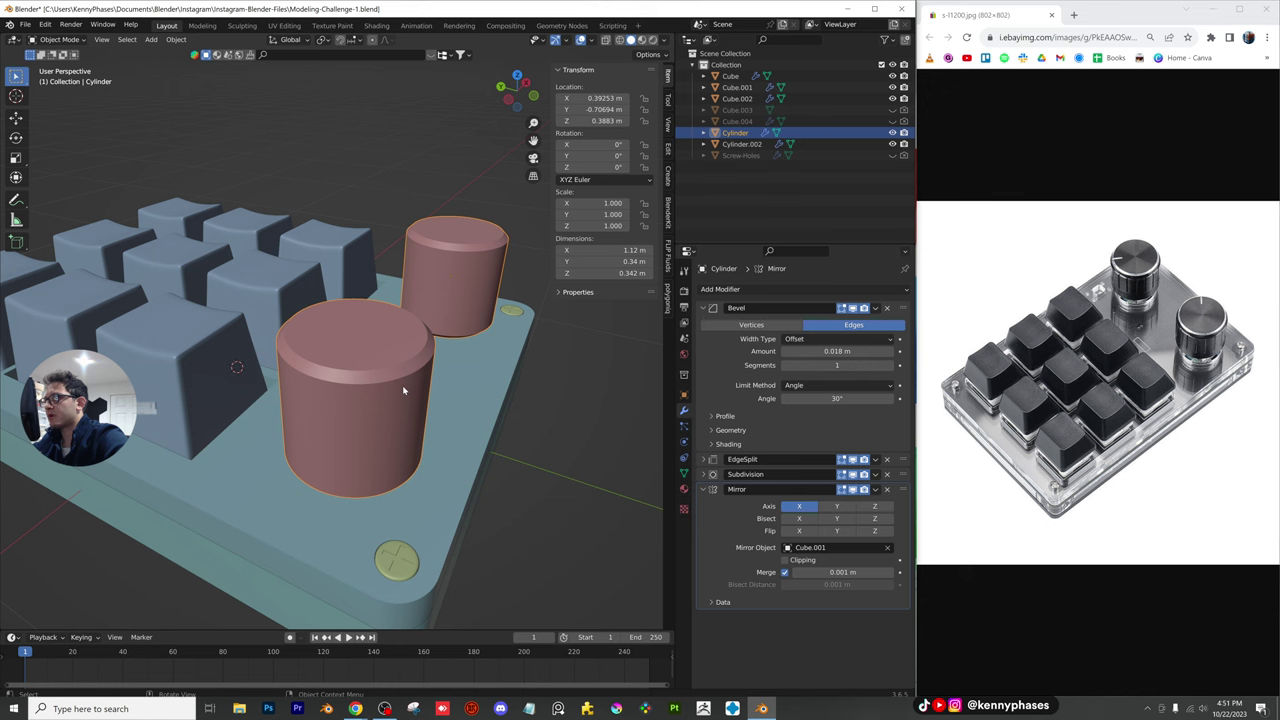
left_click(704, 308)
left_click(701, 353)
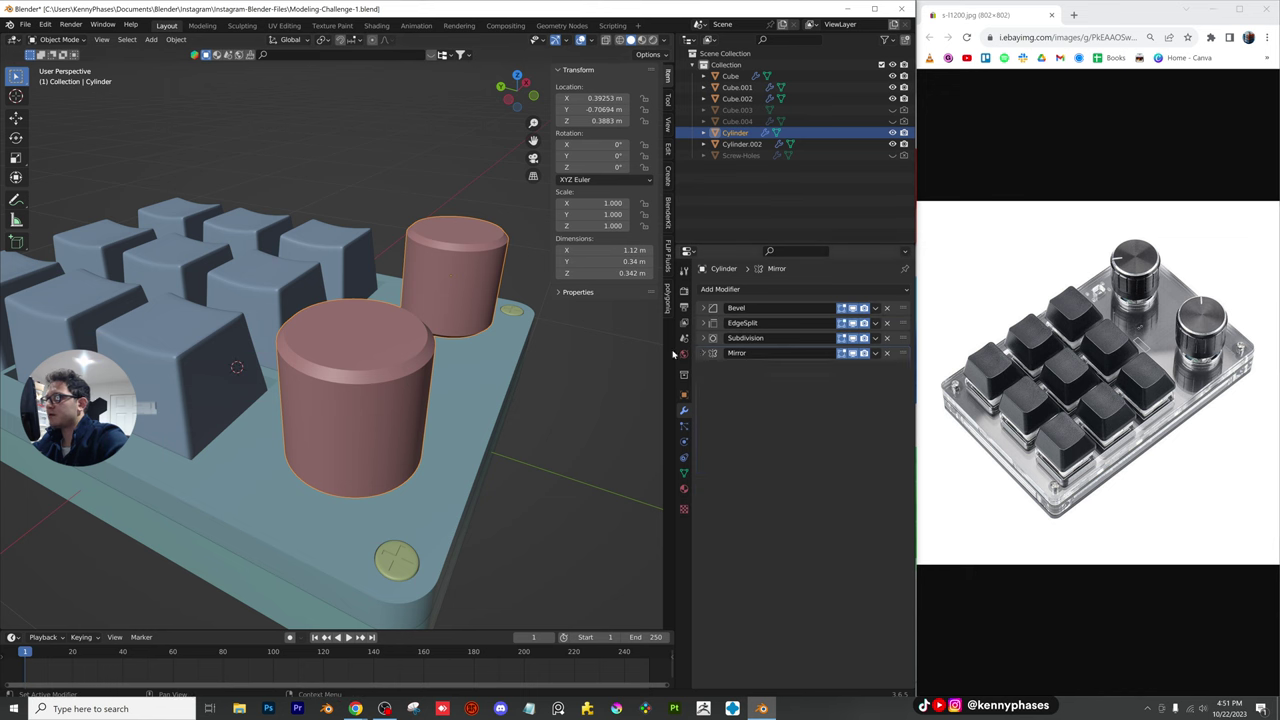
key("shift+d")
key("z")
left_click(413, 262)
Flatten the duplicated cylinders to a Z scale of about 0.164 and lower them onto the knobs at about Z 0.597 m
key("s")
key("z")
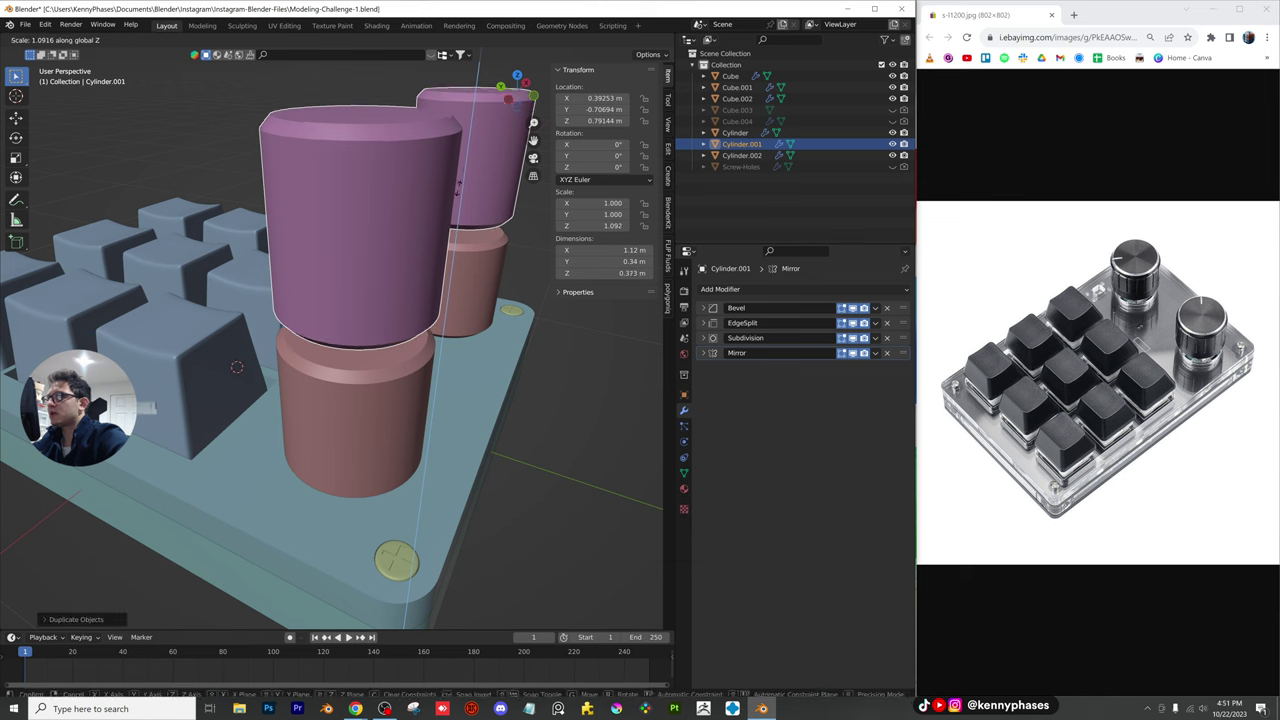
left_click(477, 160)
key("s")
key("z")
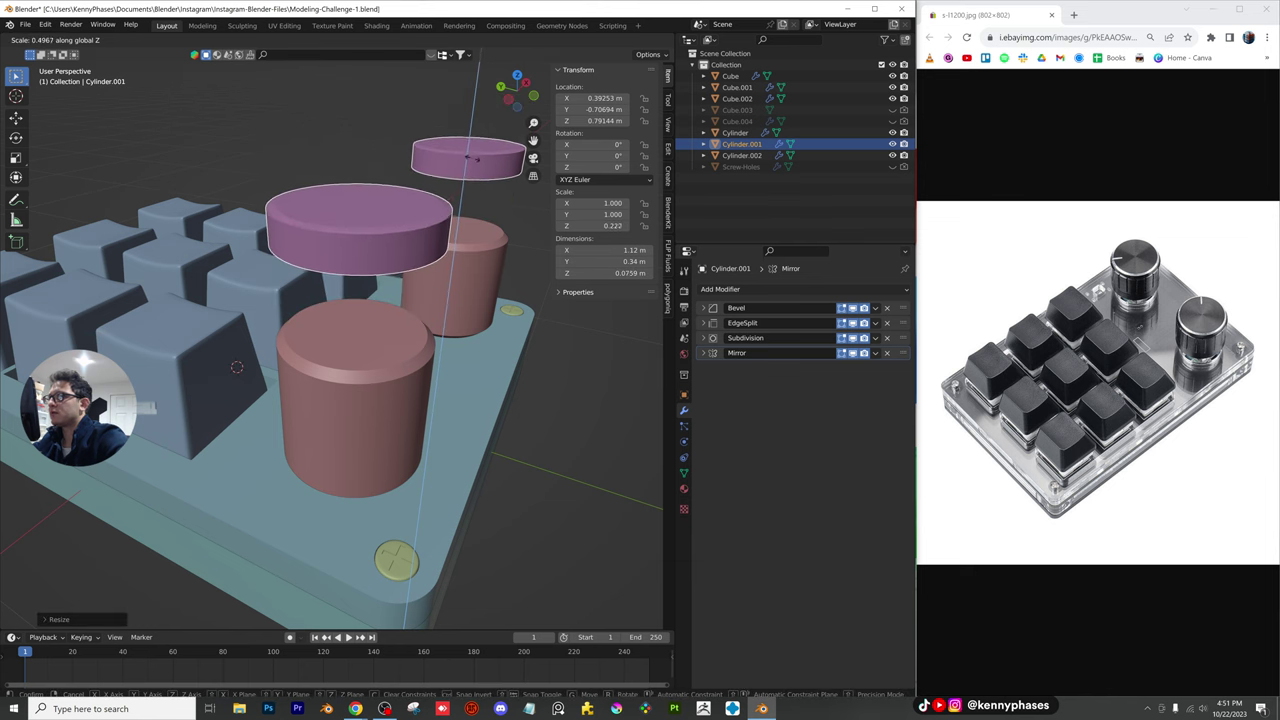
left_click(472, 162)
key("g")
key("z")
left_click(452, 255)
scroll(385, 383, "up", 2)
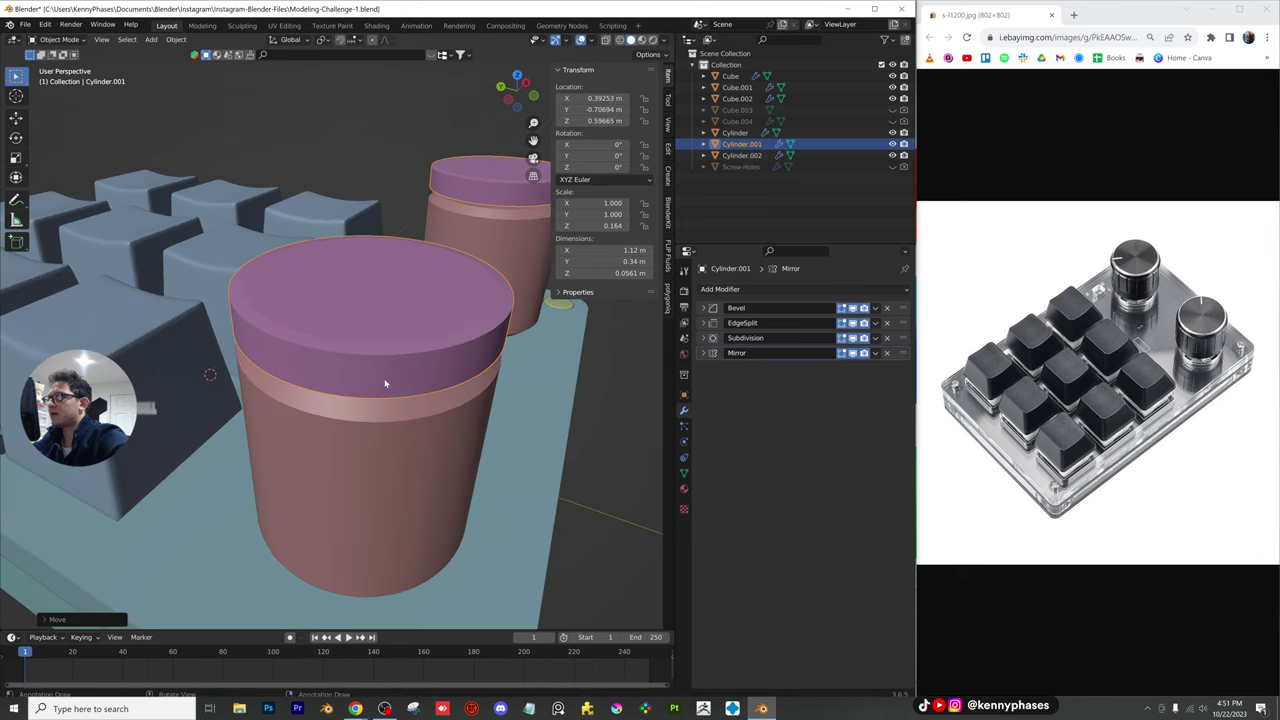
Set the Bevel amount of the knob bodies to 0.006 m
mouse_move(382, 384)
middle_mouse_down()
mouse_move(395, 354)
mouse_move(360, 386)
middle_mouse_up()
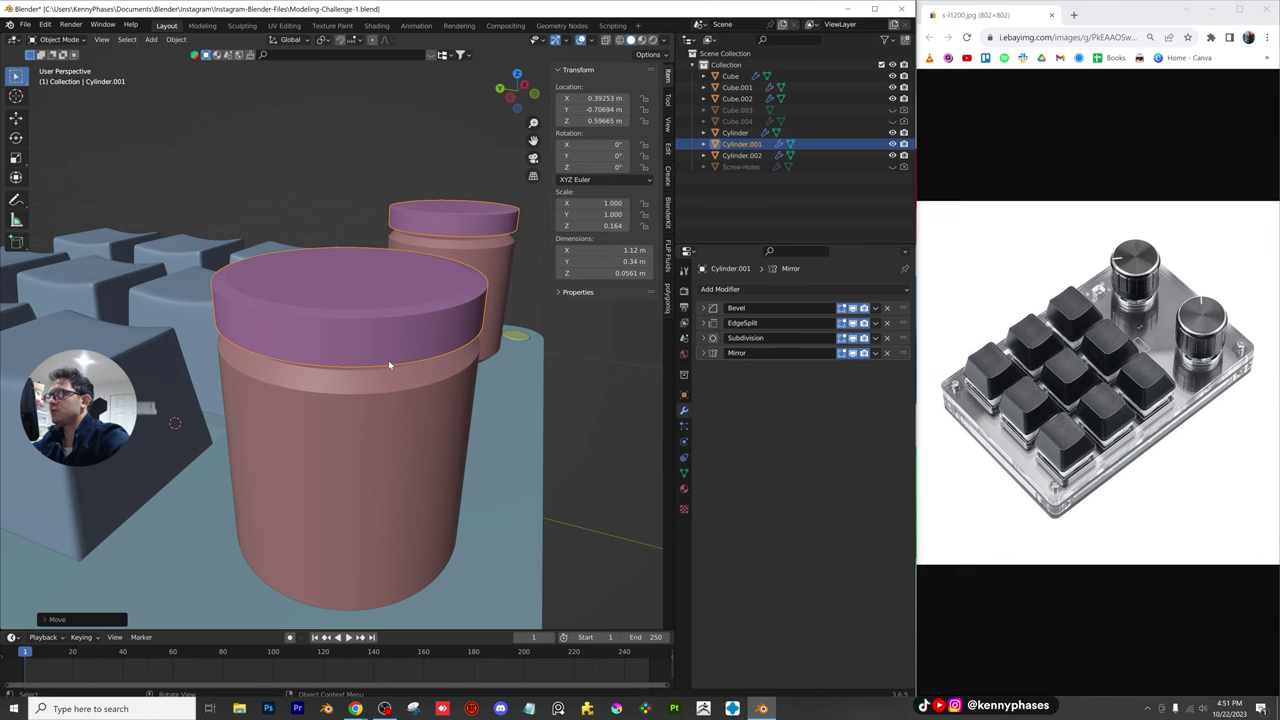
scroll(388, 360, "up", 1)
left_click(447, 422)
scroll(449, 431, "down", 1)
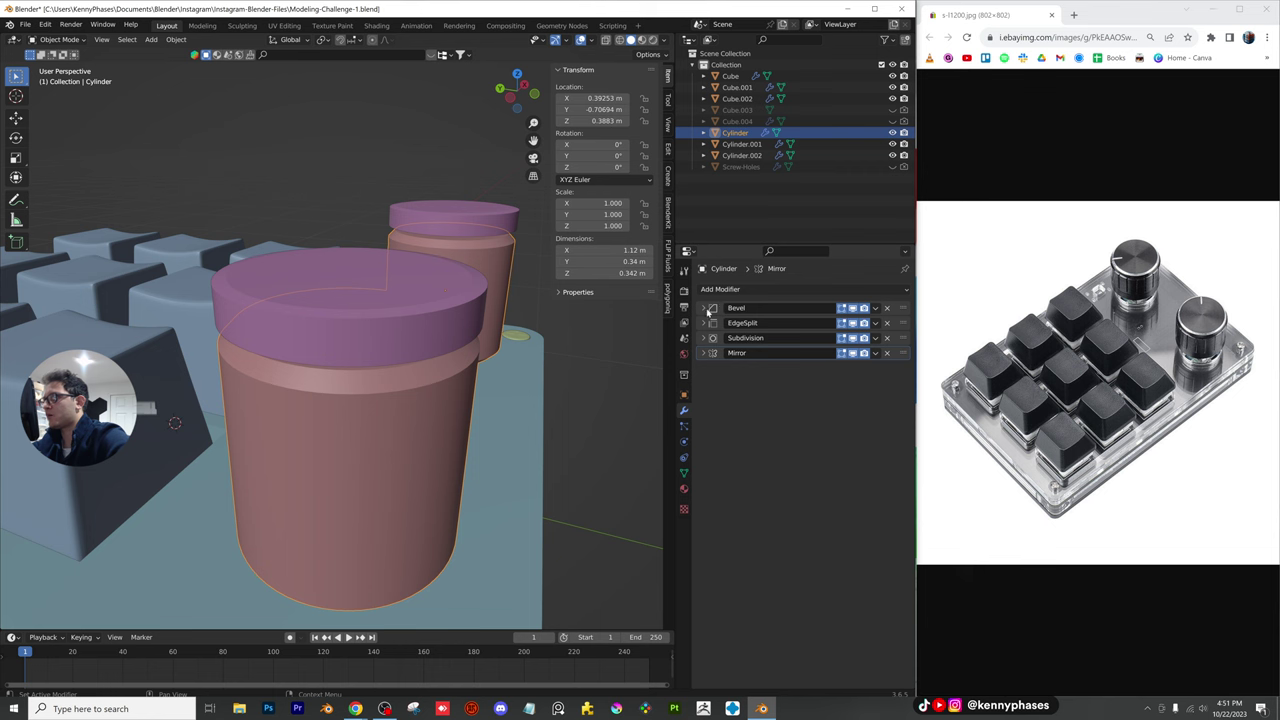
left_click(705, 309)
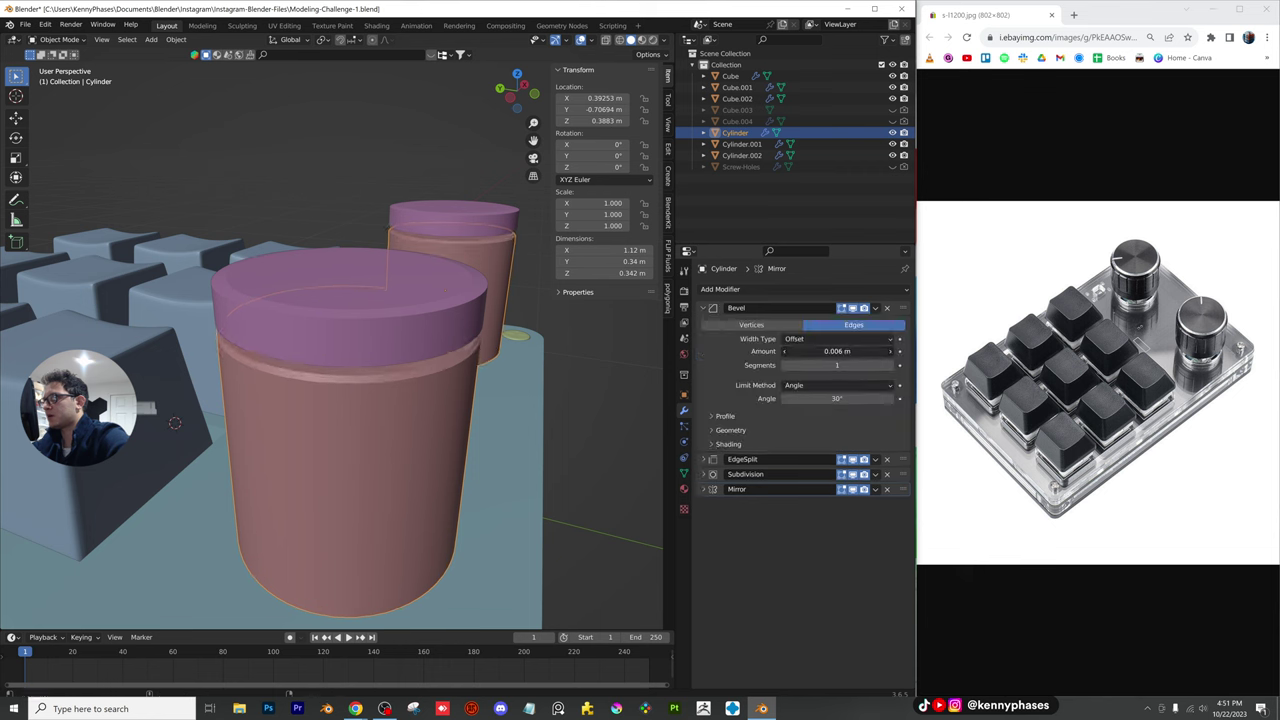
Lower the knob caps along Z to about 0.584 m so they sit closer on the knob bodies
left_click(377, 355)
key("g")
key("z")
left_click(377, 368)
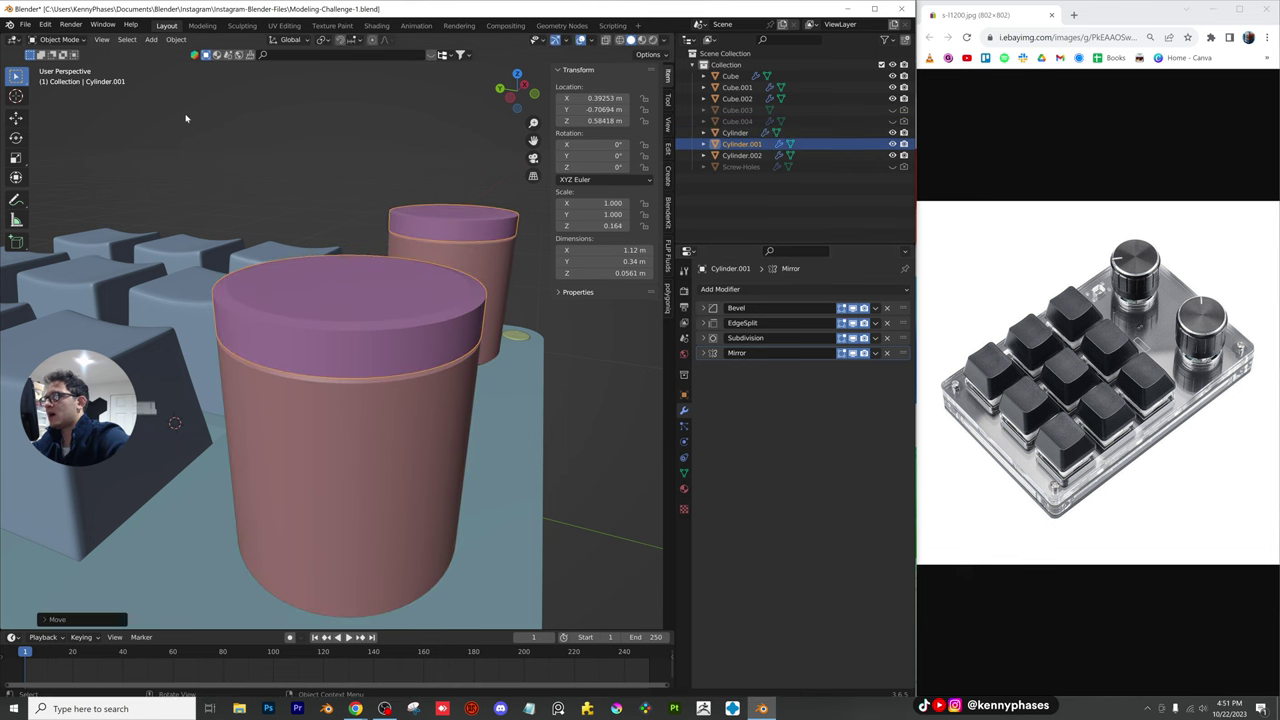
Apply the knob caps' scale and set their Bevel amount to 0.008 m
left_click(176, 39)
mouse_move(200, 100)
left_click(326, 127)
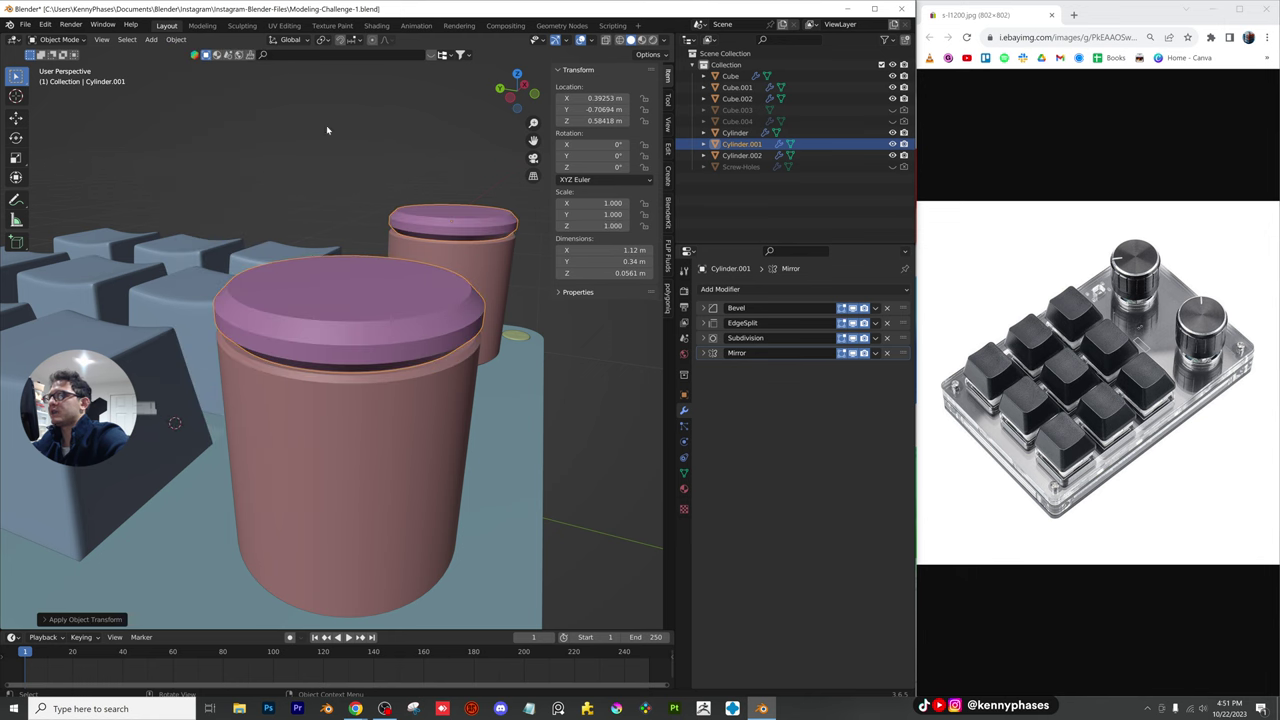
left_click(703, 309)
left_click_drag(816, 353, 779, 353)
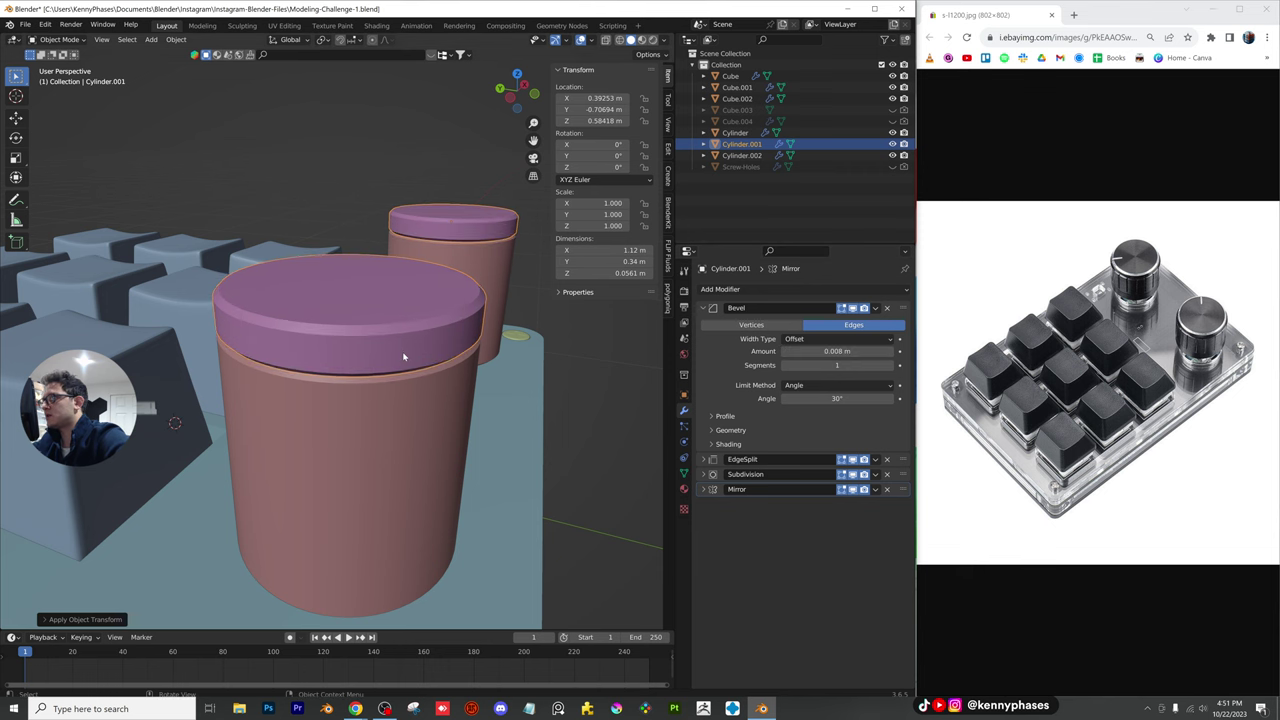
Scale the knob caps uniformly to about 0.948, comparing them with the knob rims in top view
key("s")
left_click(523, 283)
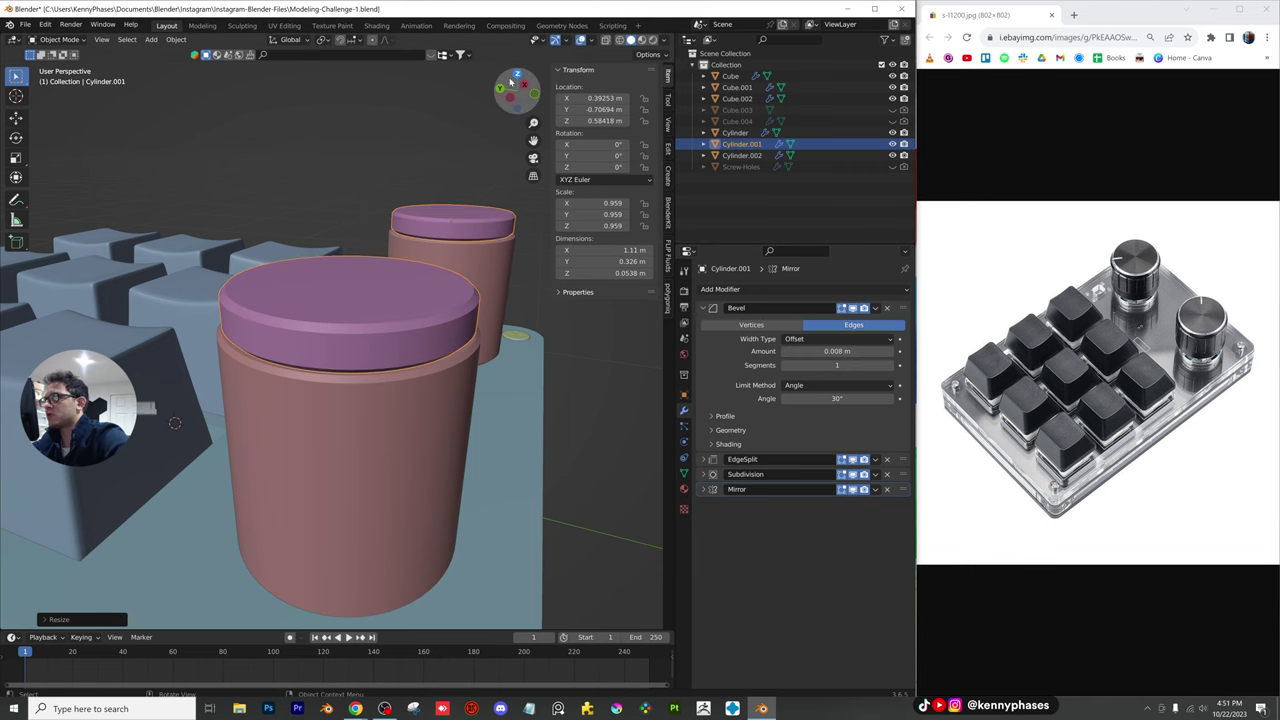
key("KP_7")
scroll(316, 388, "up", 1)
middle_click_drag(318, 387, 434, 357, "shift")
key("s")
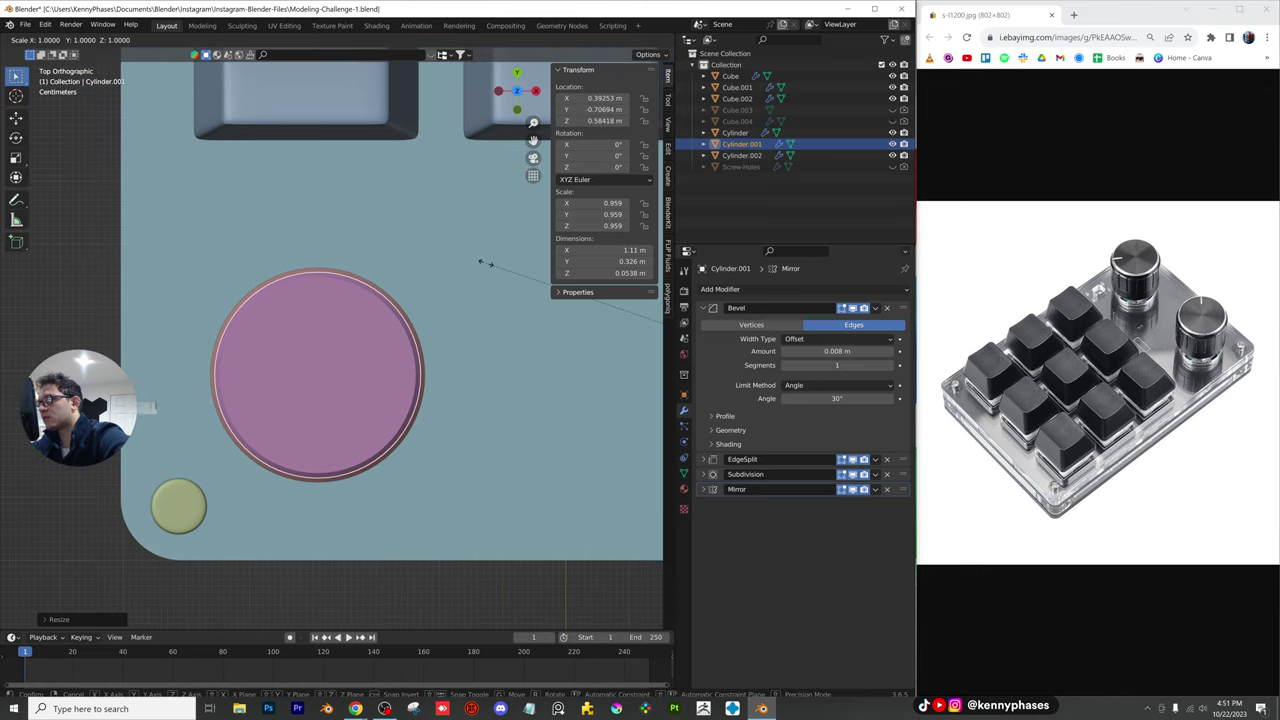
left_click(489, 264)
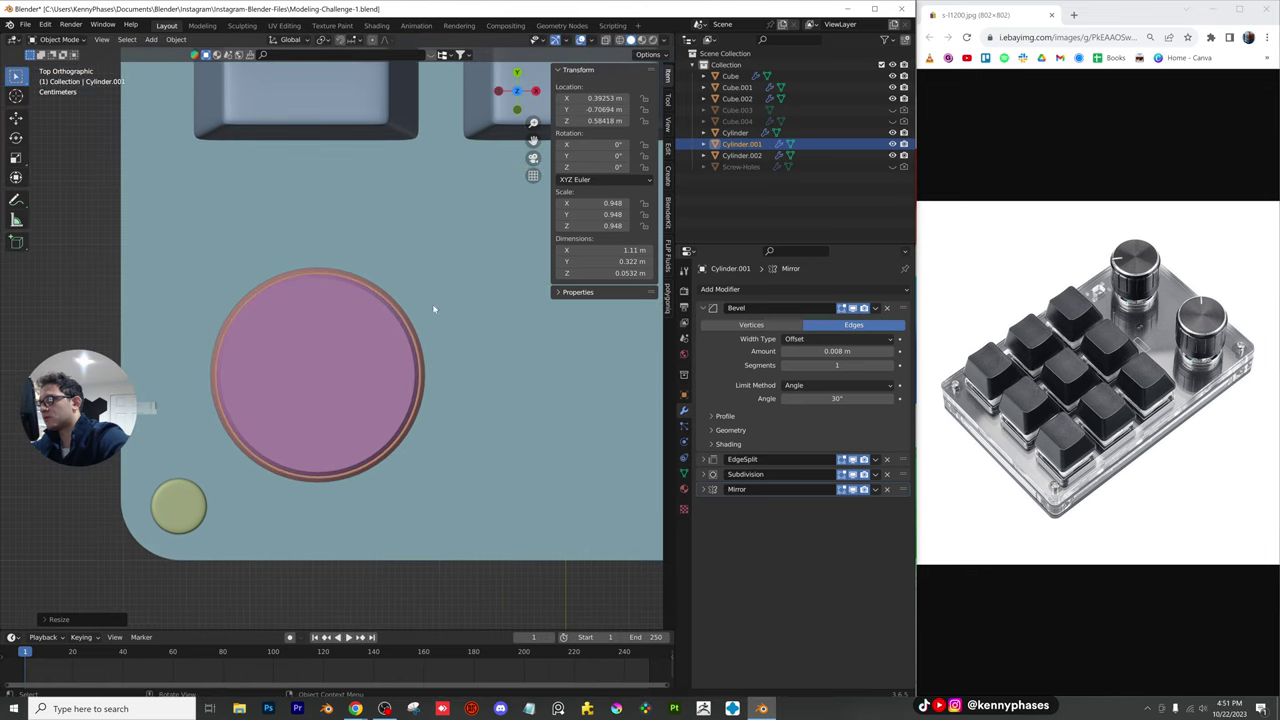
Thin the knob caps to a Z scale of about 0.676 and sink them to about Z 0.574 m
middle_click_drag(434, 306, 429, 218)
key("g")
key("z")
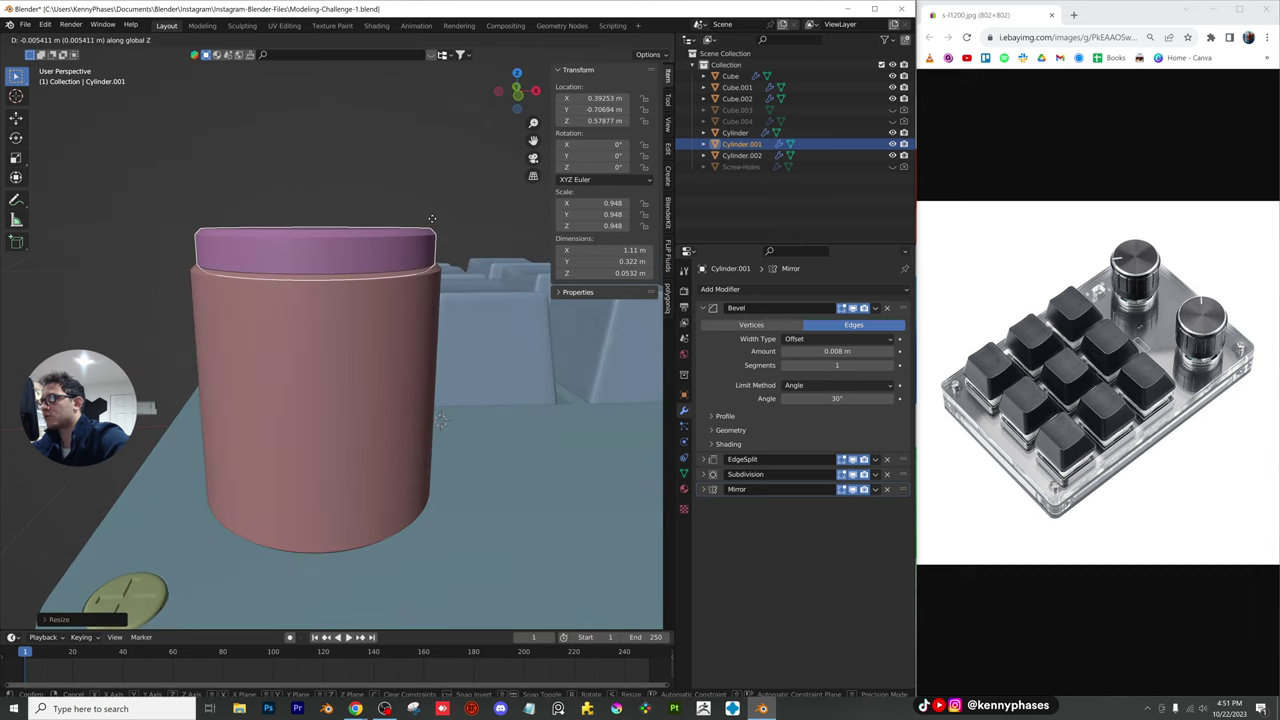
left_click(431, 218)
key("s")
key("z")
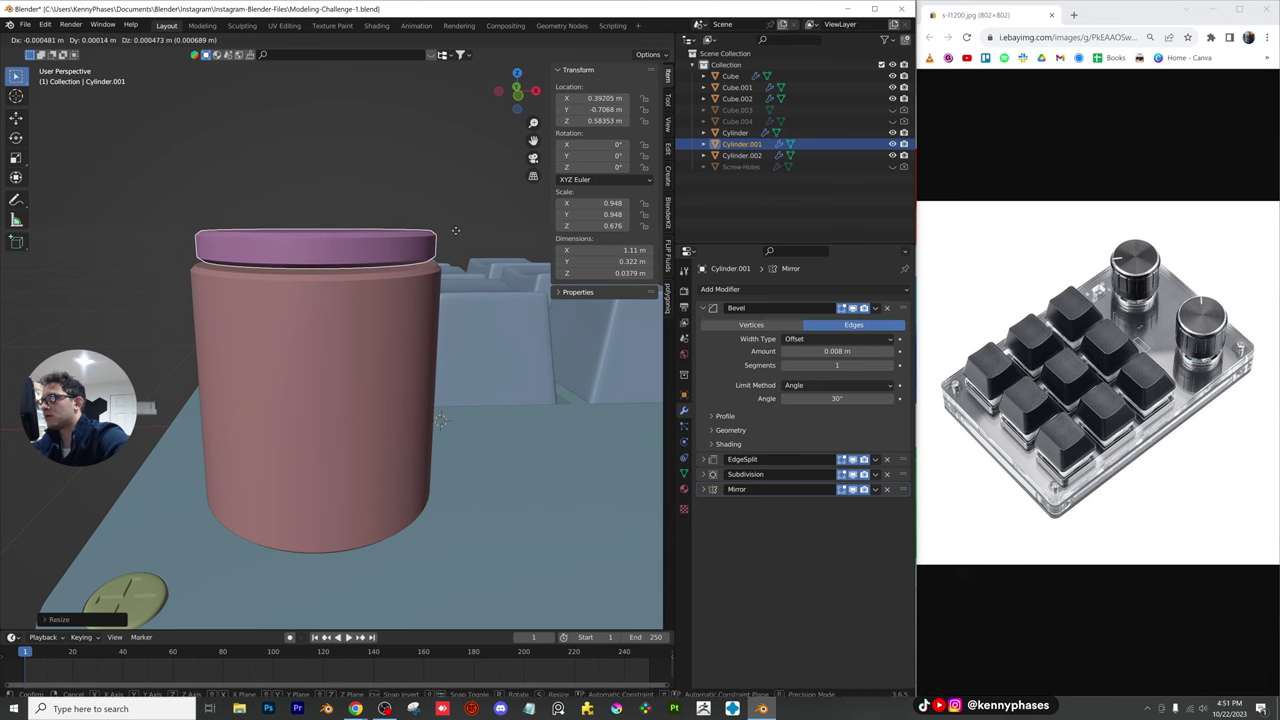
left_click(463, 242)
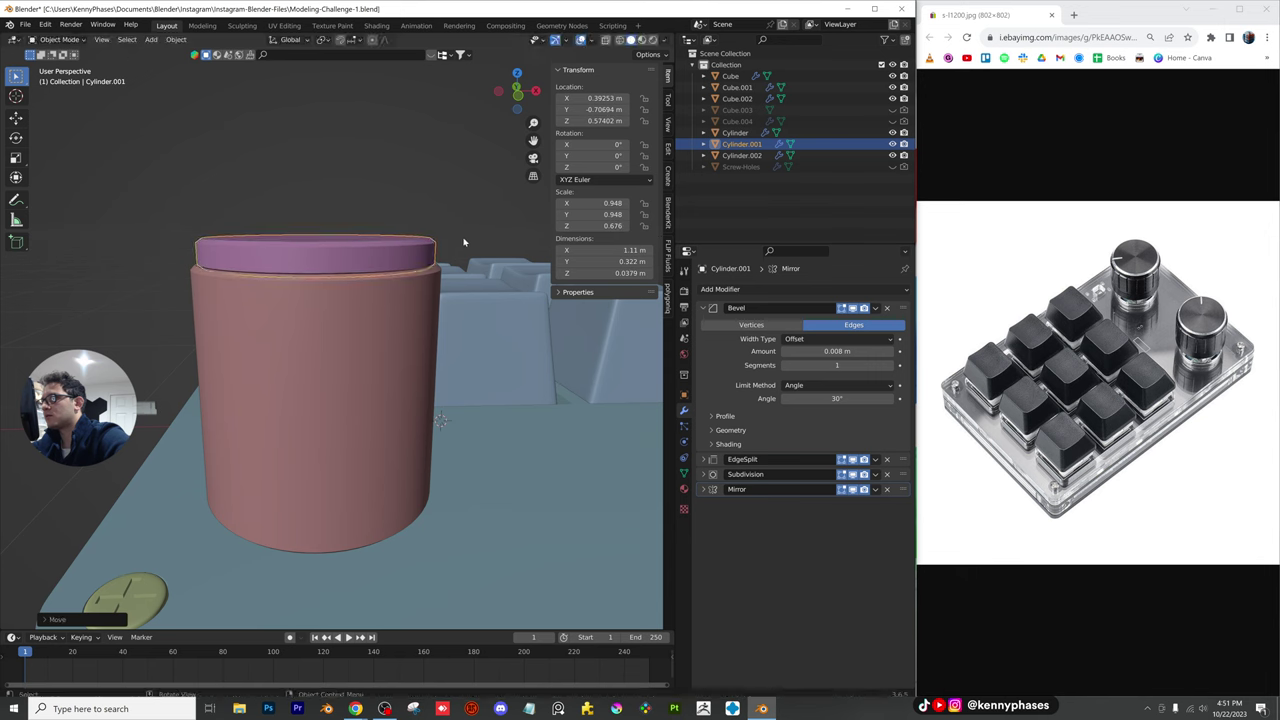
Apply the scale of the thinned knob caps and inspect them on the whole model
left_click(178, 39)
mouse_move(235, 106)
left_click(300, 117)
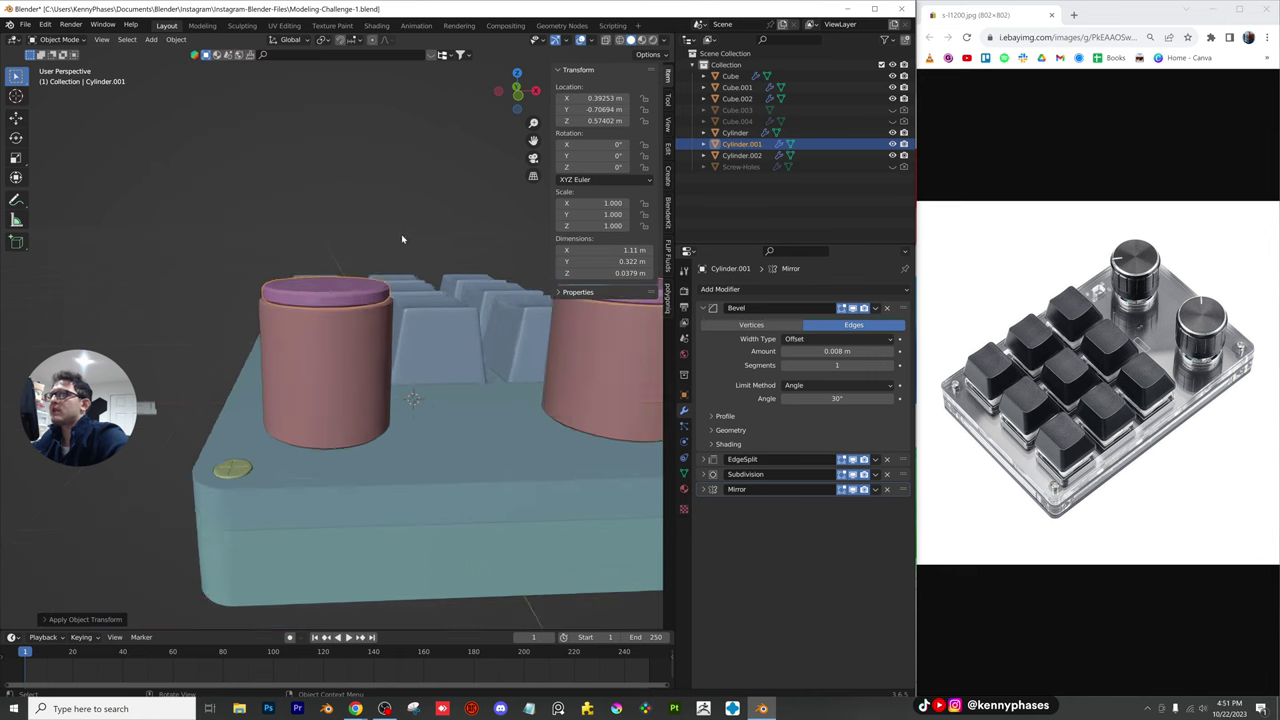
middle_click_drag(402, 239, 358, 301)
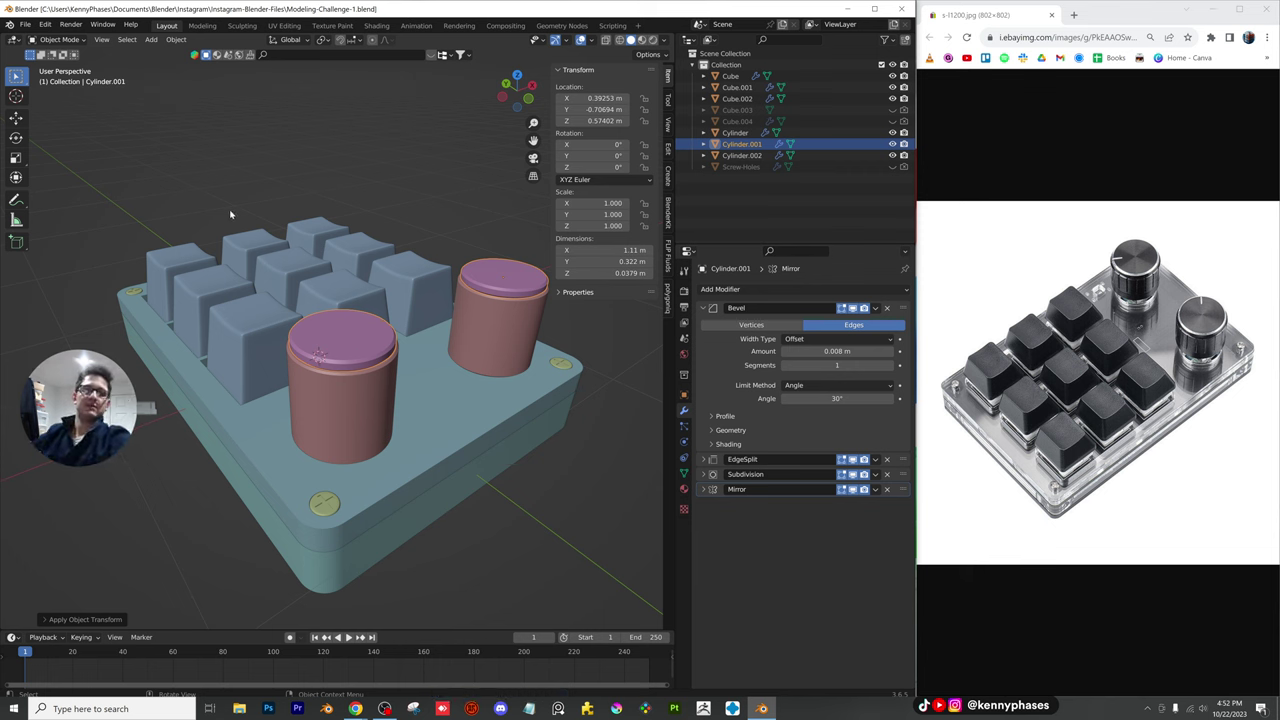
Duplicate the knob bodies in place, enlarge the copy to a scale of about 1.086, and lower it along Z to about 0.333 m
mouse_move(388, 263)
middle_mouse_down()
mouse_move(376, 283)
mouse_move(437, 347)
mouse_move(437, 380)
mouse_move(443, 357)
mouse_move(405, 275)
middle_mouse_up()
left_click(374, 397)
middle_click_drag(374, 397, 381, 350)
middle_click_drag(390, 384, 448, 287, "shift")
key("shift+d")
key("Escape")
key("s")
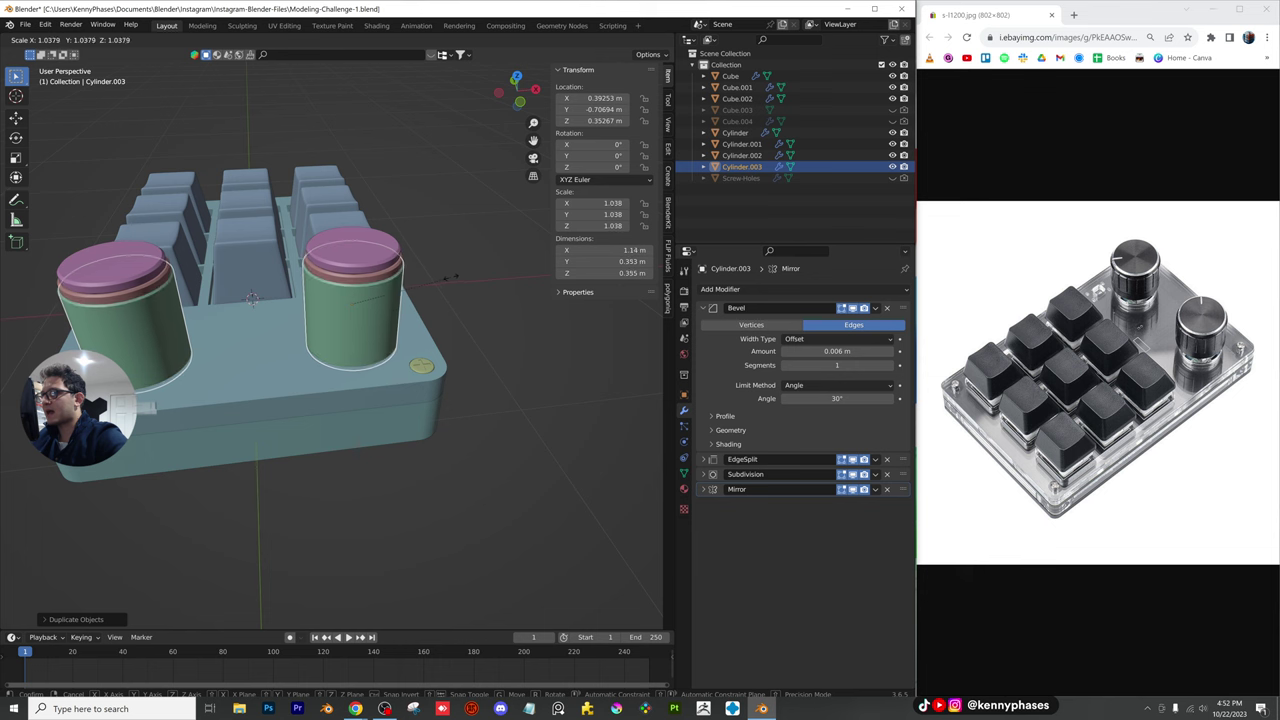
left_click(453, 283)
key("g")
key("z")
left_click(459, 279)
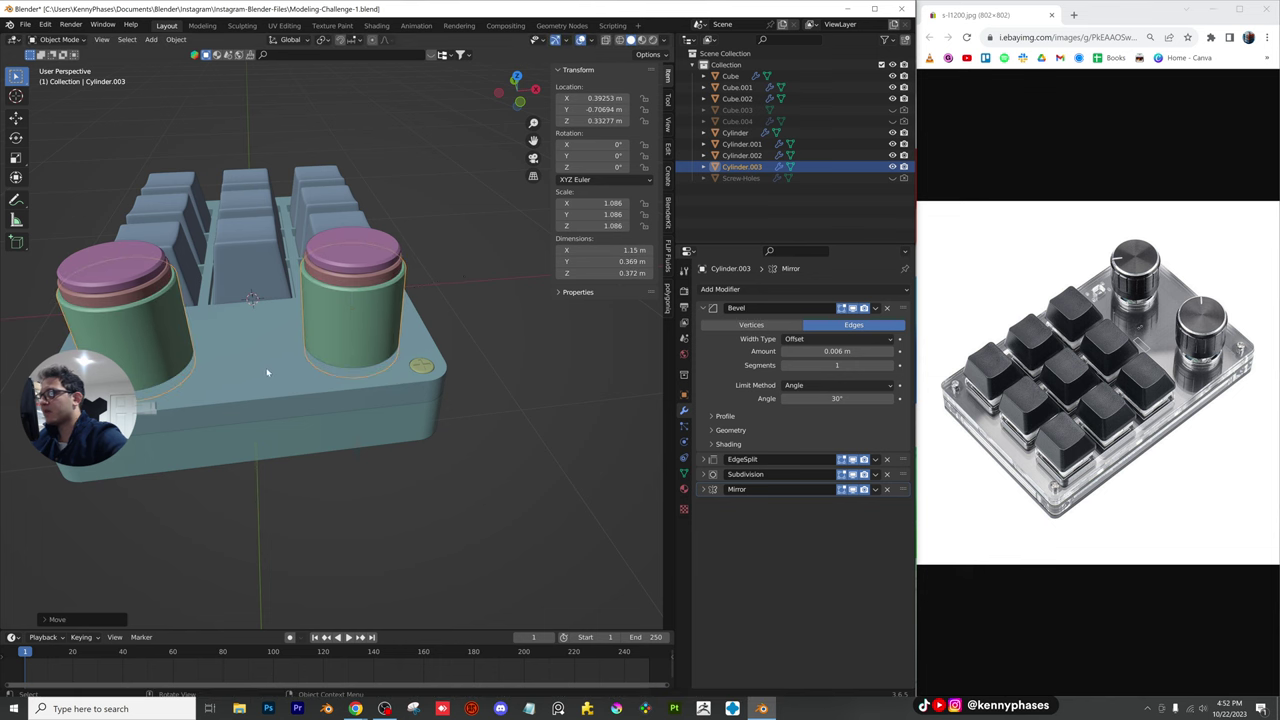
Add a Boolean Difference modifier to the top plate, using the enlarged knob copy Cylinder.003 as the cutter
left_click(266, 368)
left_click(720, 289)
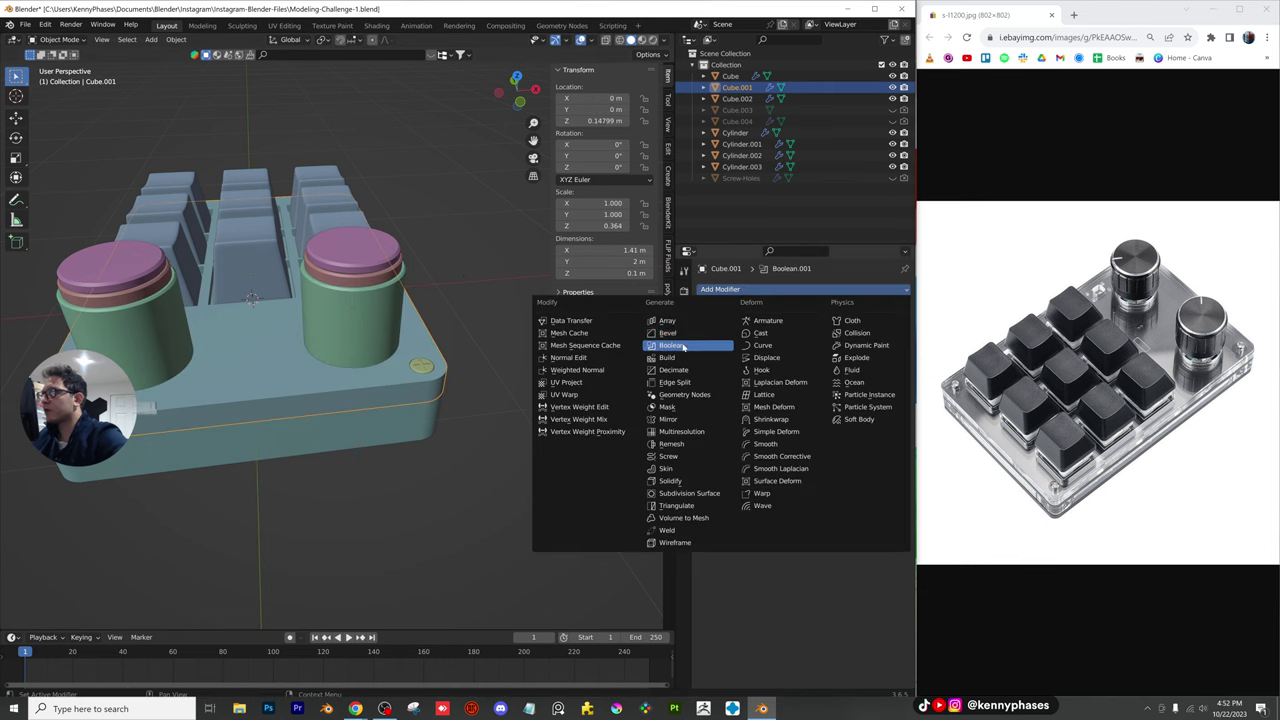
left_click(684, 346)
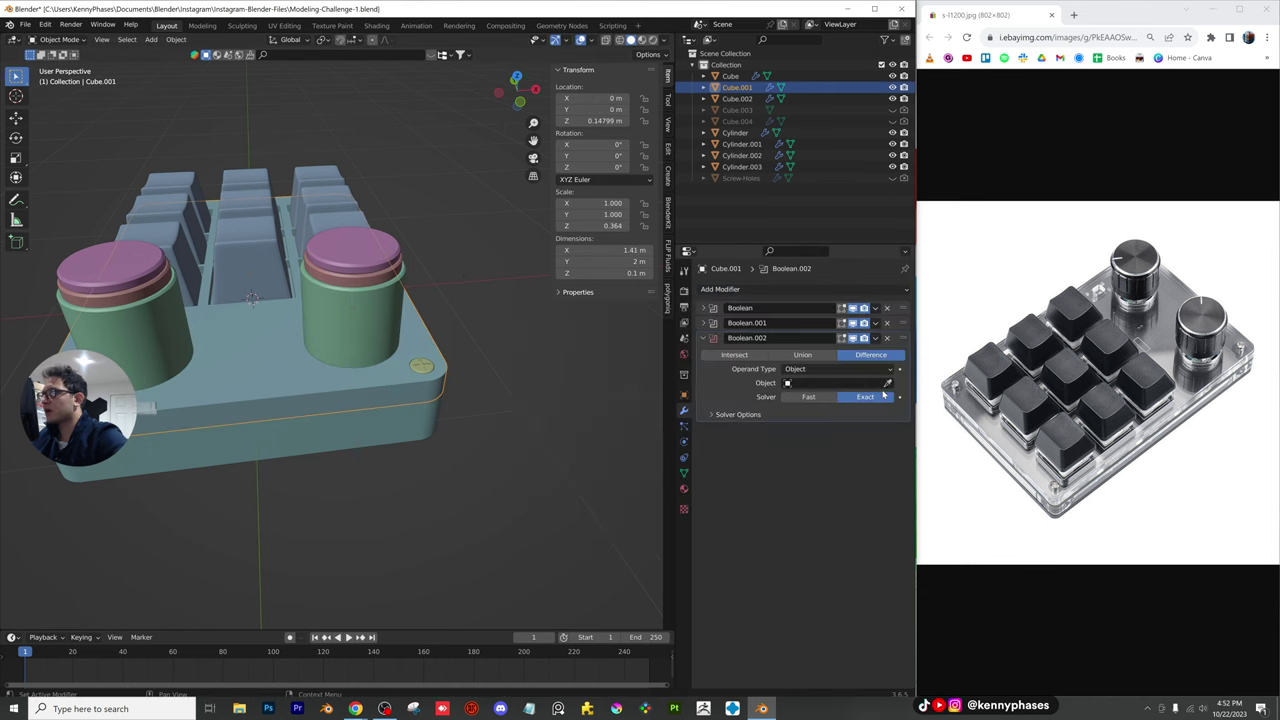
left_click(368, 318)
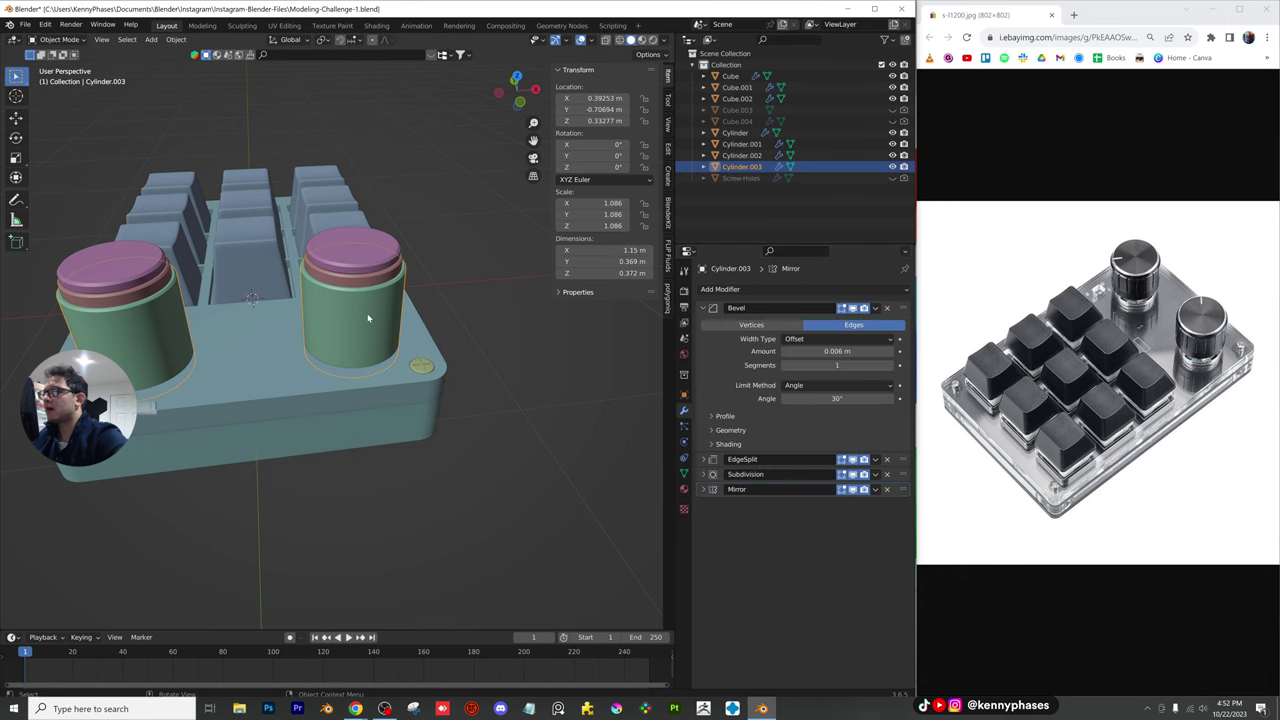
Strip all modifiers from the enlarged knob cutter and mirror it on X with Cube as the mirror object
left_click(887, 308)
left_click(887, 308)
left_click(887, 308)
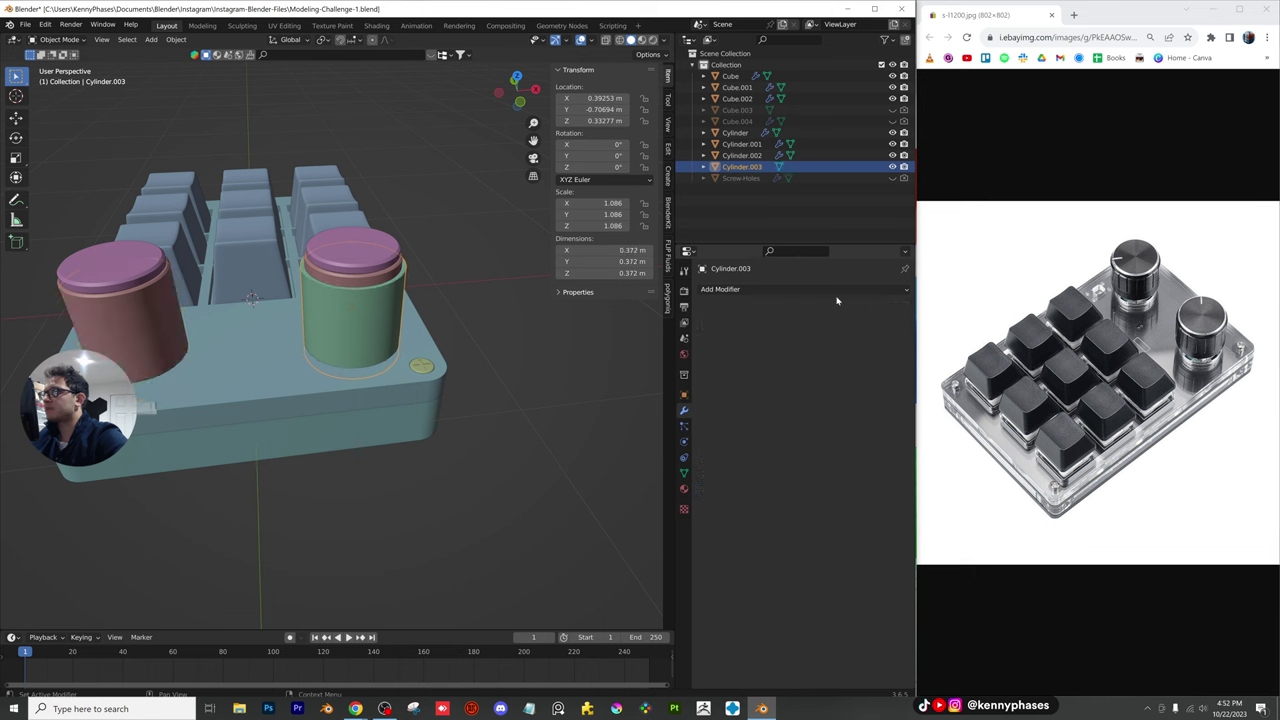
left_click(730, 289)
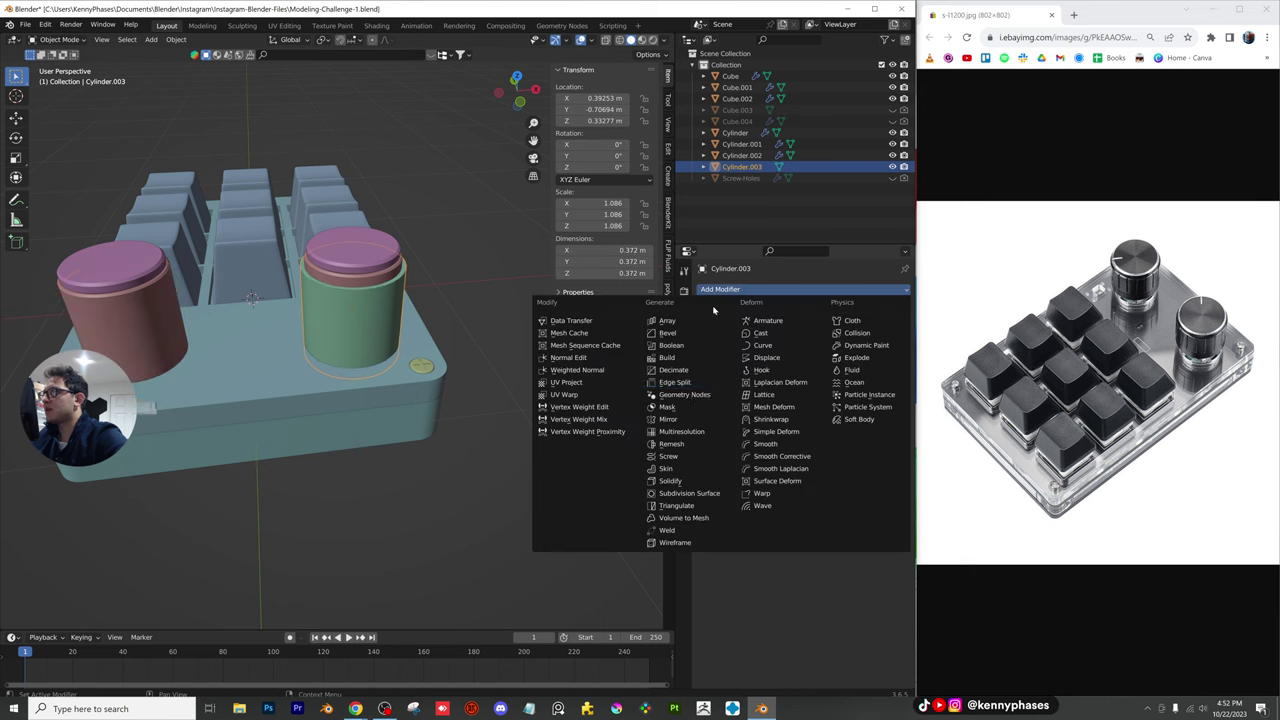
left_click(668, 419)
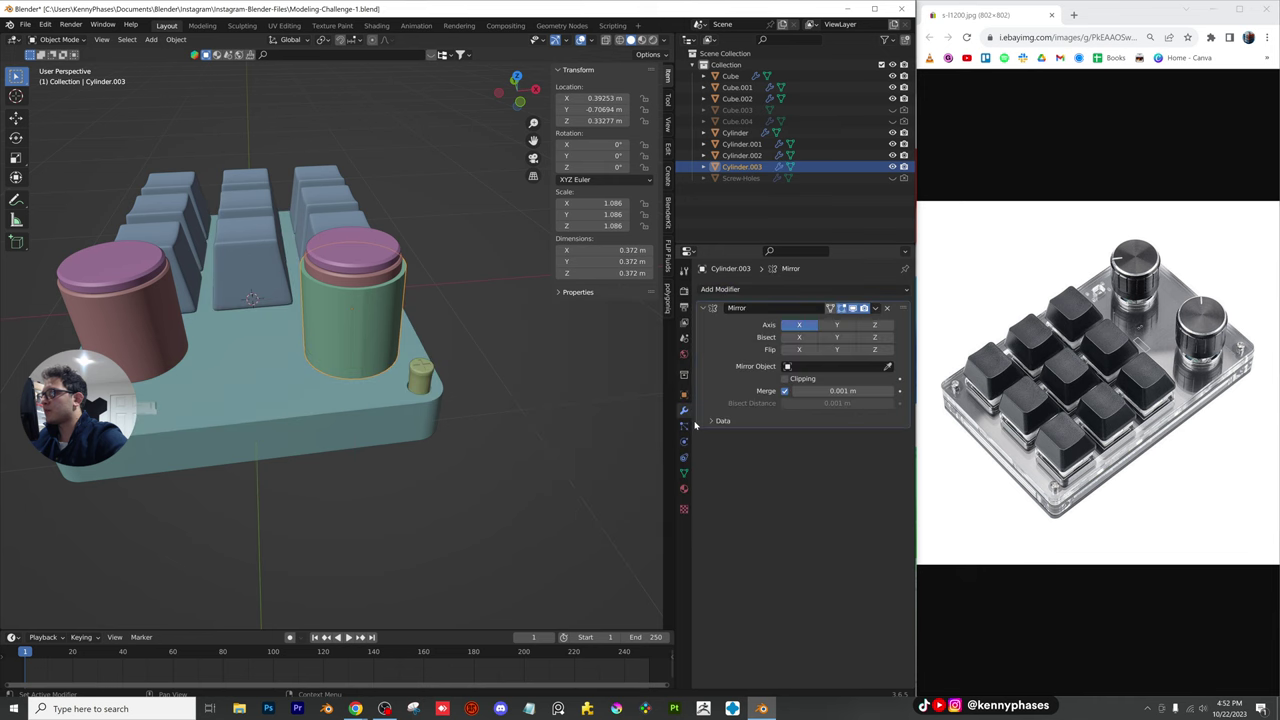
left_click(324, 404)
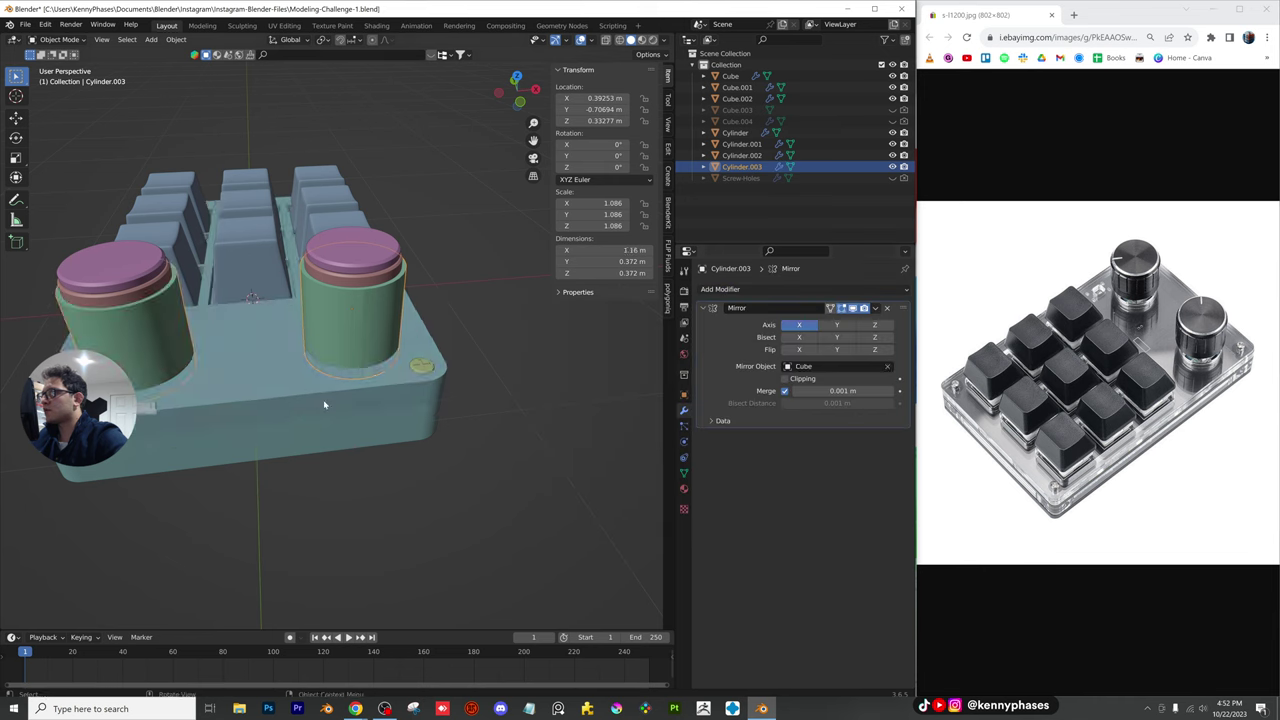
Hide the mirrored knob cutter in the viewport to expose the plate recesses, and save the file
left_click_drag(892, 167, 904, 167)
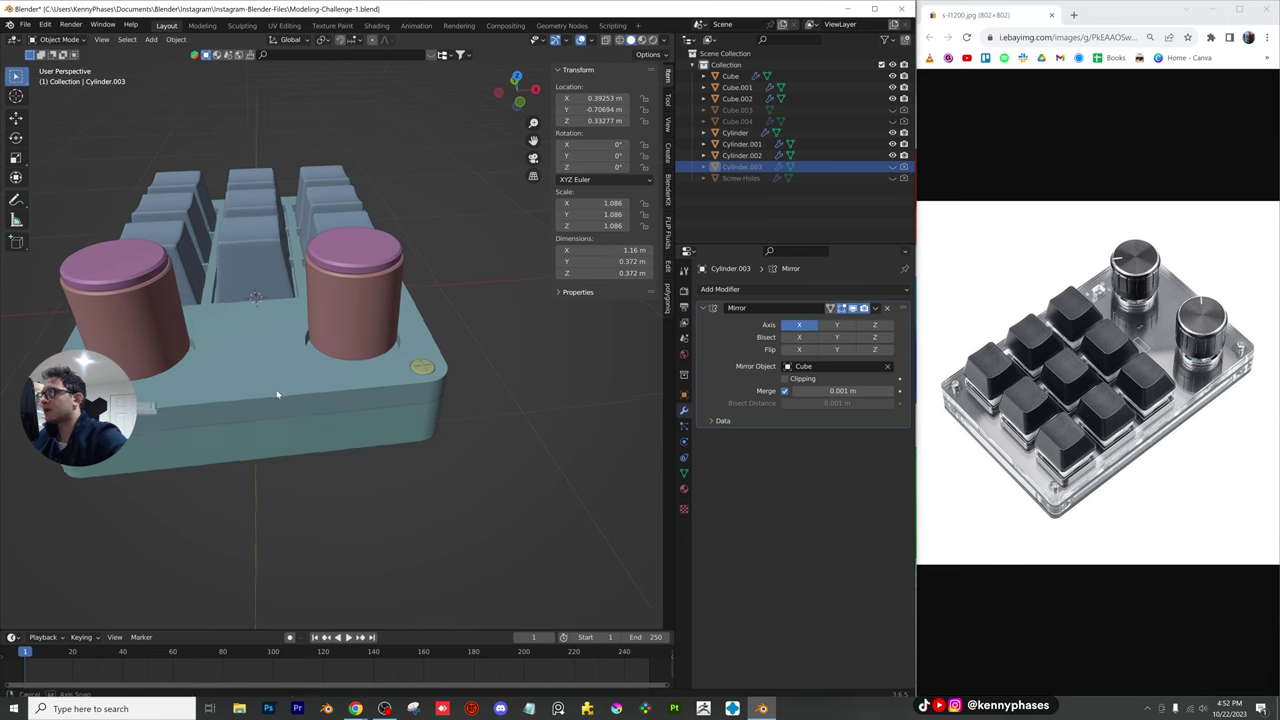
middle_click_drag(277, 394, 252, 392)
scroll(352, 354, "up", 4)
middle_click_drag(357, 351, 360, 270, "shift")
key("ctrl+s")
Try Object colours and Flat lighting in the viewport shading, and settle on MatCap lighting with Random colours
left_click(662, 40)
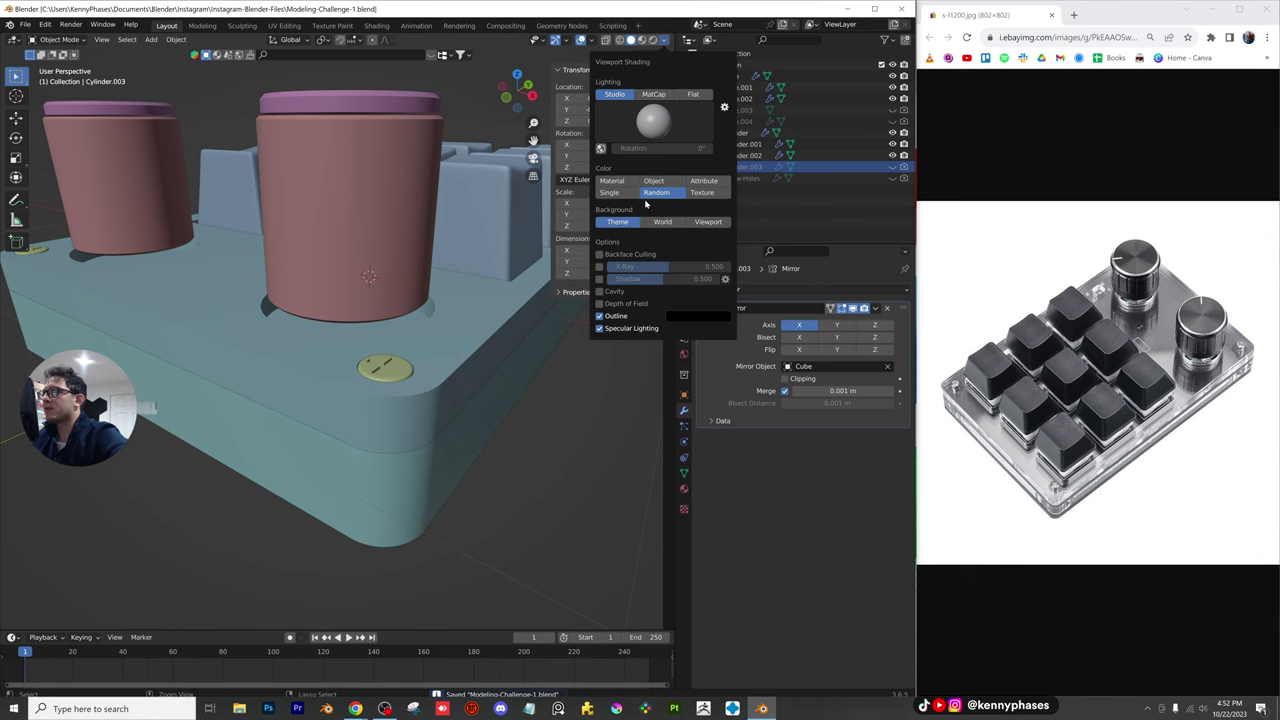
left_click(653, 181)
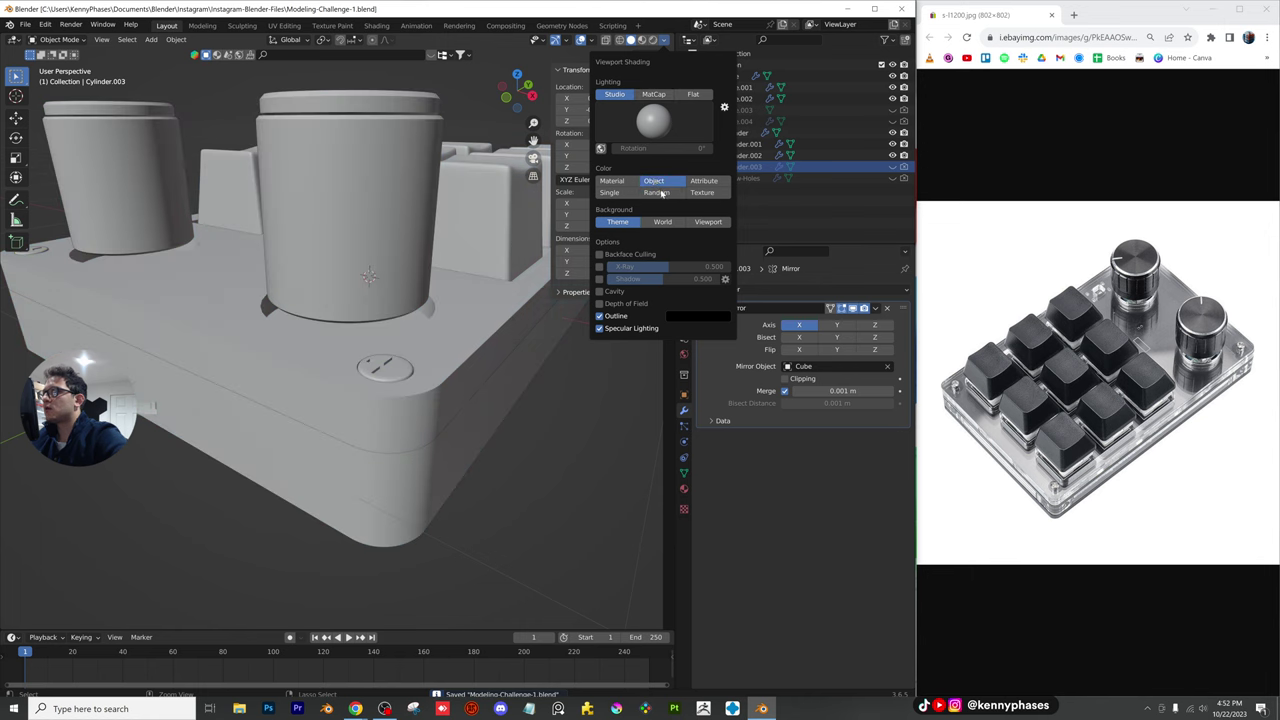
left_click(656, 192)
left_click(664, 94)
left_click(692, 94)
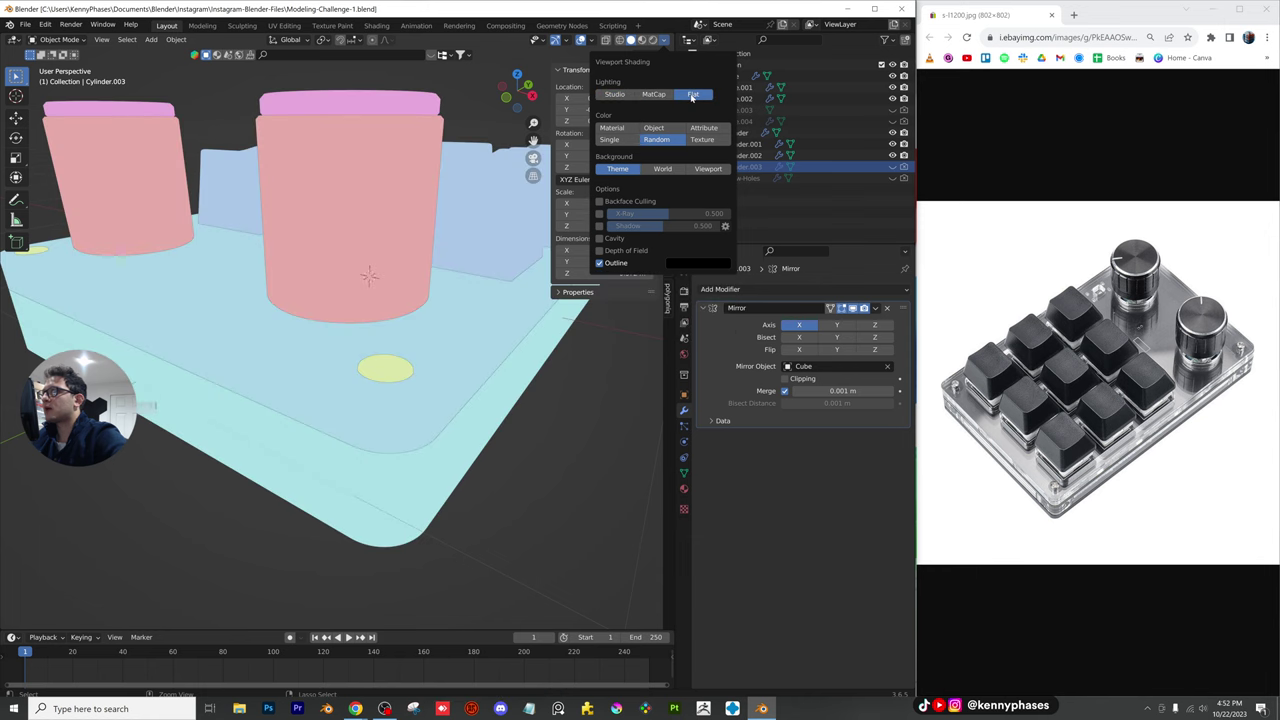
left_click(667, 94)
Lower the knob bodies and caps together along Z, placing the bodies at about Z 0.348 m
middle_click_drag(278, 366, 411, 346)
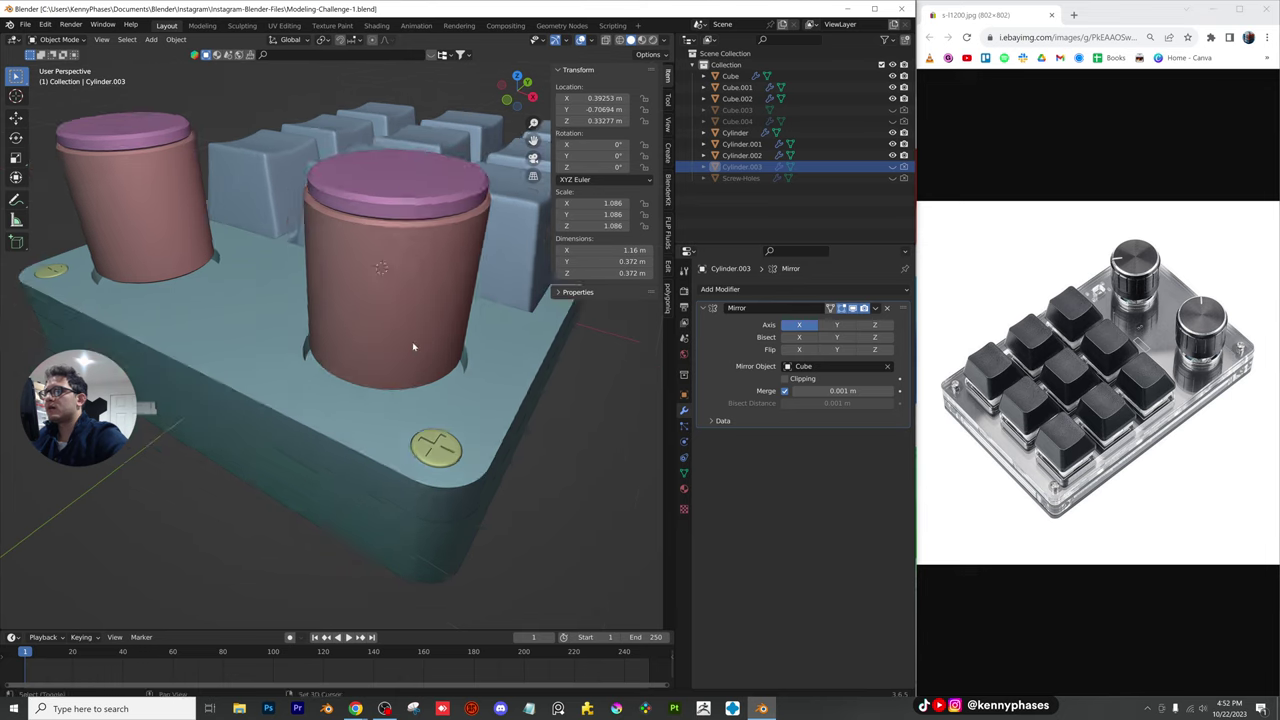
scroll(411, 346, "down", 4)
middle_click_drag(283, 391, 408, 395)
middle_click_drag(220, 397, 378, 363, "shift")
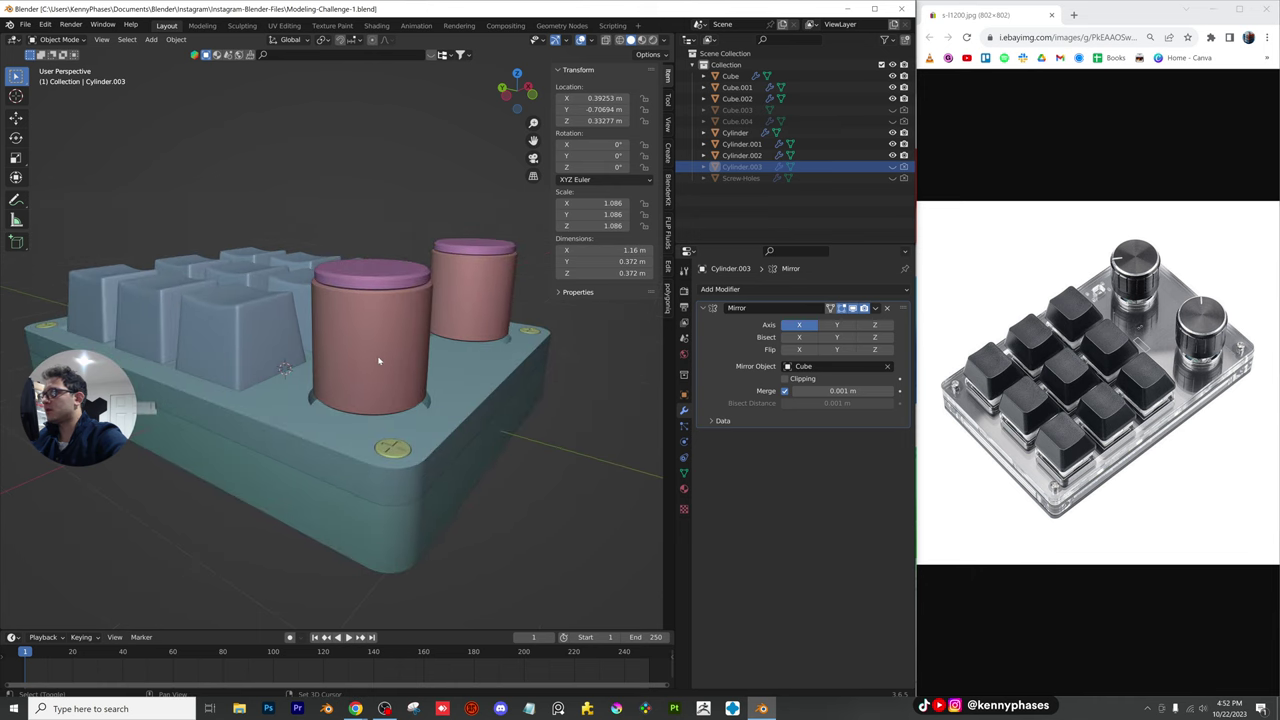
left_click(378, 361)
left_click(387, 278, "shift")
key("g")
key("z")
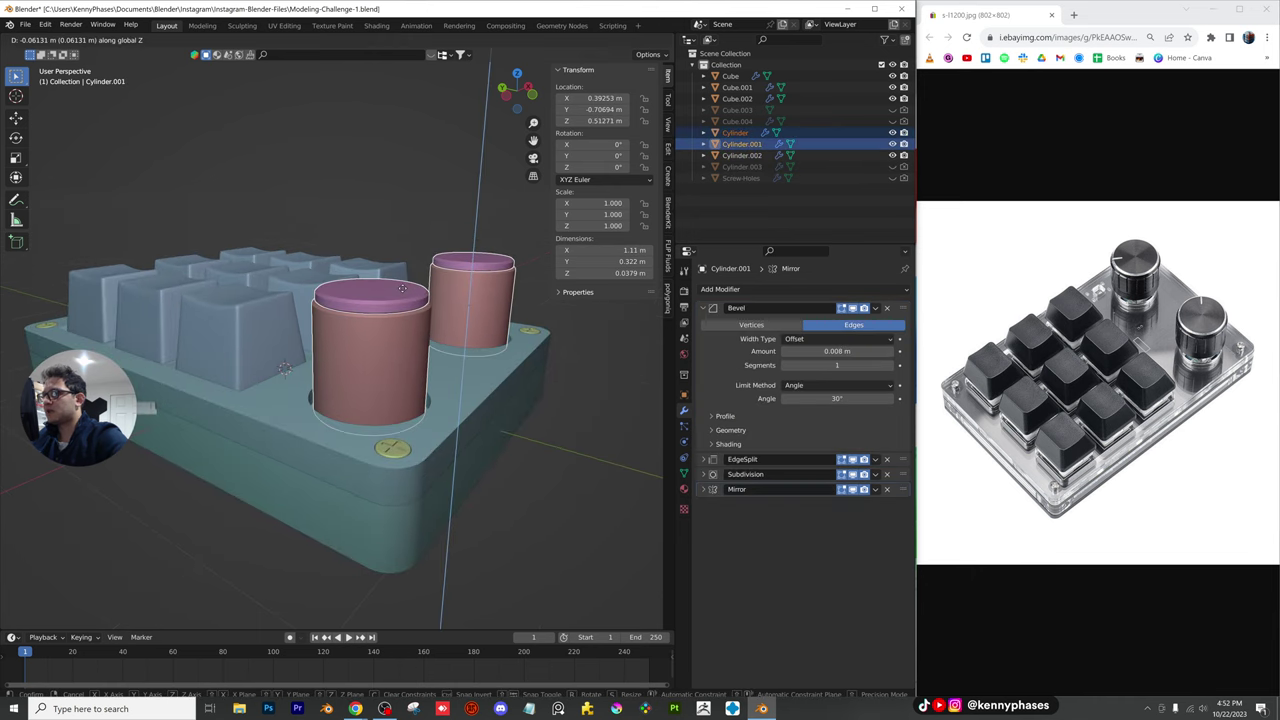
left_click(404, 287)
Shorten the knob bodies to a Z scale of about 0.846
mouse_move(394, 370)
middle_mouse_down()
mouse_move(374, 374)
mouse_move(380, 363)
middle_mouse_up()
left_click(409, 338)
left_click(409, 338)
key("s")
key("z")
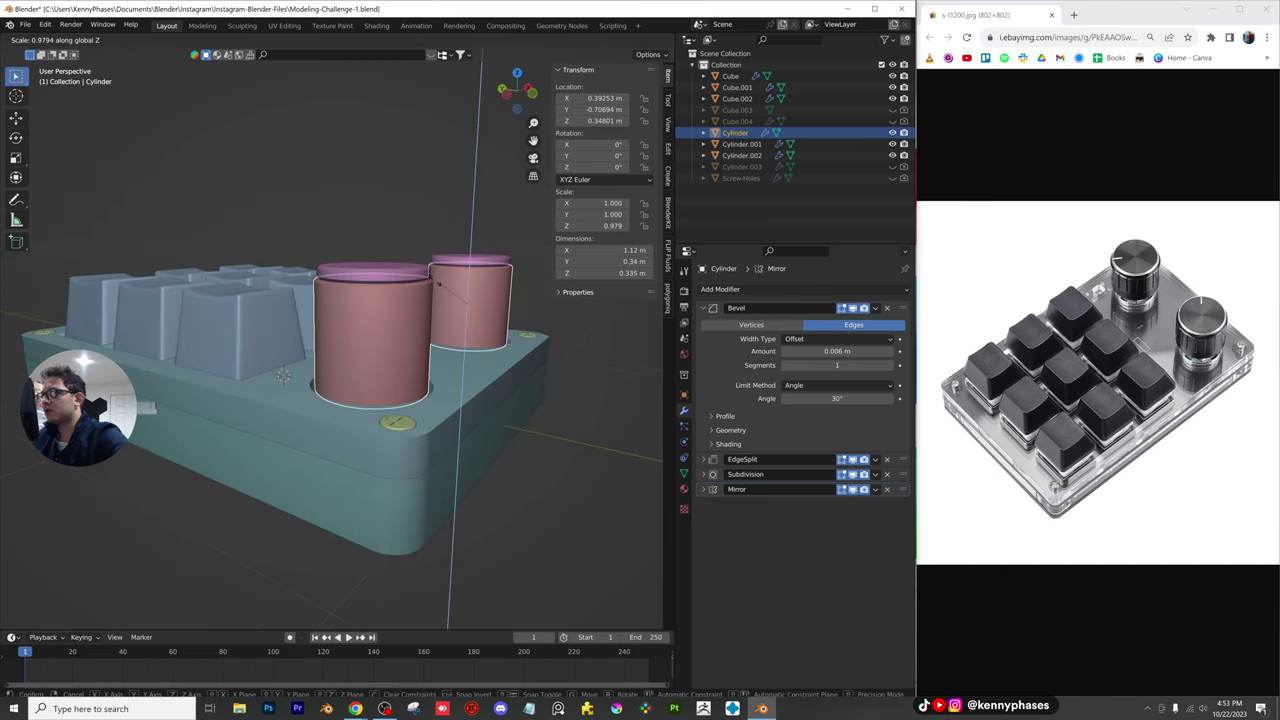
left_click(495, 119)
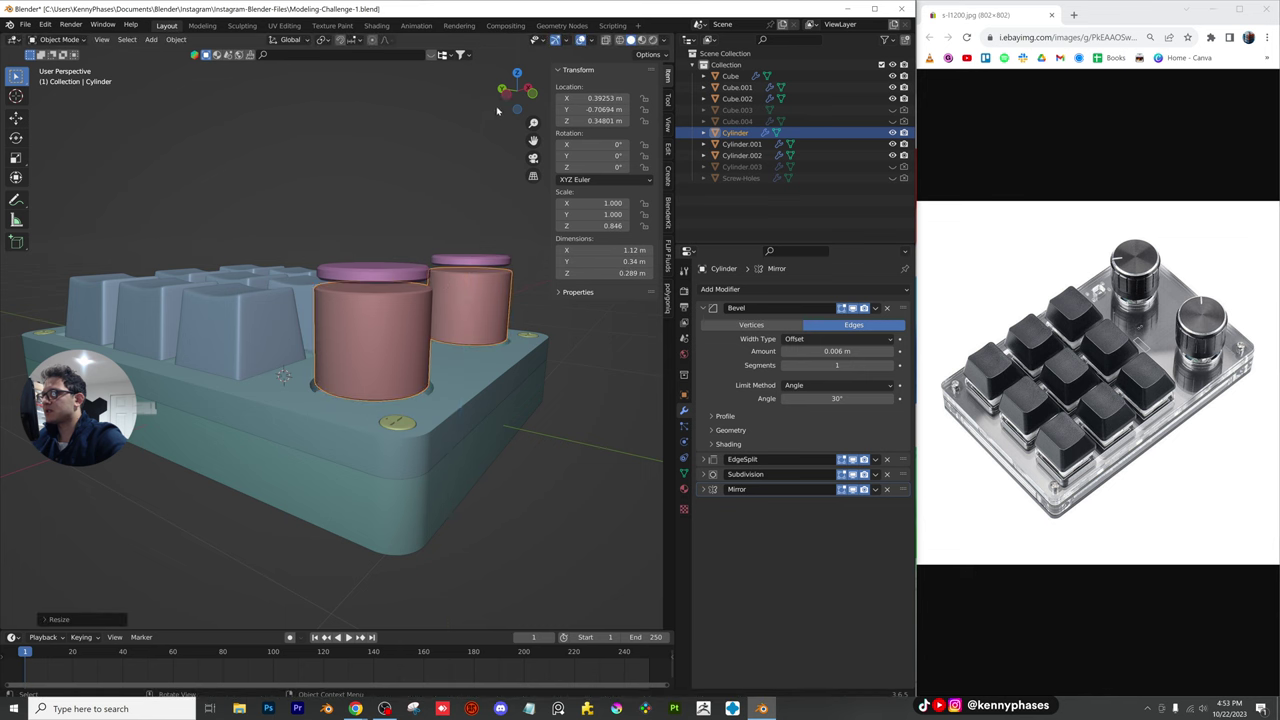
Raise the shortened knob bodies slightly along Z toward the caps, checking their position from the side
left_click(505, 95)
key("g")
key("z")
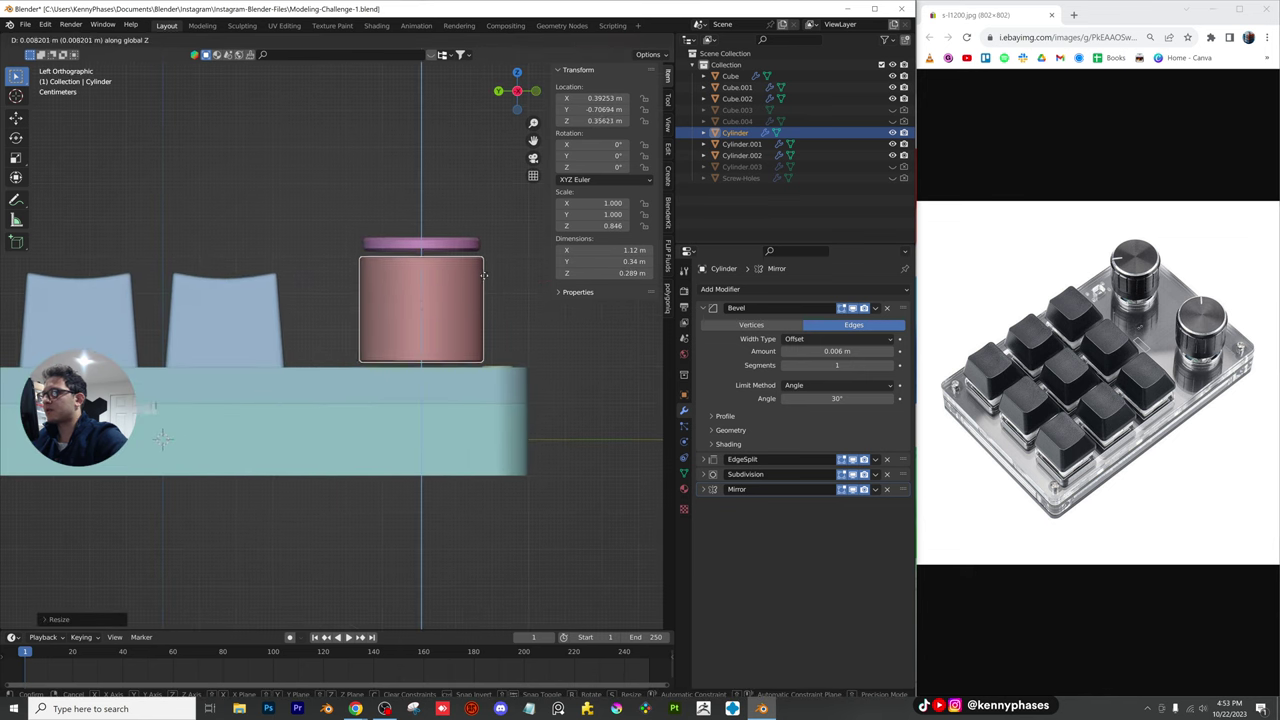
Finish raising the knob body, then duplicate it downward along Z and scale the copy to about 0.508 as a shaft
left_click(485, 268)
middle_click_drag(486, 271, 414, 335)
key("shift+d")
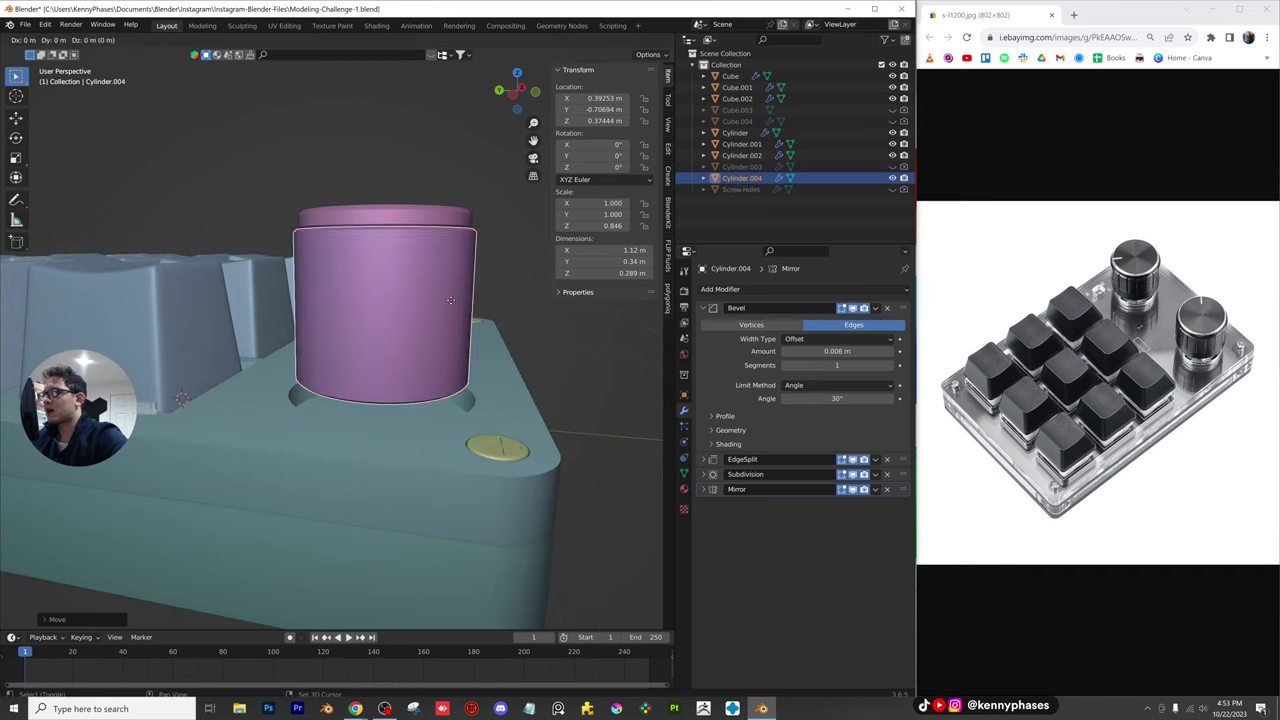
key("z")
left_click(535, 265)
key("s")
left_click(481, 300)
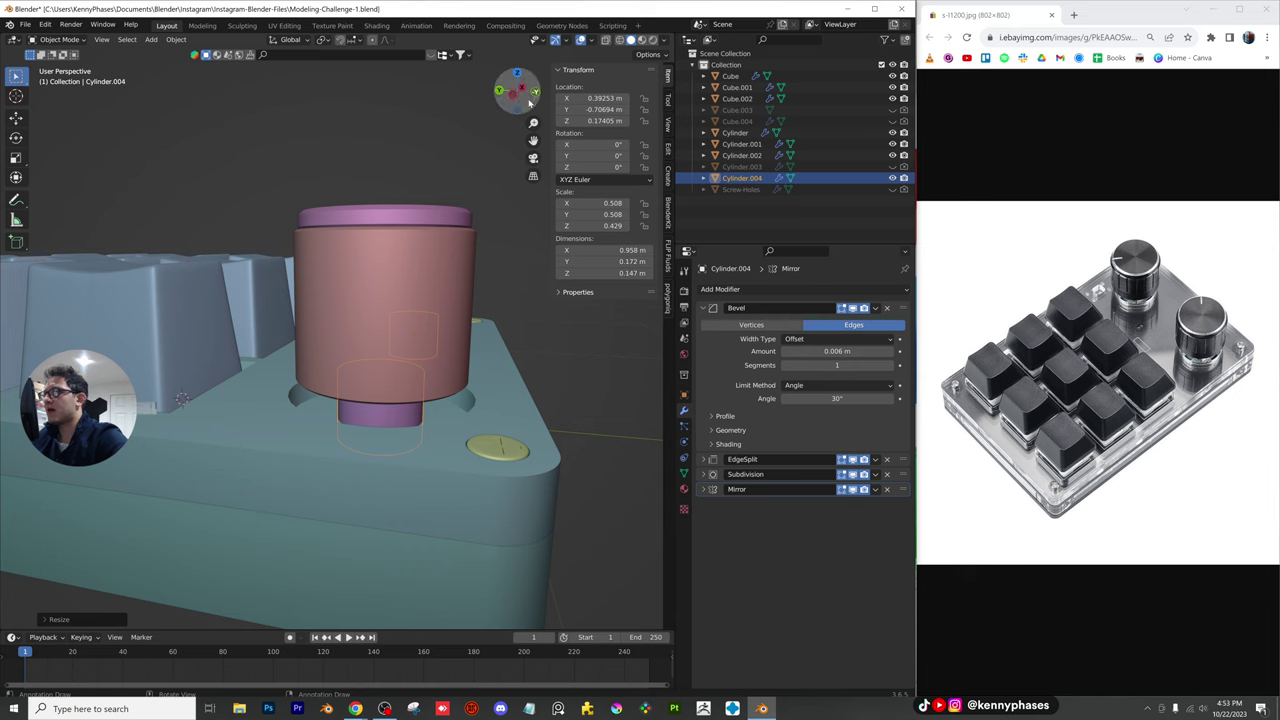
Reduce the knob shaft from the side view to a scale of about 0.306 across and 0.379 in height
left_click(514, 94)
scroll(455, 300, "up", 3)
middle_click_drag(449, 326, 373, 234, "shift")
key("s")
key("z")
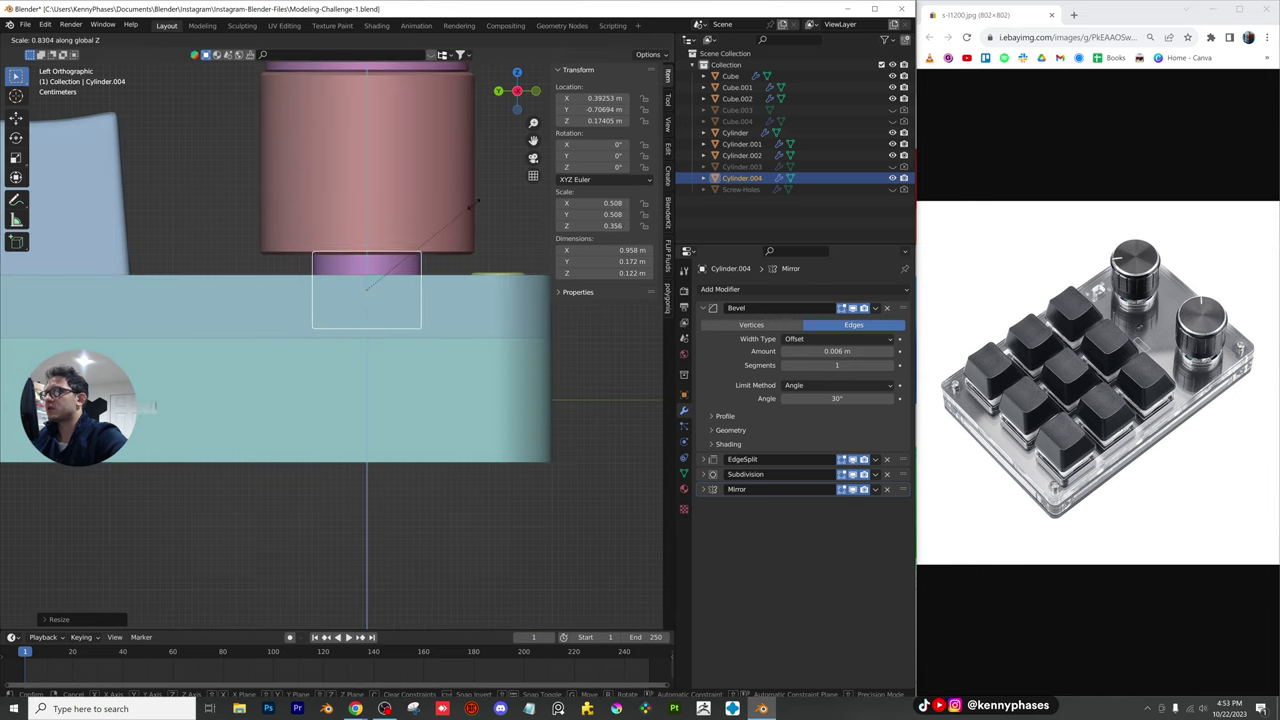
left_click(496, 87)
key("s")
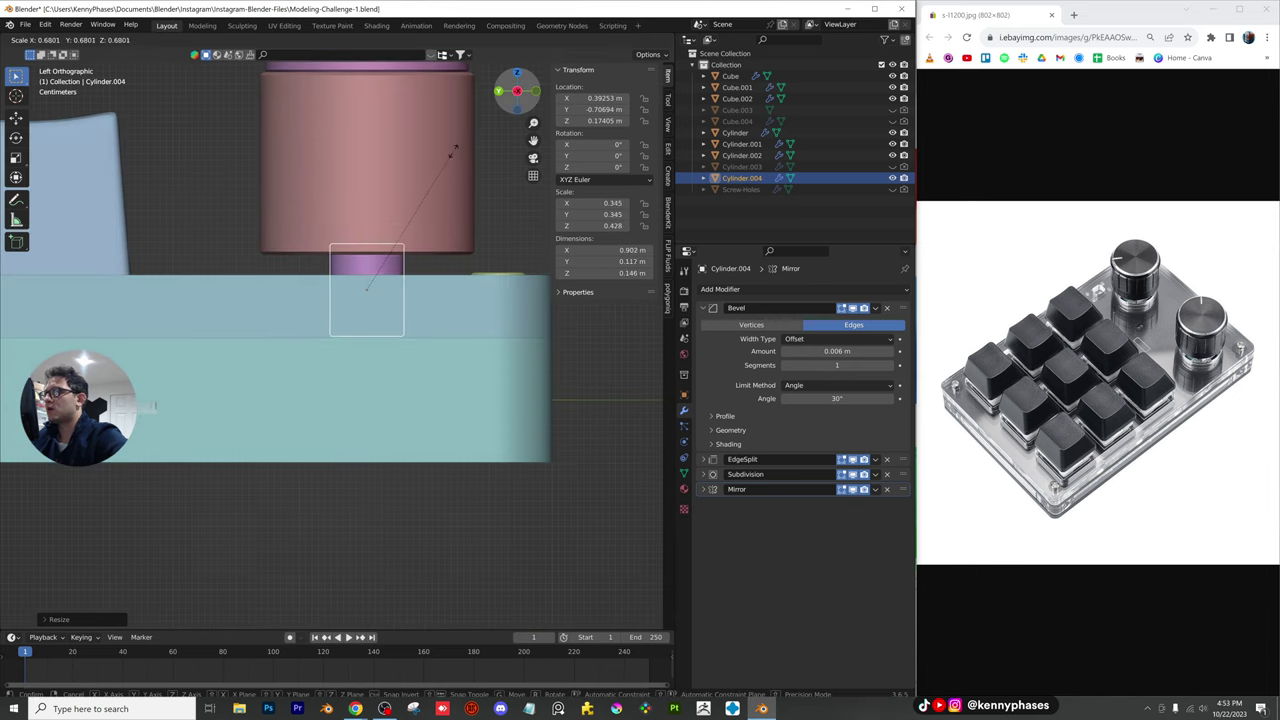
left_click(440, 166)
Raise the knob shaft along Z to about 0.196 m so it bridges the plate and the knob body
key("g")
key("z")
left_click(440, 150)
middle_click_drag(440, 150, 409, 295)
scroll(419, 323, "down", 3)
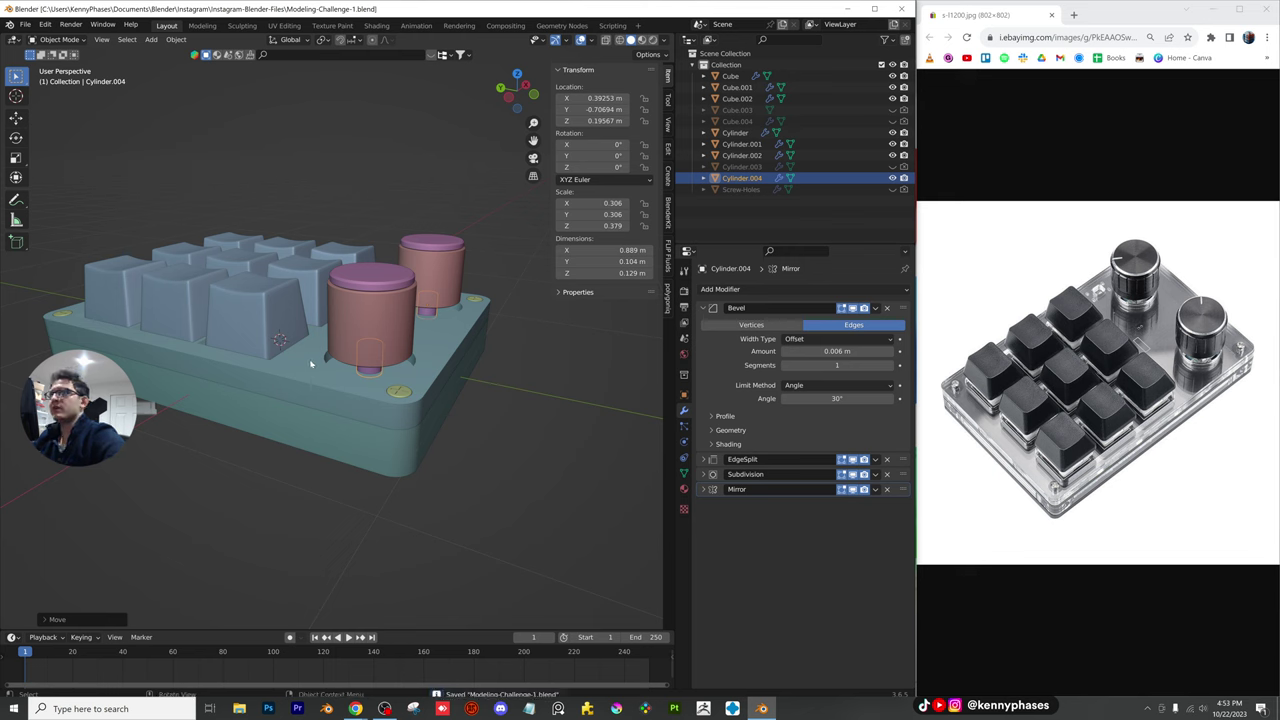
middle_click_drag(311, 364, 456, 380)
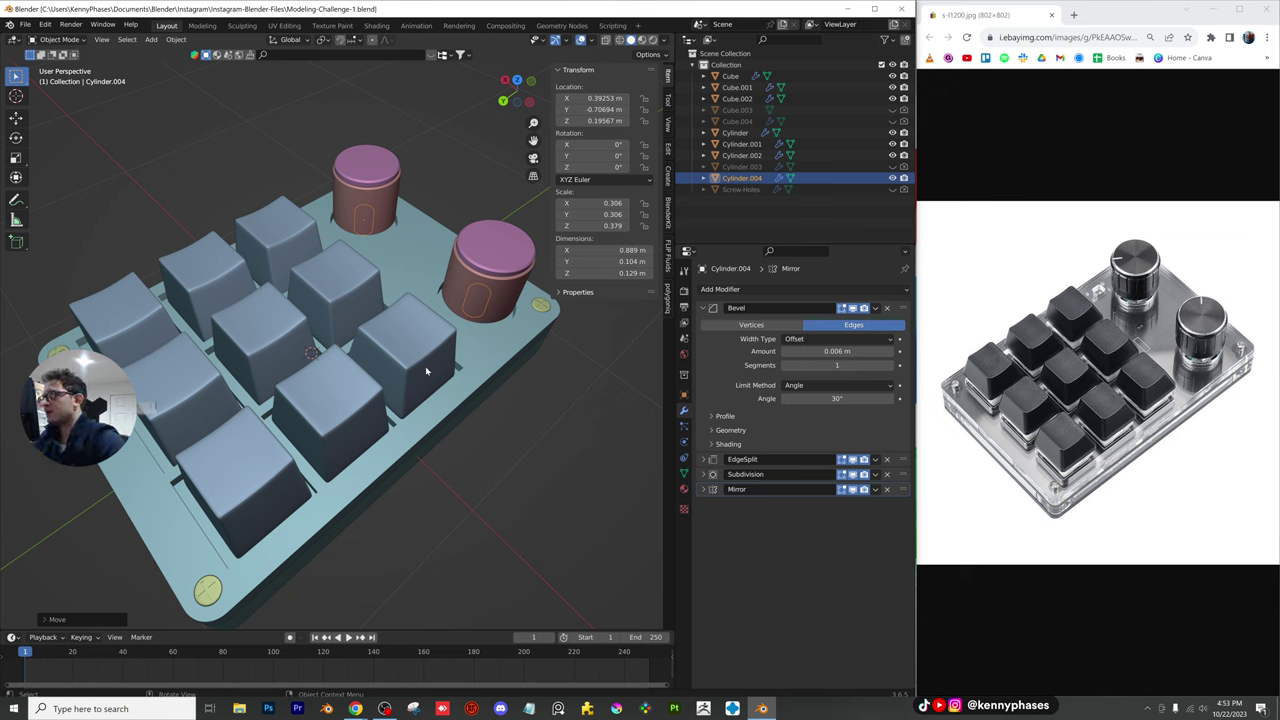
Duplicate the lower case body and move the copy straight down along Z by about 0.25 m
middle_click_drag(345, 329, 451, 313)
left_click(451, 313)
key("shift+d")
key("z")
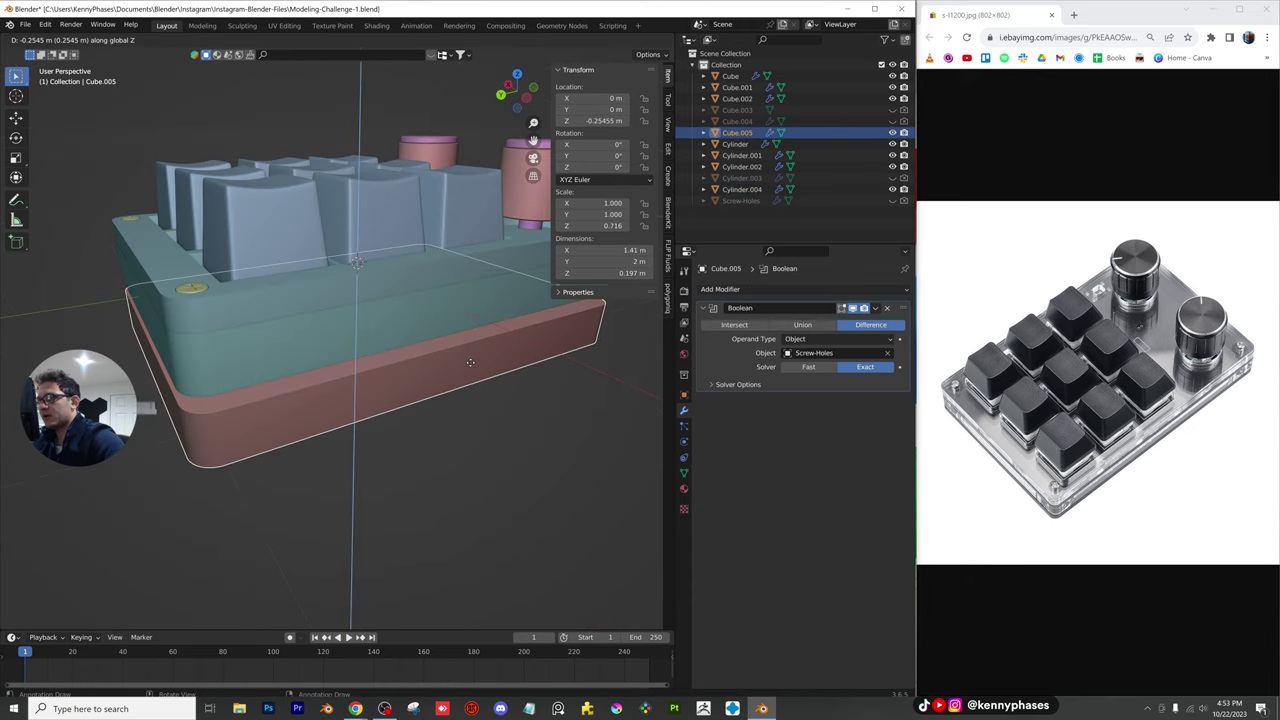
left_click(465, 370)
Flatten the duplicated case body along Z to a scale of about 0.108, making a thin base plate
left_click(527, 99)
key("s")
key("z")
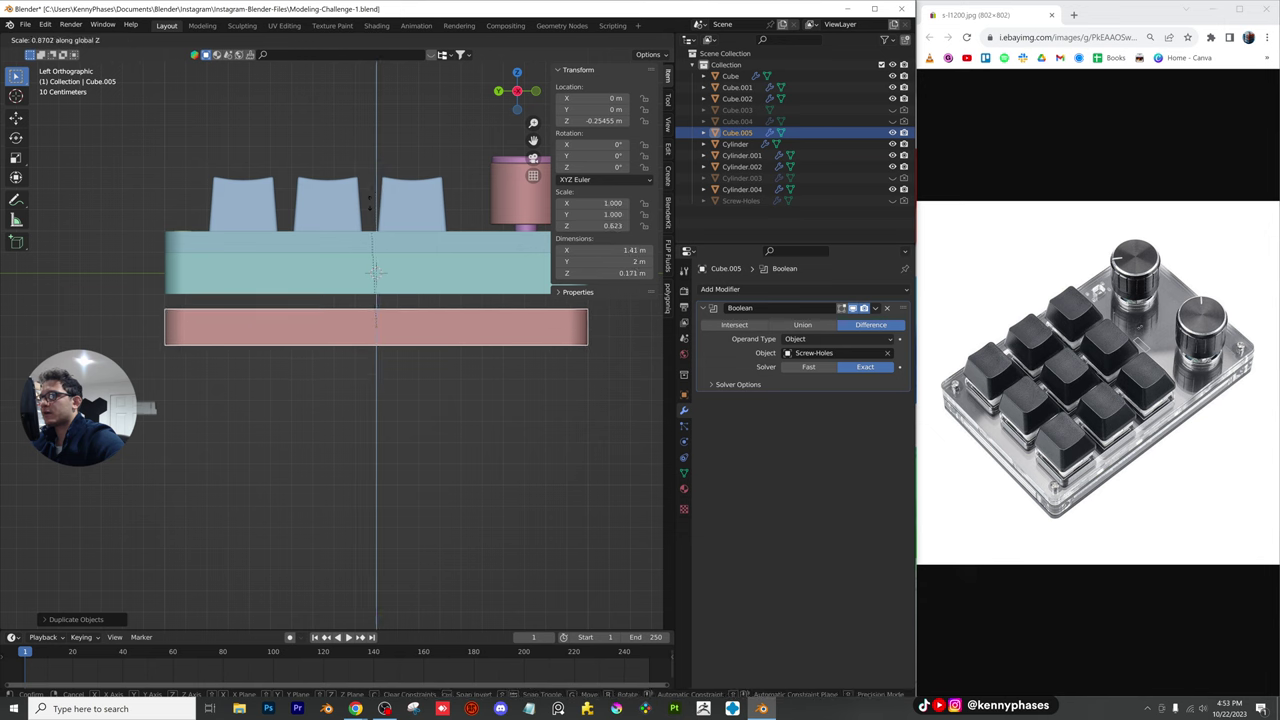
left_click(395, 285)
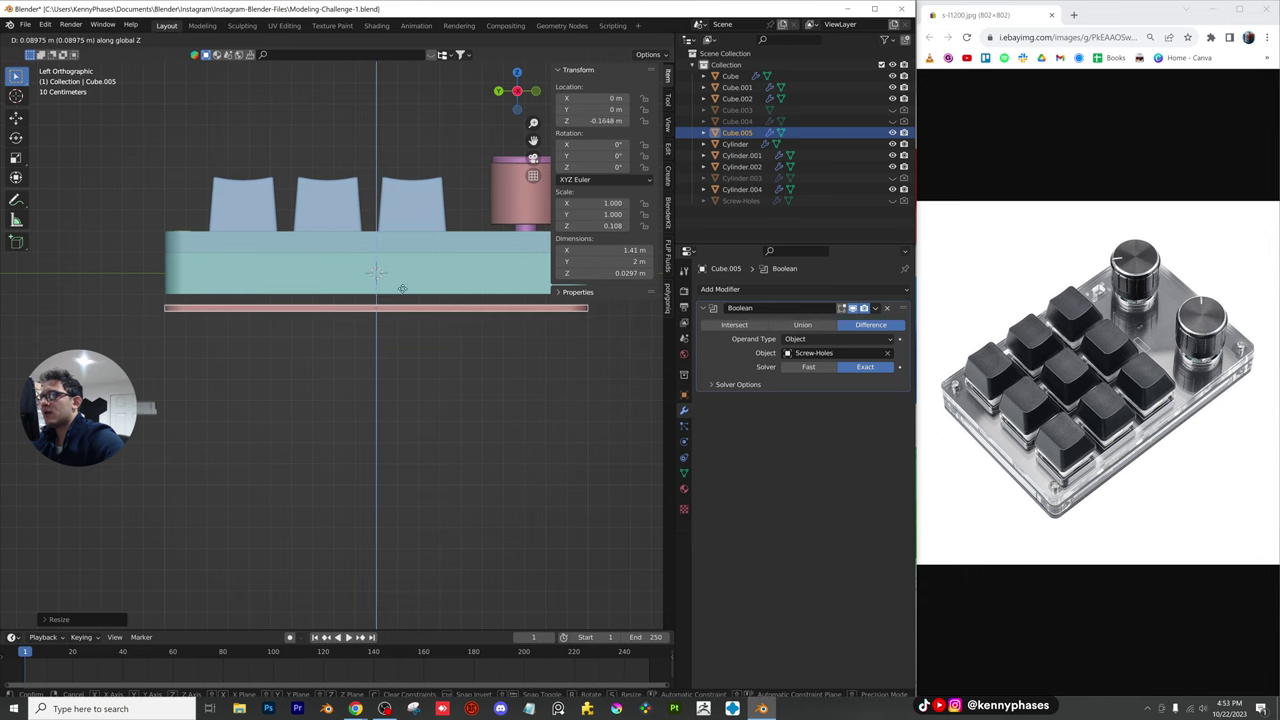
Move the base plate up along Z against the case underside, to about -0.113 m, and save the file
key("g")
key("z")
left_click(270, 300)
scroll(270, 300, "up", 4)
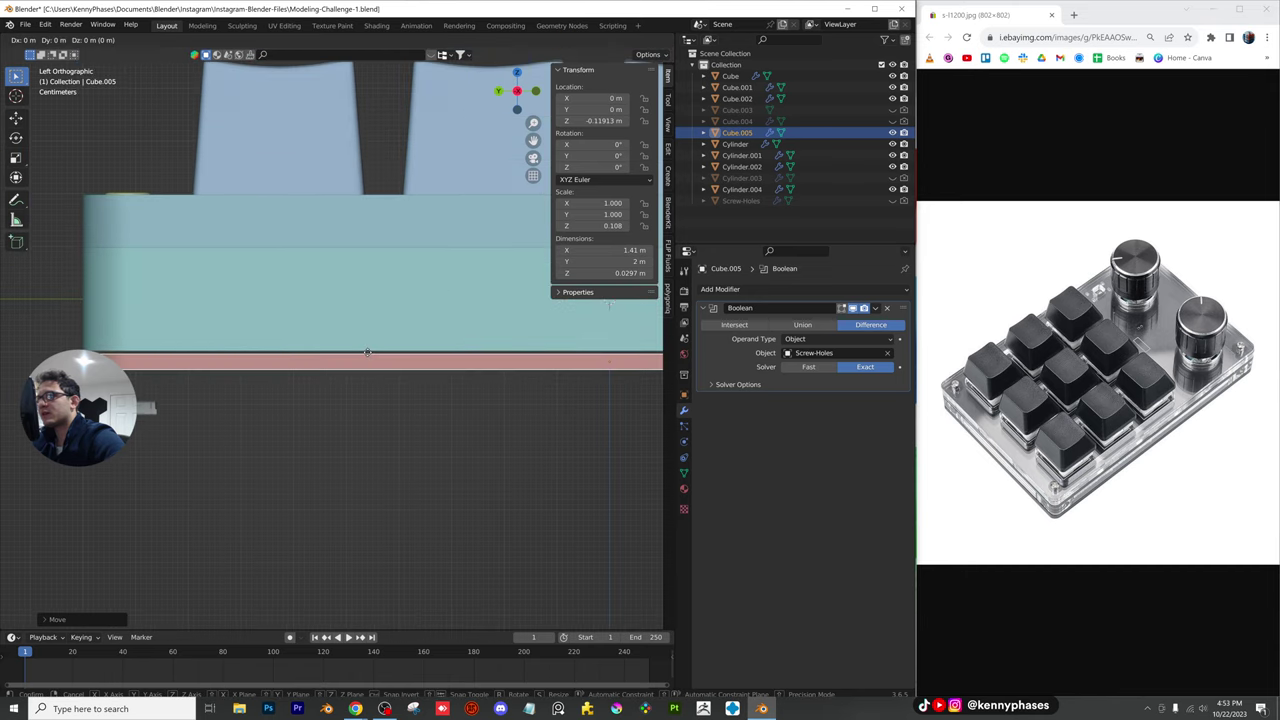
key("g")
key("z")
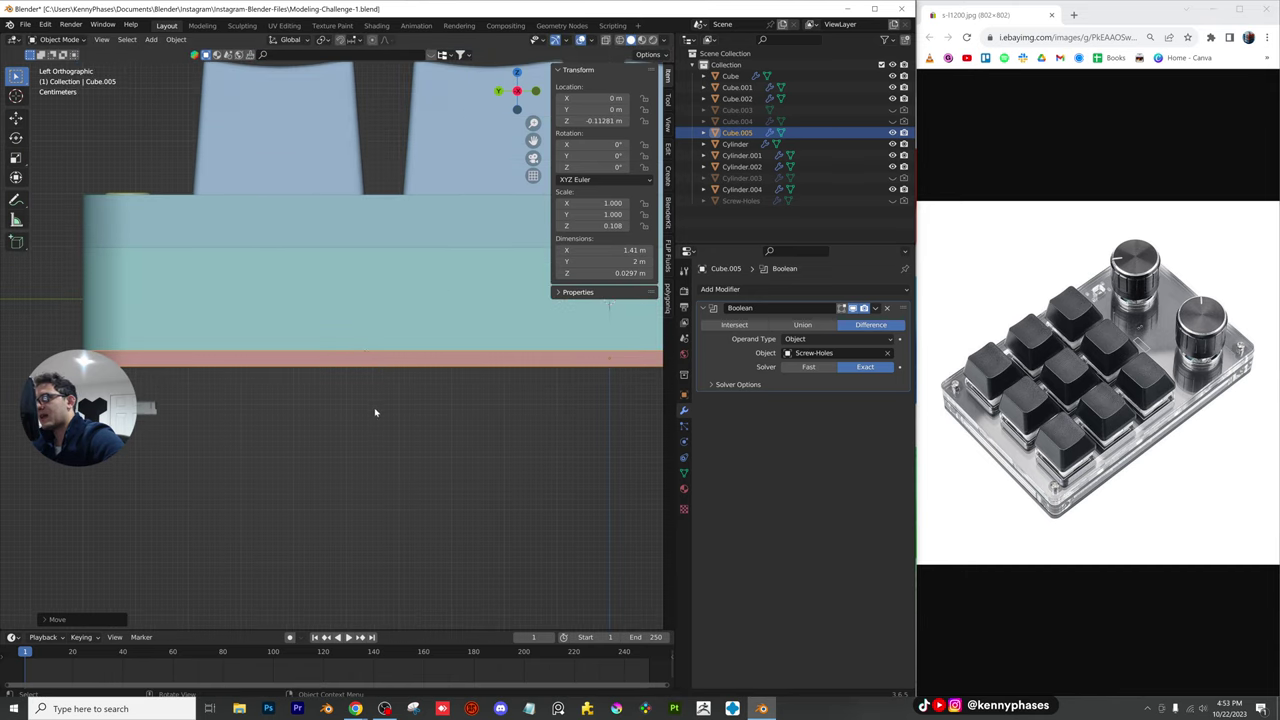
left_click(374, 409)
middle_click_drag(374, 409, 463, 387)
scroll(416, 409, "down", 3)
key("ctrl+s")
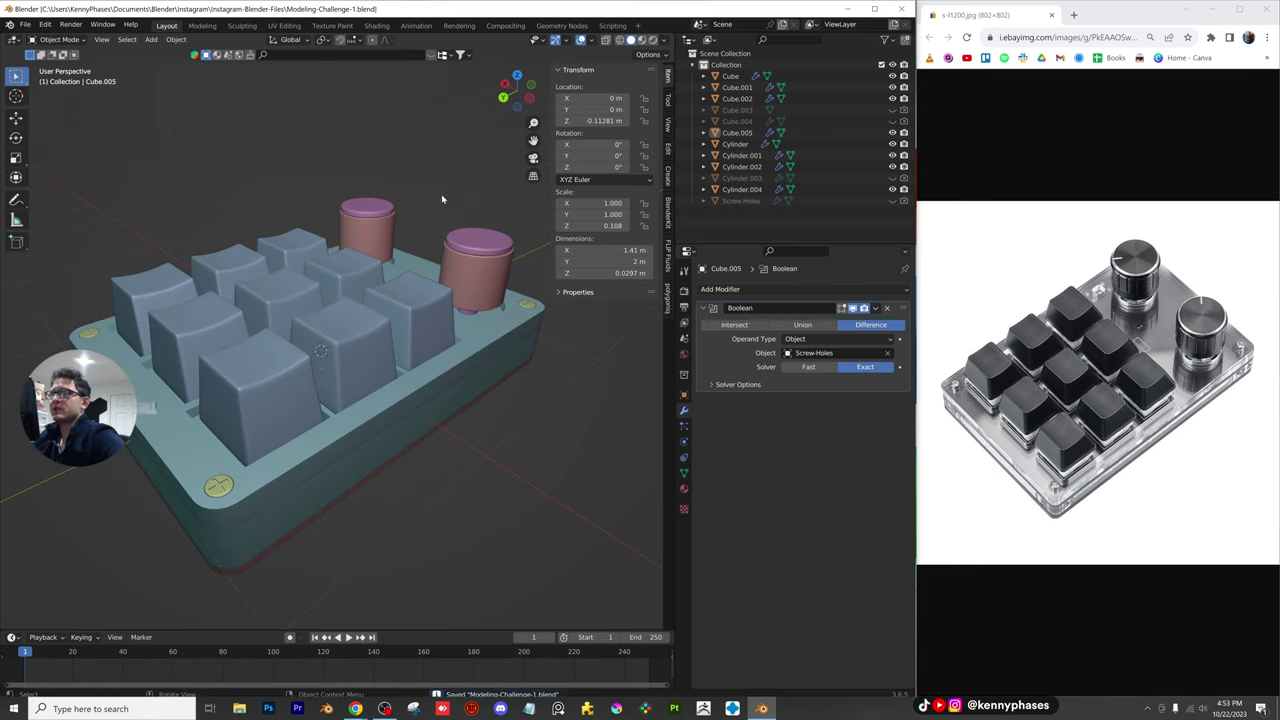
Add a cube, scale it down to about 0.259 and move it to the case corner near a knob
scroll(452, 274, "up", 3)
left_click(440, 345)
scroll(403, 334, "up", 3)
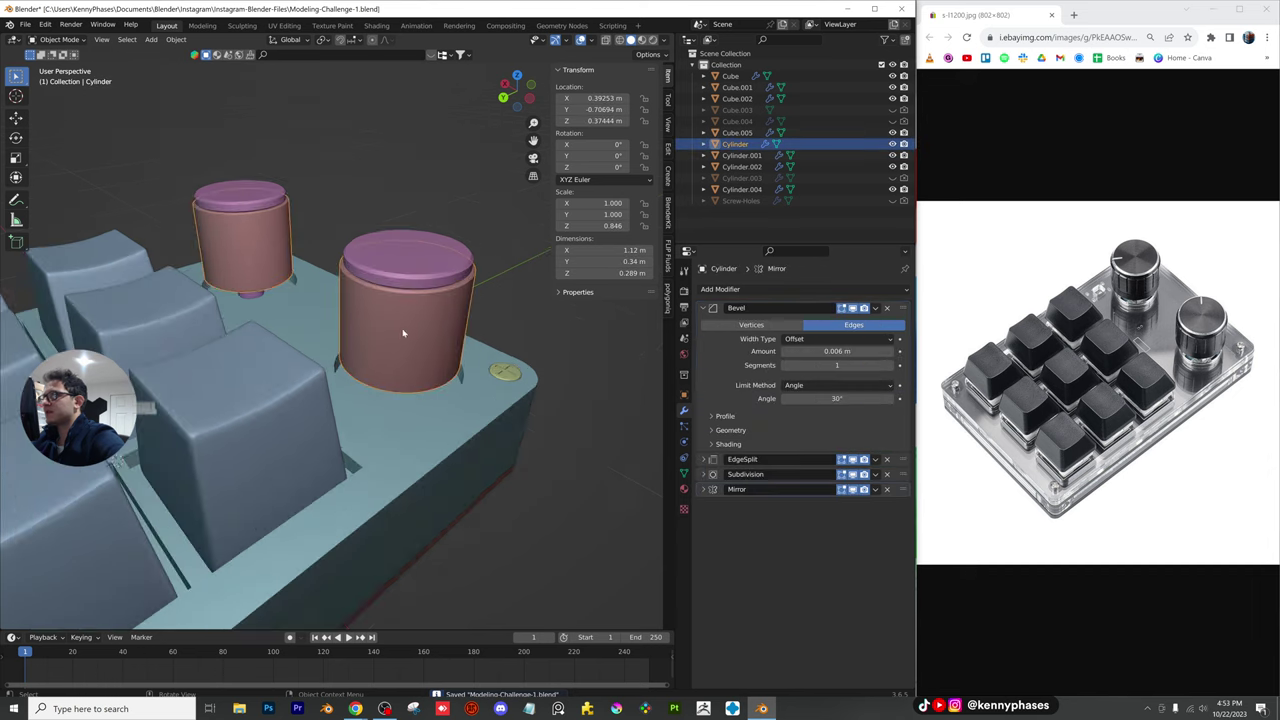
scroll(374, 332, "up", 2)
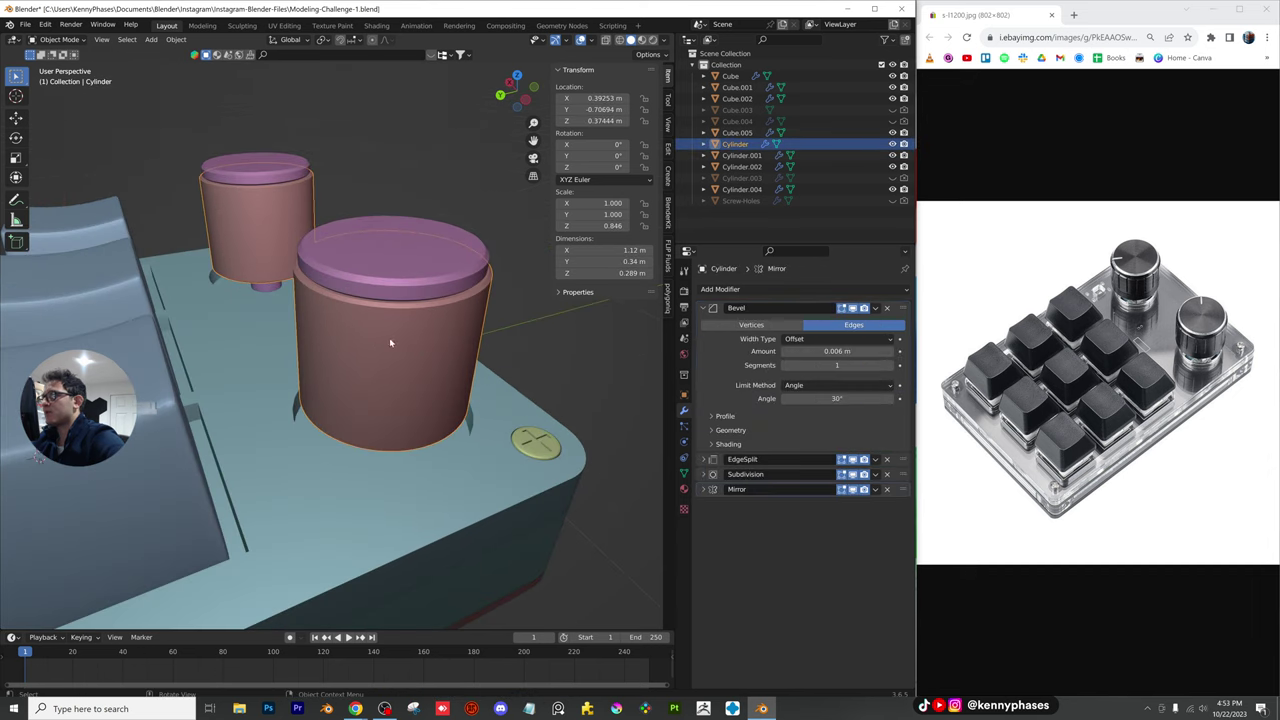
left_click(151, 40)
mouse_move(170, 52)
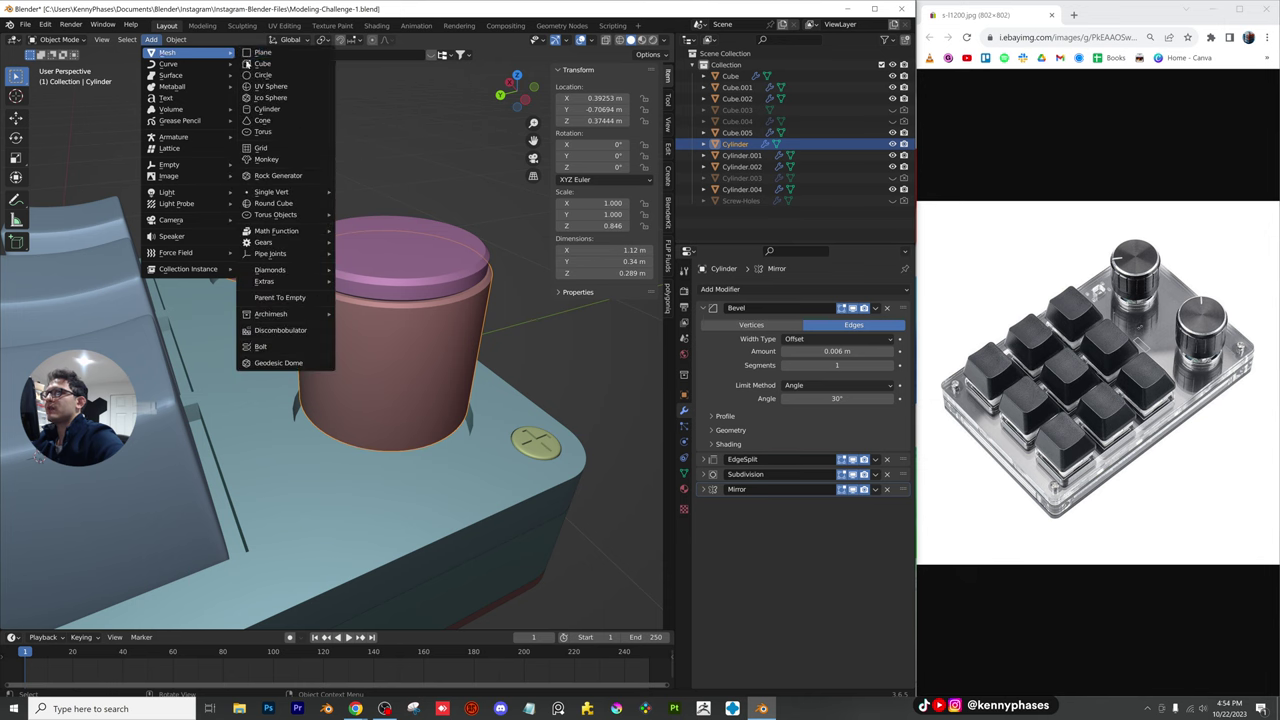
left_click(279, 64)
scroll(357, 380, "down", 6)
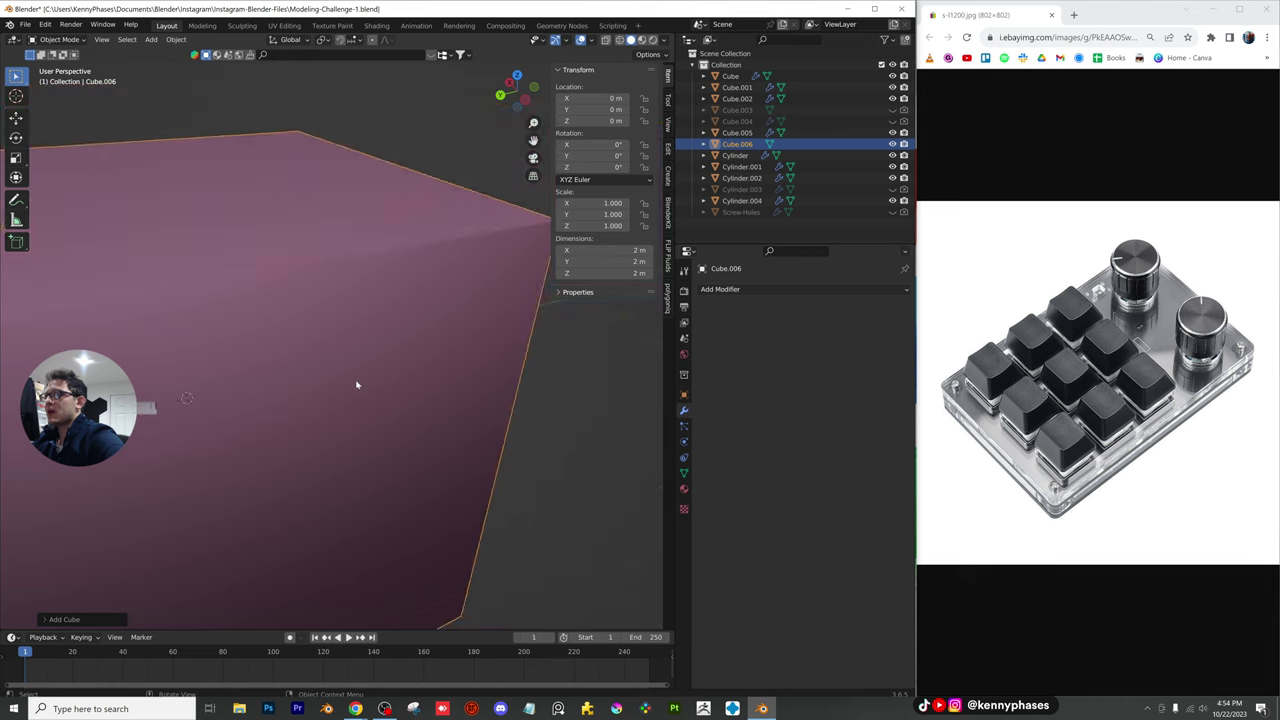
key("s")
left_click(287, 375)
key("g")
left_click(447, 375)
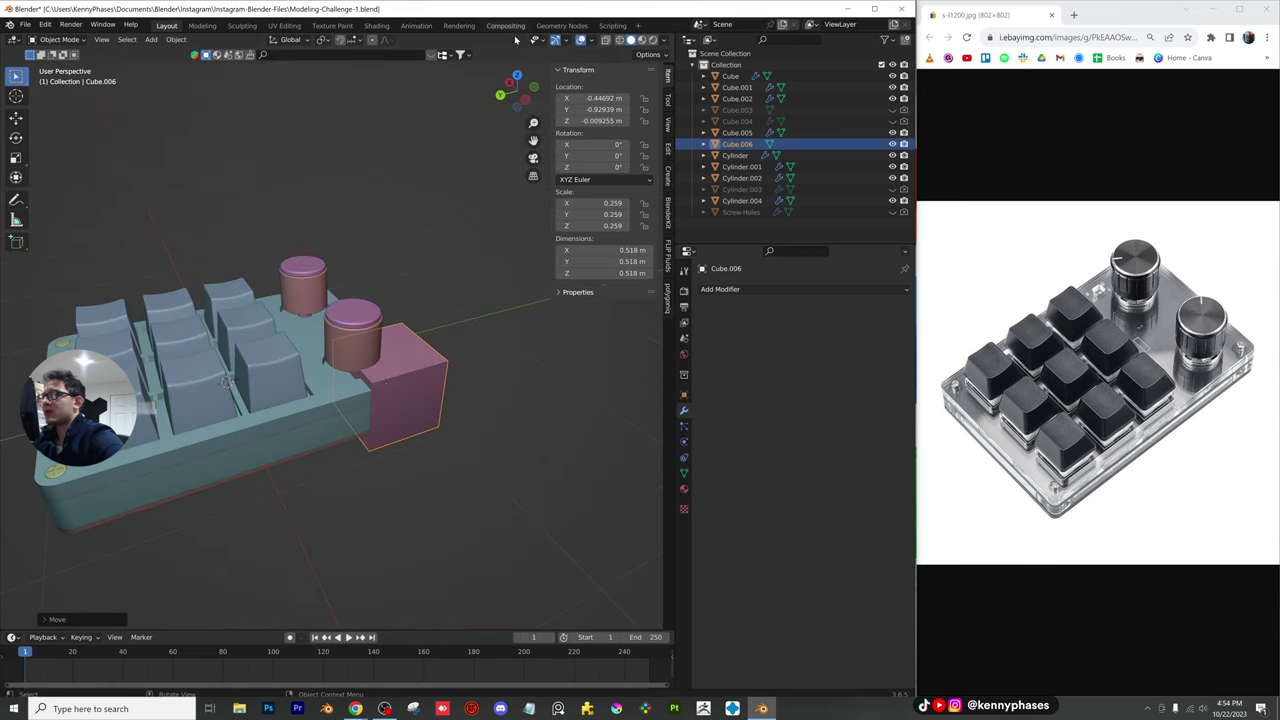
Move the cube beside the knob in top view, shrink it further and raise it along Z
left_click(516, 78)
key("g")
left_click(380, 346)
key("s")
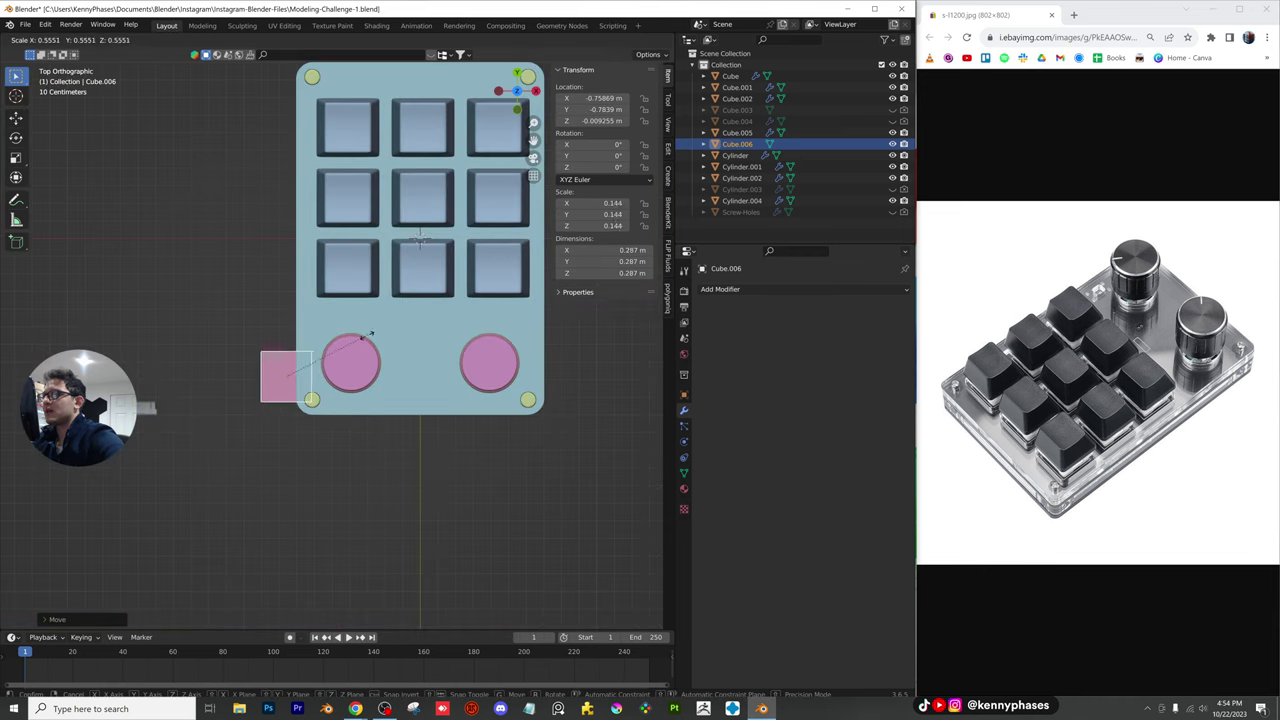
left_click(315, 366)
middle_click_drag(328, 360, 403, 260)
key("g")
key("z")
left_click(375, 185)
Reshape the cube into a thin vertical bar about 0.011 m wide and 0.389 m tall, and place it beside the knob
scroll(365, 200, "up", 2)
key("s")
key("z")
left_click(403, 94)
key("s")
left_click(289, 328)
key("s")
key("z")
left_click(322, 195)
key("g")
left_click(386, 271)
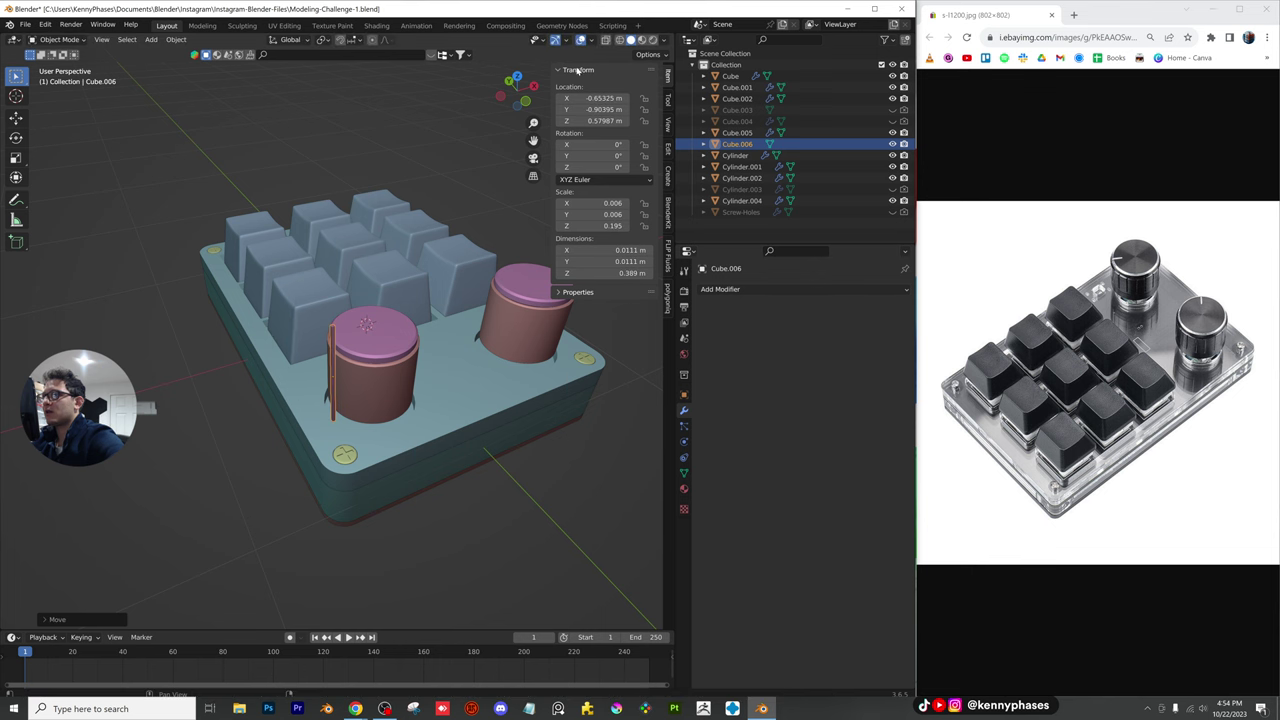
Align the bar with the knob's outer side in top view and enlarge it to about 0.019 m wide and 0.679 m tall
left_click(523, 78)
scroll(363, 369, "up", 5)
key("g")
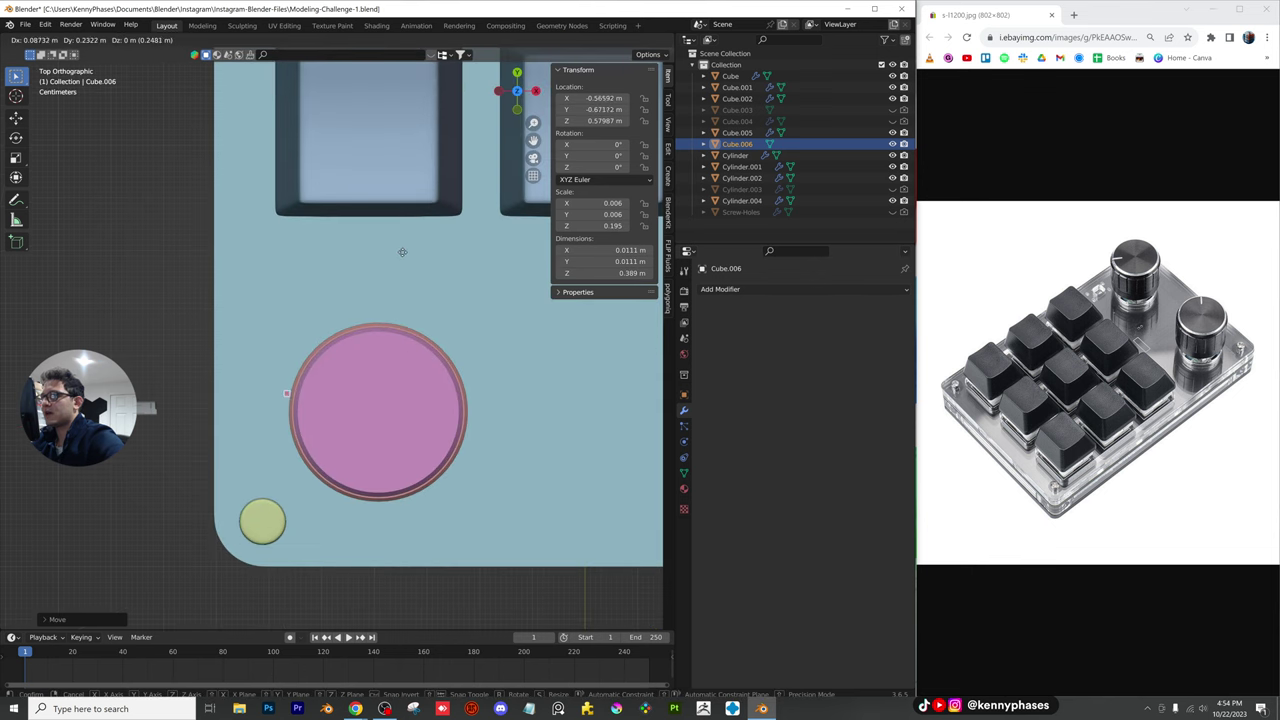
left_click(403, 272)
scroll(297, 389, "up", 4)
middle_click_drag(293, 475, 409, 338, "shift")
scroll(409, 340, "up", 2)
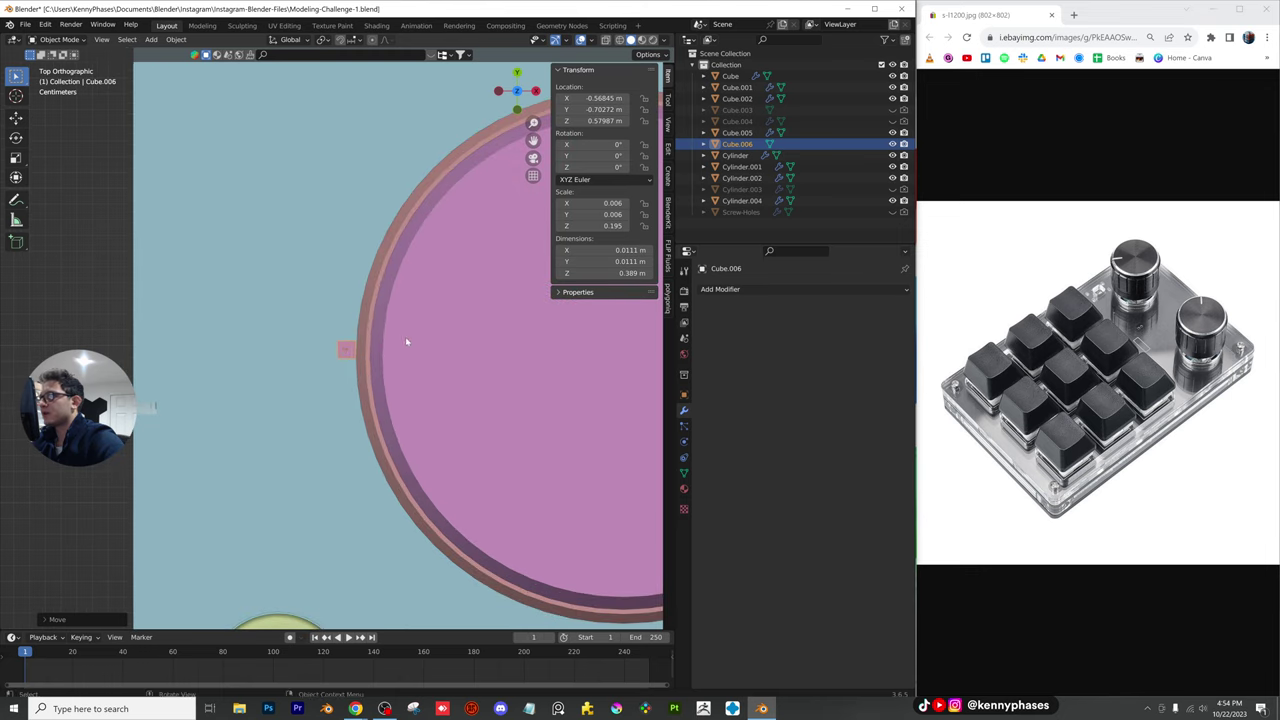
key("g")
key("s")
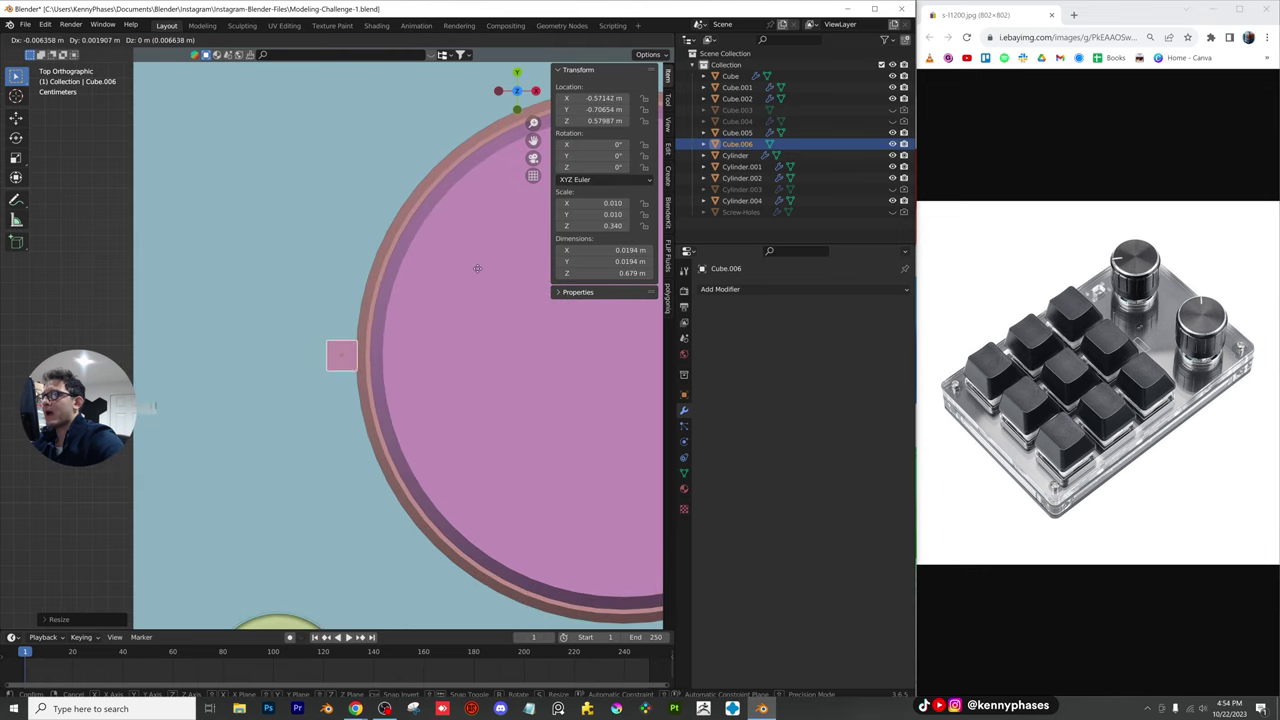
left_click(480, 272)
Lower the bar along Z to about 0.348 m so it runs down the knob's side, and save the file
scroll(480, 272, "down", 5)
middle_click_drag(378, 373, 457, 323)
key("g")
key("z")
left_click(420, 334)
scroll(397, 311, "up", 8)
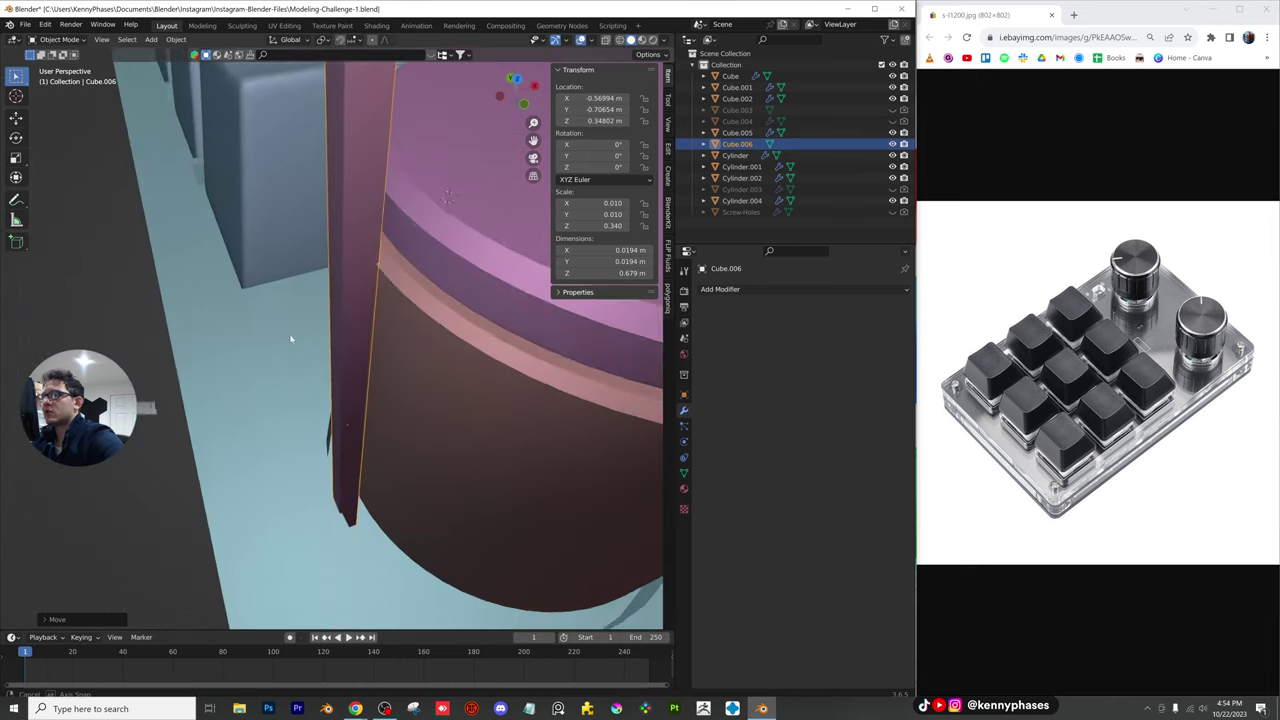
middle_click_drag(341, 336, 475, 350)
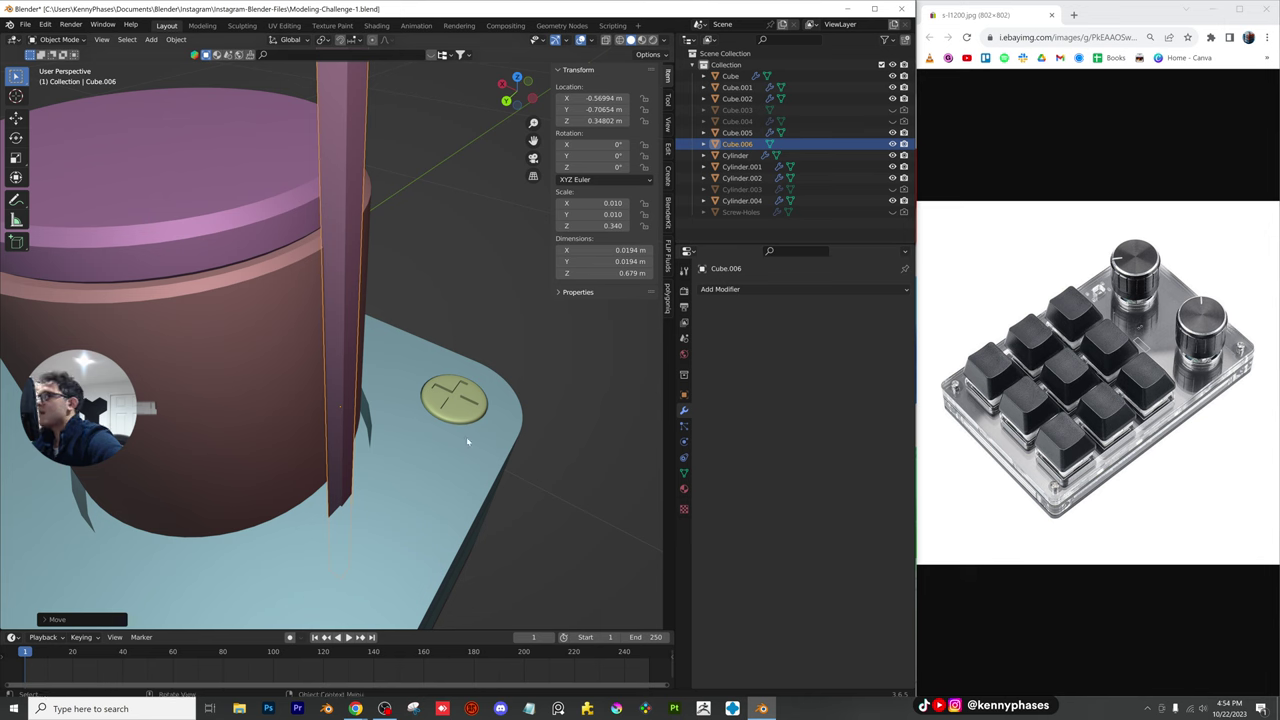
scroll(415, 365, "down", 2)
middle_click_drag(351, 277, 357, 355)
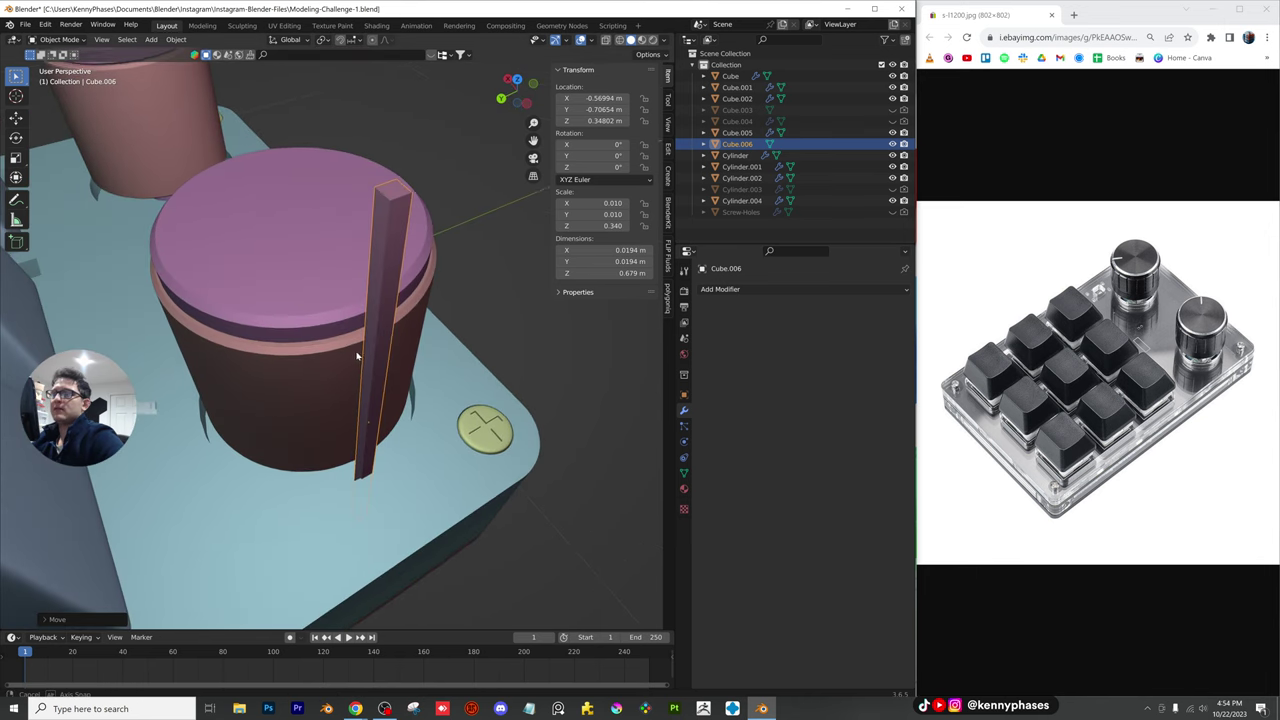
scroll(360, 350, "down", 3)
key("ctrl+s")
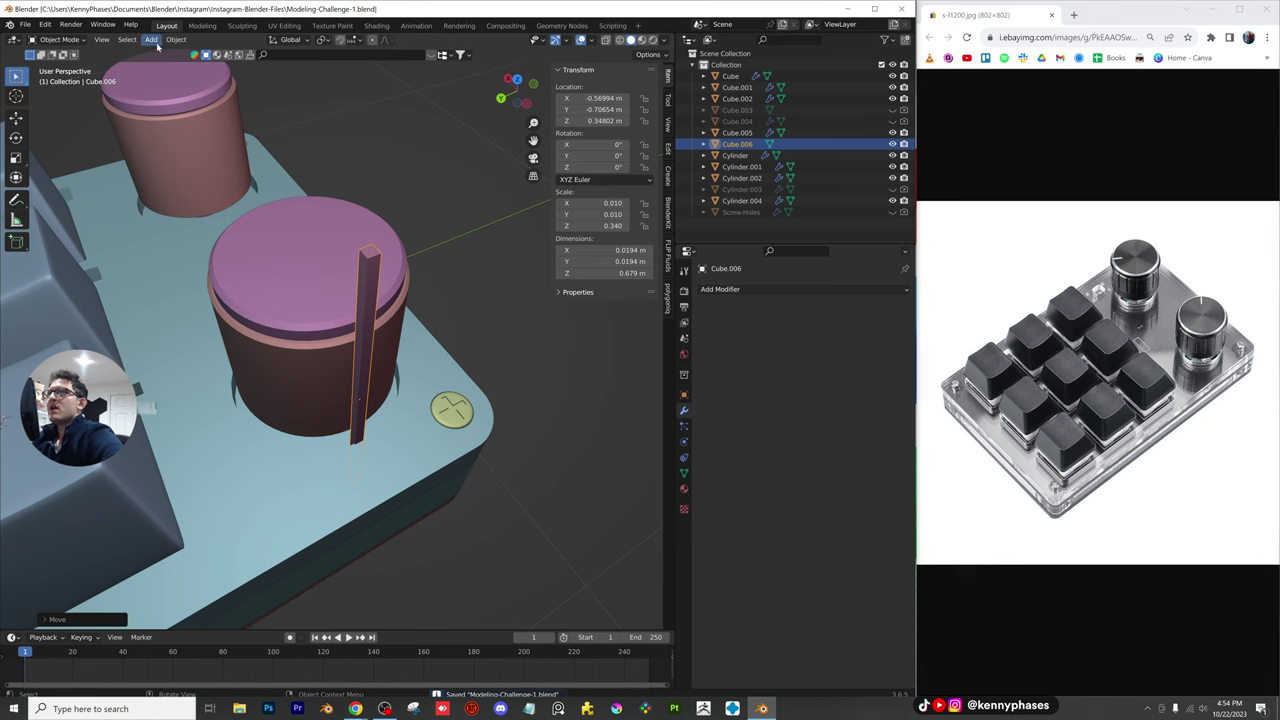
Add a Bezier circle curve and raise it above the keyboard along Z
left_click(152, 40)
mouse_move(159, 66)
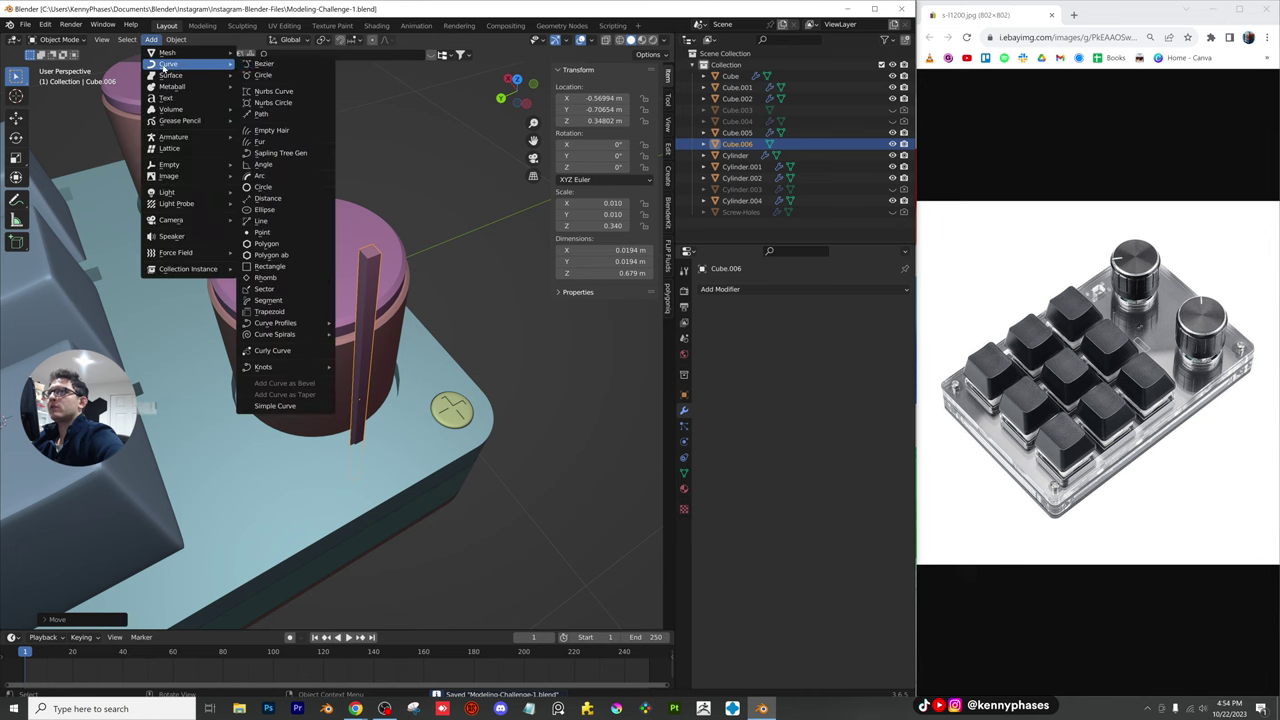
left_click(264, 75)
scroll(330, 240, "down", 3)
key("g")
key("z")
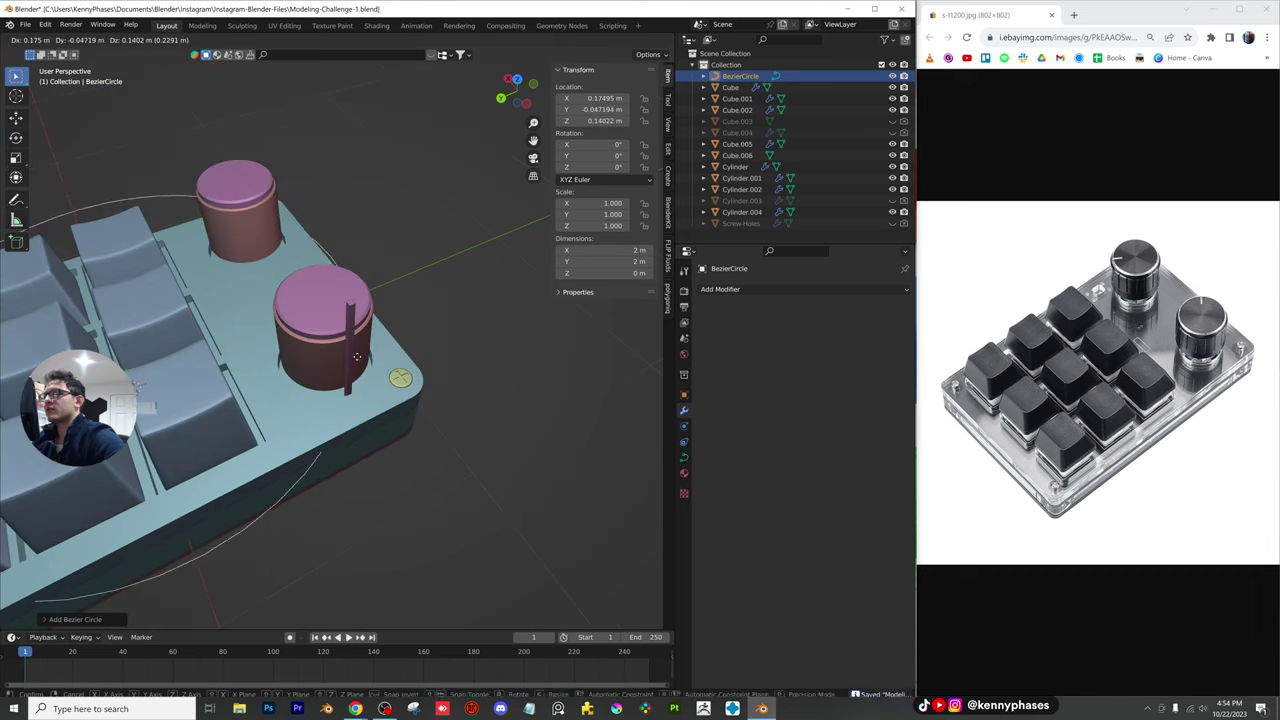
left_click(356, 207)
Scale the circle down to about 0.361 and move it above the knob that has the bar
key("s")
left_click(204, 243)
key("g")
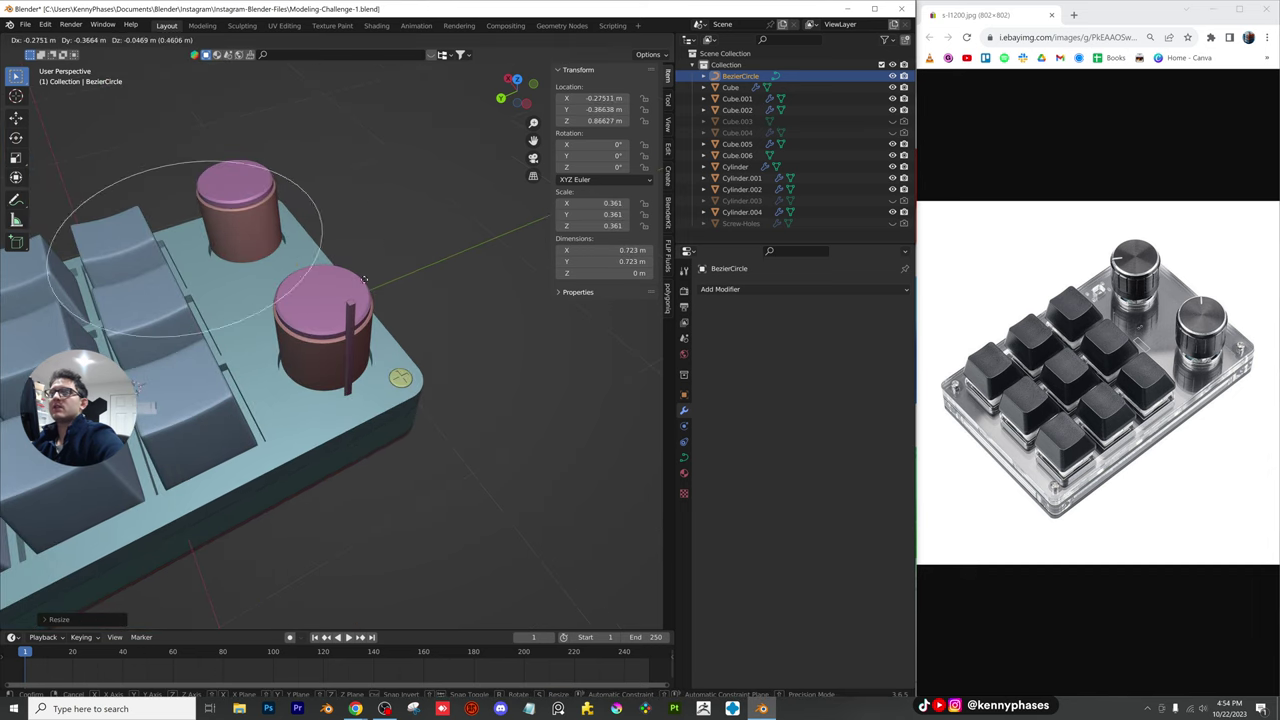
left_click(484, 312)
scroll(393, 296, "up", 2)
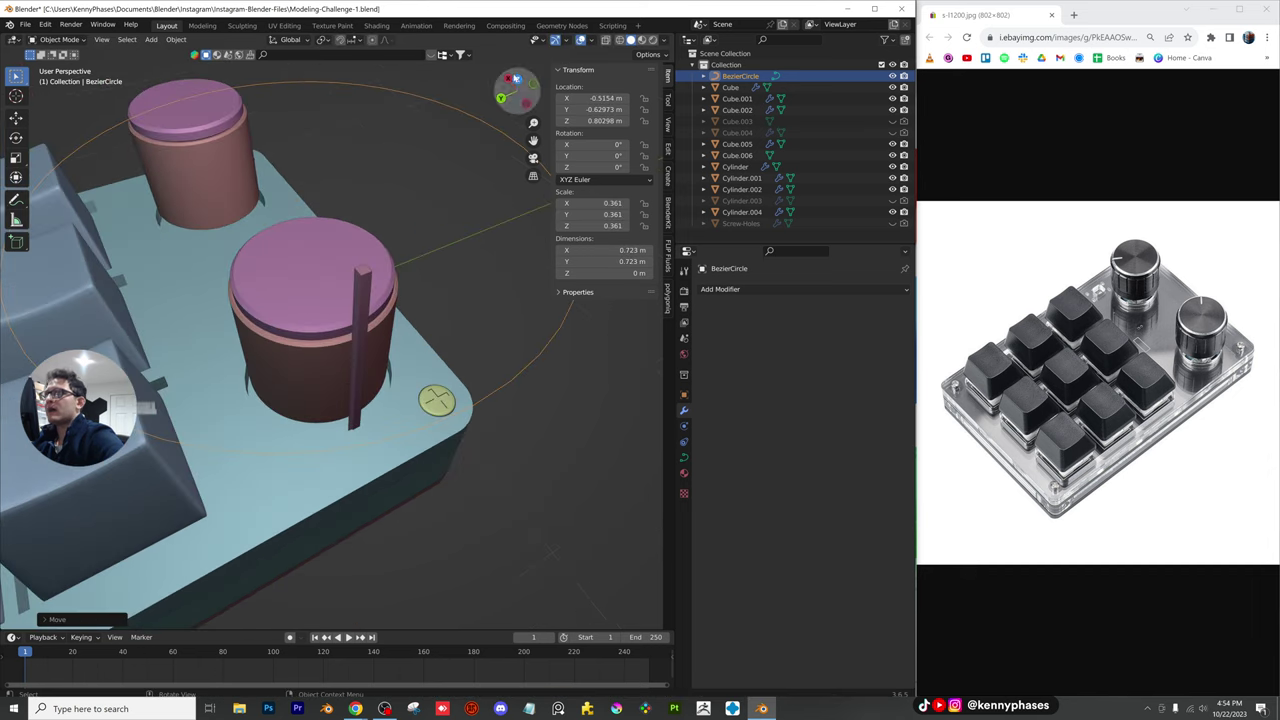
Shrink the circle to a scale of about 0.149 in top view and move it over the knob's centre
left_click(519, 79)
scroll(434, 306, "down", 3)
key("s")
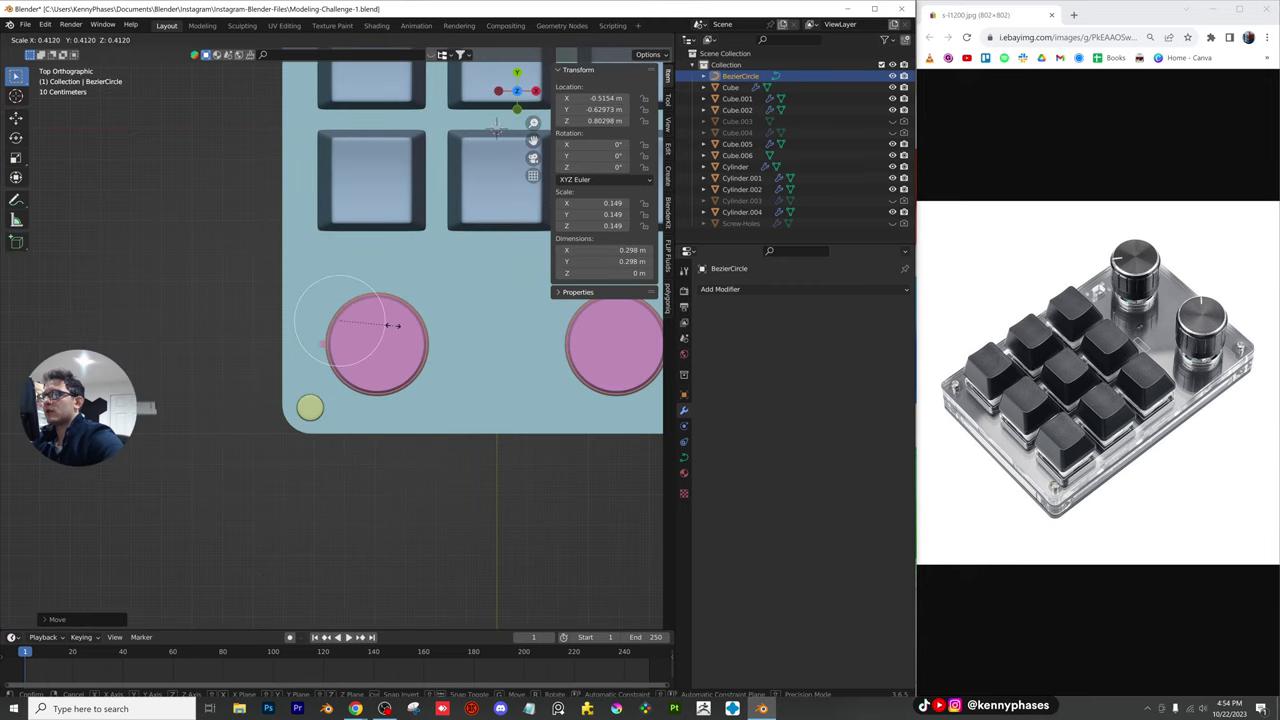
left_click(401, 326)
key("g")
left_click(435, 344)
scroll(430, 340, "up", 4)
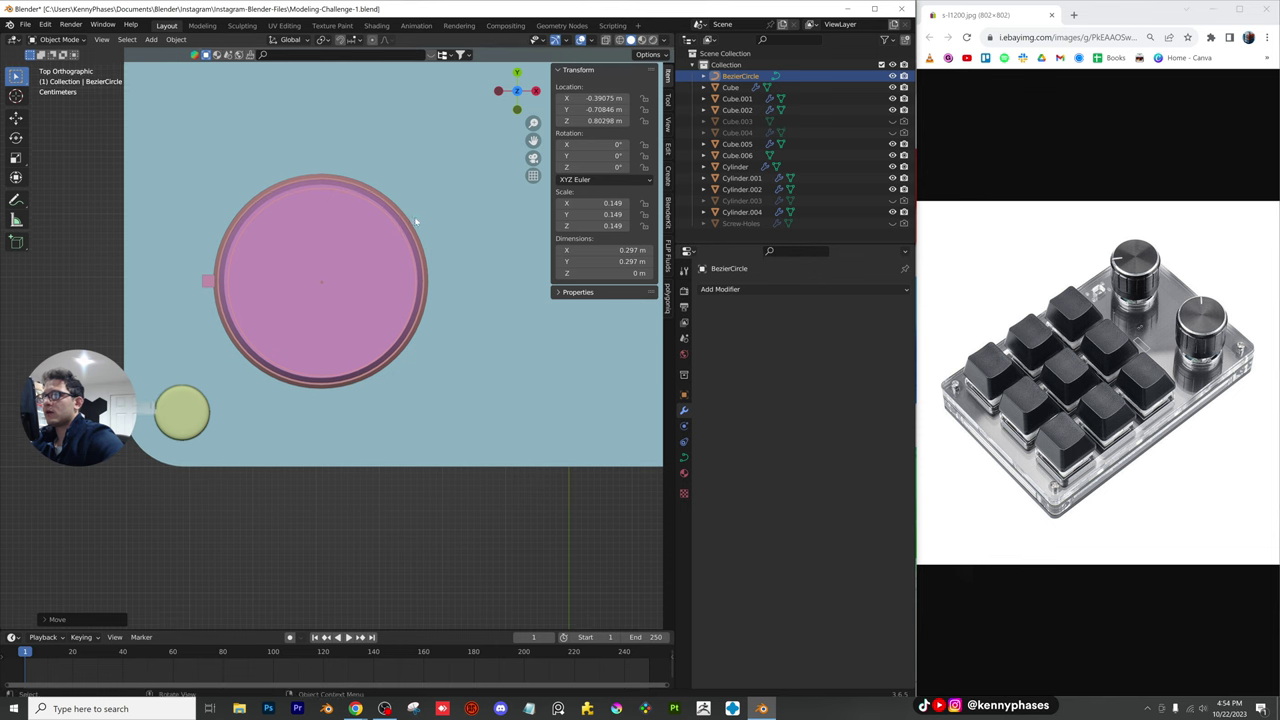
Enlarge the circle to a scale of about 0.169 and nudge it until it lines up with the knob's outer edge
key("s")
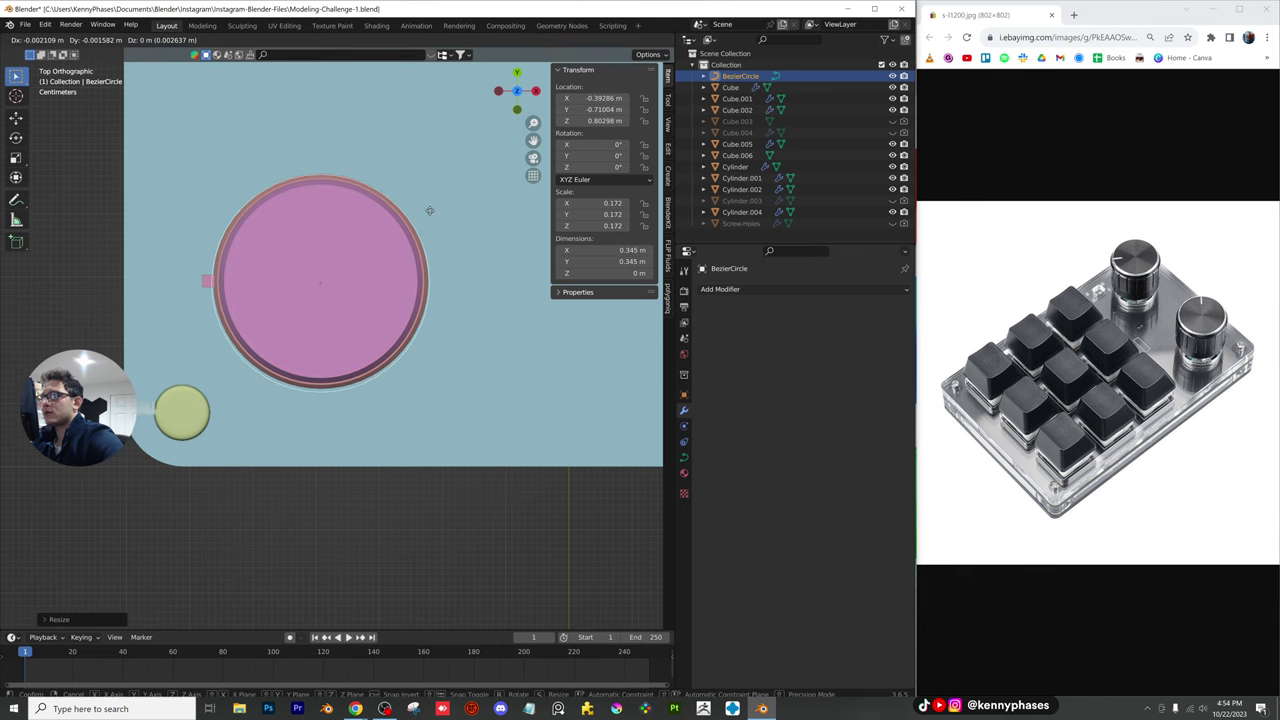
left_click(430, 211)
key("s")
left_click(436, 209)
key("g")
right_click(435, 206)
scroll(423, 263, "up", 2)
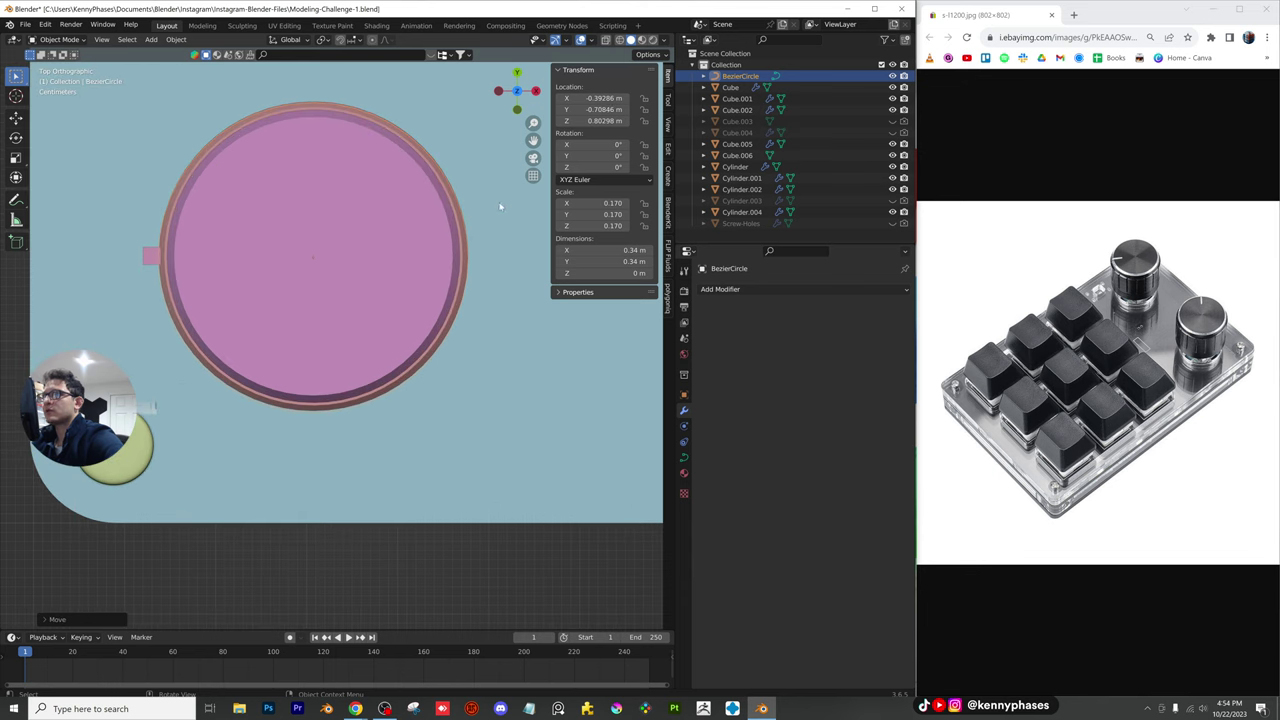
key("s")
left_click(476, 275)
key("g")
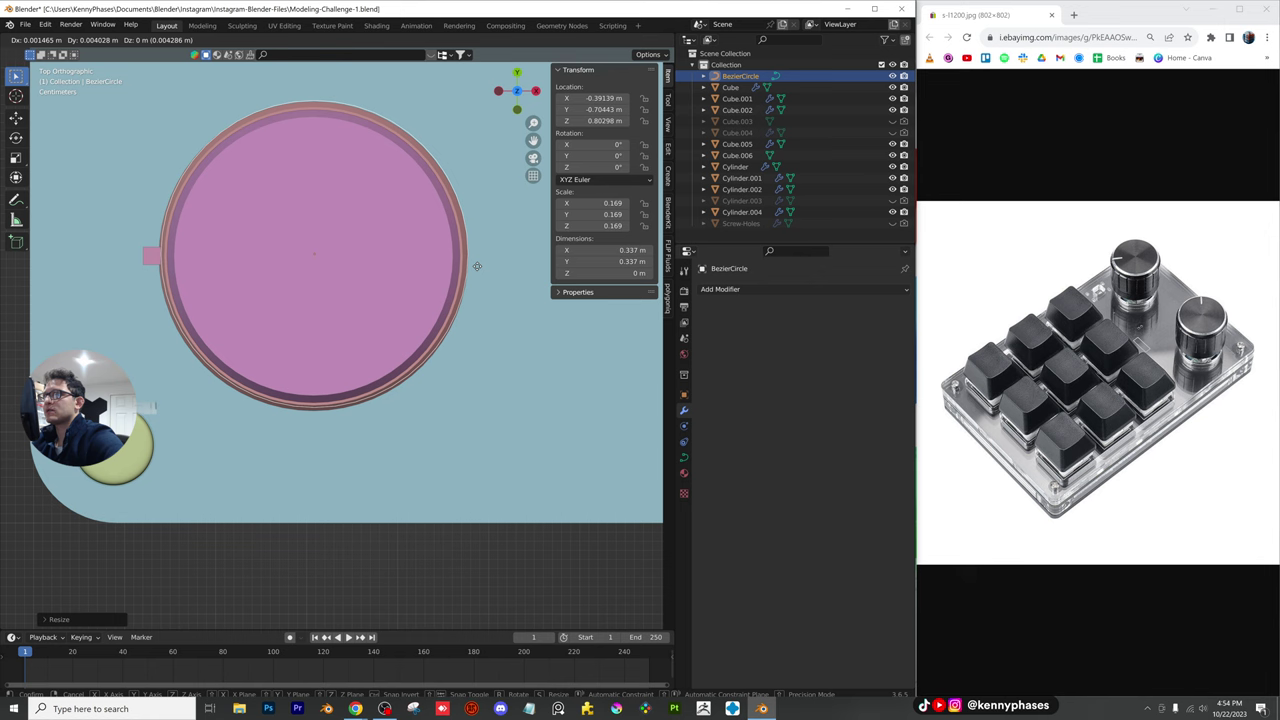
left_click(476, 266)
Save the file and add a Curve modifier to the bar with BezierCircle as the curve object
scroll(474, 271, "down", 3)
middle_click_drag(474, 271, 462, 240)
scroll(430, 280, "up", 2)
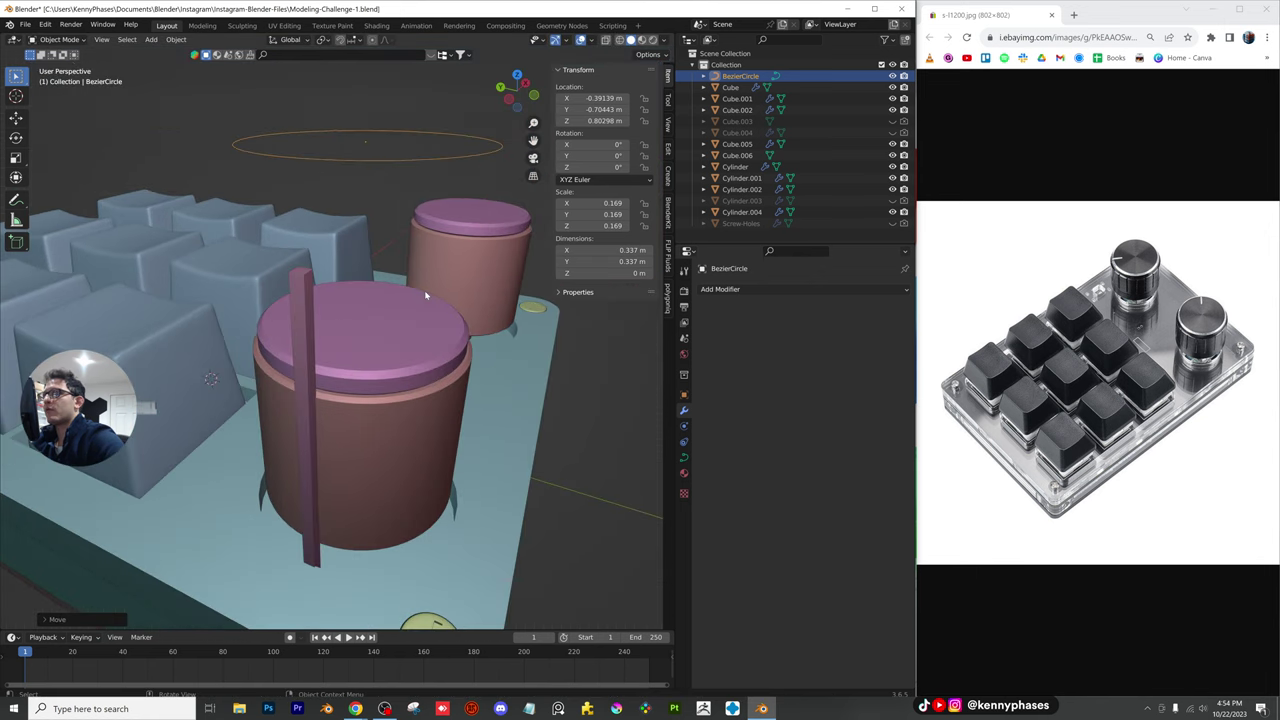
left_click(305, 302)
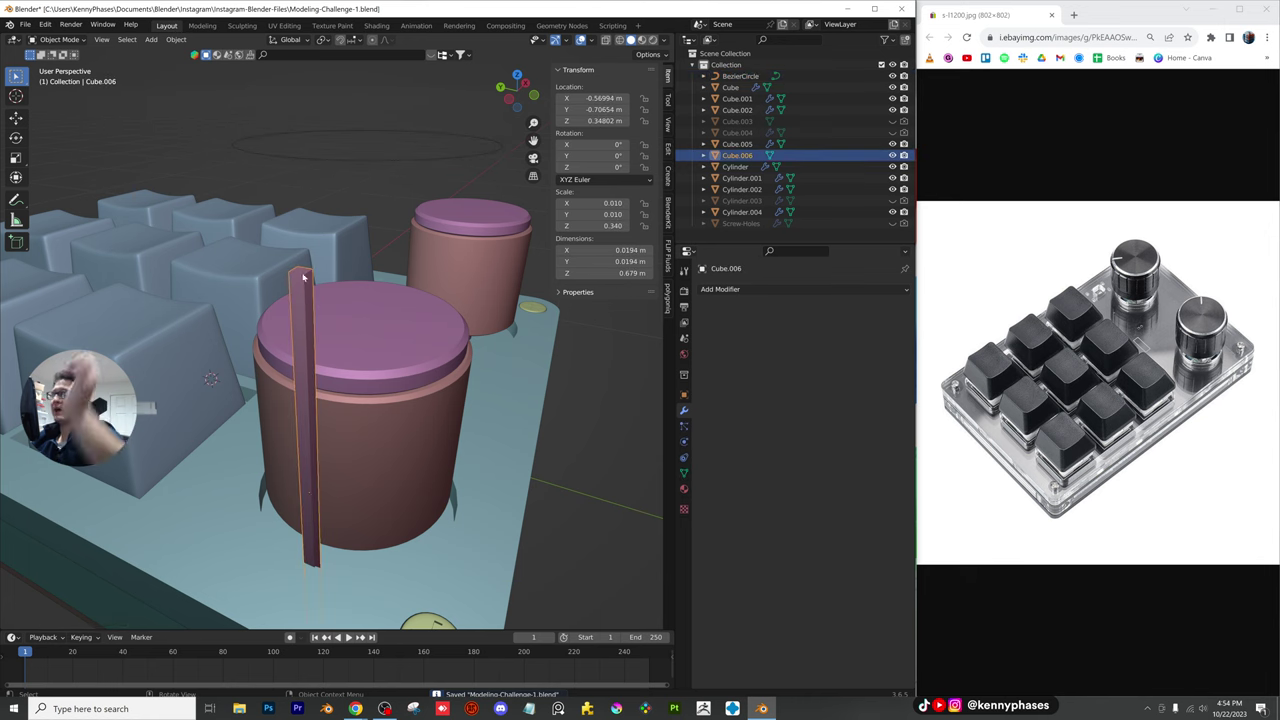
middle_click_drag(270, 370, 343, 350)
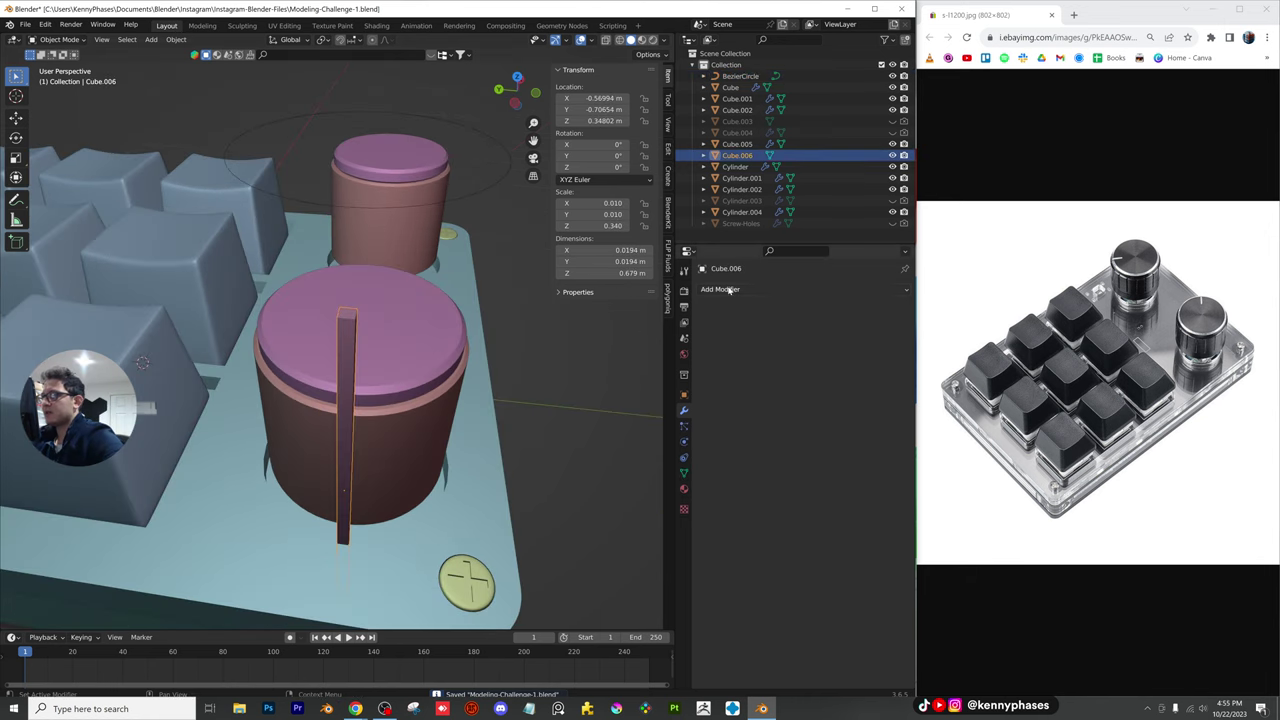
left_click(713, 291)
left_click(791, 348)
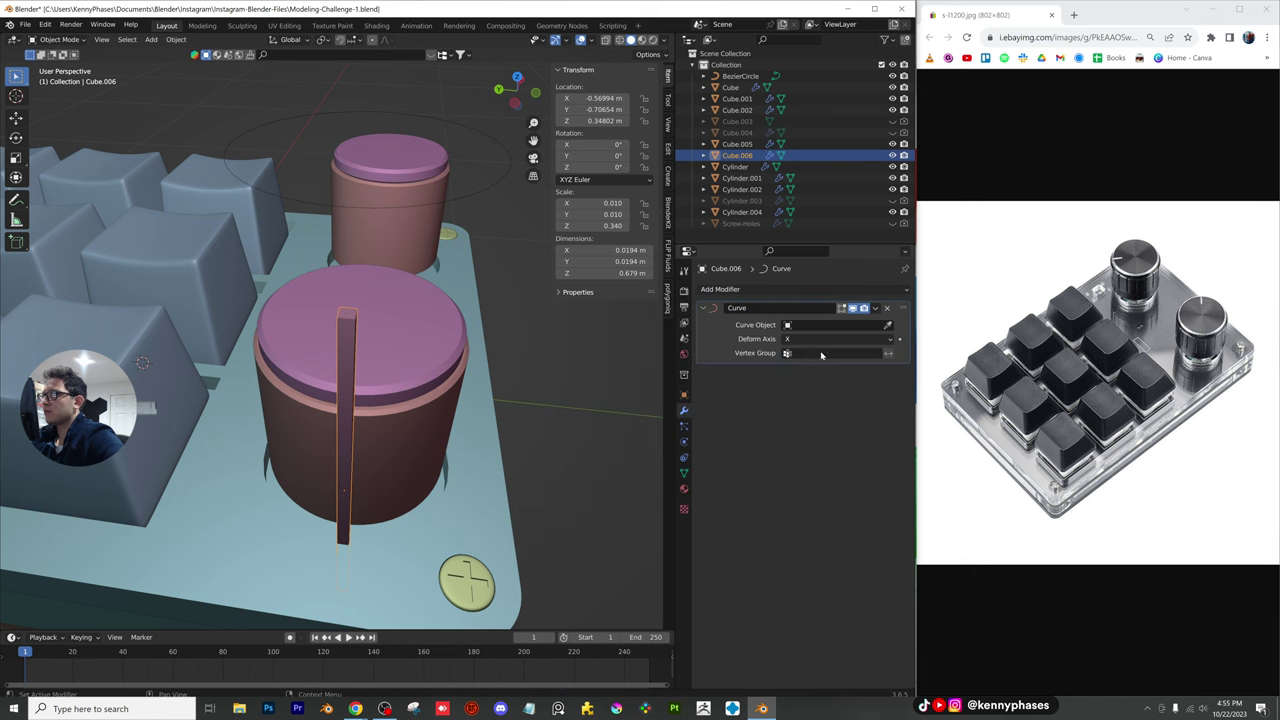
left_click(416, 110)
Add an Array modifier to the bar, place it before the Curve modifier and set its relative X offset to 6.530
left_click(819, 290)
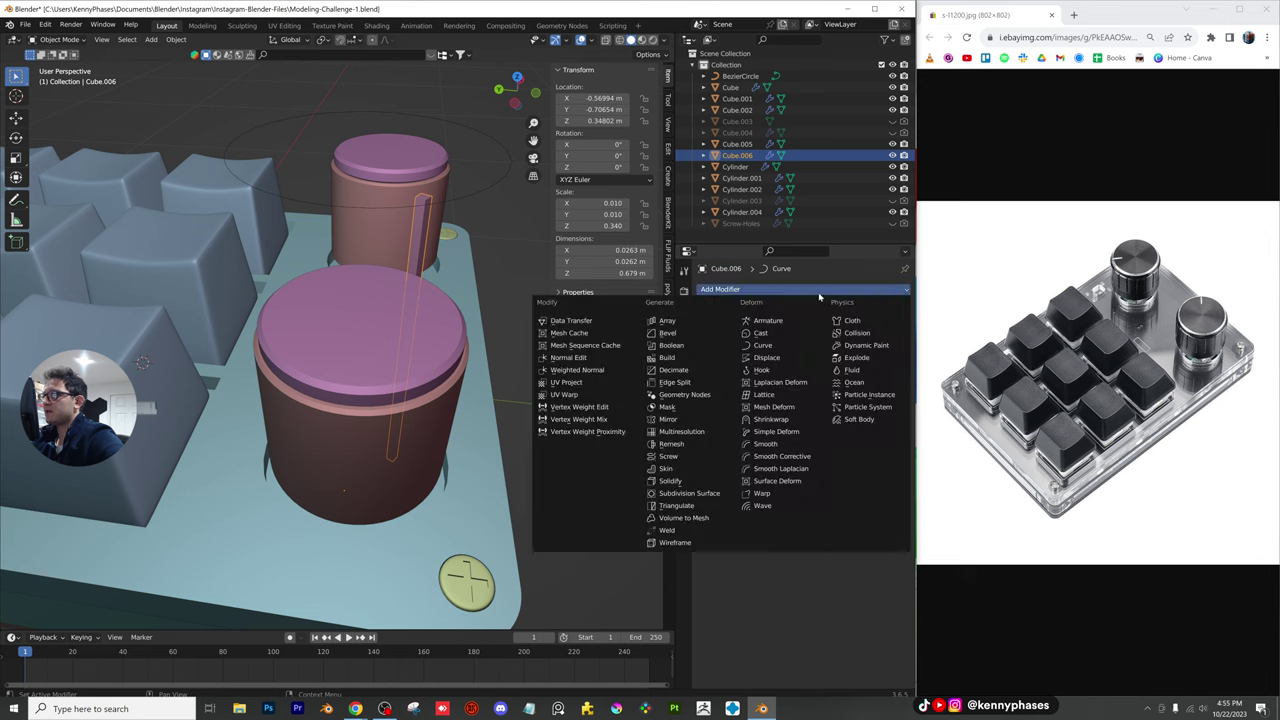
left_click(668, 320)
scroll(466, 323, "down", 2)
middle_click_drag(466, 323, 534, 365)
left_click_drag(904, 372, 904, 310)
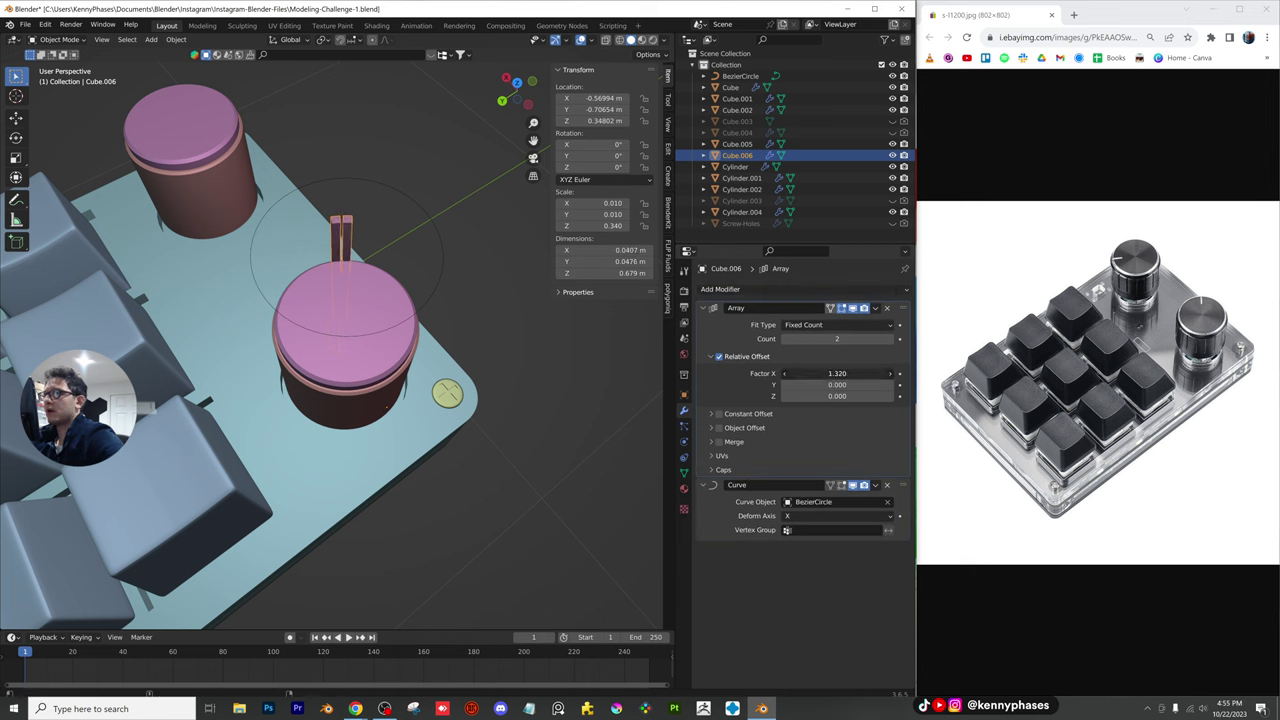
left_click_drag(837, 374, 835, 374)
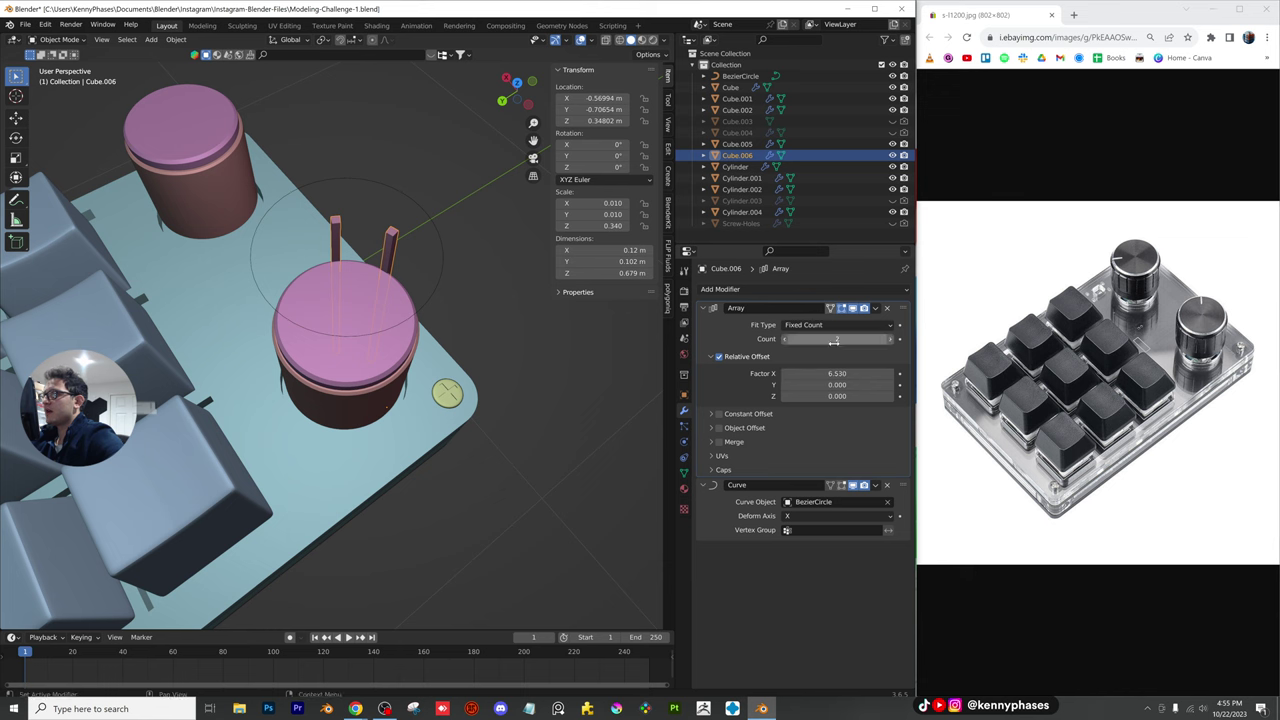
Set the array count to 14 and the relative X offset to 3.940 to ring the knob evenly, and save the file
left_click(891, 340)
left_click(891, 340)
left_click(891, 340)
left_click(893, 340)
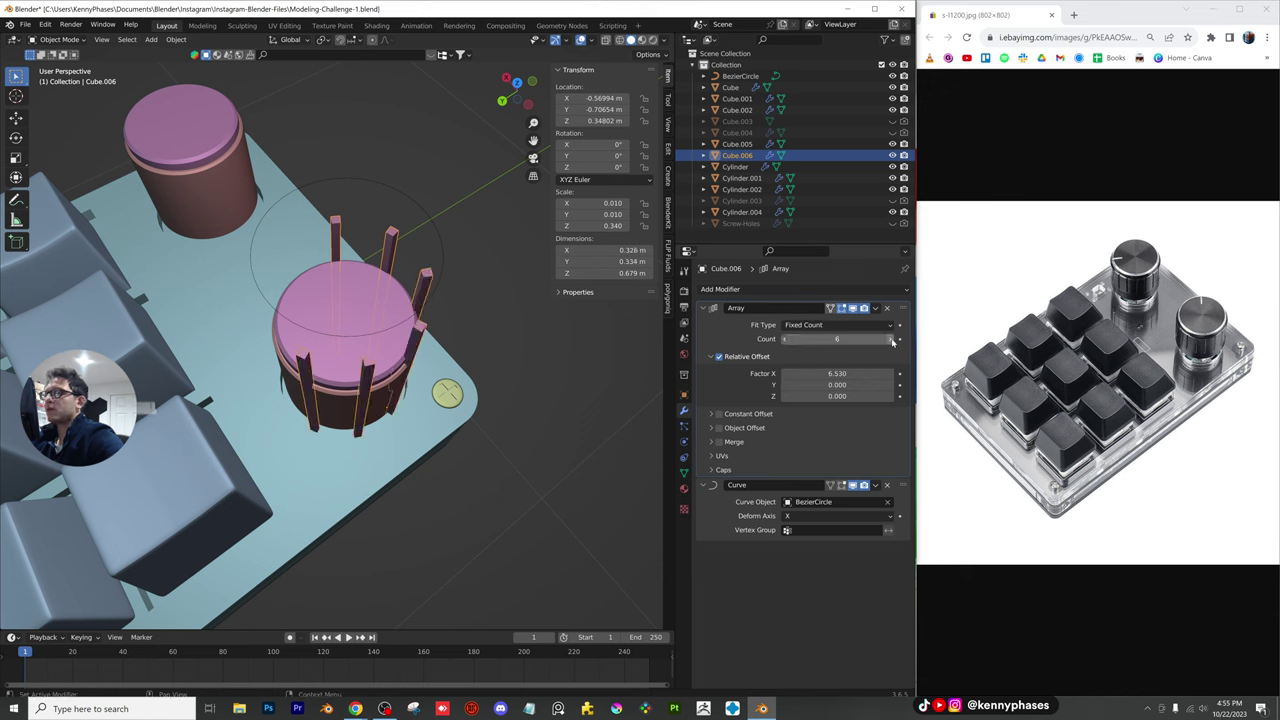
left_click(893, 341)
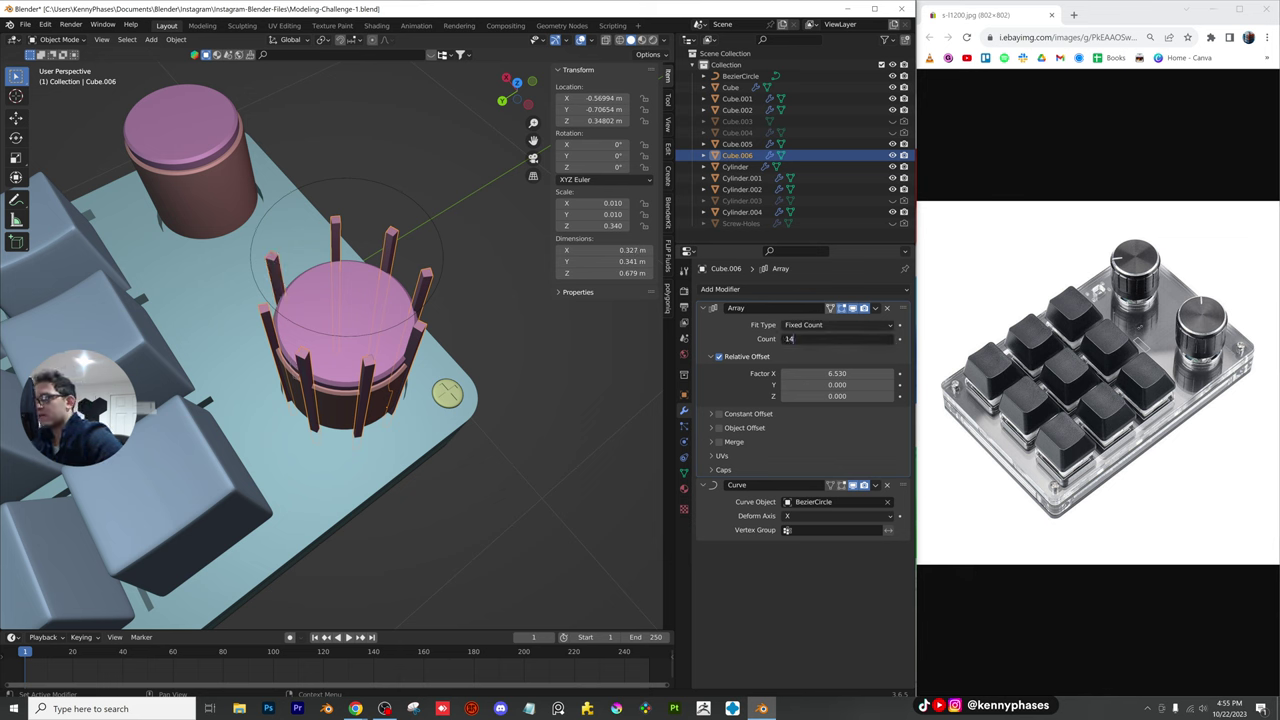
key("Return")
left_click_drag(820, 373, 748, 373)
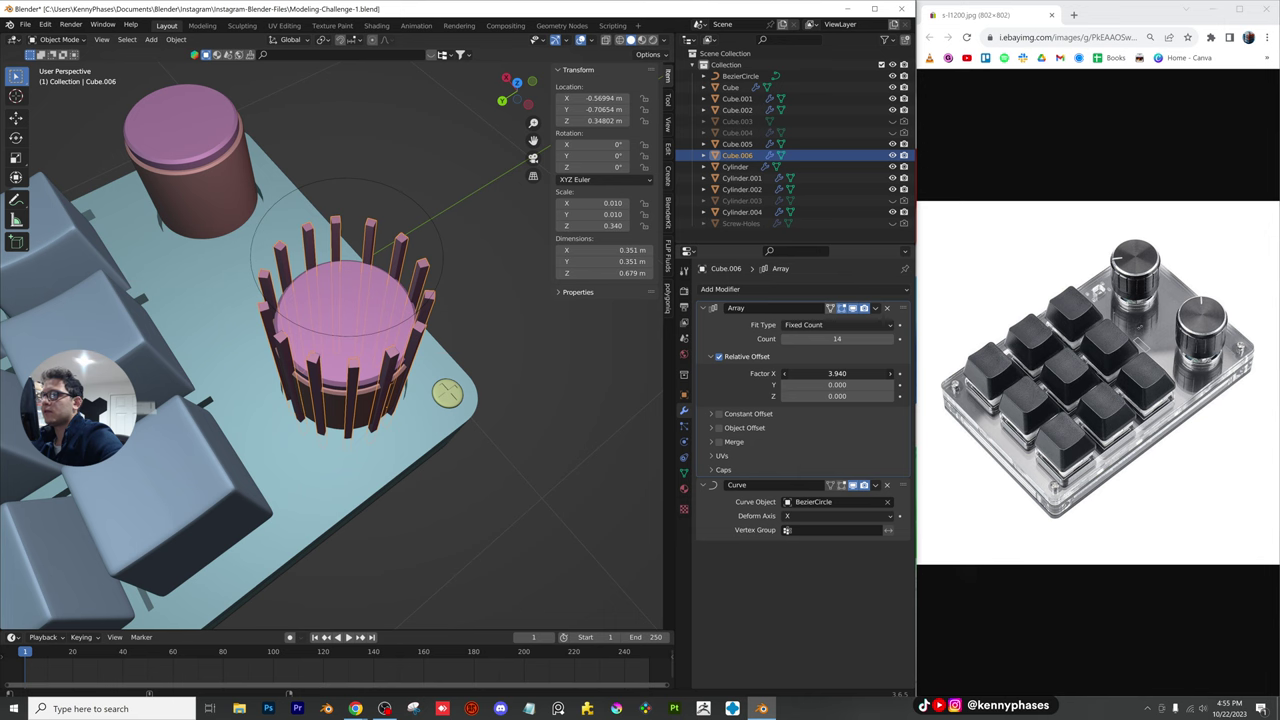
left_click(517, 85)
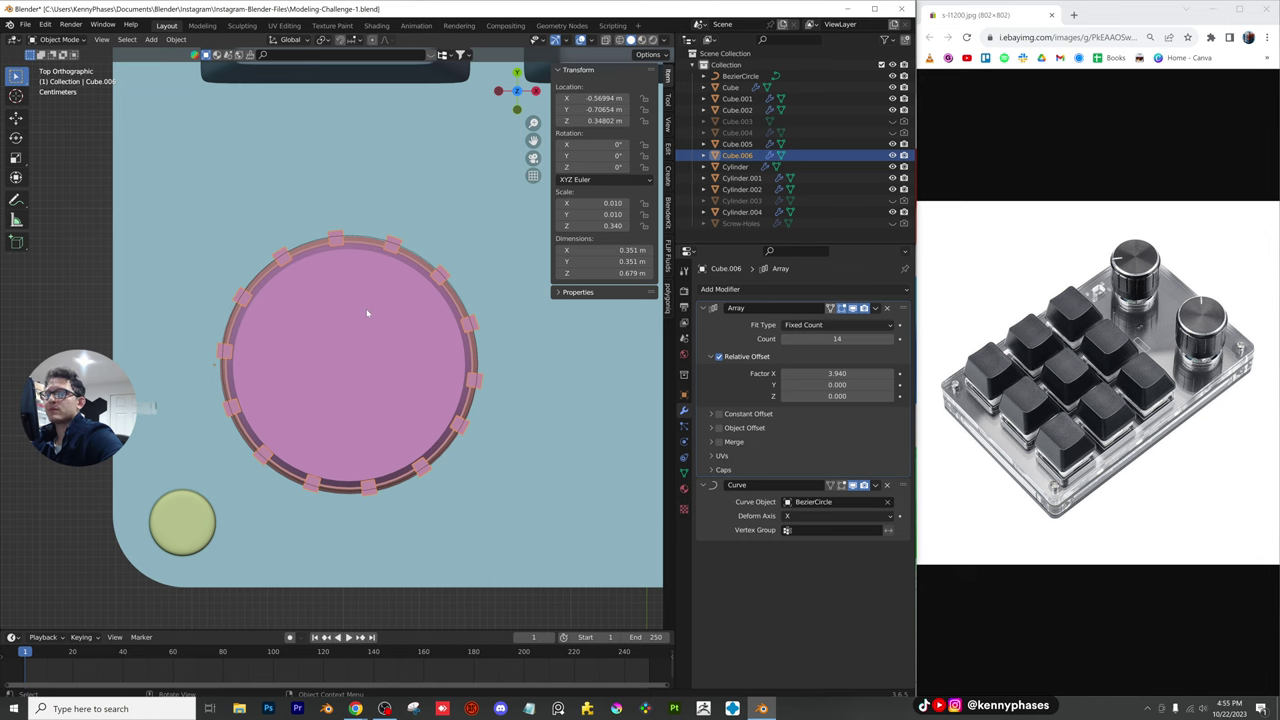
scroll(367, 313, "down", 2)
middle_click_drag(360, 329, 449, 274)
key("ctrl+s")
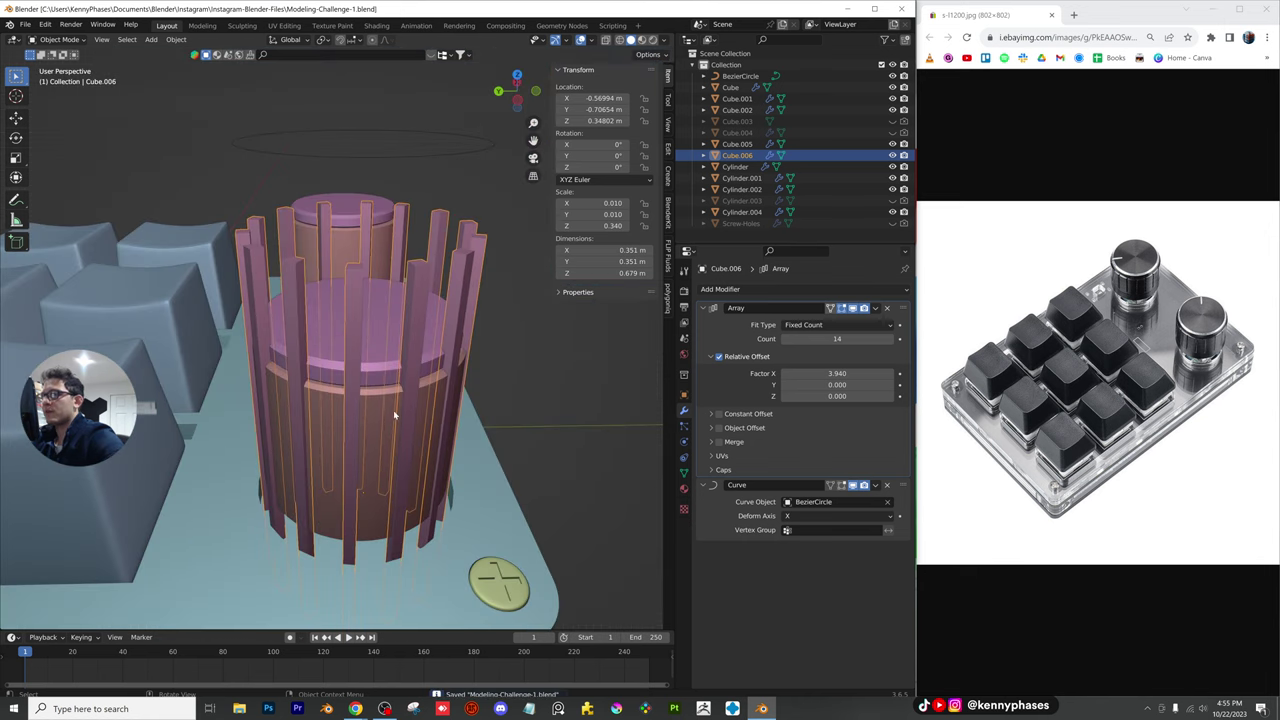
Inspect the knob body's modifier stack and toggle the Mirror modifier's viewport display off and on
left_click(384, 408)
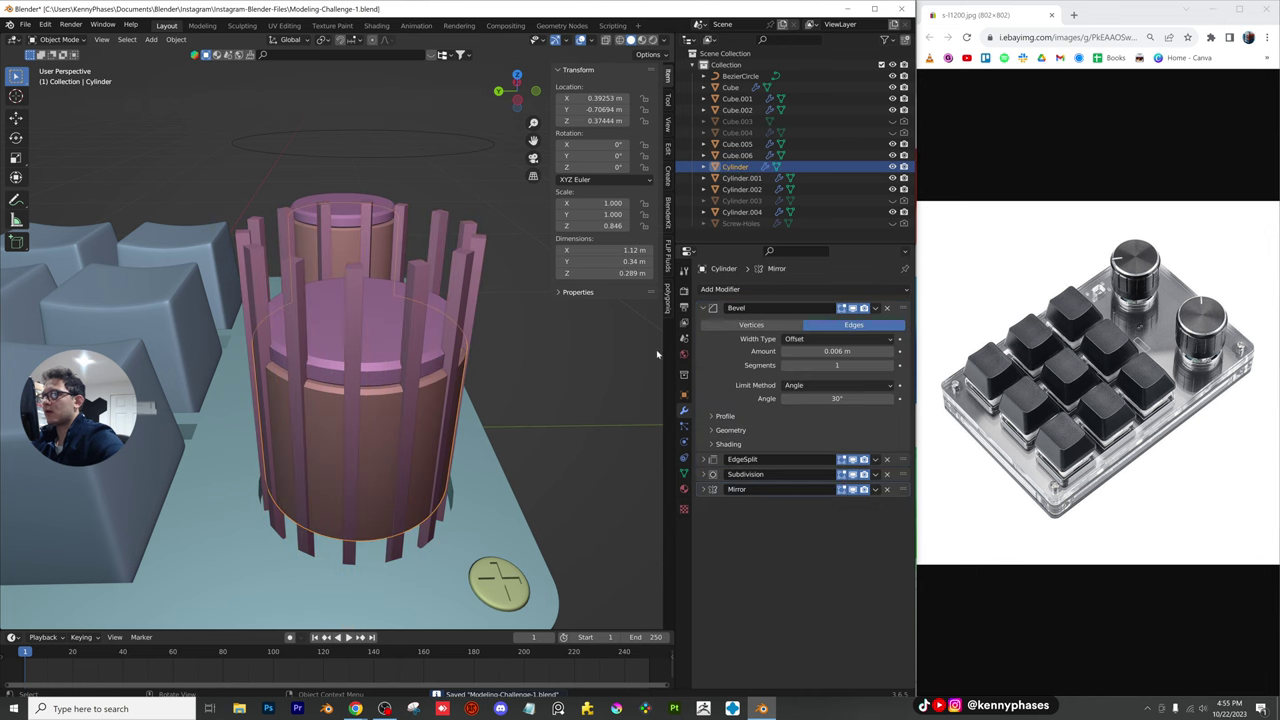
left_click(703, 308)
middle_click_drag(397, 328, 432, 389)
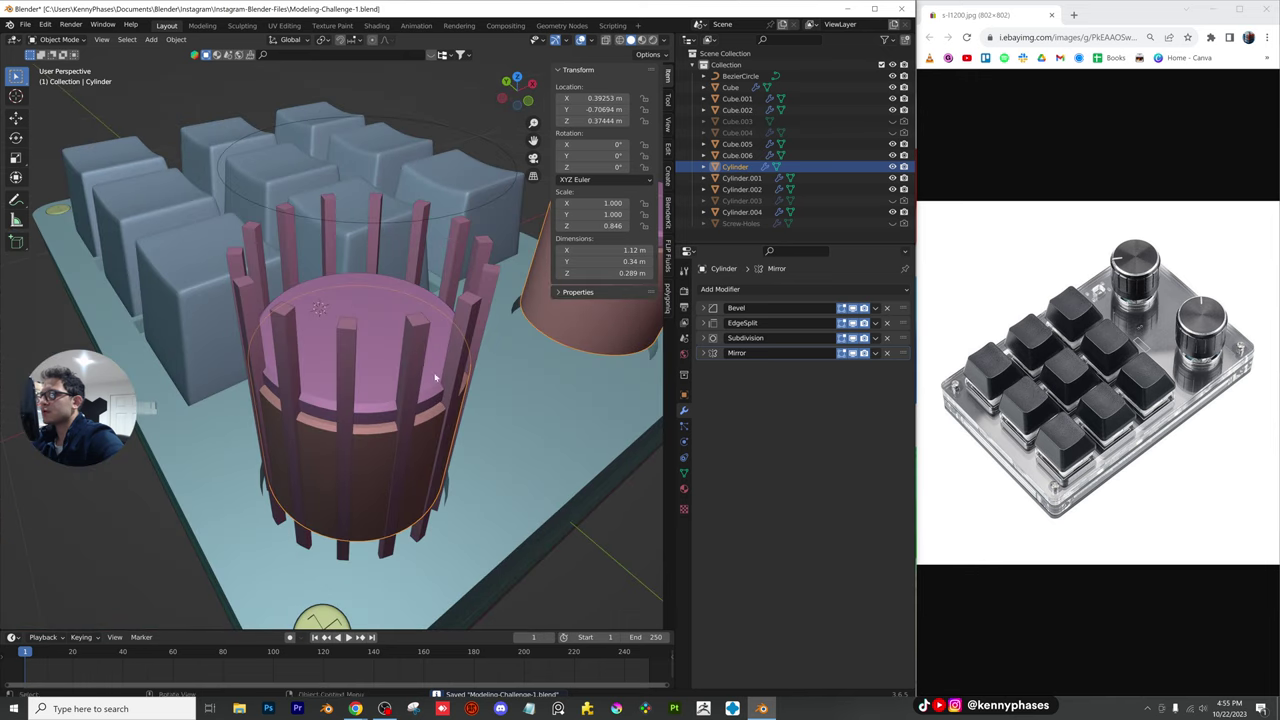
scroll(623, 415, "down", 3)
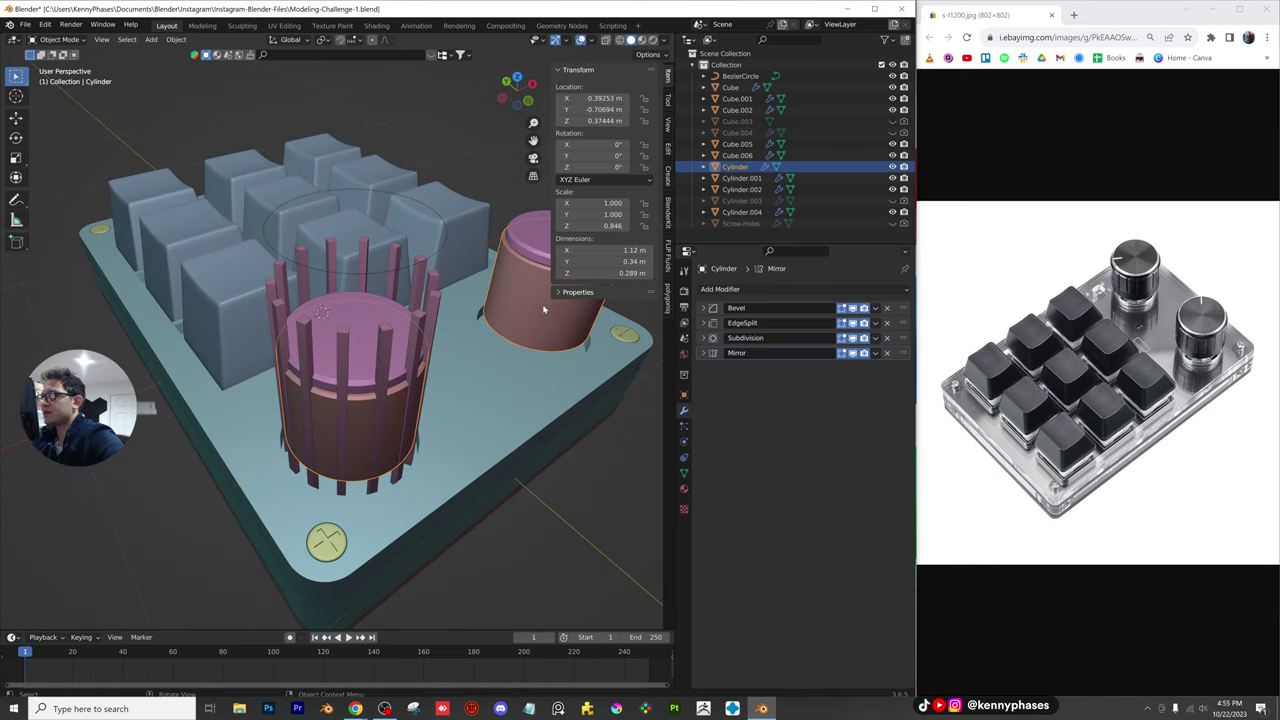
middle_click_drag(623, 415, 700, 380)
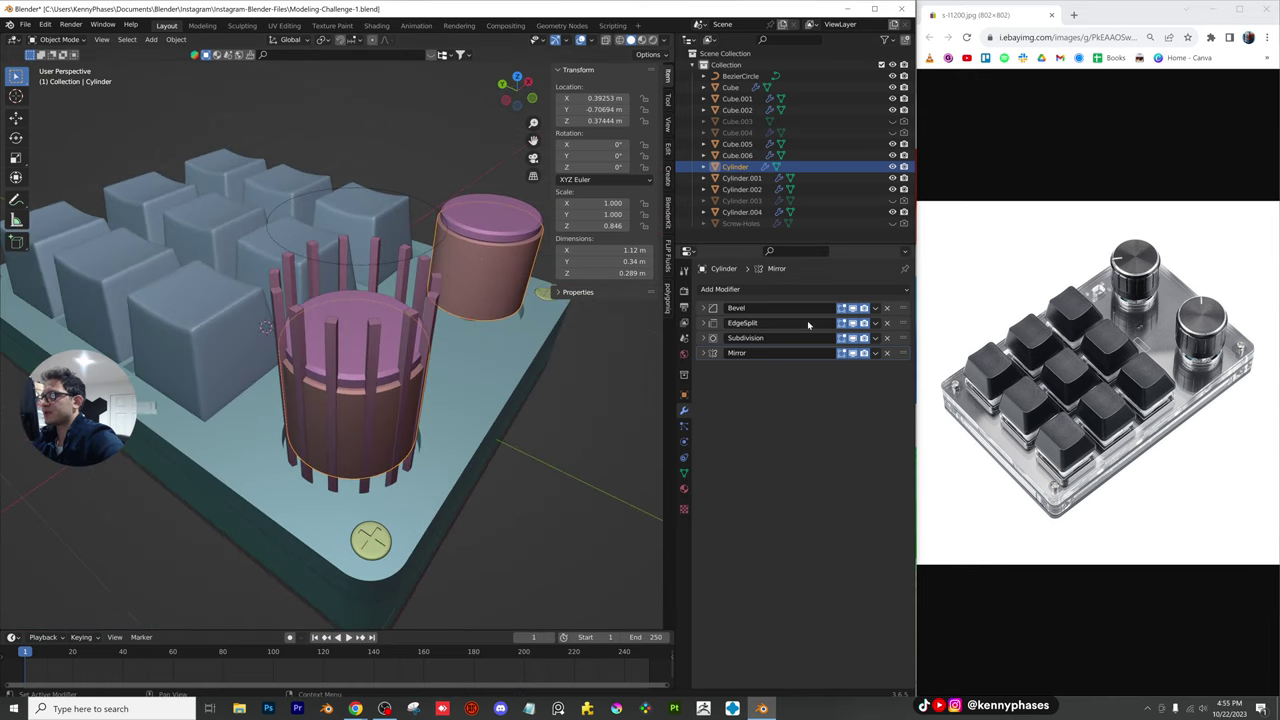
left_click(854, 356)
left_click(853, 357)
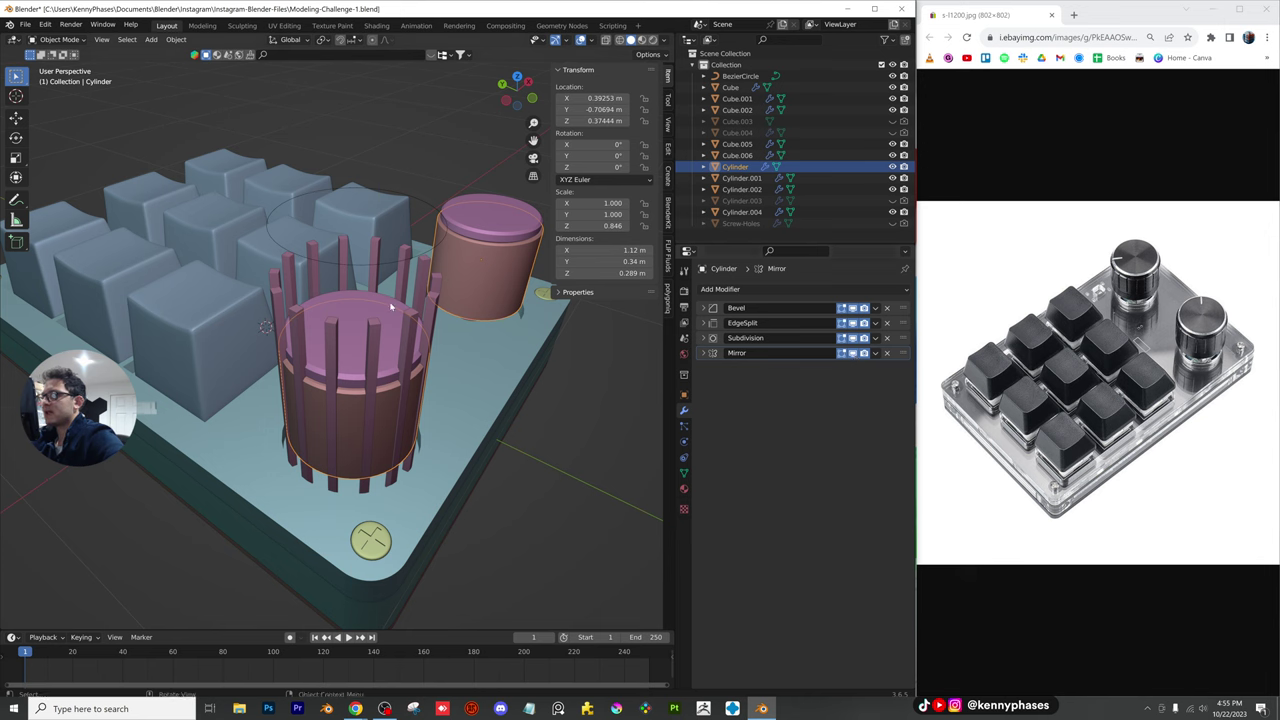
Select the arrayed bars together with the circle and move them along X in top view onto the other knob
left_click(402, 262)
left_click(402, 259, "shift")
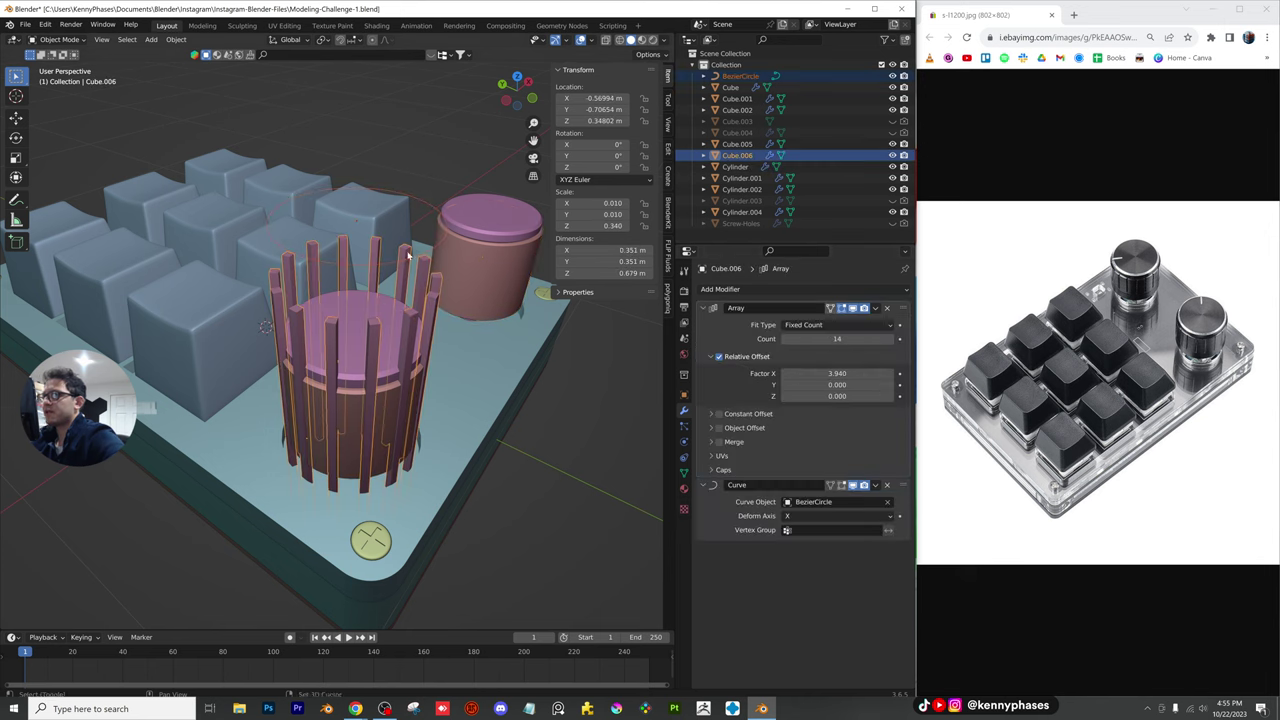
left_click(516, 79)
key("KP_7")
scroll(226, 274, "down", 4)
key("g")
key("x")
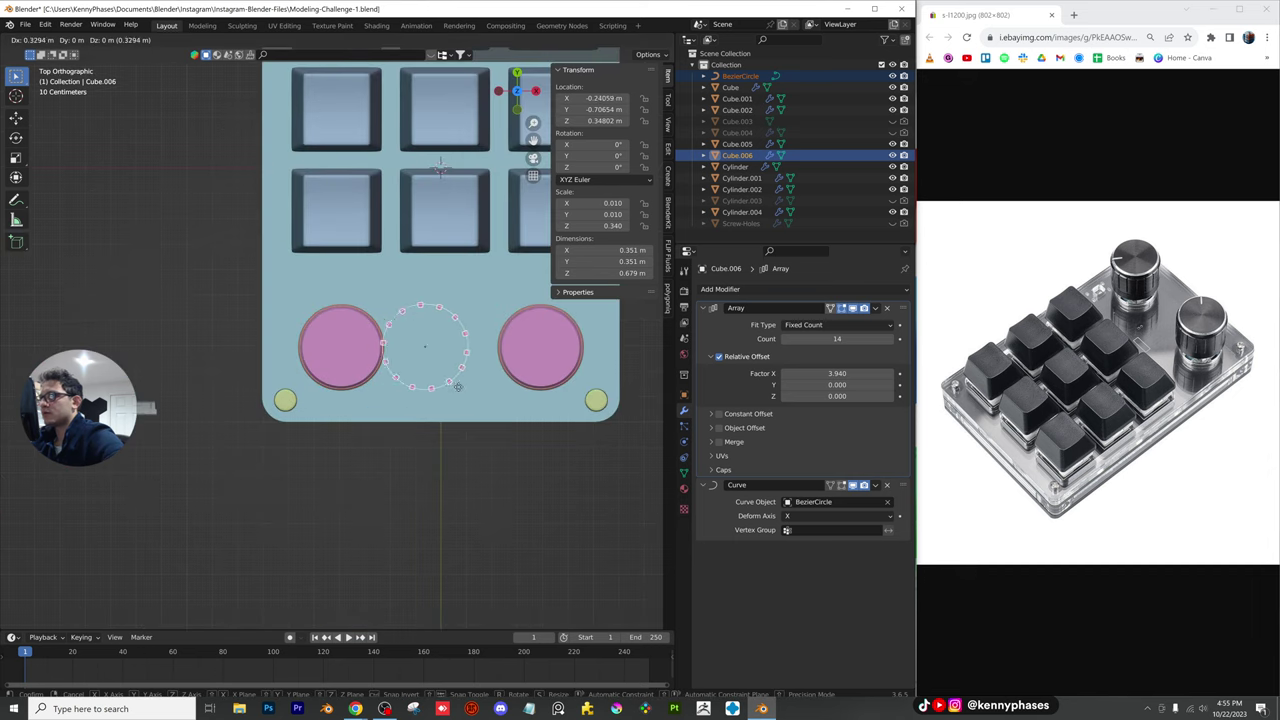
left_click(558, 388)
Nudge the bars and circle along X so the bar object sits at about 0.214 m, centred on the knob
scroll(400, 378, "up", 8)
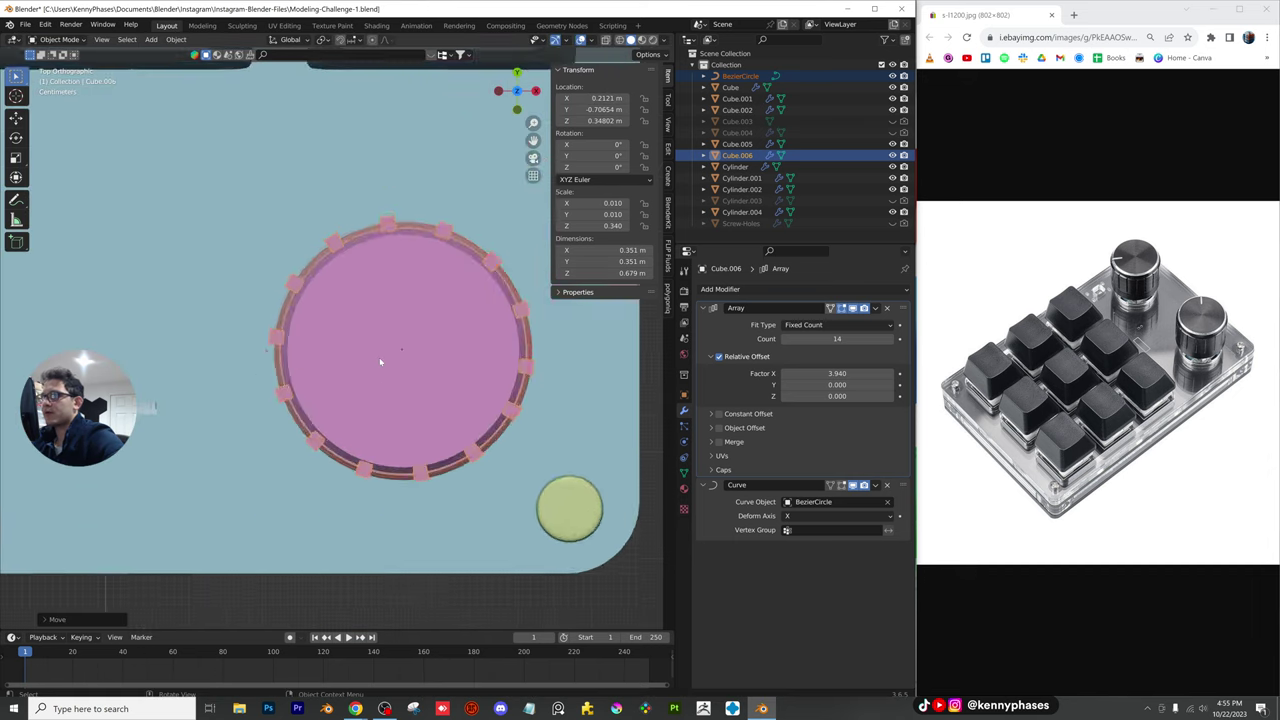
scroll(470, 343, "down", 1)
middle_click_drag(457, 346, 400, 336, "shift")
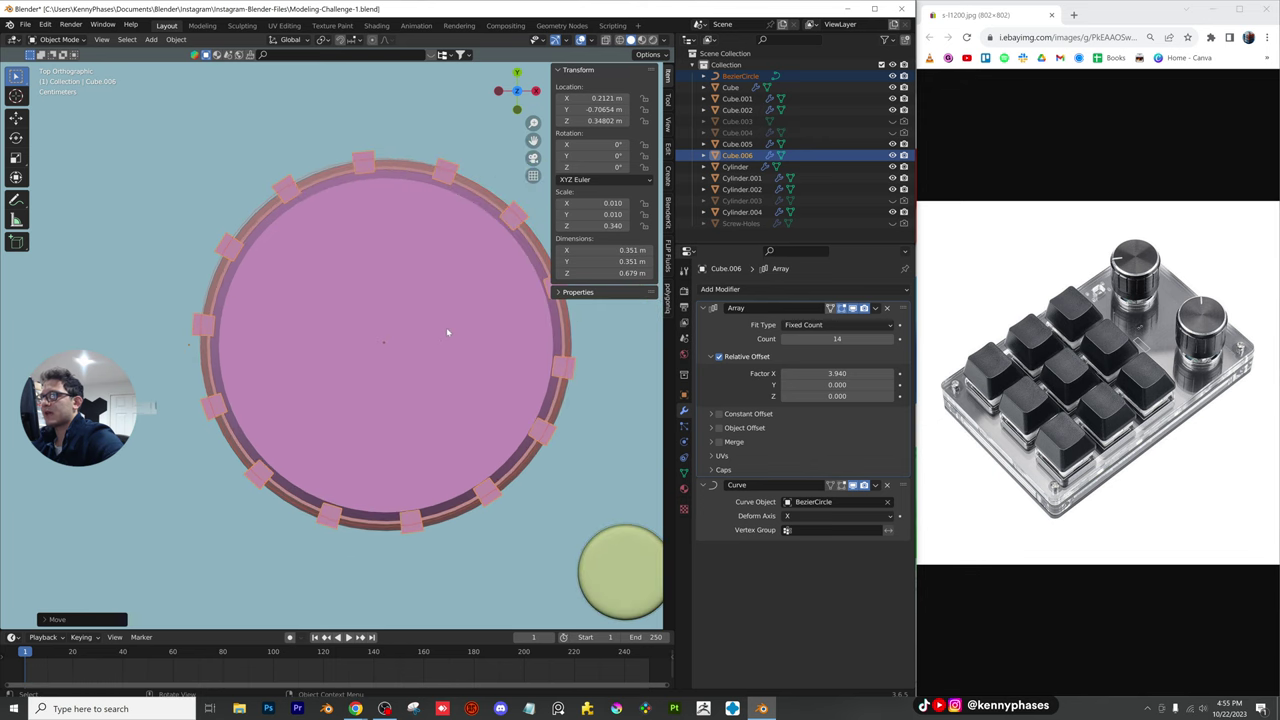
key("g")
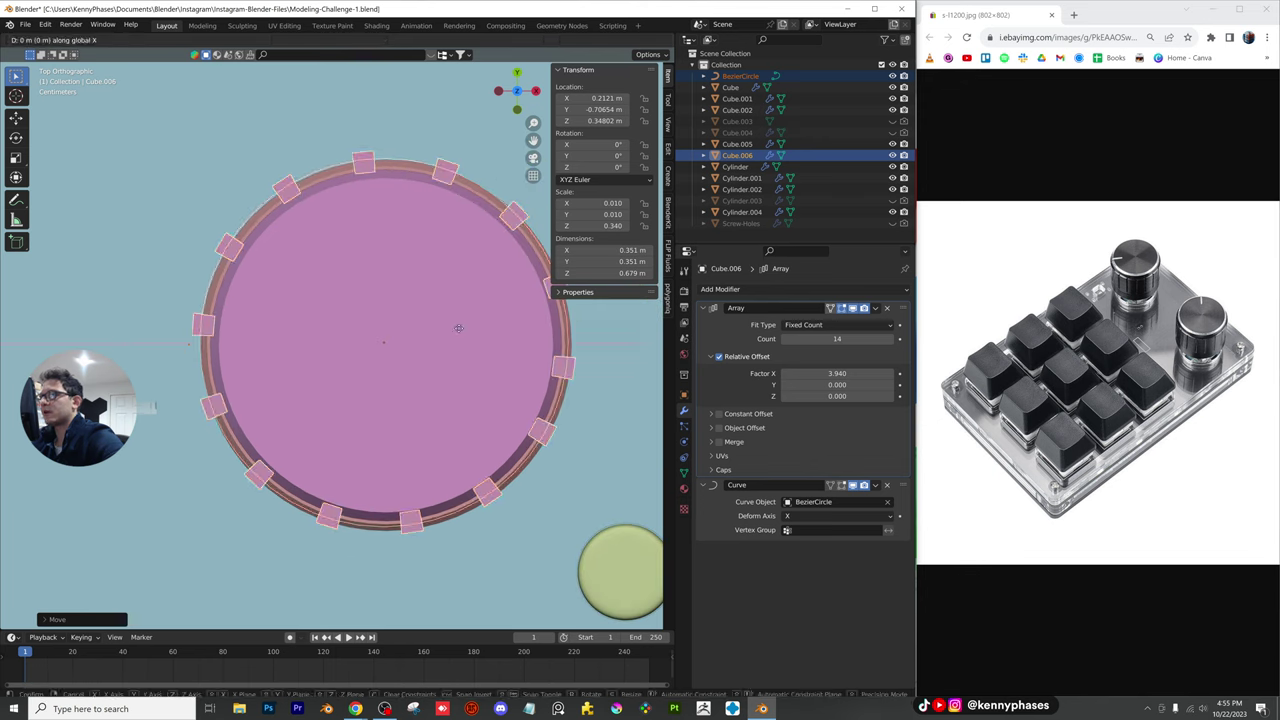
left_click(458, 328)
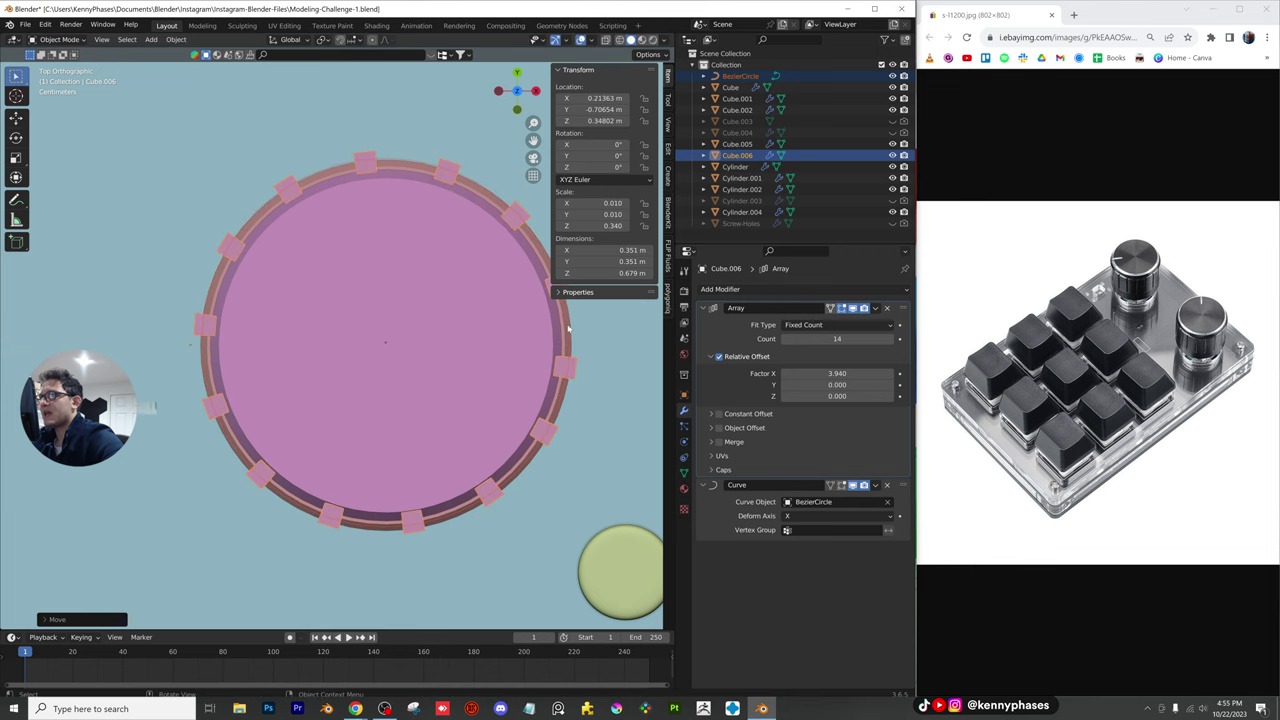
Try enlarging the knob body by a factor of about 1.025 and undo the scaling
left_click(592, 360)
key("s")
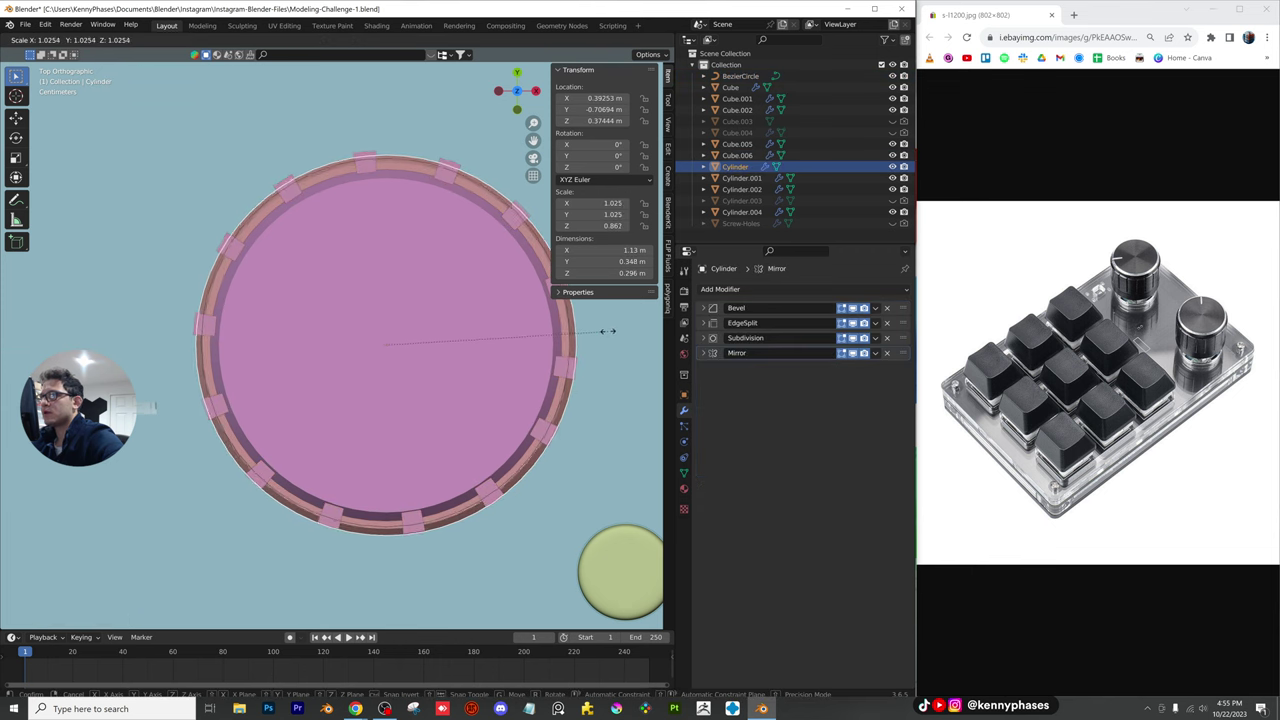
left_click(608, 334)
key("ctrl+z")
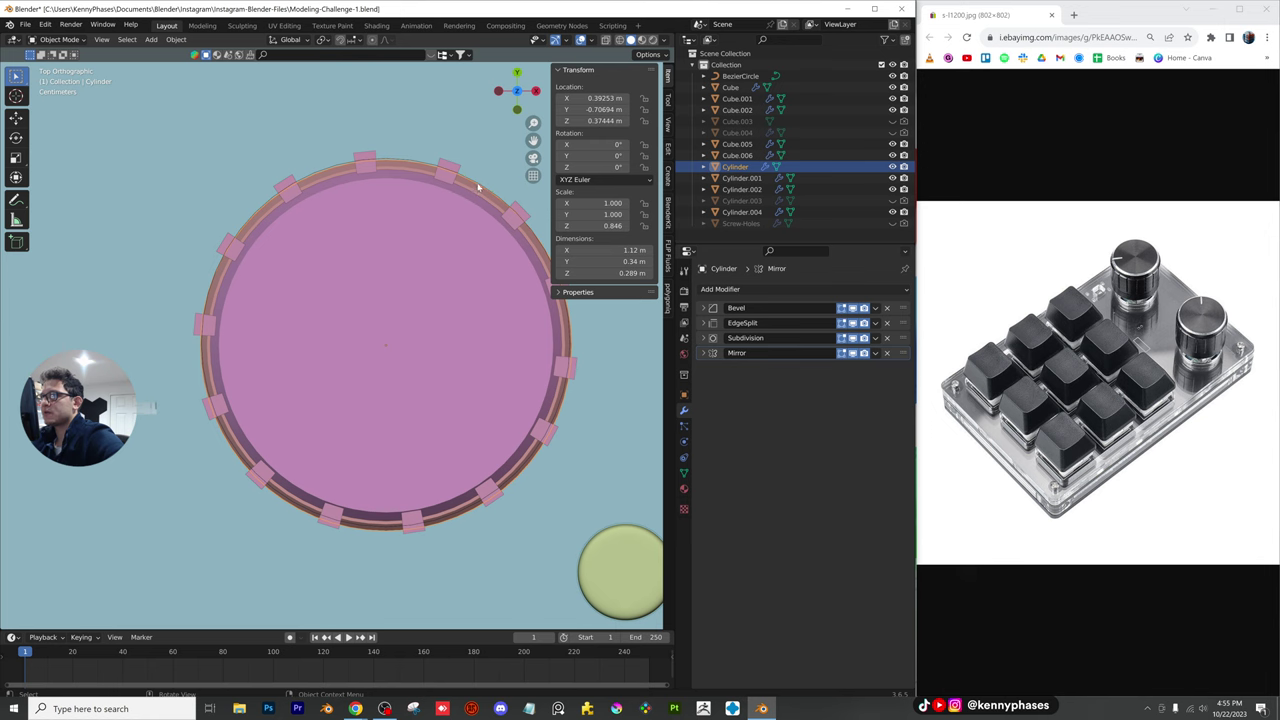
Scale the Bezier circle up to about 0.176 so the bars sit farther out around the knob
left_click(478, 187)
key("s")
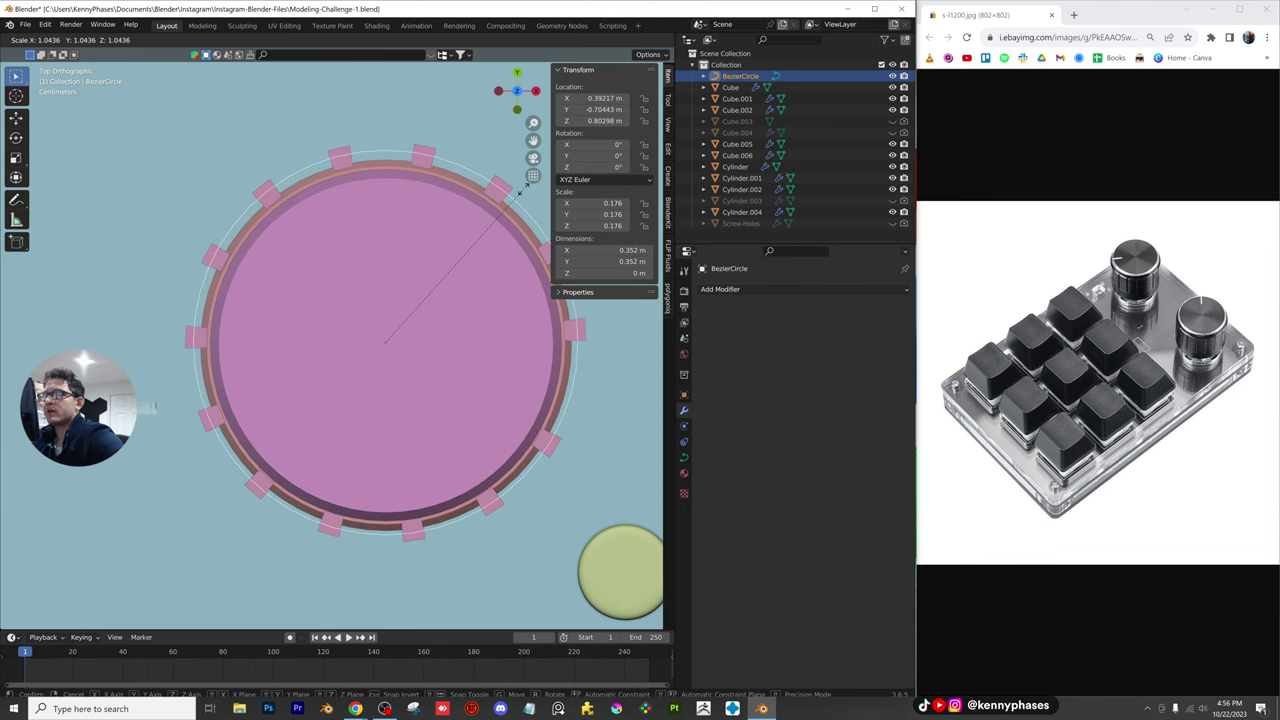
left_click(519, 190)
scroll(449, 354, "down", 3)
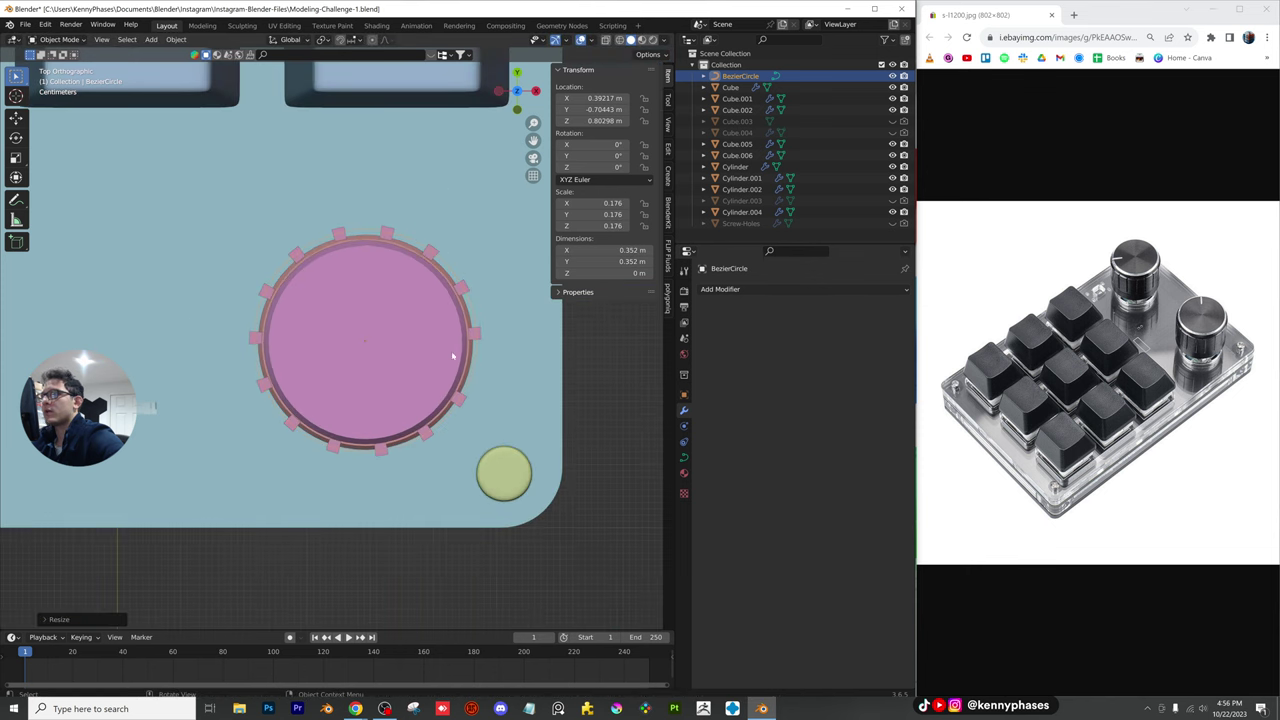
Set the bars' relative X array offset to 4.050 to even out their spacing around the larger circle
left_click(474, 335)
scroll(474, 337, "up", 2)
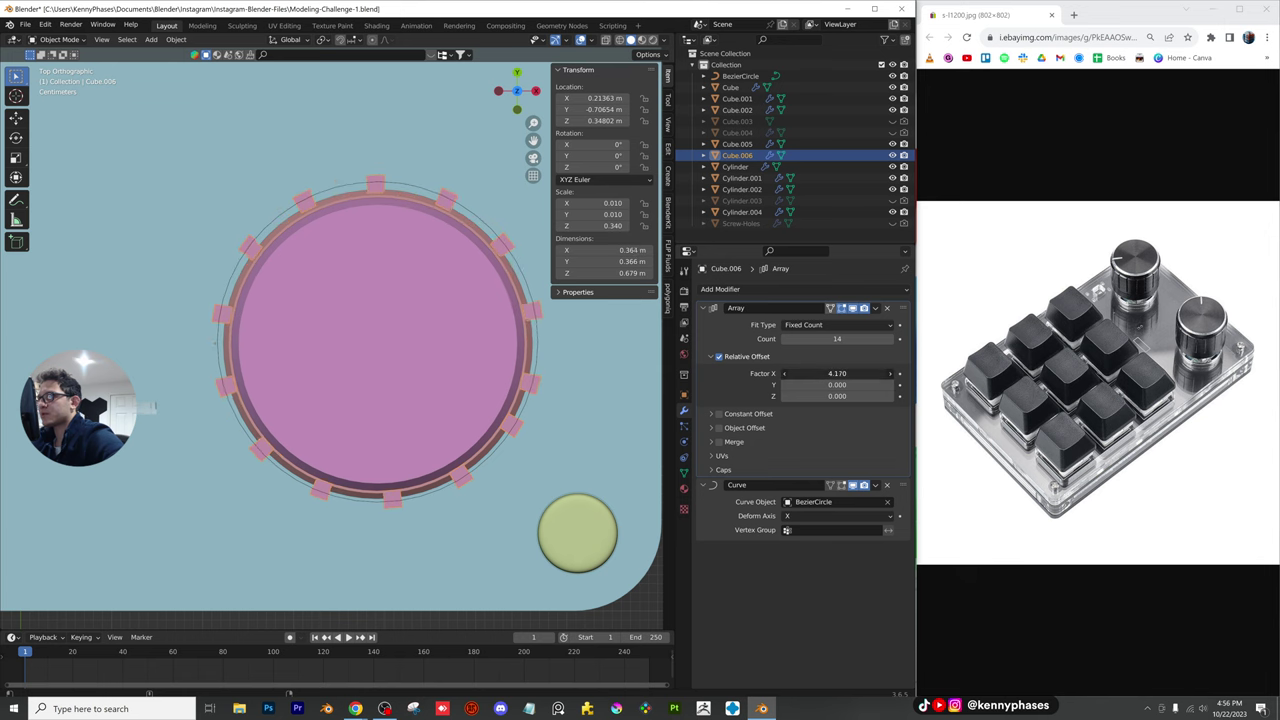
left_click_drag(837, 374, 826, 374)
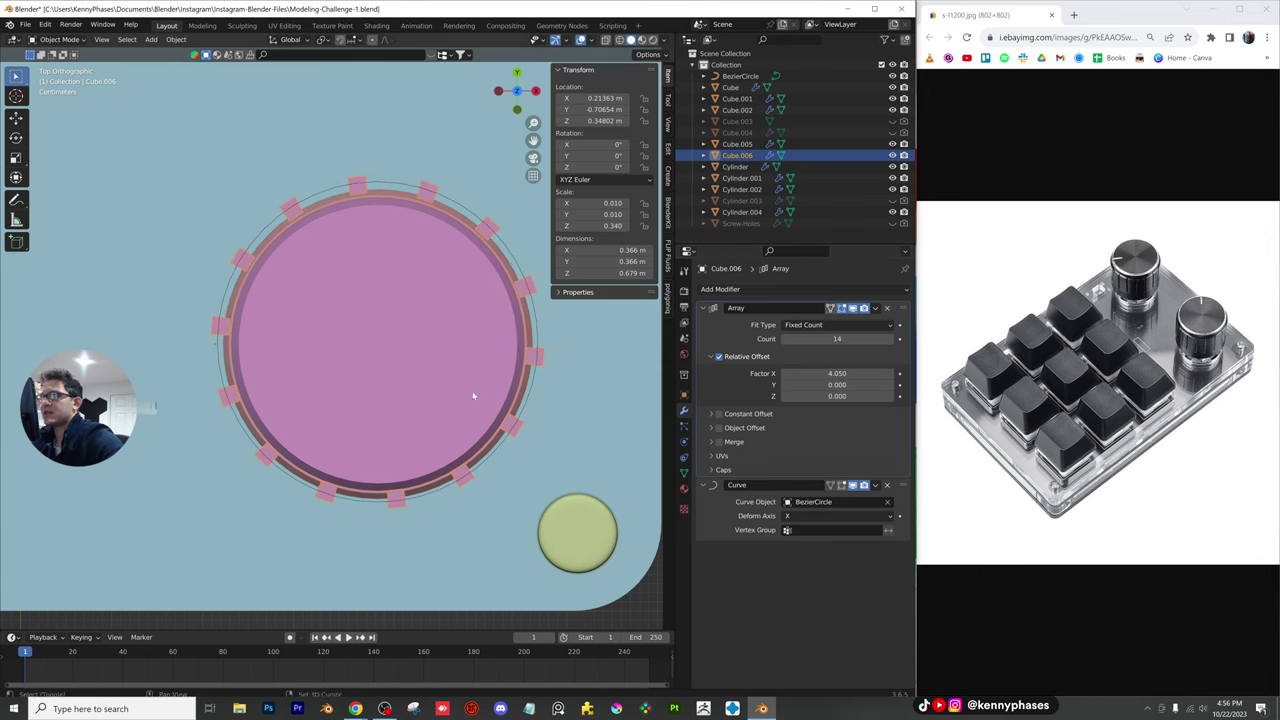
Raise the arrayed bars along Z to about 0.607 m so their lower ends sit slightly above the knob's bottom edge
scroll(406, 389, "down", 1)
middle_click_drag(406, 389, 306, 380)
scroll(353, 389, "up", 2)
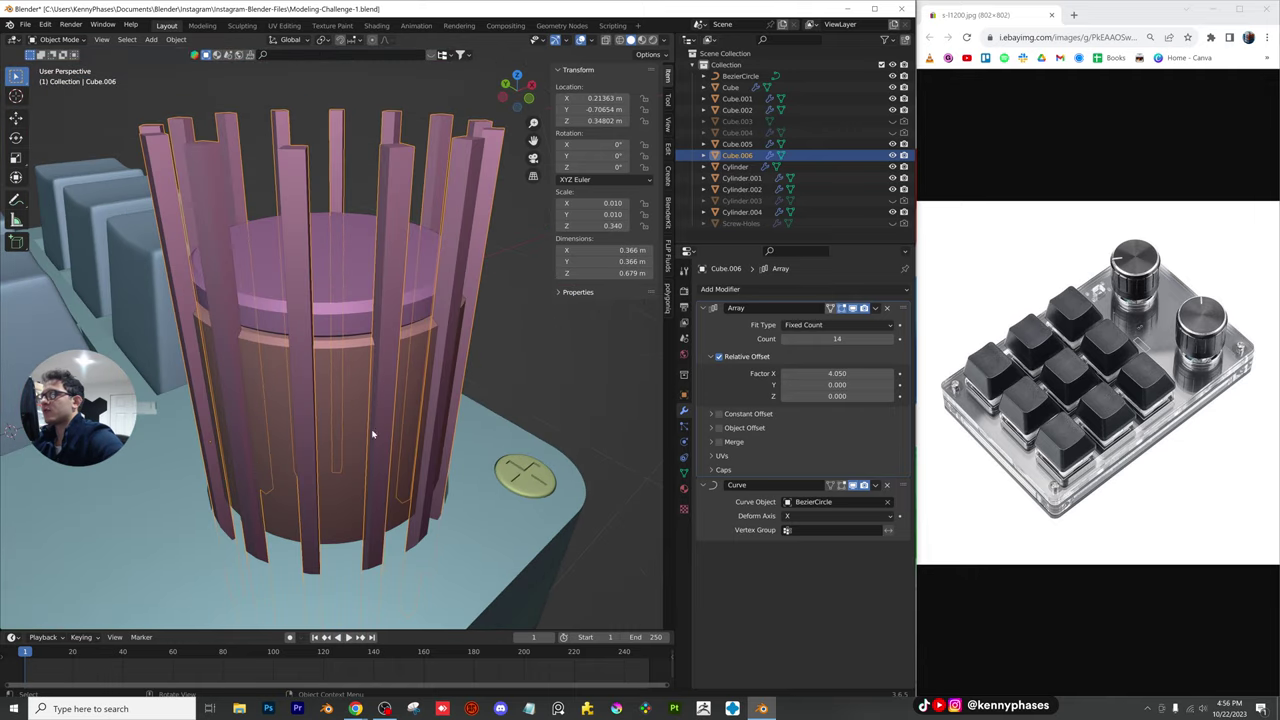
scroll(337, 393, "down", 1)
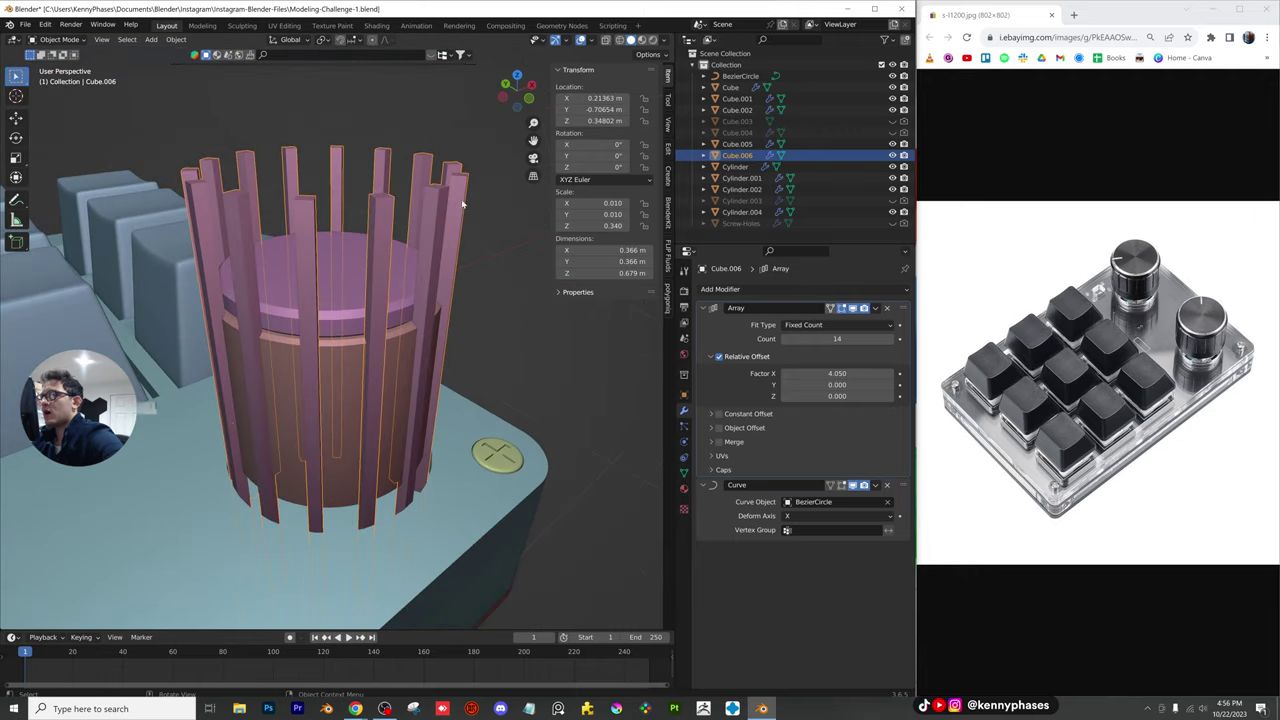
left_click(527, 97)
key("g")
key("z")
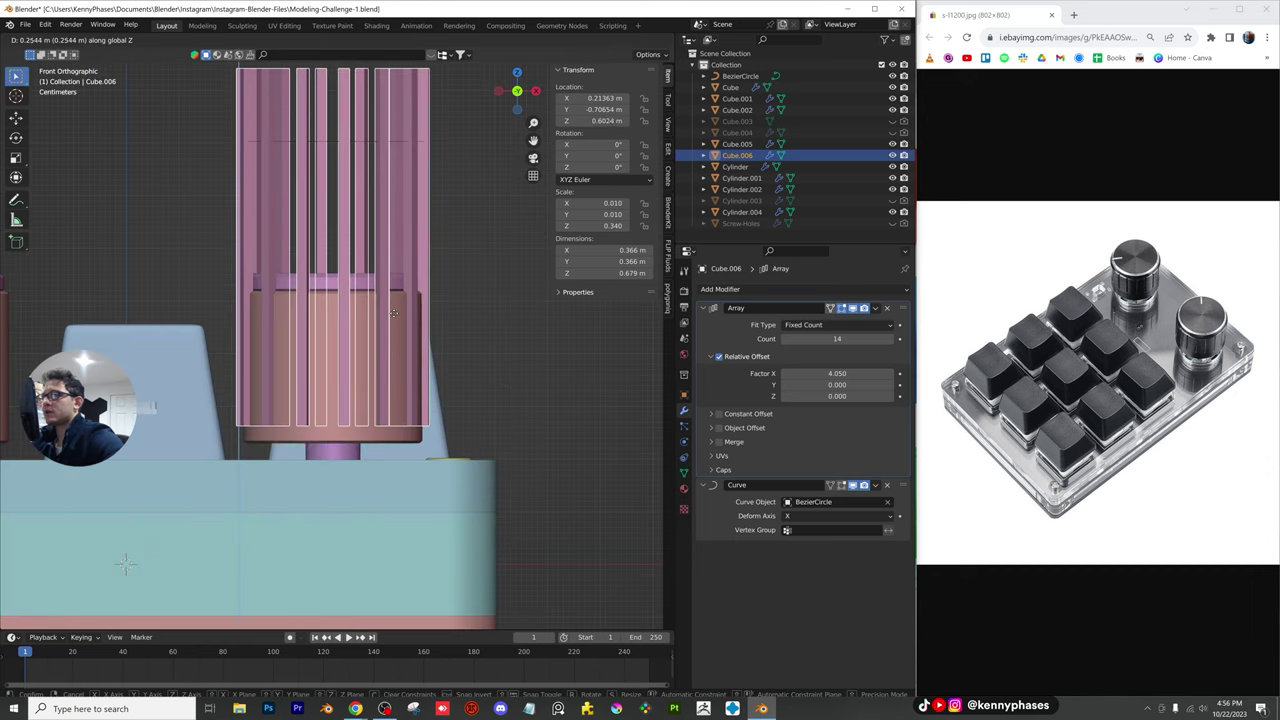
left_click(393, 313)
Add a Difference Boolean modifier to the knob body, place it above the Mirror modifier, and save the file
middle_click_drag(343, 428, 388, 449)
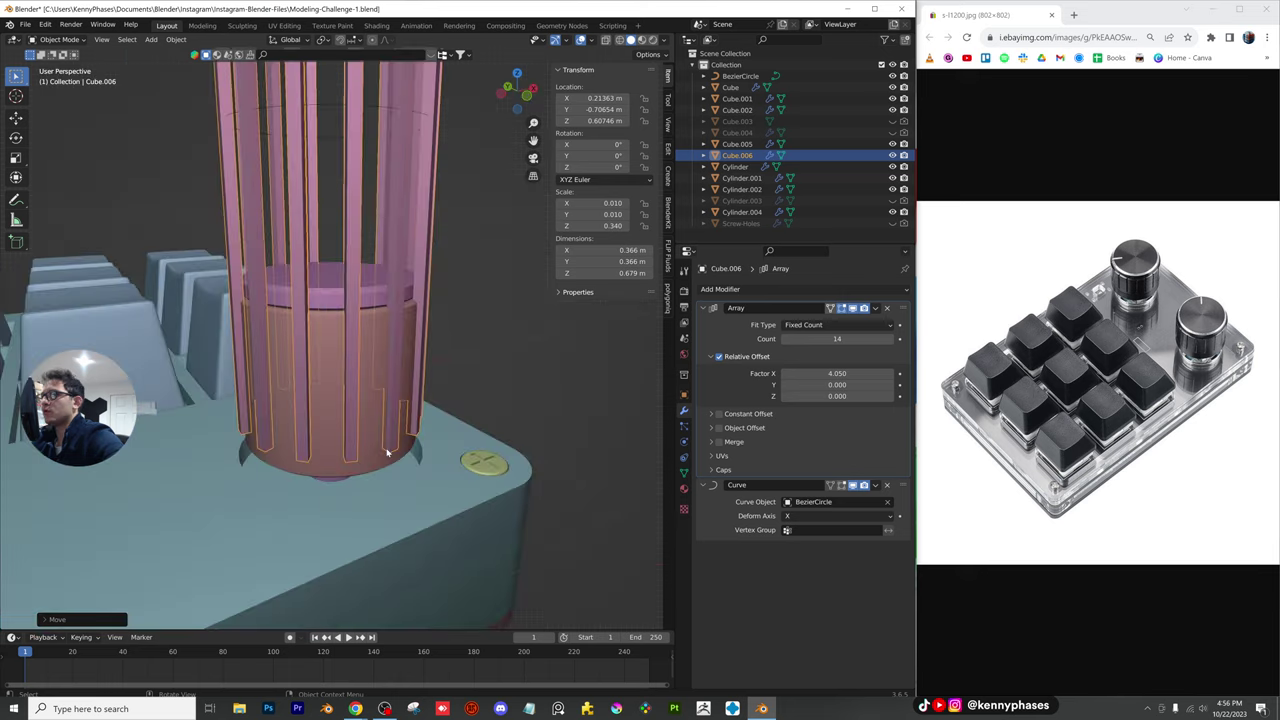
scroll(357, 370, "up", 1)
middle_click_drag(357, 370, 351, 411)
left_click(327, 401)
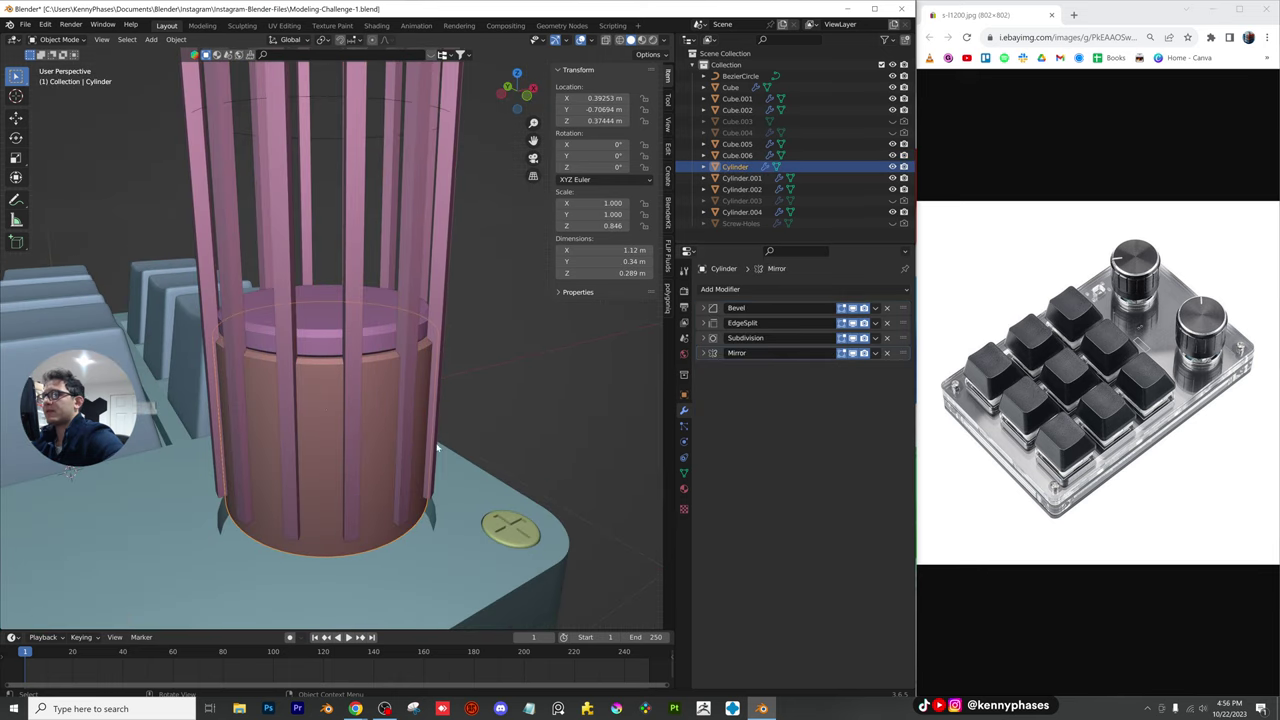
left_click(705, 353)
left_click(705, 353)
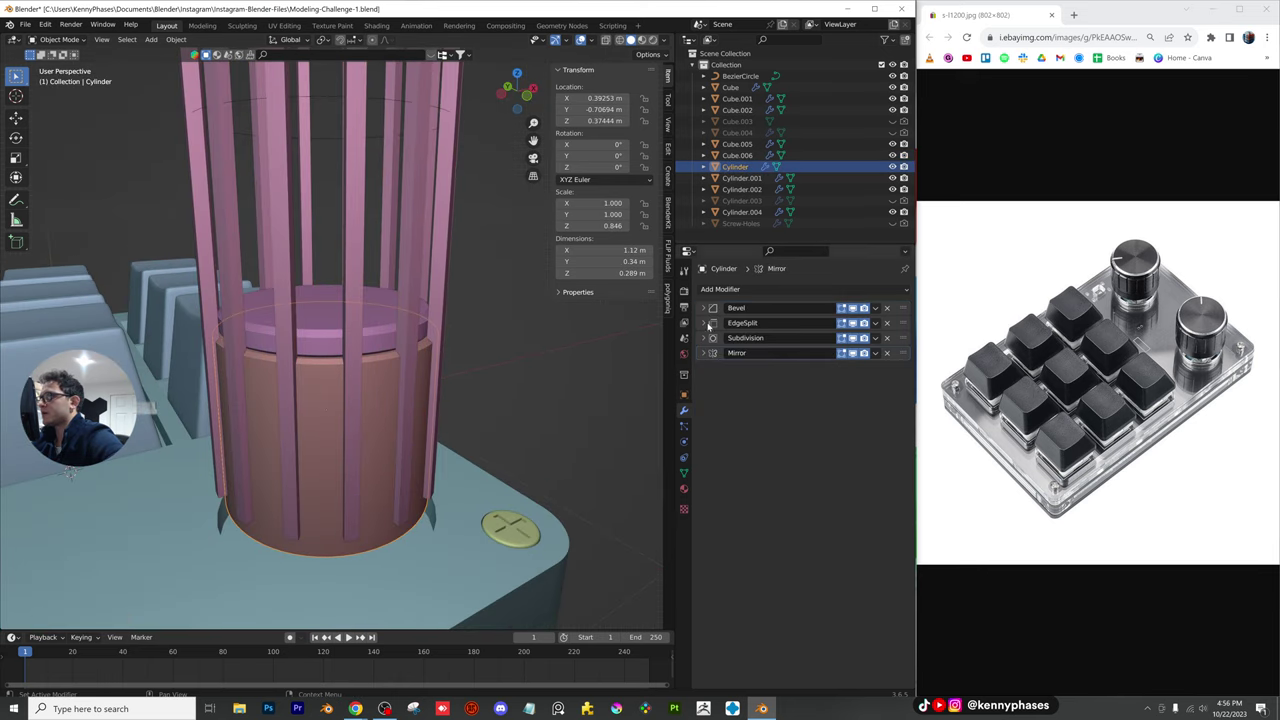
left_click(755, 293)
left_click(700, 348)
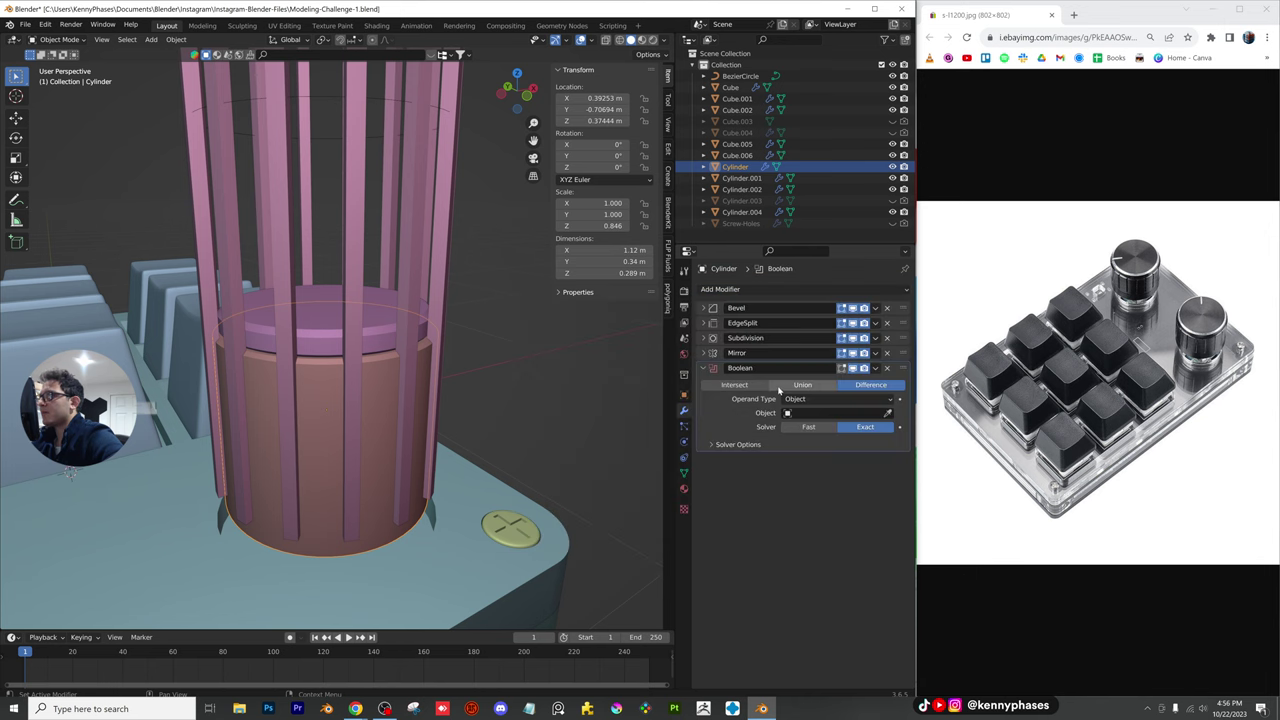
key("ctrl+s")
left_click_drag(903, 368, 800, 353)
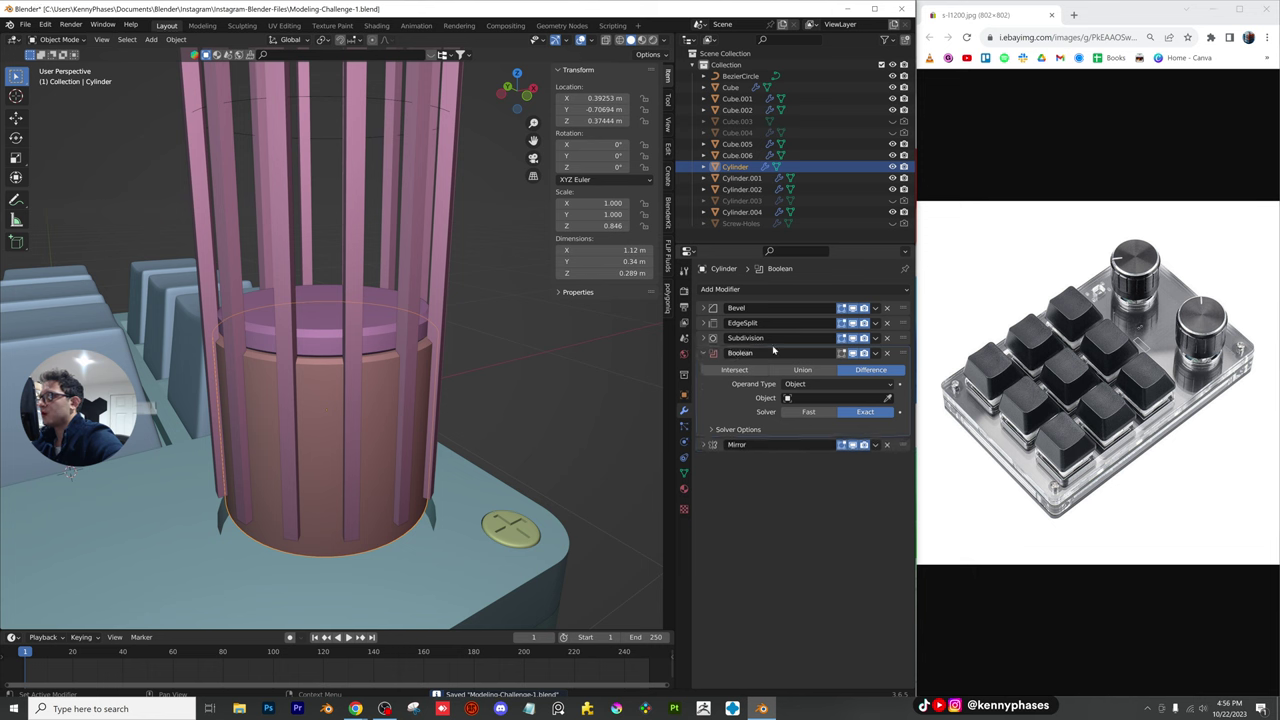
Set the arrayed bars as the knob's Boolean object, then hide the bars in the viewport and in renders
left_click(889, 398)
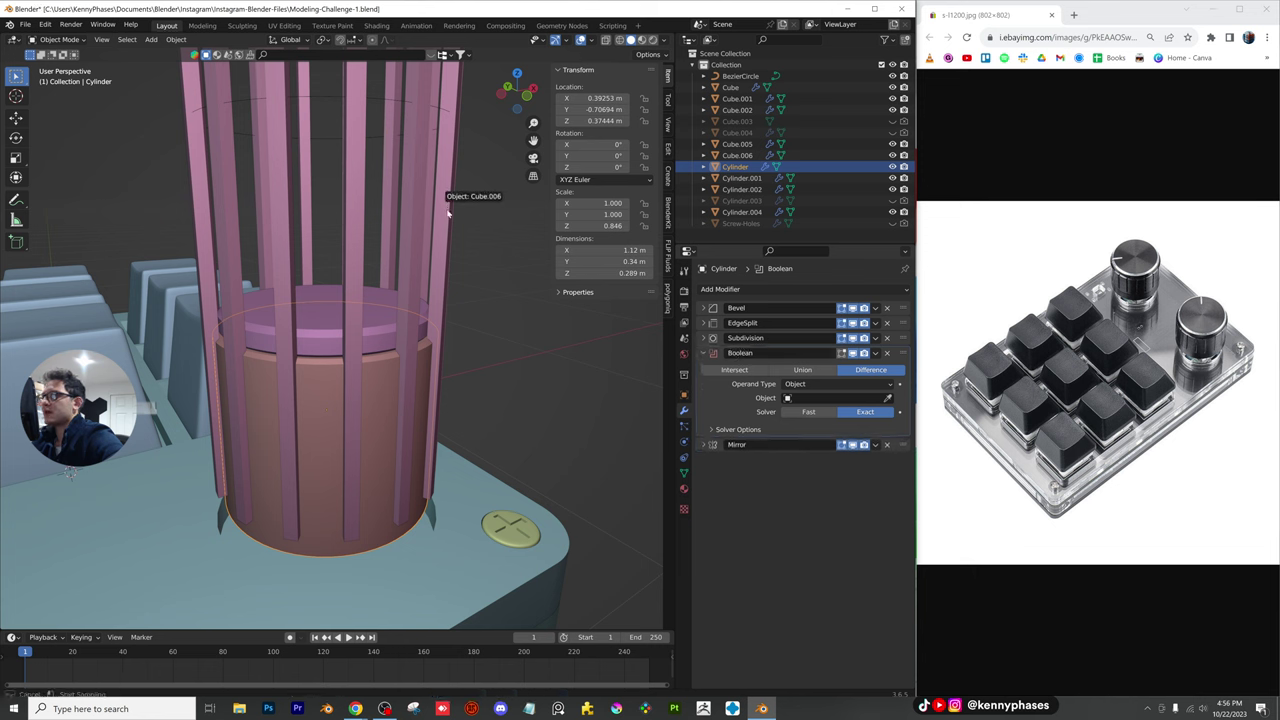
left_click(449, 206)
left_click(446, 214)
left_click(893, 155)
left_click(905, 155)
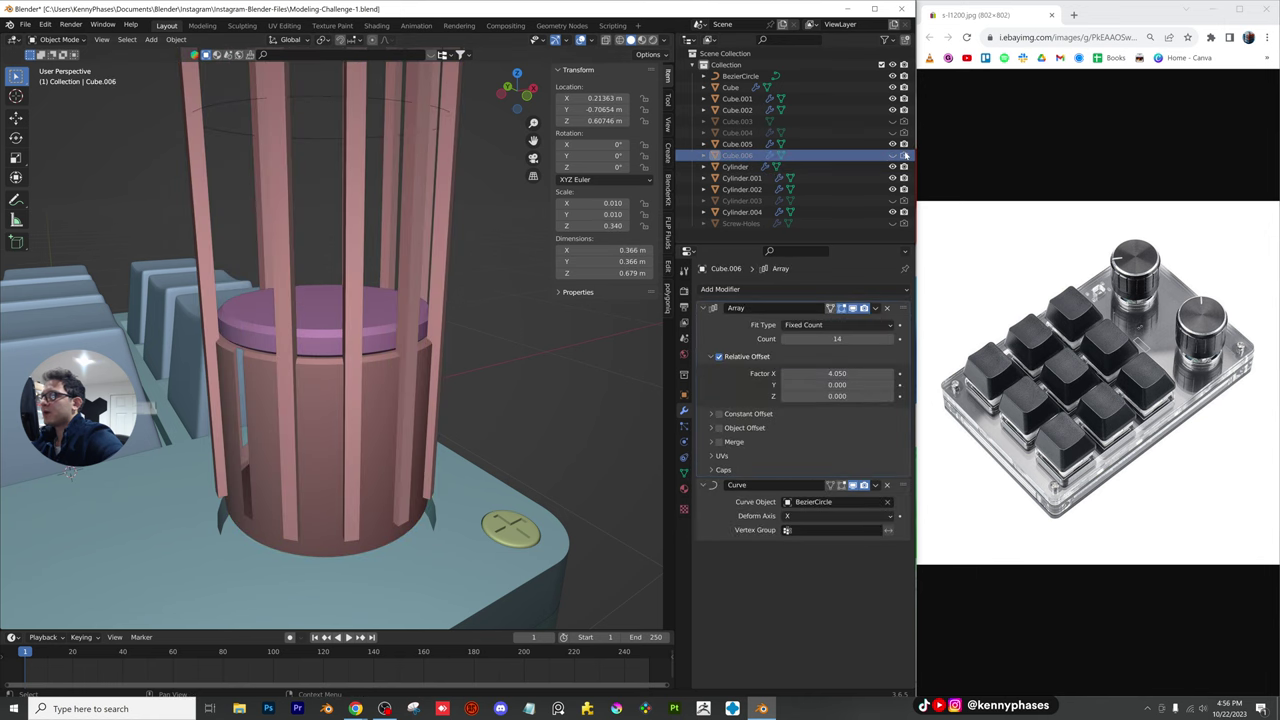
middle_click_drag(311, 283, 369, 296)
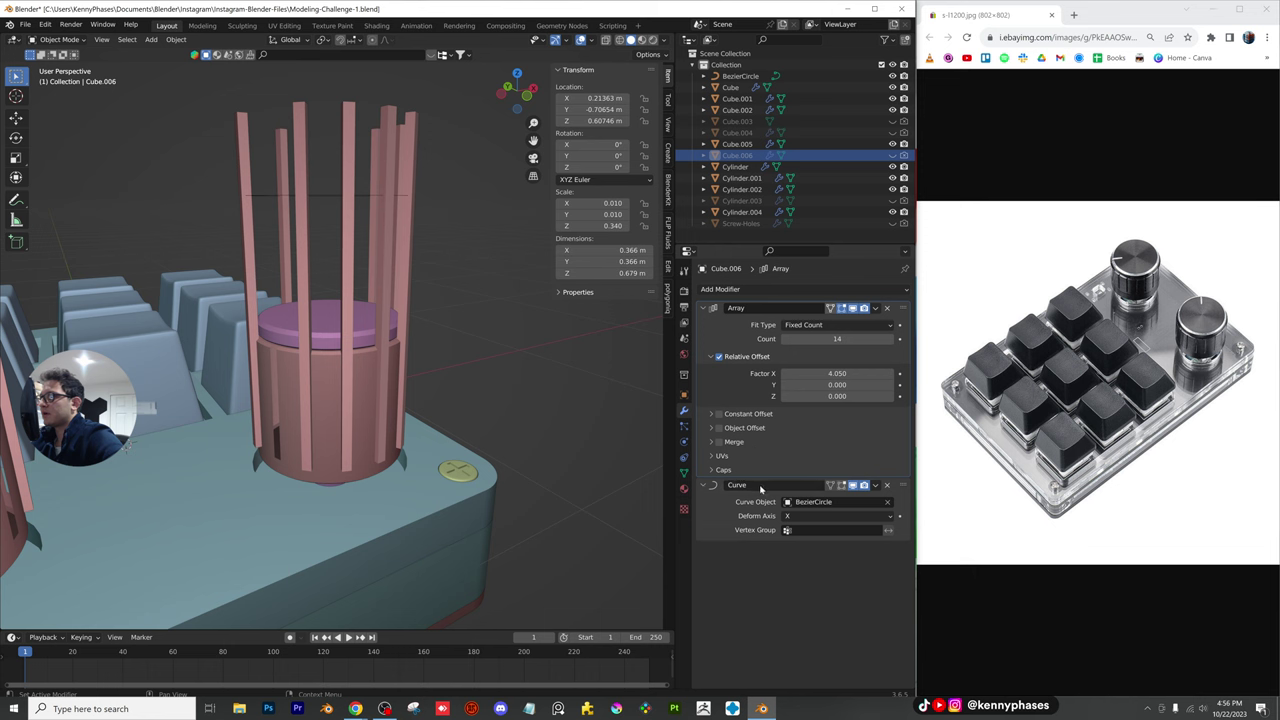
Try the Fast solver on the knob body's Boolean modifier and switch back to Exact
left_click(355, 392)
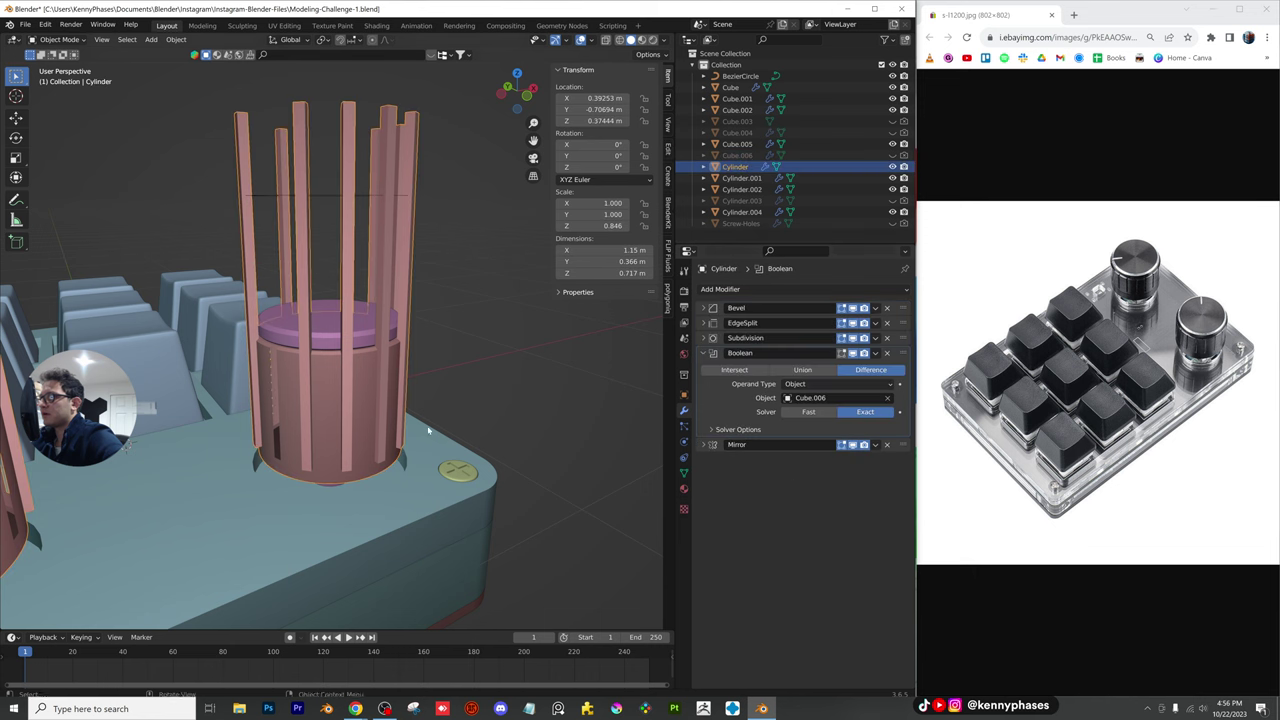
left_click(822, 412)
left_click(866, 413)
Scale the Bezier circle up slightly to about 0.177 to shift the Boolean cuts outward
left_click(362, 197)
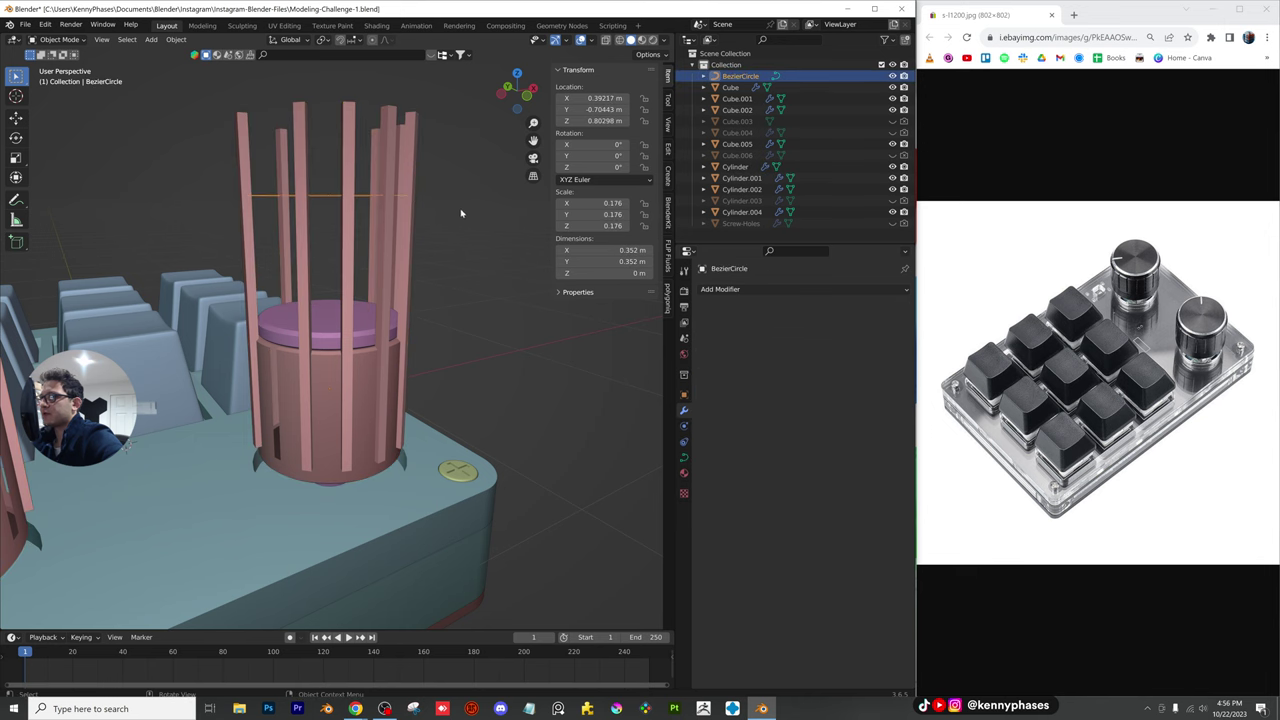
key("s")
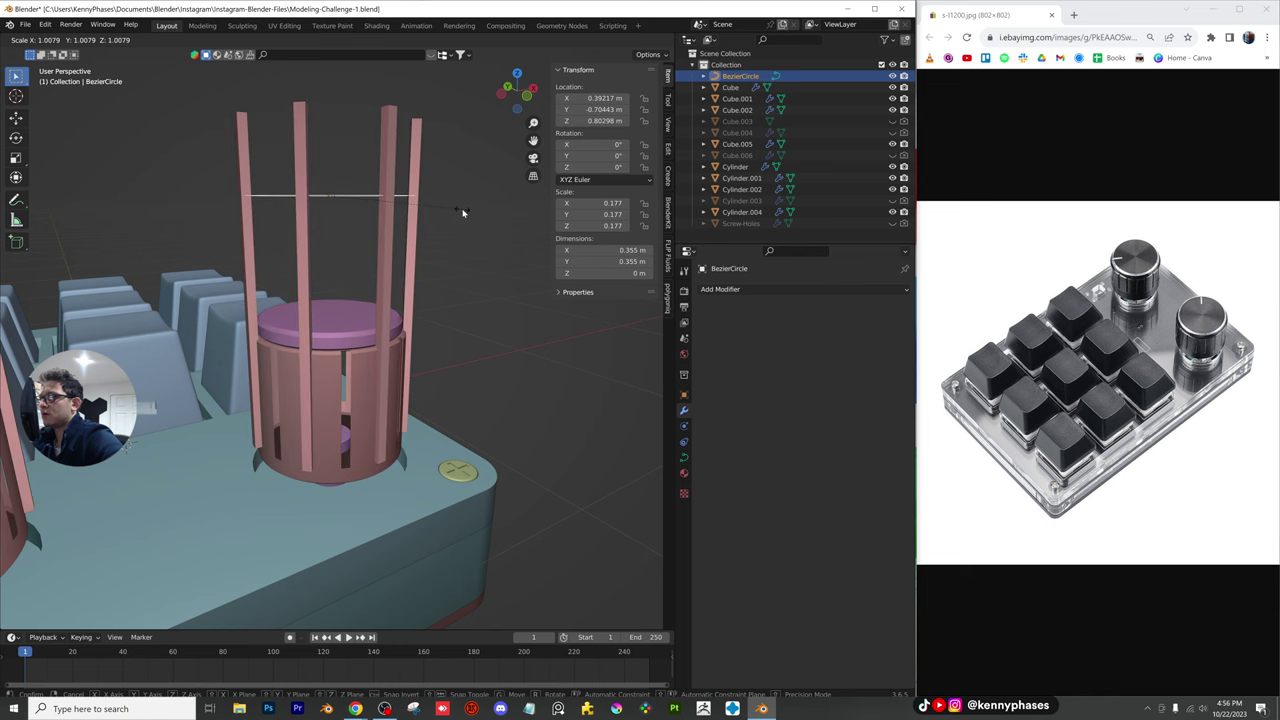
left_click(405, 190)
Apply the knob body's scale and check the cuts around the knob
left_click(396, 178)
left_click(176, 39)
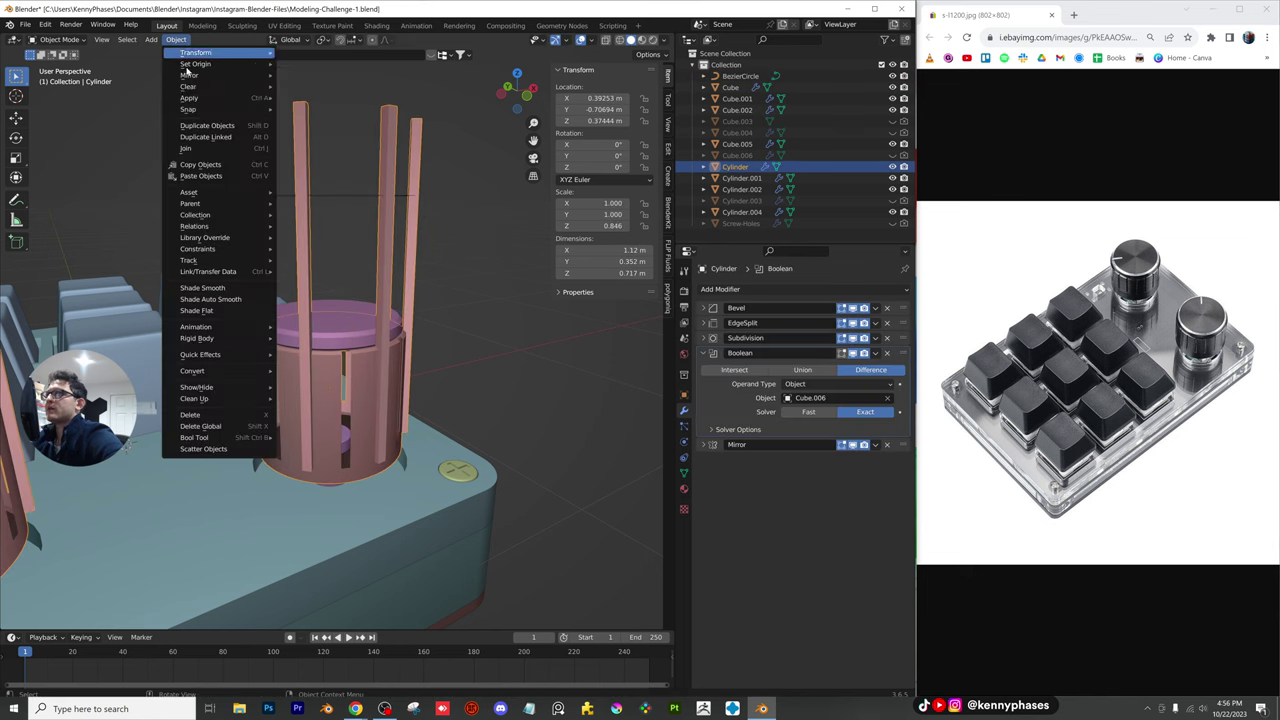
mouse_move(200, 92)
left_click(305, 119)
middle_click_drag(406, 291, 357, 311)
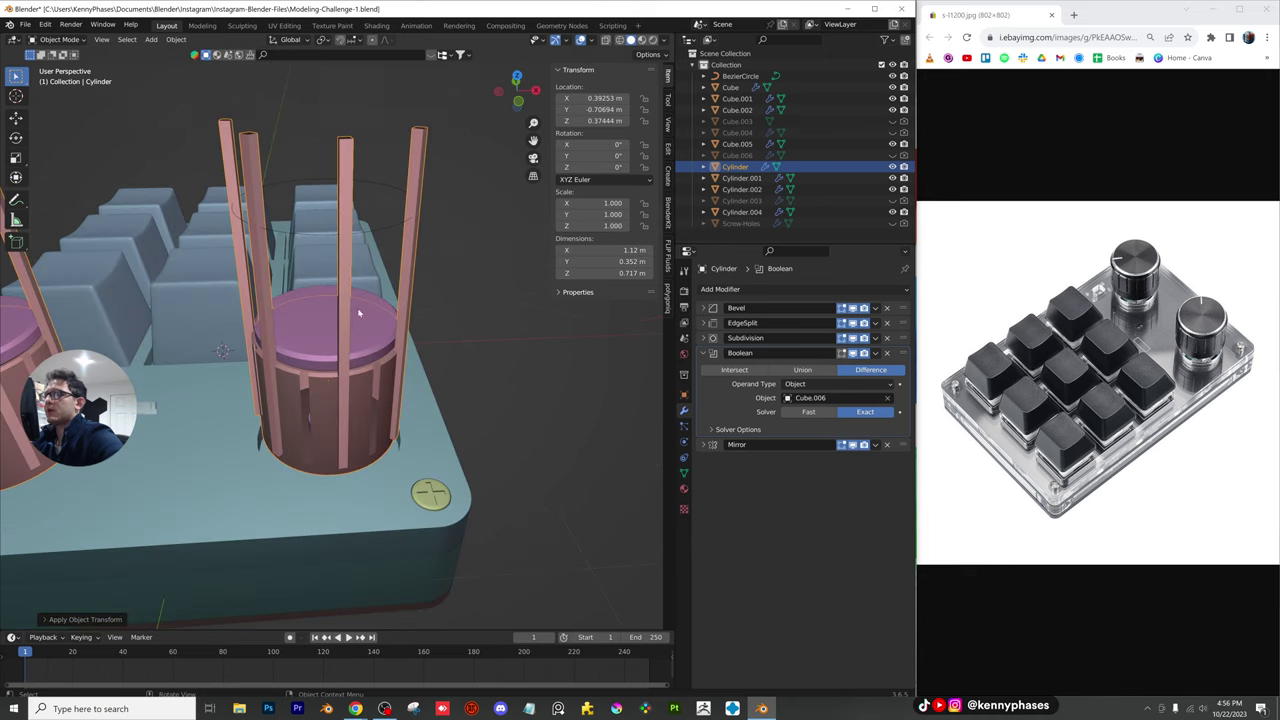
scroll(362, 335, "up", 3)
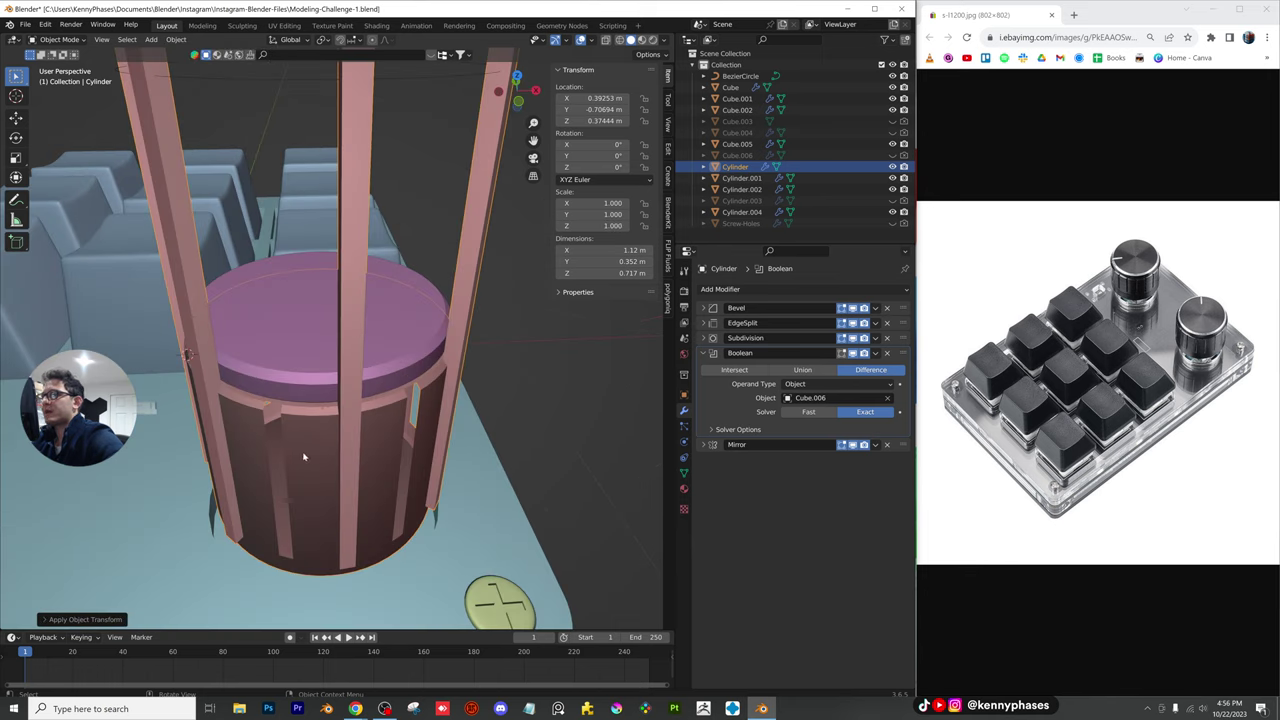
middle_click_drag(303, 456, 378, 411)
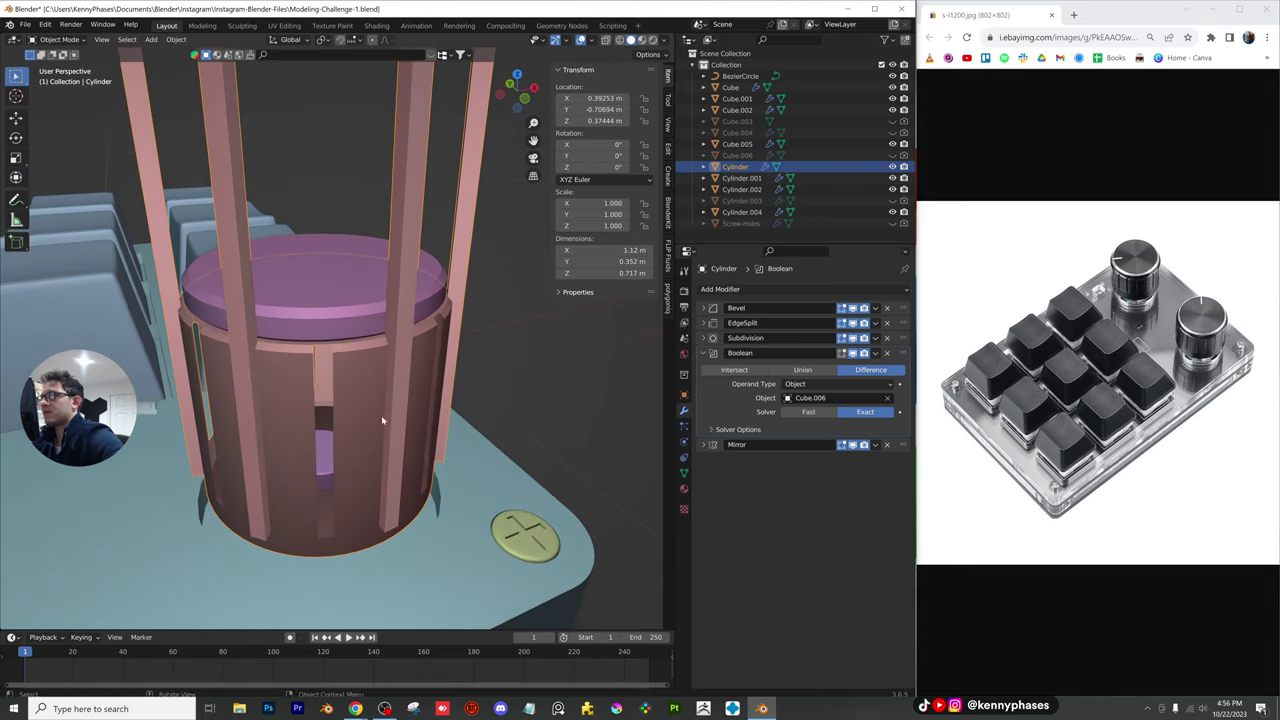
Try the Intersect and Union operations on the knob's Boolean modifier and return it to Difference
left_click(747, 369)
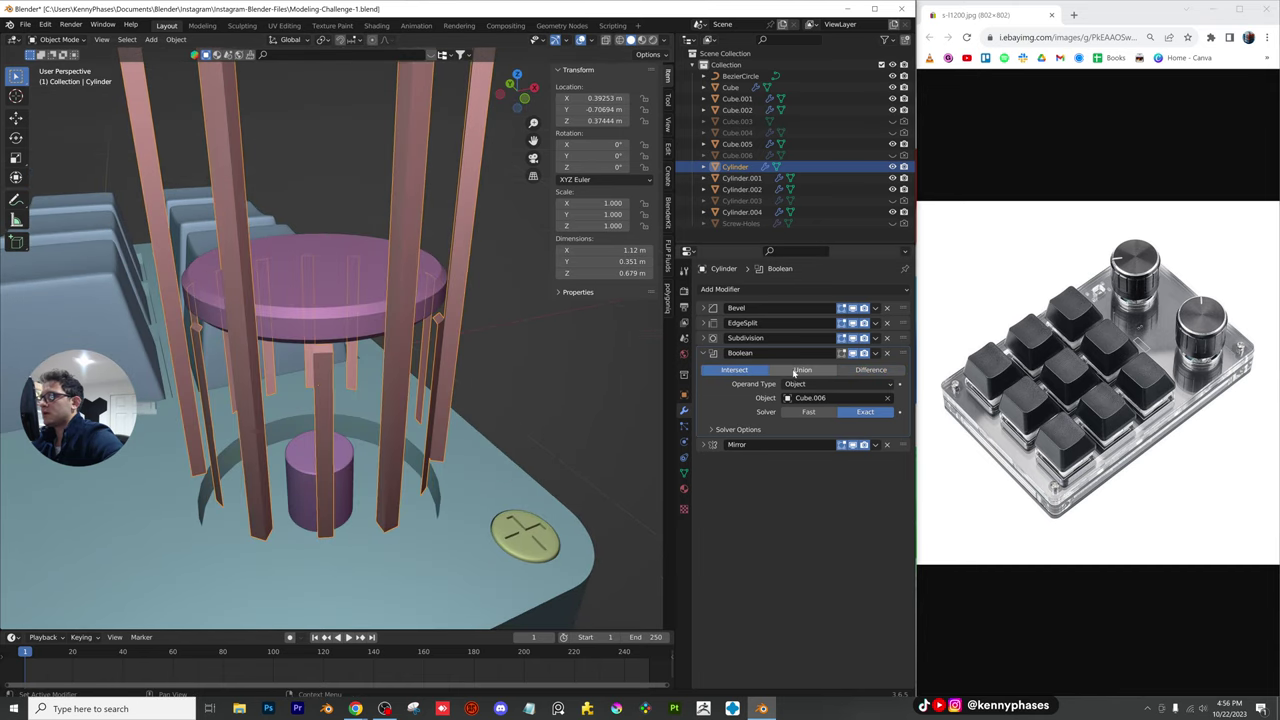
left_click(823, 371)
left_click(886, 372)
Set the knob Boolean's solver to Fast after comparing it with Exact, and save the file
left_click(827, 417)
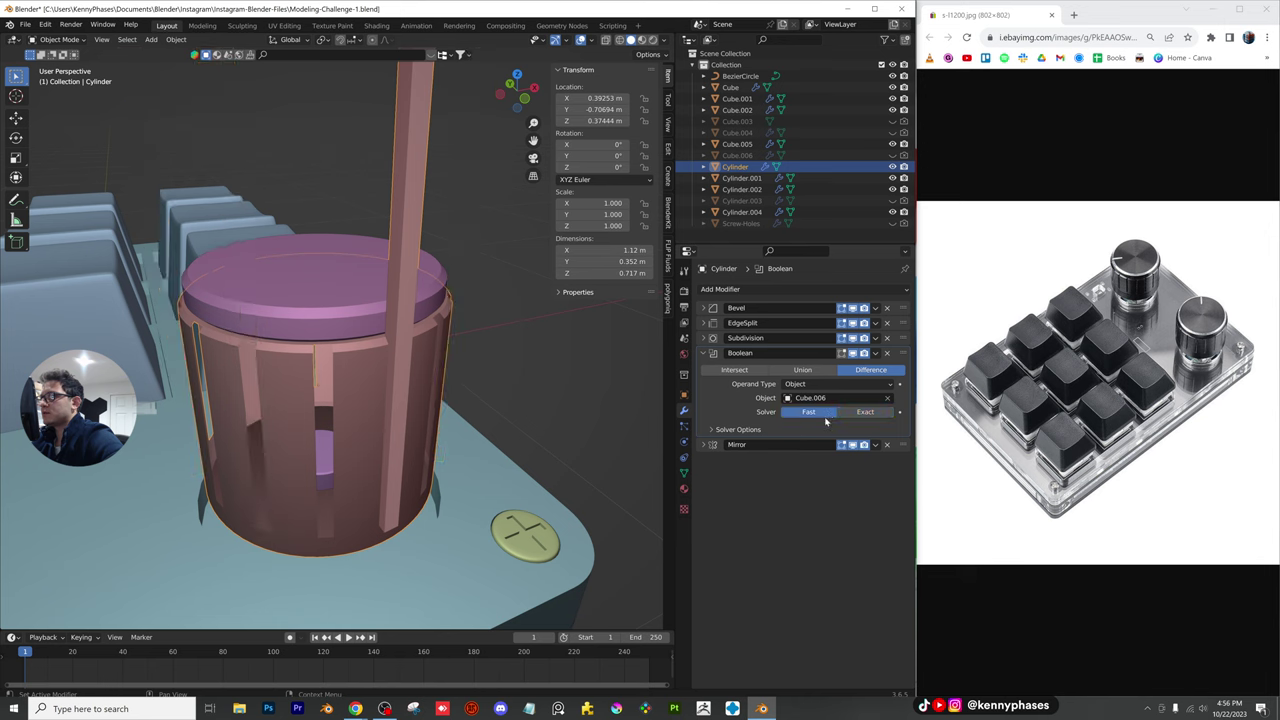
left_click(845, 414)
left_click(820, 417)
key("ctrl+s")
Add a Solidify modifier to the knob body, place it above the Boolean, and set its thickness to 0.021 m
left_click(738, 288)
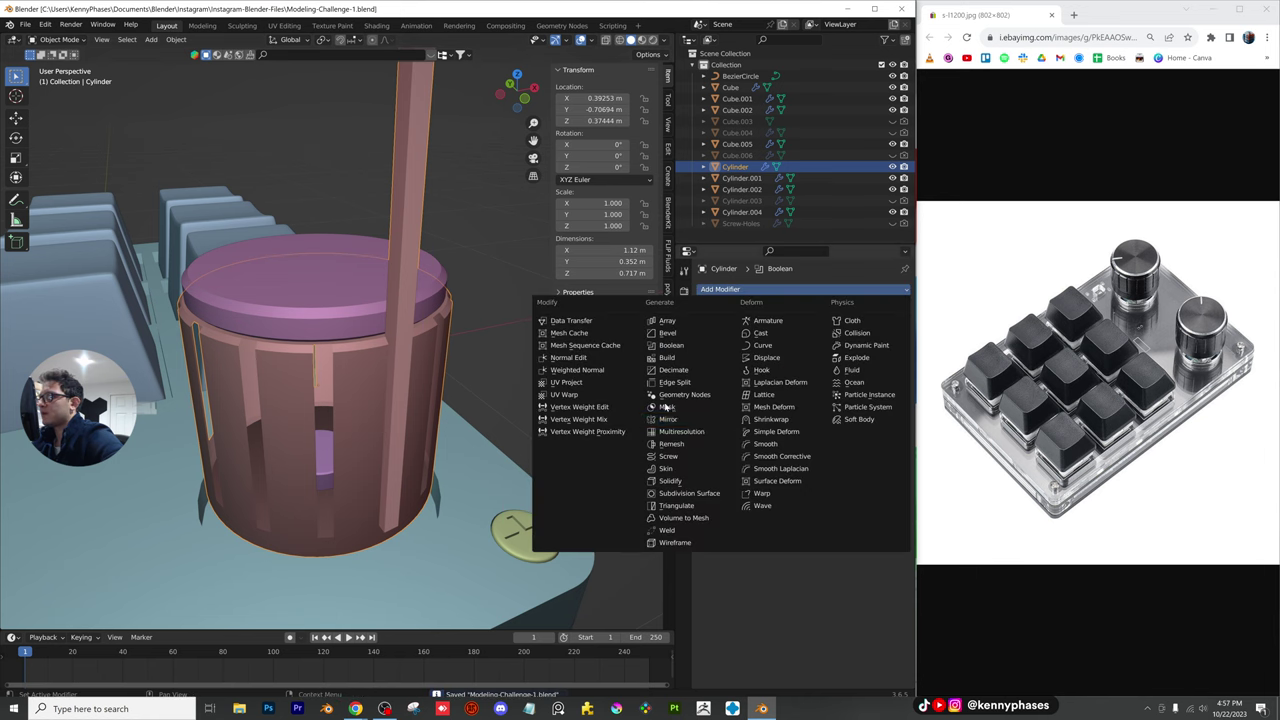
left_click(698, 484)
left_click_drag(899, 464, 880, 355)
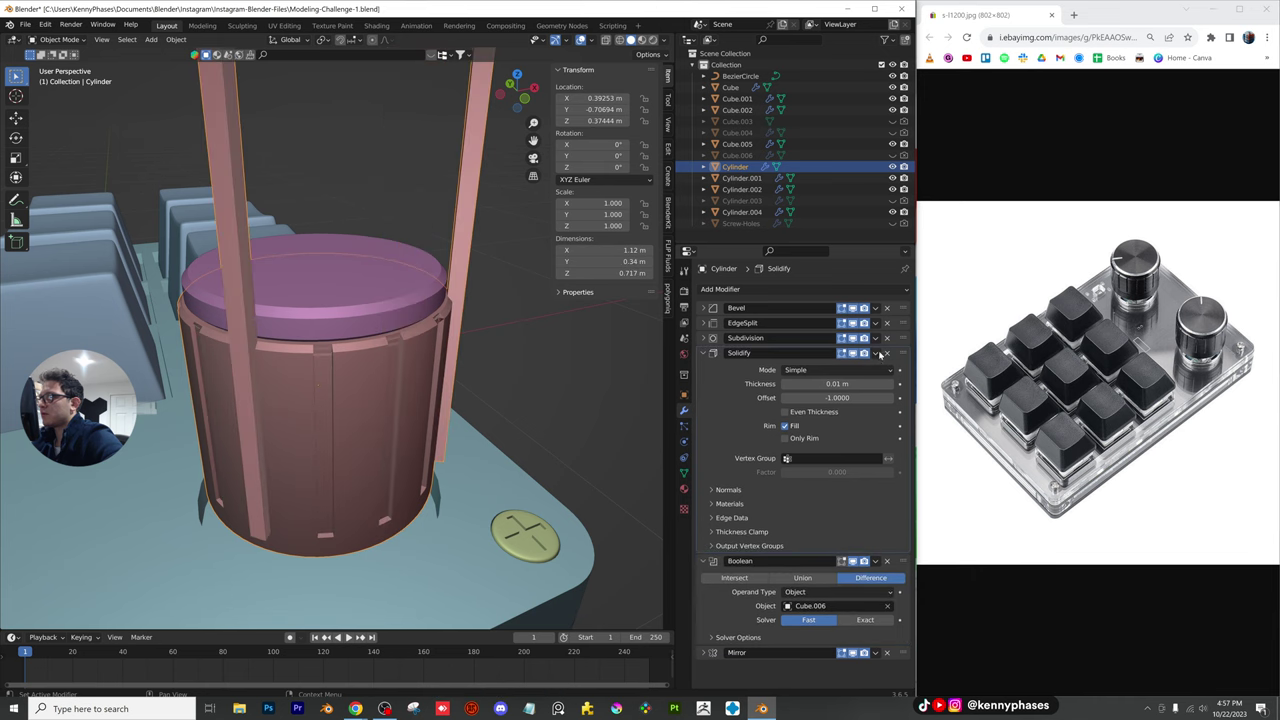
scroll(368, 393, "up", 2)
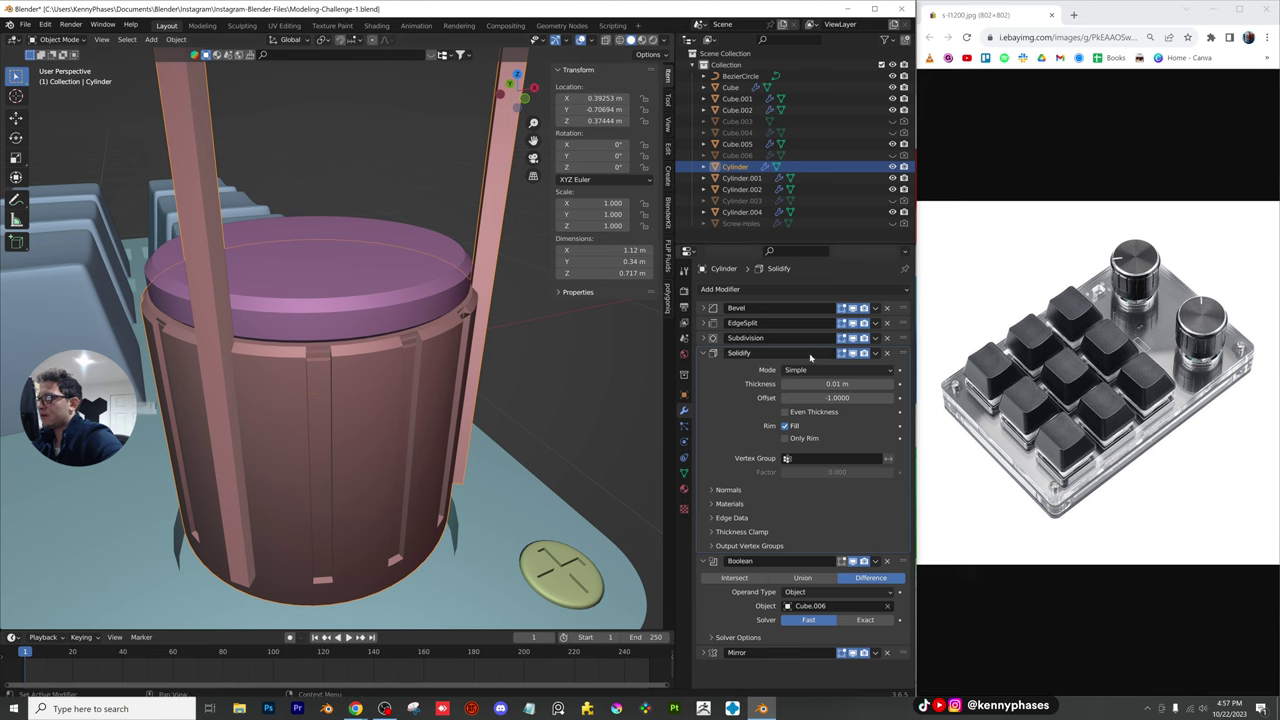
left_click_drag(837, 384, 860, 384)
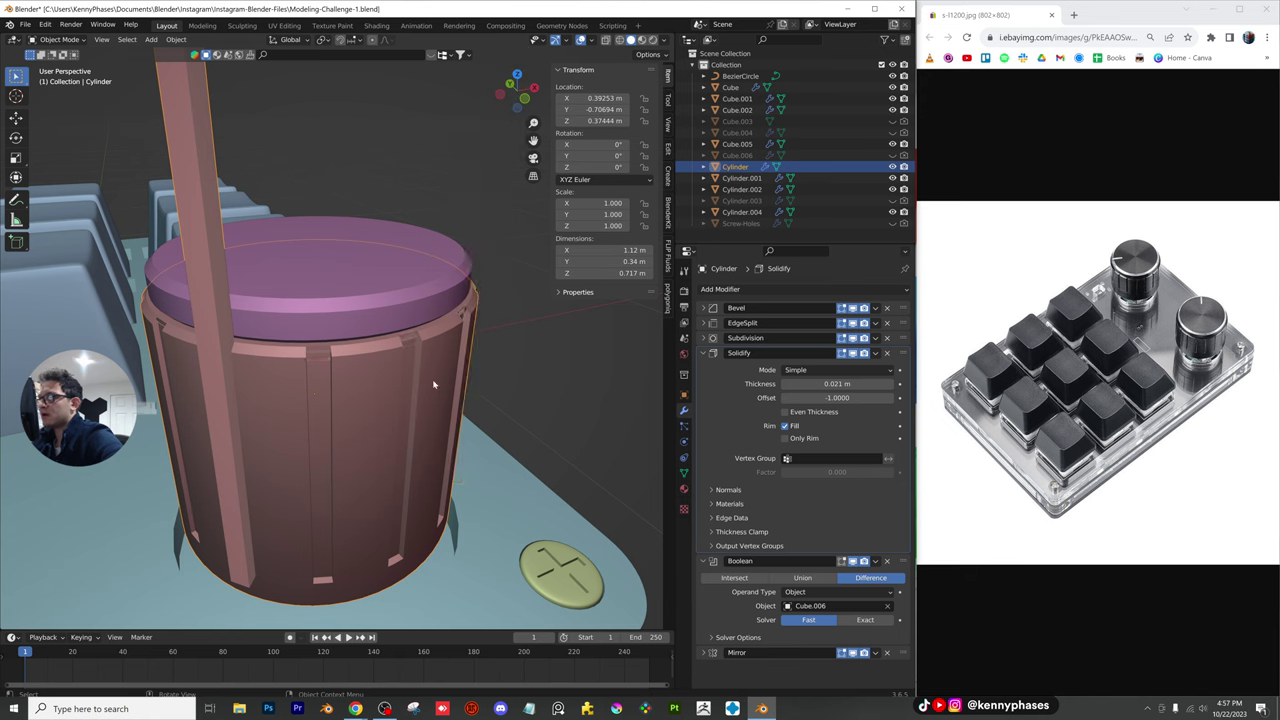
Scale the Bezier circle up to about 0.179 so the bars cut only shallow grooves into the knob
scroll(430, 383, "down", 2)
middle_click_drag(328, 383, 343, 263)
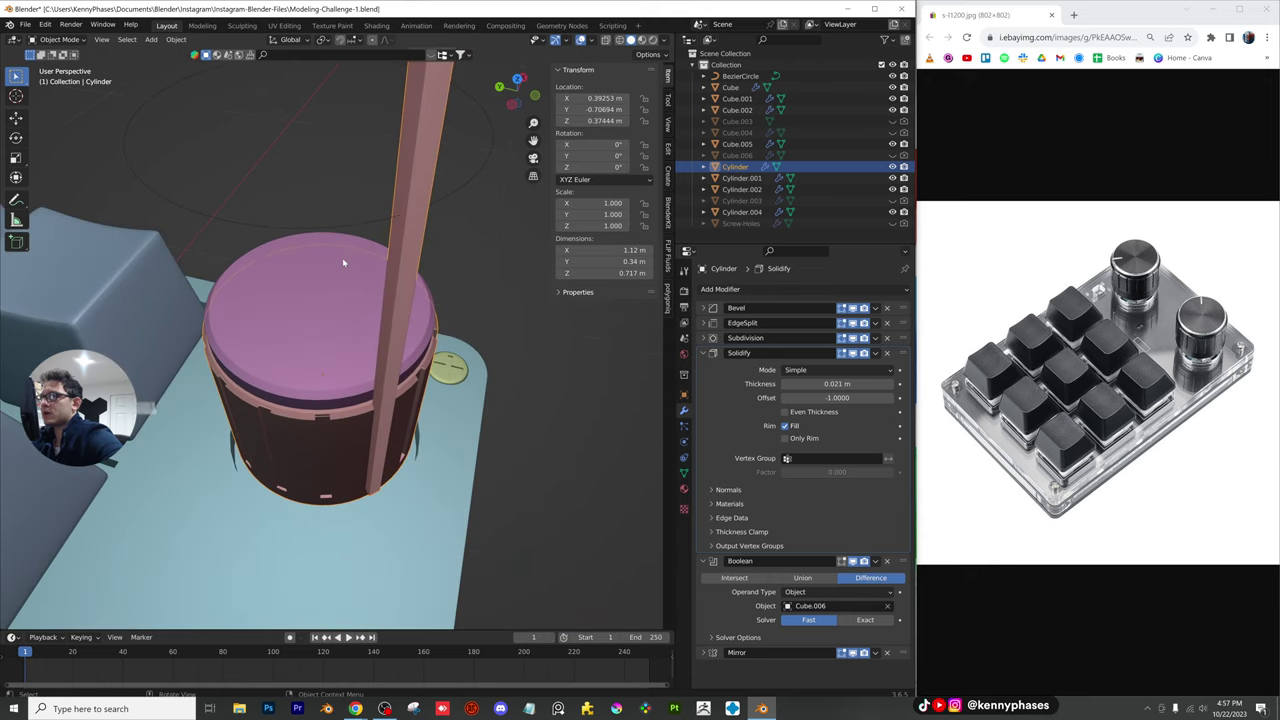
left_click(349, 223)
key("s")
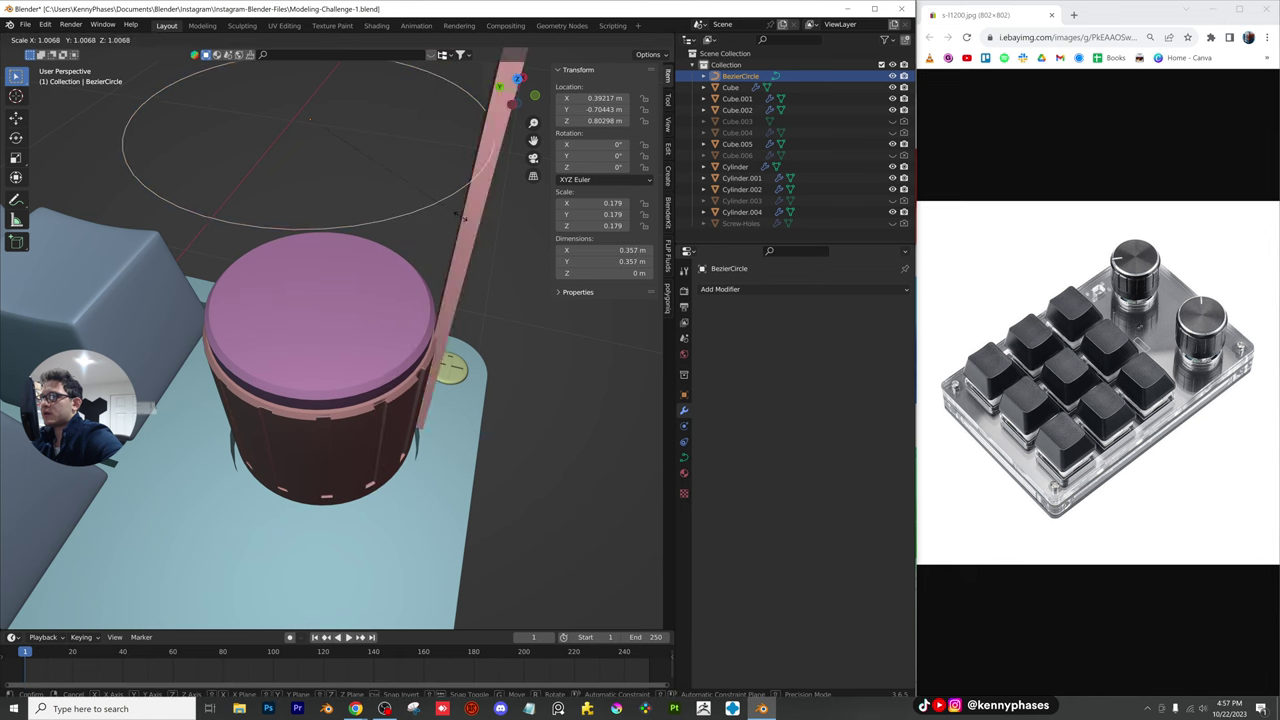
left_click(461, 216)
middle_click_drag(448, 345, 482, 354)
scroll(482, 354, "up", 5)
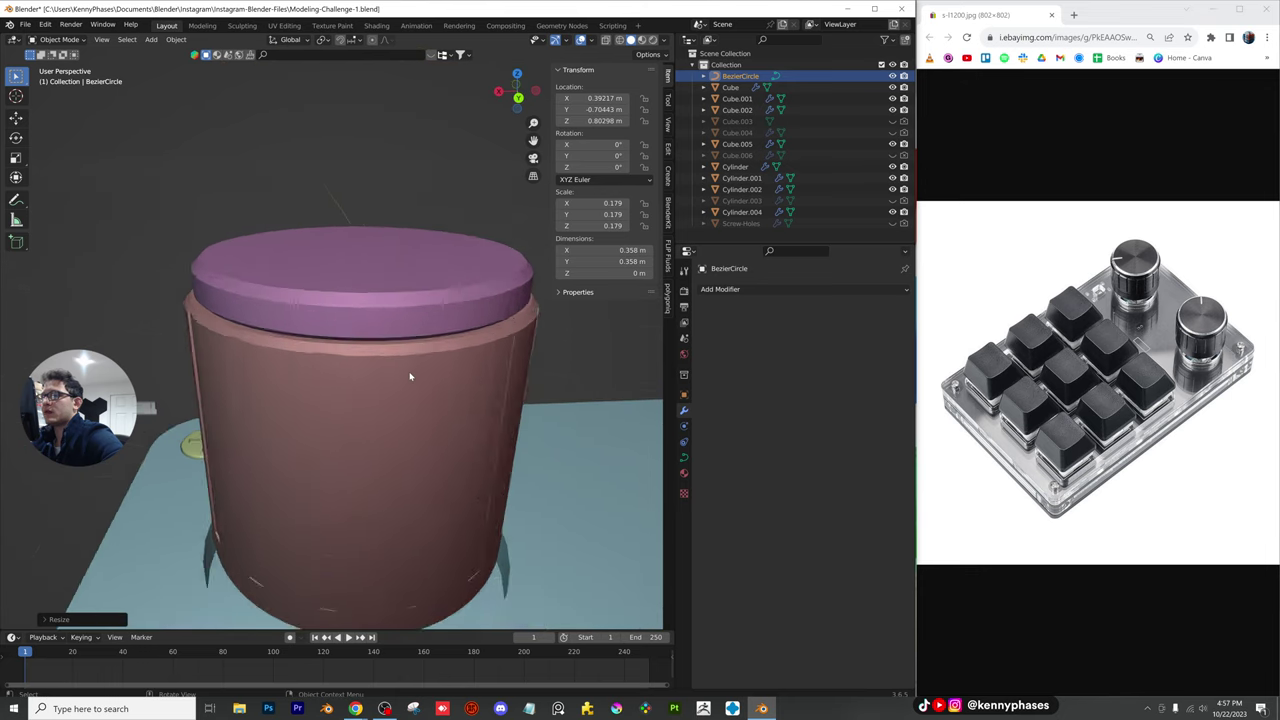
Try moving the Bezier circle along Y to about -0.708 m and undo the move
left_click(517, 73)
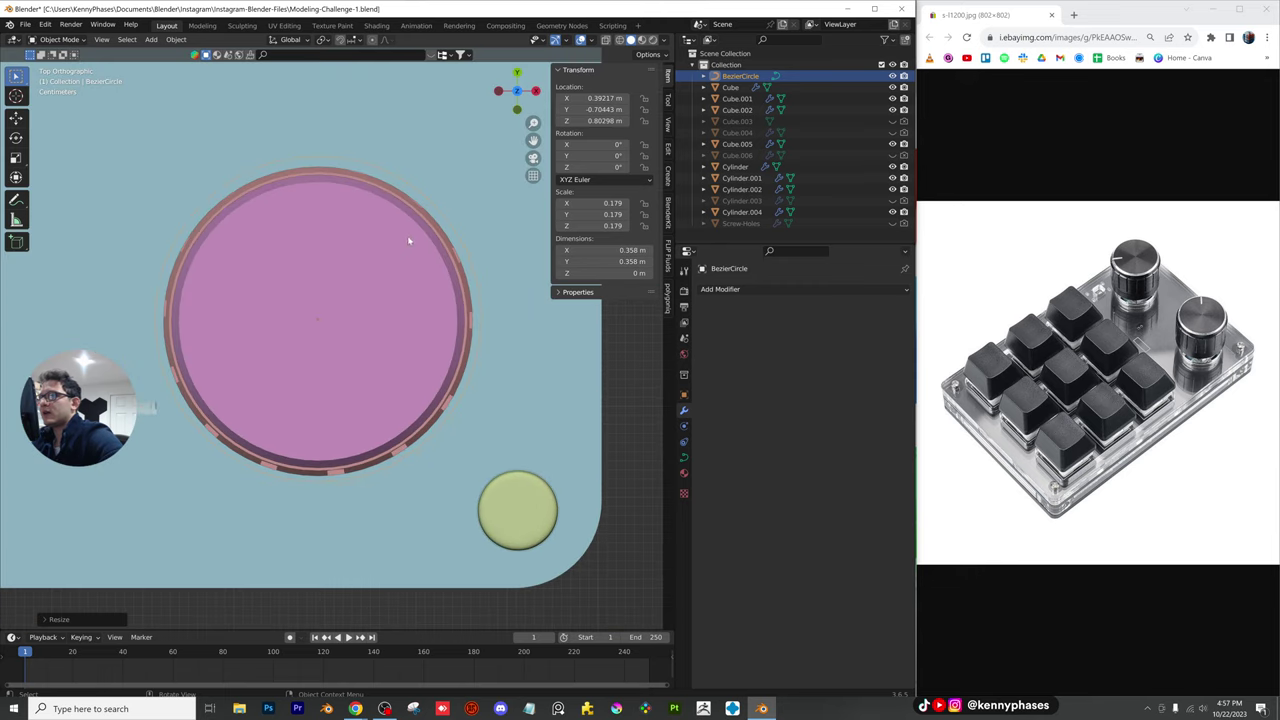
key("g")
key("y")
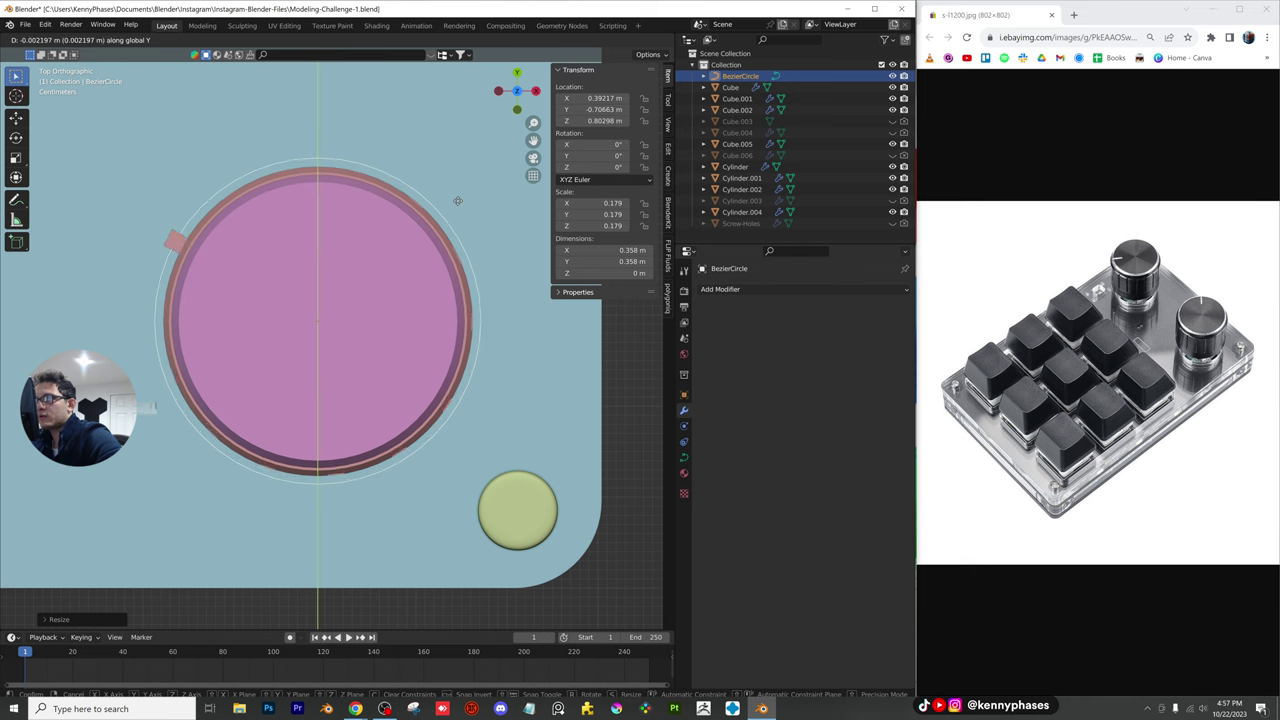
left_click(457, 201)
middle_click_drag(455, 300, 492, 262)
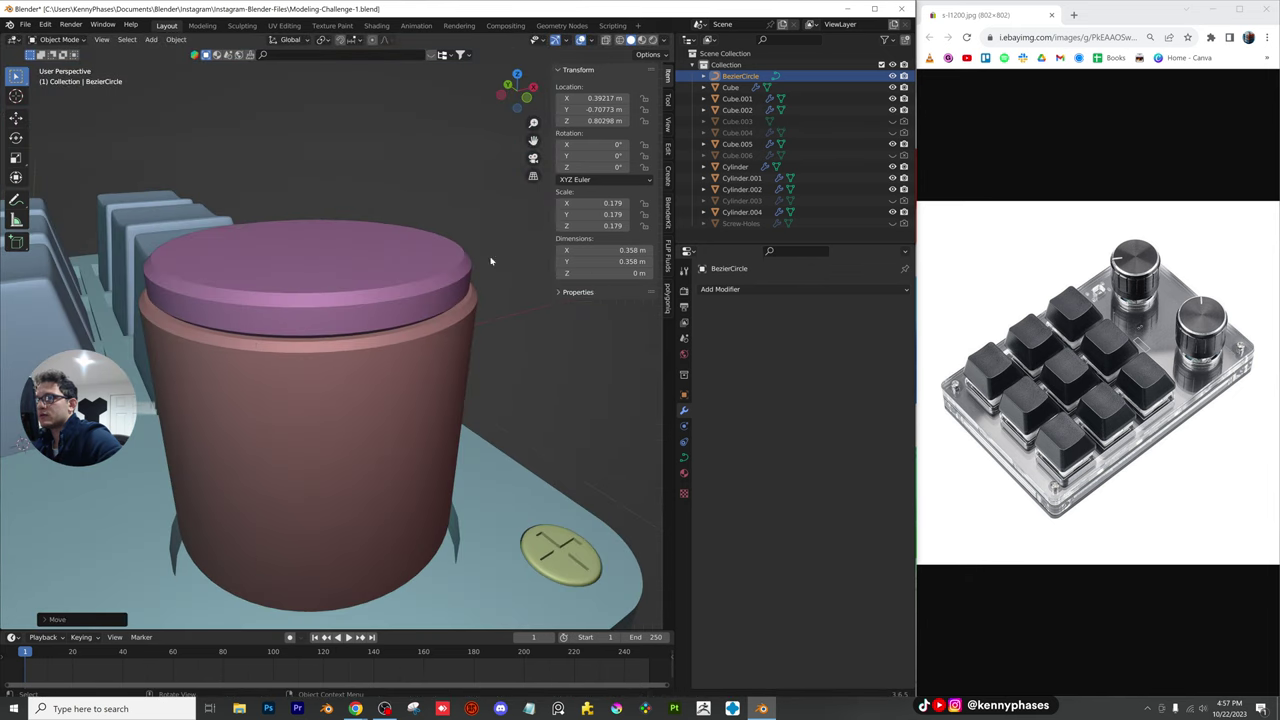
middle_click_drag(425, 322, 334, 242)
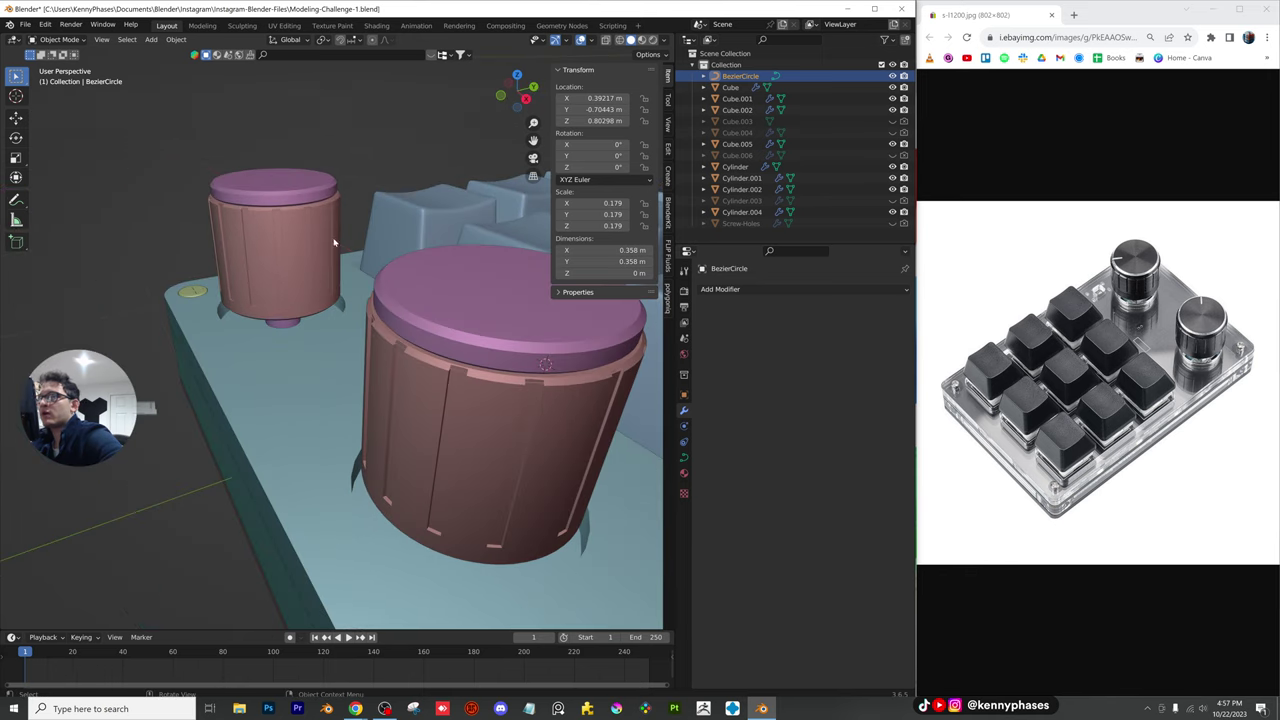
Save the file with the grooved knobs and deselect the Bezier circle
scroll(277, 346, "down", 1)
key("ctrl+s")
scroll(292, 340, "down", 3)
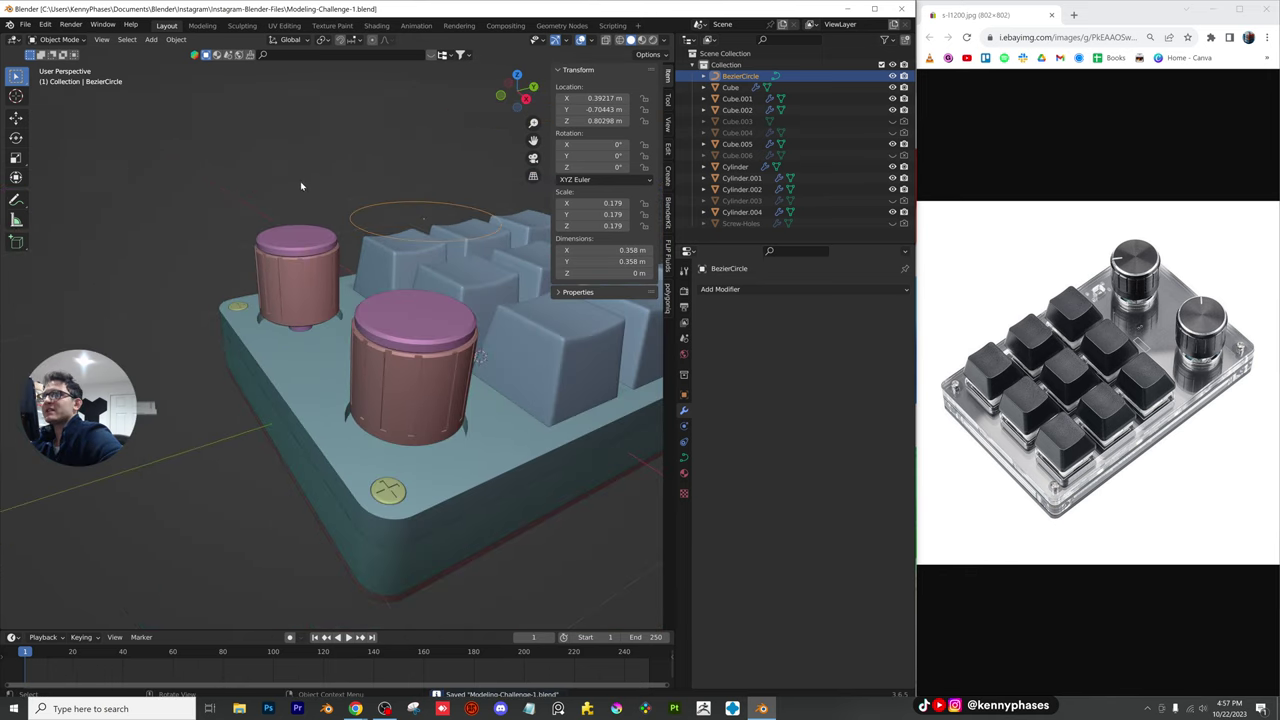
left_click(300, 182)
scroll(217, 314, "down", 2)
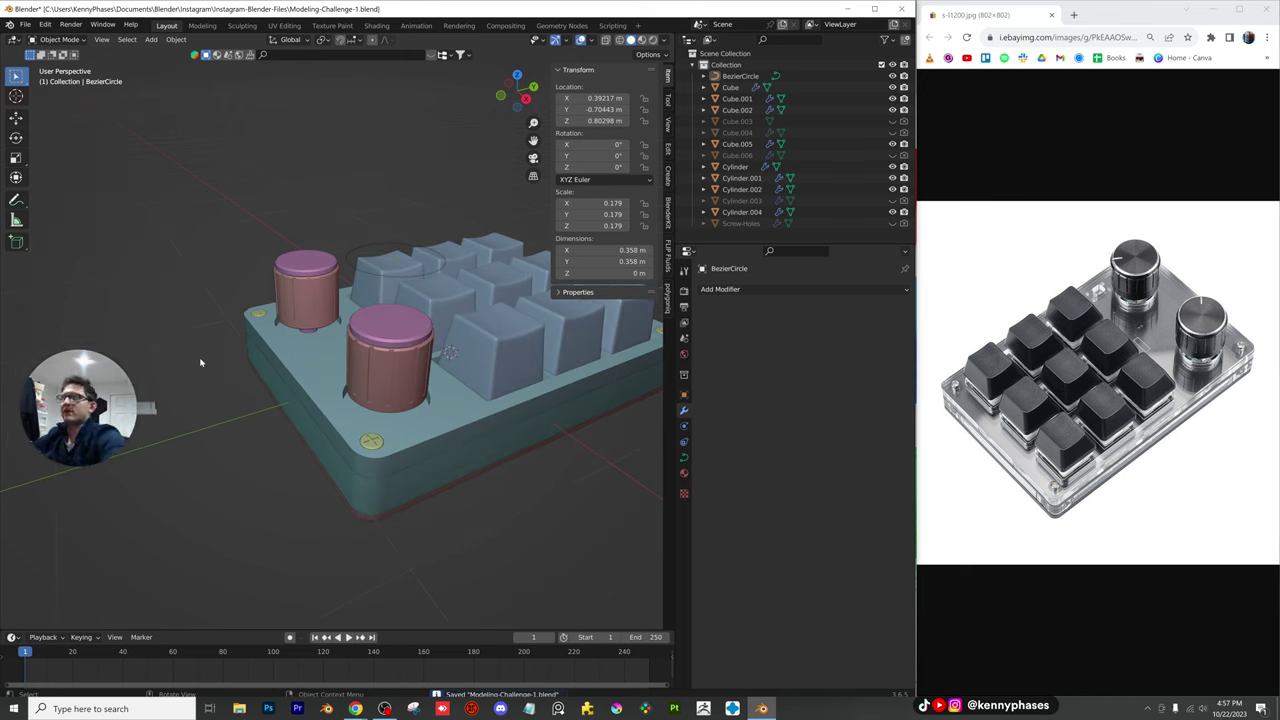
Review the whole keyboard, open the scene's render settings, and save the file
middle_click_drag(204, 384, 437, 303)
scroll(428, 306, "down", 4)
middle_click_drag(356, 320, 410, 312)
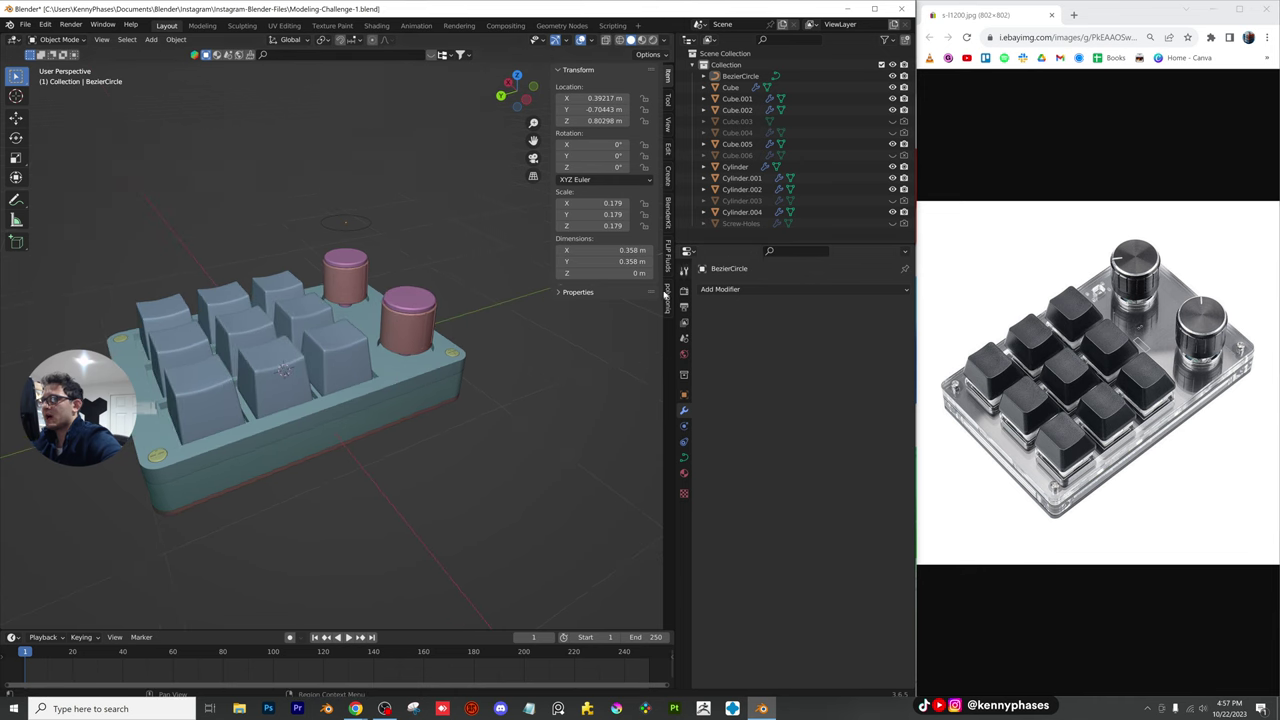
left_click(684, 291)
key("ctrl+s")
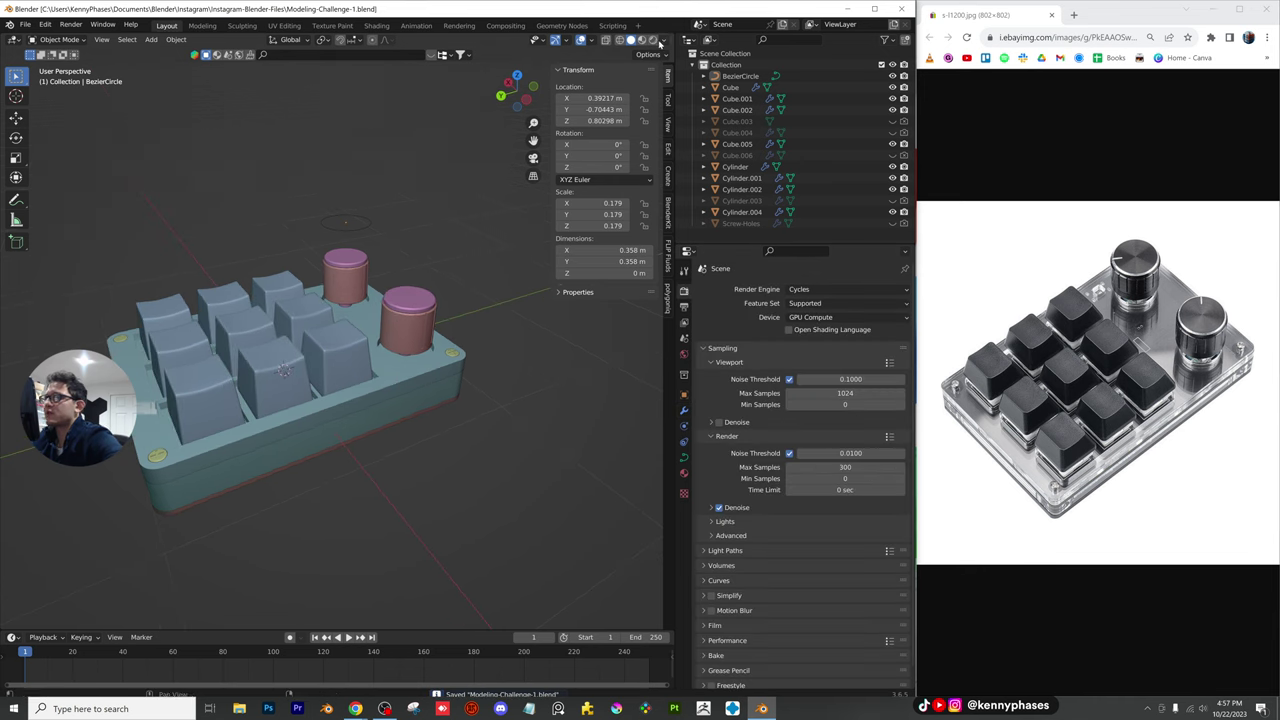
Show the rendered preview and light the world with an environment texture using blue_photo_studio_4k.hdr
key("z")
left_click(686, 362)
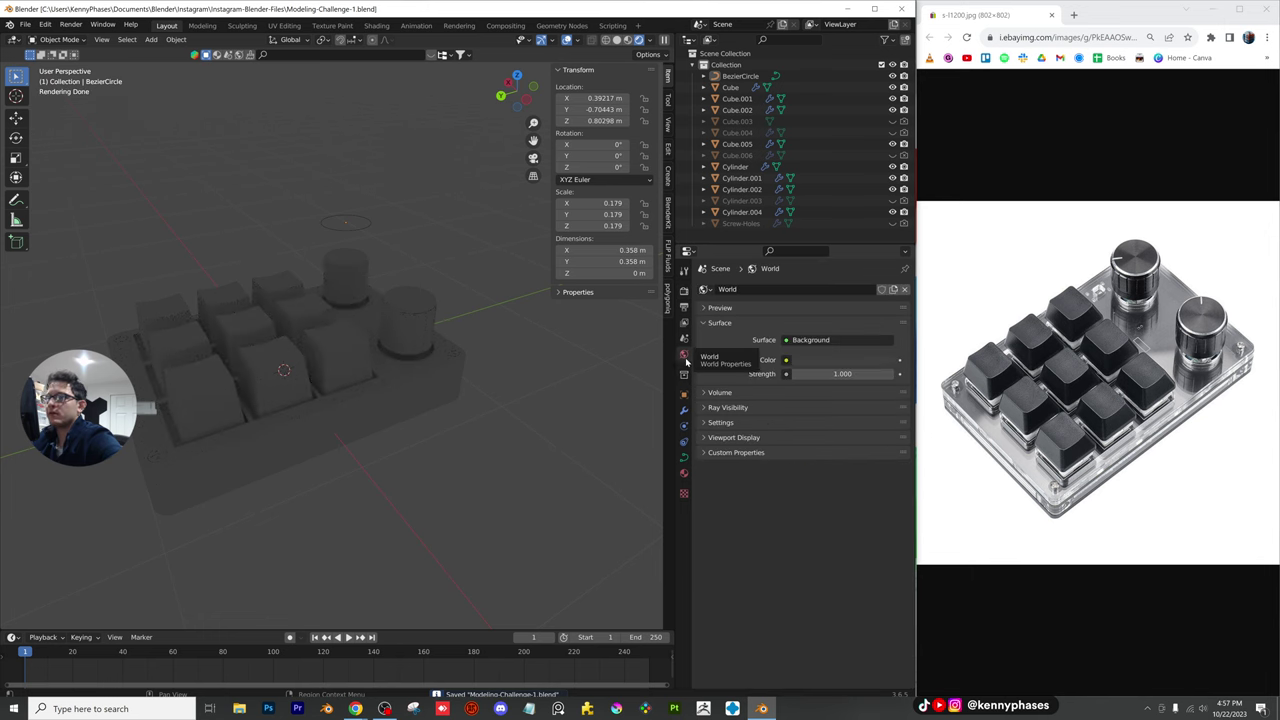
left_click(788, 360)
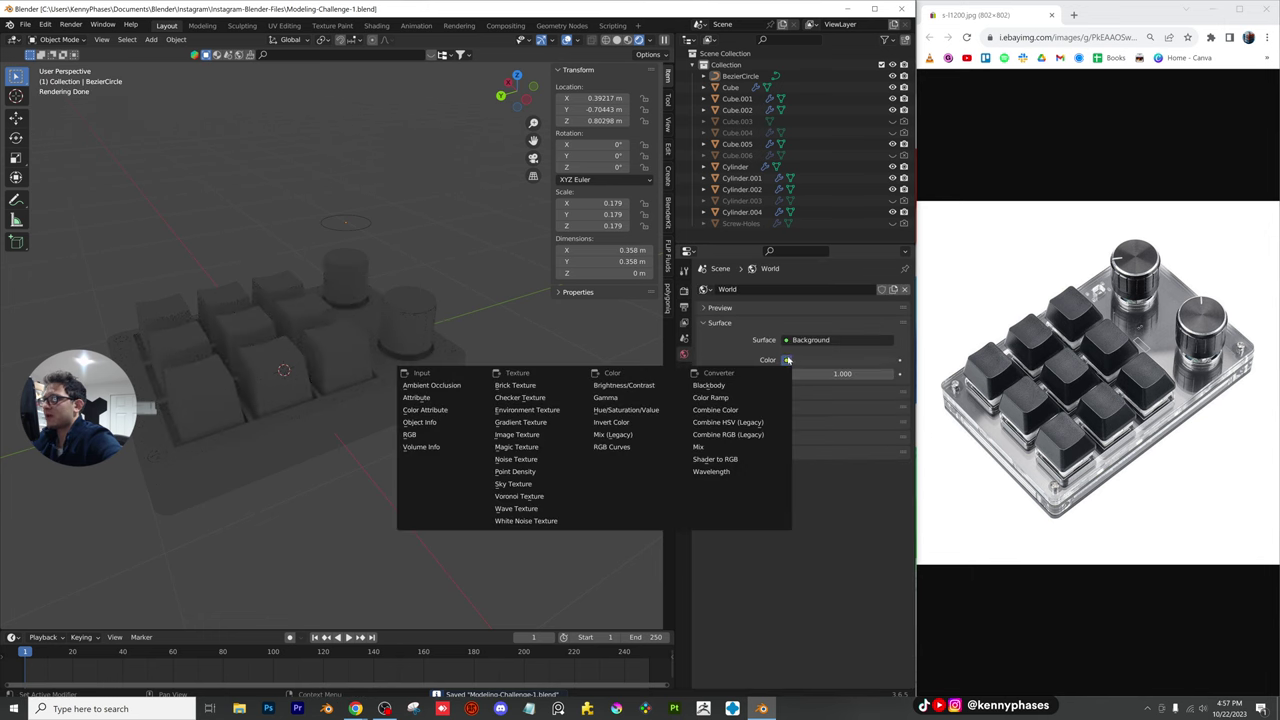
left_click(527, 410)
left_click(861, 380)
left_click(58, 456)
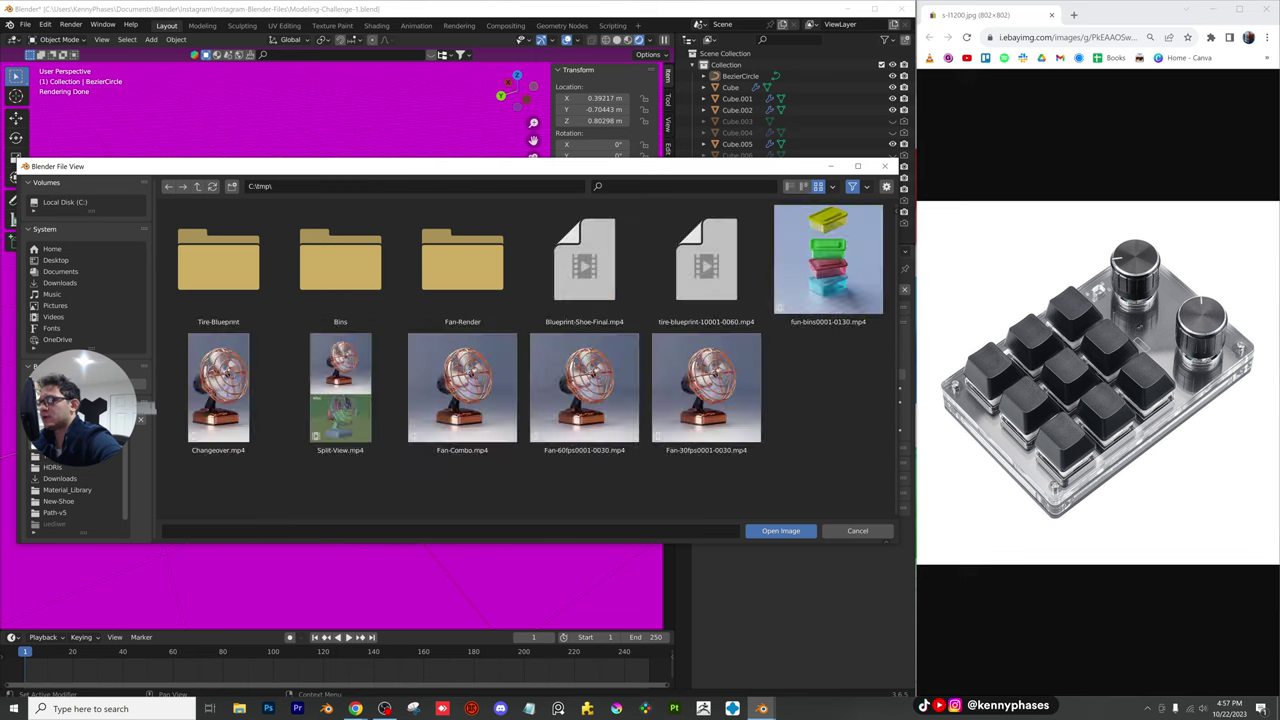
left_click(54, 467)
double_click(559, 279)
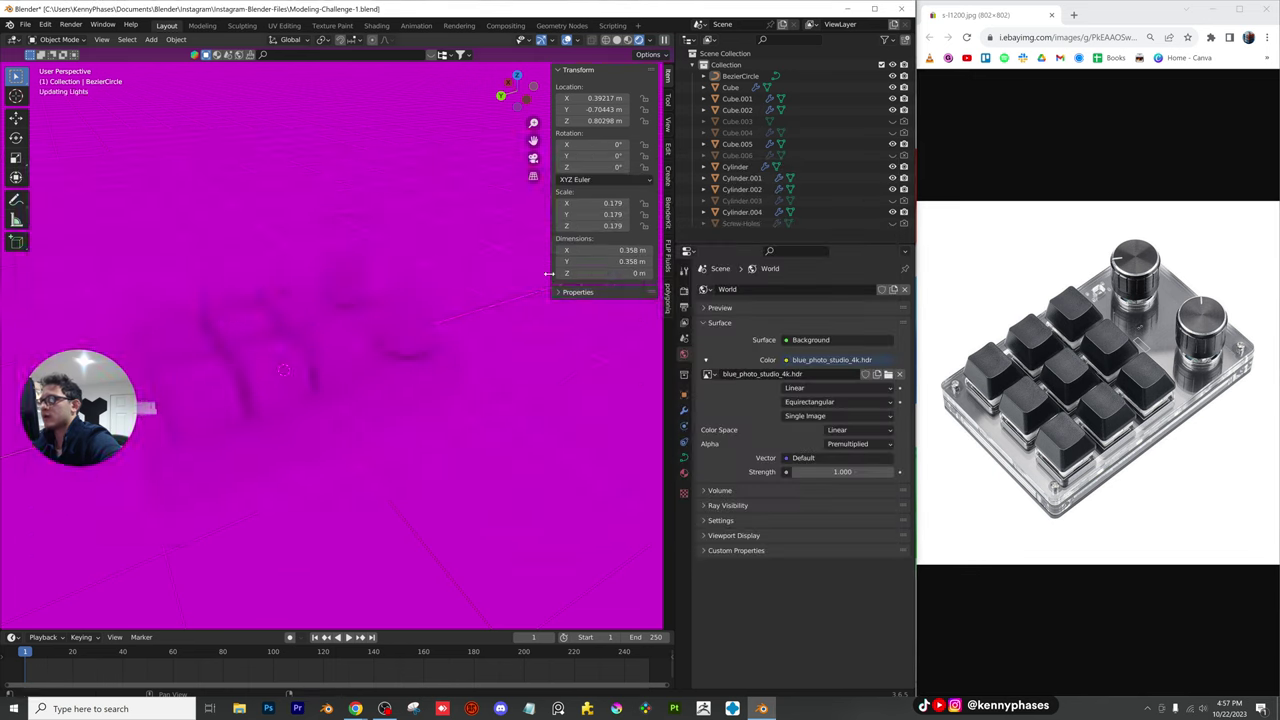
Give the keycaps a new material with a near-black base color and a roughness of about 0.611
middle_click_drag(283, 370, 336, 408)
left_click(336, 408)
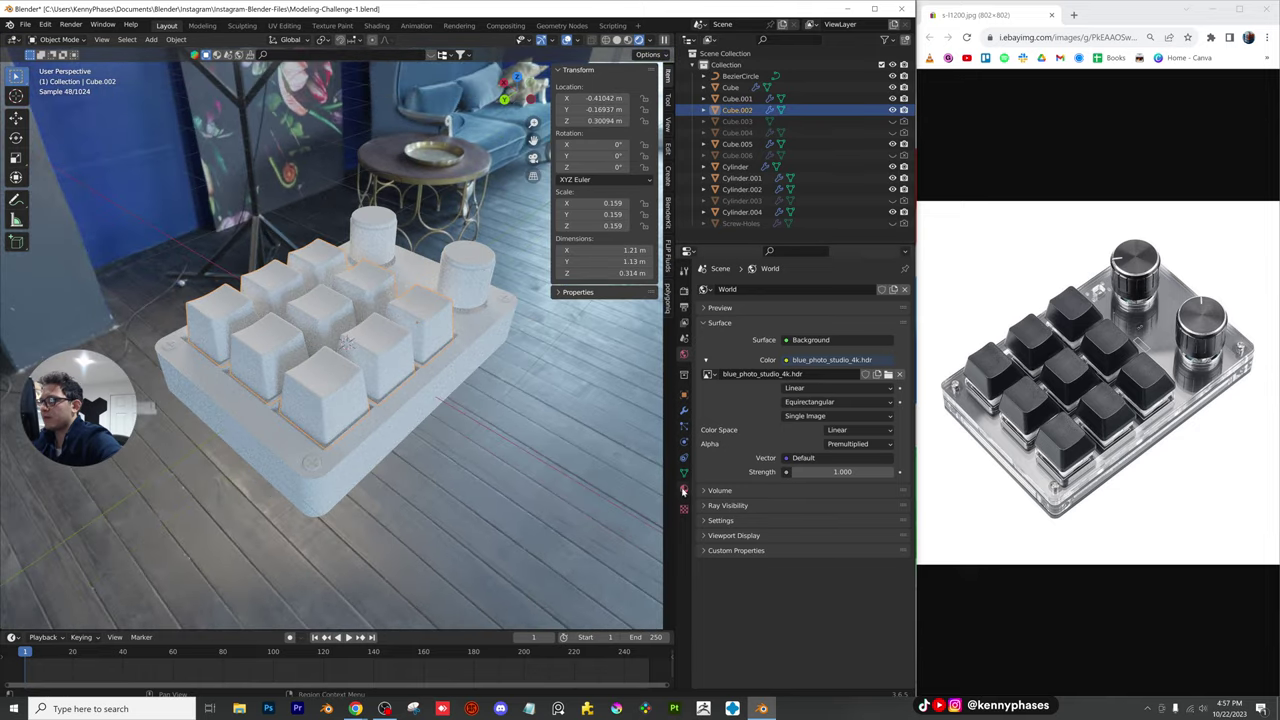
left_click(683, 489)
left_click(817, 337)
left_click(840, 435)
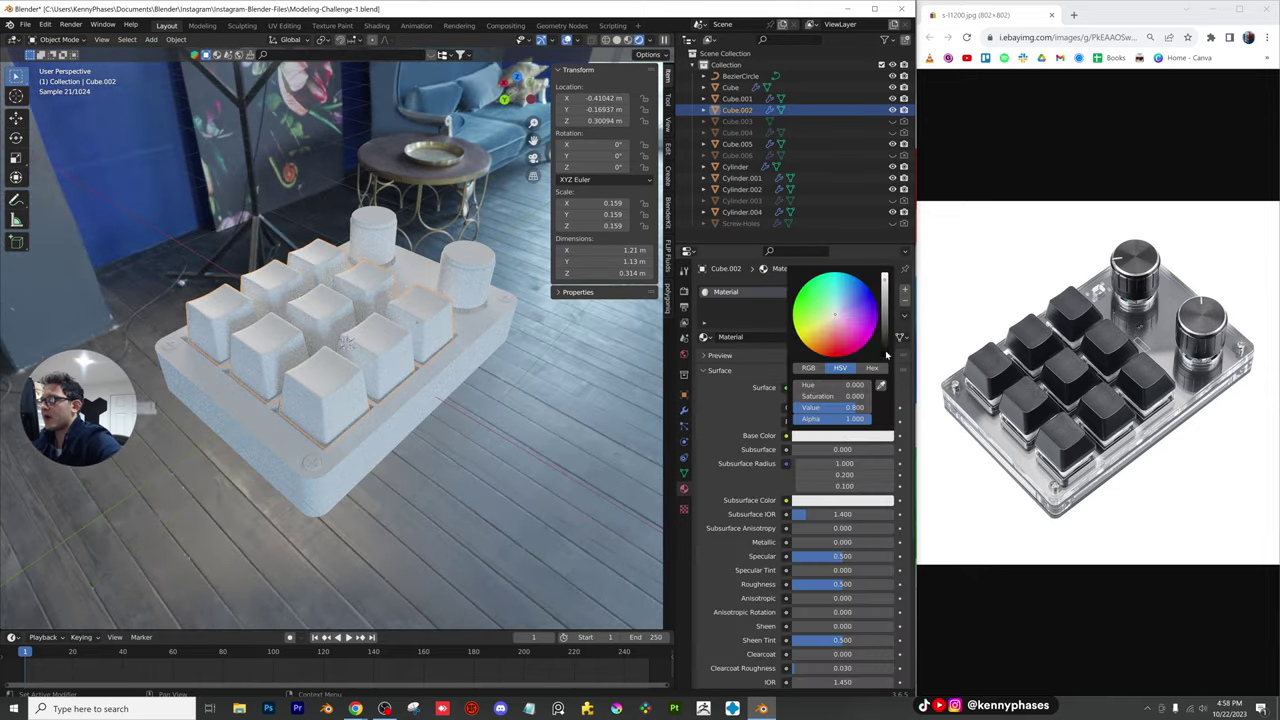
left_click_drag(884, 287, 884, 350)
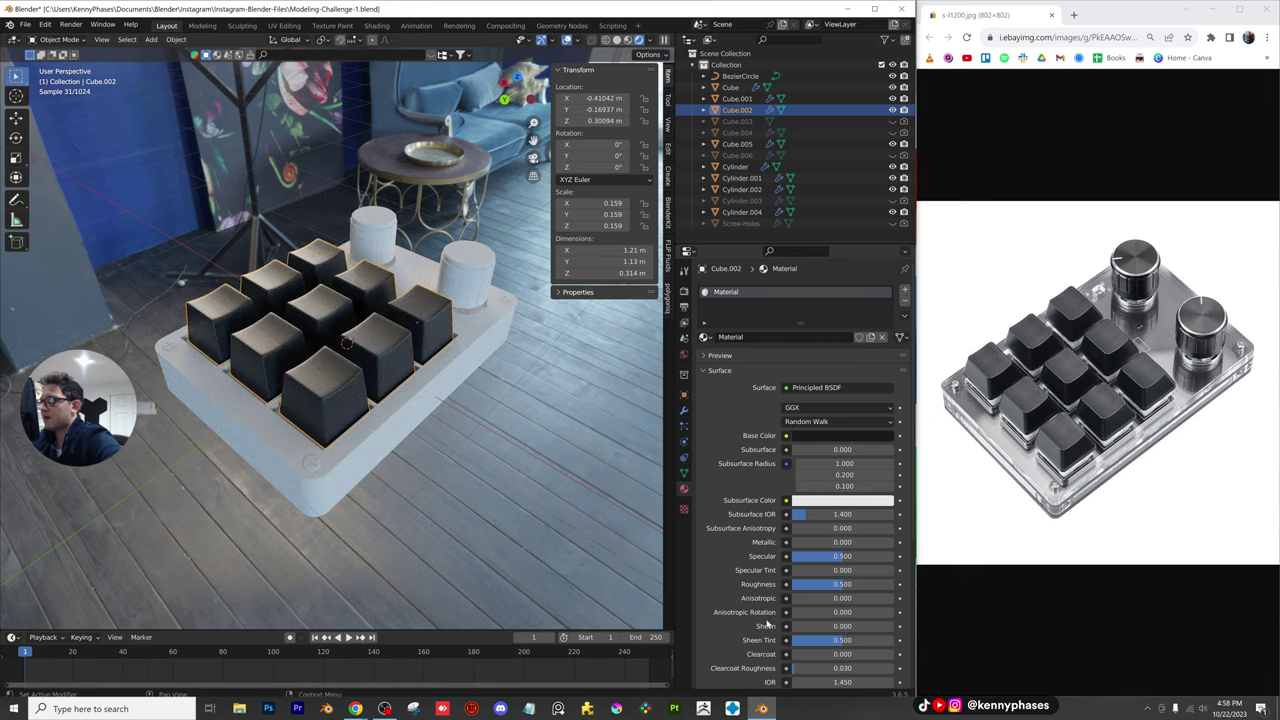
left_click_drag(843, 584, 868, 584)
scroll(356, 424, "up", 3)
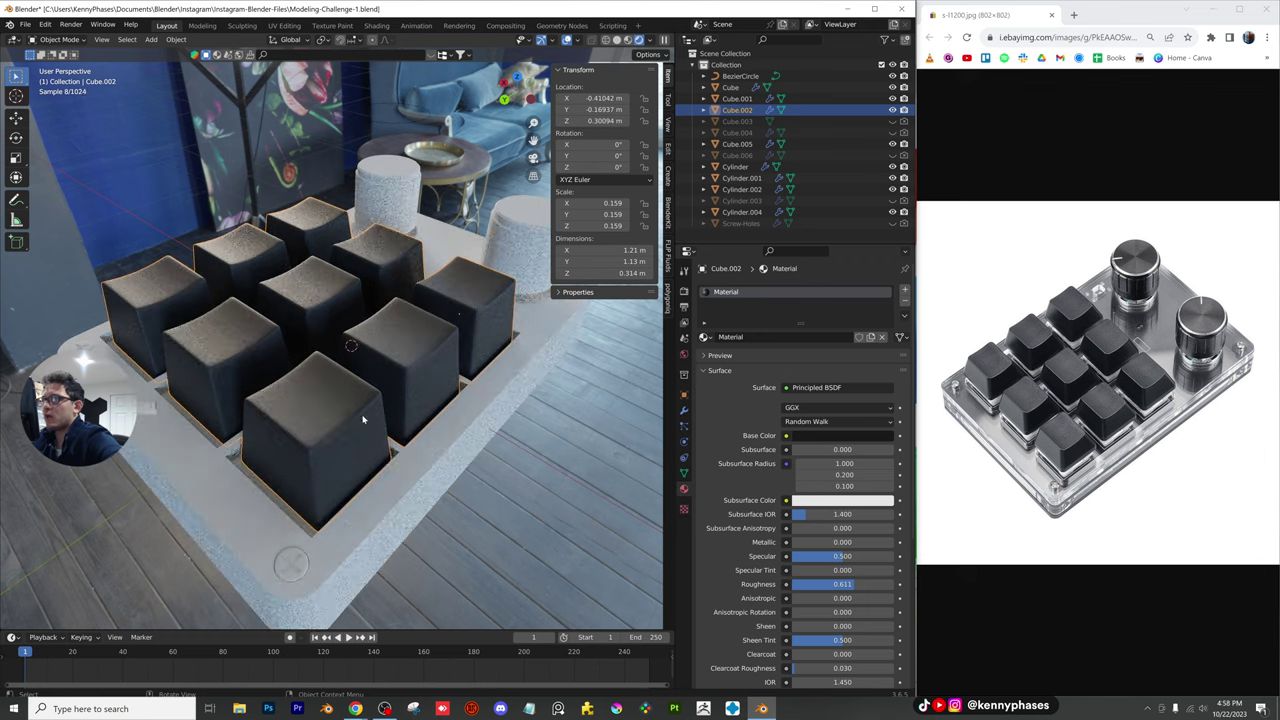
scroll(370, 375, "down", 2)
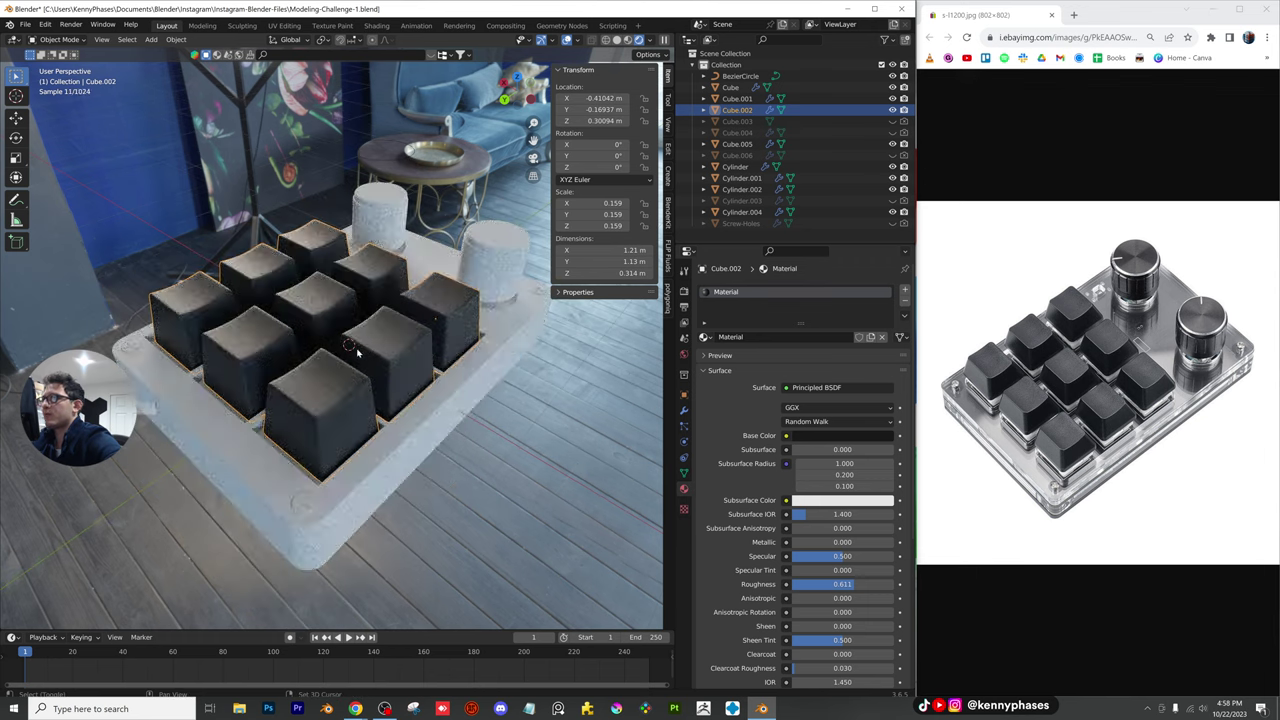
Give the knob bodies a new material with a near-black base color at a value of about 0.010
middle_click_drag(366, 354, 351, 354, "shift")
left_click(485, 297)
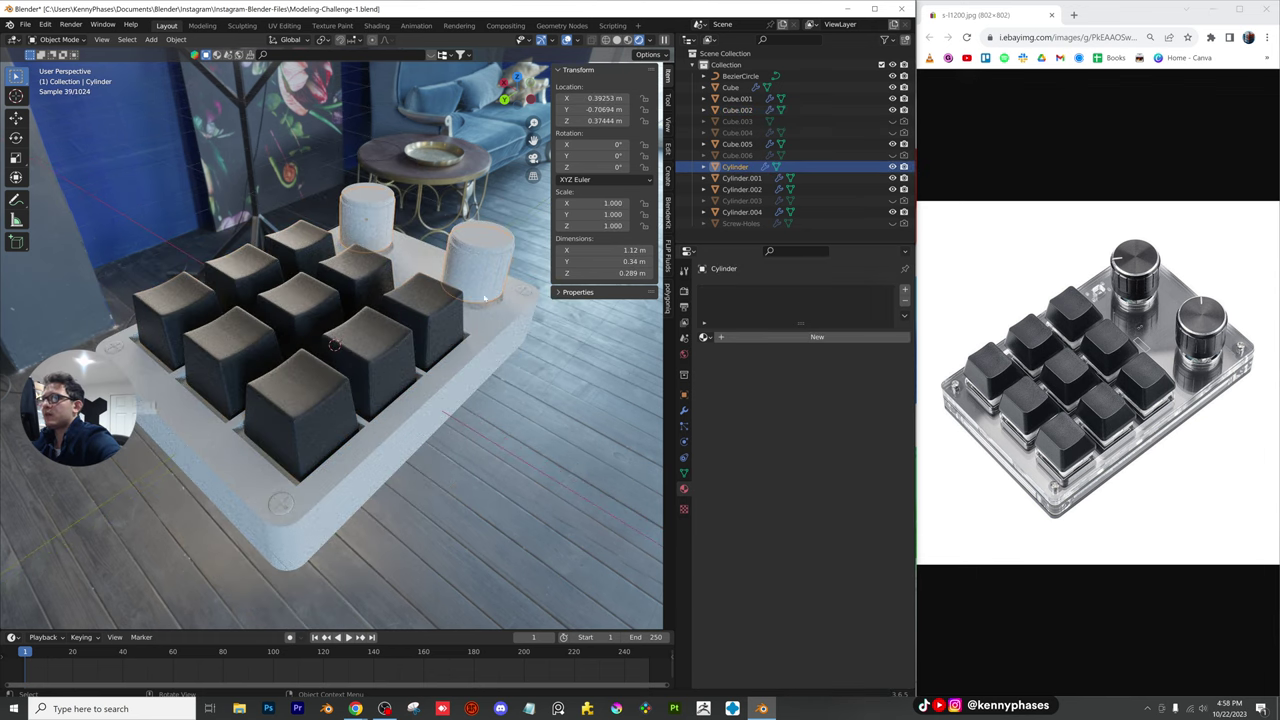
left_click(740, 337)
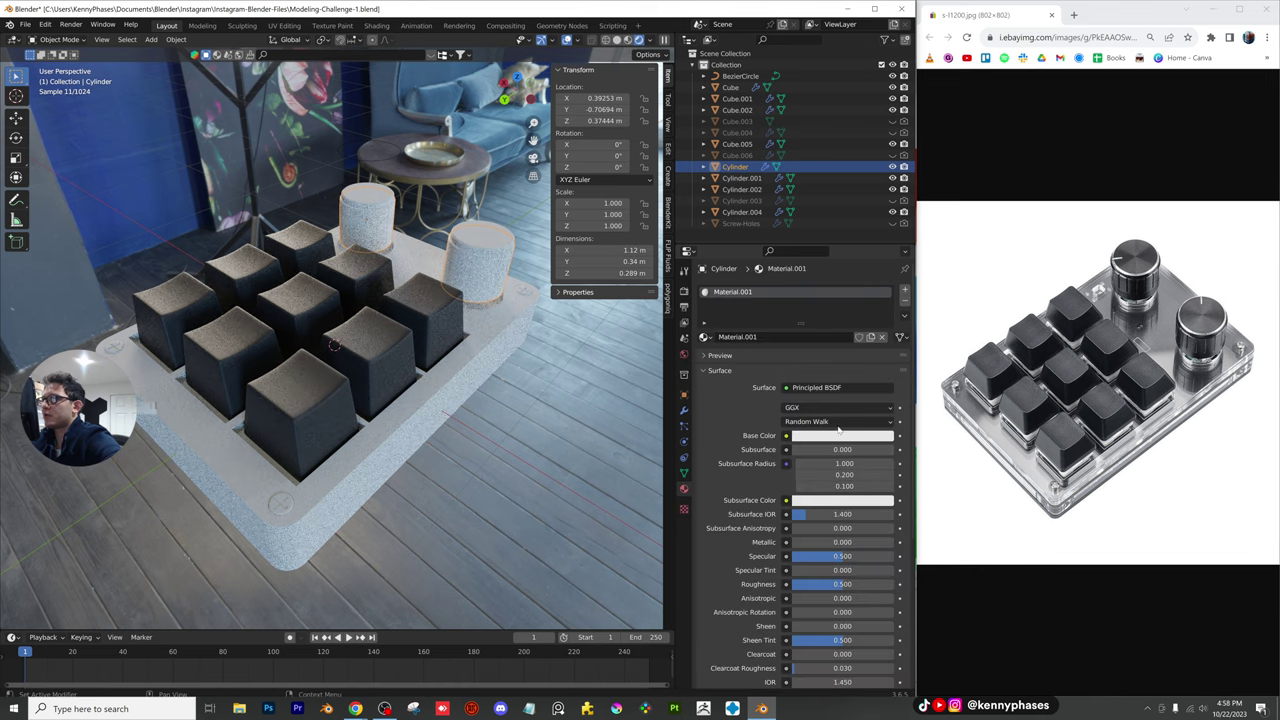
left_click(845, 435)
left_click_drag(884, 312, 884, 345)
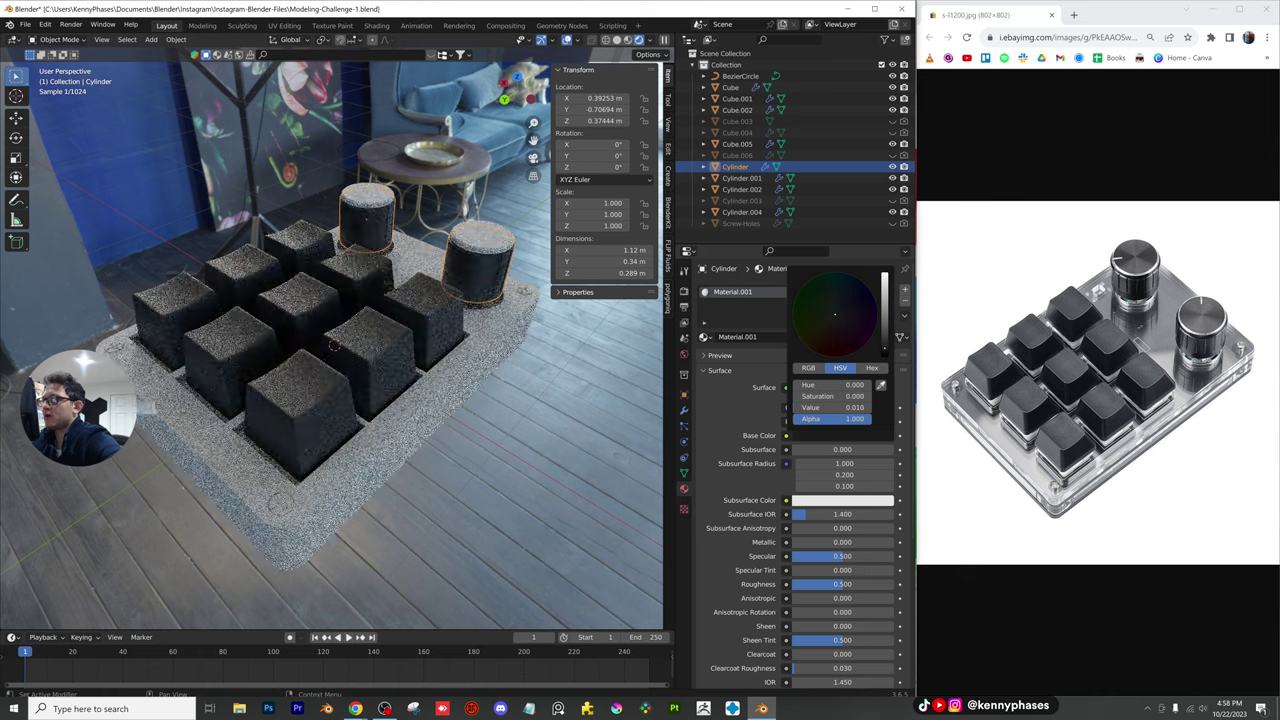
Set the knob material's roughness to about 0.428 and its metallic value to about 0.707
left_click_drag(805, 542, 895, 545)
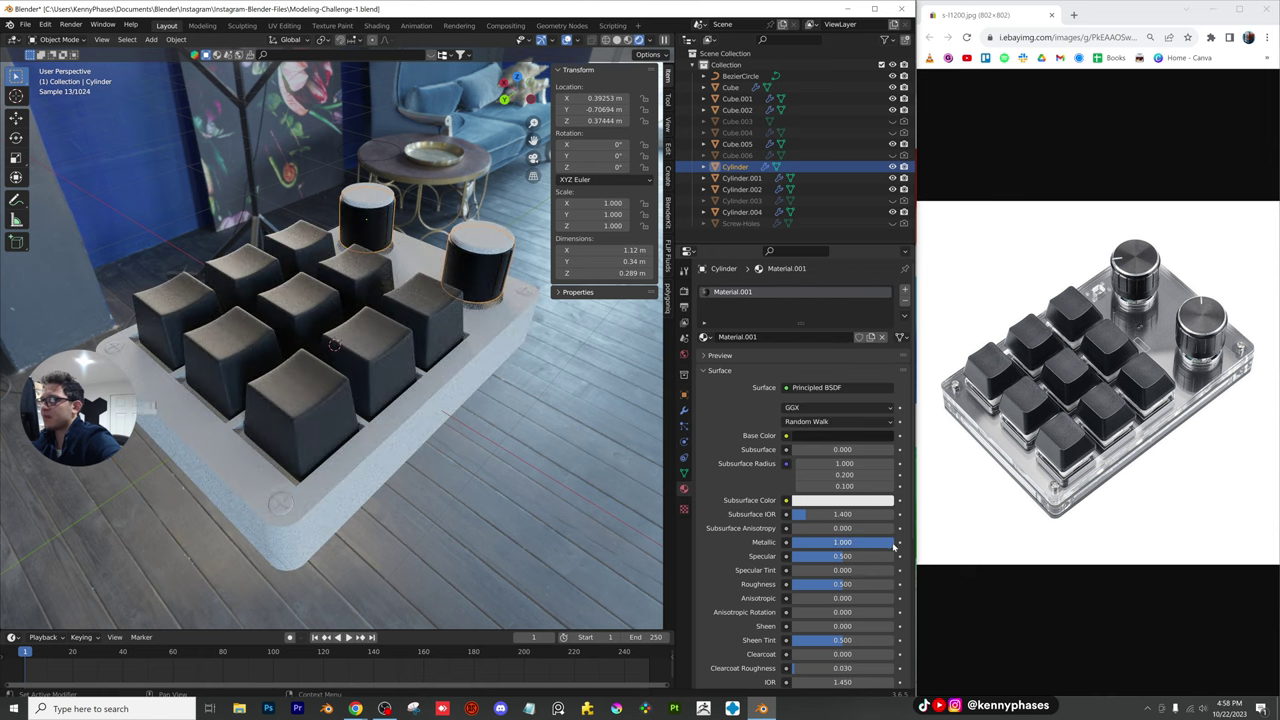
left_click_drag(828, 588, 820, 588)
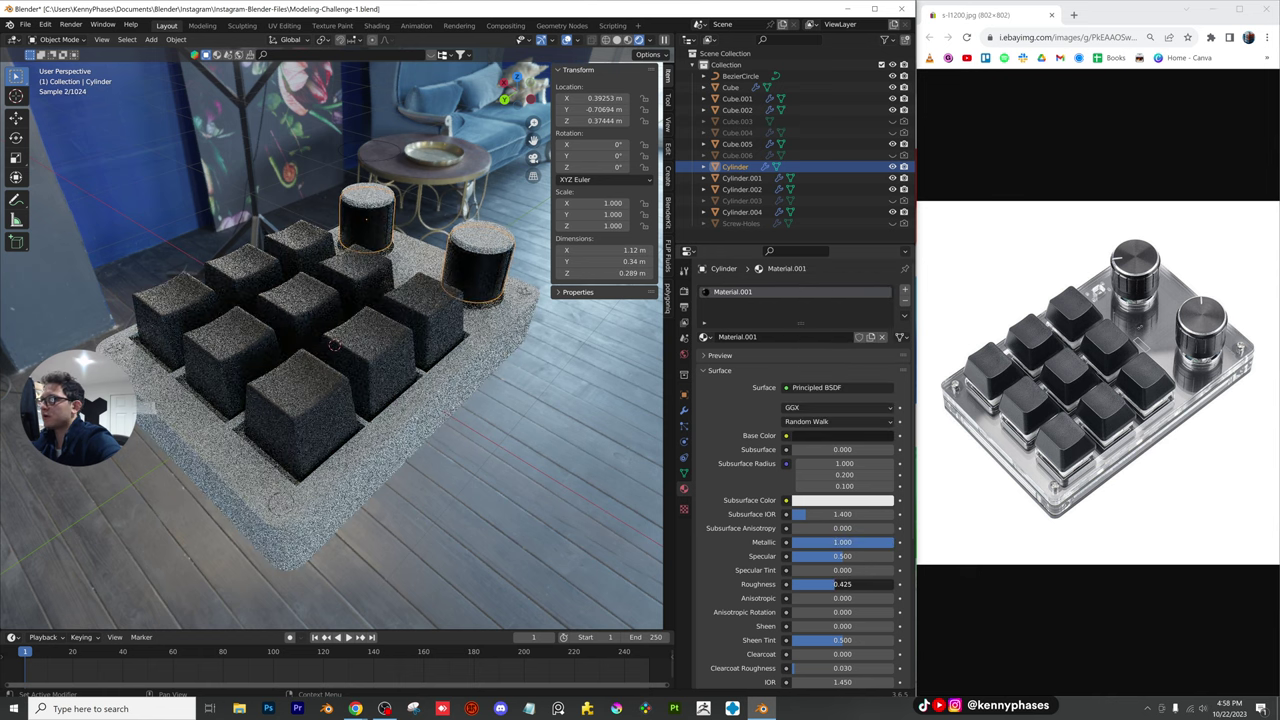
left_click_drag(836, 545, 806, 545)
Link the knob bodies' material to the knobs' top caps
middle_click_drag(520, 377, 478, 297)
left_click(478, 297)
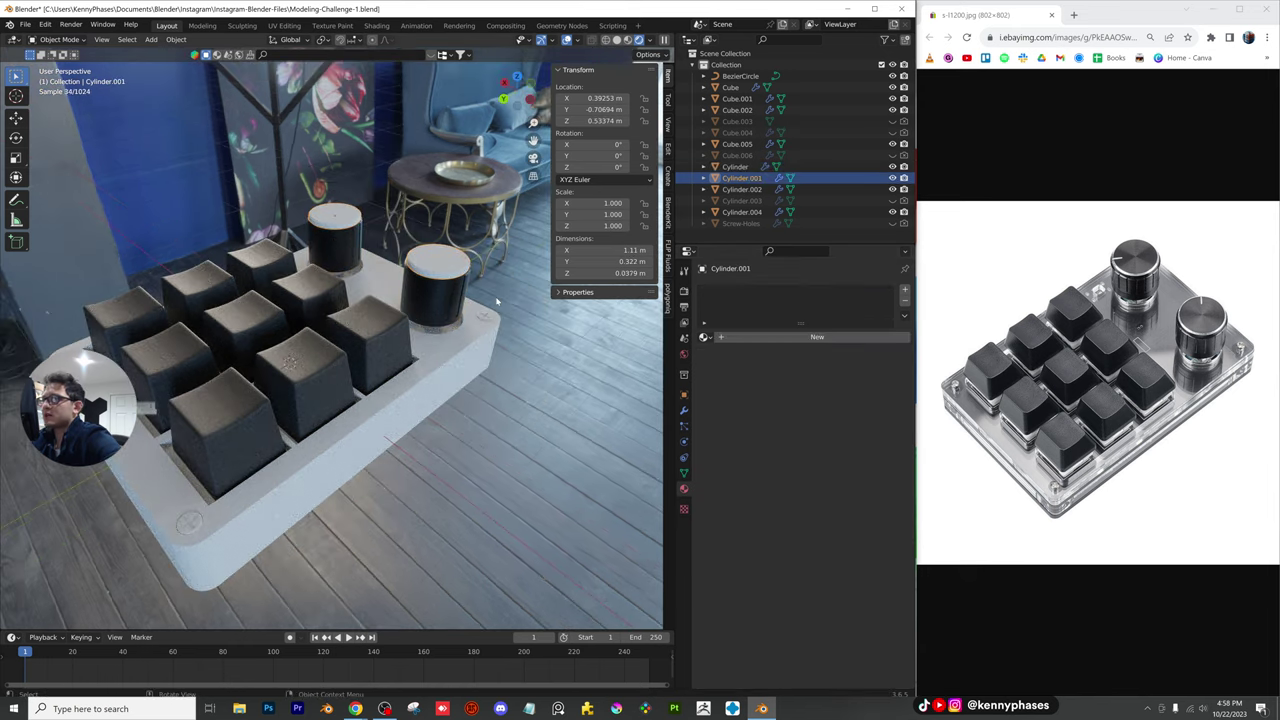
left_click(450, 298, "shift")
key("ctrl+l")
key("Down")
key("Down")
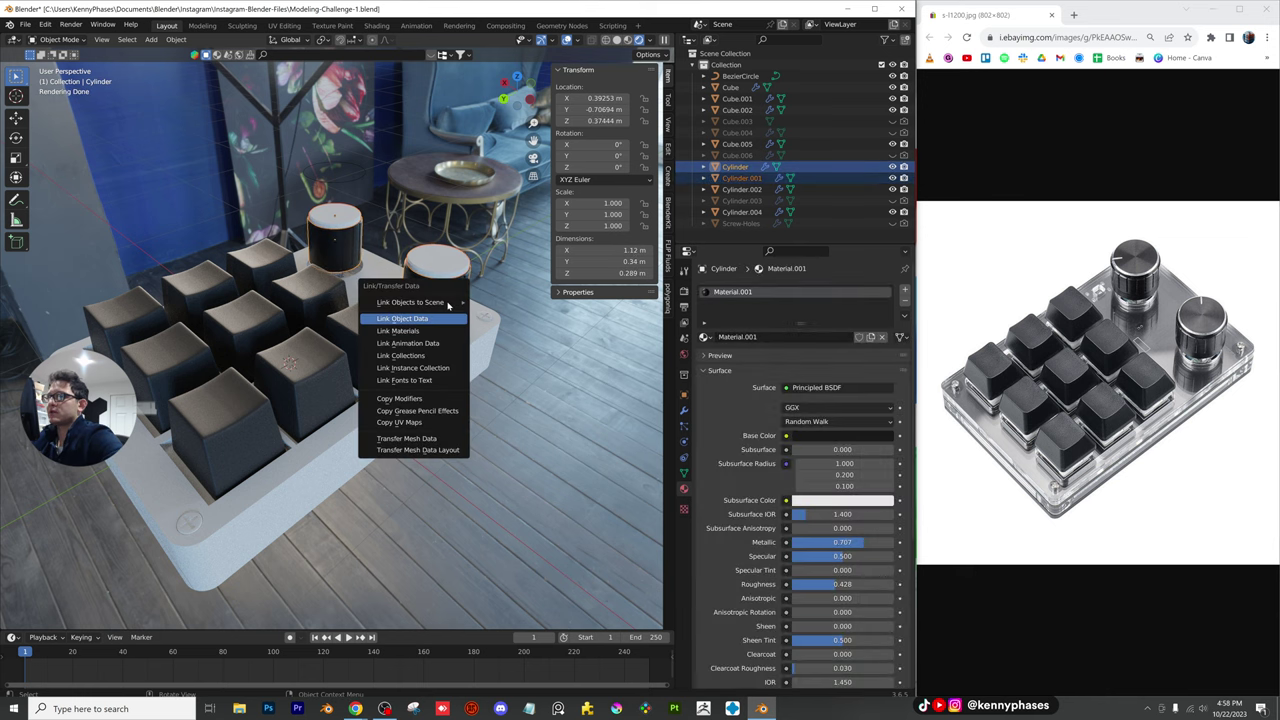
key("Return")
Assign the existing Material.001 to the thin plate on the underside of the case
middle_click_drag(452, 436, 326, 327)
left_click(326, 327)
left_click(704, 336)
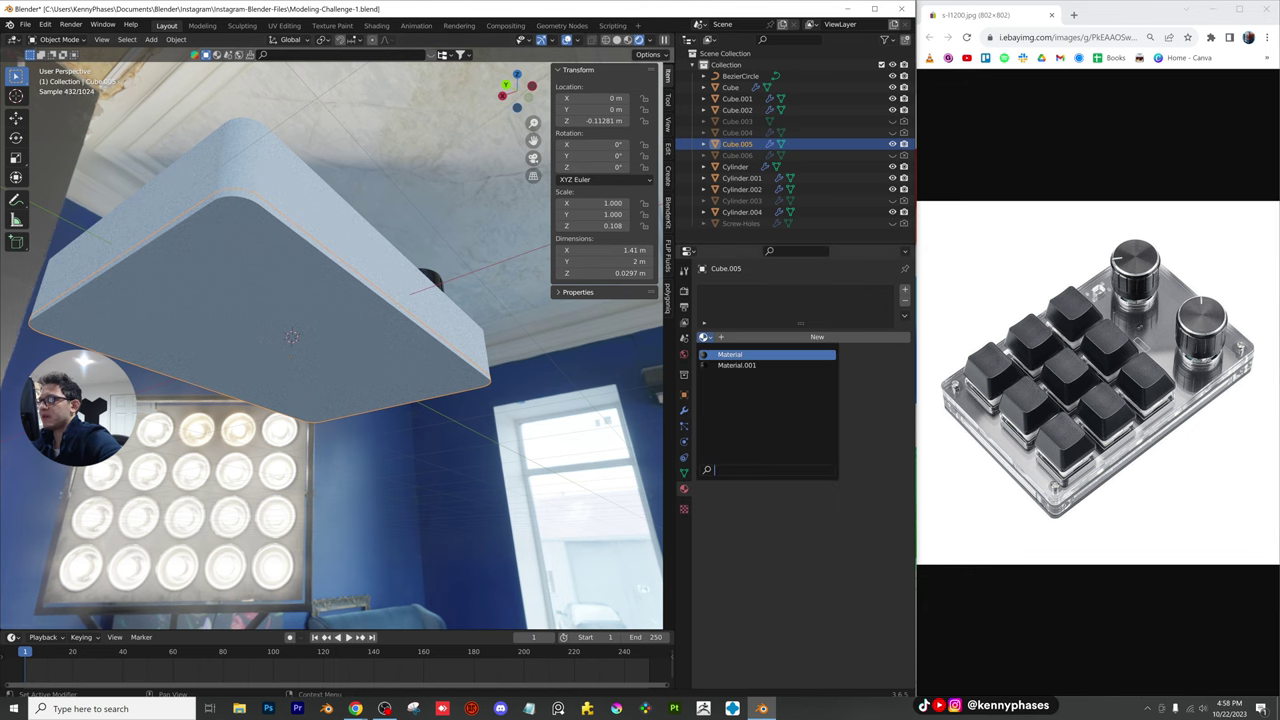
left_click(760, 362)
middle_click_drag(400, 380, 407, 437)
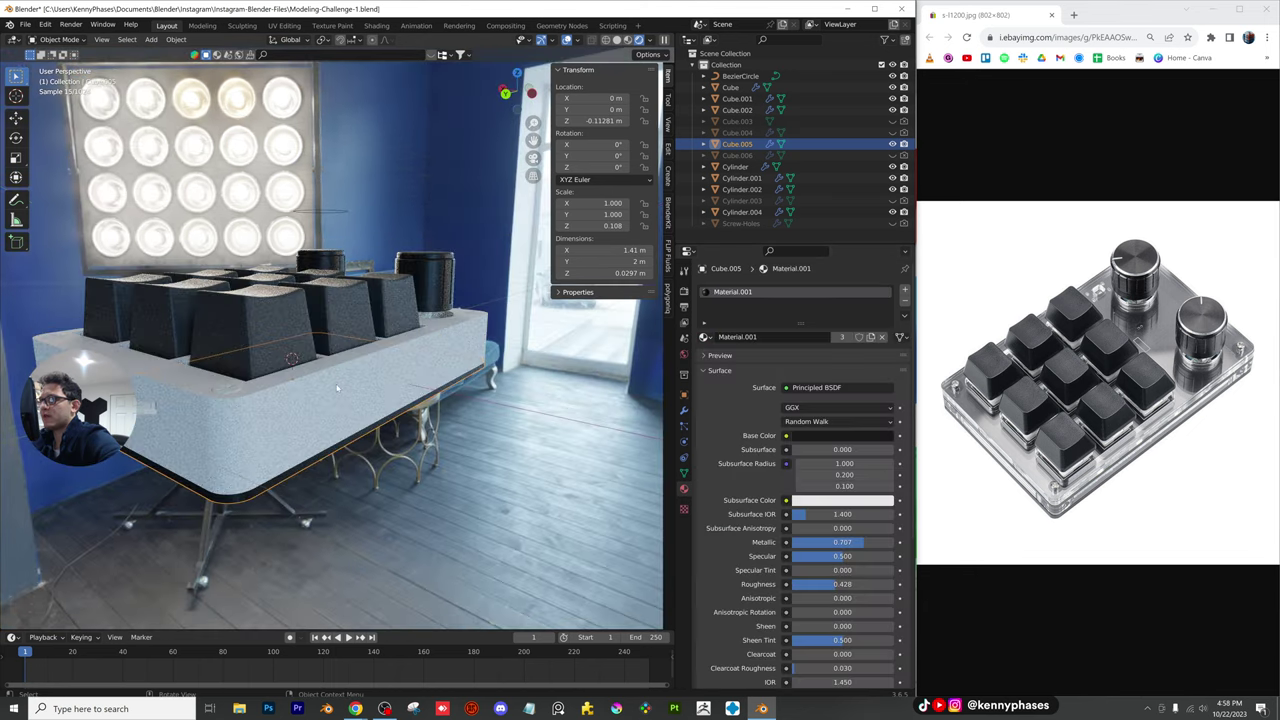
Save the file and give the case's upper section a new Glass BSDF material with a roughness of 0
left_click(412, 388)
key("ctrl+s")
middle_click_drag(414, 386, 465, 440)
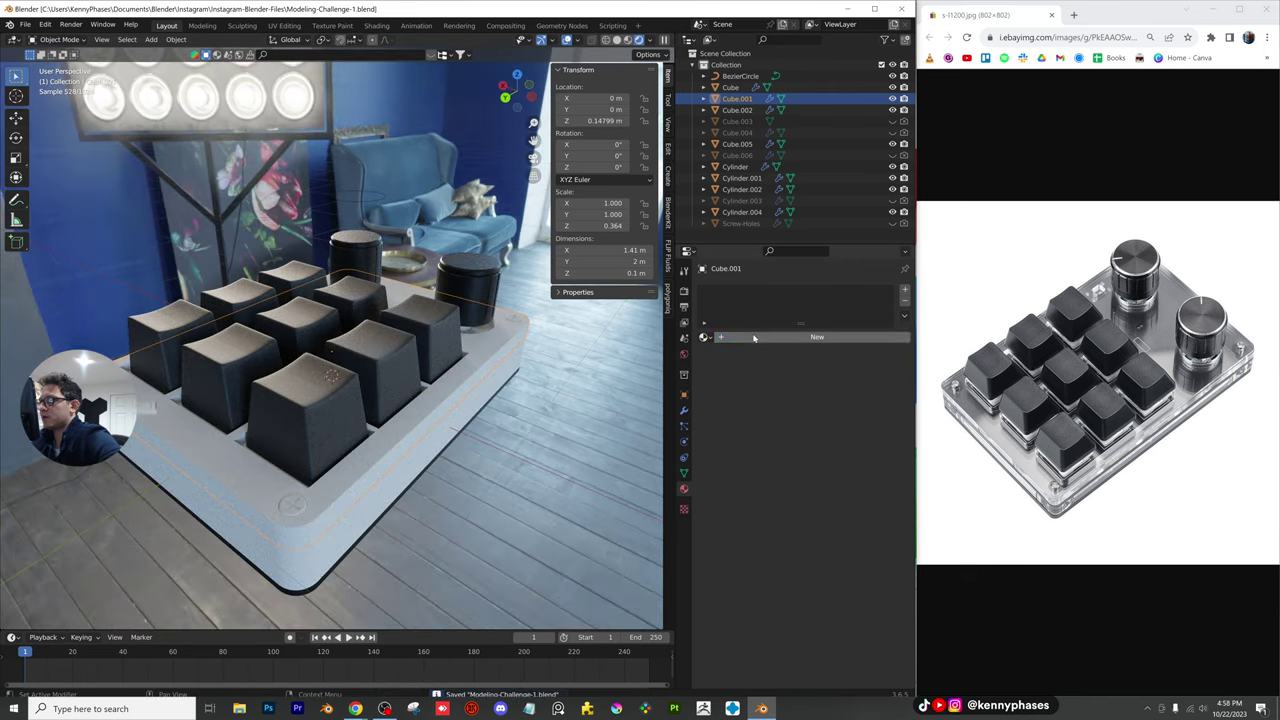
left_click(792, 337)
left_click(812, 388)
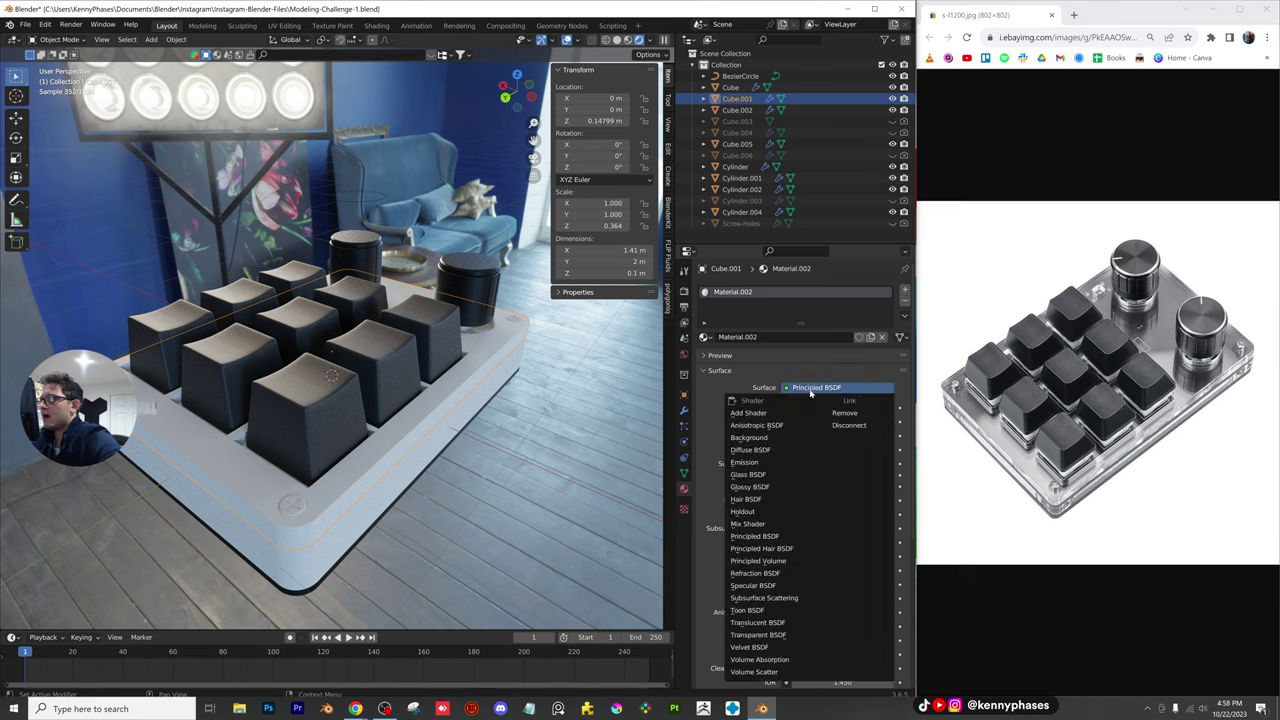
left_click(798, 473)
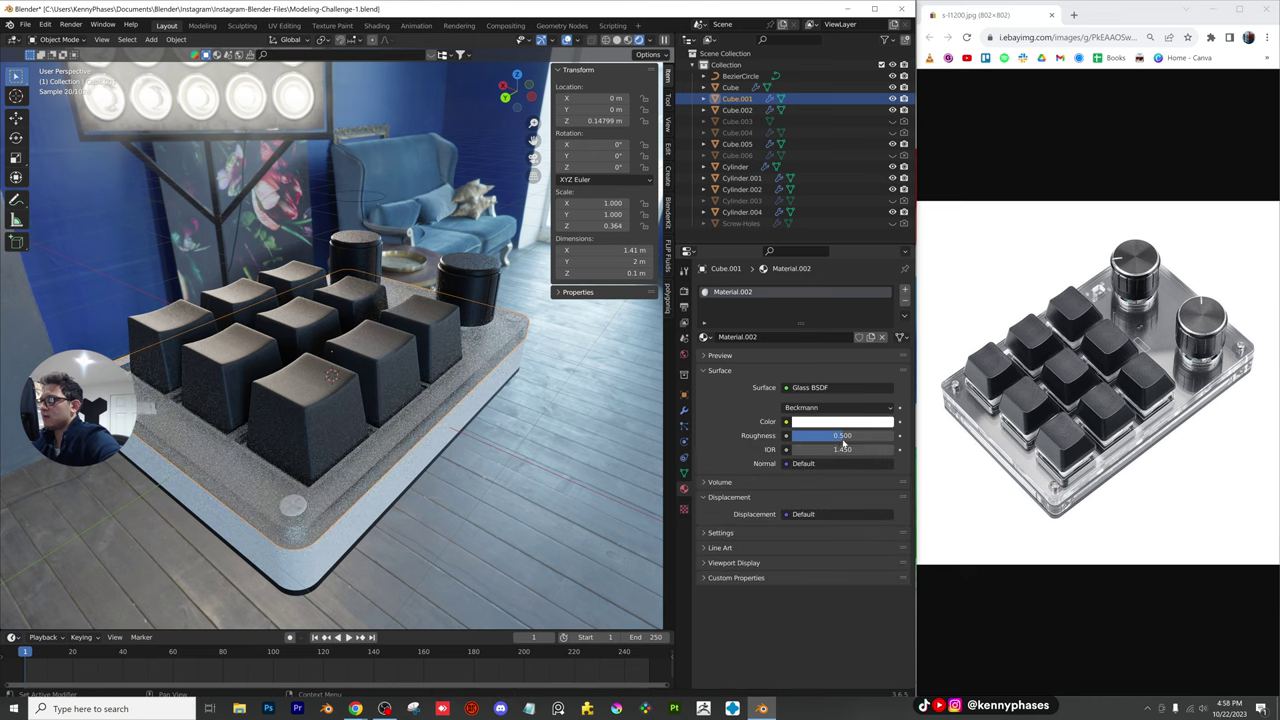
left_click_drag(843, 441, 786, 440)
Set the glass material's IOR to 1.2
middle_click_drag(503, 455, 542, 407)
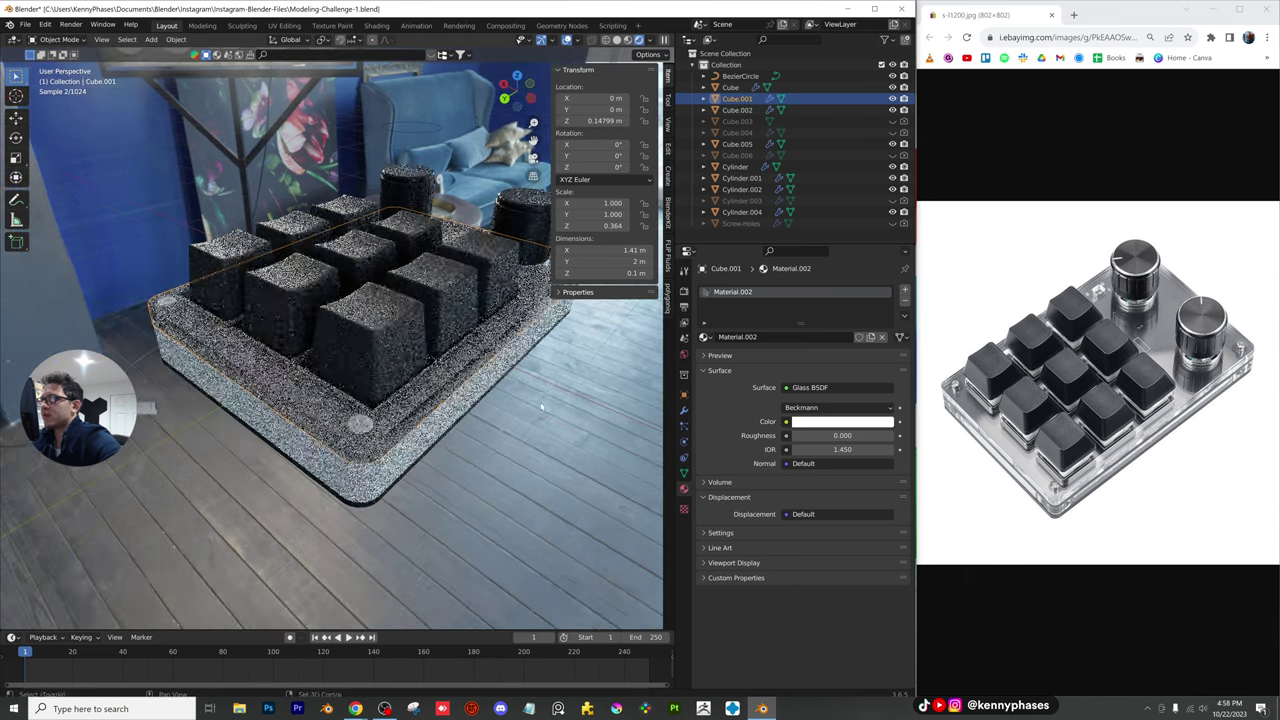
type("1.2")
key("Return")
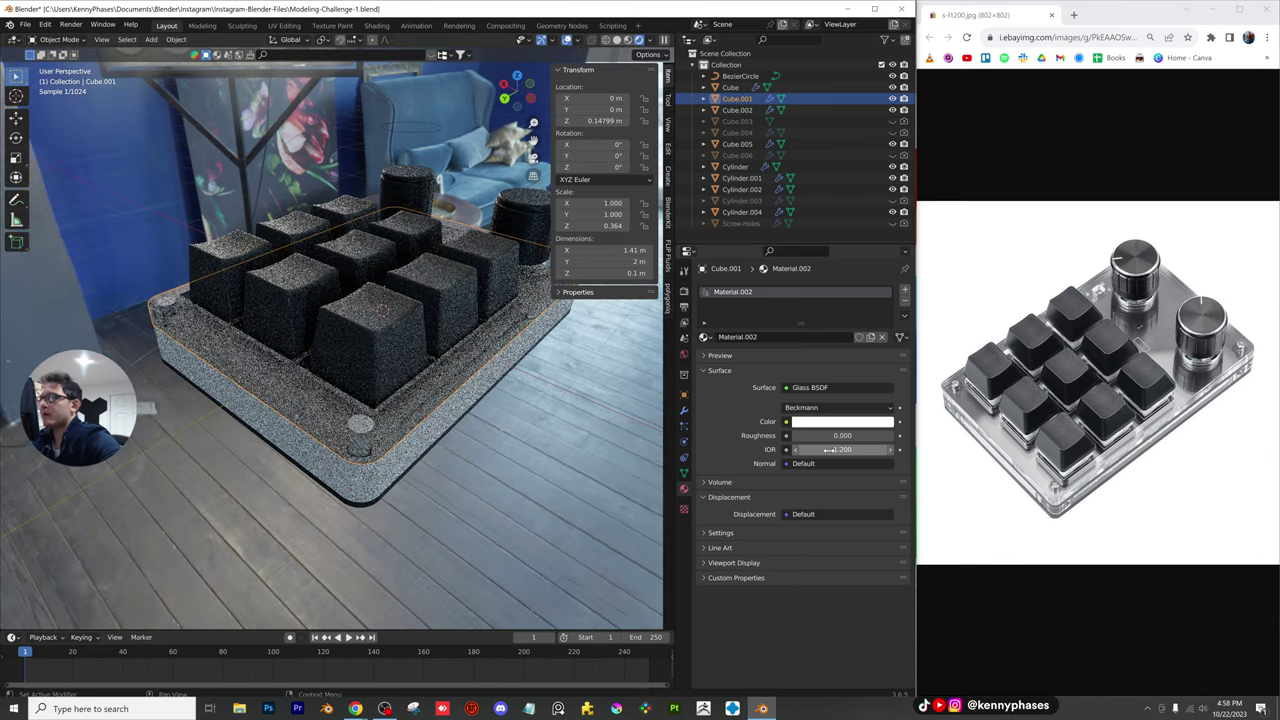
Link the upper section's glass material to the lower case section, Cube
left_click(428, 450)
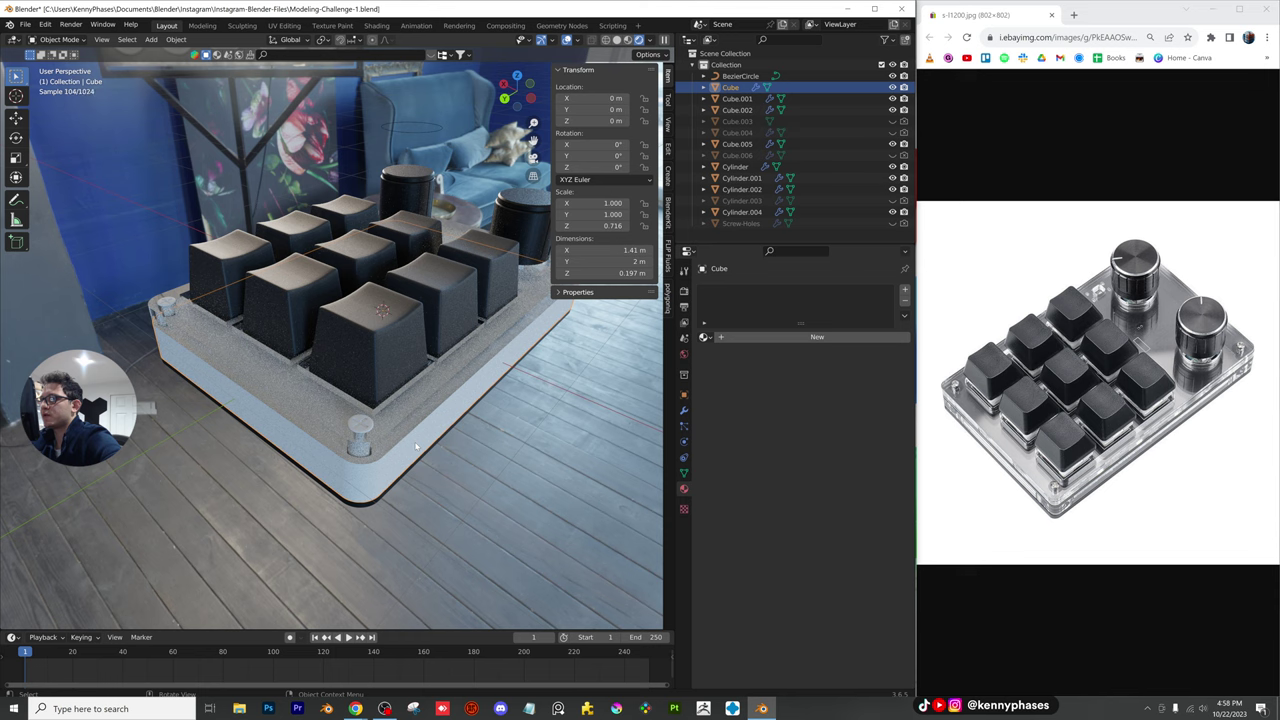
left_click(412, 415)
key("ctrl+l")
left_click(413, 419)
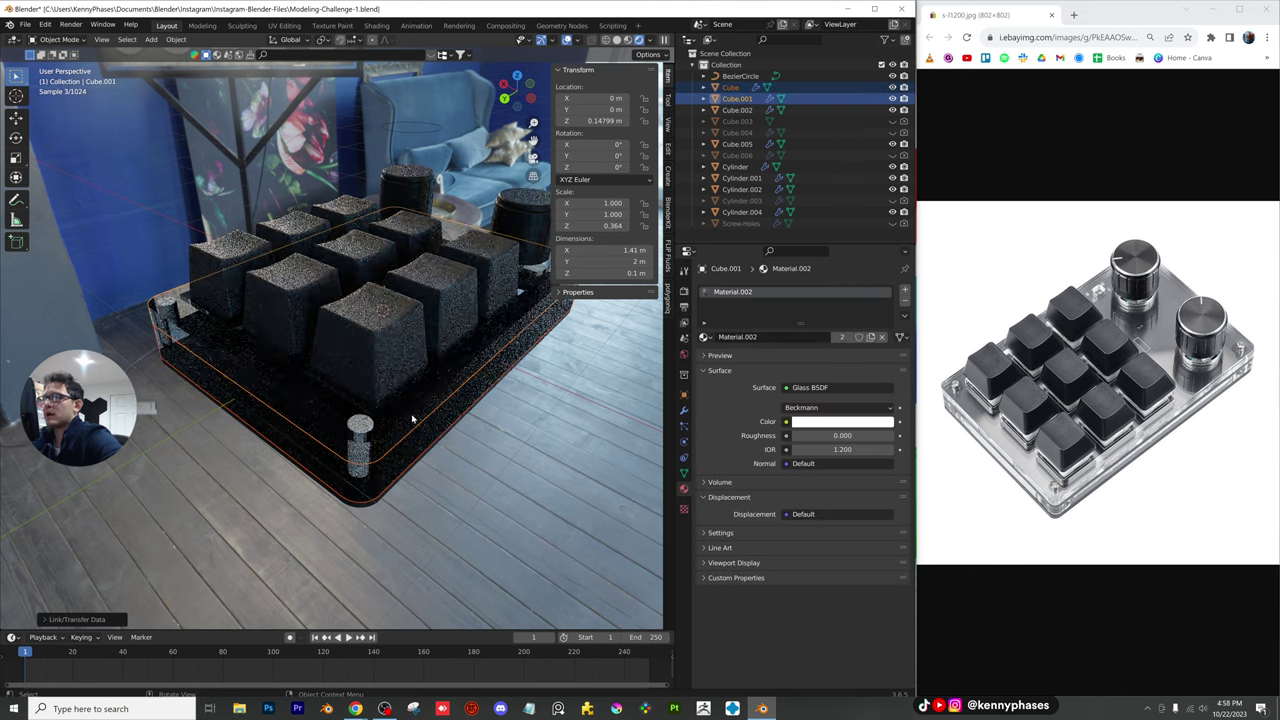
key("alt+a")
left_click(444, 423)
middle_click_drag(444, 423, 349, 441)
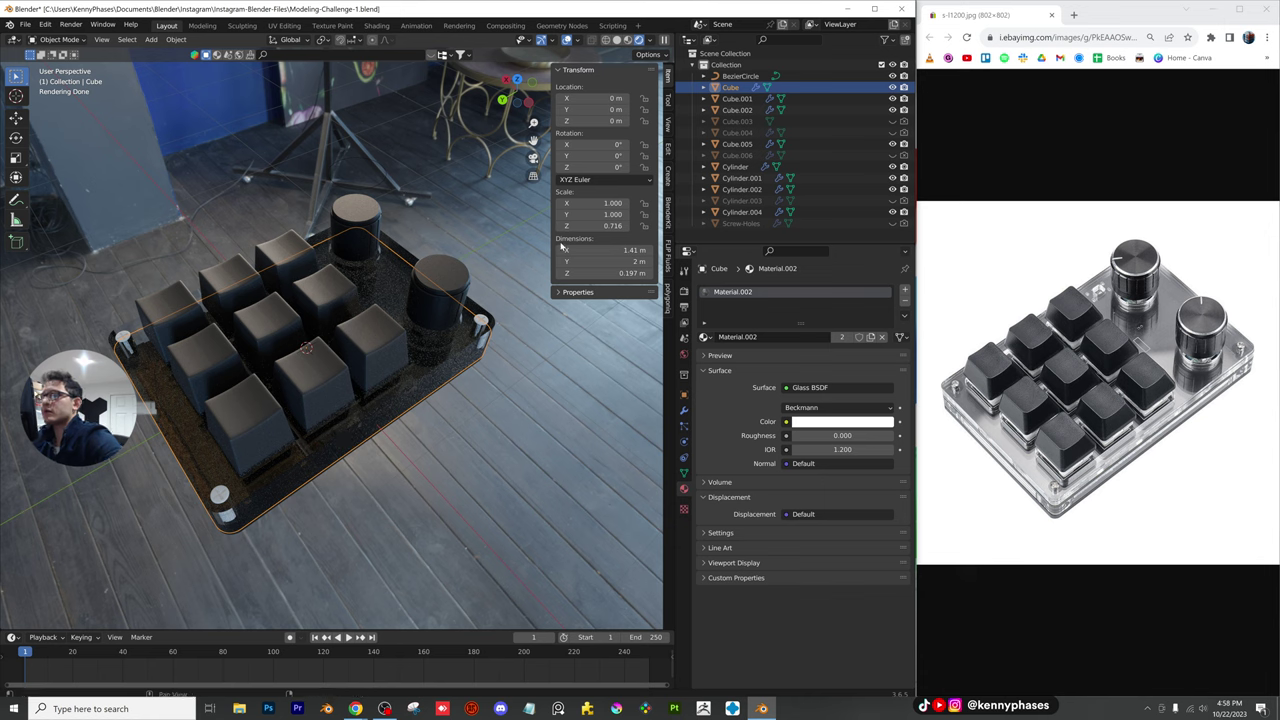
Add a ground plane, lower it to about -0.122 m on Z beneath the keyboard and scale it to about 7.118
left_click(150, 40)
mouse_move(180, 56)
left_click(270, 56)
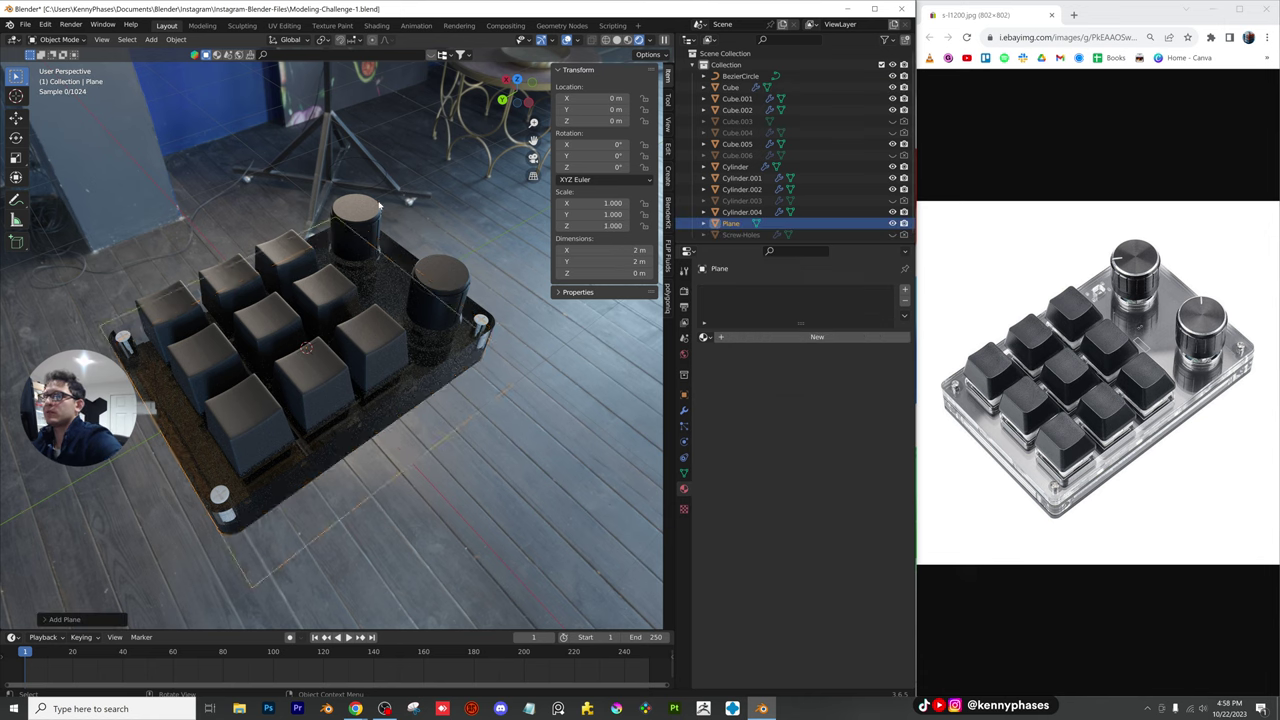
scroll(450, 260, "down", 3)
key("s")
left_click(549, 286)
key("g")
key("z")
left_click(487, 280)
key("s")
left_click(538, 264)
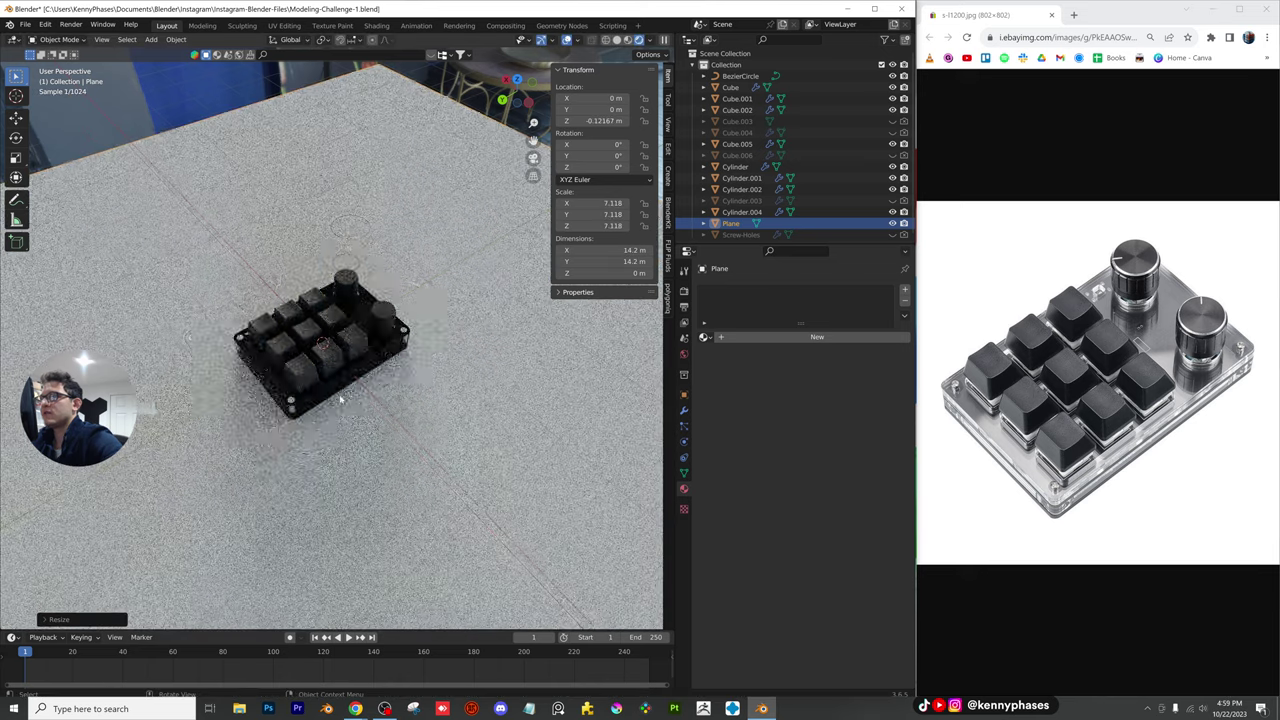
Set the IOR of the case's glass material to 1.45
scroll(343, 398, "up", 5)
middle_click_drag(354, 391, 236, 367)
left_click(236, 367)
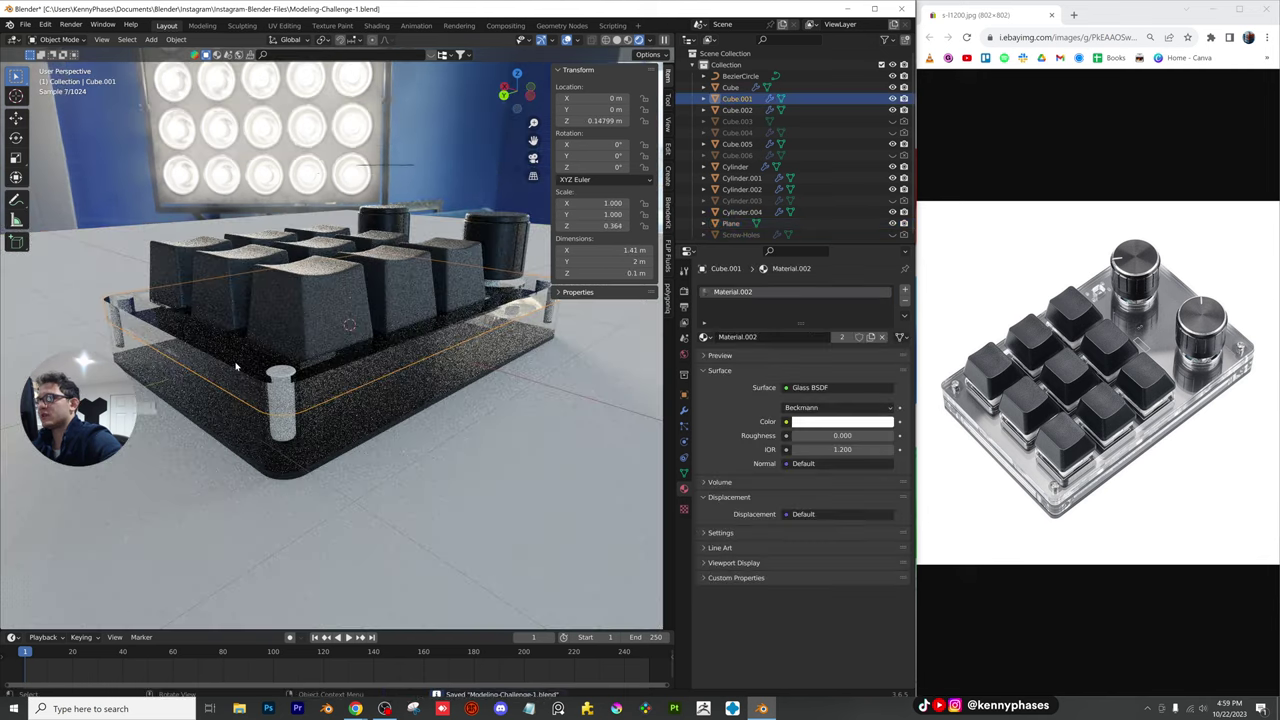
type("1.3")
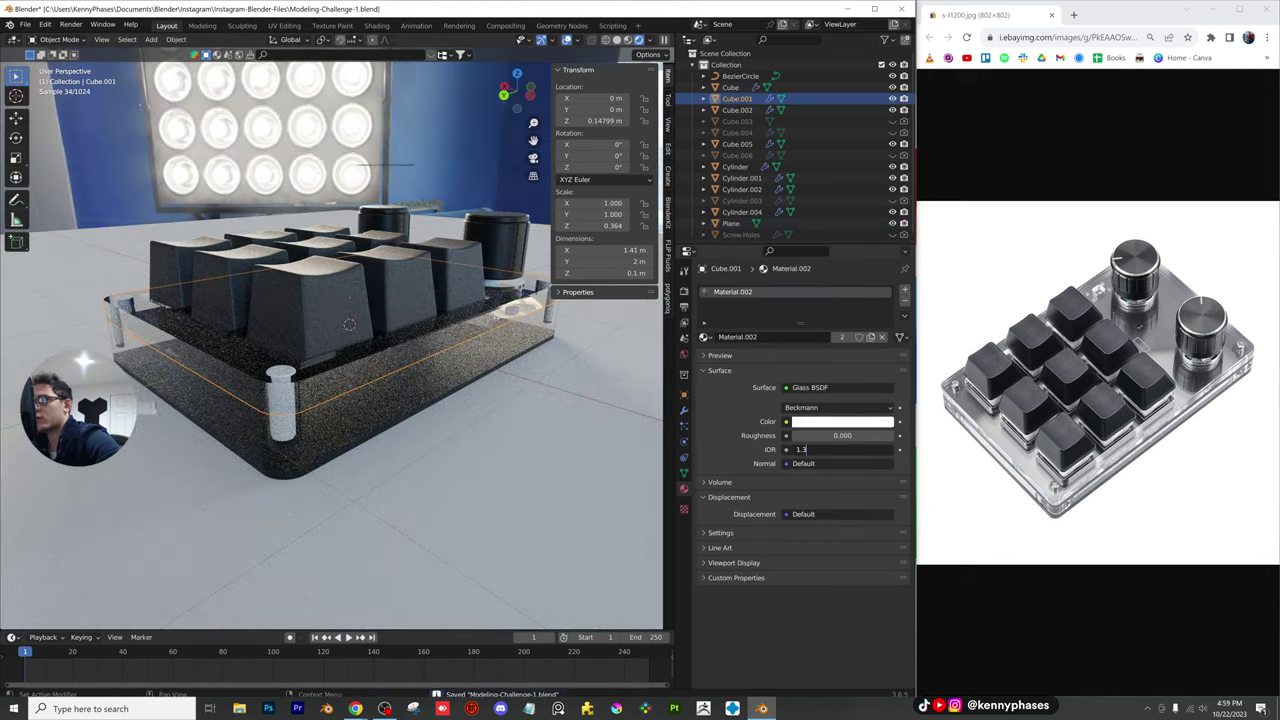
key("BackSpace")
type("45")
key("Return")
scroll(560, 384, "down", 4)
middle_click_drag(437, 297, 433, 340)
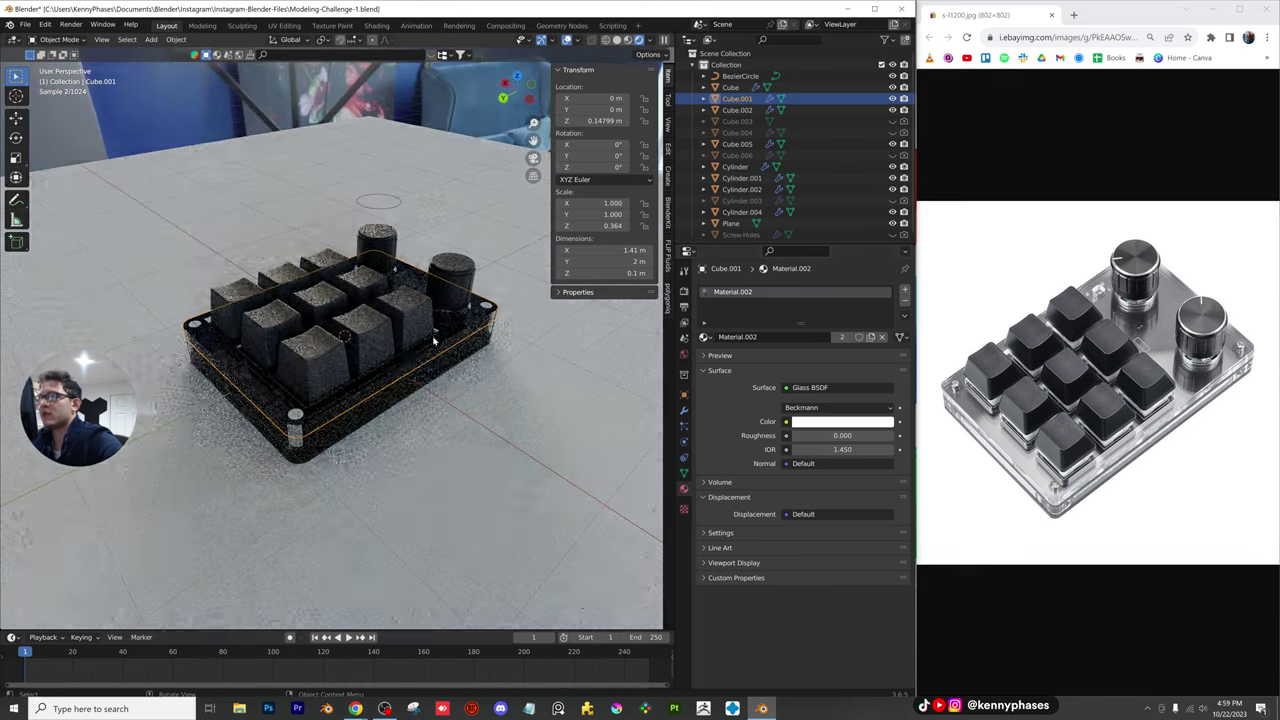
scroll(369, 414, "up", 2)
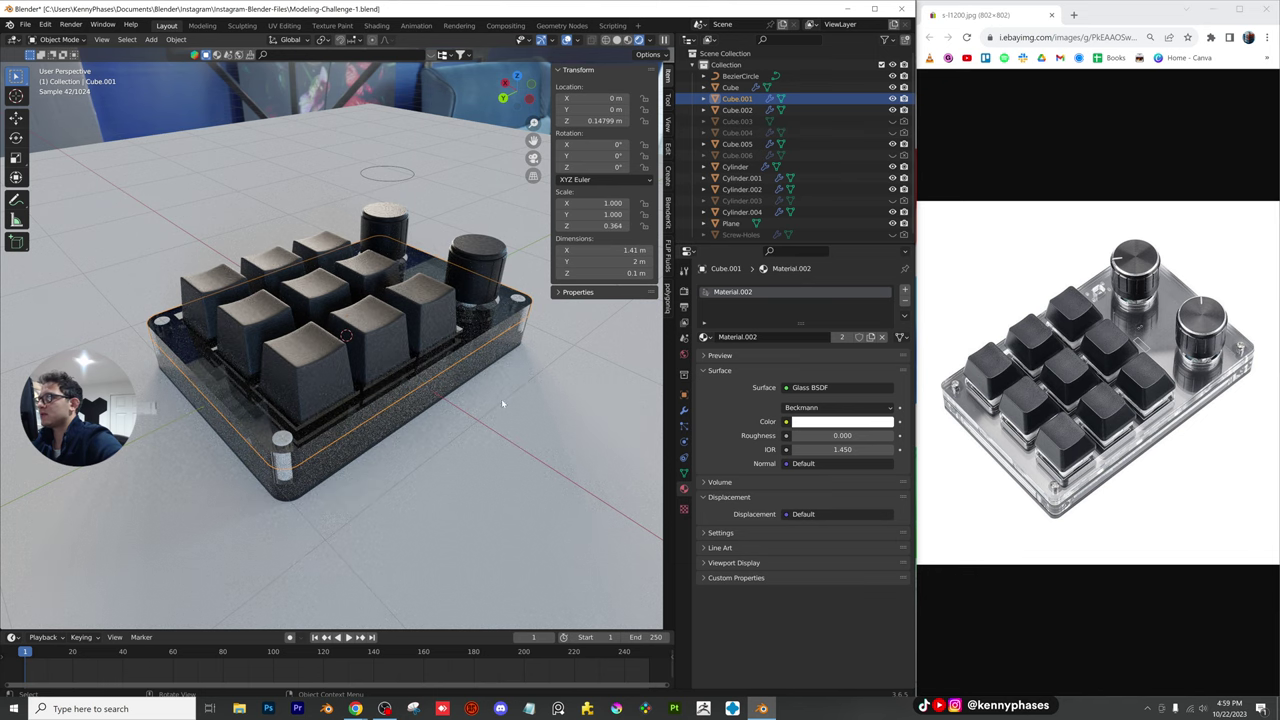
Give the shafts beneath the knobs a new material with Metallic 1.0 and Roughness 0.2
middle_click_drag(502, 403, 360, 350)
scroll(348, 358, "up", 6)
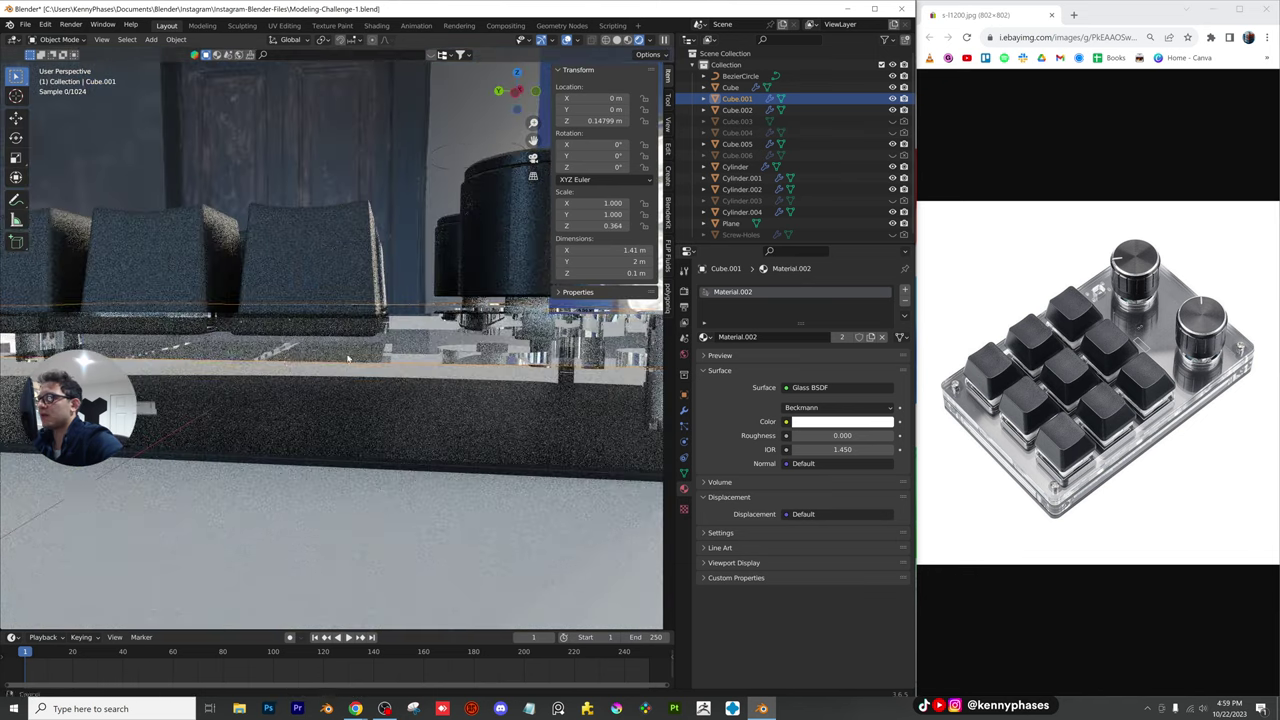
scroll(348, 358, "down", 3)
left_click(375, 315)
left_click(726, 339)
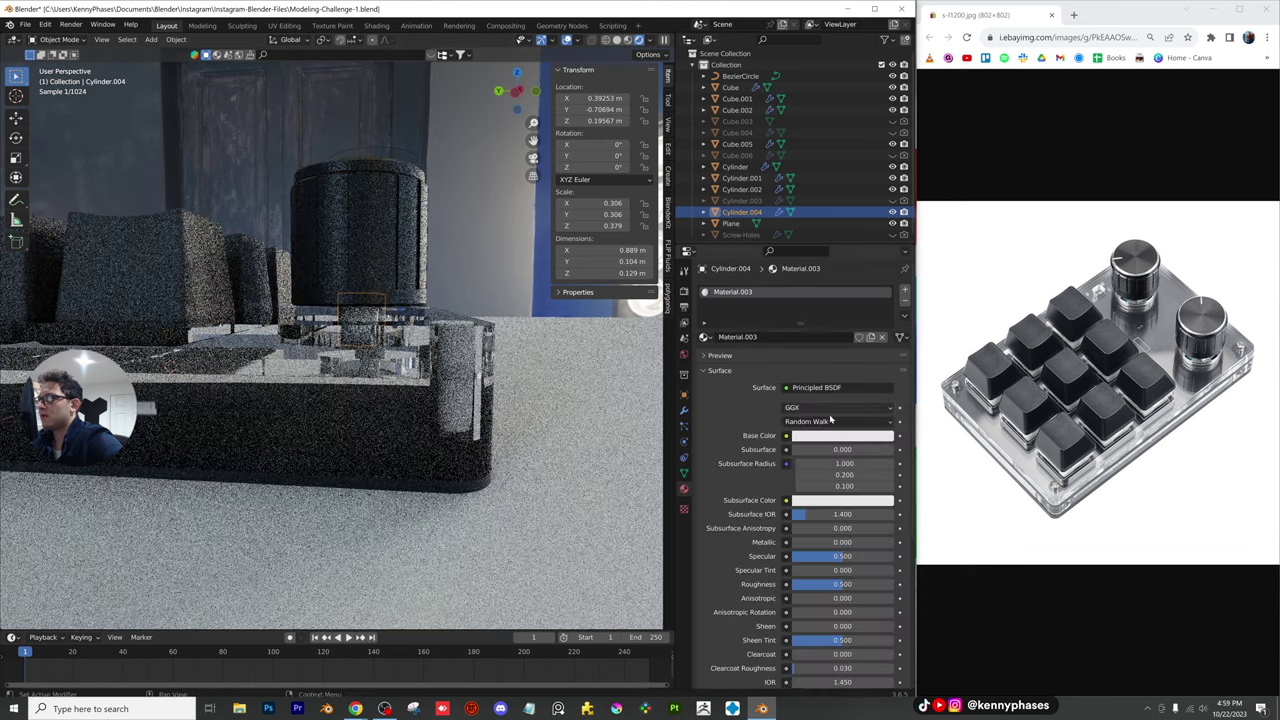
left_click_drag(814, 545, 872, 542)
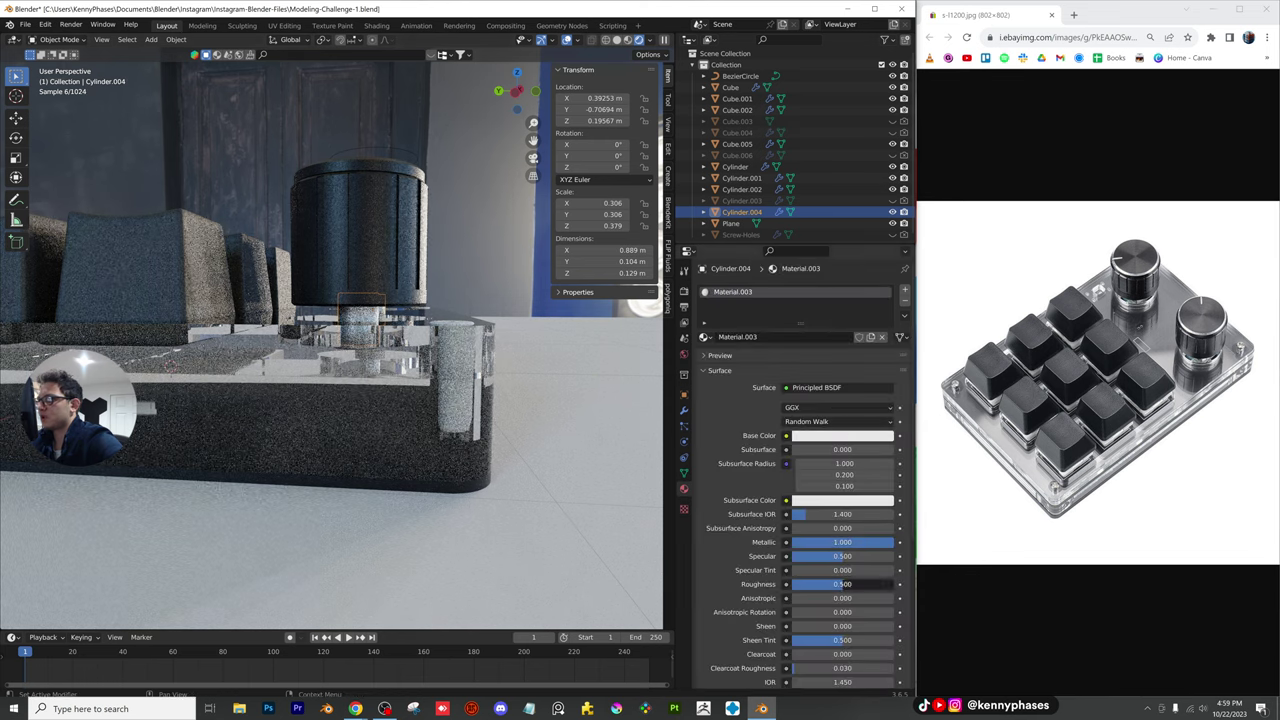
left_click_drag(858, 585, 832, 588)
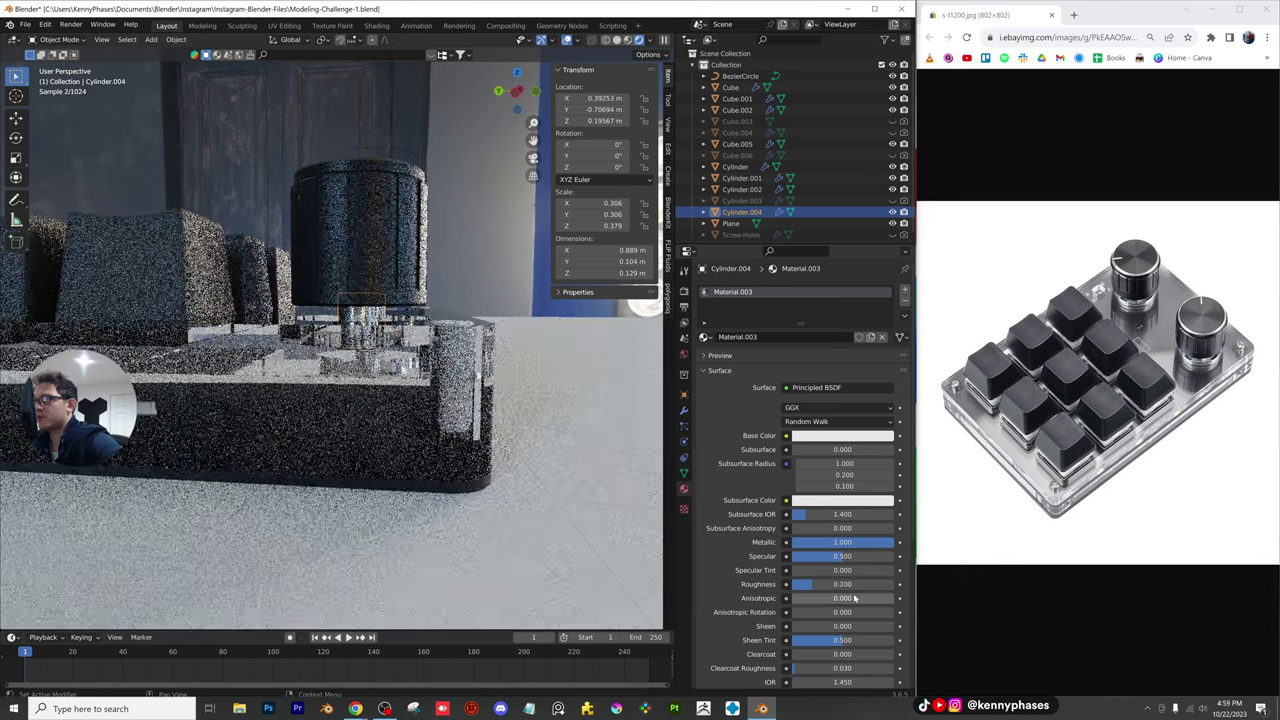
Add a camera to the scene
scroll(418, 250, "down", 5)
middle_click_drag(416, 252, 392, 342)
scroll(370, 345, "up", 2)
middle_click_drag(350, 350, 383, 347, "shift")
scroll(382, 330, "down", 1)
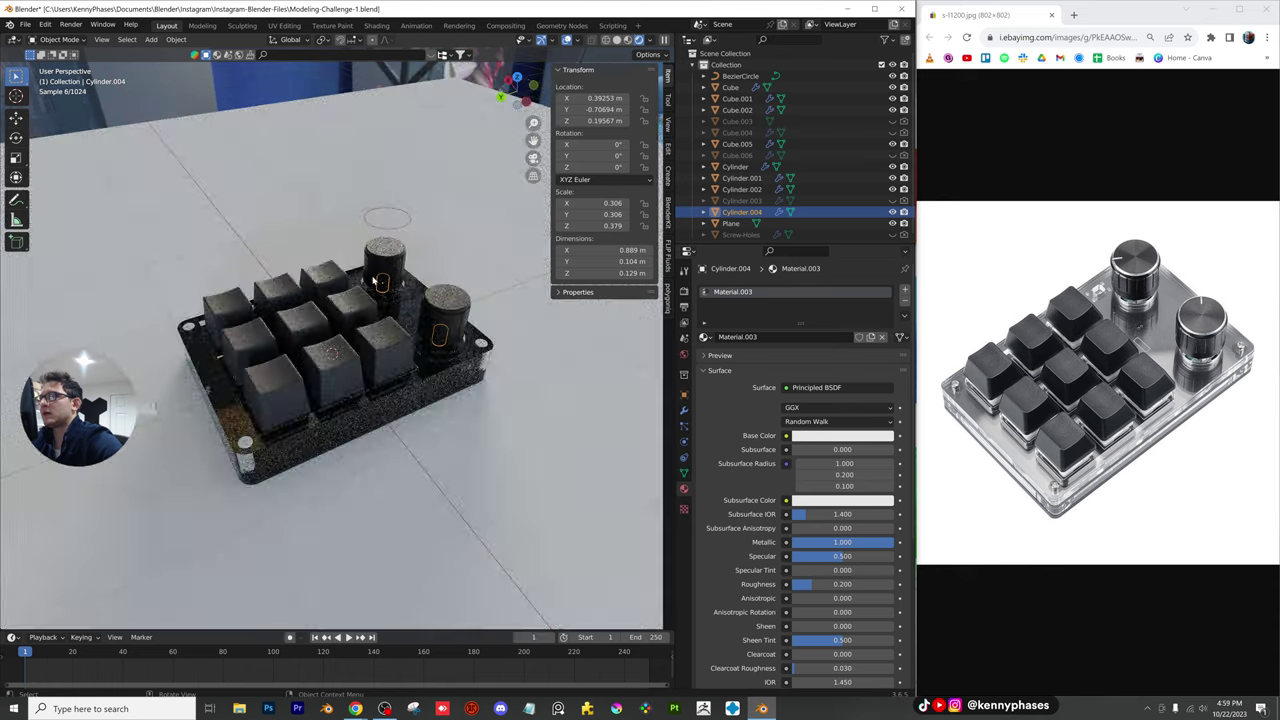
middle_click_drag(380, 282, 440, 232)
scroll(420, 235, "down", 2)
left_click(151, 39)
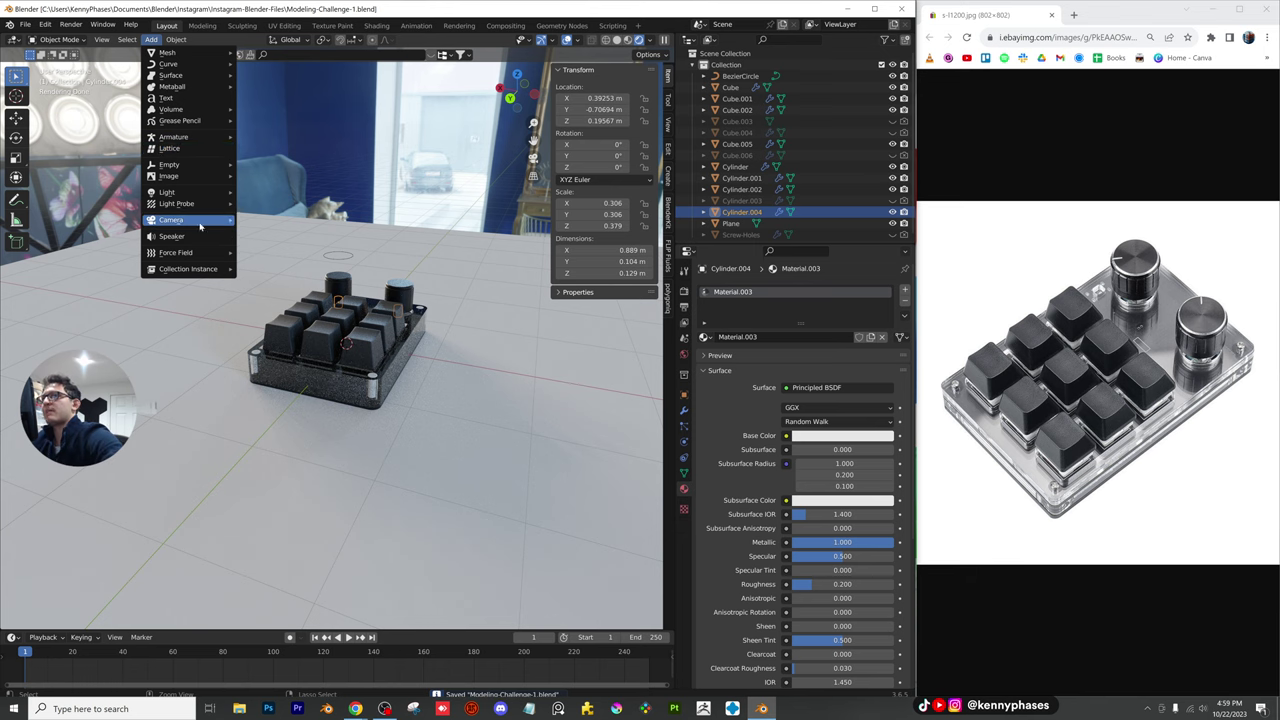
left_click(267, 219)
Move the camera to about X -1.86, Y 3.79, Z 2.01 m and look through it to frame the keyboard
scroll(342, 329, "down", 6)
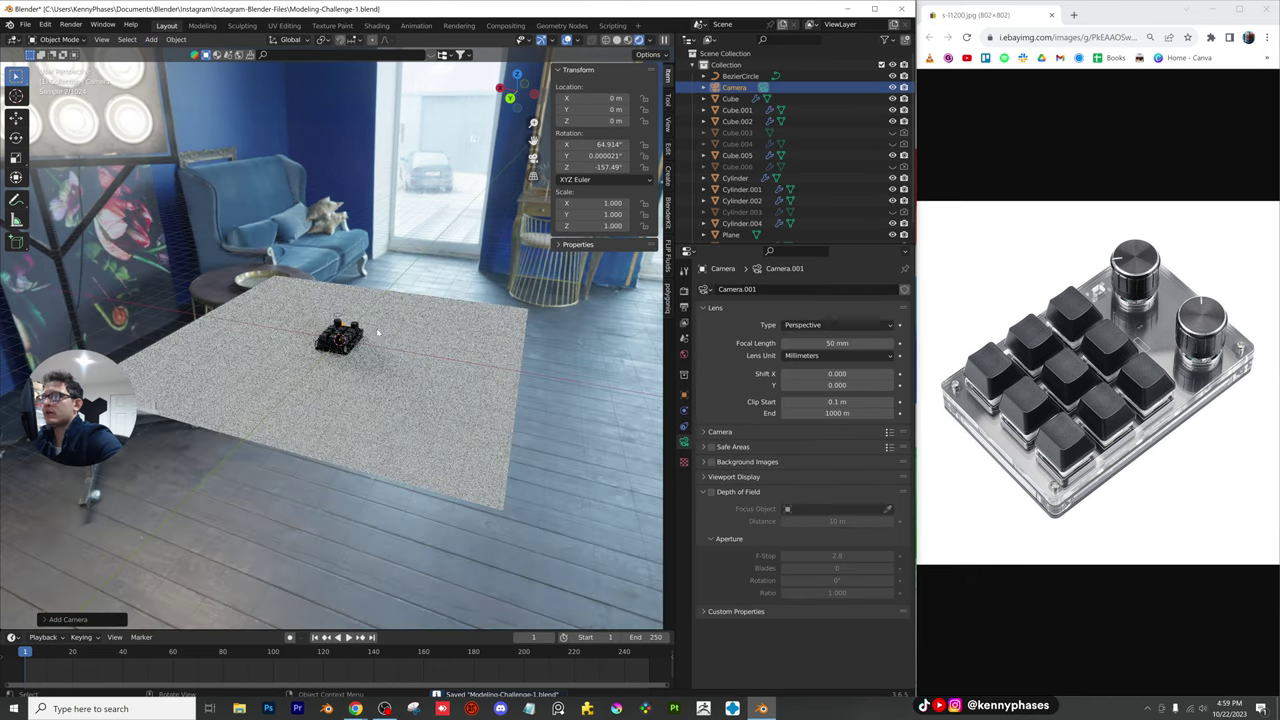
middle_click_drag(380, 334, 508, 322)
key("g")
left_click(590, 263)
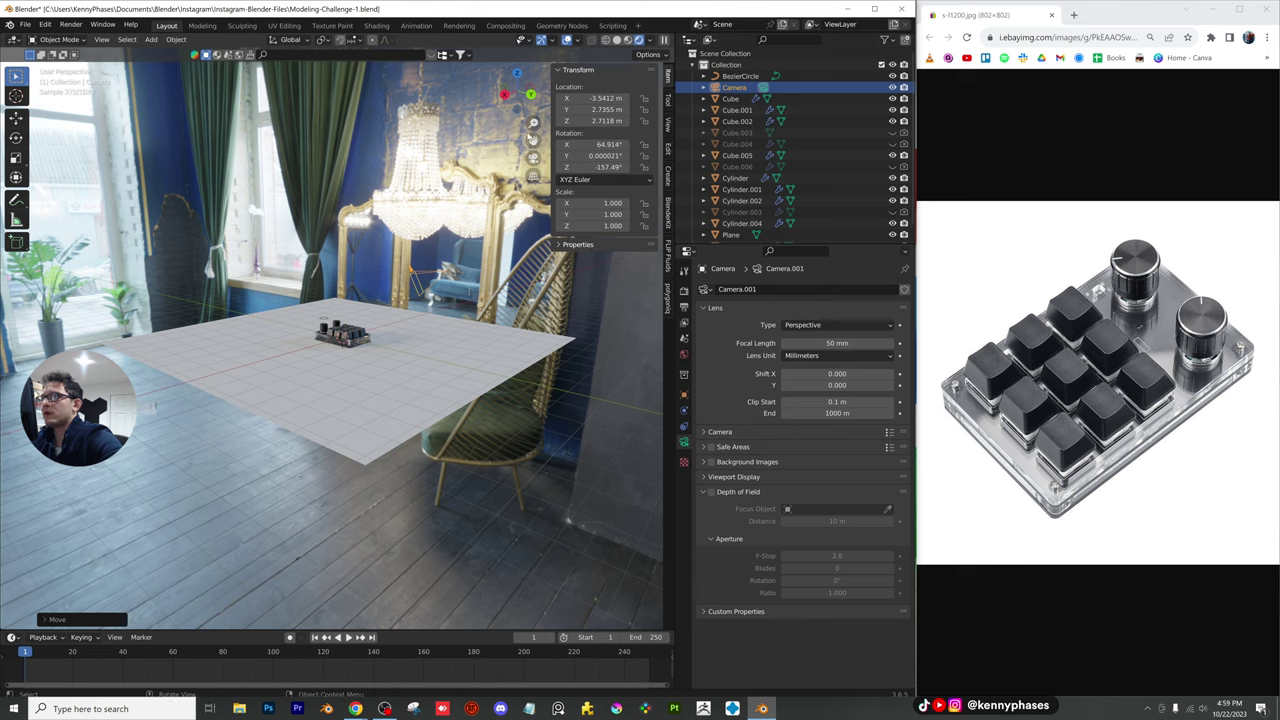
key("KP_0")
key("g")
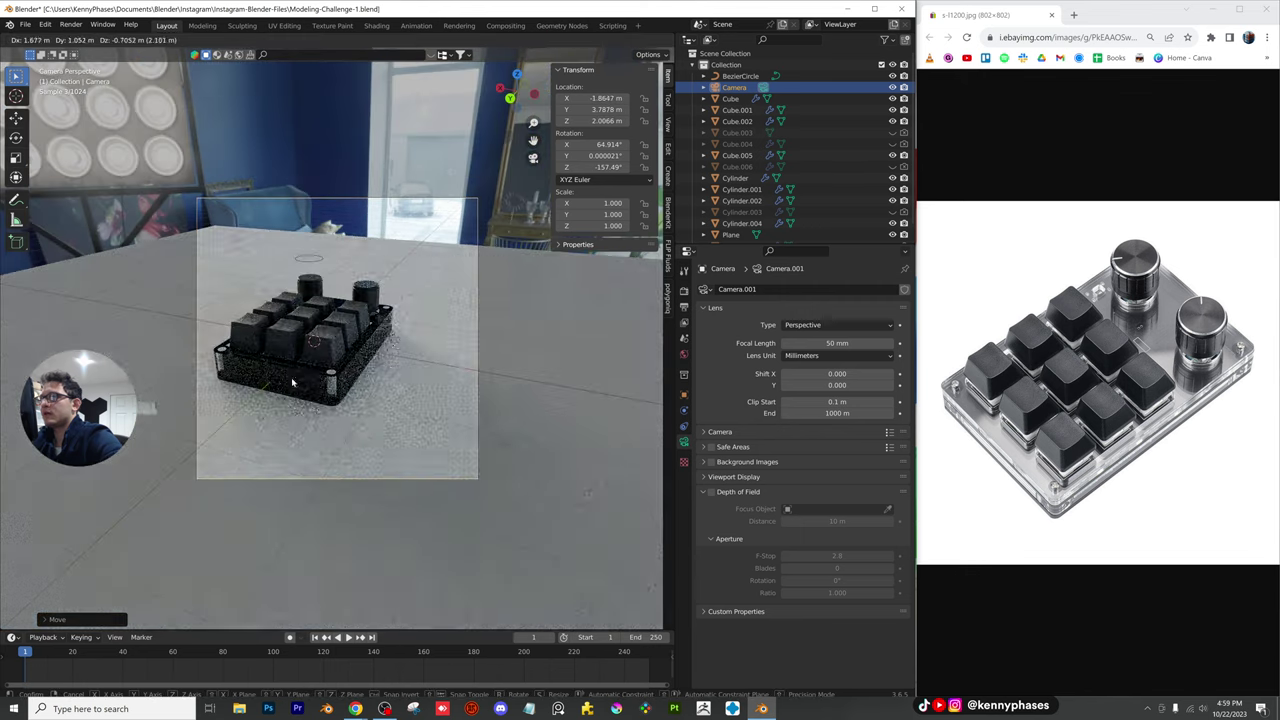
left_click(273, 382)
Set the camera's focal length to 85 mm and turn it to about -135.5° on Z, moving it to keep the keyboard in frame
type("85")
key("Return")
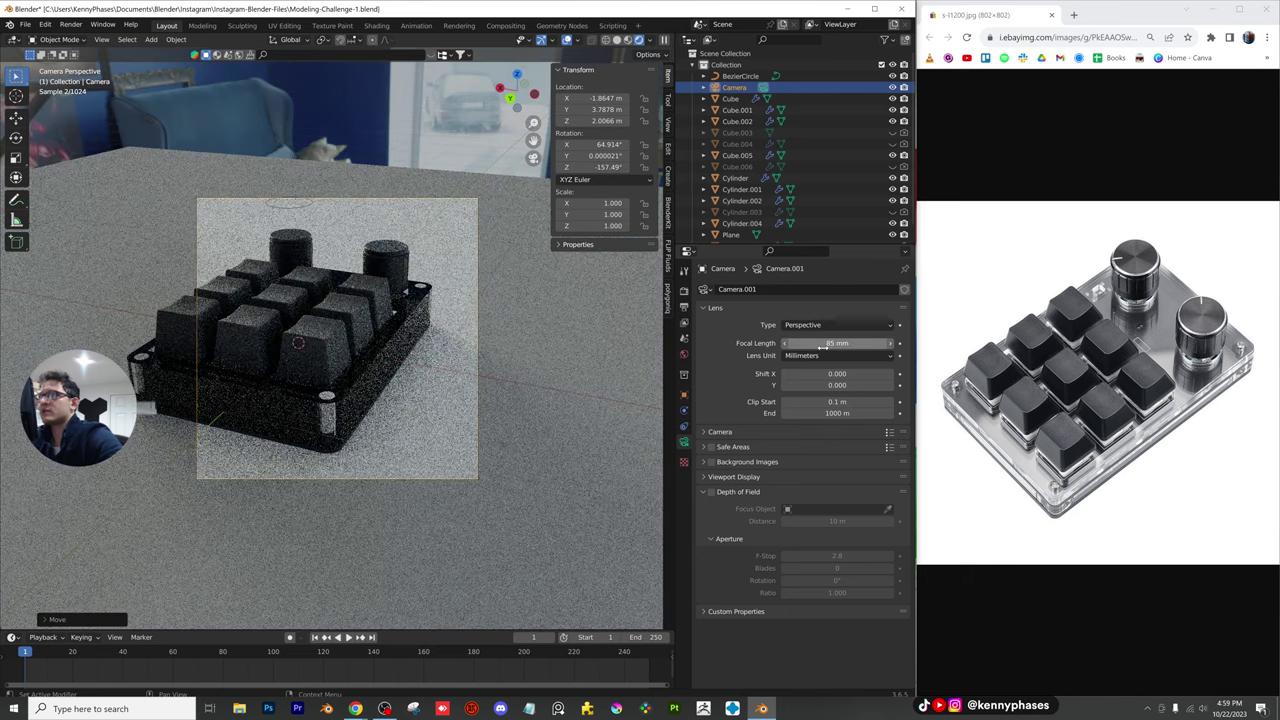
scroll(586, 297, "down", 1)
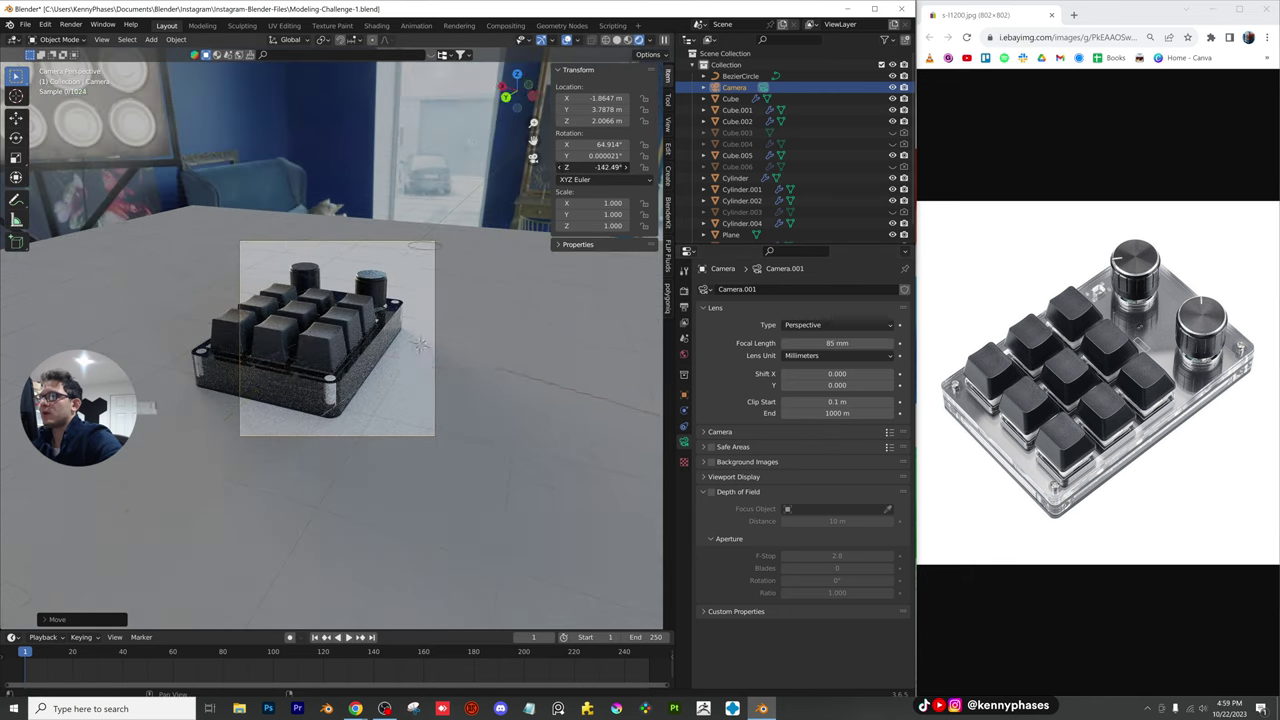
left_click_drag(583, 168, 604, 168)
scroll(392, 298, "down", 1)
key("g")
left_click(405, 311)
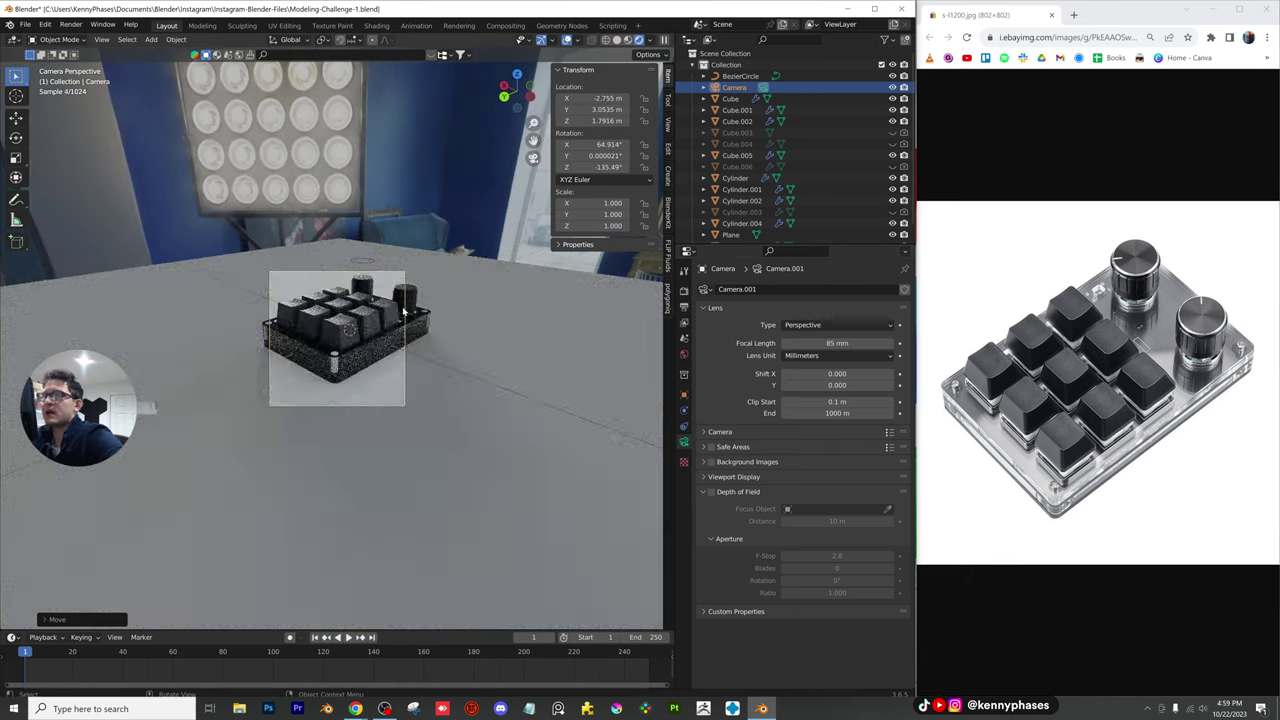
Reposition the camera to about X -3.51, Y 3.67, Z 3.29 m with an X rotation of about 56.9°
scroll(404, 311, "up", 3)
middle_click_drag(404, 311, 364, 342, "shift")
left_click_drag(596, 98, 740, 110)
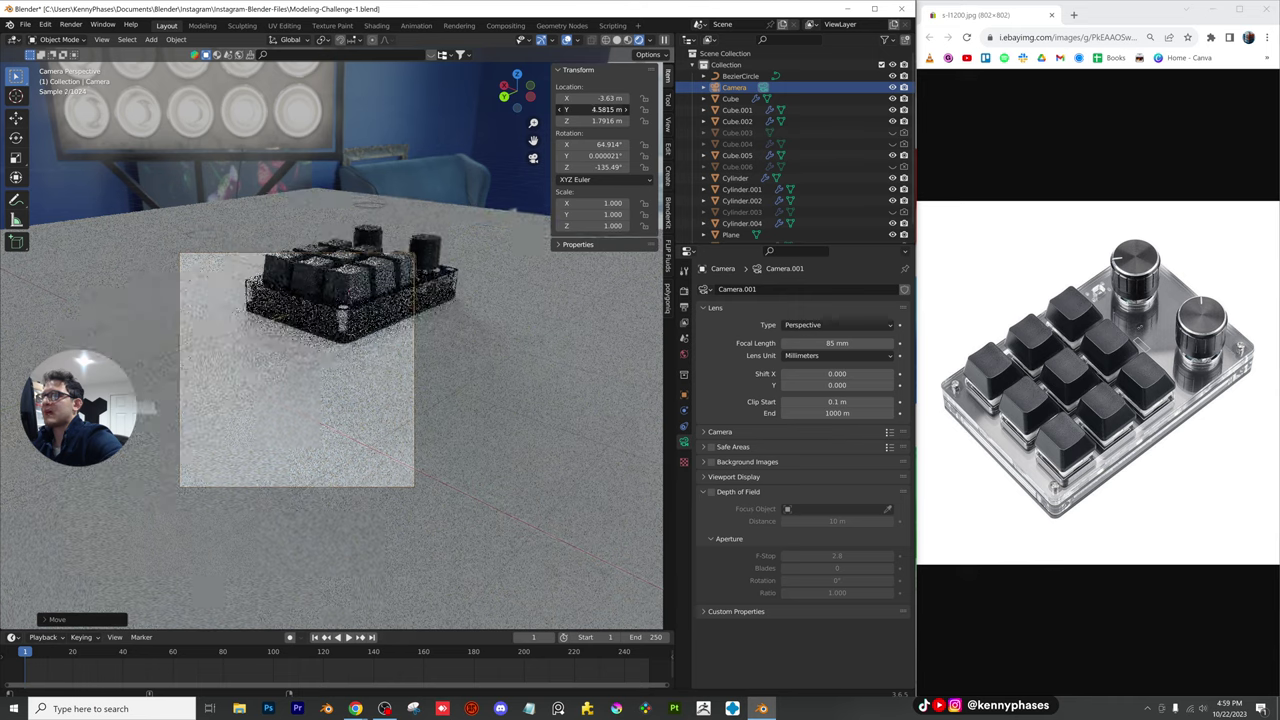
key("g")
left_click(540, 176)
middle_click_drag(540, 176, 369, 340)
key("g")
left_click(373, 320)
scroll(350, 365, "up", 2)
middle_click_drag(338, 385, 385, 390, "shift")
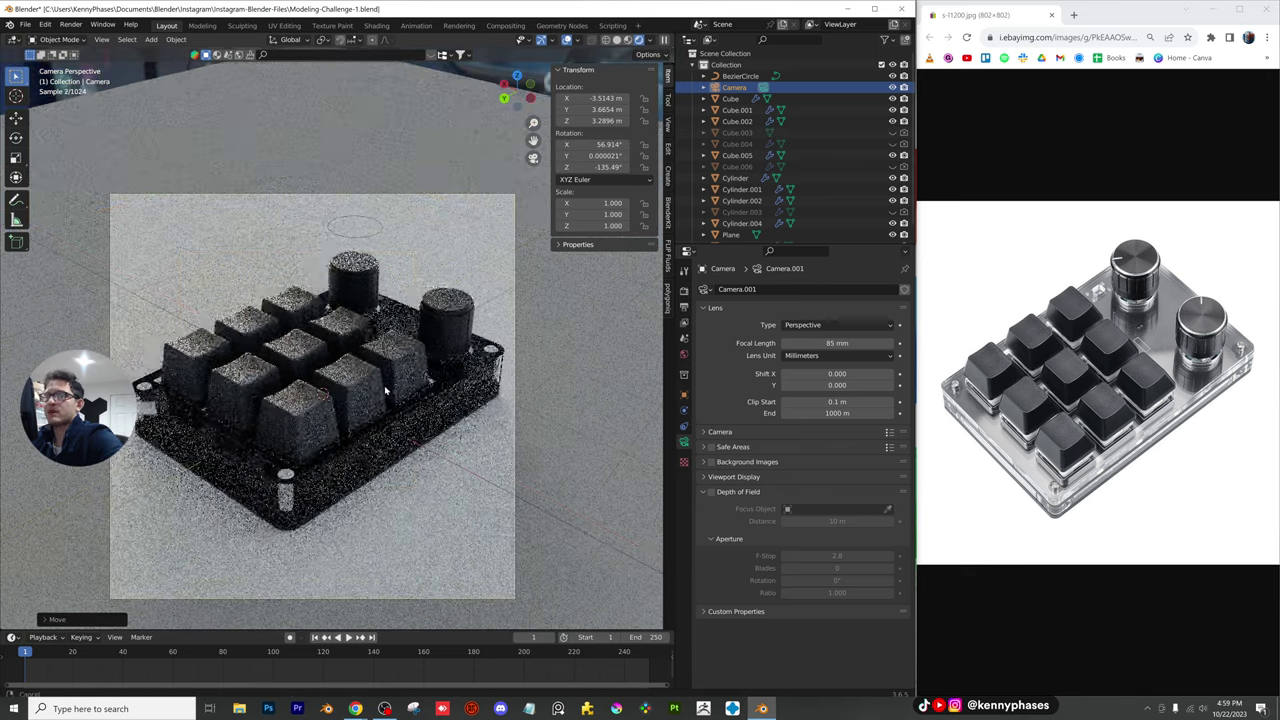
scroll(540, 398, "down", 1)
Give the ground plane a new material with Roughness 0
left_click(554, 376)
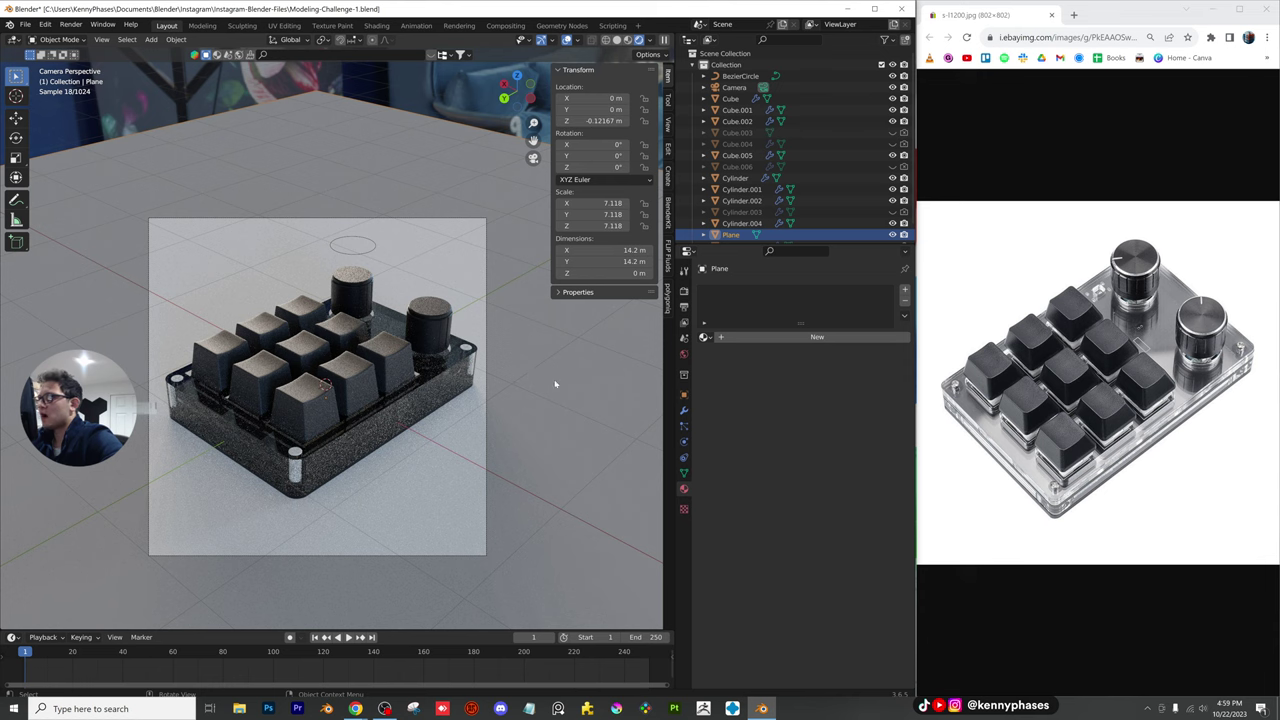
left_click(769, 339)
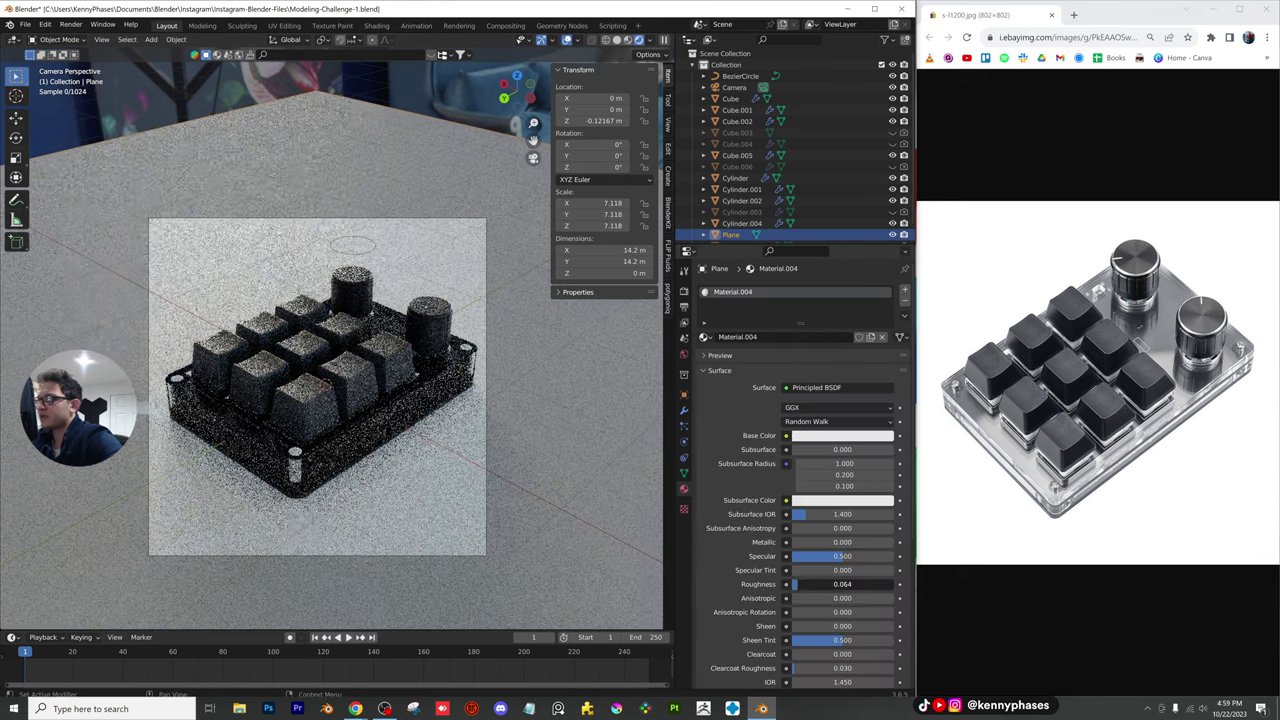
scroll(546, 442, "down", 1)
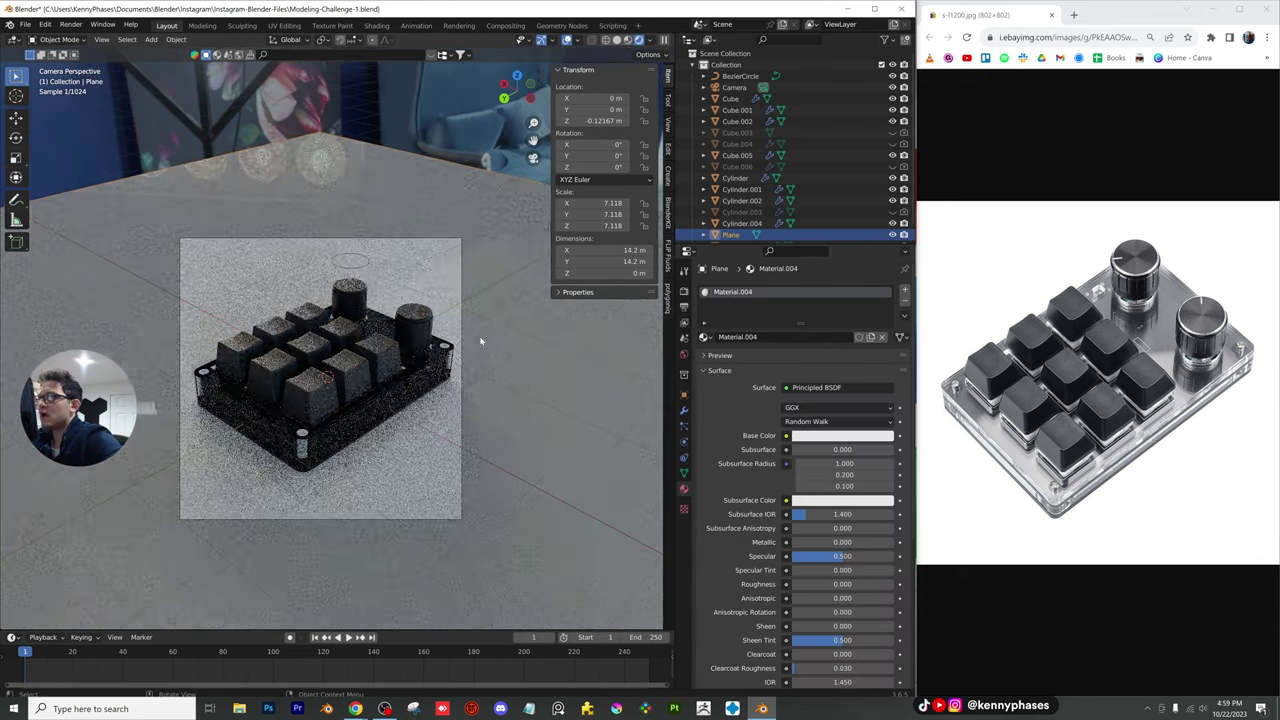
Replace the world's HDRI, trying large_corridor_4k.hdr and settling on peppermint_powerplant_2_4k.hdr
left_click(685, 354)
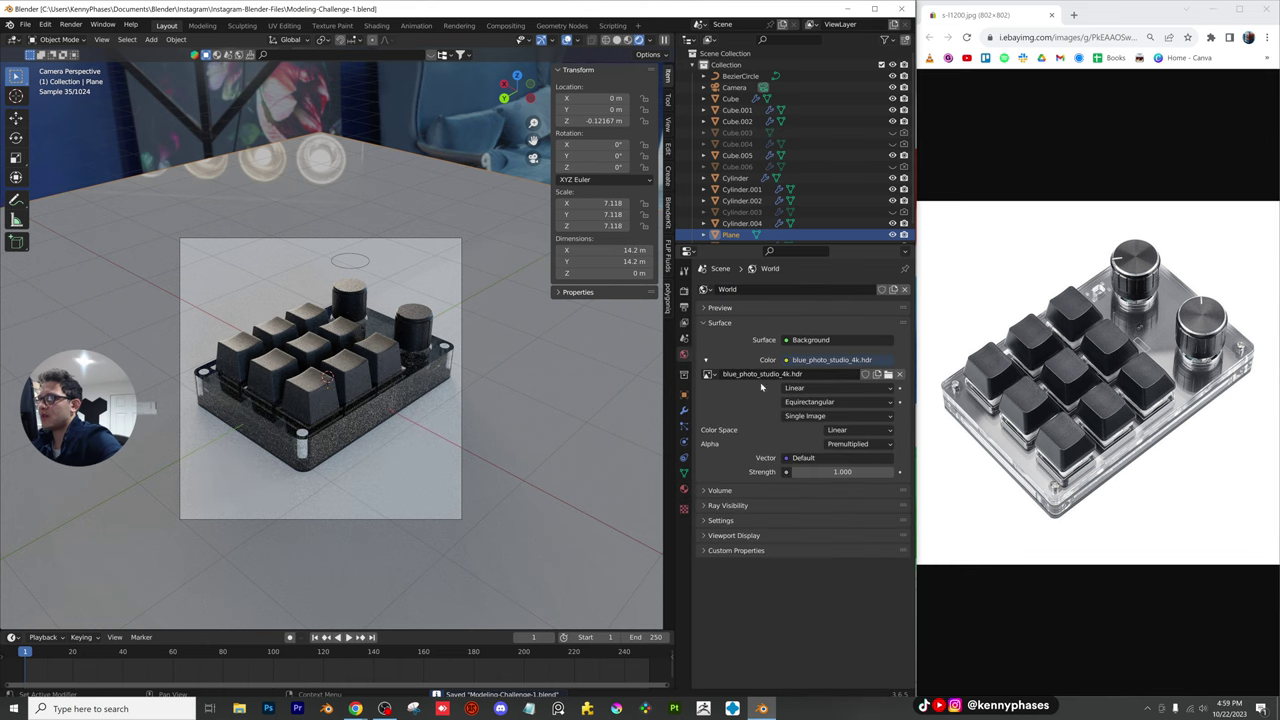
left_click(888, 373)
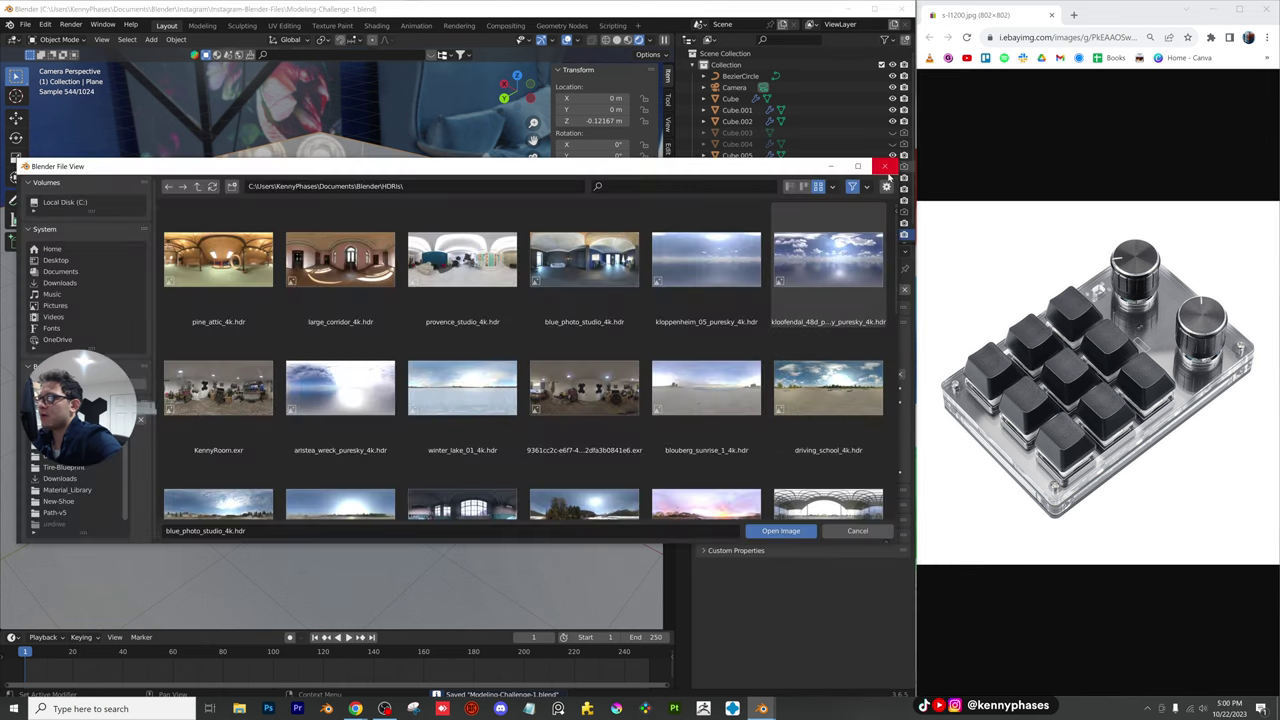
double_click(325, 300)
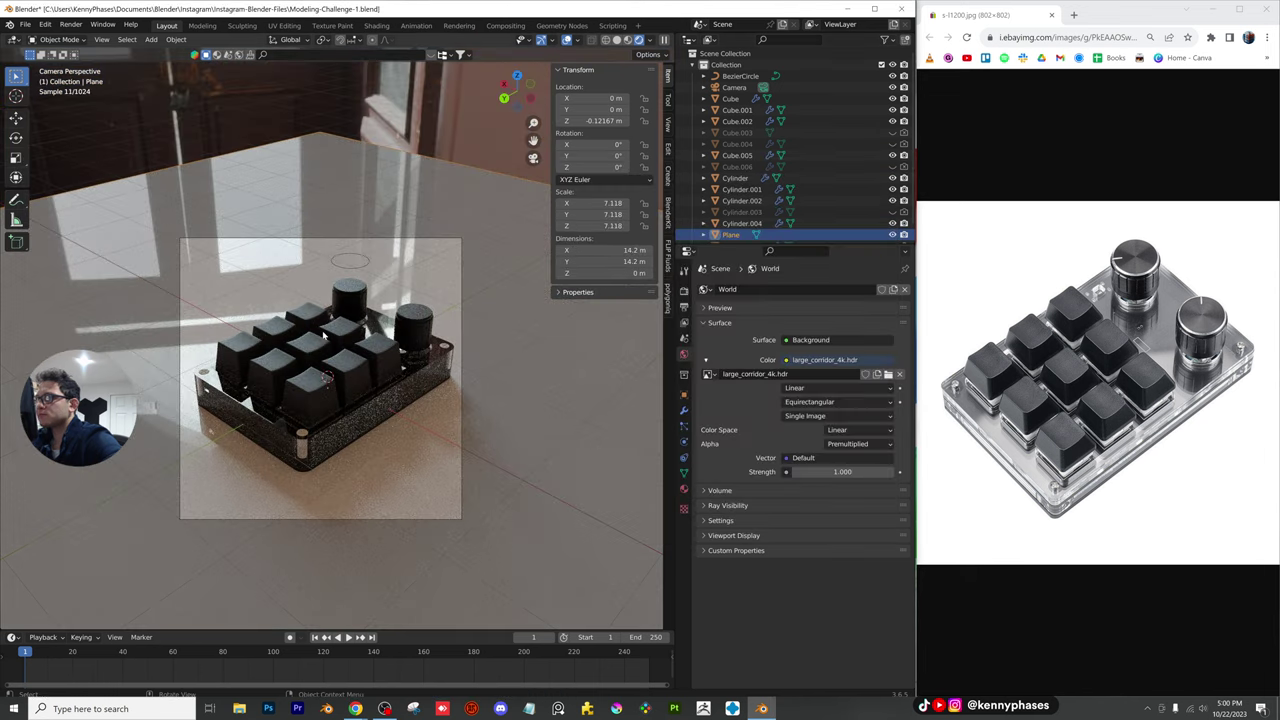
left_click(888, 373)
scroll(463, 420, "down", 2)
double_click(463, 415)
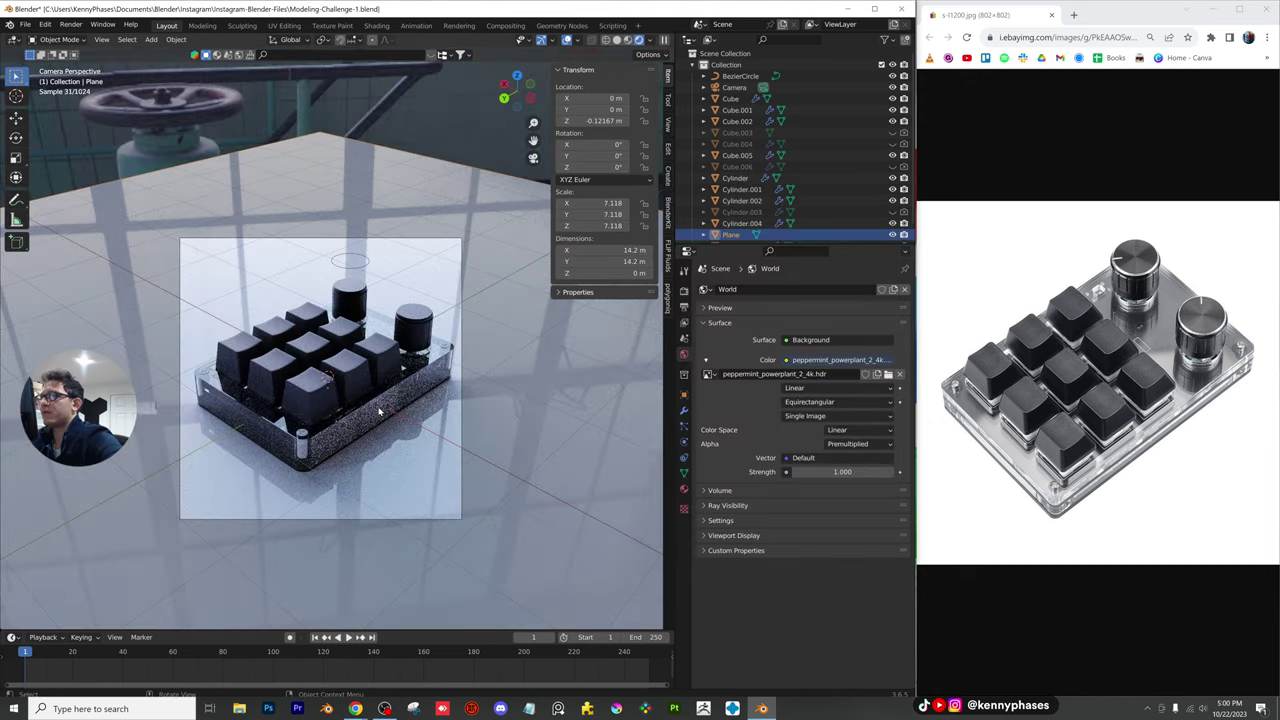
Raise the camera's passepartout to fully opaque so everything outside the frame is black
left_click(734, 87)
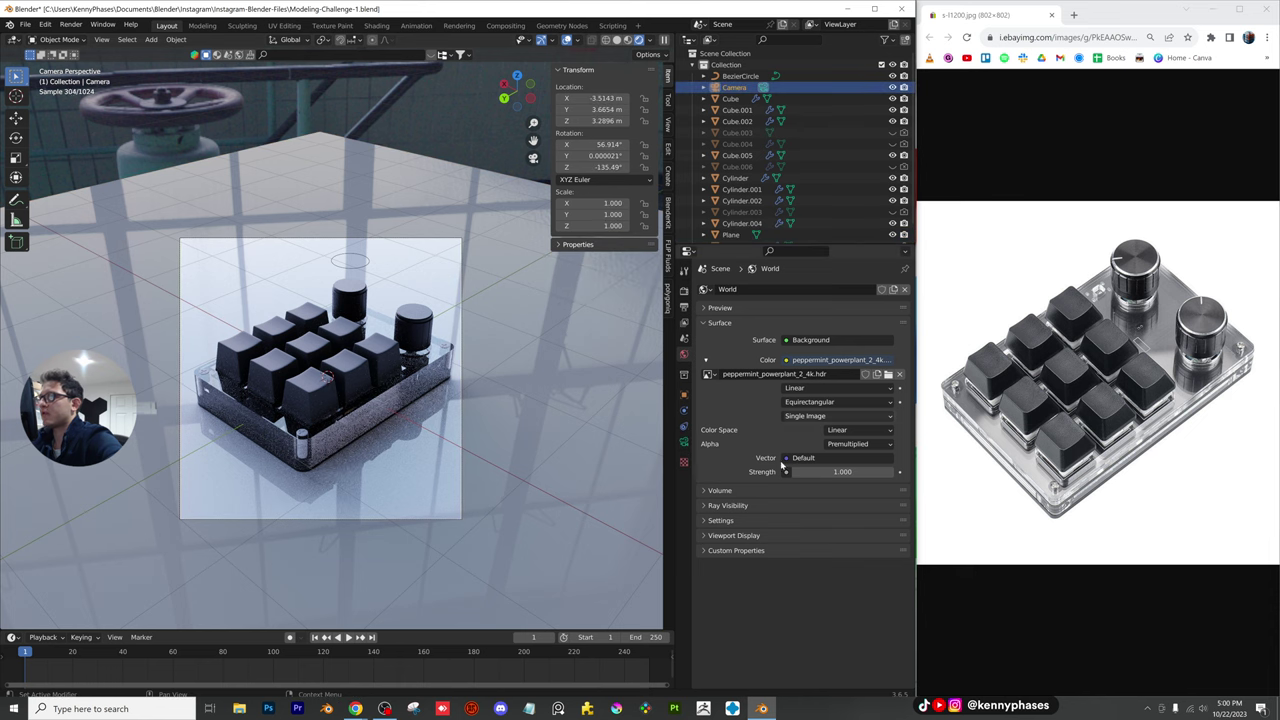
left_click(684, 442)
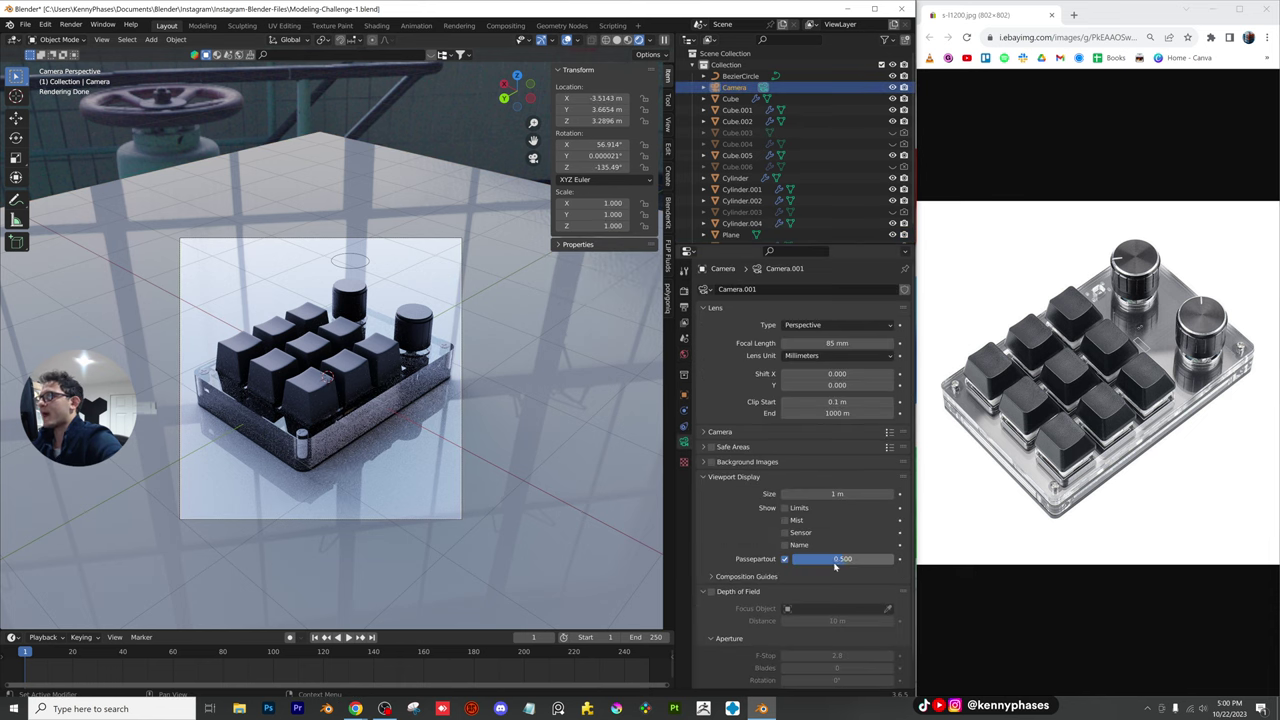
left_click_drag(832, 566, 897, 557)
left_click(735, 476)
scroll(405, 321, "up", 3)
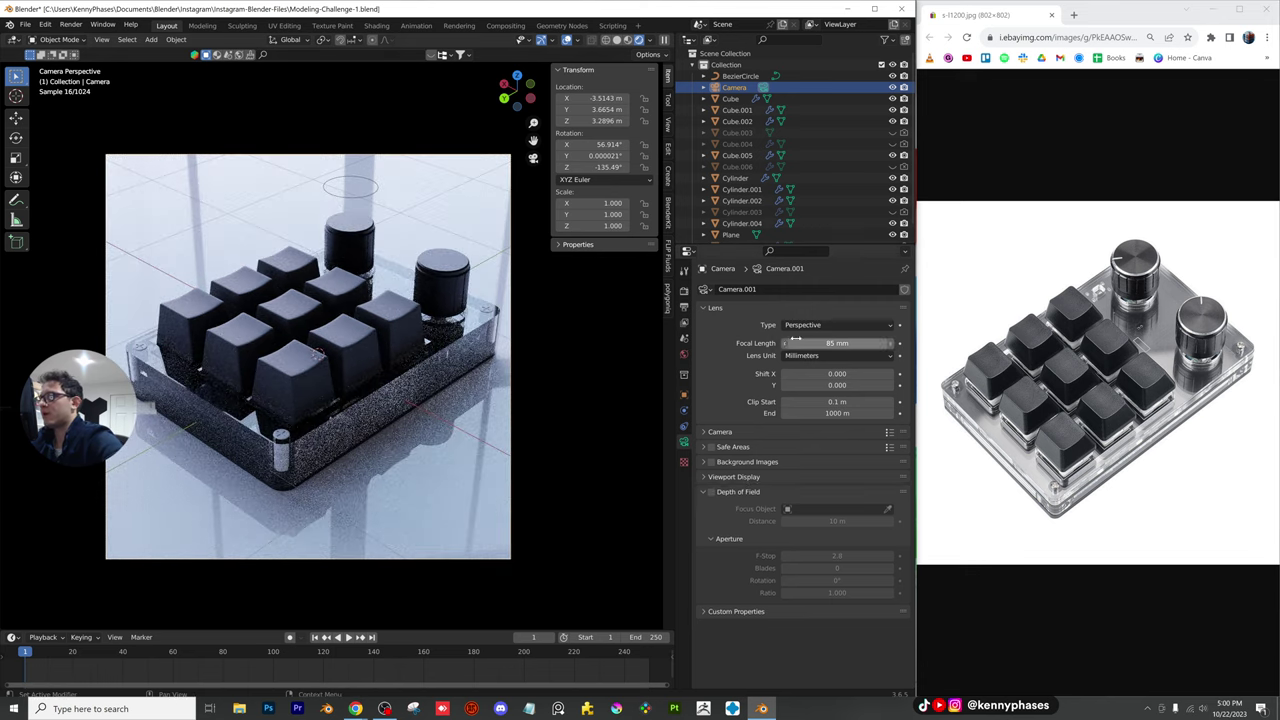
Set the output resolution to 1920 × 1080 px
left_click(684, 305)
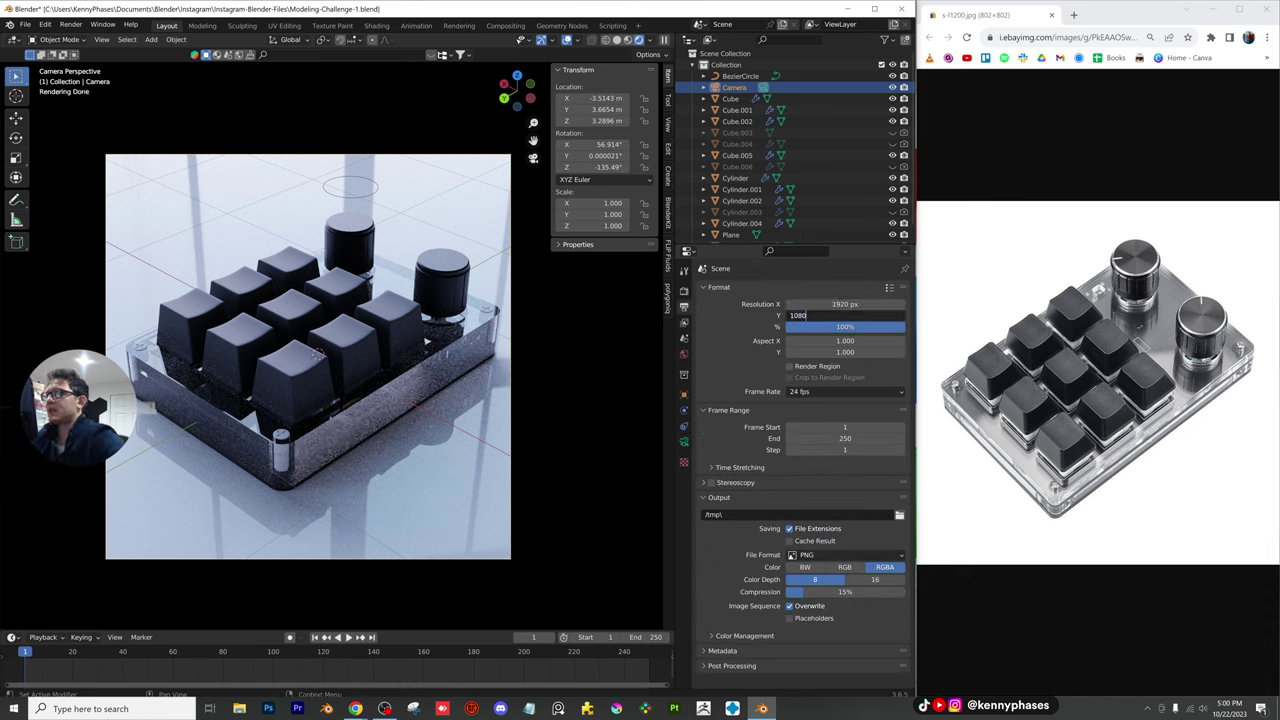
key("Return")
Pull the camera back to about X -4.85, Y 4.90, Z 4.54 m to fit the keyboard in the widescreen frame, and save the file
left_click_drag(595, 98, 673, 109)
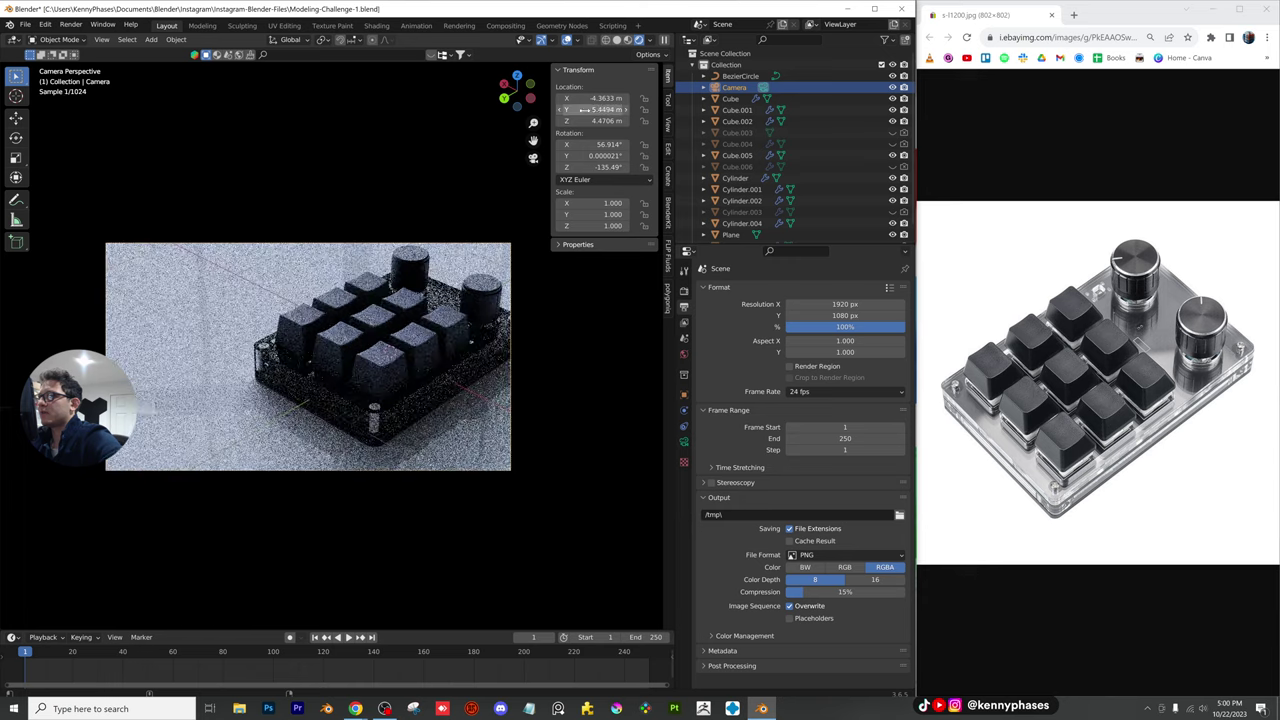
key("g")
left_click(397, 271)
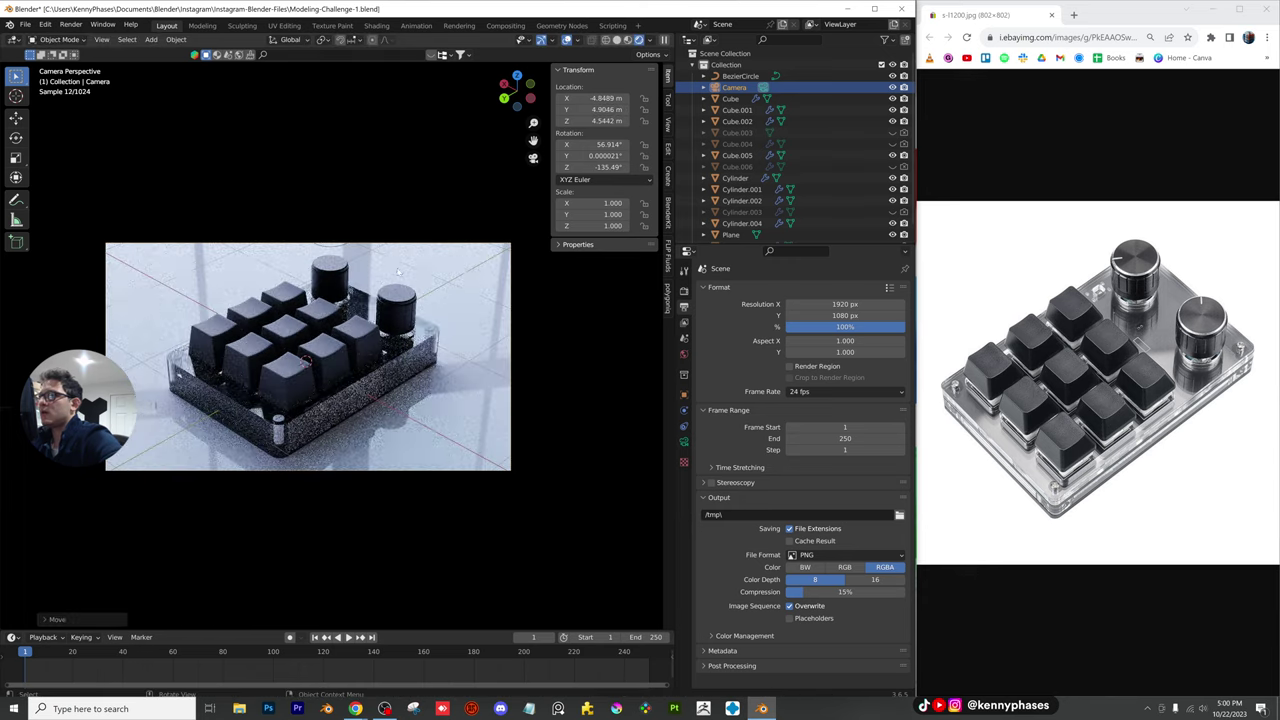
scroll(397, 271, "up", 2)
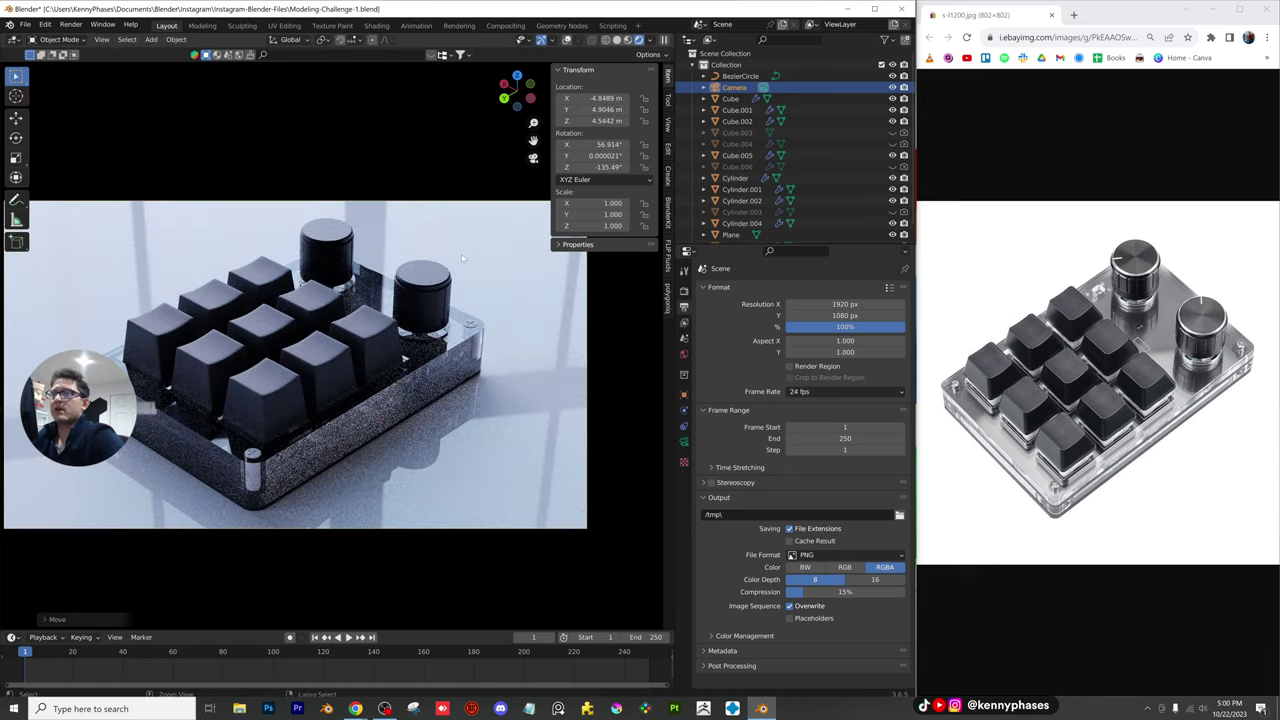
key("ctrl+s")
Enable the camera's depth of field with an F-Stop of 0.2 and the keycaps, Cube.002, as focus object
left_click(684, 443)
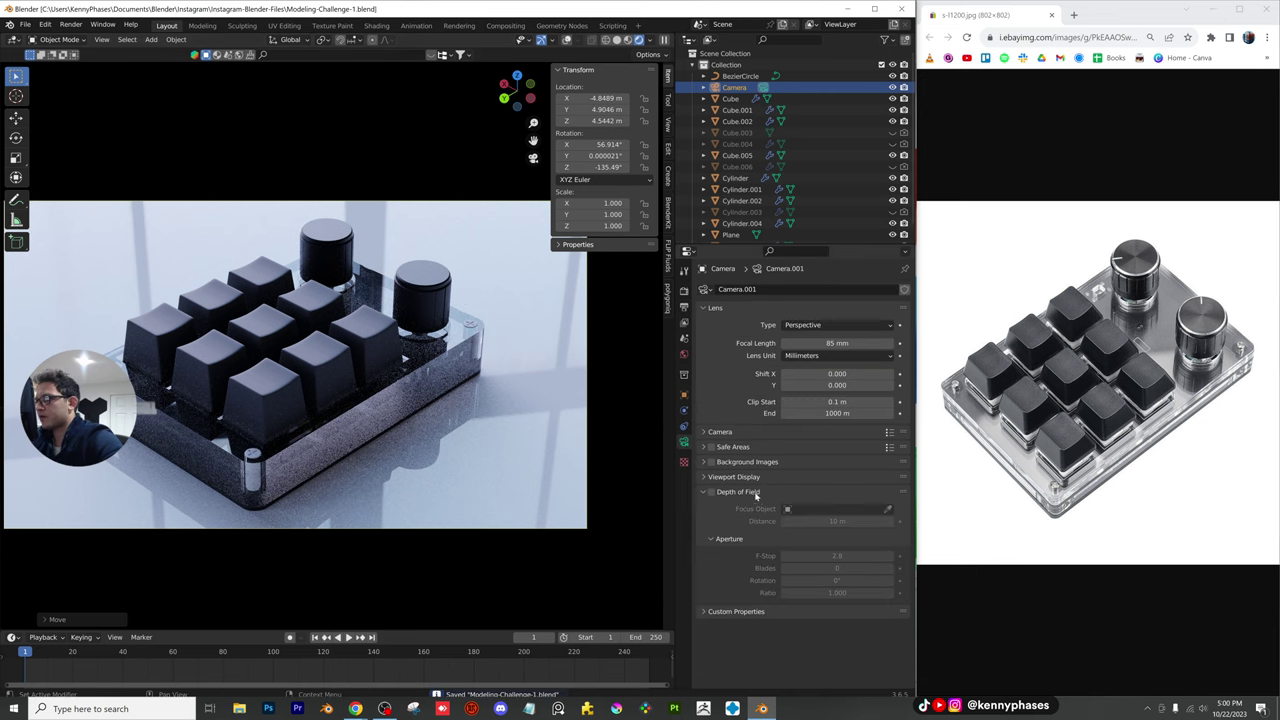
left_click(711, 491)
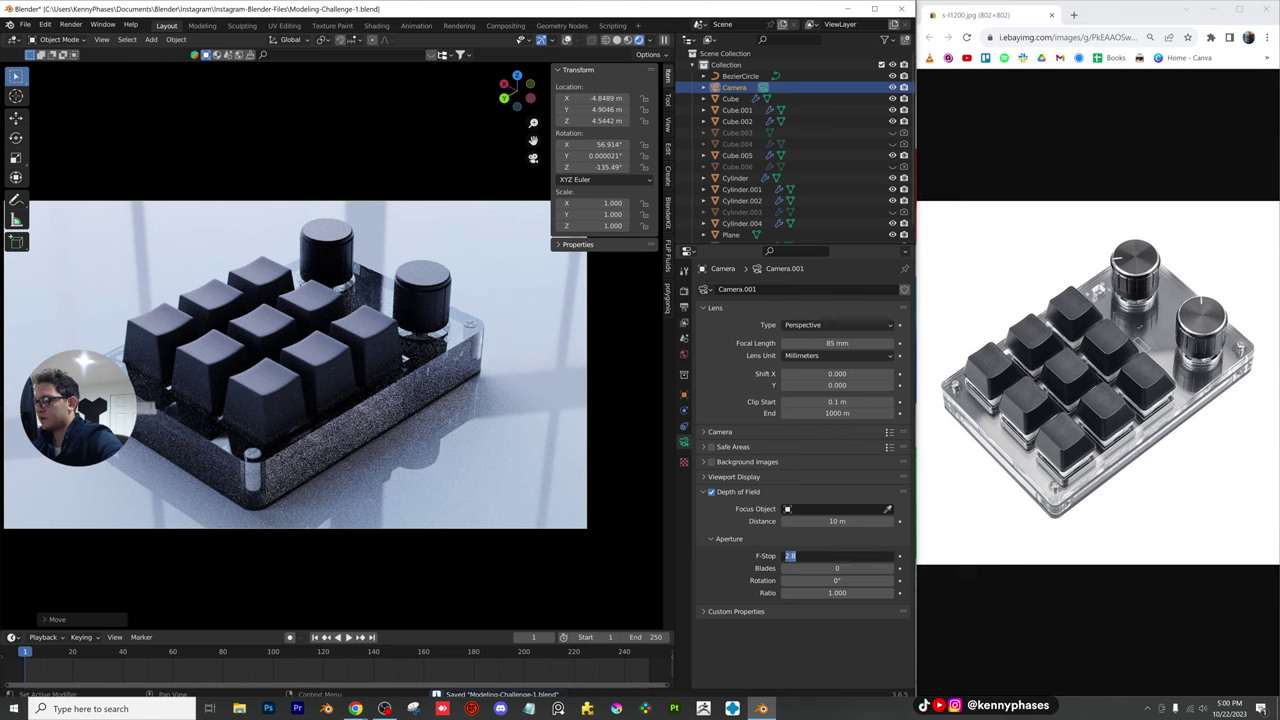
type("0.2")
key("Return")
left_click(887, 509)
left_click(280, 300)
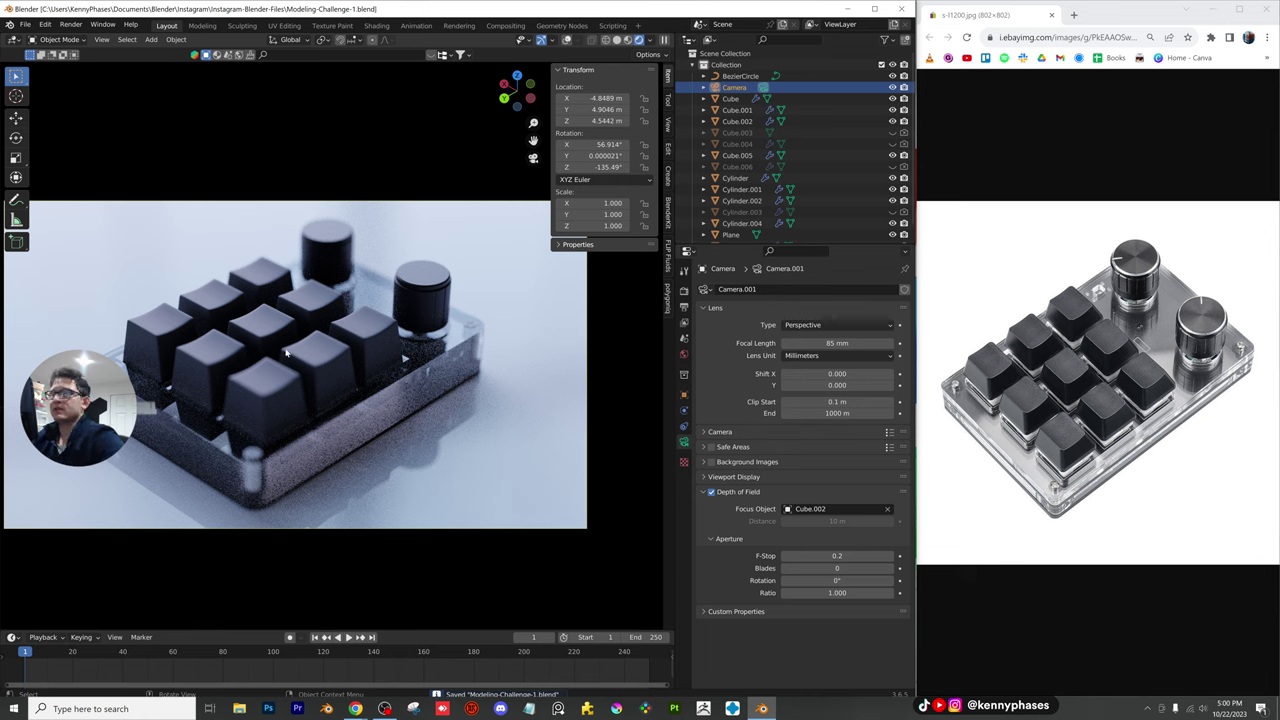
Shift the camera to about X -4.57, Y 5.17, Z 4.55 m to adjust the keyboard's framing, and save the file
scroll(335, 378, "down", 1)
scroll(333, 376, "up", 1)
middle_click_drag(331, 374, 378, 377, "shift")
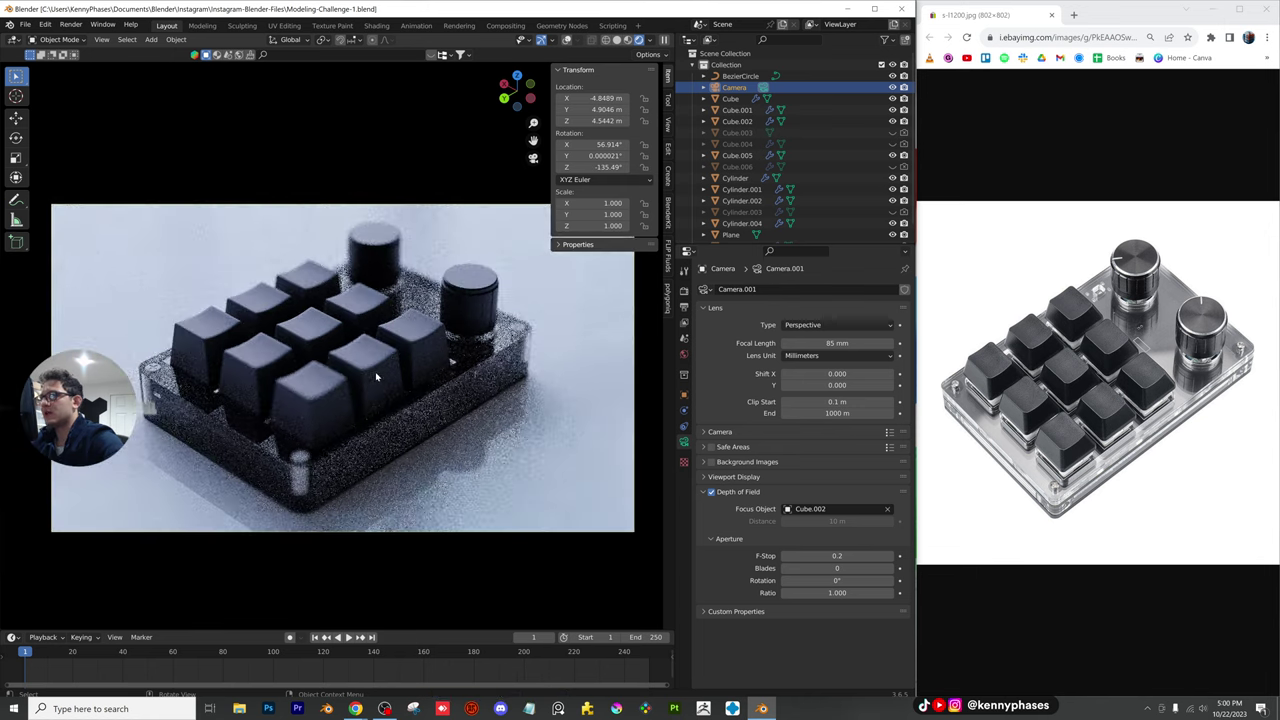
key("g")
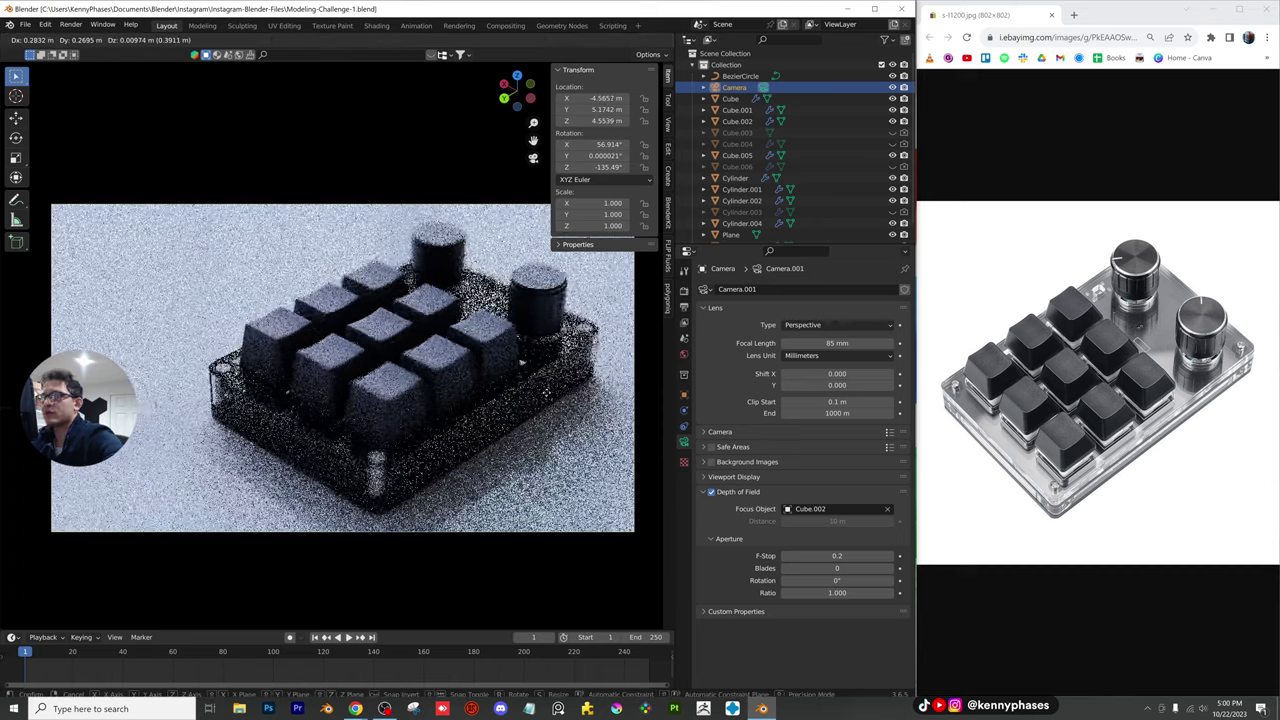
left_click(410, 293)
key("ctrl+s")
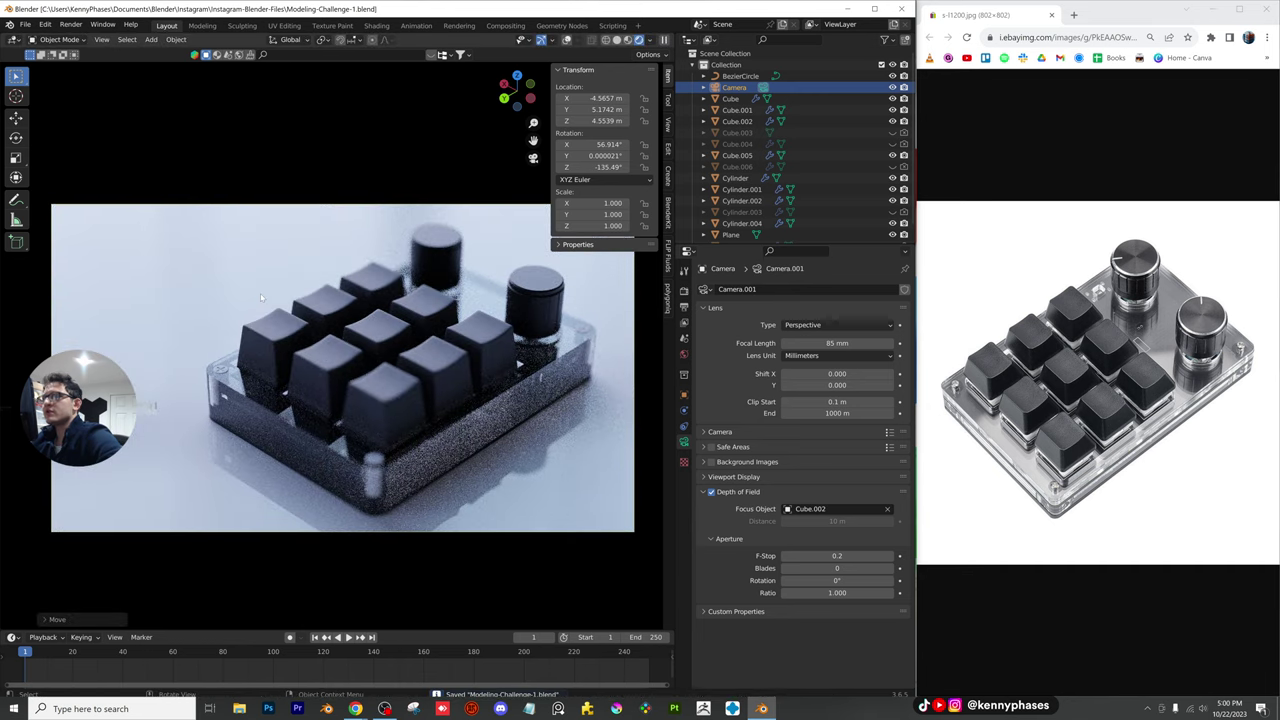
Open the recent procedural grid floor shader file and copy its blue floor plane, Adjustable-Grid (Blue).009
left_click(24, 24)
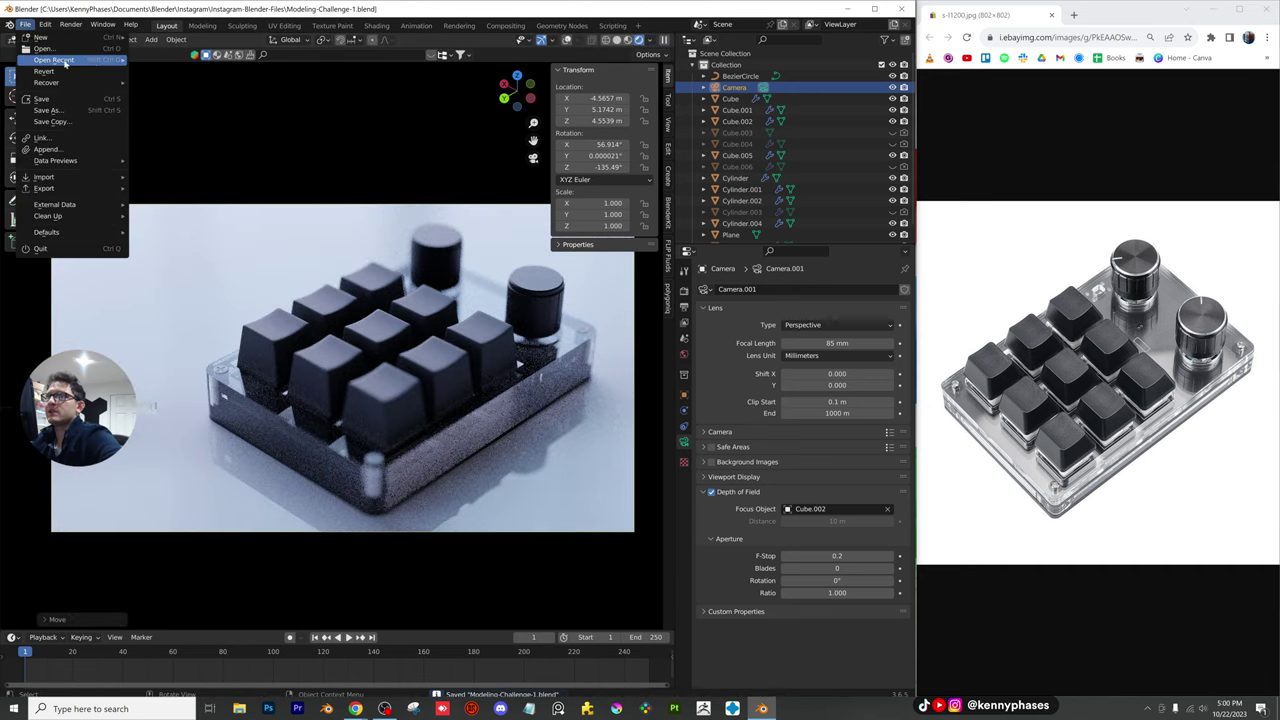
mouse_move(60, 59)
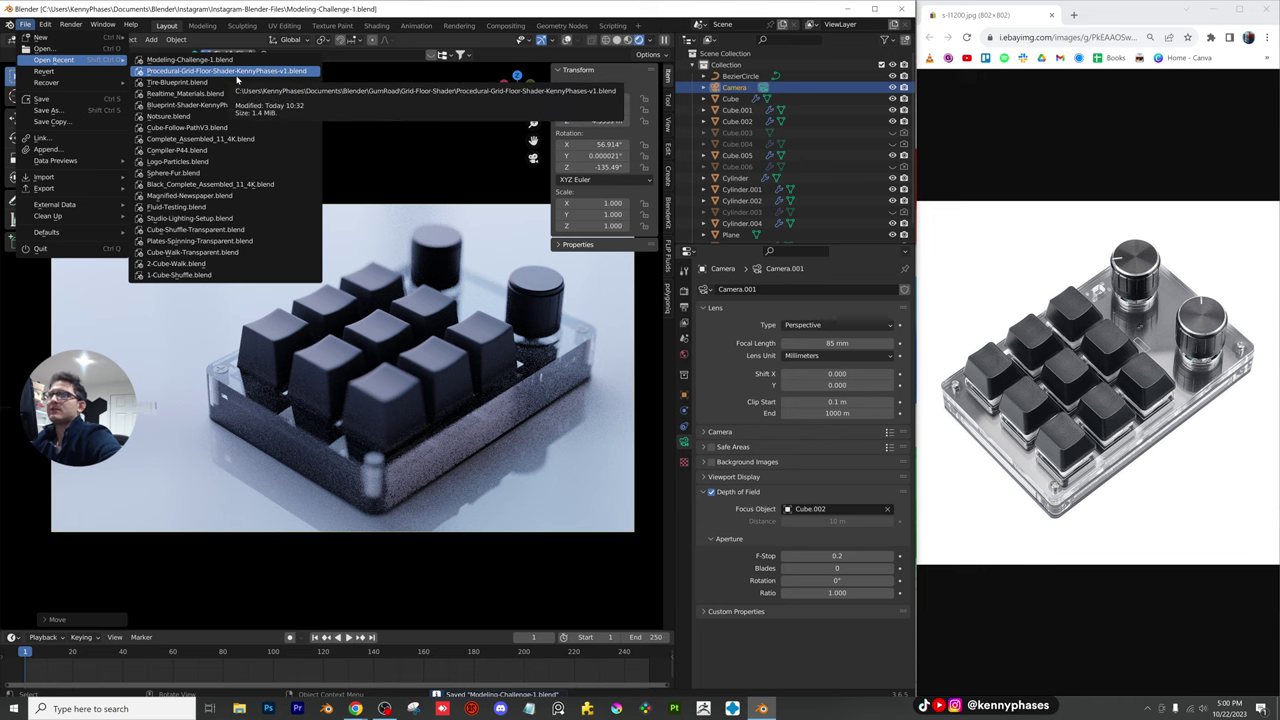
left_click(226, 71)
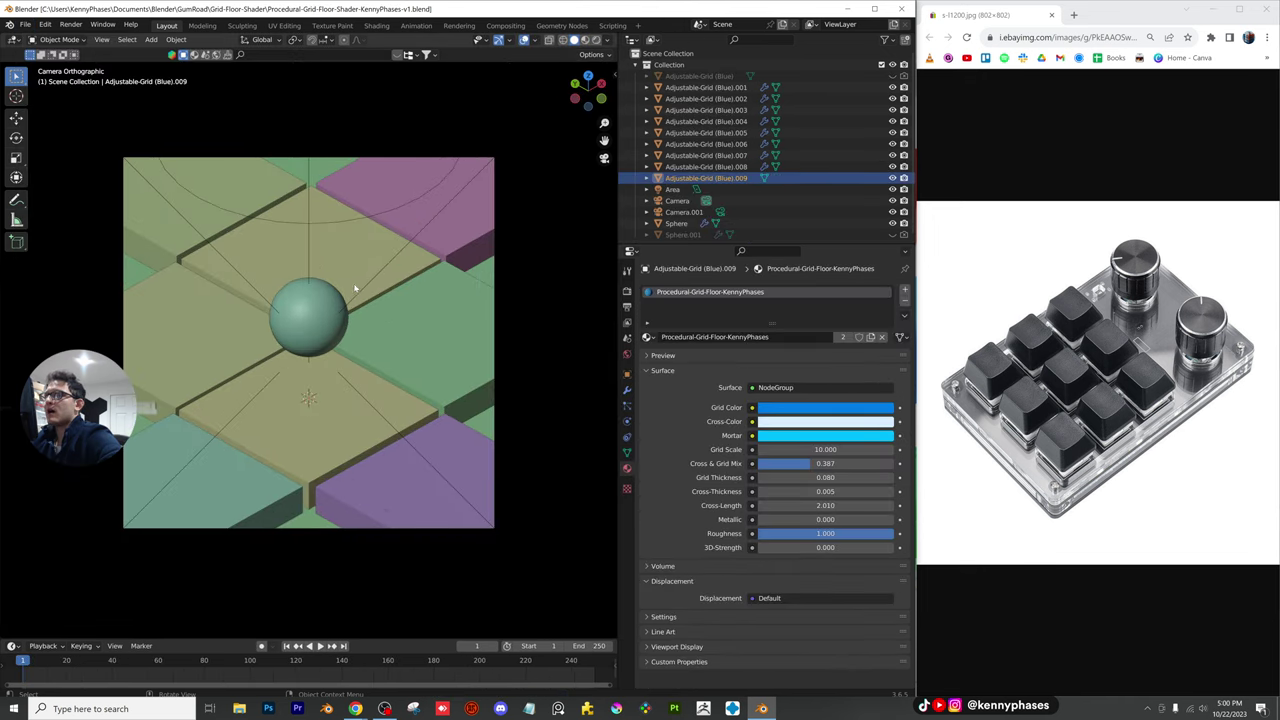
key("KP_0")
key("z")
left_click(515, 214)
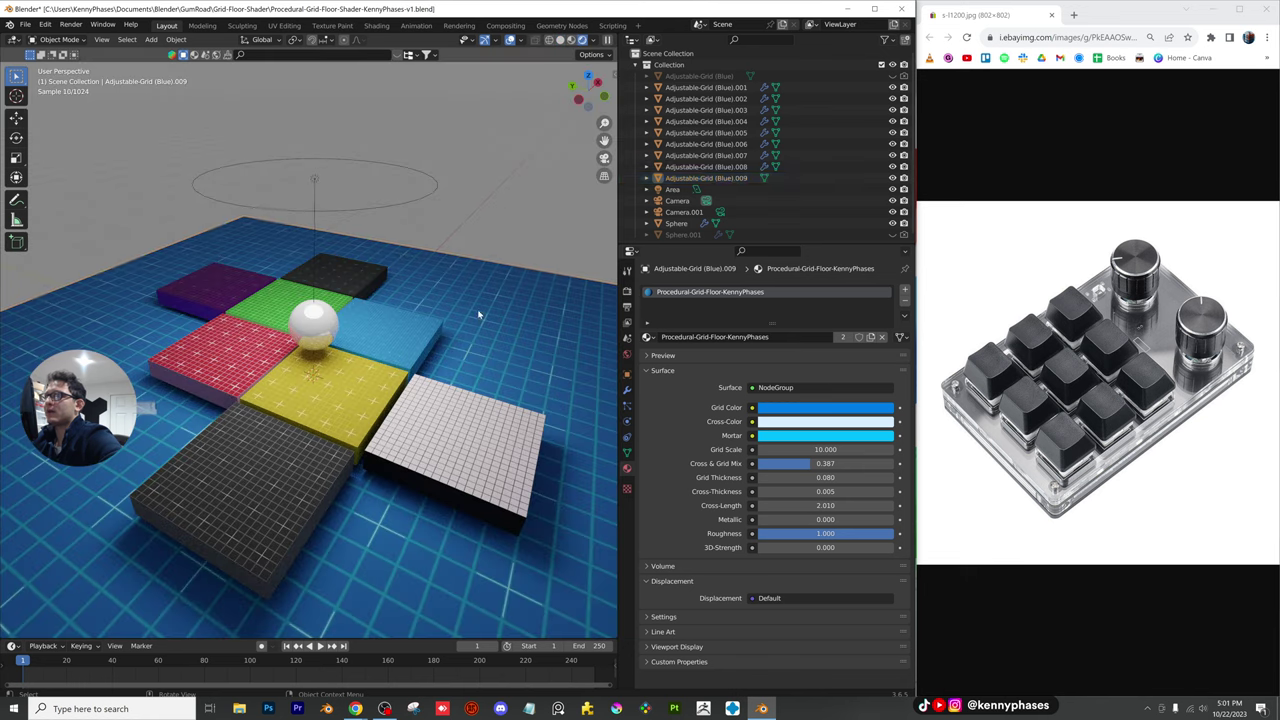
scroll(474, 326, "down", 3)
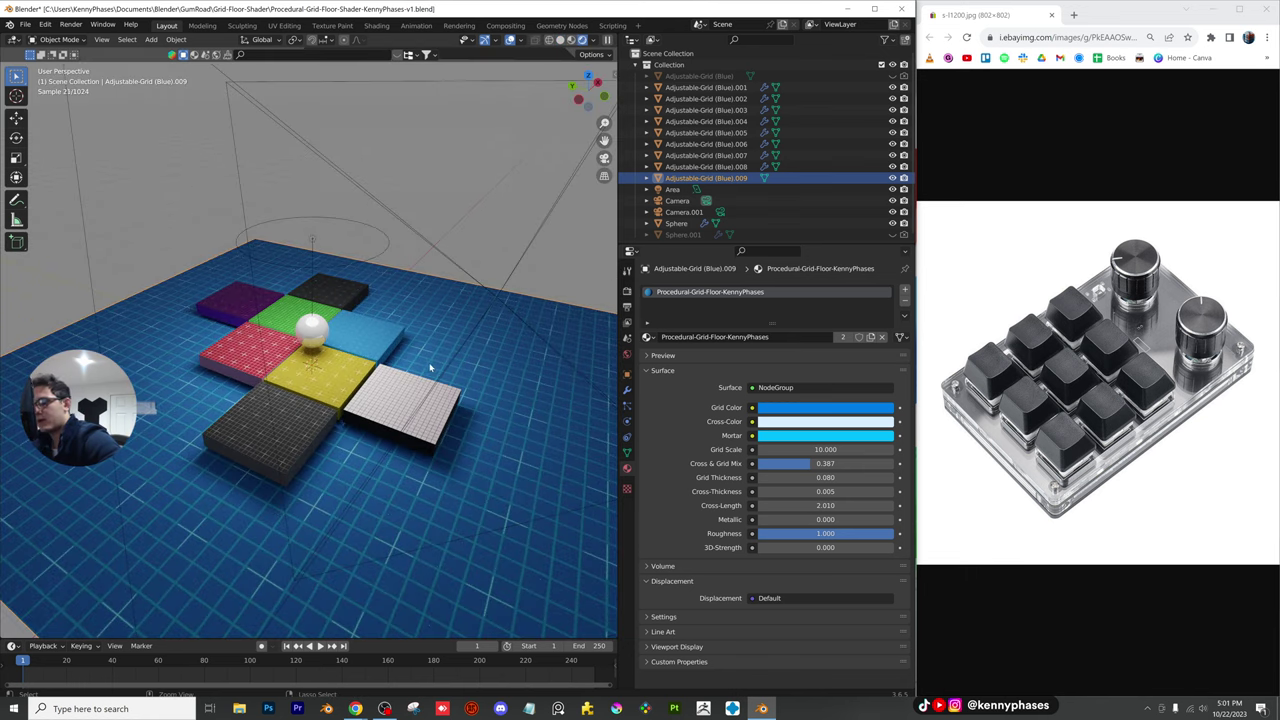
Reopen Modeling-Challenge-1.blend, paste the copied blue grid floor into the keyboard scene, and show it in rendered shading
left_click(24, 24)
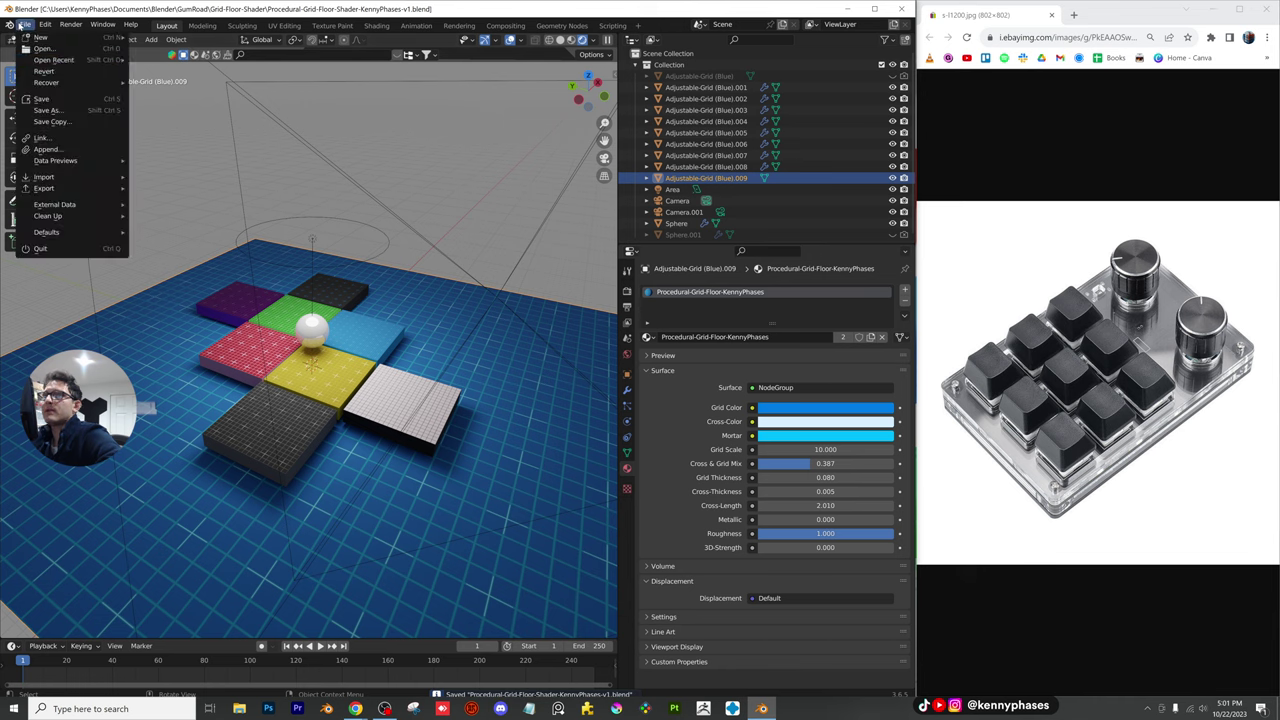
mouse_move(60, 60)
left_click(190, 71)
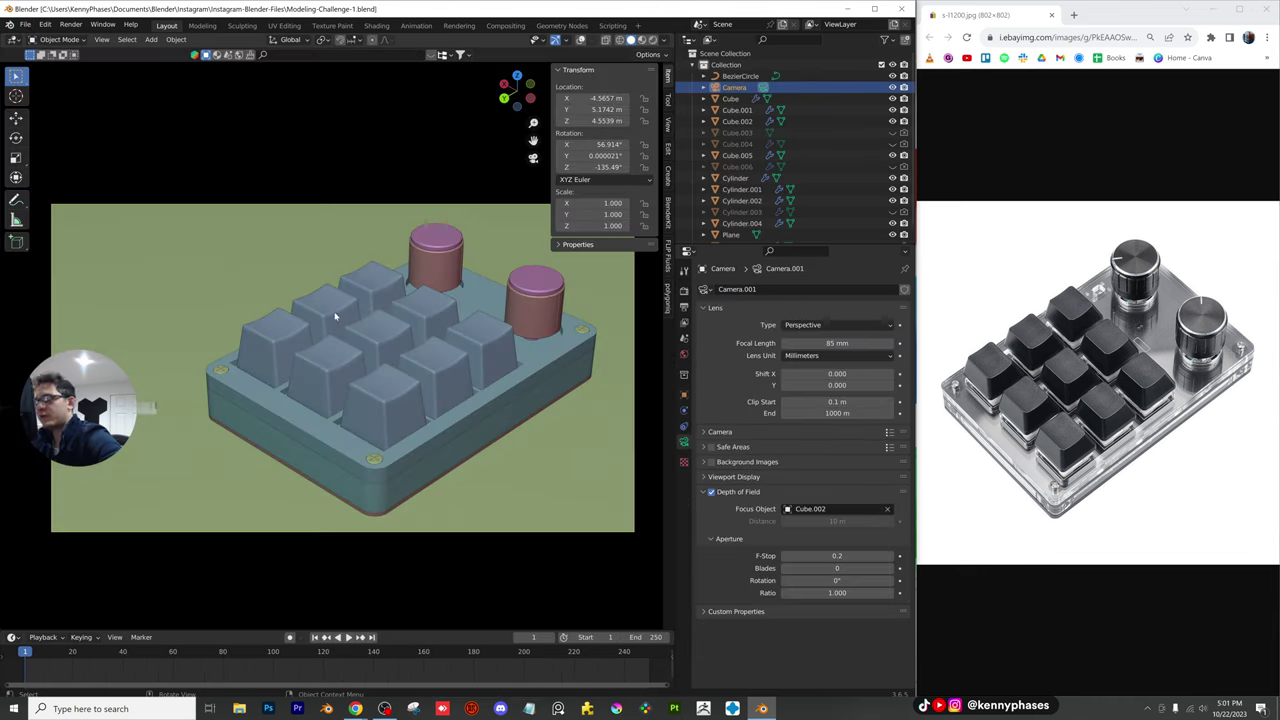
key("ctrl+v")
scroll(319, 256, "down", 2)
middle_click_drag(319, 256, 346, 243)
key("z")
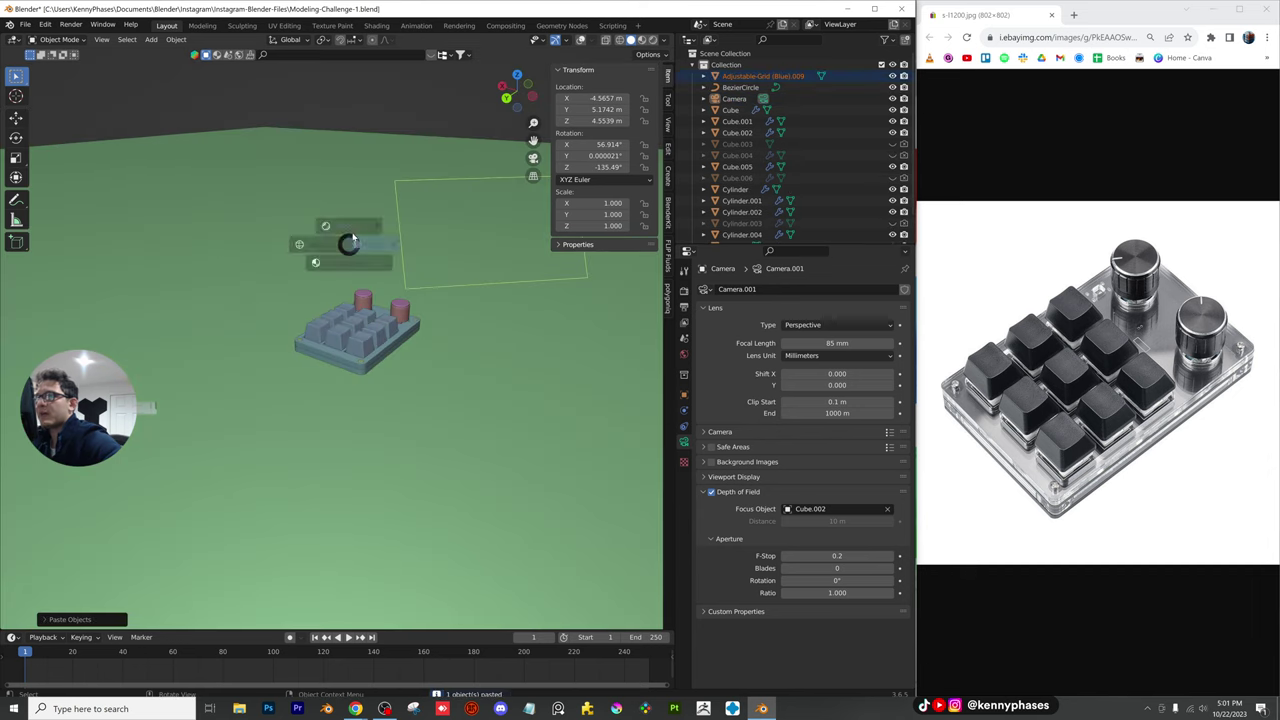
left_click(345, 179)
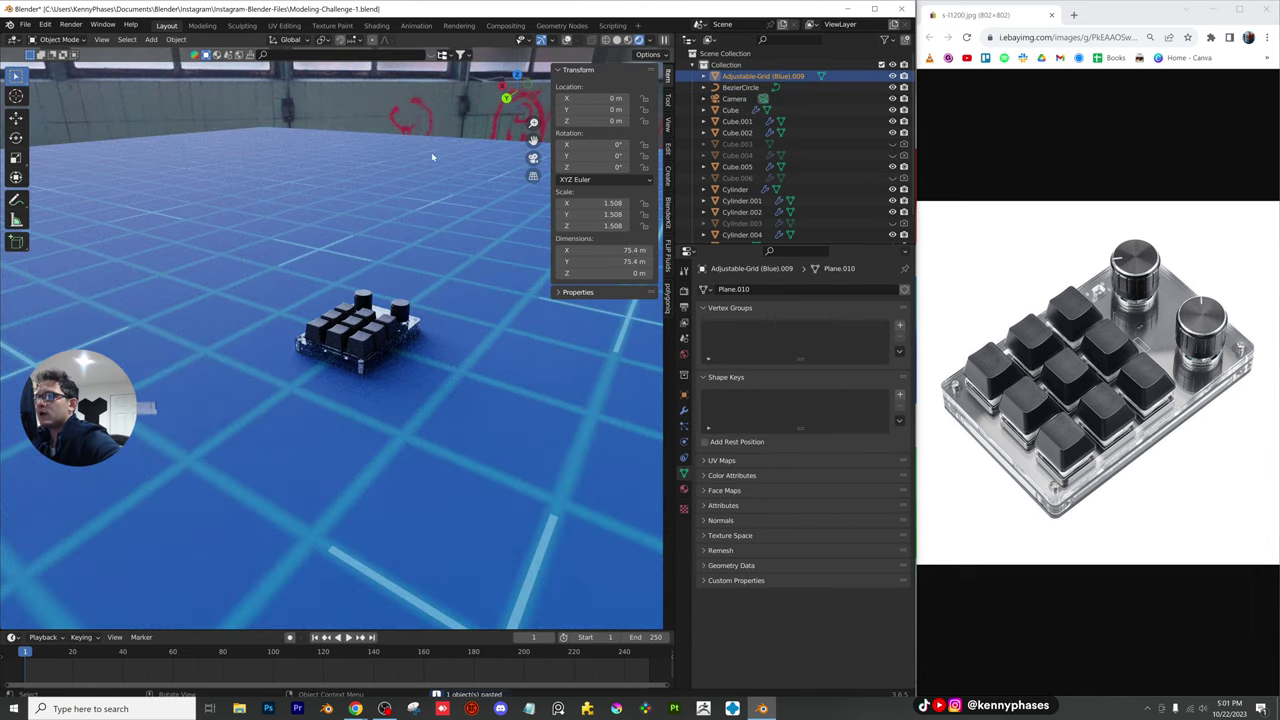
Scale the pasted grid floor down uniformly to about 0.151, checking its coverage through the camera
key("s")
left_click(371, 318)
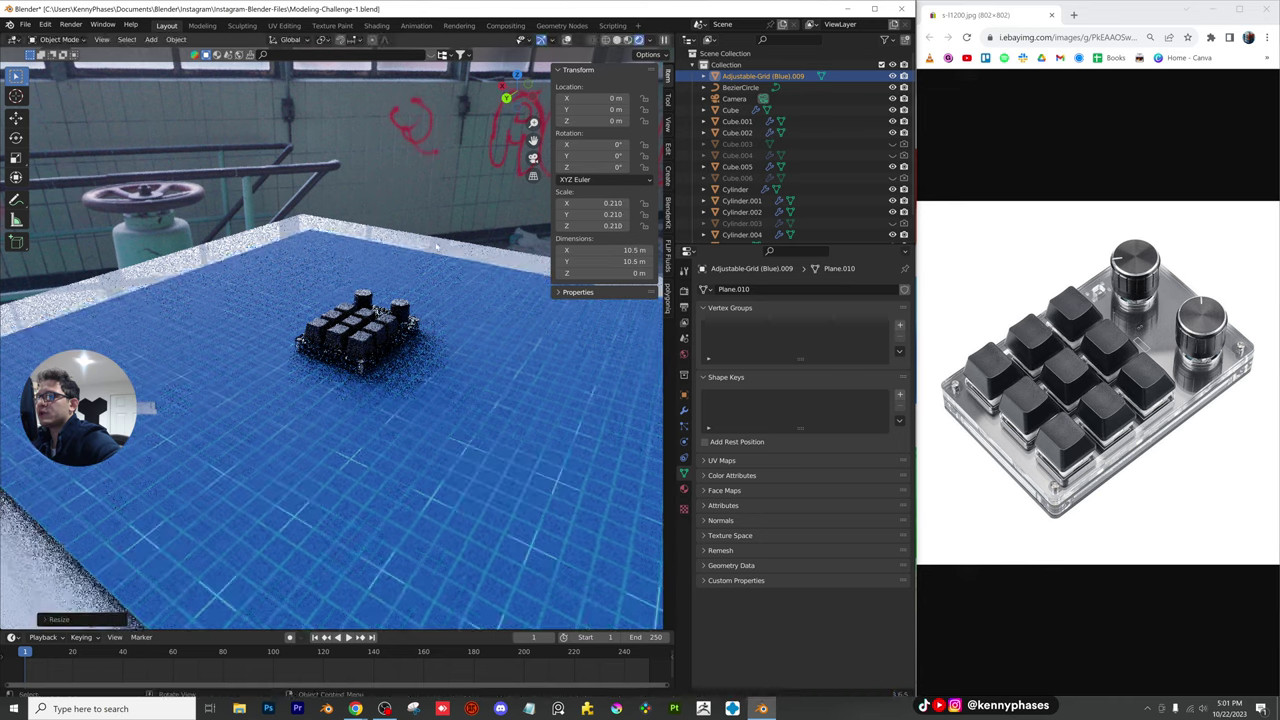
left_click(533, 159)
key("s")
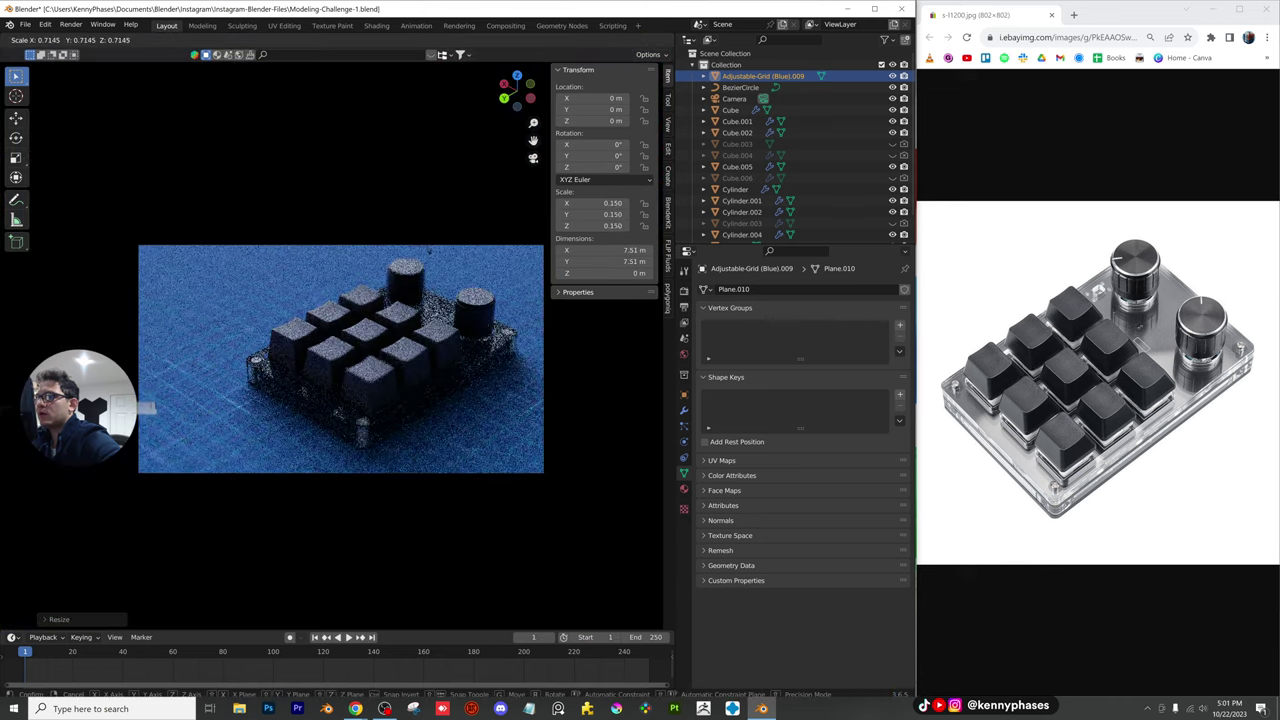
left_click(433, 250)
scroll(460, 358, "down", 6)
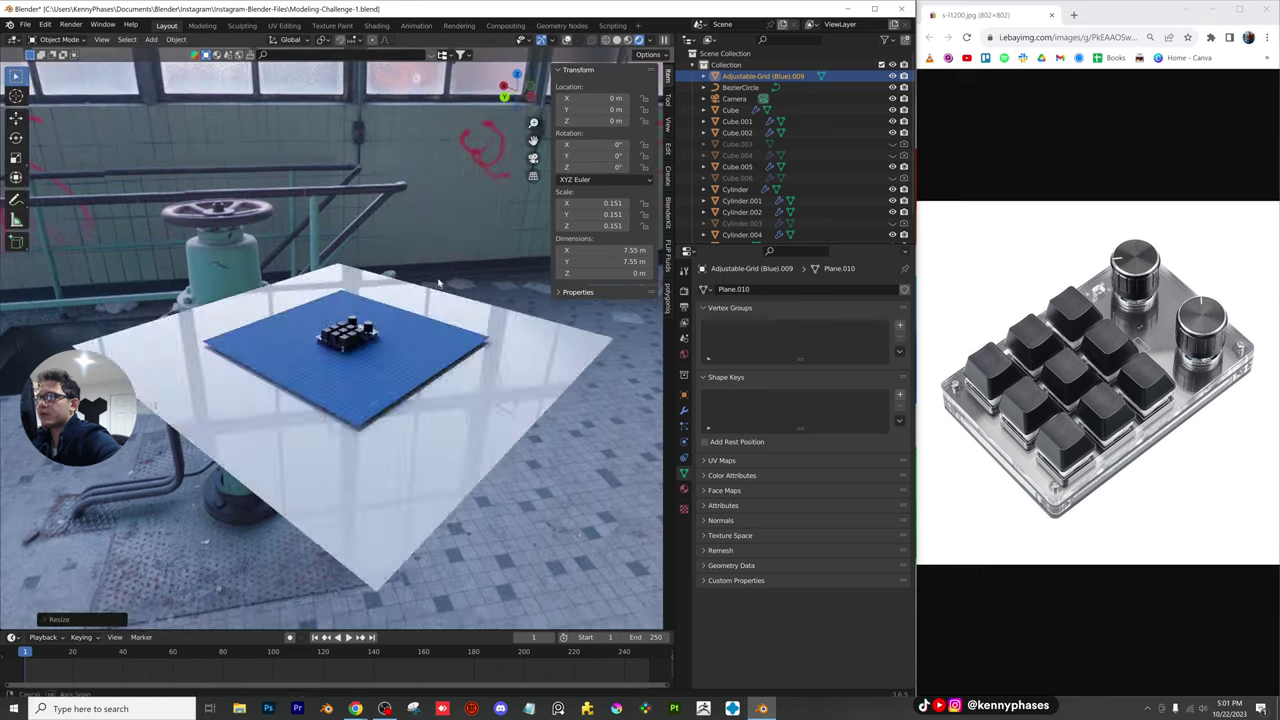
Lower the grid floor along Z to about -0.132 m so it sits beneath the keyboard base
middle_click_drag(460, 358, 426, 295)
left_click(568, 41)
scroll(423, 331, "up", 3)
scroll(432, 291, "up", 3)
key("g")
key("z")
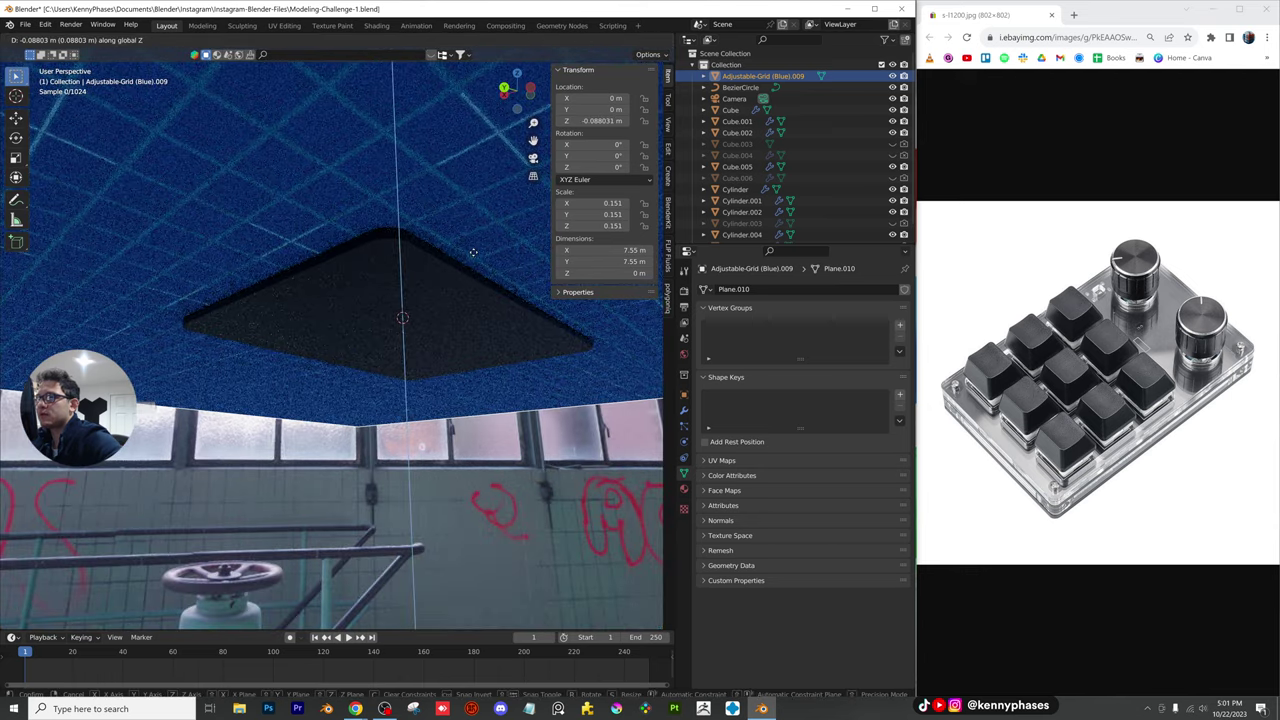
left_click(543, 165)
left_click(533, 159)
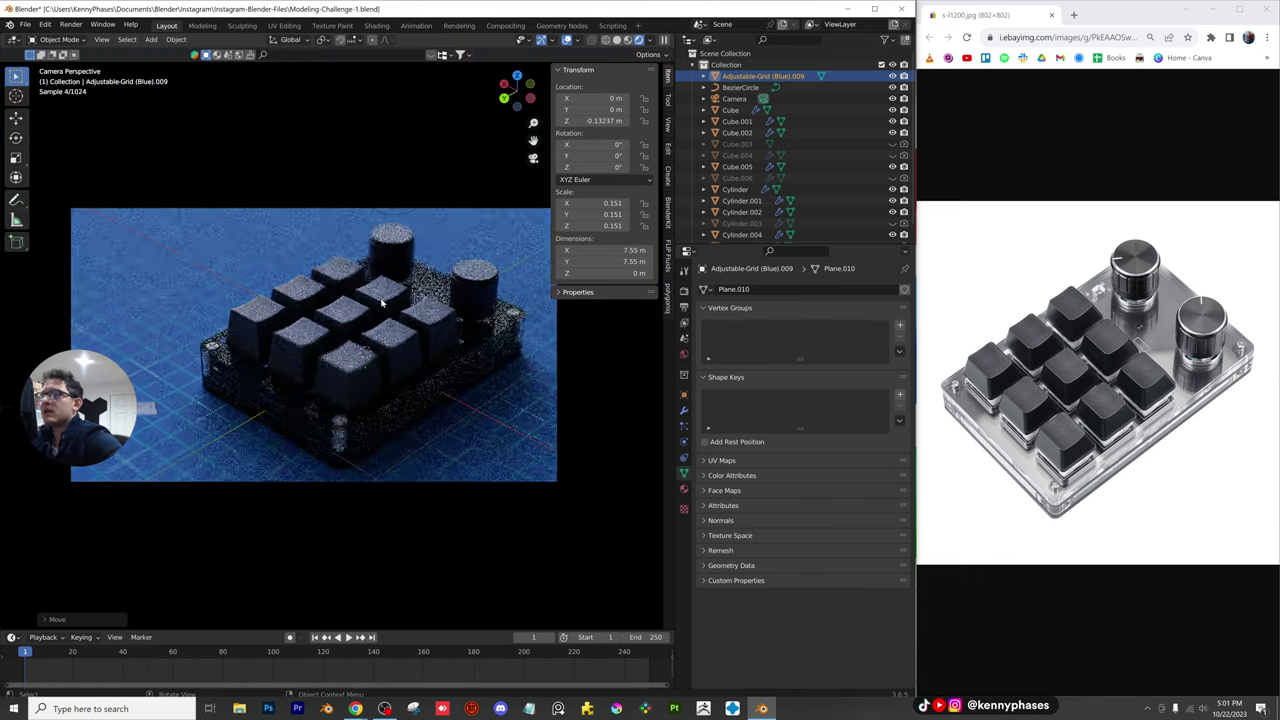
scroll(391, 305, "up", 1)
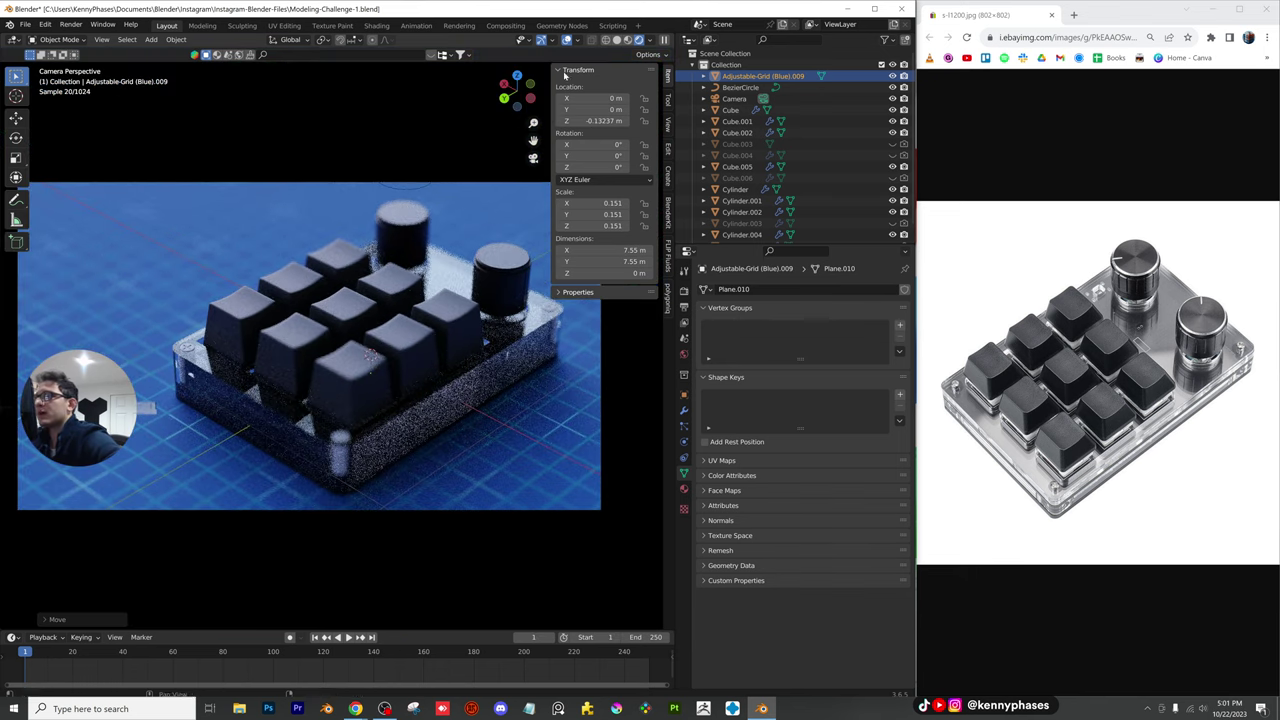
left_click(567, 40)
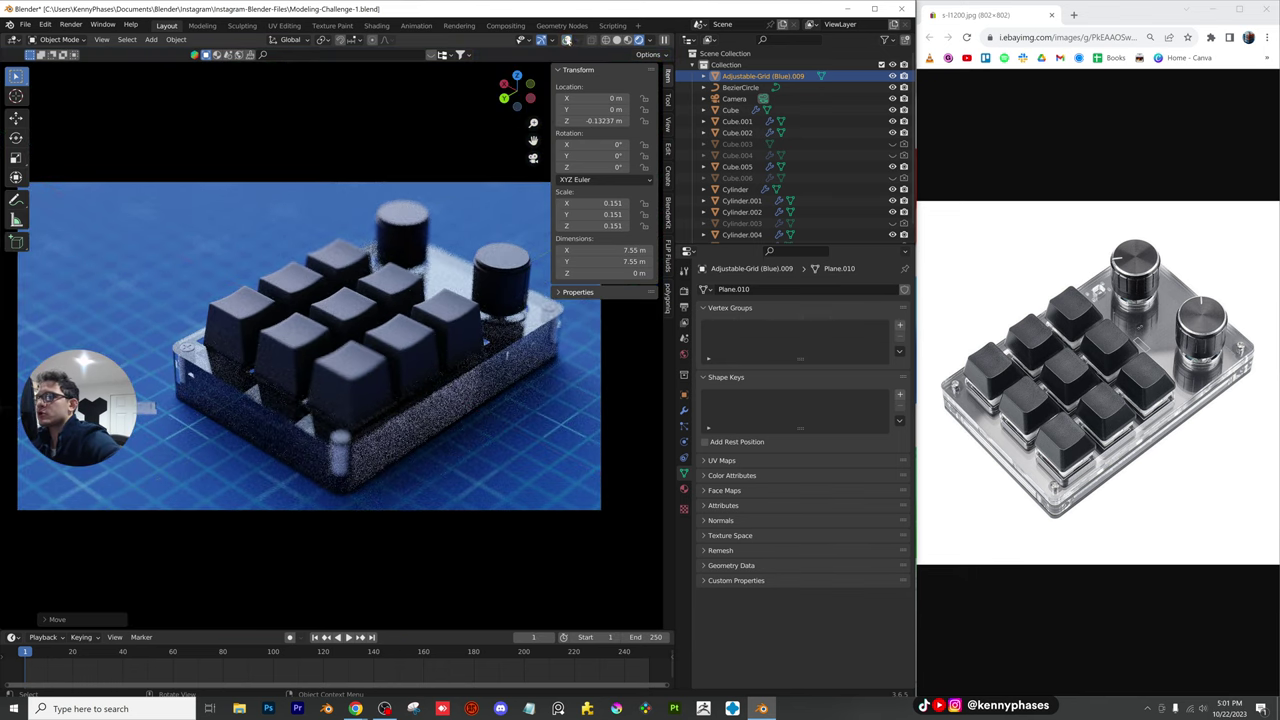
Change the floor material's Grid Color to near white and darken its Mortar to a dark teal with Value 0.047
left_click(684, 489)
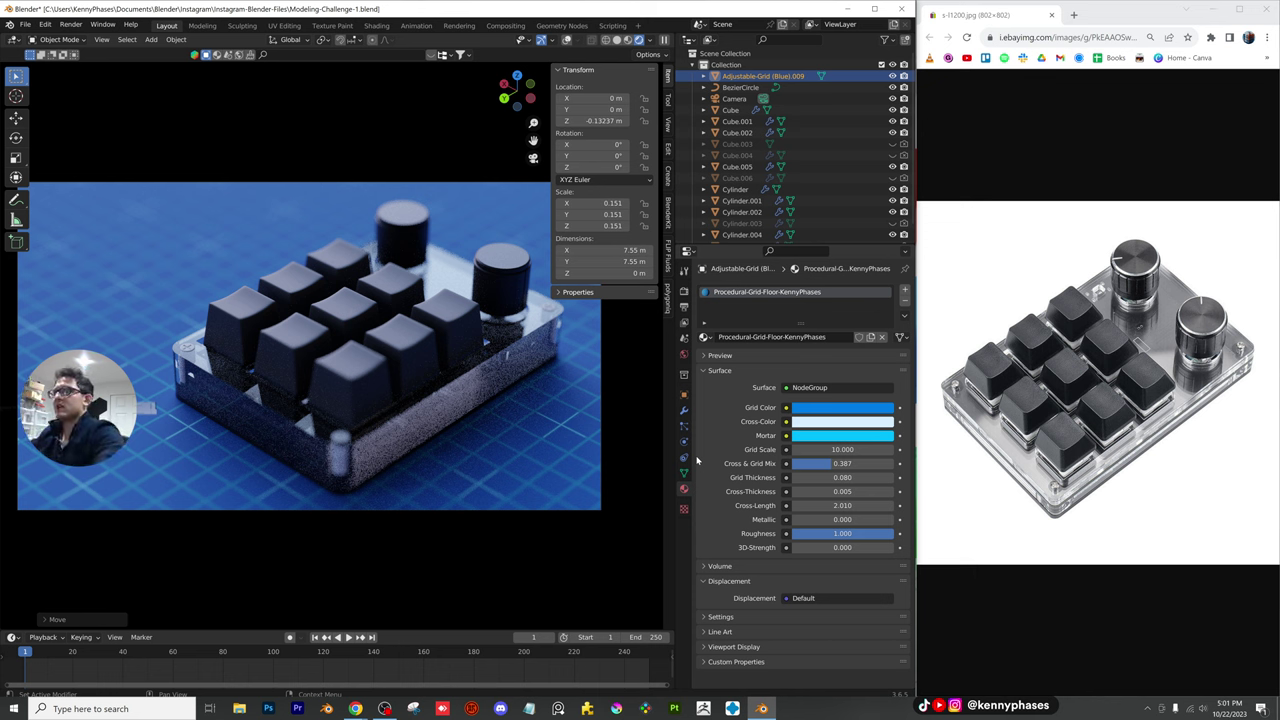
left_click(818, 408)
left_click_drag(866, 368, 792, 372)
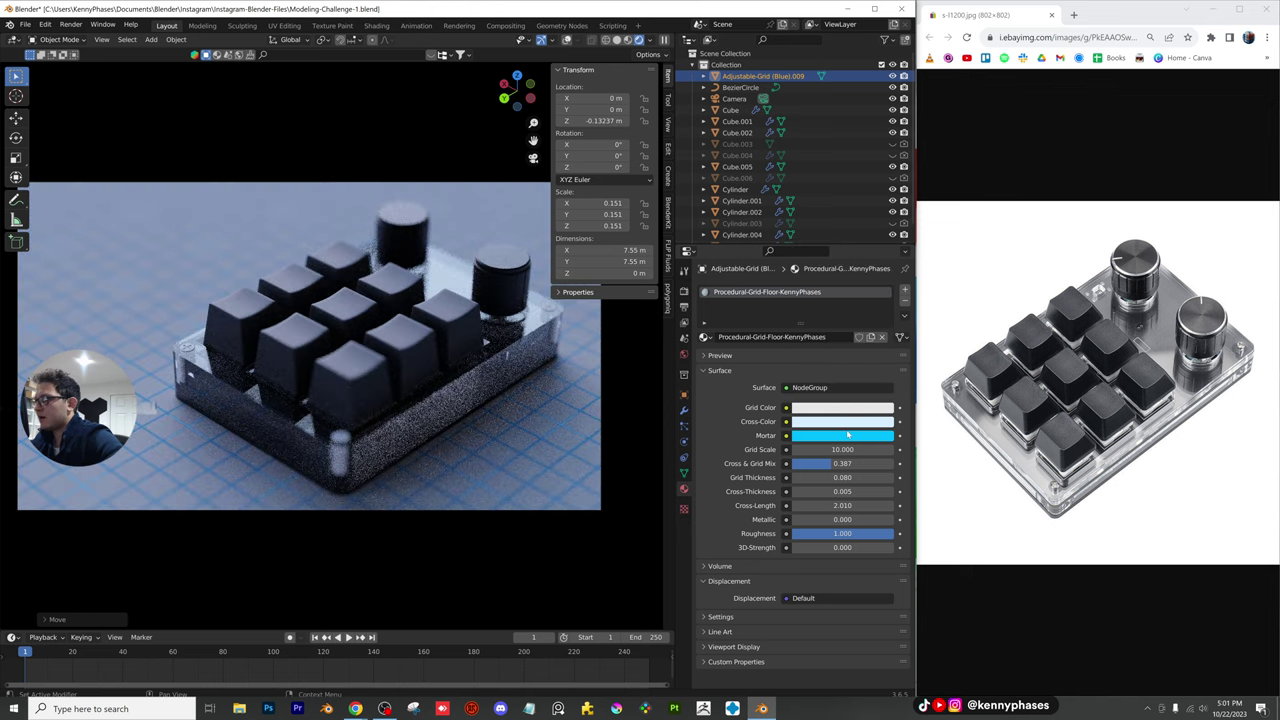
left_click(848, 436)
left_click_drag(886, 331, 885, 336)
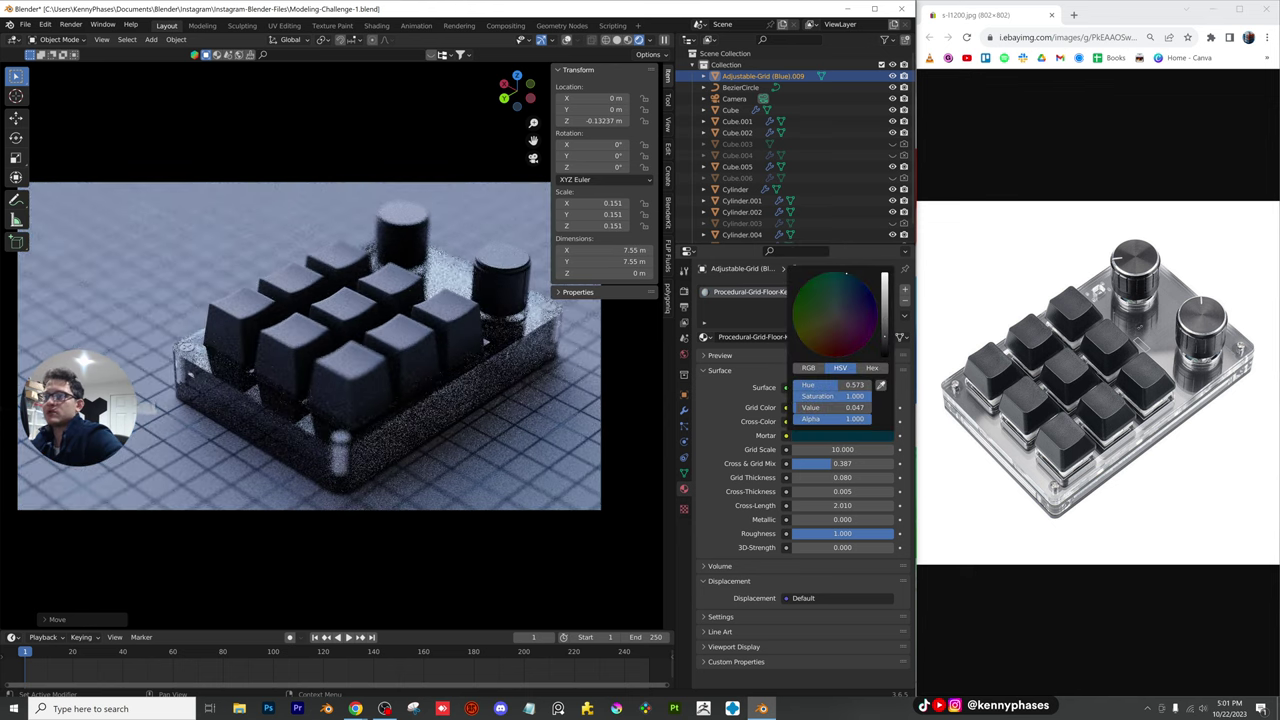
Set the floor material's Cross & Grid Mix to about 0.546 and Grid Scale to 6, and save the file
left_click_drag(820, 464, 847, 463)
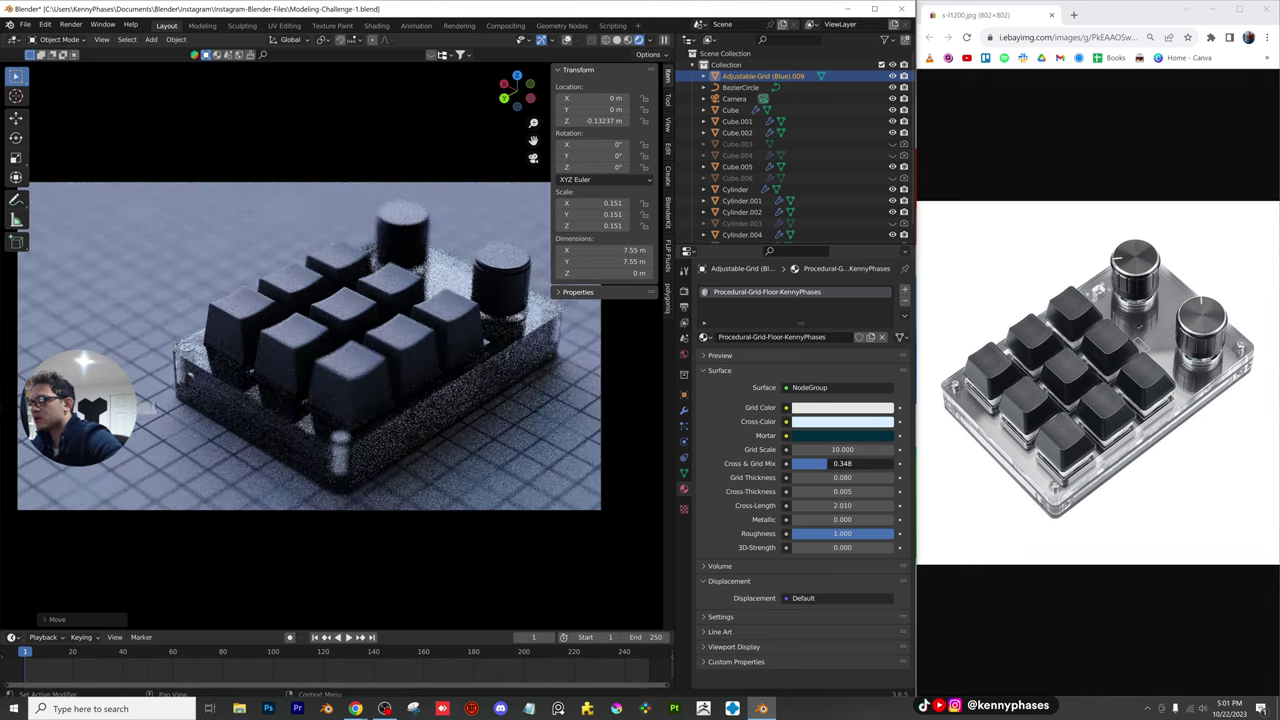
left_click_drag(838, 450, 810, 449)
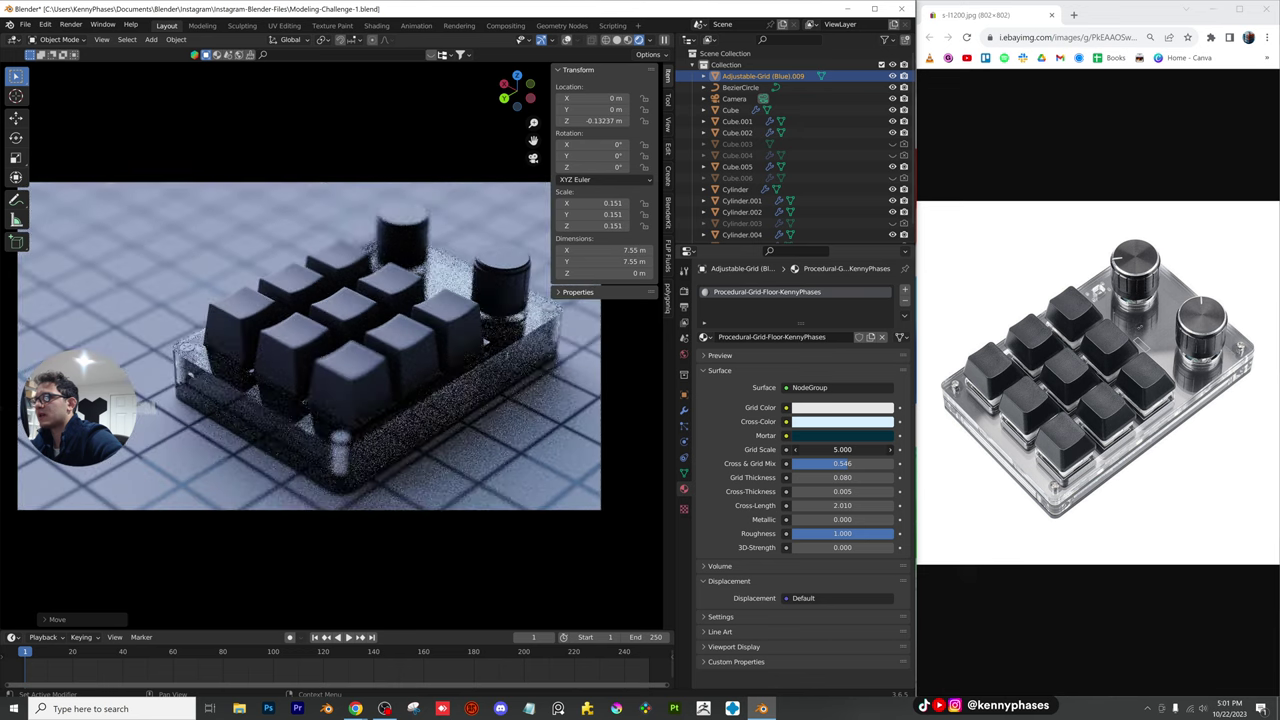
left_click(846, 451)
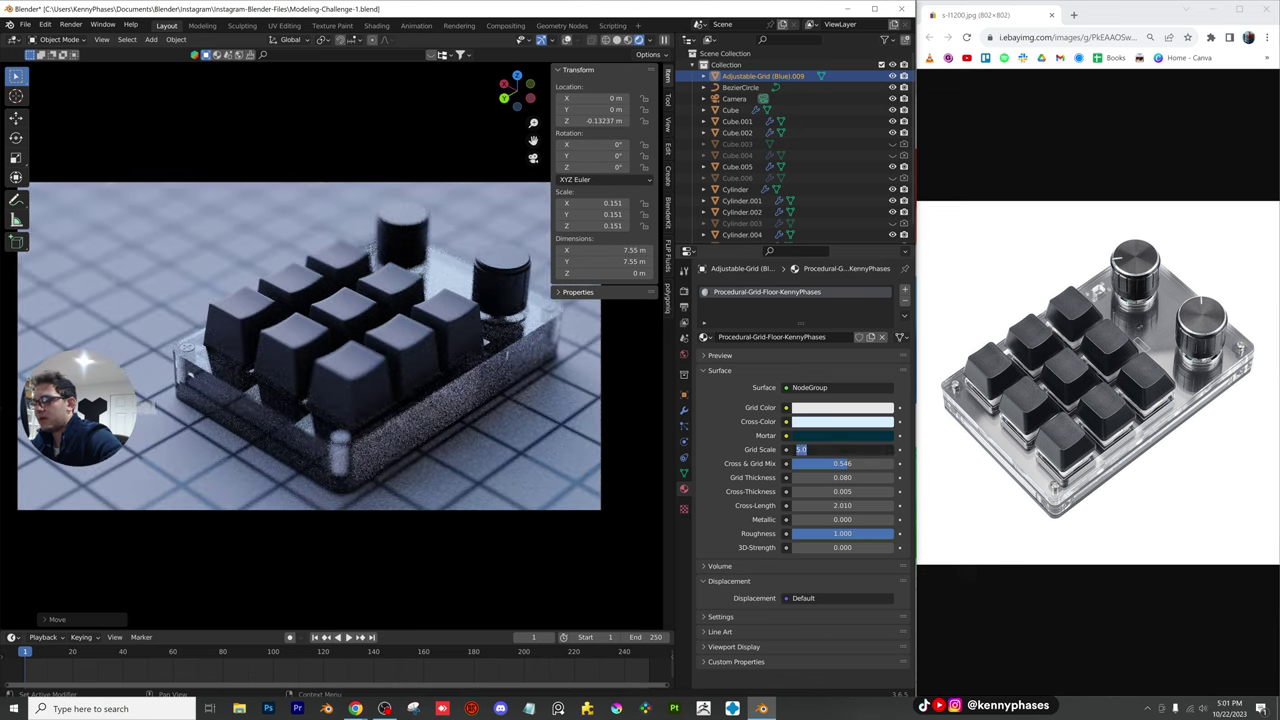
type("6")
key("Return")
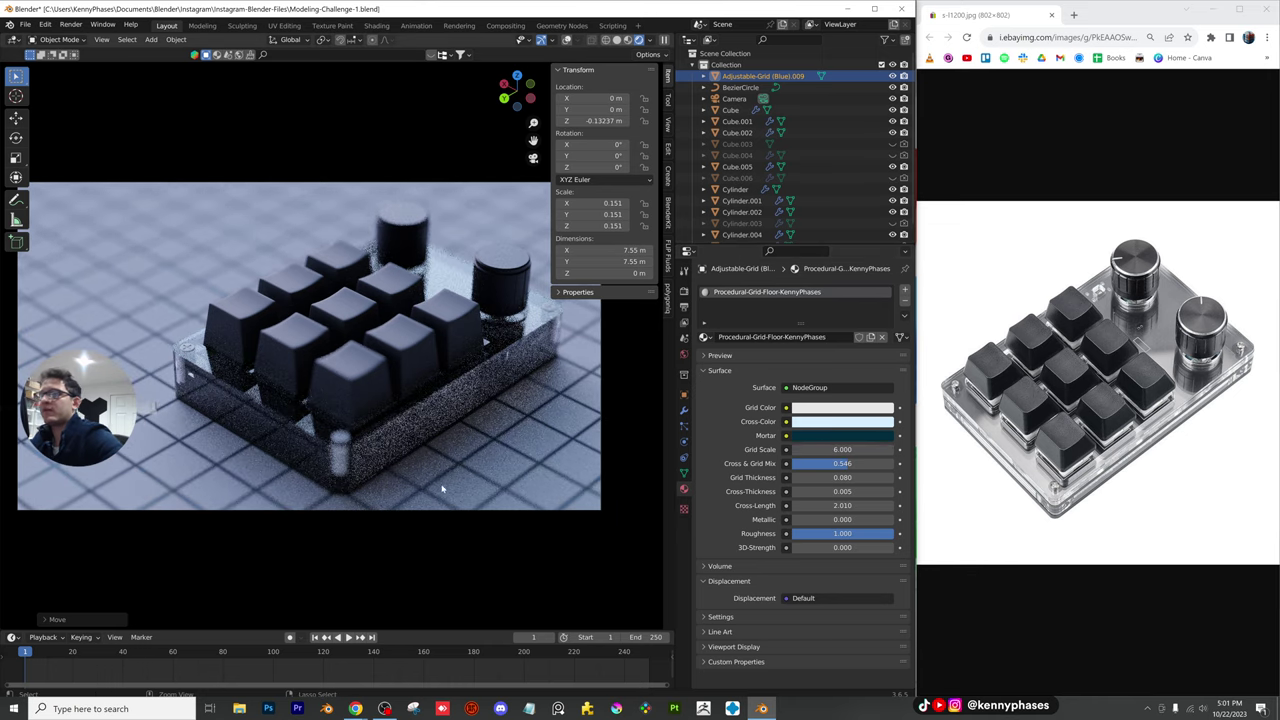
key("ctrl+s")
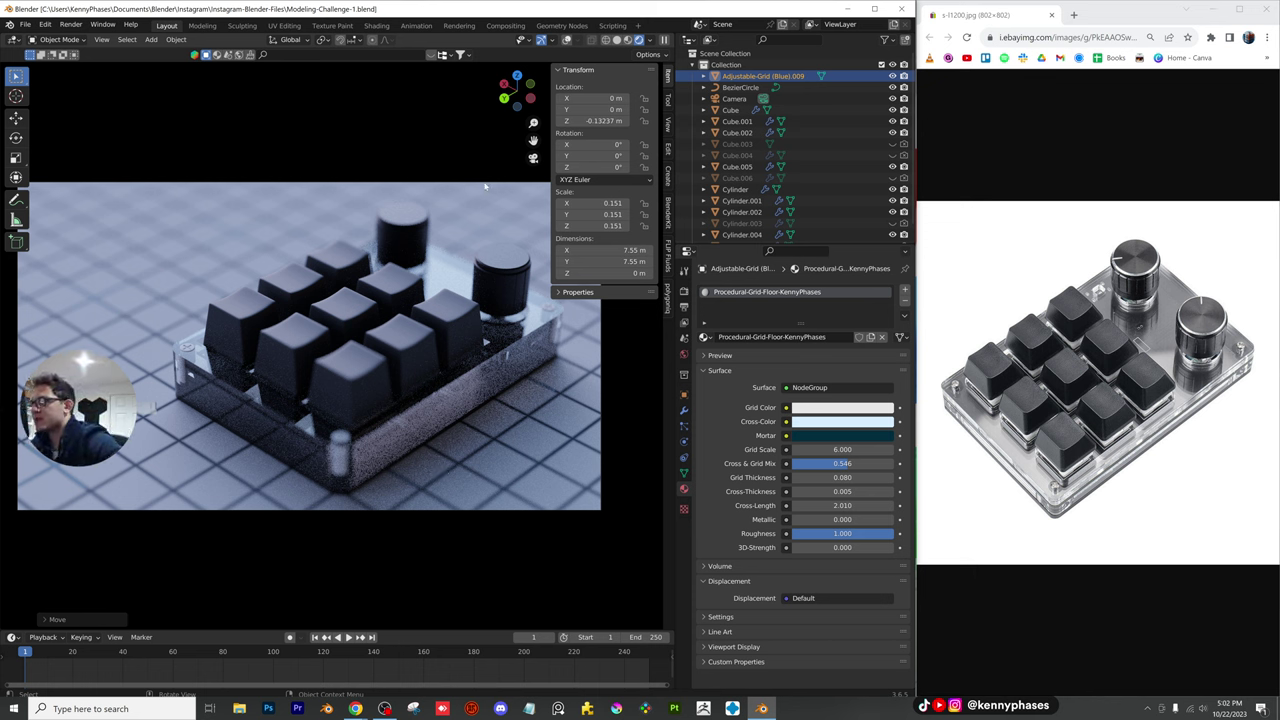
Select the base plate Cube.005 and the lower case Cube, and lower both along Z by about 0.0055 m
left_click(616, 40)
middle_click_drag(415, 418, 423, 397)
scroll(398, 404, "up", 7)
left_click(416, 404)
left_click(582, 40)
scroll(376, 336, "up", 6)
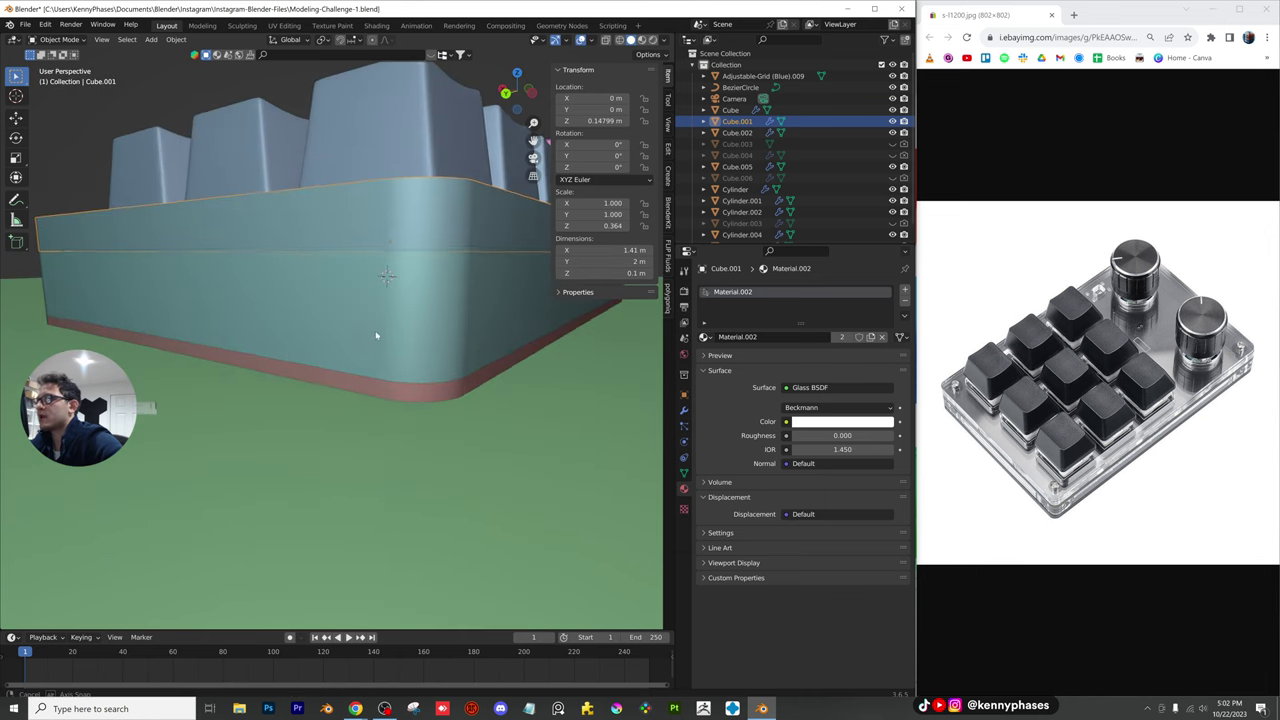
left_click(393, 338)
left_click(431, 394)
left_click(430, 317, "shift")
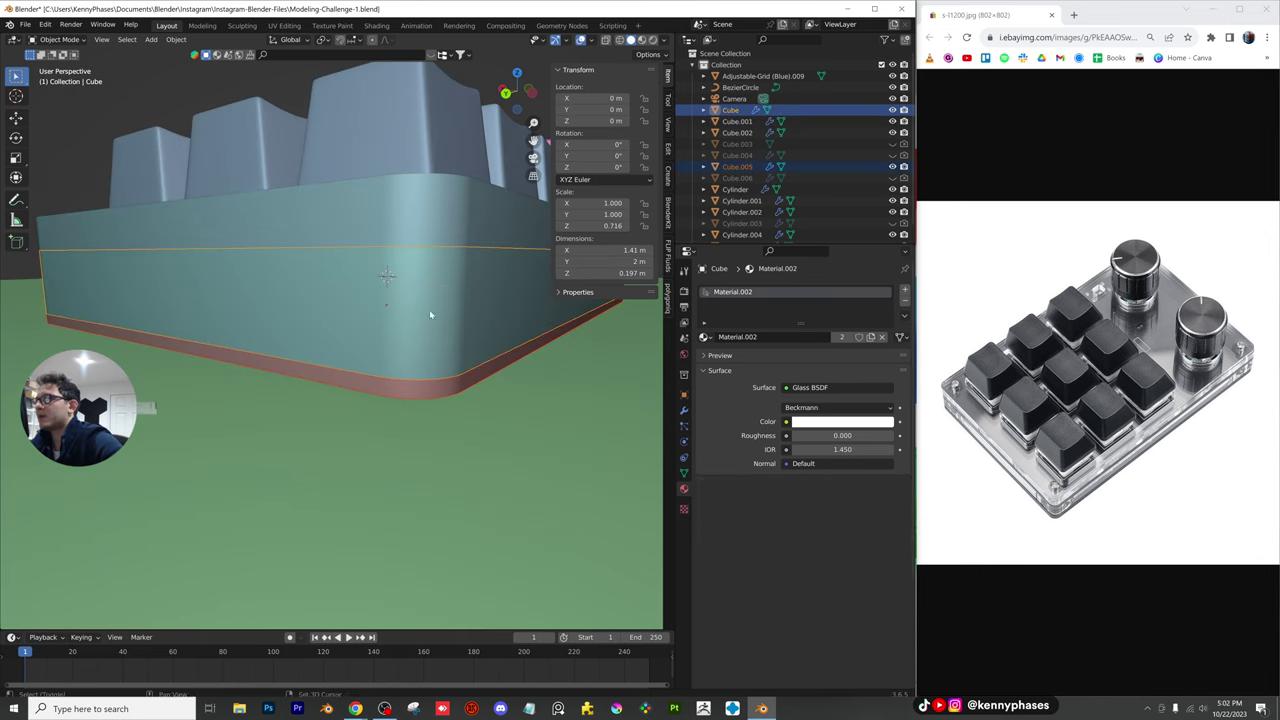
scroll(424, 225, "up", 3)
middle_click_drag(424, 225, 376, 234, "shift")
key("g")
key("z")
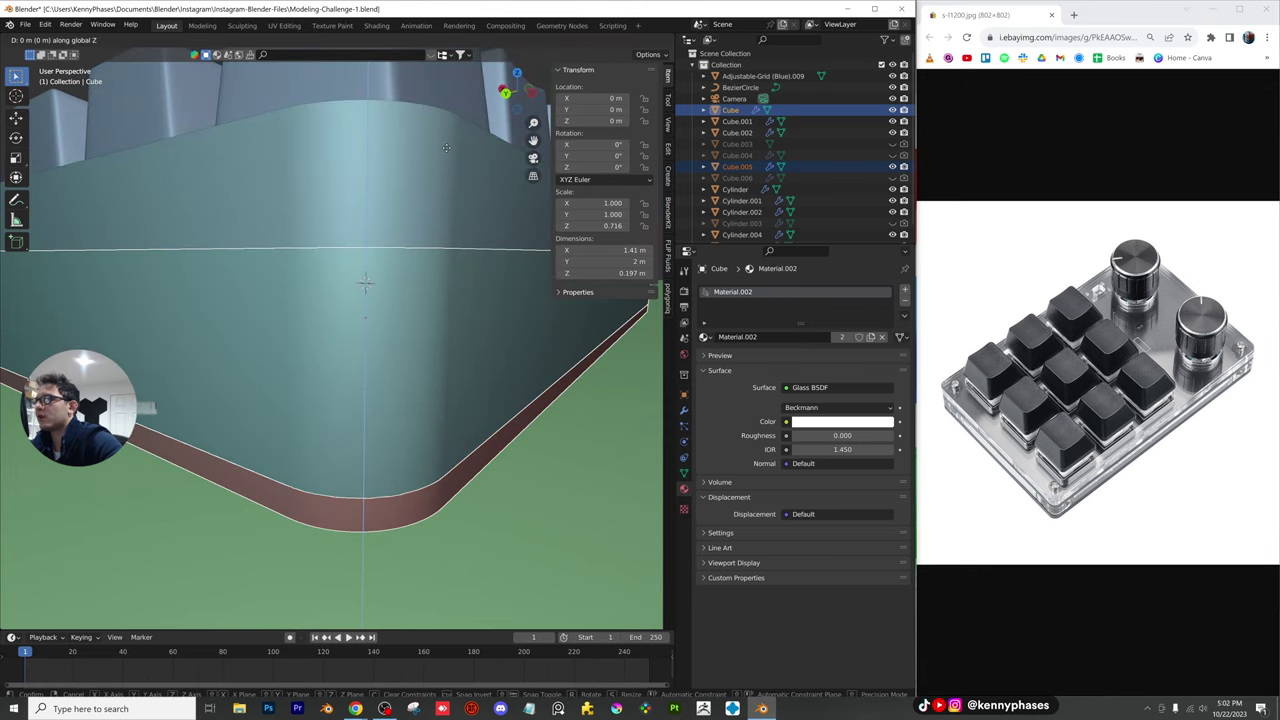
left_click(442, 149)
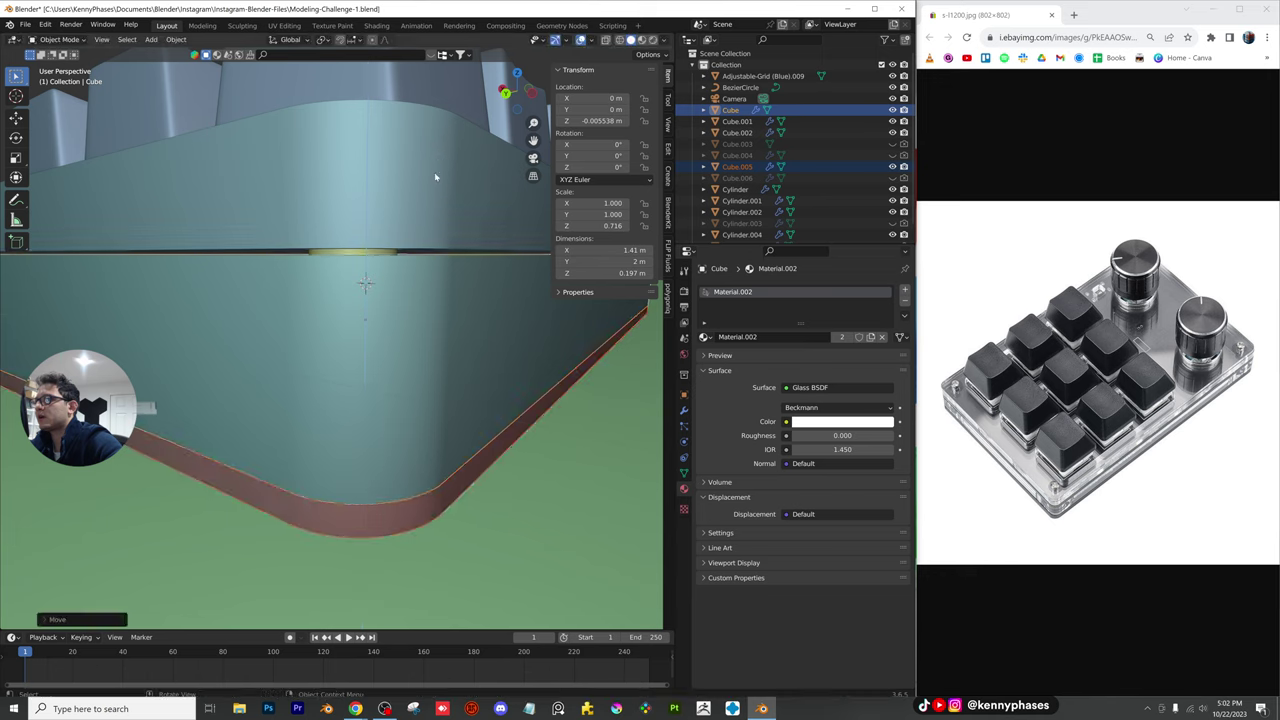
Raise the lower case and base plate together to about Z -0.001 m on Cube, leaving a hairline gap under the upper case
left_click(531, 92)
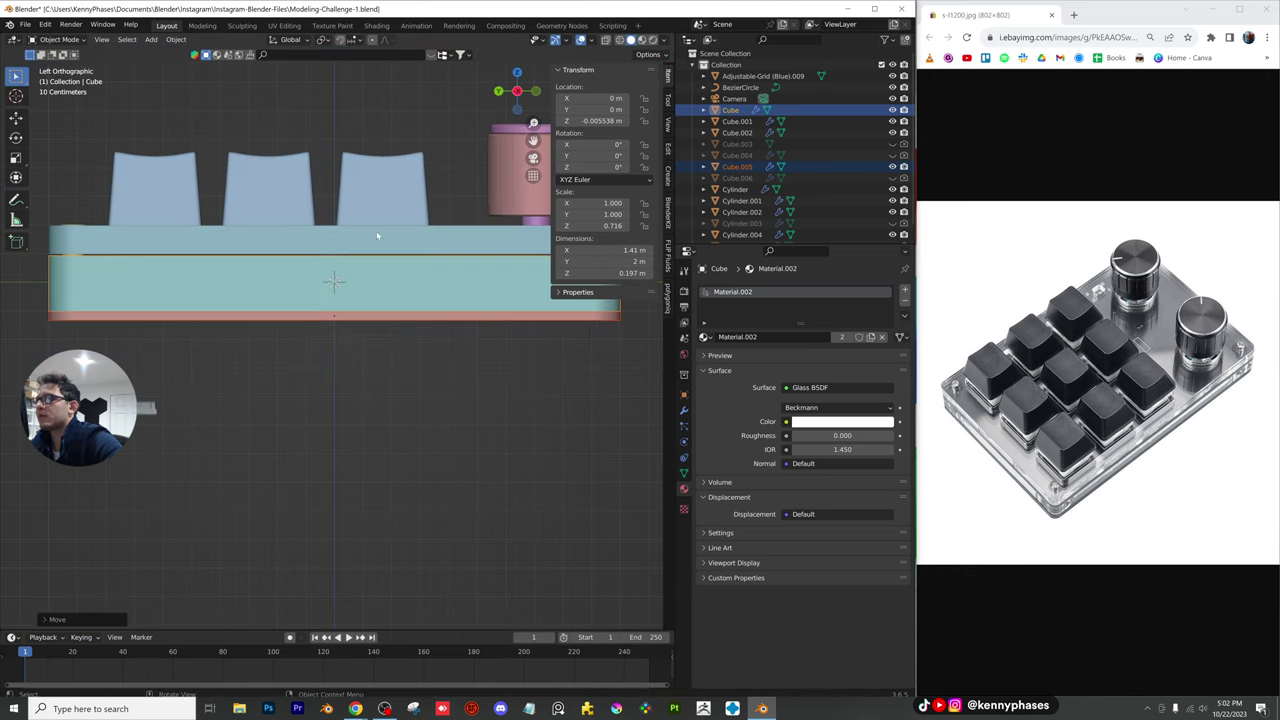
scroll(377, 234, "up", 3)
middle_click_drag(377, 234, 639, 432, "shift")
scroll(223, 338, "up", 2)
middle_click_drag(180, 342, 464, 387, "shift")
scroll(270, 408, "up", 4)
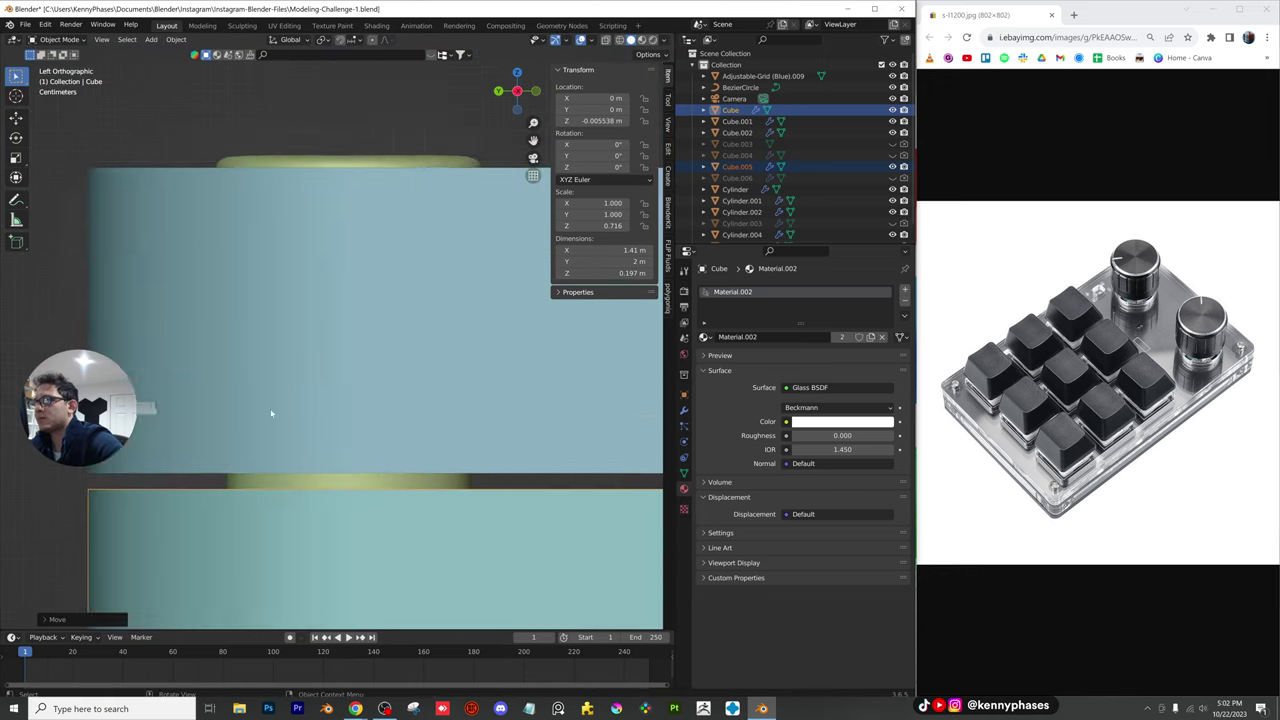
scroll(324, 407, "down", 1)
key("g")
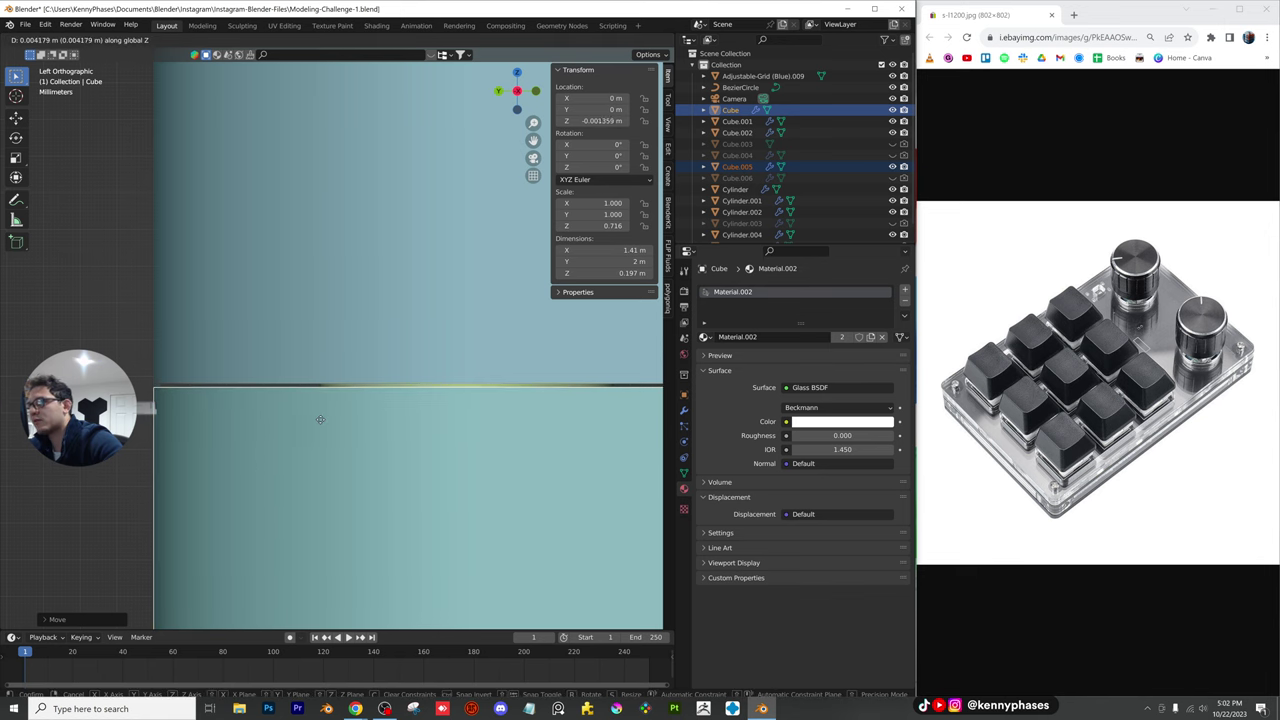
left_click(314, 431)
Move the base plate Cube.005 vertically to about Z -0.115 m to adjust its gap below the lower case
scroll(316, 432, "down", 1)
middle_click_drag(385, 452, 382, 64, "shift")
scroll(345, 550, "down", 1)
left_click(358, 585)
middle_click_drag(358, 586, 484, 180, "shift")
key("g")
left_click(381, 388)
Show the keyboard through the camera in rendered shading, hide the transform sidebar, and save the file
left_click(533, 159)
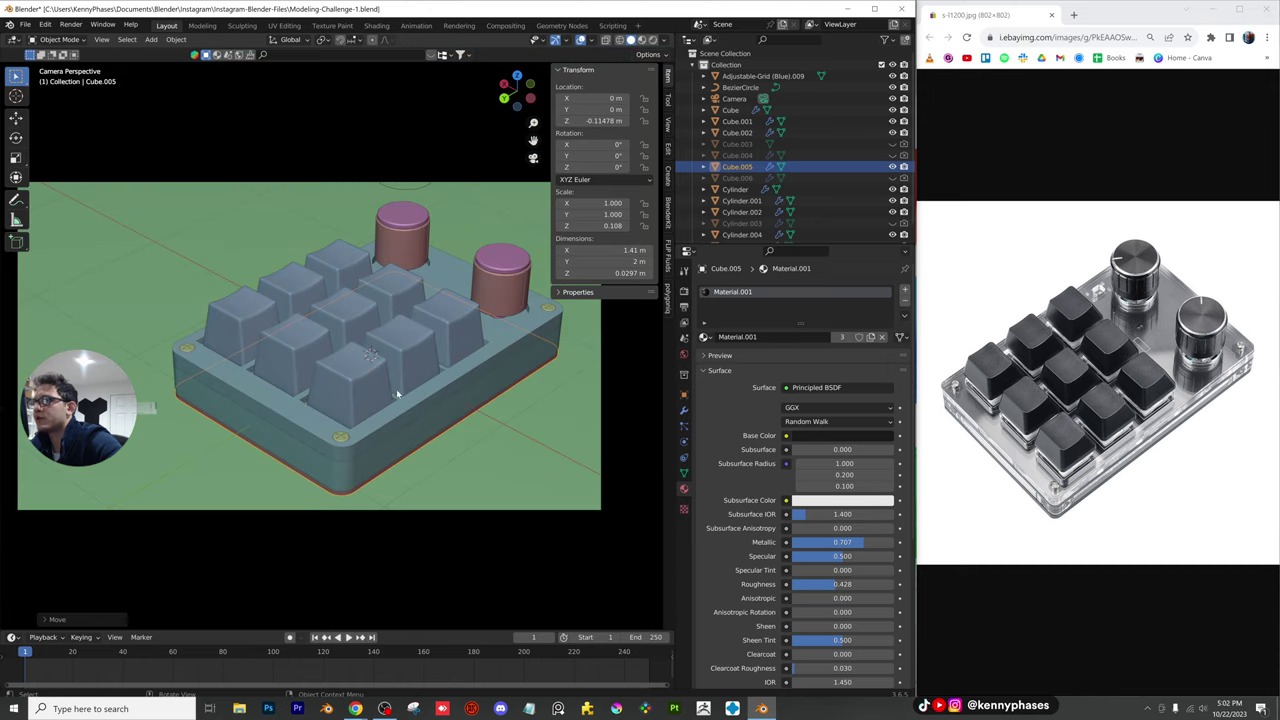
scroll(397, 394, "up", 1)
key("z")
left_click(404, 326)
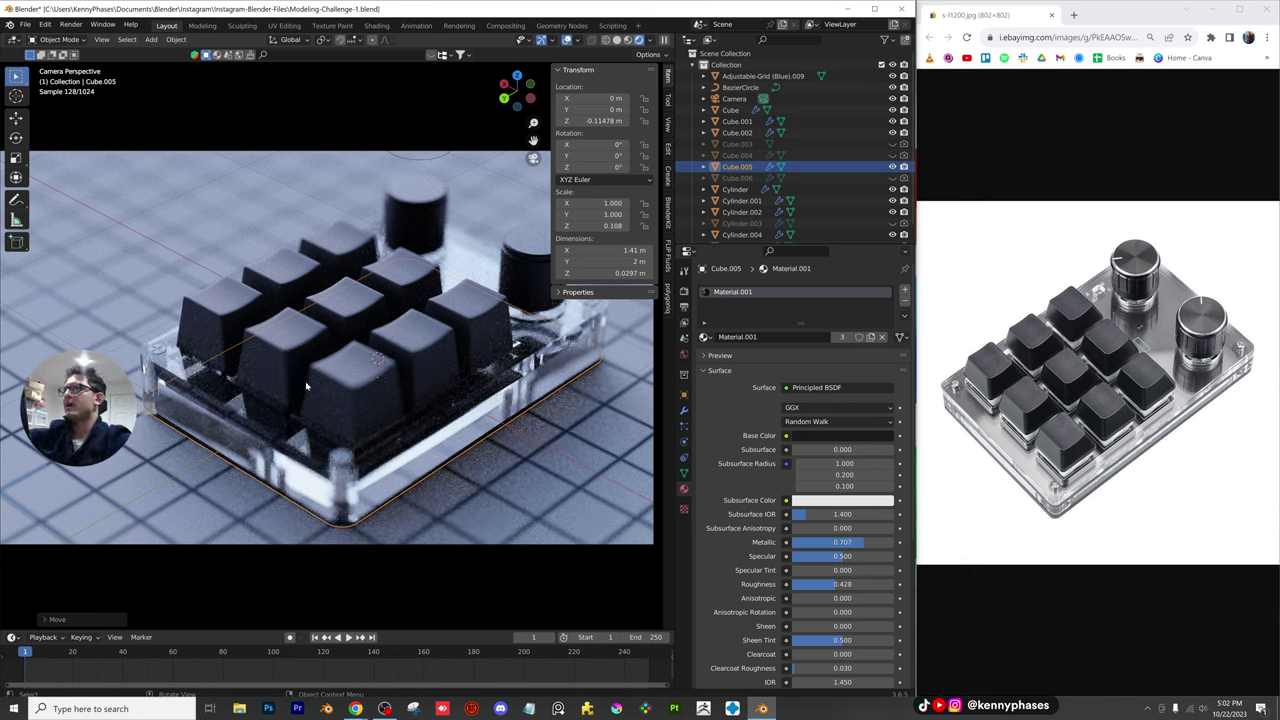
key("n")
key("ctrl+s")
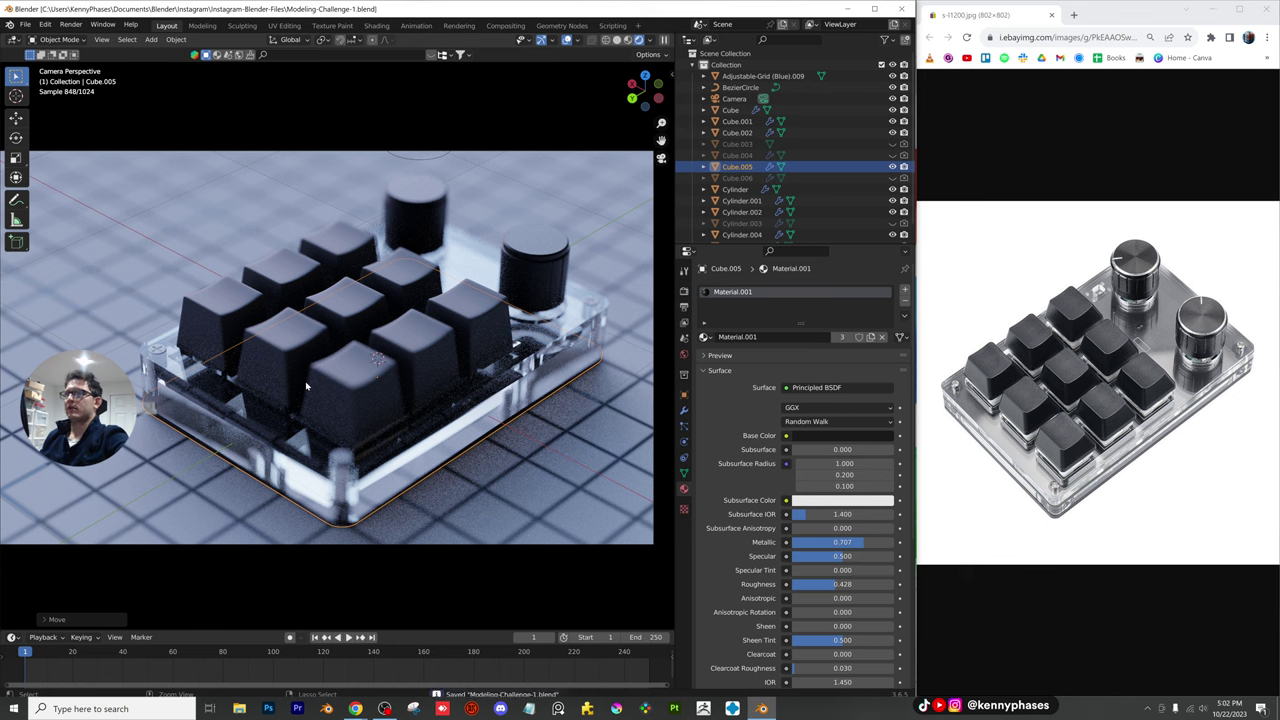
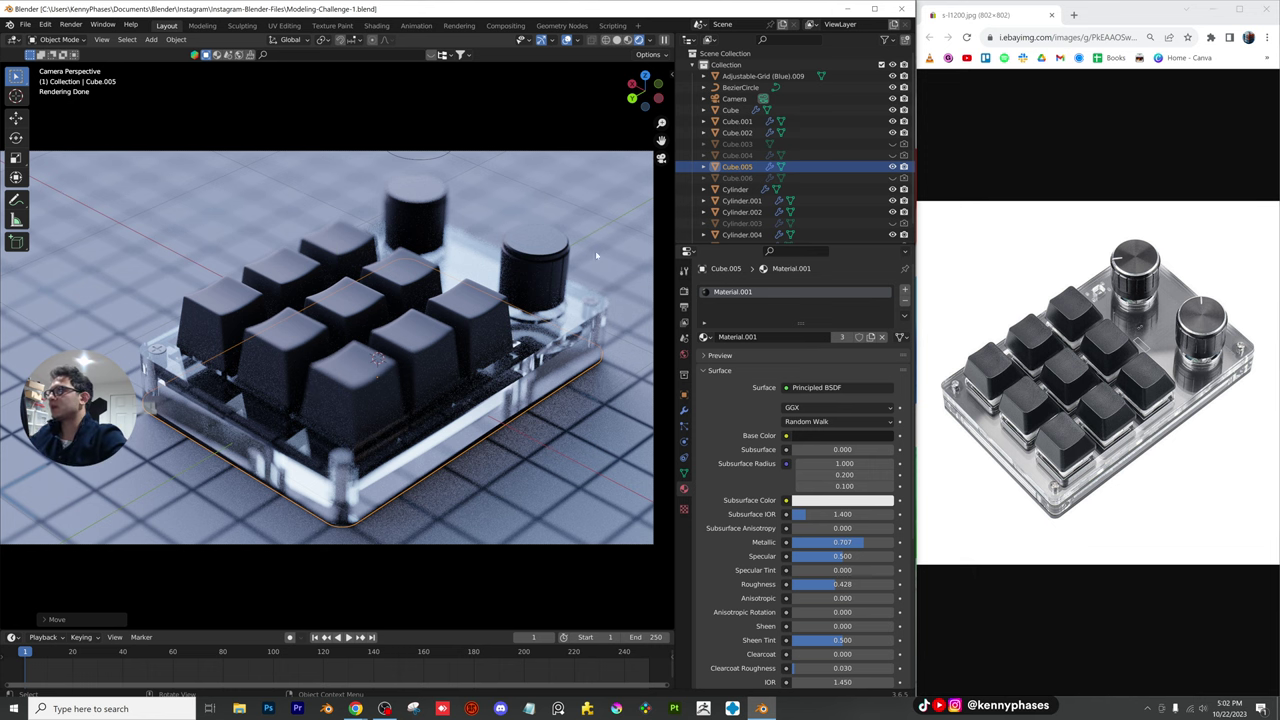
Select the knob caps Cylinder.001 and display the scene in solid shading
left_click(552, 255)
left_click(617, 41)
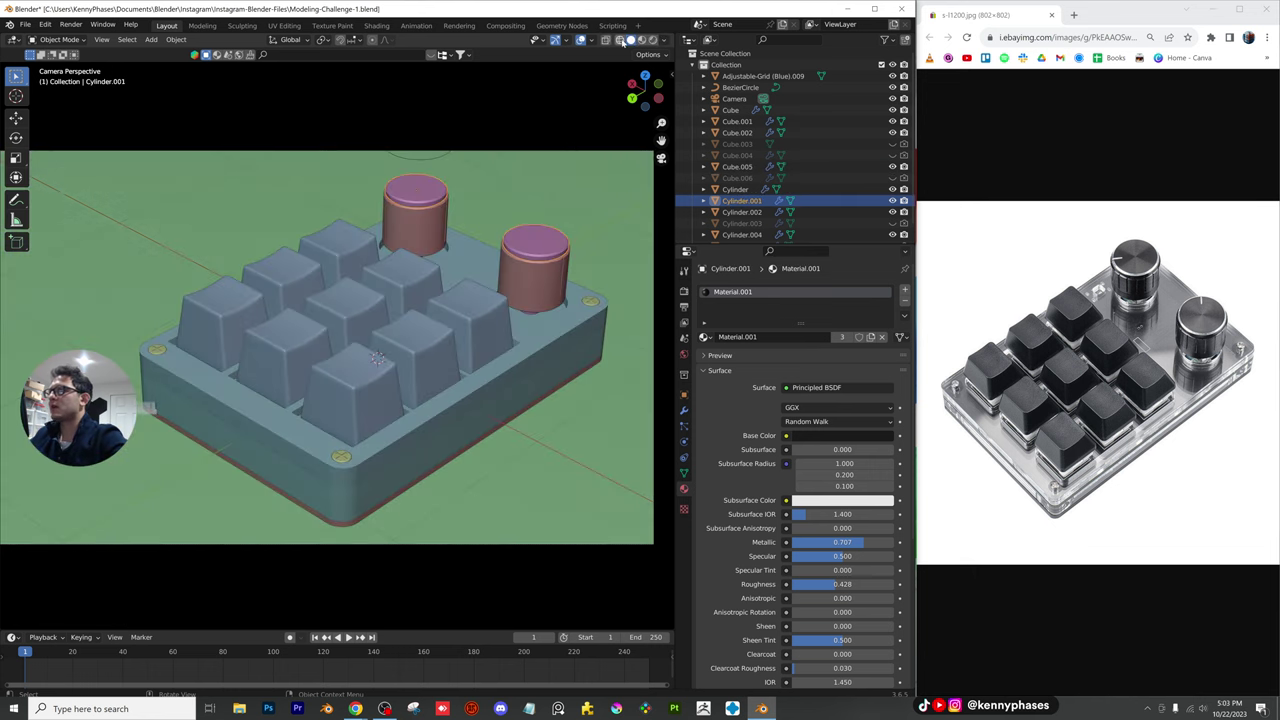
middle_click_drag(553, 160, 515, 172)
scroll(449, 287, "up", 10)
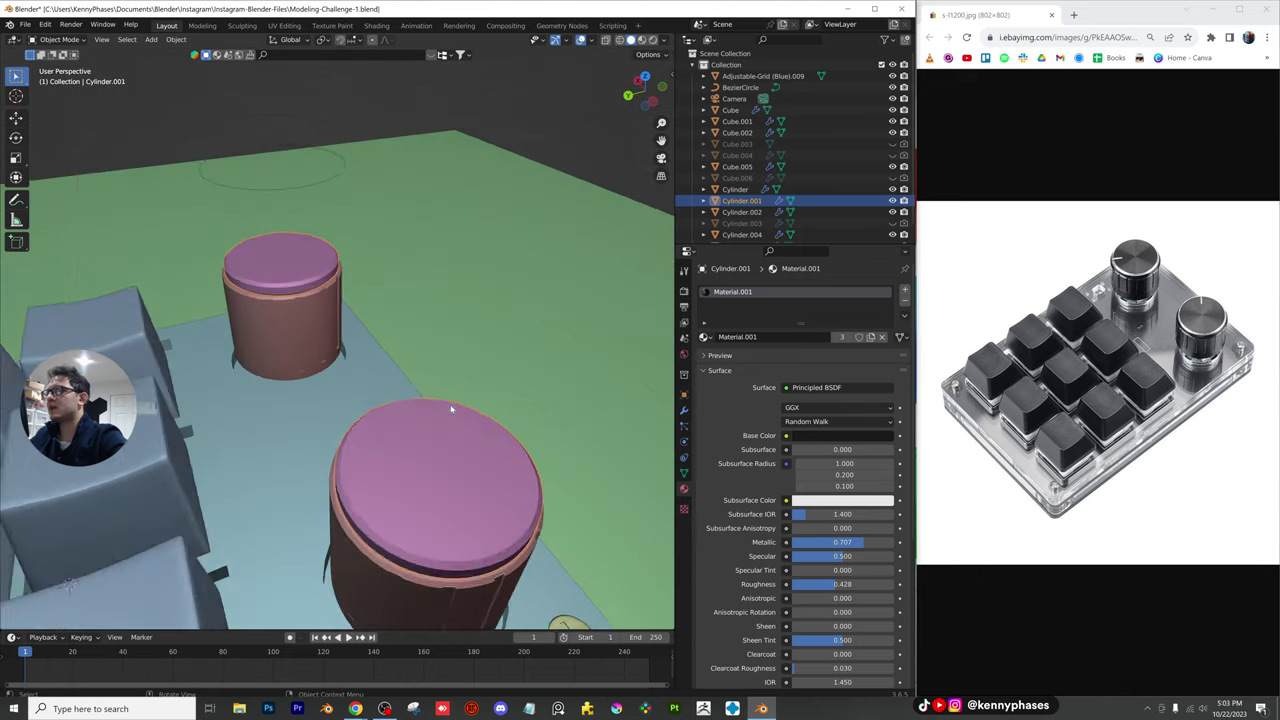
middle_click_drag(451, 406, 397, 328)
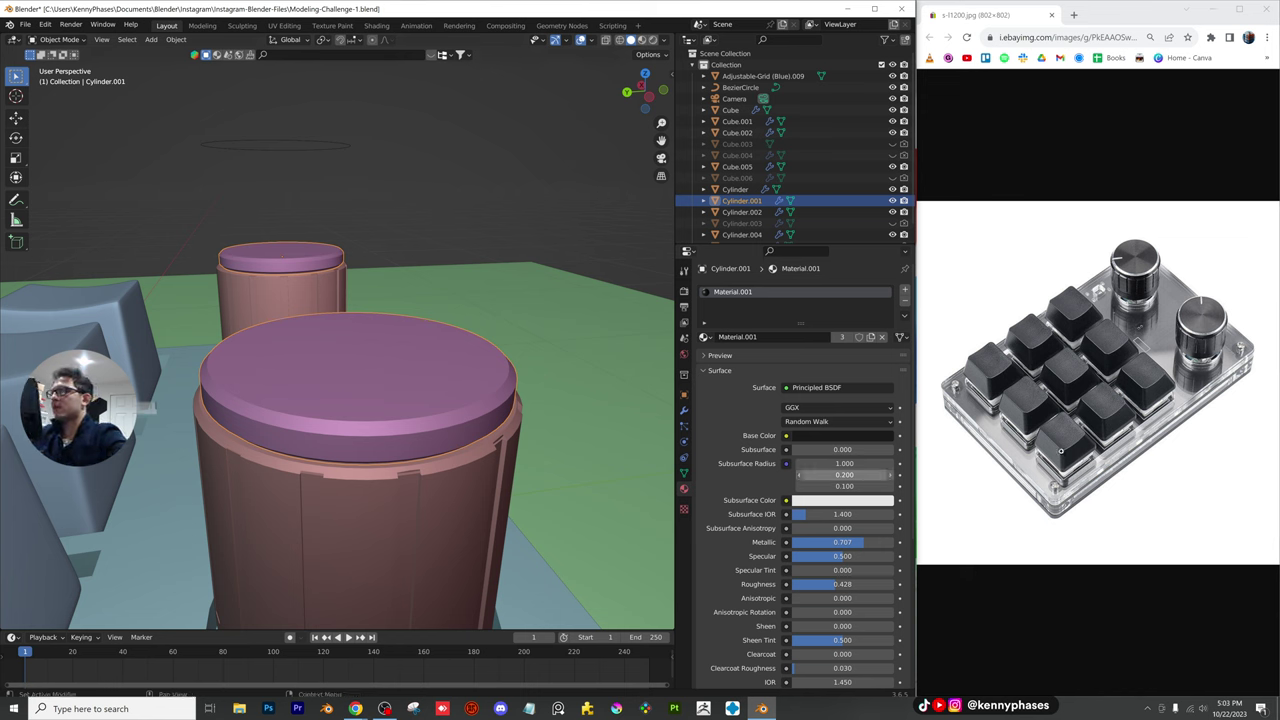
Apply the Bevel, EdgeSplit, Subdivision and Mirror modifiers on the knob caps Cylinder.001
left_click(684, 410)
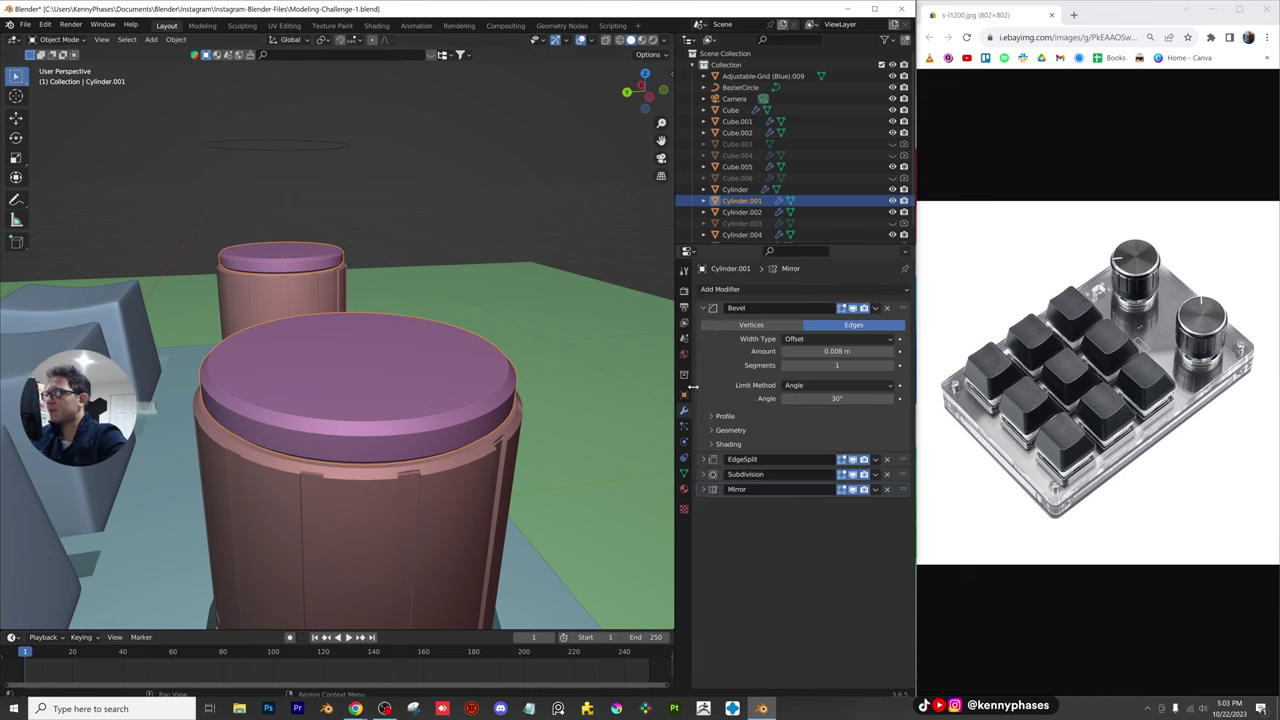
left_click(876, 308)
left_click(868, 321)
left_click(876, 308)
left_click(868, 321)
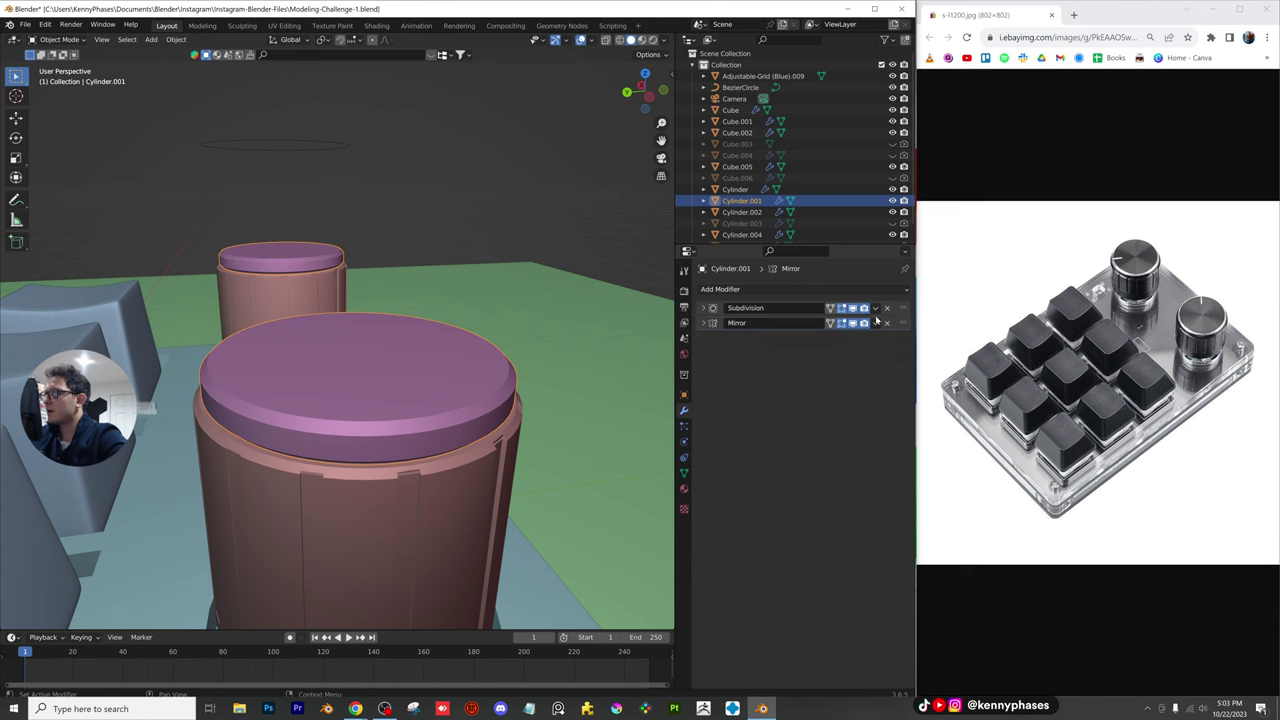
left_click(876, 308)
left_click(868, 321)
left_click(876, 308)
left_click(868, 321)
Open the cap mesh for face editing and show it from the side in X-ray
scroll(400, 437, "up", 3)
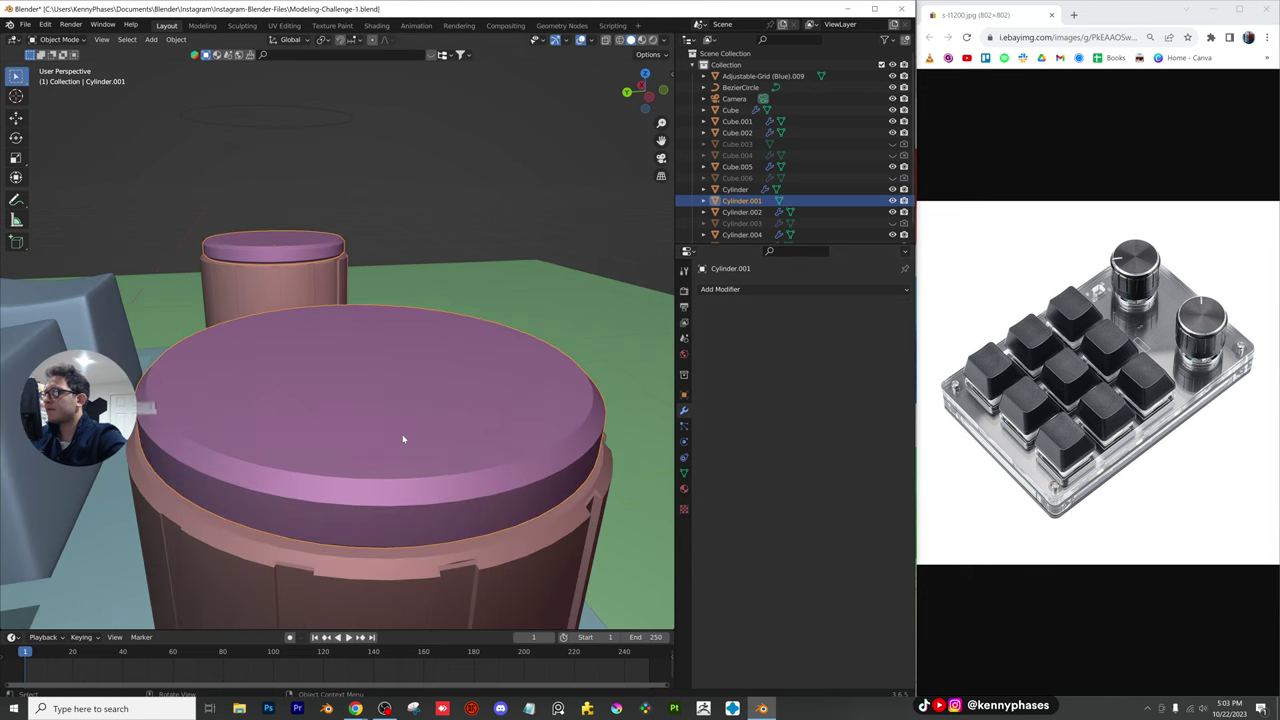
key("Tab")
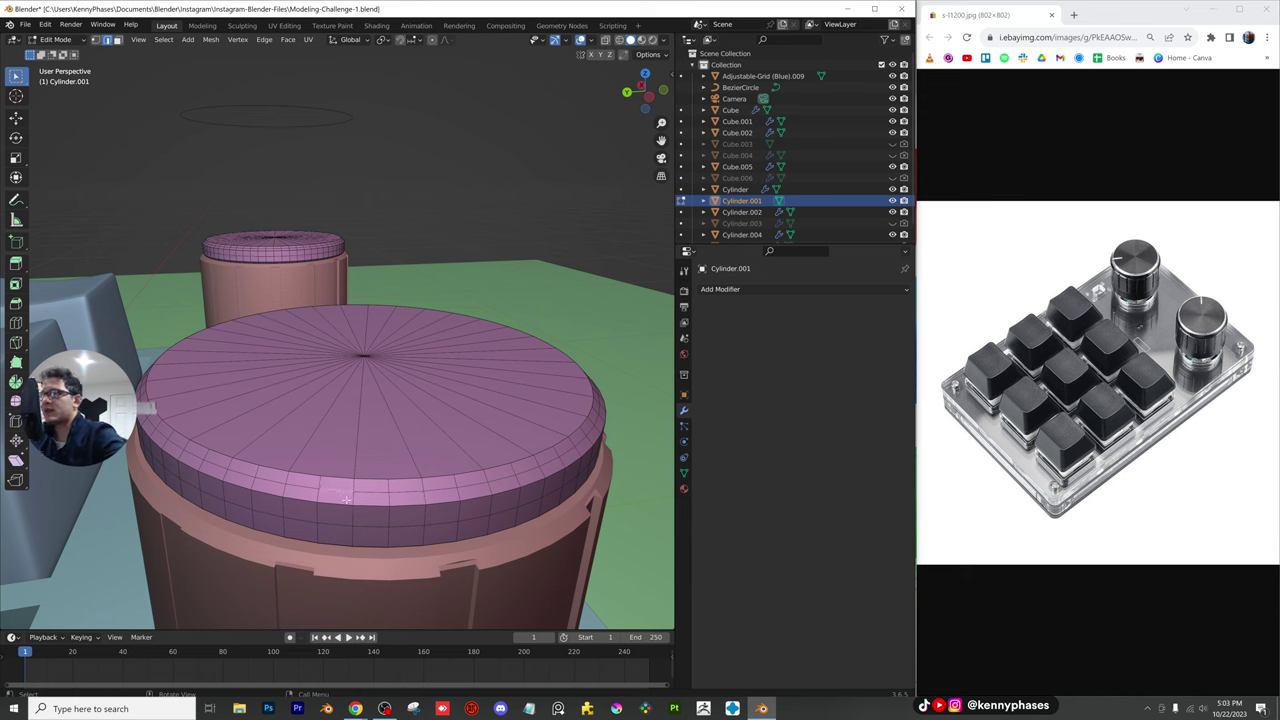
left_click(118, 42)
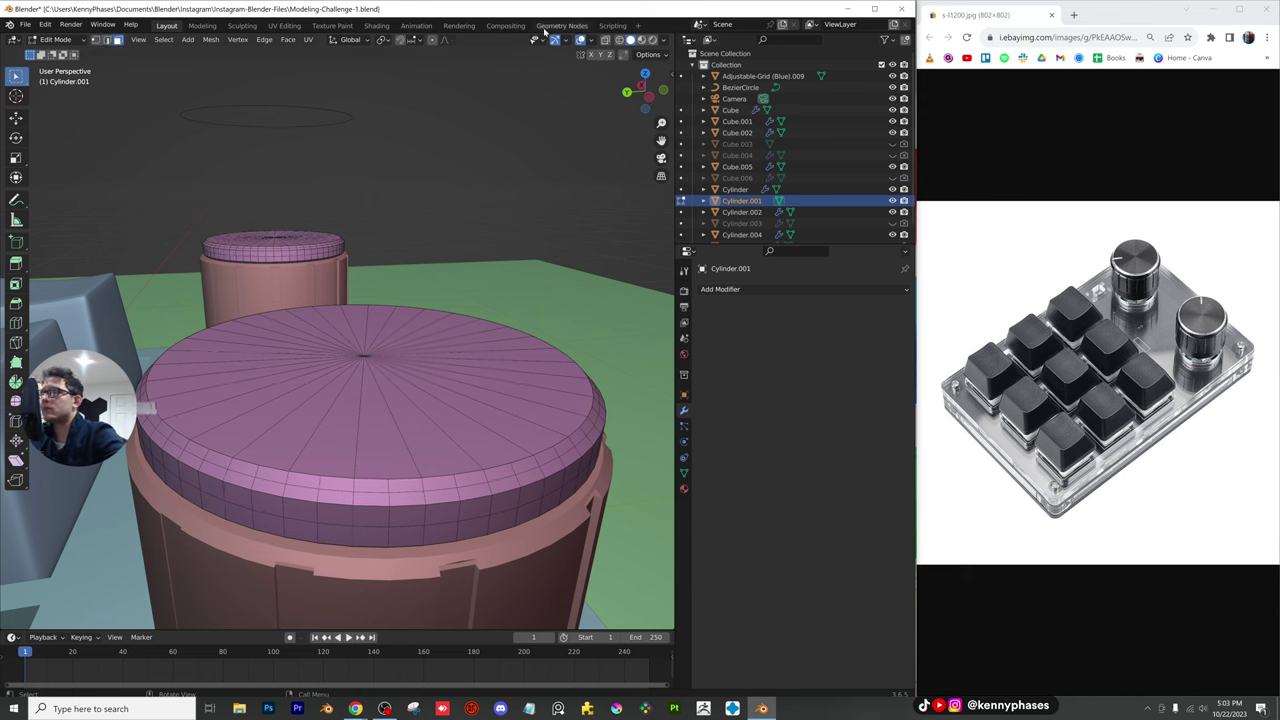
left_click(649, 96)
scroll(344, 262, "up", 2)
middle_click_drag(317, 291, 360, 314, "shift")
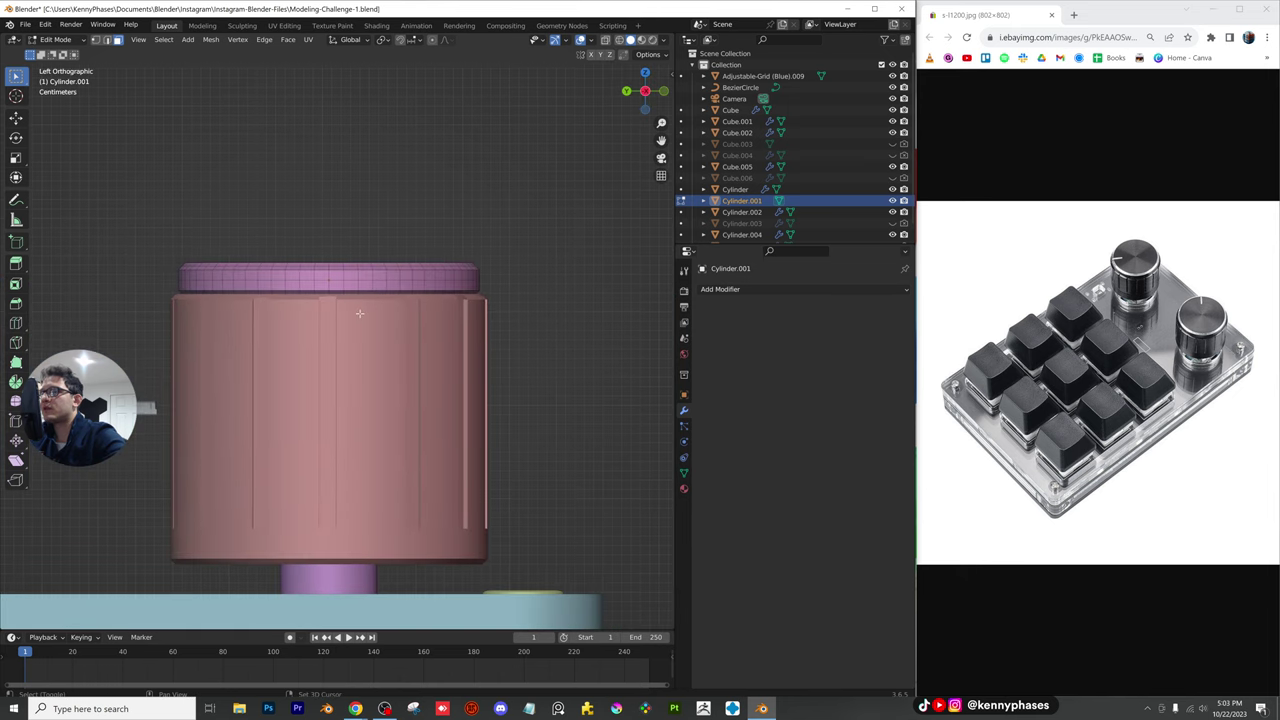
scroll(334, 269, "up", 1)
key("alt+z")
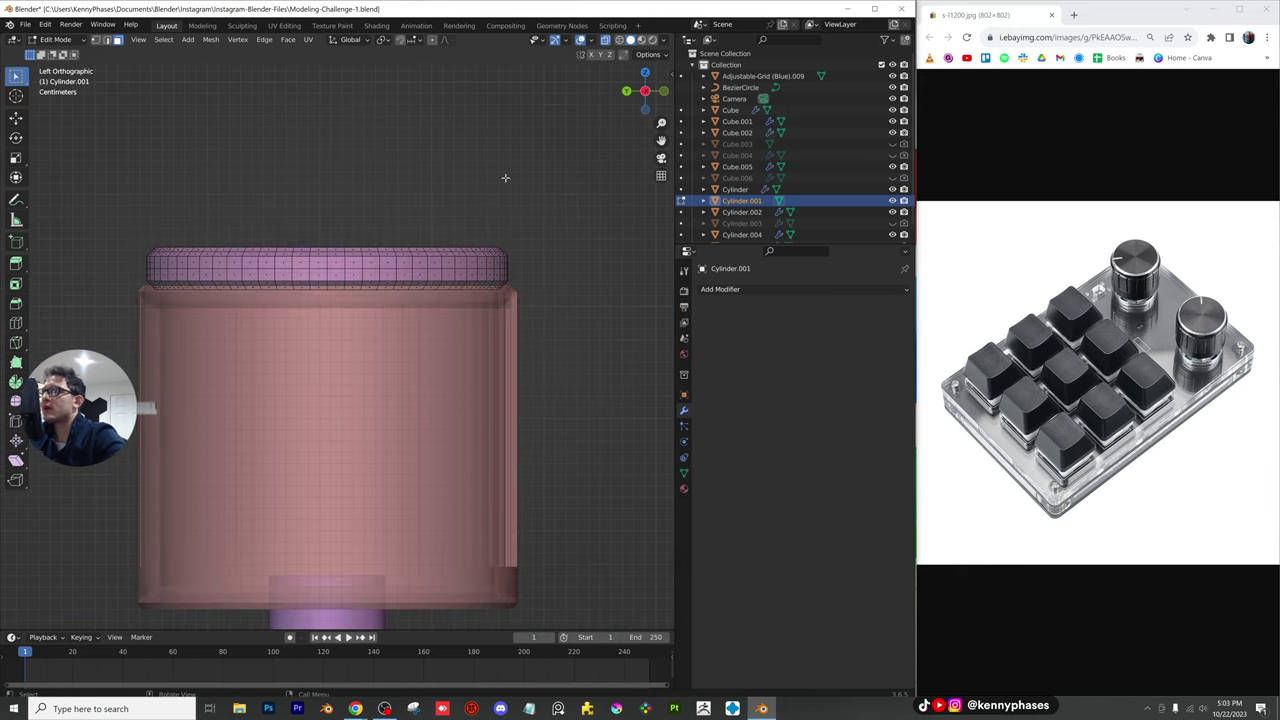
scroll(482, 262, "up", 1)
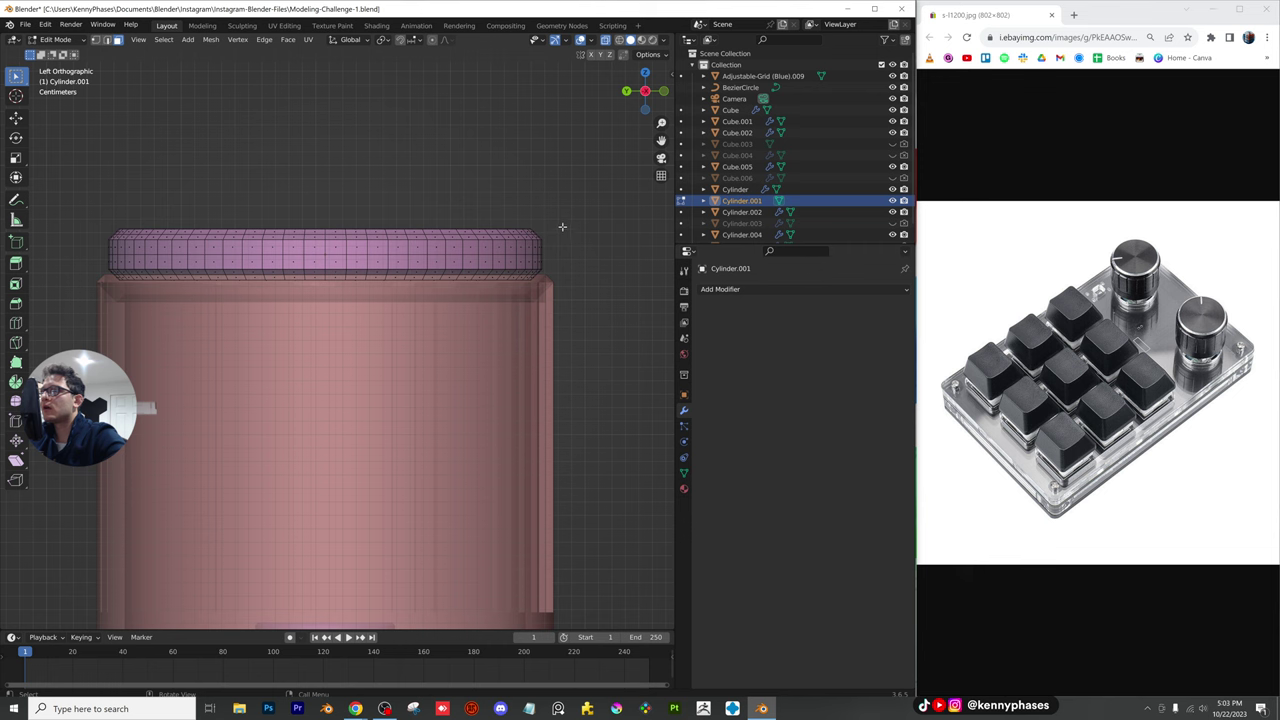
Select the full bevelled ring of faces around the upper rim of both knob caps, and turn X-ray off
left_click_drag(545, 232, 85, 237)
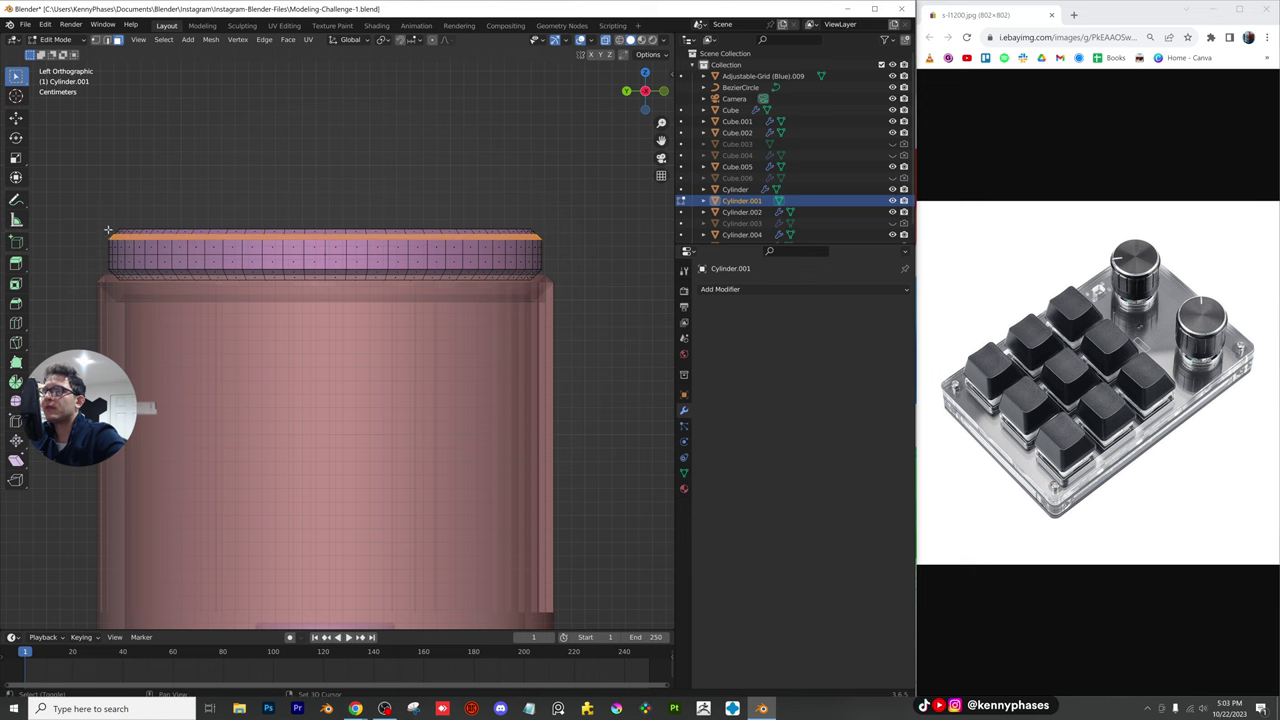
key("g")
left_click_drag(543, 235, 545, 236, "shift")
scroll(500, 245, "down", 1)
middle_click_drag(345, 255, 556, 87)
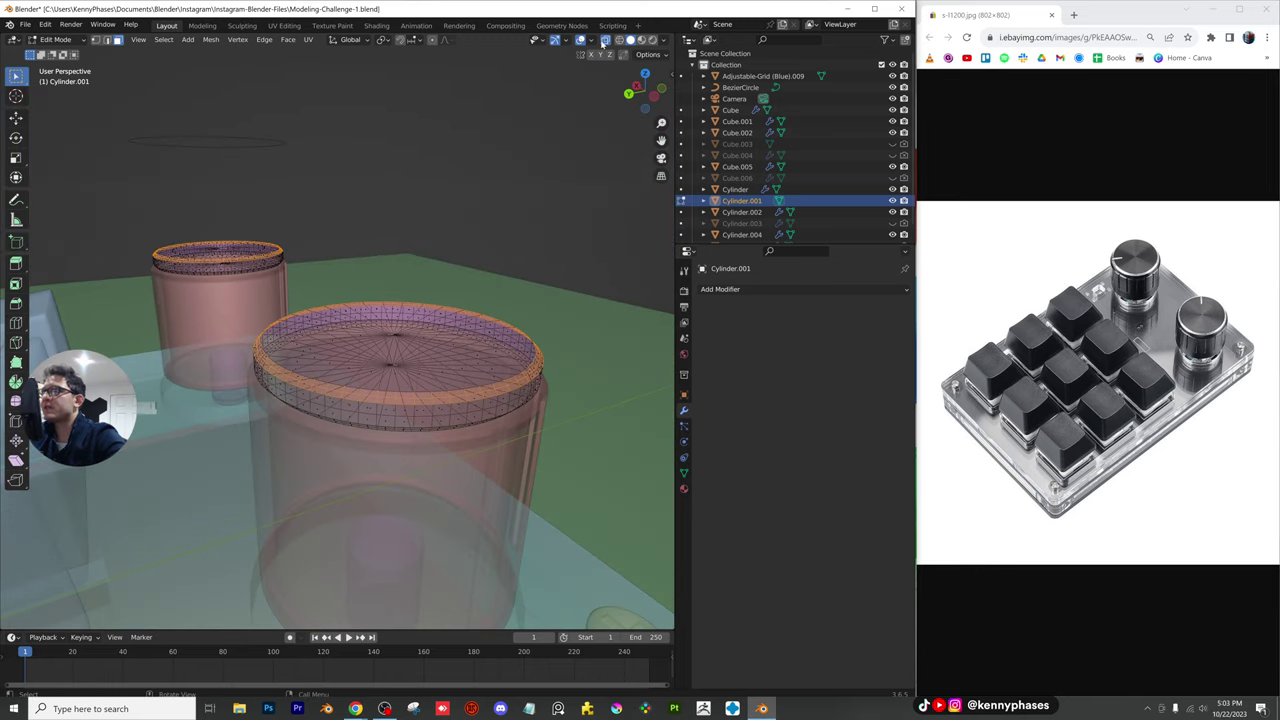
left_click(605, 41)
scroll(400, 380, "up", 2)
middle_click_drag(397, 386, 380, 366)
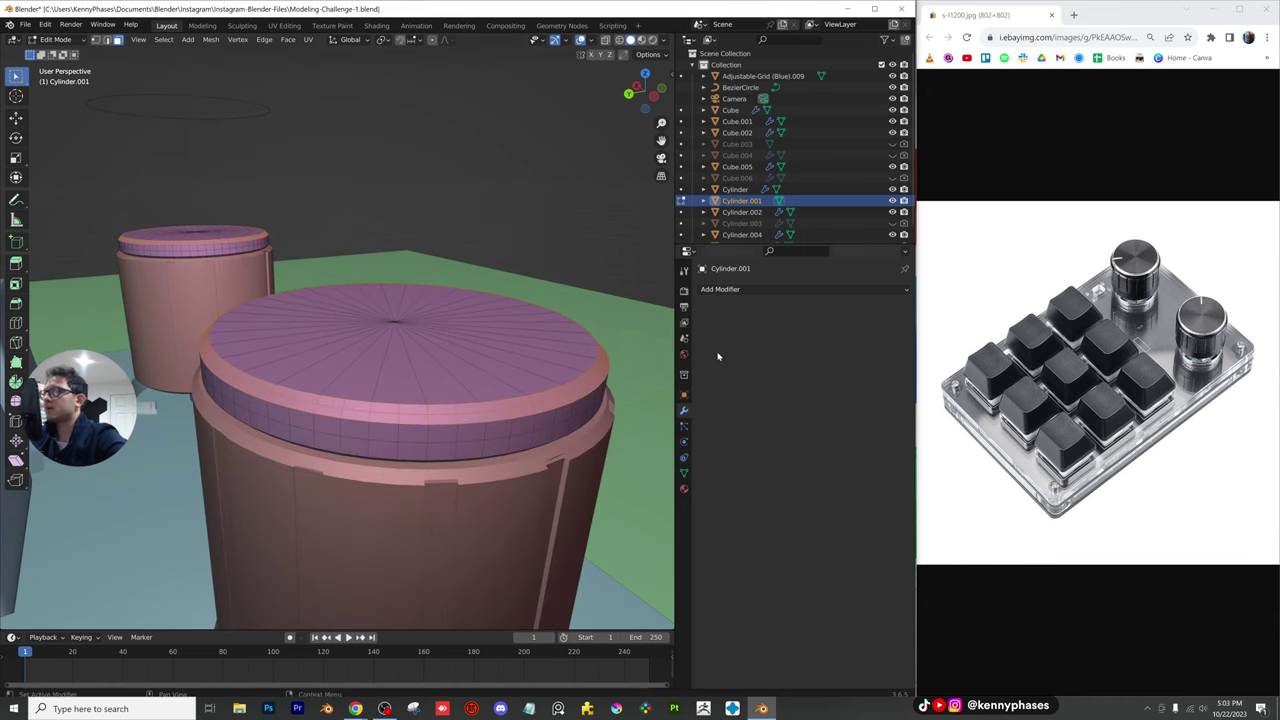
Create a new material in a second slot on the knob caps, assign it to the selected rim faces, and preview it
left_click(684, 488)
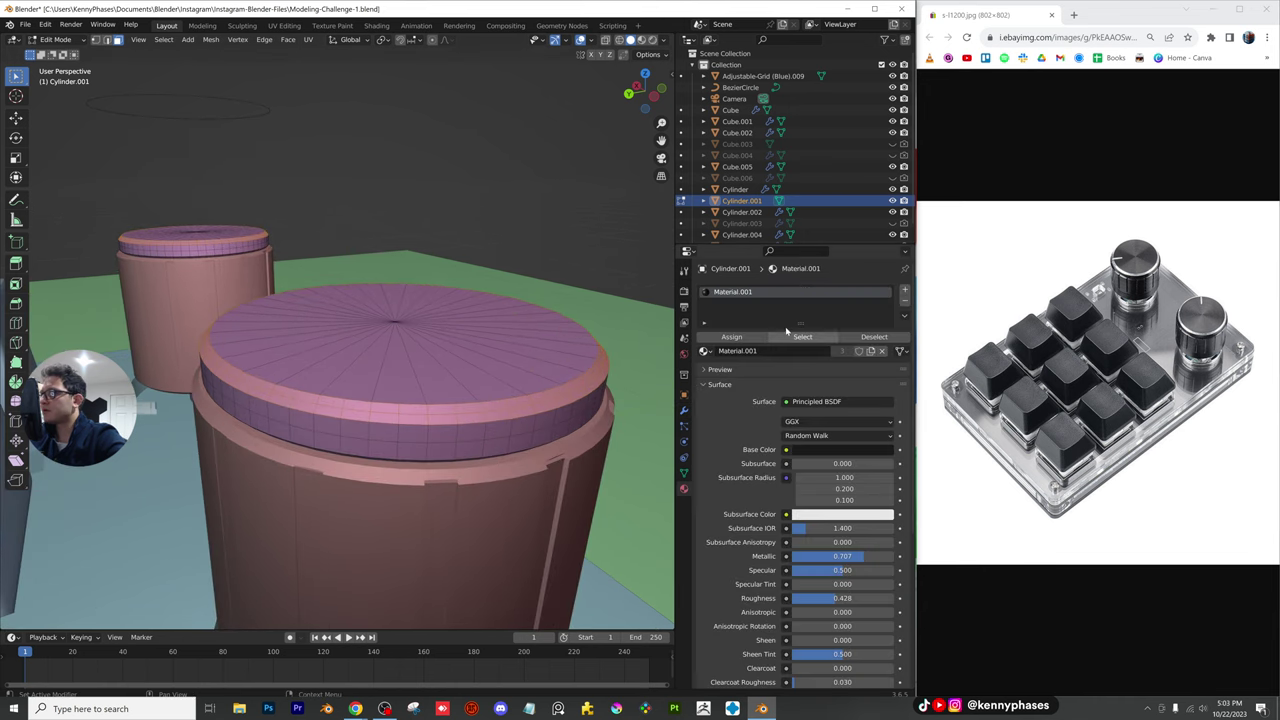
left_click(906, 290)
left_click(747, 369)
left_click(737, 356)
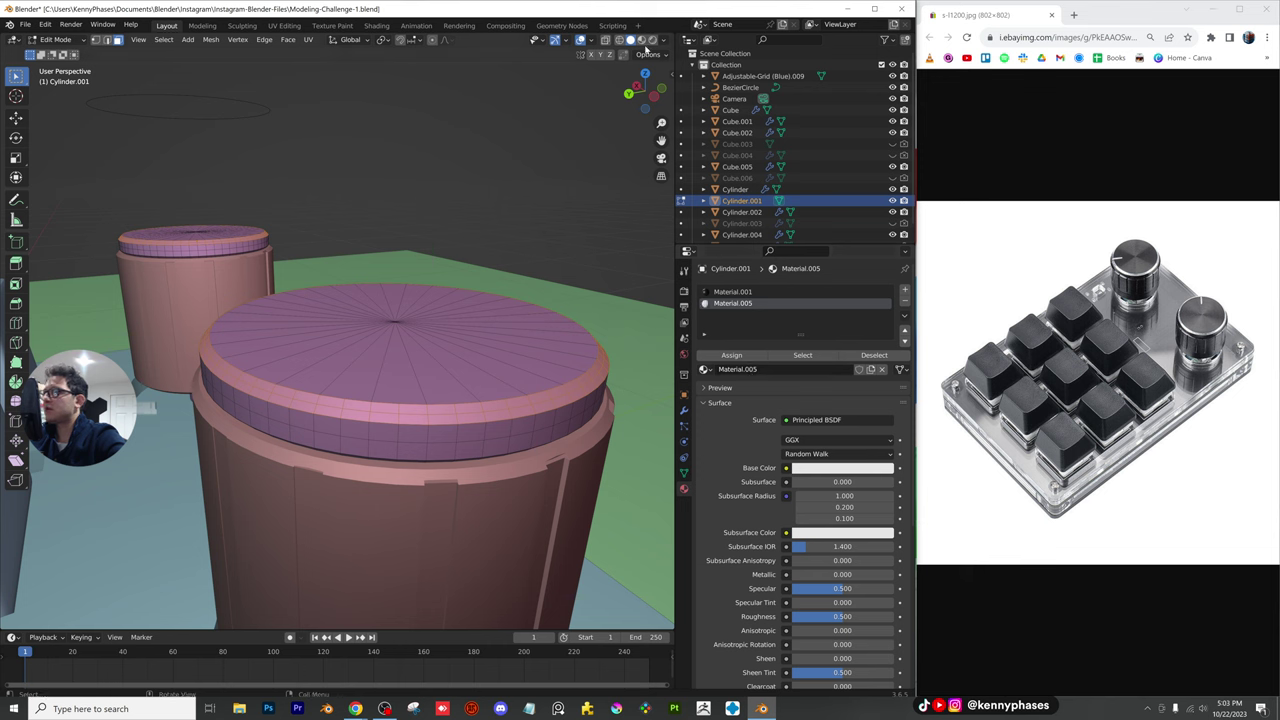
key("z")
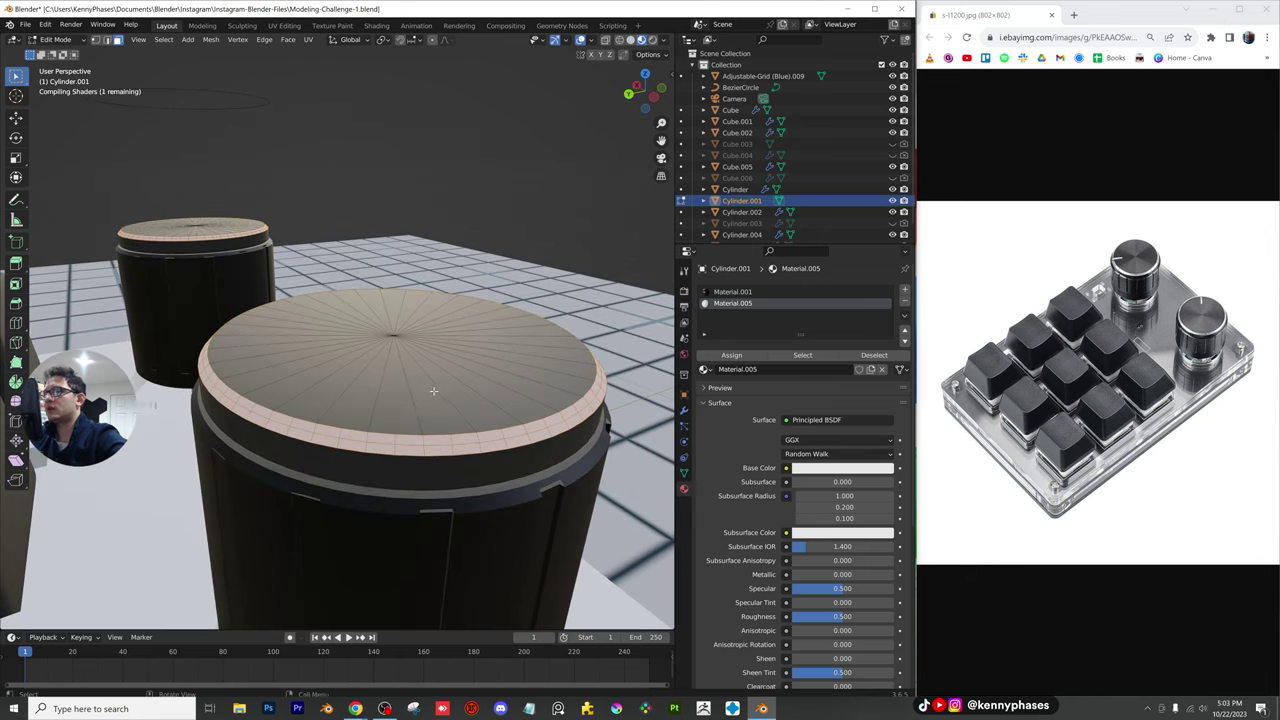
Return to Object Mode and inspect the caps' rims in rendered shading from the knob side of the keyboard
key("Tab")
mouse_move(430, 392)
middle_mouse_down()
mouse_move(418, 428)
mouse_move(421, 390)
middle_mouse_up()
scroll(429, 404, "down", 2)
scroll(418, 428, "up", 1)
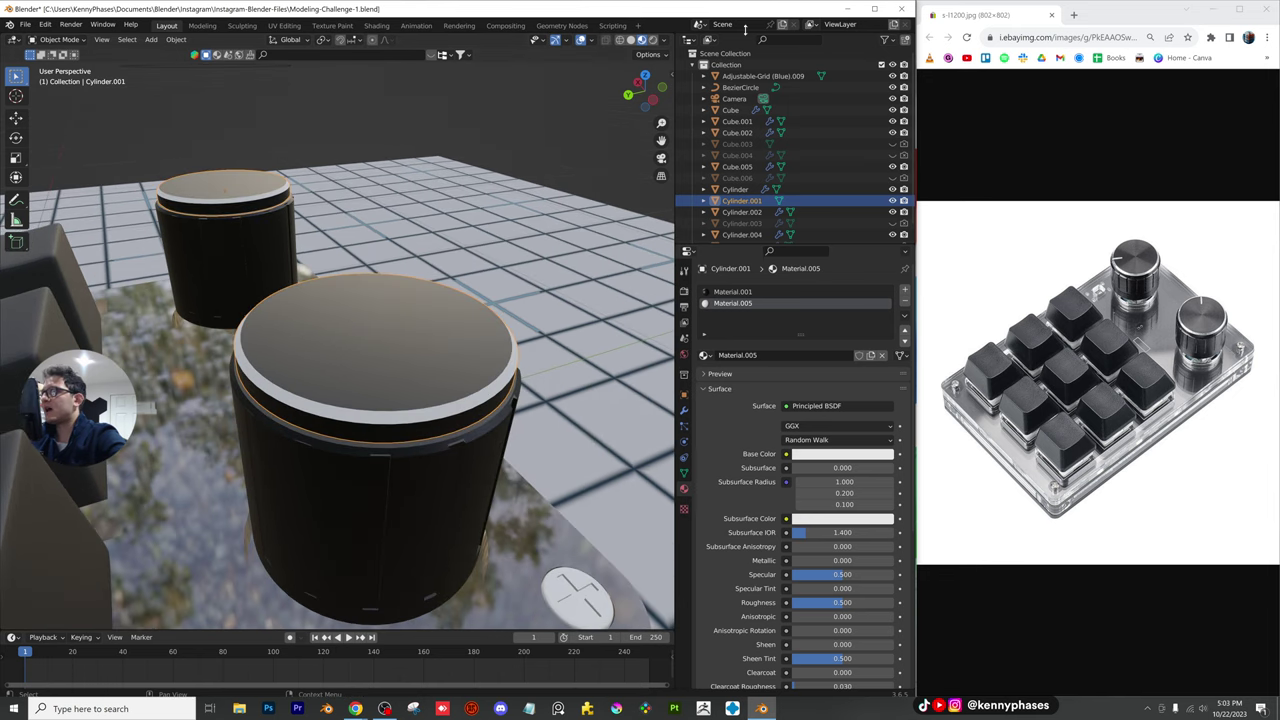
left_click(655, 41)
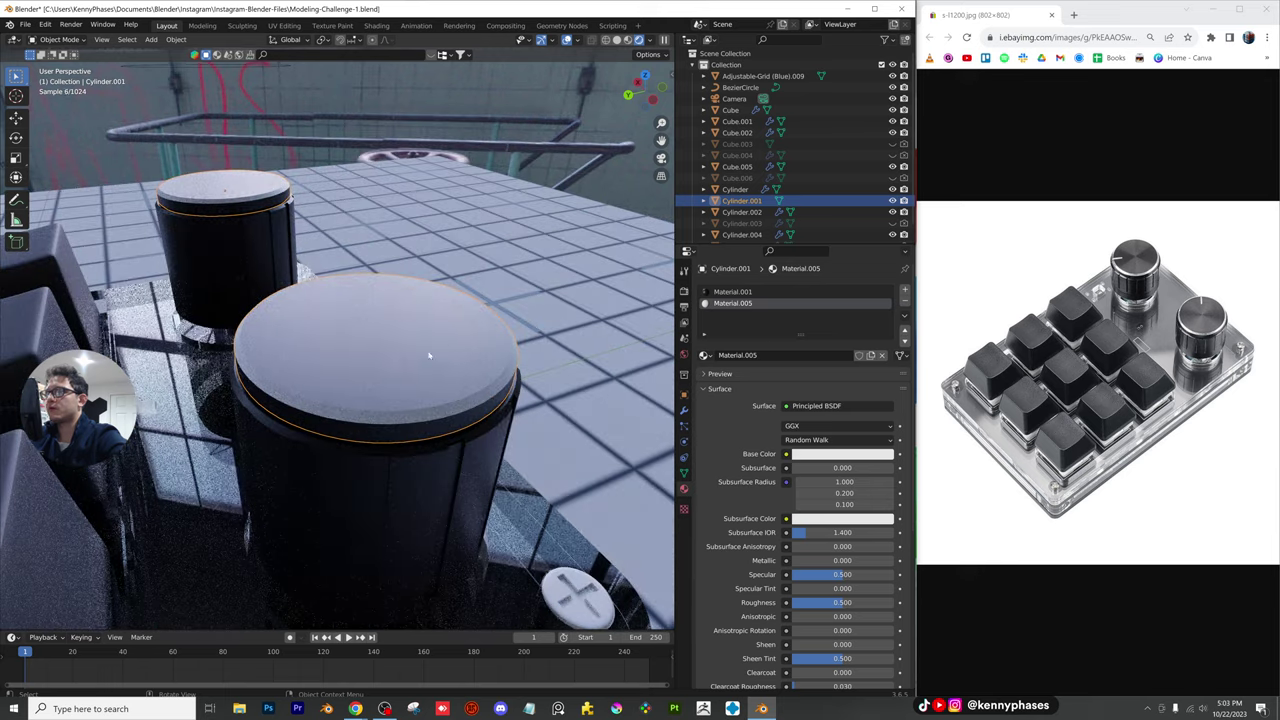
scroll(414, 380, "up", 2)
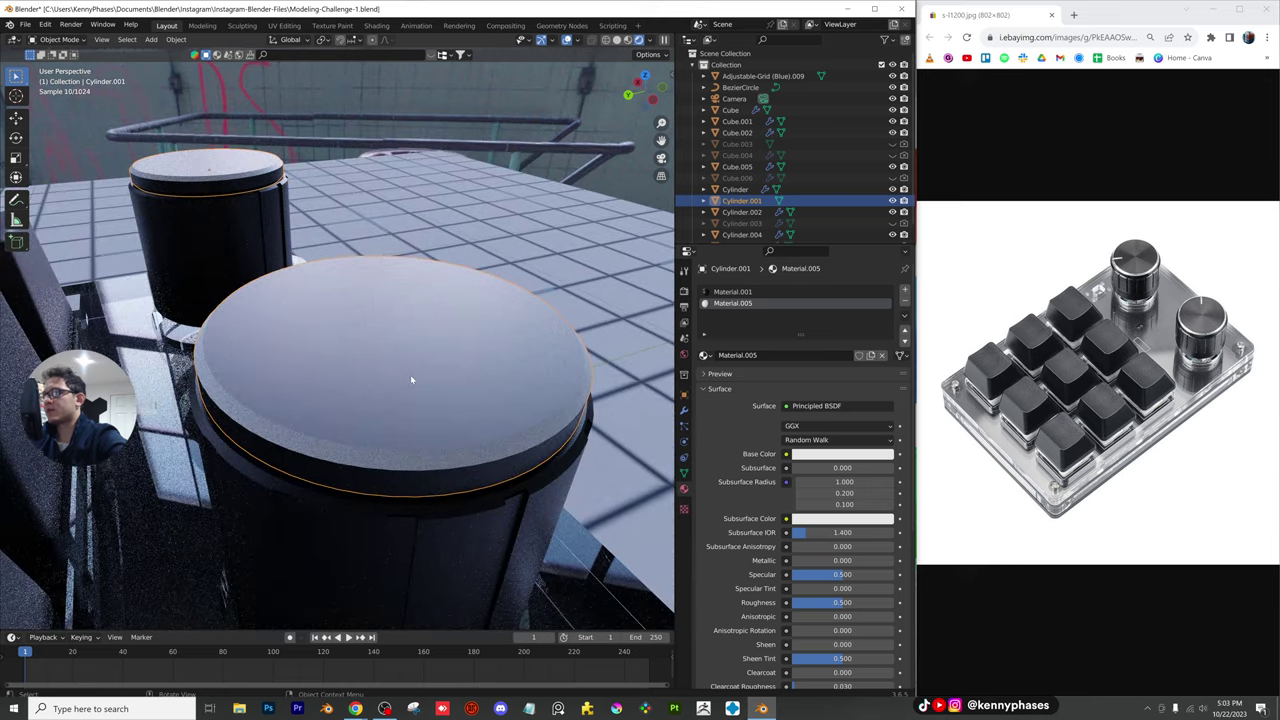
scroll(411, 380, "down", 2)
middle_click_drag(411, 380, 340, 372)
middle_click_drag(470, 352, 431, 366)
scroll(431, 366, "up", 1)
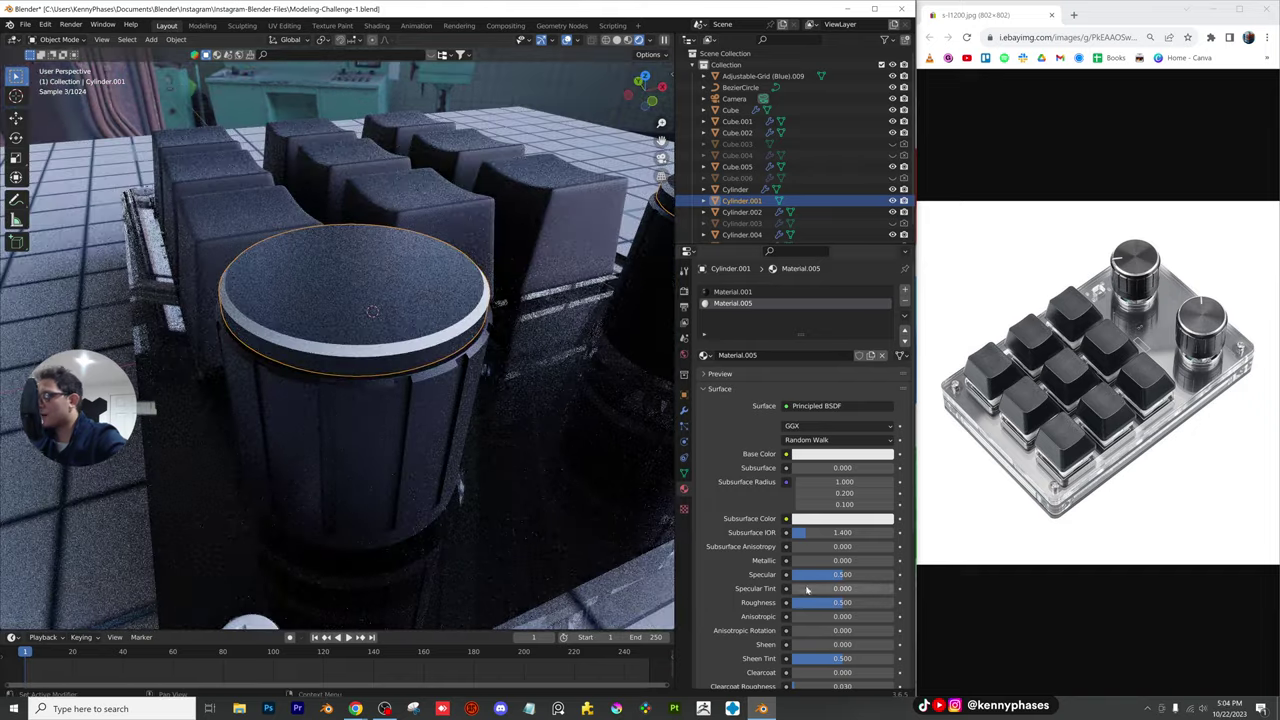
Set the rim material's Metallic to 1.000 and Roughness to 0.2, and save the file
left_click_drag(800, 560, 900, 560)
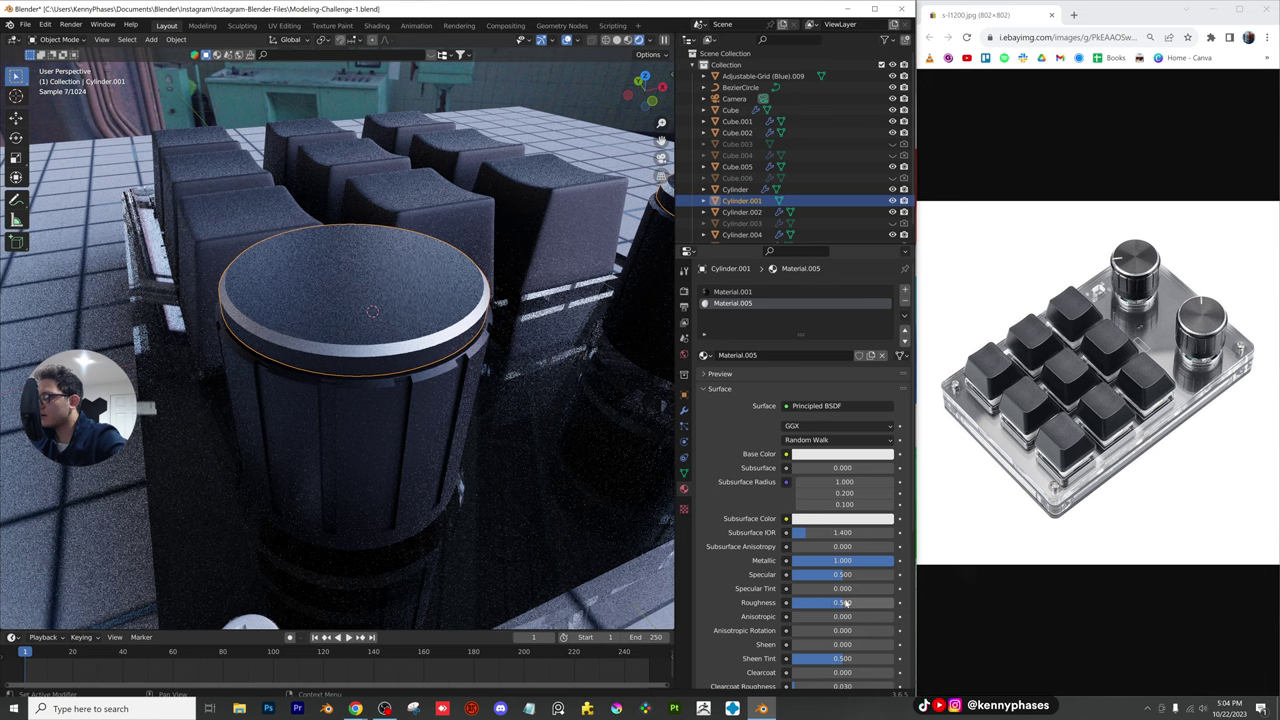
double_click(842, 602)
type("0.2")
key("Return")
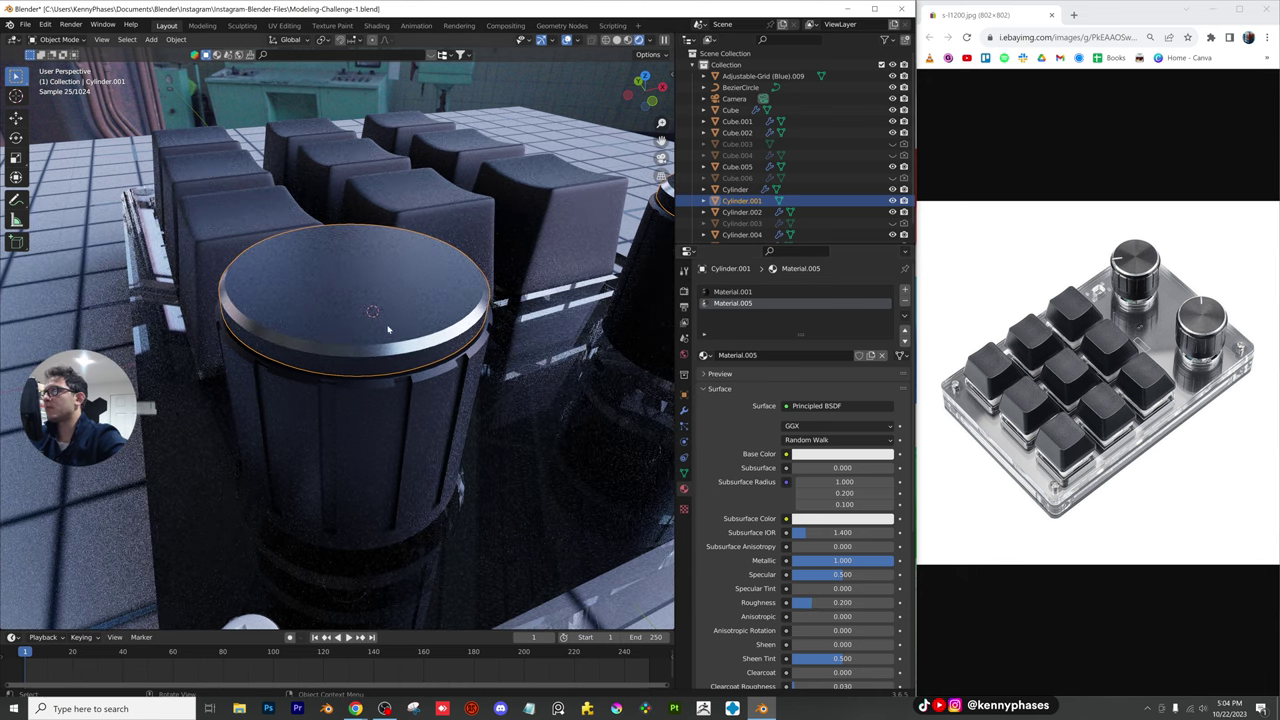
key("ctrl+s")
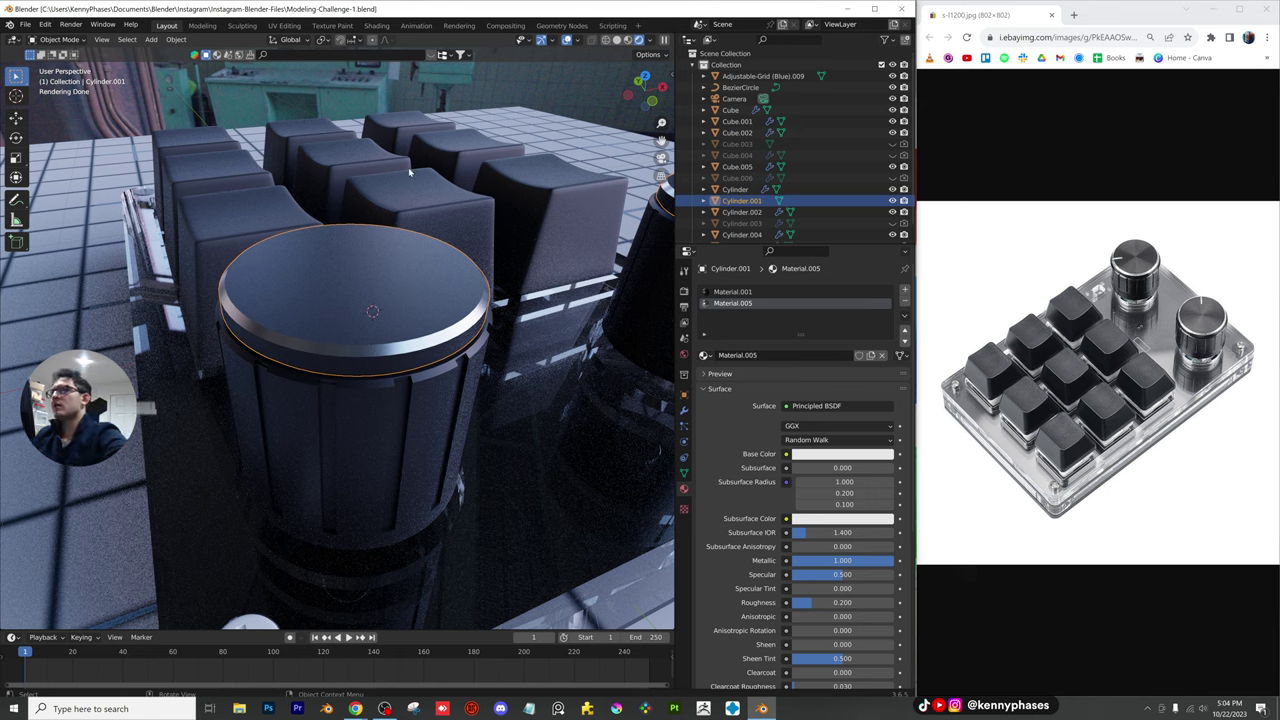
Add a plane mesh for the knob indicator and scale it down
left_click(151, 39)
mouse_move(166, 52)
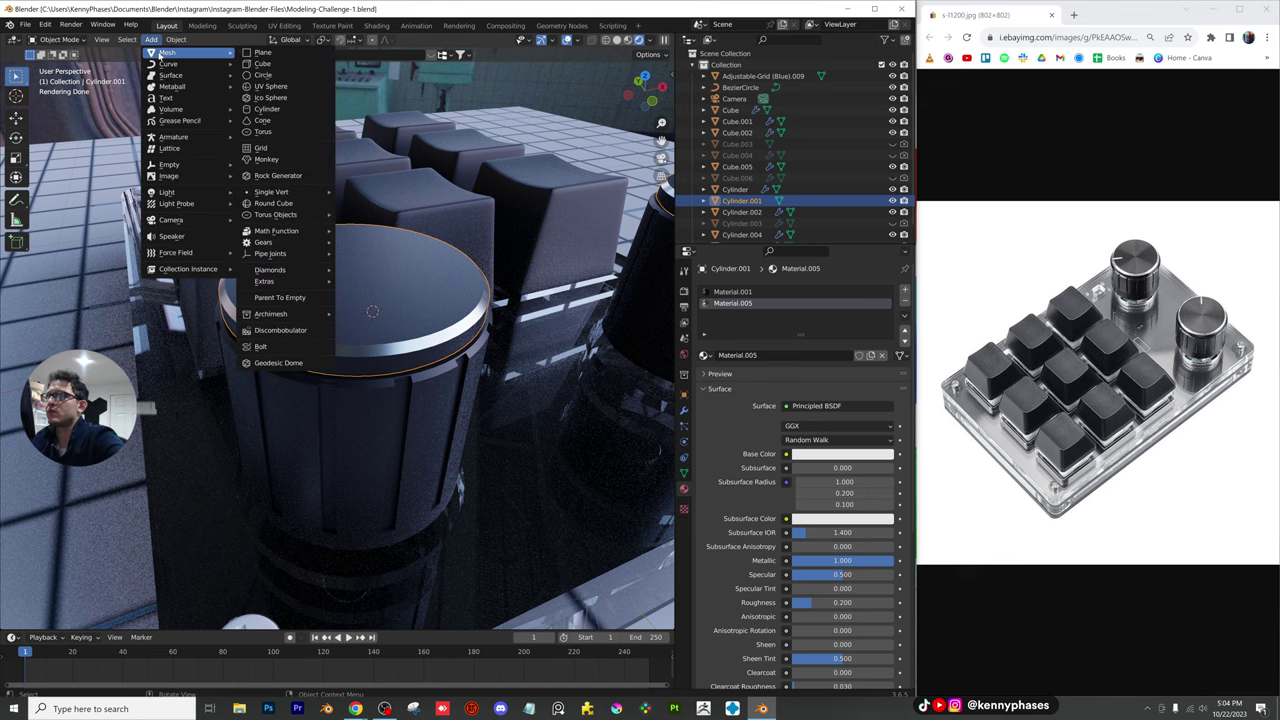
left_click(268, 53)
scroll(340, 250, "down", 5)
key("s")
left_click(420, 370)
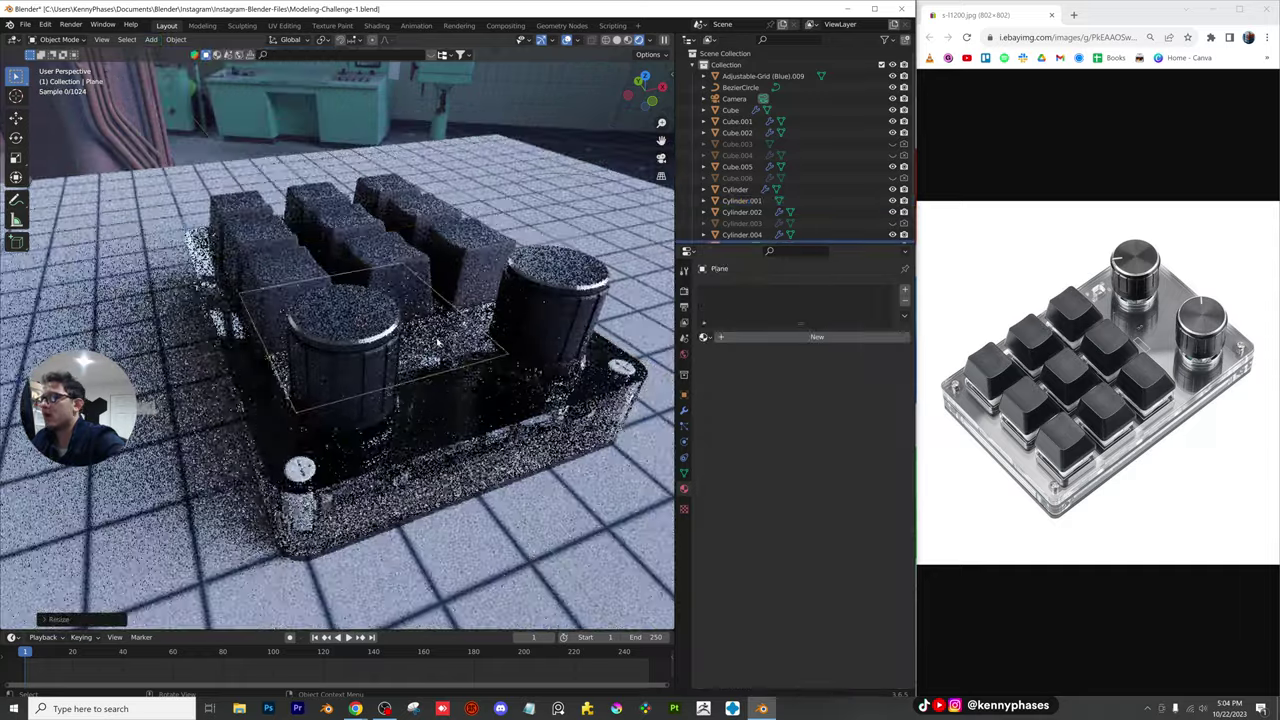
In top view, move the plane beside the left knob and shrink it to less than the knob's width
middle_click_drag(420, 370, 435, 382)
key("KP_7")
scroll(463, 328, "down", 3)
key("g")
left_click(476, 235)
key("s")
left_click(429, 334)
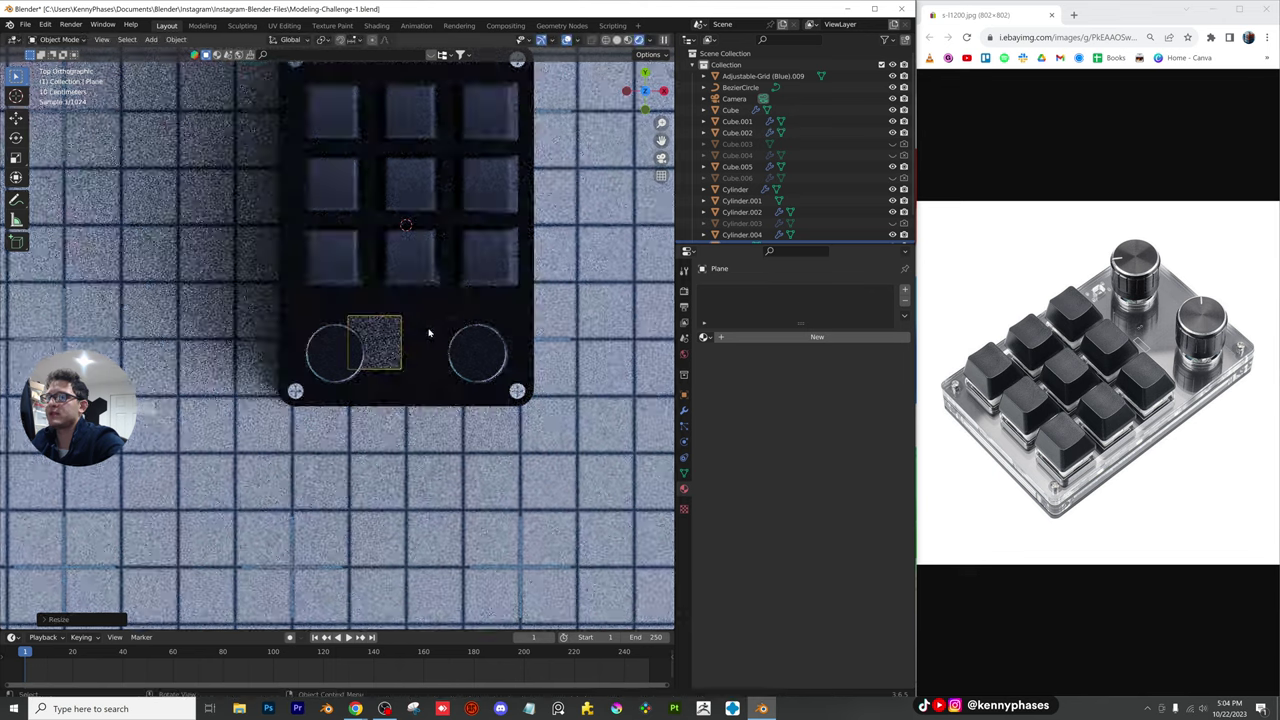
Raise the plane along Z above the keyboard
middle_click_drag(429, 334, 456, 188)
key("g")
key("z")
left_click(462, 96)
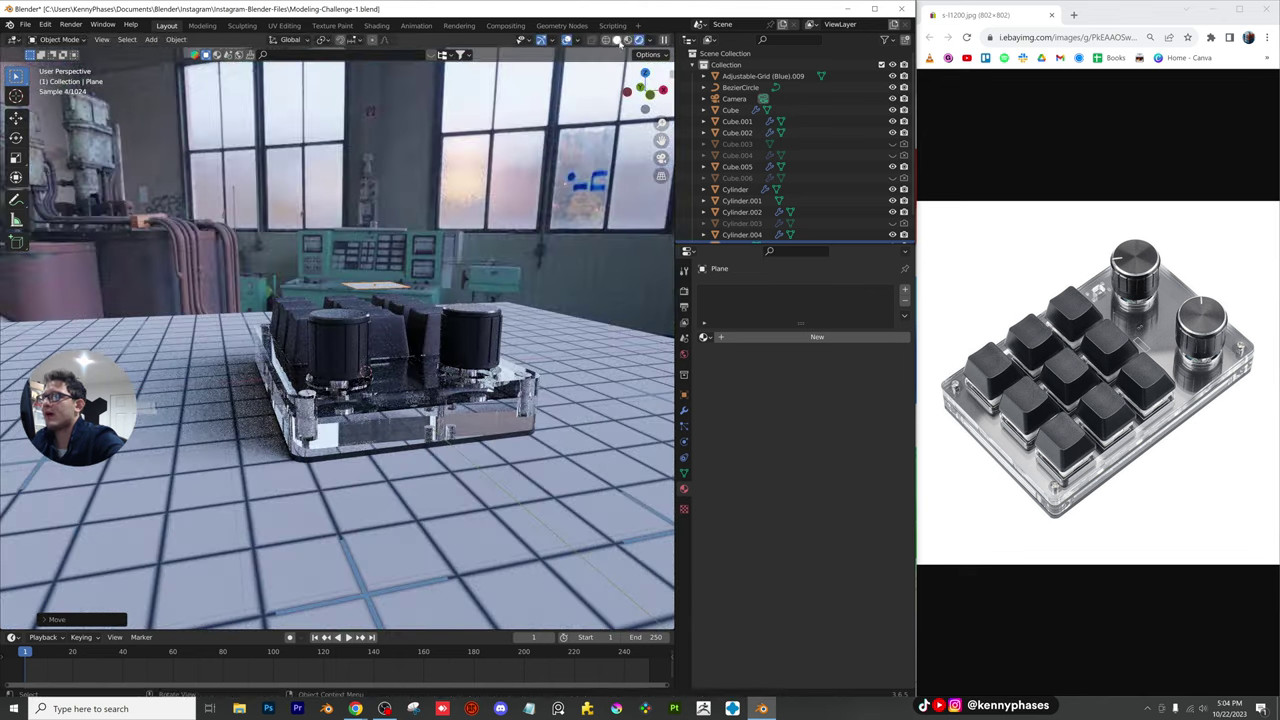
In top view, scale the plane to about a third of its size and place it over the left knob's inner edge
key("KP_7")
scroll(463, 291, "up", 1)
key("s")
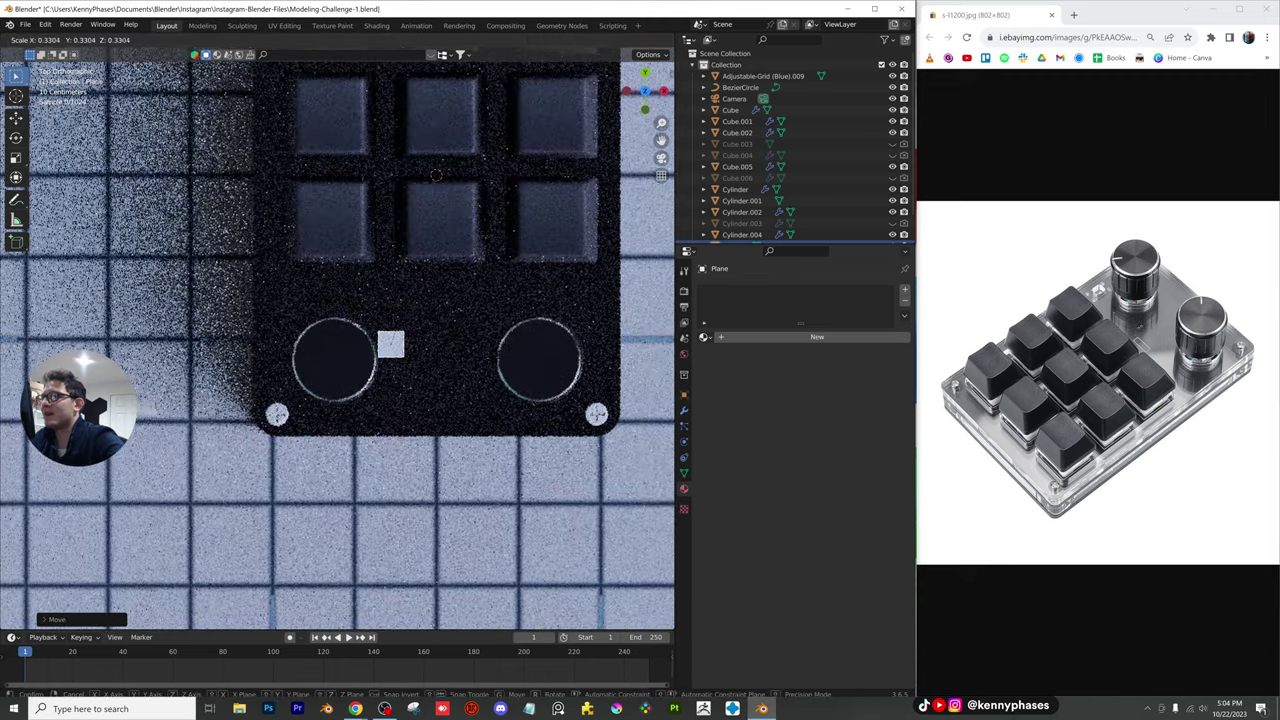
left_click(407, 347)
scroll(408, 347, "up", 6)
key("g")
left_click(489, 329)
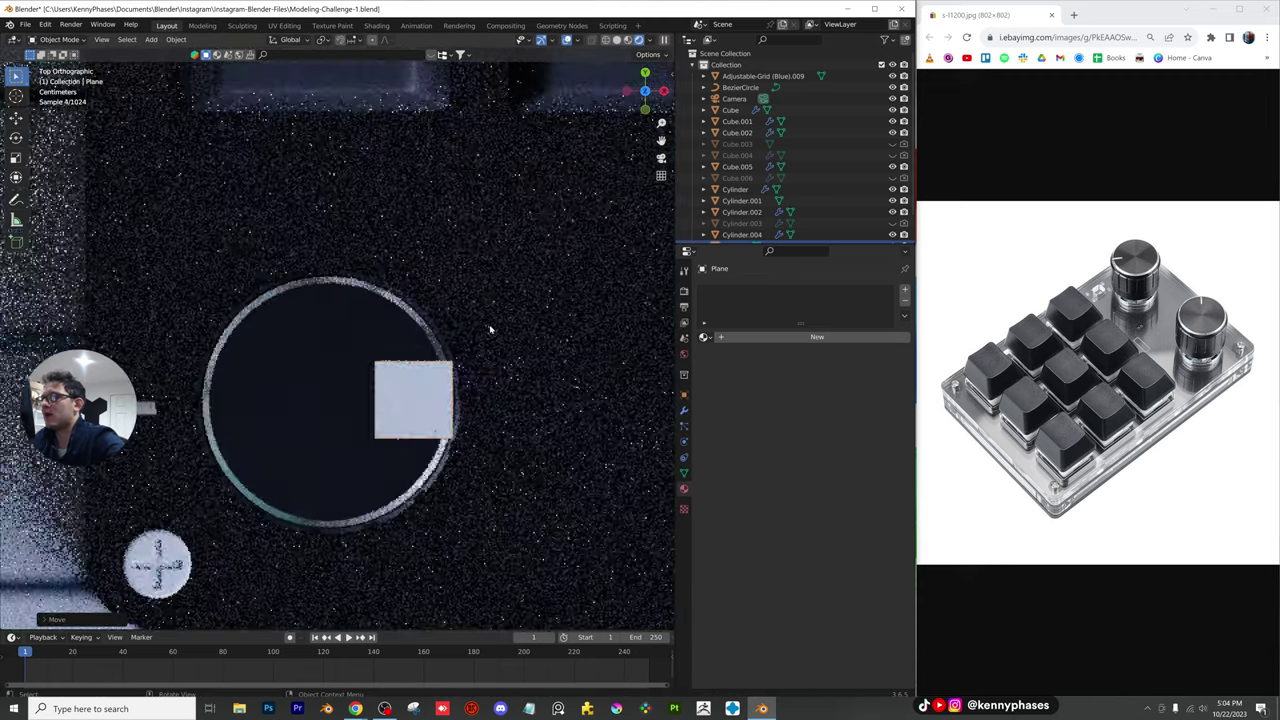
Shrink the plane further and align it just inside the left knob's rim, centred on the knob's height in top view
key("s")
left_click(435, 385)
scroll(450, 385, "up", 1)
middle_click_drag(436, 368, 405, 290, "shift")
scroll(458, 304, "up", 2)
scroll(457, 304, "up", 2)
key("s")
left_click(470, 325)
key("g")
left_click(492, 347)
Scale the plane along X to form a narrow indicator strip that ends at the knob's rim
key("s")
key("x")
left_click(586, 346)
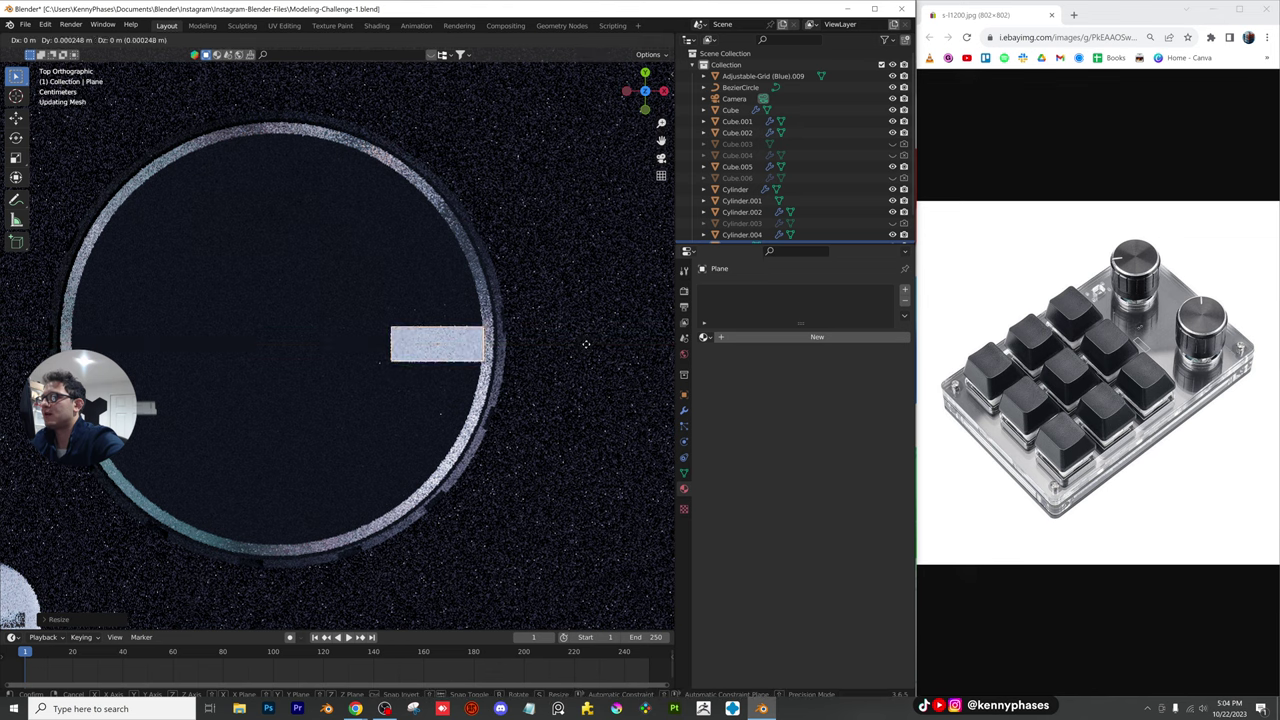
key("s")
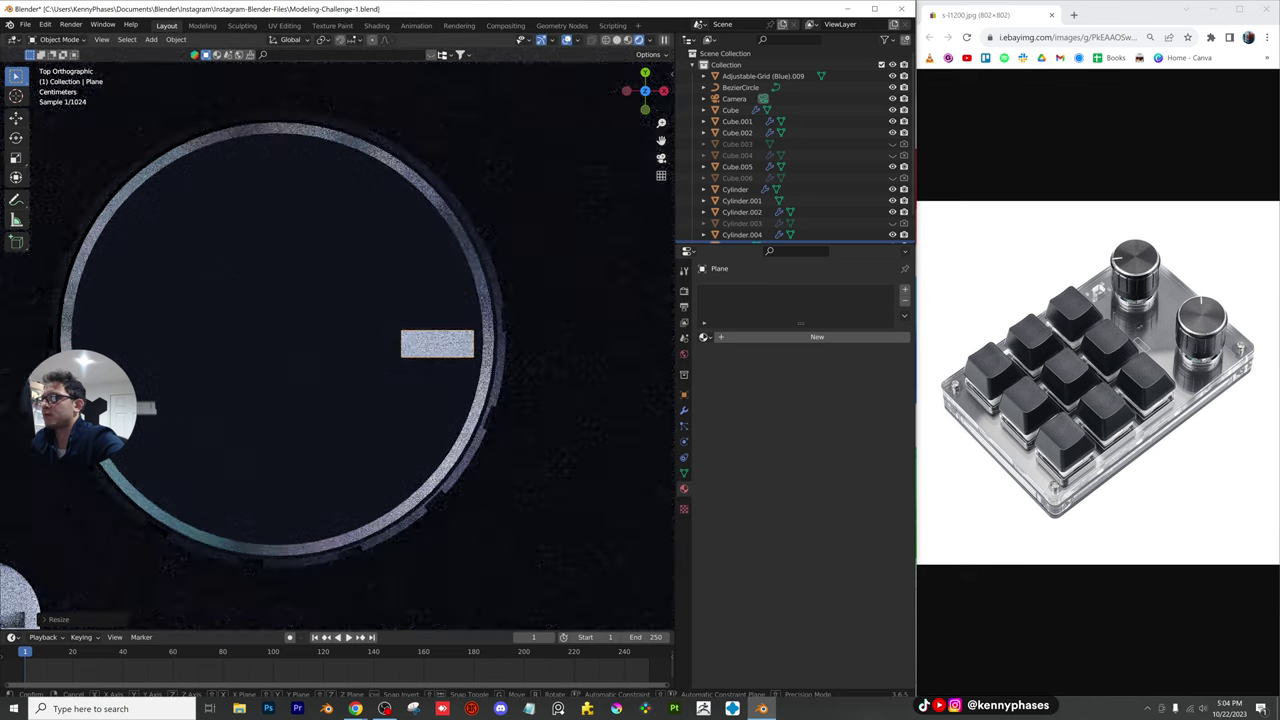
key("x")
left_click(557, 340)
Lower the indicator strip along Z onto the left knob's top face
middle_click_drag(456, 345, 437, 251)
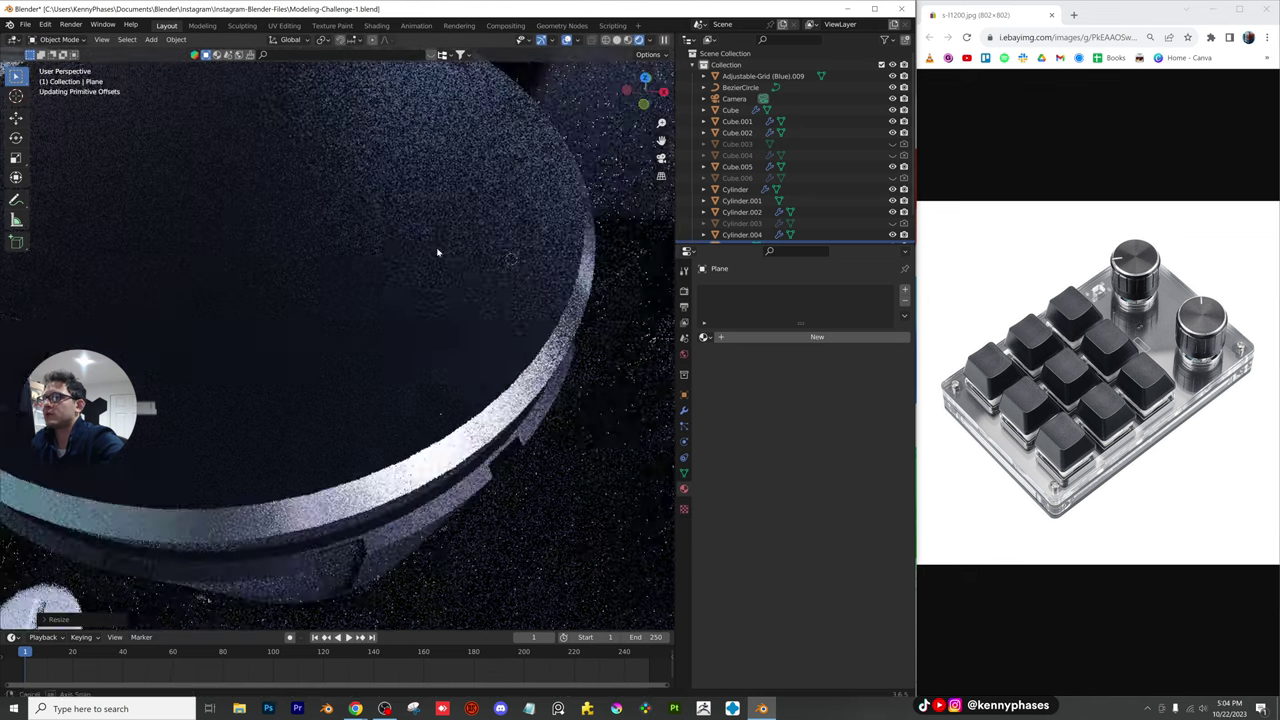
scroll(450, 249, "down", 4)
key("g")
key("z")
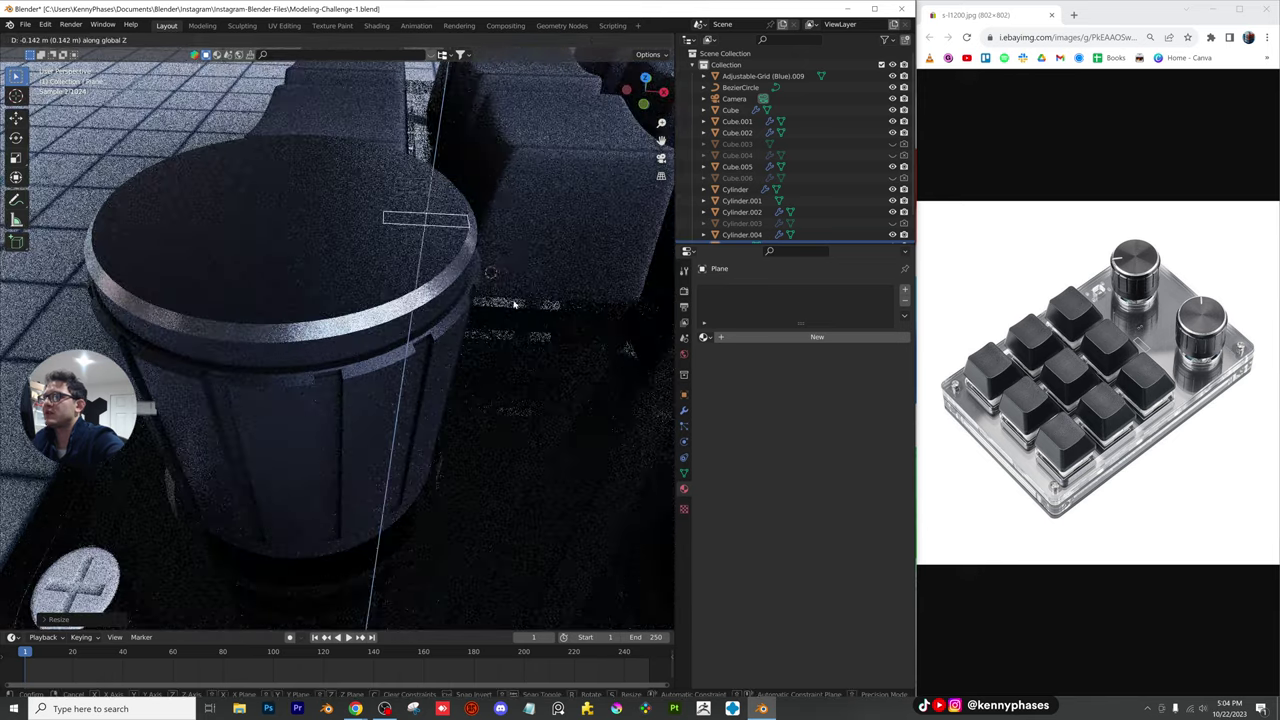
left_click(543, 190)
scroll(543, 190, "up", 4)
middle_click_drag(543, 190, 400, 344, "shift")
key("g")
key("z")
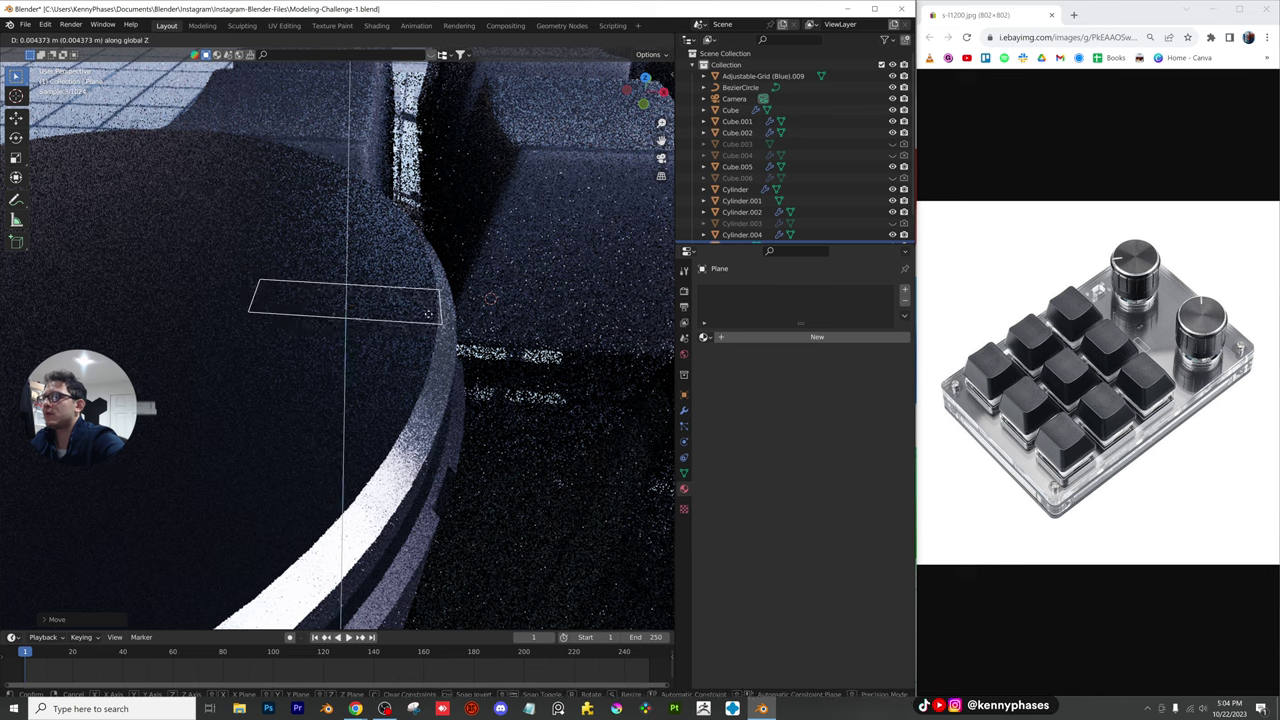
left_click(429, 310)
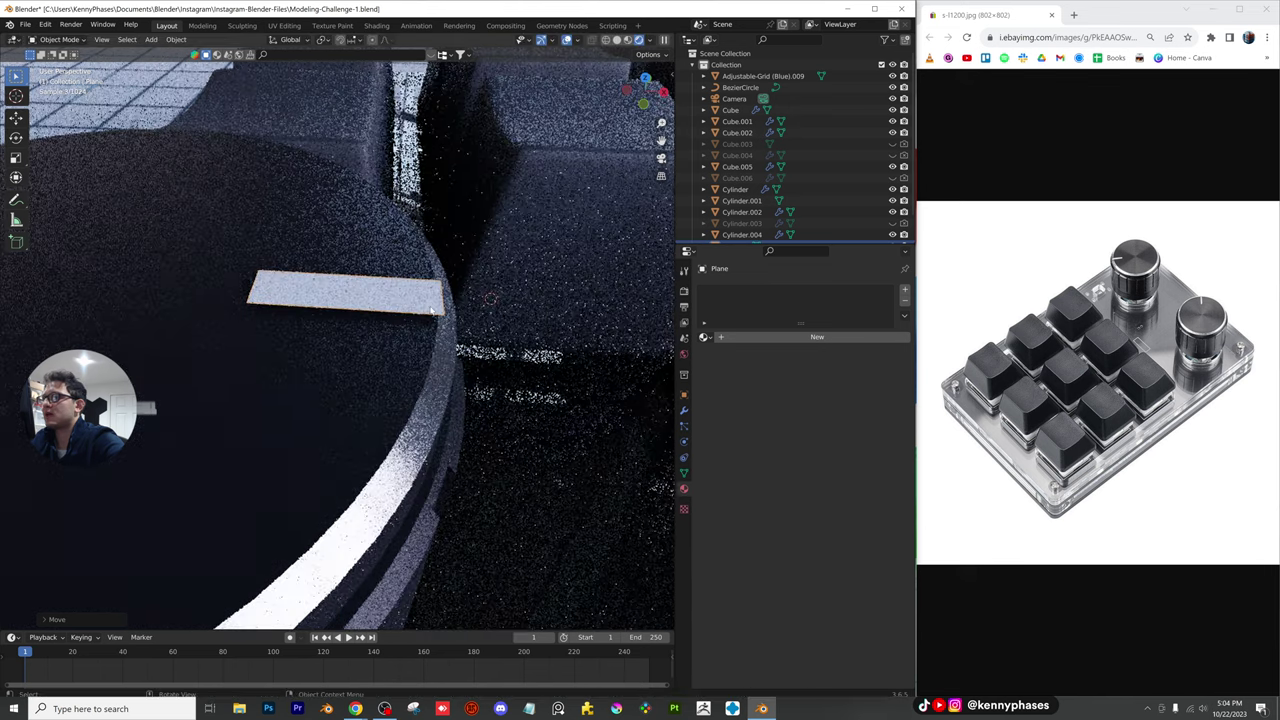
Fine-tune the strip's height along Z and shift it slightly along X to meet the rim's inner edge
scroll(437, 309, "up", 3)
middle_click_drag(443, 316, 501, 302)
key("g")
key("z")
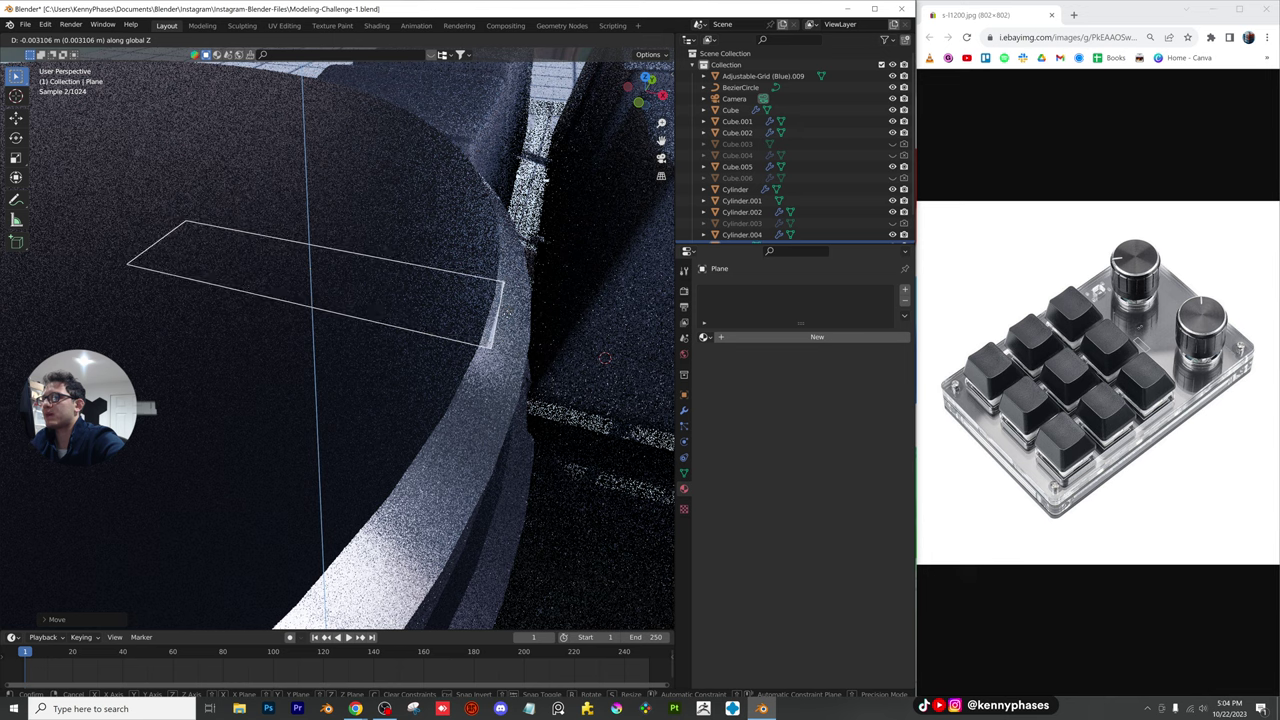
left_click(507, 312)
key("g")
key("x")
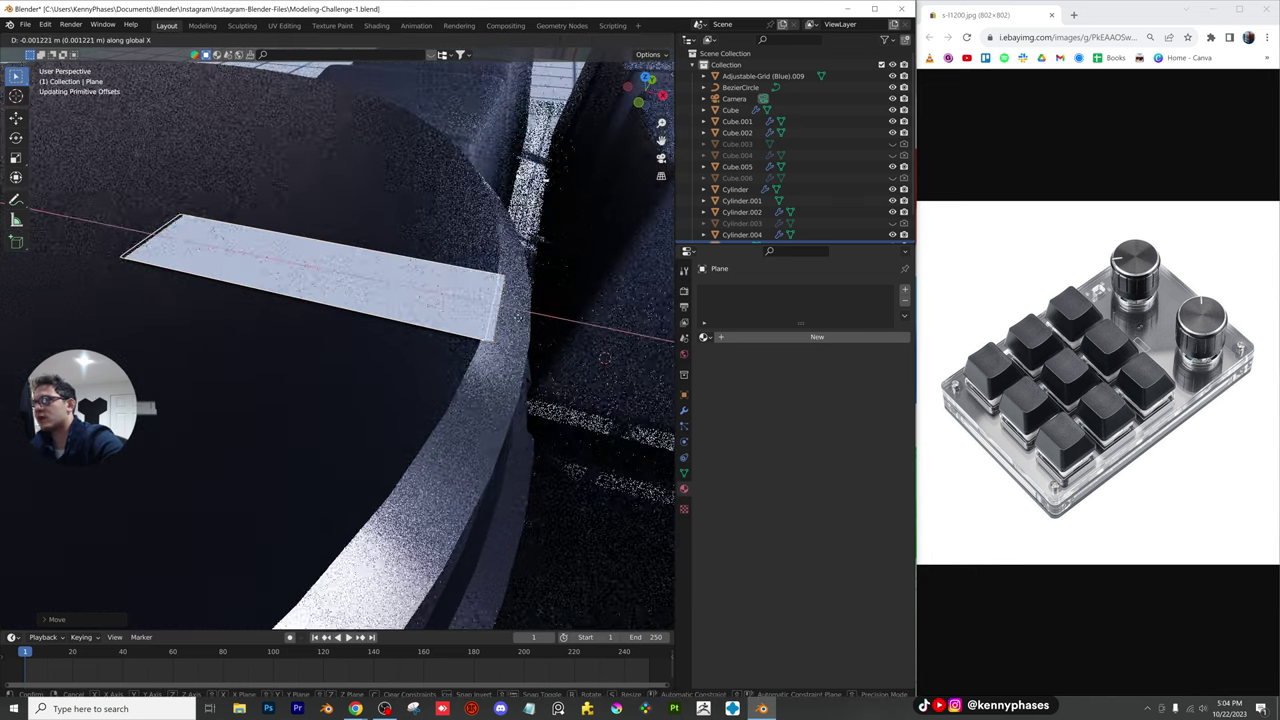
left_click(552, 339)
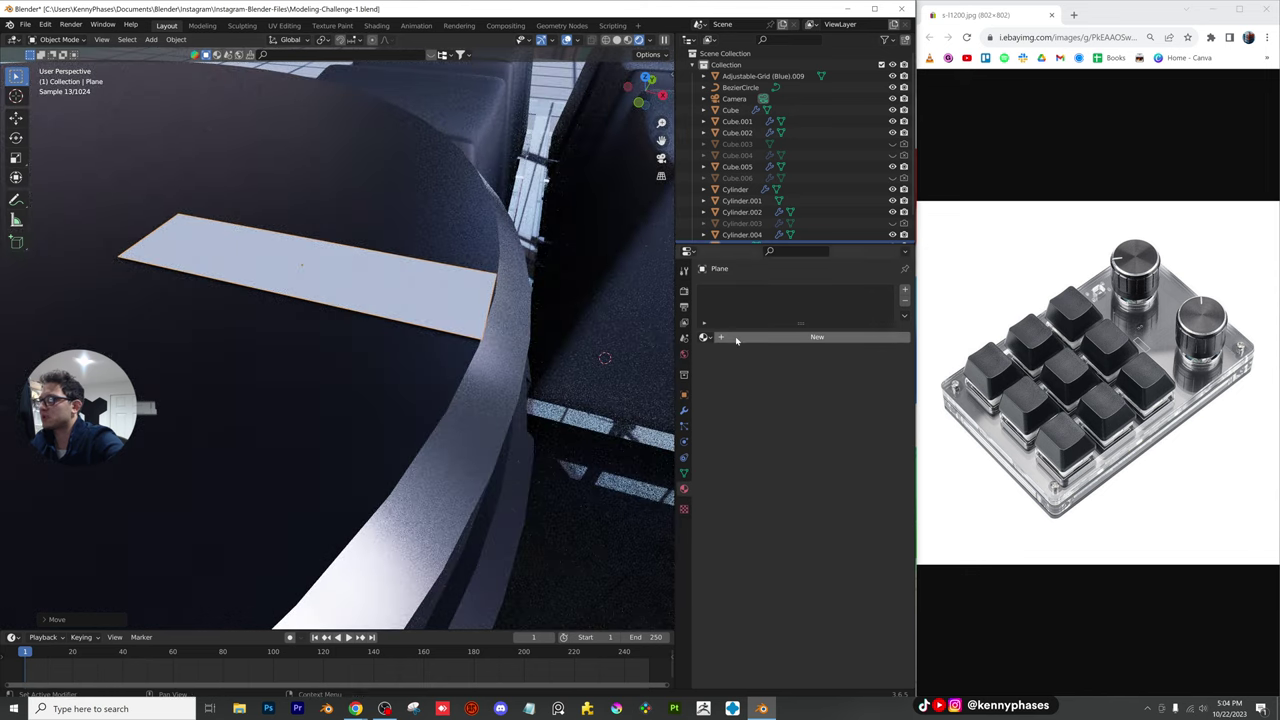
Add a new material to the strip and rename the knob rim's metal material Light-Metalic
left_click(737, 337)
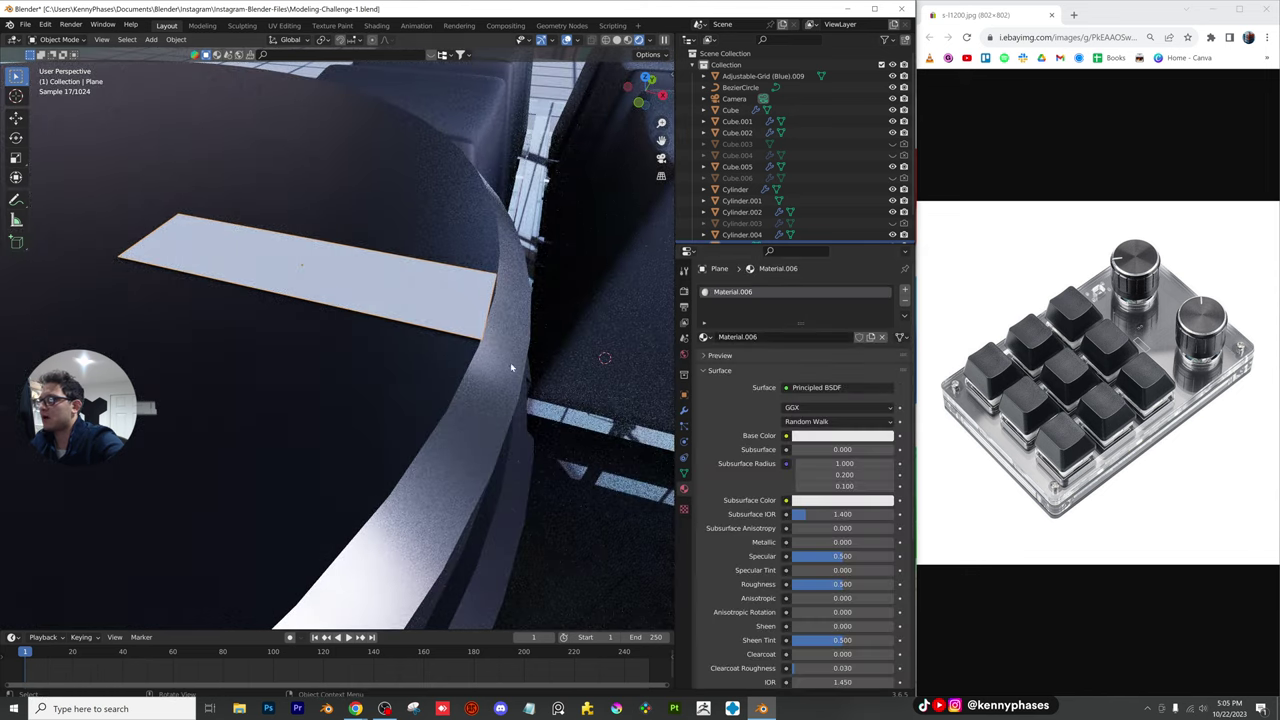
left_click(541, 361)
double_click(737, 355)
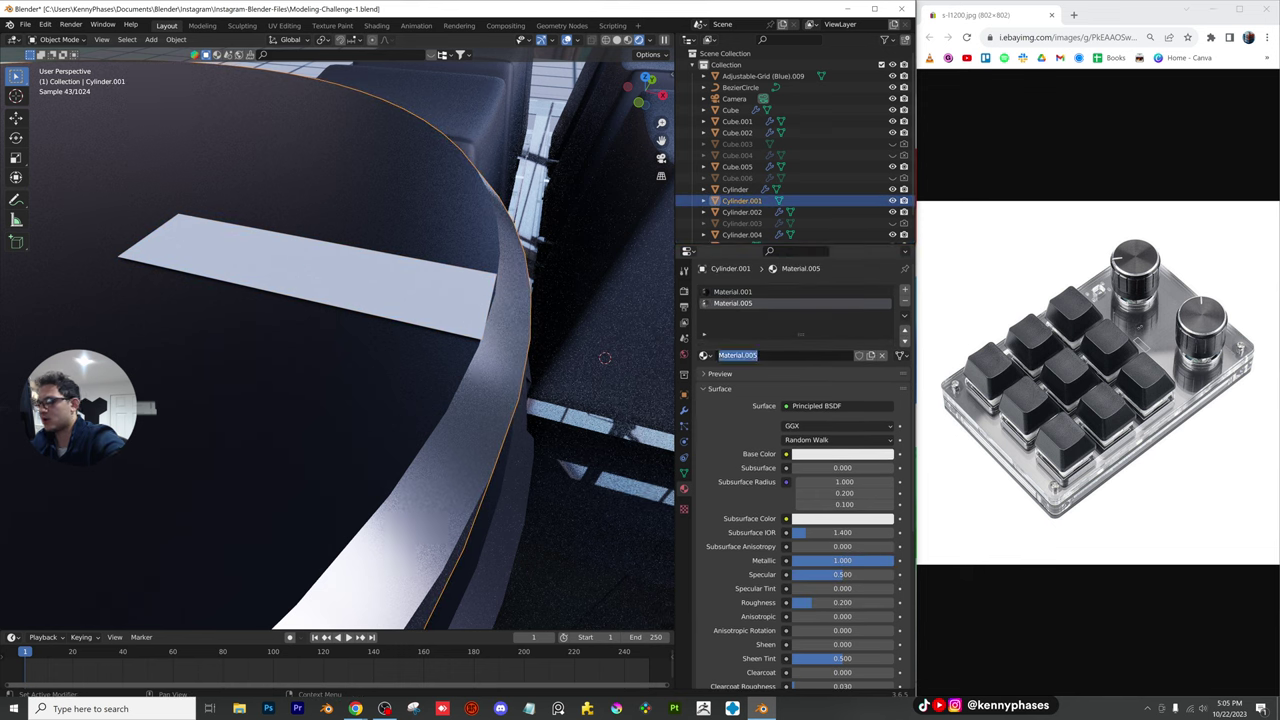
type("R")
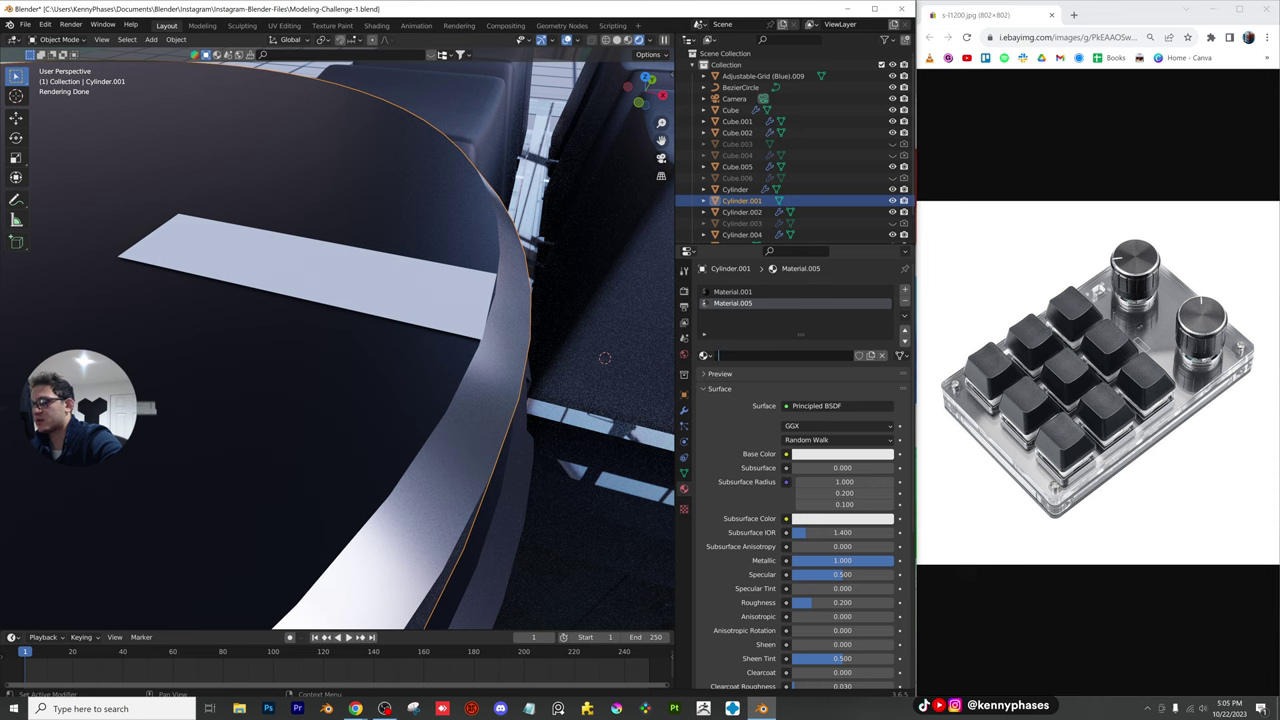
type("Light-Metal")
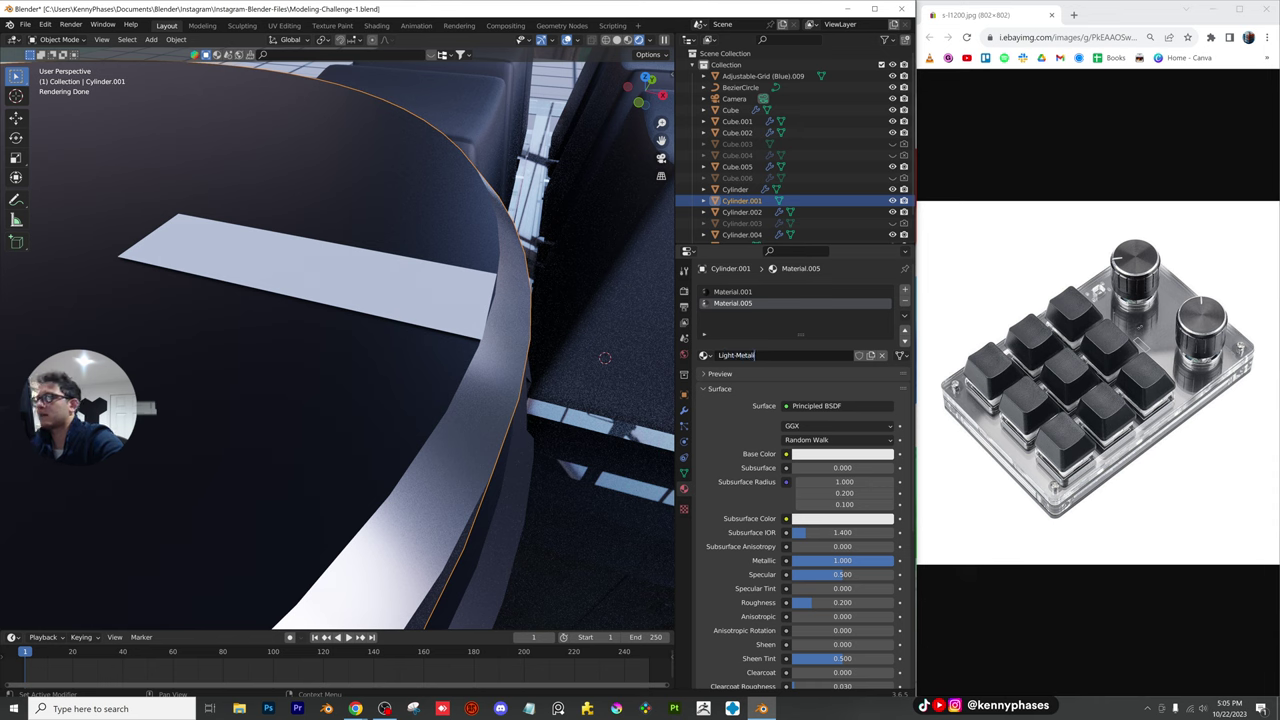
key("Return")
Assign the Light-Metalic material to the indicator strip
left_click(463, 303)
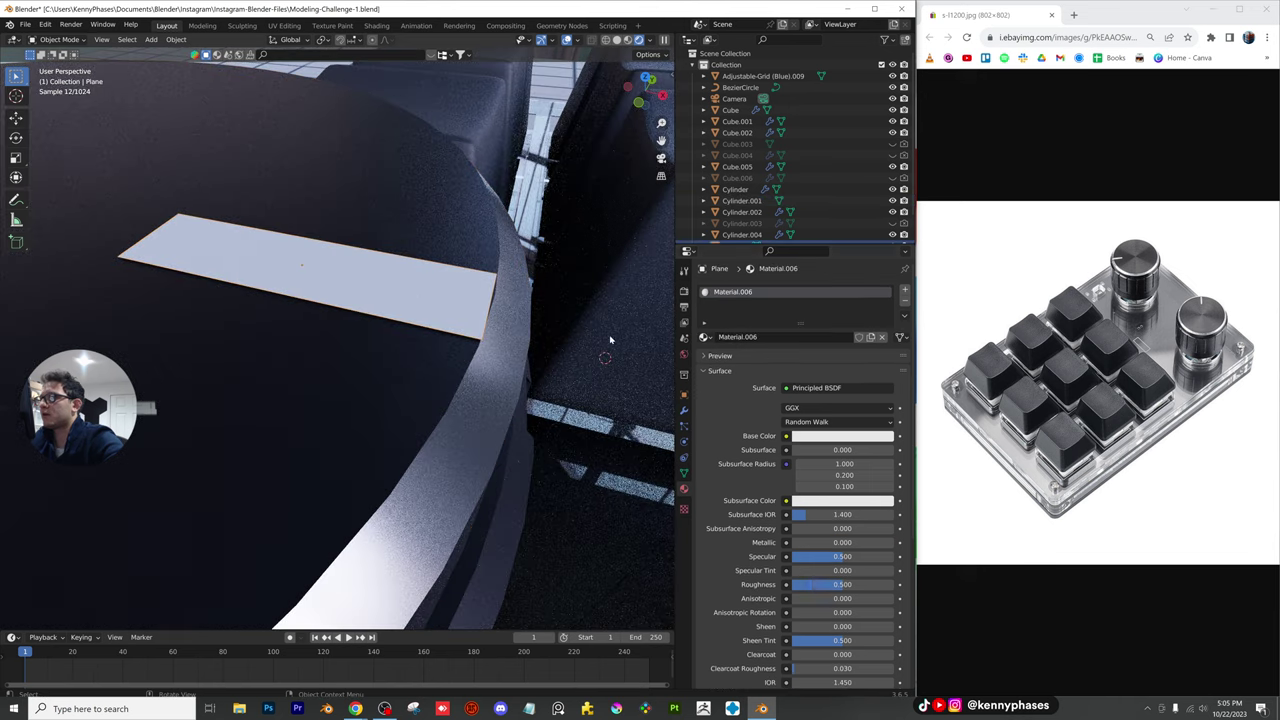
left_click(705, 338)
left_click(765, 350)
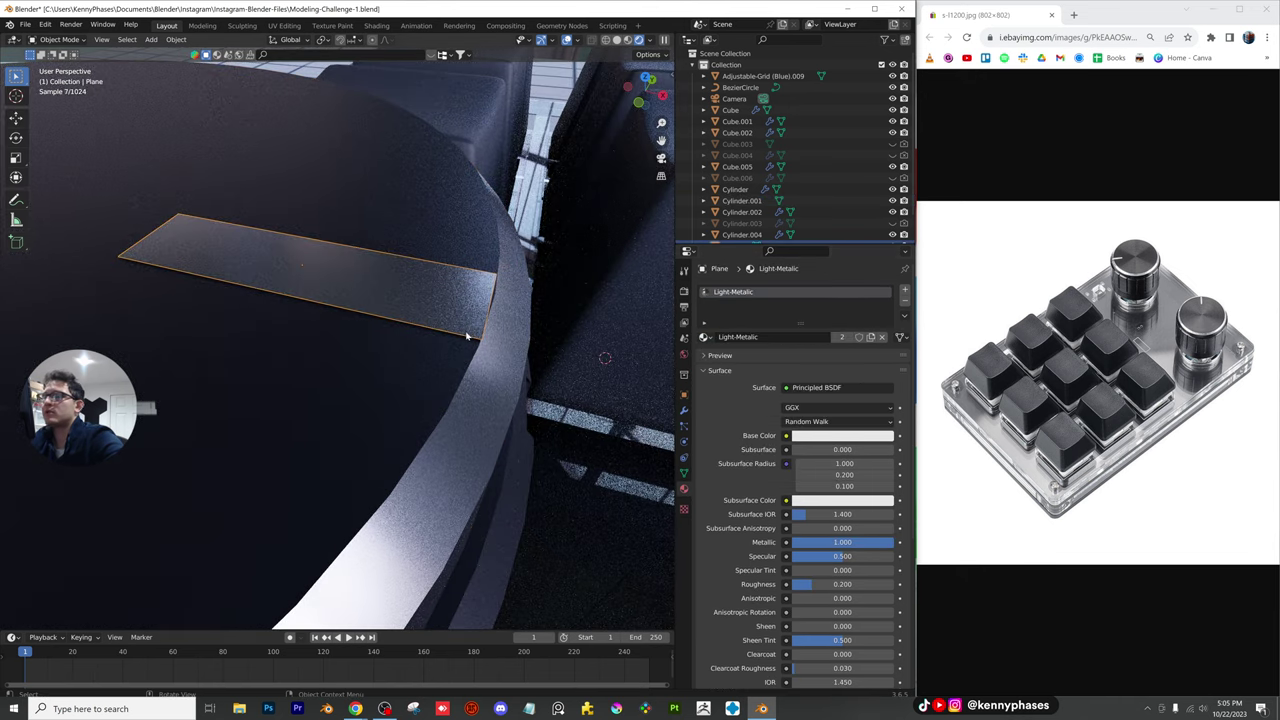
Subdivide the strip's face twice in Edit Mode
key("Tab")
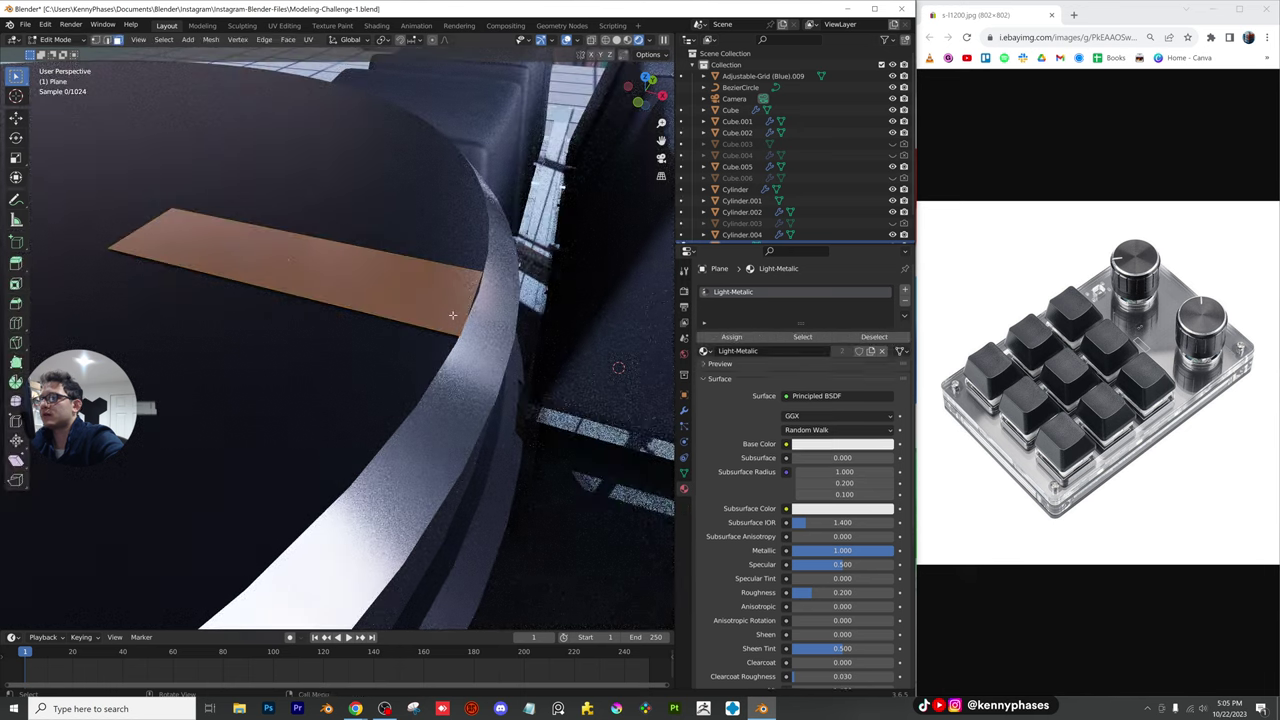
right_click(415, 318)
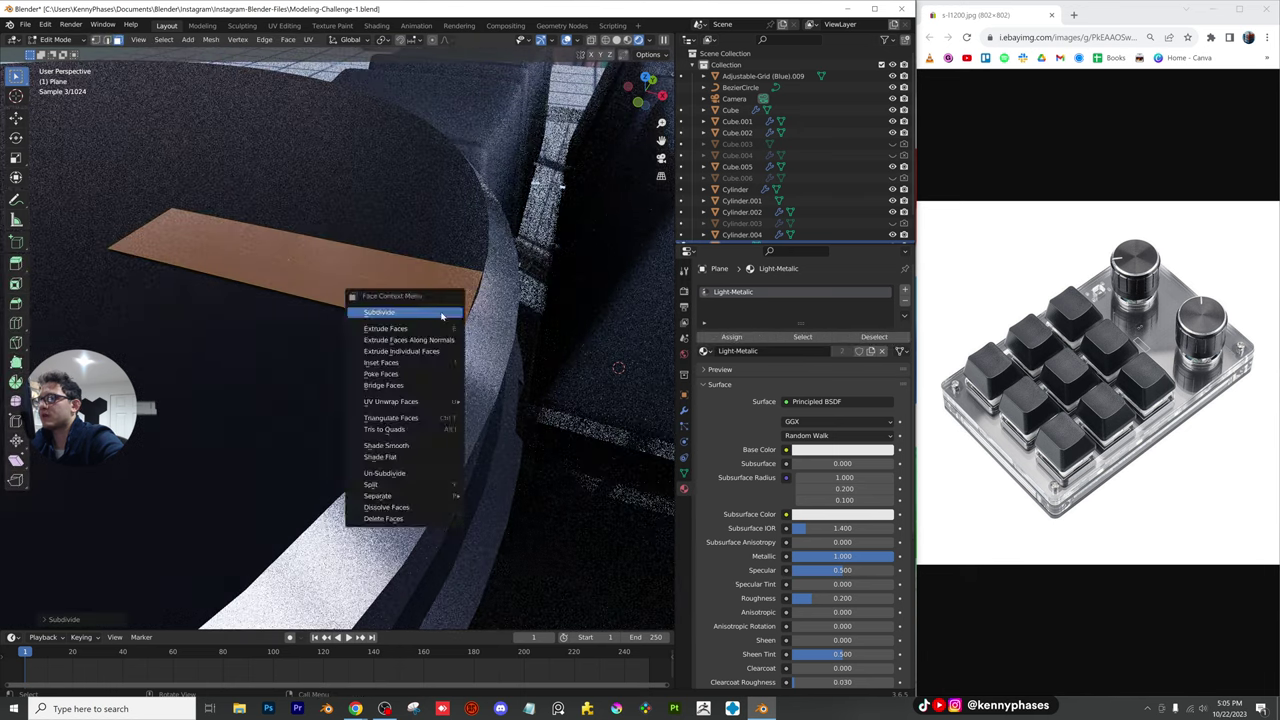
left_click(441, 317)
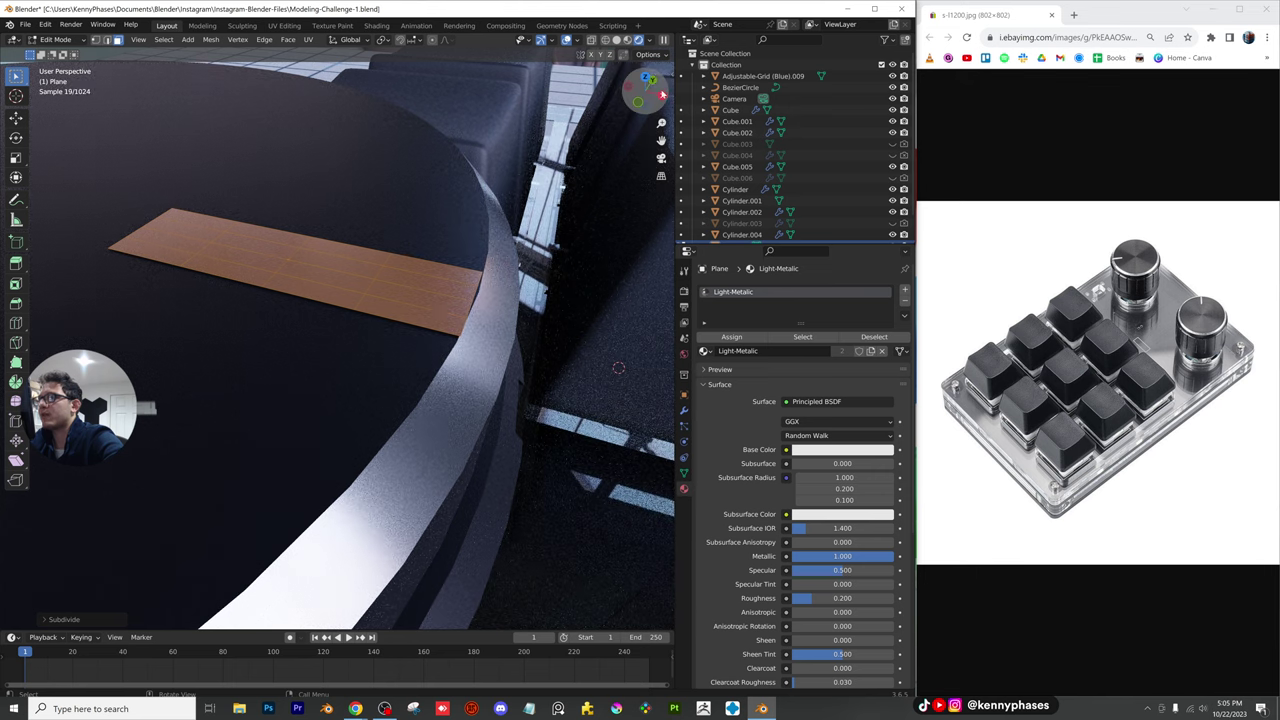
In top view, move the middle vertex of the strip's outer end along X to touch the rim's inner edge
left_click(645, 78)
scroll(478, 433, "up", 2)
middle_click_drag(478, 433, 444, 205, "shift")
scroll(521, 319, "up", 3)
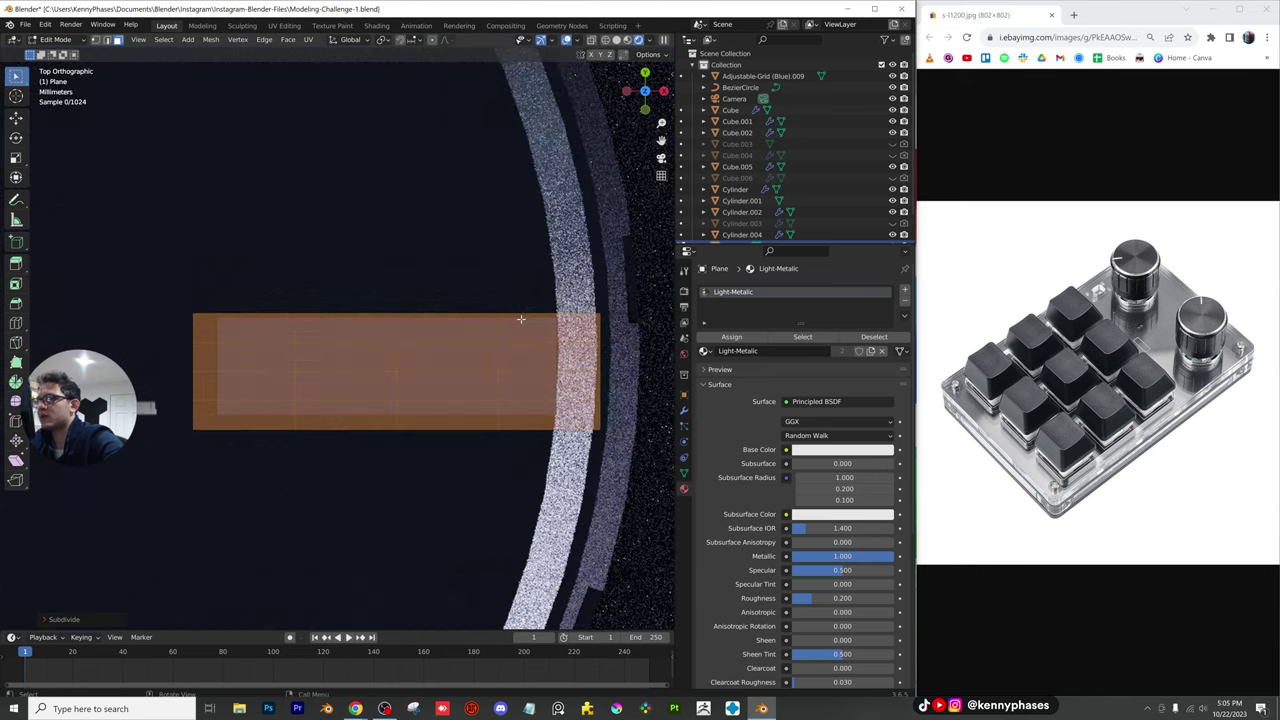
middle_click_drag(521, 319, 417, 304, "shift")
scroll(440, 325, "up", 3)
middle_click_drag(558, 328, 483, 326, "shift")
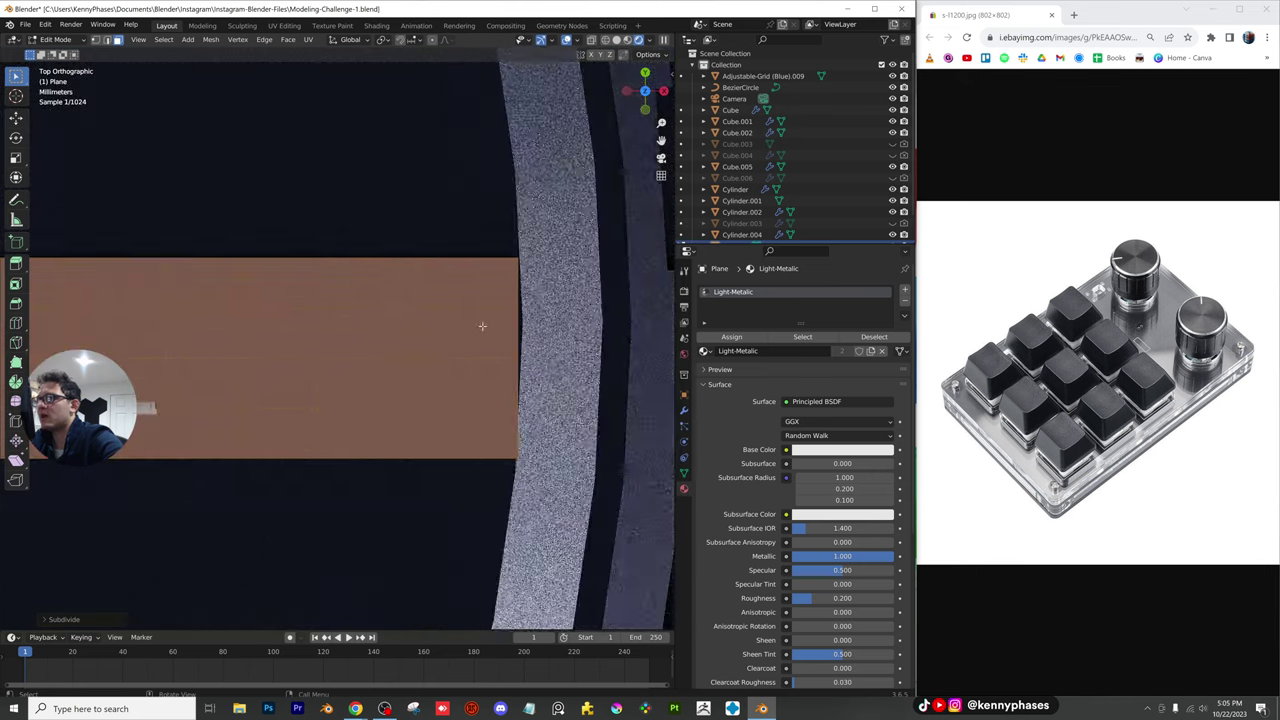
left_click(96, 40)
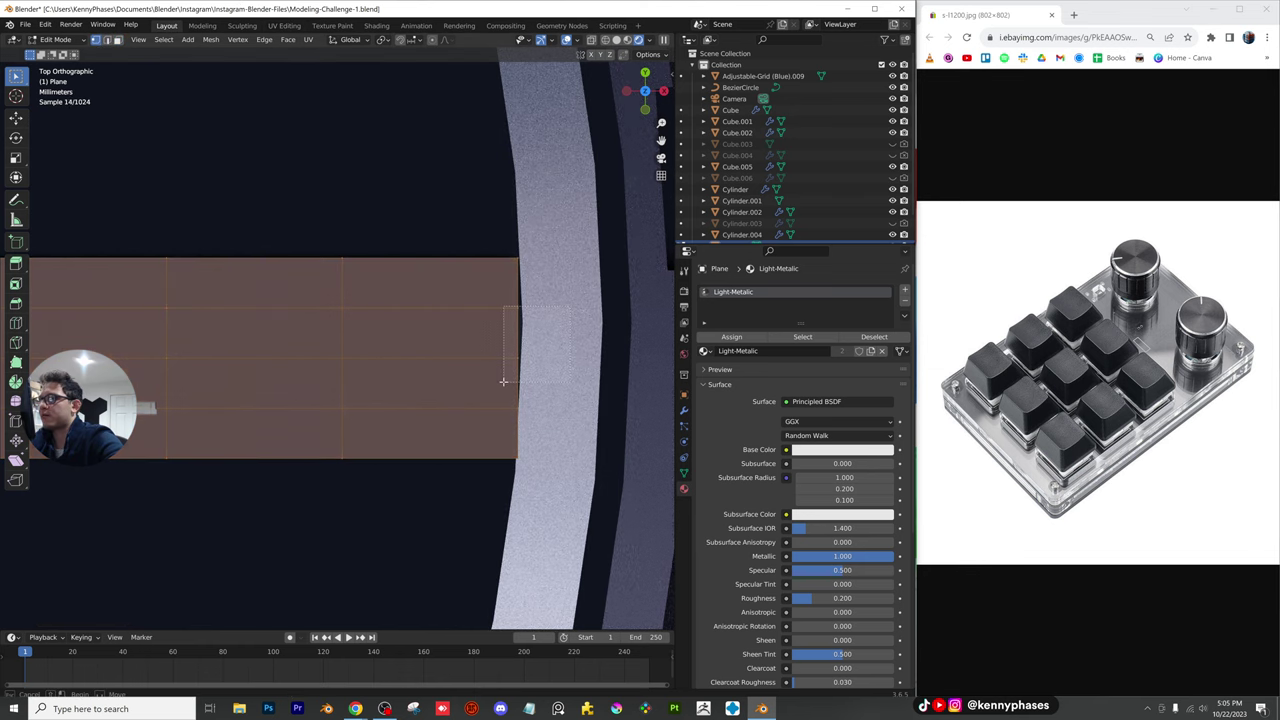
left_click(503, 381)
scroll(589, 358, "up", 1)
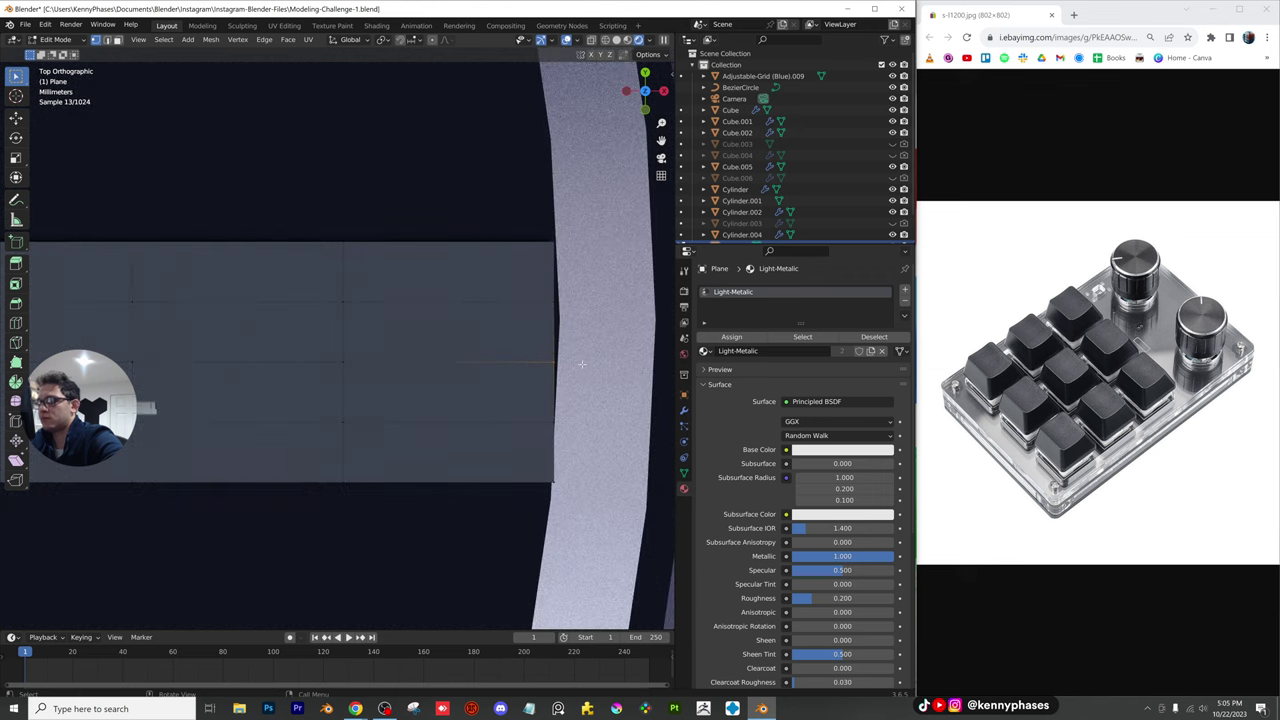
key("g")
key("x")
left_click(587, 364)
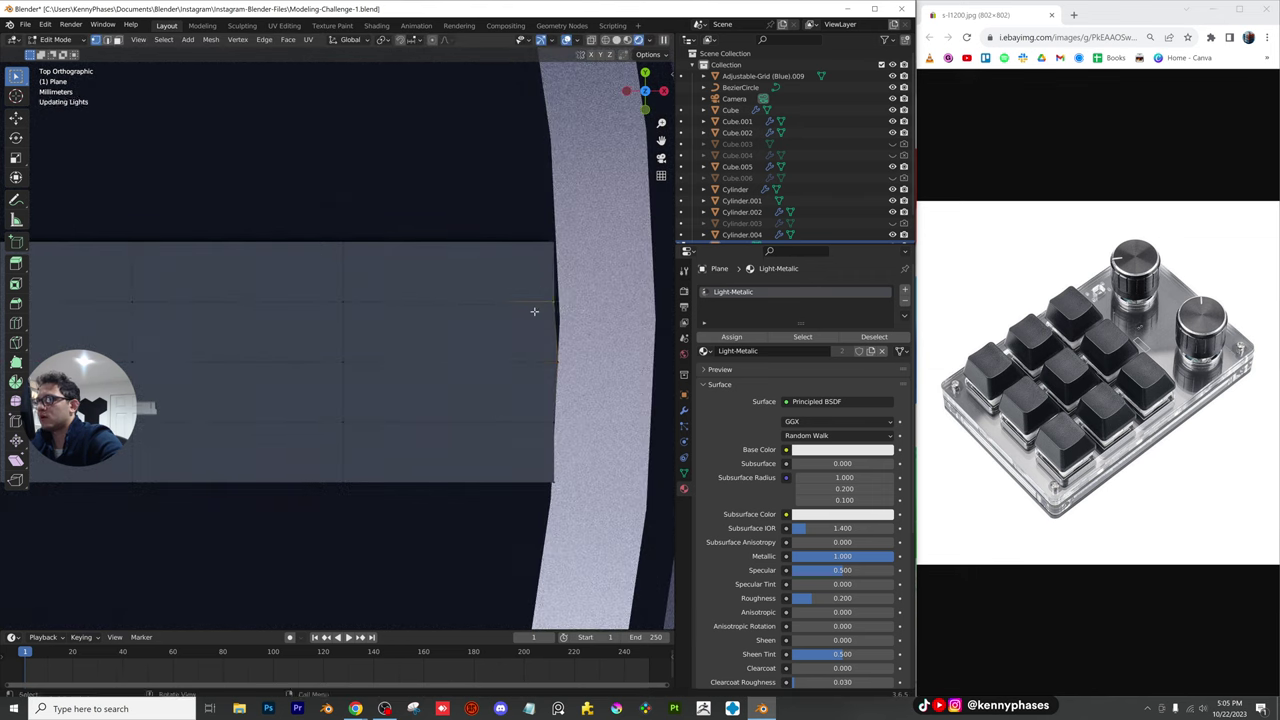
Move the remaining end vertices of the strip along X to follow the rim's curve, and return to Object Mode
key("g")
key("x")
left_click(566, 308)
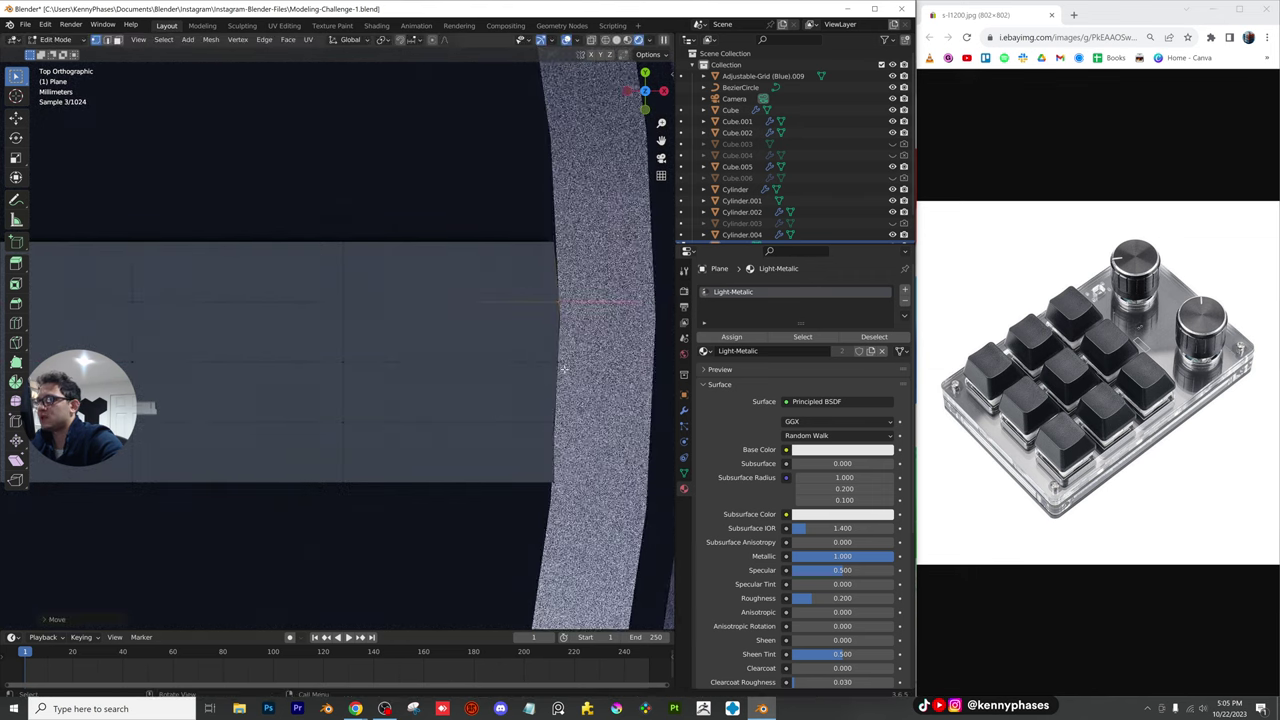
key("g")
key("x")
left_click(552, 441)
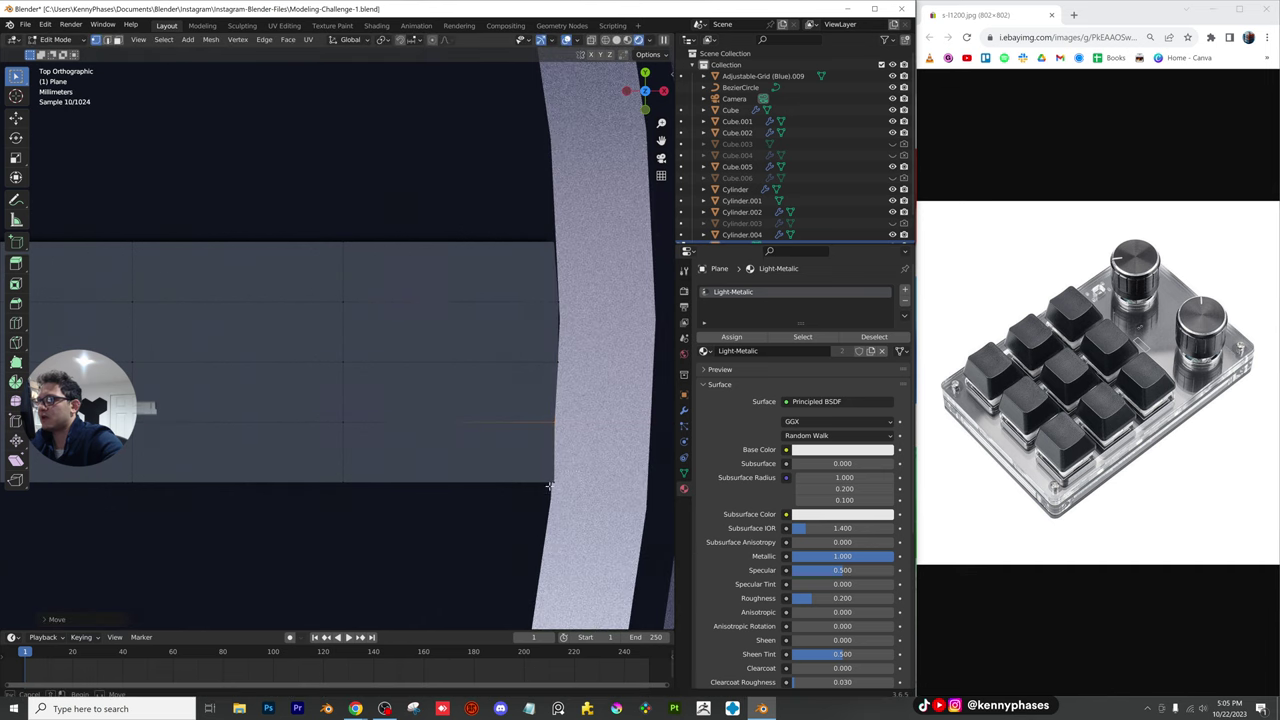
left_click(553, 485)
key("g")
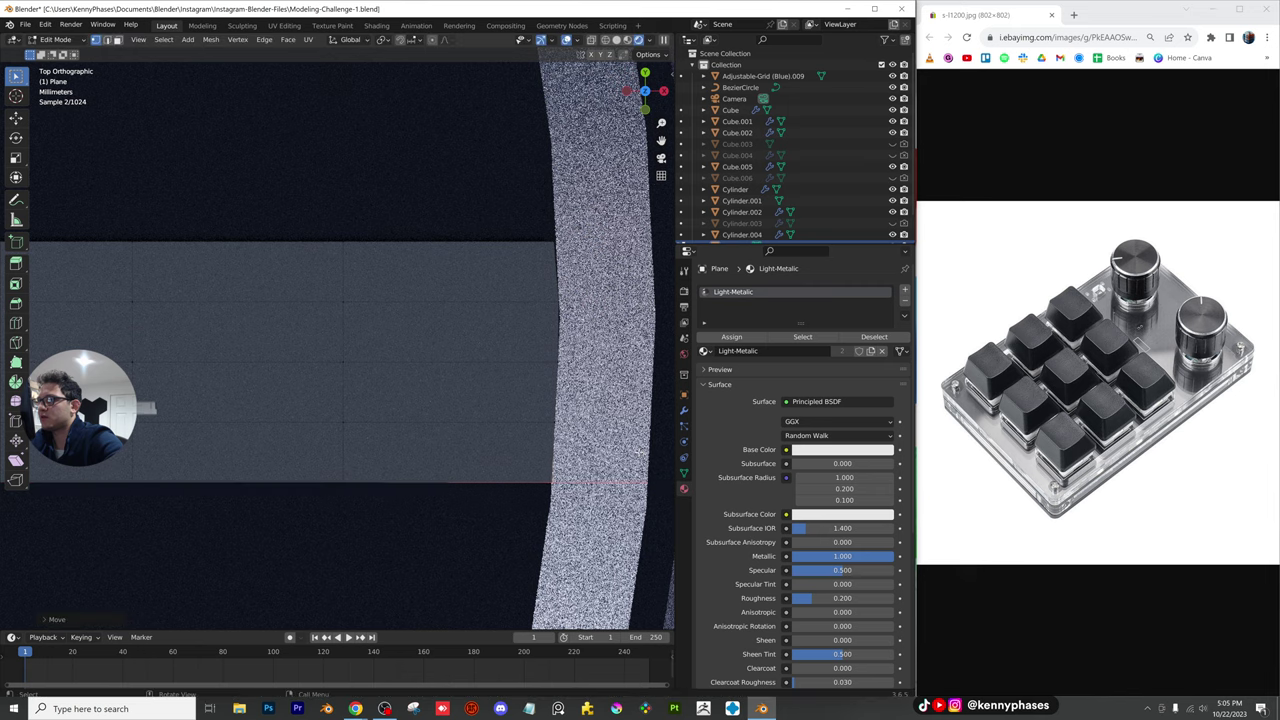
left_click(558, 461)
scroll(558, 461, "down", 2)
scroll(558, 461, "down", 5)
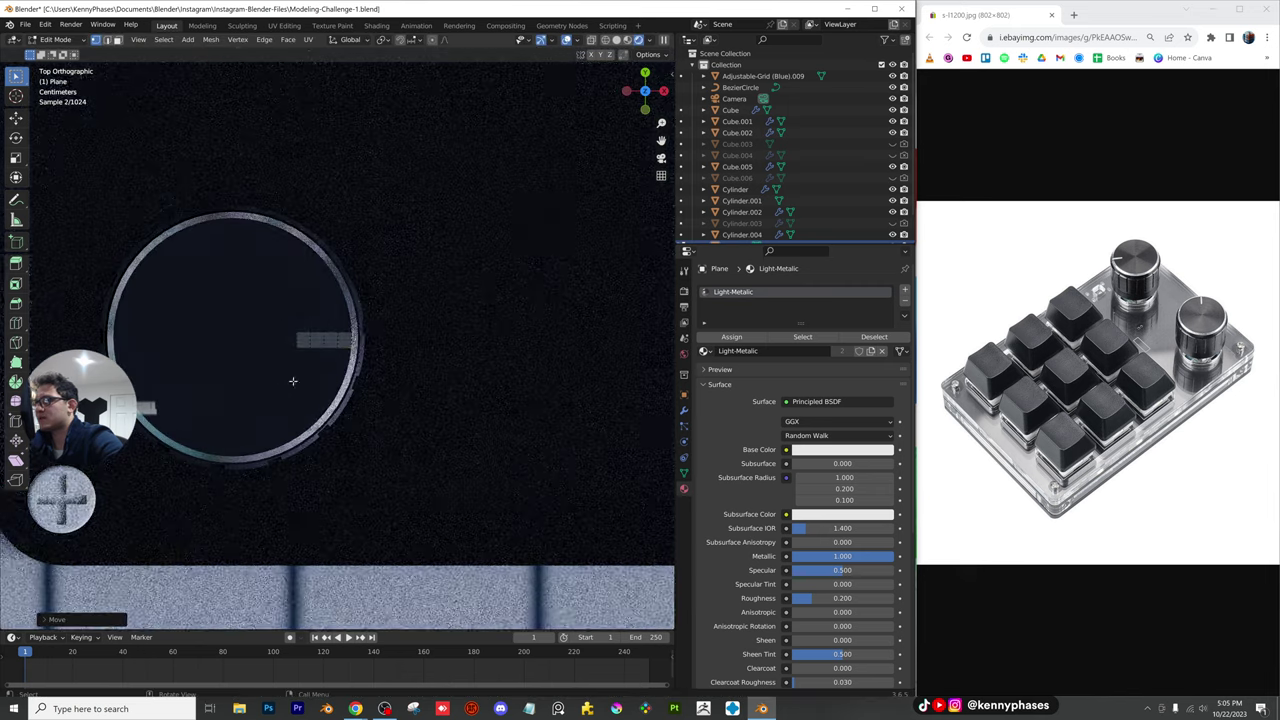
key("Tab")
Try to mirror the strip onto the other knob along X with a Mirror modifier using Cube.001 as mirror object
middle_click_drag(277, 380, 450, 325)
left_click(684, 410)
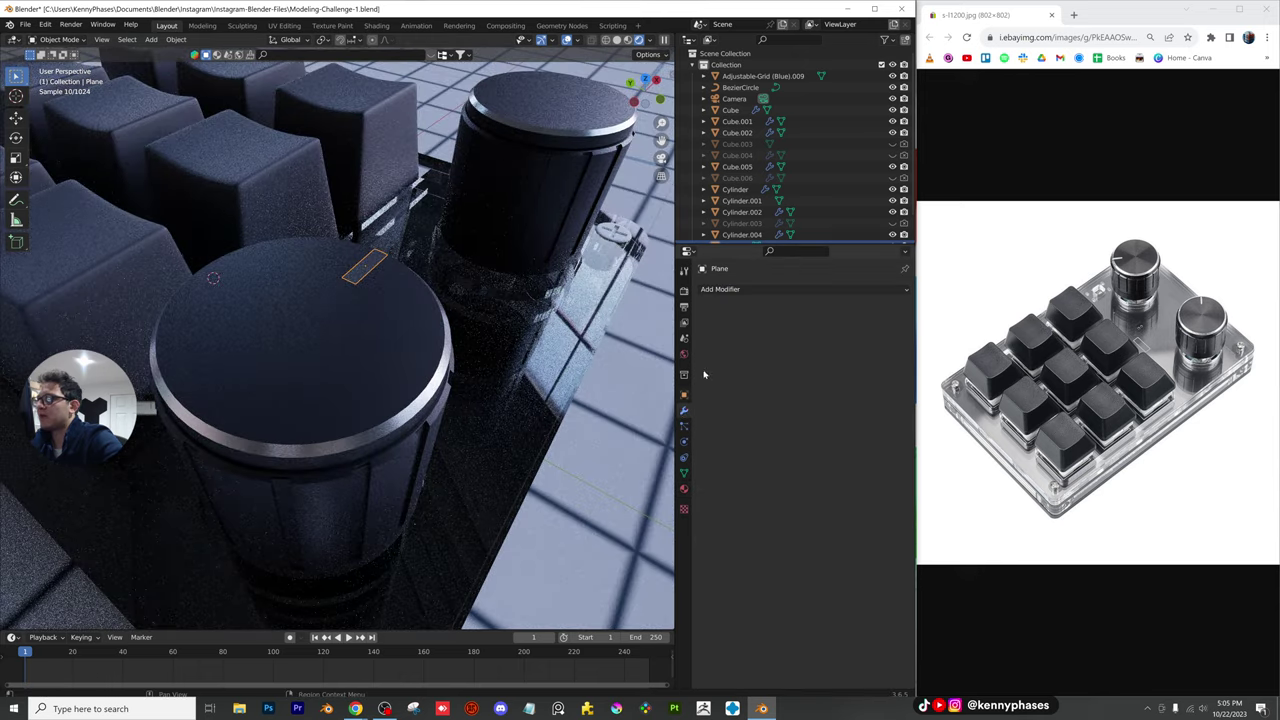
left_click(720, 289)
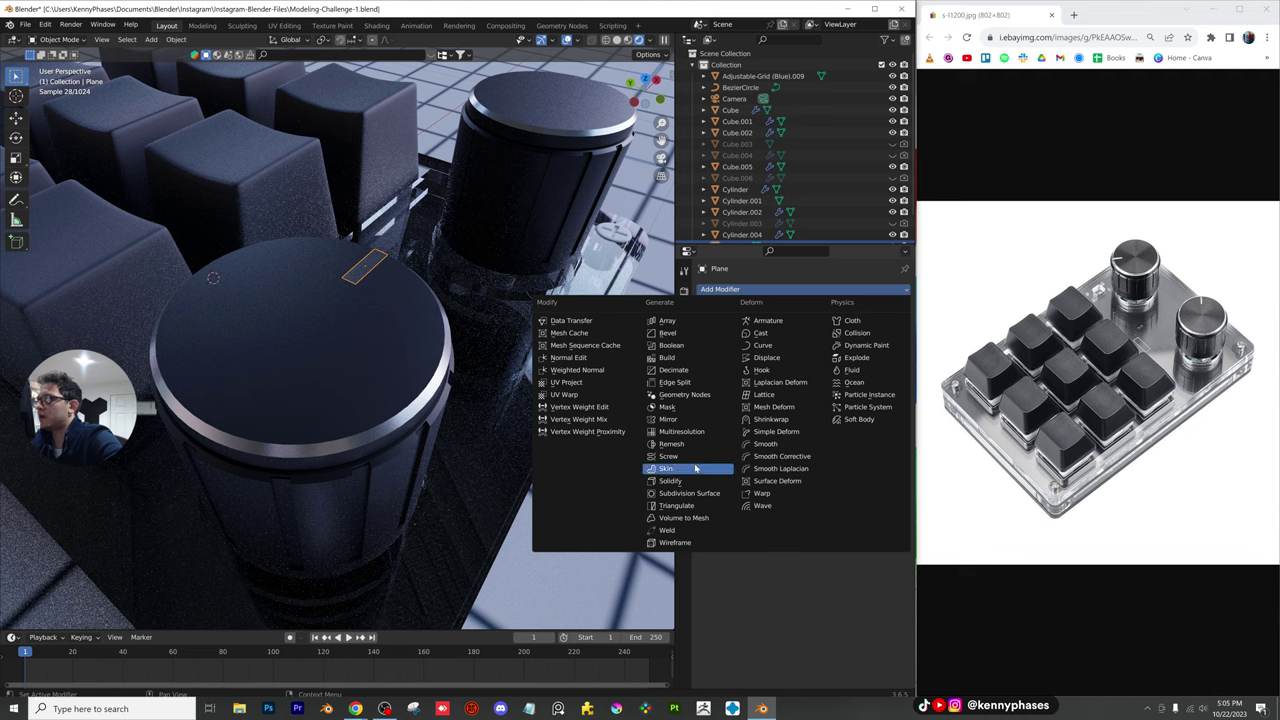
left_click(698, 419)
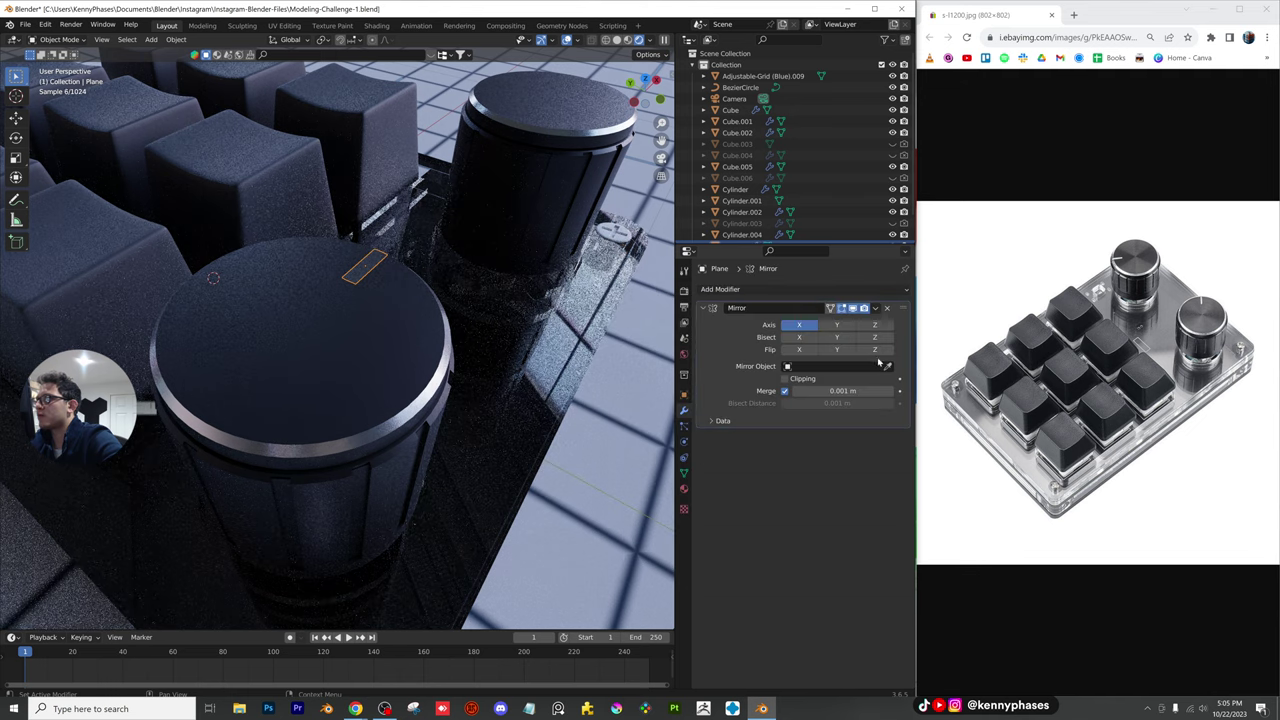
left_click(510, 358)
middle_click_drag(510, 358, 518, 215)
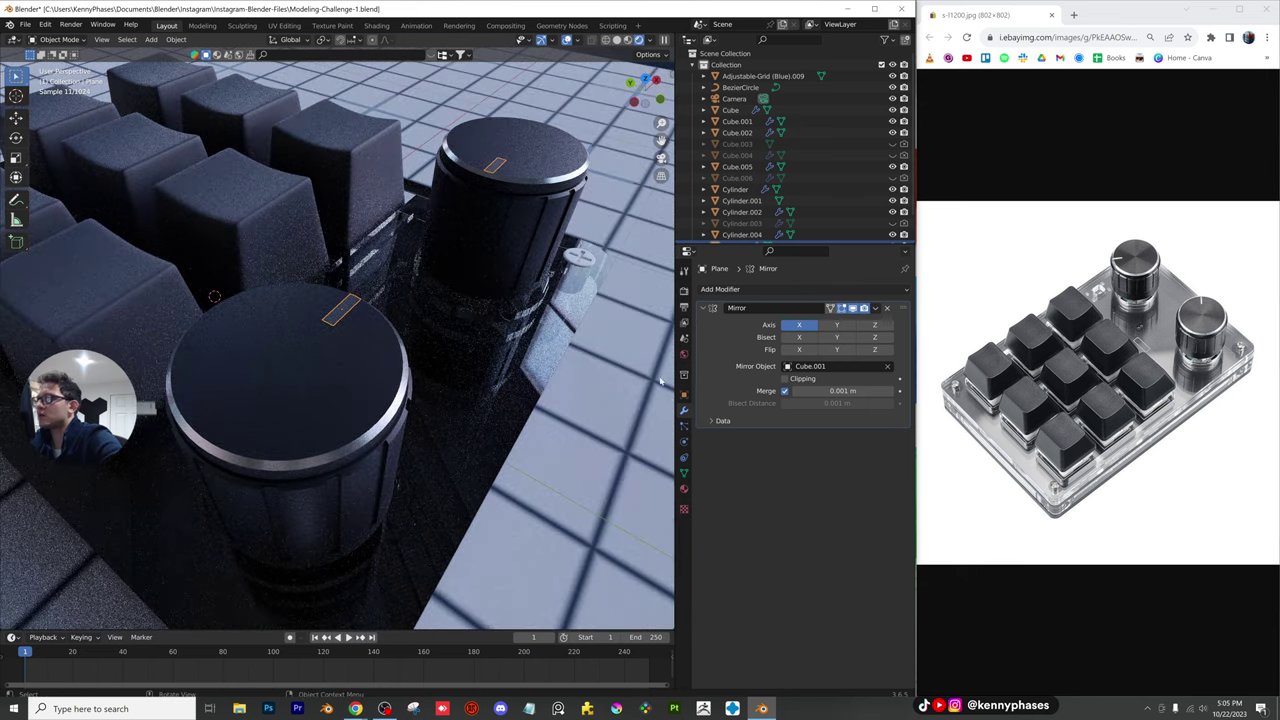
View the keyboard through the camera and save the file
scroll(463, 302, "down", 3)
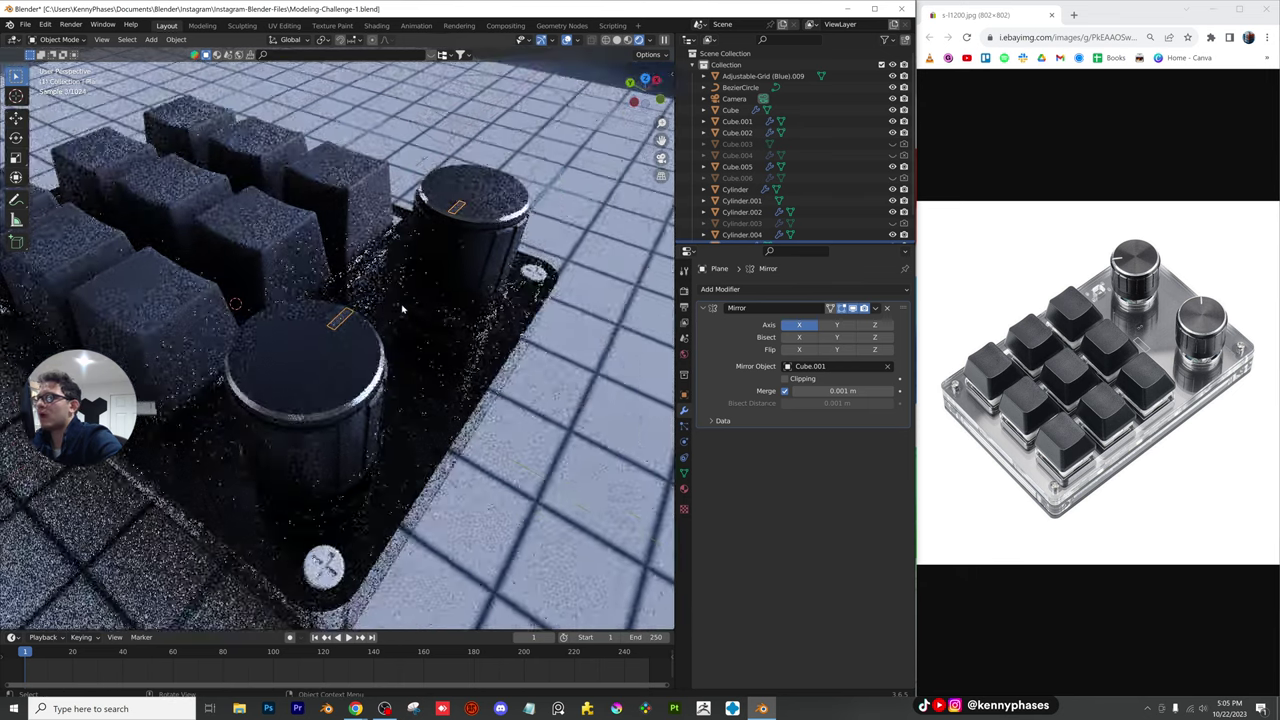
middle_click_drag(400, 329, 450, 325)
left_click(662, 159)
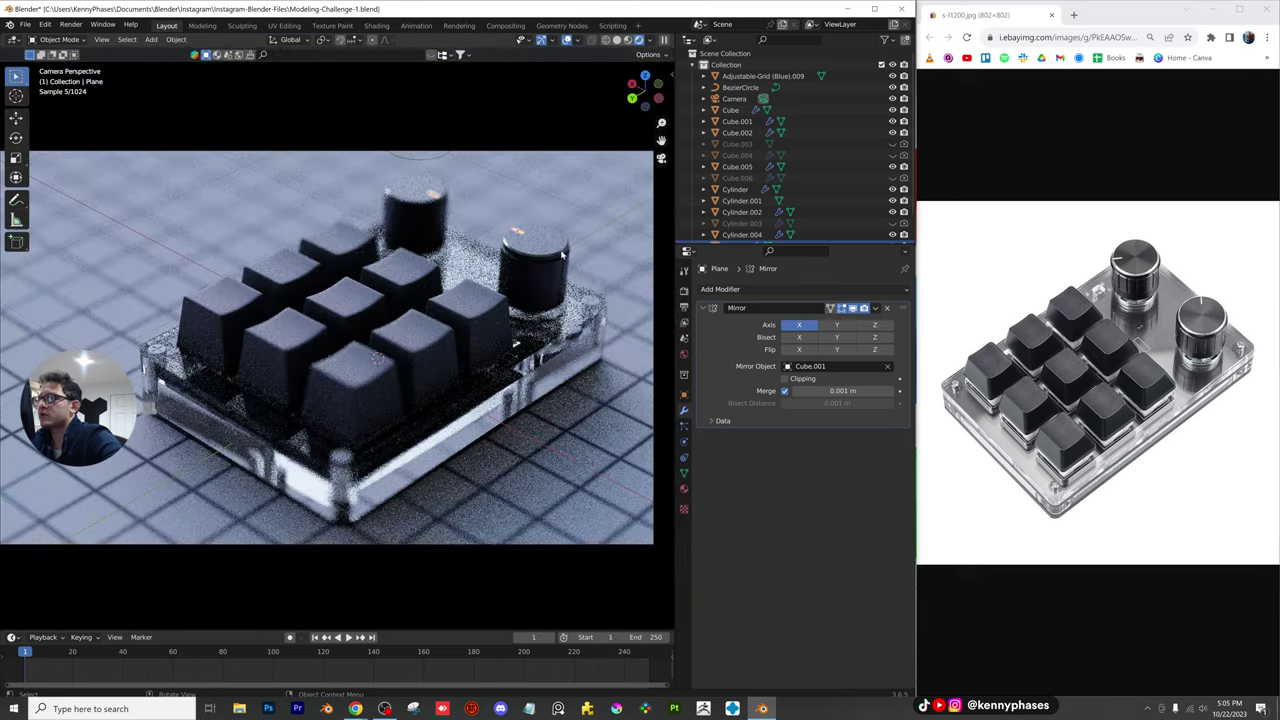
left_click(519, 237)
key("ctrl+s")
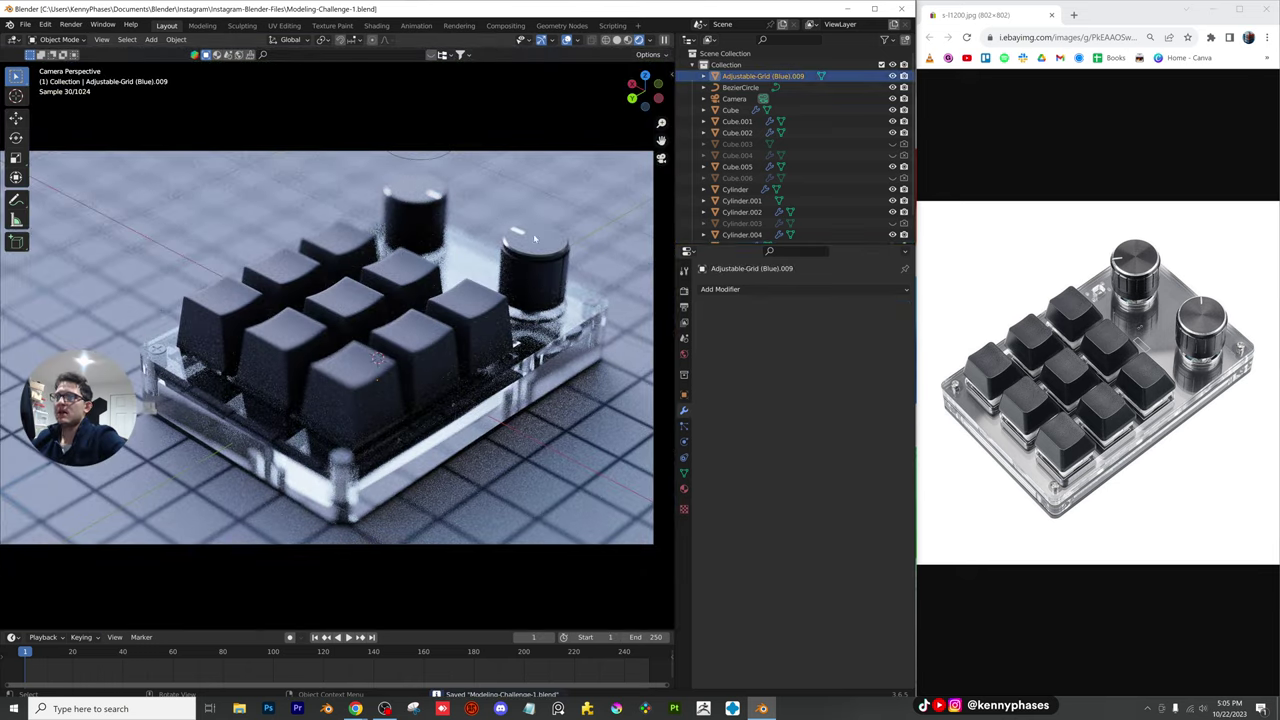
Remove the Mirror modifier from the indicator strip in a solid-shaded top view
left_click(517, 232)
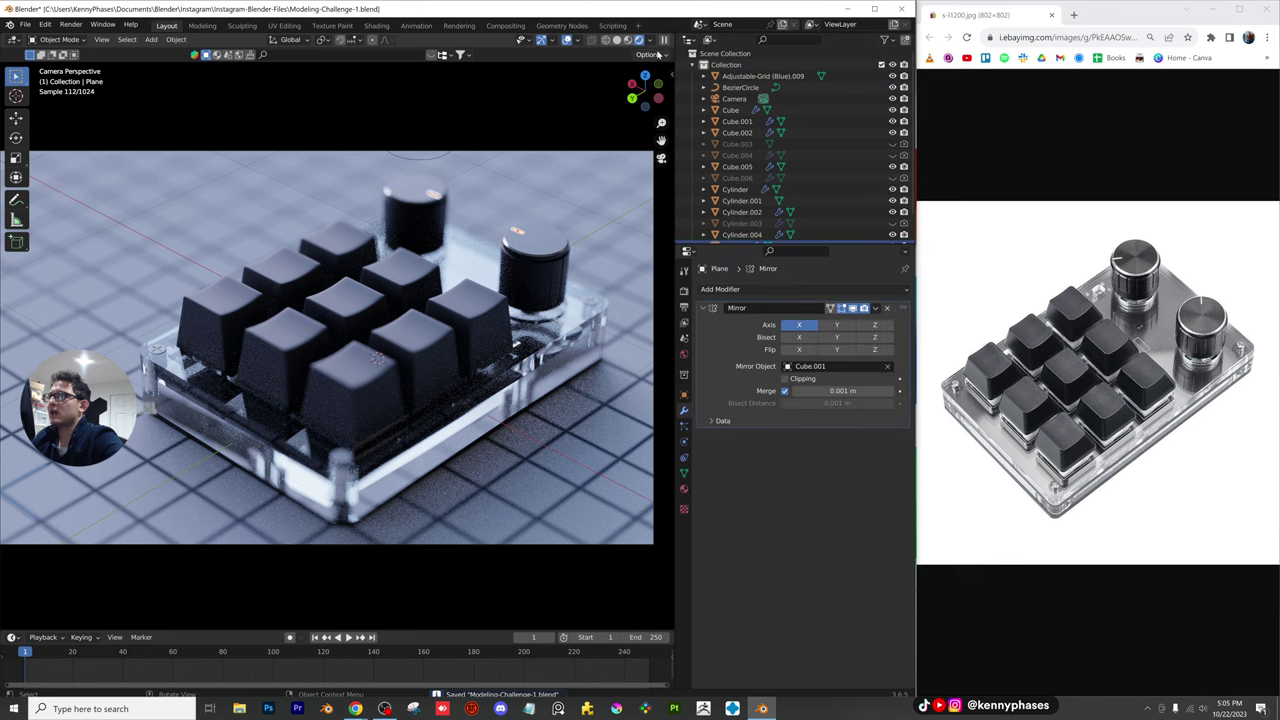
left_click(645, 76)
left_click(617, 40)
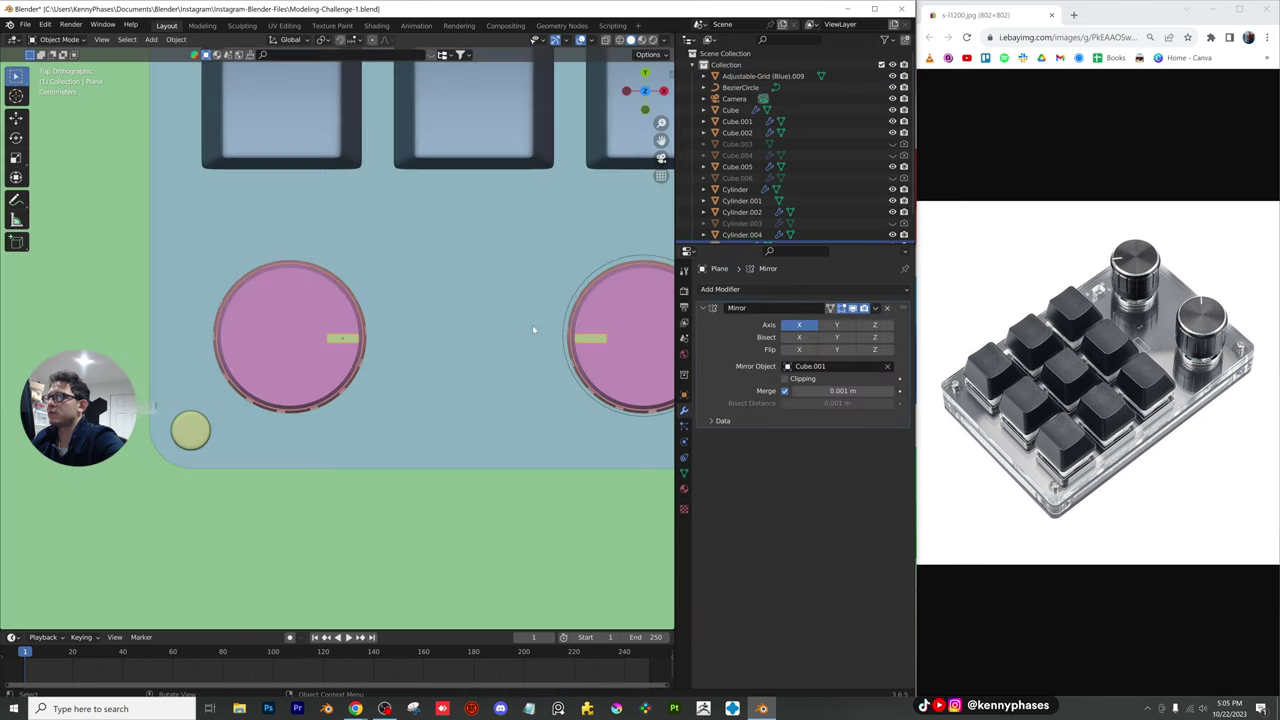
left_click(887, 308)
scroll(401, 374, "down", 2)
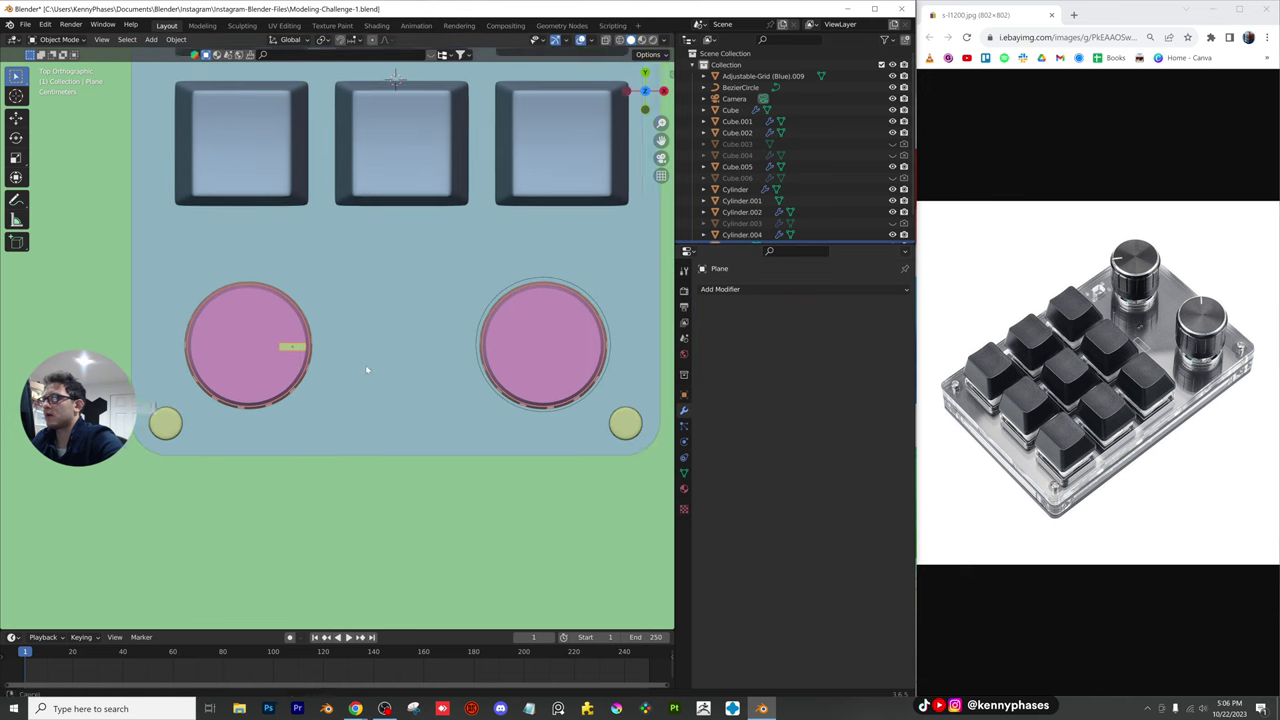
Duplicate the indicator strip about 0.78 m along X onto the other knob
key("shift+d")
key("x")
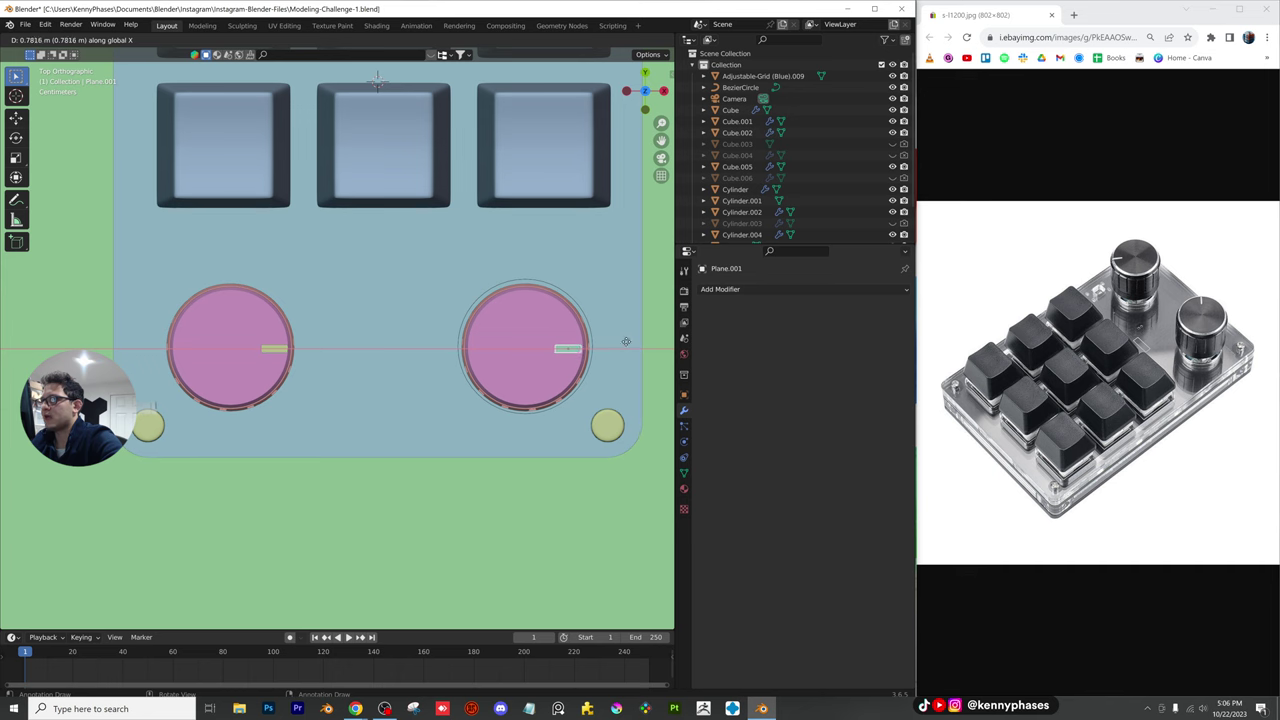
left_click(626, 341)
Rotate the duplicated strip 90 degrees and move it to the knob's upper rim, centred in the top view
scroll(627, 339, "up", 3)
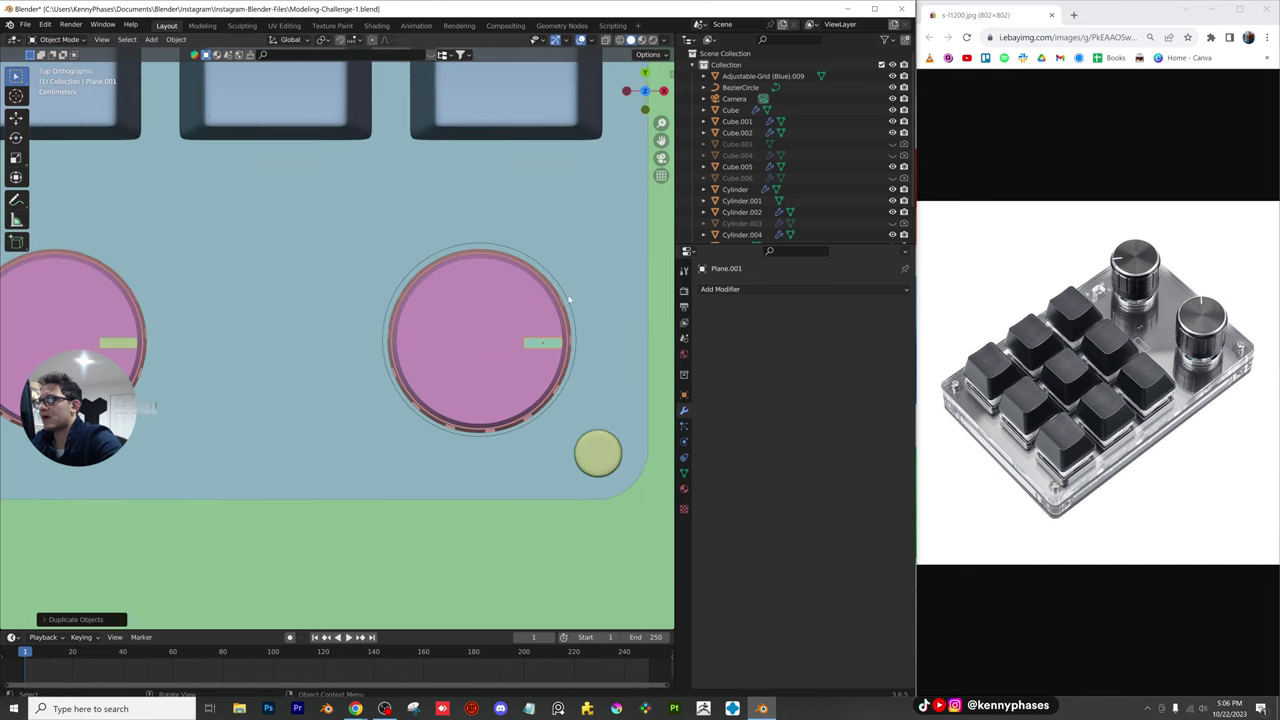
type("r90")
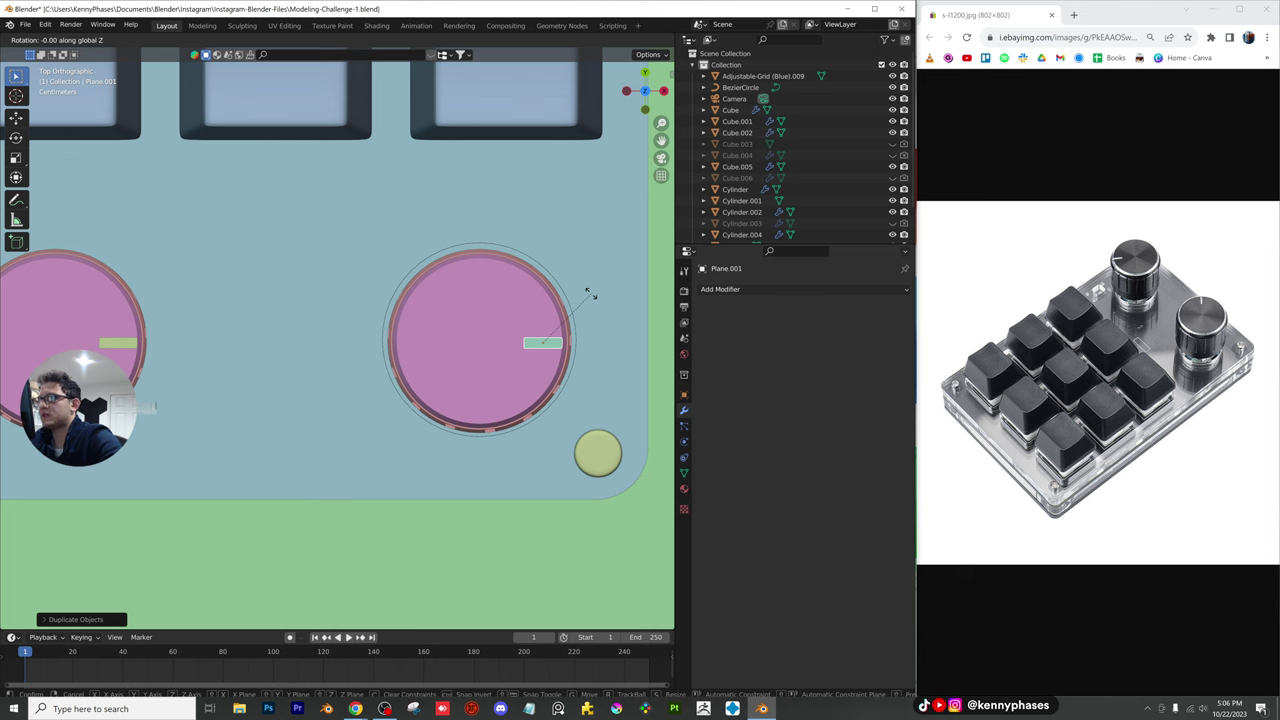
key("Return")
scroll(493, 268, "up", 2)
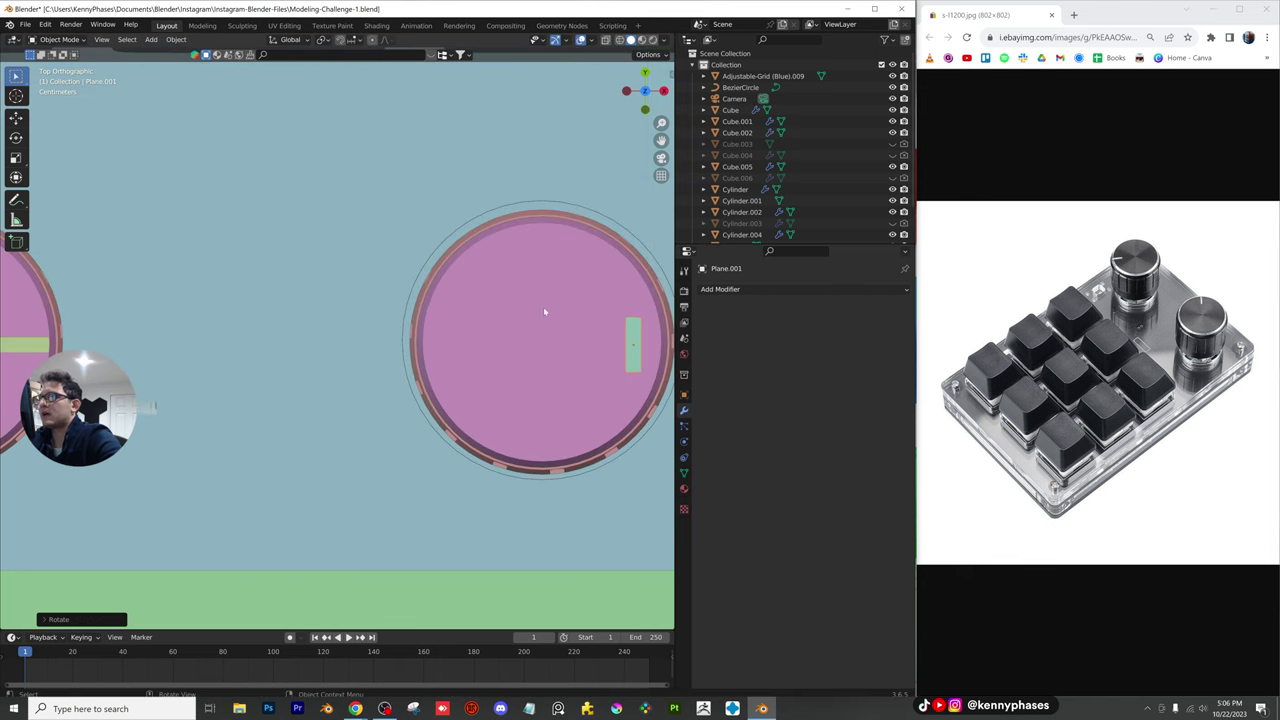
key("g")
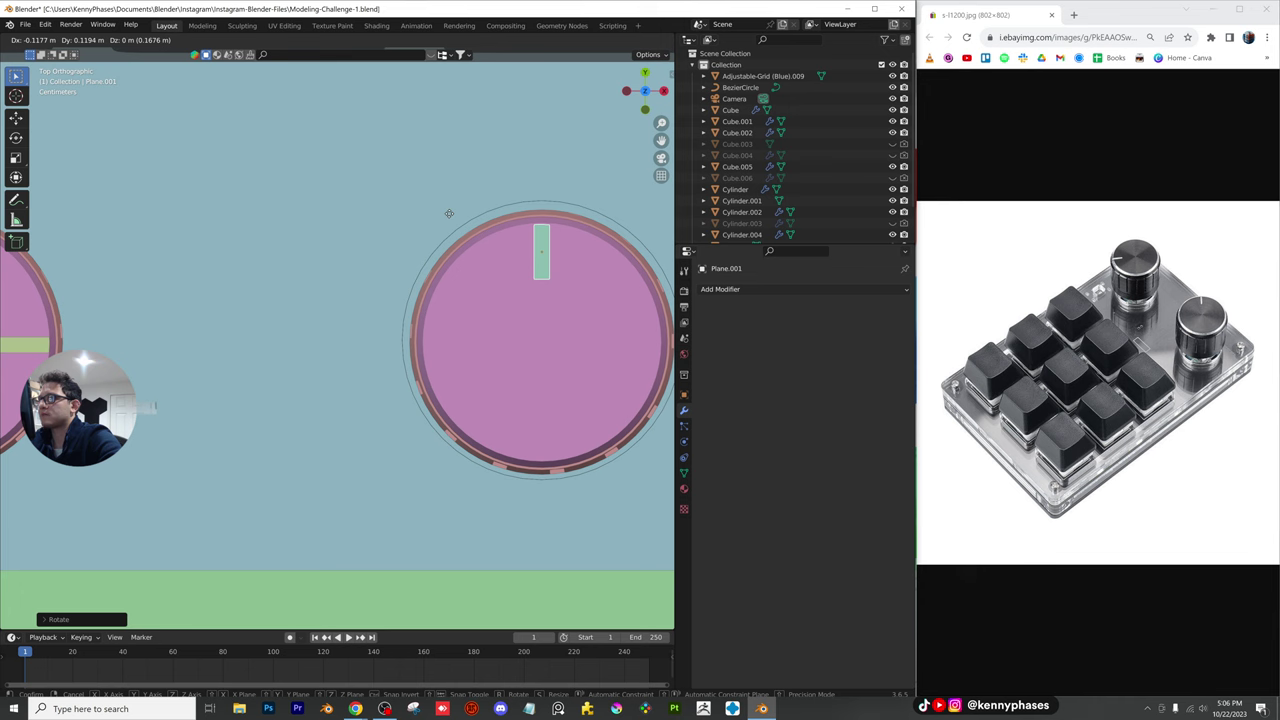
left_click(449, 212)
scroll(534, 303, "down", 3)
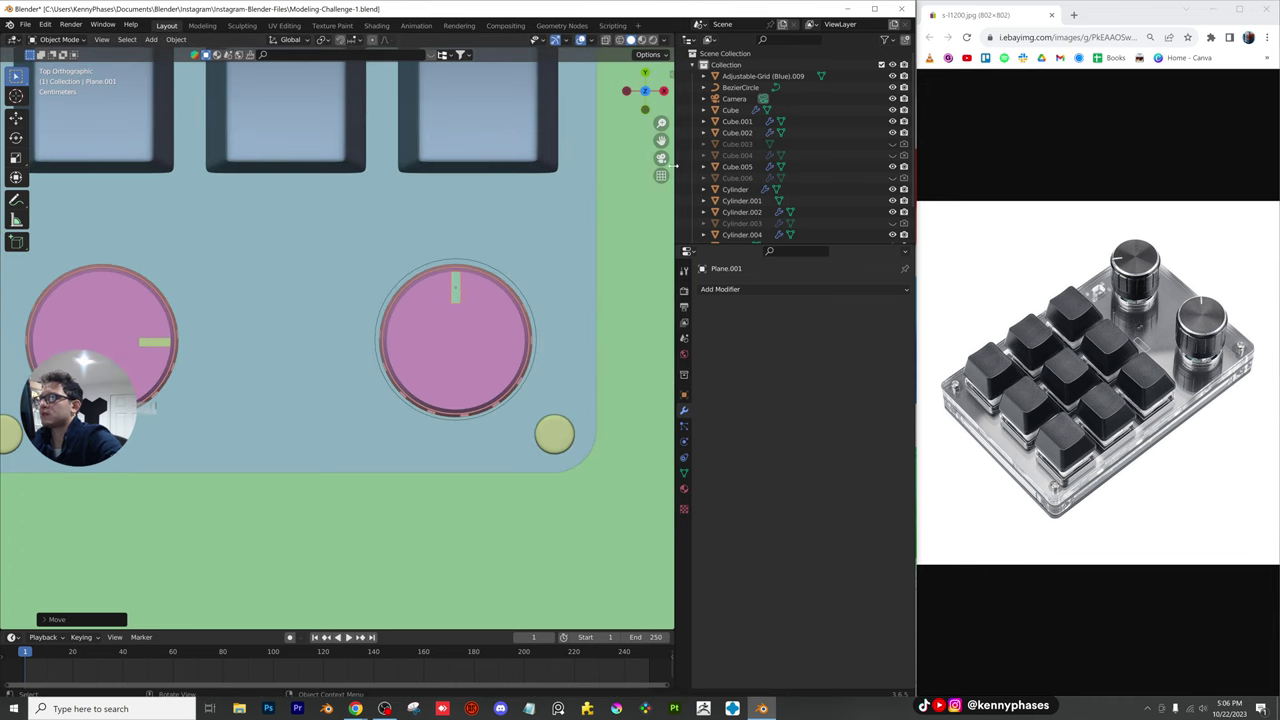
Preview the keyboard in rendered shading through the camera, deselect the strip, and save the file
left_click(661, 158)
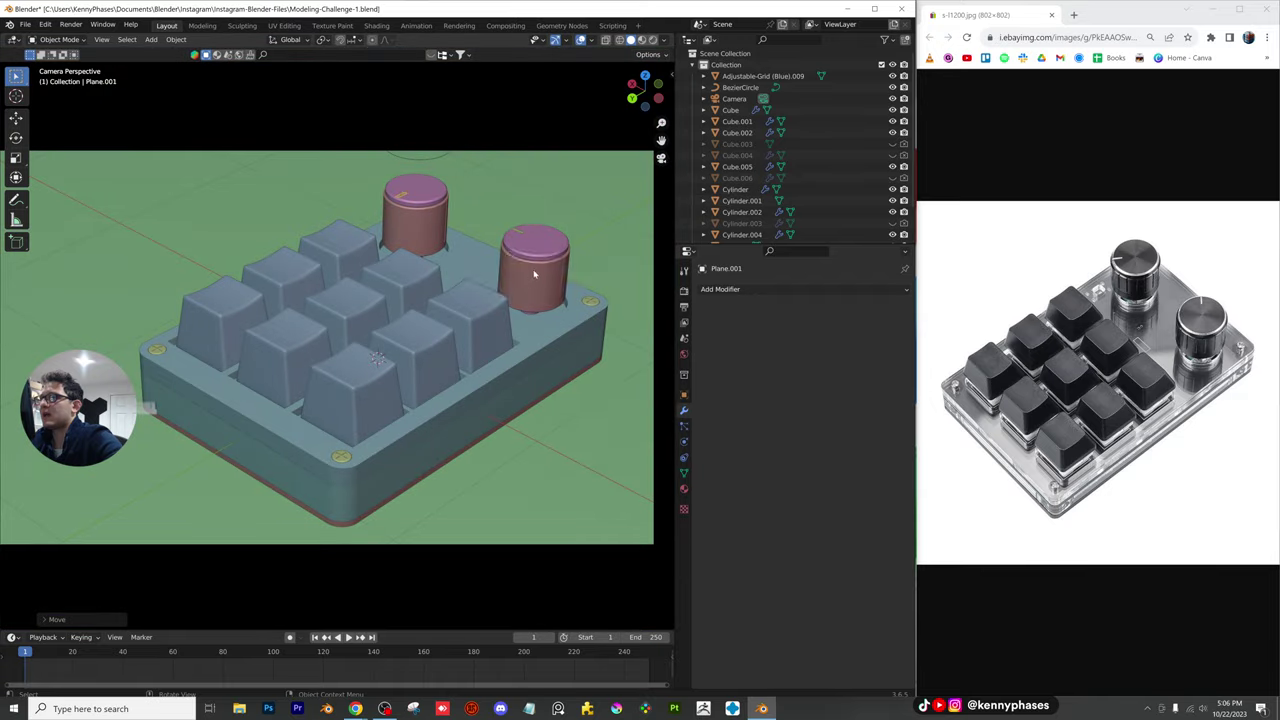
key("z")
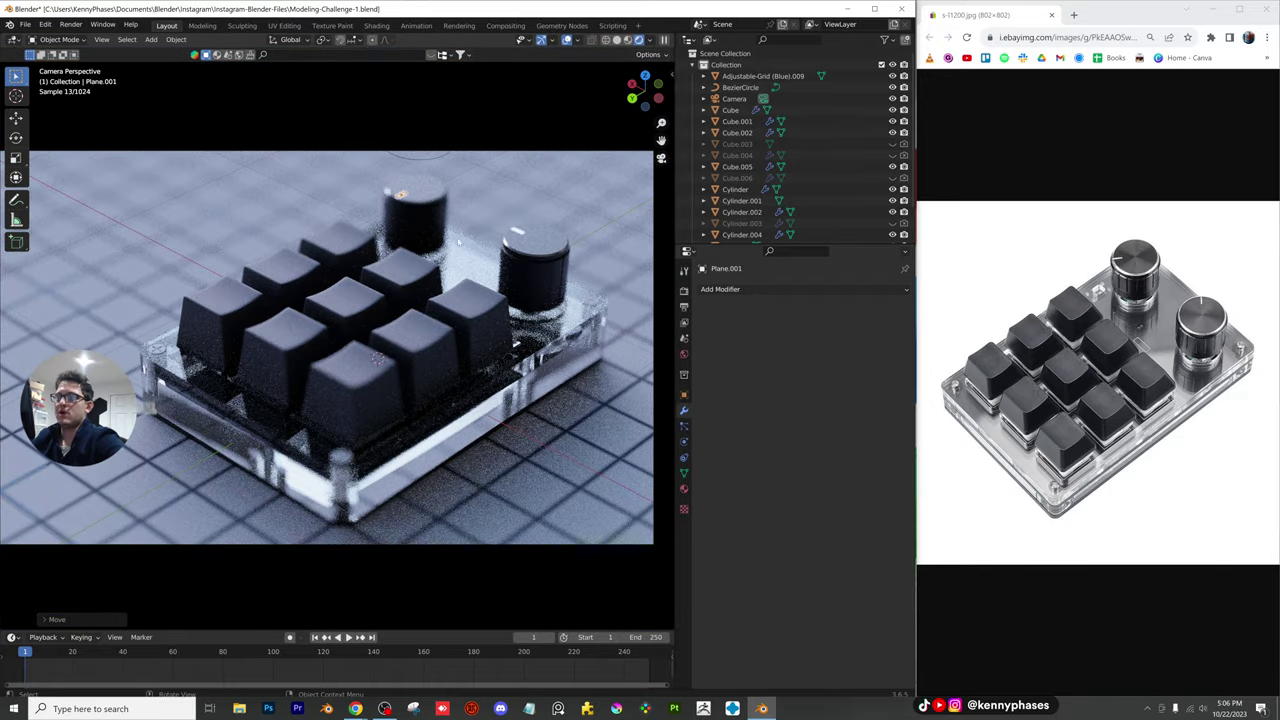
left_click(575, 215)
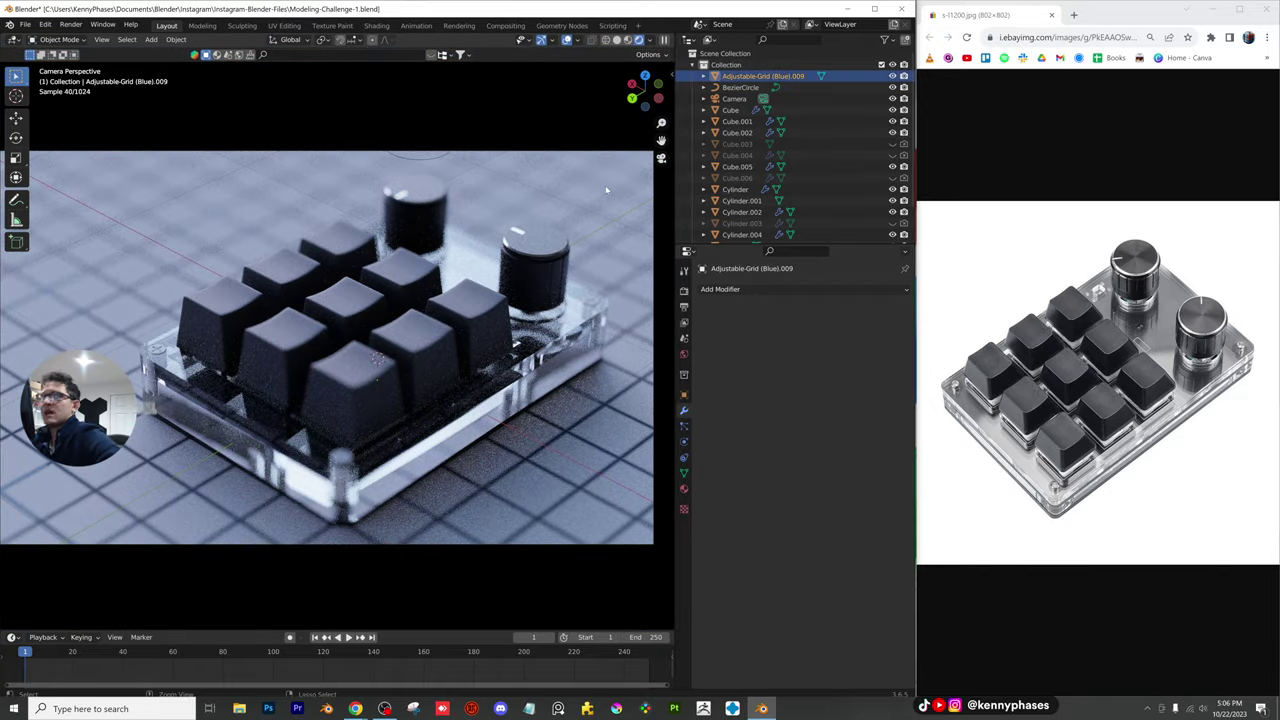
key("ctrl+s")
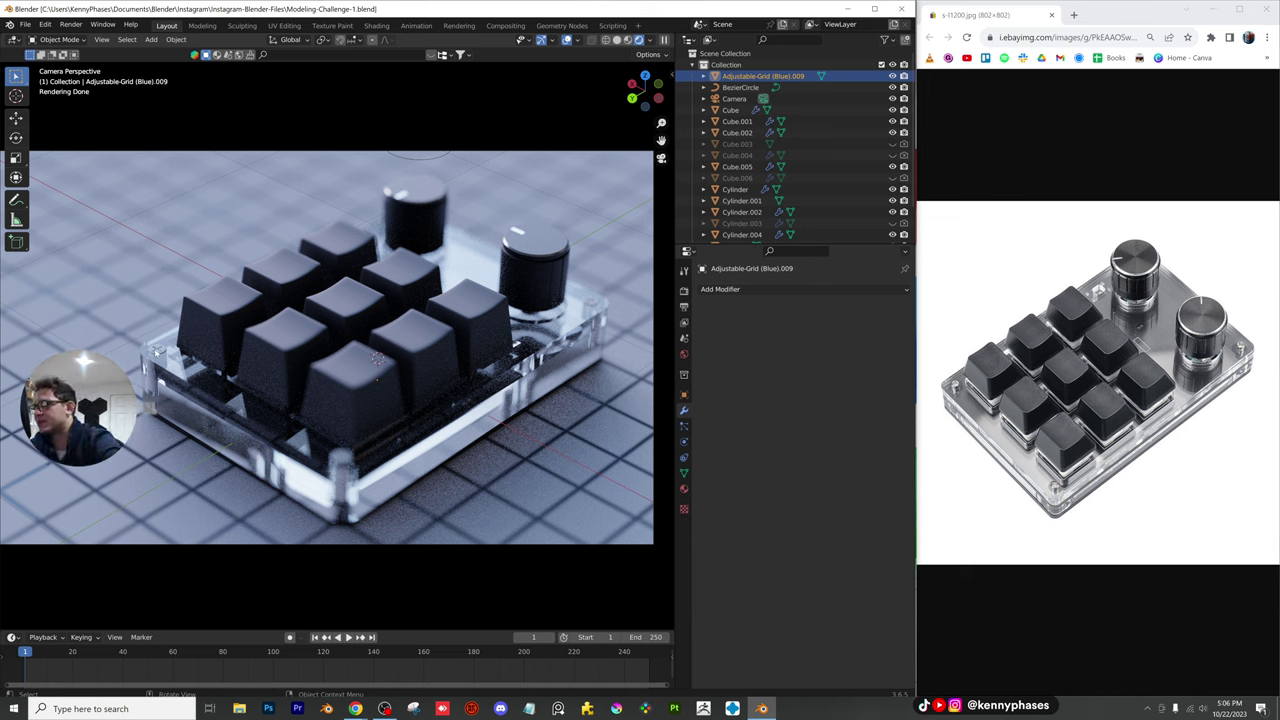
Assign the existing Light-Metalic material to the corner standoff cylinders
left_click(156, 352)
middle_click_drag(314, 345, 314, 398)
scroll(314, 398, "up", 8)
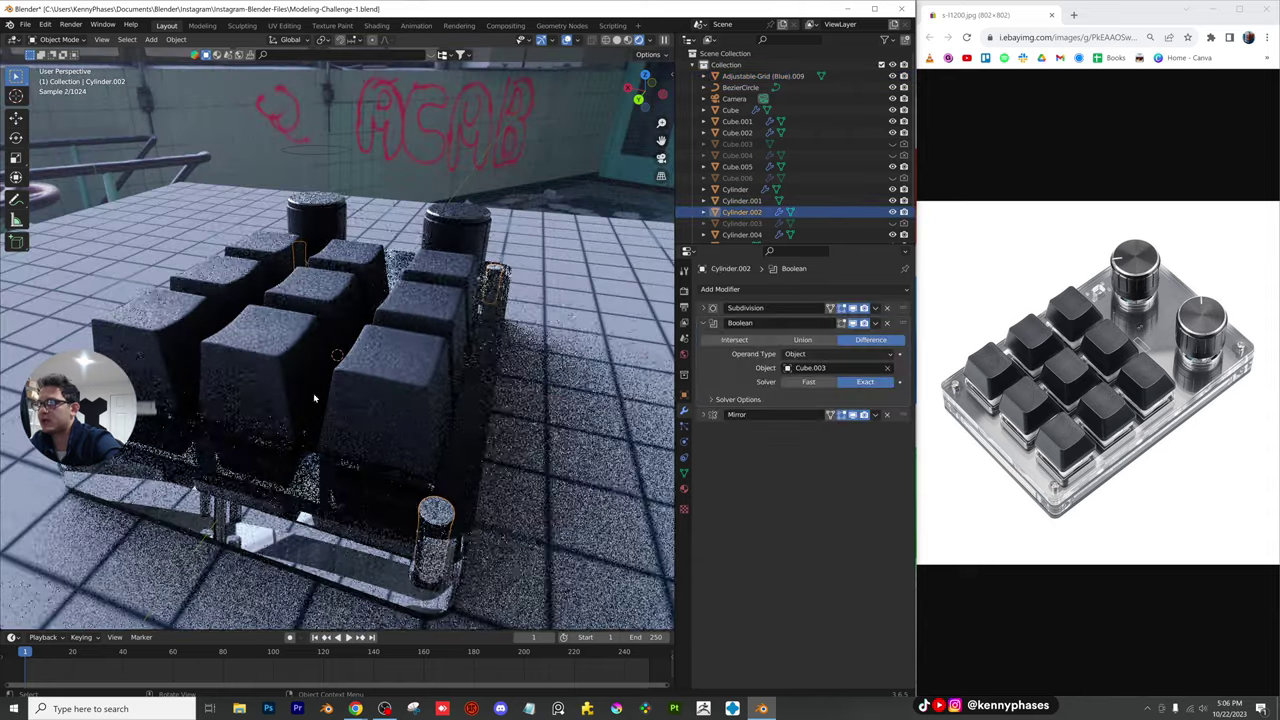
scroll(510, 505, "up", 4)
middle_click_drag(472, 460, 403, 323, "shift")
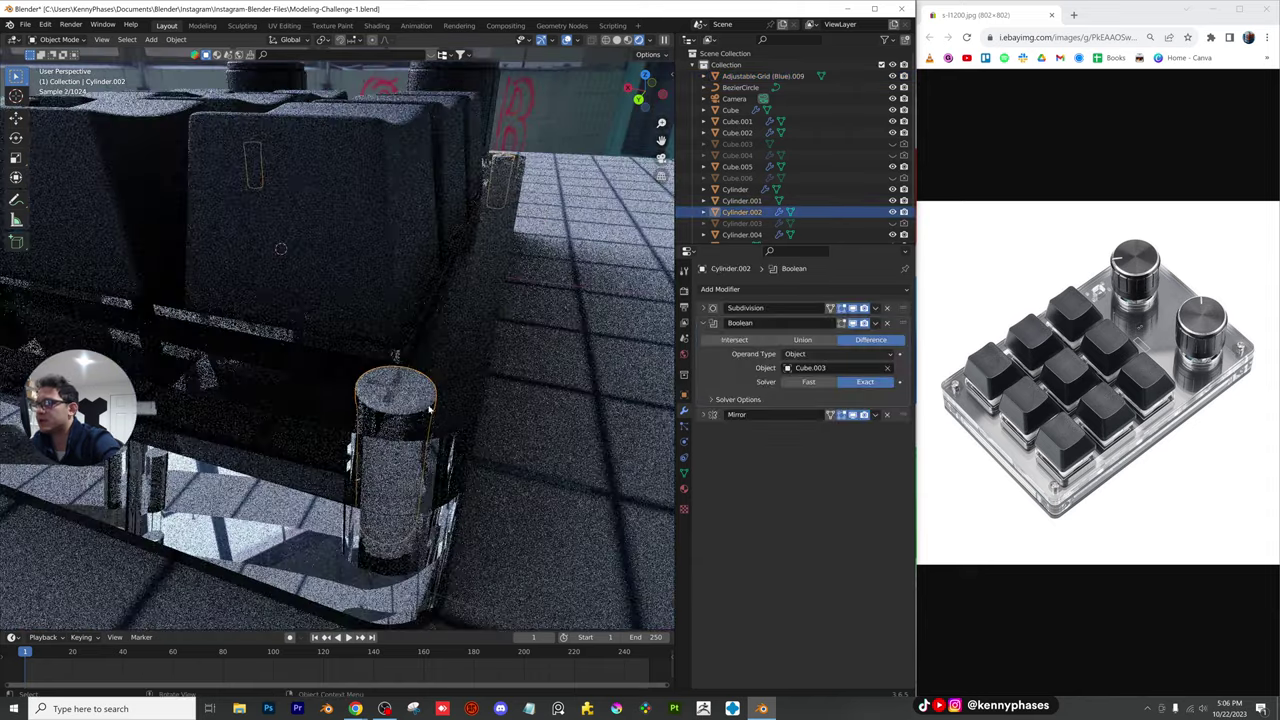
left_click(718, 324)
left_click(684, 374)
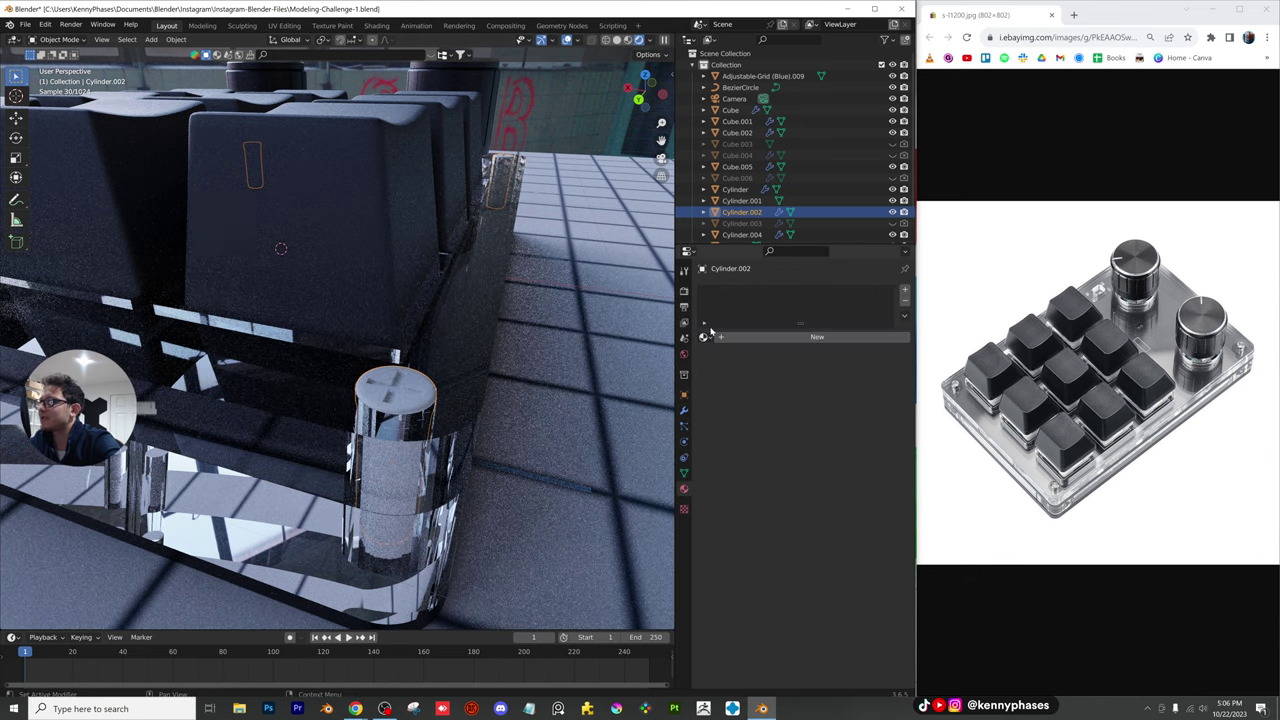
left_click(704, 337)
left_click(740, 354)
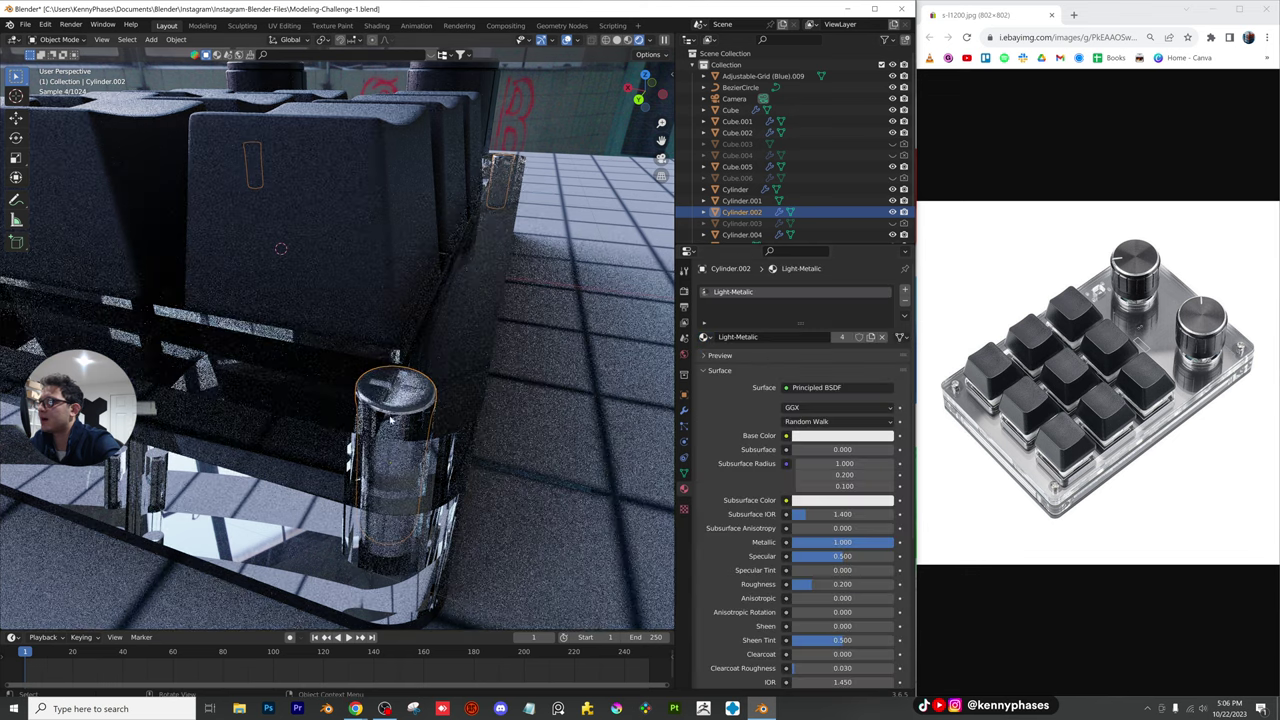
Return to the rendered camera view, select the keycaps, and save the file
left_click(661, 160)
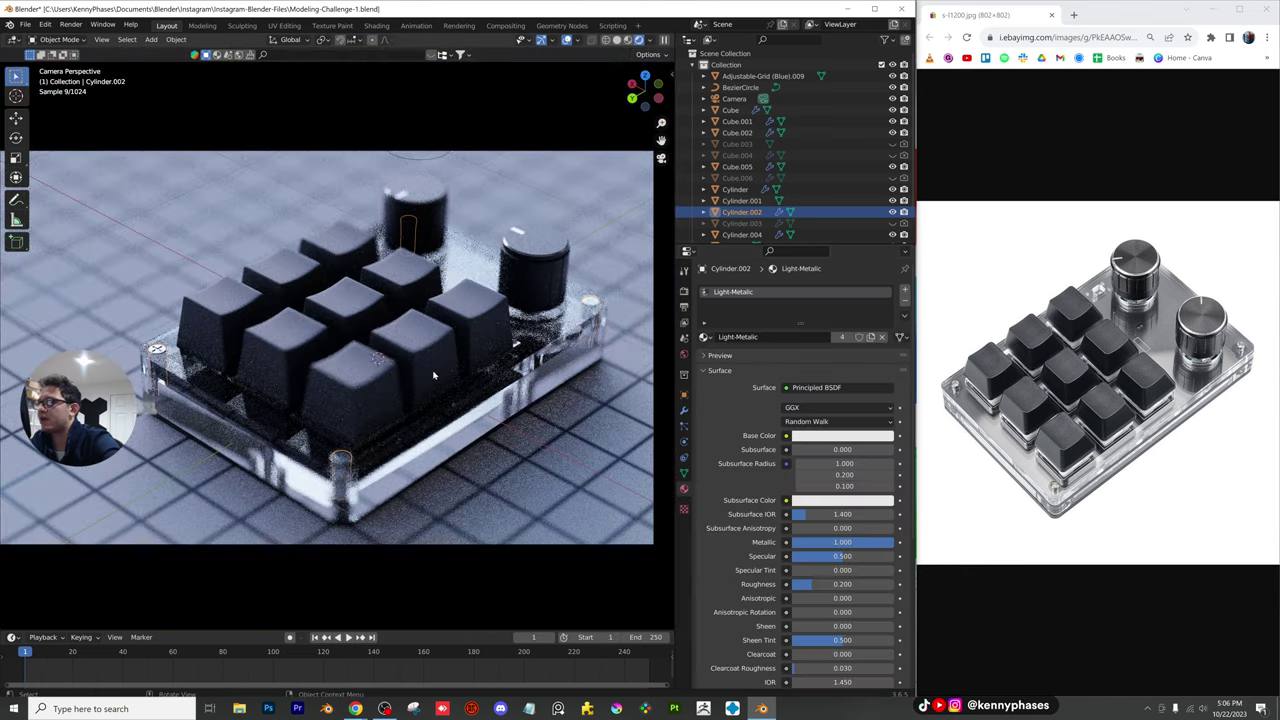
left_click(550, 463)
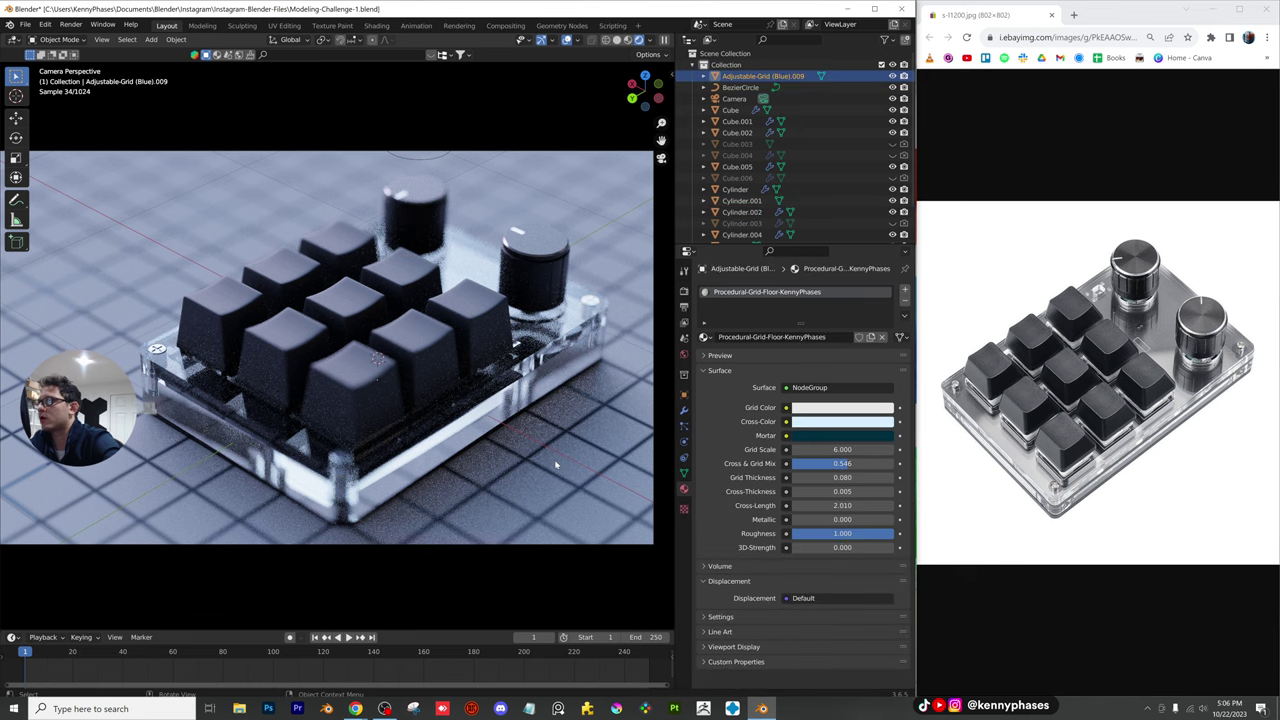
key("ctrl+s")
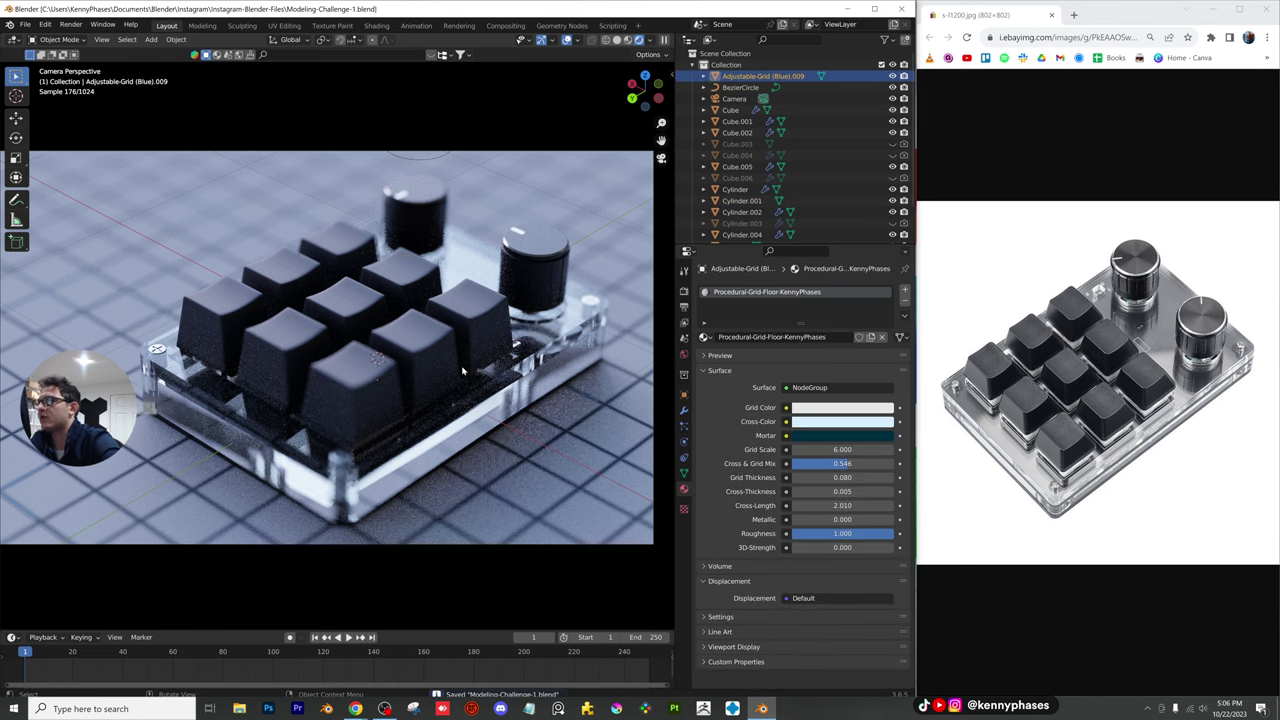
left_click(310, 337)
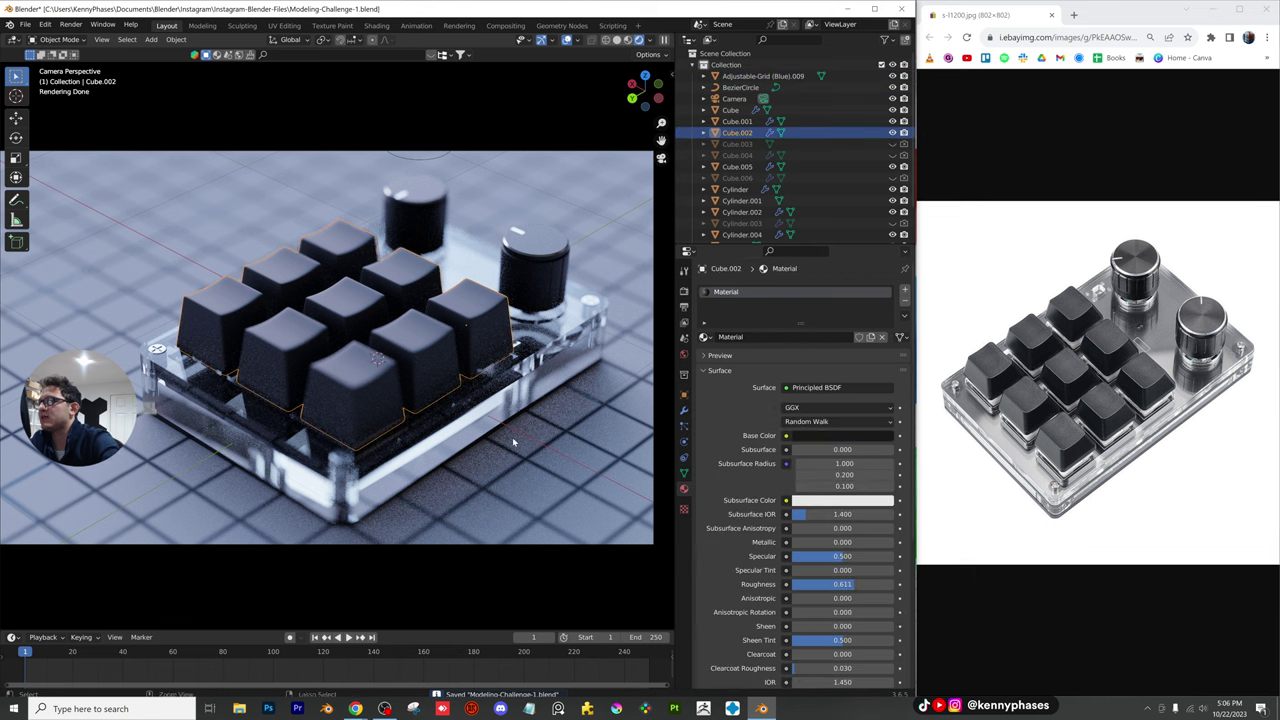
key("ctrl+s")
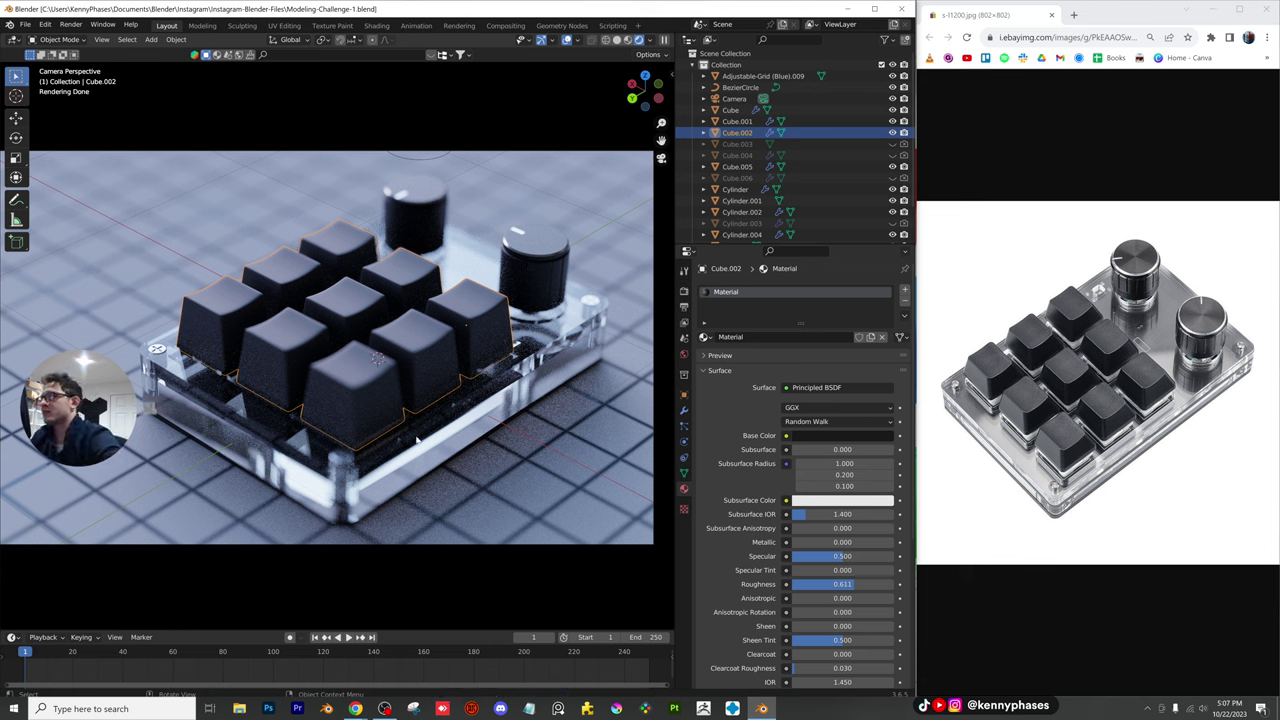
Change the grid floor's Mortar colour to a neutral grey with saturation 0 and value 0.456
left_click(131, 445)
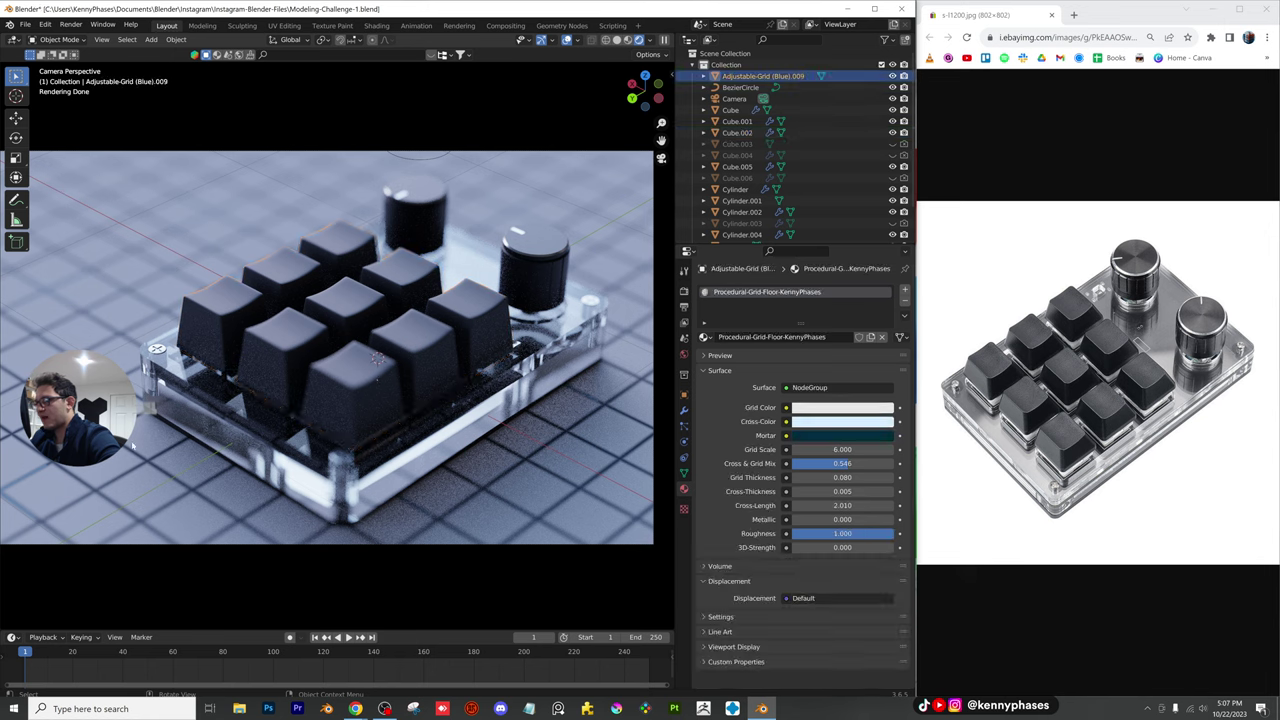
left_click(846, 436)
mouse_move(885, 330)
left_mouse_down()
mouse_move(884, 290)
mouse_move(884, 306)
left_mouse_up()
left_click_drag(848, 396, 797, 396)
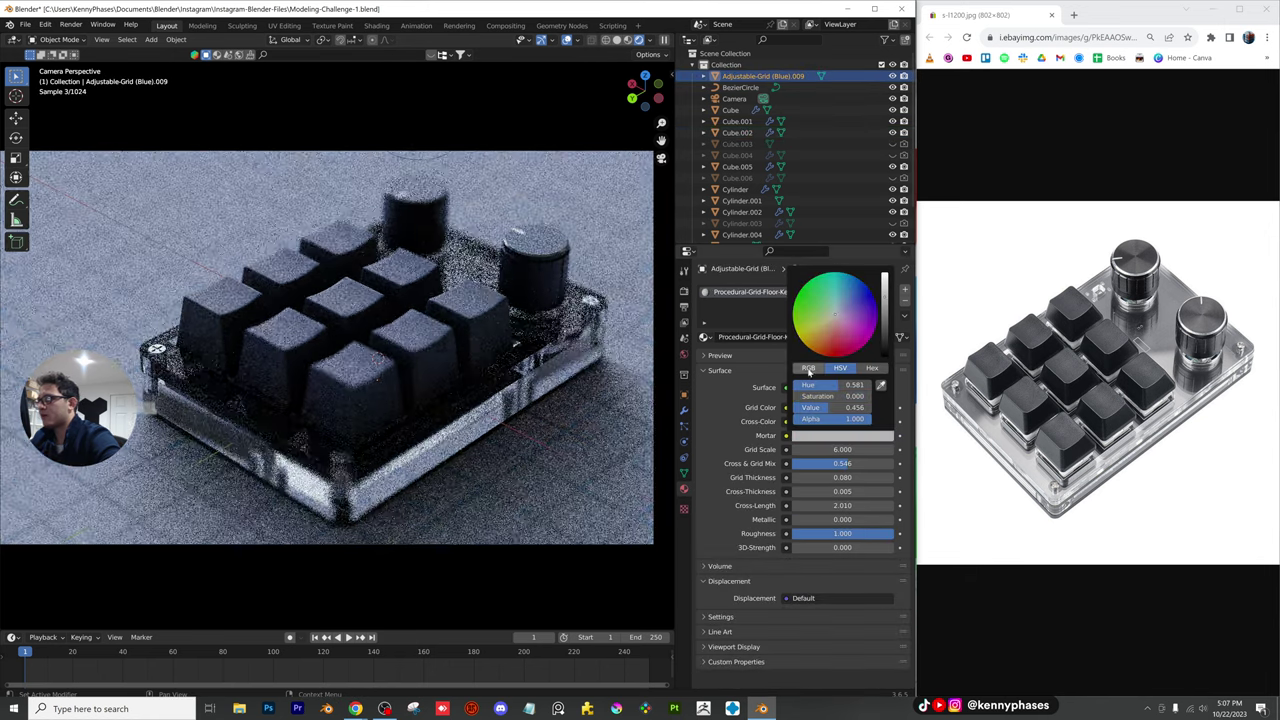
Set the floor material's Grid Scale to 10, select the keycaps, and save the file
scroll(422, 441, "down", 1)
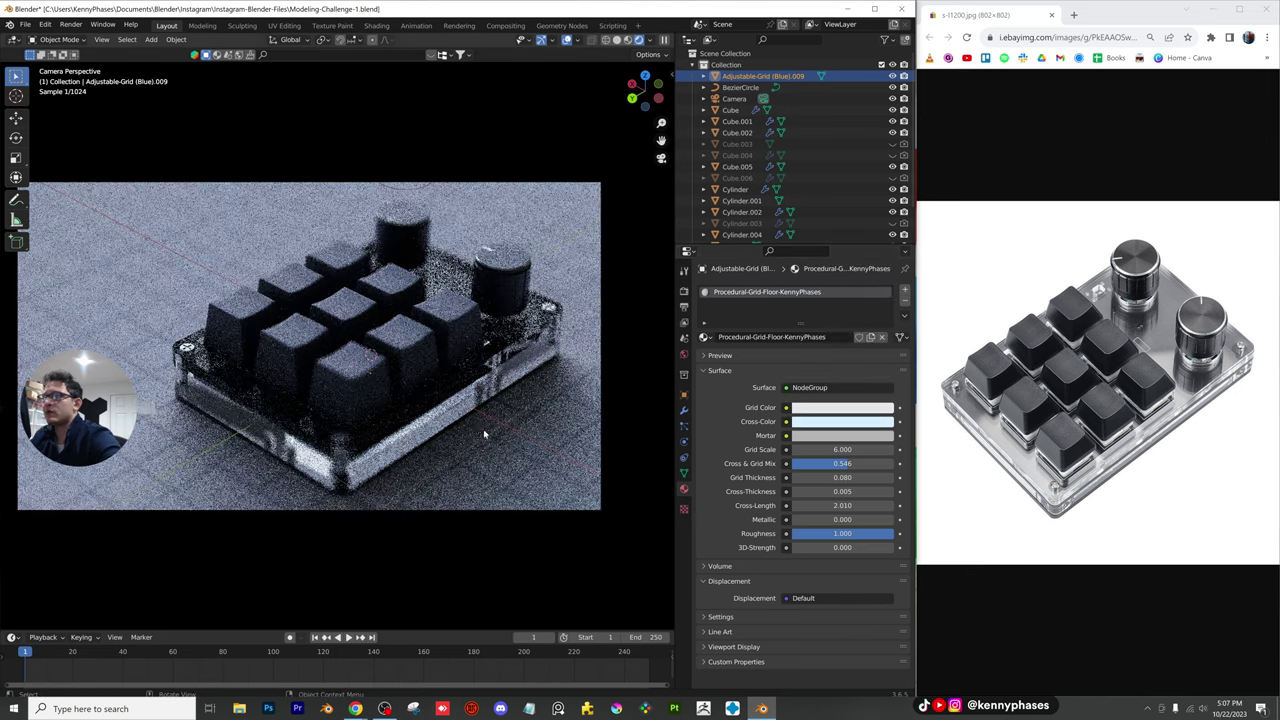
left_click(842, 449)
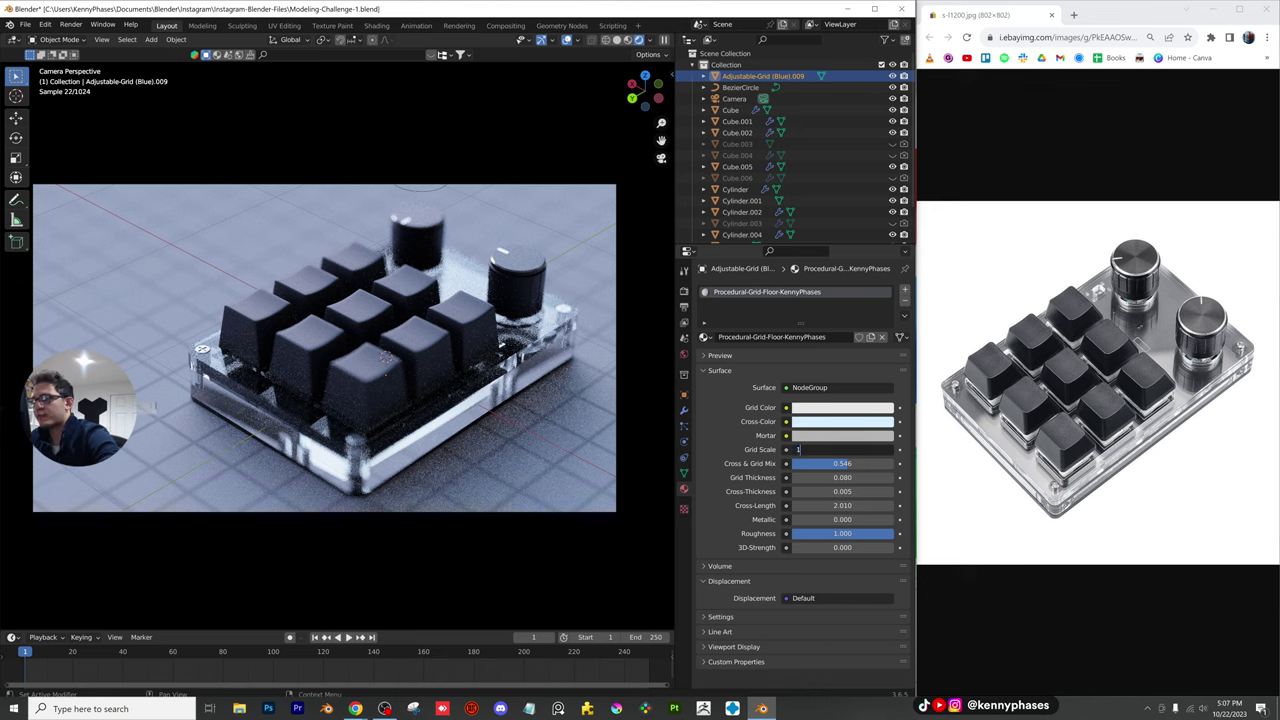
type("10")
key("Return")
key("ctrl+s")
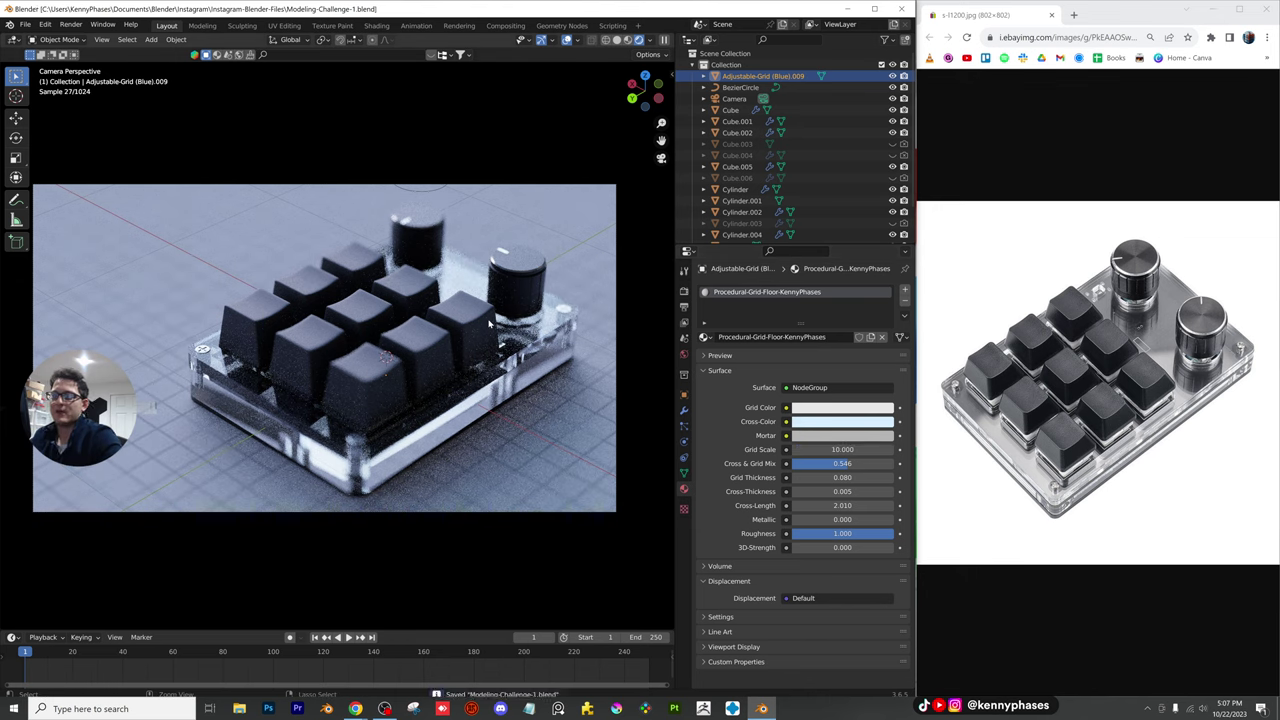
left_click(350, 330)
key("ctrl+s")
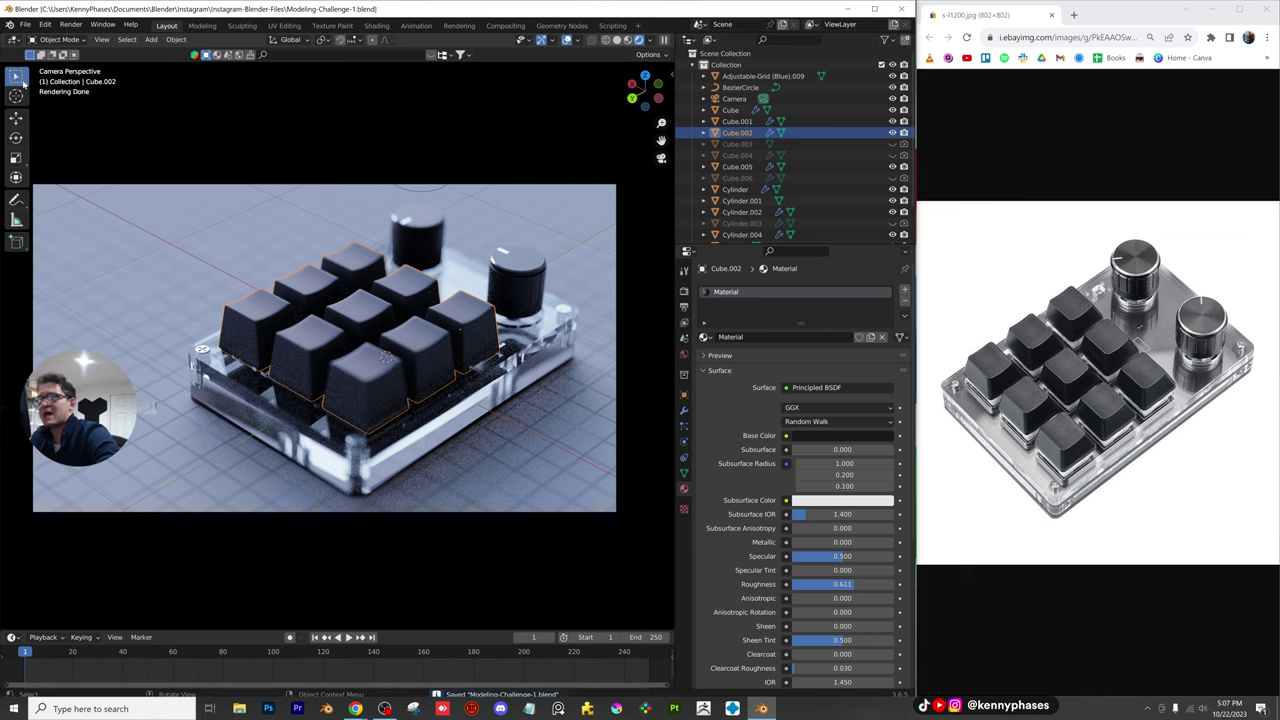
Open the recent file Realtime_Materials.blend and show its spheres with their materials in the viewport
left_click(25, 24)
mouse_move(54, 60)
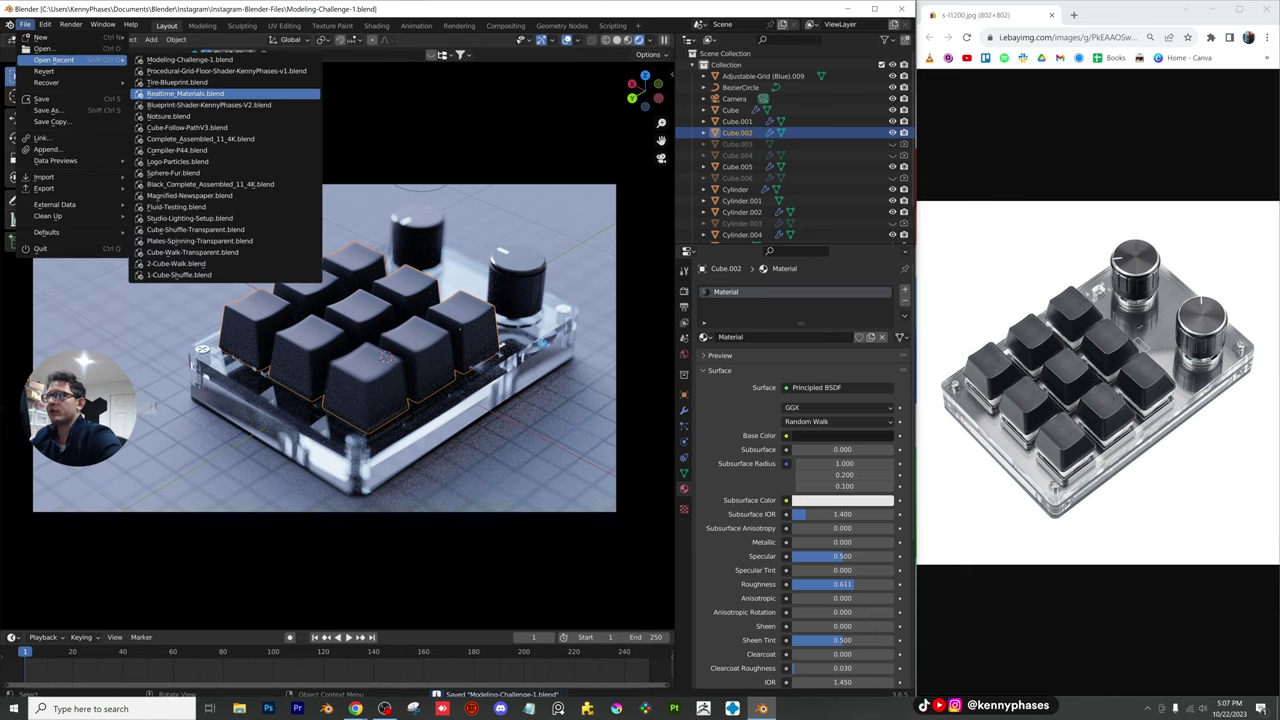
left_click(185, 93)
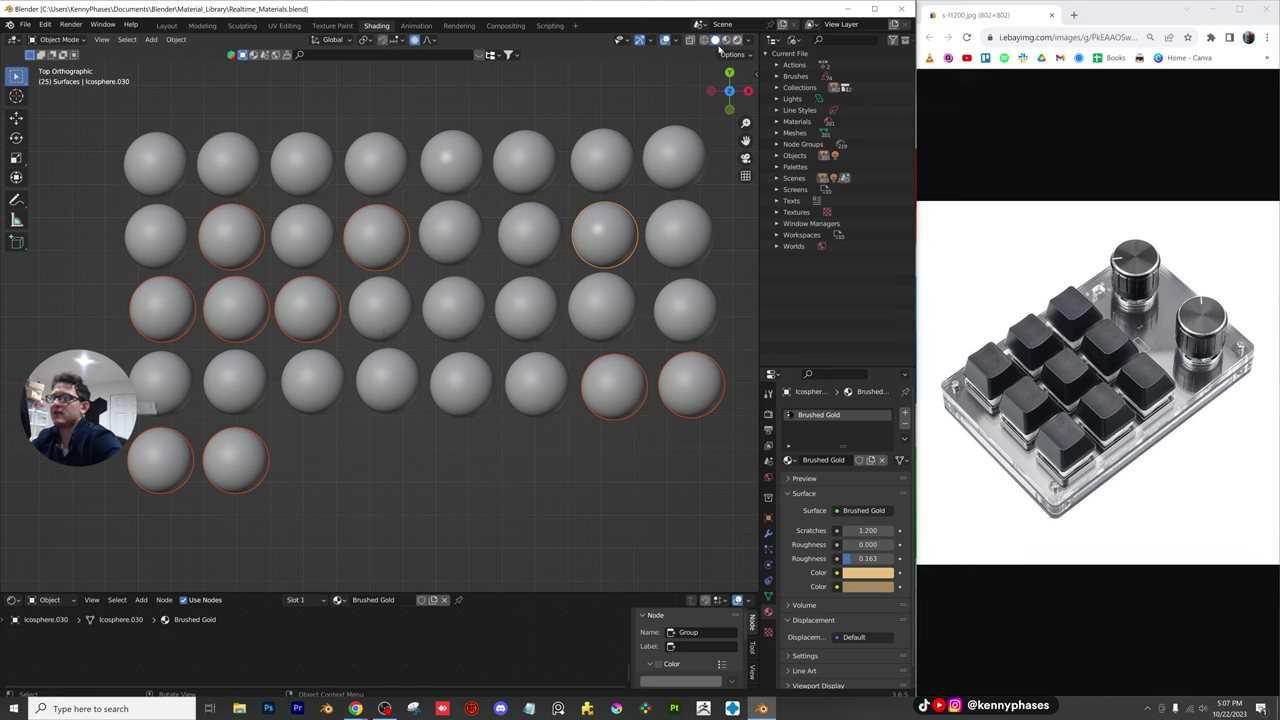
left_click(736, 41)
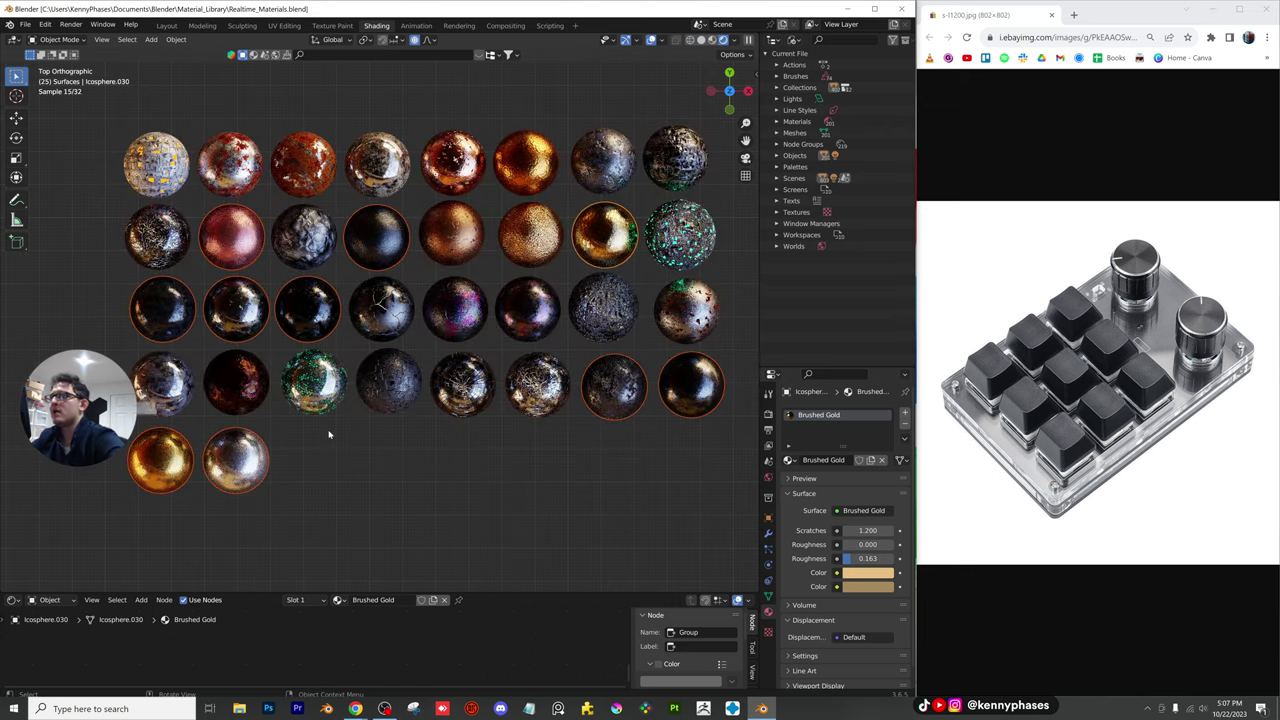
Select the sphere with the Bumped Metal material and copy it
scroll(399, 427, "up", 8)
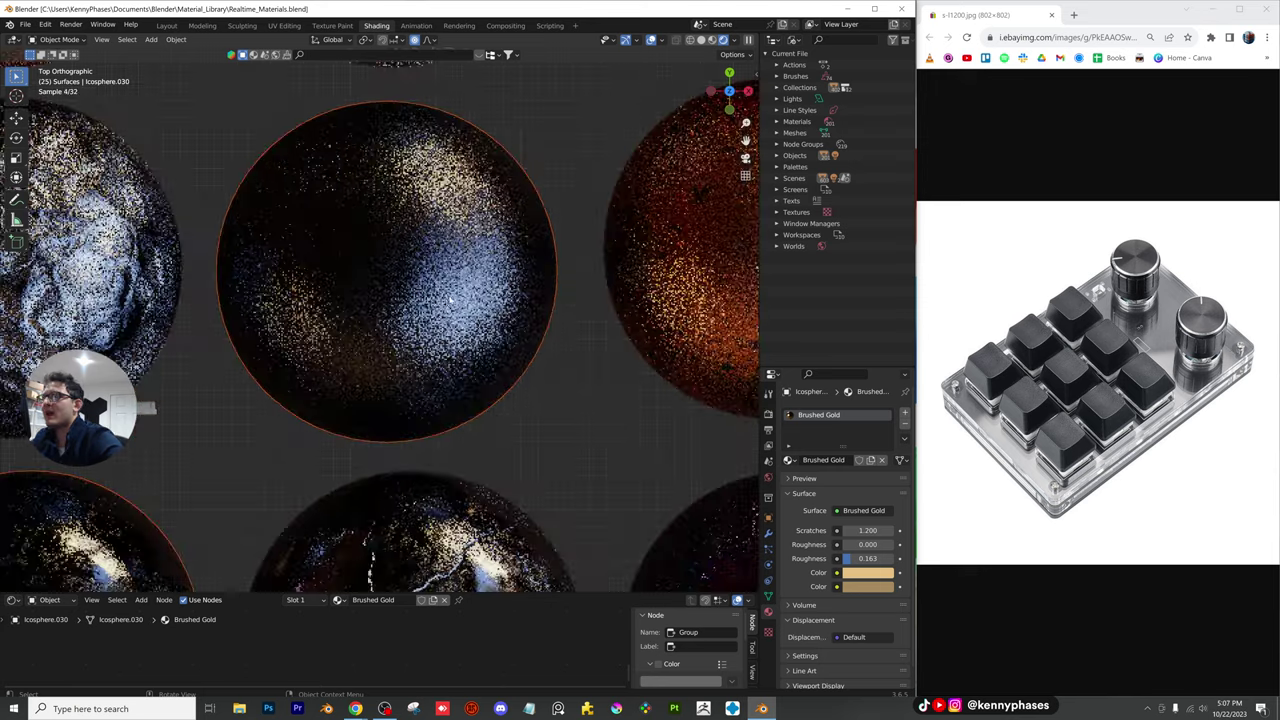
middle_click_drag(563, 152, 555, 215, "shift")
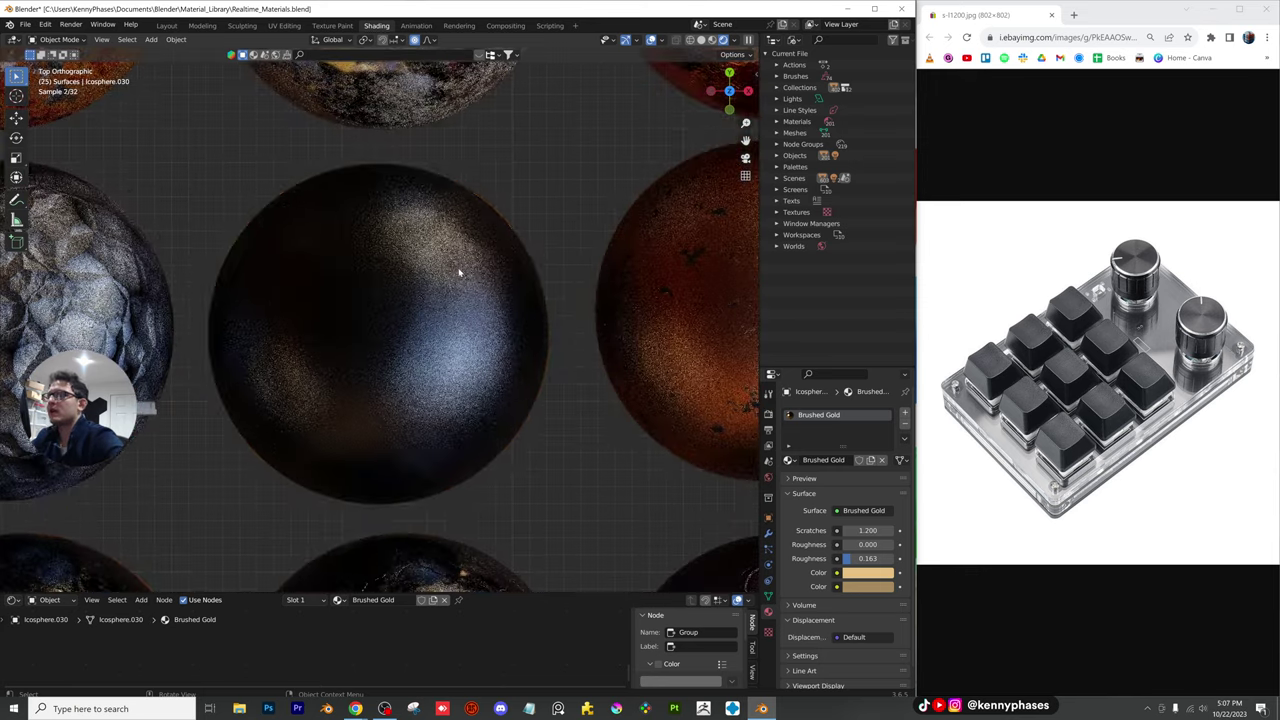
left_click(440, 291)
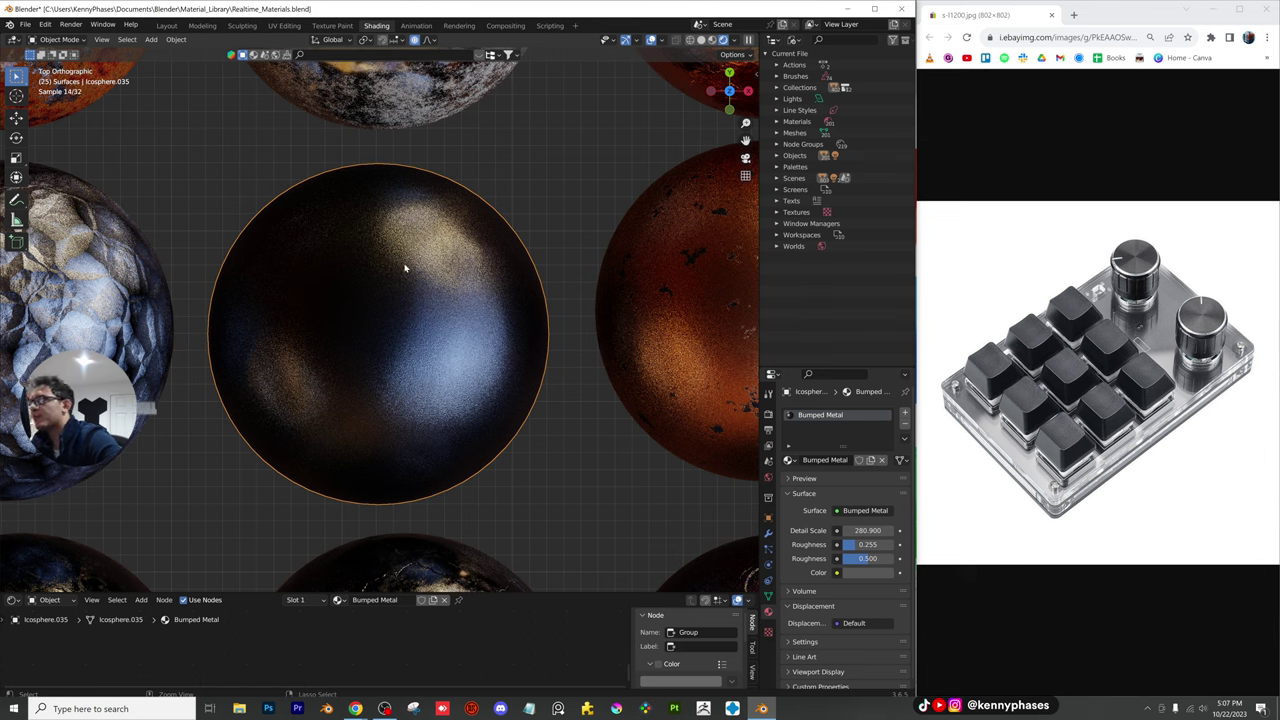
Reopen Modeling-Challenge-1.blend, saving the material library's changes, and paste the copied sphere into the keyboard scene
left_click(24, 24)
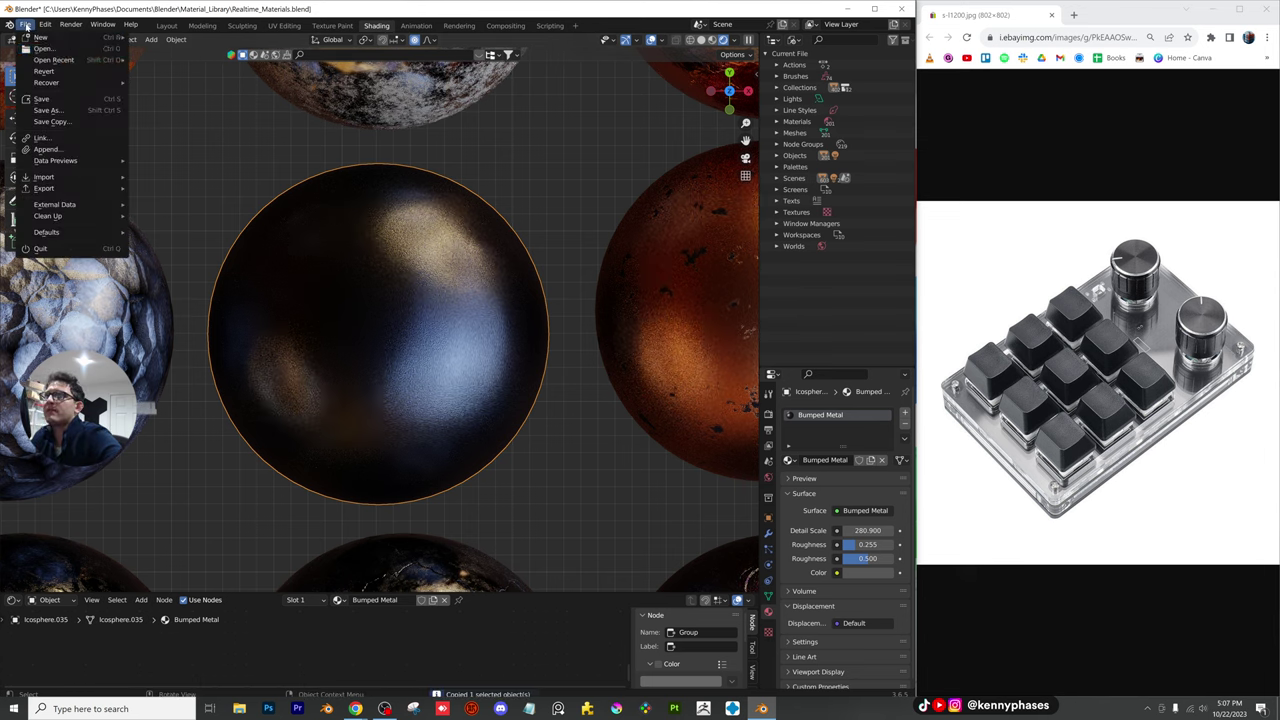
mouse_move(60, 60)
left_click(178, 71)
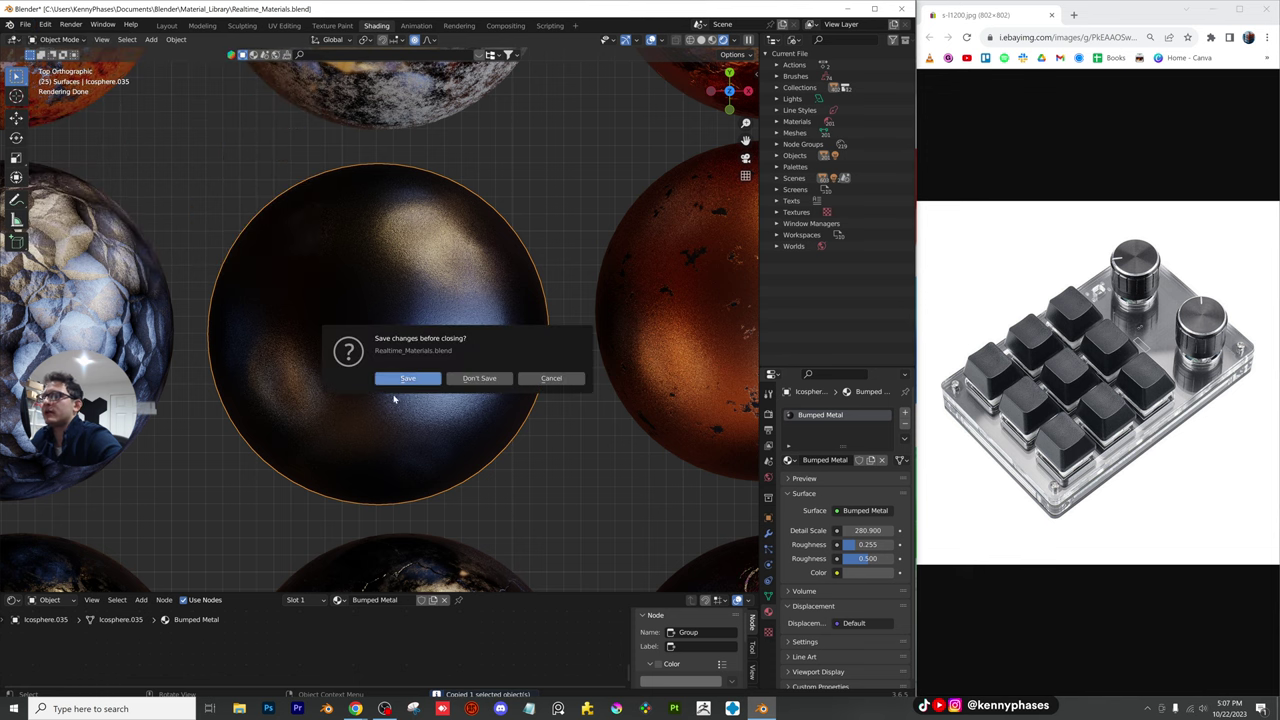
left_click(412, 377)
key("ctrl+v")
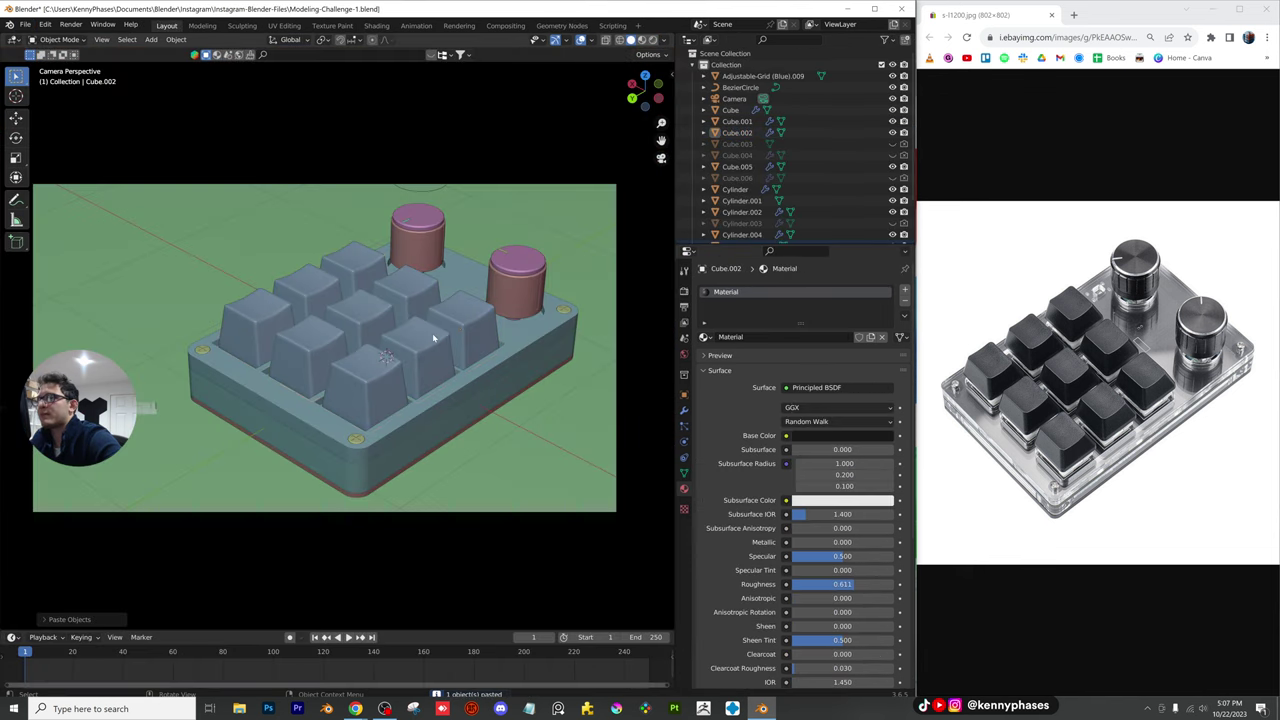
scroll(432, 300, "down", 2)
middle_click_drag(432, 298, 370, 304)
scroll(270, 312, "down", 4)
middle_click_drag(228, 282, 212, 272)
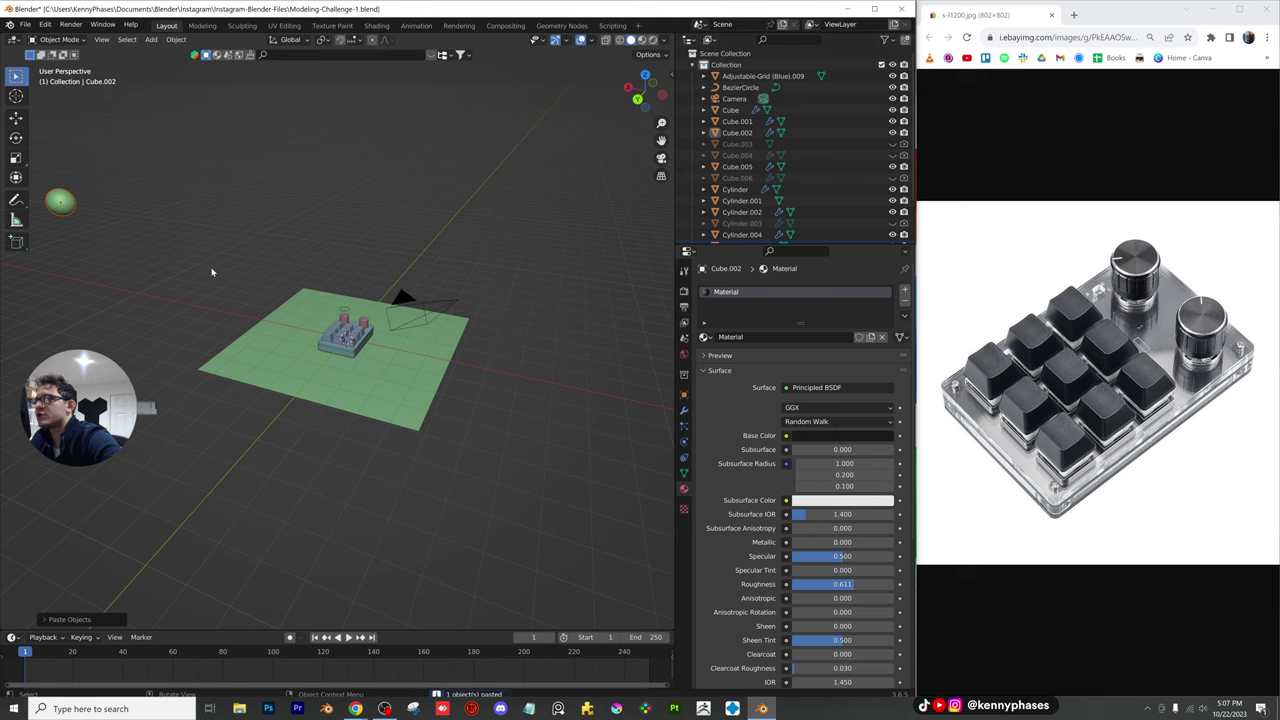
Hide the pasted Bumped Metal sphere from viewport and render, and show the scene in rendered shading
left_click(58, 204)
scroll(860, 190, "down", 2)
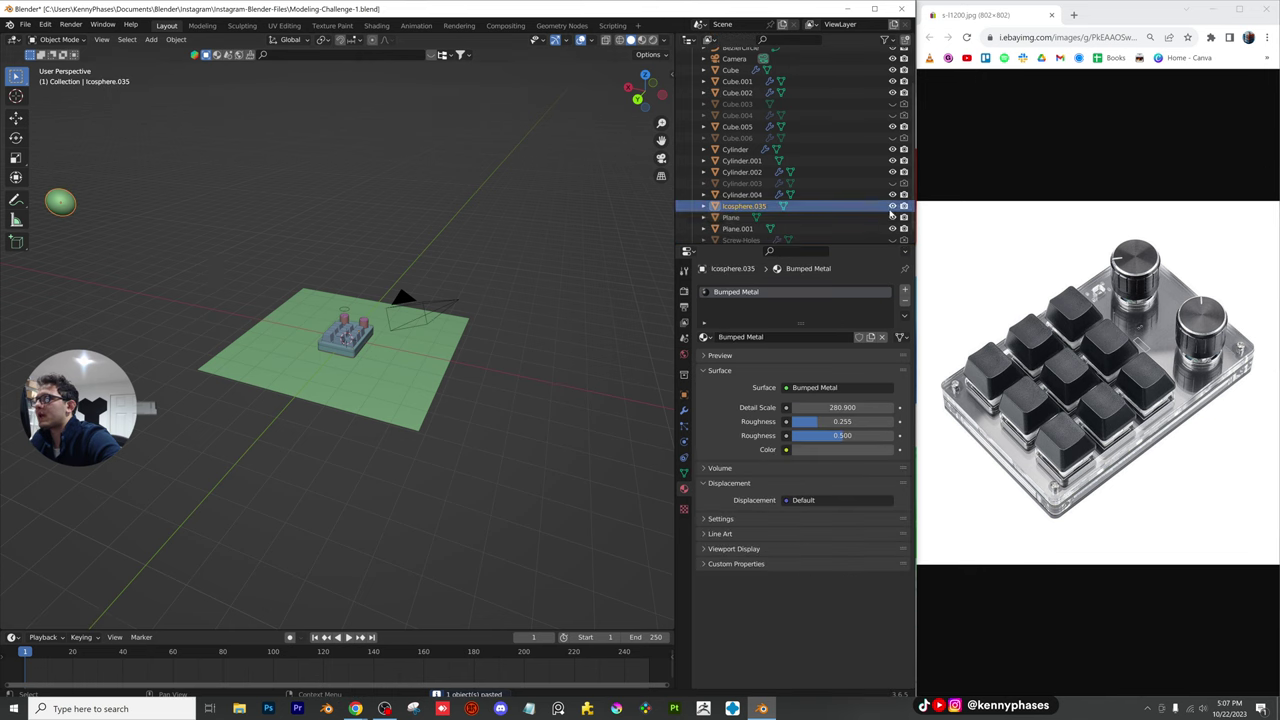
left_click_drag(892, 206, 904, 206)
scroll(483, 368, "up", 7)
key("z")
left_click(368, 258)
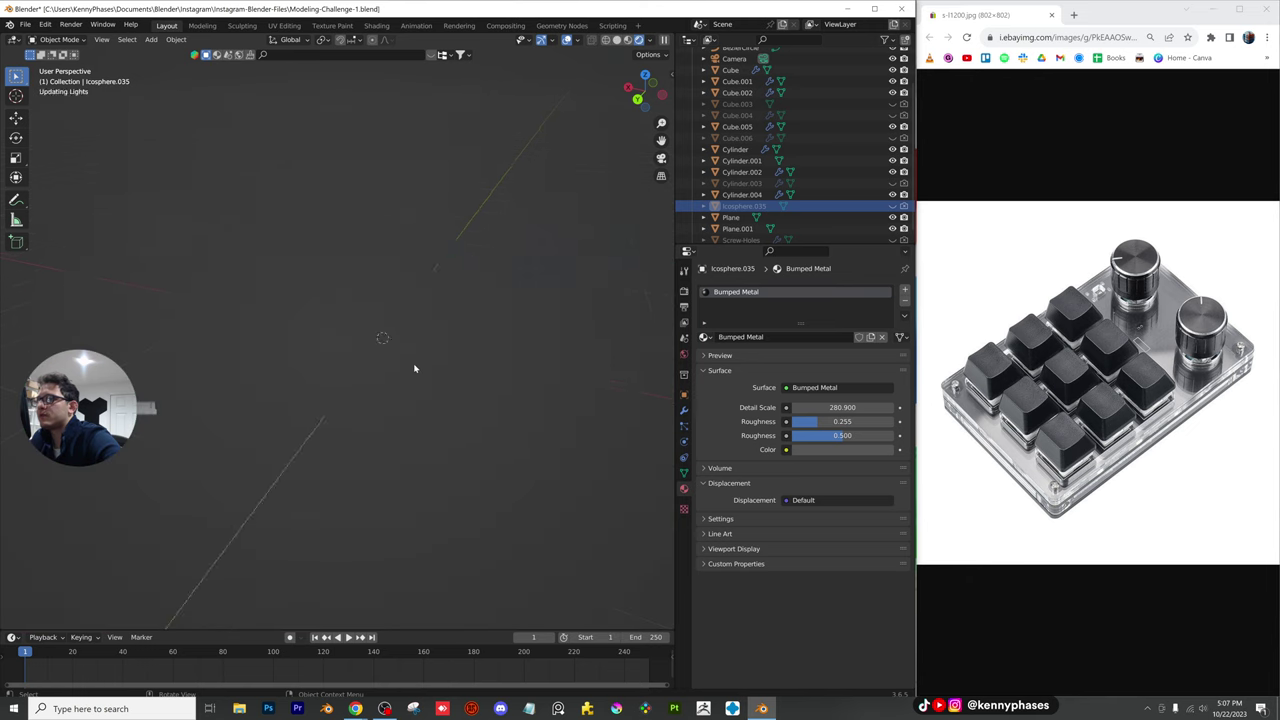
Assign the existing Bumped Metal material to the keycaps in place of their current one
left_click(386, 331)
left_click(704, 337)
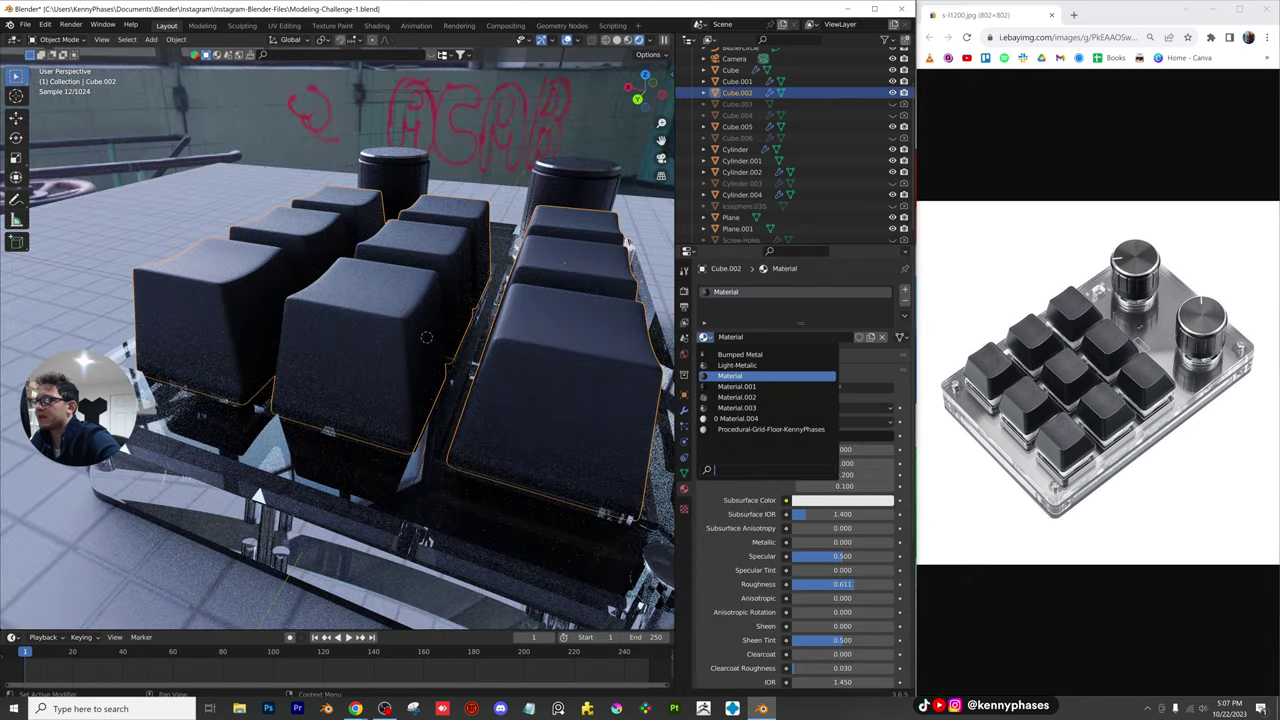
left_click(740, 354)
scroll(375, 345, "up", 4)
middle_click_drag(375, 345, 450, 358)
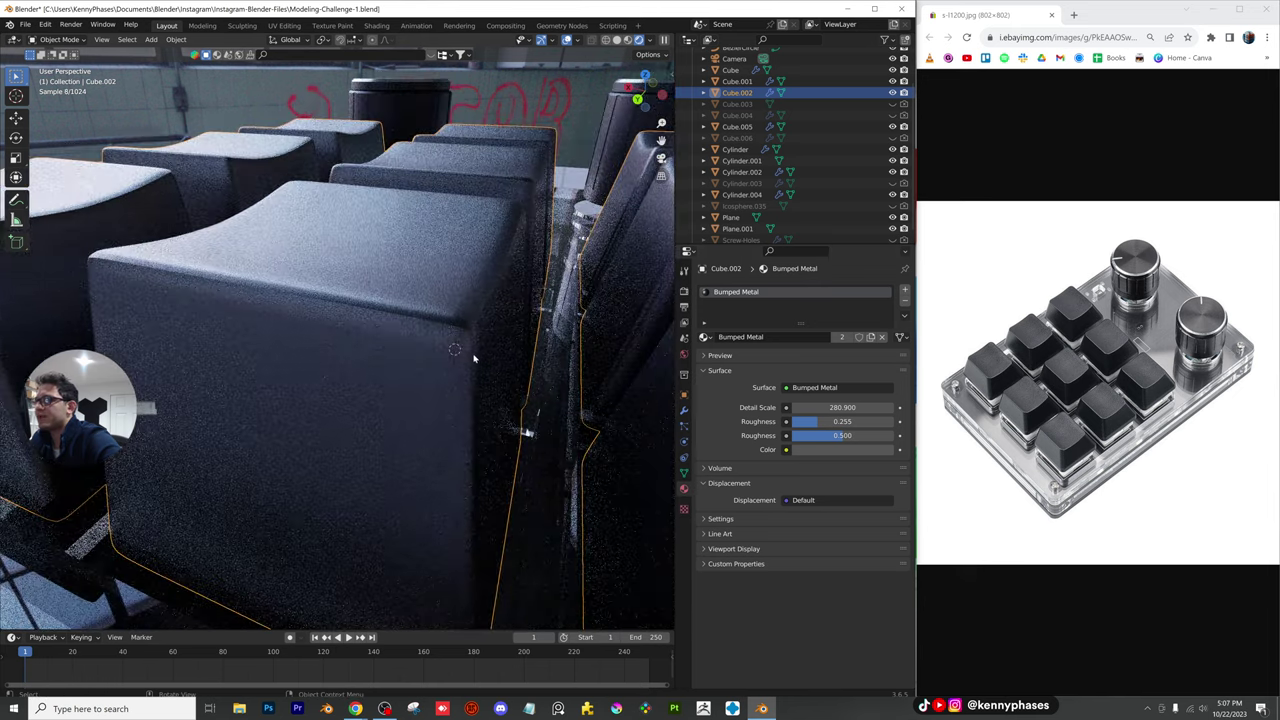
scroll(462, 349, "up", 4)
scroll(417, 357, "down", 3)
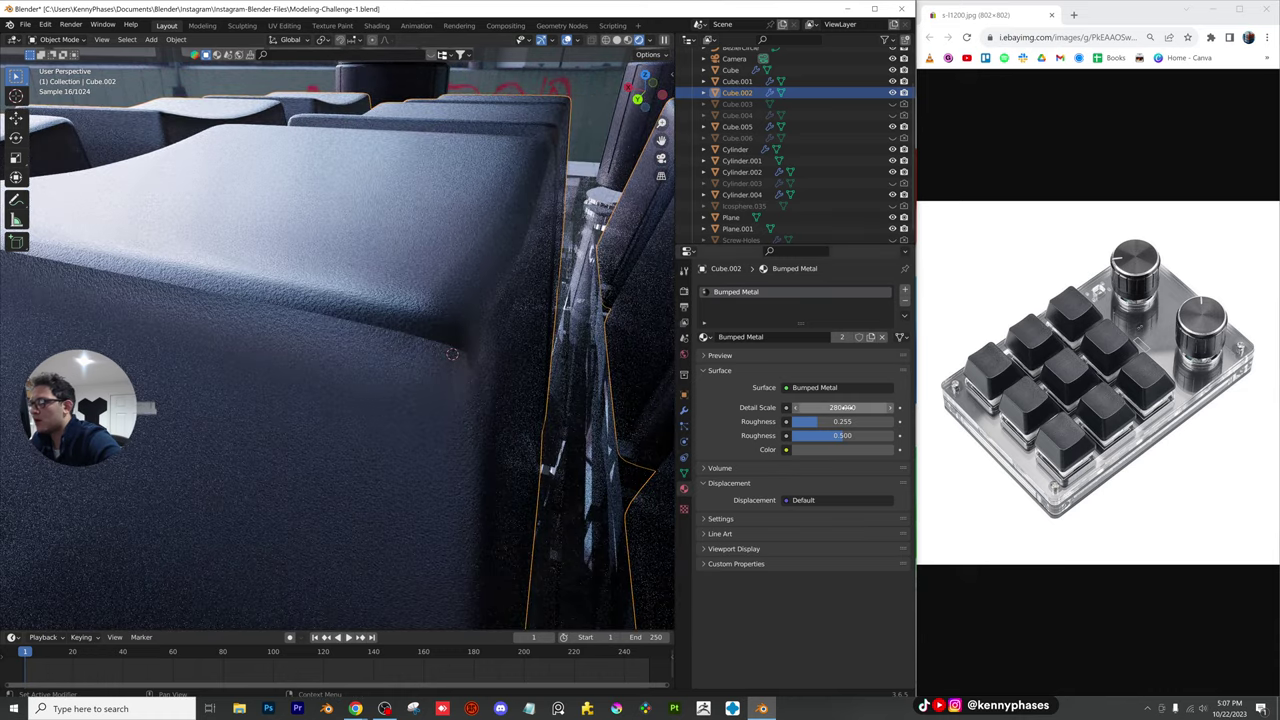
Set the Bumped Metal material's Detail Scale to 50 and its first Roughness value to 0.519
left_click(845, 407)
type("50")
key("Return")
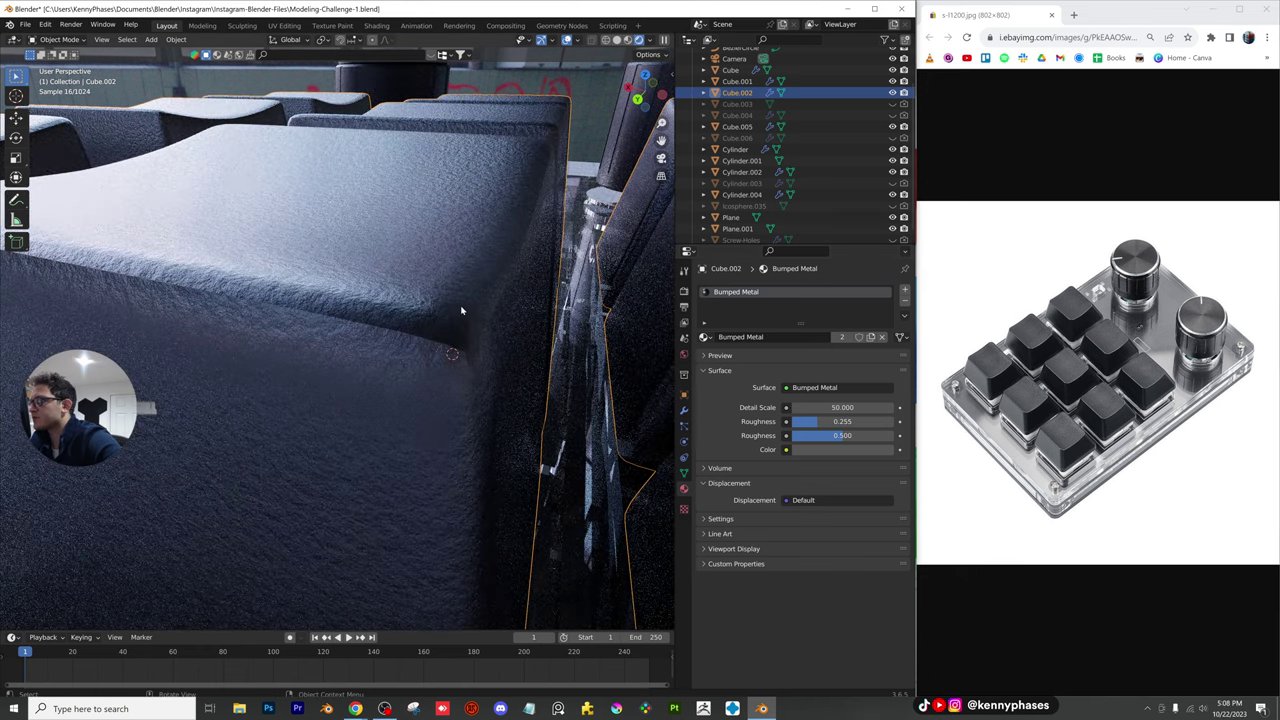
left_click_drag(816, 422, 843, 422)
key("KP_0")
scroll(600, 214, "up", 5)
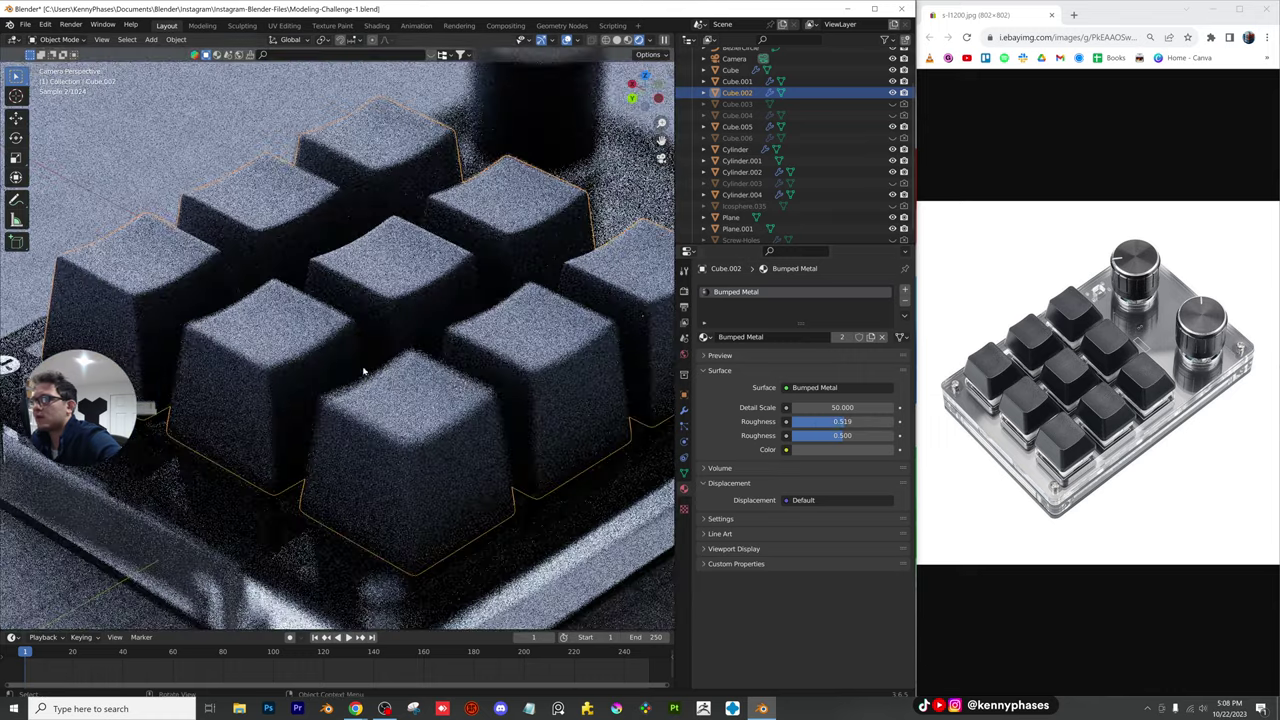
Darken the color of the keycaps' Bumped Metal material to near black
left_click(842, 450)
left_click_drag(885, 344, 885, 364)
scroll(466, 371, "up", 4)
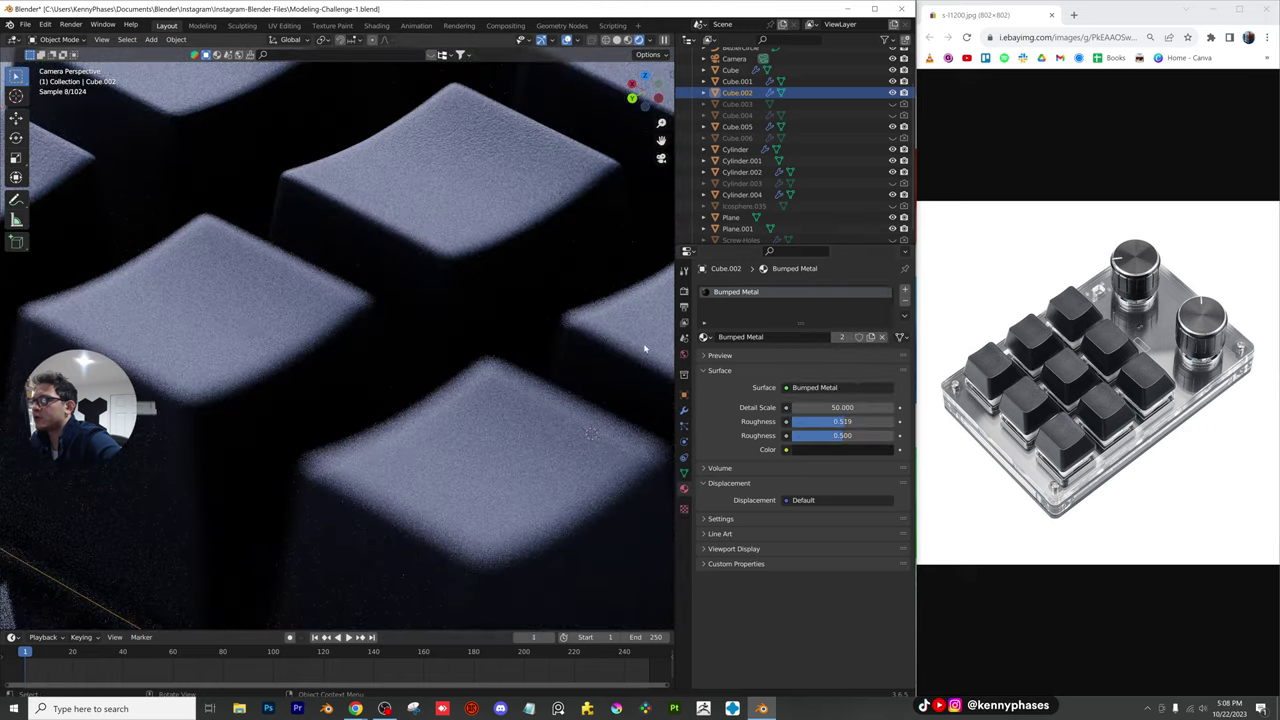
scroll(463, 208, "up", 4)
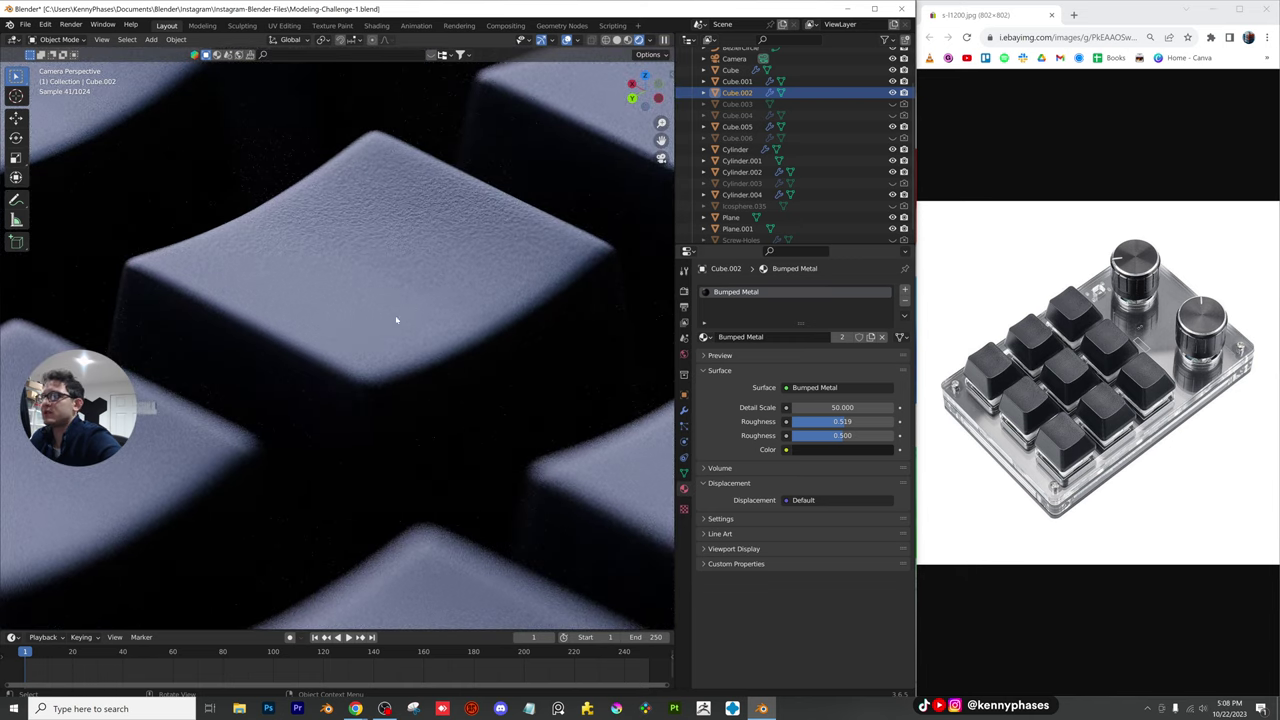
Set the keycap material's Detail Scale to 25 and save the file
left_click(842, 407)
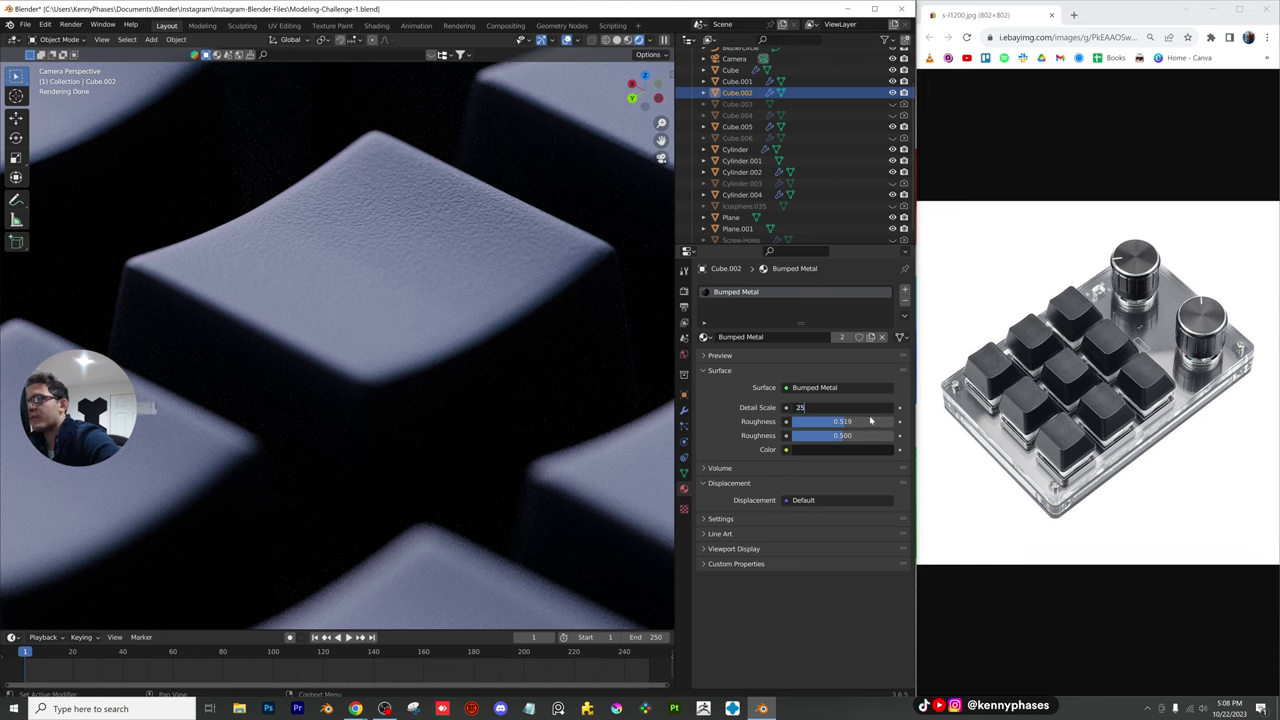
type("25")
key("Return")
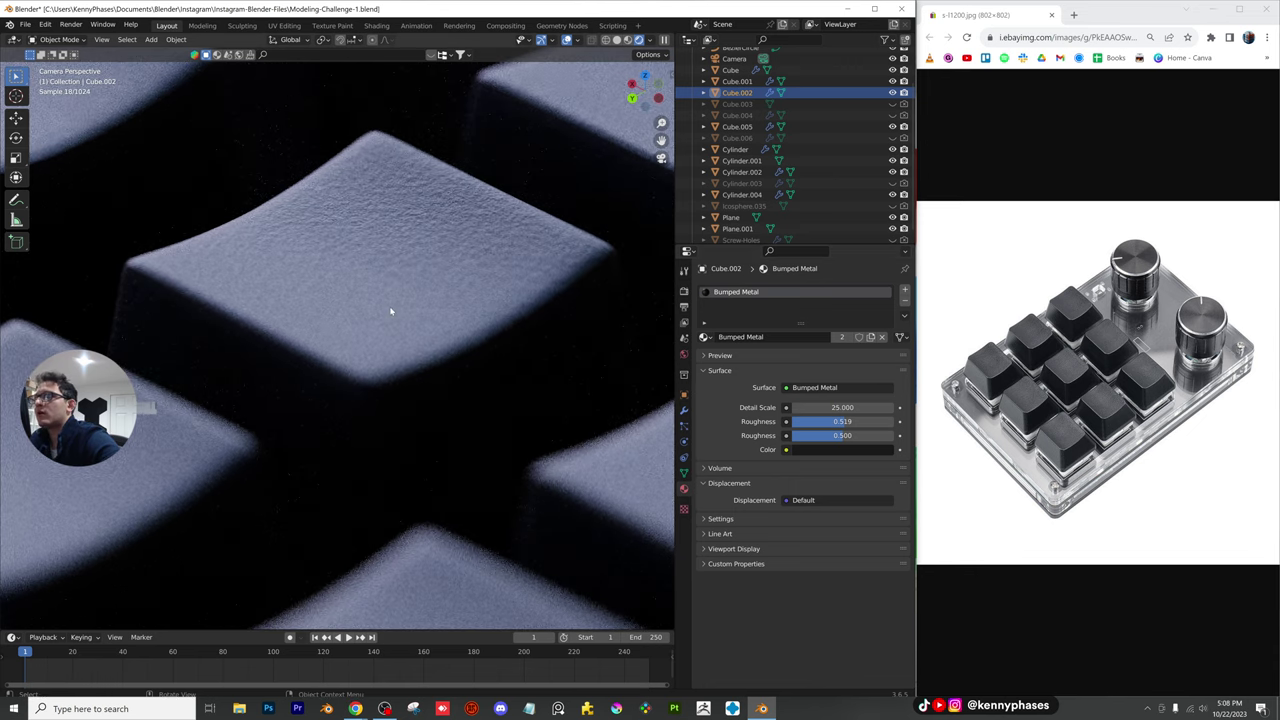
scroll(391, 311, "down", 4)
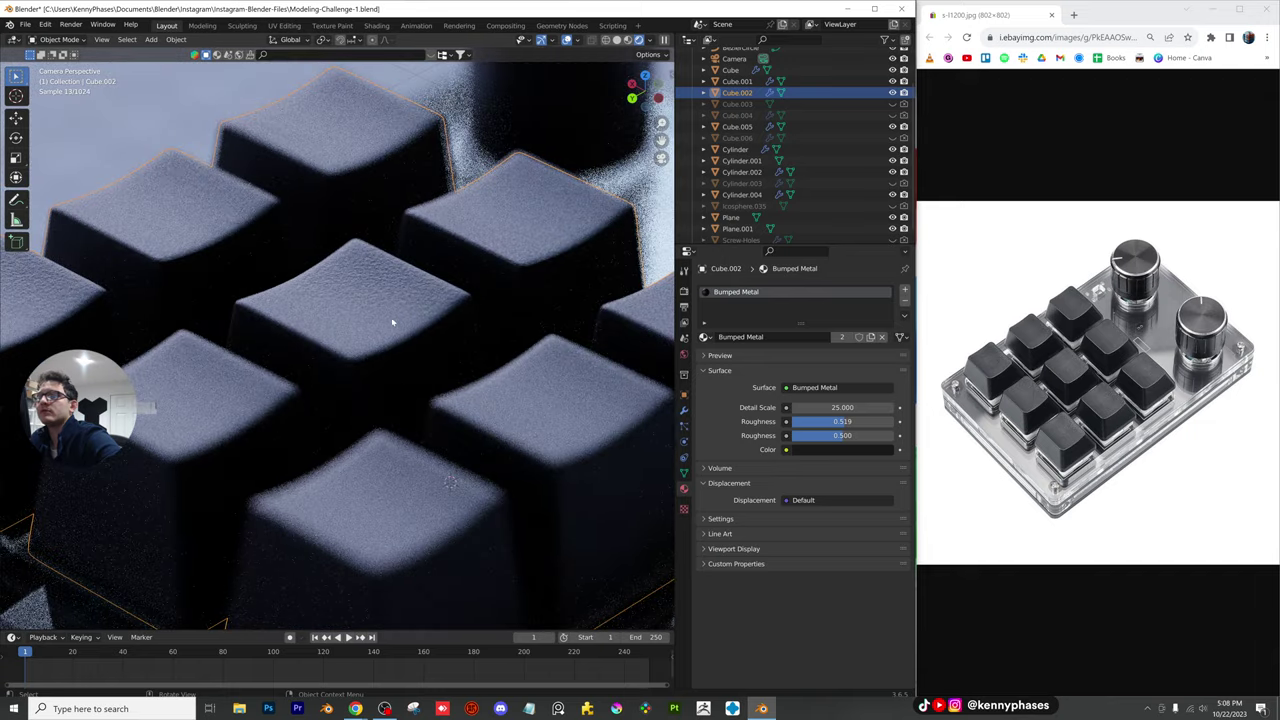
scroll(400, 330, "down", 5)
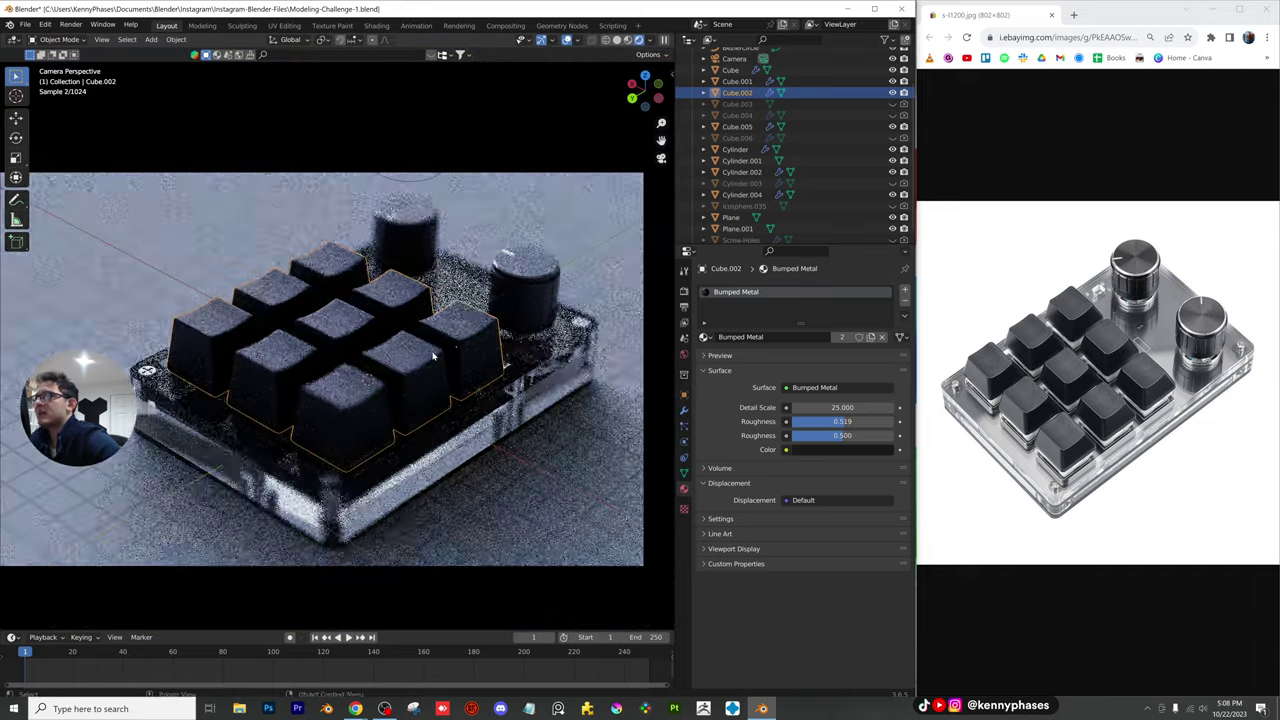
key("ctrl+s")
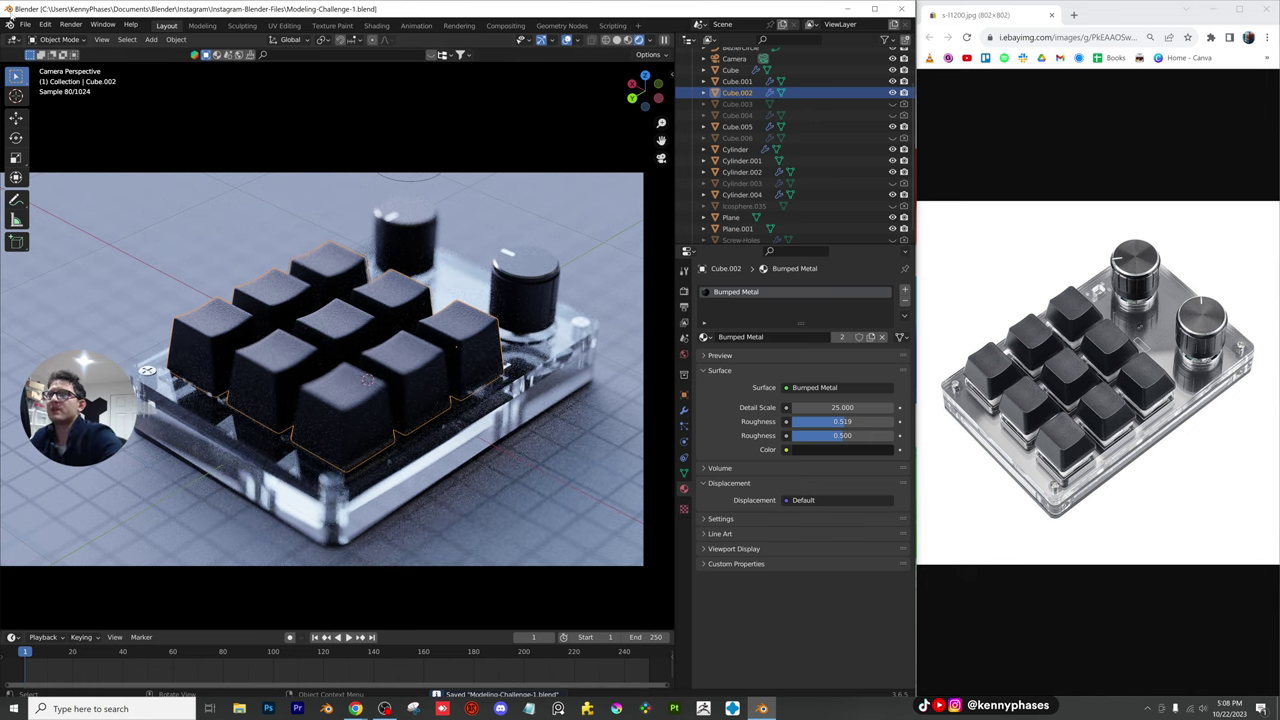
Open the recent file Realtime_Materials.blend and show its spheres in rendered shading
left_click(24, 24)
mouse_move(70, 59)
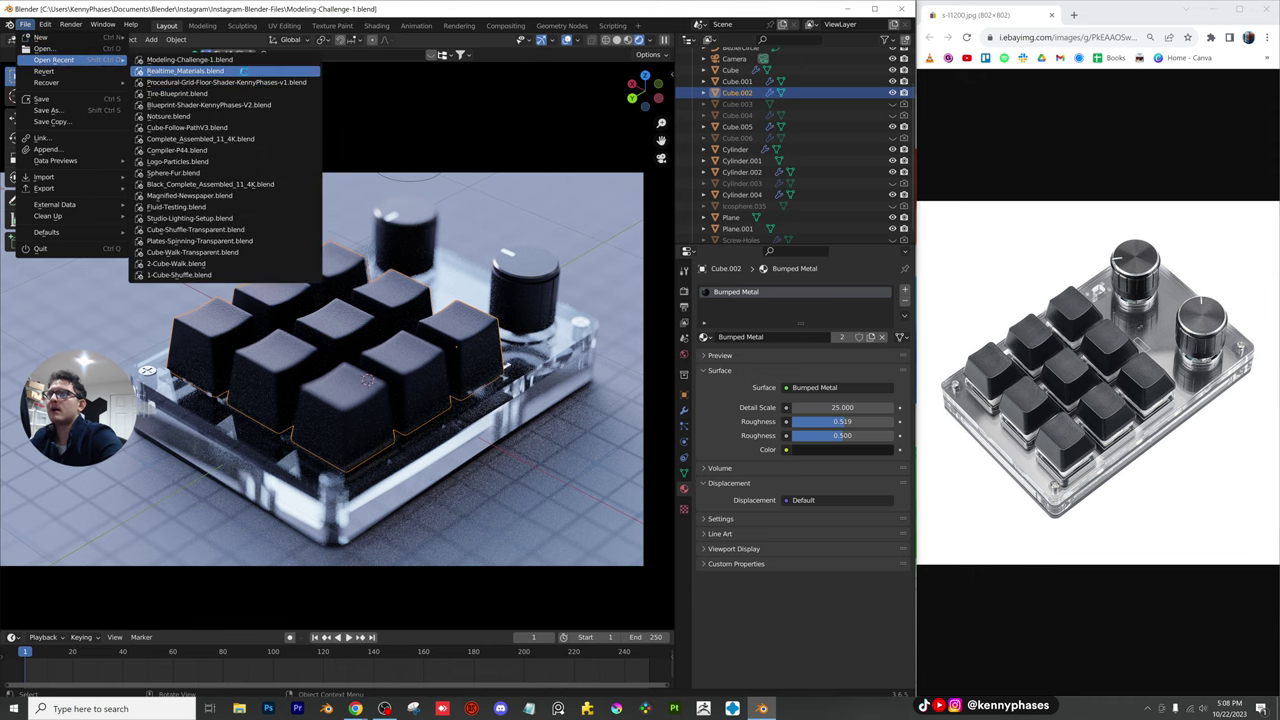
left_click(240, 71)
left_click(600, 151)
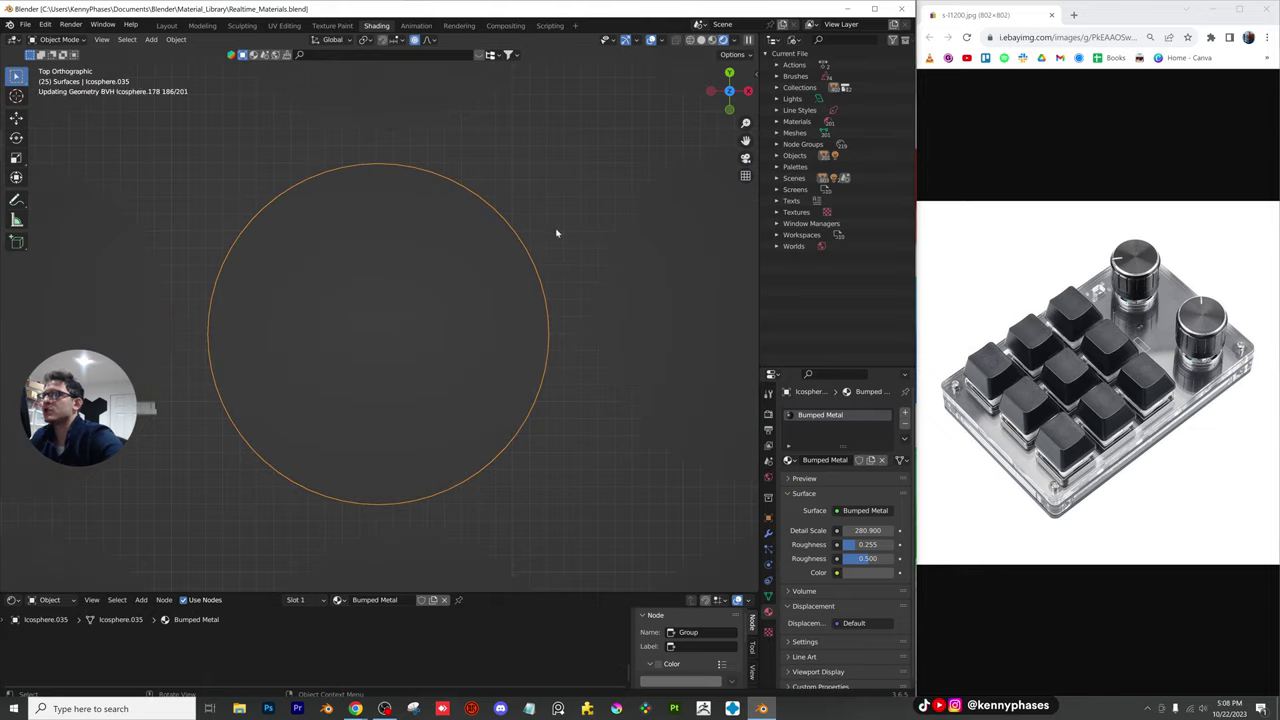
Select the sphere with the Brushed Gold material and copy it
scroll(520, 208, "down", 3)
middle_click_drag(484, 192, 280, 234, "shift")
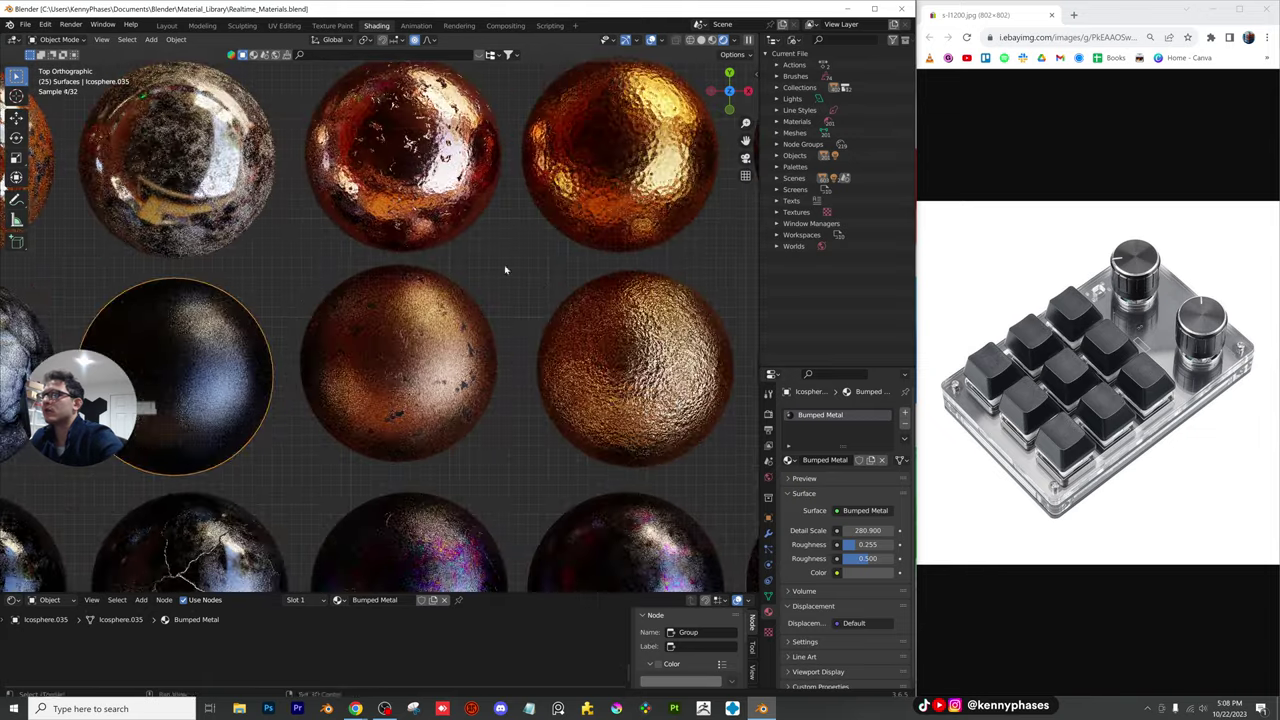
middle_click_drag(572, 277, 254, 283, "shift")
scroll(440, 296, "down", 1)
scroll(562, 340, "up", 4)
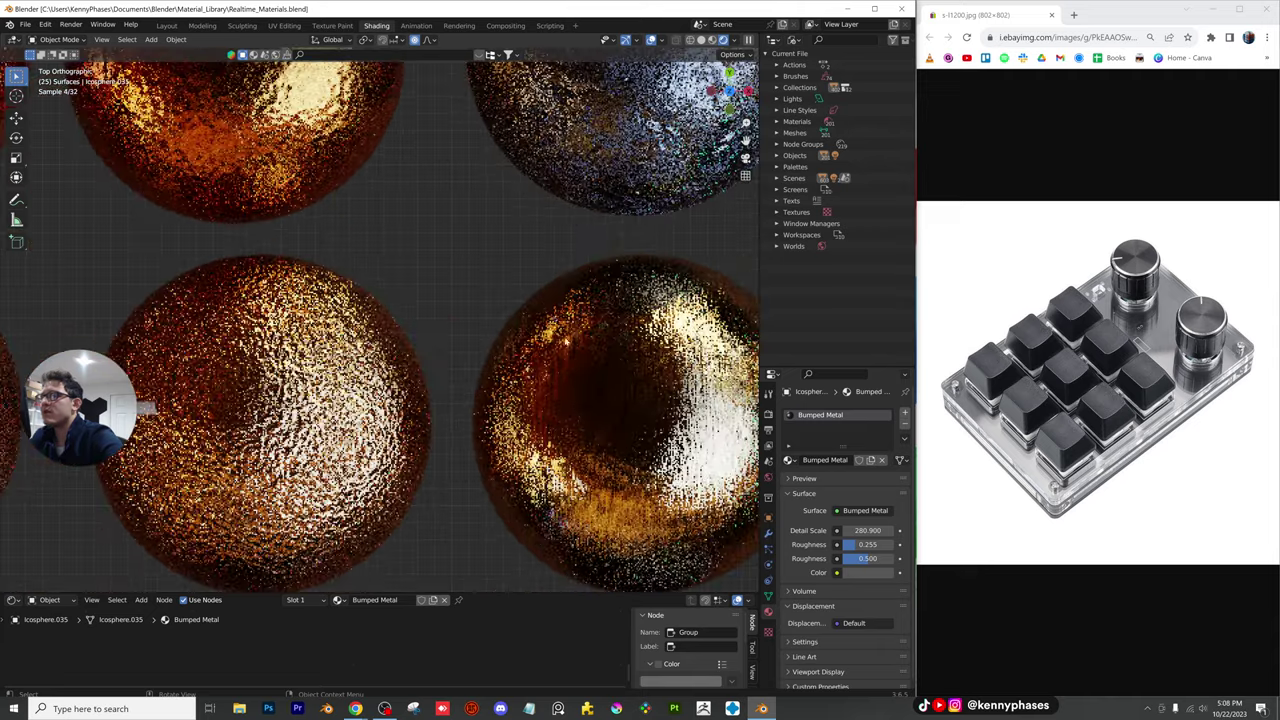
mouse_move(683, 395)
middle_mouse_down("shift")
mouse_move(428, 276)
mouse_move(393, 313)
middle_mouse_up("shift")
scroll(393, 313, "up", 1)
left_click(400, 326)
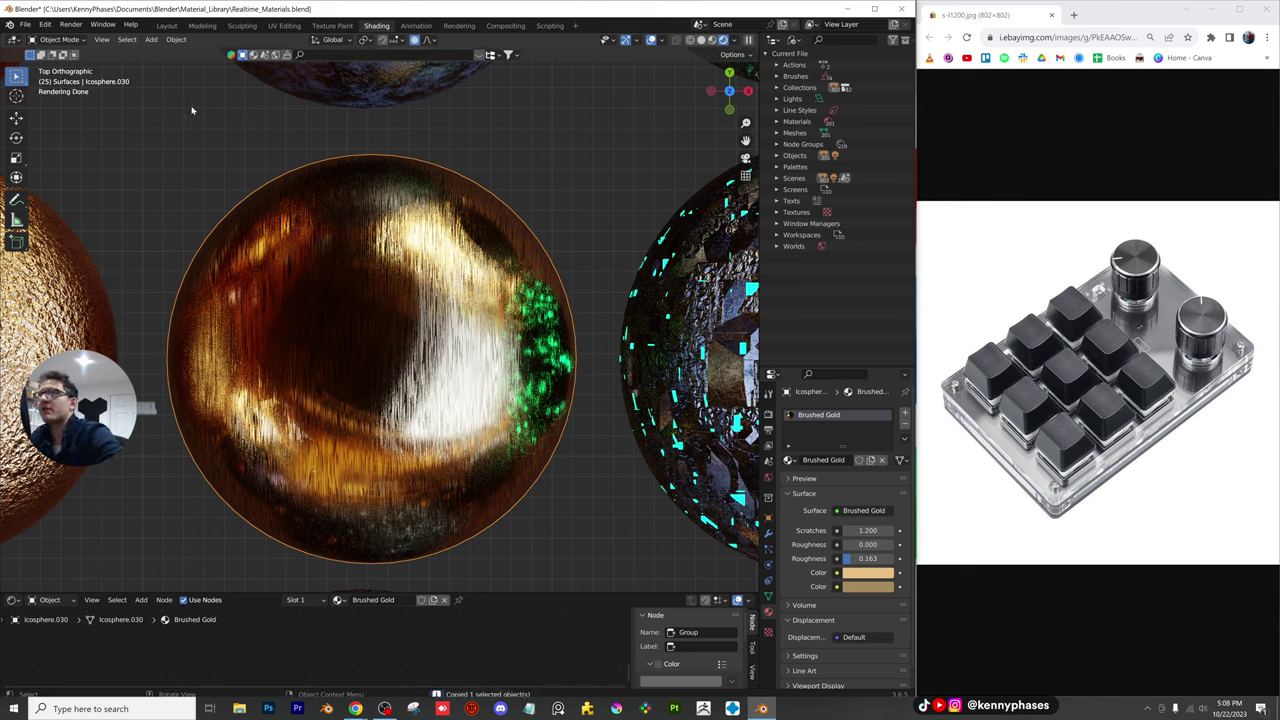
Reopen the recent file Modeling-Challenge-1.blend, saving the changes to Realtime_Materials.blend
left_click(25, 24)
mouse_move(60, 59)
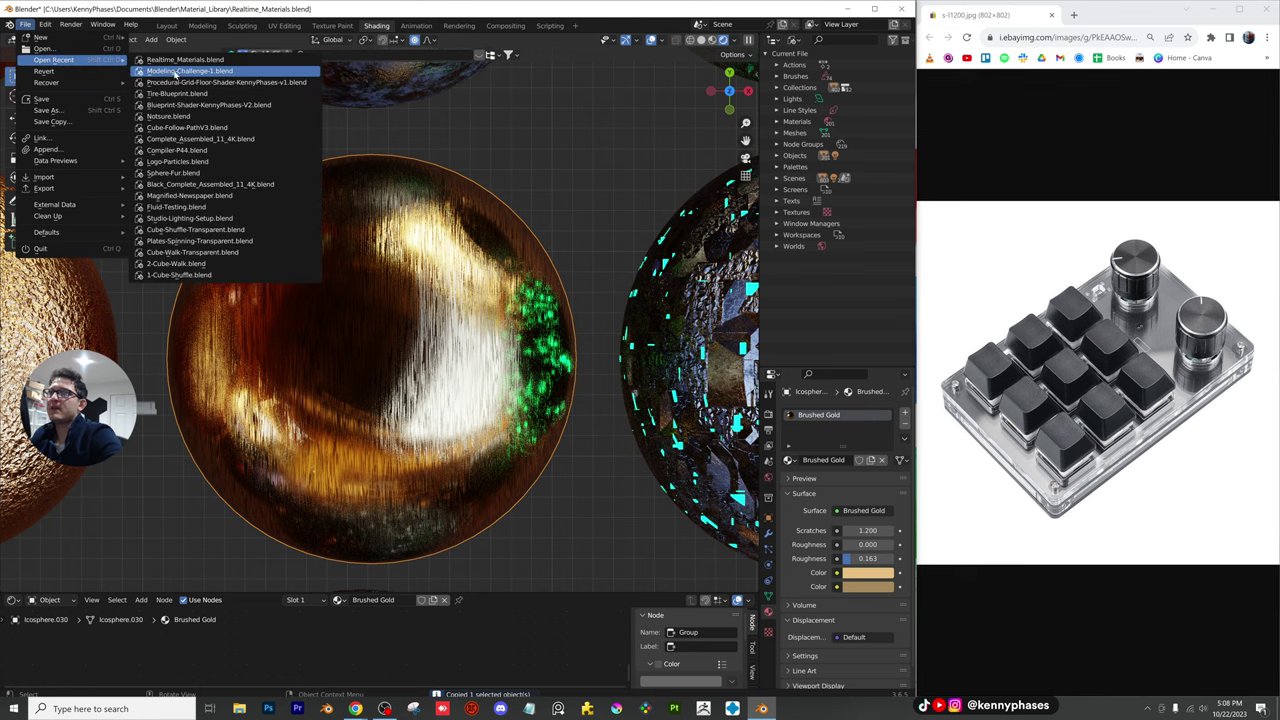
left_click(212, 72)
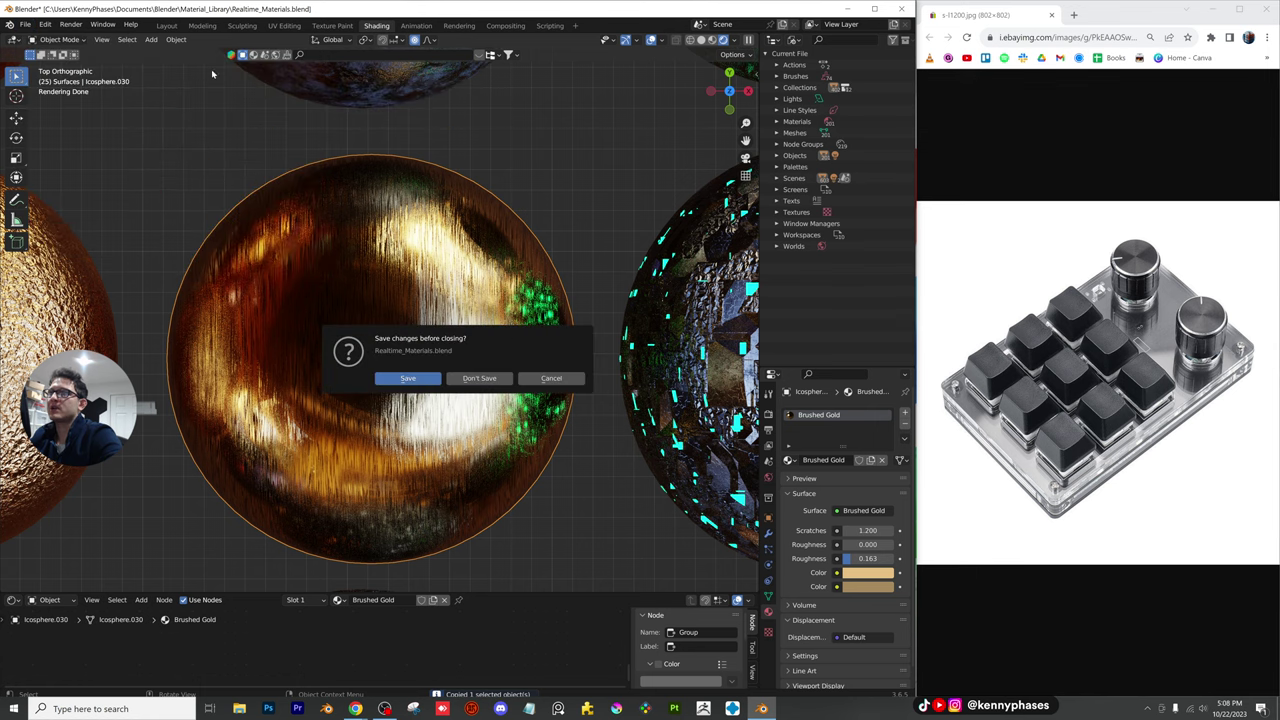
left_click(400, 381)
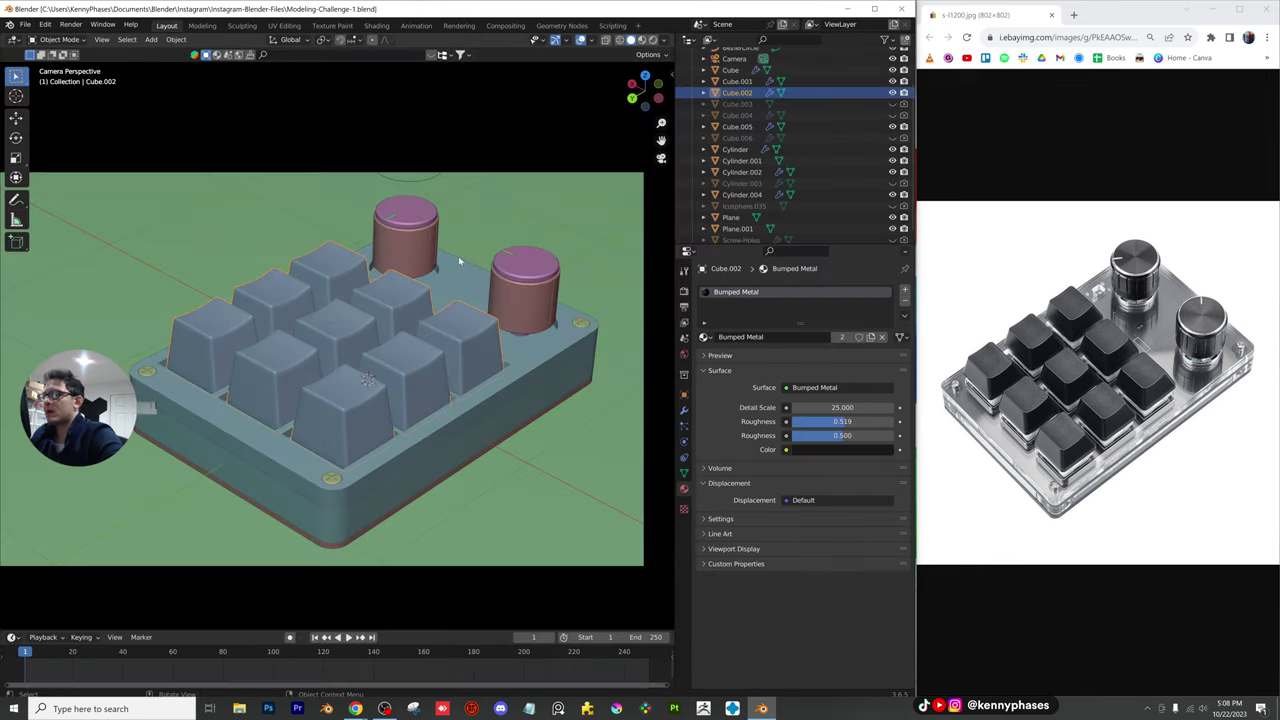
Paste the copied Brushed Gold sphere and hide it, with the viewport in rendered shading
key("ctrl+v")
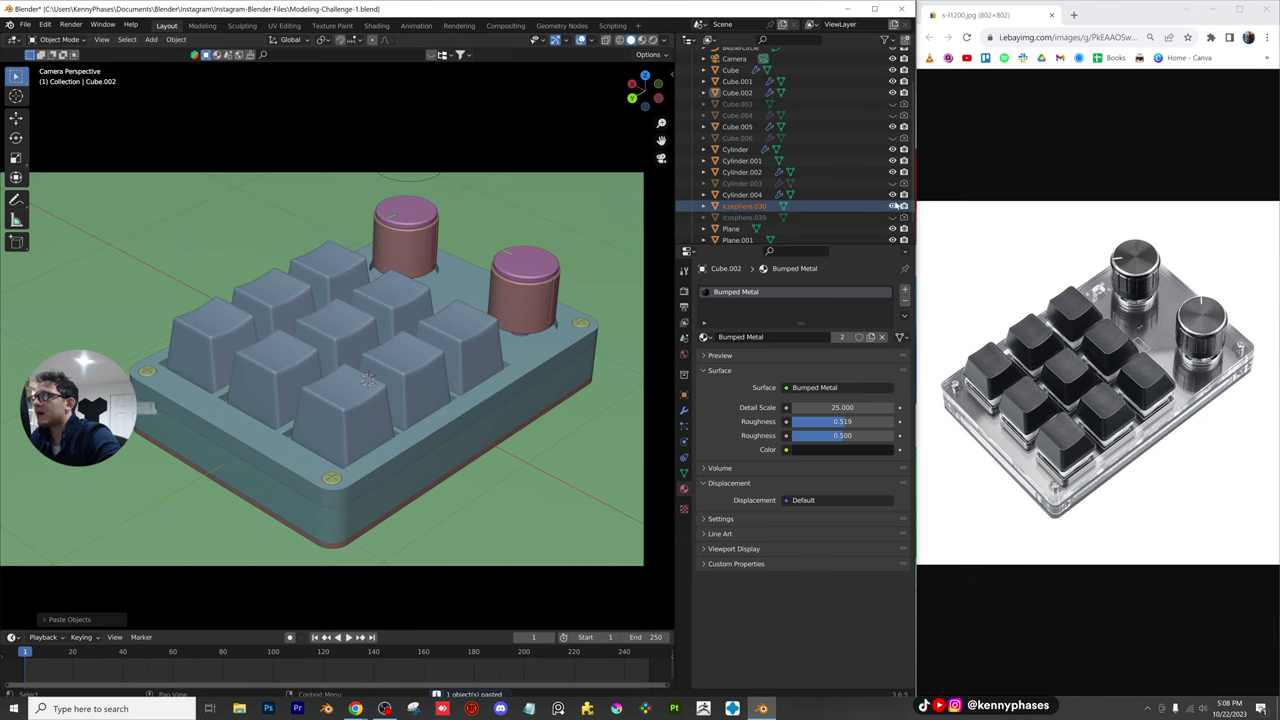
key("z")
left_click(448, 221)
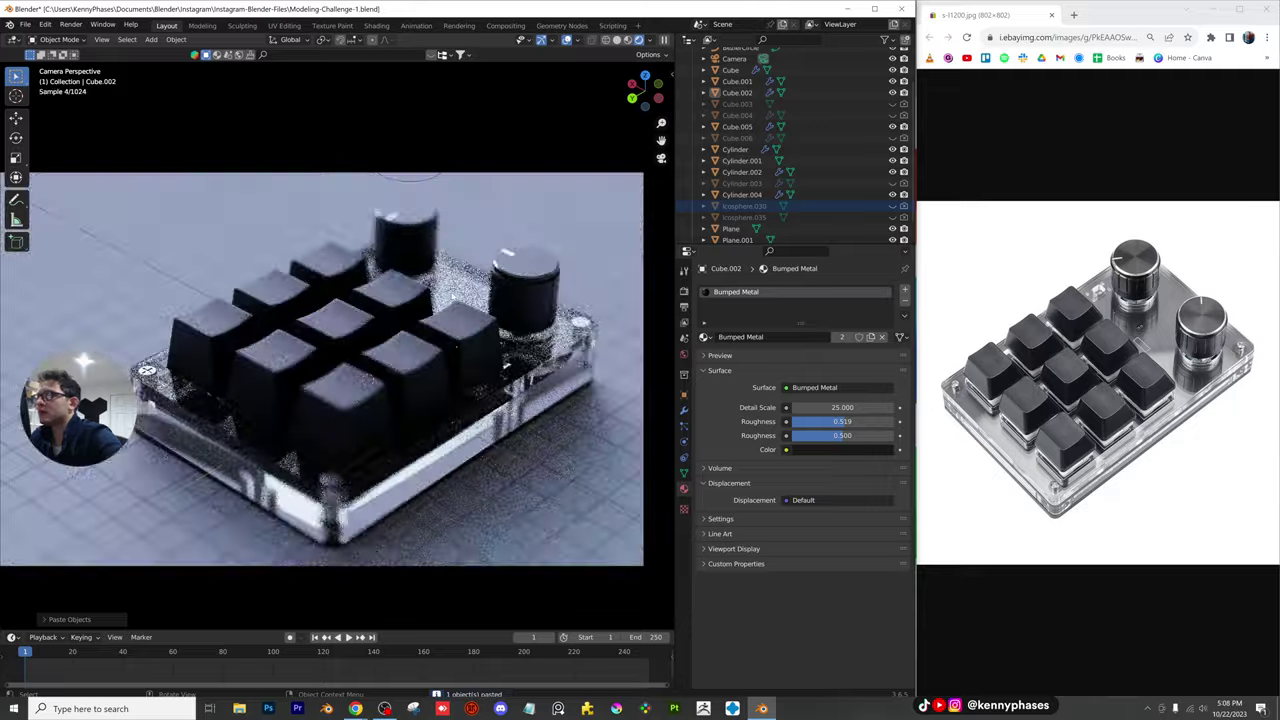
Assign the Brushed Gold material to the knob bodies and set its Scratches value to 31.7
scroll(460, 335, "up", 4)
middle_click_drag(466, 263, 262, 281, "shift")
left_click(477, 265)
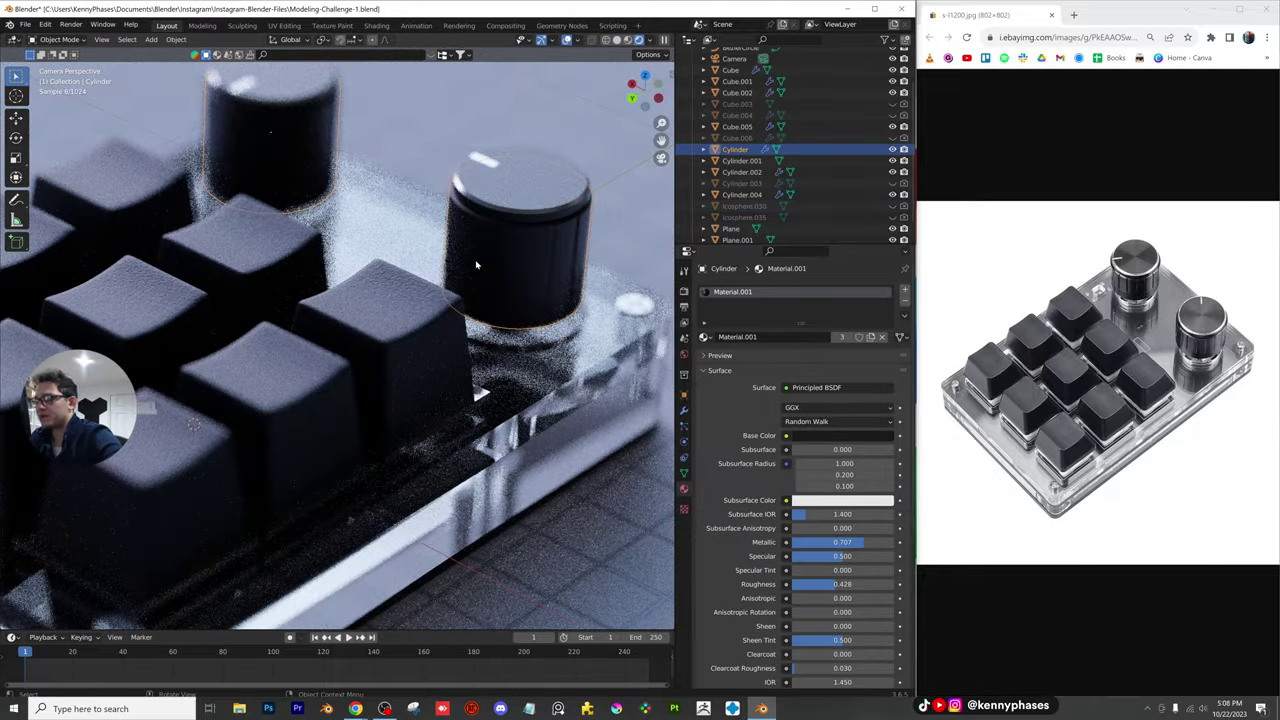
middle_click_drag(476, 265, 392, 296)
scroll(348, 270, "up", 2)
scroll(375, 284, "up", 2)
scroll(376, 284, "down", 2)
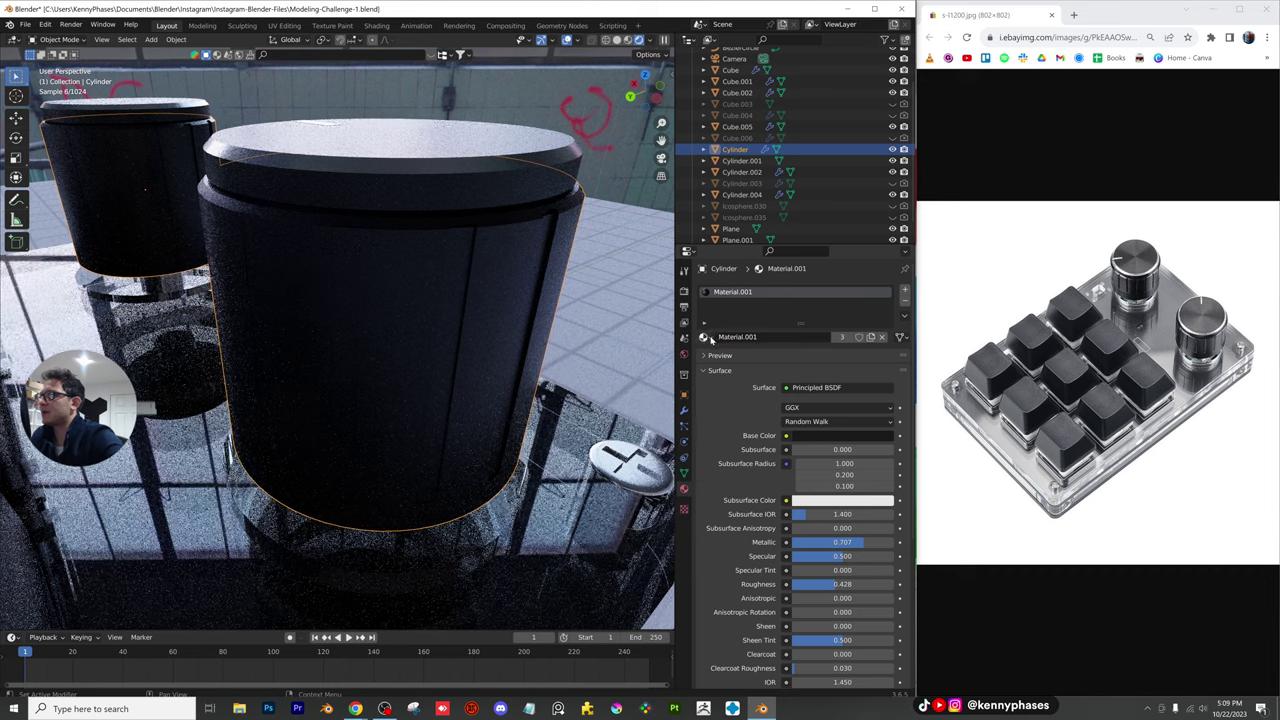
left_click(711, 339)
left_click(777, 354)
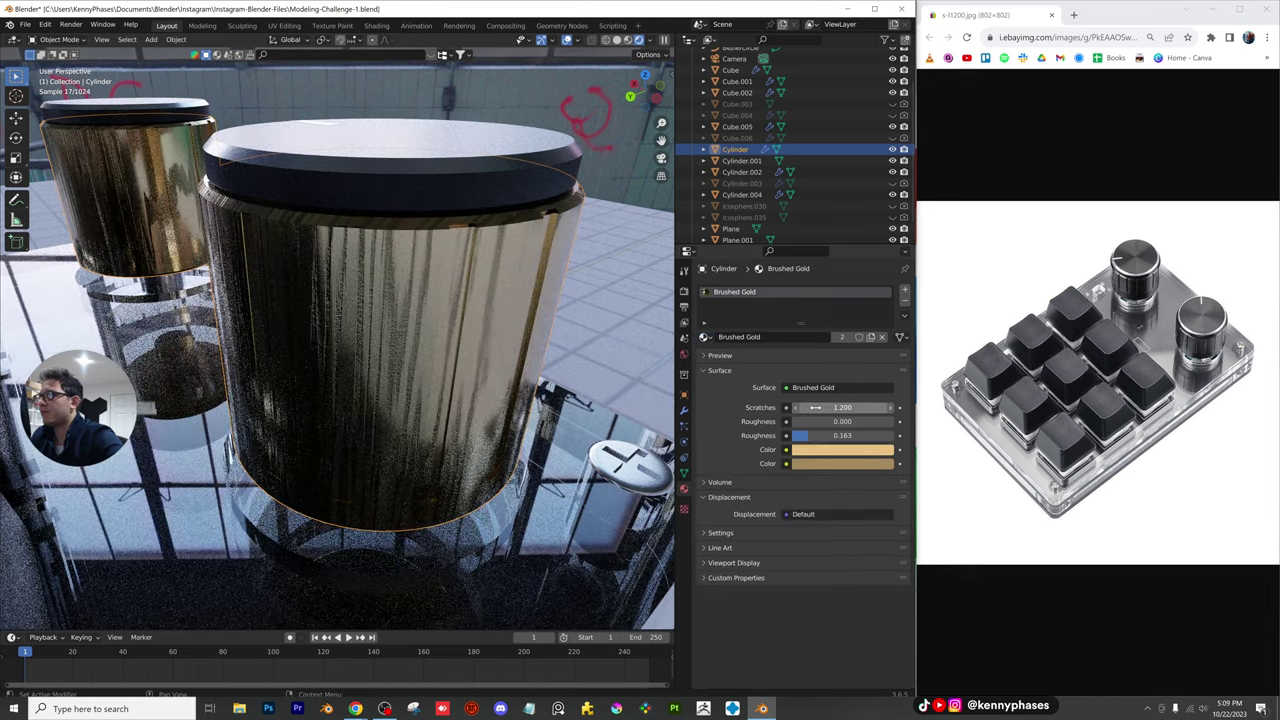
mouse_move(815, 407)
left_mouse_down()
mouse_move(915, 407)
mouse_move(815, 407)
left_mouse_up()
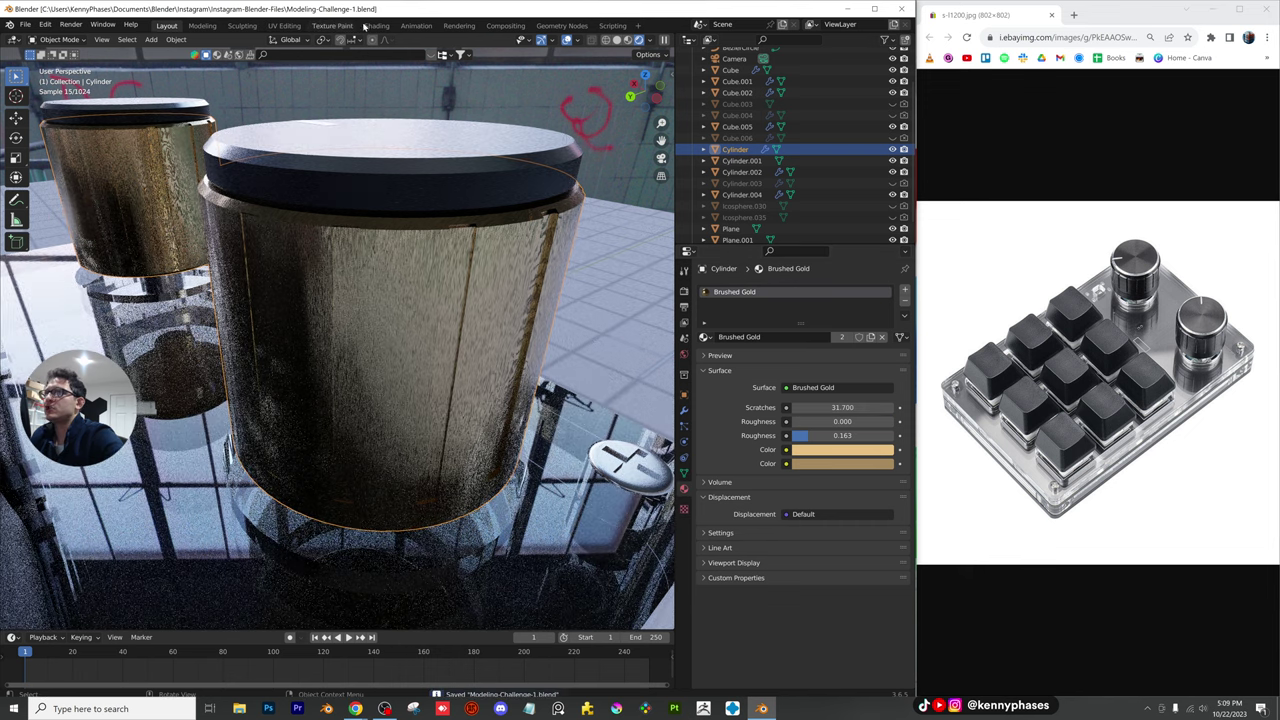
Open the knobs' Brushed Gold node group for editing in the Shading workspace, with the knobs close in view
scroll(495, 364, "up", 5)
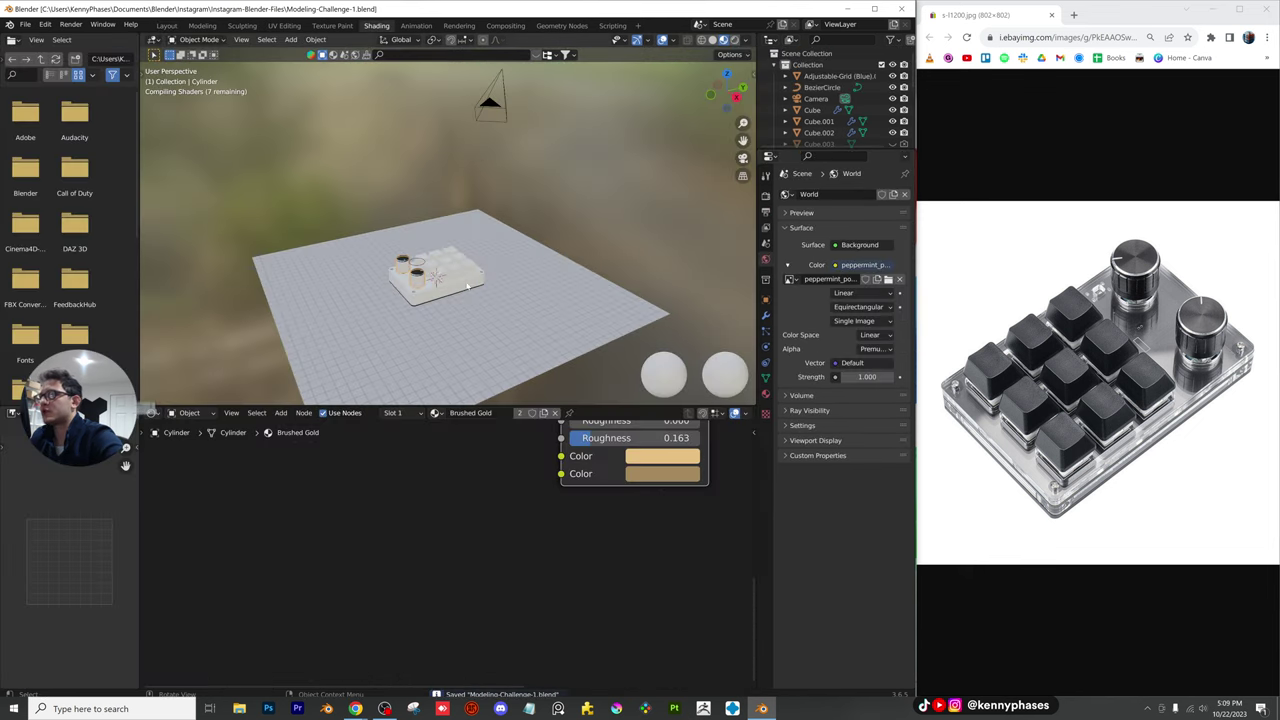
mouse_move(495, 364)
middle_mouse_down()
mouse_move(516, 211)
mouse_move(551, 186)
mouse_move(489, 271)
middle_mouse_up()
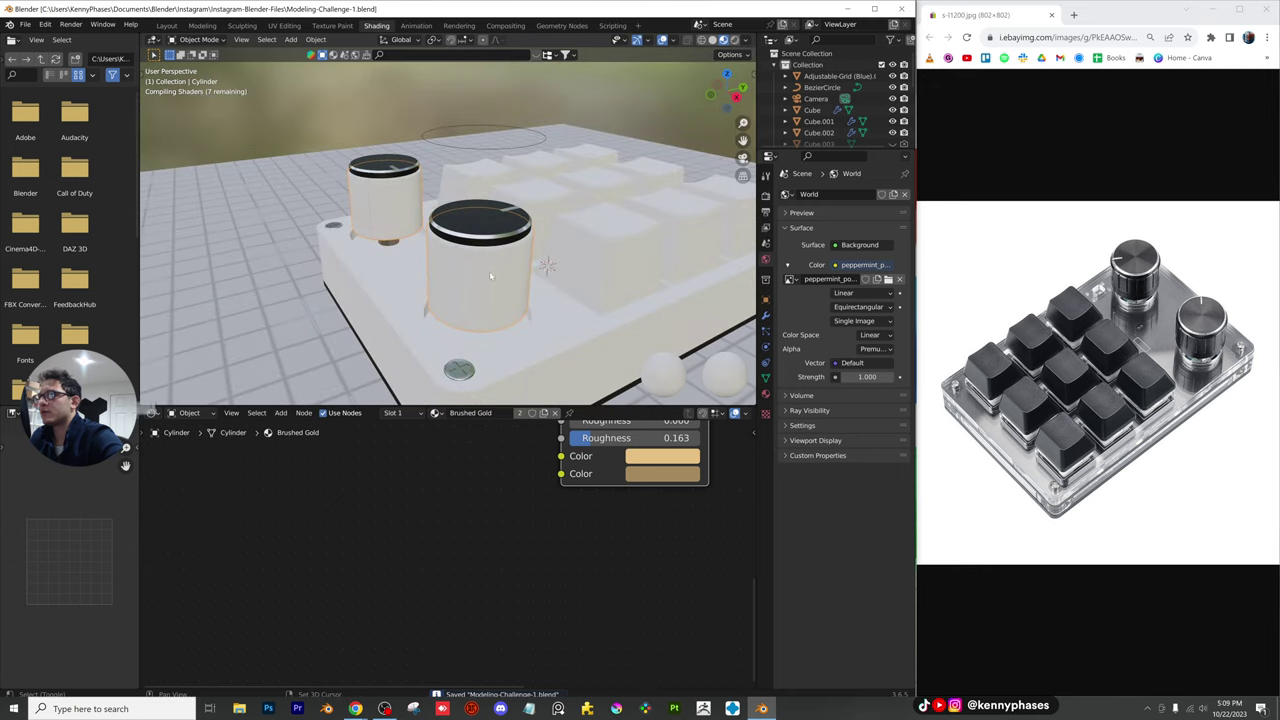
scroll(489, 271, "up", 3)
key("Home")
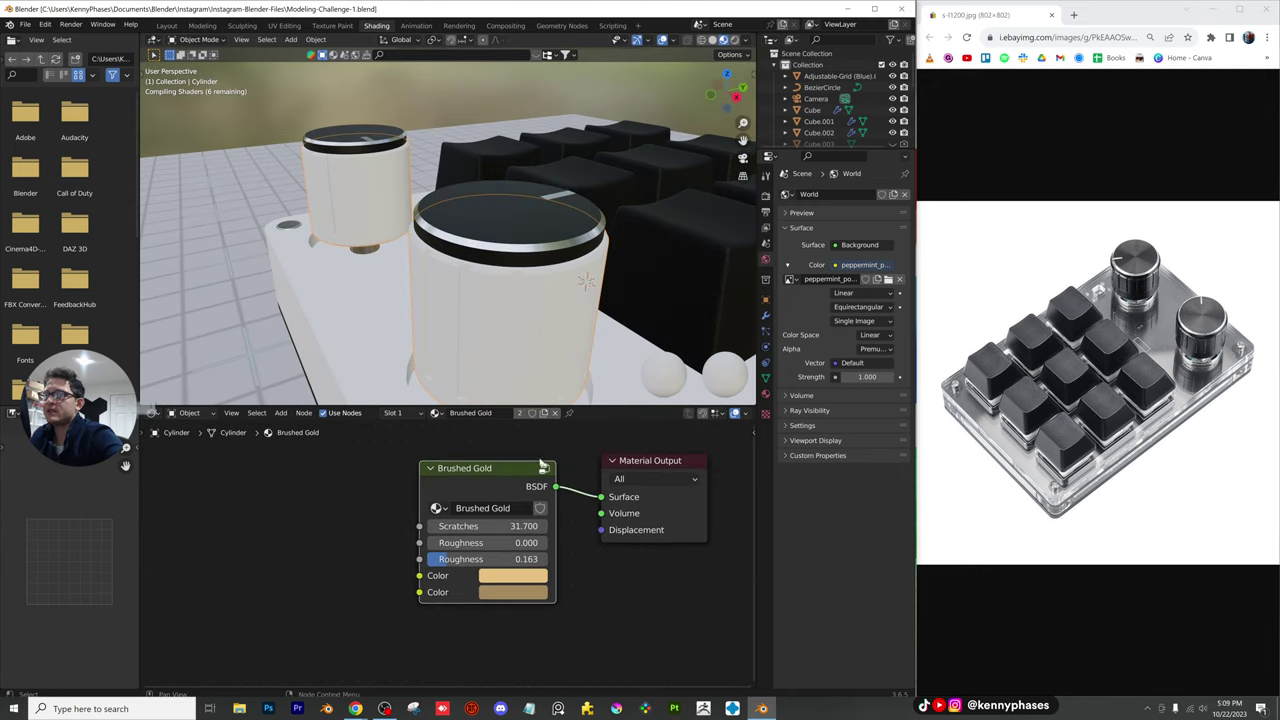
key("Tab")
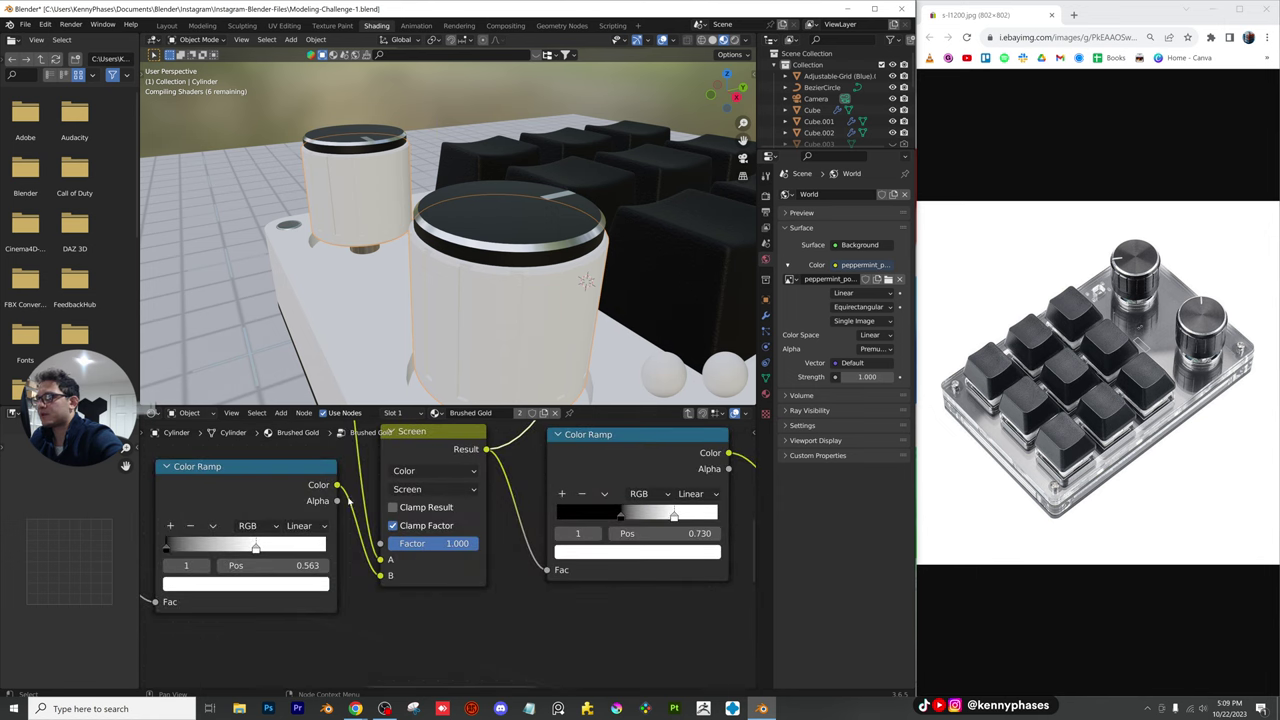
Try adjusting the Mapping node that feeds the Noise Texture inside the Brushed Gold group
scroll(318, 445, "down", 8)
middle_click_drag(318, 445, 655, 560)
scroll(384, 521, "up", 5)
middle_click_drag(384, 523, 423, 601)
middle_click_drag(591, 589, 384, 590)
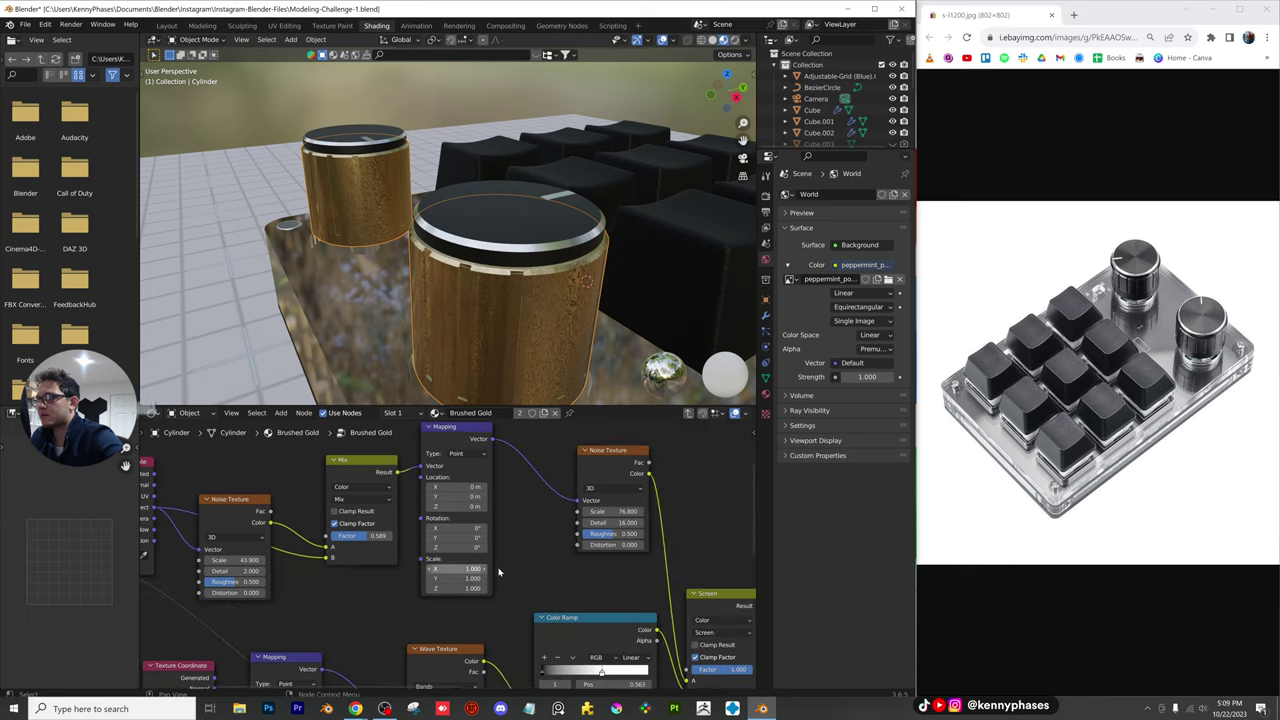
scroll(526, 566, "up", 5)
scroll(540, 306, "up", 5)
middle_click_drag(540, 306, 500, 210)
scroll(525, 266, "down", 3)
scroll(535, 270, "down", 3)
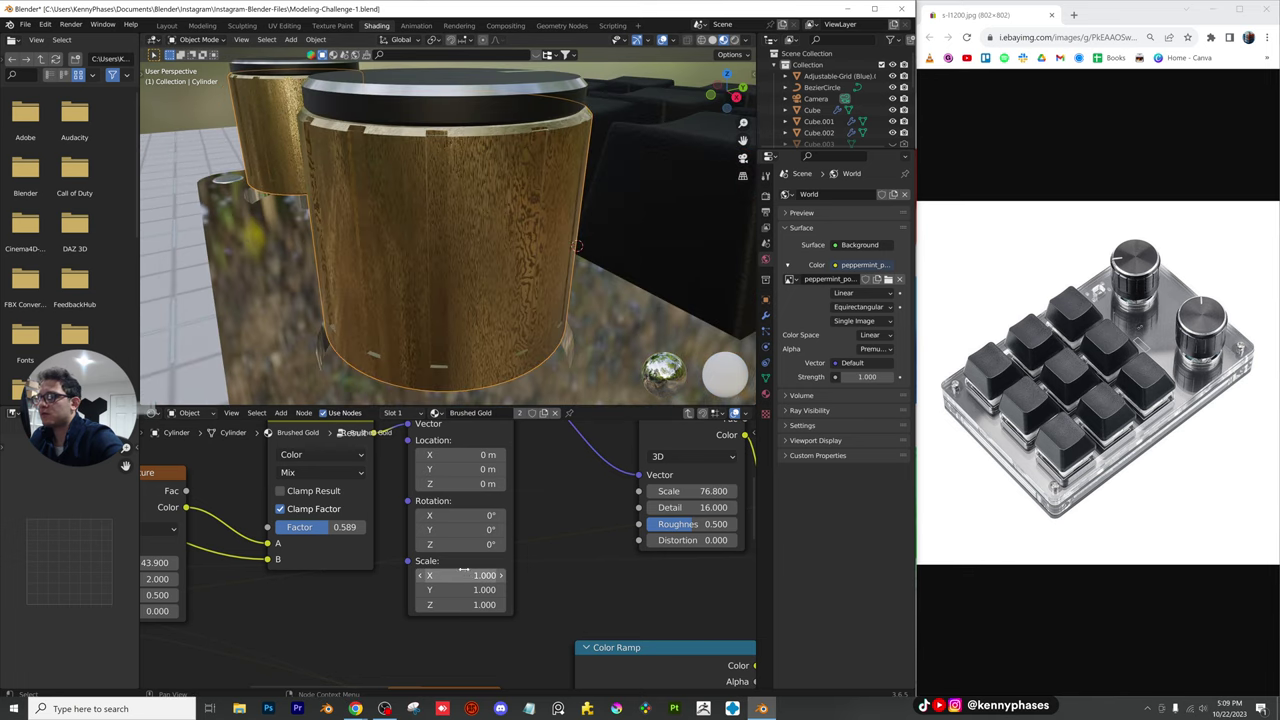
key("ctrl+z")
left_click_drag(458, 516, 475, 539)
Try rotating the Mapping node that feeds the Wave Texture about its X, Y and Z axes
scroll(541, 560, "down", 4)
middle_click_drag(537, 618, 515, 467)
scroll(469, 608, "up", 3)
middle_click_drag(501, 610, 607, 579)
scroll(425, 606, "up", 1)
middle_click_drag(350, 600, 448, 564)
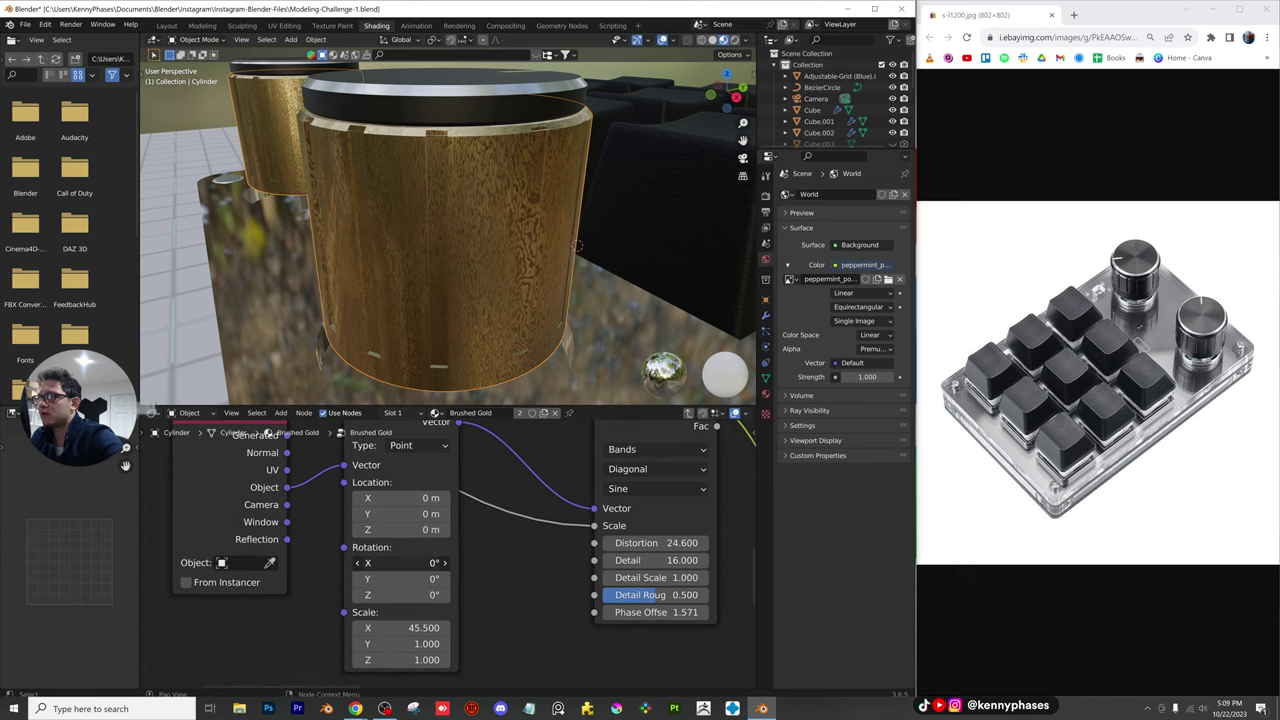
left_click_drag(447, 563, 565, 579)
key("ctrl+z")
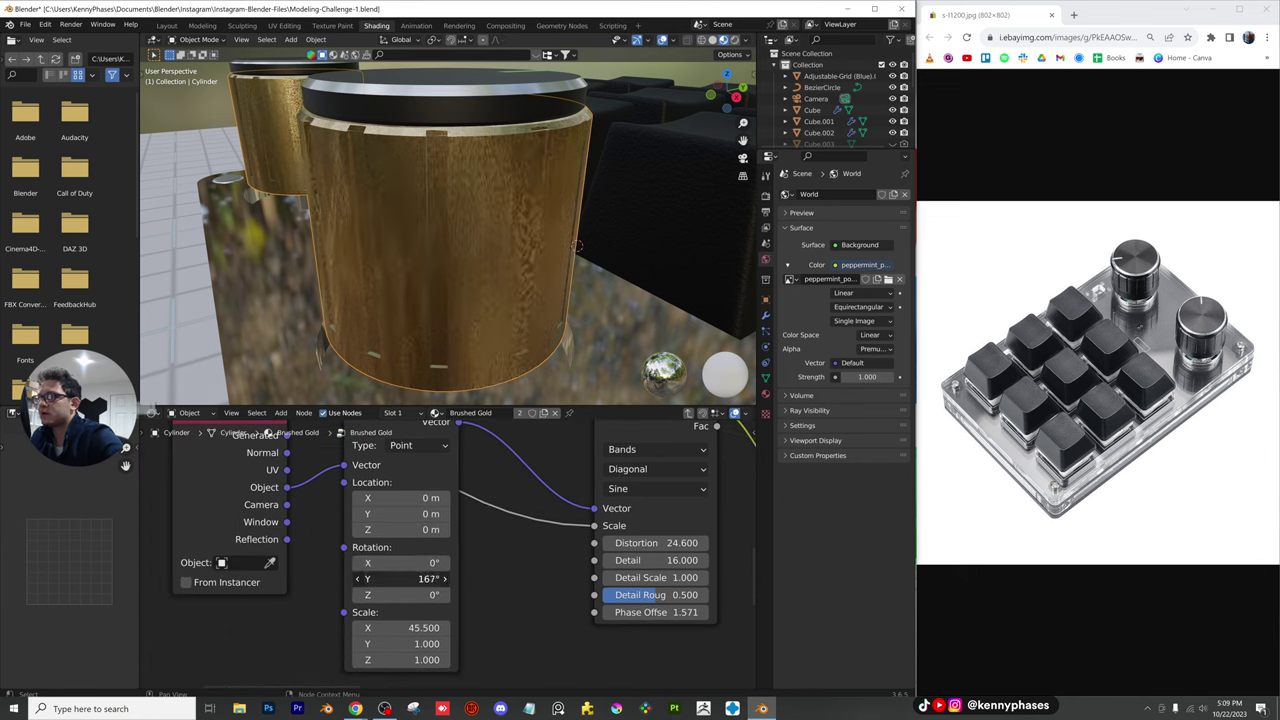
key("ctrl+z")
left_click_drag(410, 595, 527, 595)
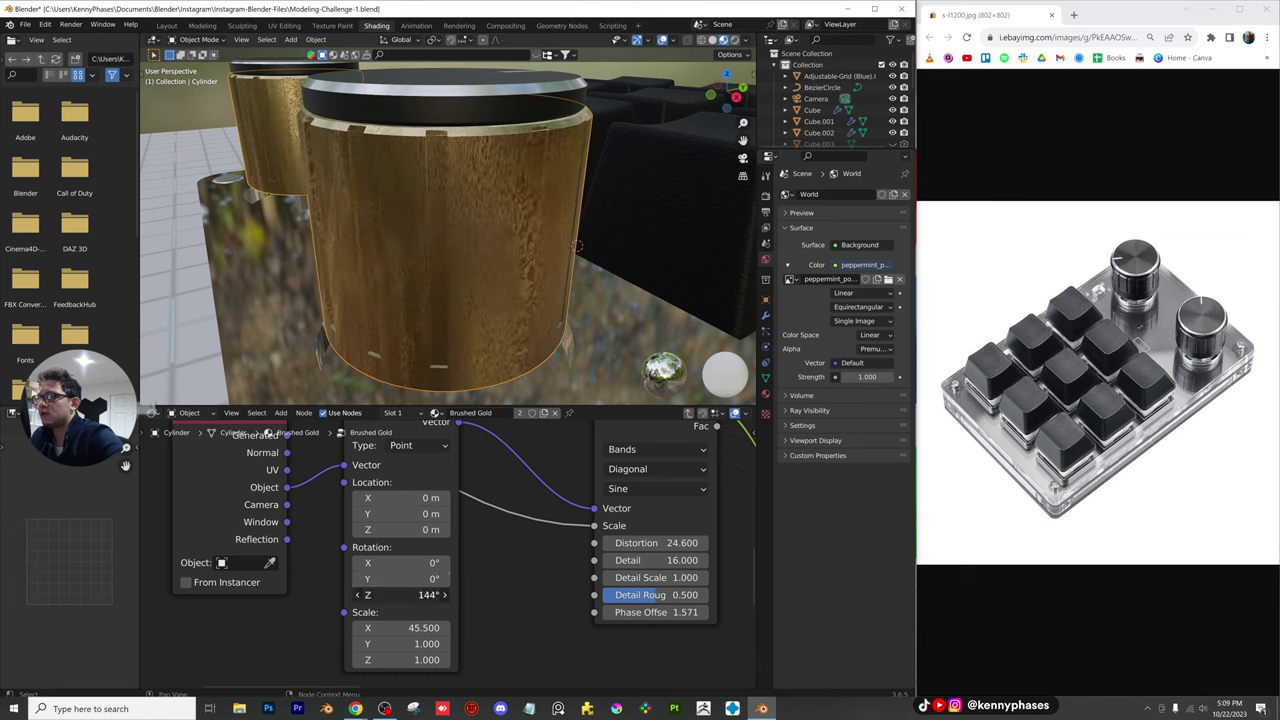
Try X and Y rotations of 90° on the Wave Texture's Mapping node
left_click(400, 563)
type("90")
key("Tab")
type("90")
key("Return")
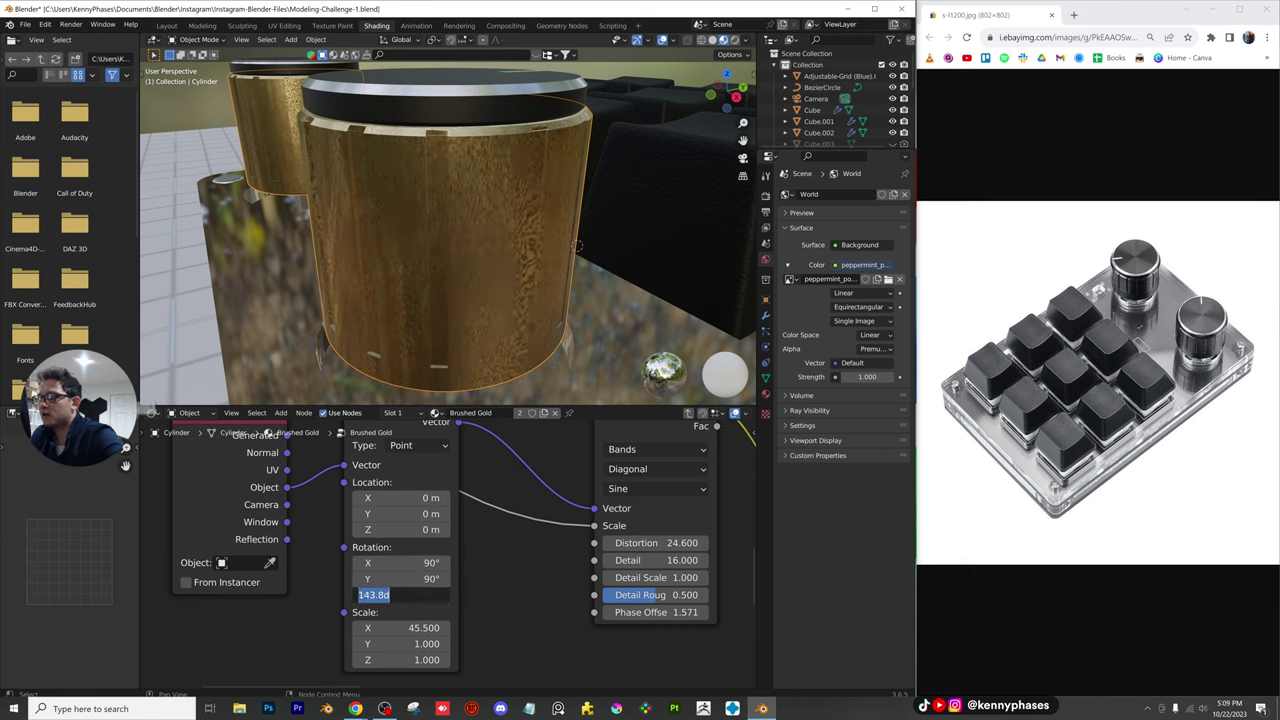
Reset the Mapping node's rotation to 0° on all three axes
type("0")
key("Tab")
type("0")
key("Tab")
type("0")
key("Return")
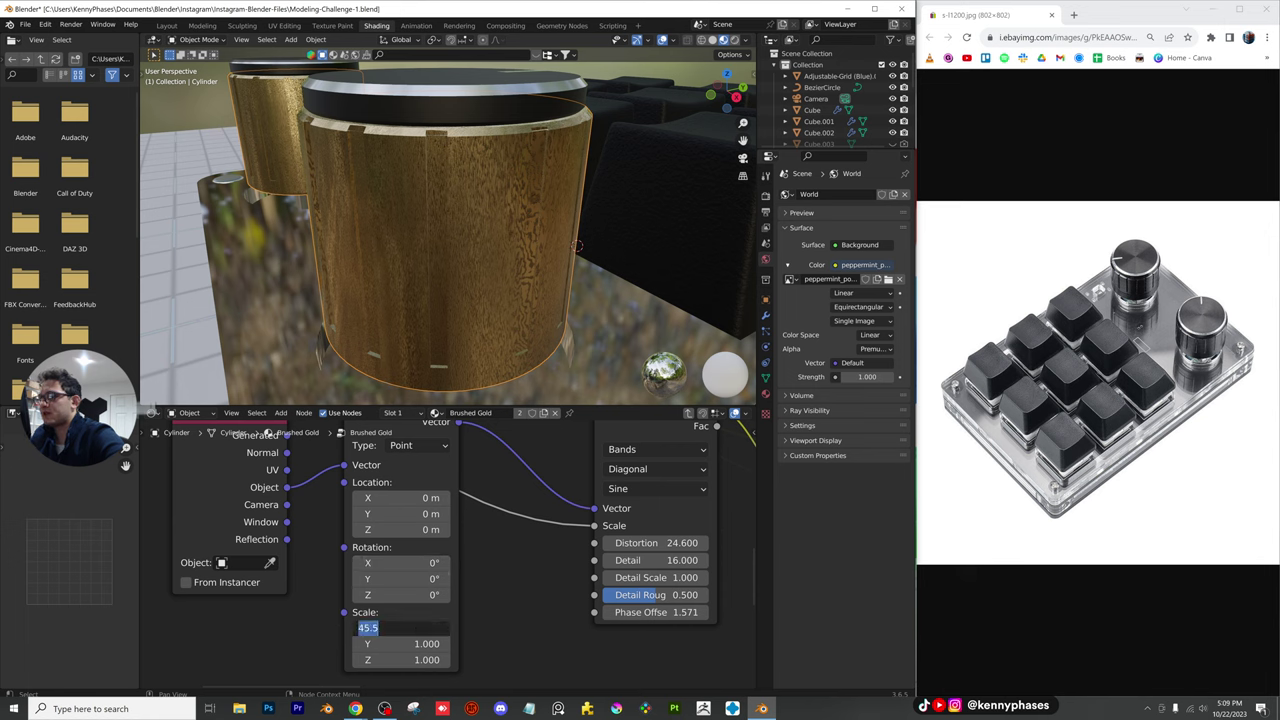
Set the Mapping node's scale to 1 on X and 45 on Y
type("1")
key("Tab")
type("45")
key("Return")
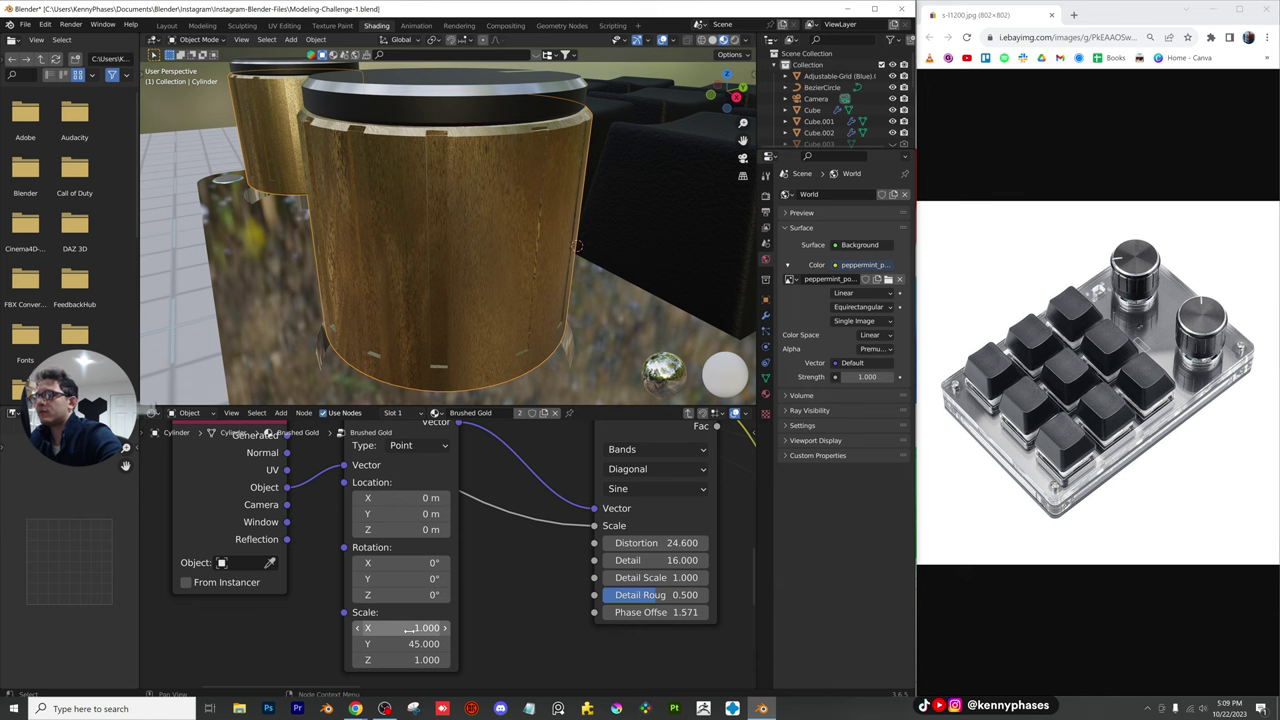
Set the Mapping node's scale to 1 on Y and 45 on Z, and inspect the brushing direction on the knob
left_click(403, 644)
type("1")
key("Return")
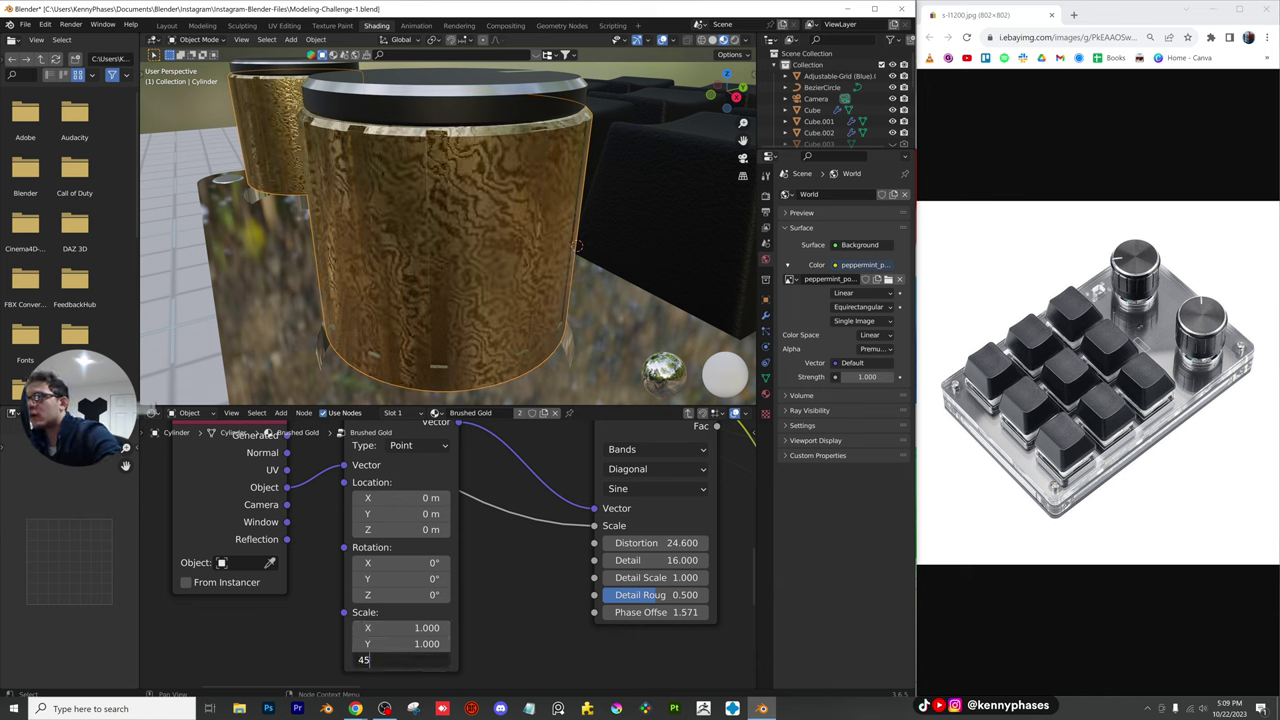
type("45")
key("Return")
scroll(400, 245, "up", 5)
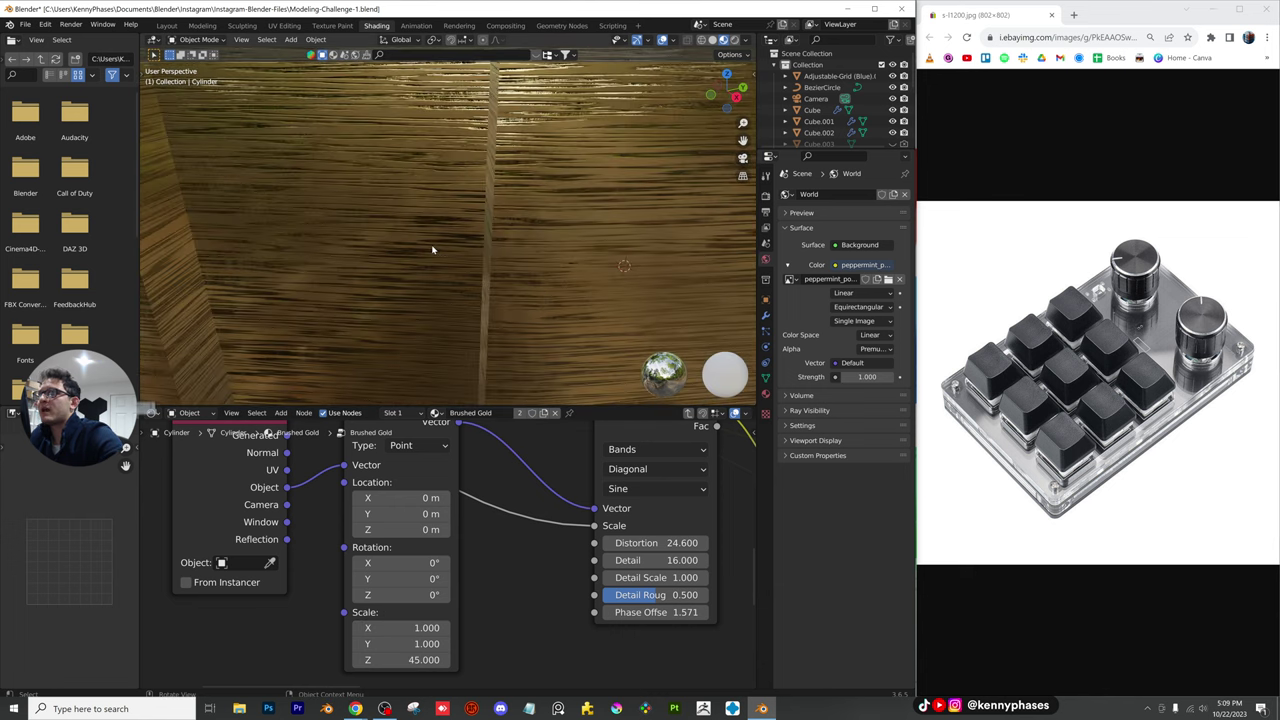
scroll(445, 228, "down", 4)
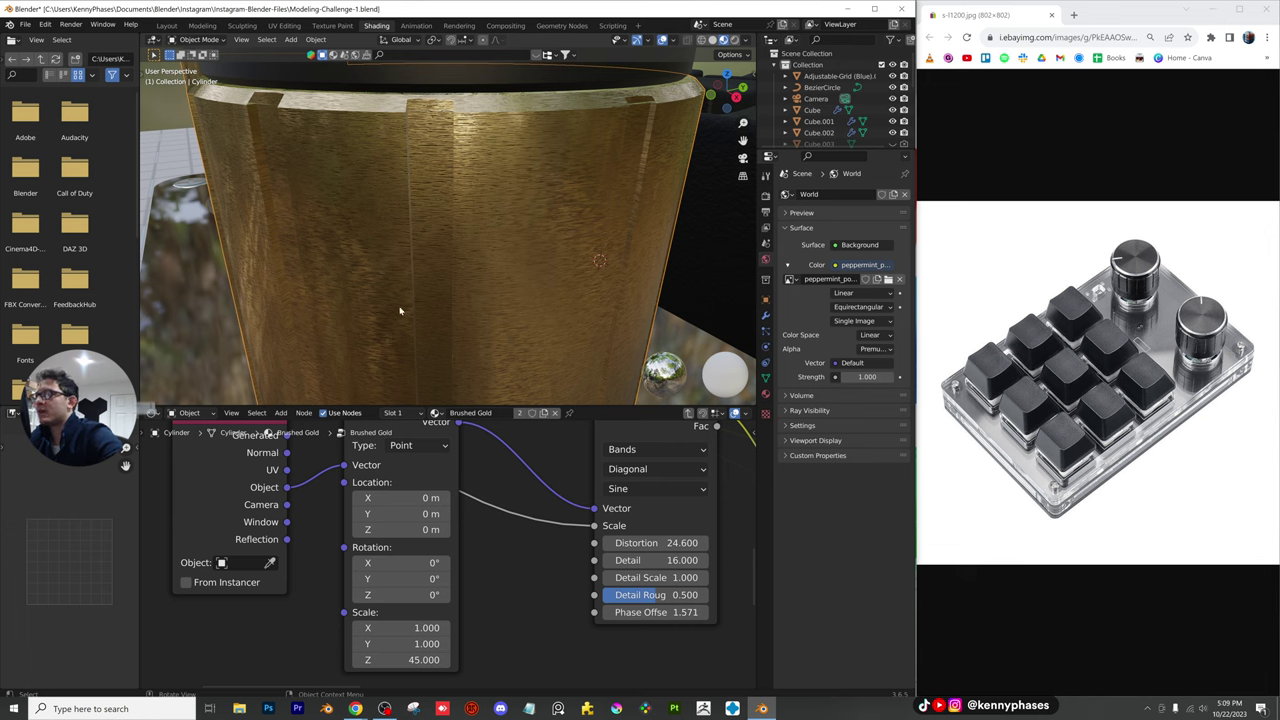
Leave the Brushed Gold group and desaturate both of its Color inputs to neutral tones
key("Tab")
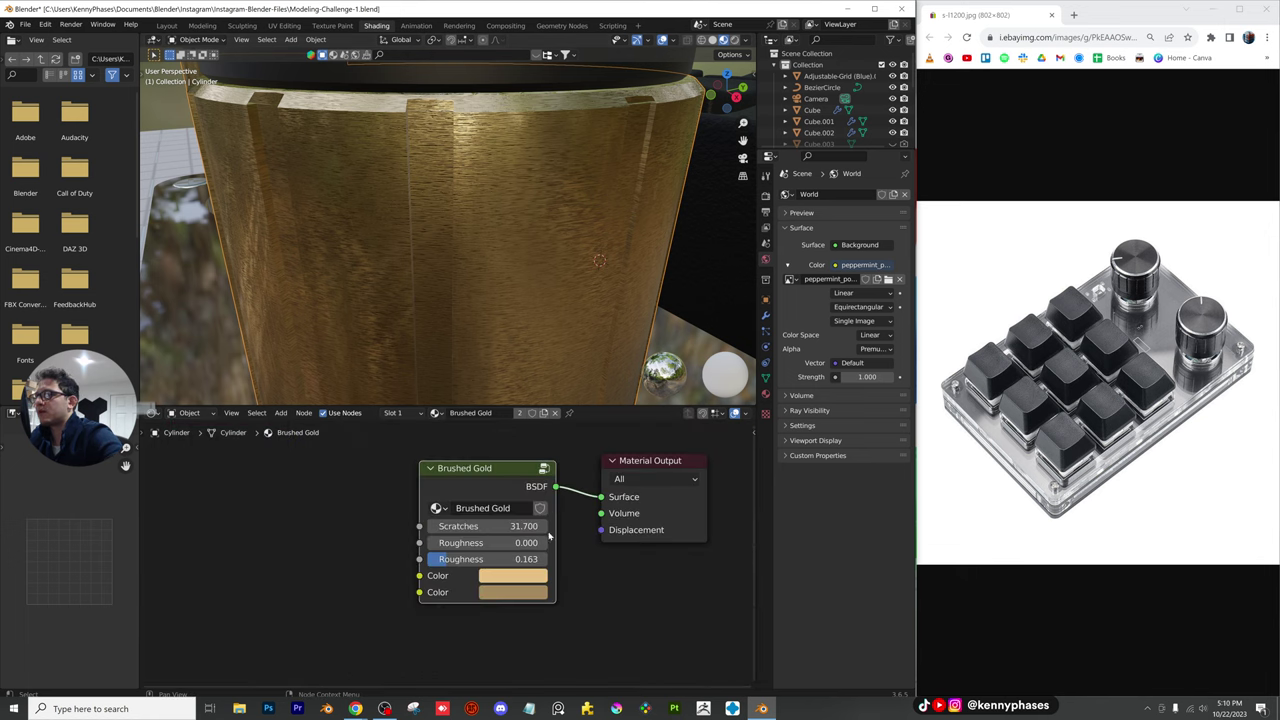
left_click(523, 574)
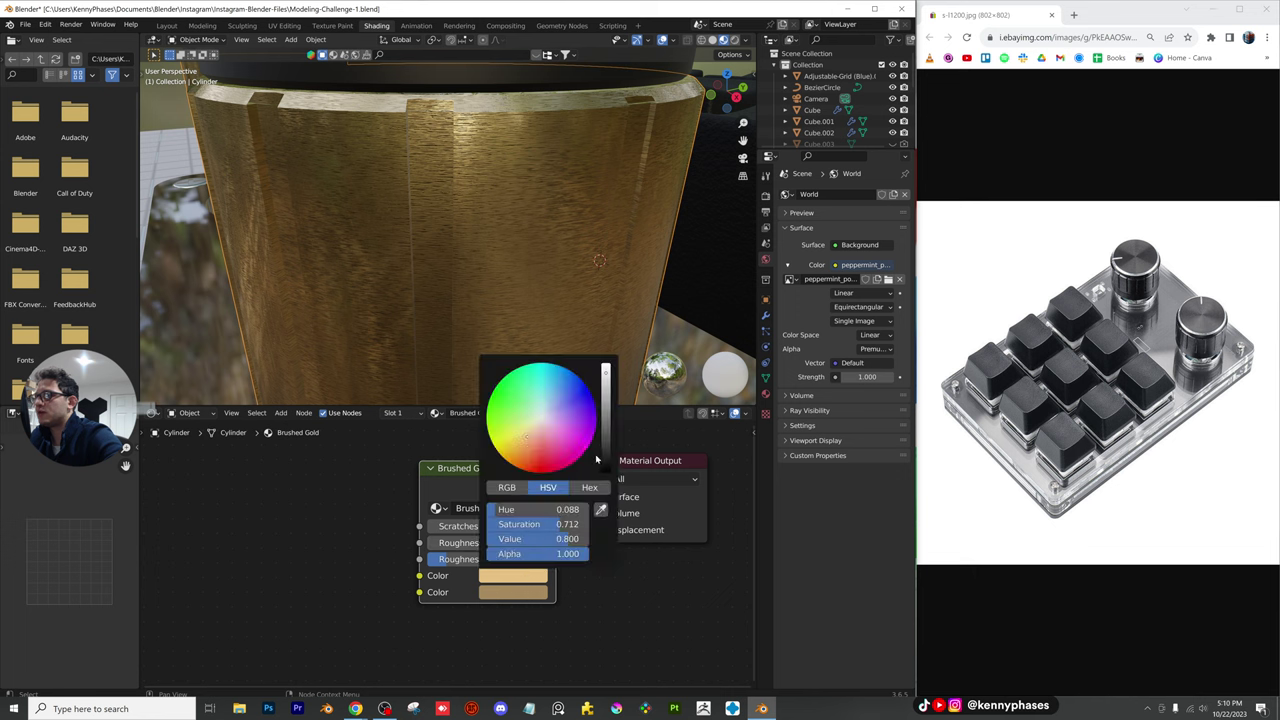
left_click(525, 592)
left_click_drag(548, 541, 487, 541)
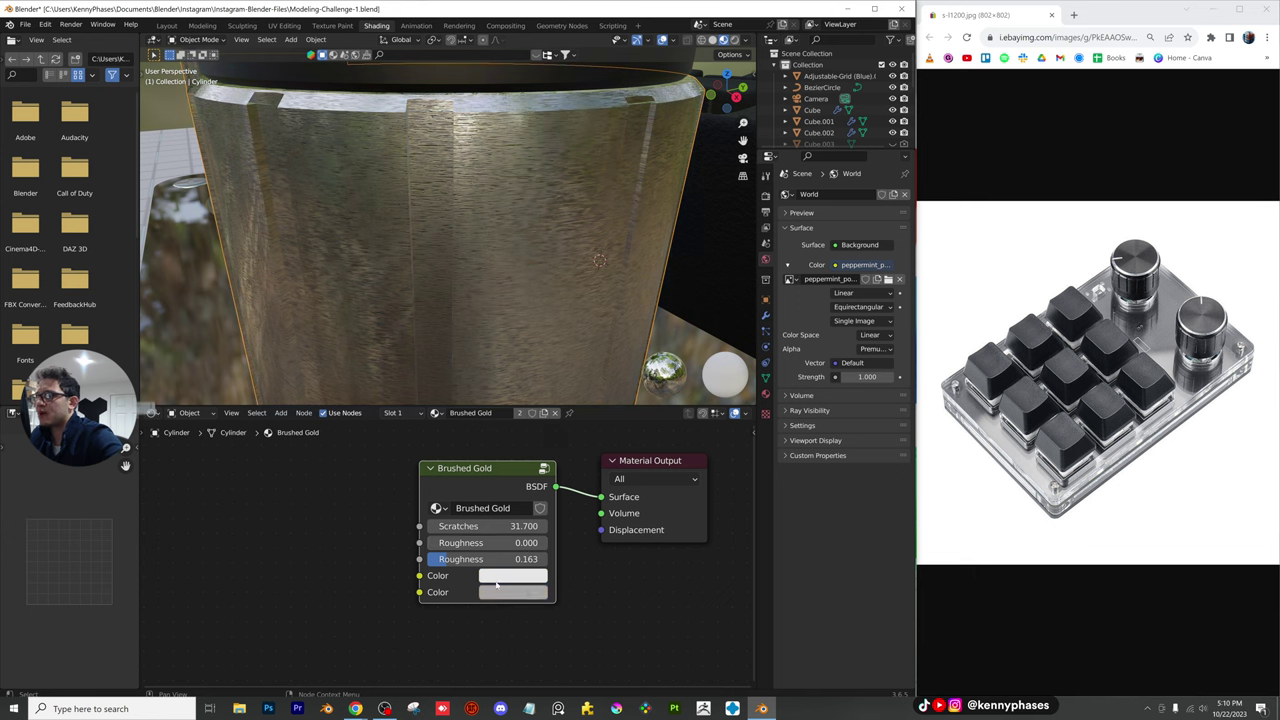
Darken the group's second Color to near black and lower the first Color's value to about 0.098
left_click(520, 594)
left_click_drag(608, 437, 606, 469)
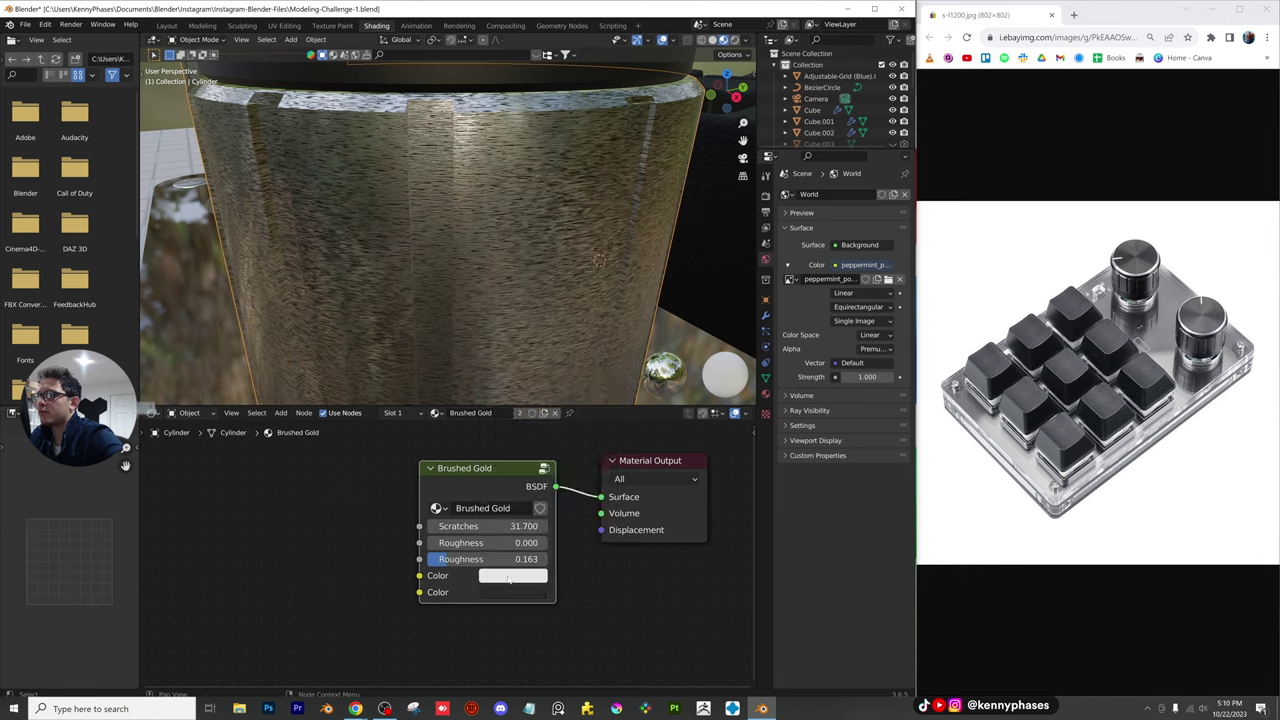
left_click(510, 576)
left_click_drag(605, 380, 605, 437)
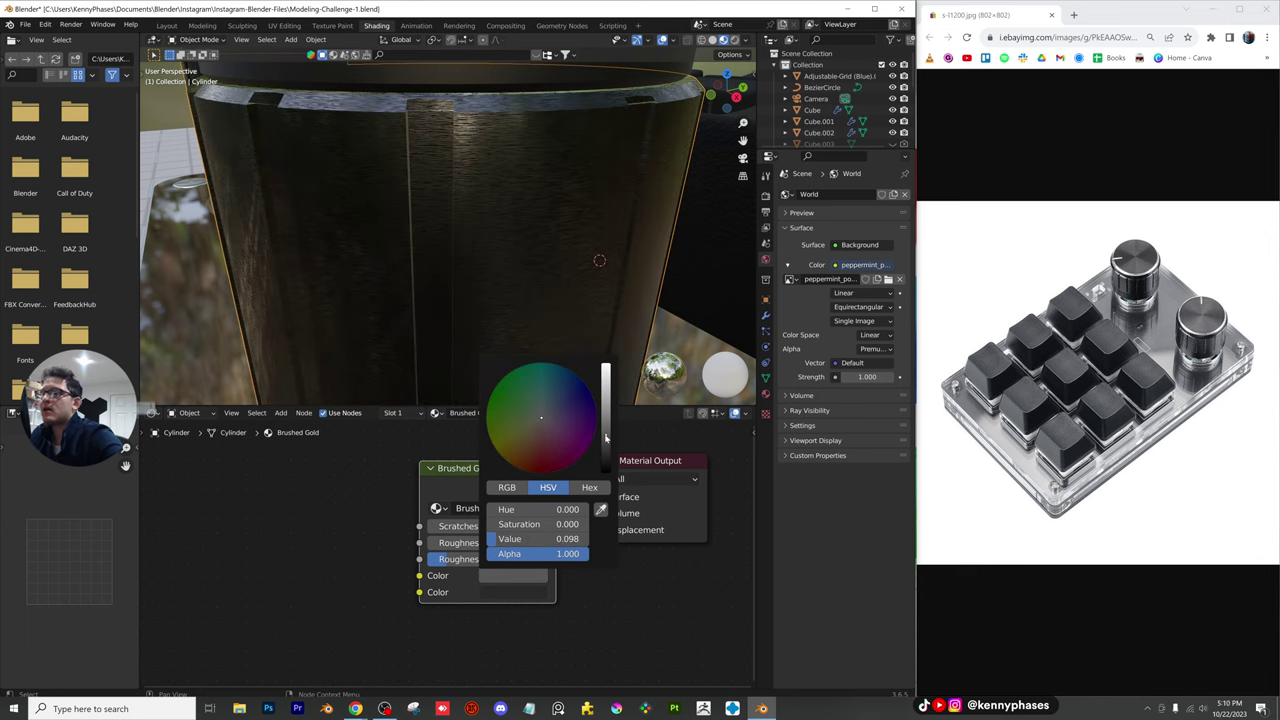
Show the knob up close from the camera in rendered shading and set the Brushed Gold Scratches value to 10
scroll(497, 204, "down", 6)
key("KP_0")
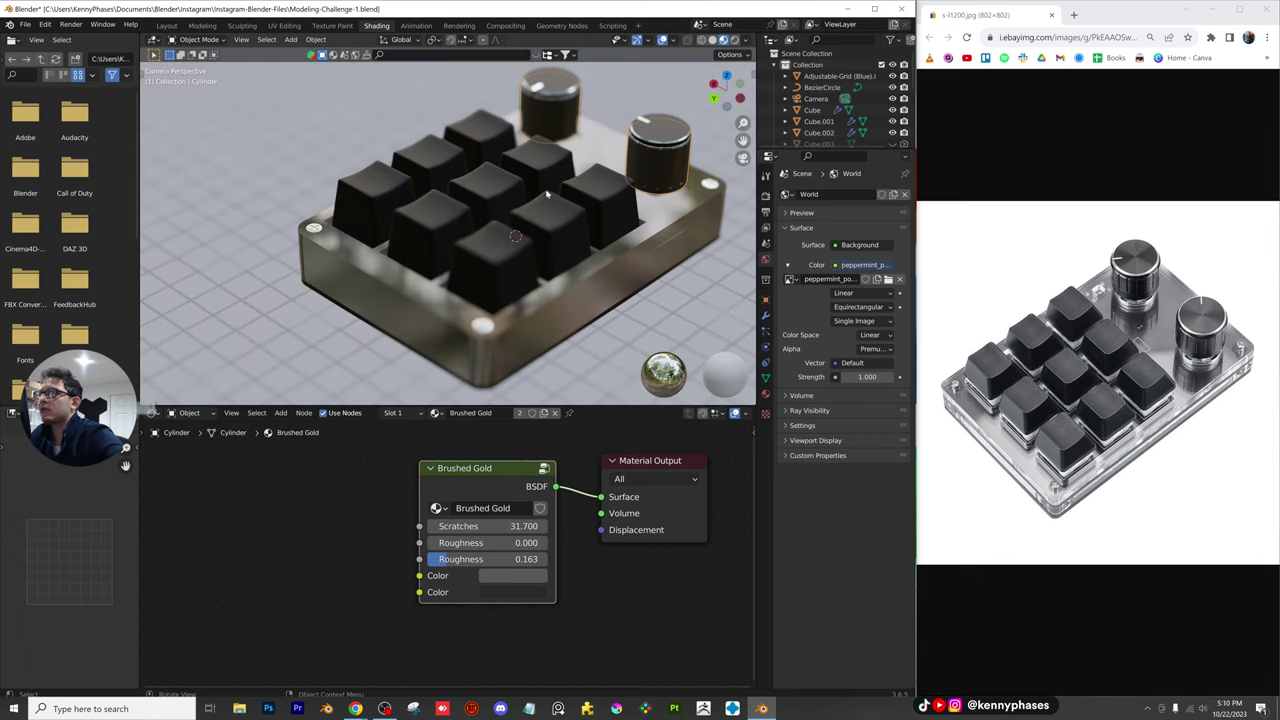
scroll(586, 177, "up", 5)
middle_click_drag(586, 177, 516, 252, "shift")
scroll(479, 186, "up", 2)
scroll(471, 177, "up", 2)
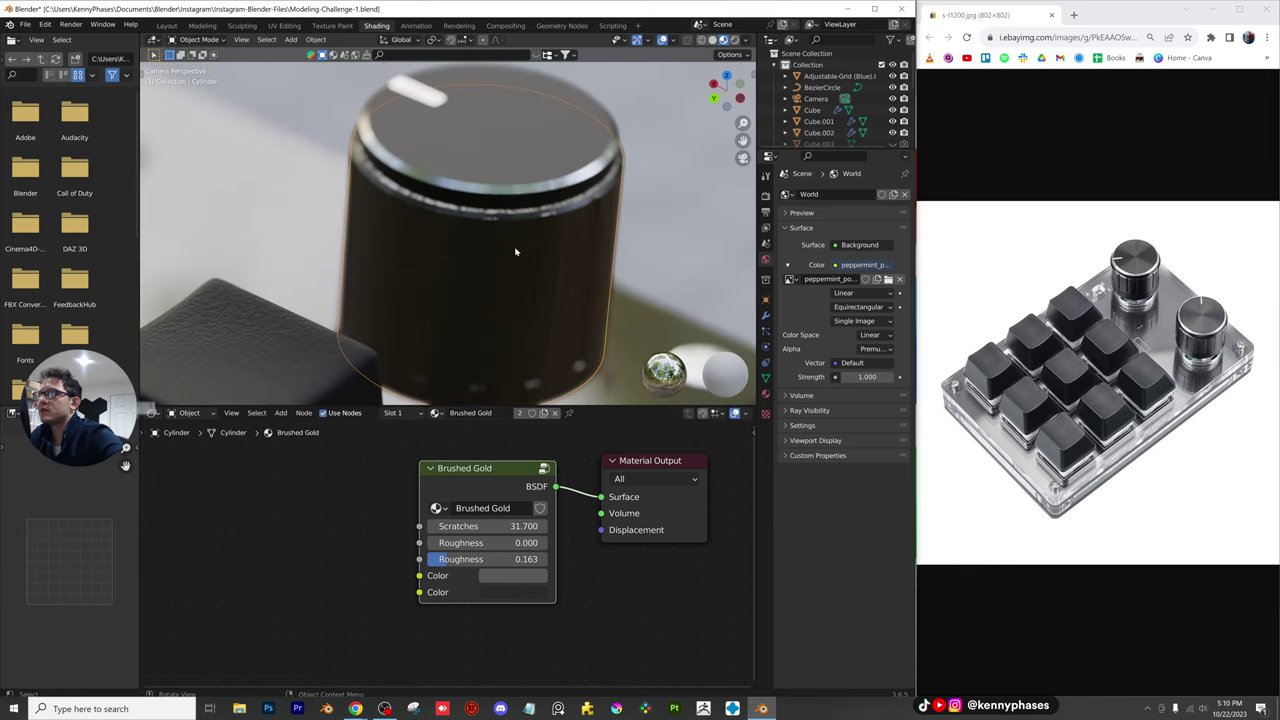
key("z")
left_click(521, 182)
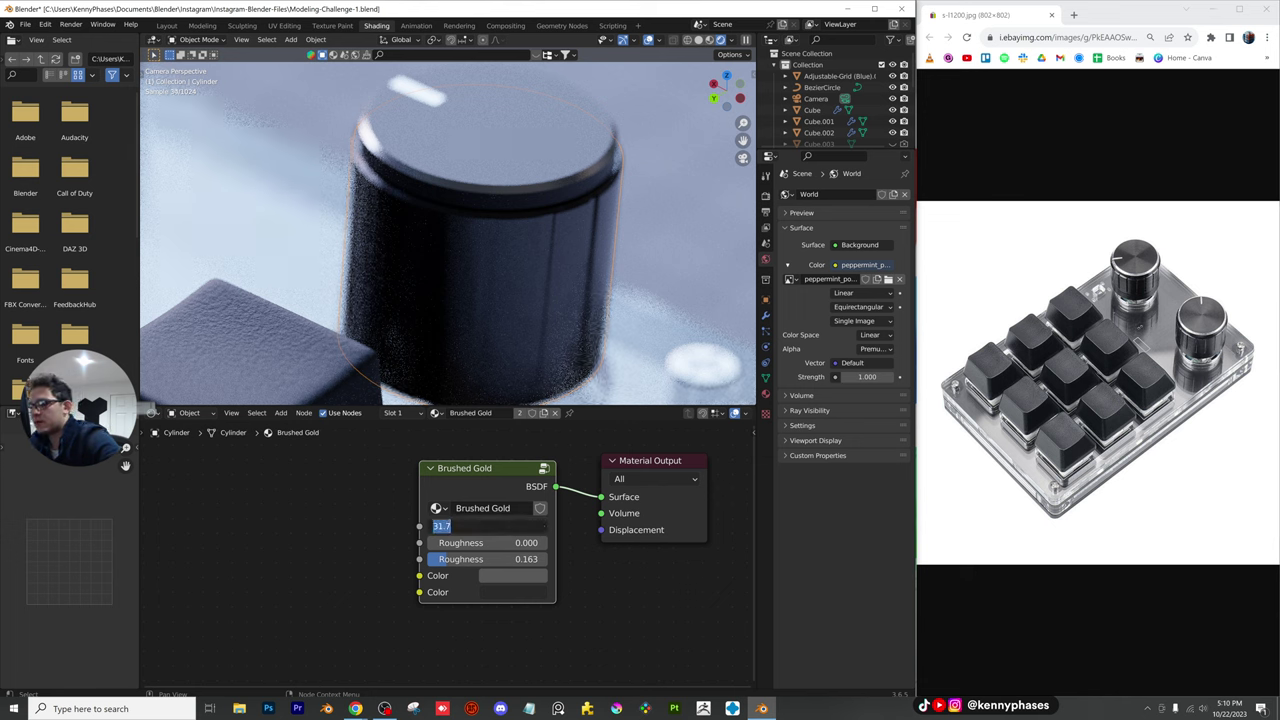
type("10")
key("Return")
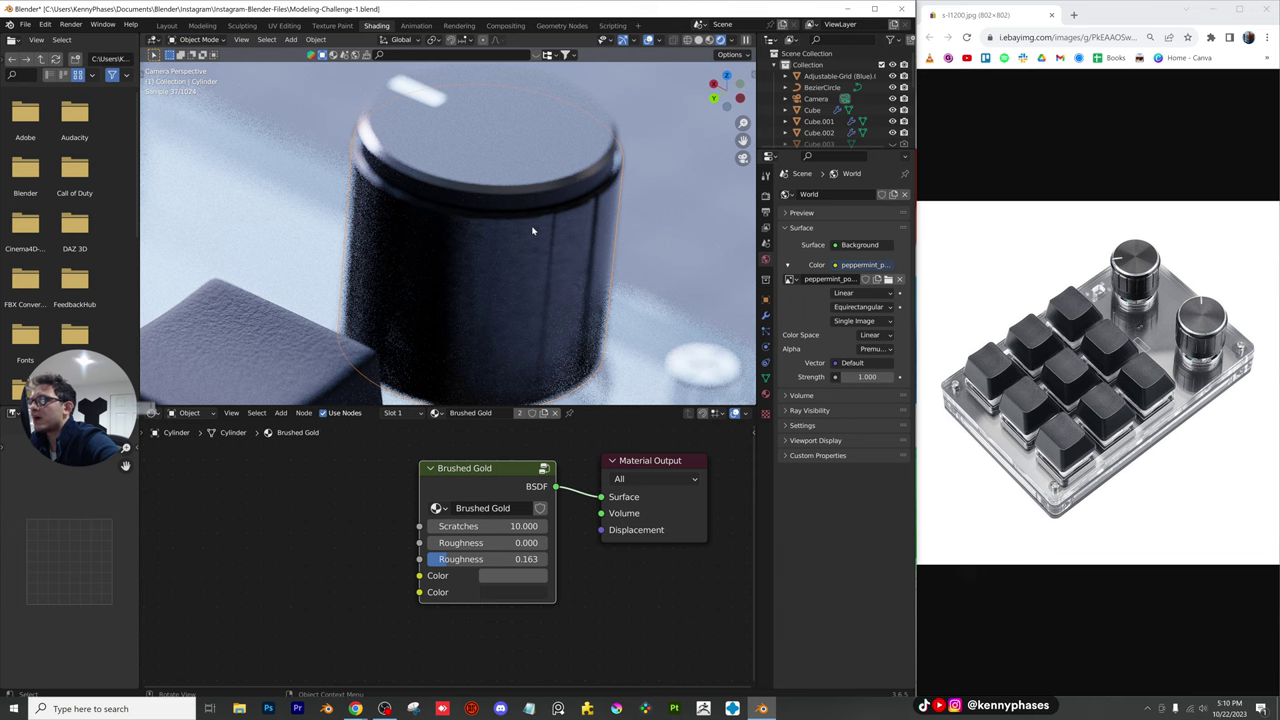
Open the list of available materials for the Material.001 slot of the knob's cap
left_click(518, 168)
left_click(765, 414)
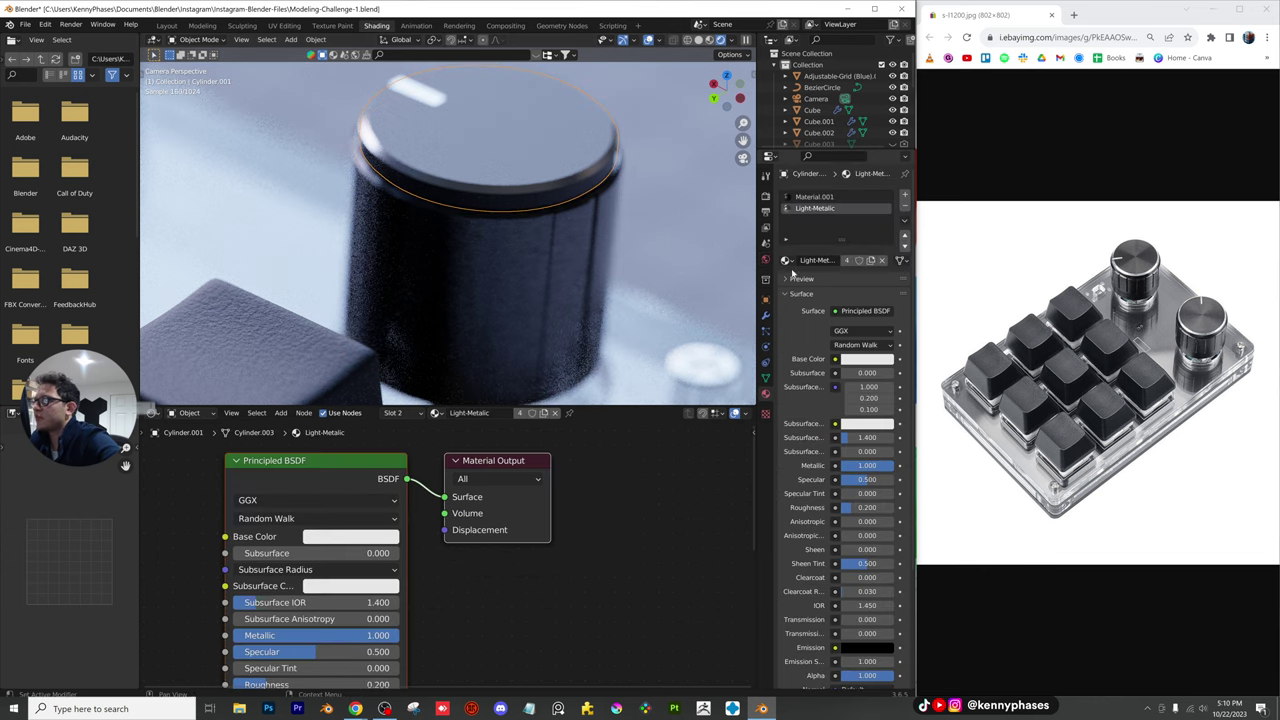
left_click(808, 197)
left_click(786, 261)
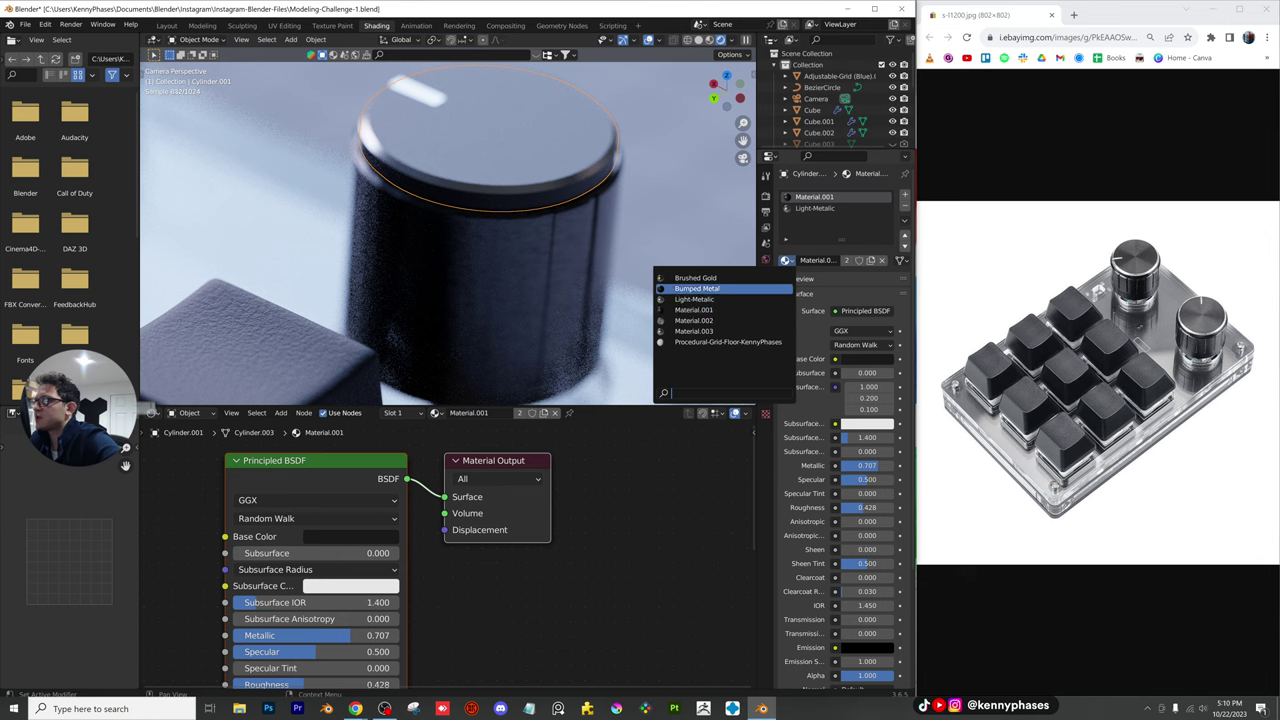
Assign the Brushed Gold material to the first slot of the knob cap and make it a single-user copy
left_click(740, 278)
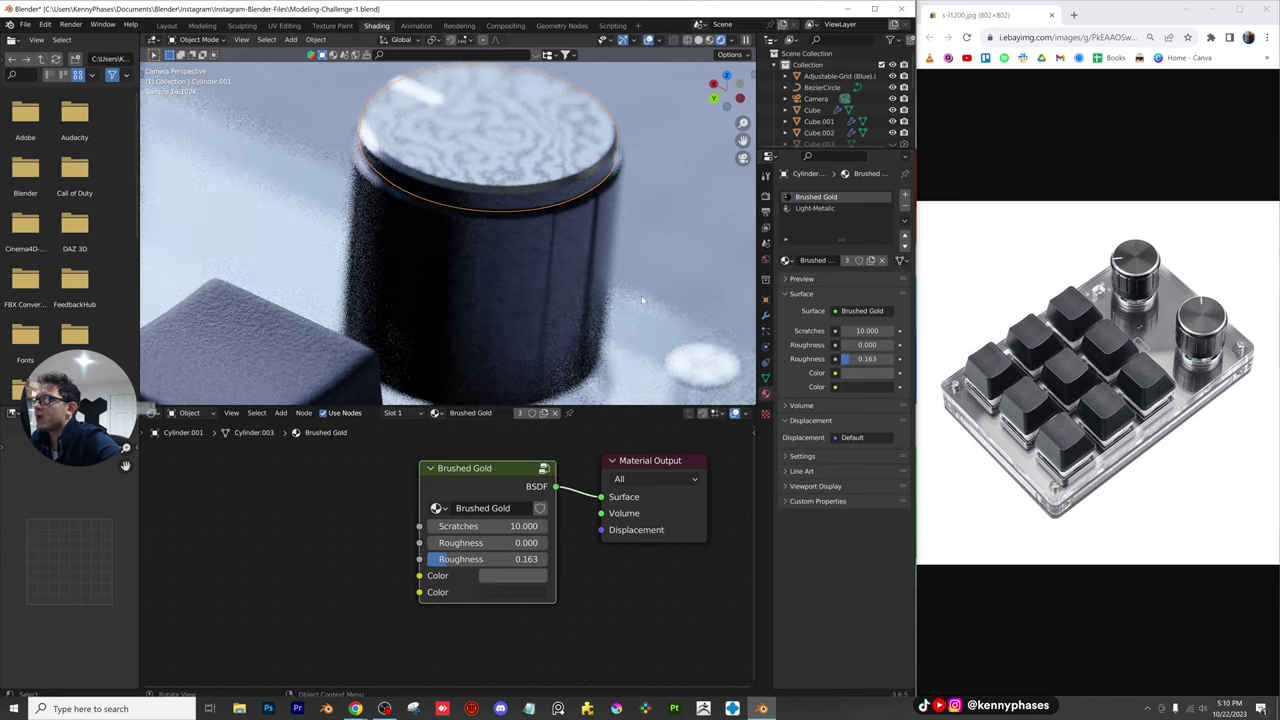
left_click(871, 261)
scroll(503, 462, "up", 1)
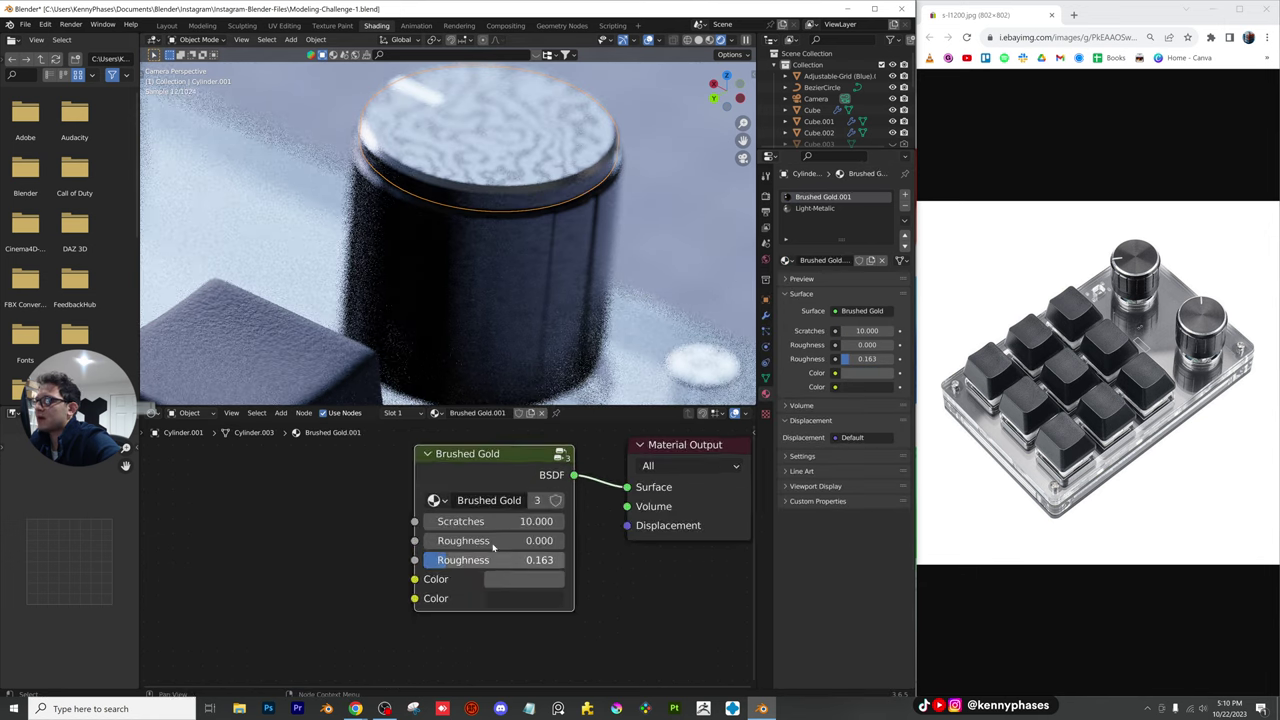
Inside the Brushed Gold node group, set the Mapping node's scale to 45 on Y and 1 on Z
key("Tab")
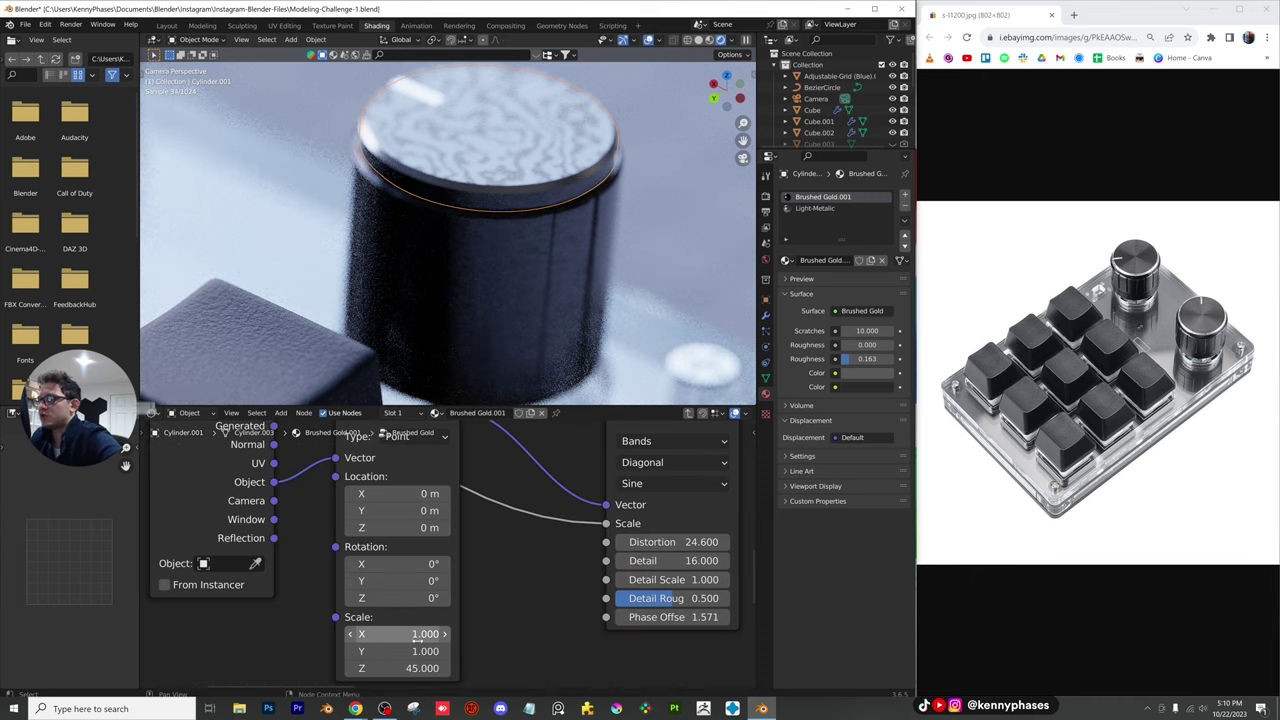
key("Tab")
type("45")
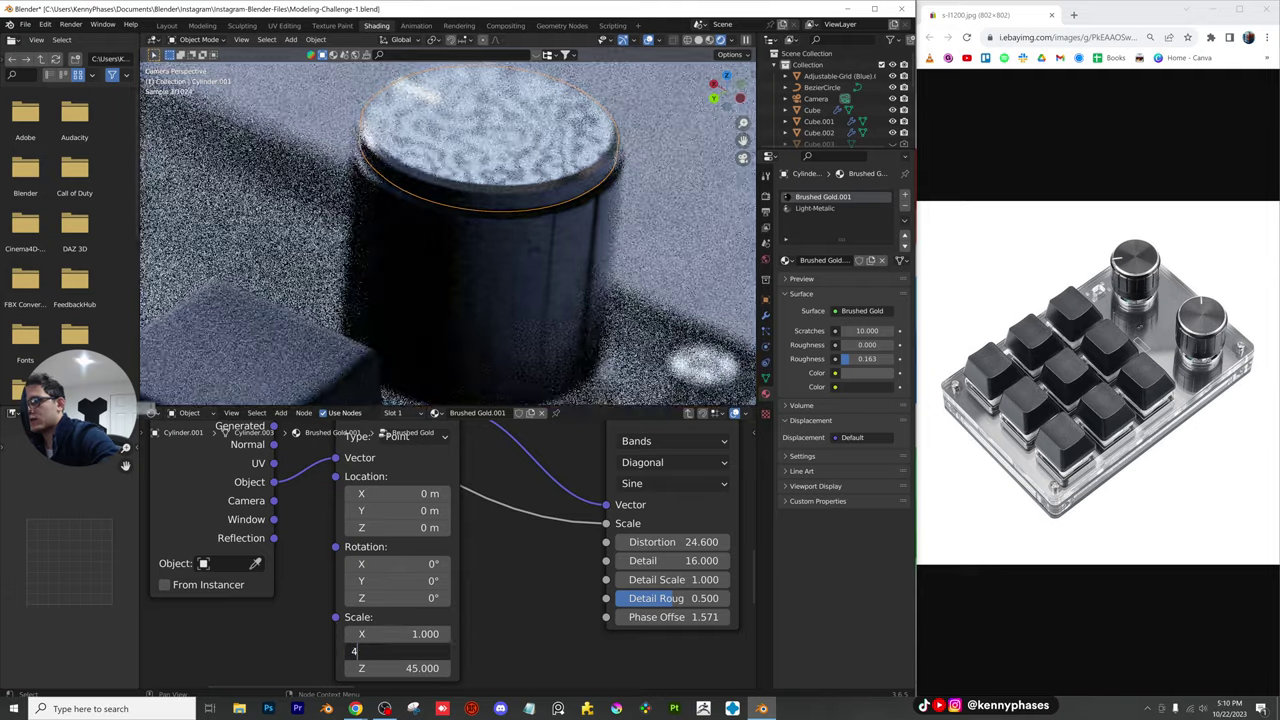
key("Tab")
type("1")
key("Return")
Inspect the scratches on the knob cap, set the Mapping node's Y scale to 70 and exit the node group
middle_click_drag(480, 190, 430, 246)
scroll(520, 215, "up", 5)
scroll(508, 262, "up", 7)
scroll(499, 247, "up", 3)
scroll(515, 262, "down", 3)
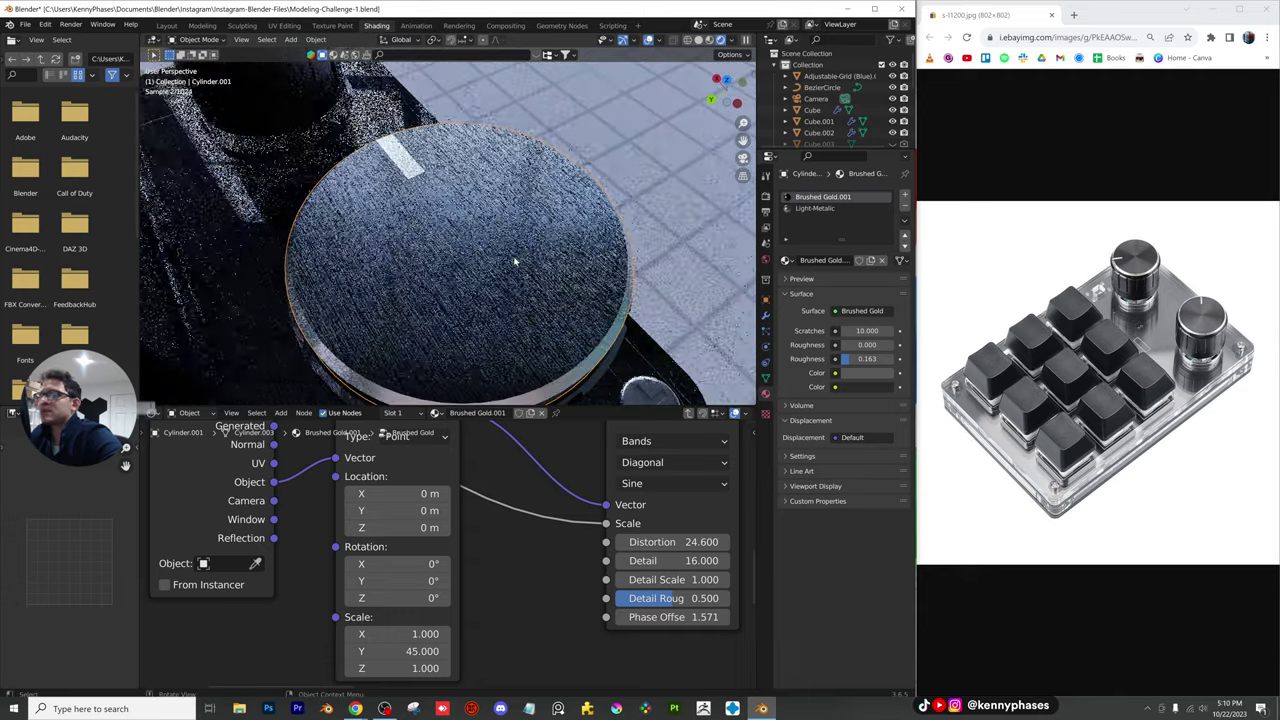
mouse_move(514, 263)
middle_mouse_down()
mouse_move(529, 243)
mouse_move(685, 290)
middle_mouse_up()
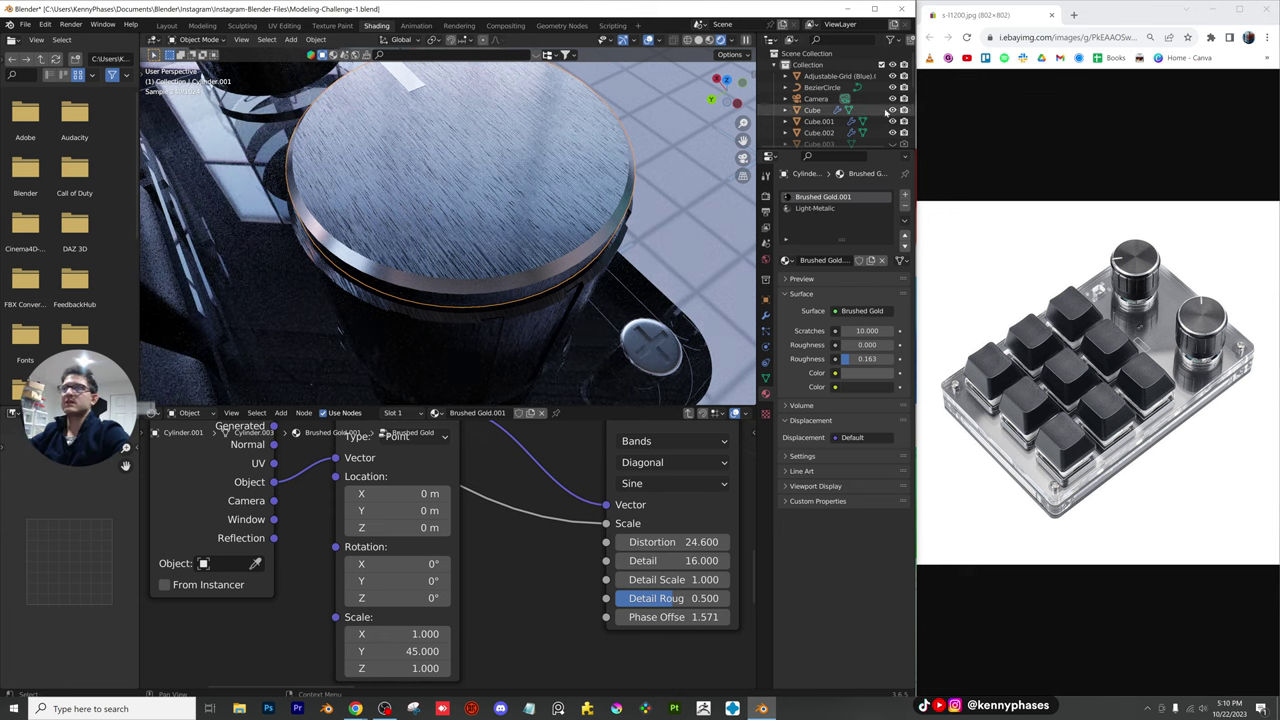
type("70")
key("Return")
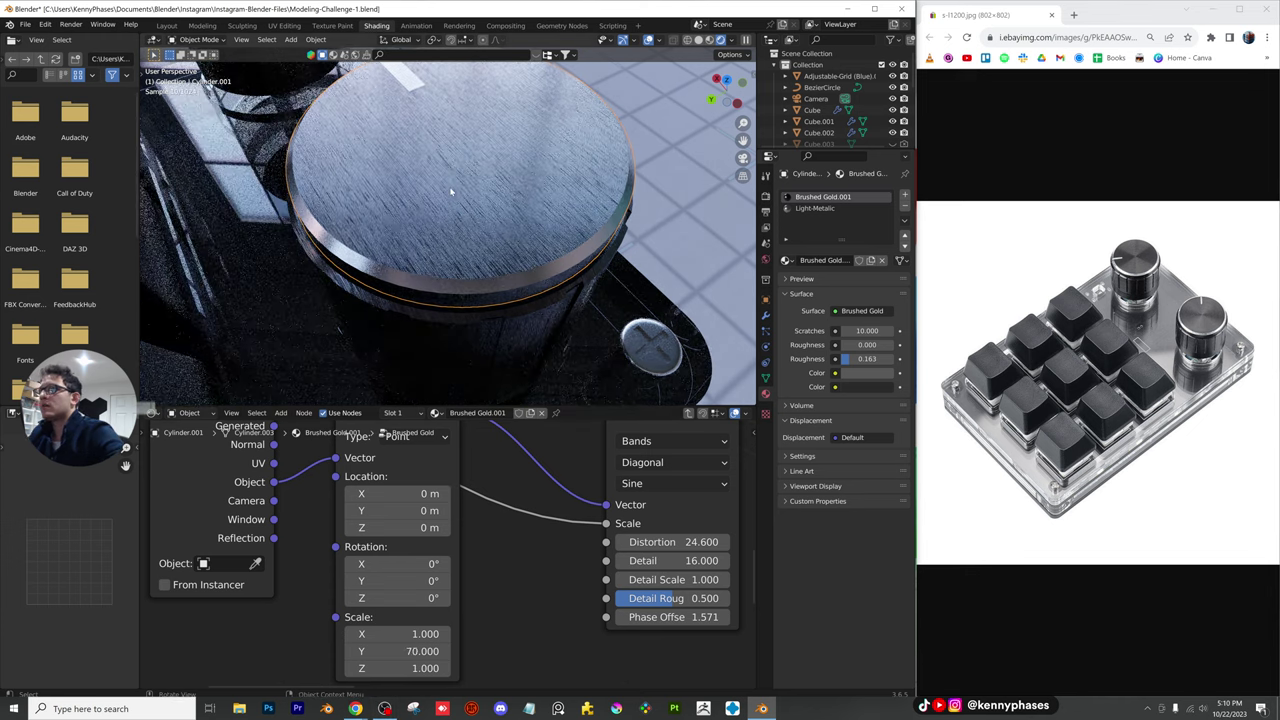
scroll(497, 380, "down", 2)
key("Tab")
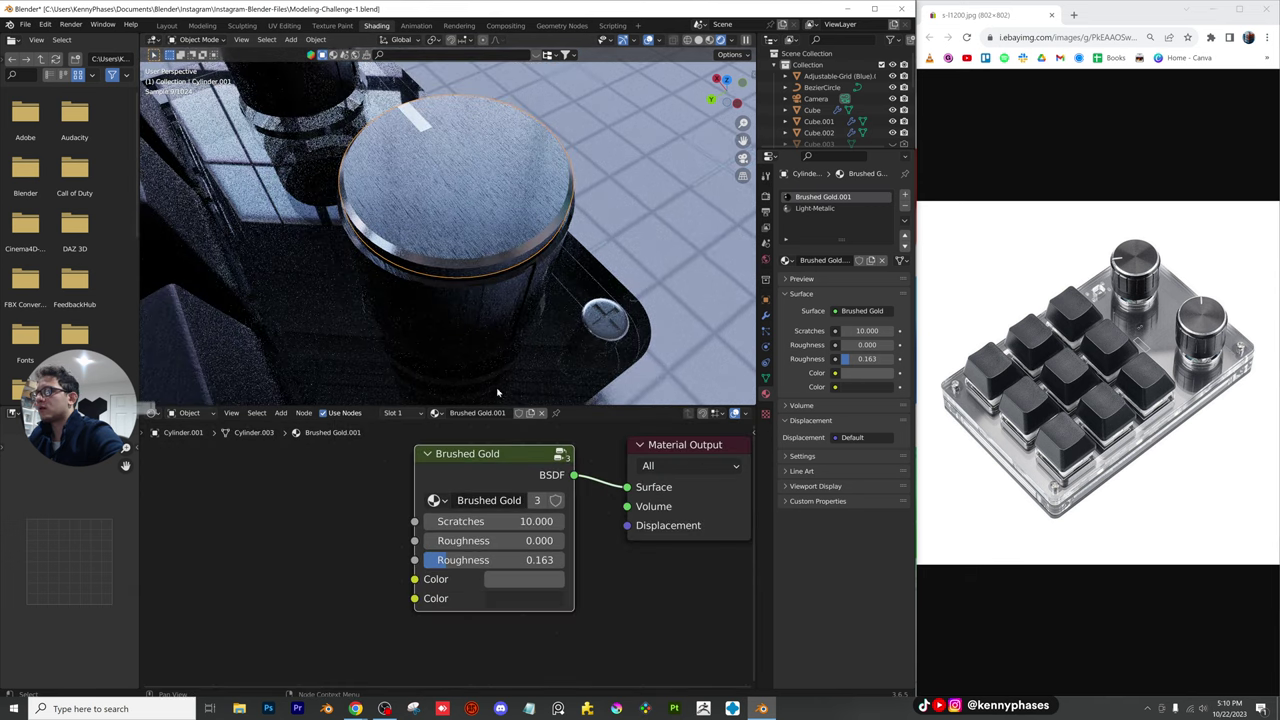
Darken both colors of the cap's Brushed Gold.001 material and set its two roughness values to about 0.554 and 0.774
left_click(743, 158)
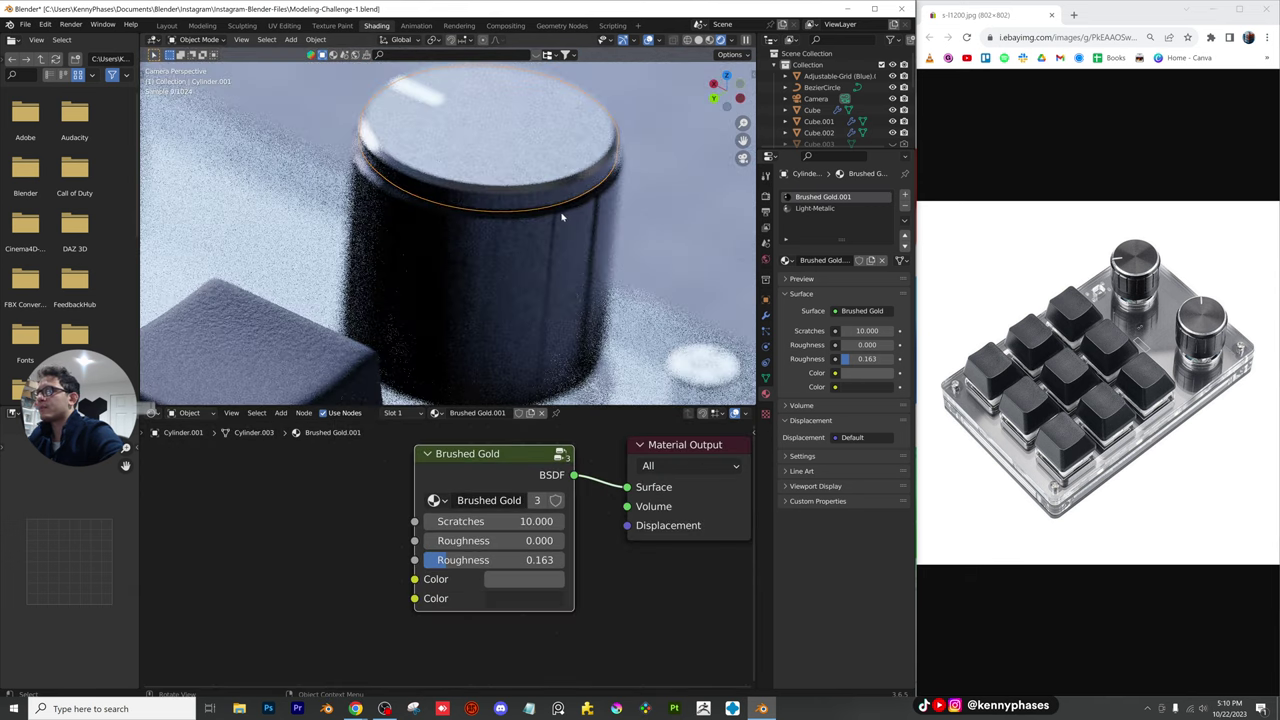
left_click(524, 598)
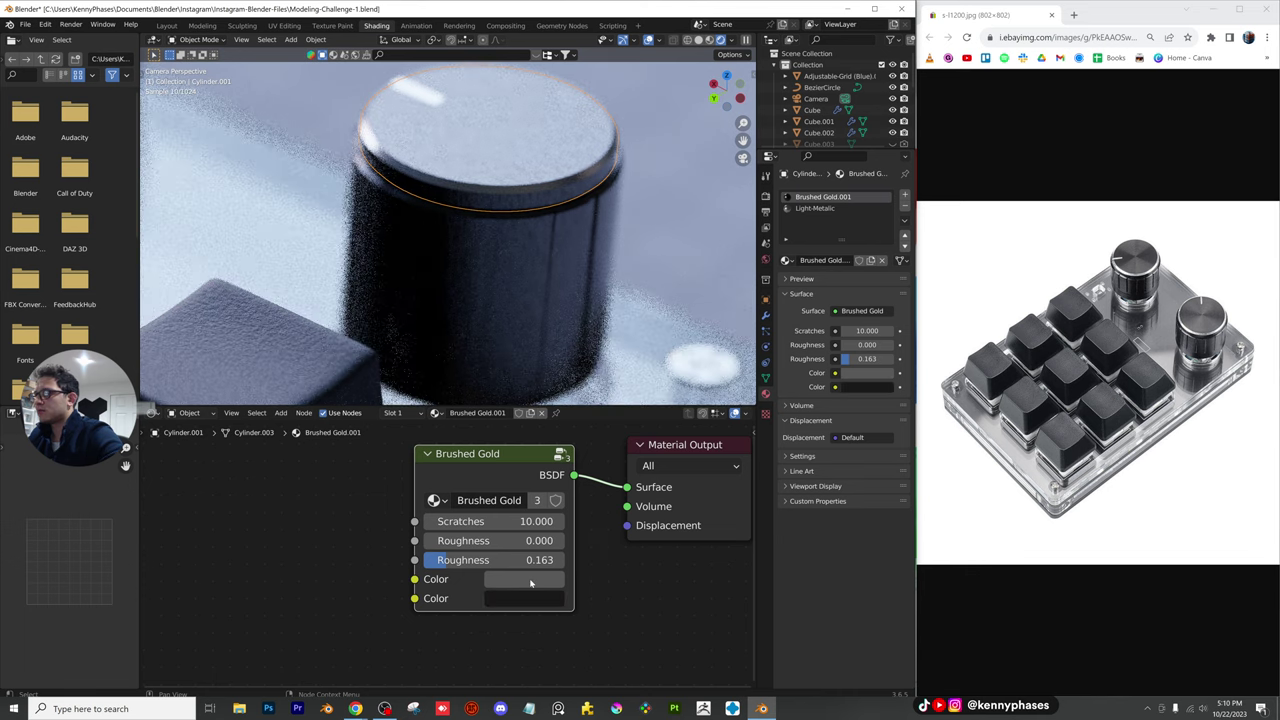
left_click(524, 579)
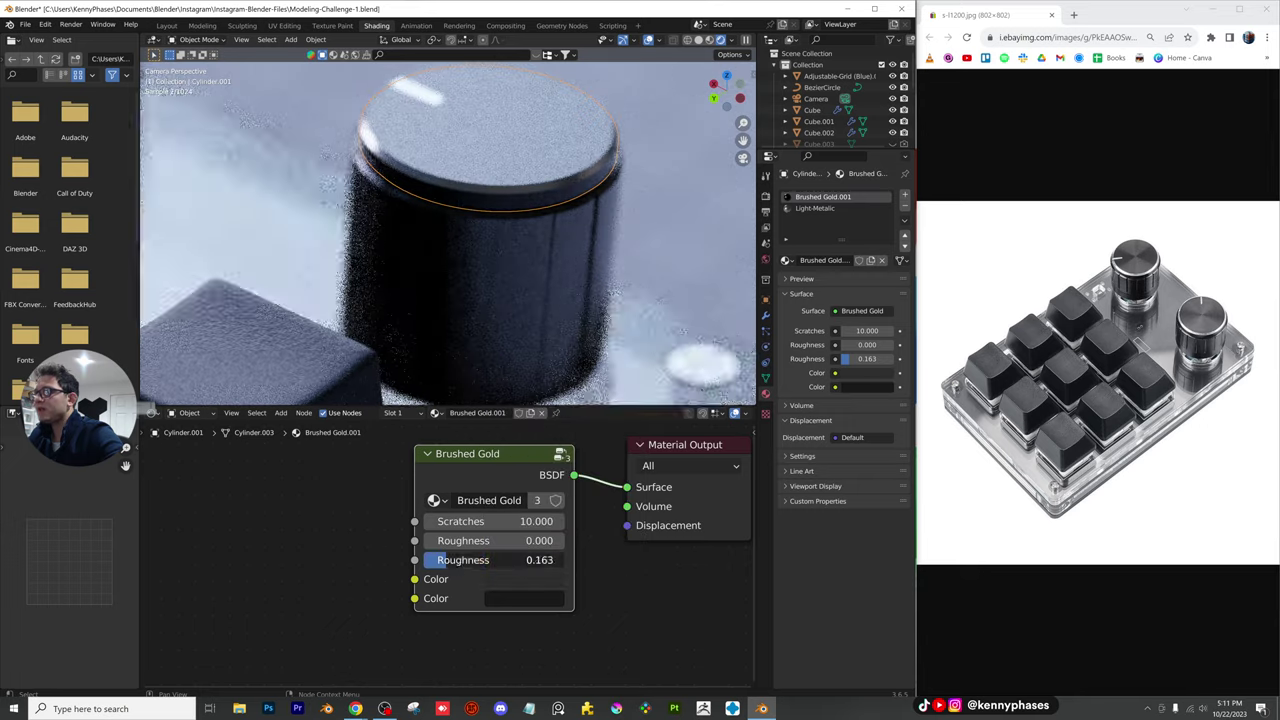
mouse_move(486, 560)
left_mouse_down()
mouse_move(561, 560)
mouse_move(532, 560)
mouse_move(541, 542)
mouse_move(570, 542)
left_mouse_up()
Set the second roughness value of the knob body's Brushed Gold material to 0.441 and inspect the knob up close
left_click(507, 298)
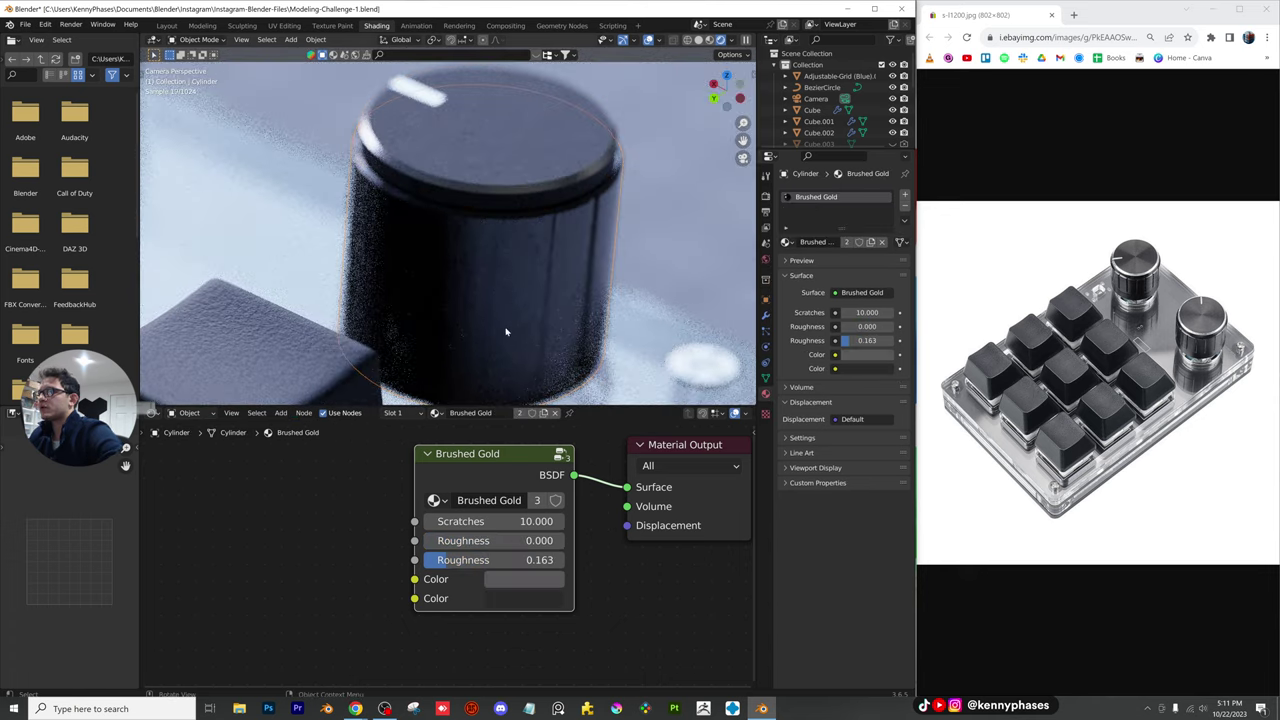
left_click_drag(470, 560, 469, 560)
key("KP_0")
scroll(600, 130, "up", 8)
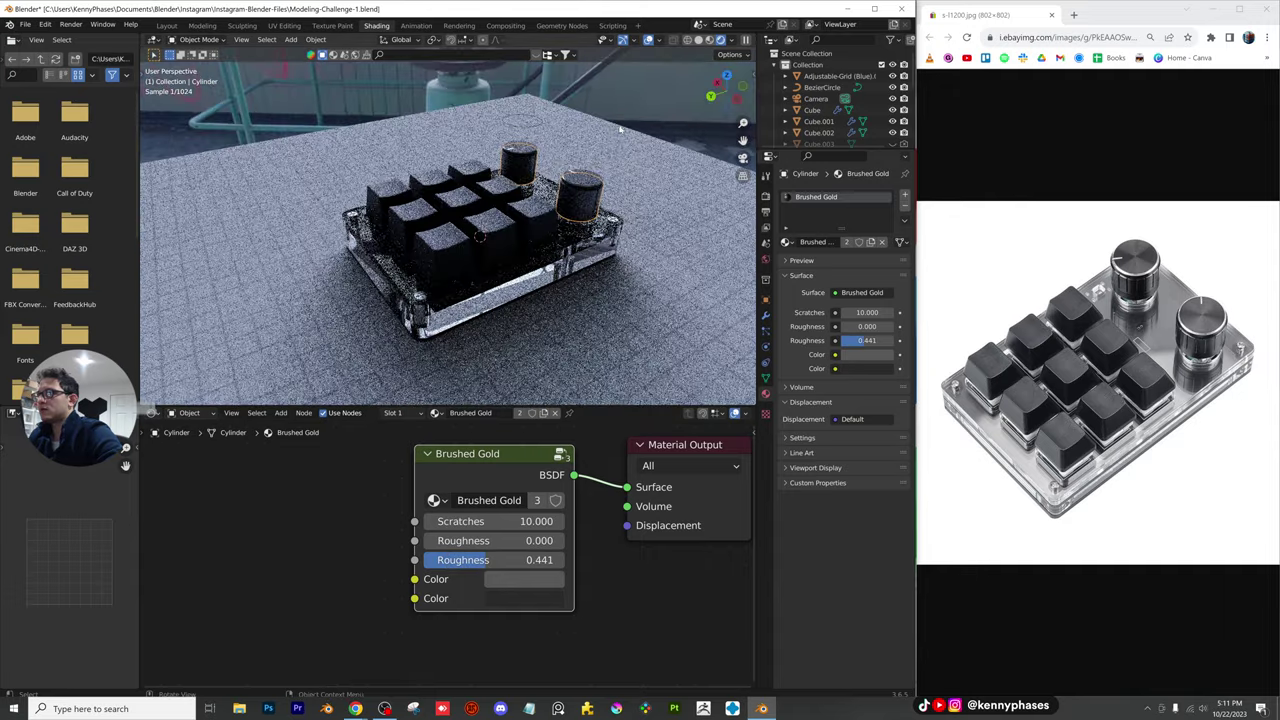
middle_click_drag(660, 110, 440, 172, "shift")
scroll(428, 175, "up", 3)
scroll(445, 255, "up", 2)
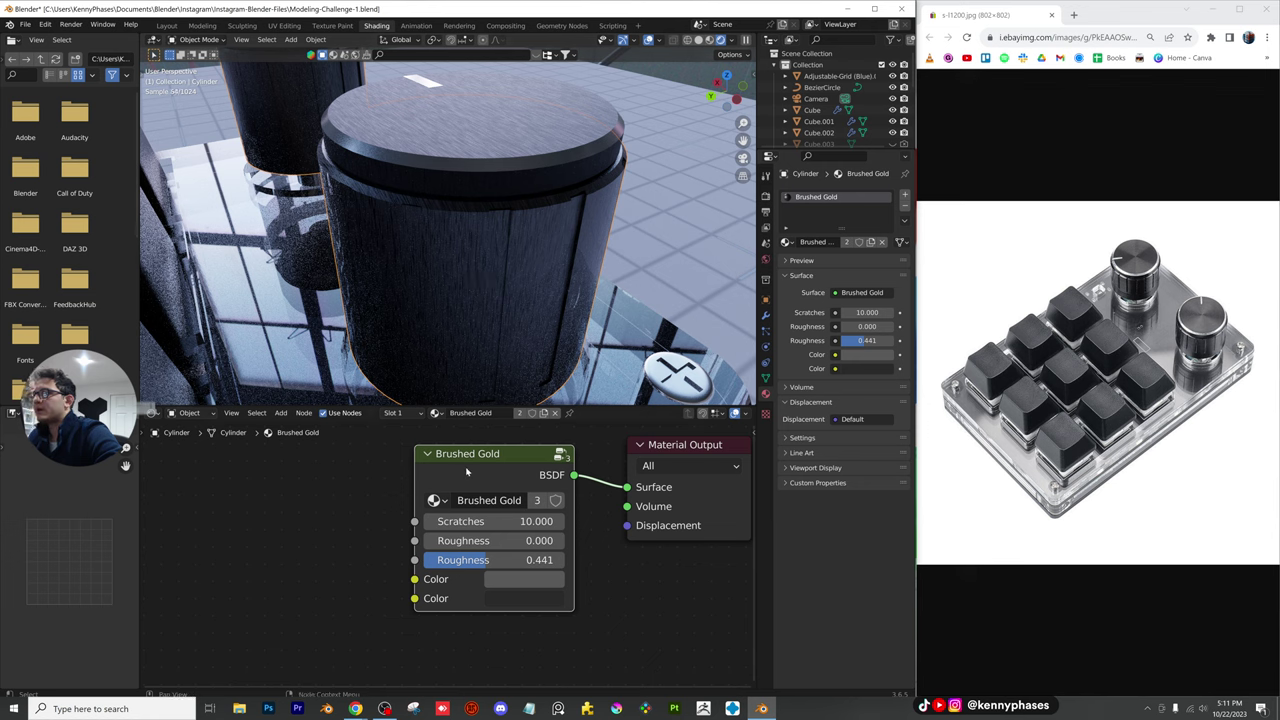
Inside the knob body's Brushed Gold node group, set the Mapping node's scale to 1 on Y and 45 on Z
key("Tab")
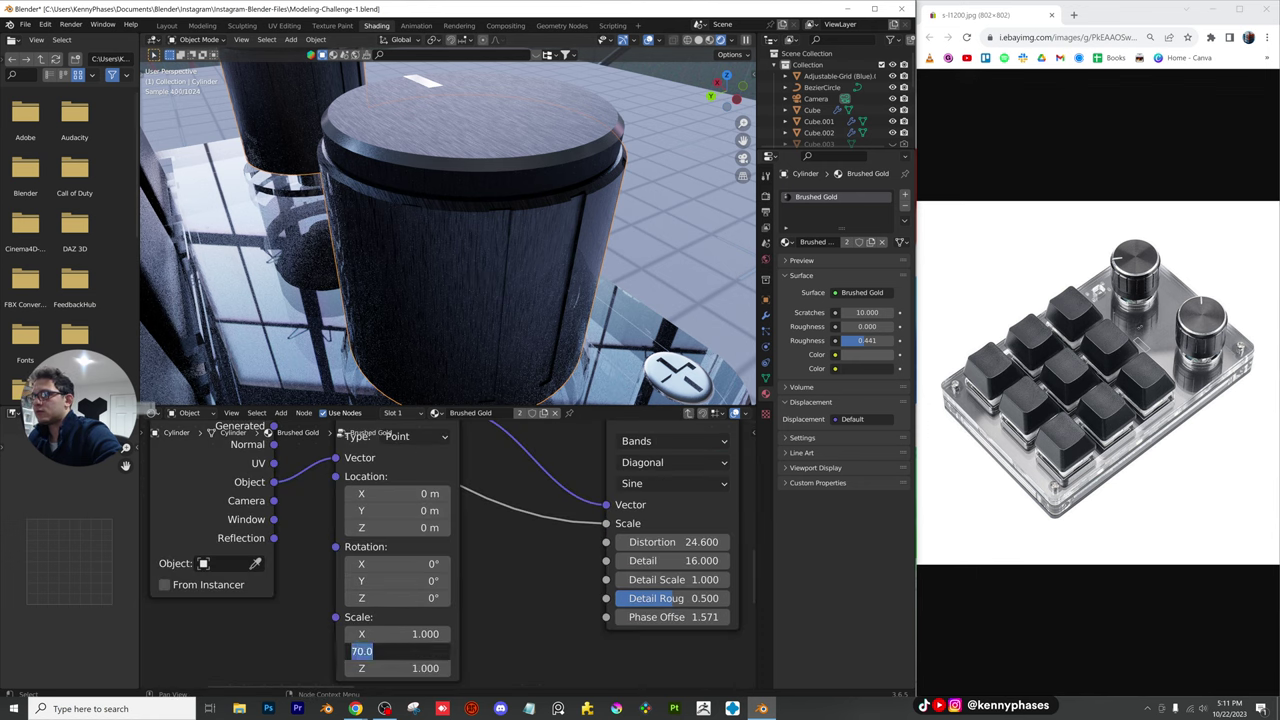
type("00")
key("Tab")
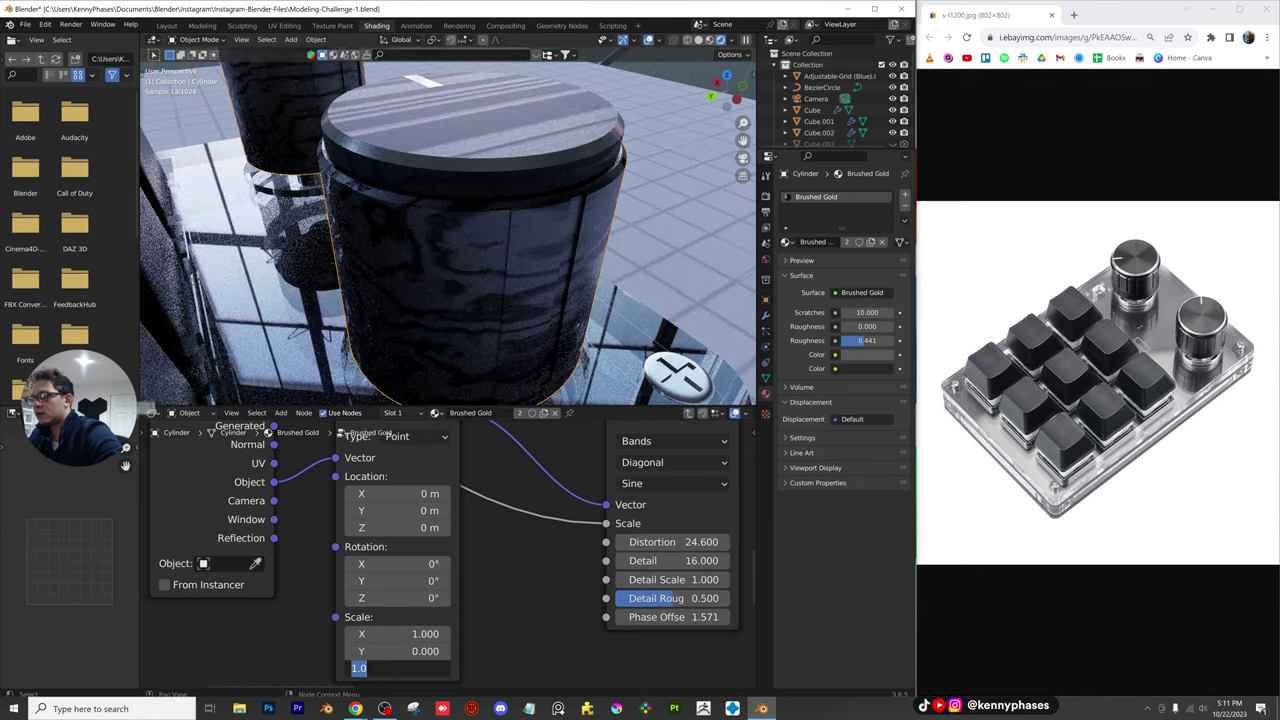
type("45")
key("Return")
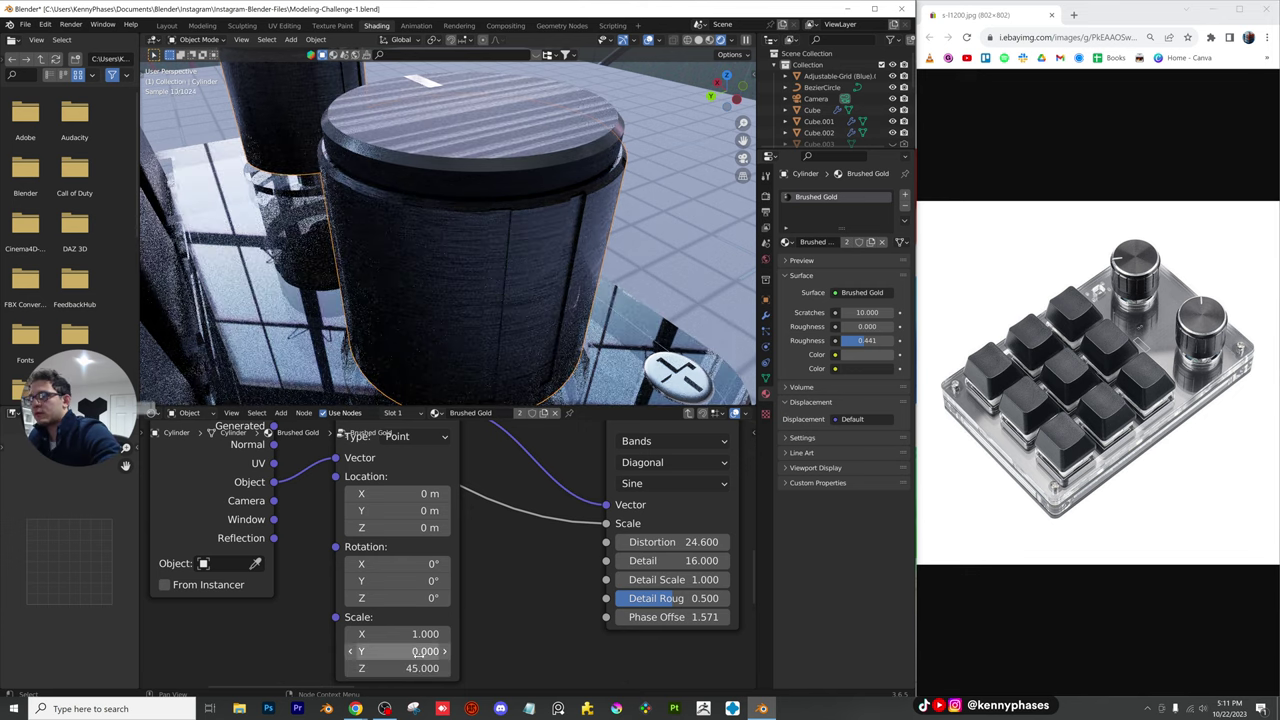
type("1")
key("Return")
Try the Bumped Metal material in the first slot of the knob cap
left_click(452, 157)
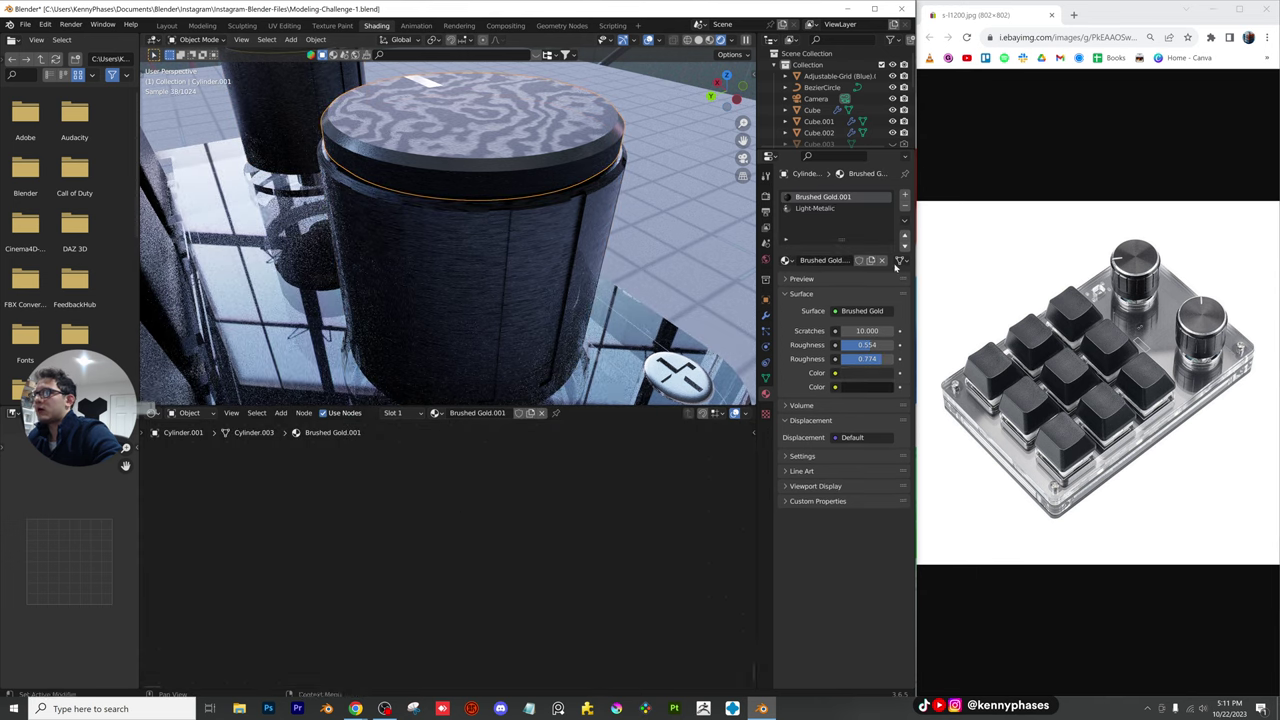
left_click(786, 260)
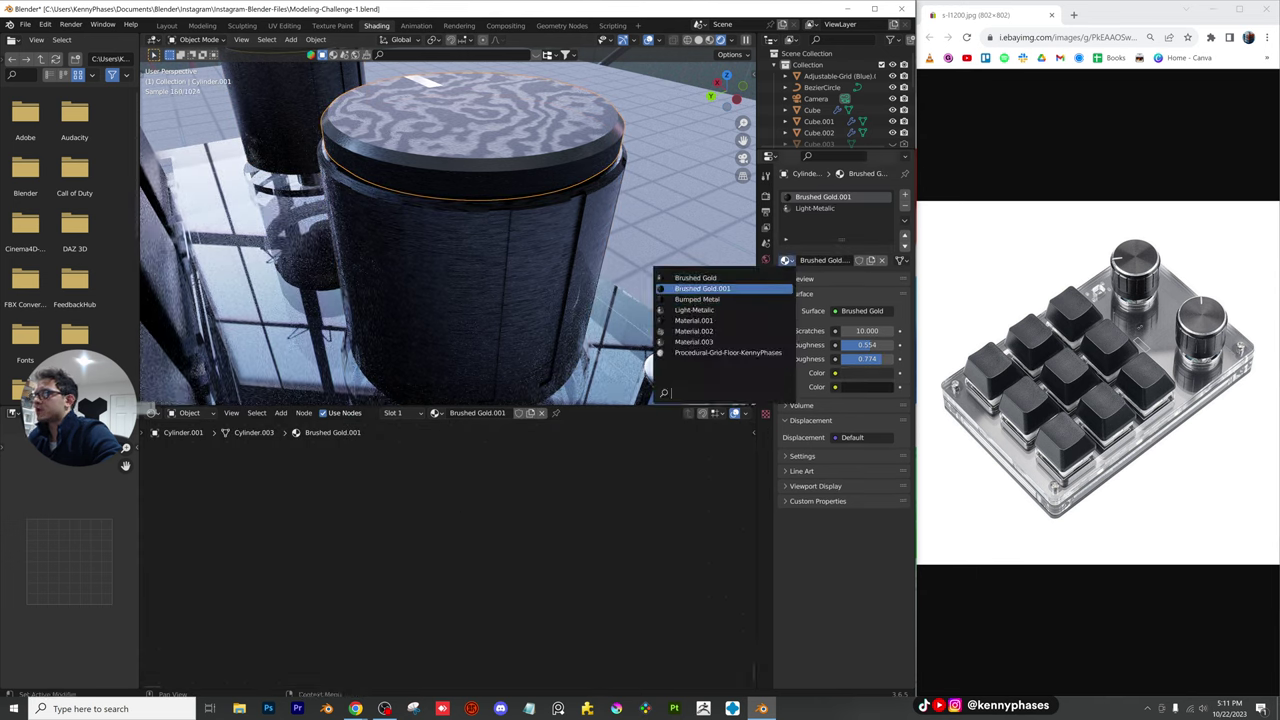
left_click(697, 299)
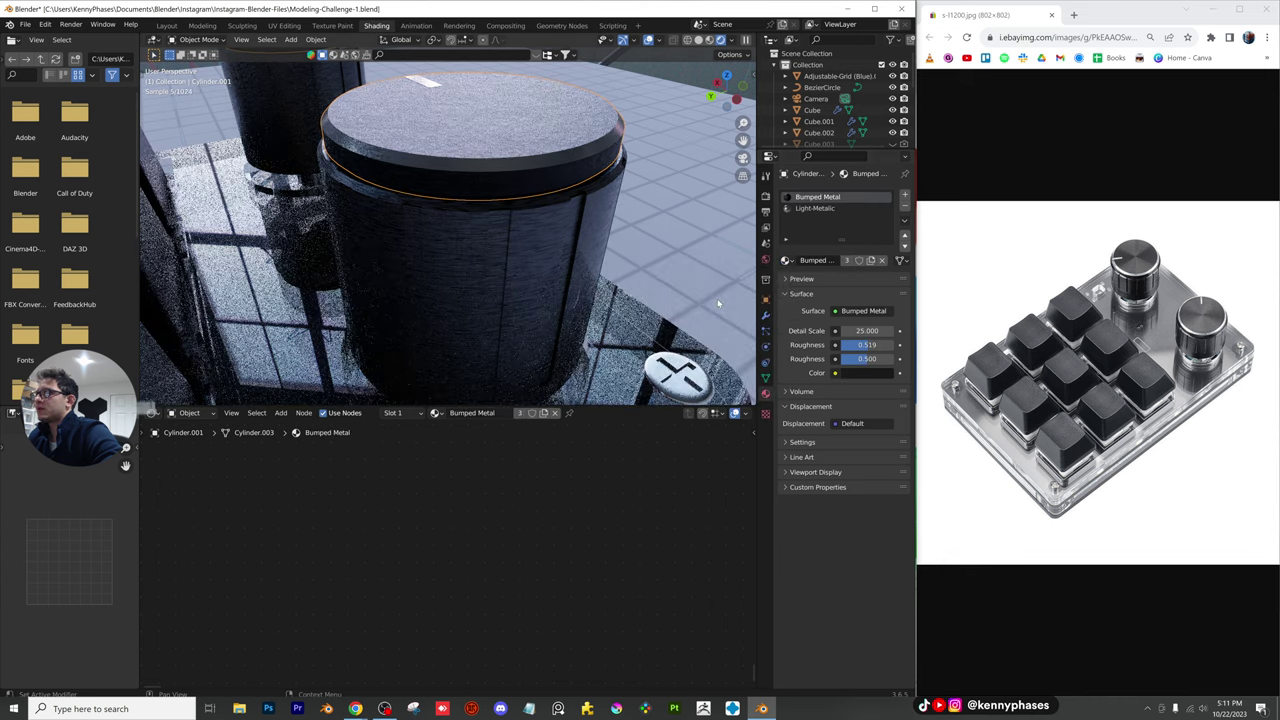
Assign Material.001 to the knob cap and set its roughness to 0.785 and metallic to 1
left_click(786, 260)
left_click(693, 320)
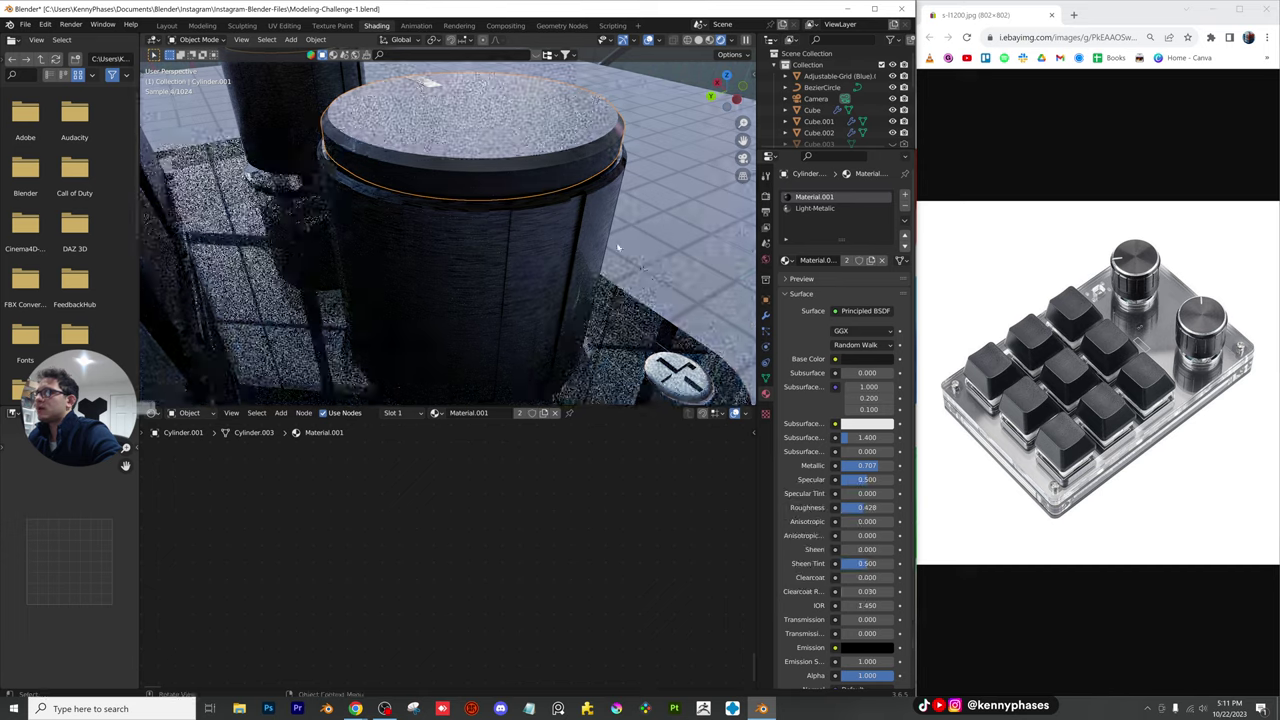
key("KP_0")
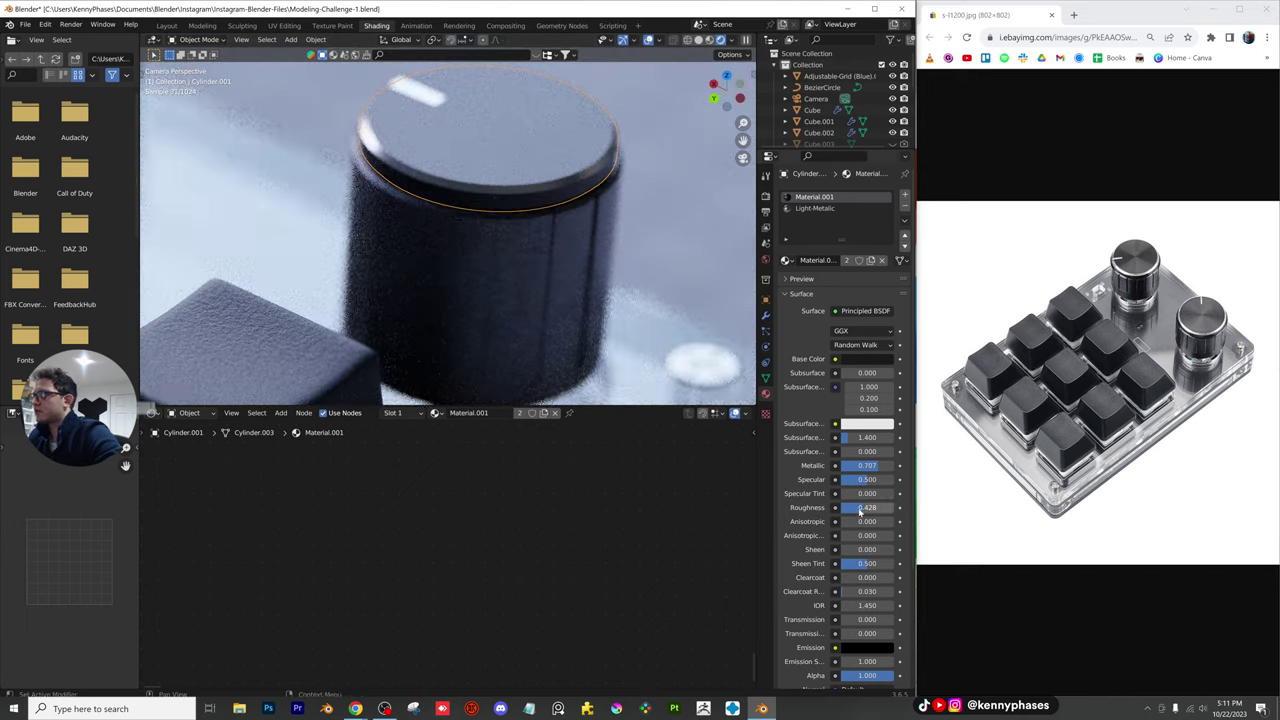
left_click_drag(859, 512, 878, 512)
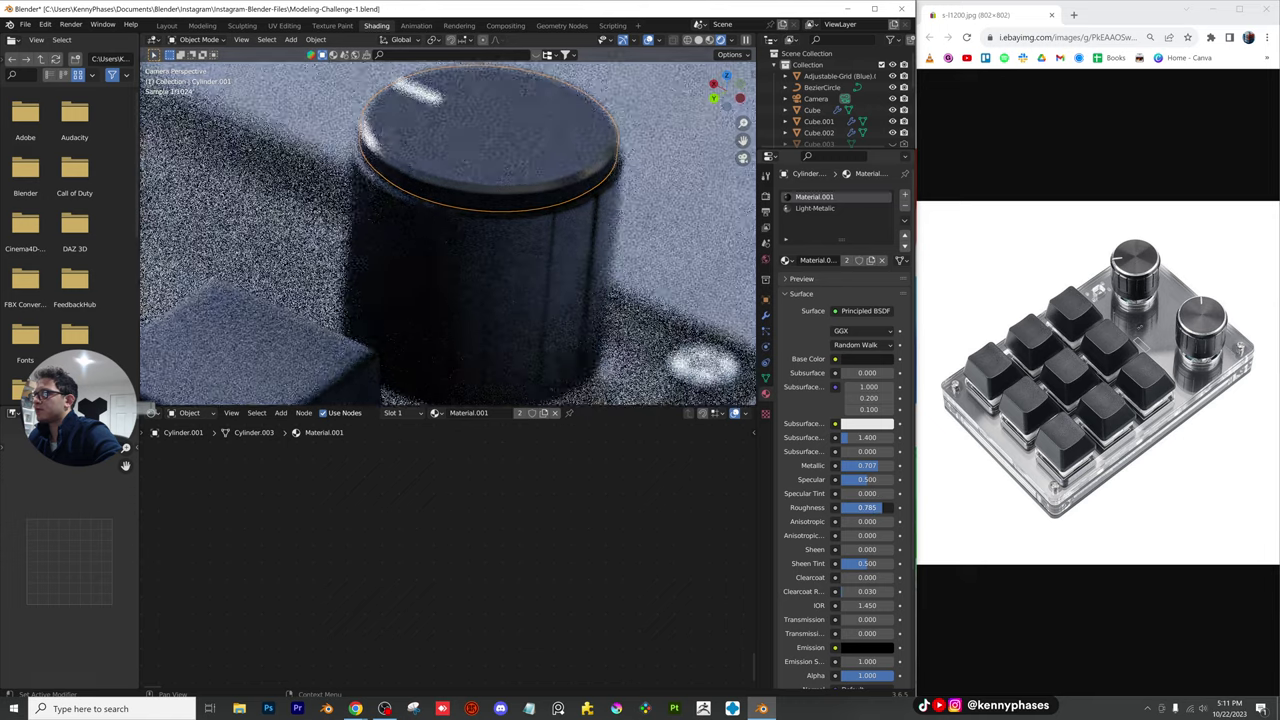
scroll(527, 275, "down", 5)
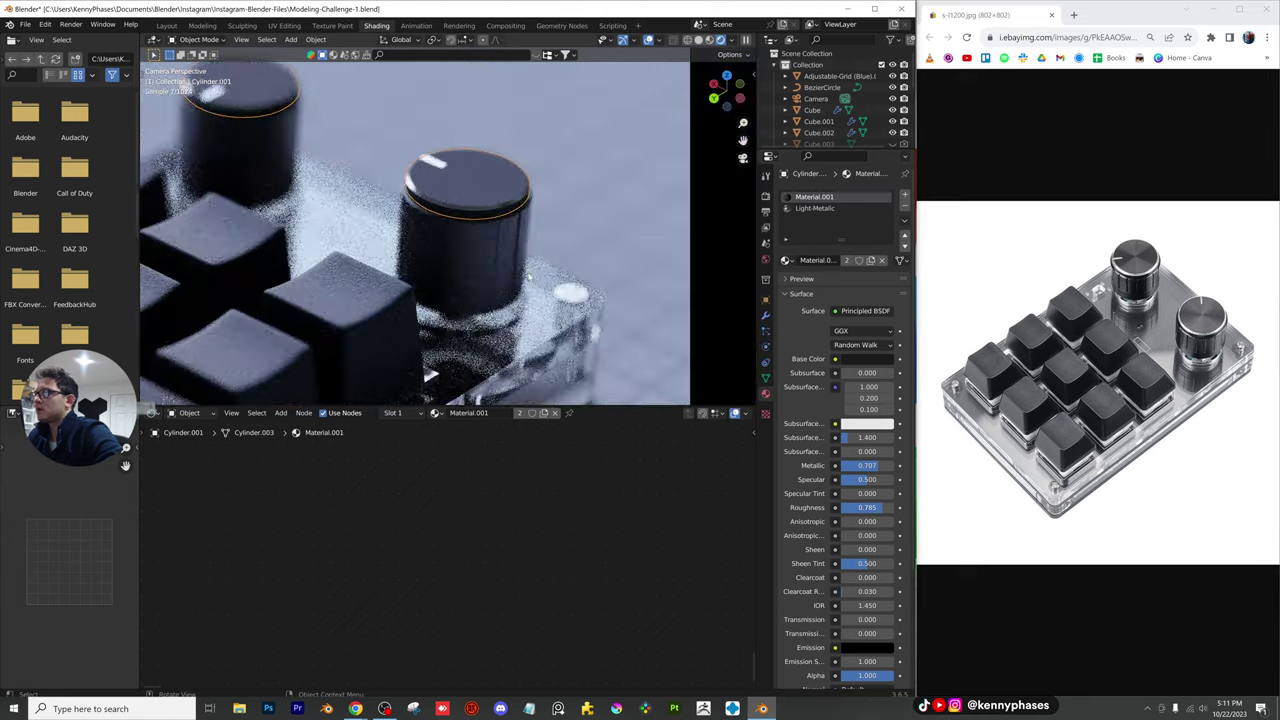
scroll(529, 276, "down", 3)
middle_click_drag(446, 263, 514, 257, "shift")
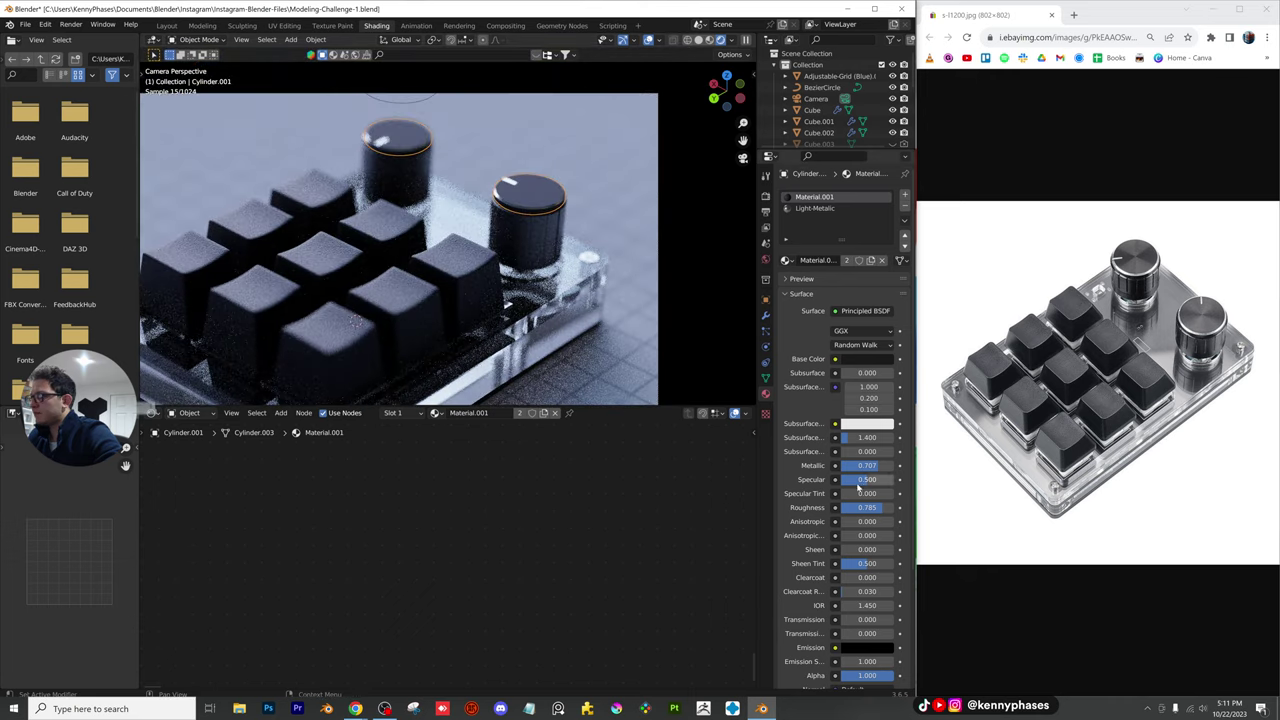
Save the file and show the whole keypad through the camera in the Layout workspace
left_click(612, 218)
scroll(545, 240, "down", 2)
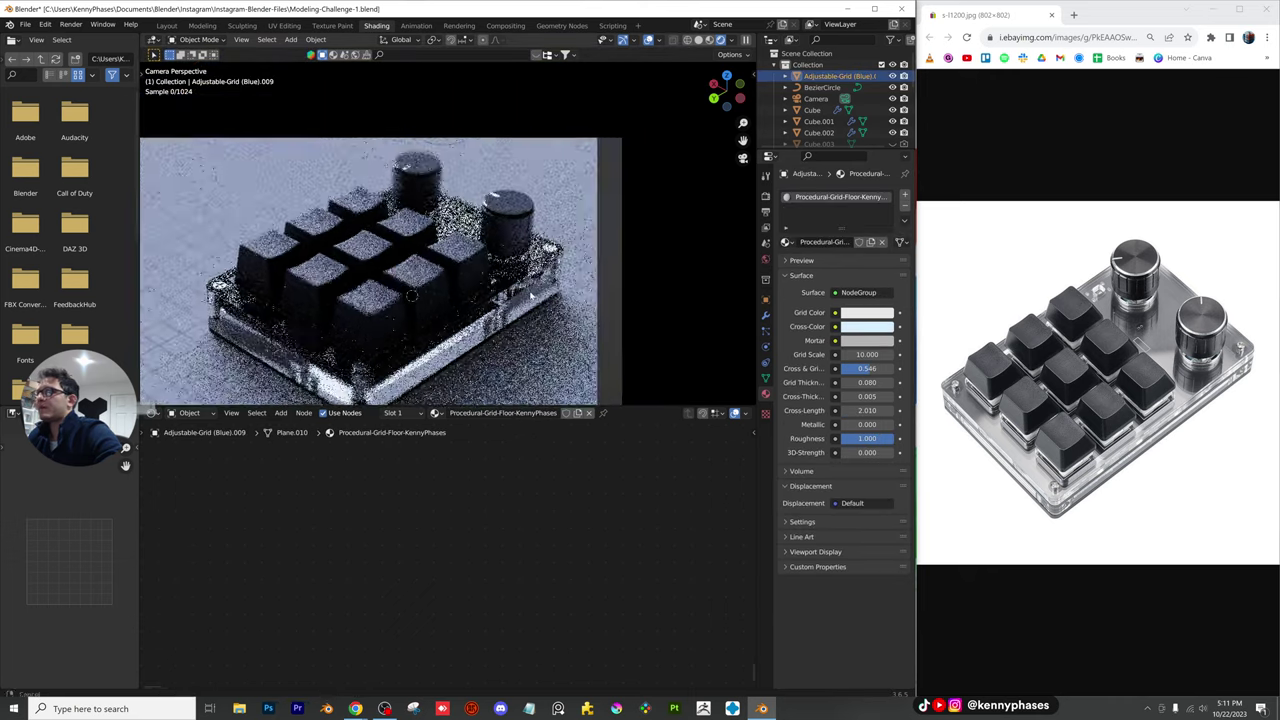
key("ctrl+s")
left_click(164, 25)
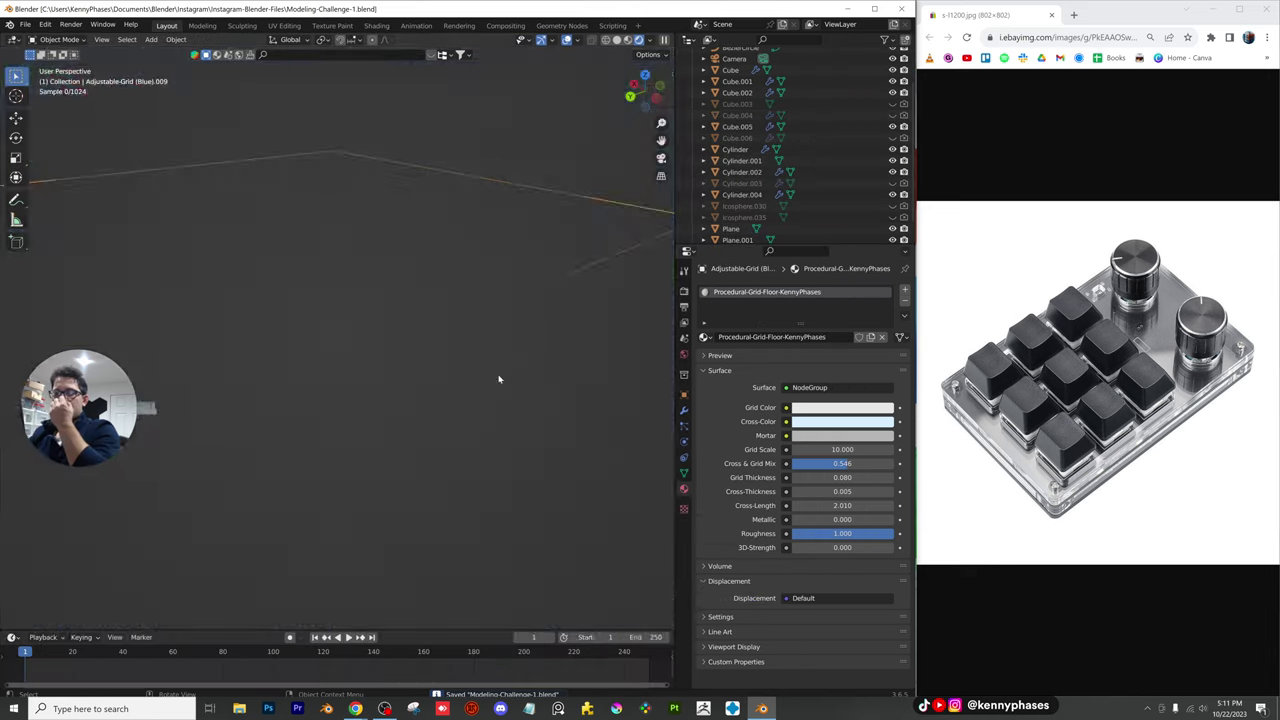
left_click(661, 158)
scroll(400, 322, "down", 3)
middle_click_drag(402, 322, 470, 323, "shift")
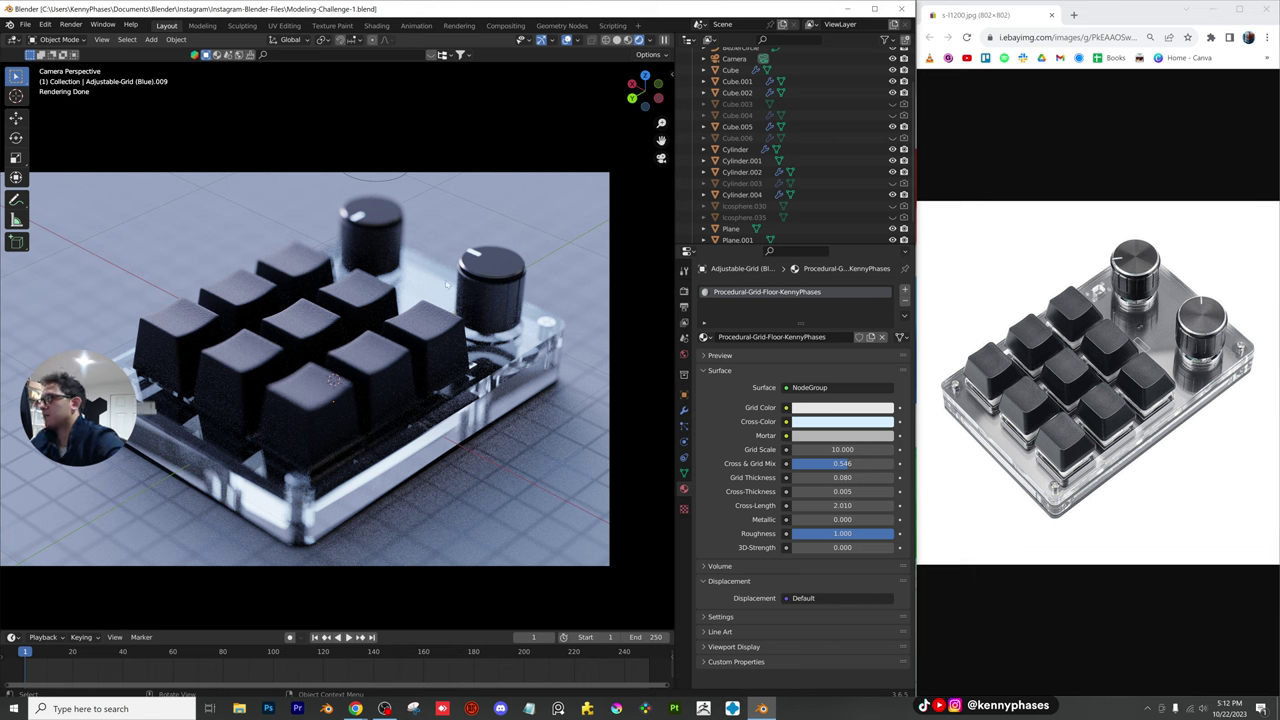
Switch the viewport to solid shading and select the indicator plane on top of the knob cap
left_click(488, 263)
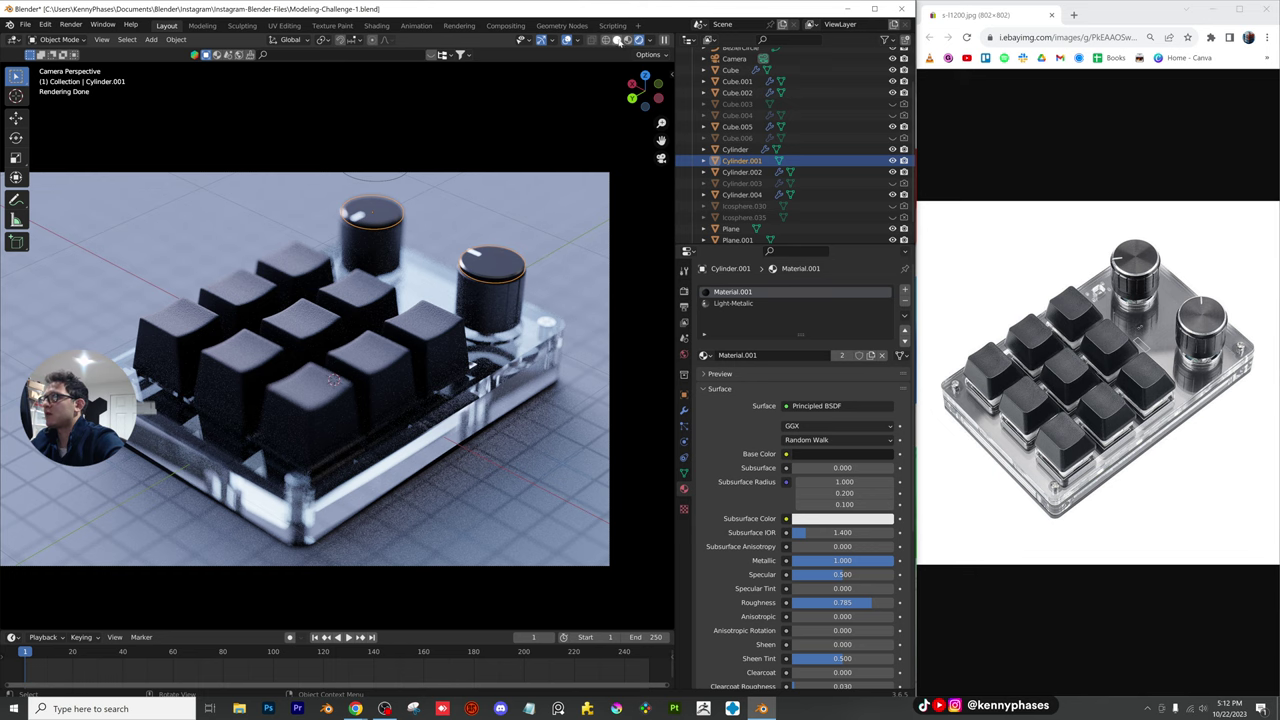
left_click(617, 40)
mouse_move(488, 352)
middle_mouse_down()
mouse_move(393, 337)
mouse_move(323, 351)
mouse_move(374, 346)
middle_mouse_up()
scroll(393, 337, "down", 8)
scroll(393, 337, "up", 9)
scroll(372, 350, "up", 2)
left_click(360, 395)
scroll(363, 394, "up", 4)
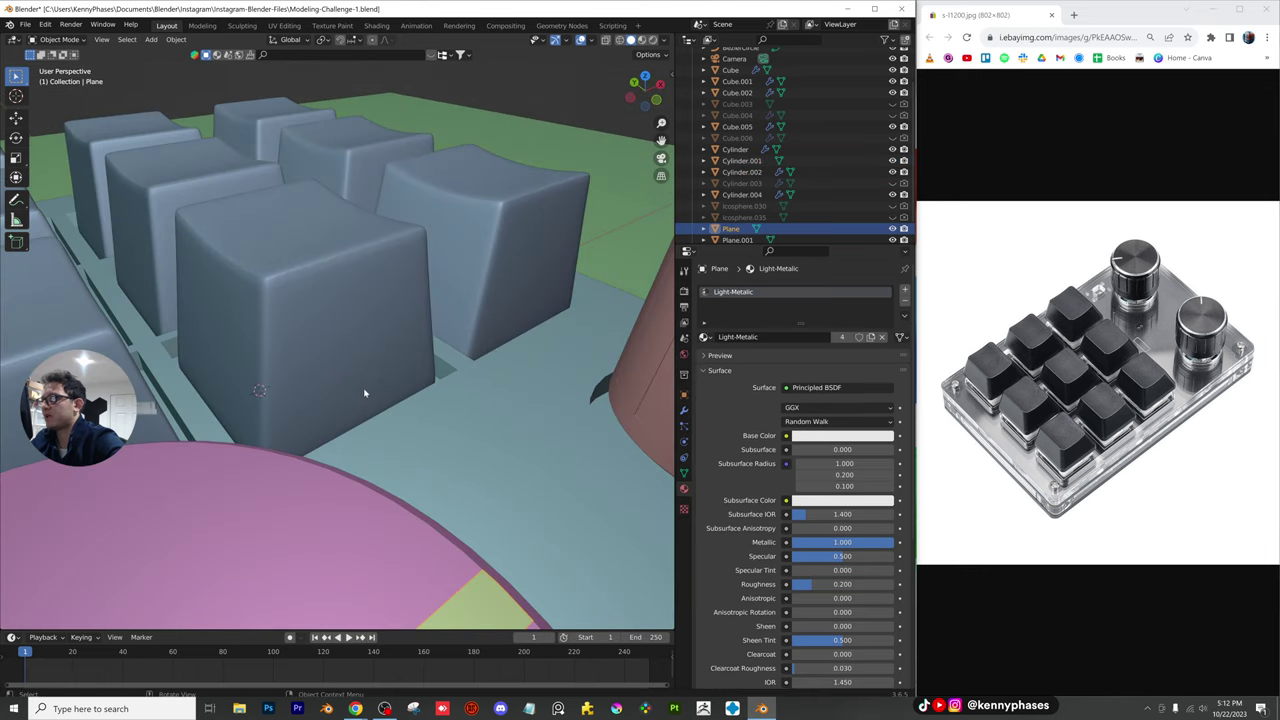
key("KP_Divide")
key("KP_Divide")
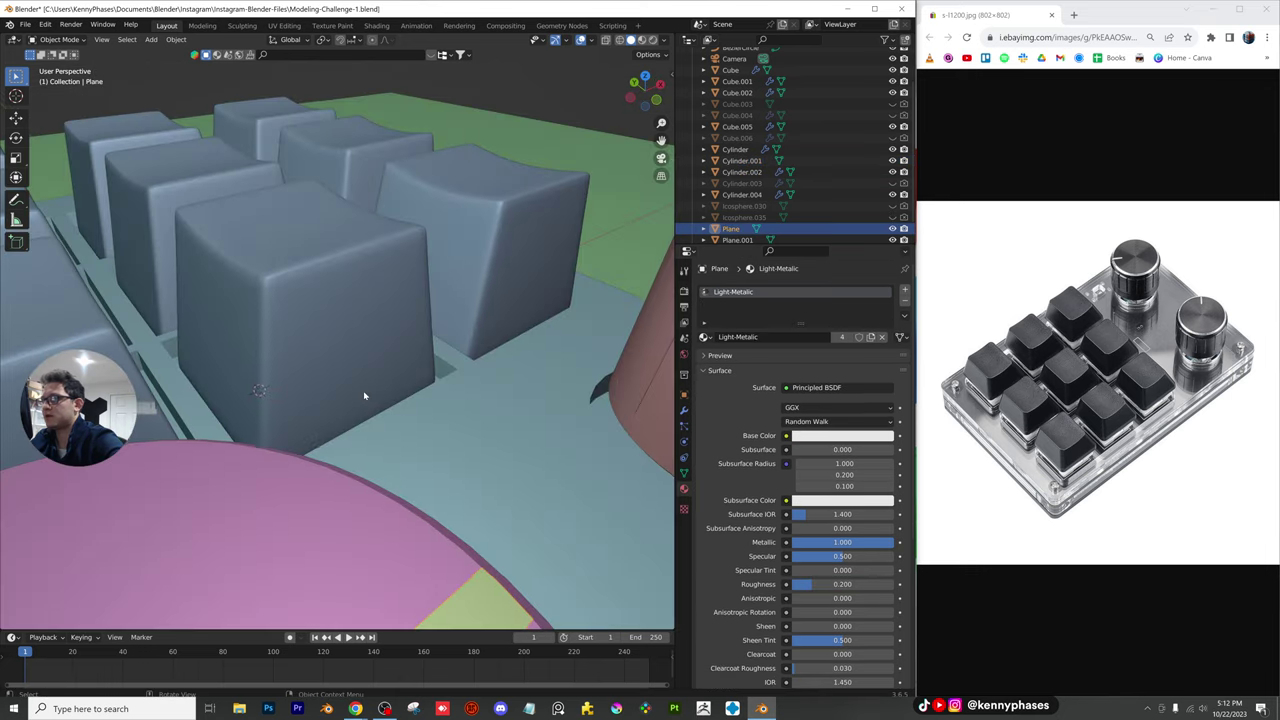
middle_click_drag(407, 371, 349, 346)
Add a Solidify modifier with 0.35 m thickness to the indicator plane
left_click(684, 410)
left_click(720, 289)
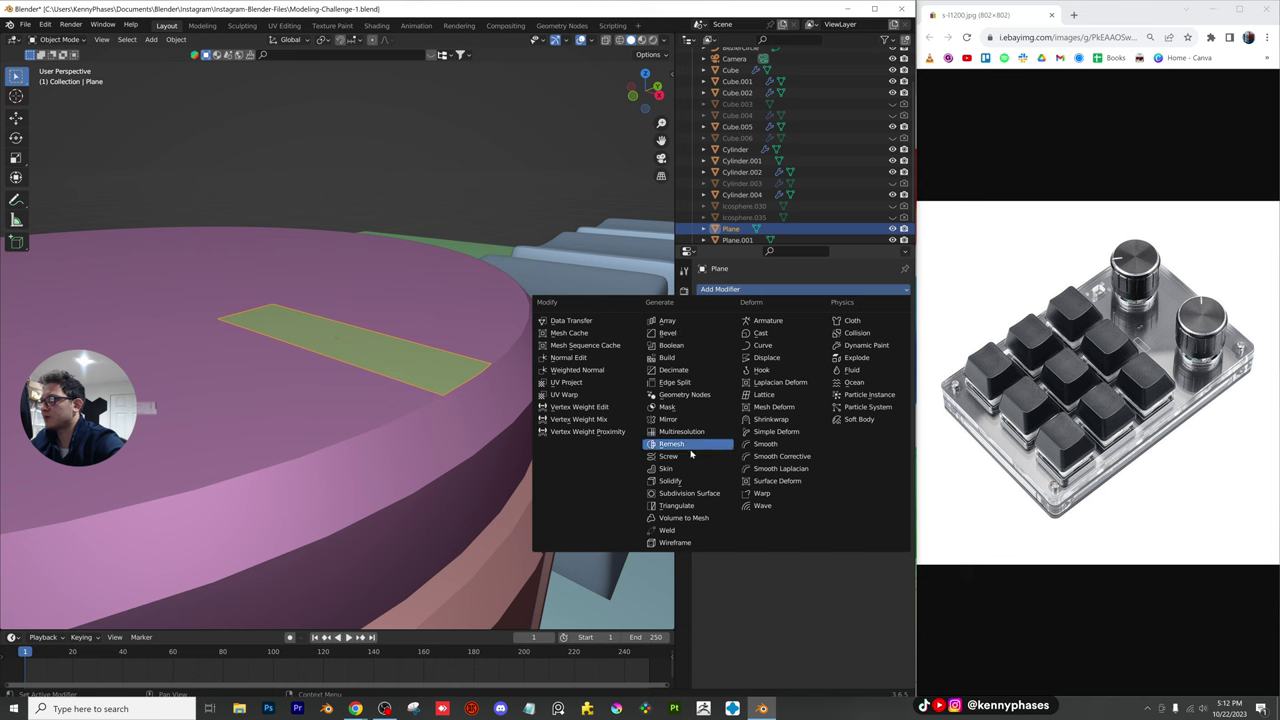
left_click(670, 481)
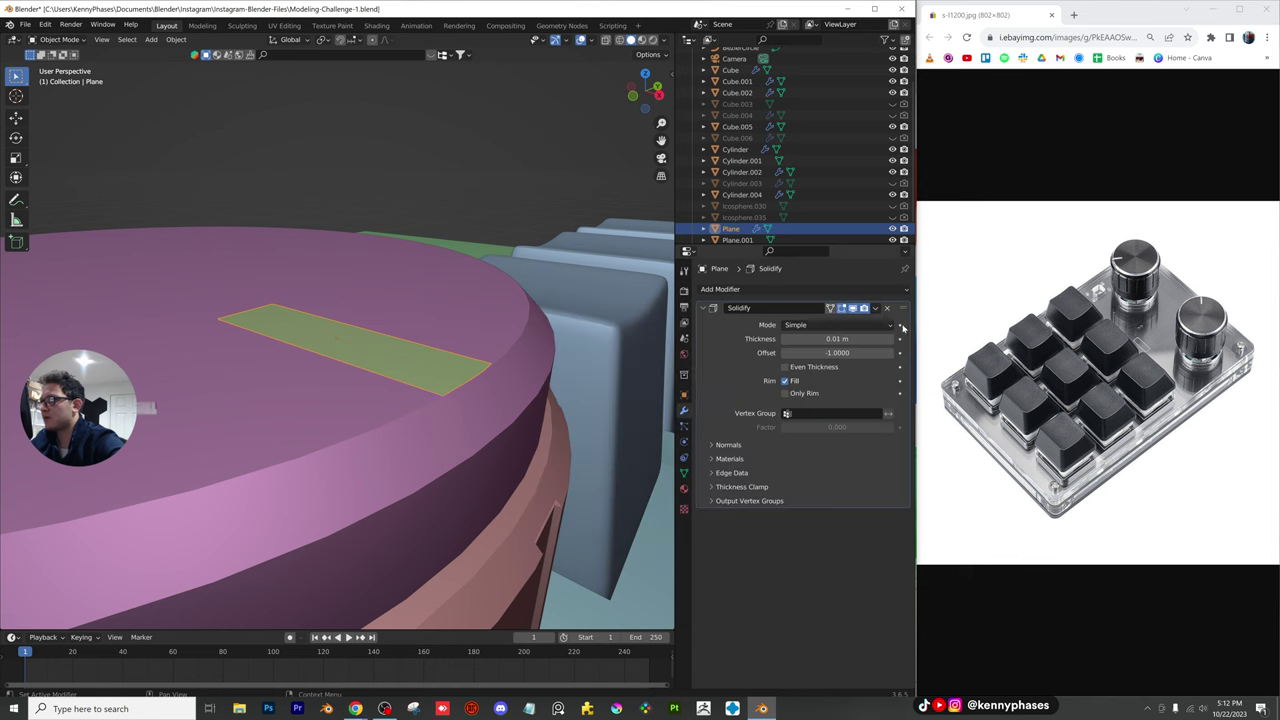
left_click_drag(836, 339, 872, 339)
Raise the indicator plane slightly along Z above the knob cap's top face and enlarge it a little
key("g")
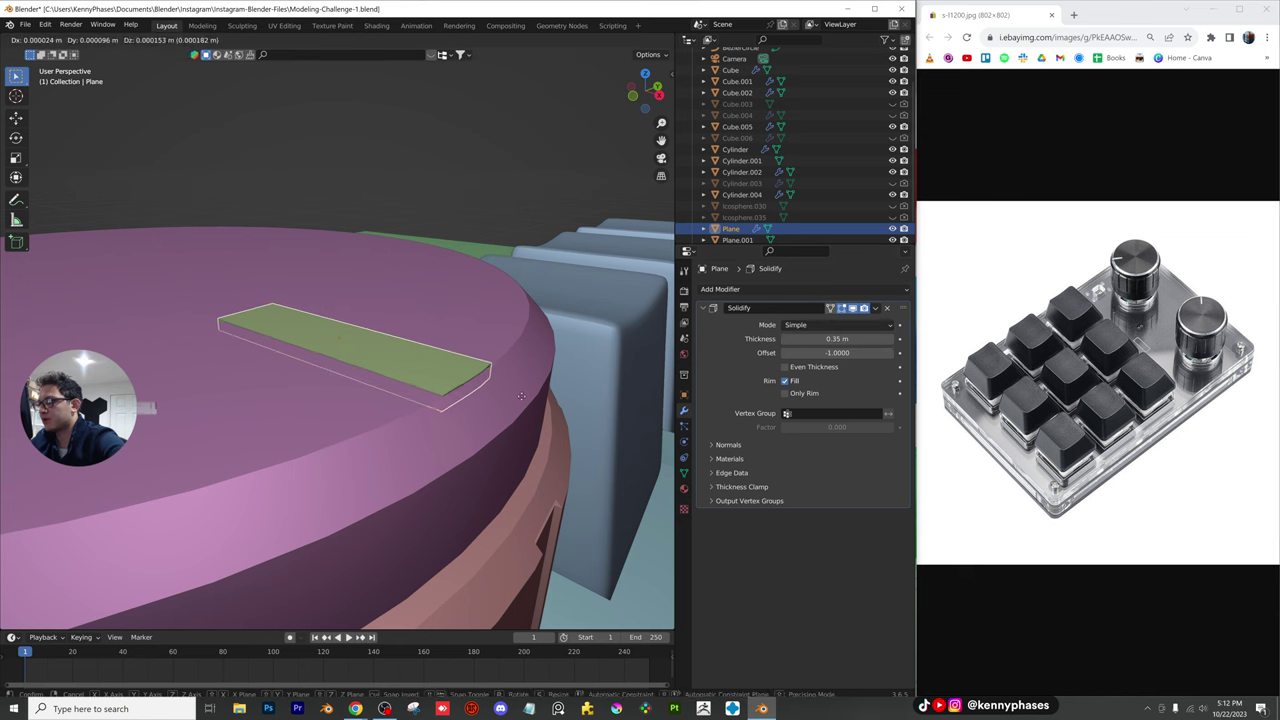
key("z")
left_click(494, 367)
key("s")
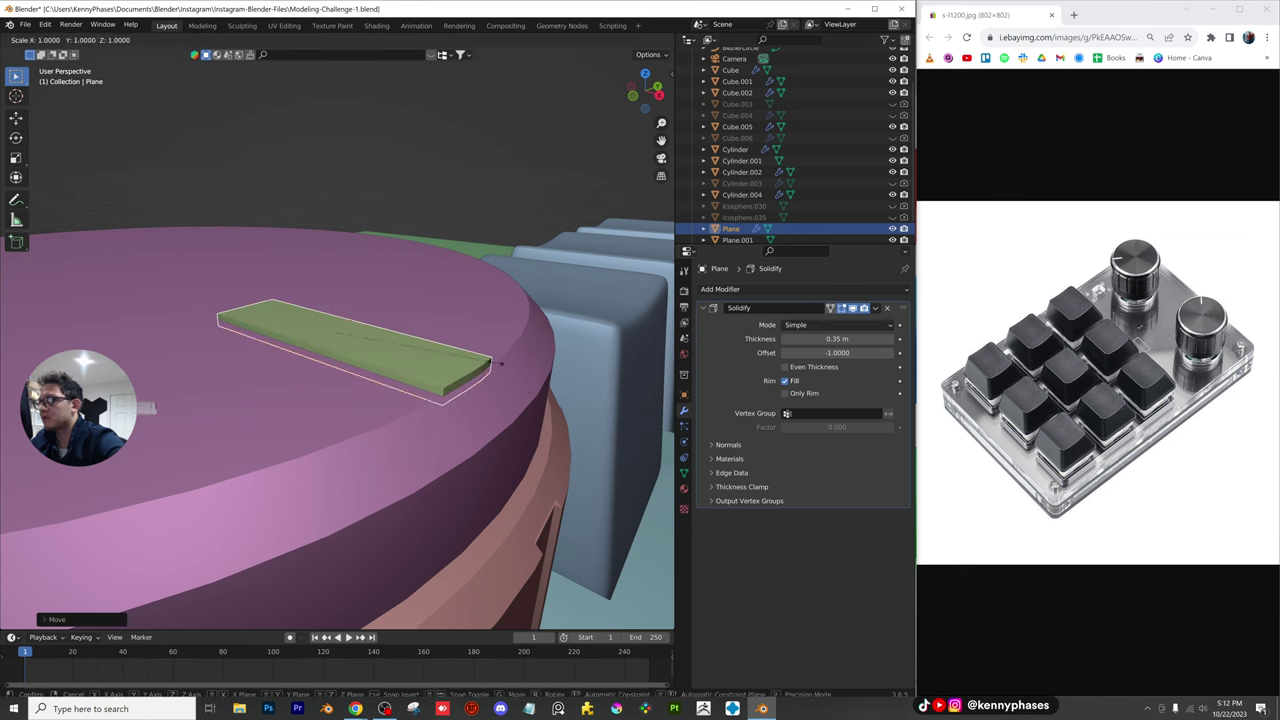
left_click(501, 367)
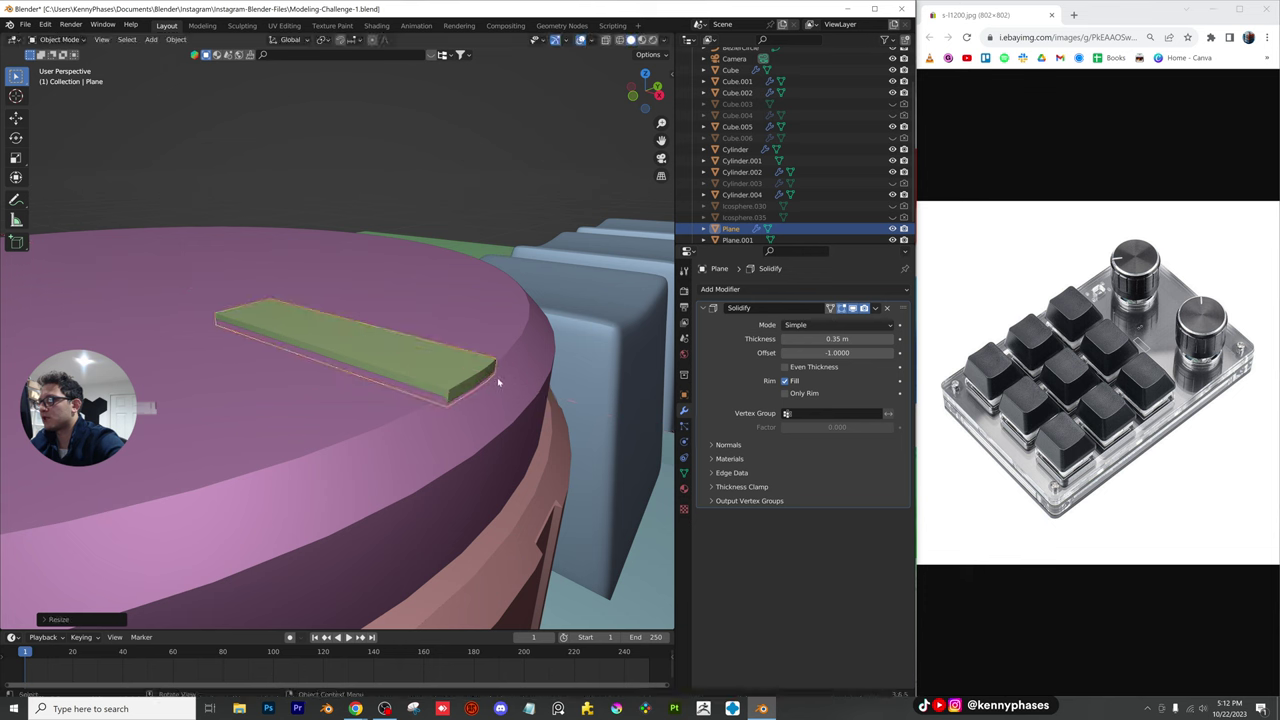
Add a Boolean Difference modifier to the knob cap, using the indicator plane as the cutting object
left_click(741, 160)
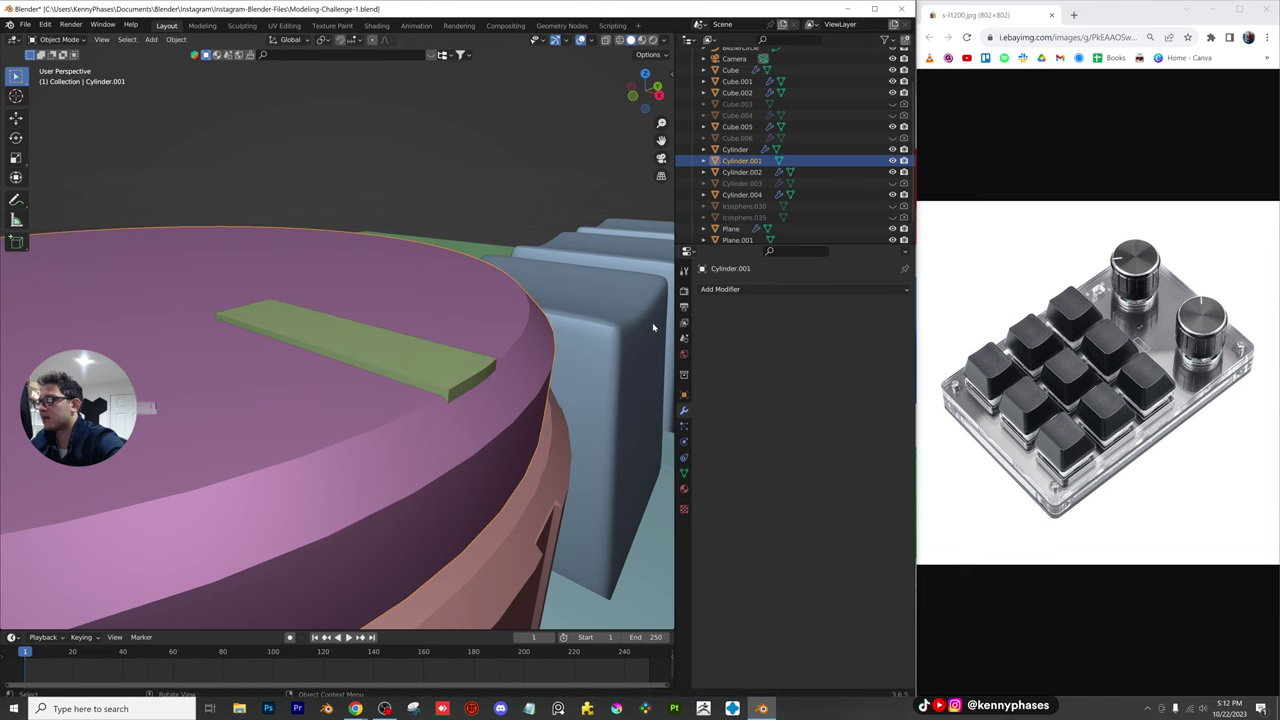
left_click(720, 289)
left_click(688, 346)
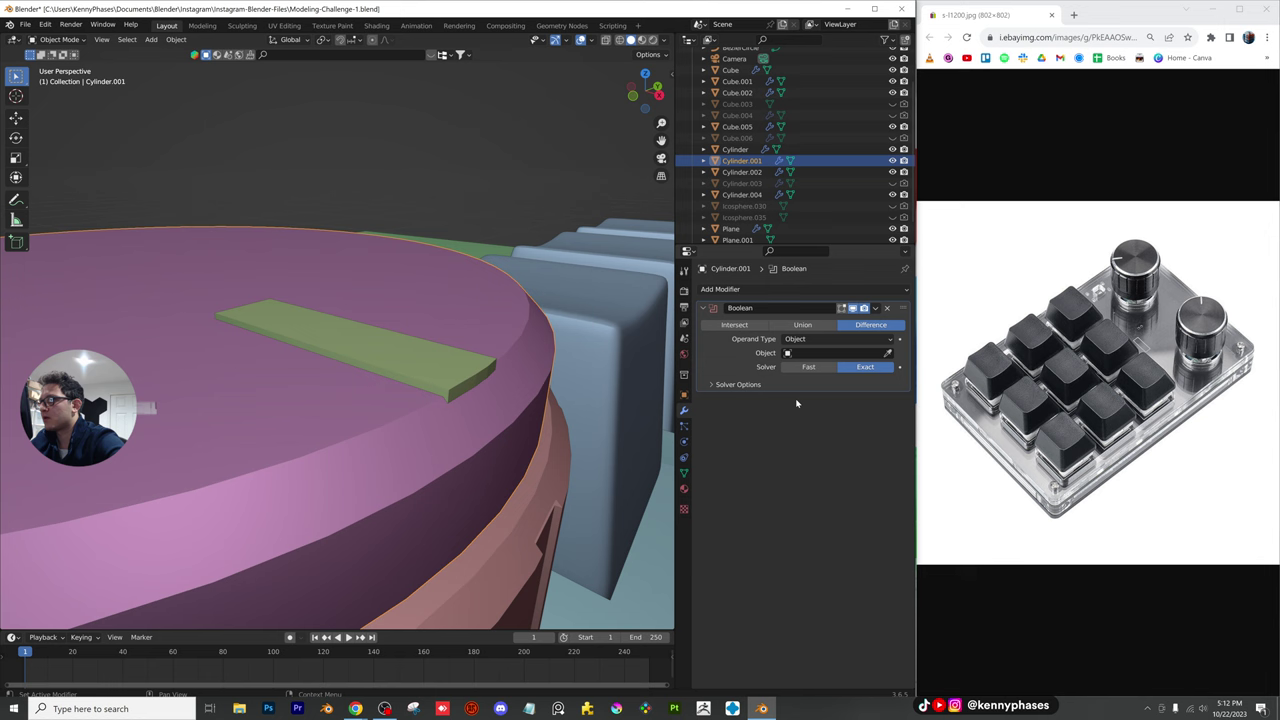
left_click(887, 353)
left_click(462, 374)
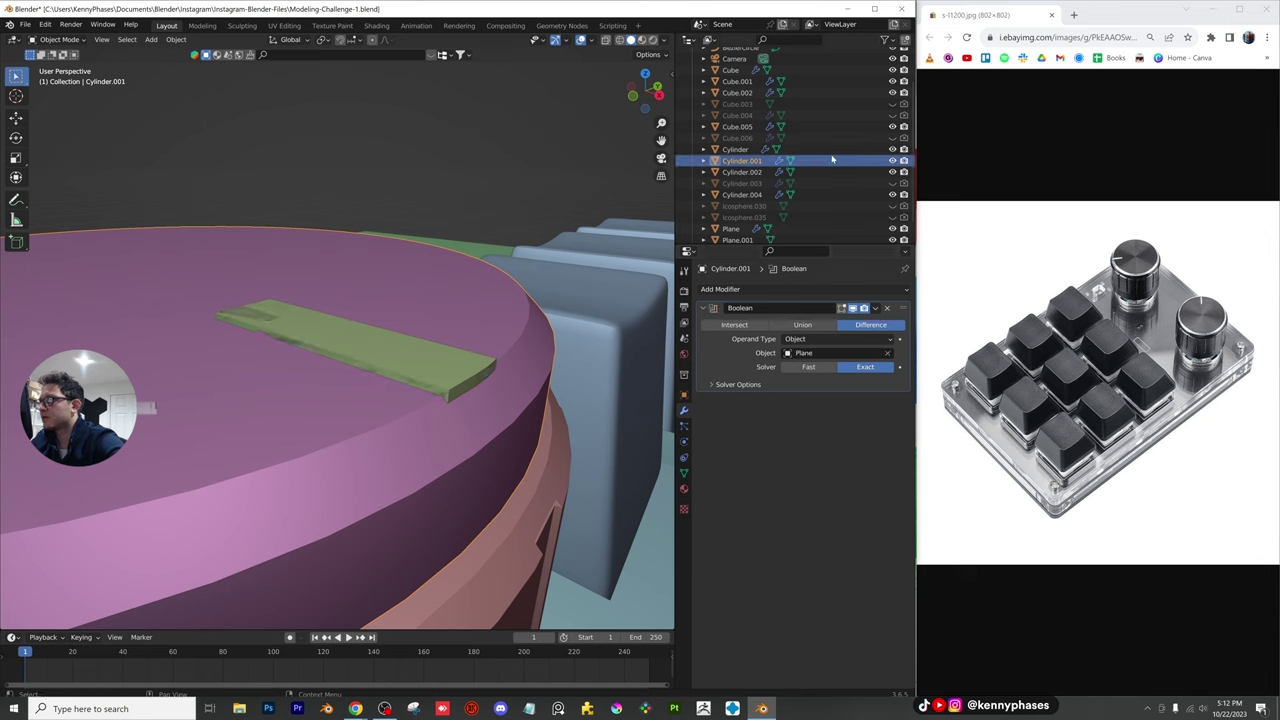
left_click(892, 162)
left_click(893, 162)
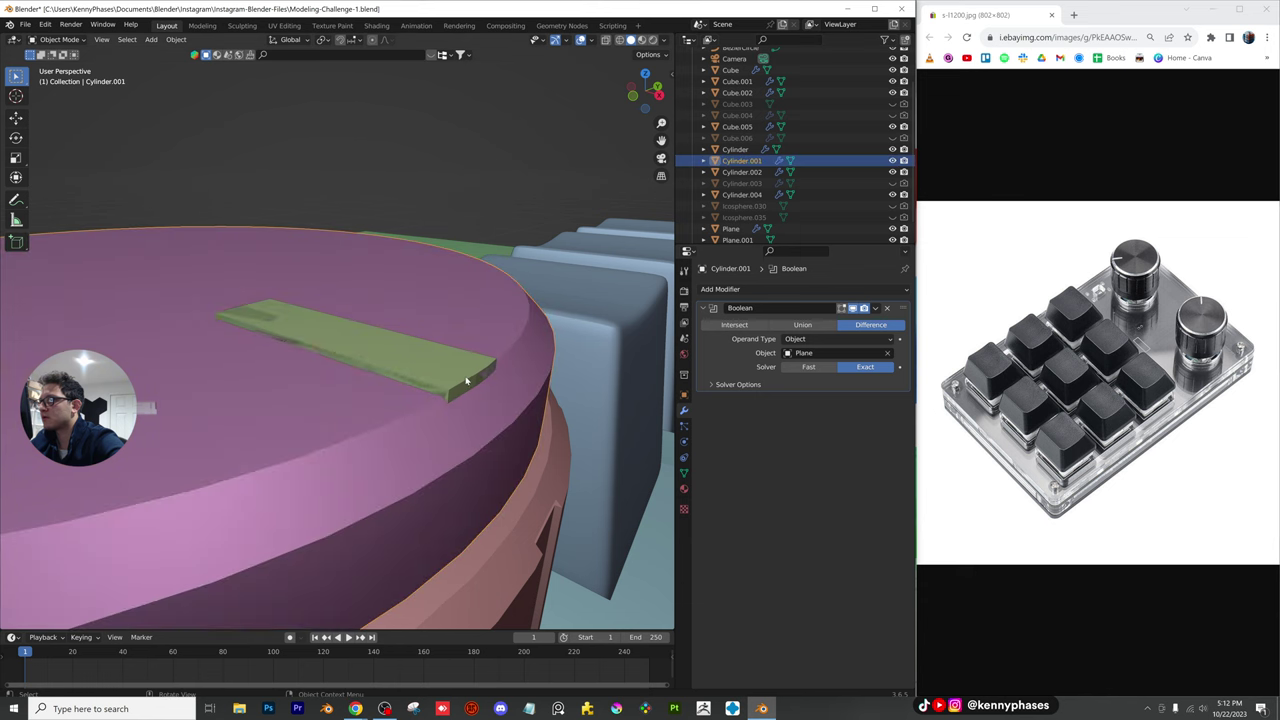
Hide the indicator plane in the viewport to expose the groove cut into the knob cap
left_click(747, 173)
left_click(443, 390)
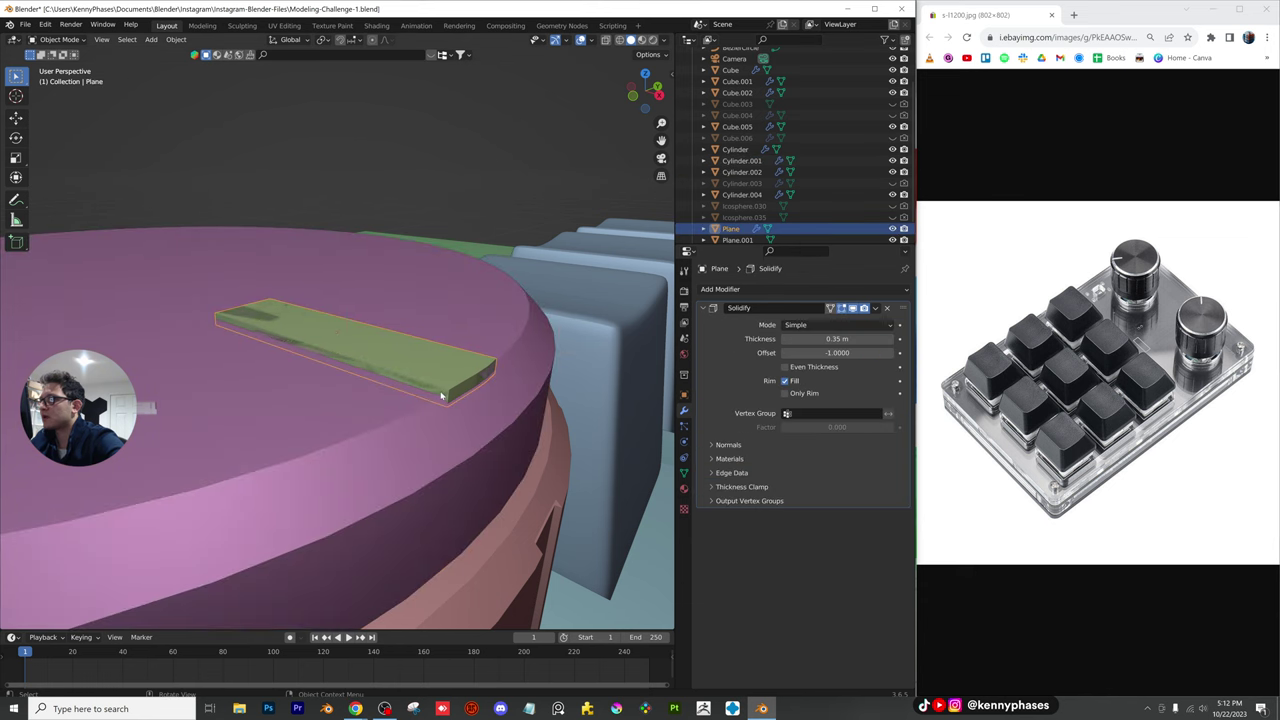
key("h")
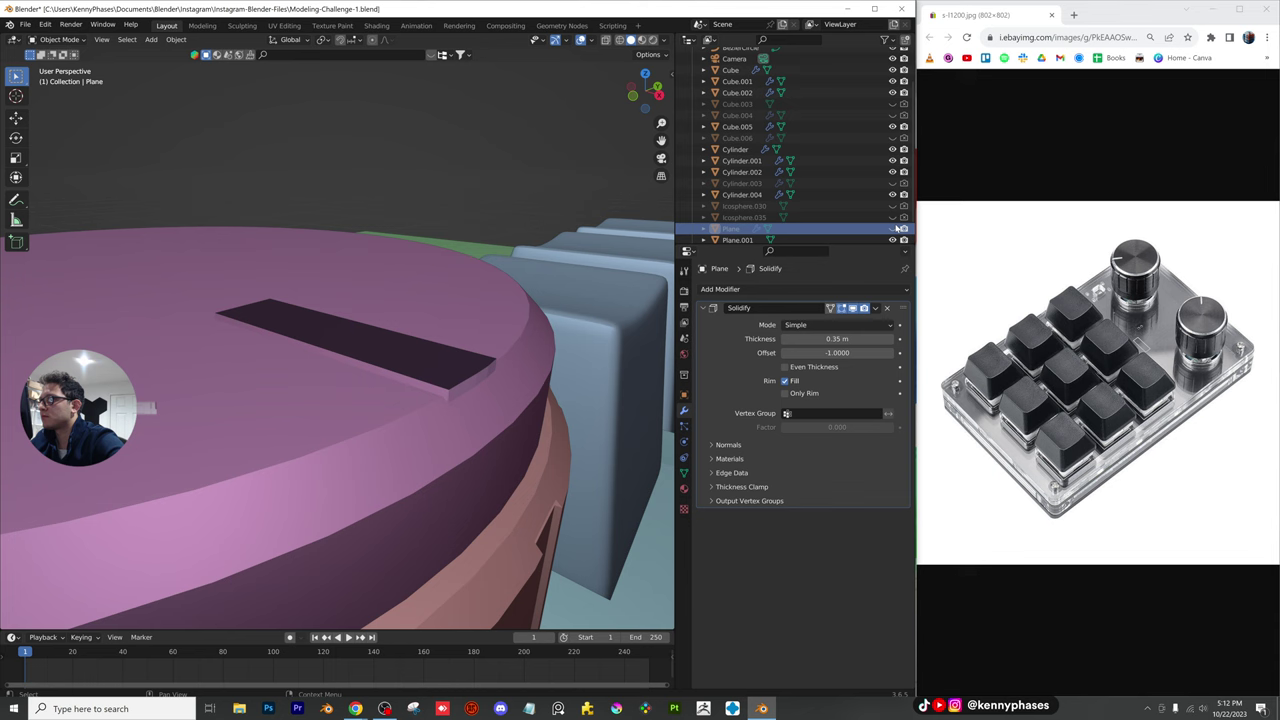
middle_click_drag(341, 320, 291, 317)
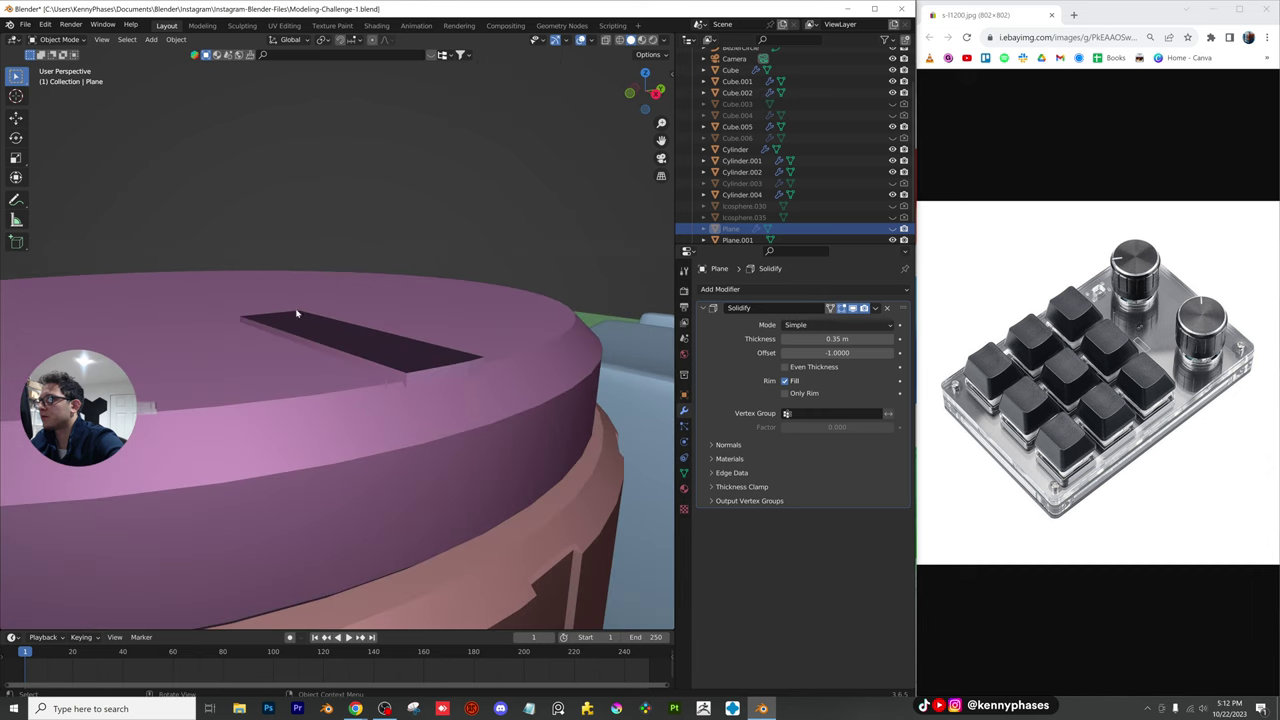
Set the knob cap's Boolean modifier to the Fast solver
left_click(741, 160)
left_click(808, 367)
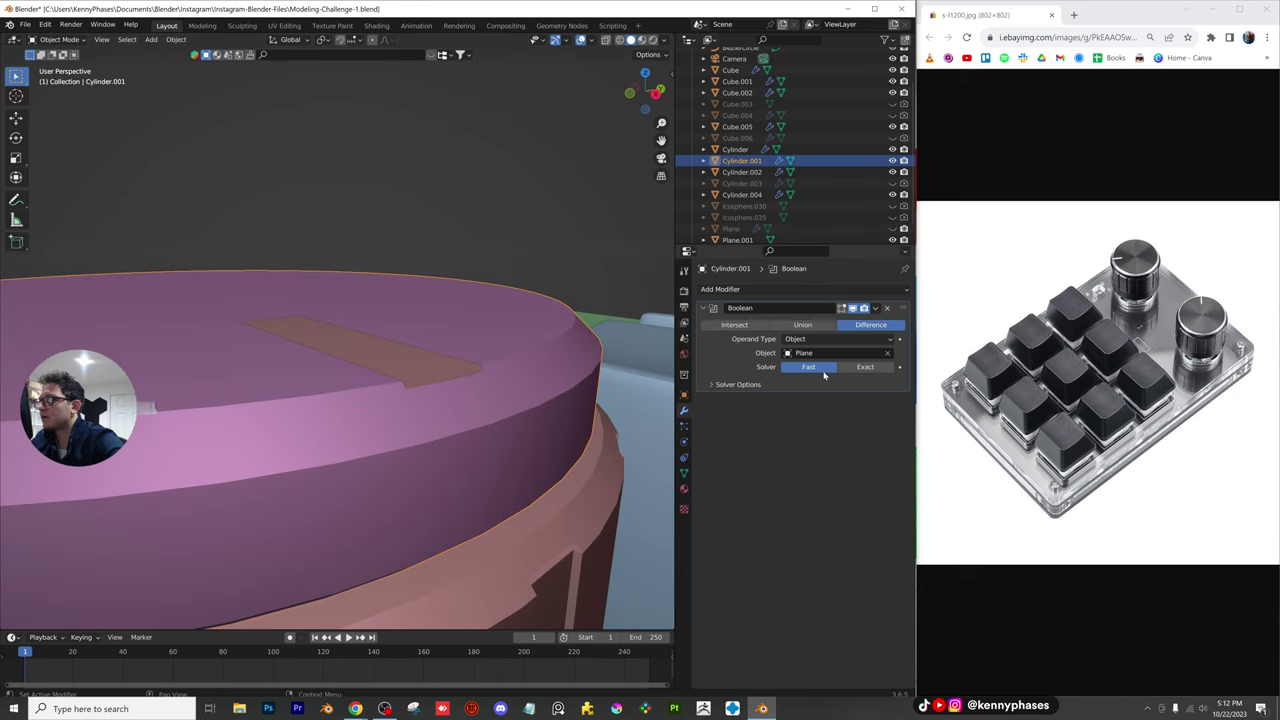
mouse_move(400, 400)
middle_mouse_down()
mouse_move(379, 409)
mouse_move(337, 383)
mouse_move(420, 395)
middle_mouse_up()
Add a Solidify modifier with 0.037 m thickness to the knob cap and place it after the Boolean in the stack
left_click(748, 290)
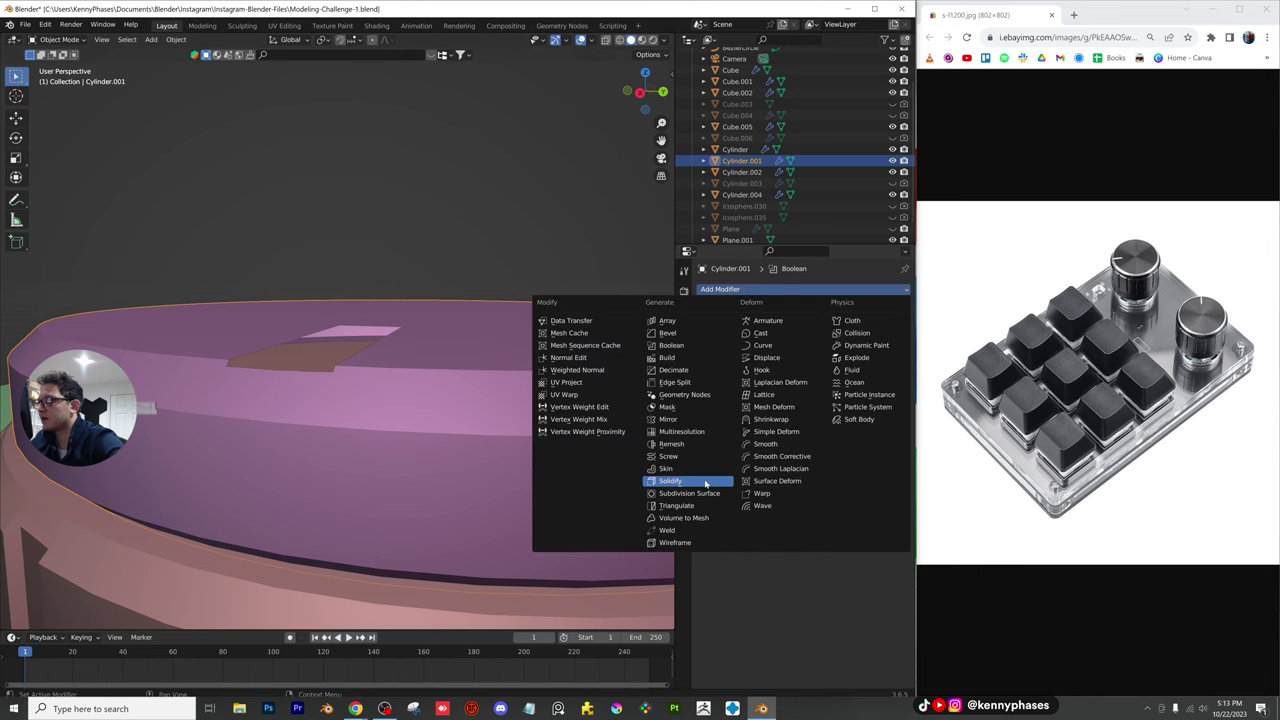
left_click(758, 487)
left_click_drag(903, 400, 893, 300)
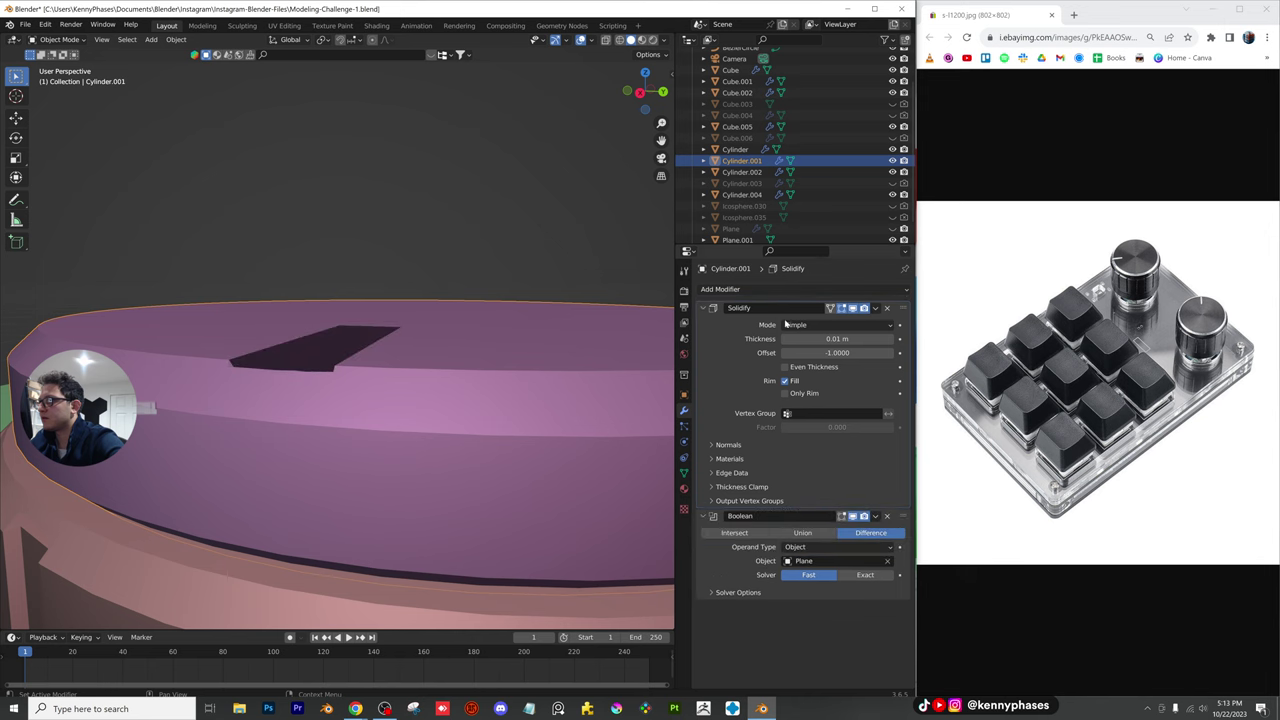
middle_click_drag(489, 418, 504, 434)
left_click_drag(871, 339, 839, 339)
middle_click_drag(428, 345, 393, 366)
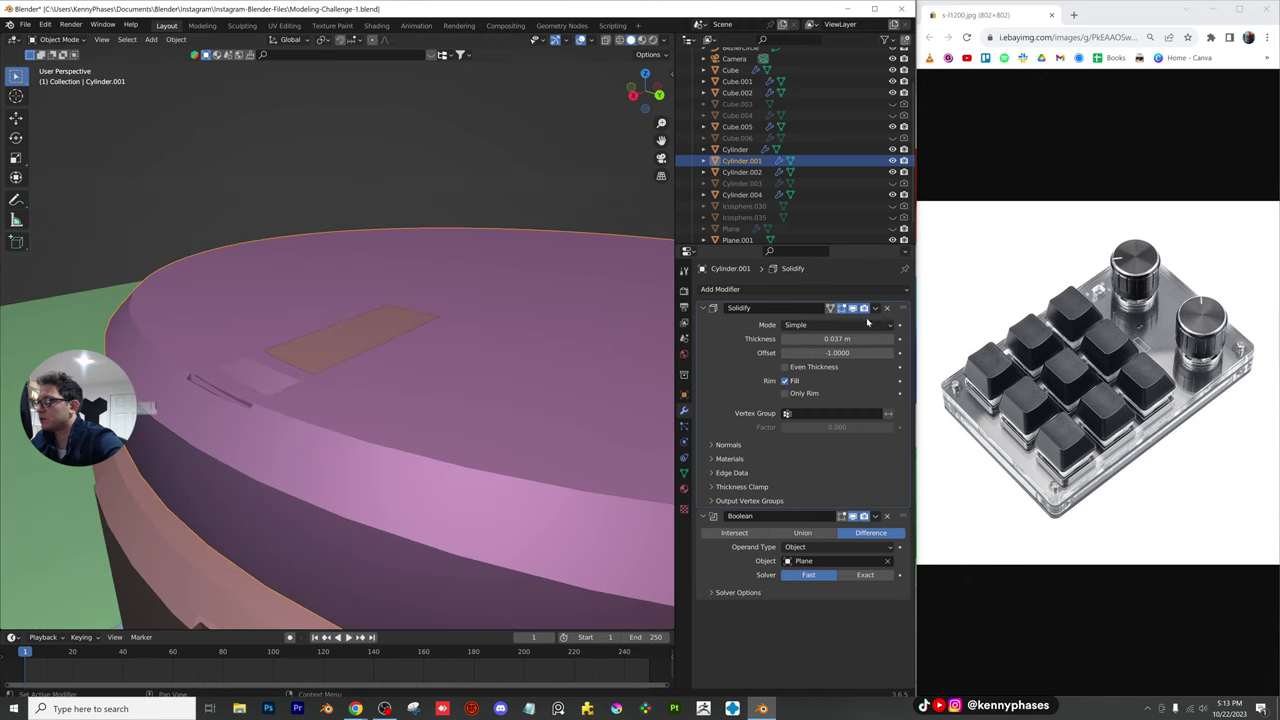
left_click_drag(903, 308, 906, 519)
mouse_move(549, 422)
middle_mouse_down()
mouse_move(600, 398)
mouse_move(339, 438)
mouse_move(451, 429)
mouse_move(574, 480)
mouse_move(580, 443)
mouse_move(617, 444)
mouse_move(454, 438)
mouse_move(544, 411)
middle_mouse_up()
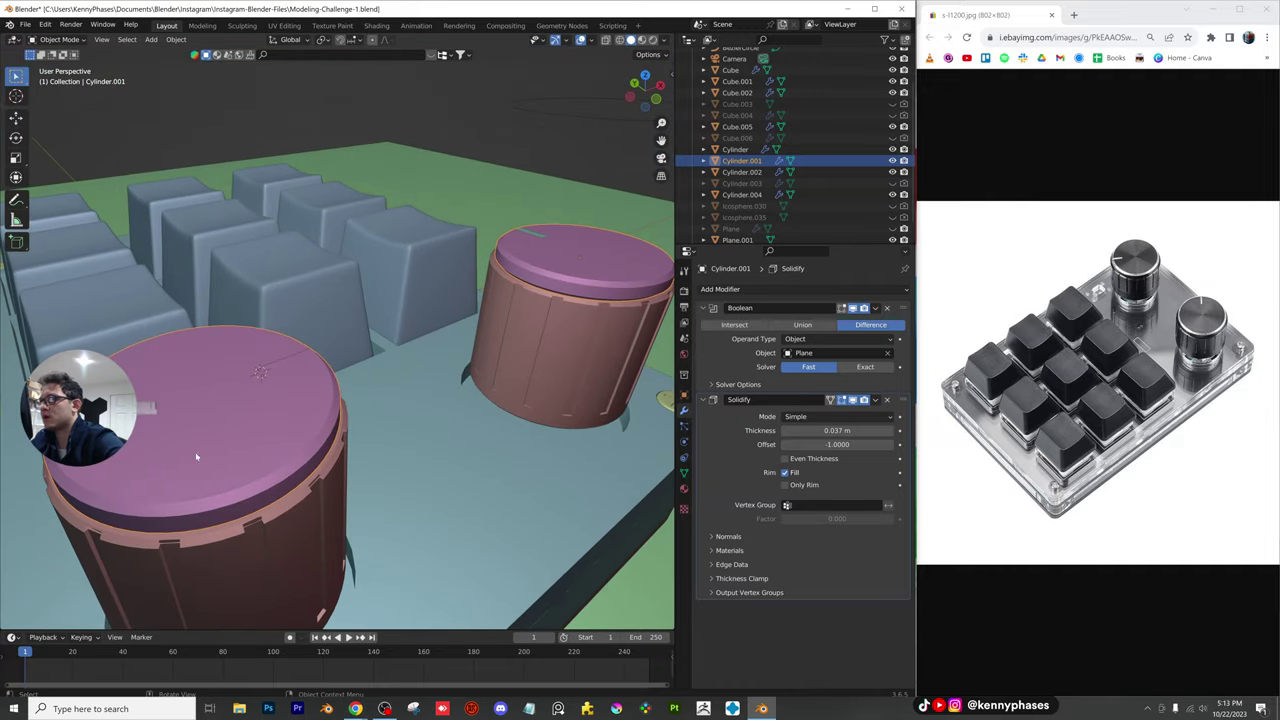
Delete the vertices of the second knob's cap from the shared knob cap mesh
middle_click_drag(353, 436, 426, 450)
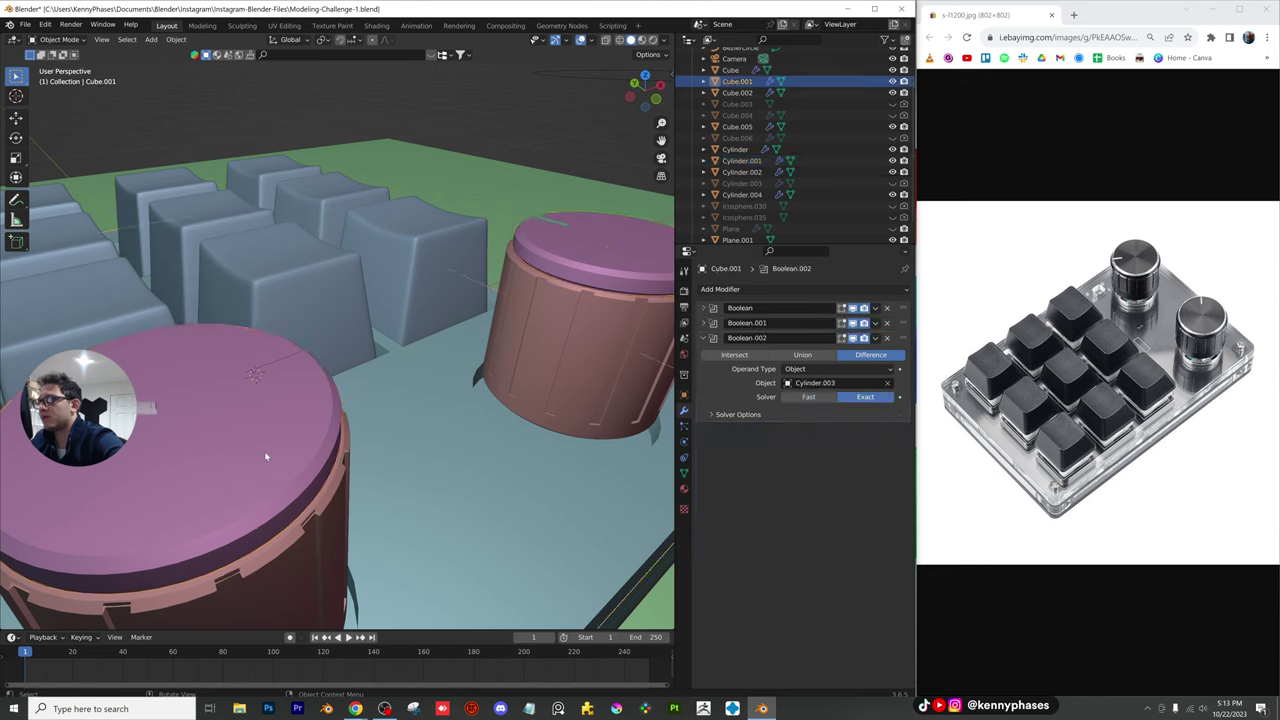
key("Tab")
scroll(330, 443, "down", 2)
middle_click_drag(409, 140, 477, 162)
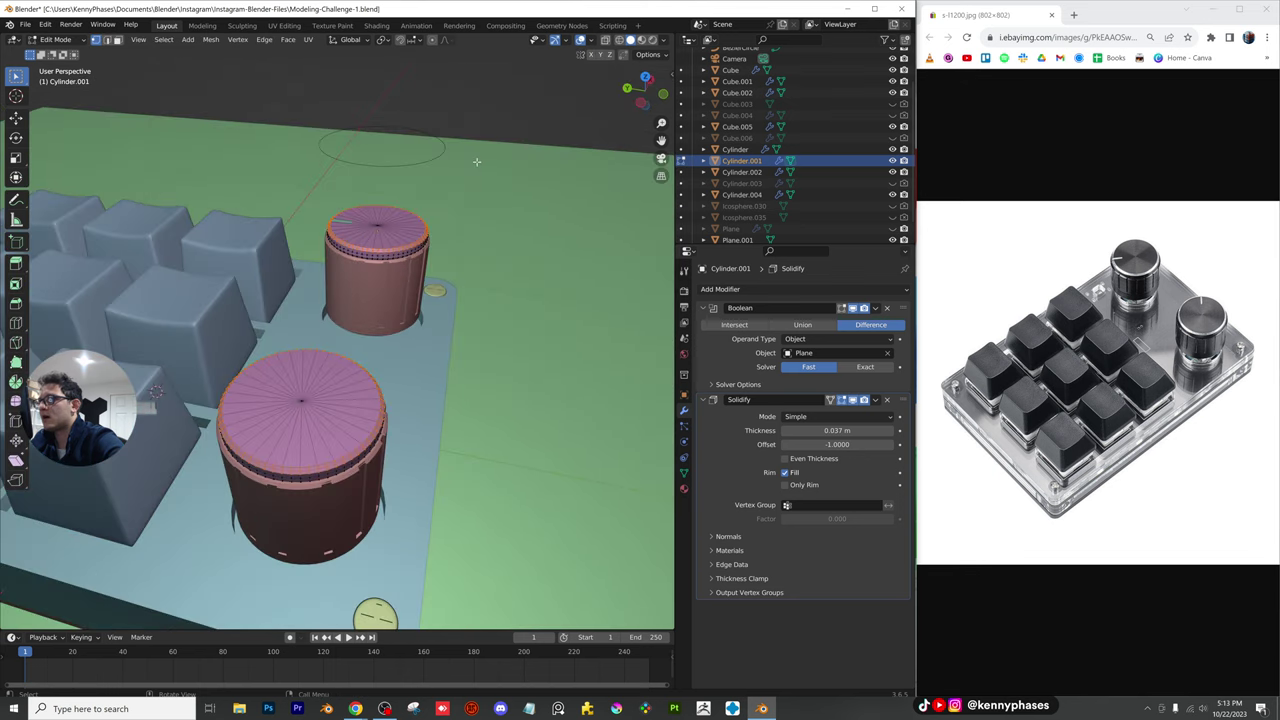
left_click(609, 40)
left_click_drag(518, 137, 311, 270)
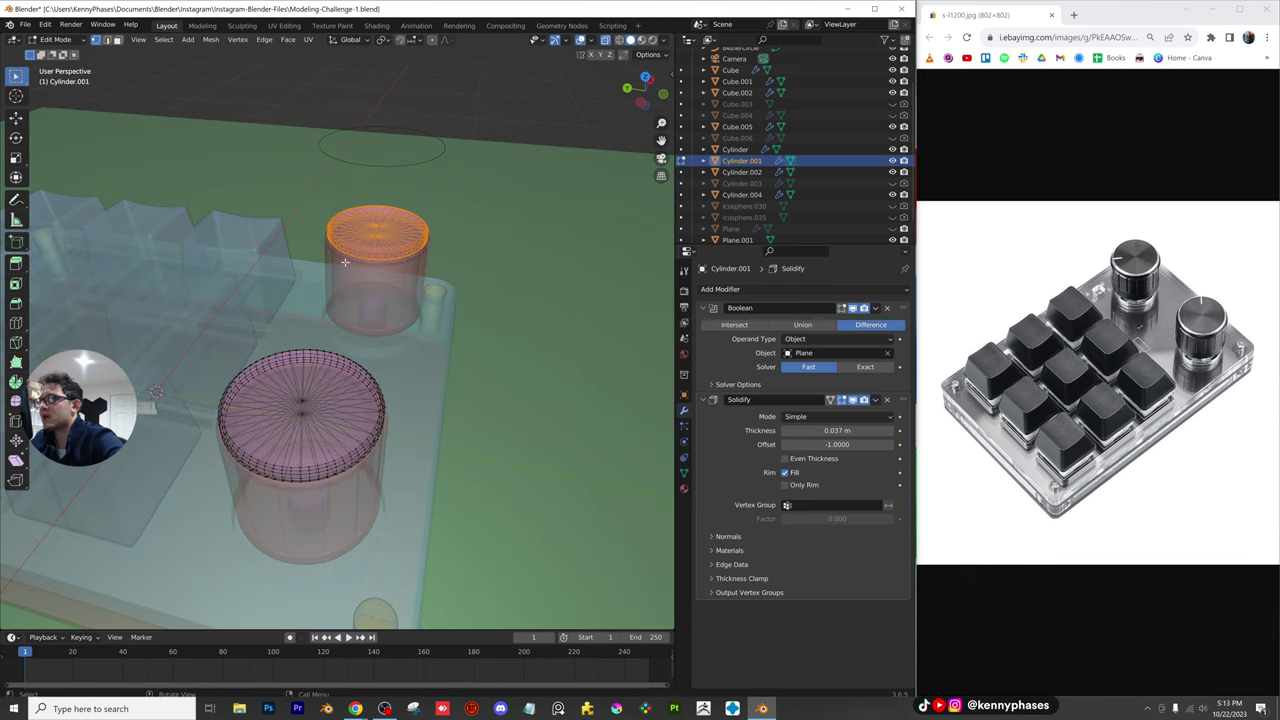
key("x")
left_click(402, 285)
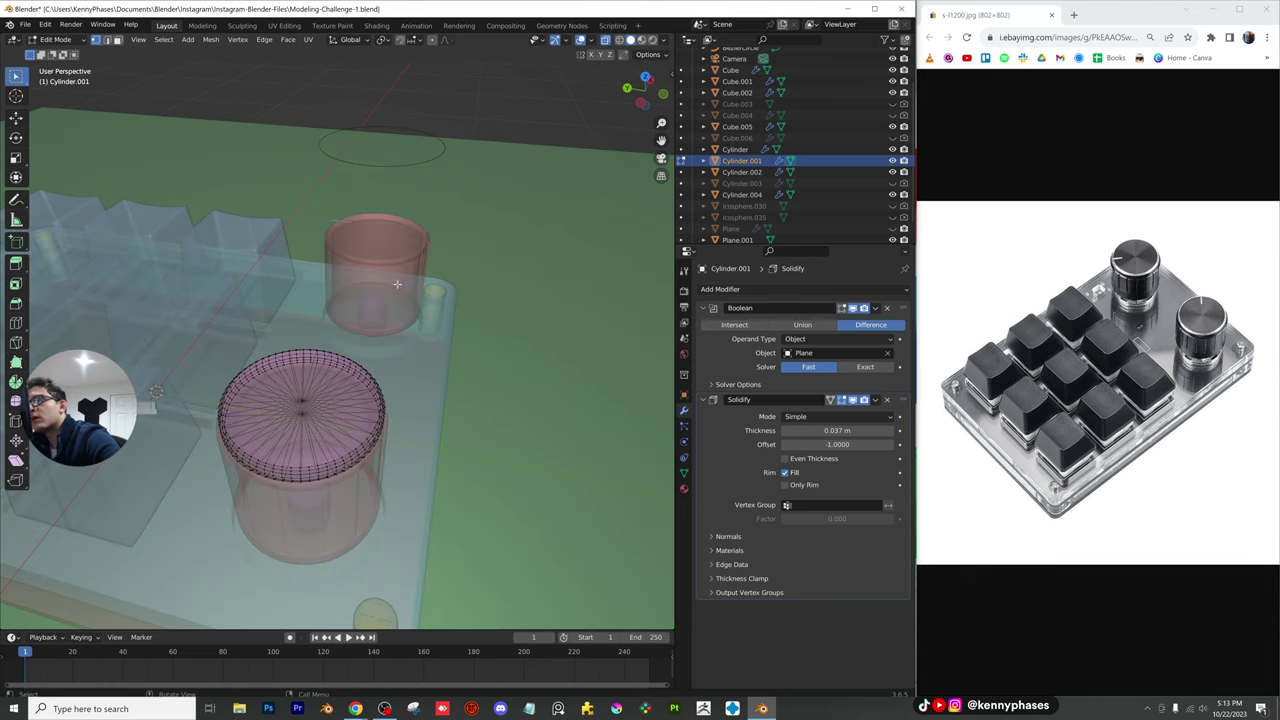
key("Tab")
left_click(606, 40)
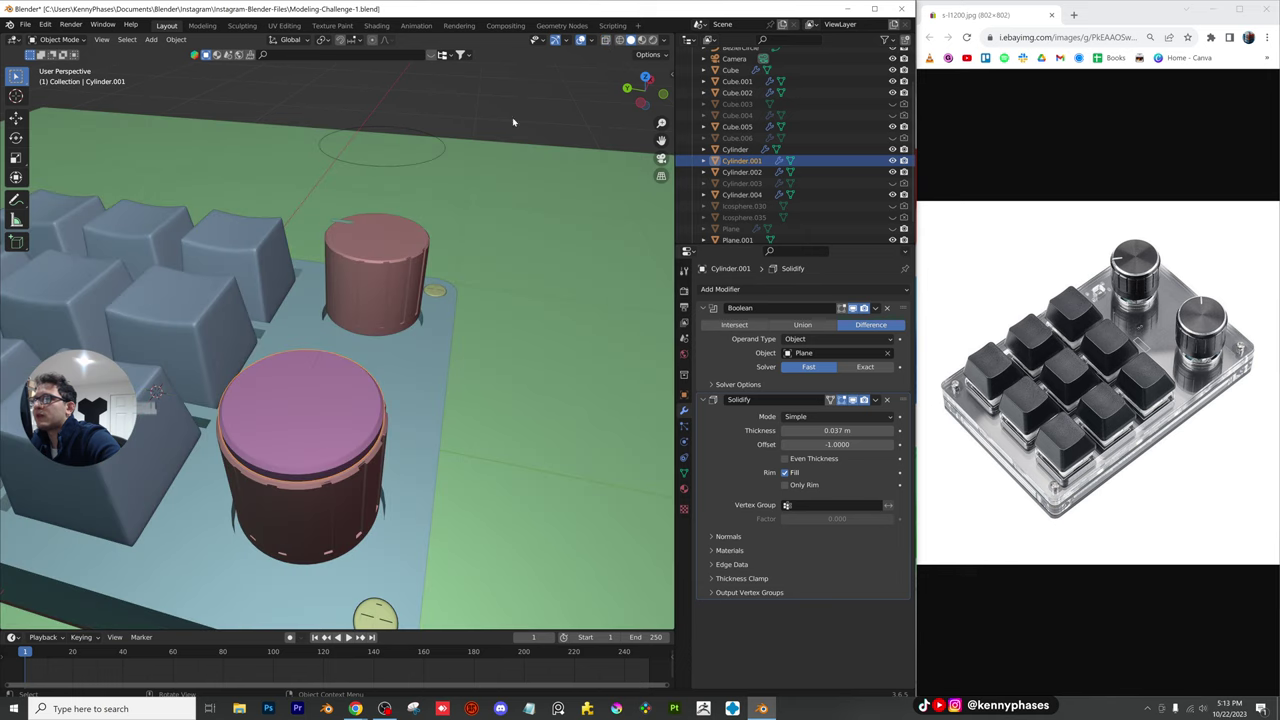
Delete the leftover indicator plane on the second knob and select the remaining knob cap
left_click(338, 222)
key("x")
left_click(338, 222)
left_click(349, 420)
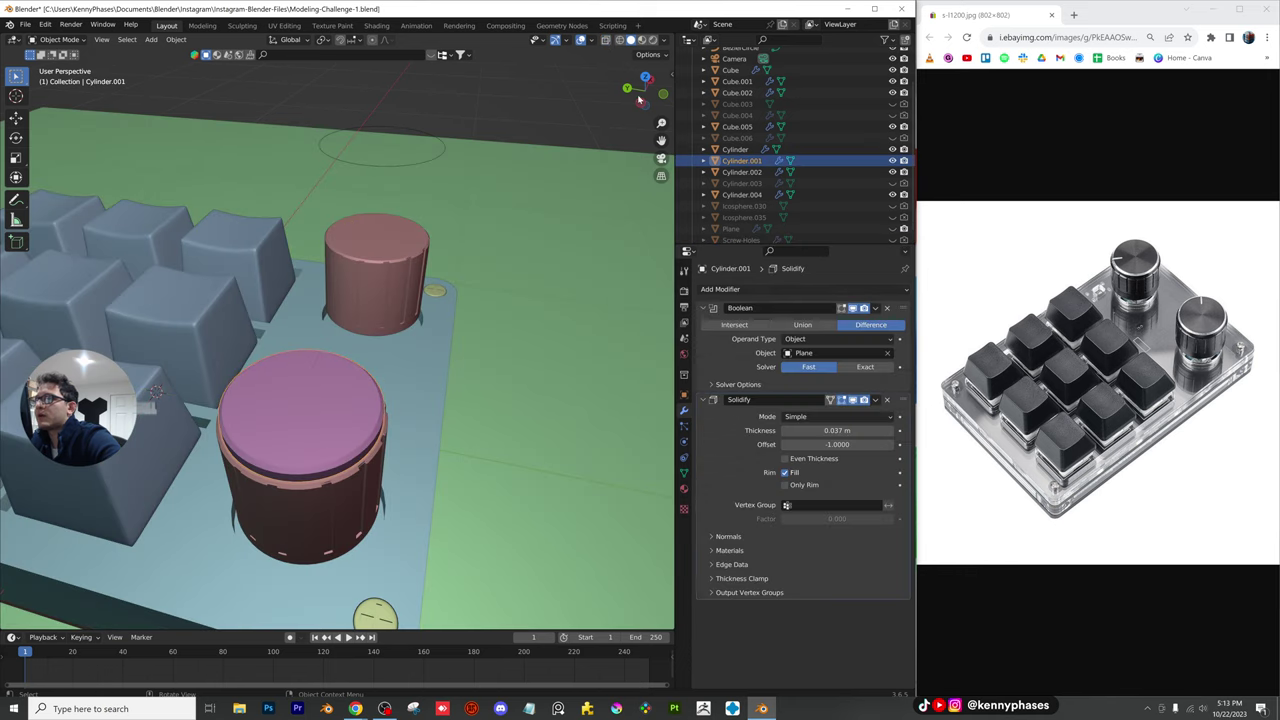
Try duplicating the knob cap about 0.785 m along X onto the second knob
left_click(646, 76)
scroll(293, 330, "down", 3)
key("shift+d")
key("x")
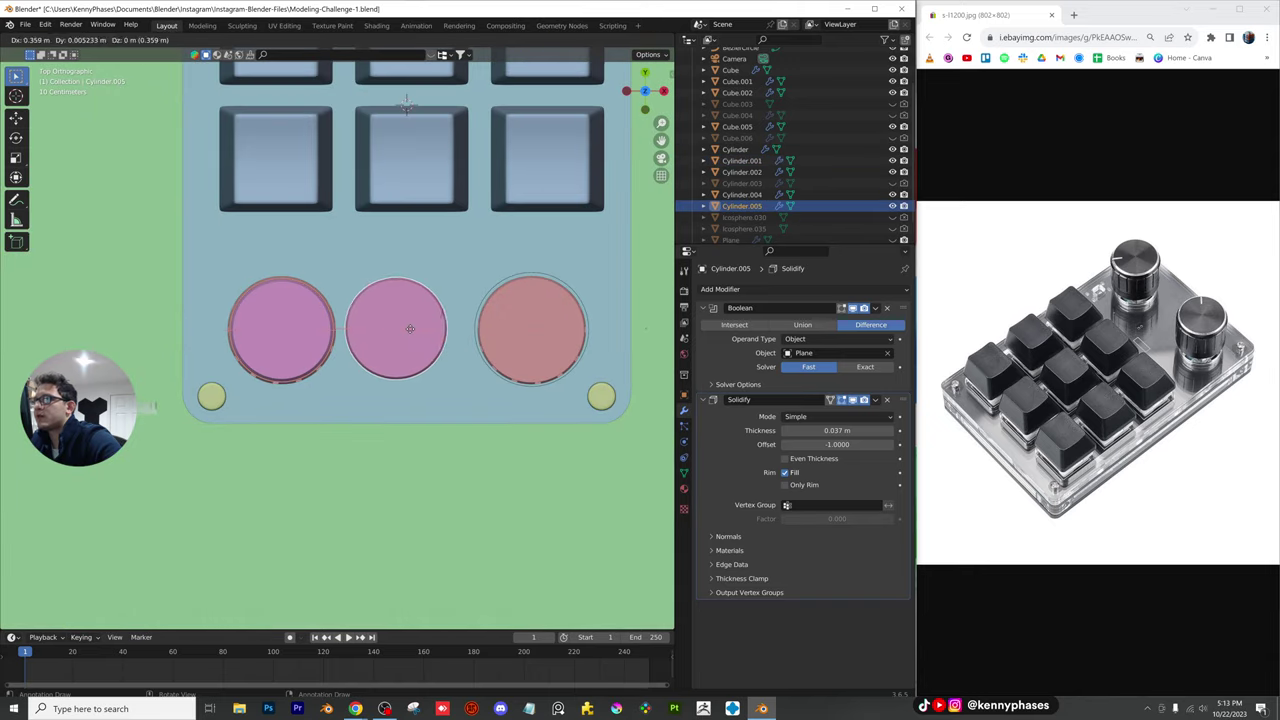
left_click(530, 330)
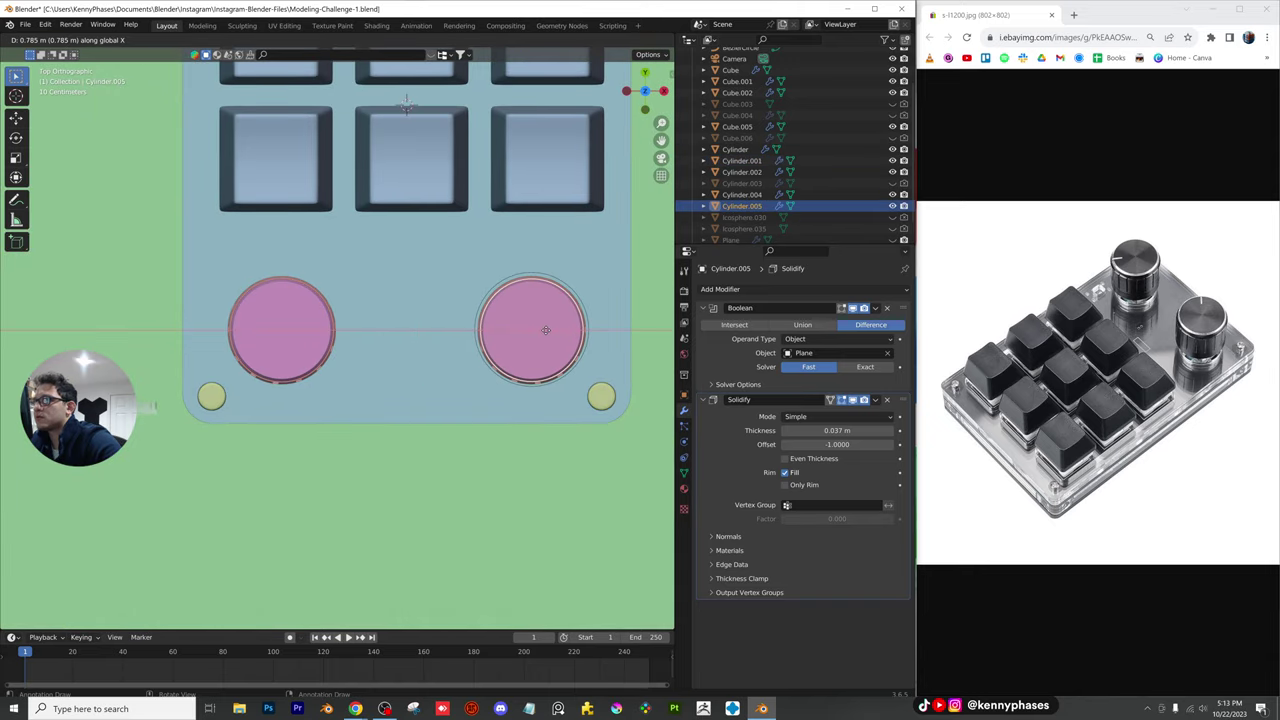
scroll(600, 357, "up", 2)
scroll(394, 337, "up", 3)
middle_click_drag(600, 357, 345, 290, "shift")
scroll(394, 337, "down", 1)
key("ctrl+z")
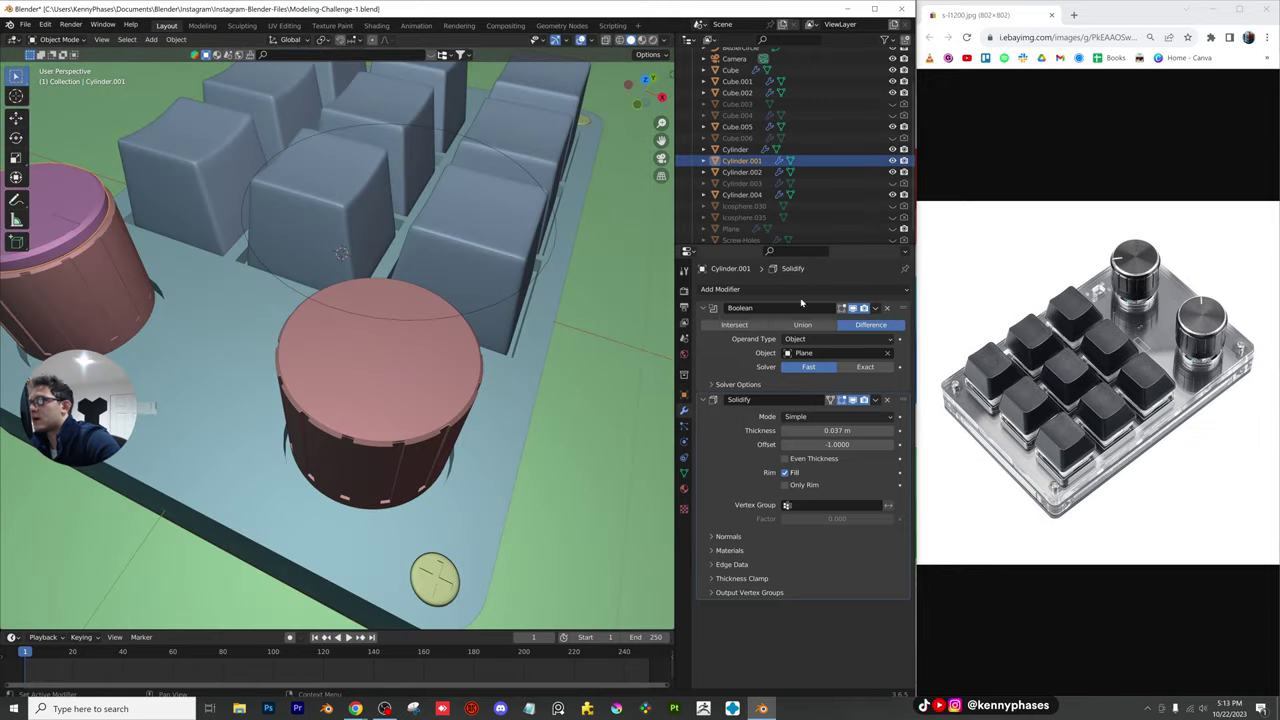
Apply the Boolean and Solidify modifiers on the knob cap
left_click(875, 308)
left_click(872, 322)
left_click(875, 308)
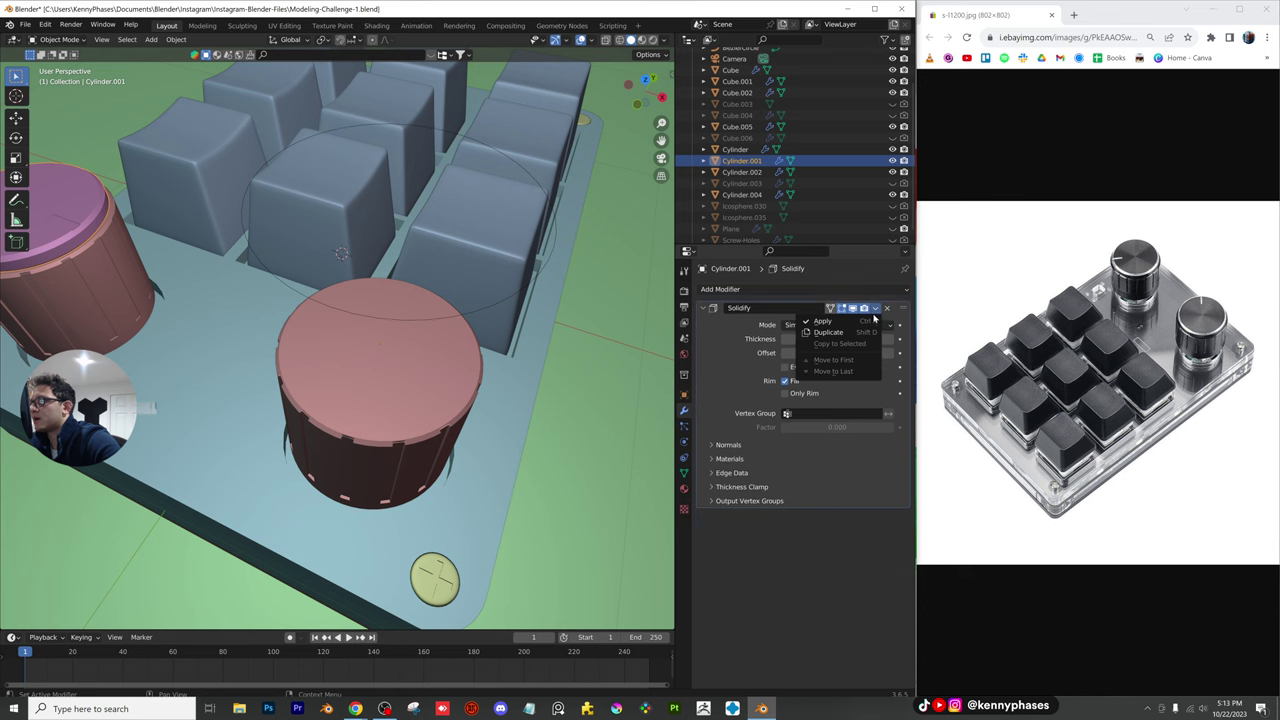
left_click(872, 322)
Duplicate the grooved knob cap, move it onto the capless knob and align it there along X
key("shift+d")
left_click(548, 428)
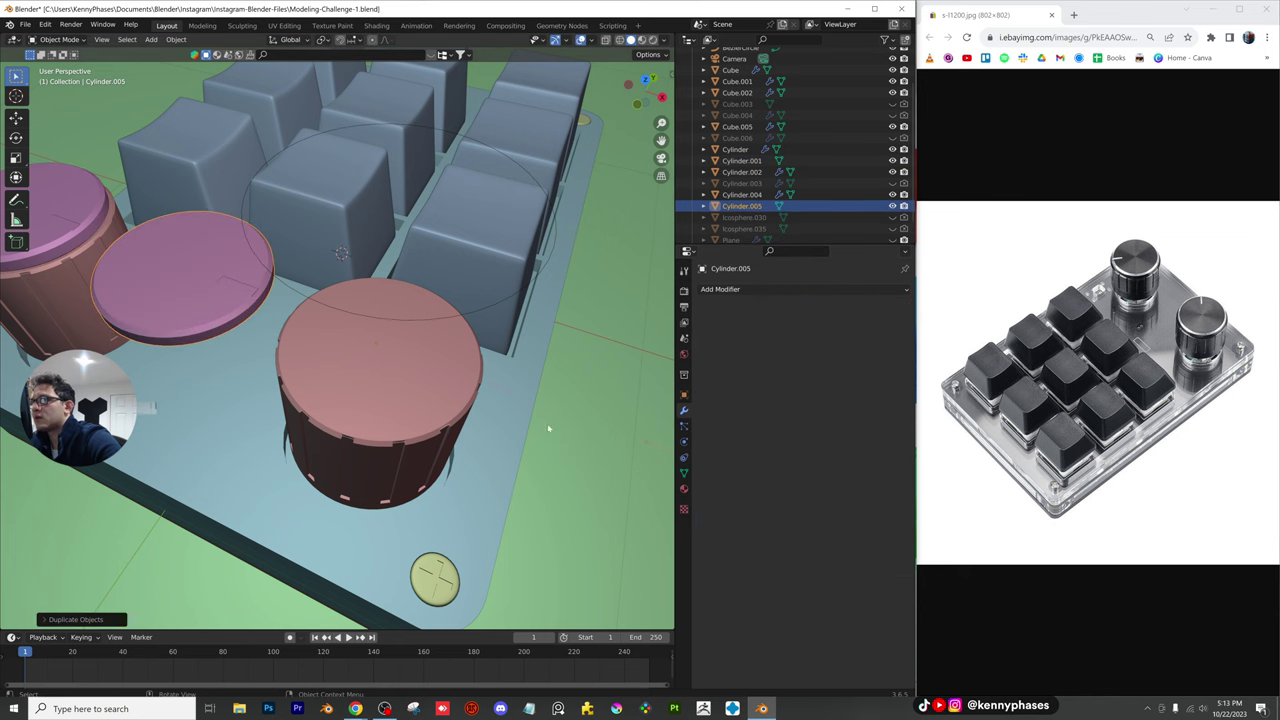
key("g")
left_click(444, 369)
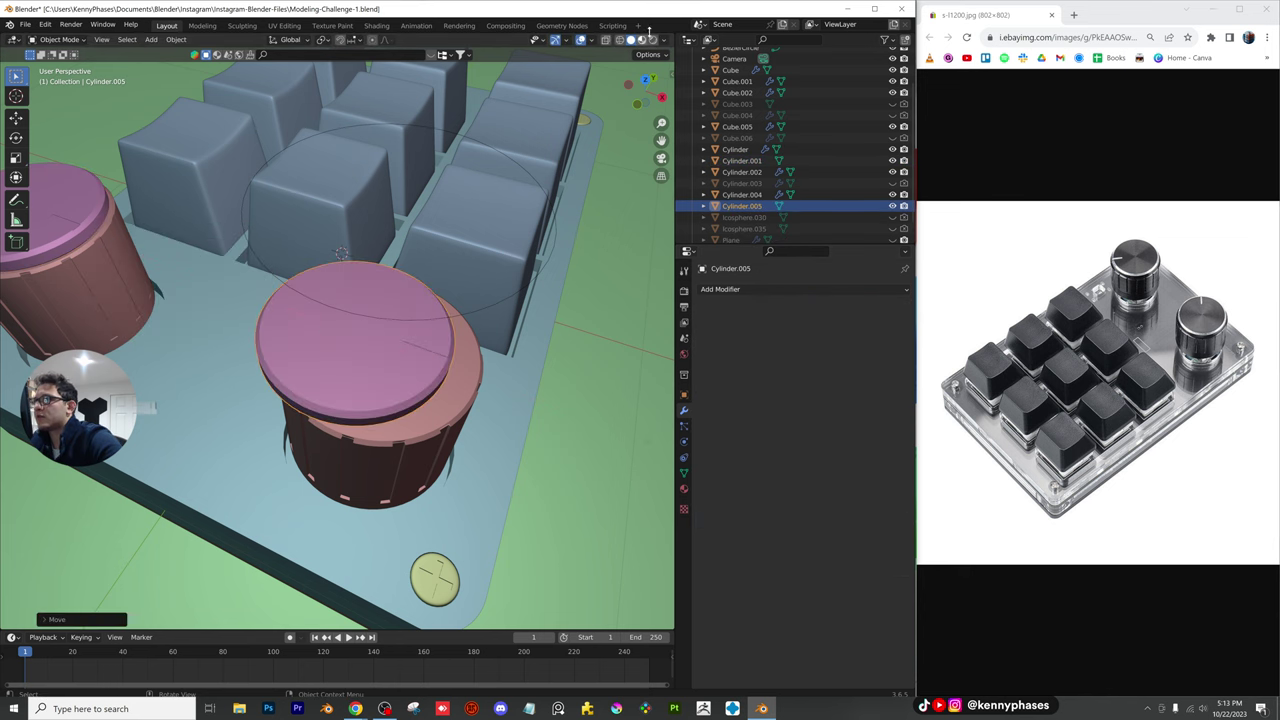
left_click(642, 82)
scroll(429, 288, "up", 2)
key("g")
key("x")
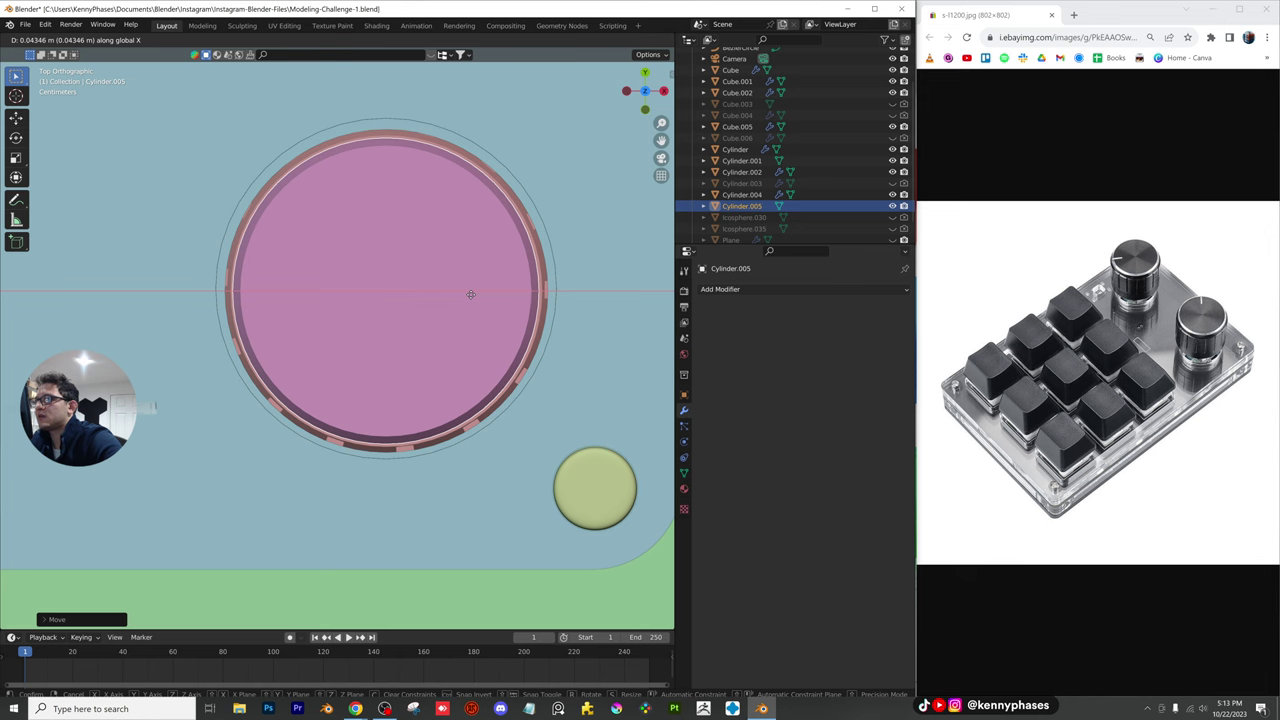
left_click(470, 294)
Set the duplicated cap's origin to its geometry and rotate the cap around Z to turn its indicator groove
middle_click_drag(451, 337, 418, 368)
right_click(418, 366)
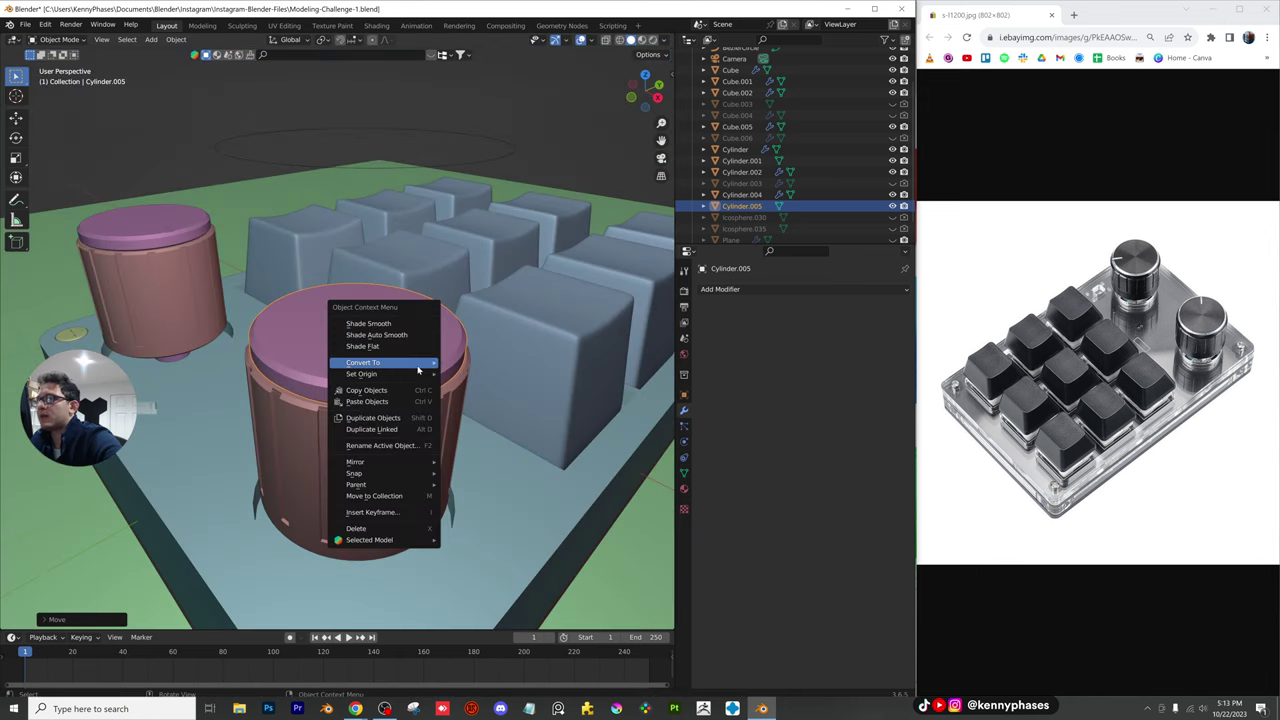
mouse_move(425, 374)
left_click(480, 391)
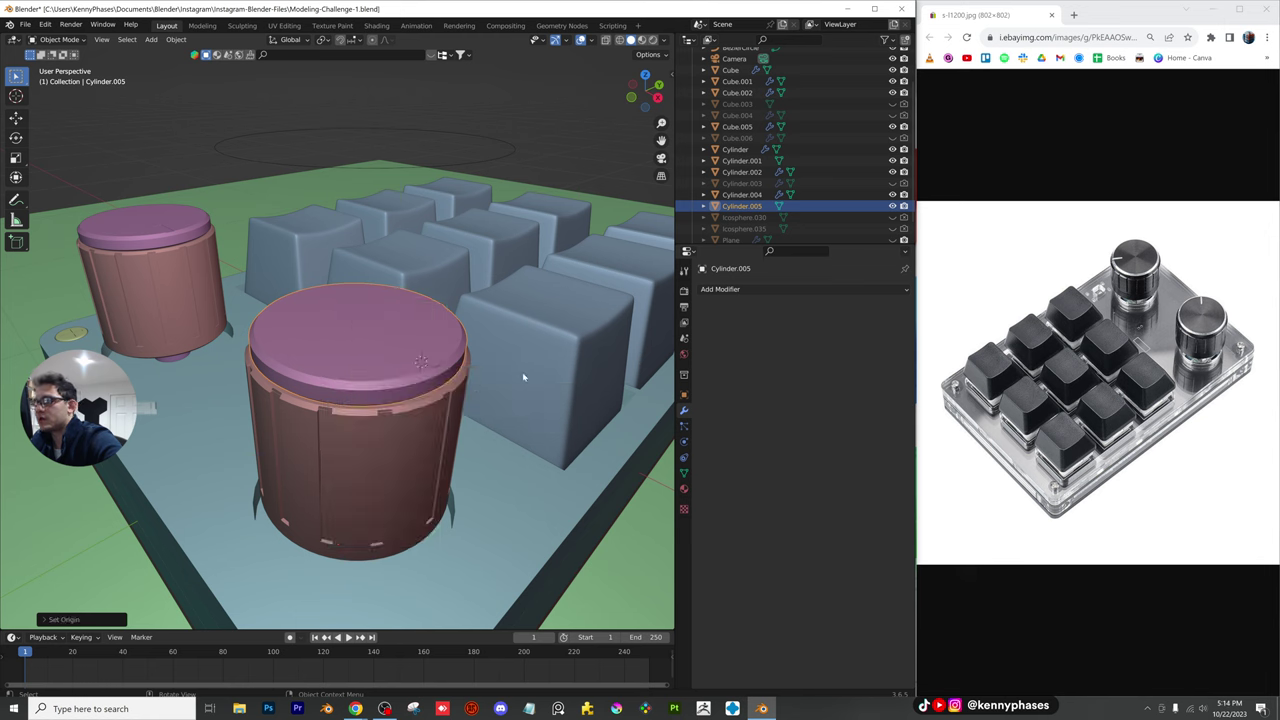
key("r")
key("z")
left_click(455, 384)
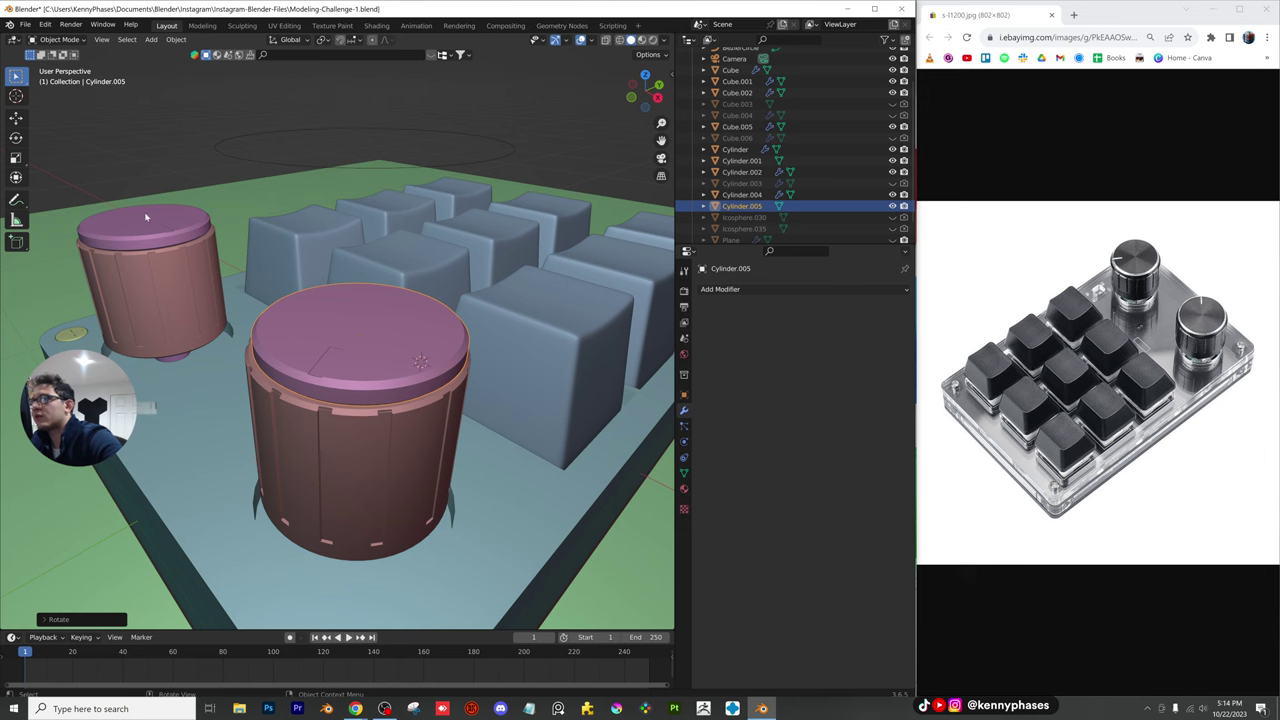
Set the original knob cap's origin to its geometry and rotate that cap around Z
left_click(146, 217)
right_click(146, 217)
mouse_move(146, 217)
left_click(201, 232)
key("r")
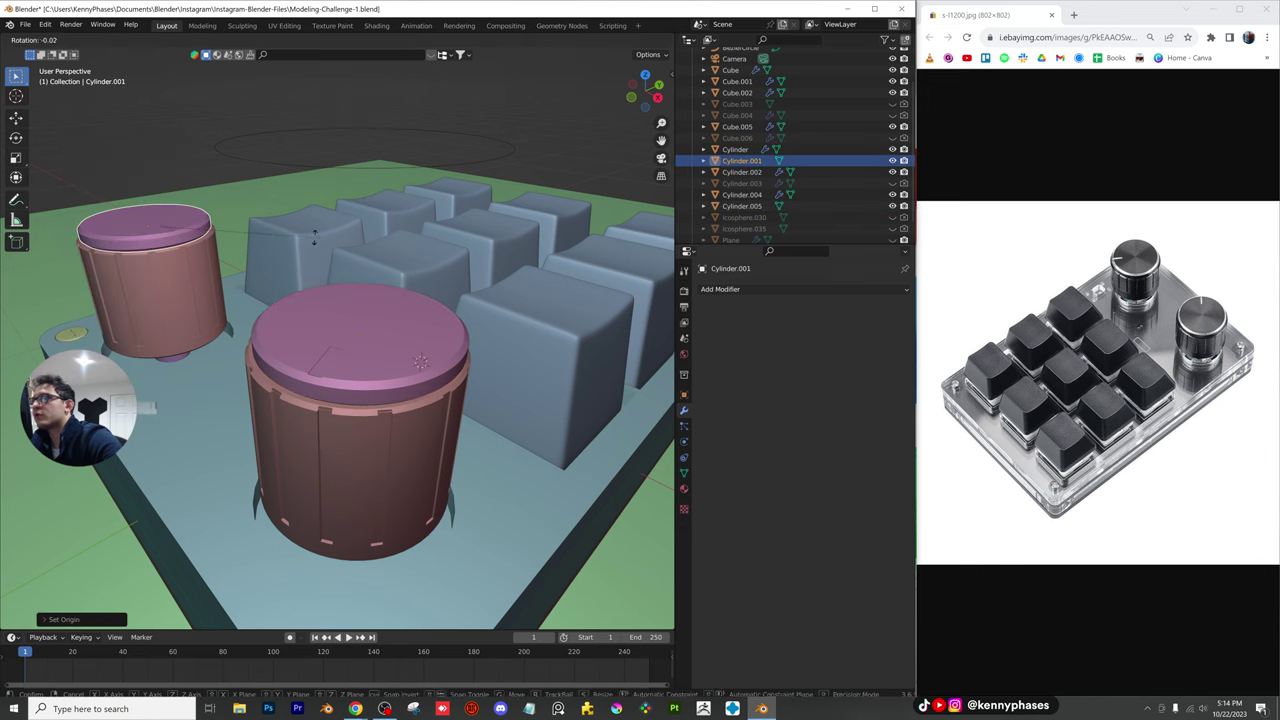
key("z")
left_click(333, 132)
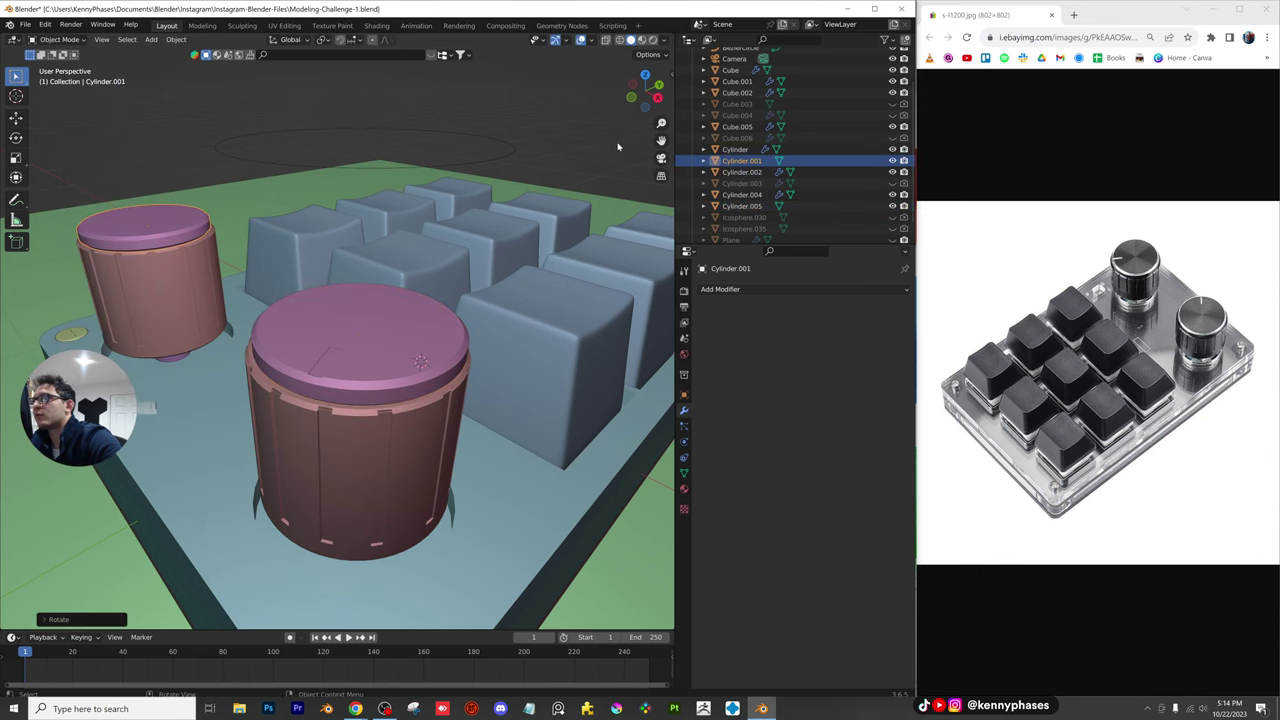
View the keypad through the camera with rendered shading to check the knob caps
left_click(661, 158)
key("z")
left_click(455, 187)
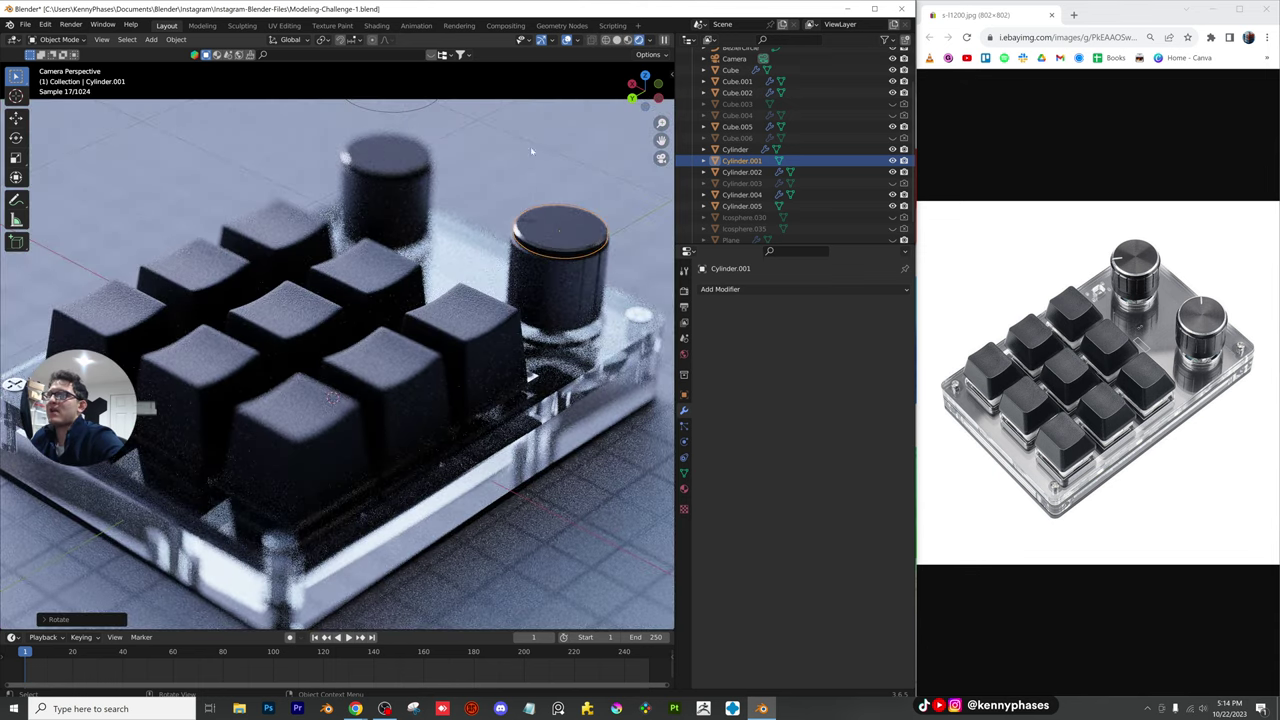
Return to solid shading and frame the original knob cap to inspect its indicator groove up close
left_click(616, 40)
middle_click_drag(574, 217, 464, 347)
key("KP_Decimal")
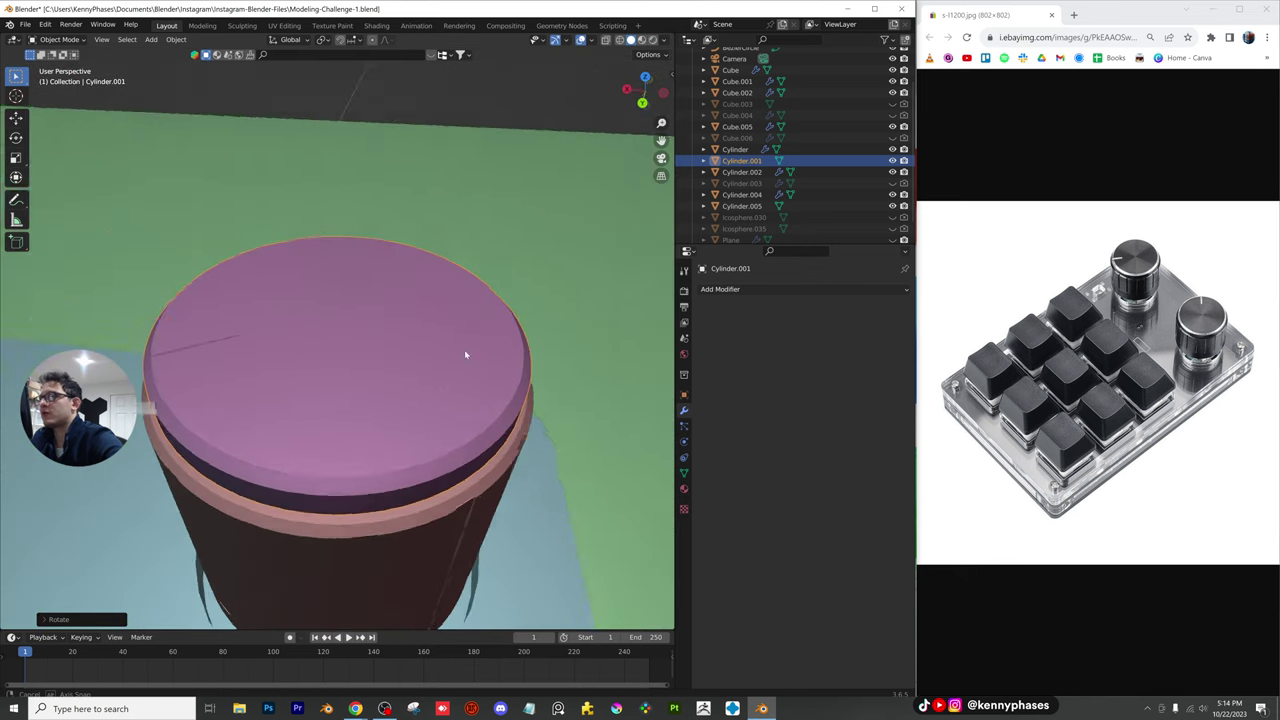
Assign the Light-Metalic material to the original knob cap's indicator groove face and show the model in material preview shading
key("Tab")
middle_click_drag(386, 426, 431, 398)
scroll(431, 398, "up", 2)
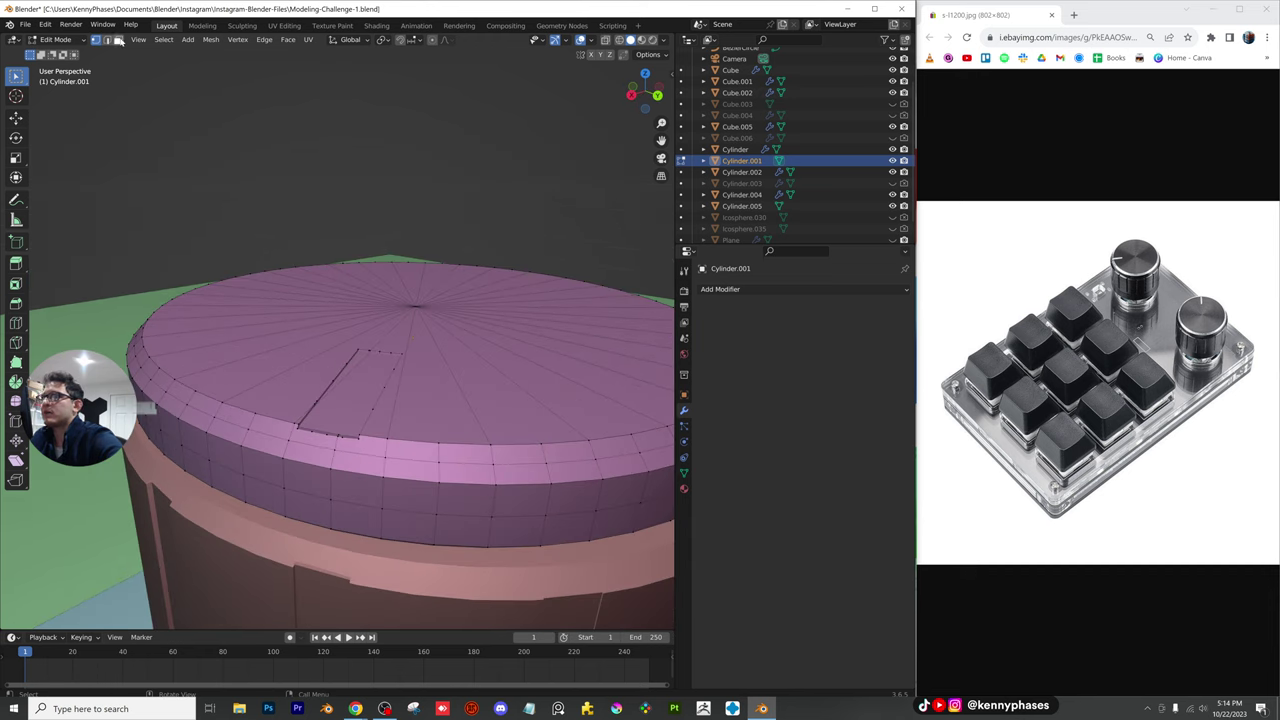
left_click(355, 386)
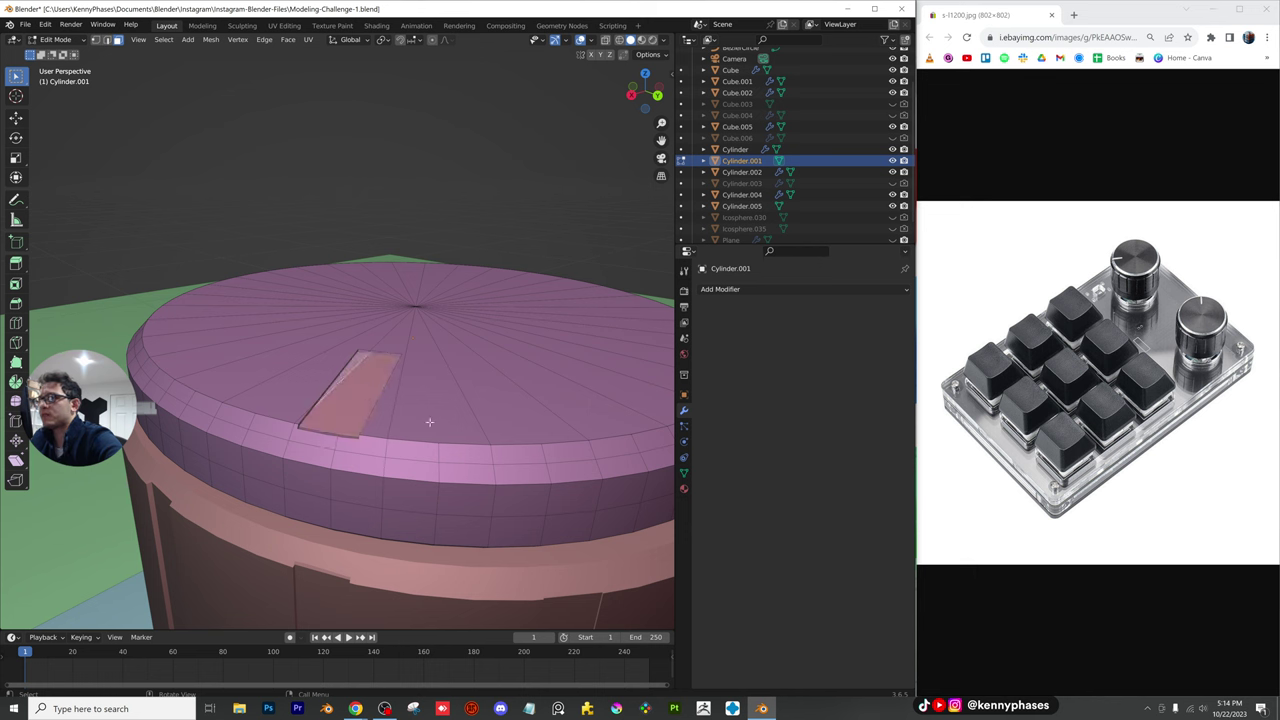
left_click(684, 488)
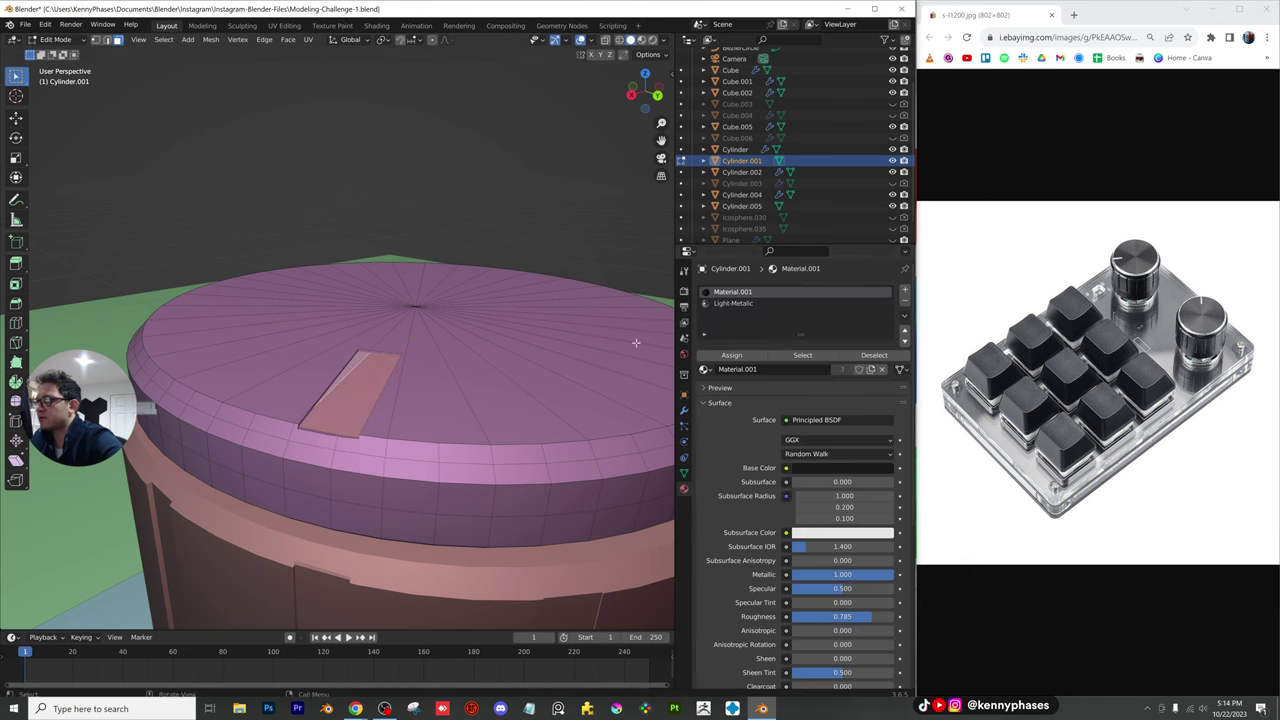
left_click(753, 305)
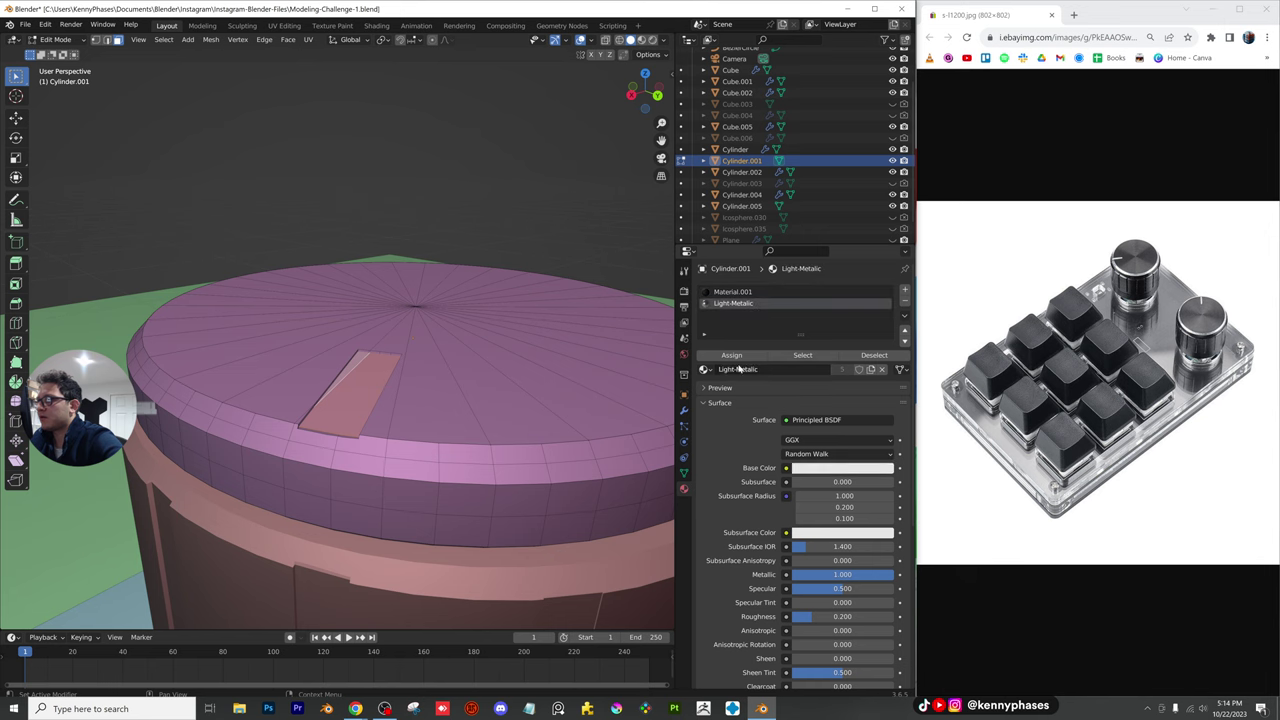
left_click(731, 355)
key("Tab")
left_click(642, 40)
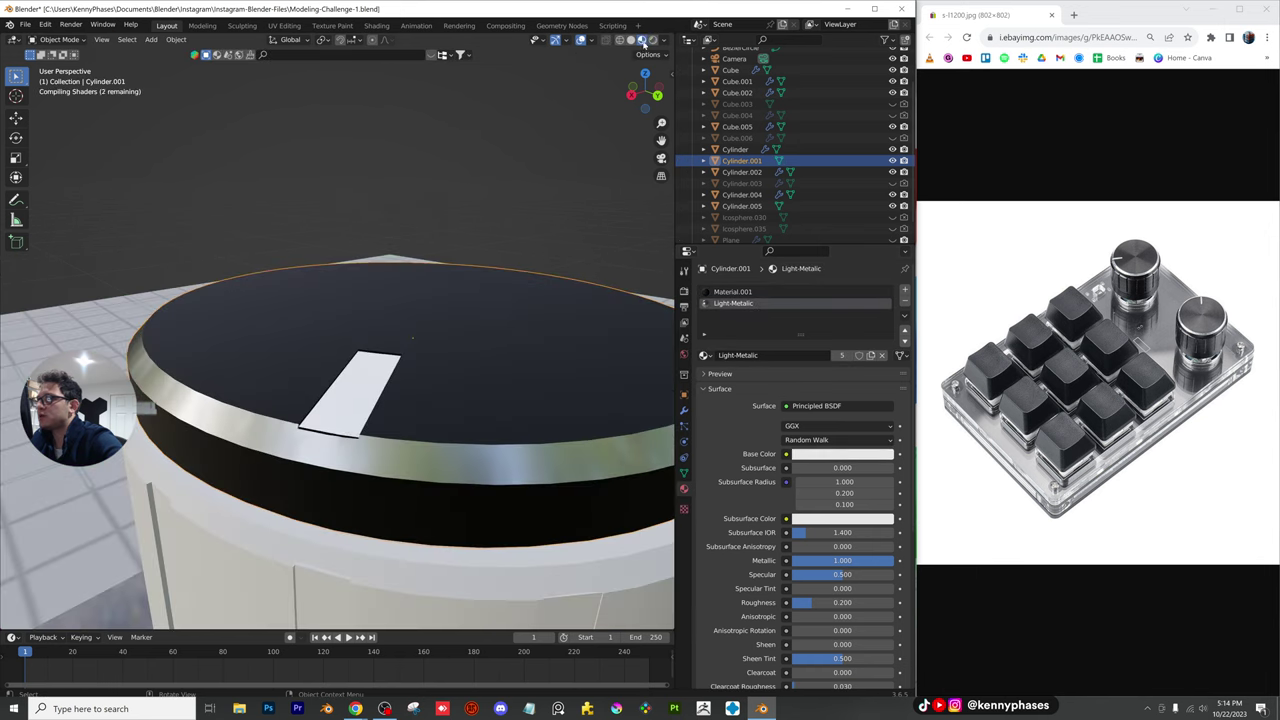
Assign the Light-Metalic material to the indicator groove face of the duplicated knob cap
scroll(357, 402, "down", 2)
scroll(357, 402, "down", 4)
middle_click_drag(357, 402, 490, 385, "shift")
scroll(490, 385, "down", 3)
scroll(400, 405, "up", 3)
left_click(390, 408)
key("Tab")
scroll(389, 408, "up", 3)
middle_click_drag(363, 417, 567, 380)
scroll(410, 386, "up", 5)
left_click(594, 380)
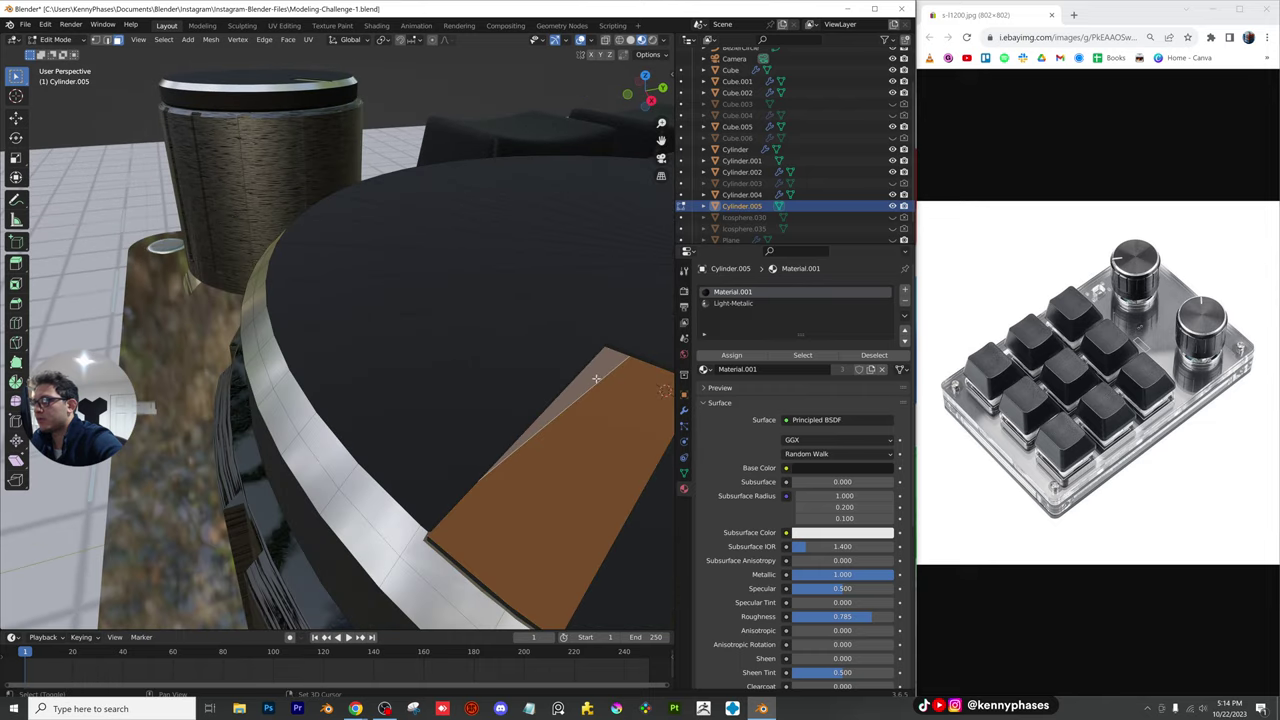
key("KP_Decimal")
scroll(560, 375, "down", 5)
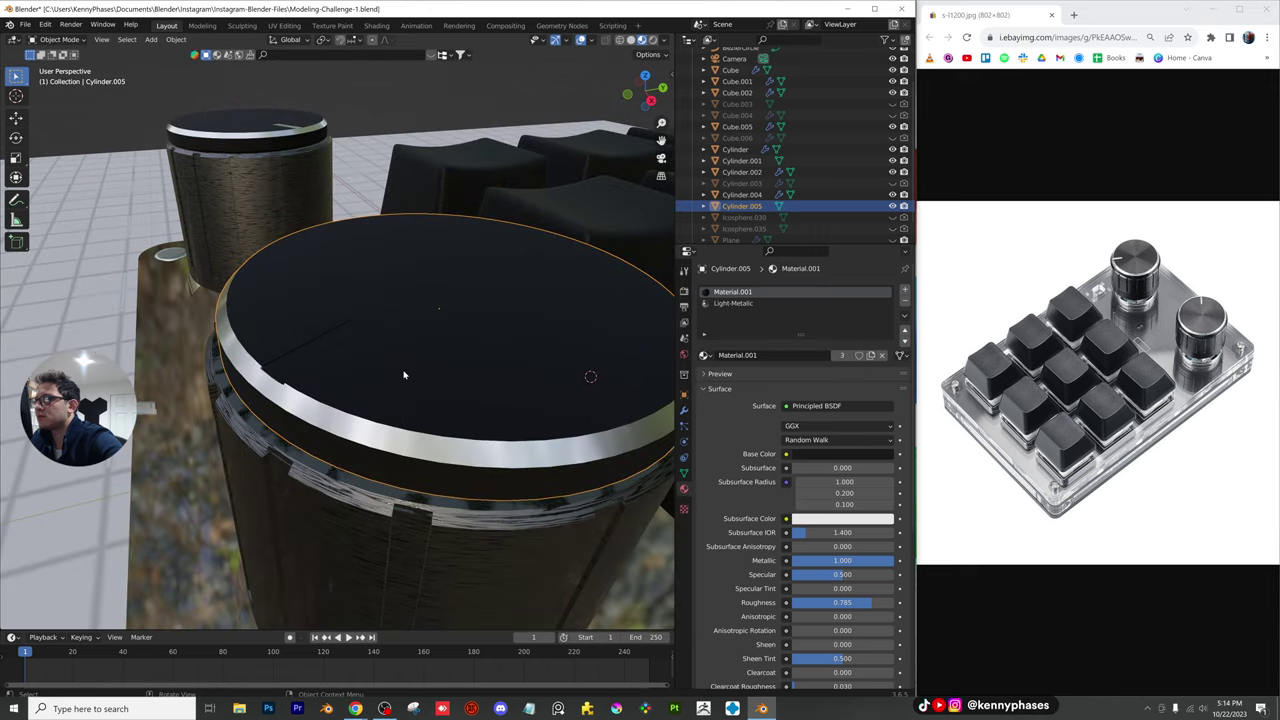
left_click(733, 303)
left_click(731, 355)
key("Tab")
scroll(405, 369, "down", 2)
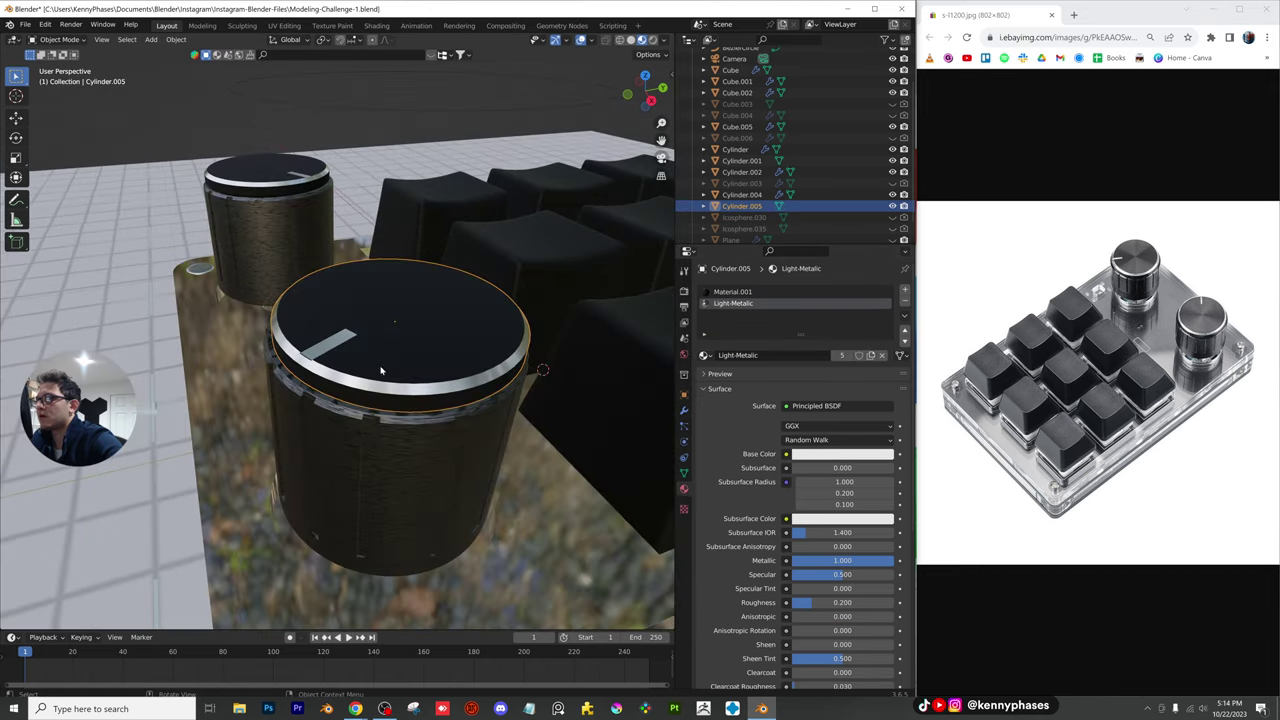
View the keypad through the camera with rendered shading and save the file
left_click(660, 157)
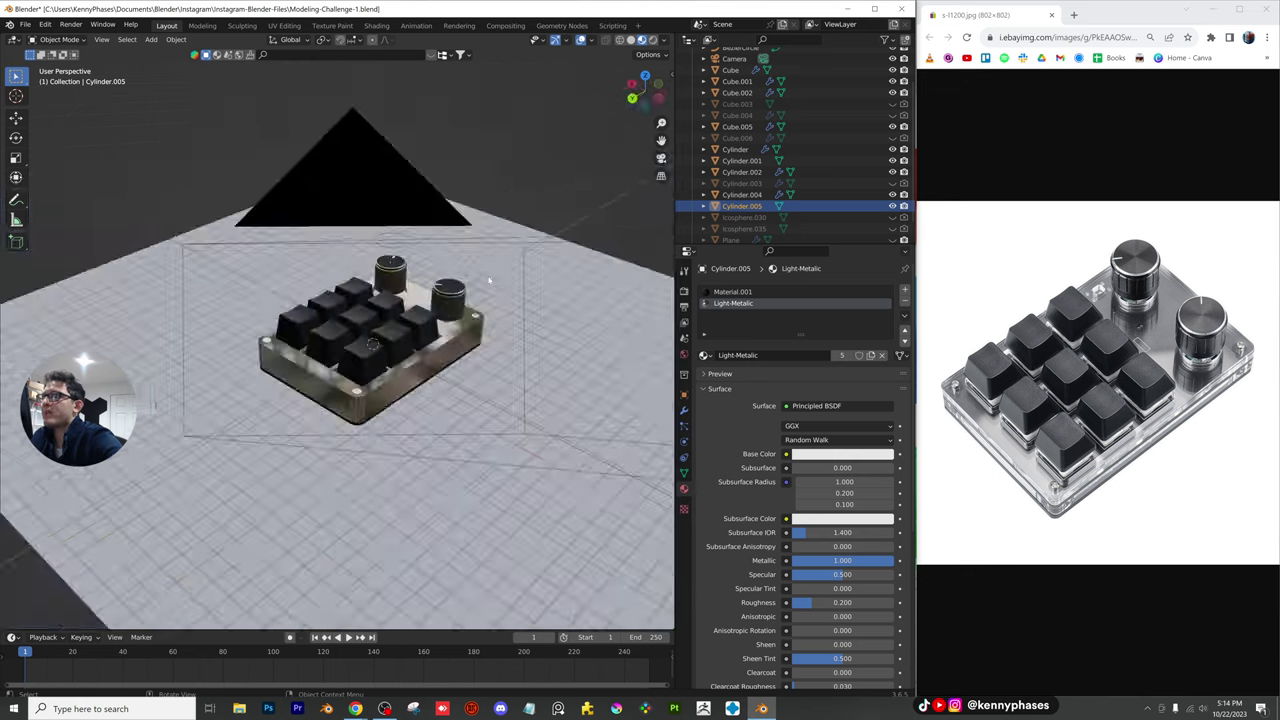
key("z")
left_click(494, 168)
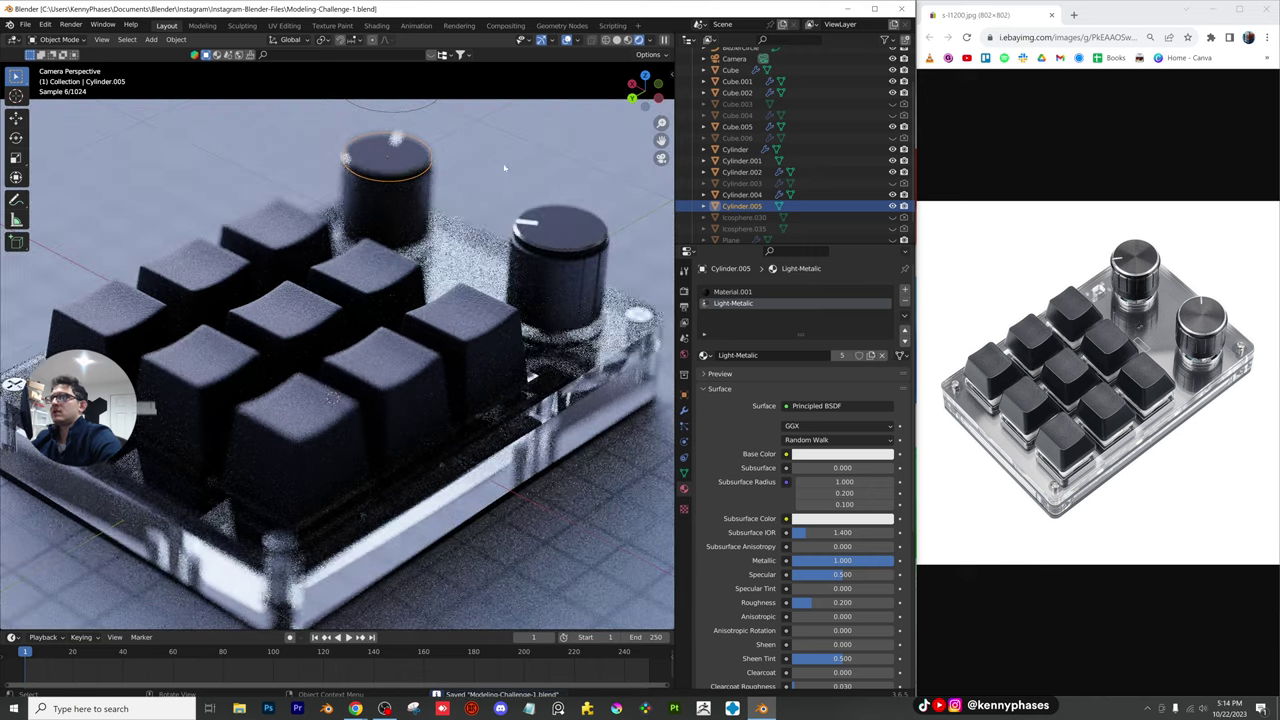
scroll(437, 317, "down", 2)
key("ctrl+s")
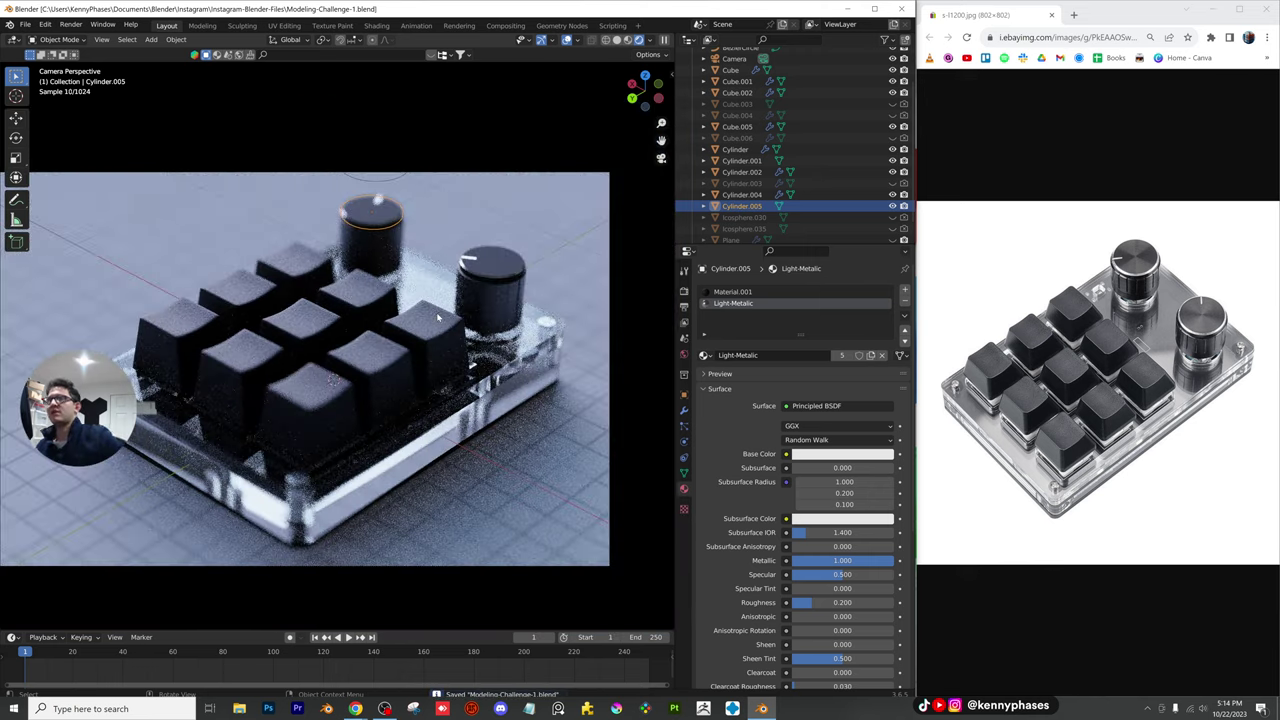
scroll(437, 315, "down", 1)
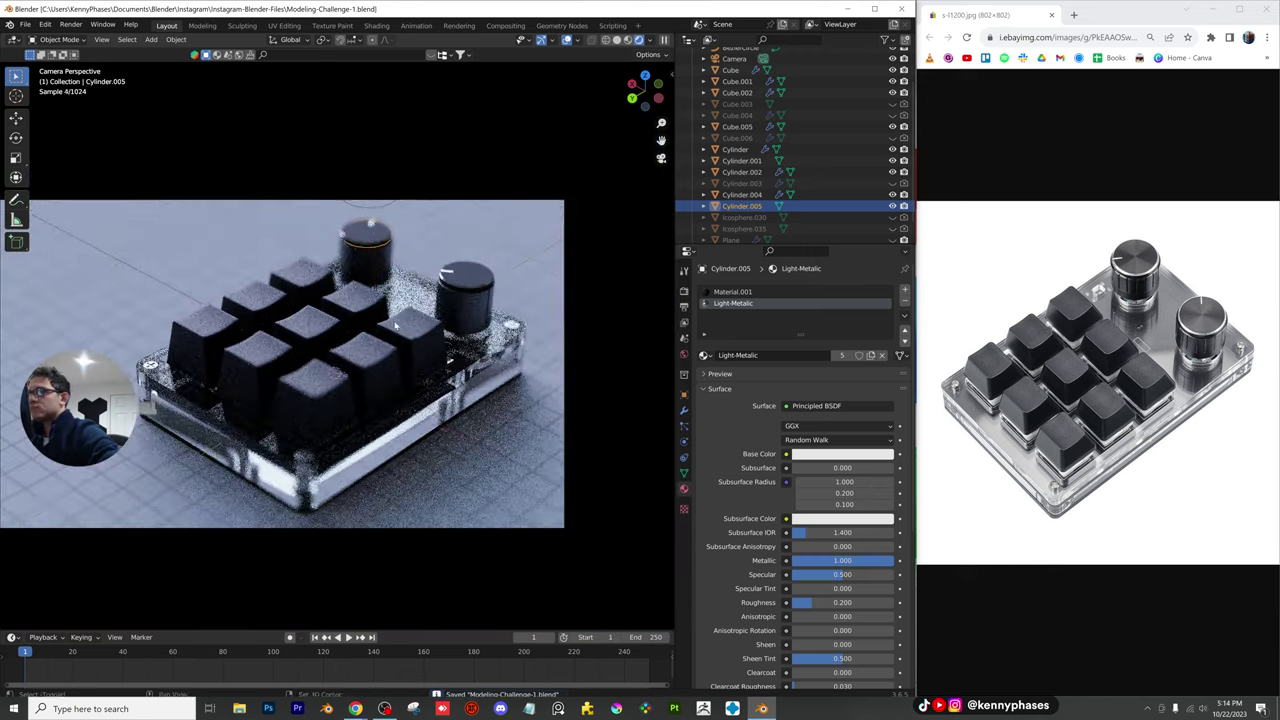
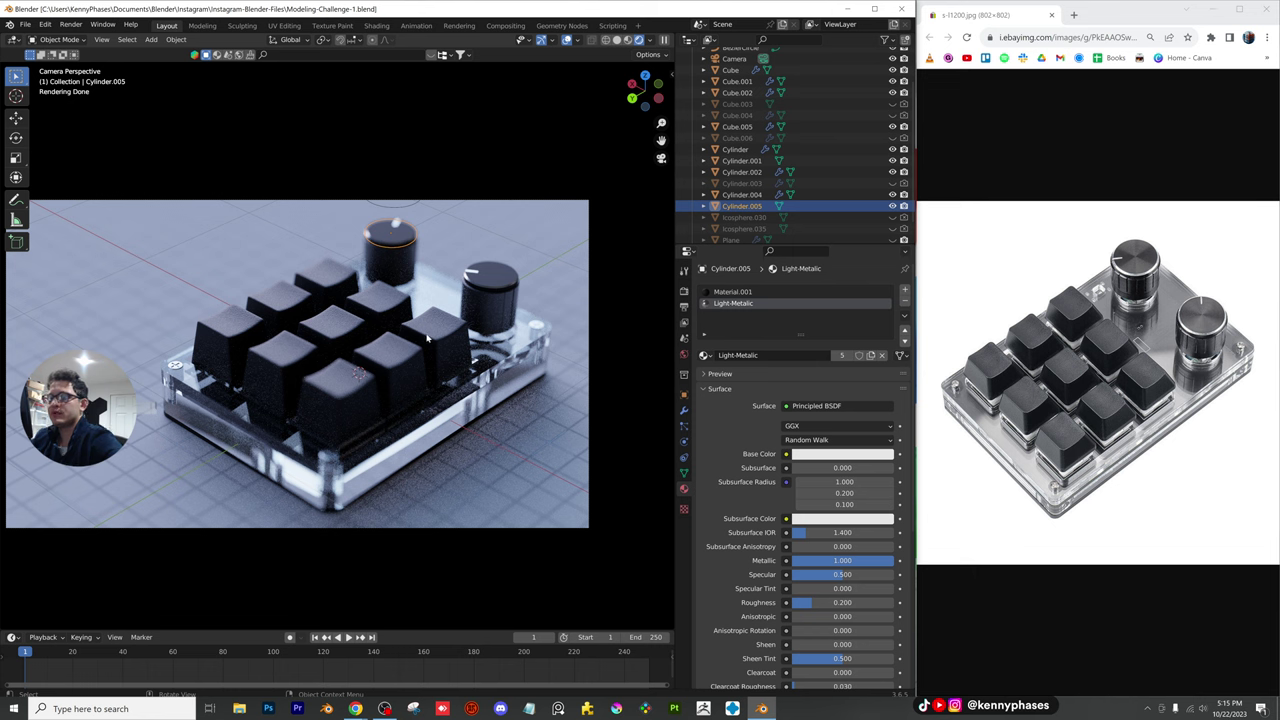
Set the Anisotropic value of the original knob cap's Material.001 to 1.000
middle_click_drag(497, 310, 410, 320)
scroll(450, 325, "down", 5)
scroll(430, 330, "up", 5)
middle_click_drag(470, 460, 363, 467, "shift")
scroll(363, 467, "up", 3)
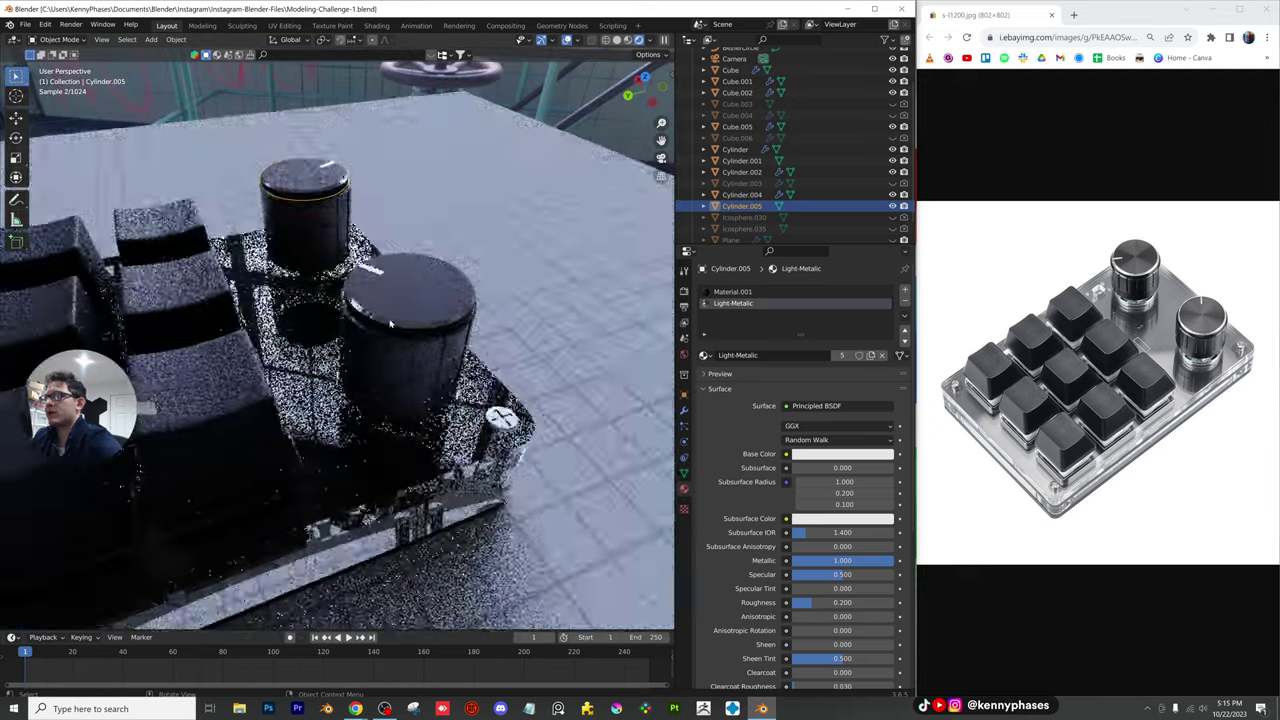
left_click(400, 300)
scroll(338, 343, "up", 5)
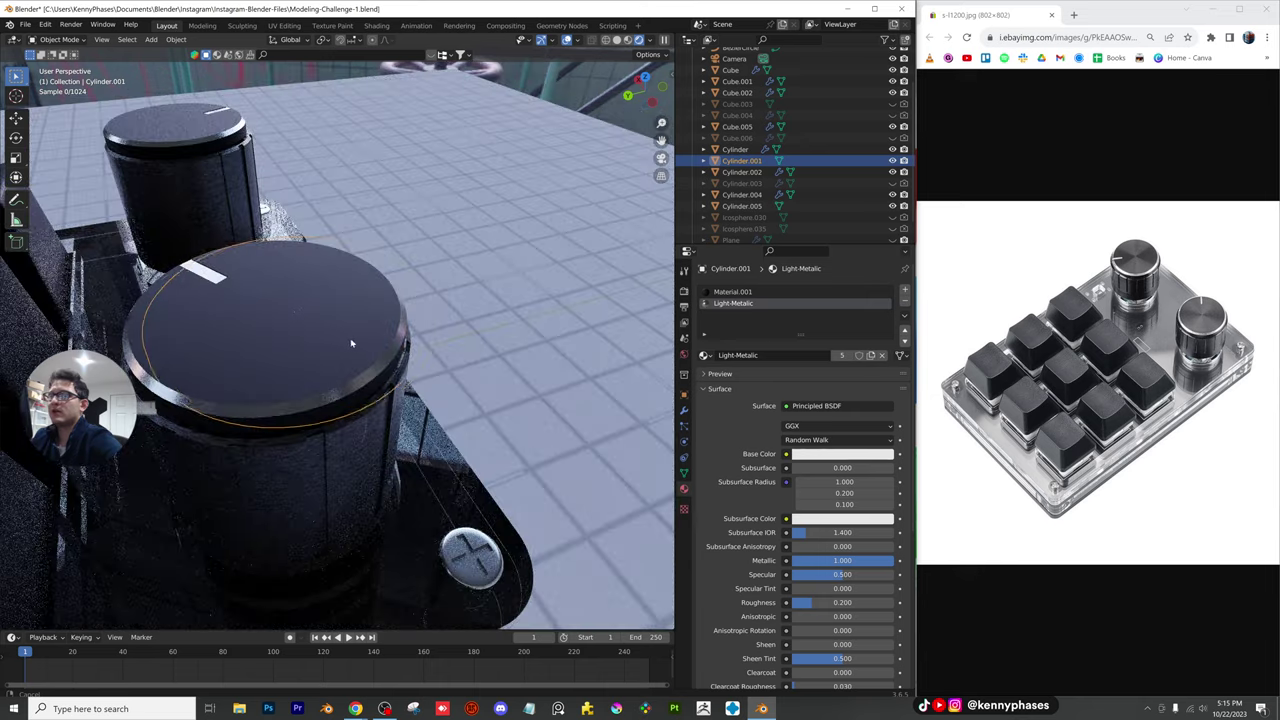
middle_click_drag(354, 343, 395, 345)
left_click(731, 292)
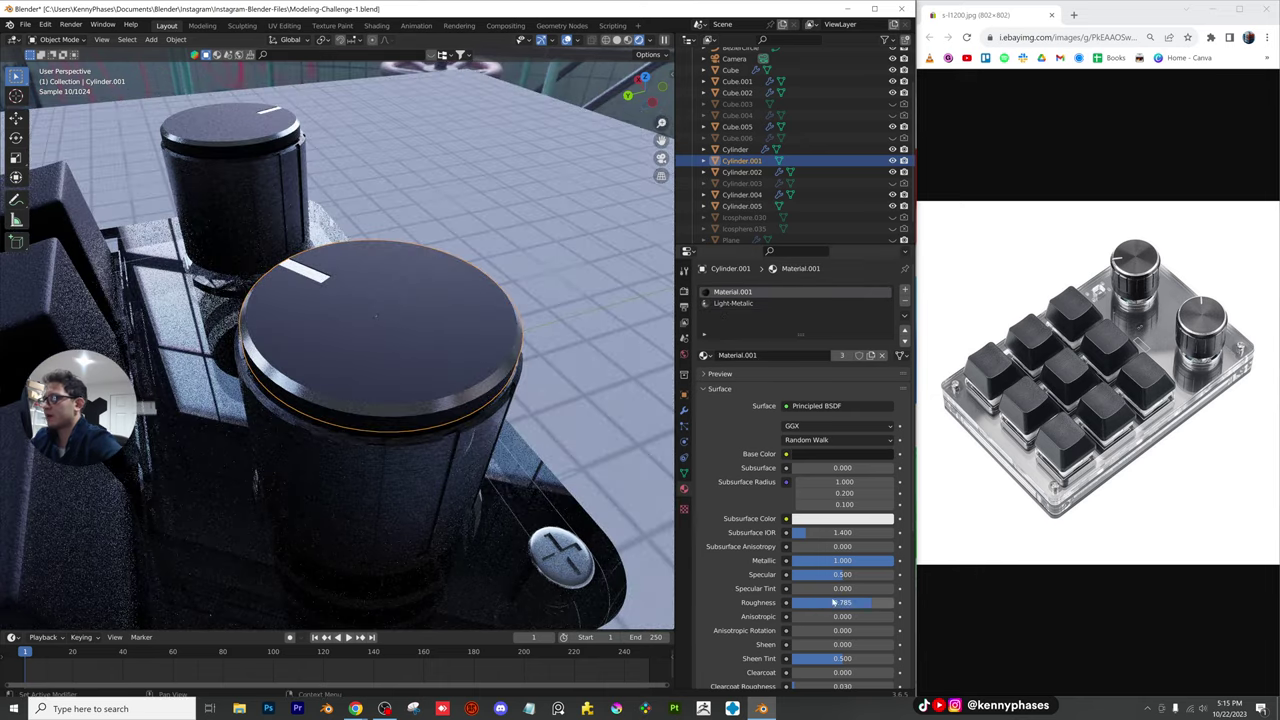
left_click_drag(800, 616, 893, 616)
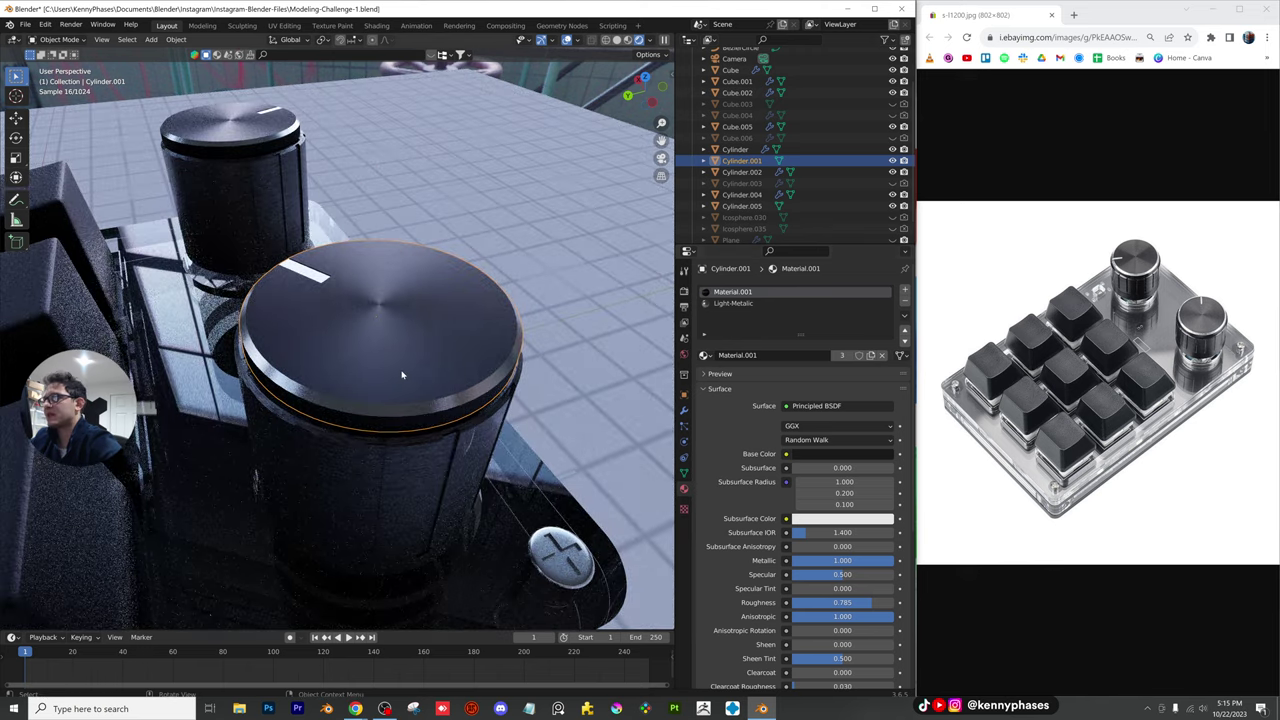
Lower the roughness of Material.001 to 0.511 and check the knob caps through the camera
scroll(410, 372, "up", 3)
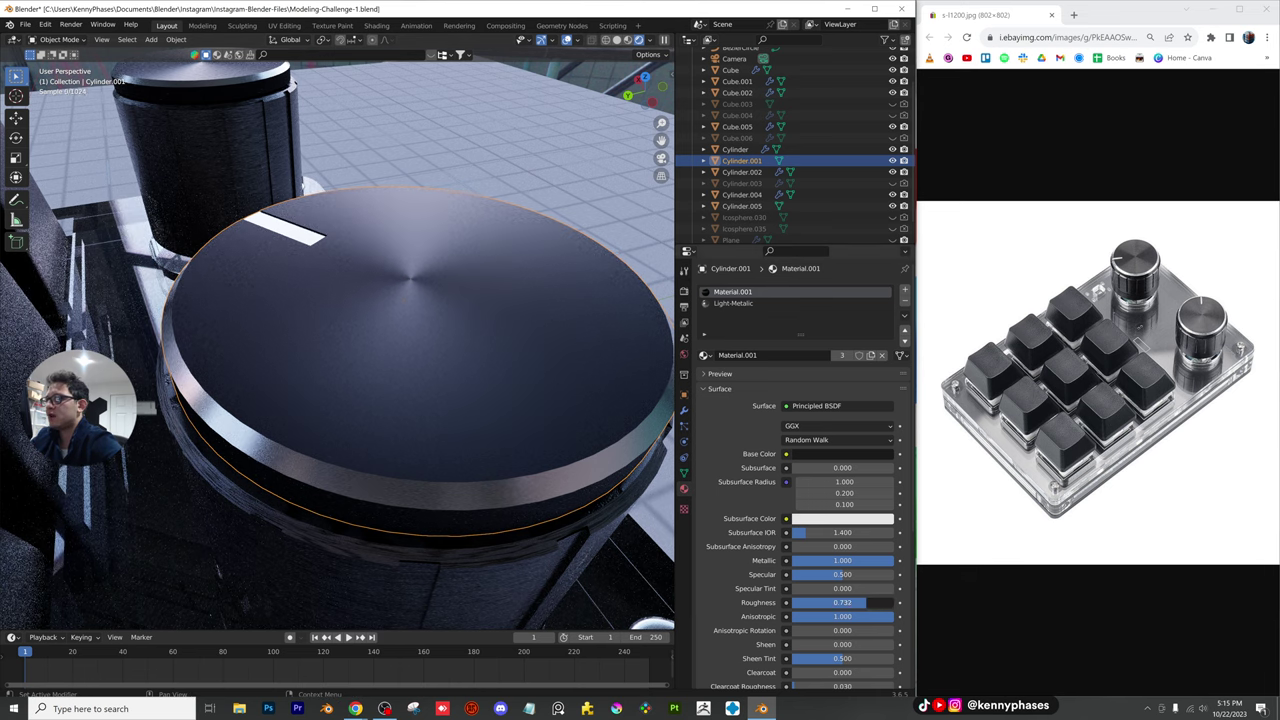
left_click_drag(868, 602, 854, 602)
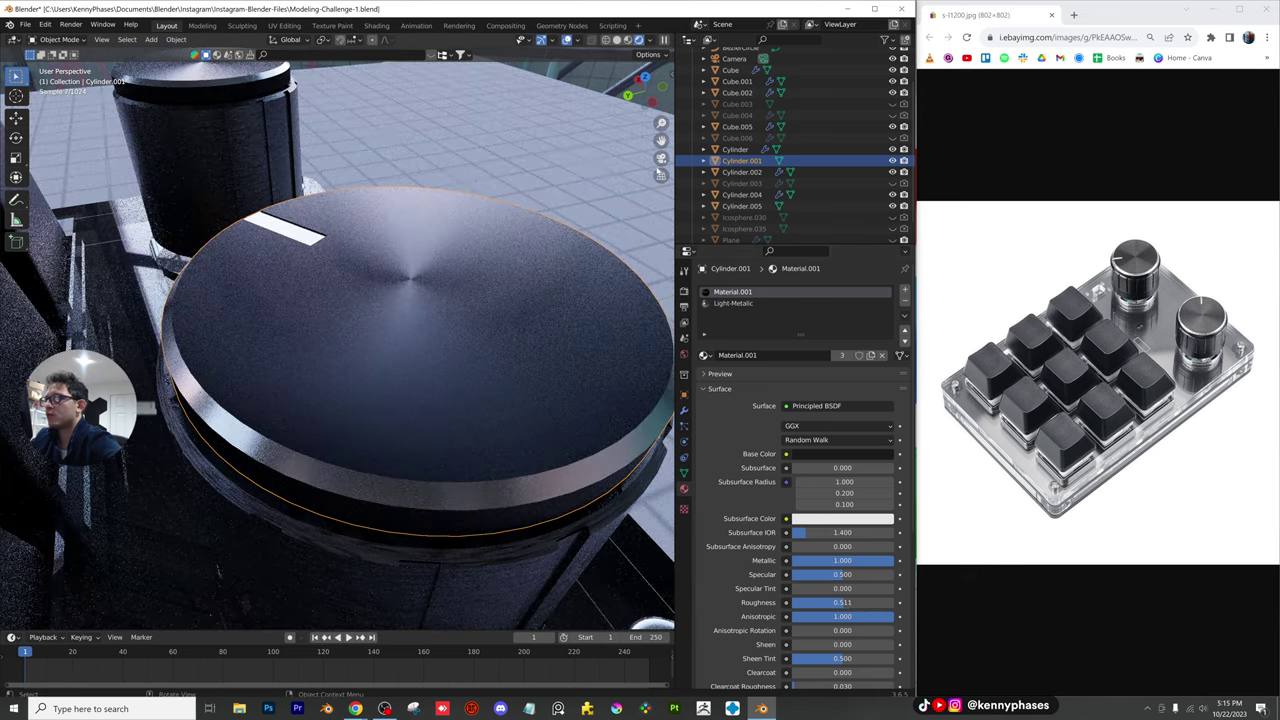
left_click(661, 158)
scroll(498, 284, "up", 2)
scroll(497, 285, "up", 6)
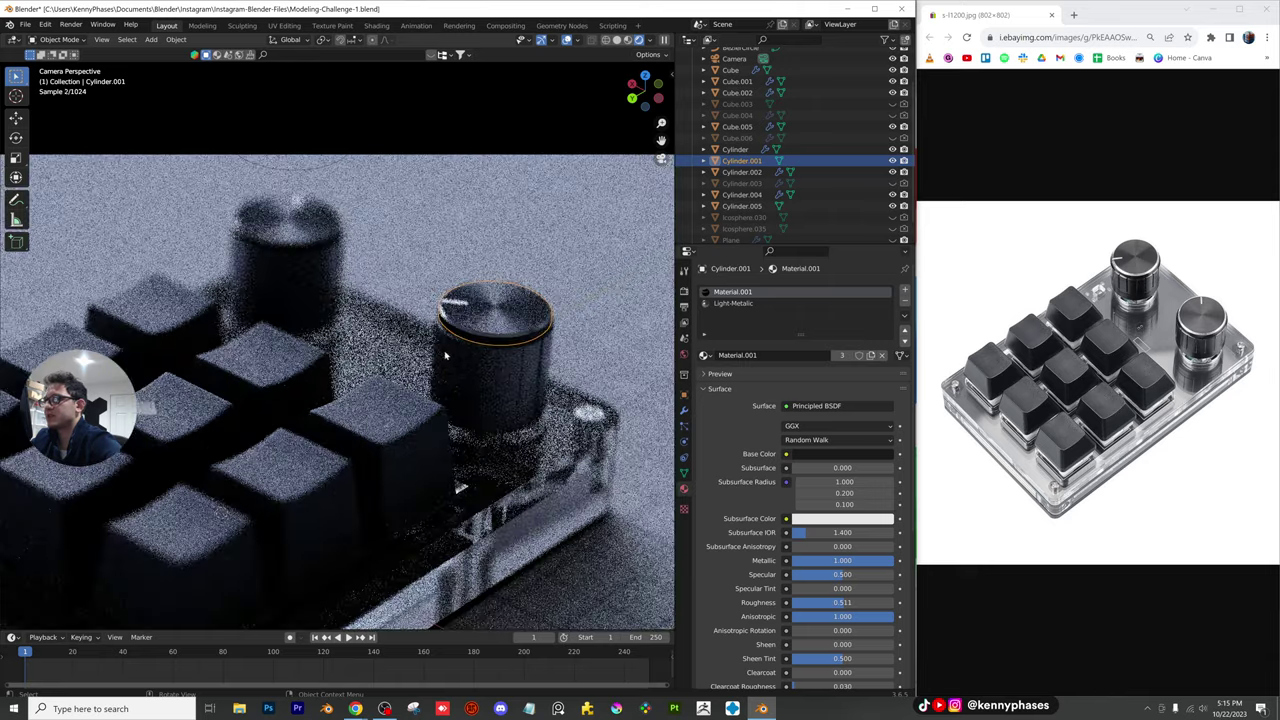
scroll(486, 379, "up", 4)
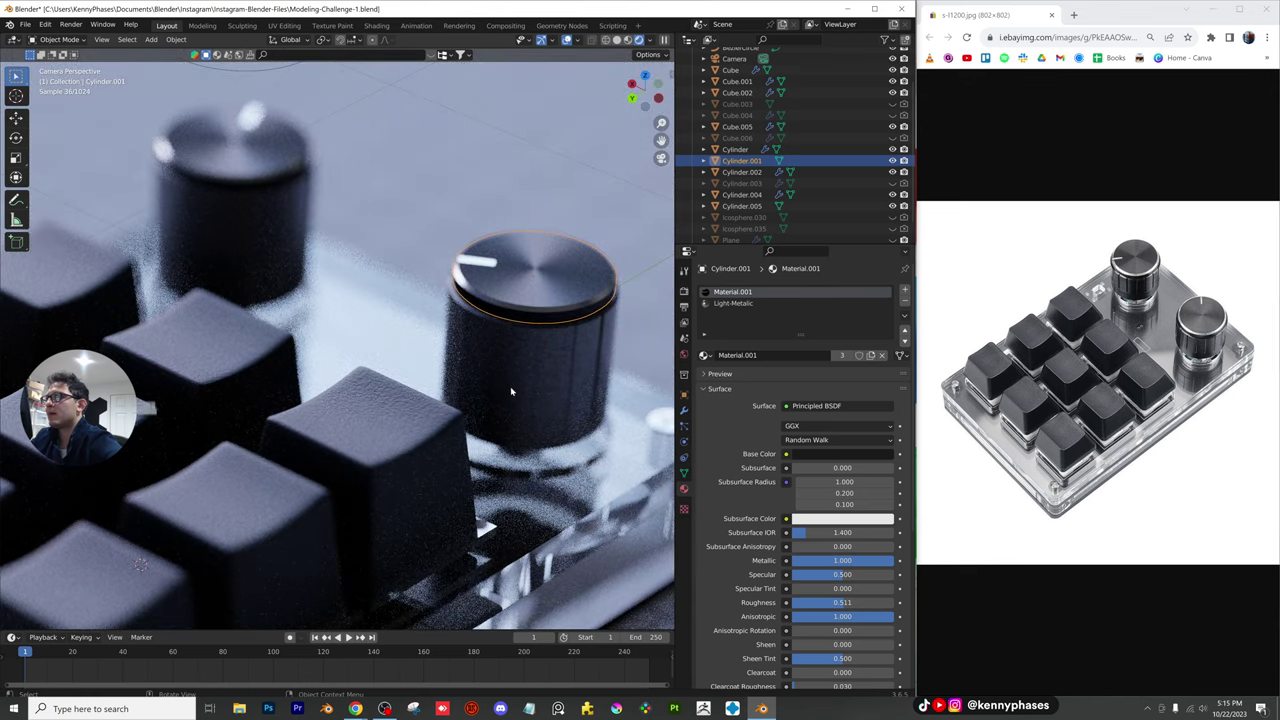
Select the knob body, return to solid shading and examine the sides of both knobs from several angles
left_click(547, 355)
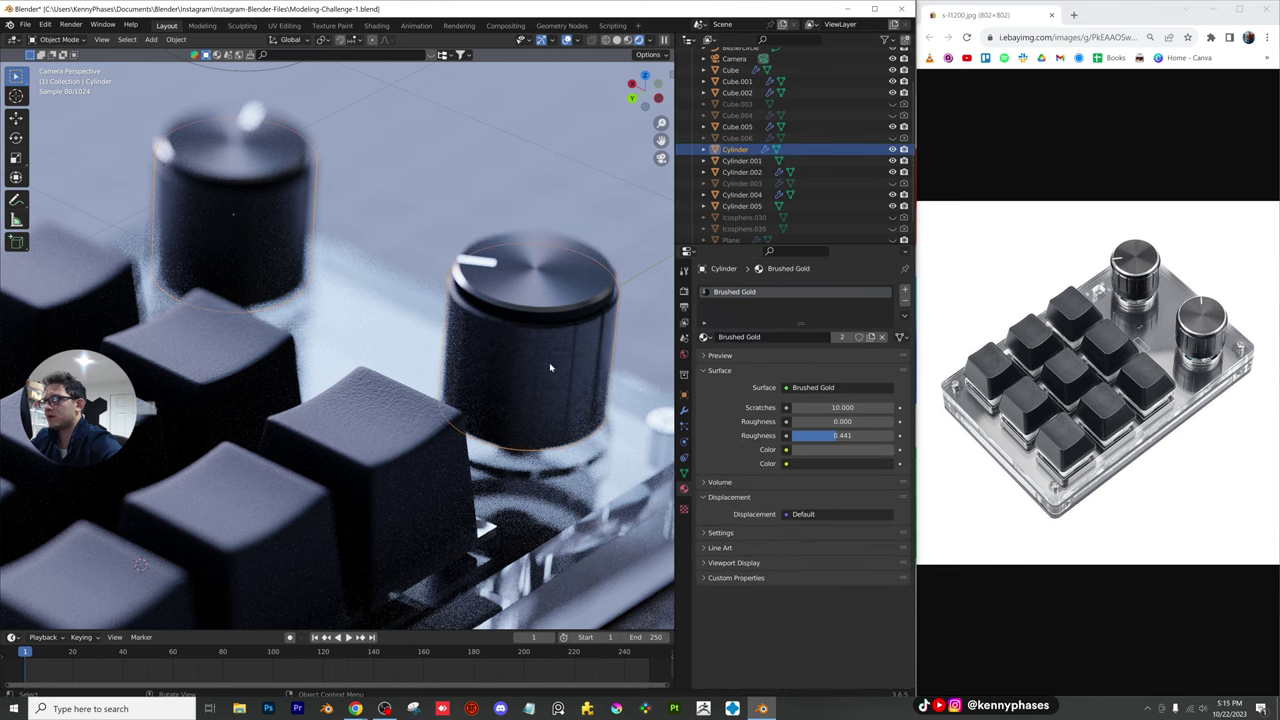
left_click(616, 41)
scroll(463, 364, "down", 8)
middle_click_drag(471, 357, 443, 366)
scroll(443, 366, "up", 10)
scroll(471, 314, "down", 2)
middle_click_drag(471, 314, 337, 327, "shift")
scroll(337, 327, "up", 3)
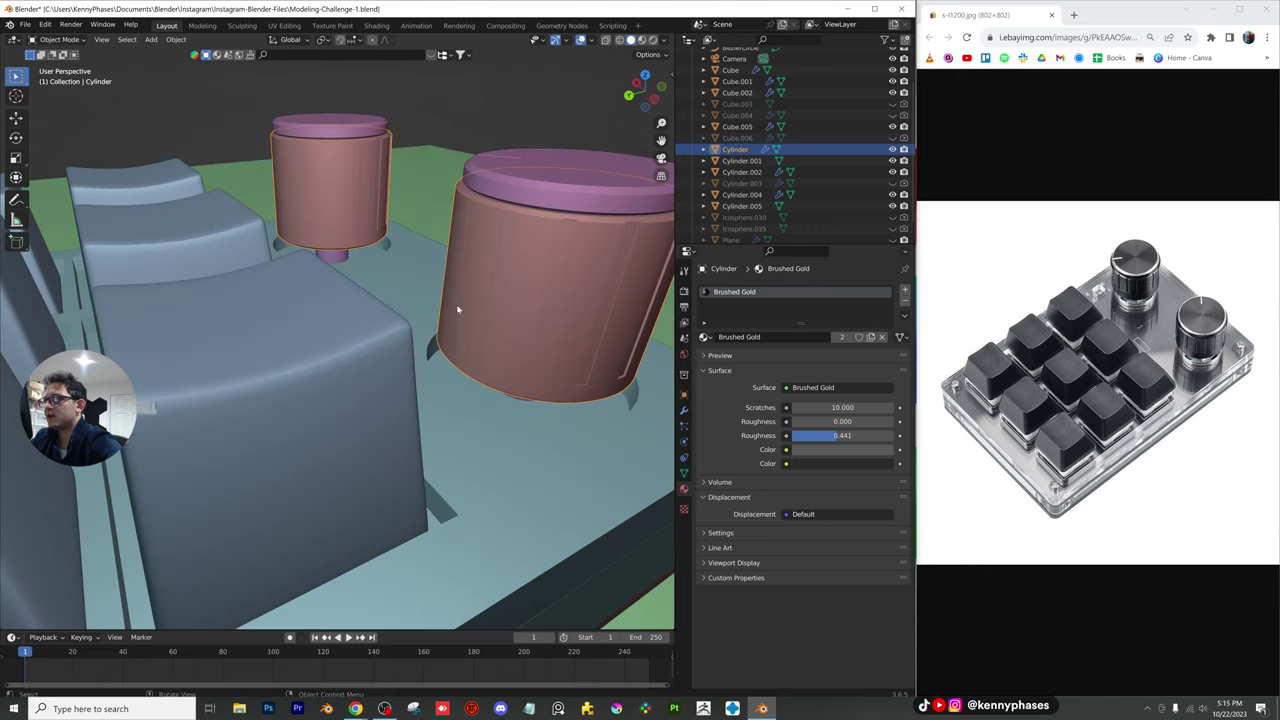
middle_click_drag(503, 292, 447, 299, "shift")
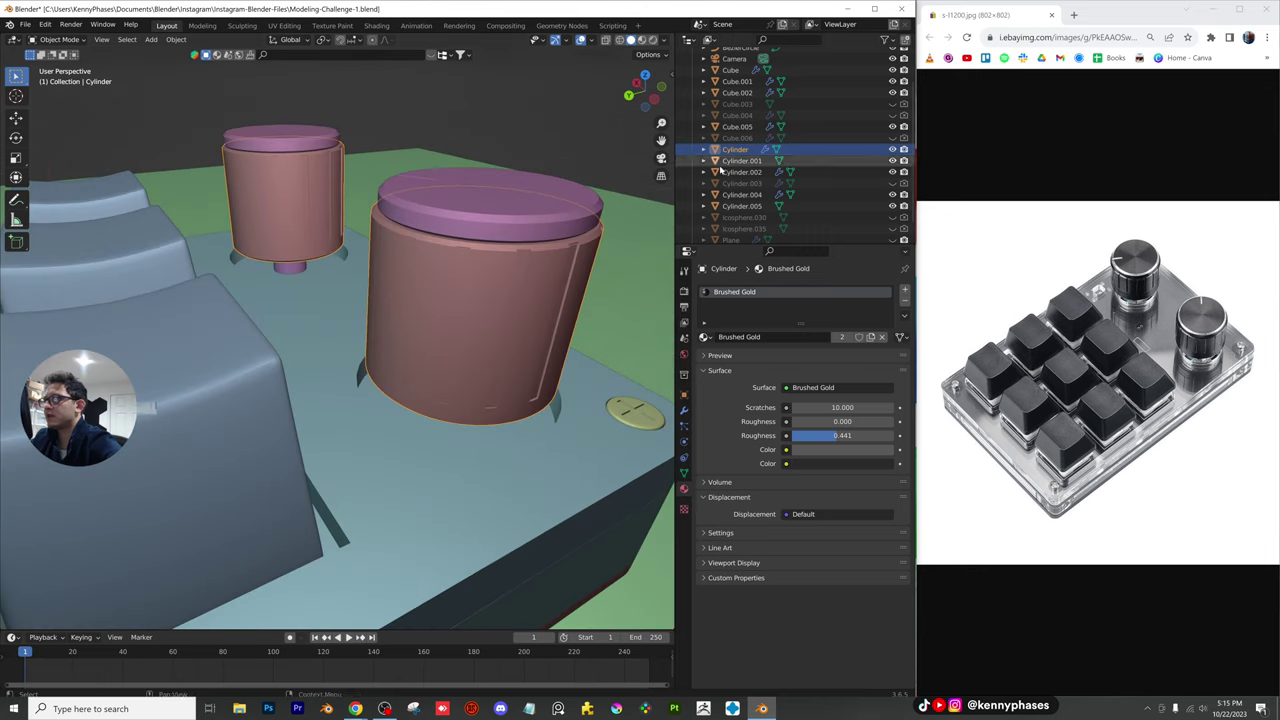
scroll(450, 235, "down", 3)
middle_click_drag(450, 235, 348, 209)
scroll(348, 209, "up", 4)
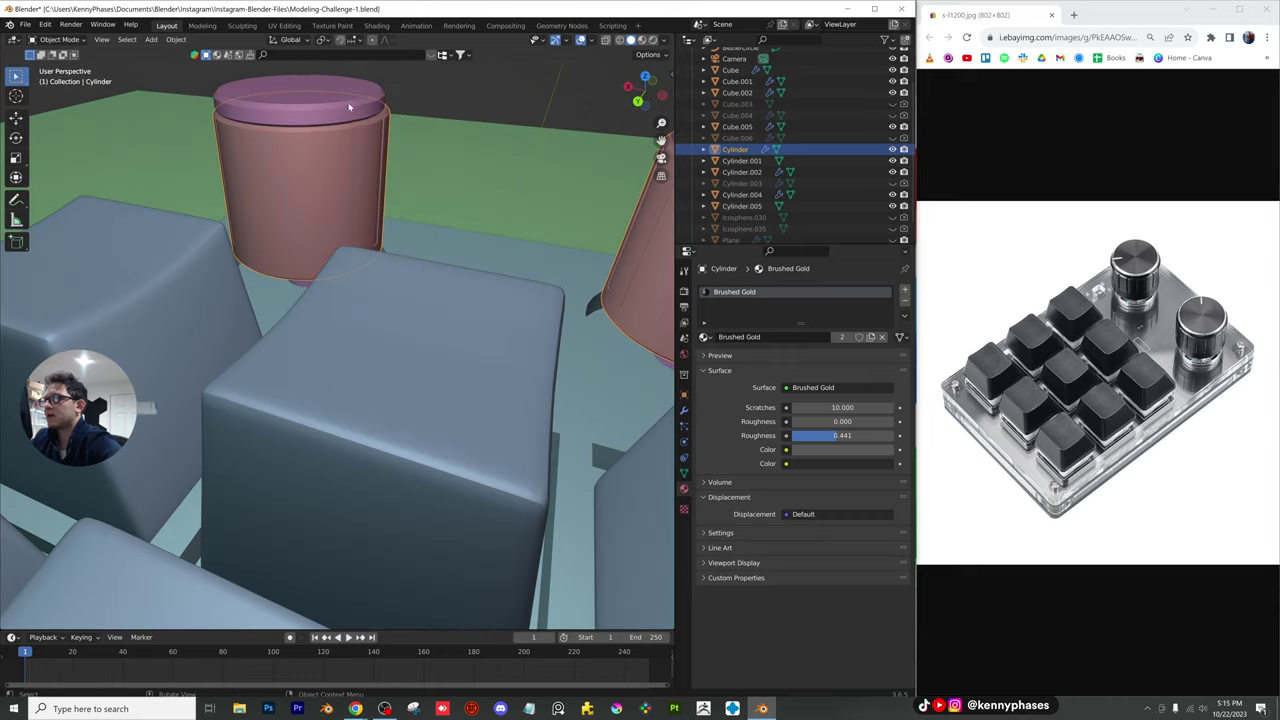
middle_click_drag(351, 106, 421, 204, "shift")
Move the Bezier circle above the knob about 0.01 m along the Y axis
left_click(434, 122)
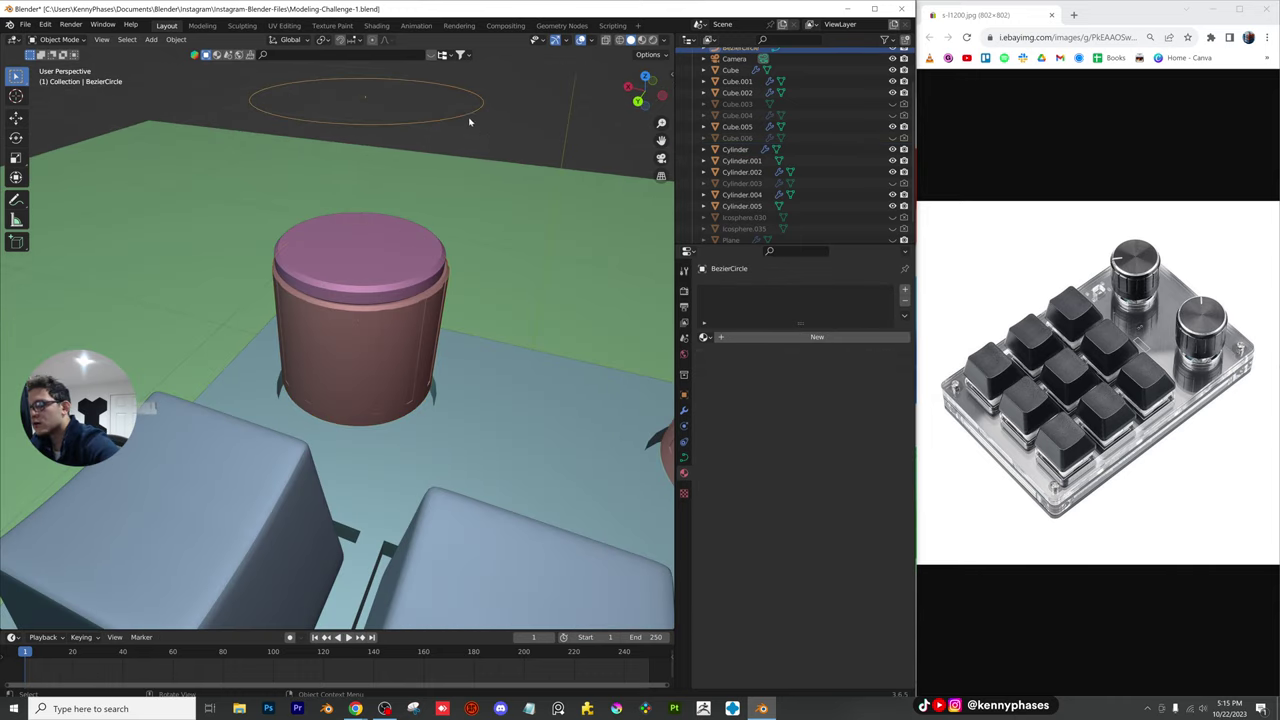
scroll(469, 119, "up", 3)
middle_click_drag(469, 119, 463, 201, "shift")
key("g")
key("y")
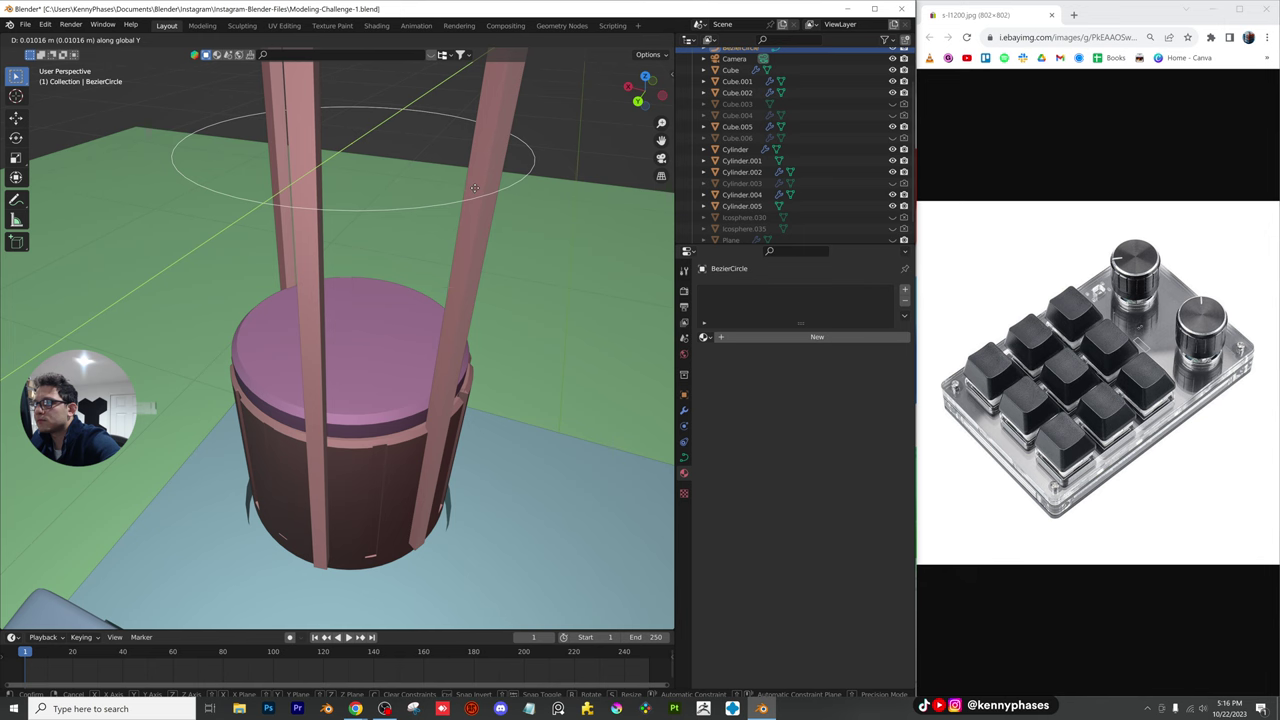
left_click(475, 188)
Try the Exact solver on the knob body's Boolean modifier, switch it back to Fast and inspect the knob geometry
left_click(406, 480)
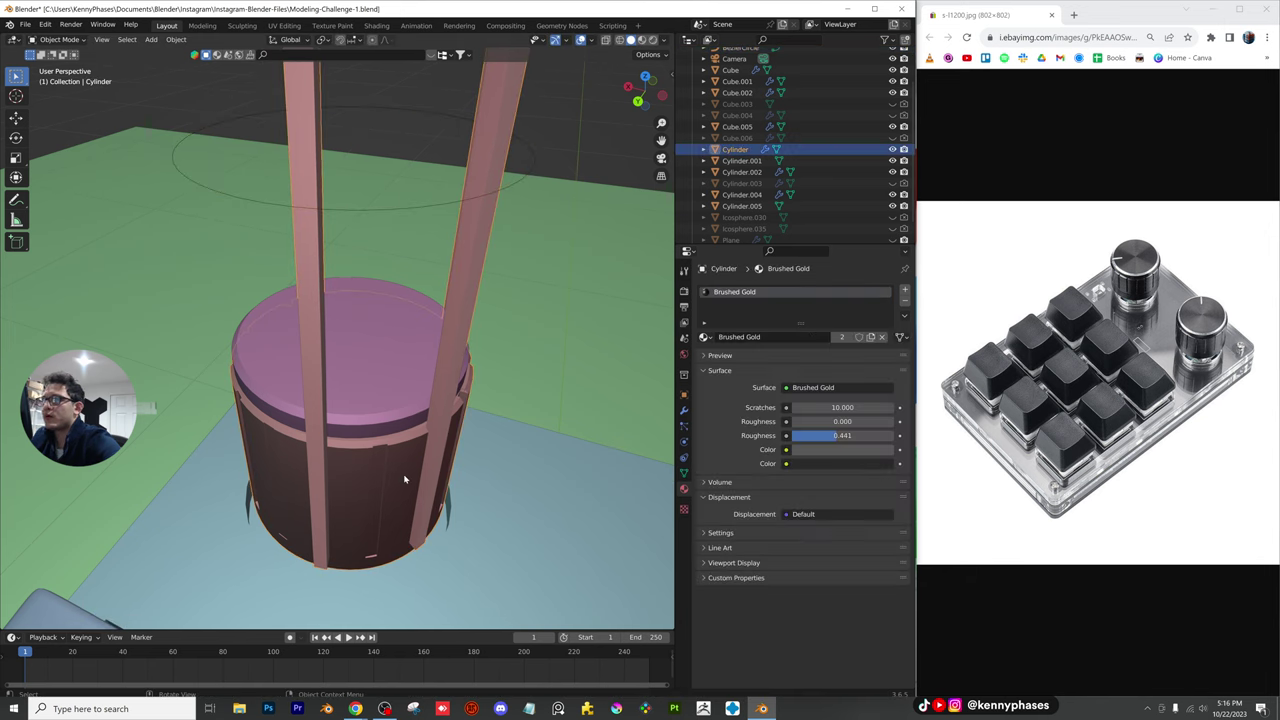
left_click(684, 412)
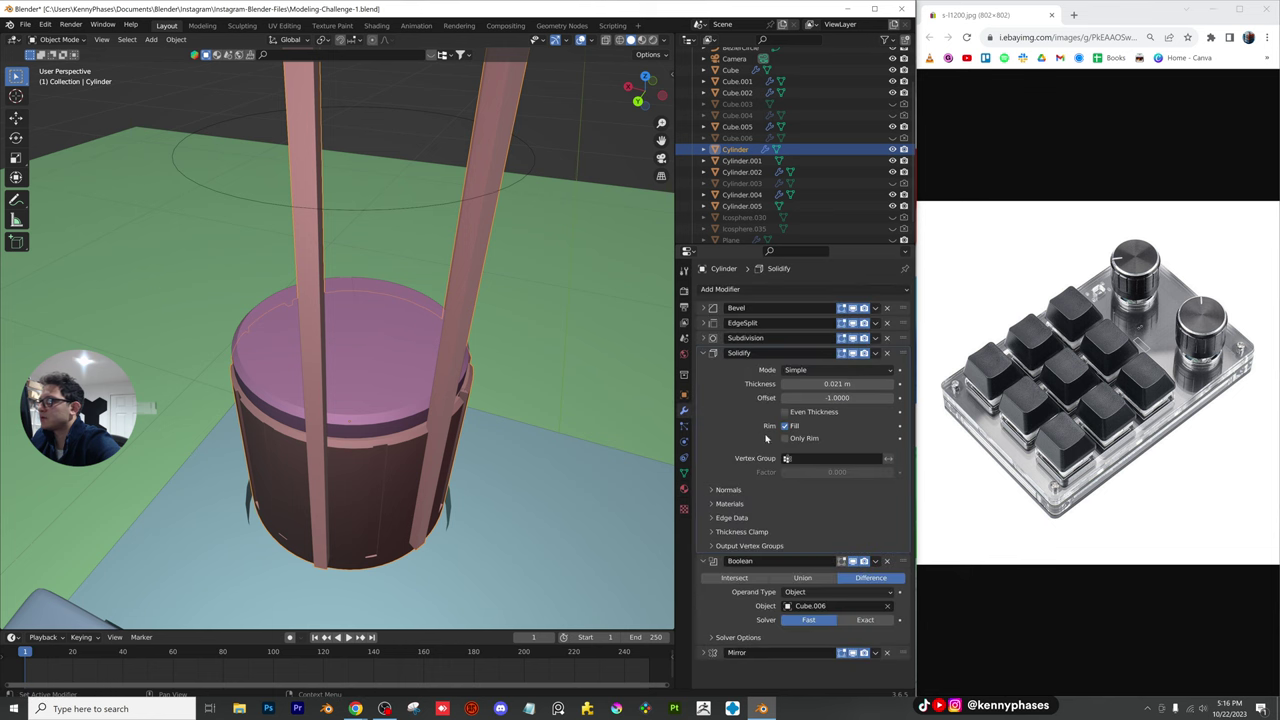
left_click(865, 621)
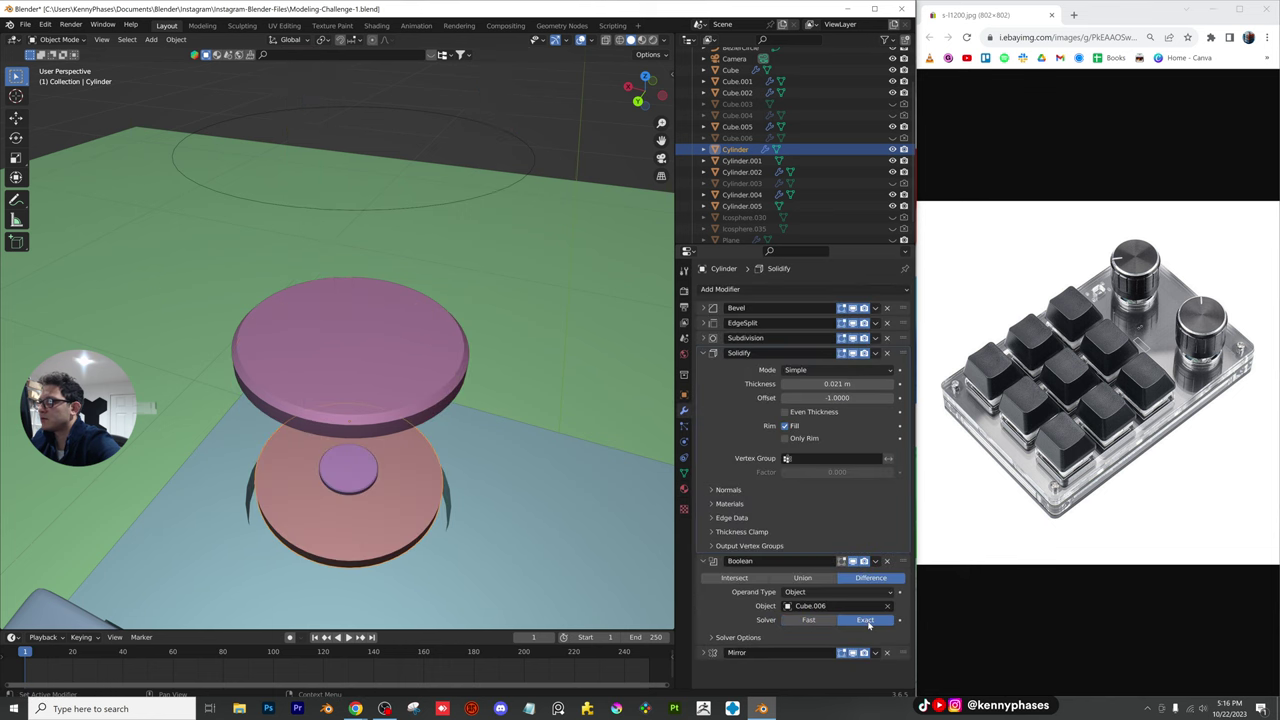
left_click(819, 621)
middle_click_drag(398, 535, 433, 302)
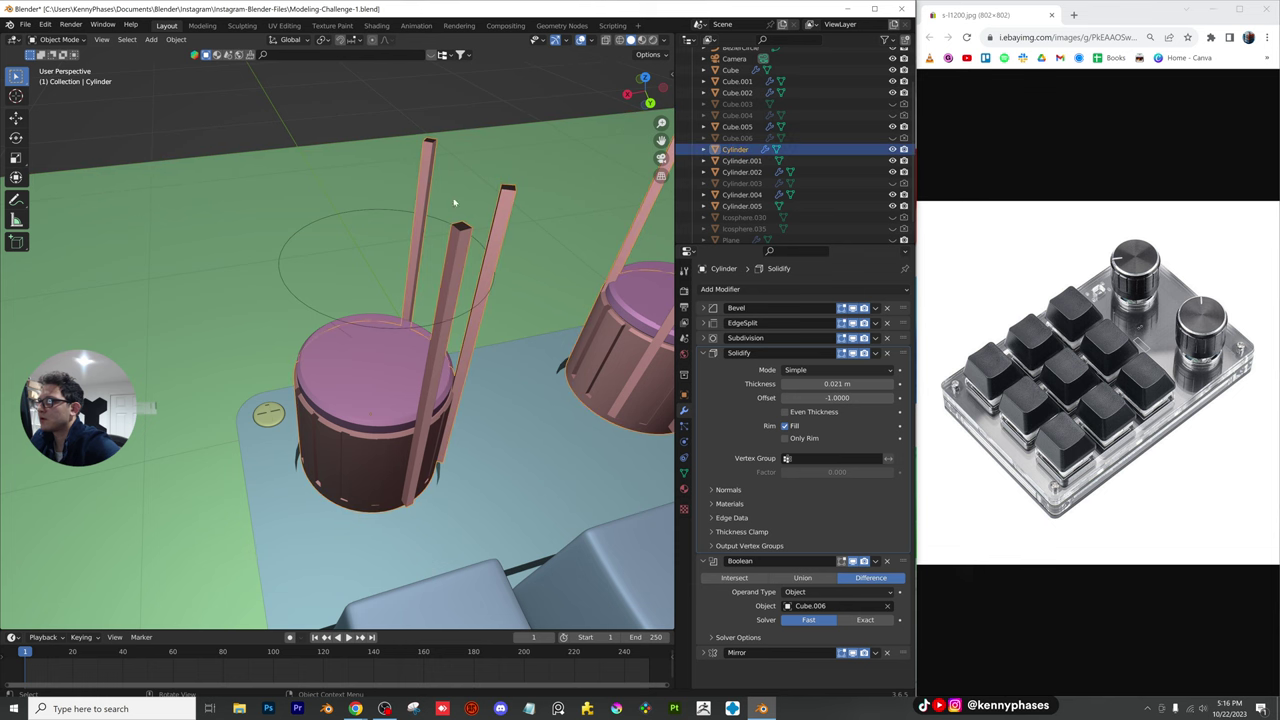
left_click(382, 462)
left_click(393, 465)
middle_click_drag(302, 420, 354, 391)
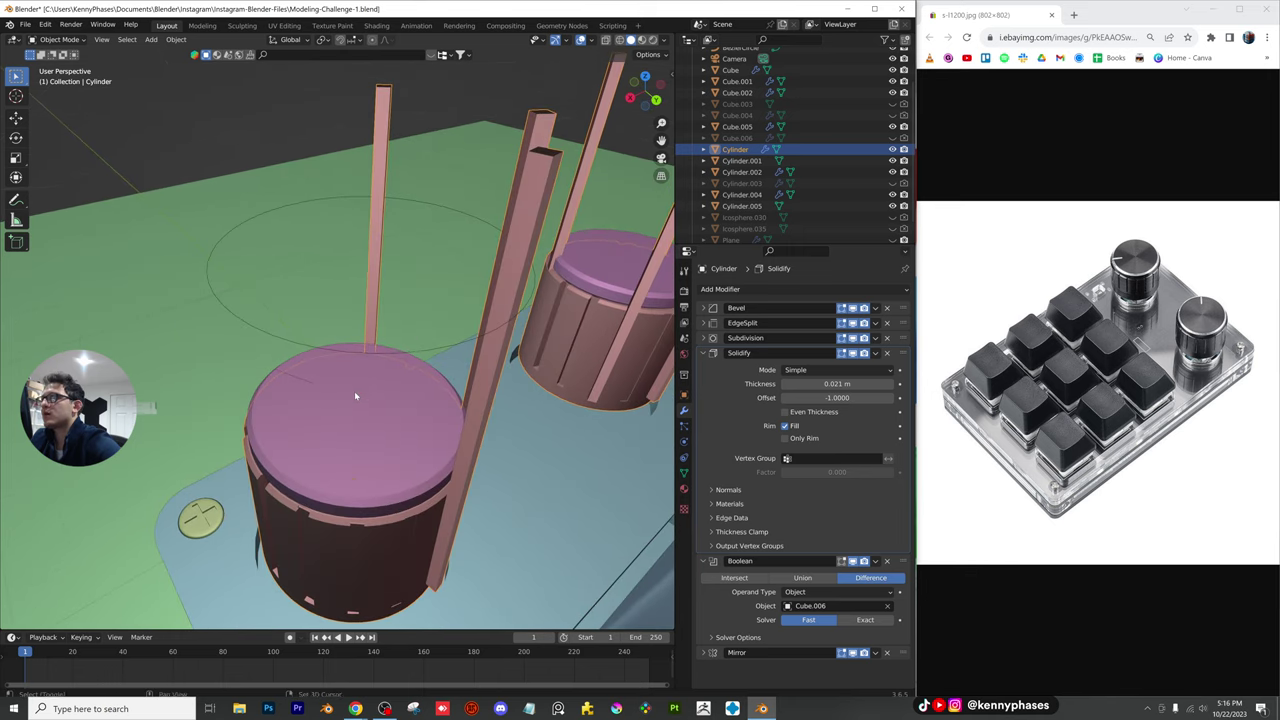
Try rotating the Bezier circle above the knob about the global Z axis
left_click(440, 344)
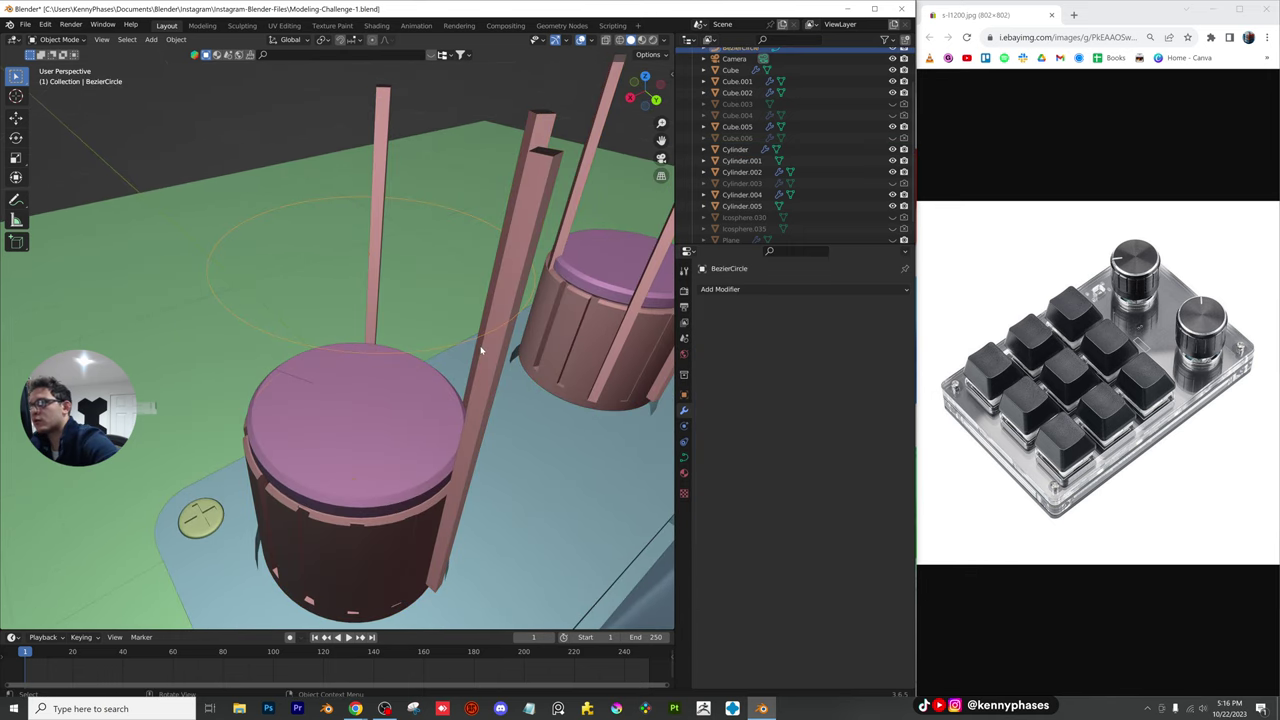
key("z")
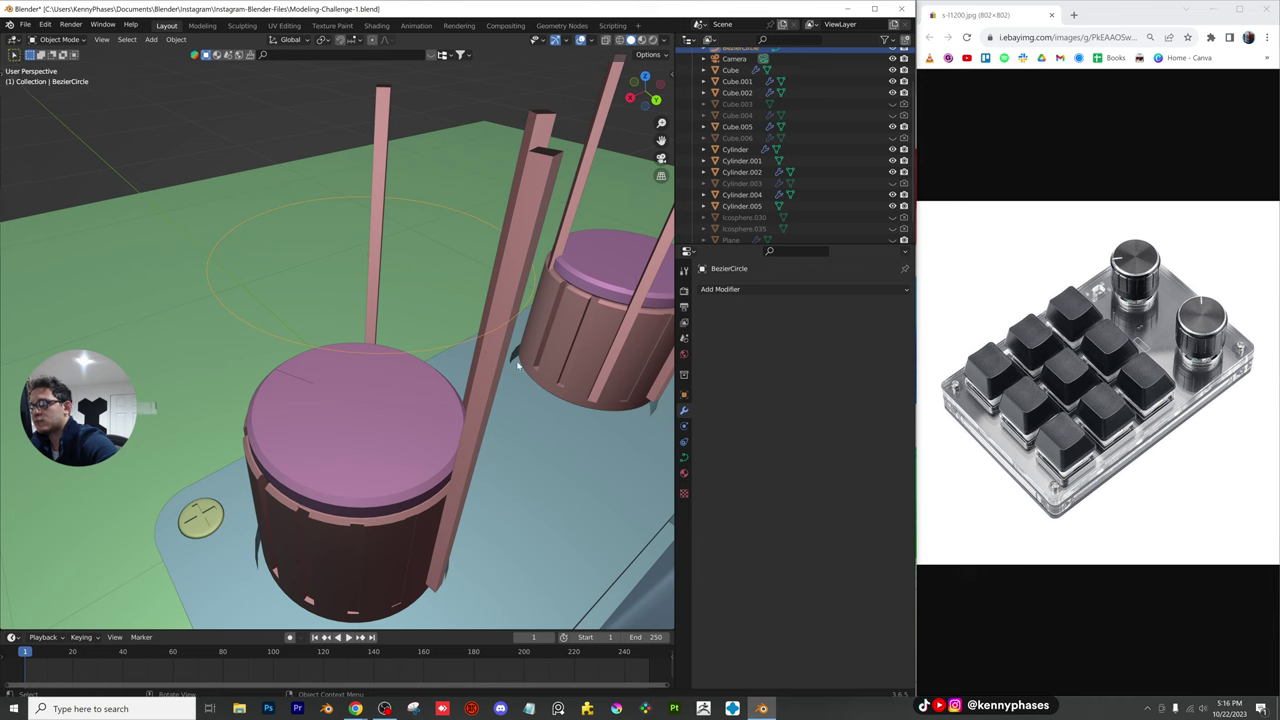
key("r")
key("z")
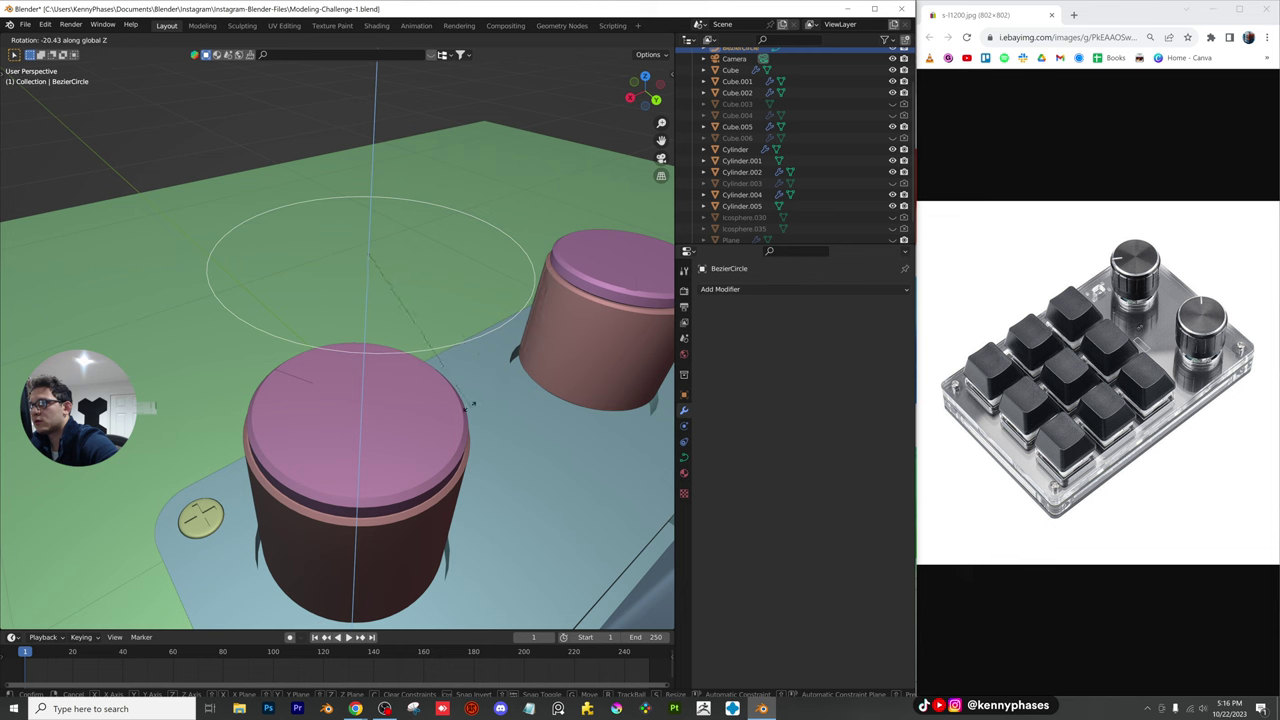
left_click(398, 420)
Select the knob body, collapse its Solidify and Boolean modifier settings and save the file
left_click(440, 458)
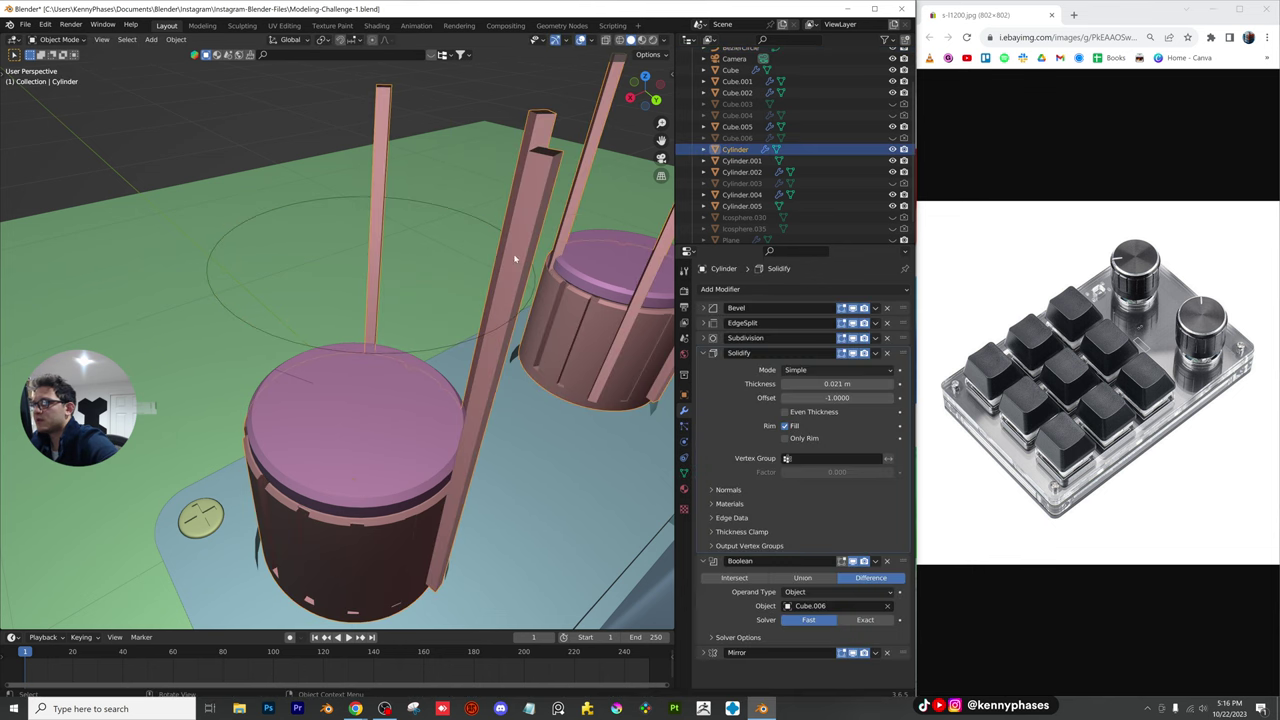
left_click(704, 353)
left_click(704, 368)
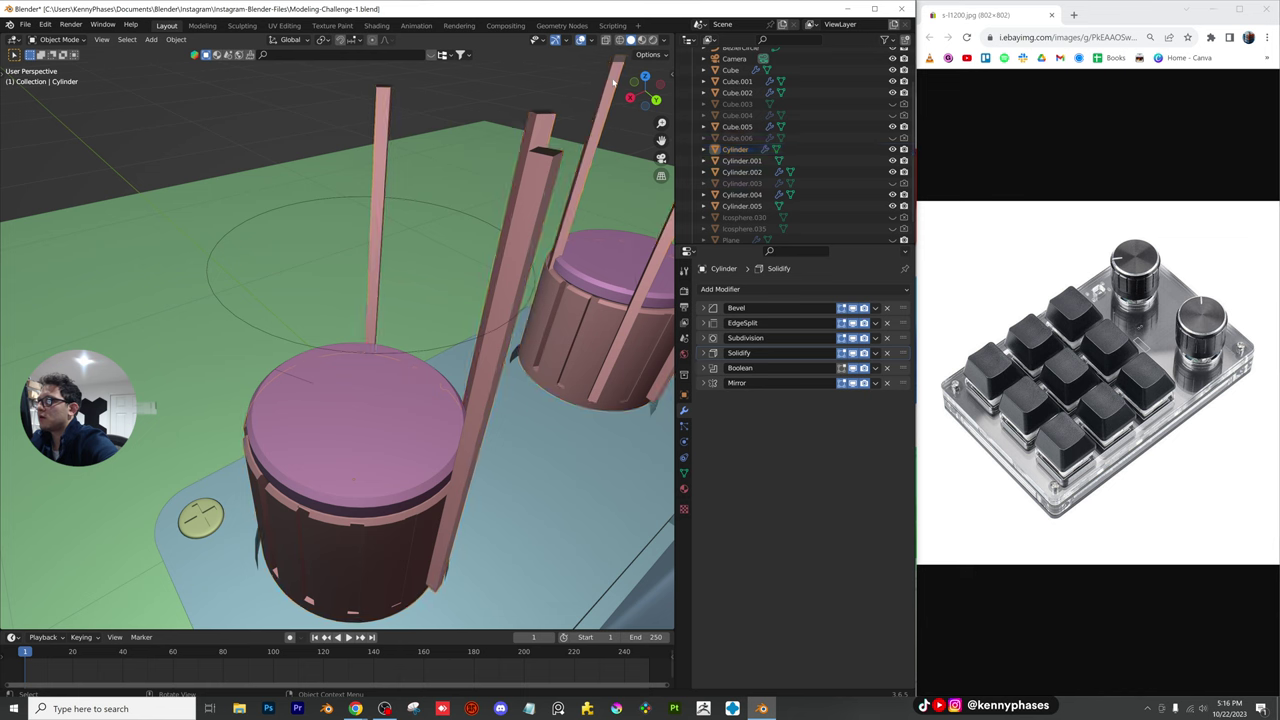
scroll(474, 354, "down", 2)
middle_click_drag(474, 354, 281, 413)
key("ctrl+s")
scroll(281, 413, "up", 2)
Compare the knob body in Edit Mode and Object Mode, and move its Boolean modifier above Solidify
key("Tab")
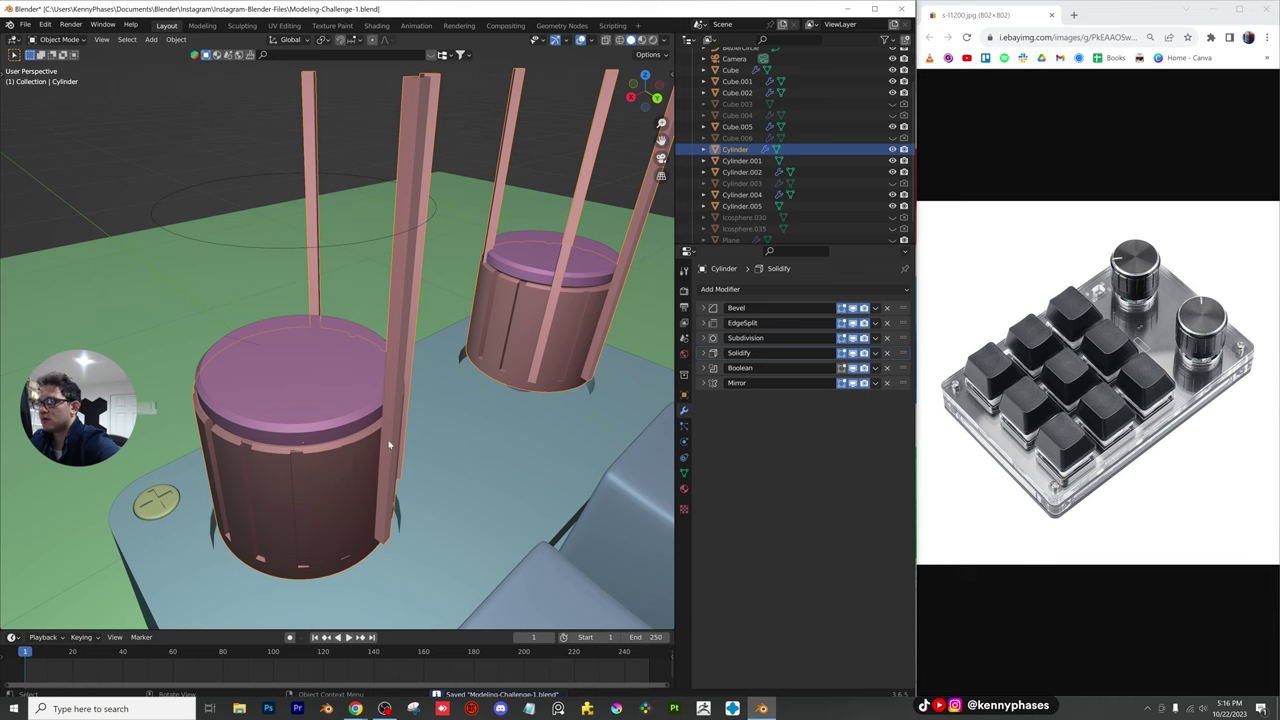
key("Tab")
key("Tab")
key("Tab")
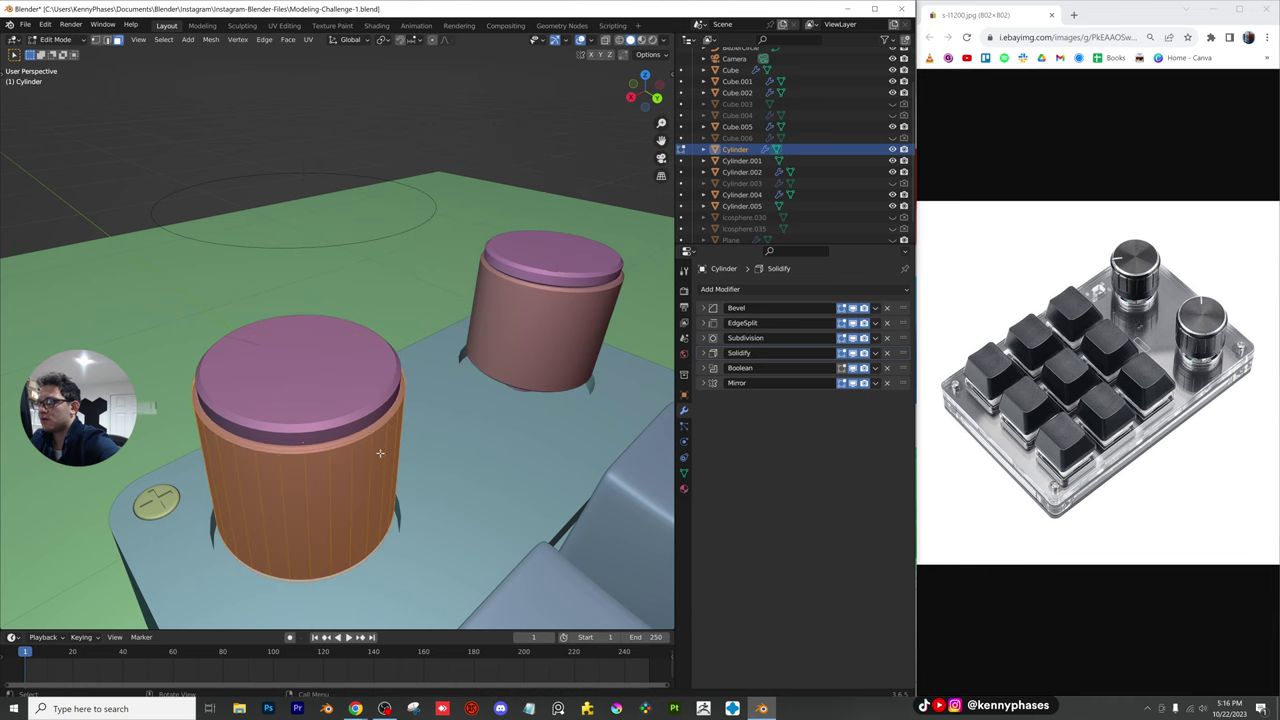
key("Tab")
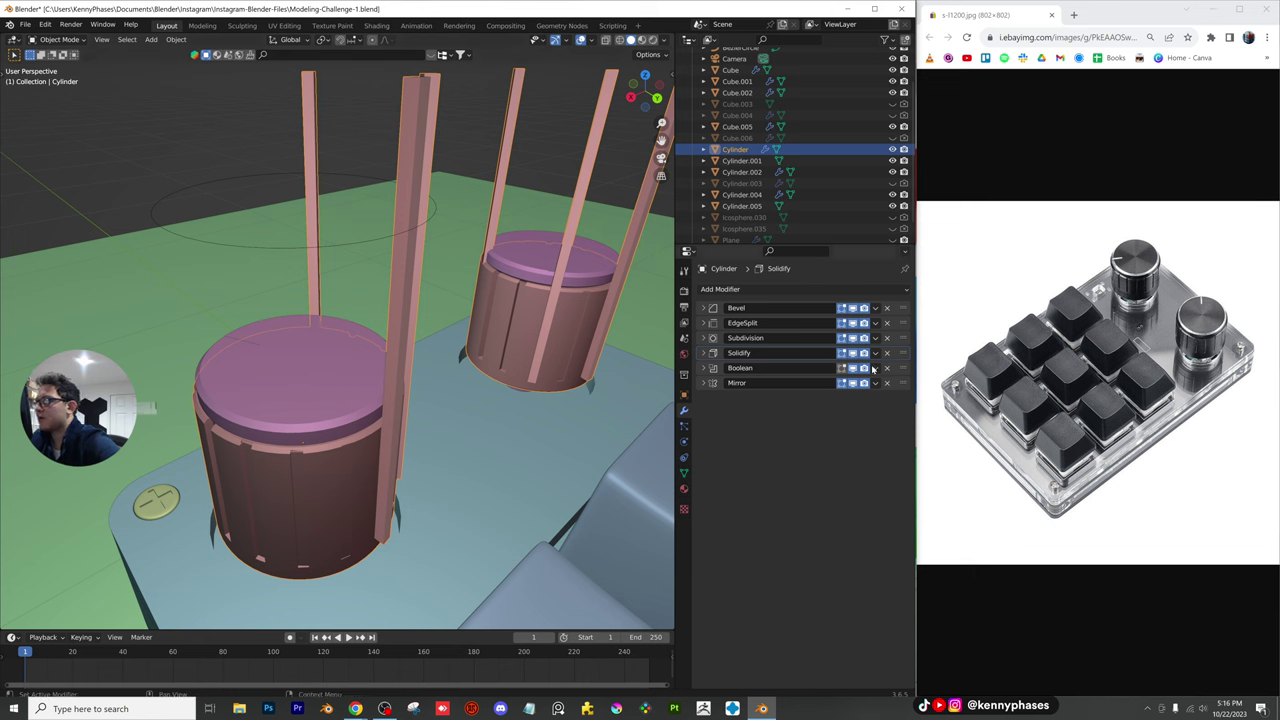
mouse_move(906, 372)
left_mouse_down()
mouse_move(900, 342)
mouse_move(899, 363)
left_mouse_up()
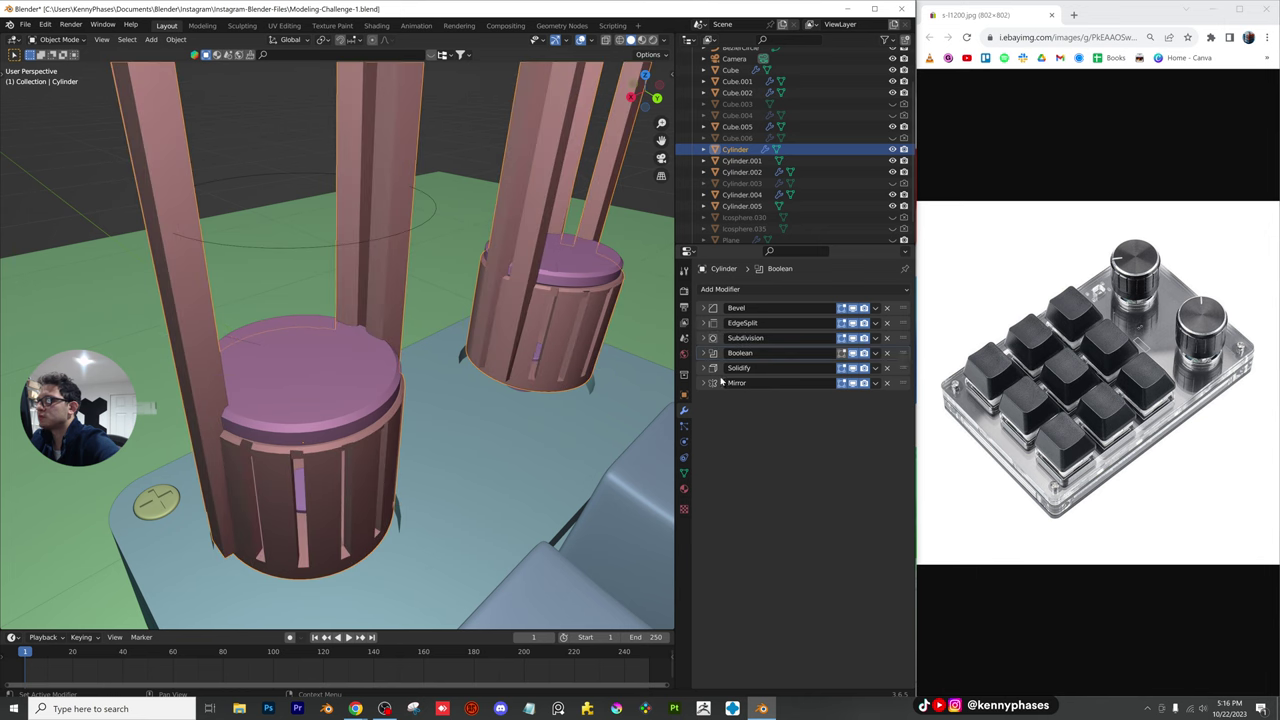
Scale the Bezier circle above the knob to about 0.988 and inspect the resulting side grooves
left_click(353, 246)
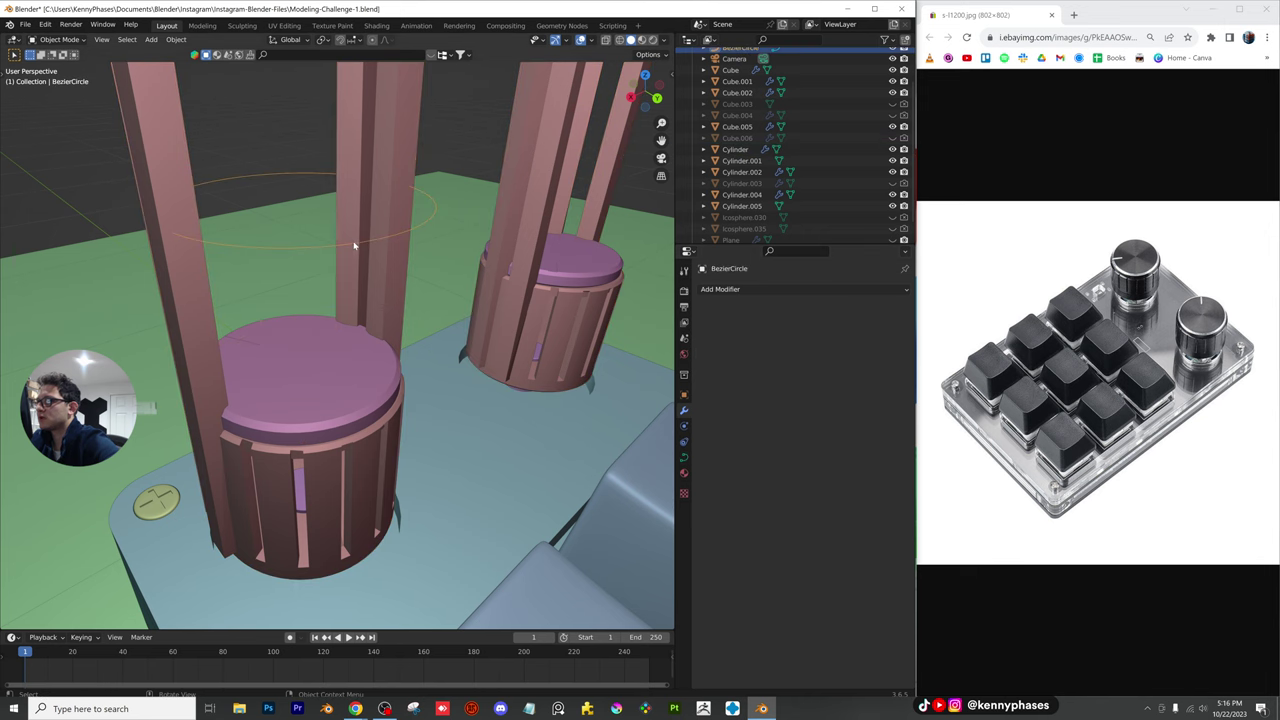
key("s")
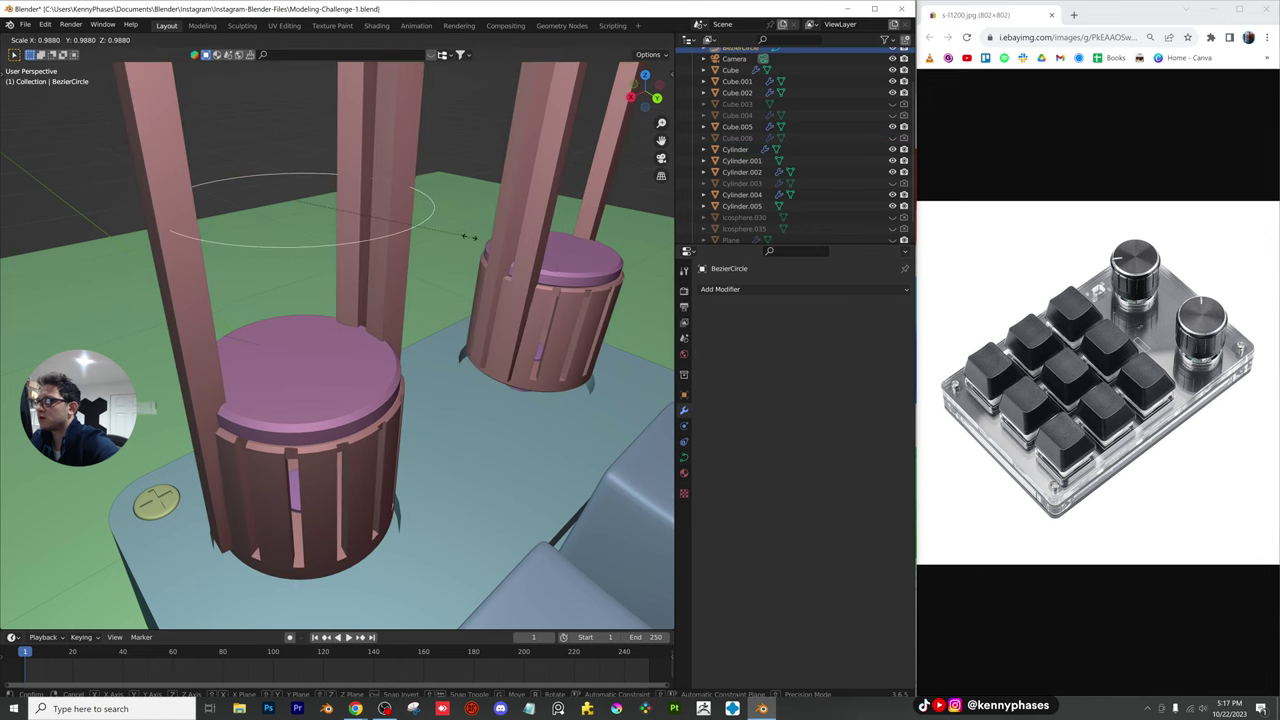
left_click(471, 237)
middle_click_drag(401, 411, 446, 372, "shift")
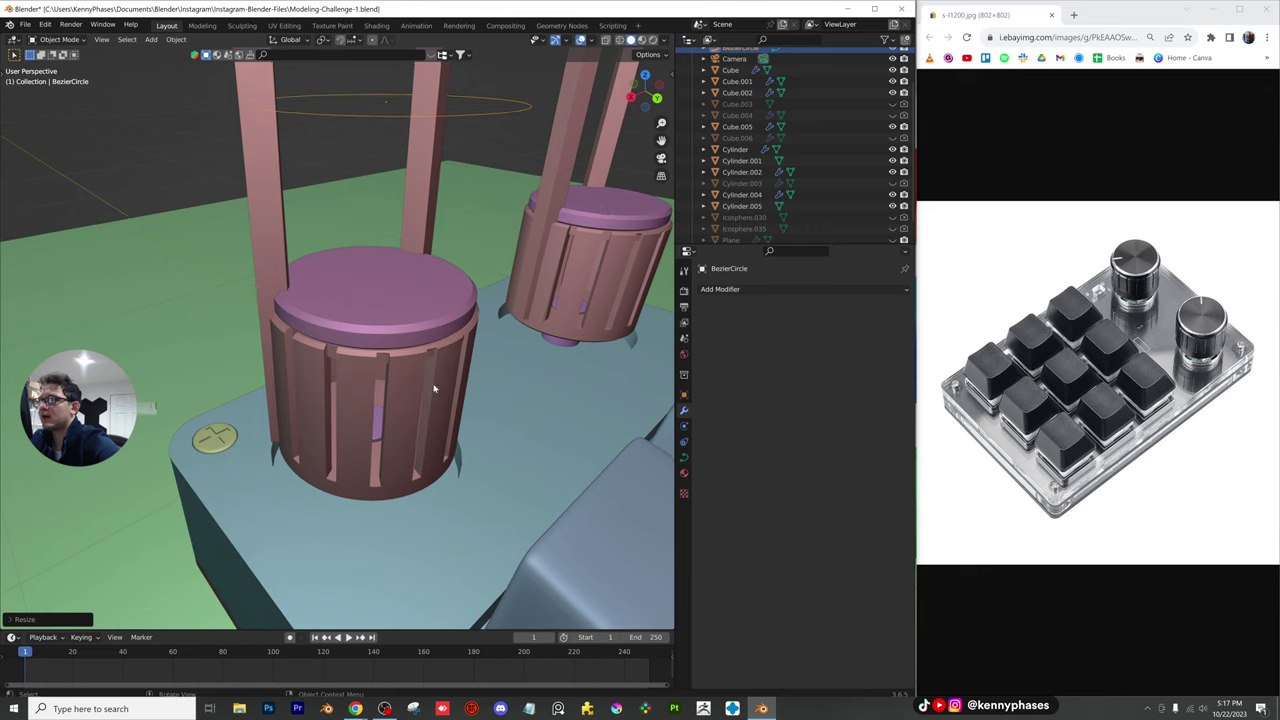
scroll(428, 414, "up", 1)
middle_click_drag(427, 415, 402, 407)
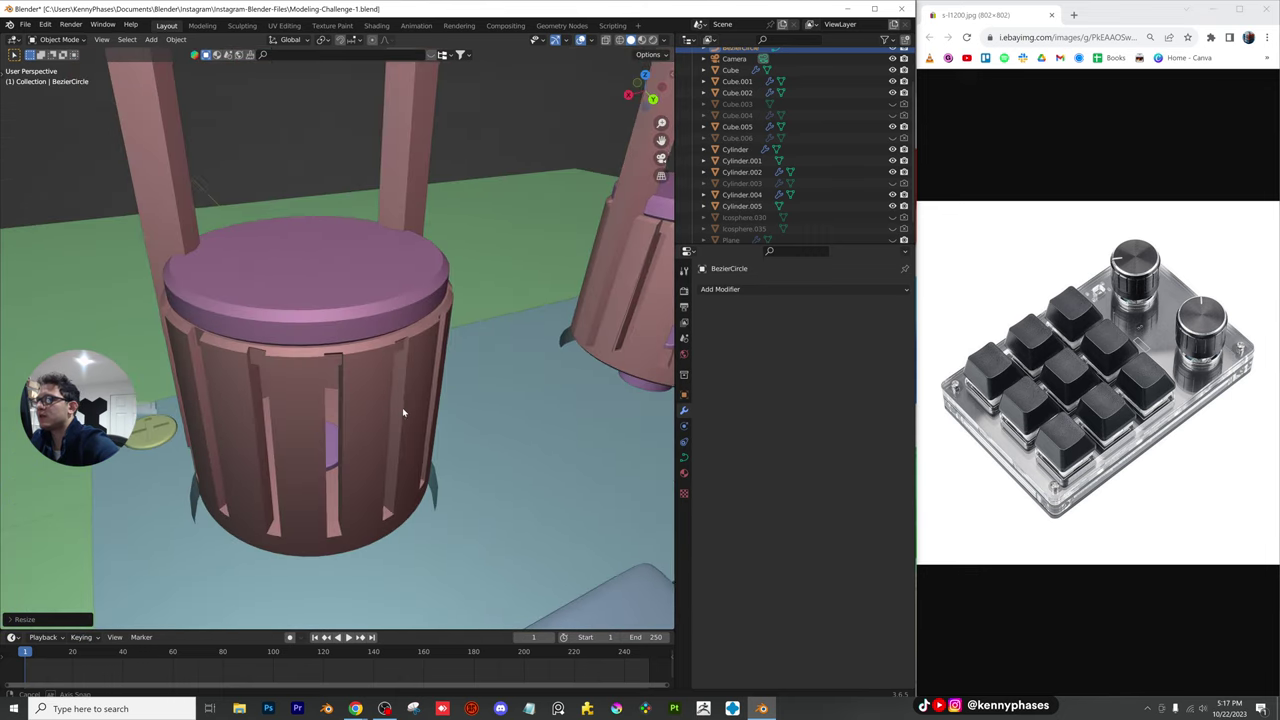
Try a Solidify thickness of 0.148 m on the knob body and undo it
left_click(385, 420)
left_click(703, 368)
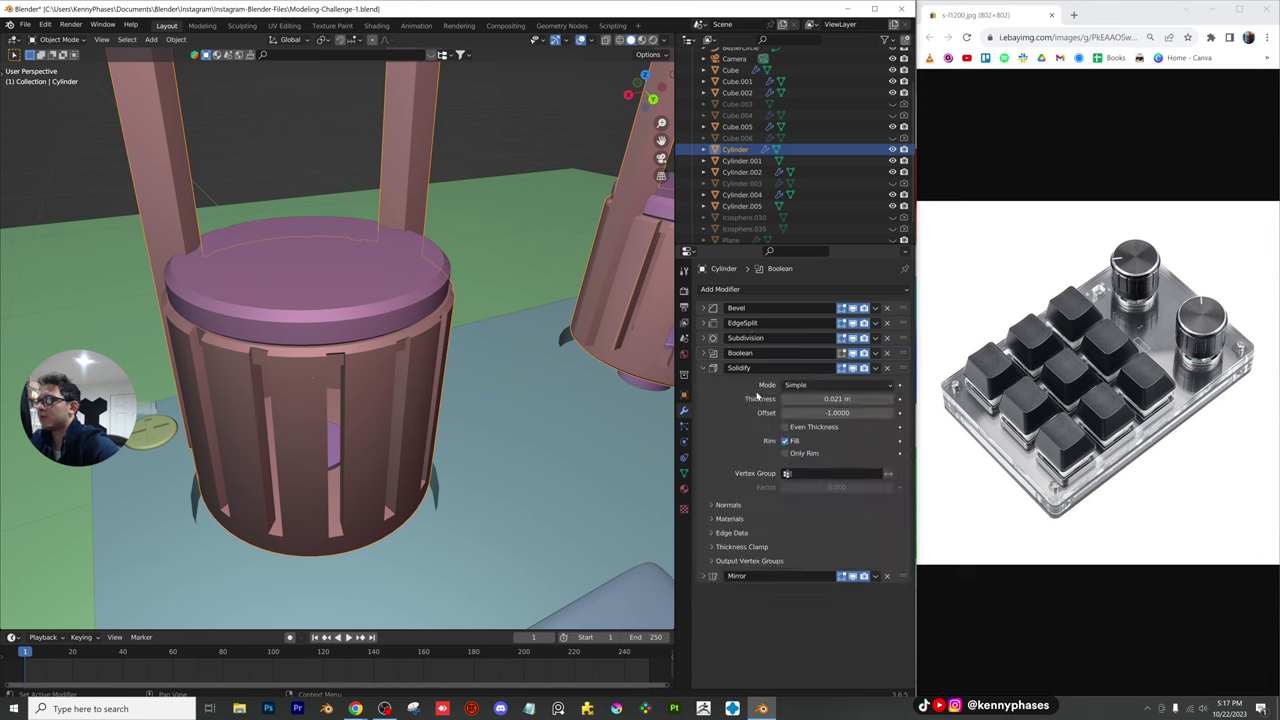
left_click_drag(837, 398, 904, 398)
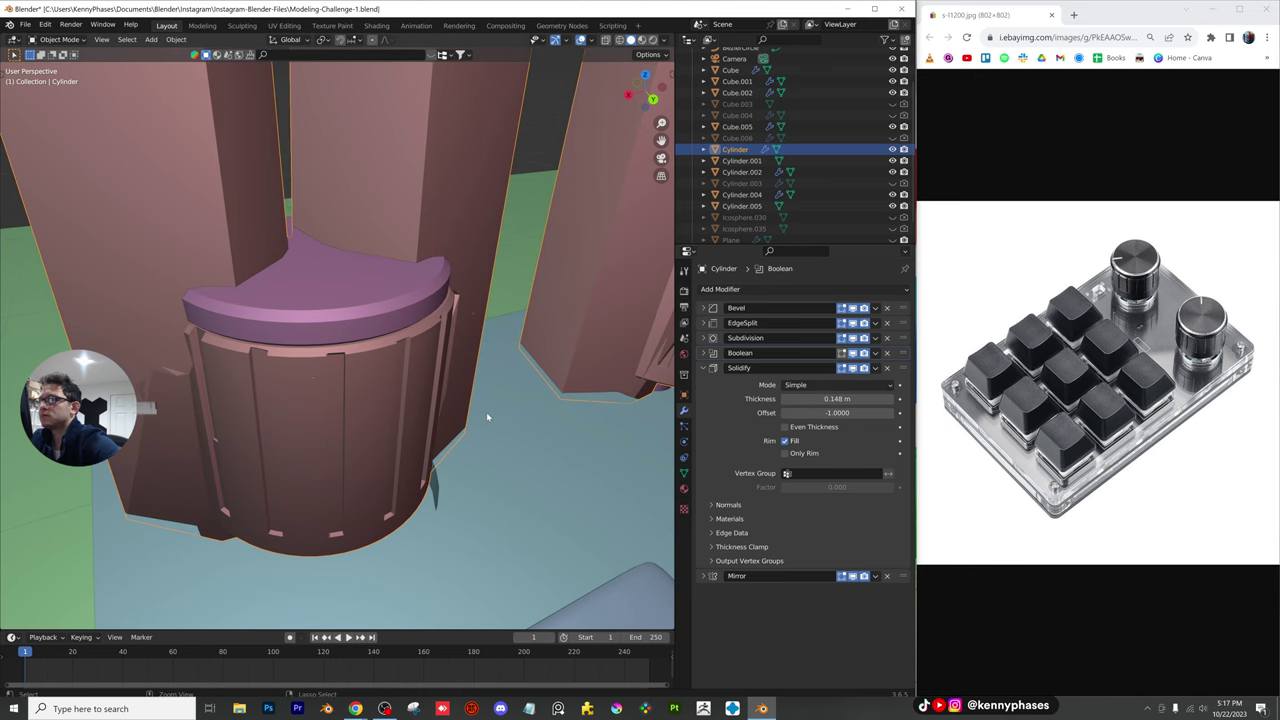
key("ctrl+z")
Save the file, restart Blender and reopen Modeling-Challenge-1.blend from the recent files
scroll(423, 442, "down", 2)
middle_click_drag(423, 443, 381, 428)
scroll(450, 440, "down", 4)
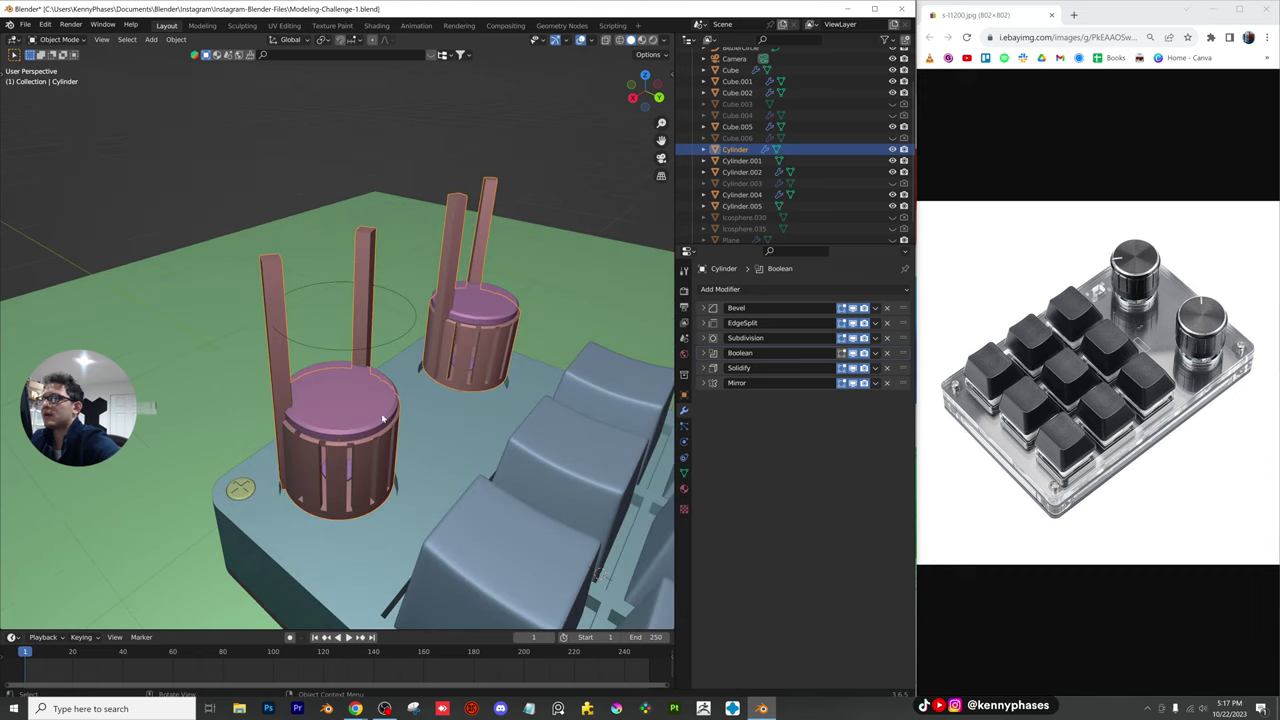
key("ctrl+s")
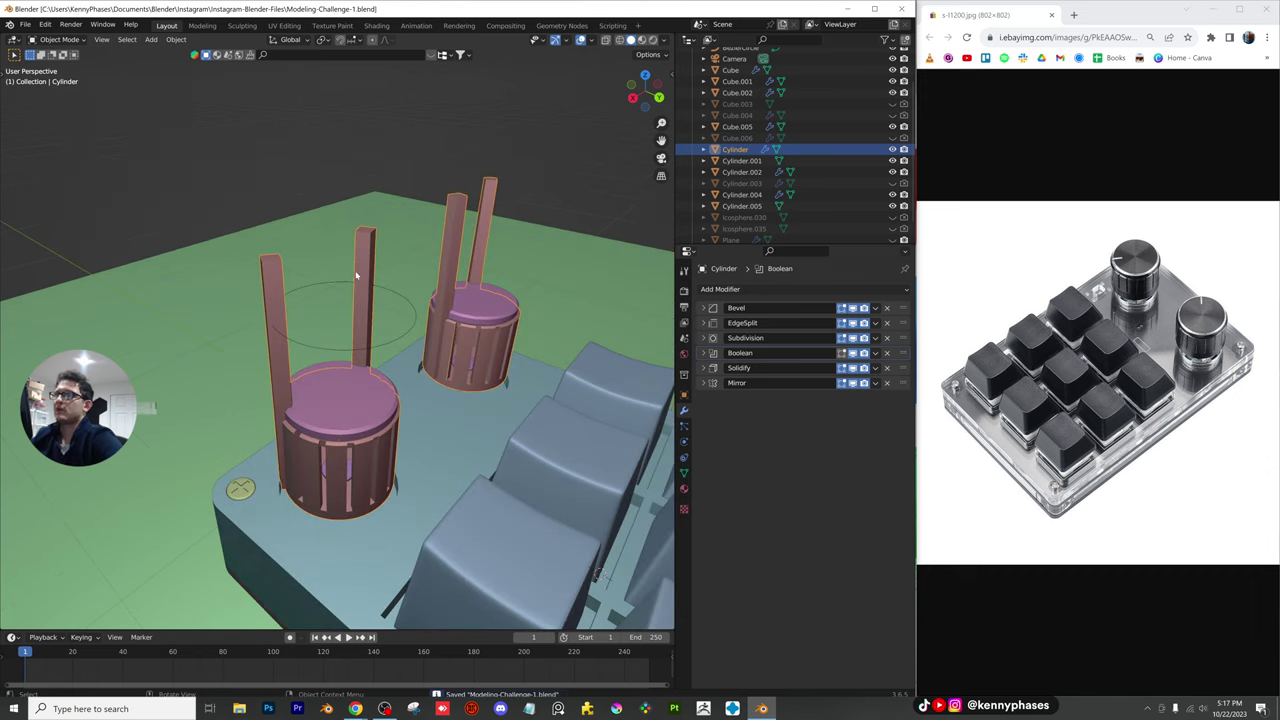
left_click(901, 8)
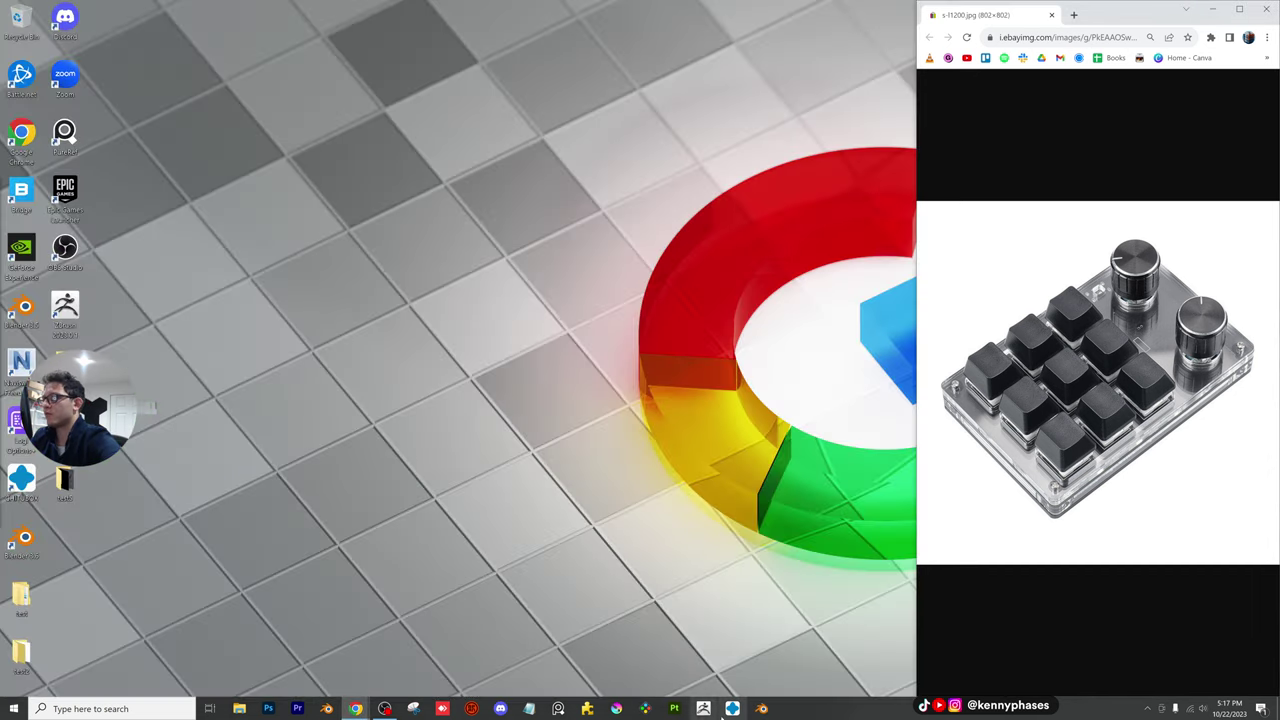
left_click(761, 708)
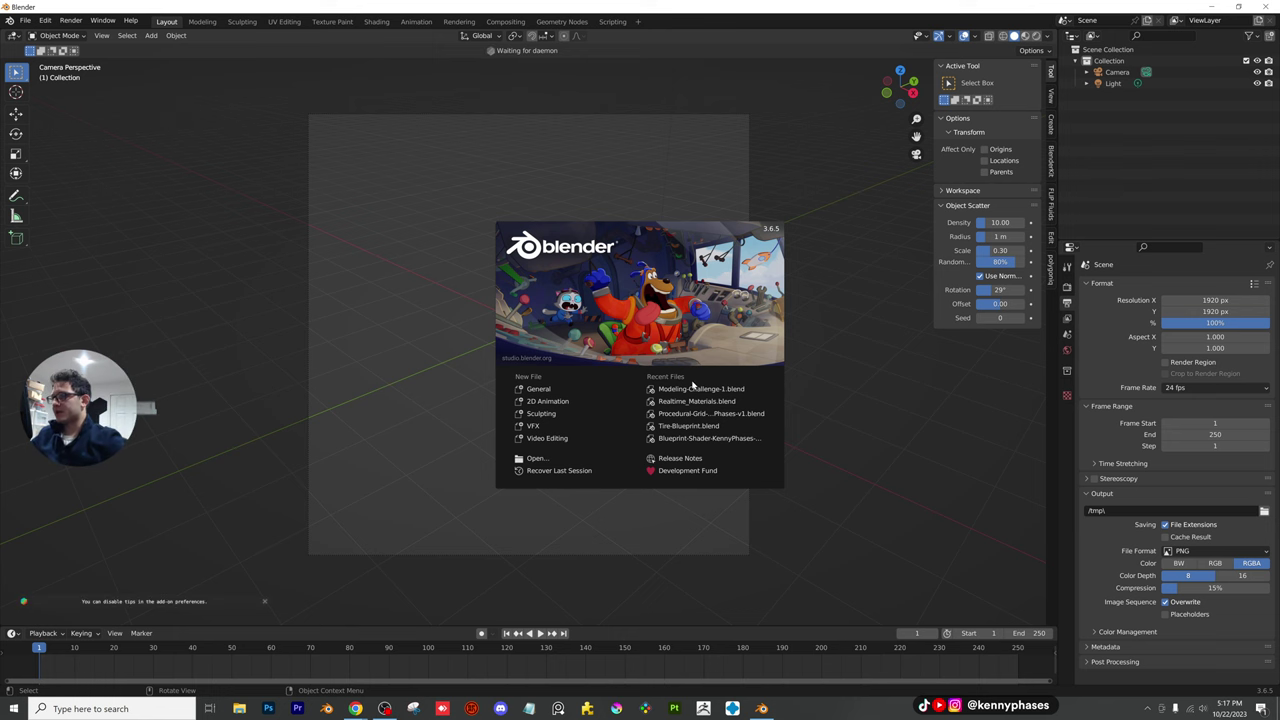
left_click(692, 388)
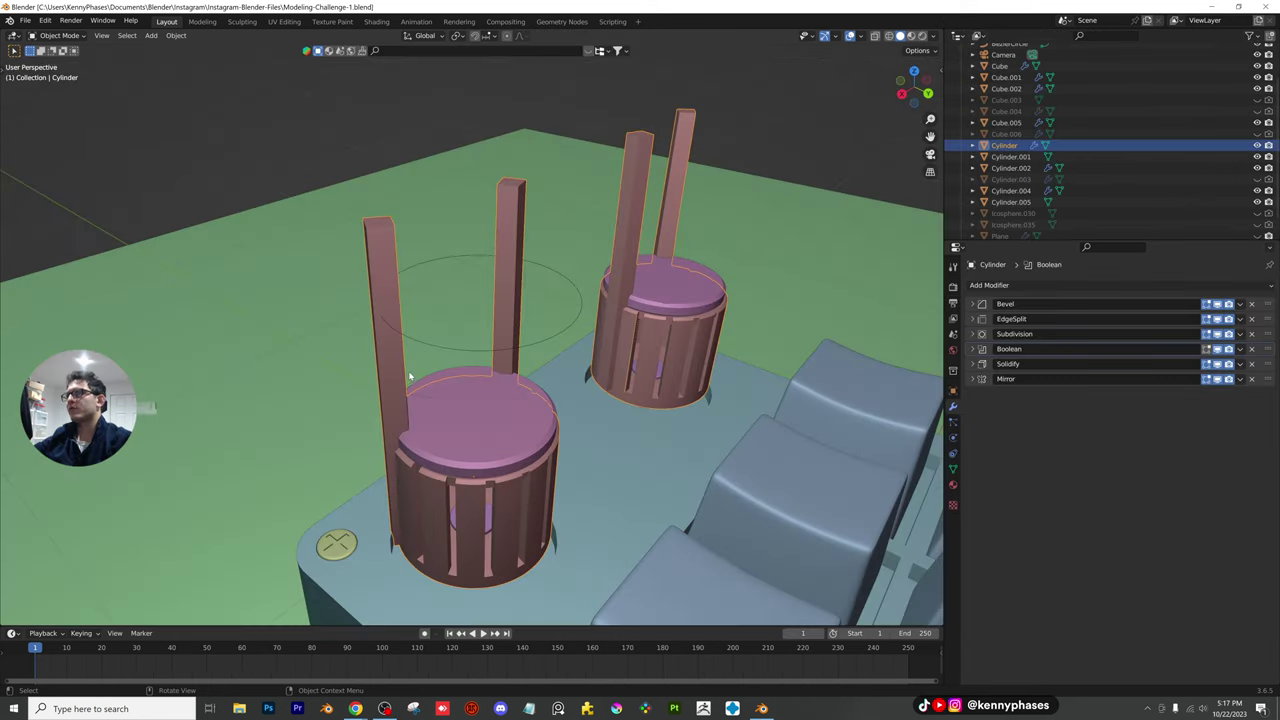
Enlarge the outliner and unhide the Cube.006 cutter array around the knob
scroll(576, 280, "up", 1)
left_click(551, 184)
left_click(529, 163)
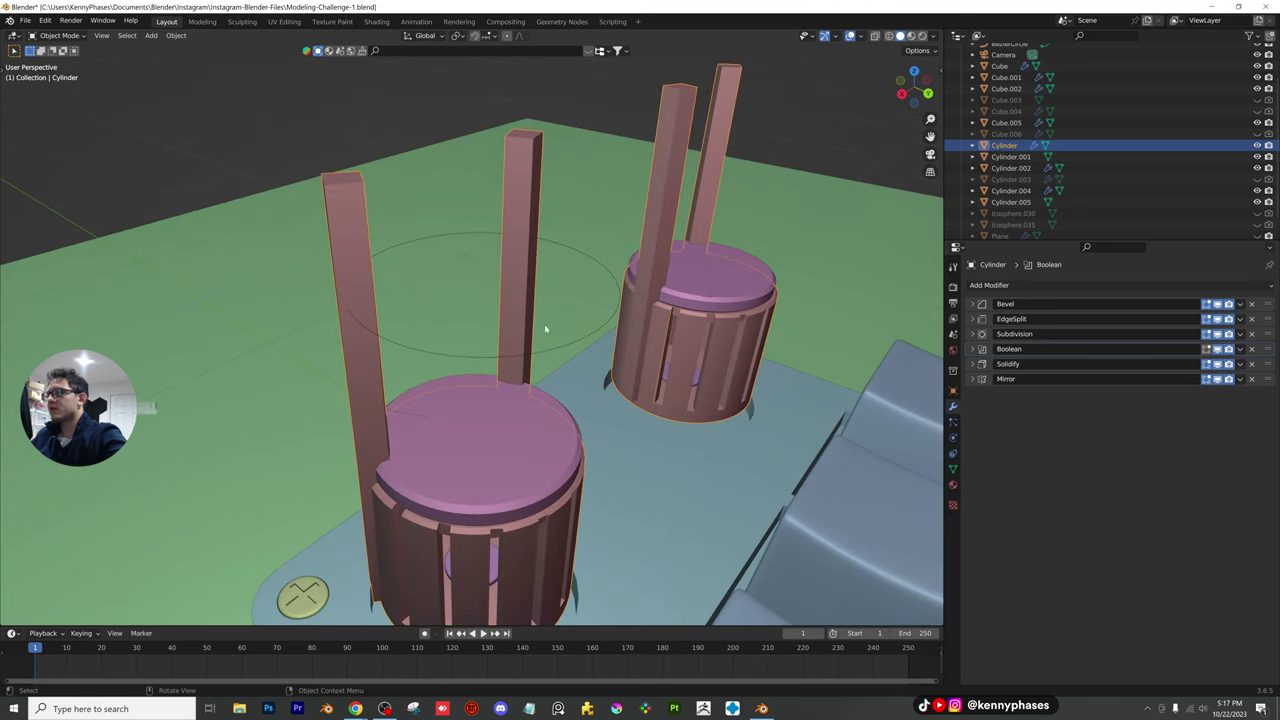
middle_click_drag(546, 326, 563, 307)
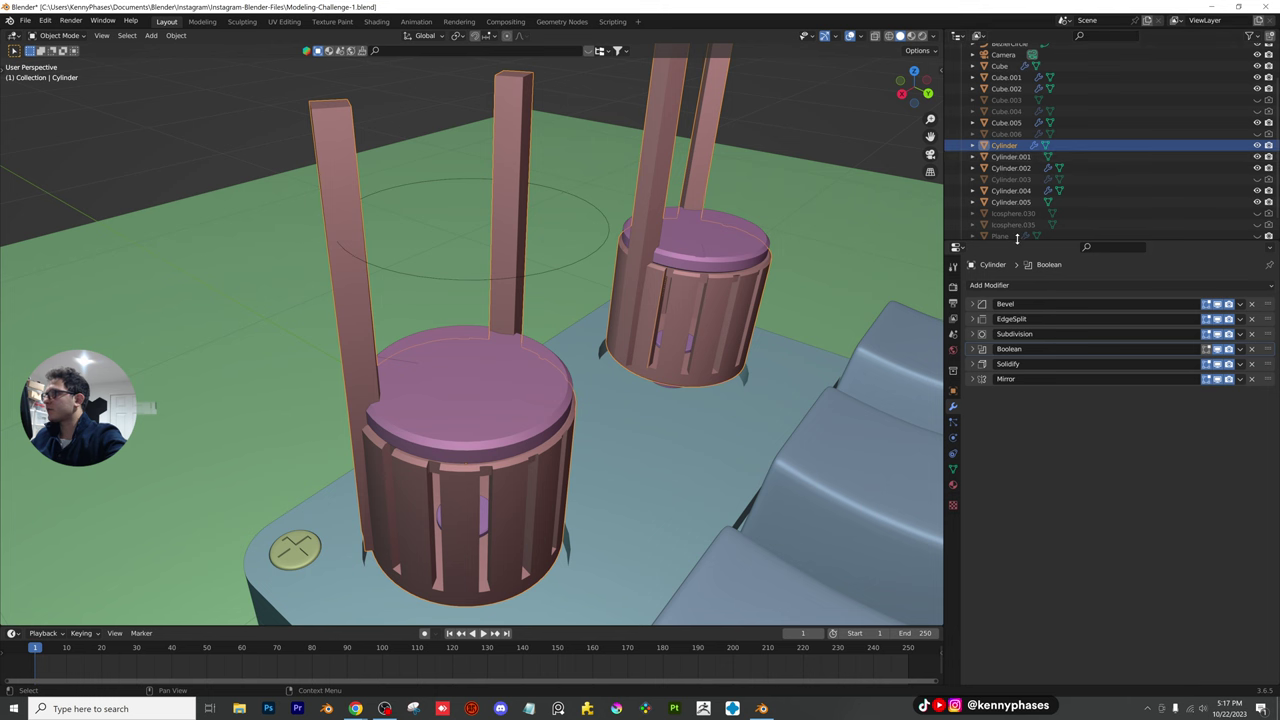
left_click_drag(1017, 238, 1017, 366)
left_click(1258, 174)
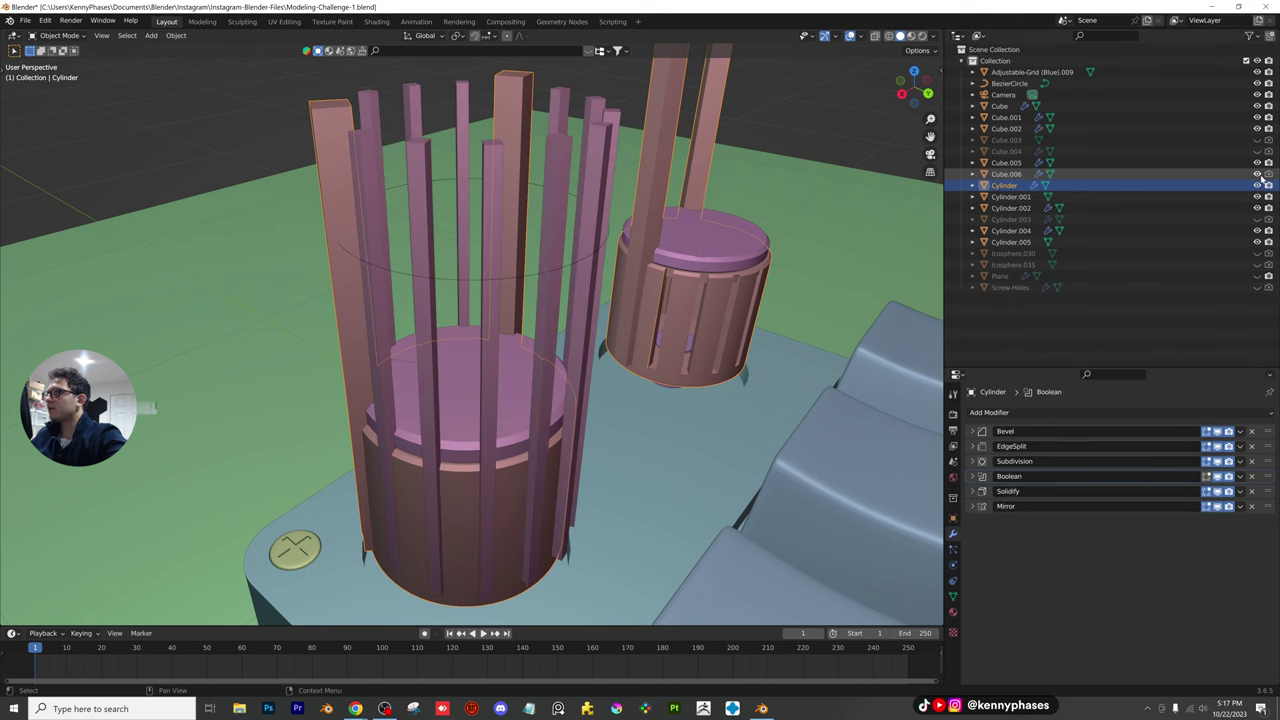
In top view, move the Cube.006 cutter array and the Bezier circle together about -0.01 m along the Y axis
left_click(572, 190)
mouse_move(537, 206)
middle_mouse_down()
mouse_move(543, 246)
mouse_move(522, 203)
middle_mouse_up()
left_click(914, 76)
scroll(650, 272, "up", 2)
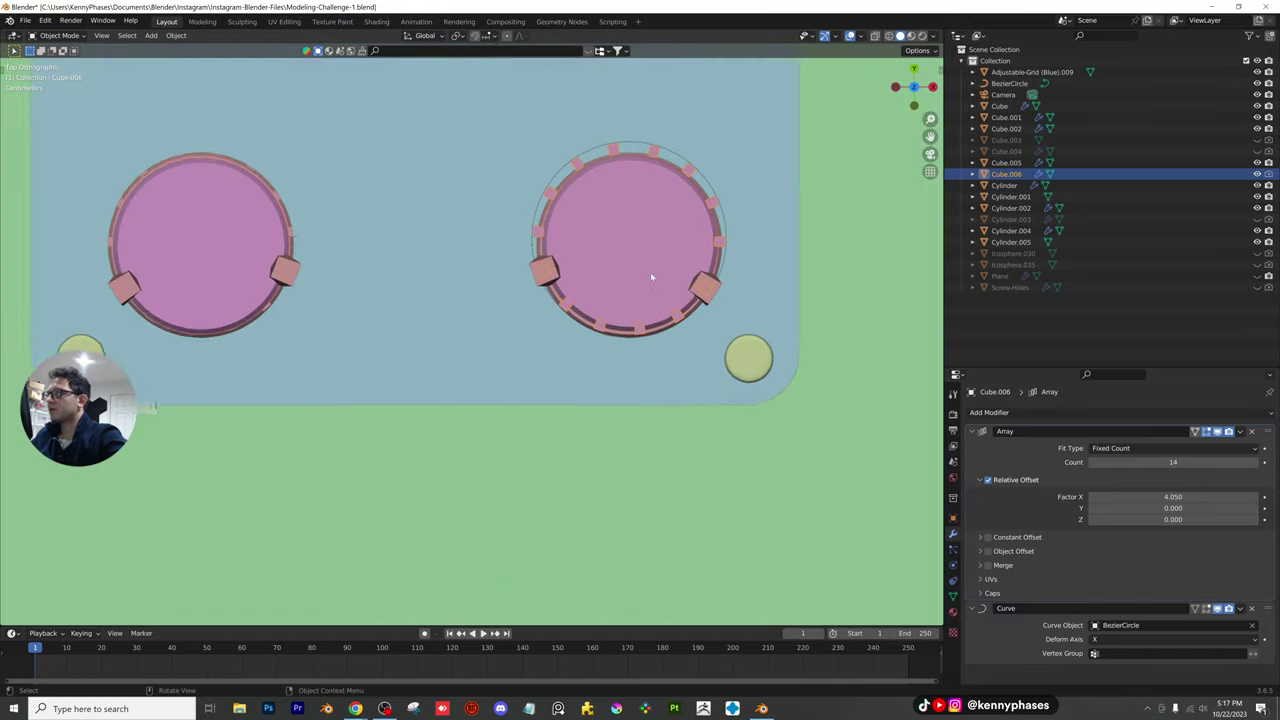
middle_click_drag(638, 227, 546, 268, "shift")
scroll(546, 268, "up", 1)
scroll(670, 204, "up", 1)
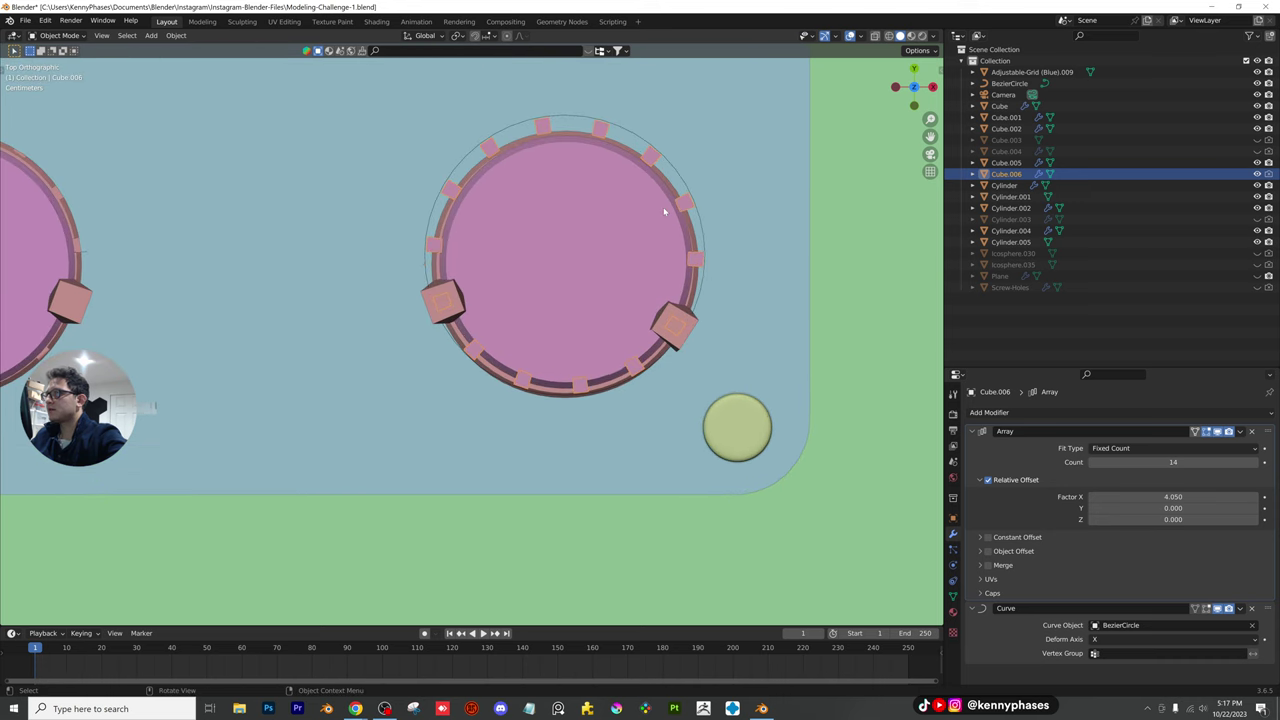
left_click(636, 137, "shift")
key("g")
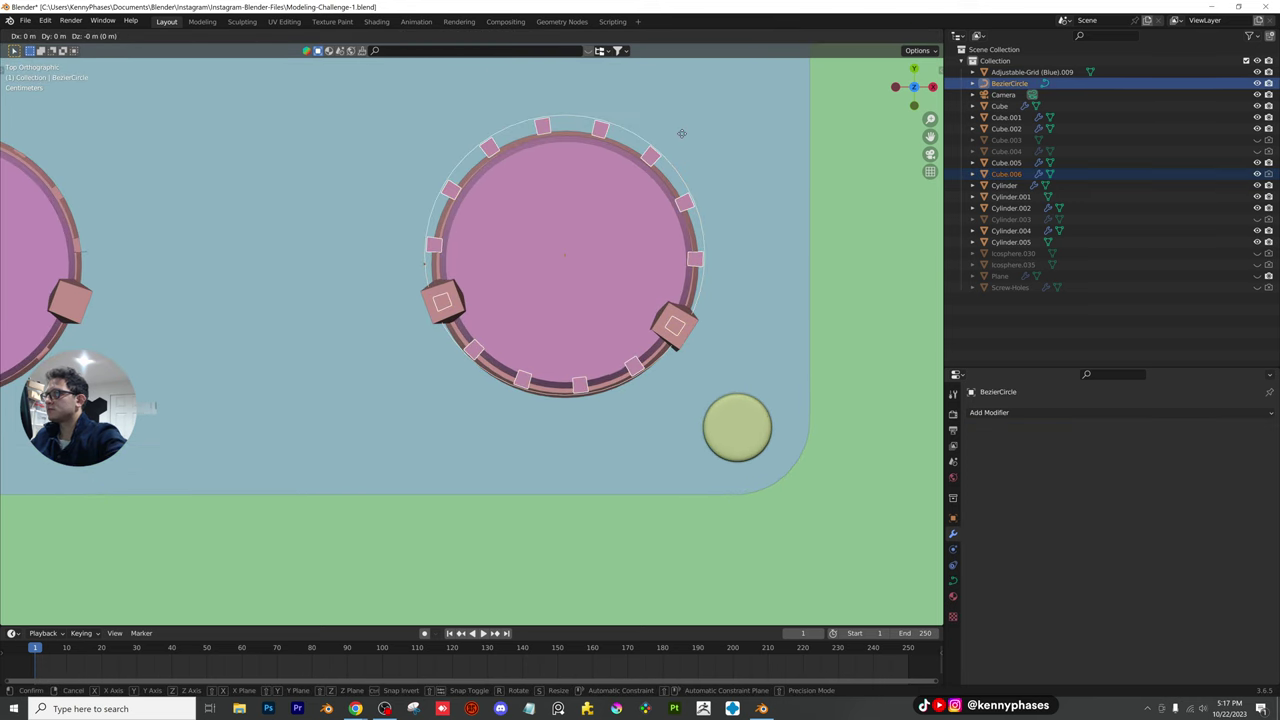
key("y")
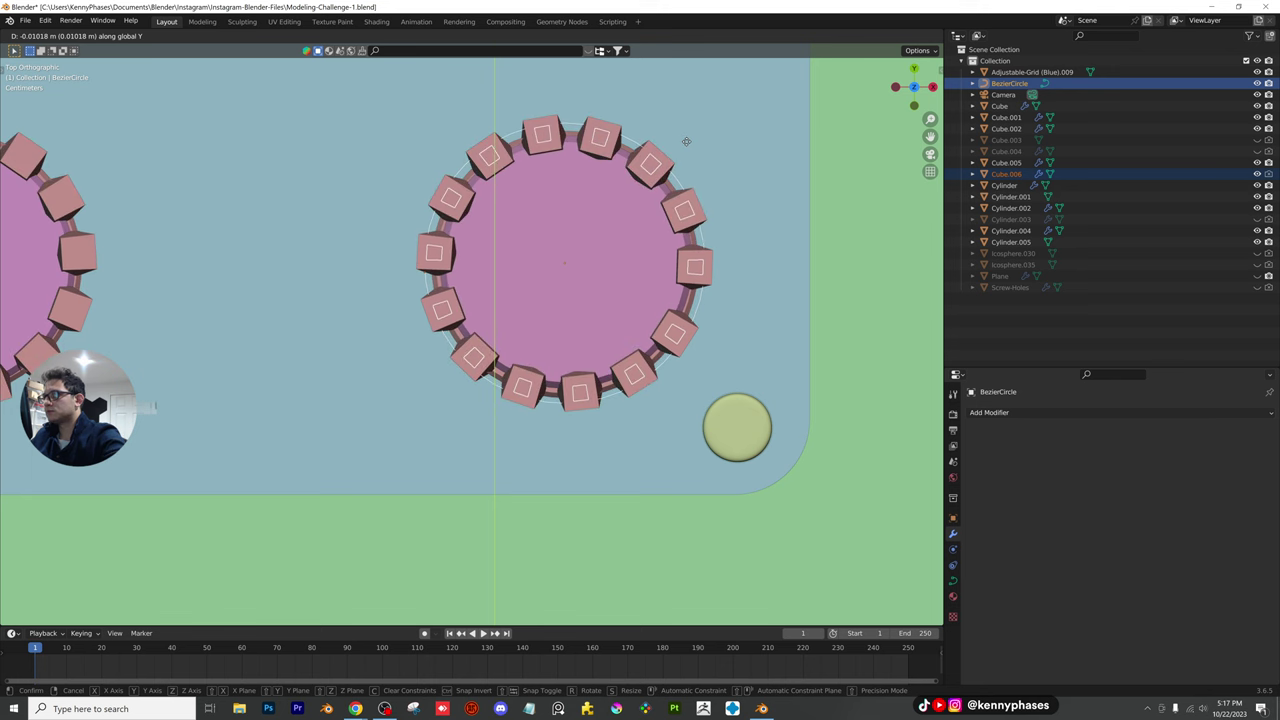
left_click(687, 145)
Scale the Bezier circle up slightly and set the Cube.006 array's relative X offset factor to 4.350
key("s")
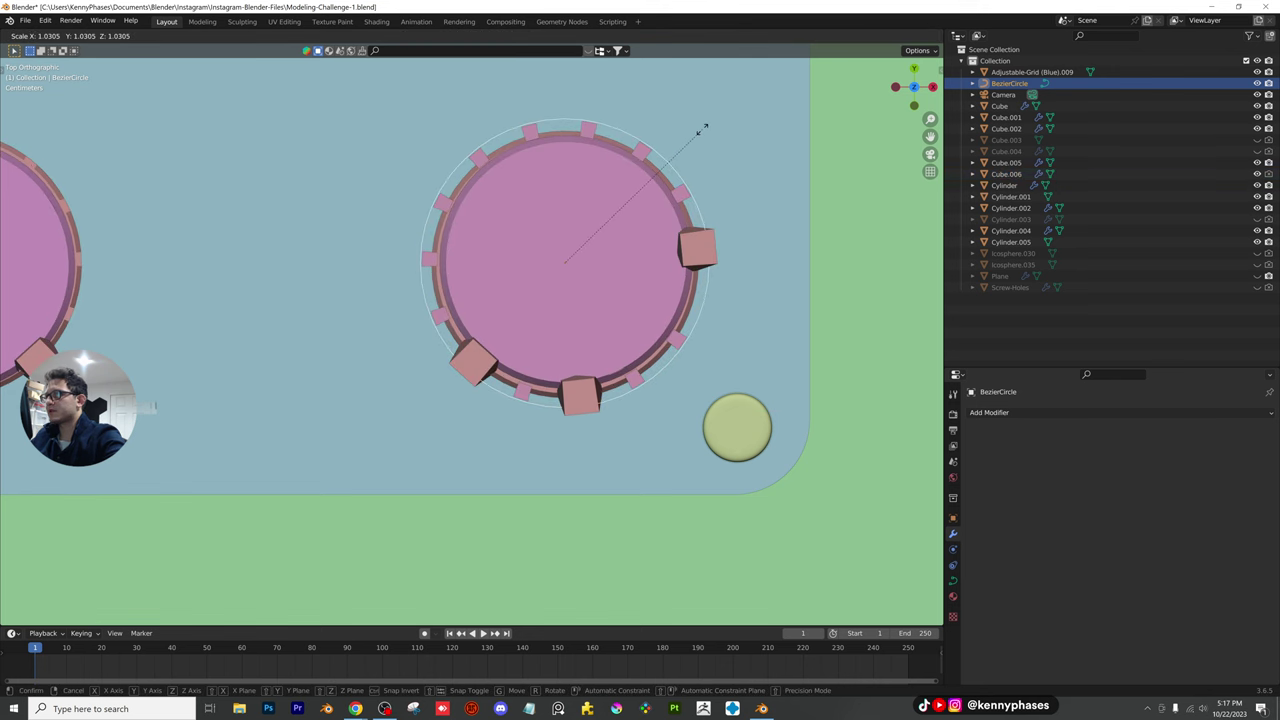
left_click(705, 127)
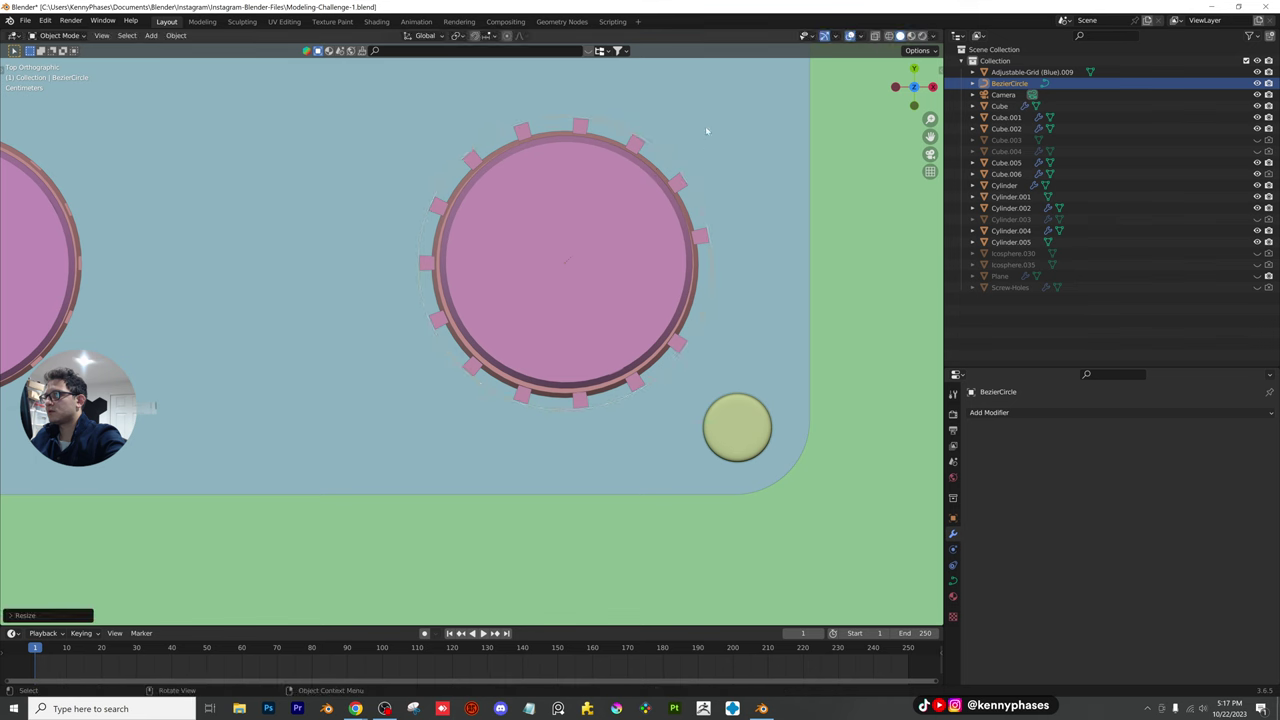
left_click(655, 178)
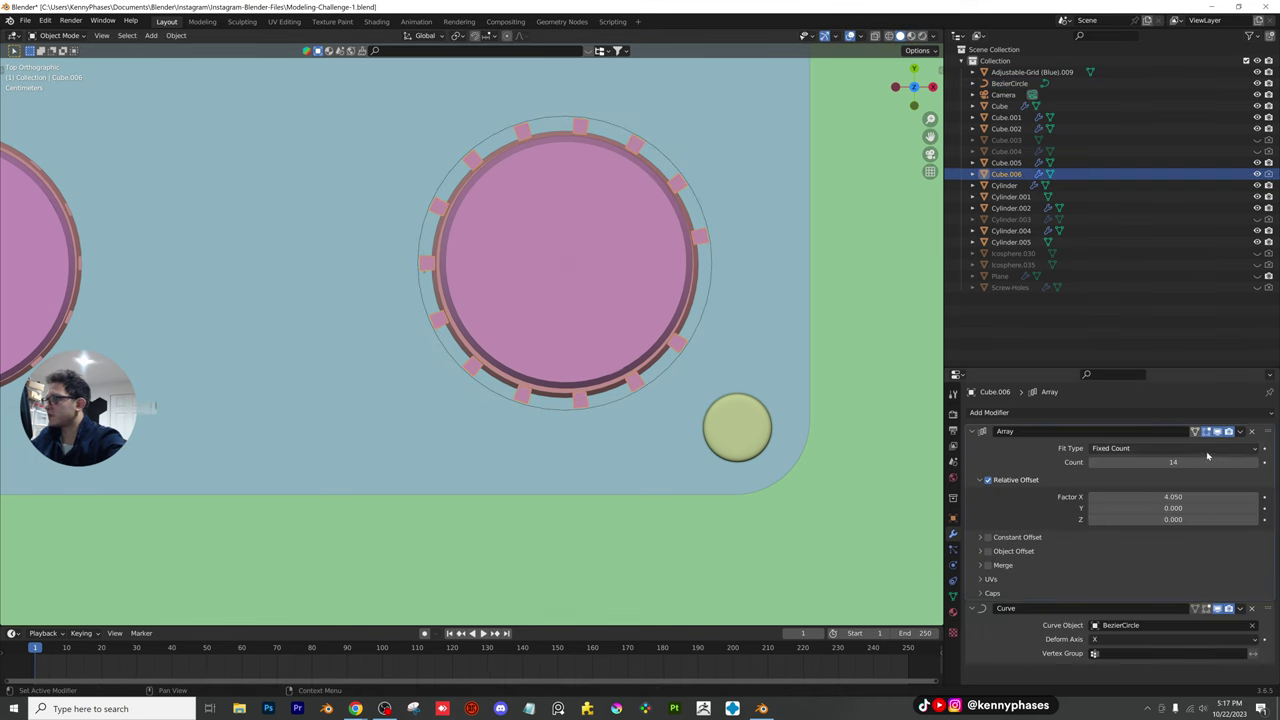
left_click_drag(1170, 497, 1198, 497)
Hide the Cube.006 cutters and move the knob body's Boolean modifier below Solidify
middle_click_drag(591, 329, 460, 396)
left_click(1257, 174)
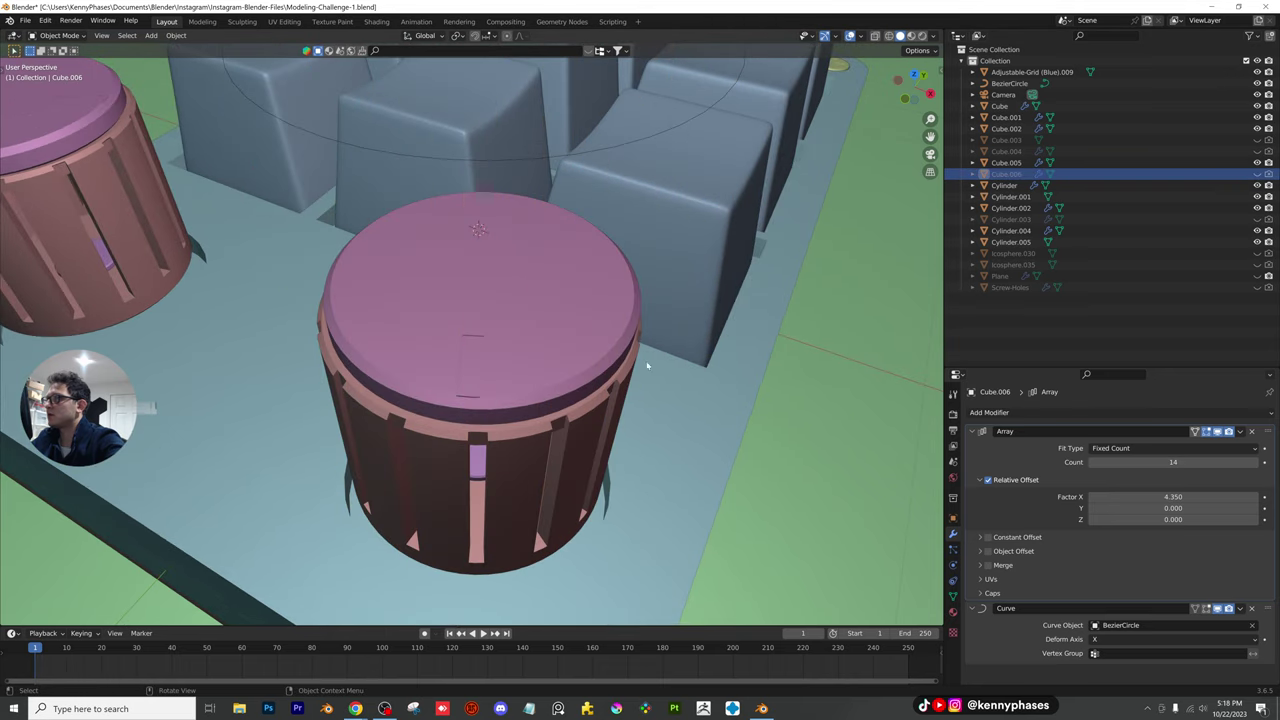
middle_click_drag(600, 360, 538, 327)
left_click(474, 366)
left_click_drag(1266, 476, 1266, 491)
Save the file and examine the side grooves of the knob from several angles
middle_click_drag(430, 400, 494, 364)
middle_click_drag(616, 295, 560, 310)
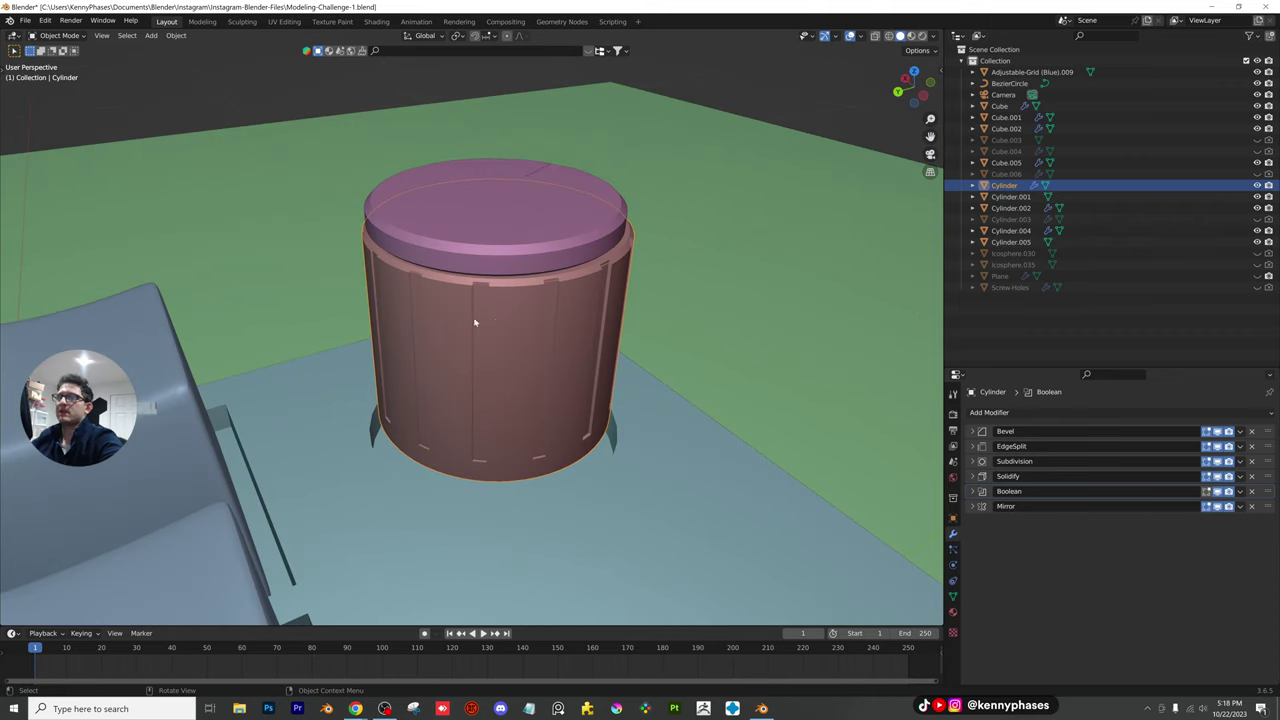
key("ctrl+s")
scroll(580, 350, "up", 2)
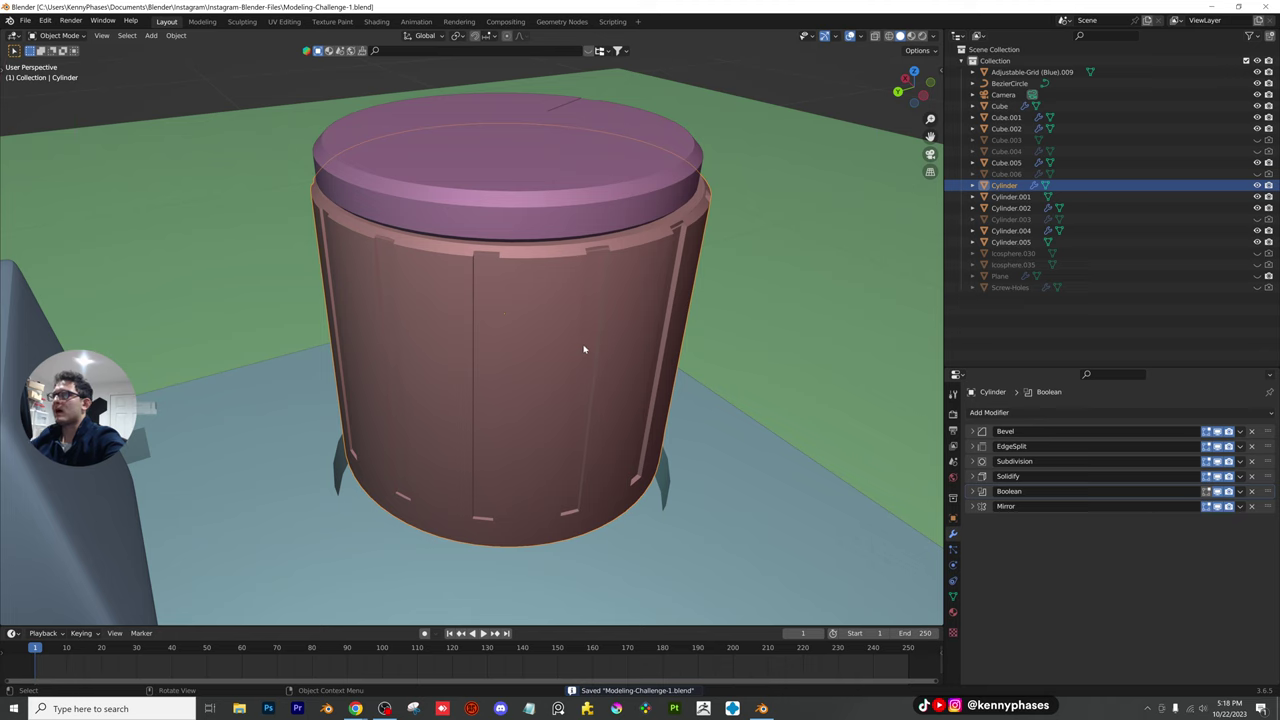
middle_click_drag(584, 349, 580, 389)
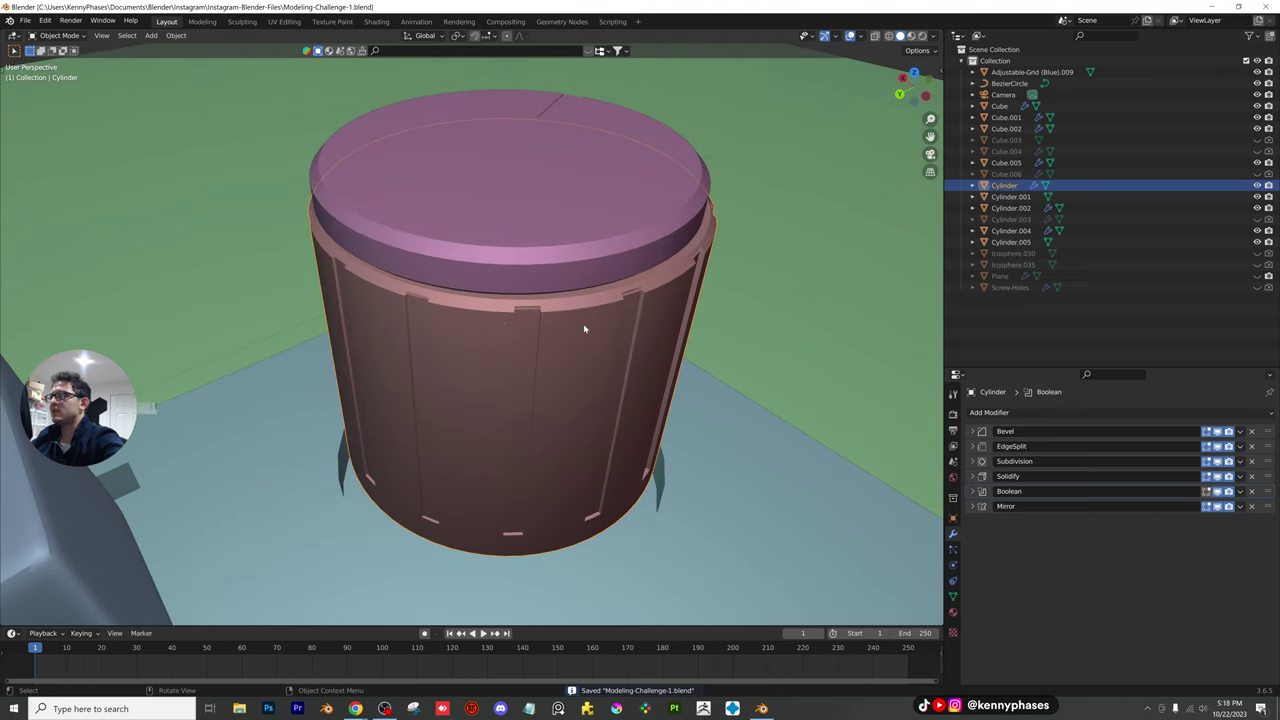
scroll(585, 328, "down", 1)
middle_click_drag(585, 328, 514, 346)
scroll(481, 305, "down", 3)
scroll(535, 351, "up", 3)
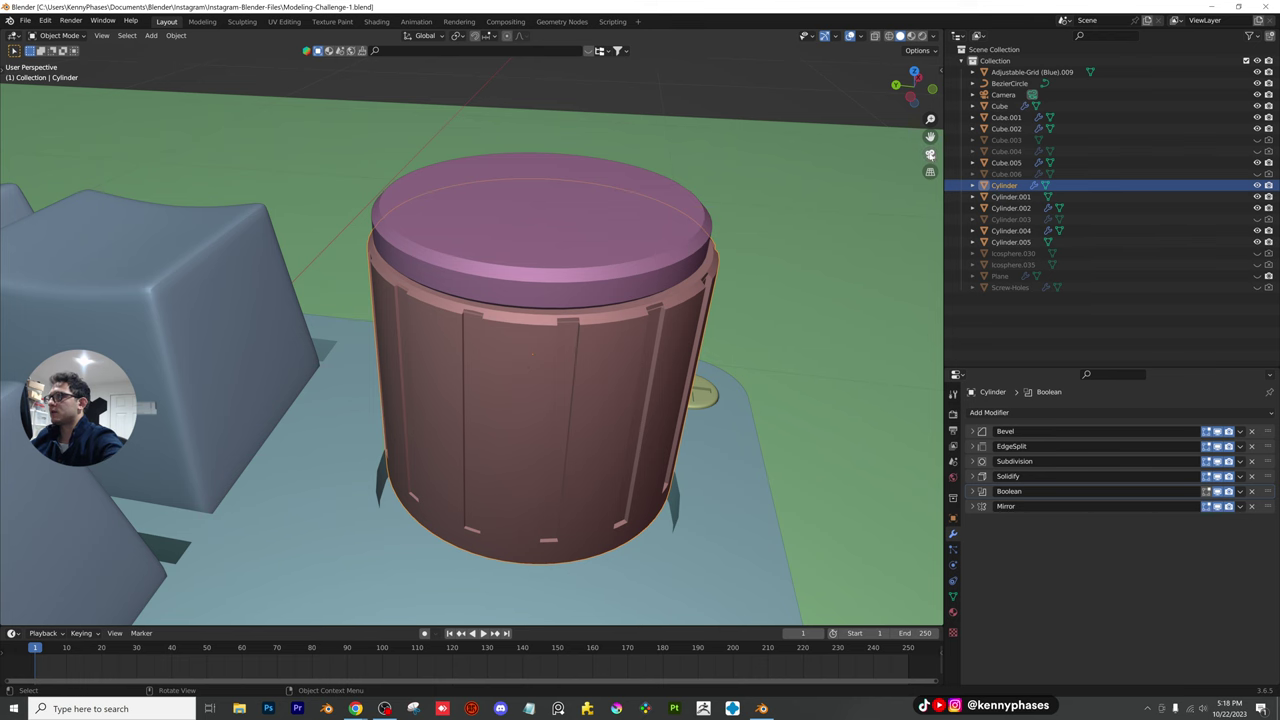
Show the keypad through the camera in rendered shading, check the whole framing, and save the file
scroll(661, 362, "down", 5)
key("KP_0")
key("z")
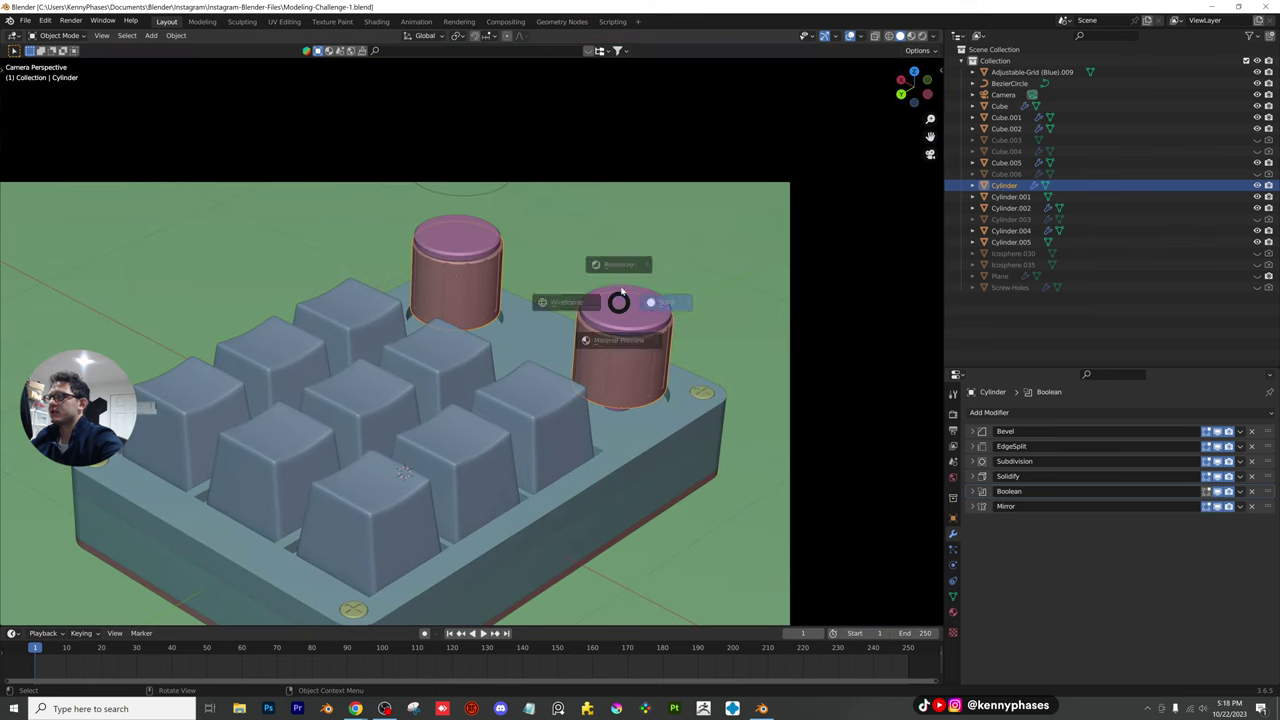
left_click(620, 250)
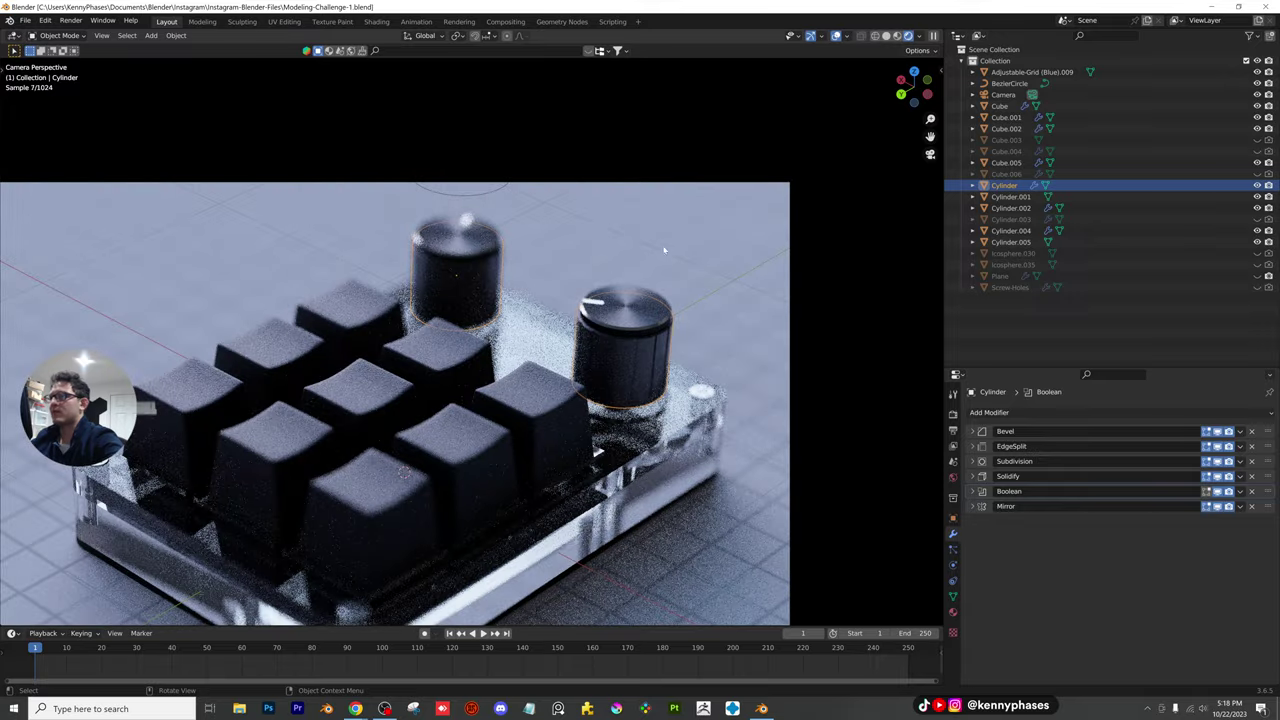
middle_click_drag(673, 338, 590, 216)
key("ctrl+s")
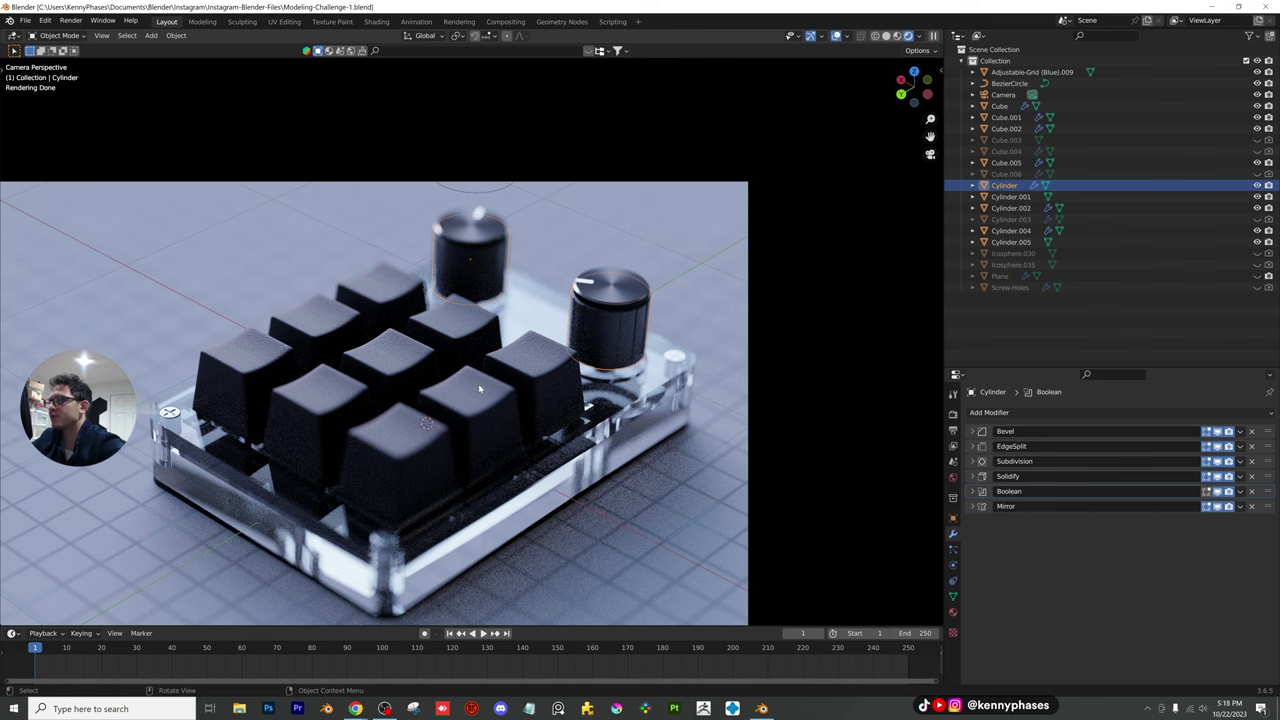
Select the camera and set its depth of field F-Stop to 1
scroll(479, 389, "down", 1)
left_click(1003, 94)
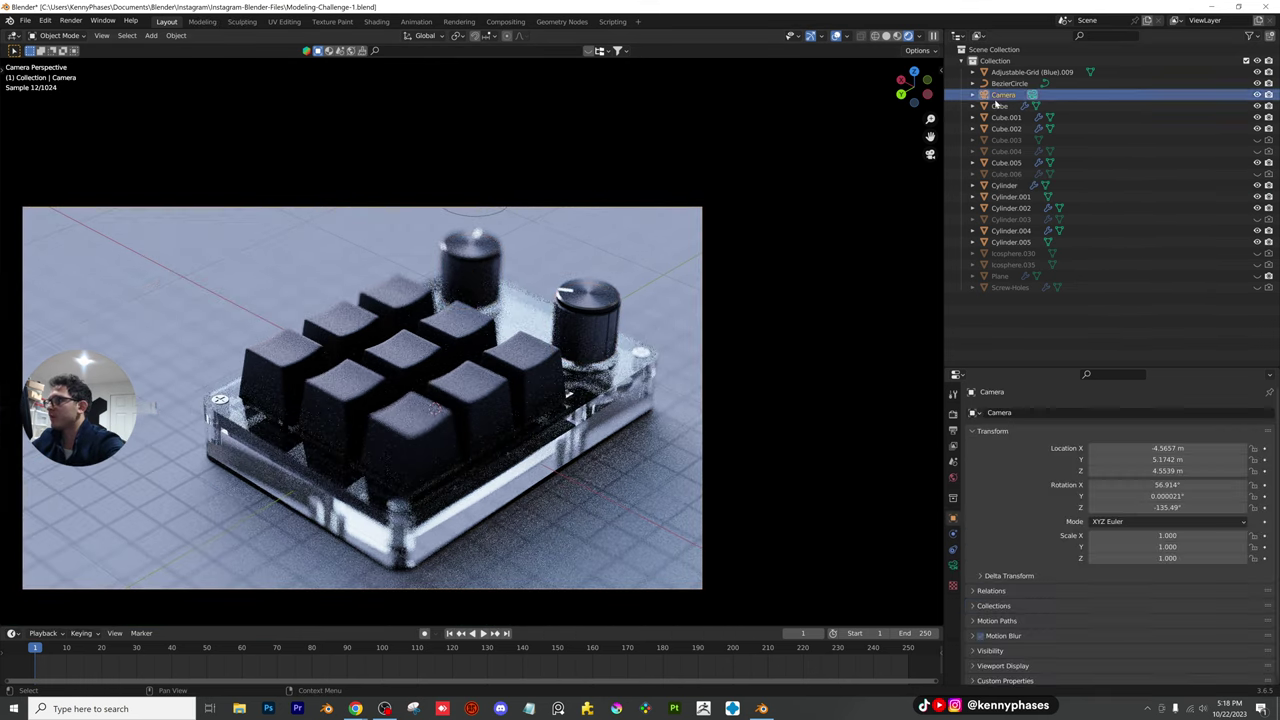
left_click(953, 565)
scroll(1110, 520, "down", 2)
double_click(1150, 639)
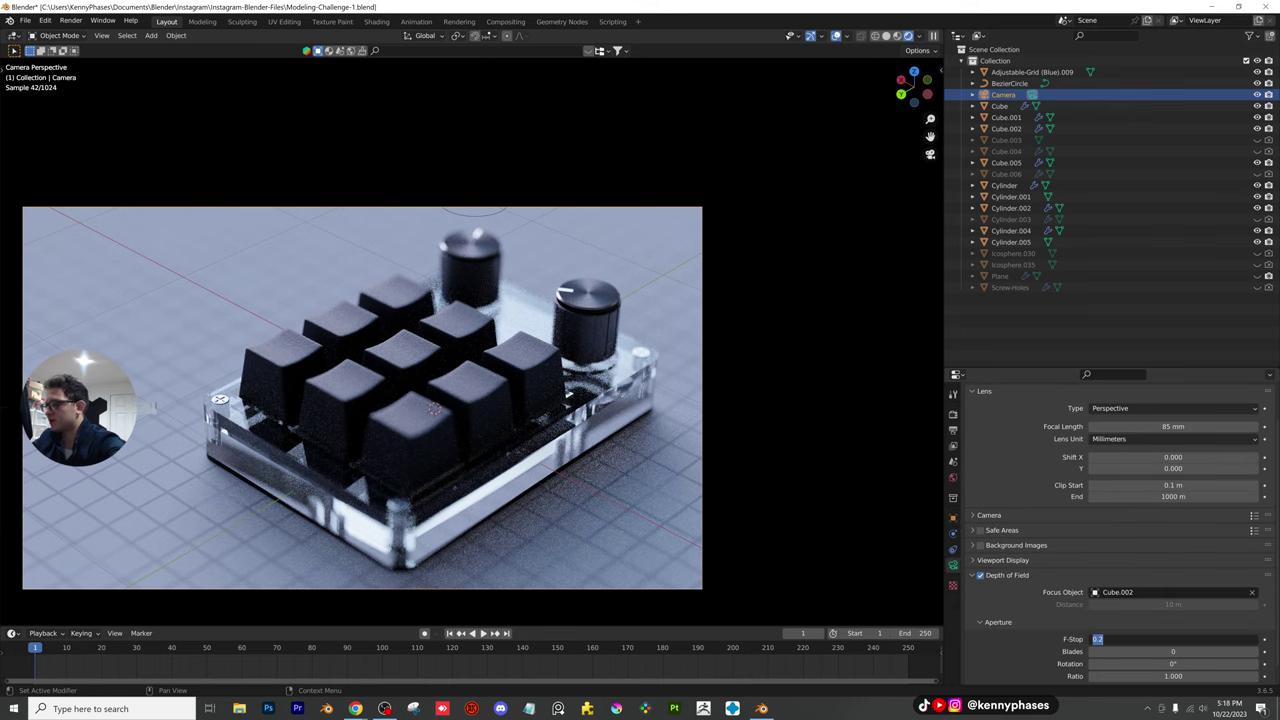
type("1")
key("Return")
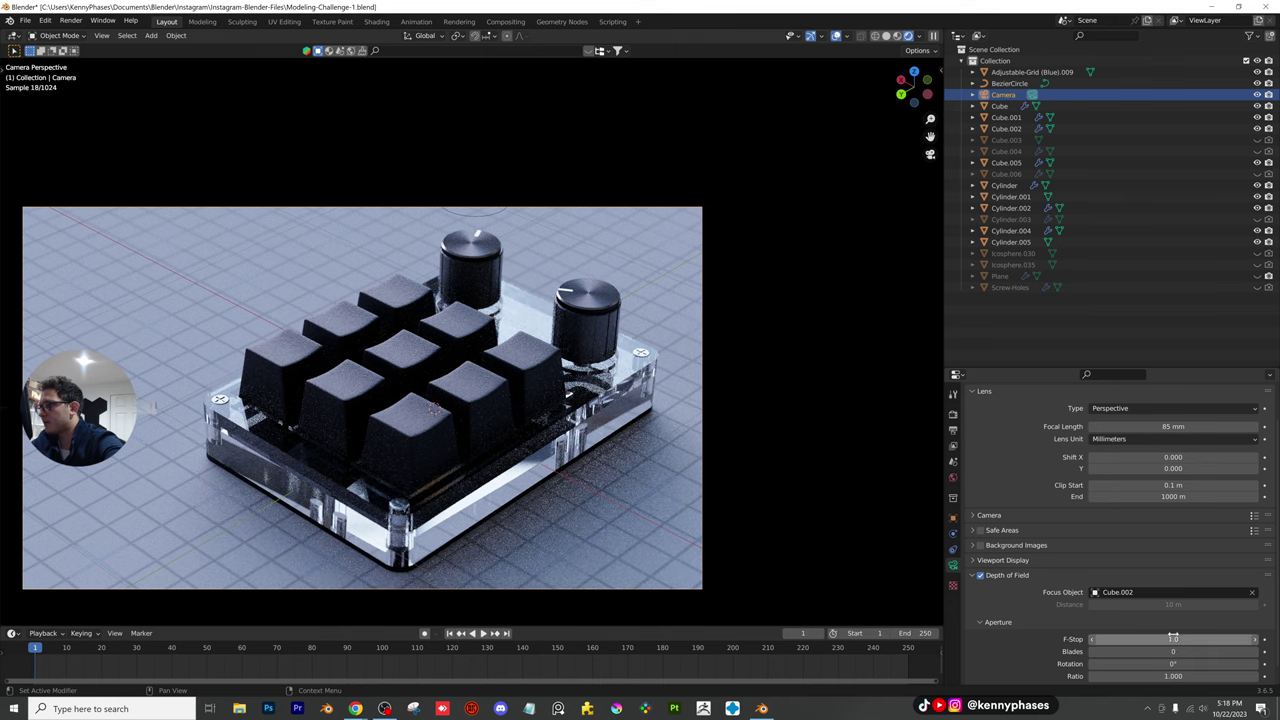
Set the camera's depth of field F-Stop to 0.5 and save the file
double_click(1172, 638)
type("0.5")
key("Return")
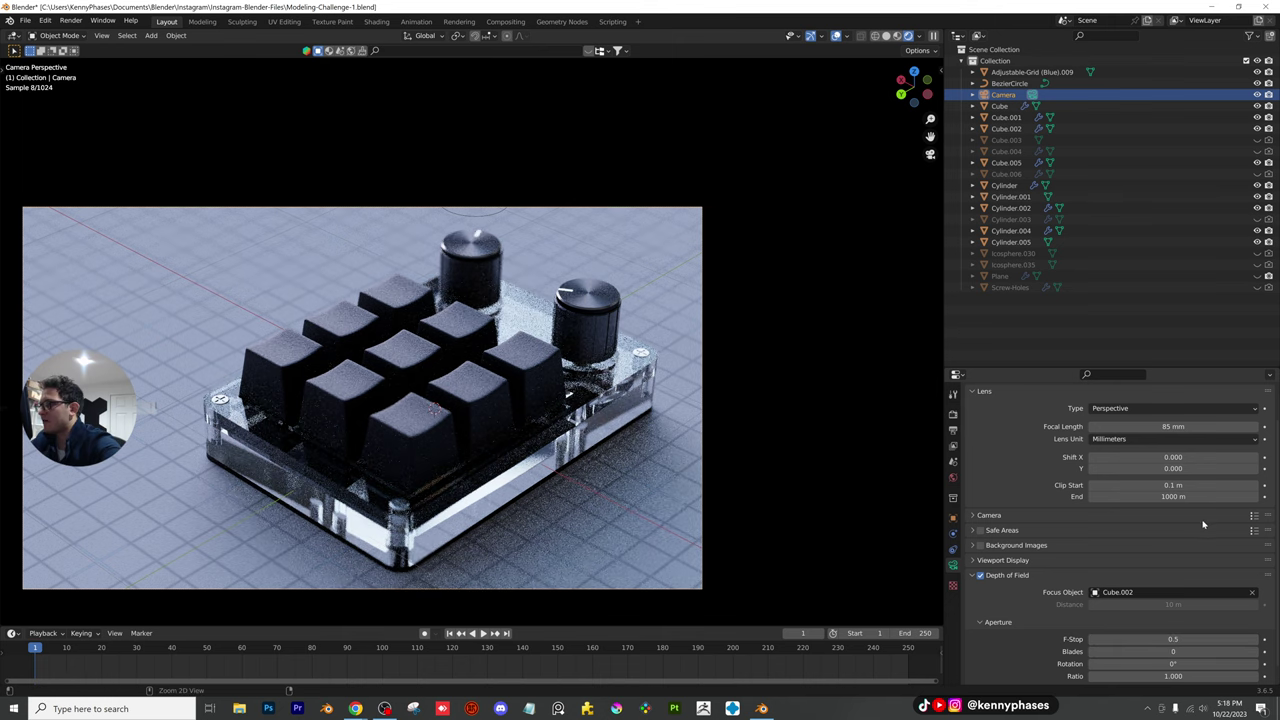
key("ctrl+s")
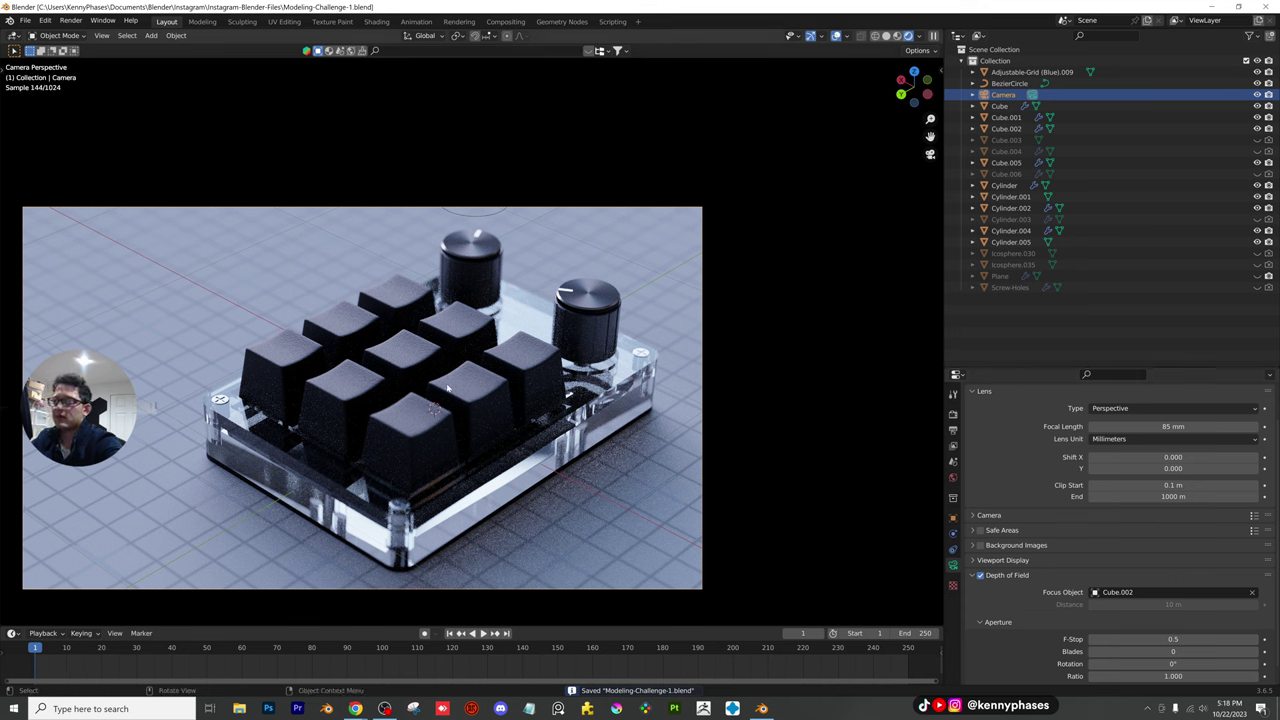
Lower the camera's F-Stop to 0.3 for a stronger background blur and save the file
left_click_drag(1172, 638, 1168, 638)
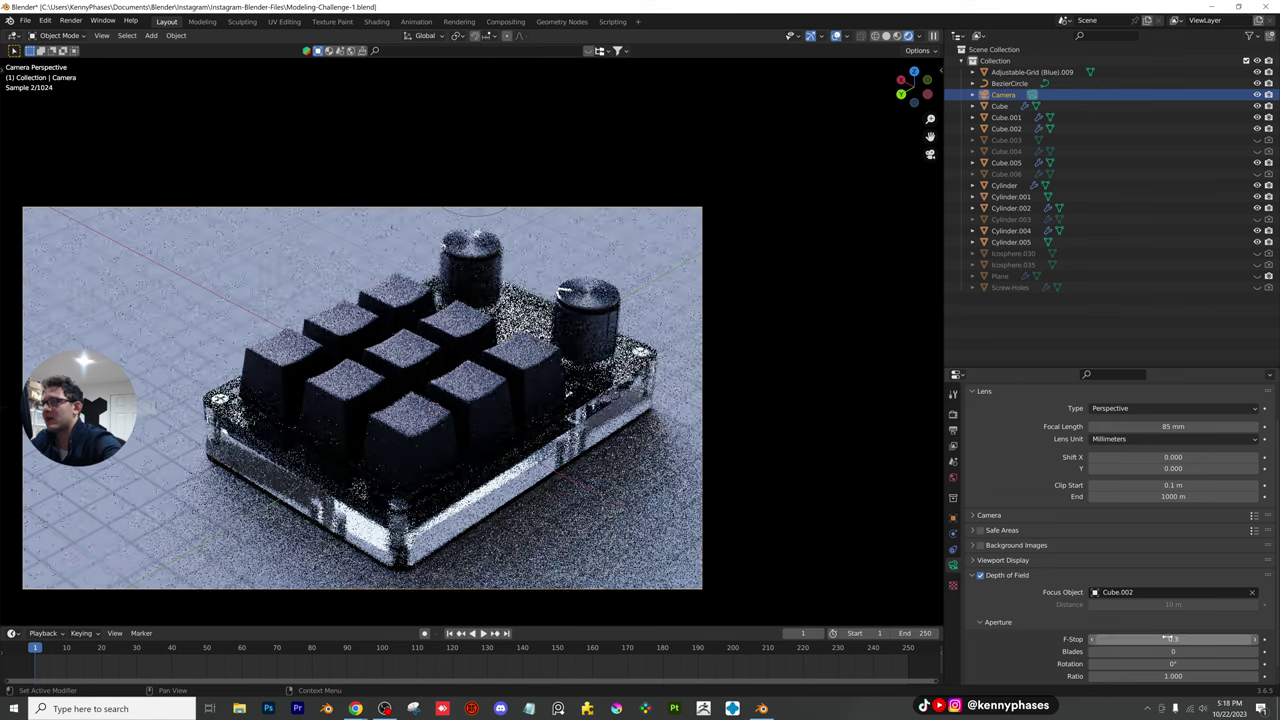
key("ctrl+s")
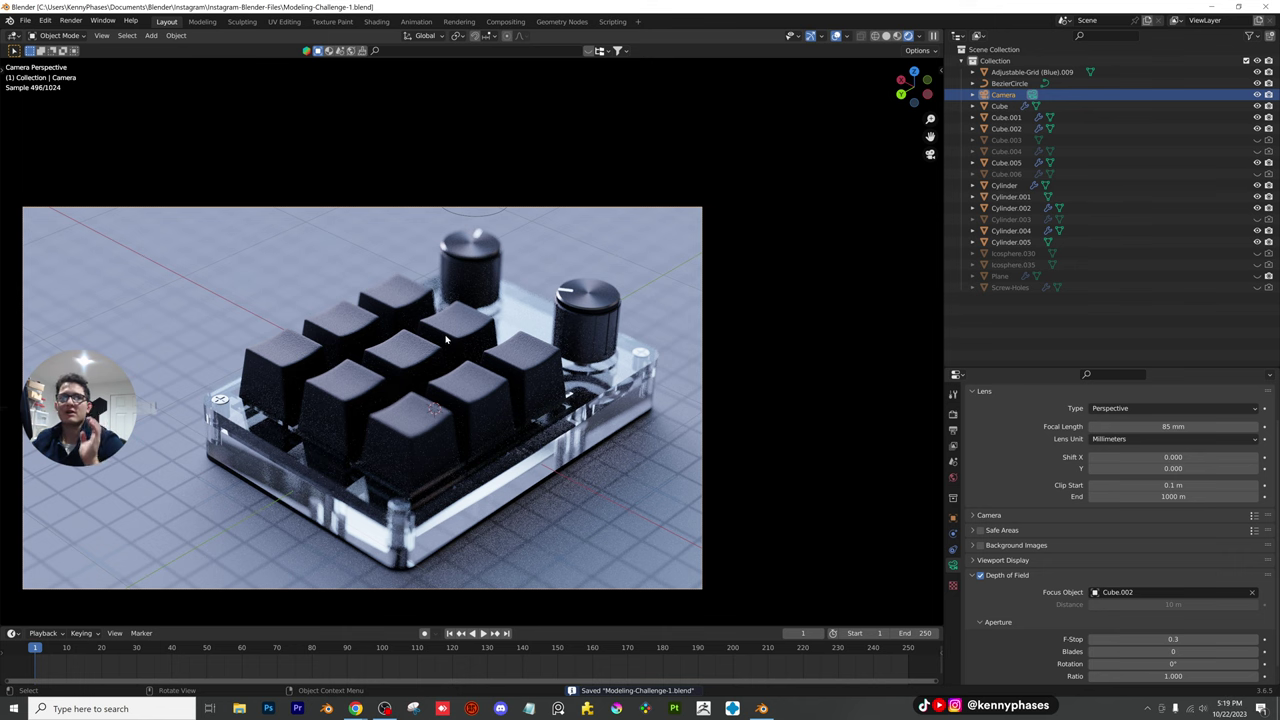
middle_click_drag(497, 325, 554, 281, "shift")
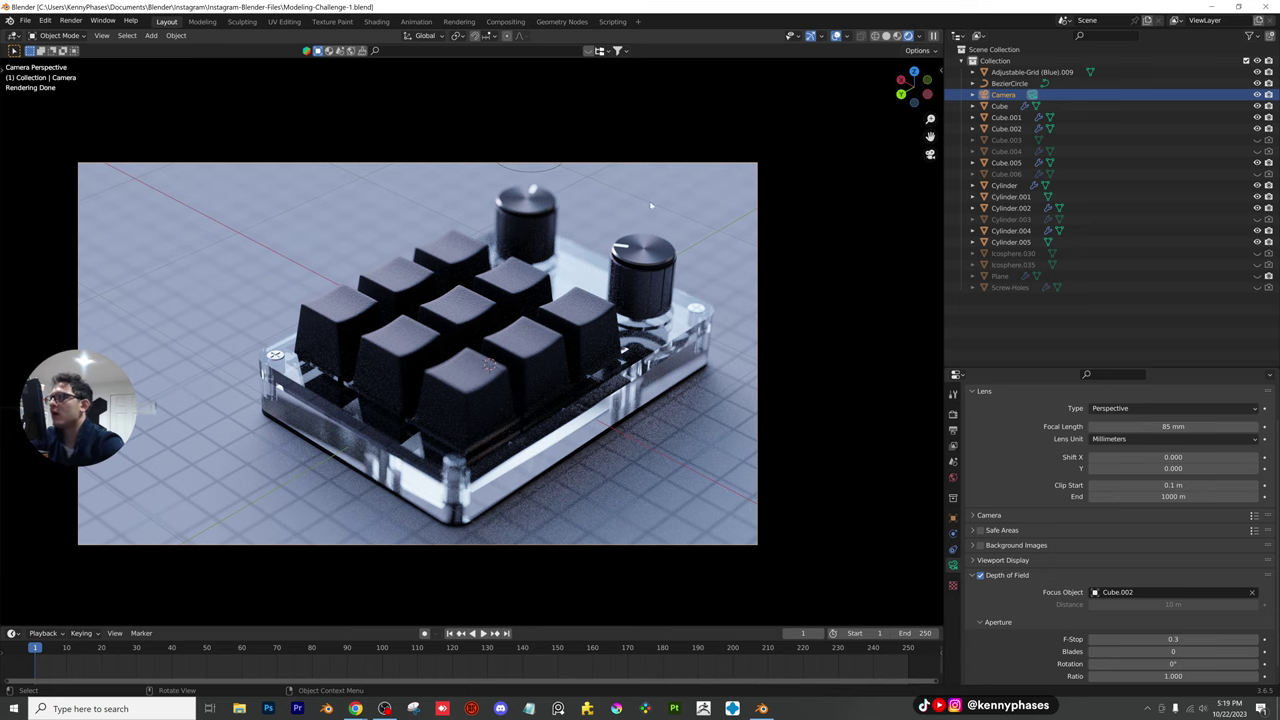
Save the file, return to solid shading outside the camera view, and add a Bezier curve
middle_click_drag(603, 360, 430, 368)
key("ctrl+s")
scroll(513, 348, "up", 2)
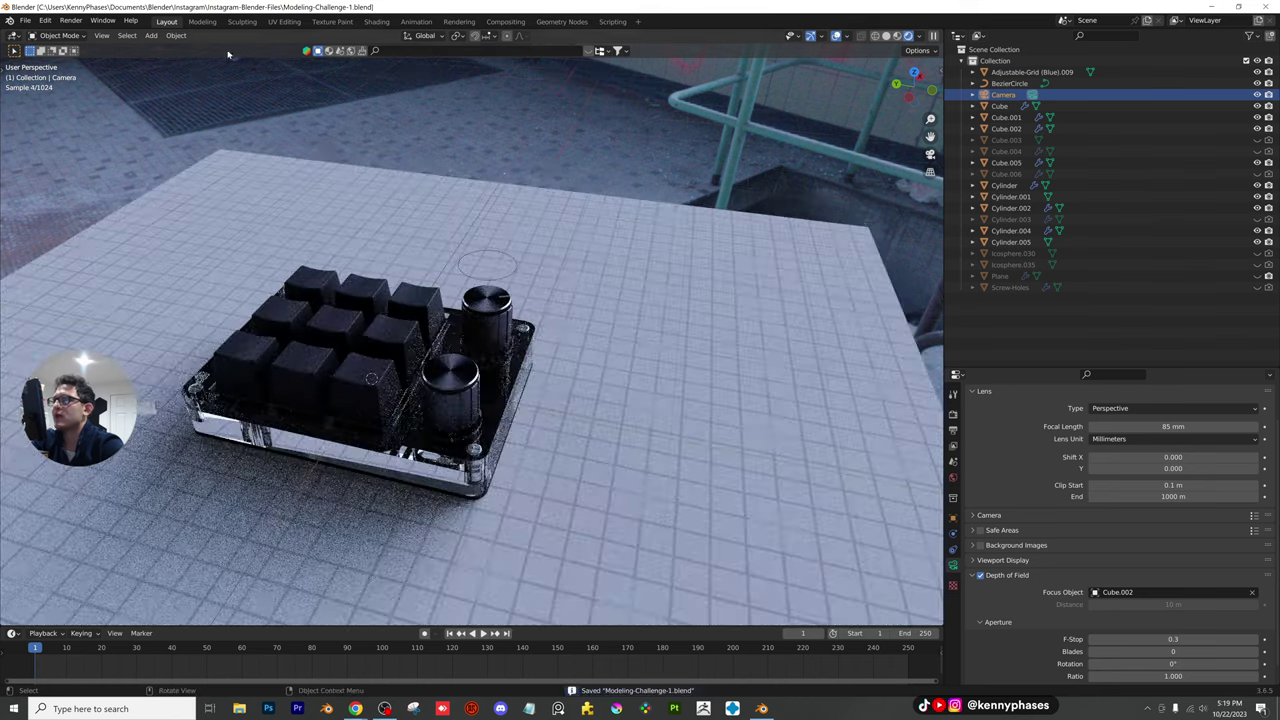
left_click(886, 36)
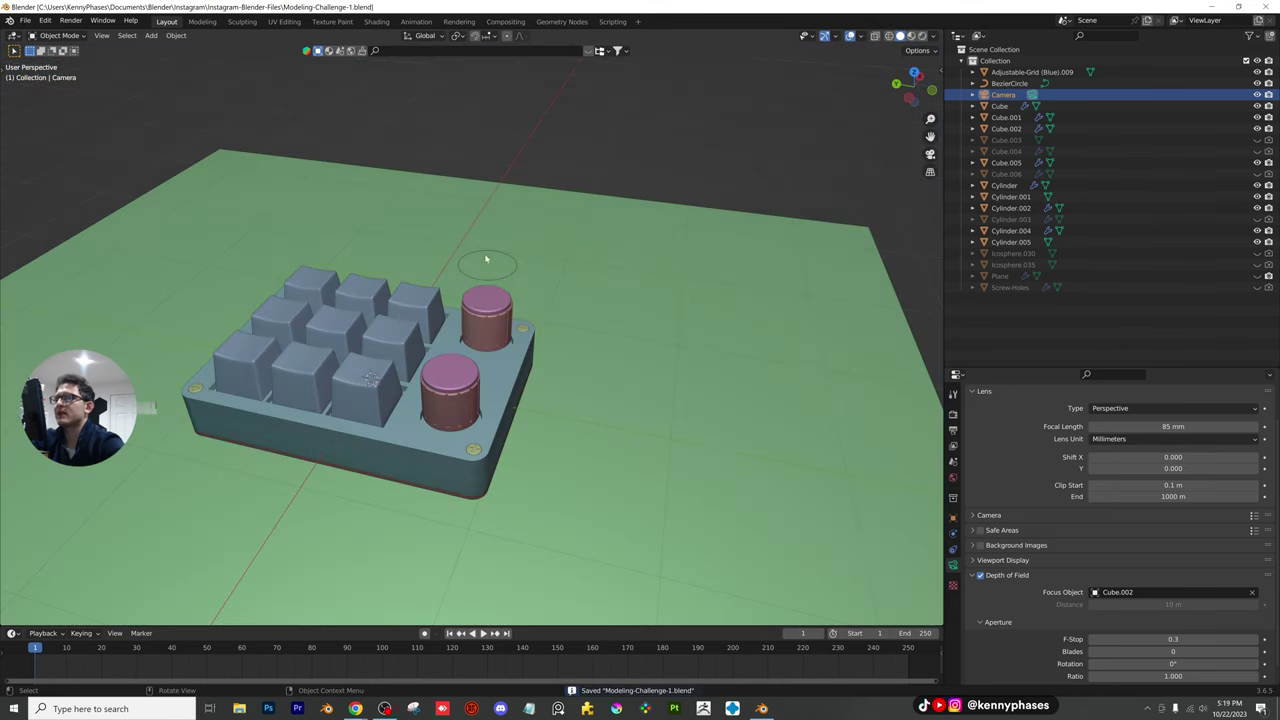
left_click(151, 35)
mouse_move(180, 60)
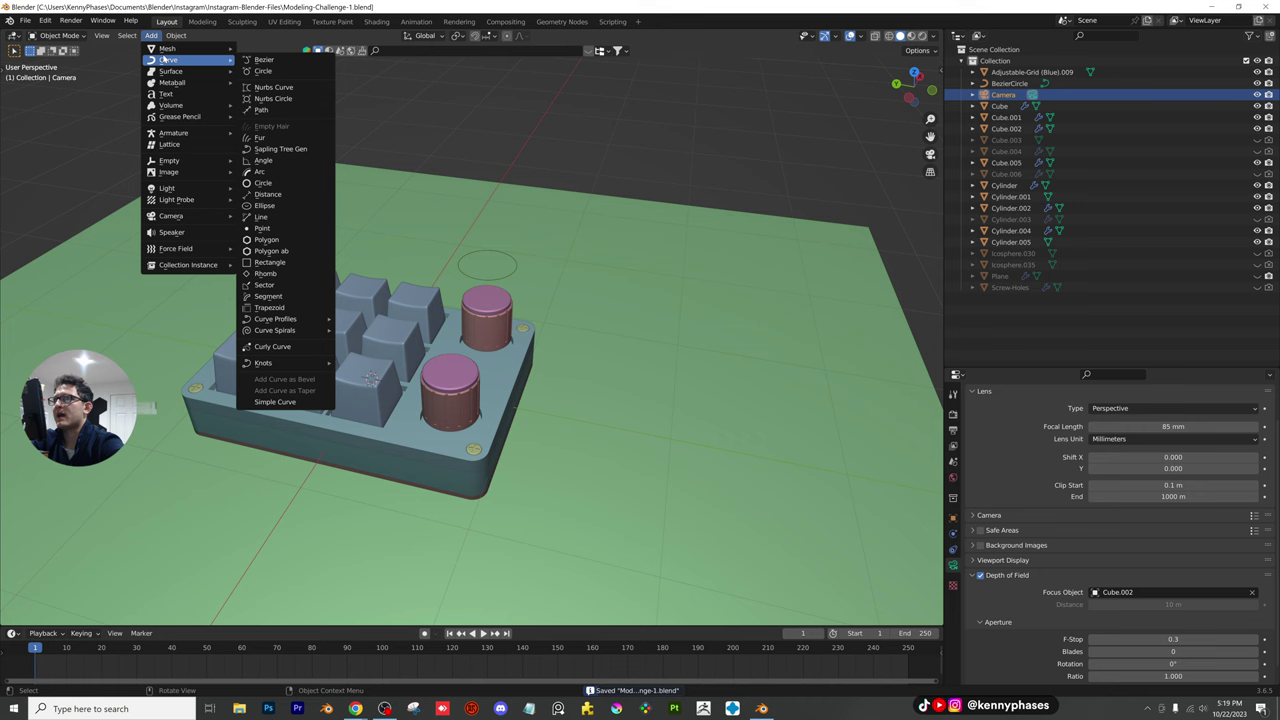
left_click(273, 59)
Move the Bezier curve along Y to the knob end of the keypad and adjust its height along Z
scroll(286, 71, "down", 4)
key("g")
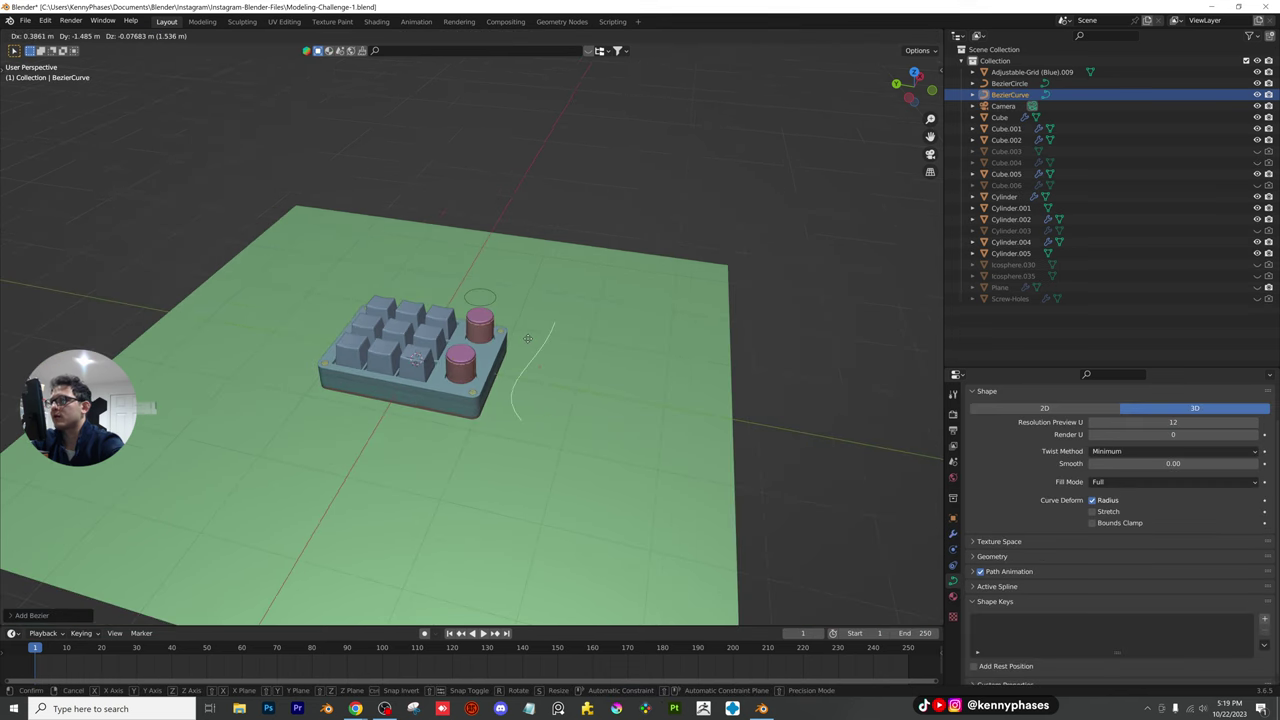
key("y")
left_click(526, 348)
mouse_move(526, 348)
middle_mouse_down()
mouse_move(530, 296)
mouse_move(491, 289)
mouse_move(540, 338)
middle_mouse_up()
key("g")
key("z")
left_click(508, 304)
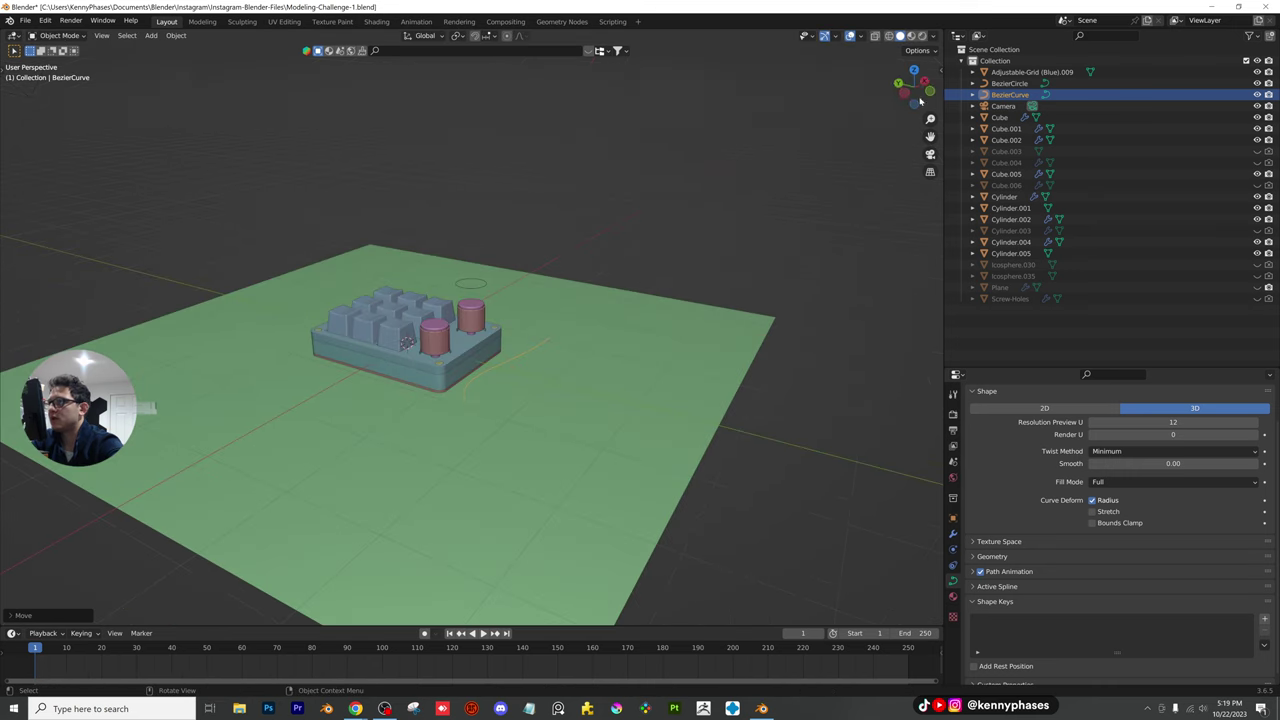
In top view, rotate and move the Bezier curve so it runs outward from the middle of the case's knob-side edge
left_click(914, 69)
scroll(490, 374, "up", 1)
key("r")
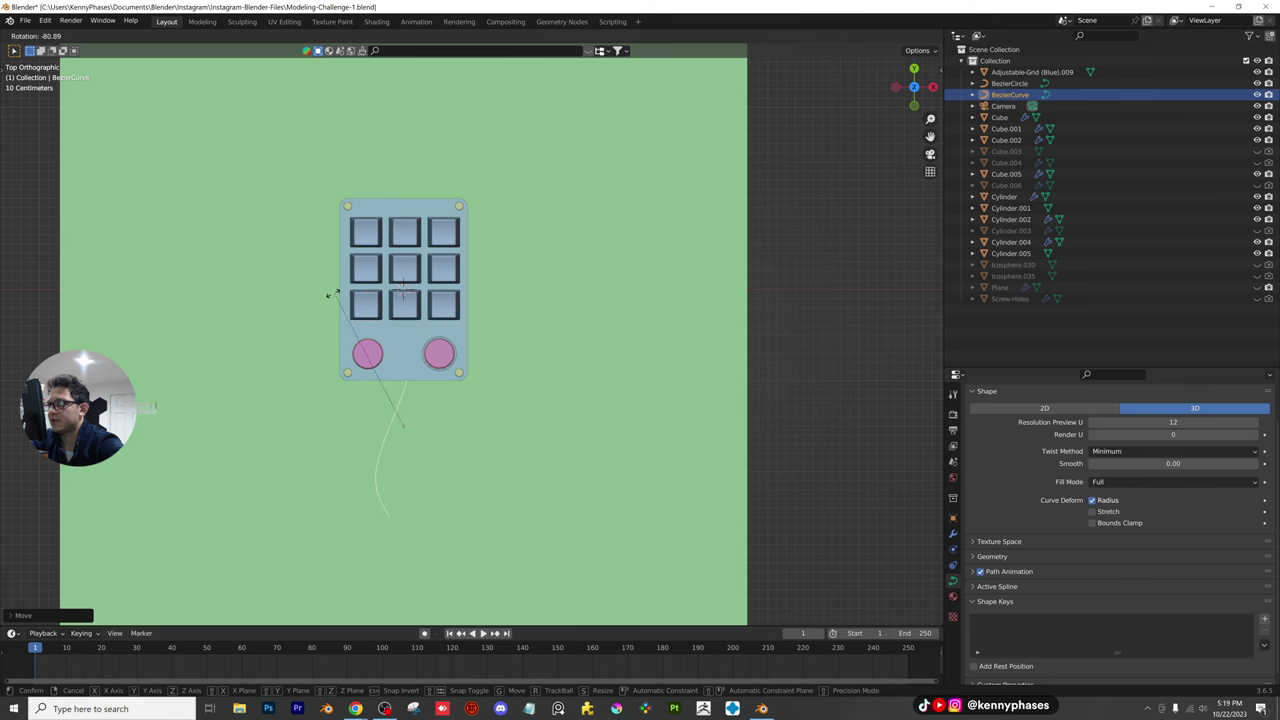
left_click(272, 300)
key("g")
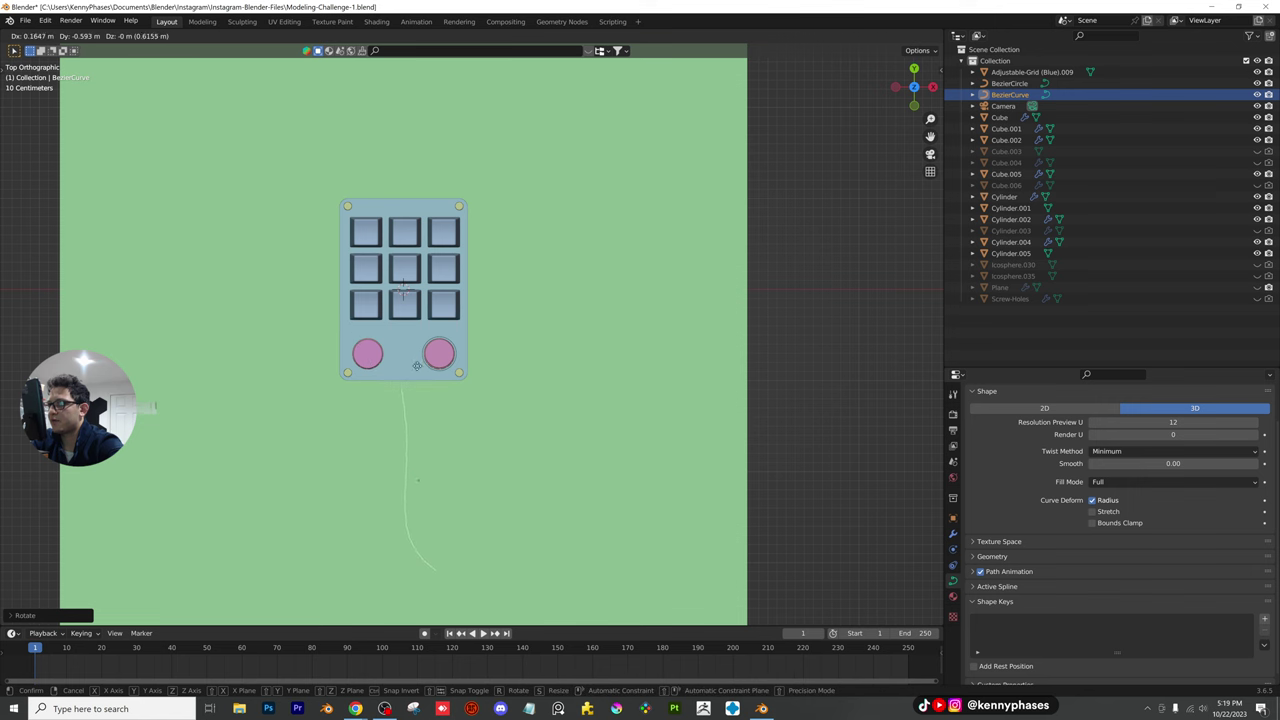
left_click(427, 352)
key("r")
left_click(459, 342)
scroll(466, 395, "up", 1)
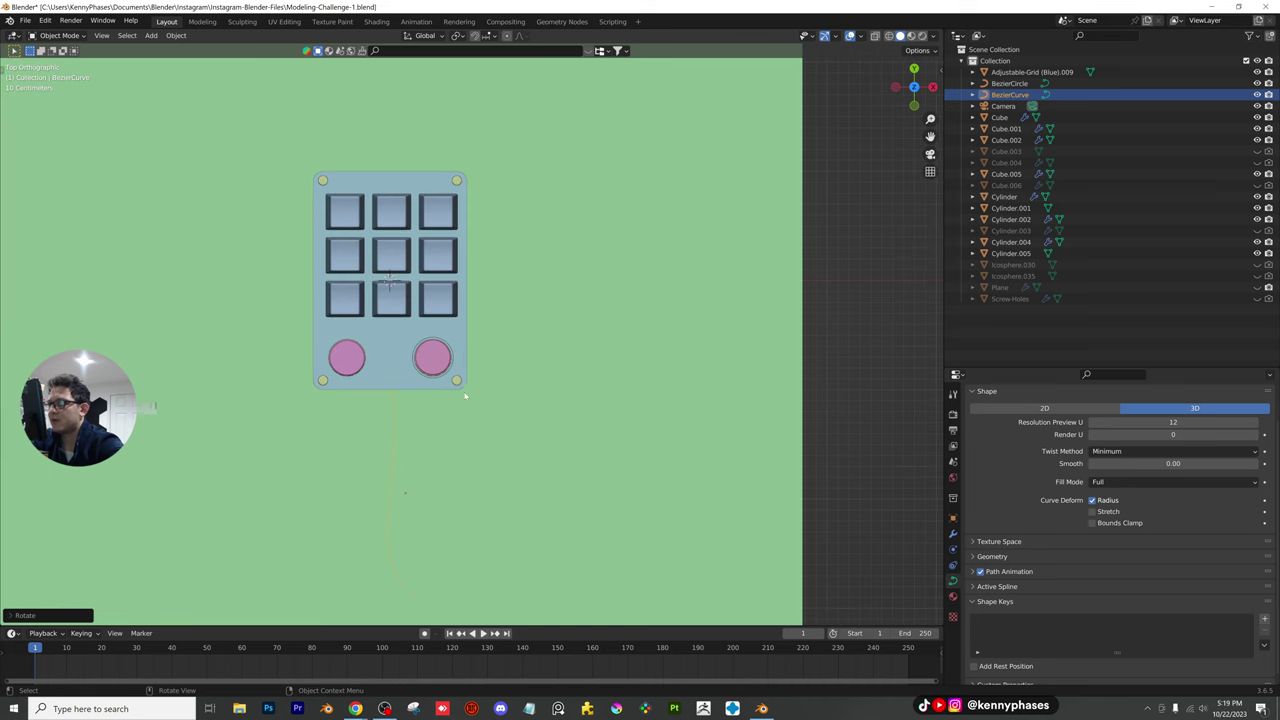
In Edit Mode from the top, move, scale and rotate the curve's outer end point to bend it beside the keypad's knob end
middle_click_drag(487, 367, 526, 189, "shift")
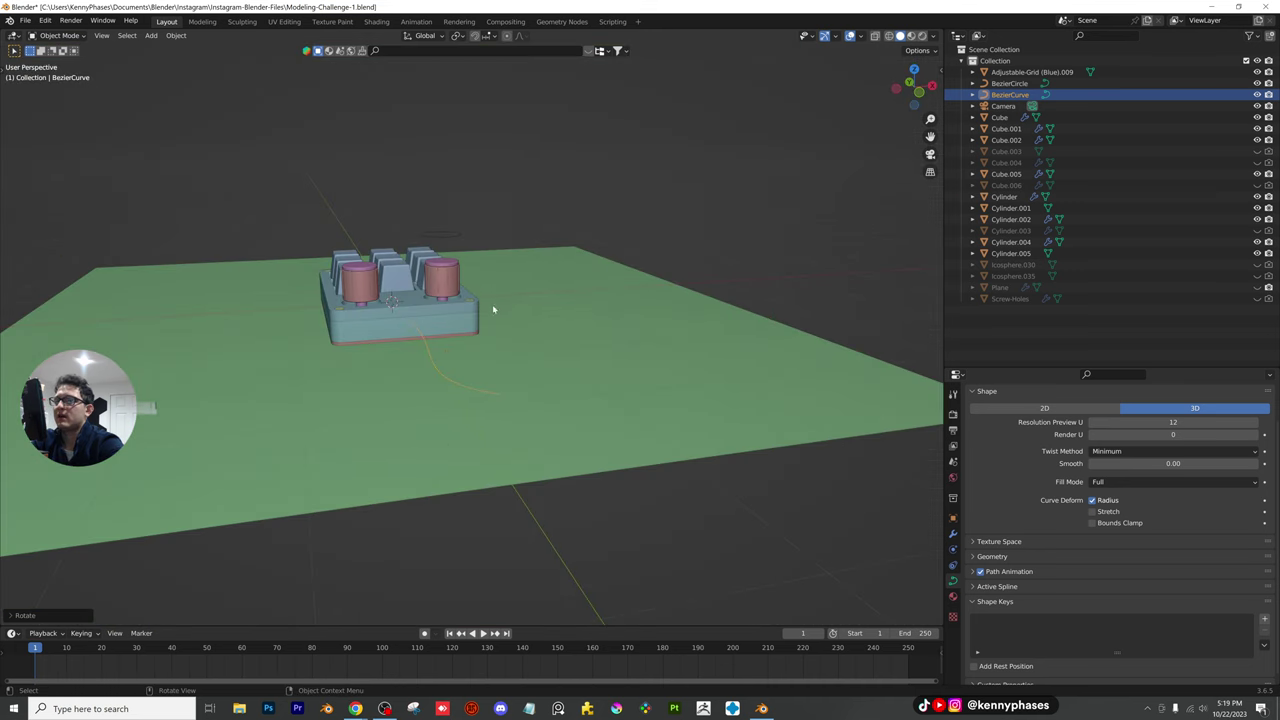
scroll(491, 320, "up", 2)
key("Tab")
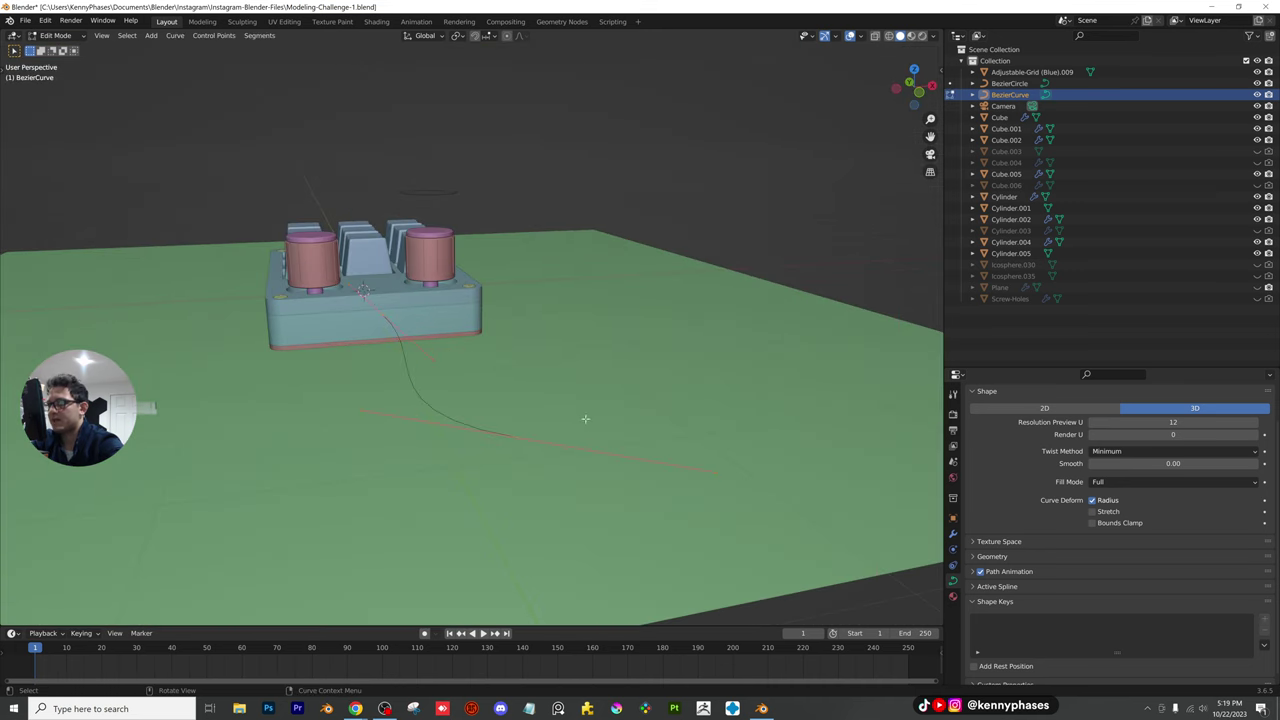
left_click(913, 68)
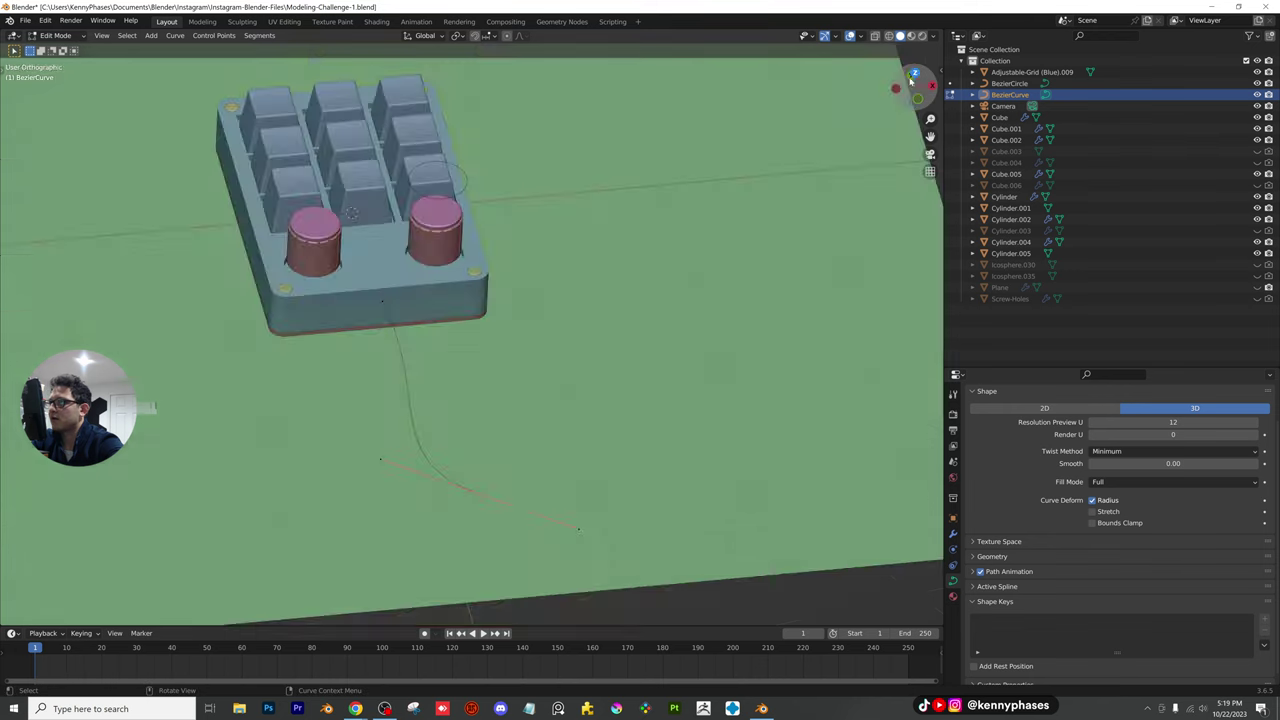
key("g")
left_click(484, 348)
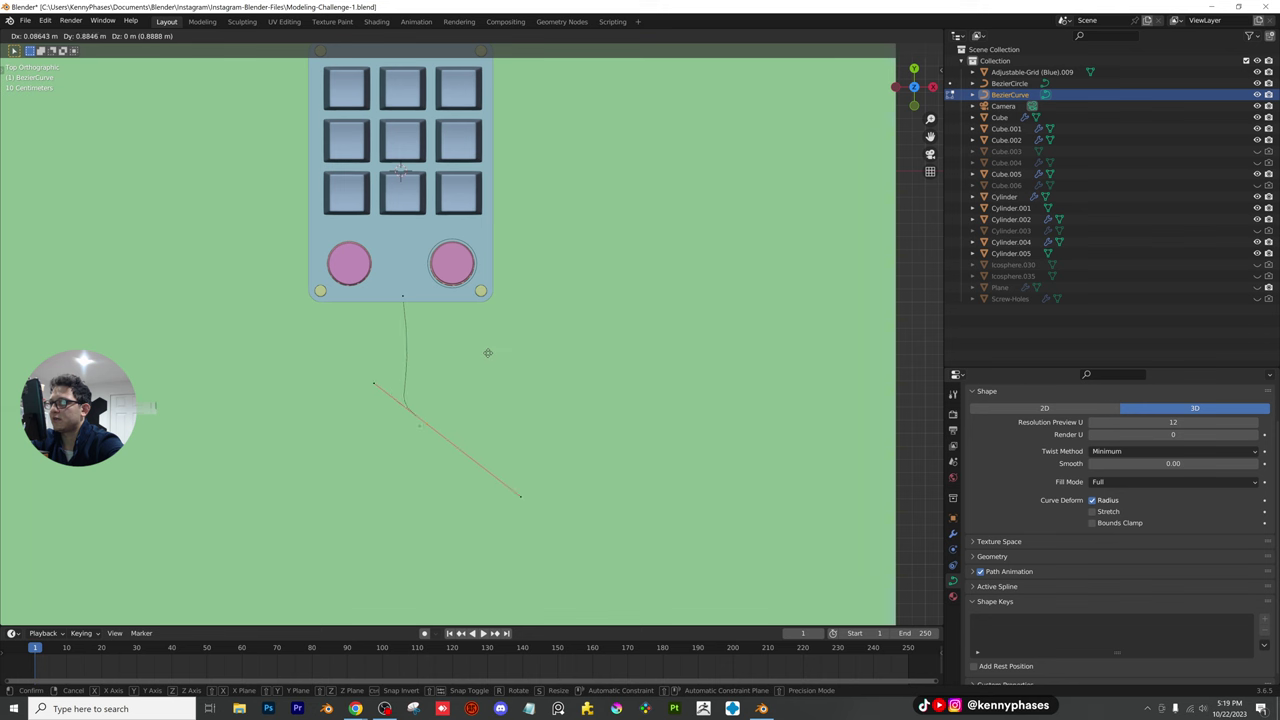
key("s")
left_click(515, 426)
key("r")
left_click(494, 366)
key("g")
left_click(540, 304)
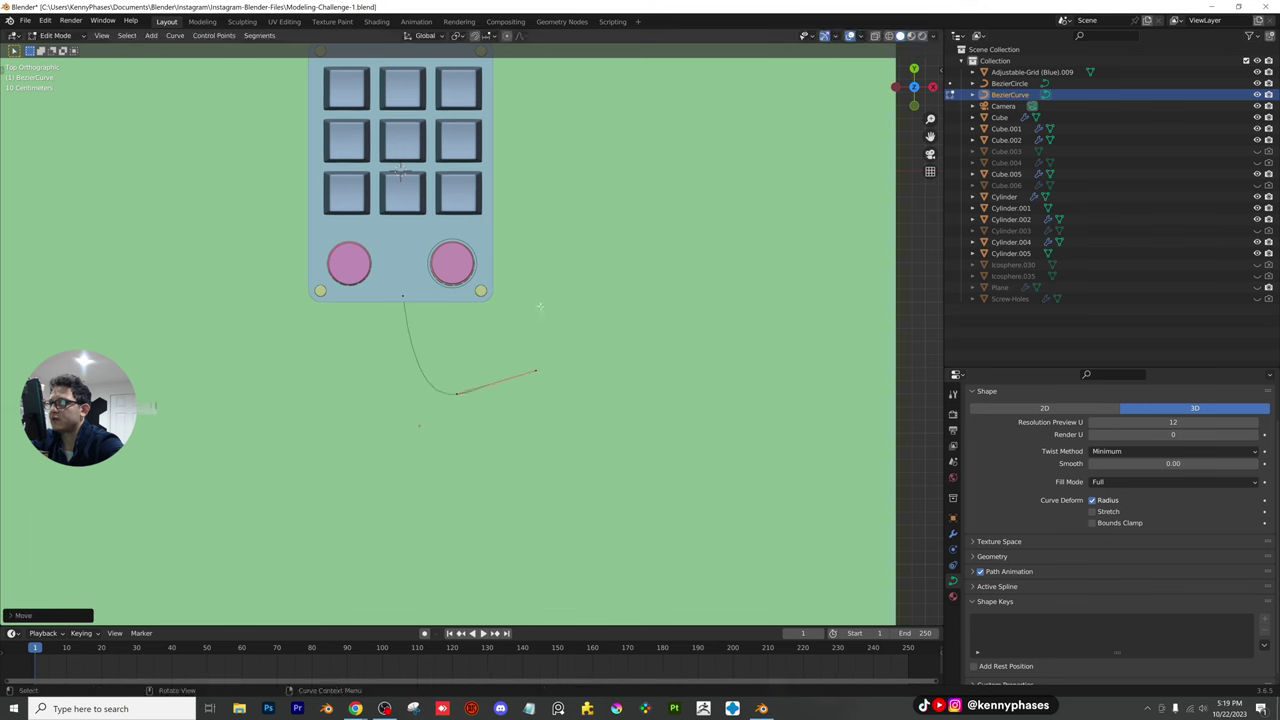
Extrude a new point from the curve's outer end, rotate its handles nearly parallel to the keypad's long side, and place it beside the case
key("g")
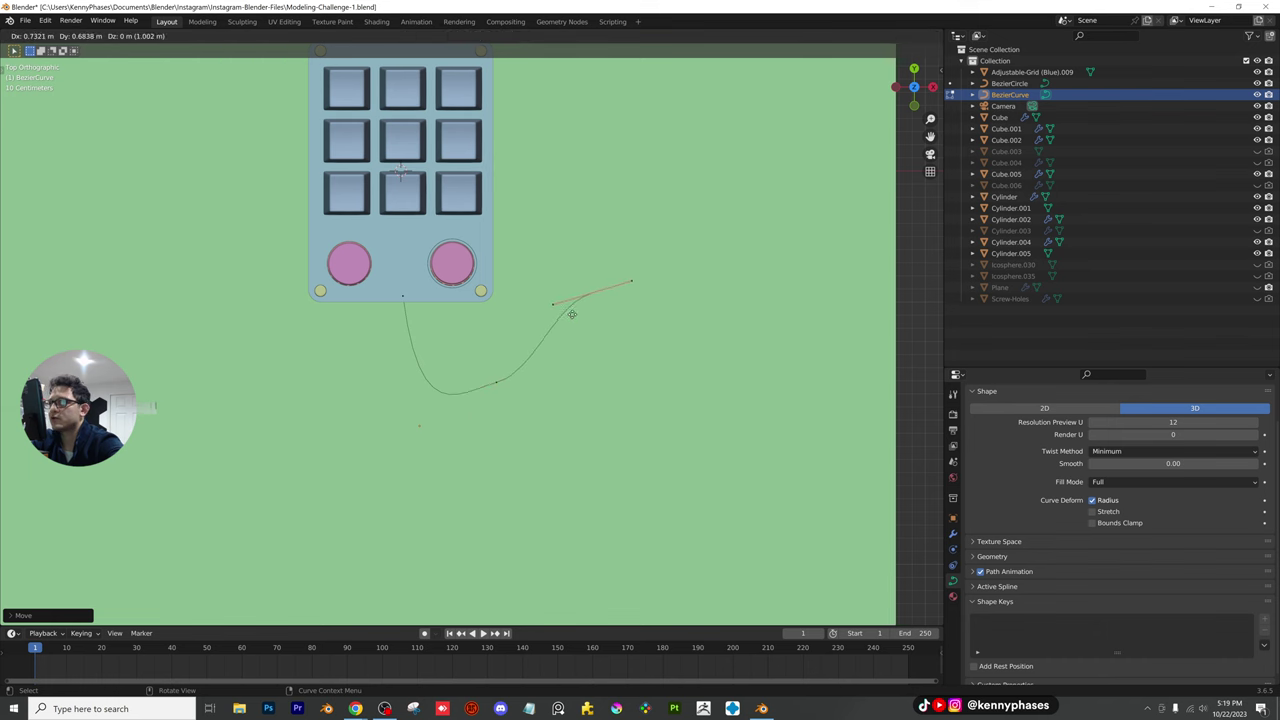
left_click(596, 277)
key("e")
left_click(654, 214)
key("r")
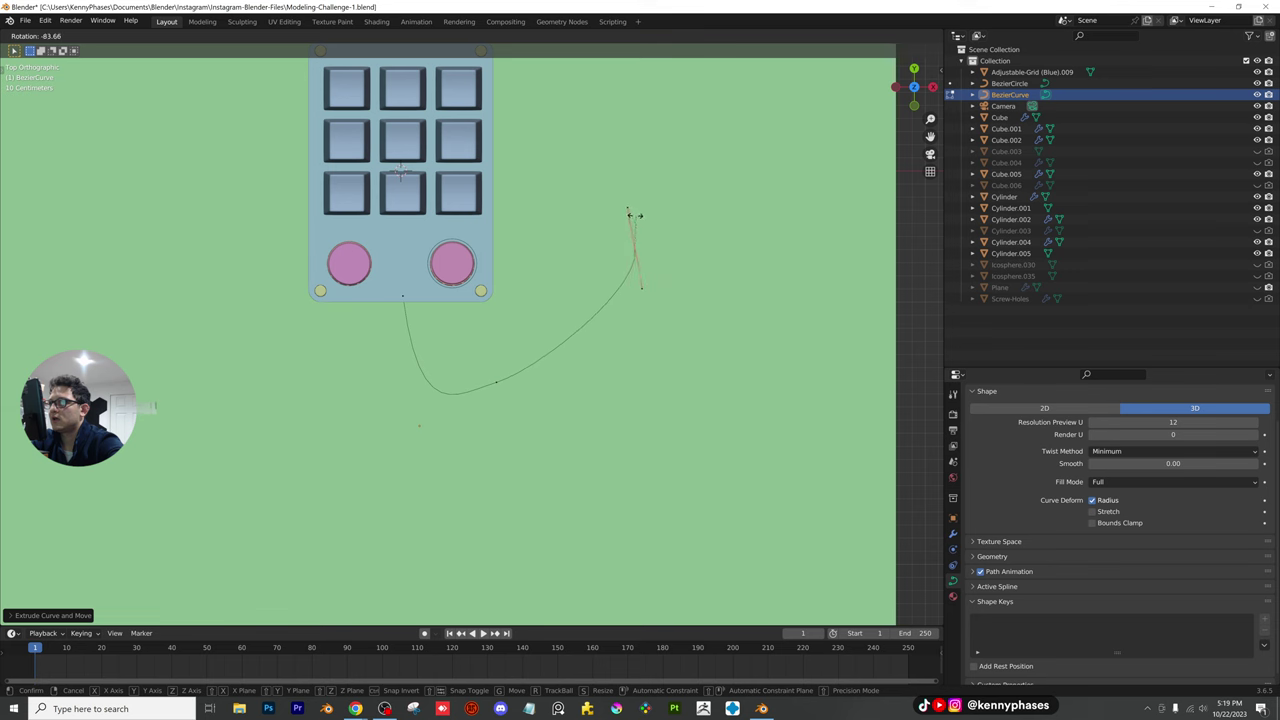
left_click(635, 216)
middle_click_drag(667, 246, 637, 375, "shift")
key("g")
left_click(609, 406)
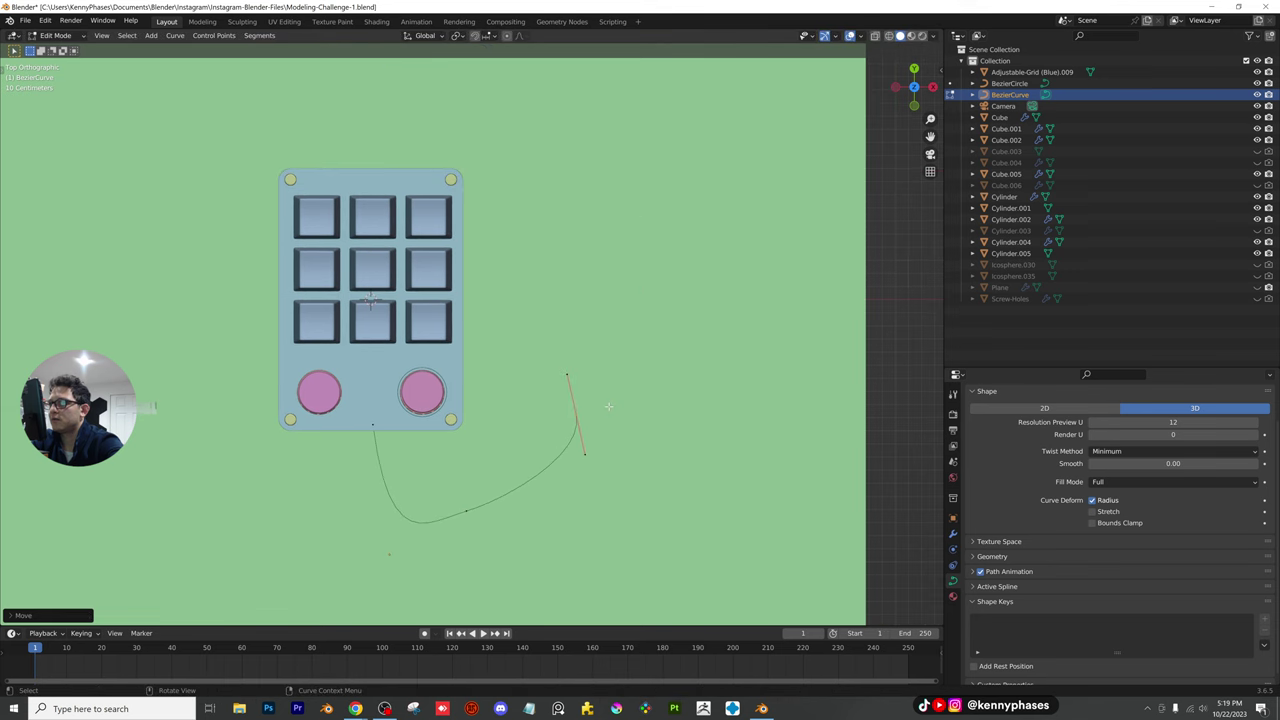
key("g")
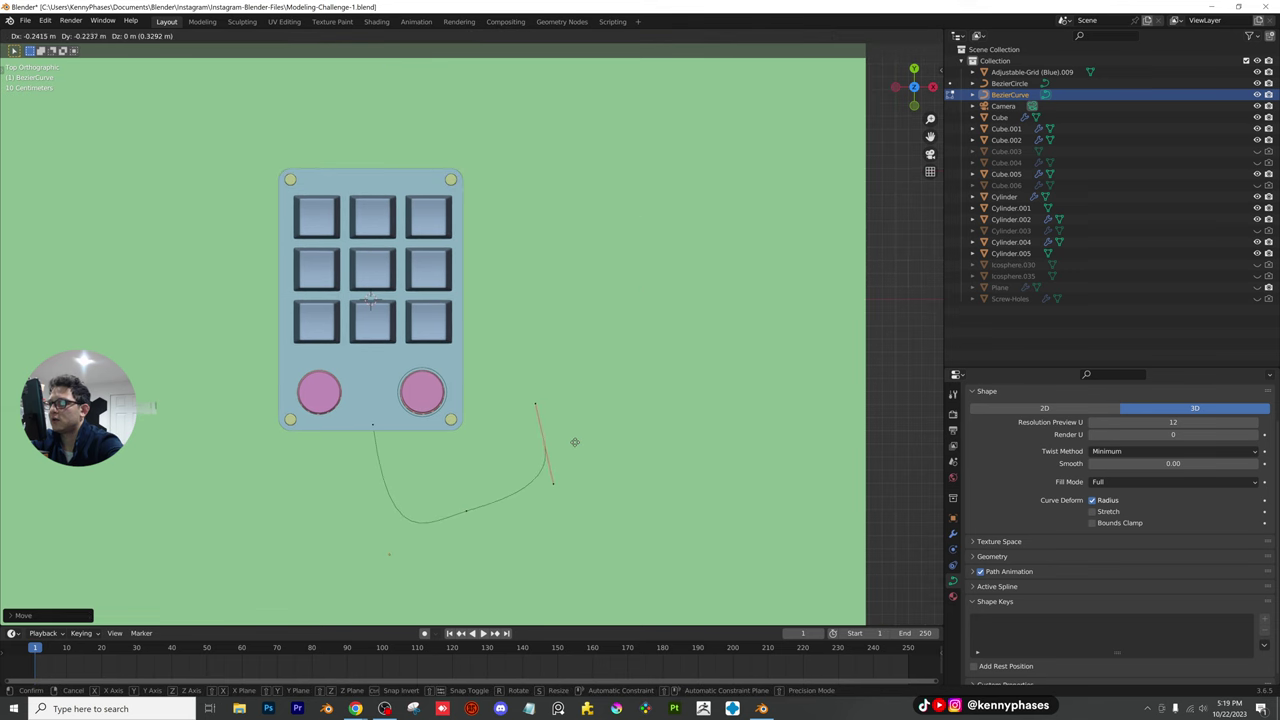
left_click(570, 413)
Extrude another curve point alongside the key rows, then rotate its handles and position it so the curve turns away from the keypad
key("e")
left_click(571, 277)
key("r")
left_click(576, 360)
key("g")
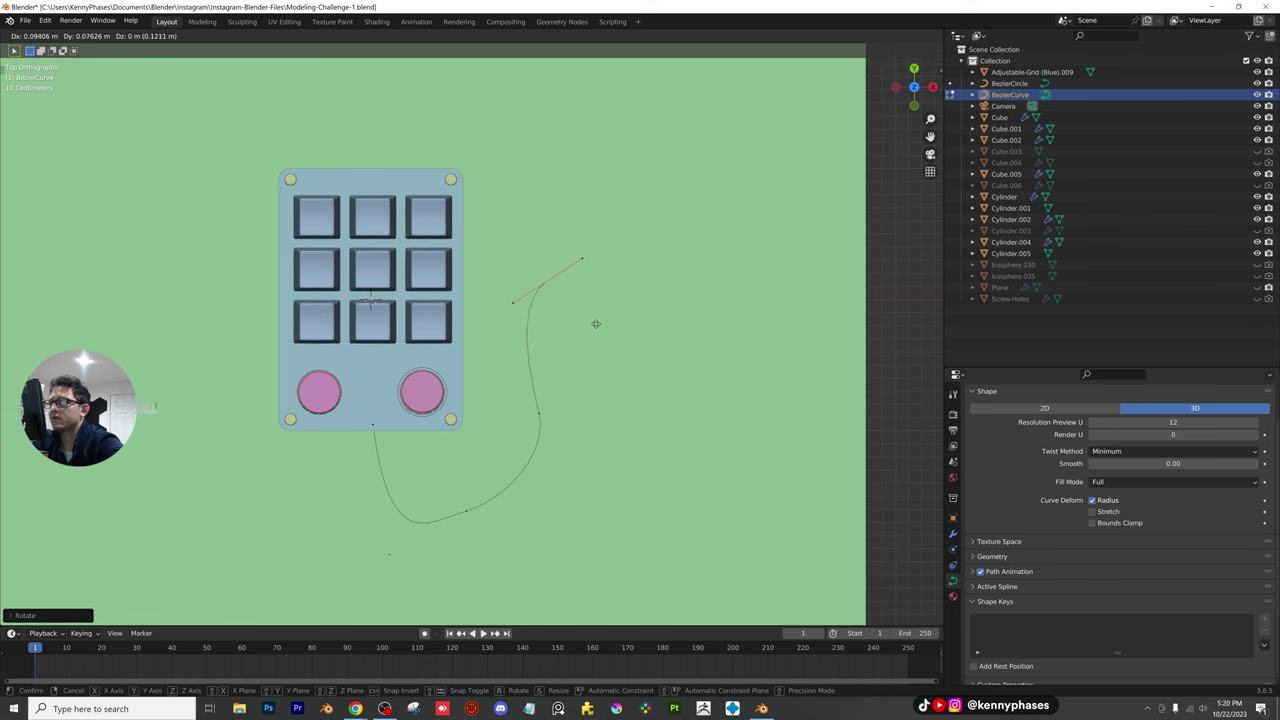
left_click(591, 325)
Move the bend point beyond the knob edge slightly outward and rotate the handles of the curve's end point beside the keys
left_click(465, 509)
key("g")
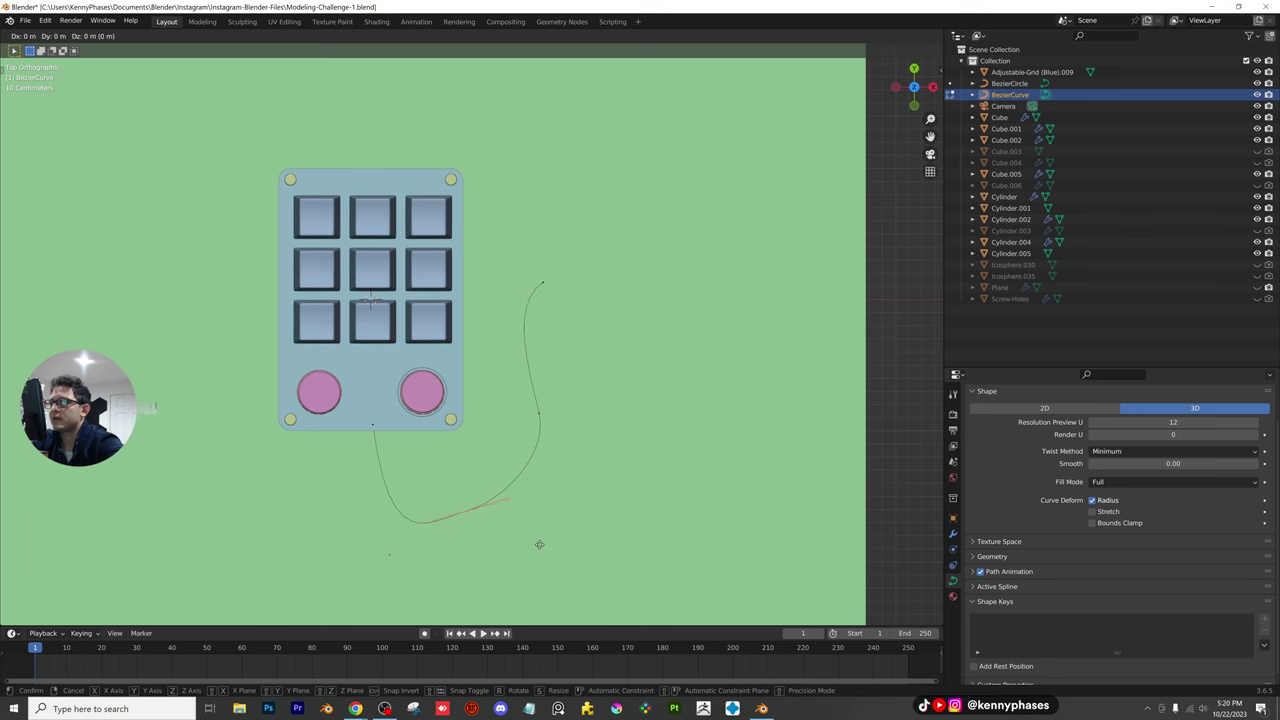
left_click(549, 557)
left_click(542, 284)
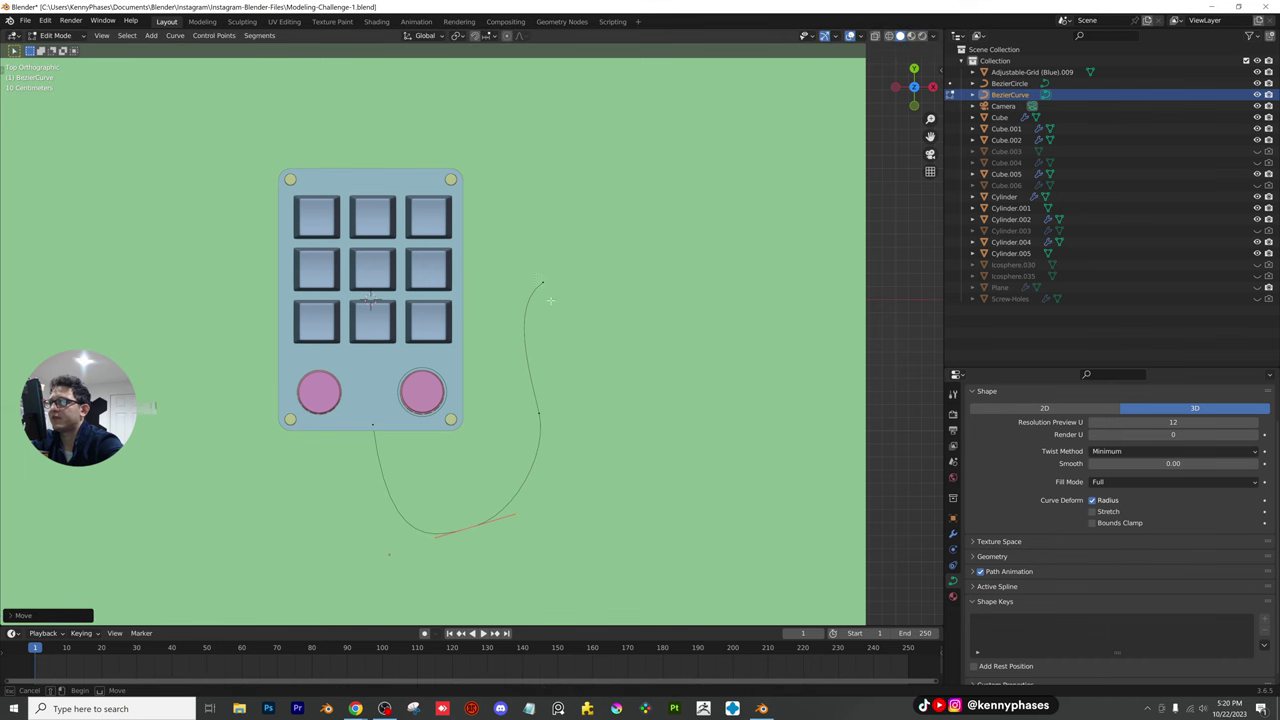
key("r")
left_click(580, 294)
Extrude a further end point away from the keypad, rotate, scale and position it, and check the curve from the camera
key("g")
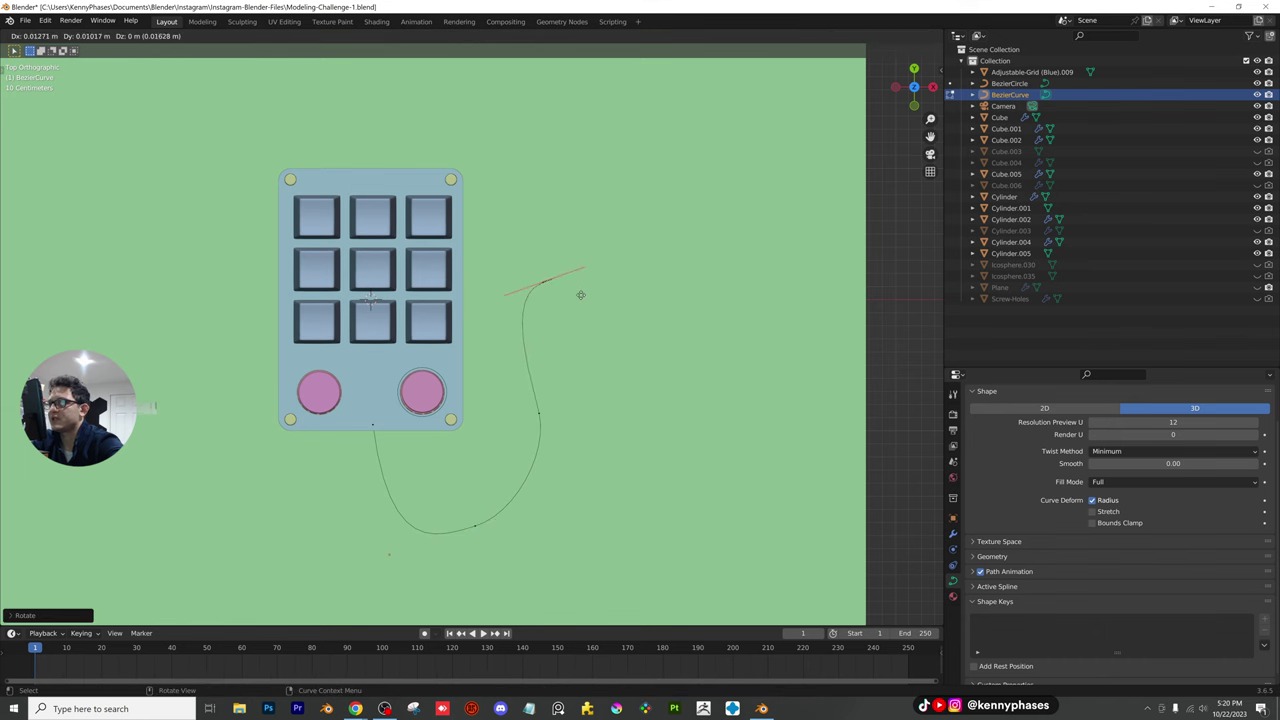
left_click(806, 237)
key("r")
left_click(750, 318)
key("g")
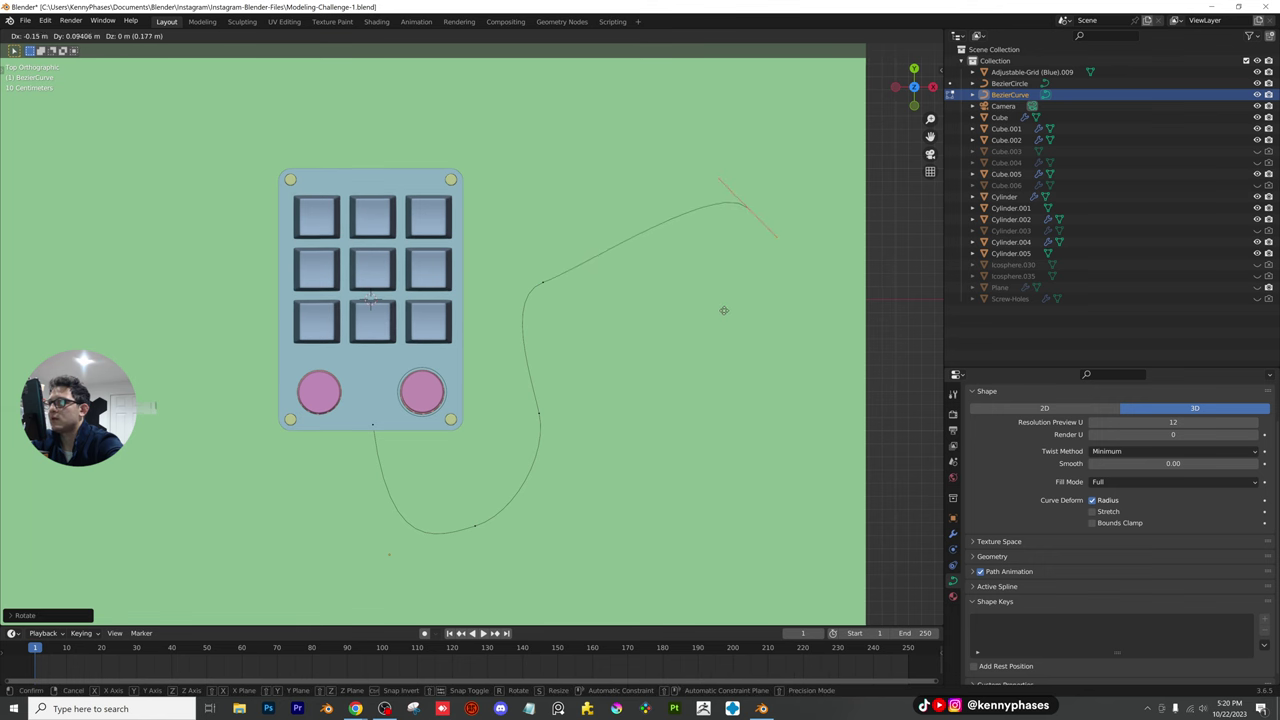
left_click(819, 304)
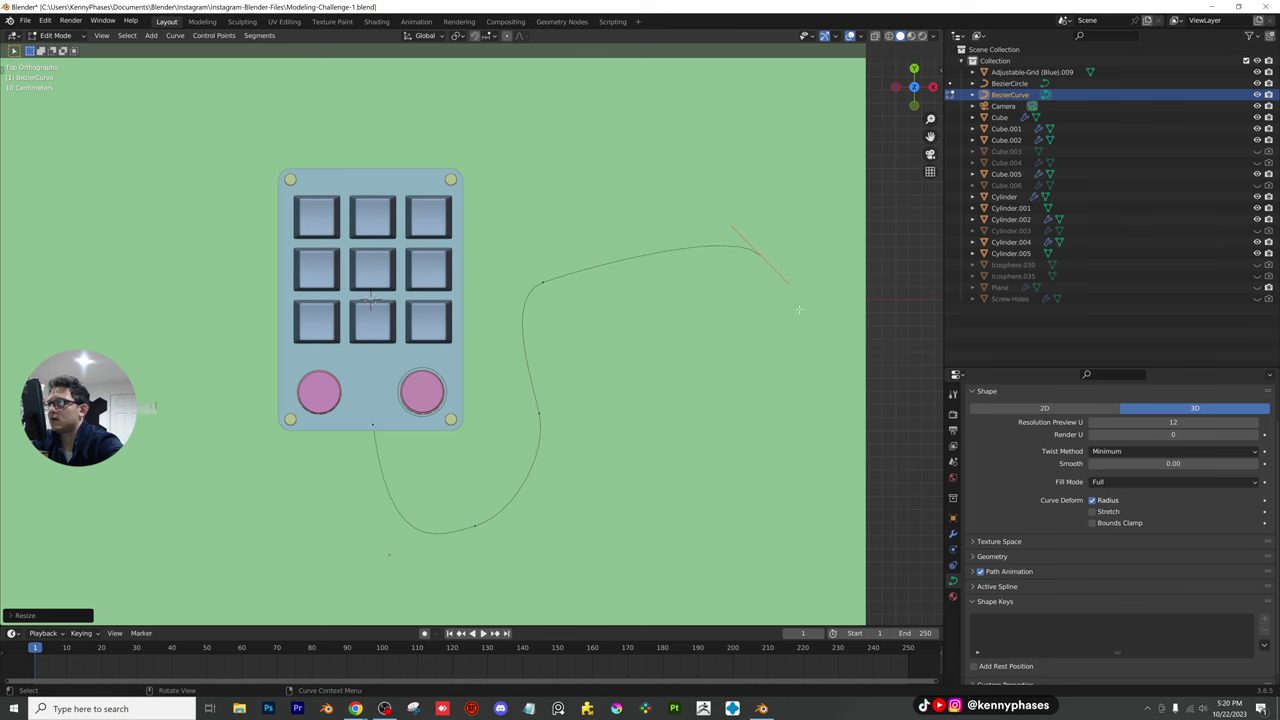
key("s")
left_click(671, 246)
key("g")
left_click(660, 226)
left_click(930, 154)
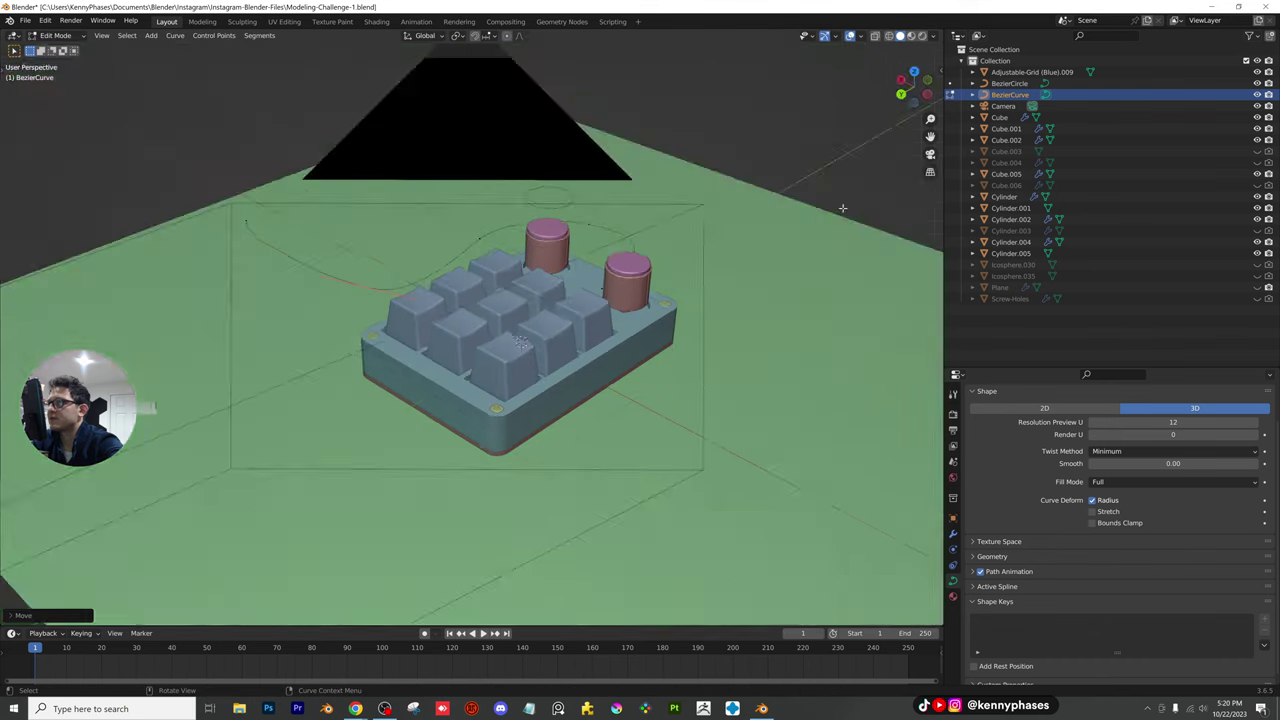
Move the curve's far end point about 0.44 m along X, then shift it along negative Y
left_click(156, 233)
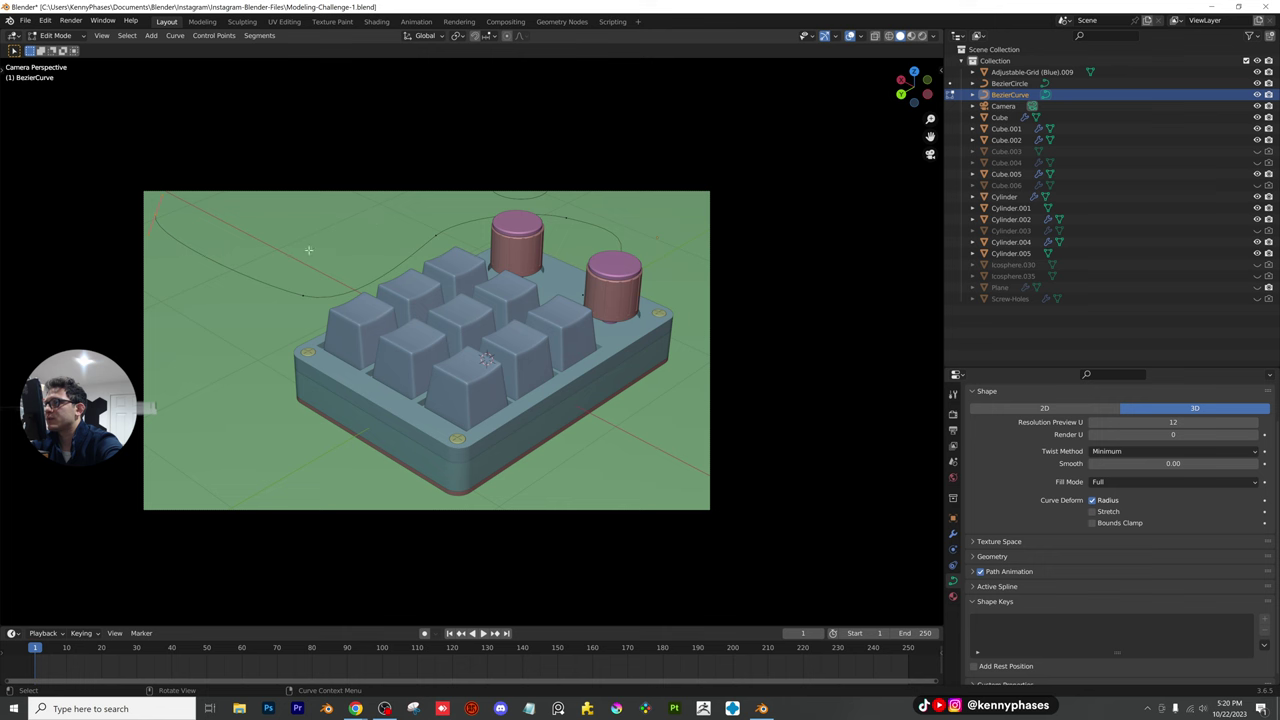
key("g")
key("x")
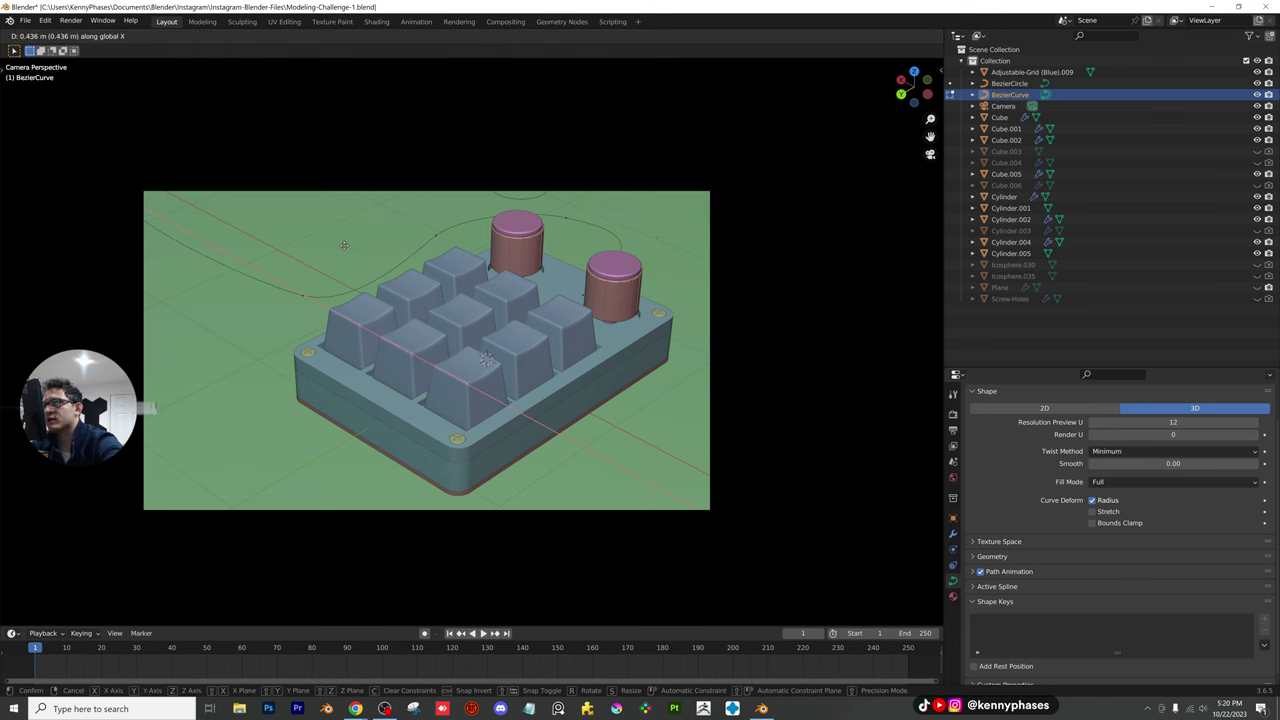
left_click(344, 245)
key("g")
key("y")
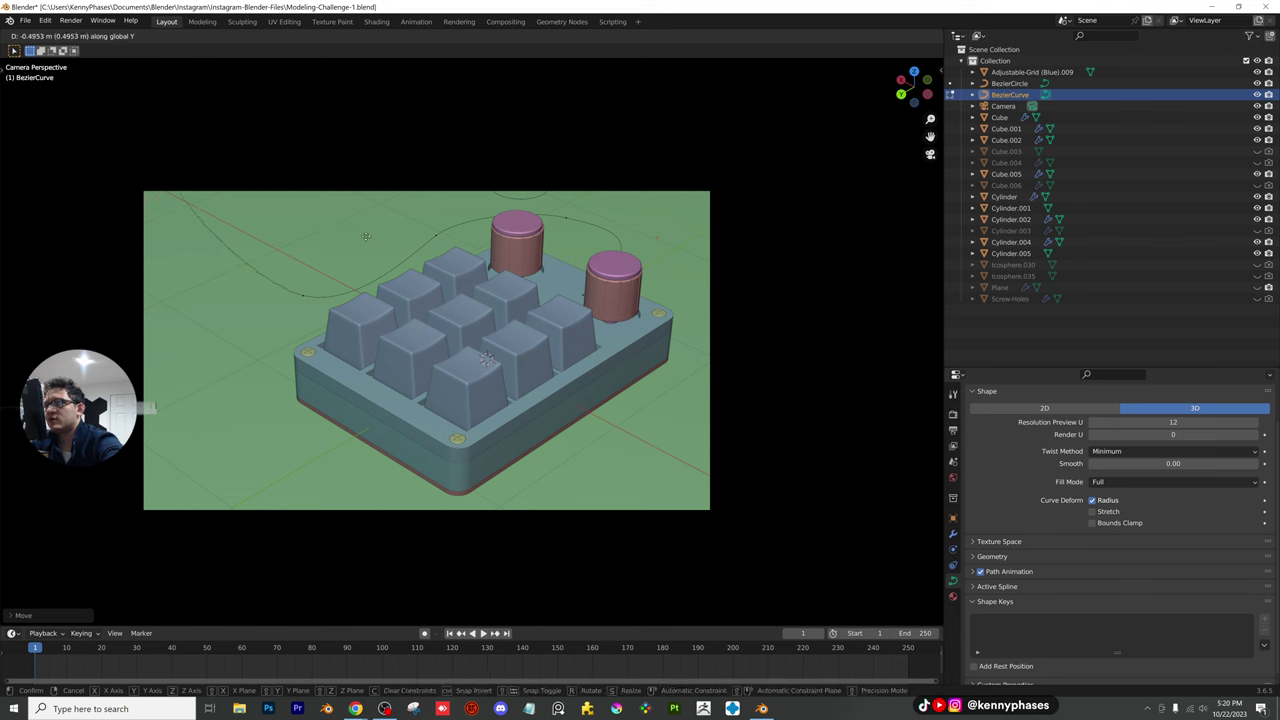
left_click(400, 238)
Rotate the far end point's handles about Z and scale them up to about 1.6 so the outer bend is broader
key("r")
key("z")
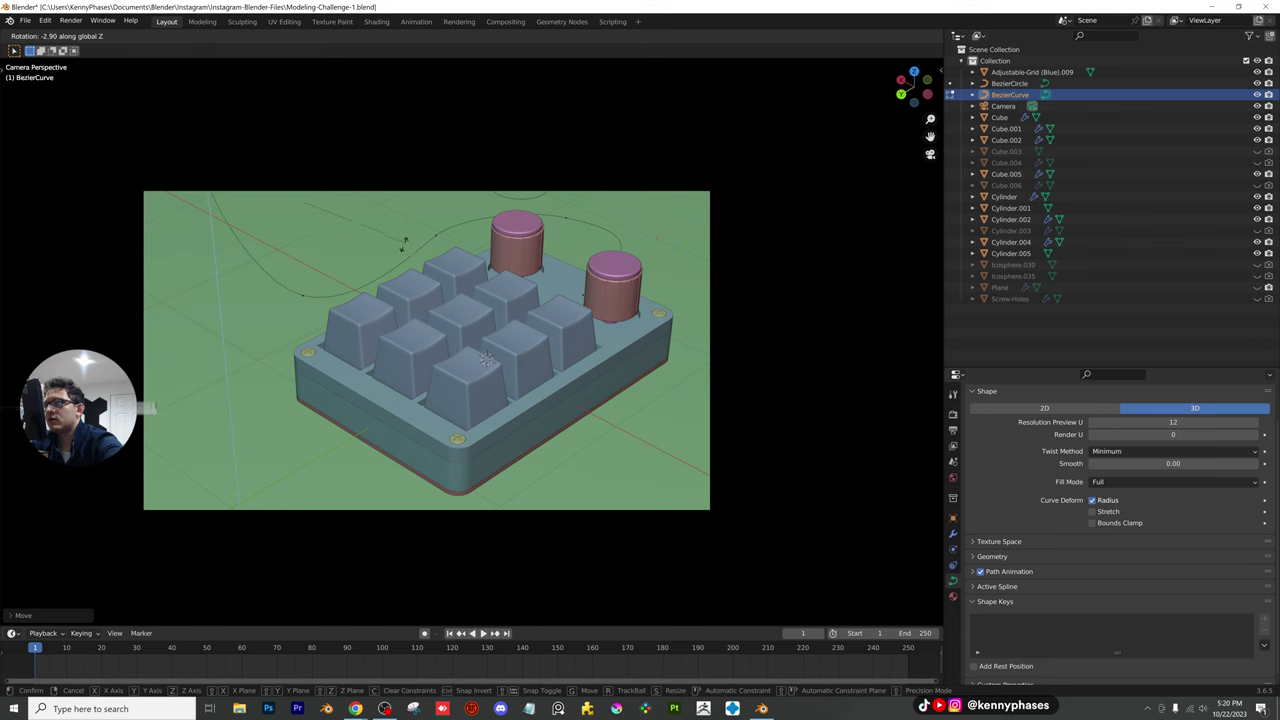
left_click(324, 252)
key("s")
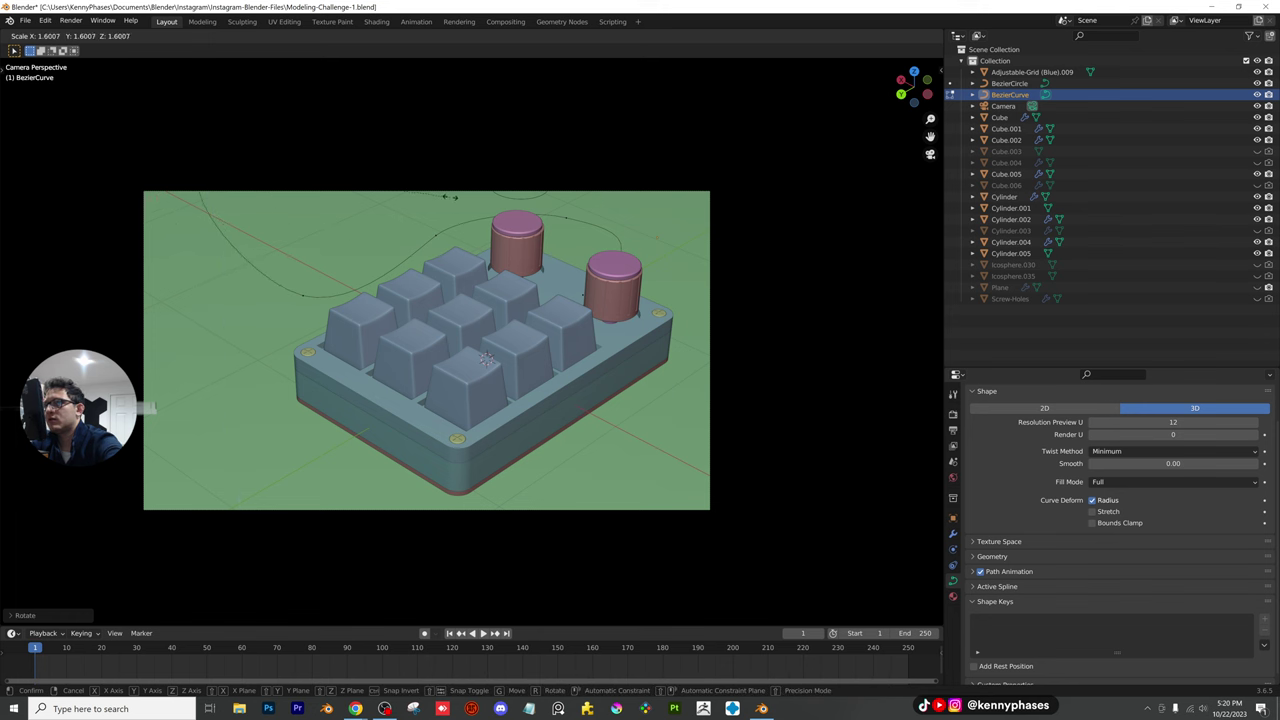
left_click(449, 196)
scroll(441, 244, "up", 1)
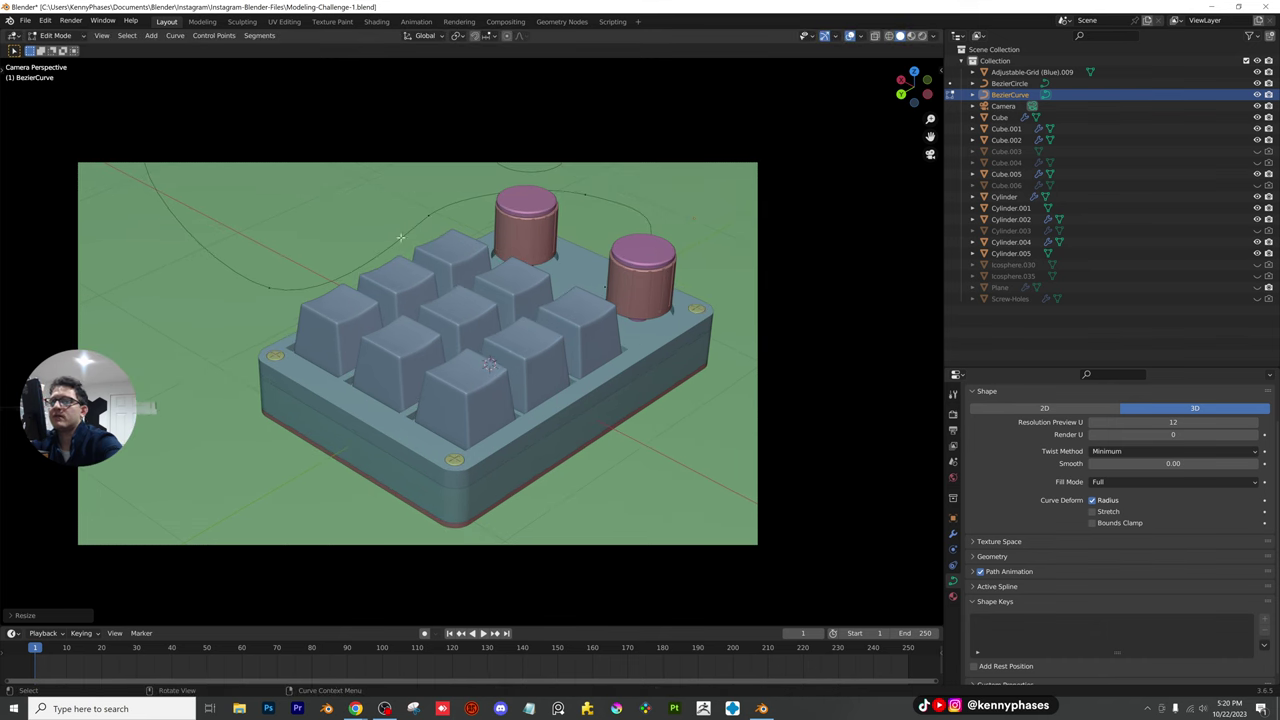
Give the curve a round bevel with a depth of 0.033 m to turn it into a cable
key("Tab")
middle_click_drag(429, 264, 533, 318)
scroll(533, 318, "up", 4)
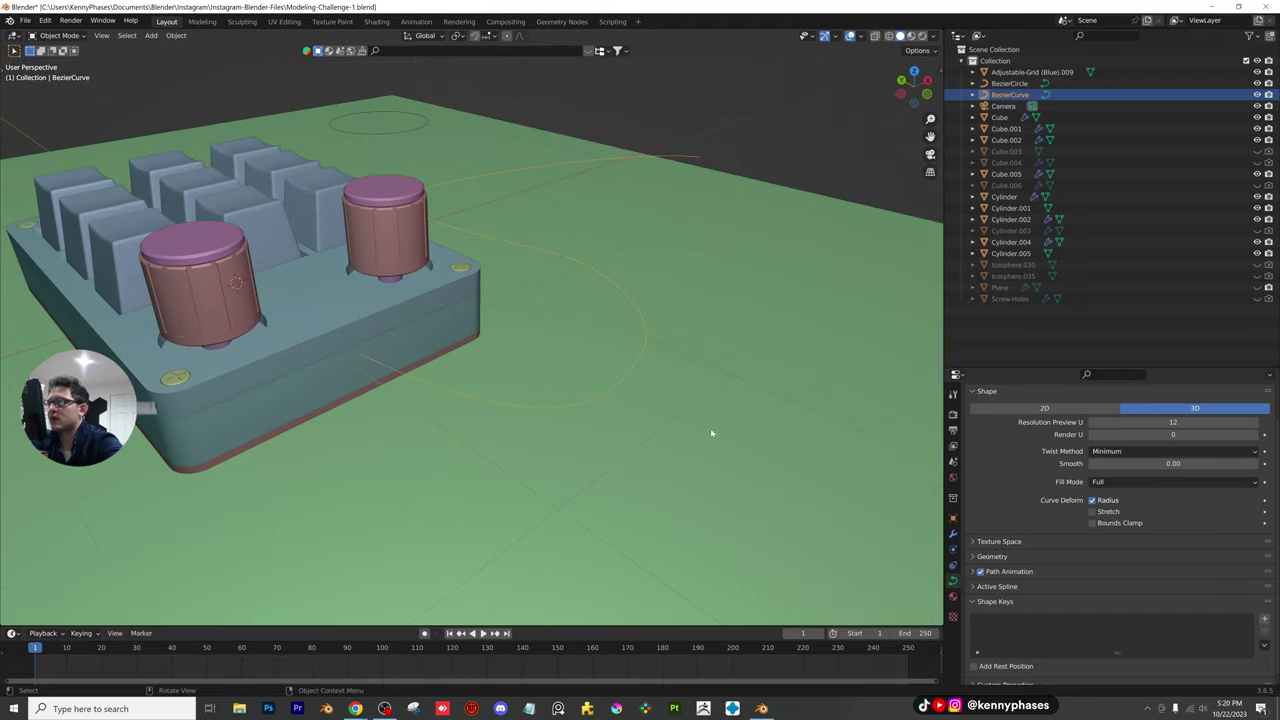
left_click(993, 556)
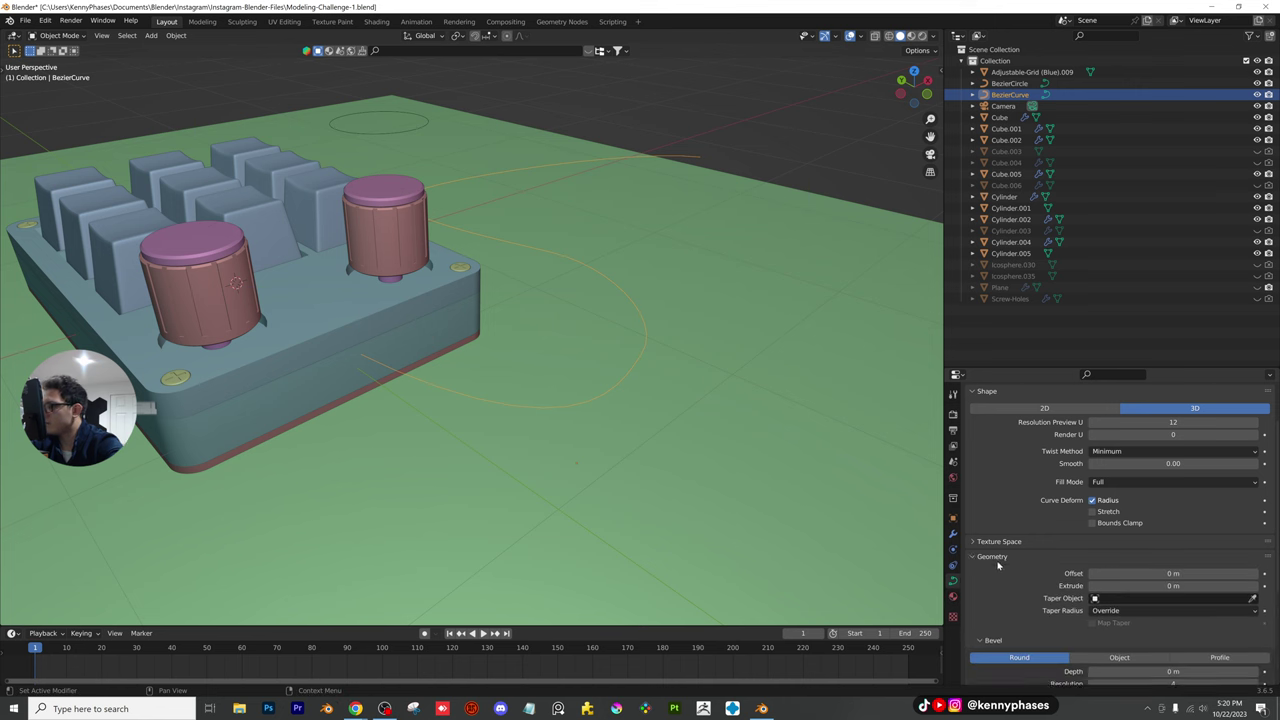
scroll(1000, 562, "down", 4)
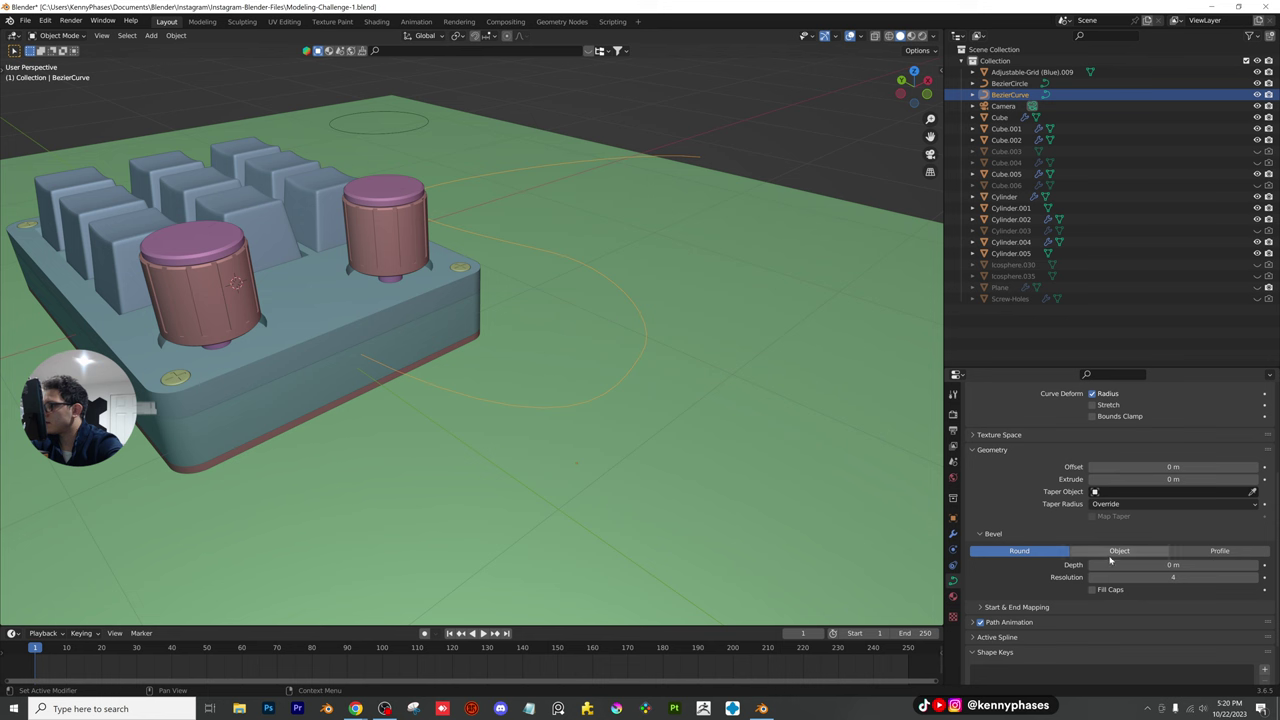
left_click(1222, 551)
left_click(1025, 552)
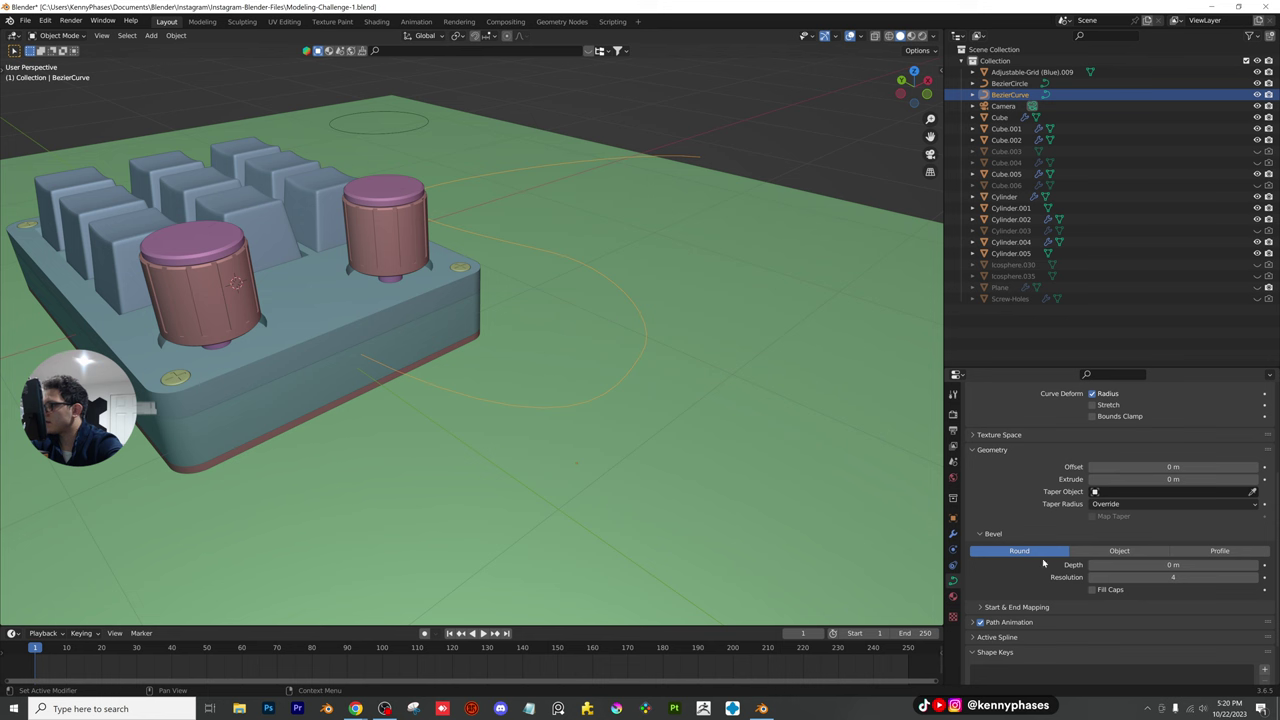
left_click_drag(1160, 565, 1130, 565)
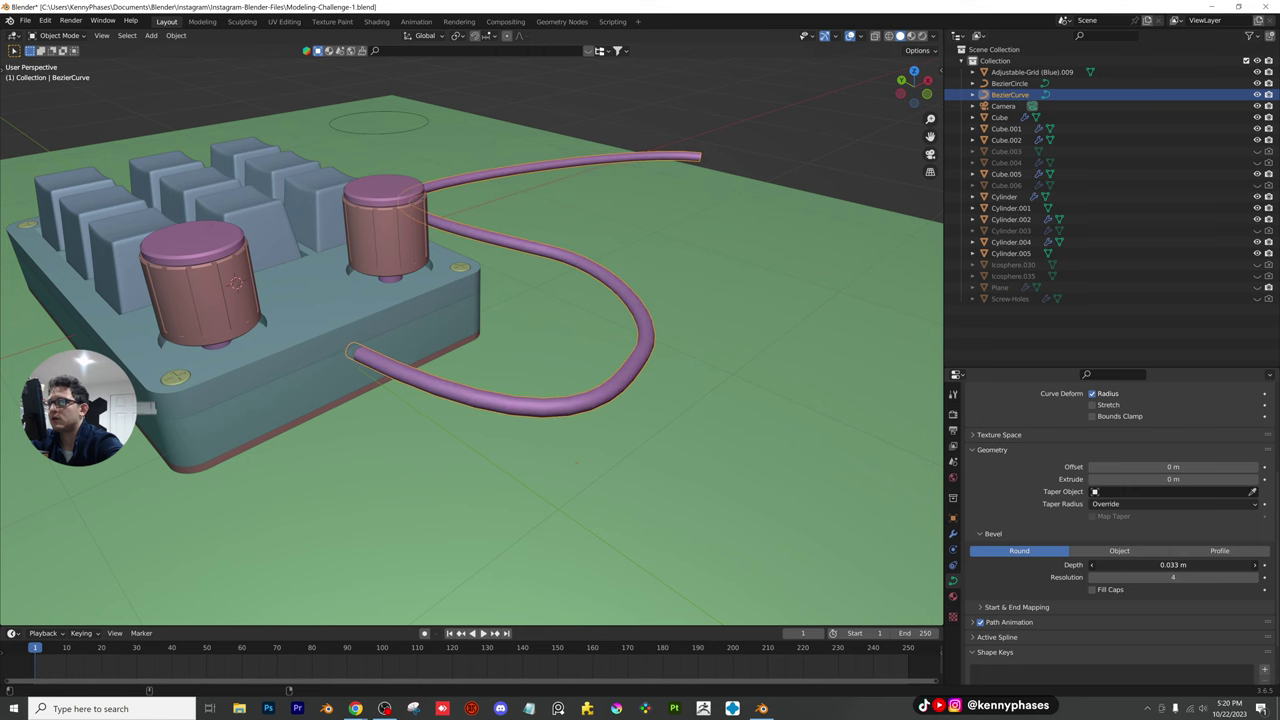
Lower the whole cable slightly in front view to align its start with the back of the case
left_click(925, 102)
key("g")
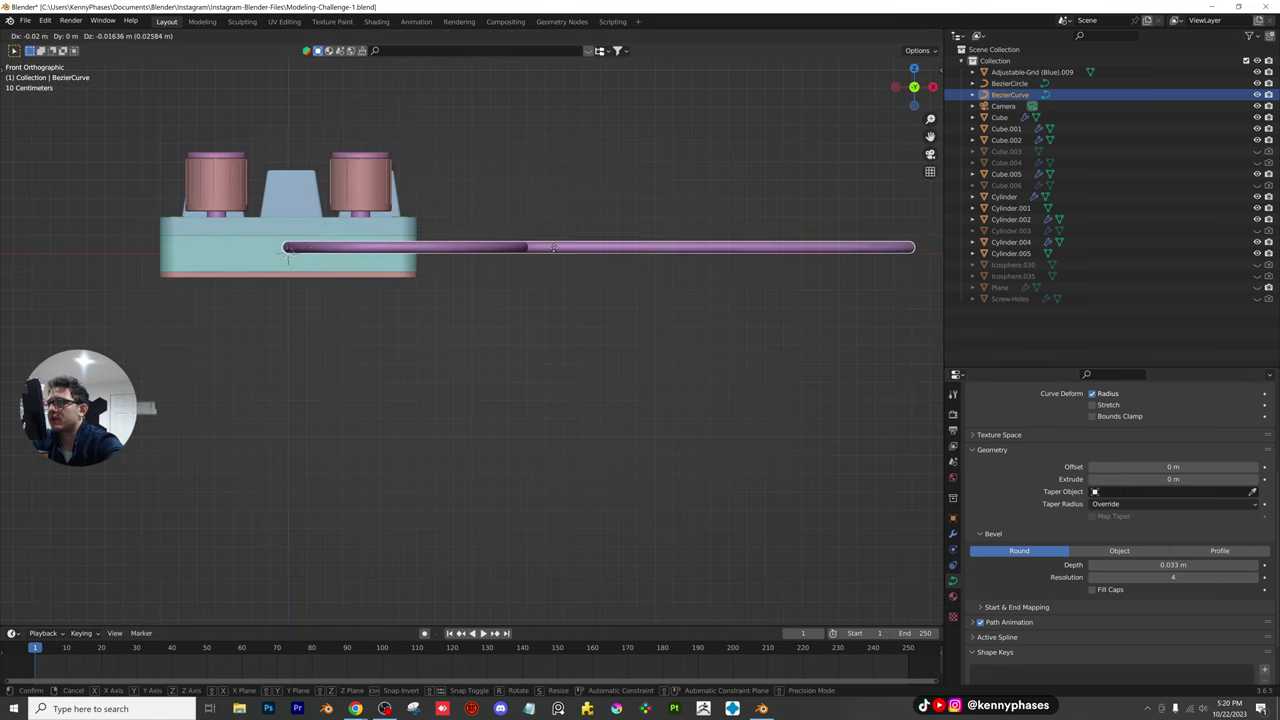
left_click(552, 252)
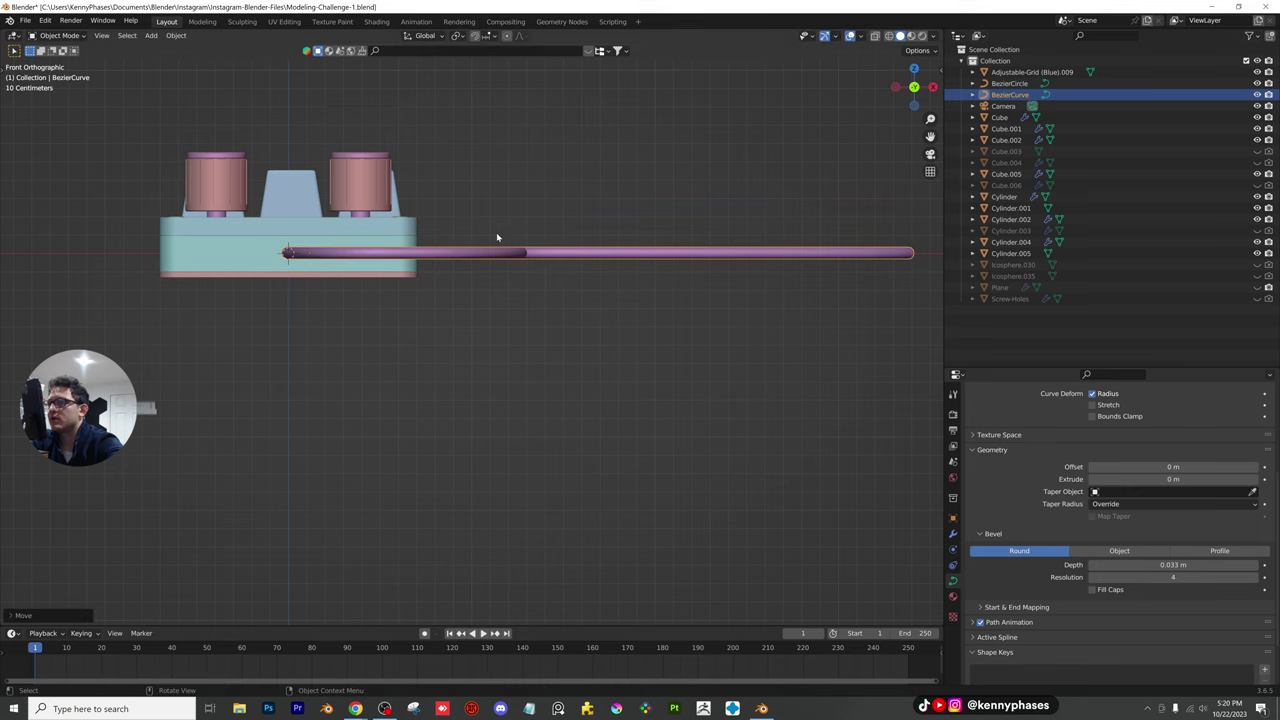
middle_click_drag(473, 240, 545, 301)
scroll(514, 266, "up", 2)
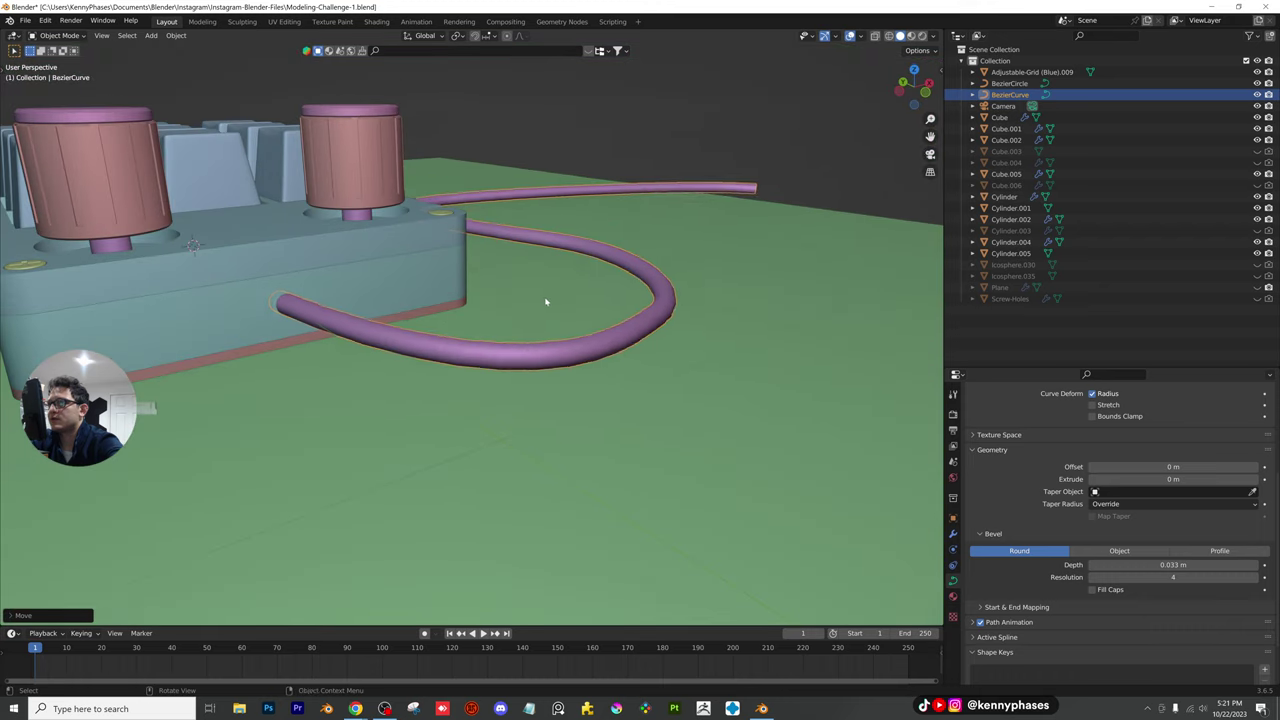
Subdivide the cable curve to add control points between the existing ones
key("Tab")
middle_click_drag(621, 243, 610, 268)
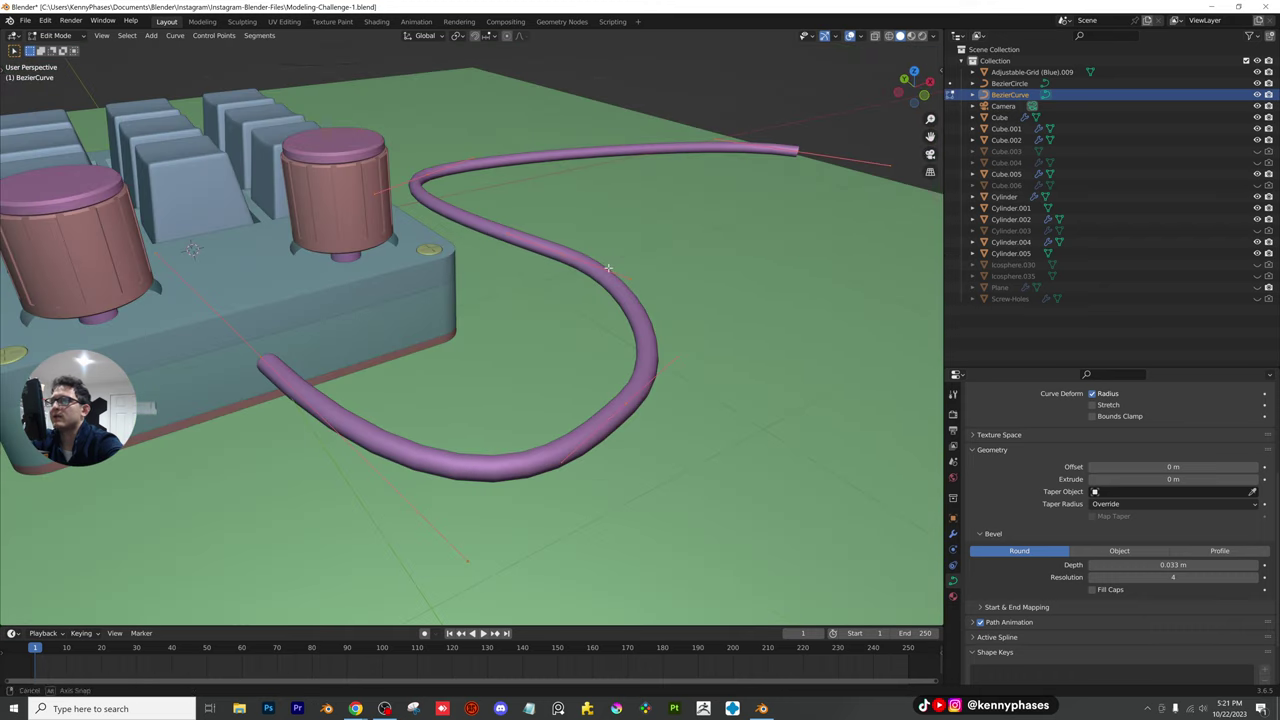
right_click(610, 268)
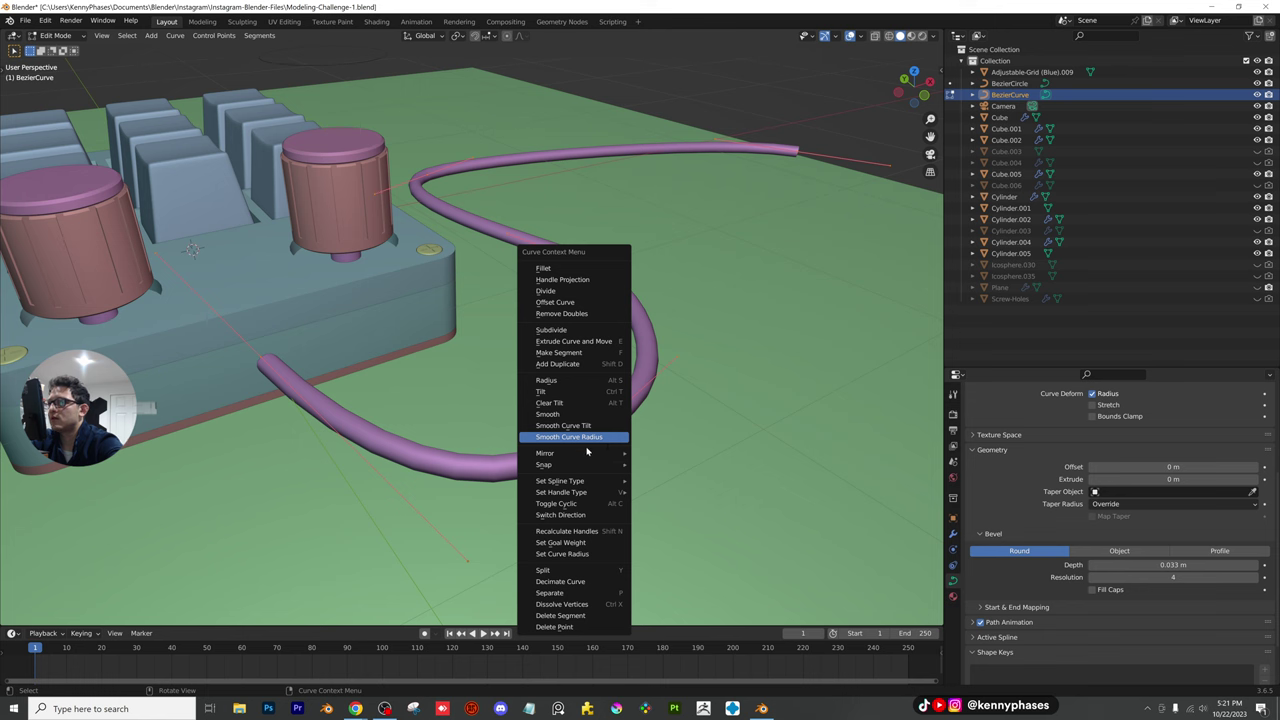
left_click(511, 228)
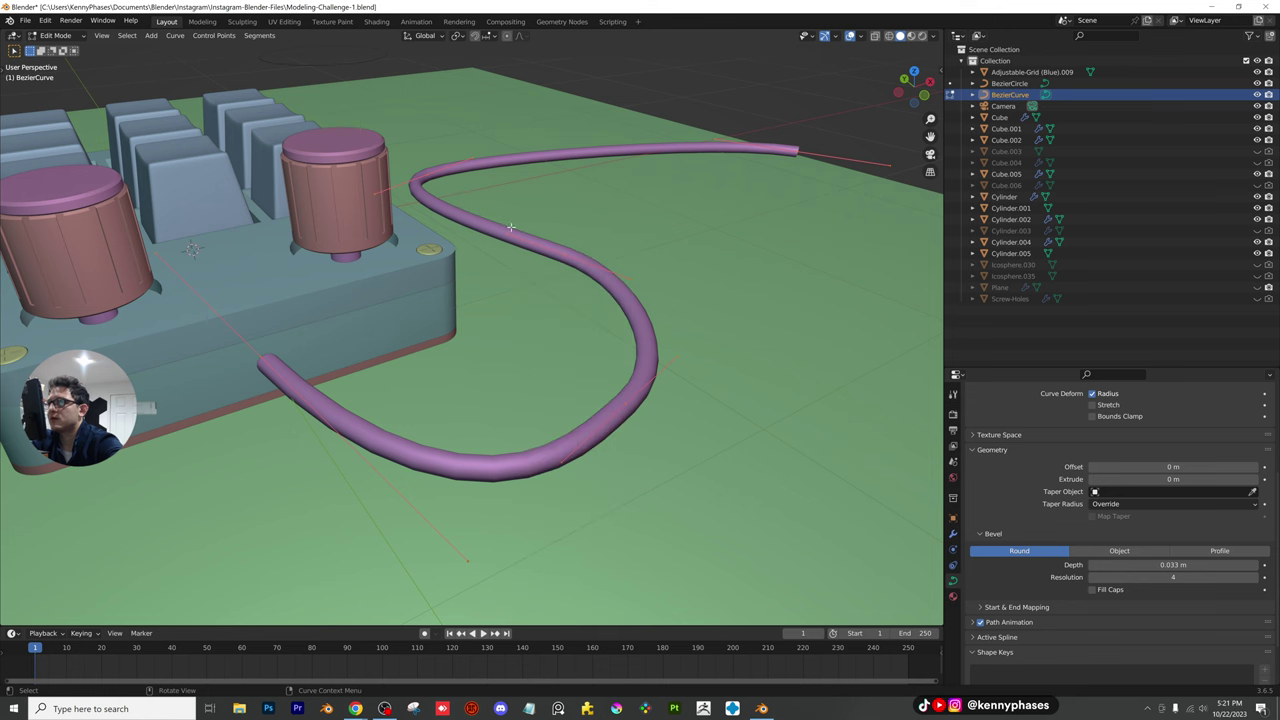
right_click(513, 173)
left_click(492, 236)
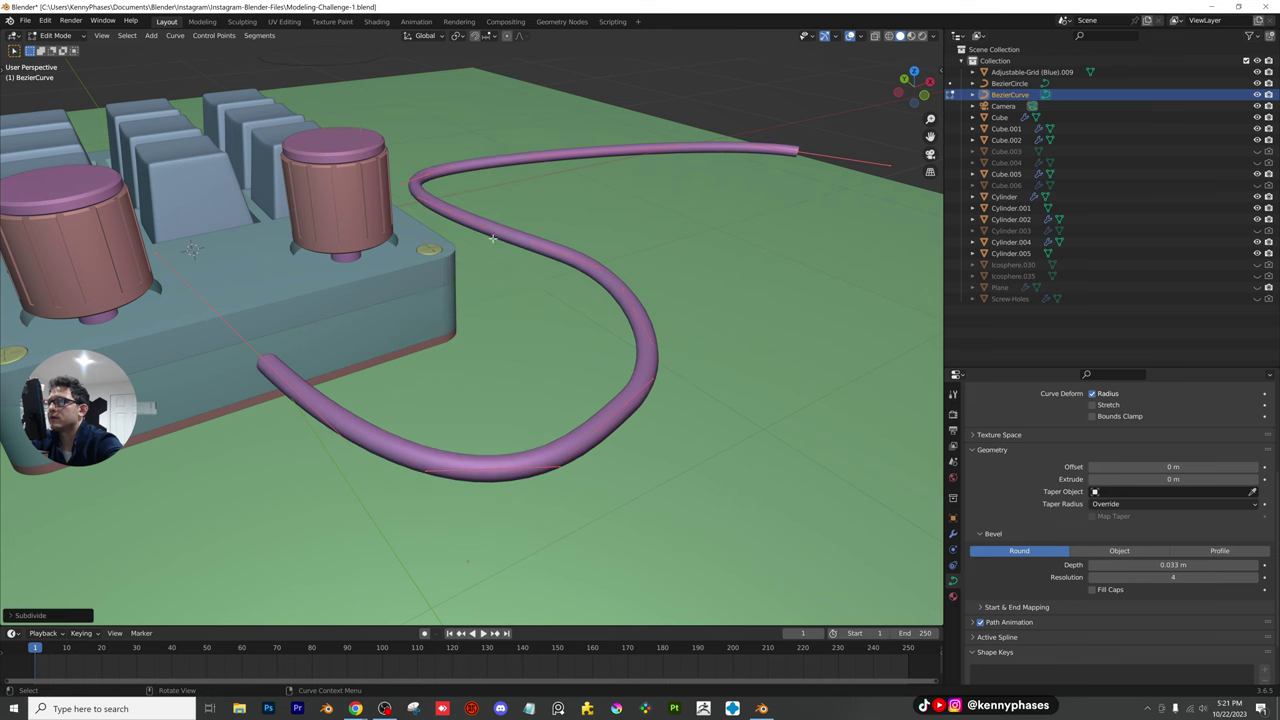
Select the cable's outer control points from the front and lower them along Z to the floor plane
left_click(925, 97)
key("b")
left_click_drag(825, 223, 443, 303)
mouse_move(459, 297)
middle_mouse_down()
mouse_move(466, 289)
mouse_move(467, 304)
middle_mouse_up()
key("g")
key("z")
left_click(551, 284)
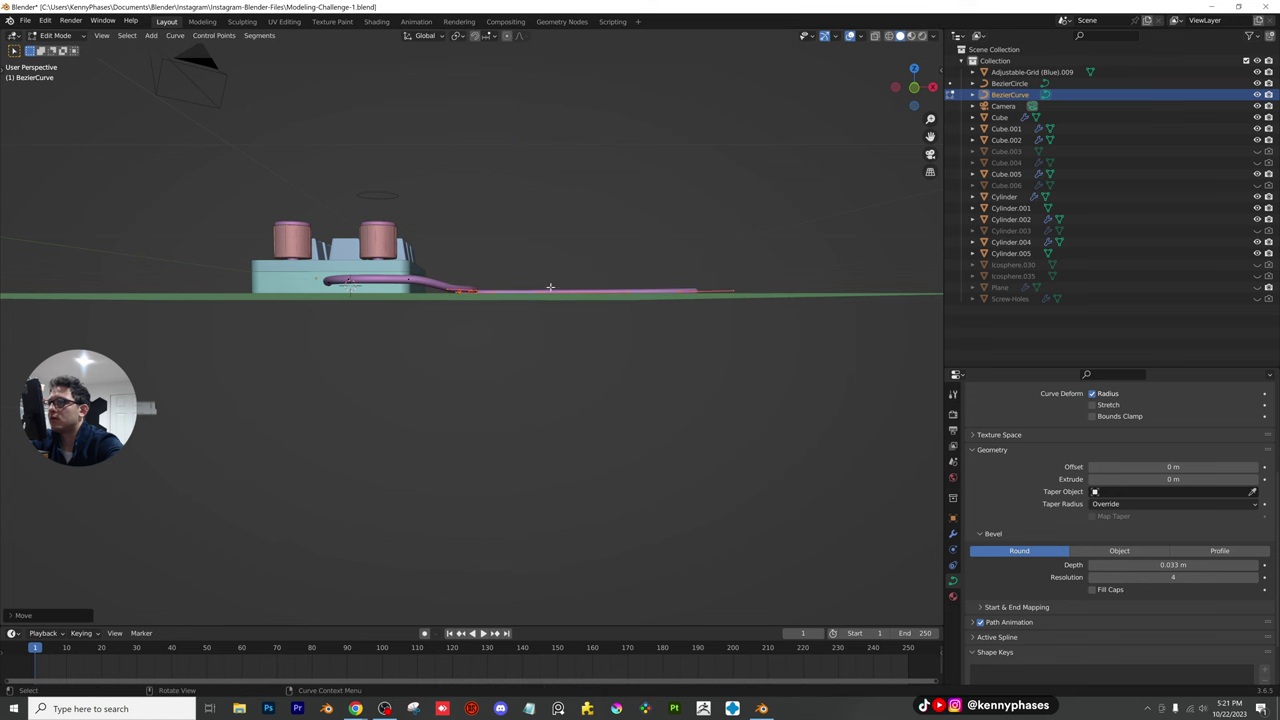
Fine-tune the outer points' height along Z, checking from below that the cable rests on the floor without poking through
mouse_move(552, 275)
middle_mouse_down()
mouse_move(571, 283)
mouse_move(572, 255)
mouse_move(576, 270)
middle_mouse_up()
key("g")
key("z")
left_click(570, 285)
key("g")
key("z")
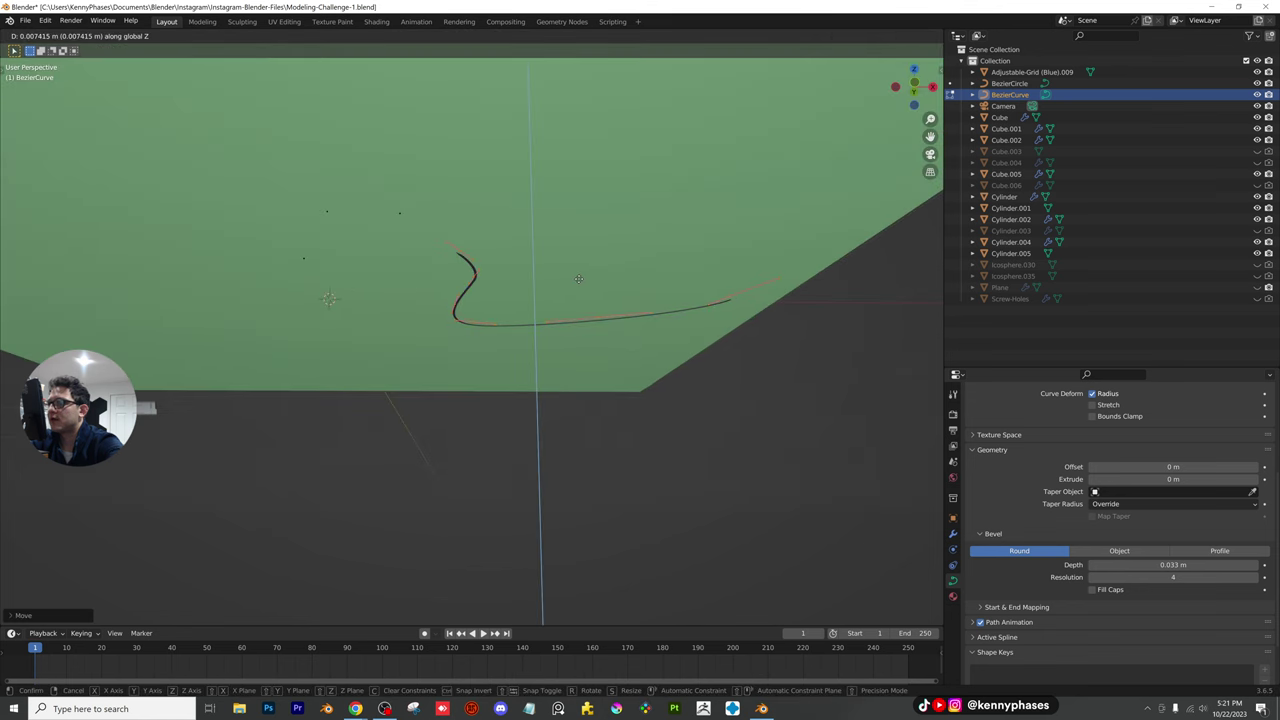
left_click(579, 278)
key("g")
key("z")
left_click(575, 282)
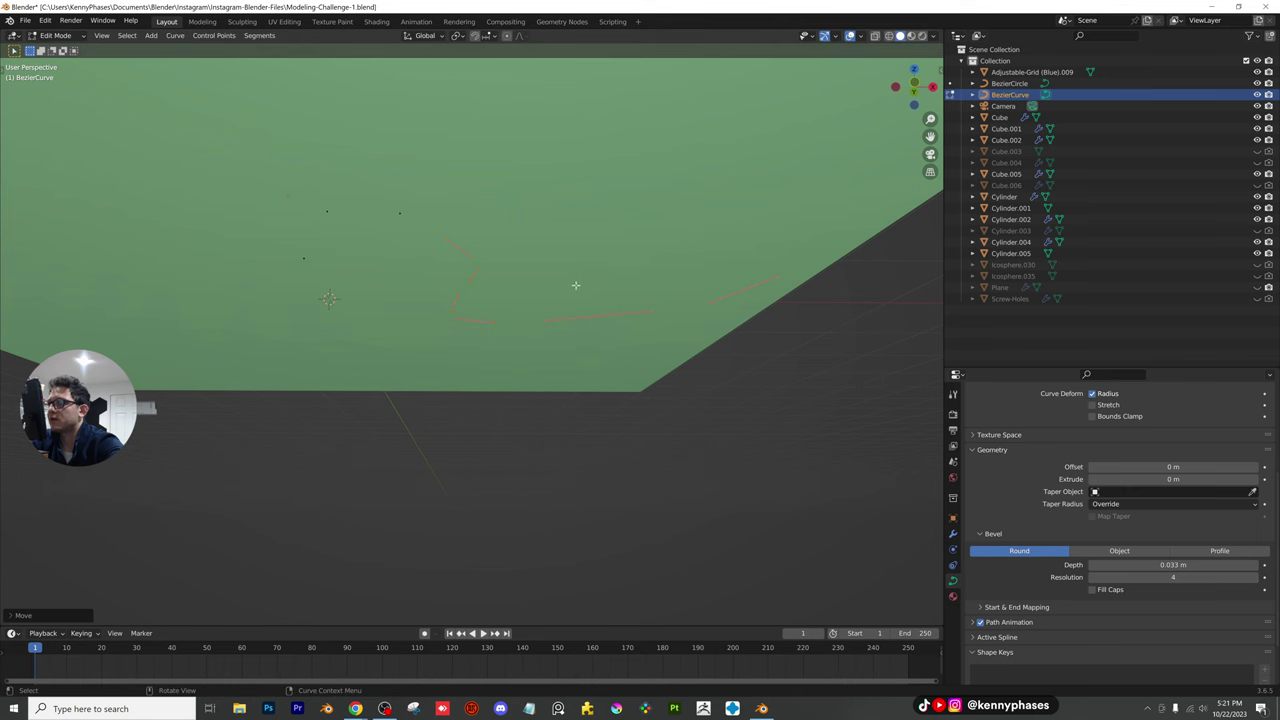
Lower the cable's bend point about 0.08 m along Z, then lower the point nearer the case to smooth the descent
middle_click_drag(575, 282, 448, 305)
key("g")
key("z")
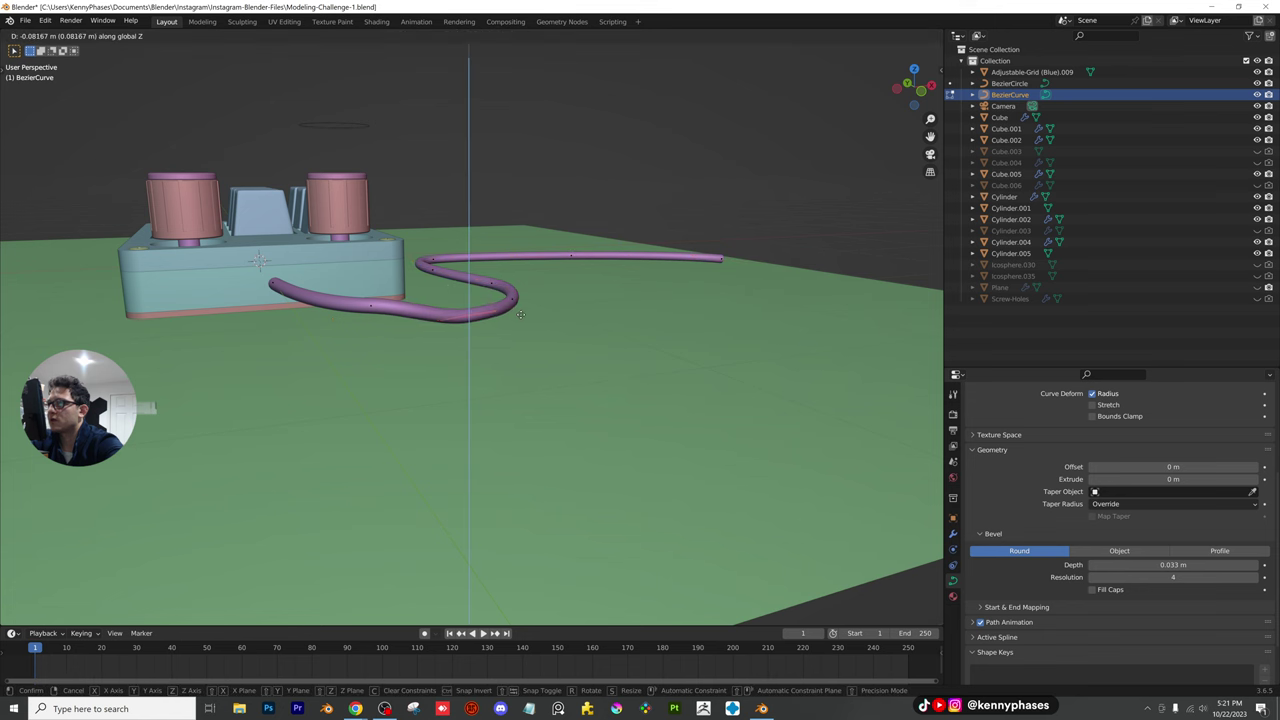
left_click(520, 314)
key("g")
key("z")
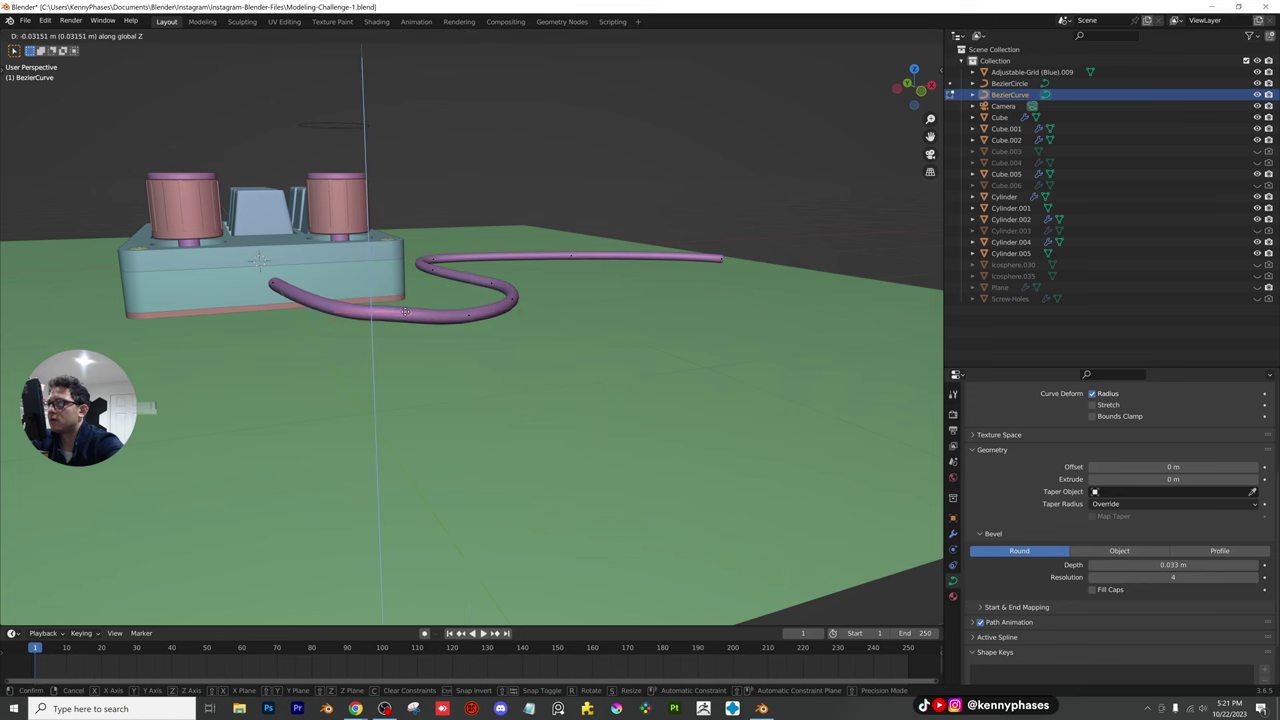
left_click(404, 314)
Leave curve editing, check the cable through the camera in rendered shading, and save the file
middle_click_drag(404, 314, 440, 345)
scroll(368, 350, "down", 1)
key("Tab")
left_click(929, 156)
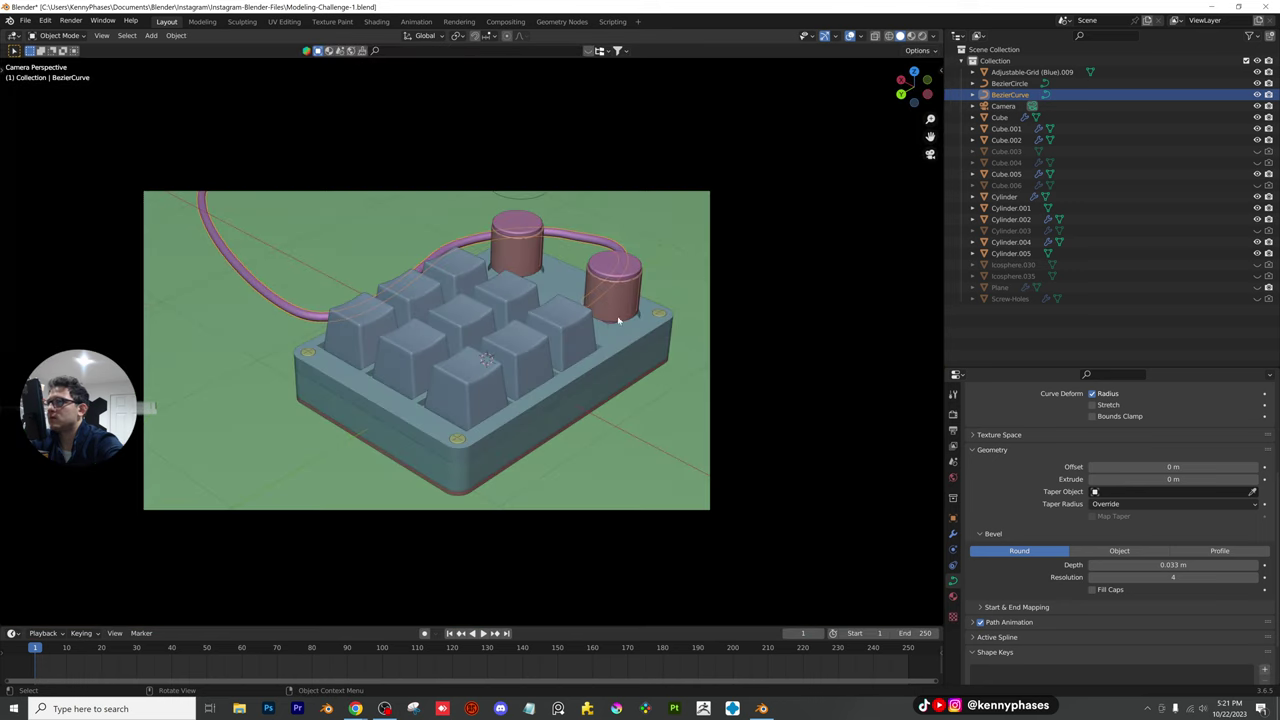
key("z")
left_click(760, 291)
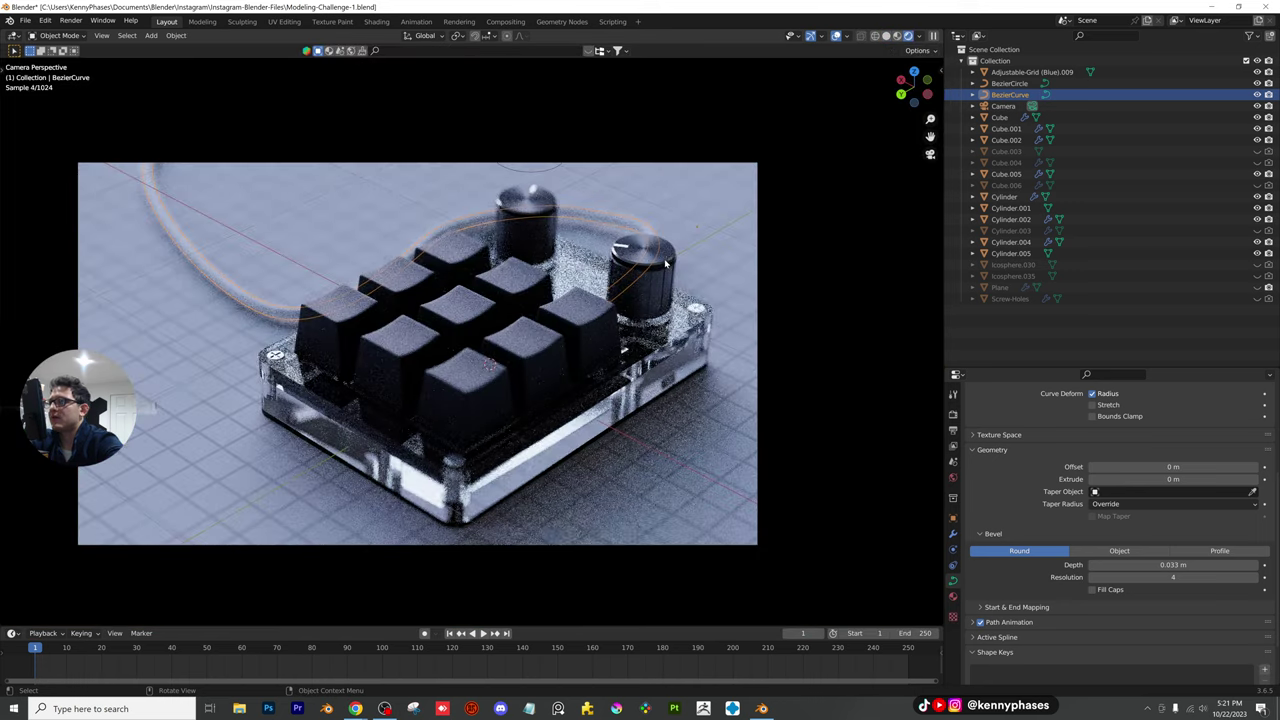
key("ctrl+s")
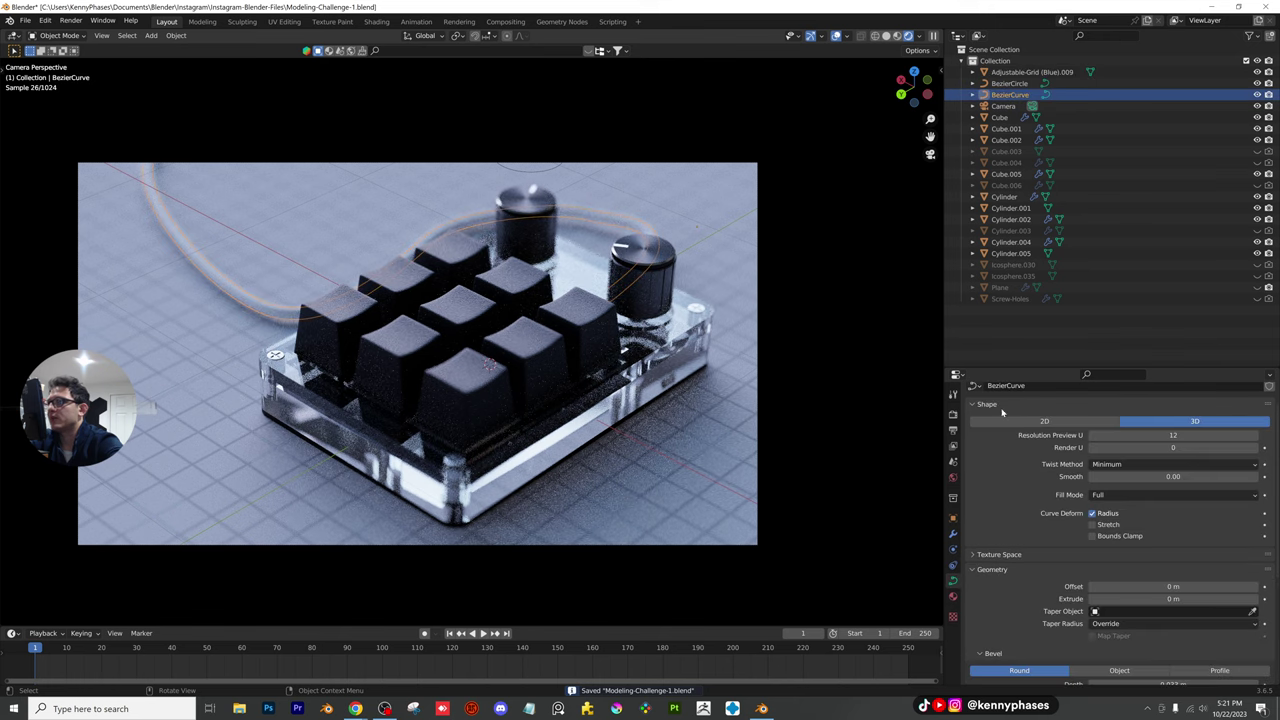
Create a new material for the cable and set its base color to near black
left_click(952, 596)
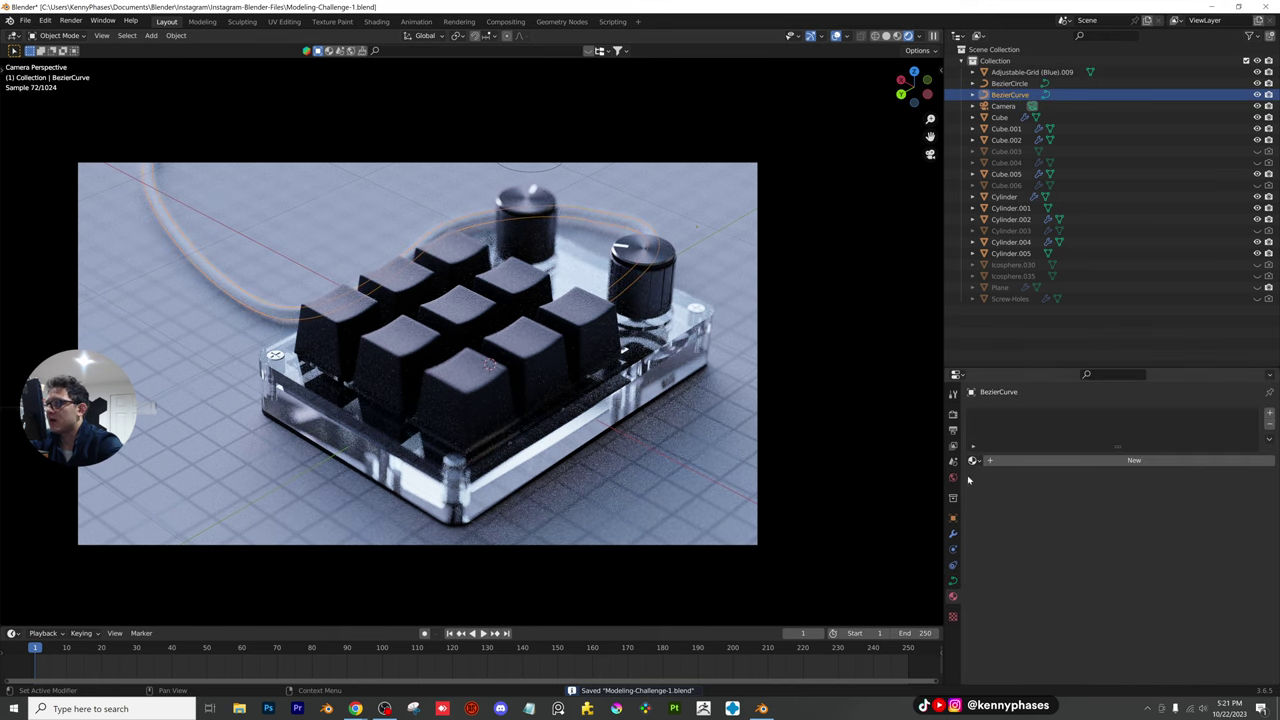
left_click(1070, 461)
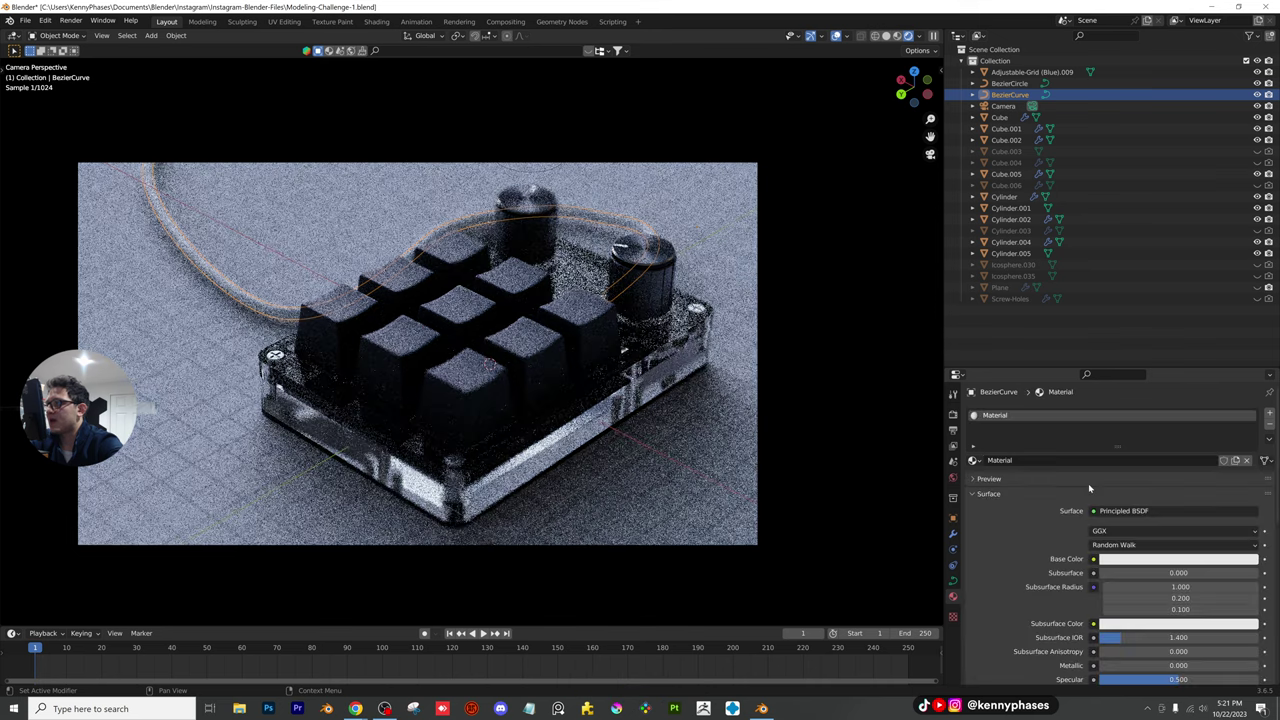
left_click(1200, 558)
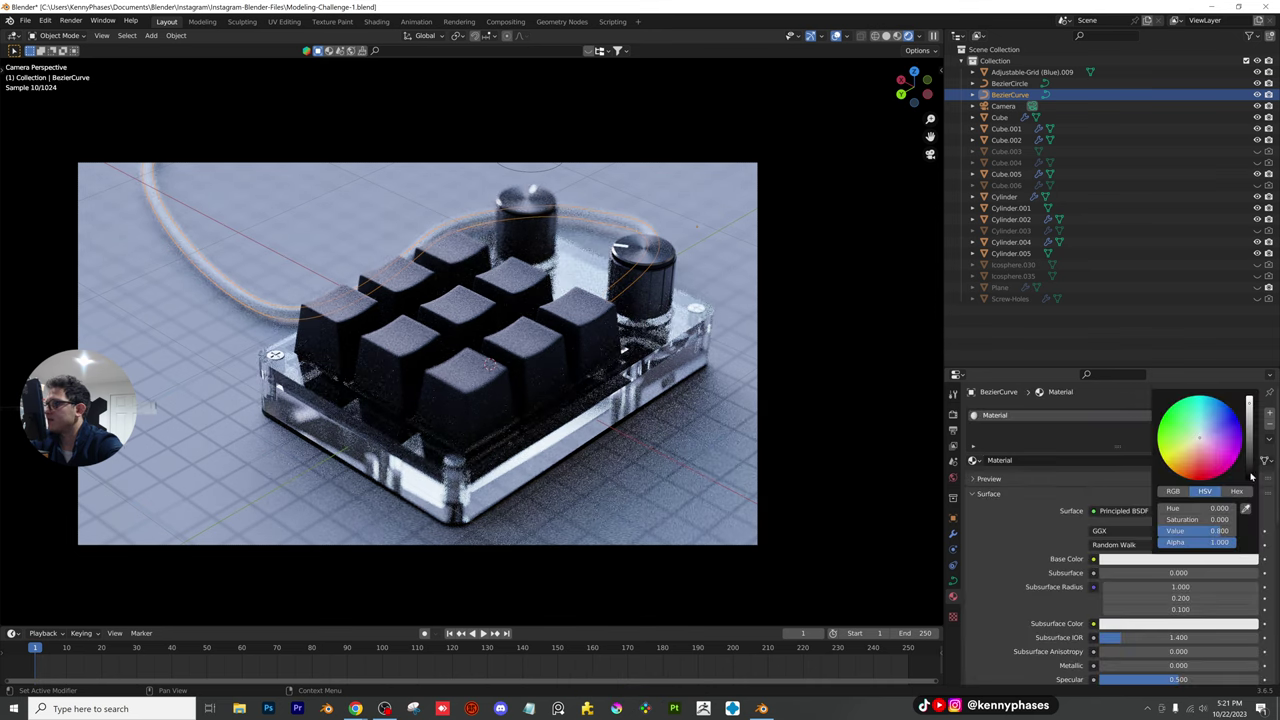
left_click(1251, 477)
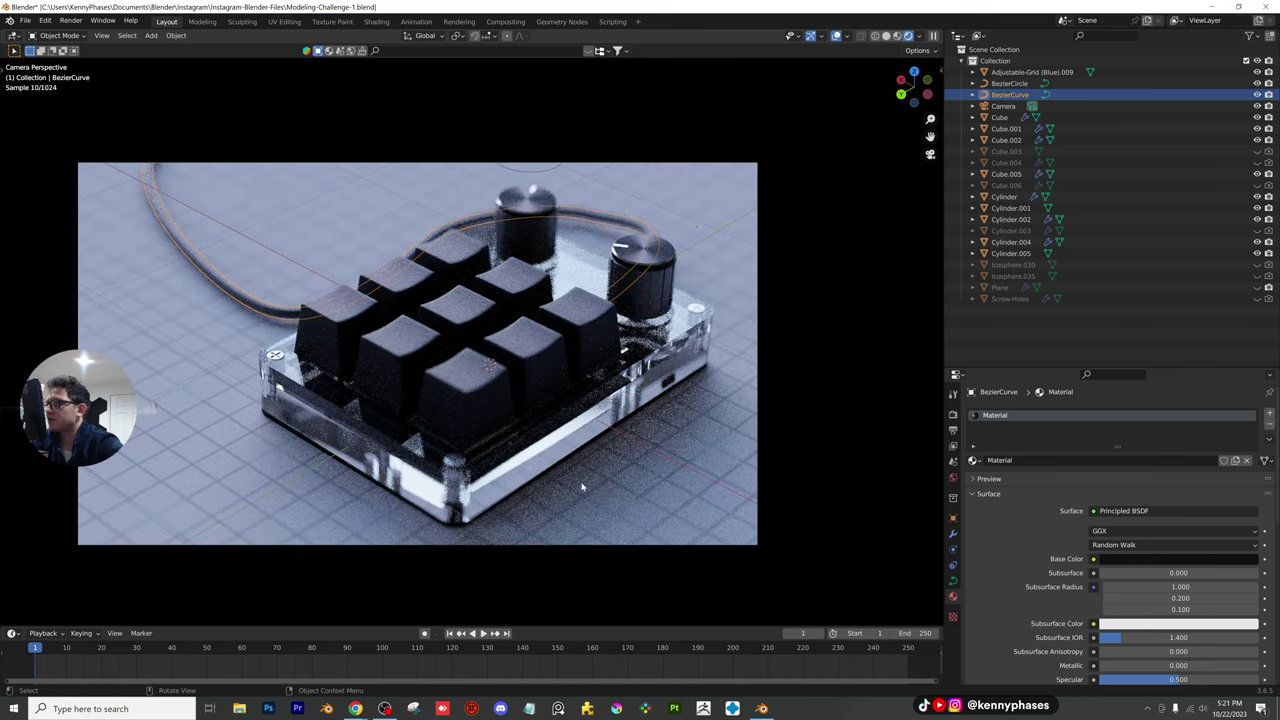
scroll(1165, 600, "down", 3)
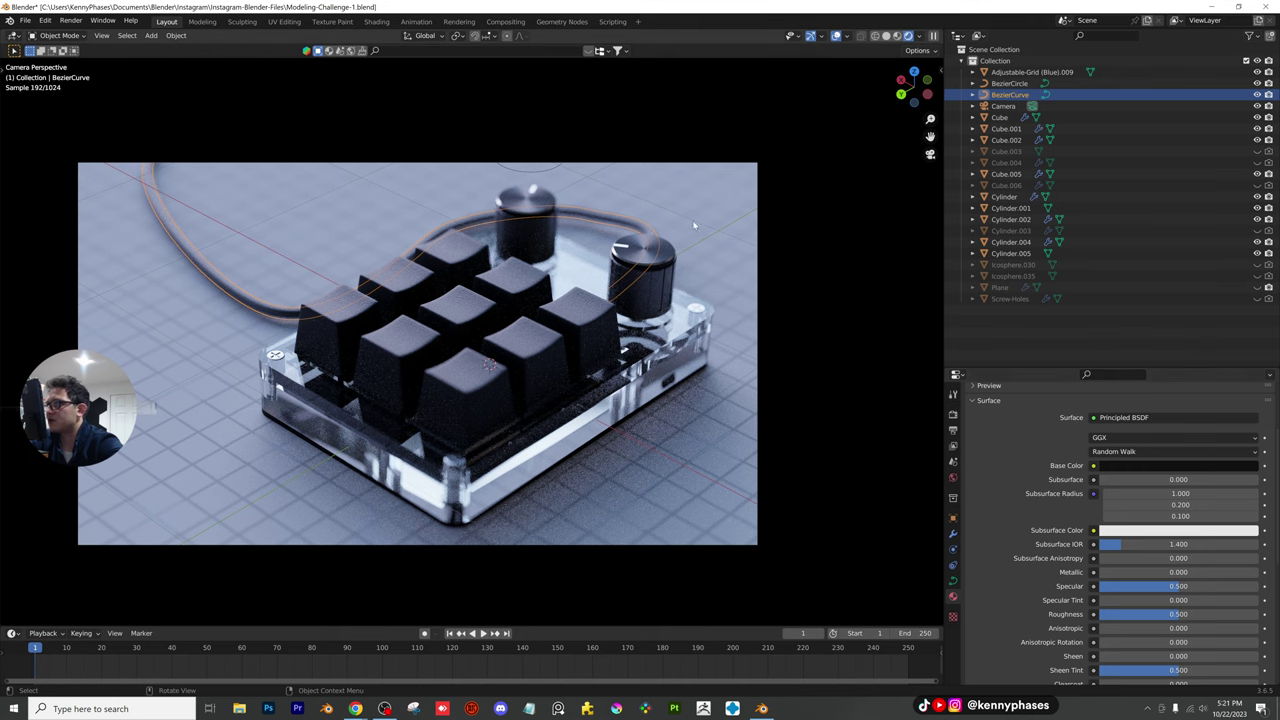
Set the cable curve's preview and render resolution U to 30
left_click(726, 237)
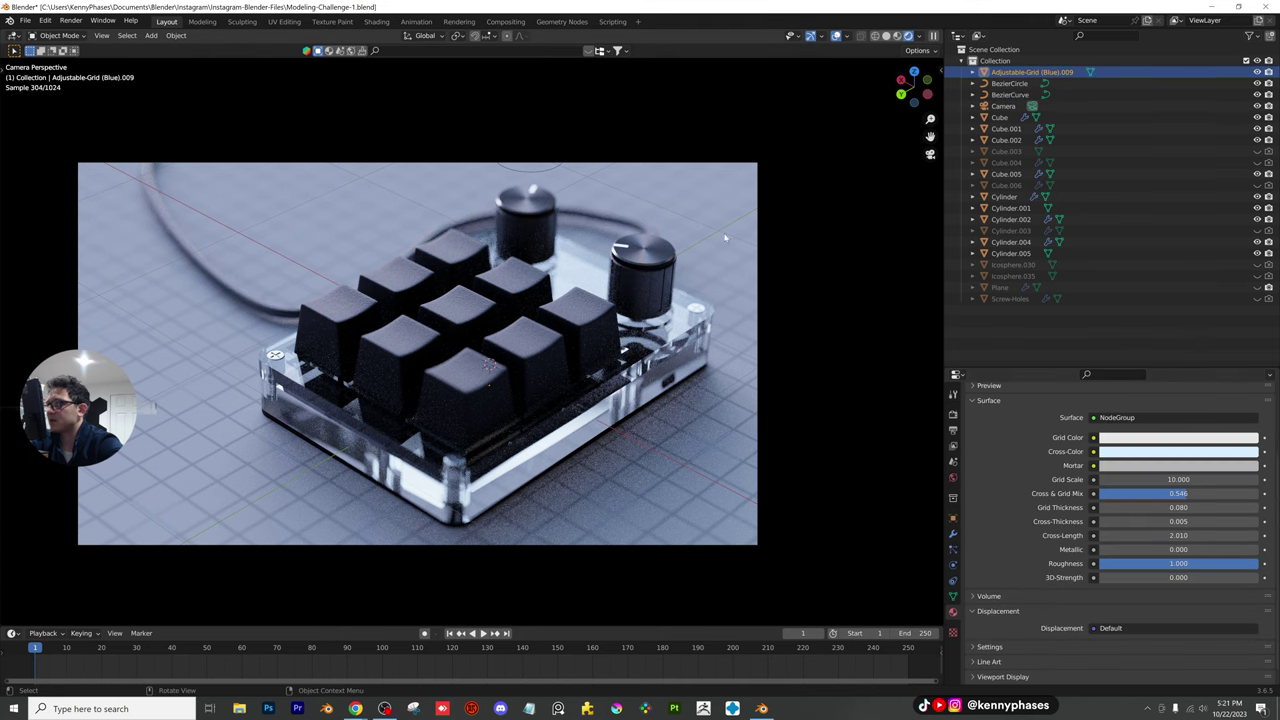
left_click(610, 220)
key("KP_7")
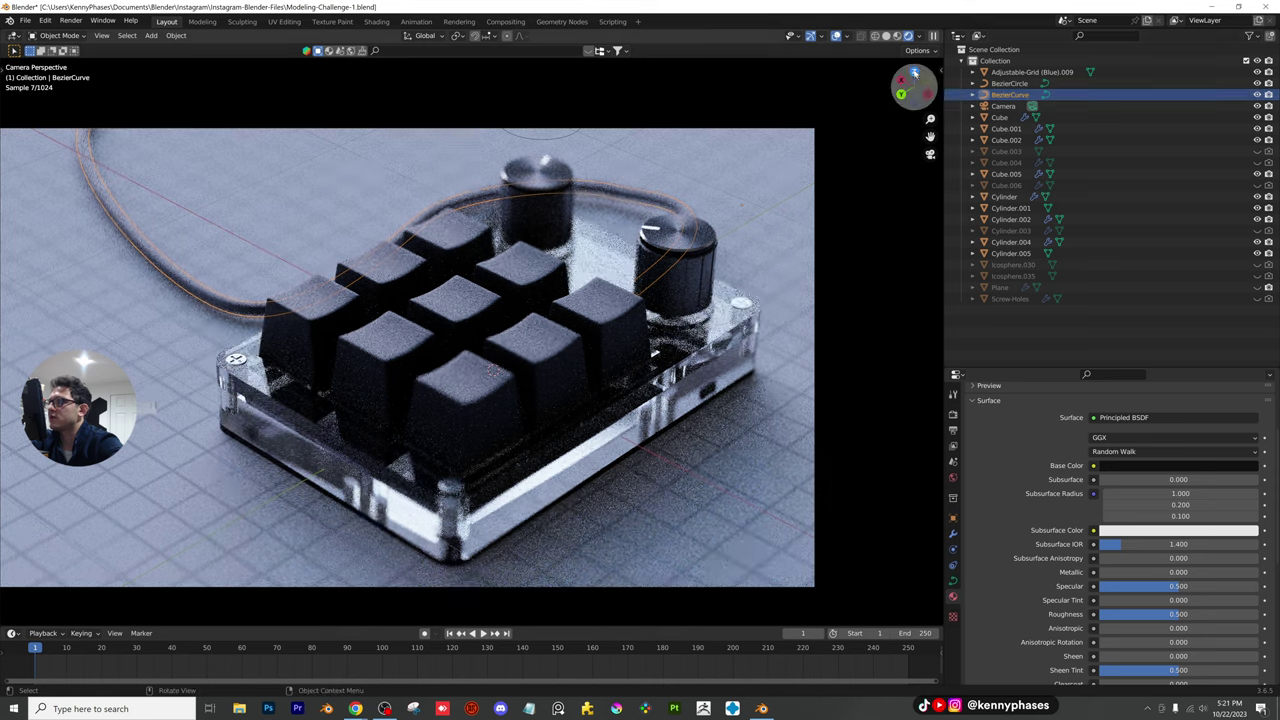
scroll(473, 490, "up", 4)
middle_click_drag(473, 490, 561, 365, "shift")
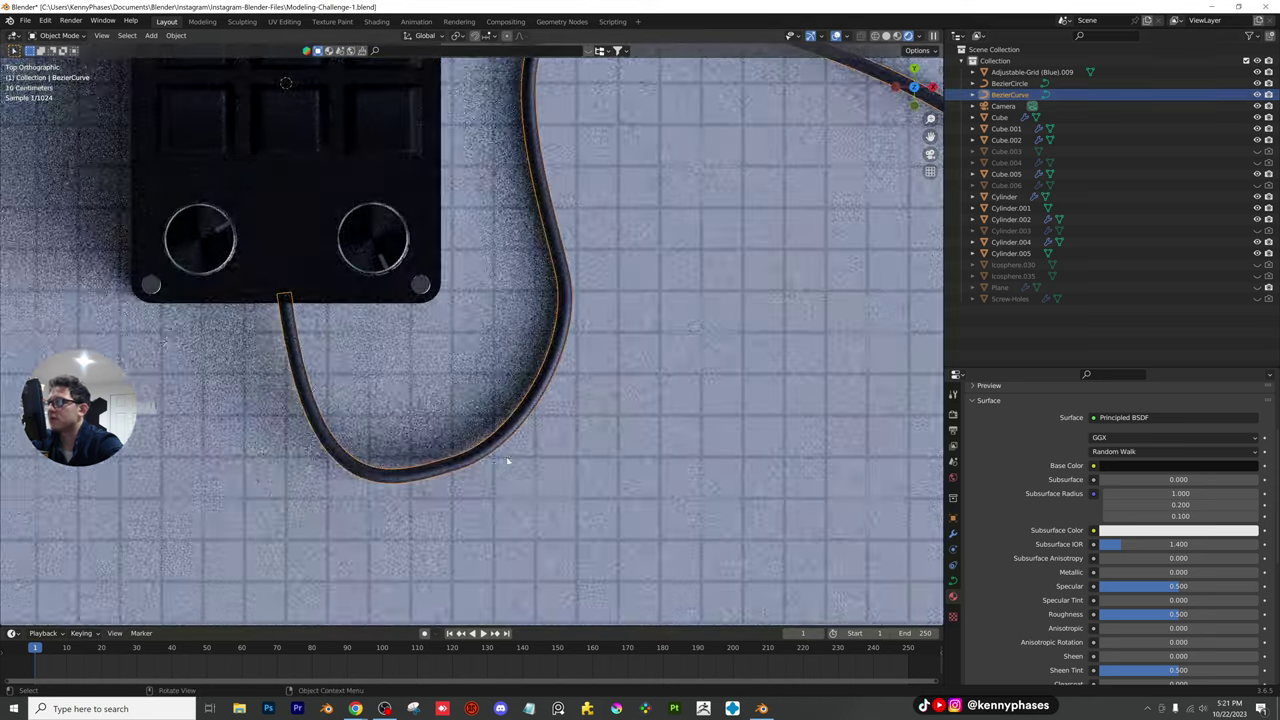
left_click(952, 534)
left_click(952, 580)
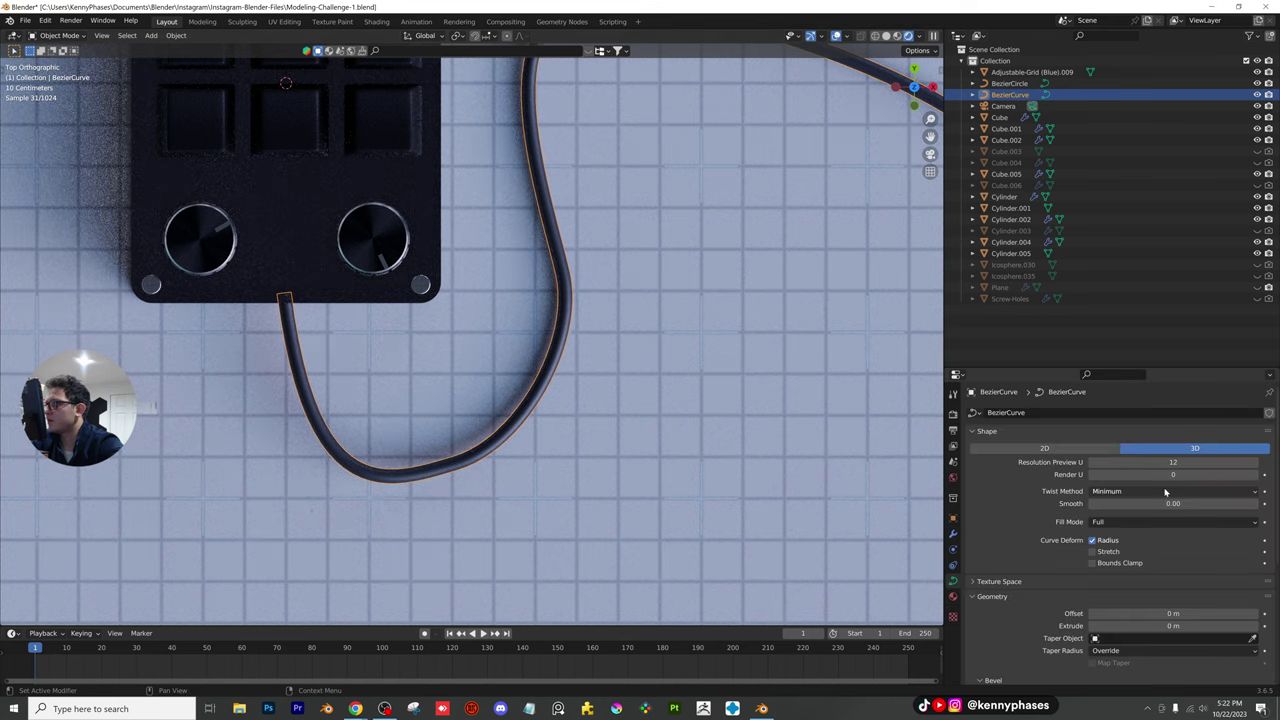
left_click(1173, 462)
key("Return")
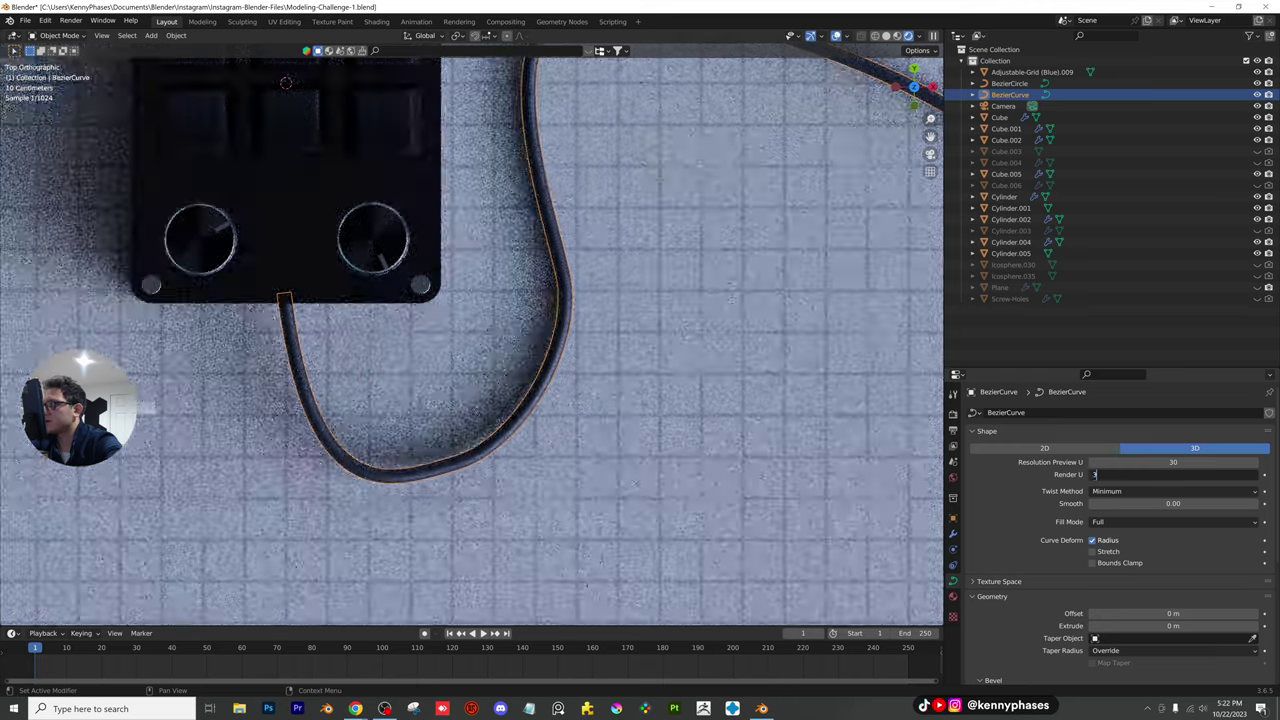
From above, shift the control point at the cable's loop about 0.02 m away from the case and scale its handles
key("Tab")
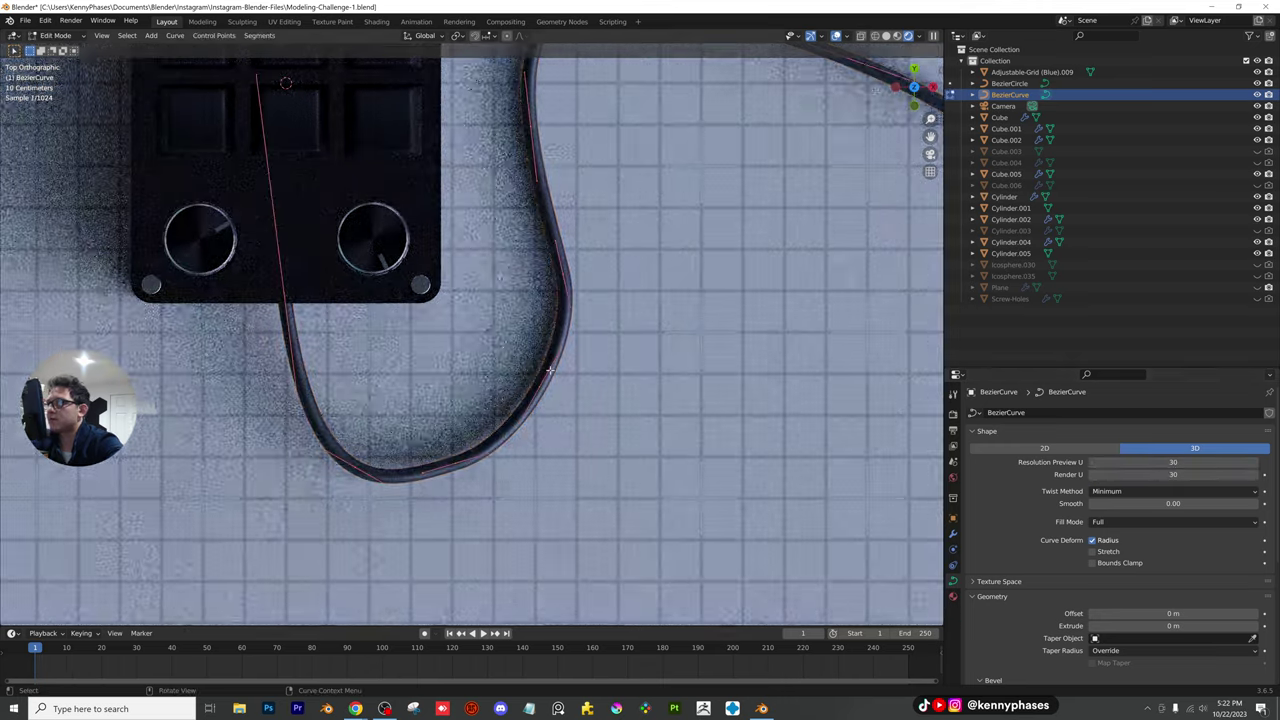
scroll(519, 549, "up", 1)
key("g")
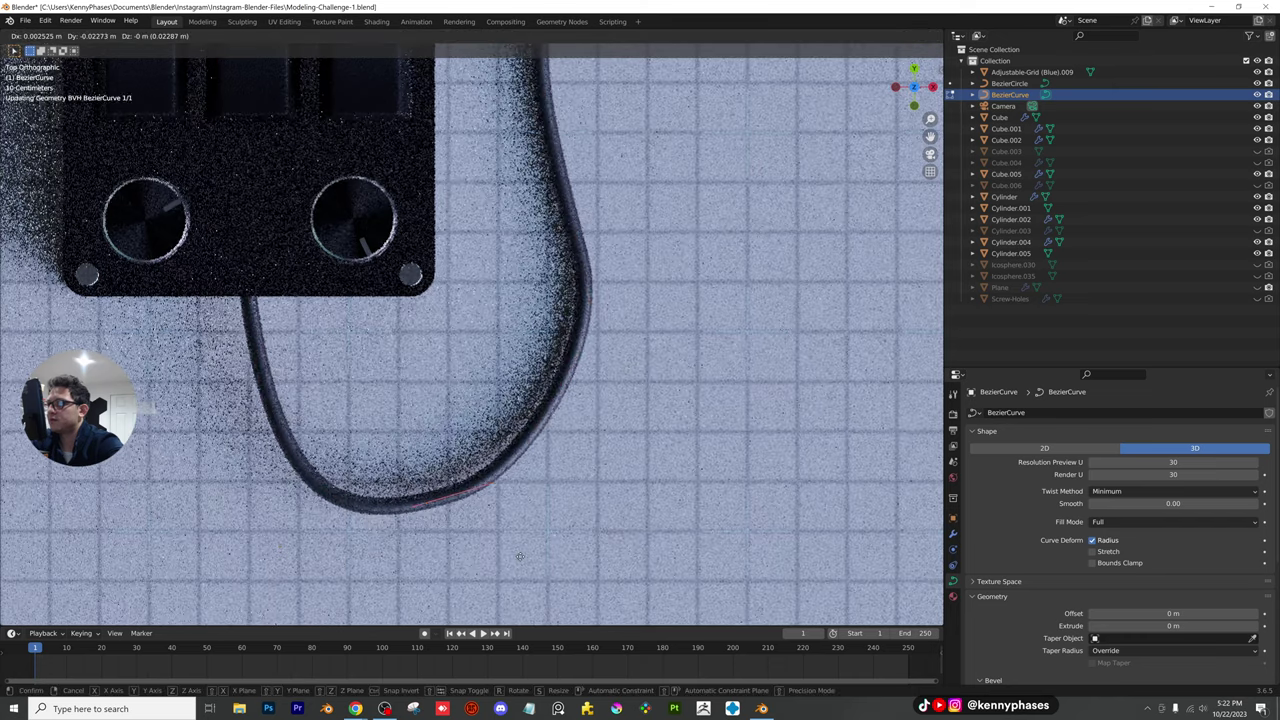
left_click(519, 556)
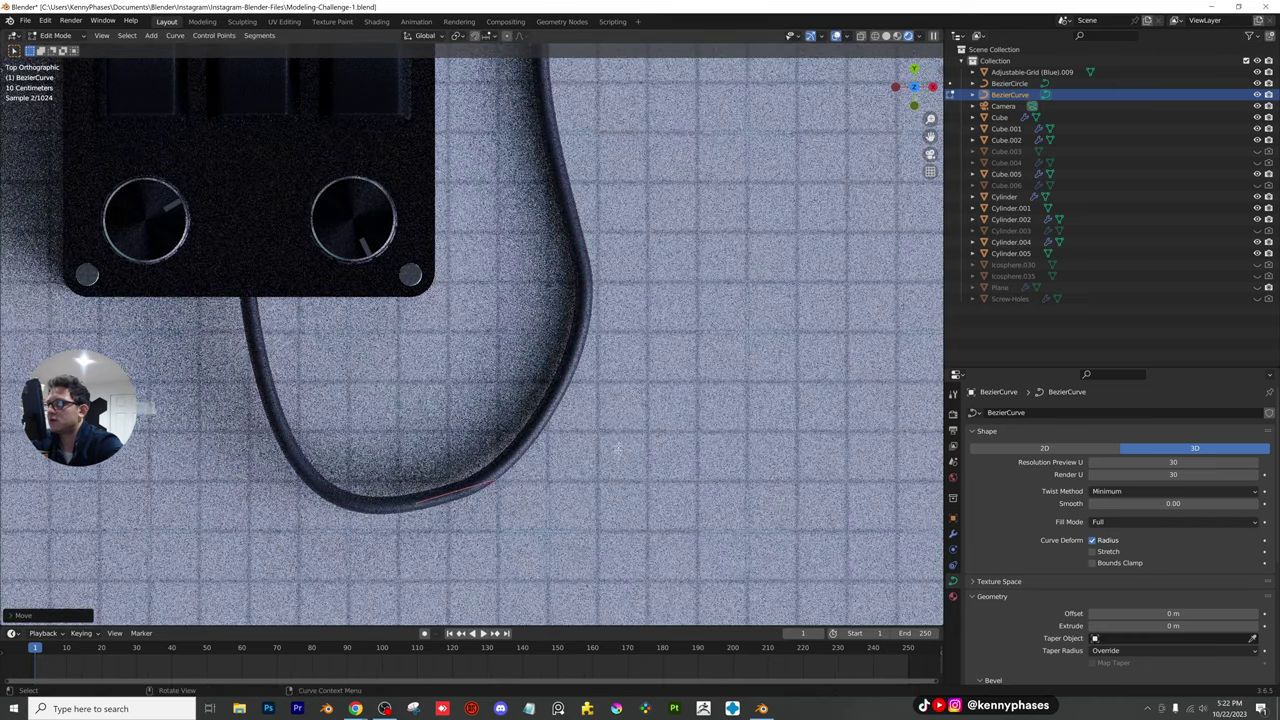
key("s")
left_click(578, 463)
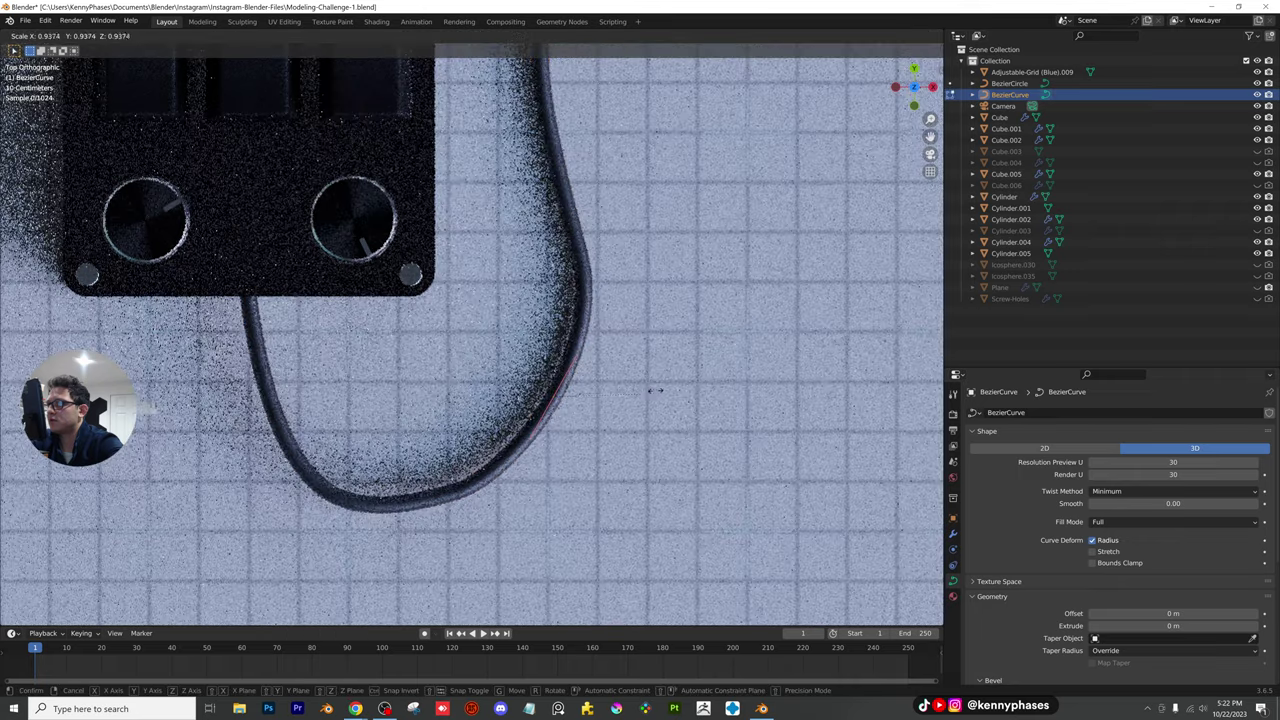
Rotate and move the control point on the loop's outer side, then rescale the handles to round the bend
key("r")
left_click(654, 389)
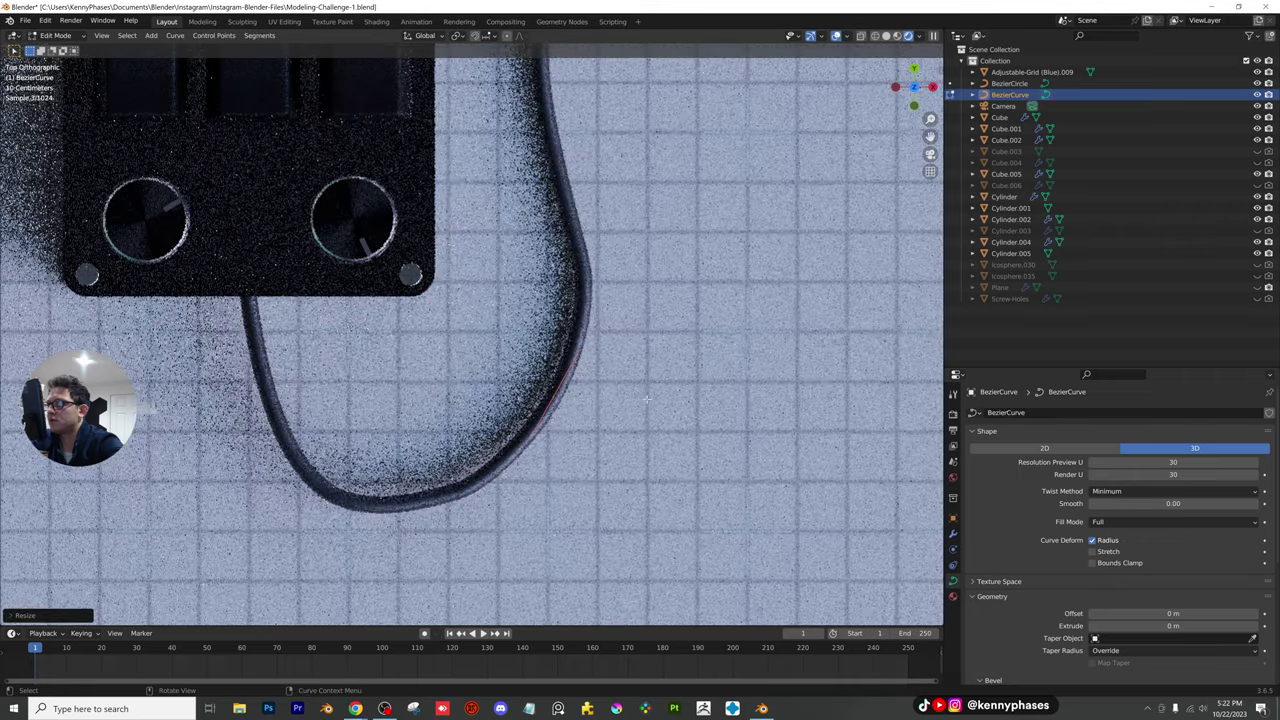
key("g")
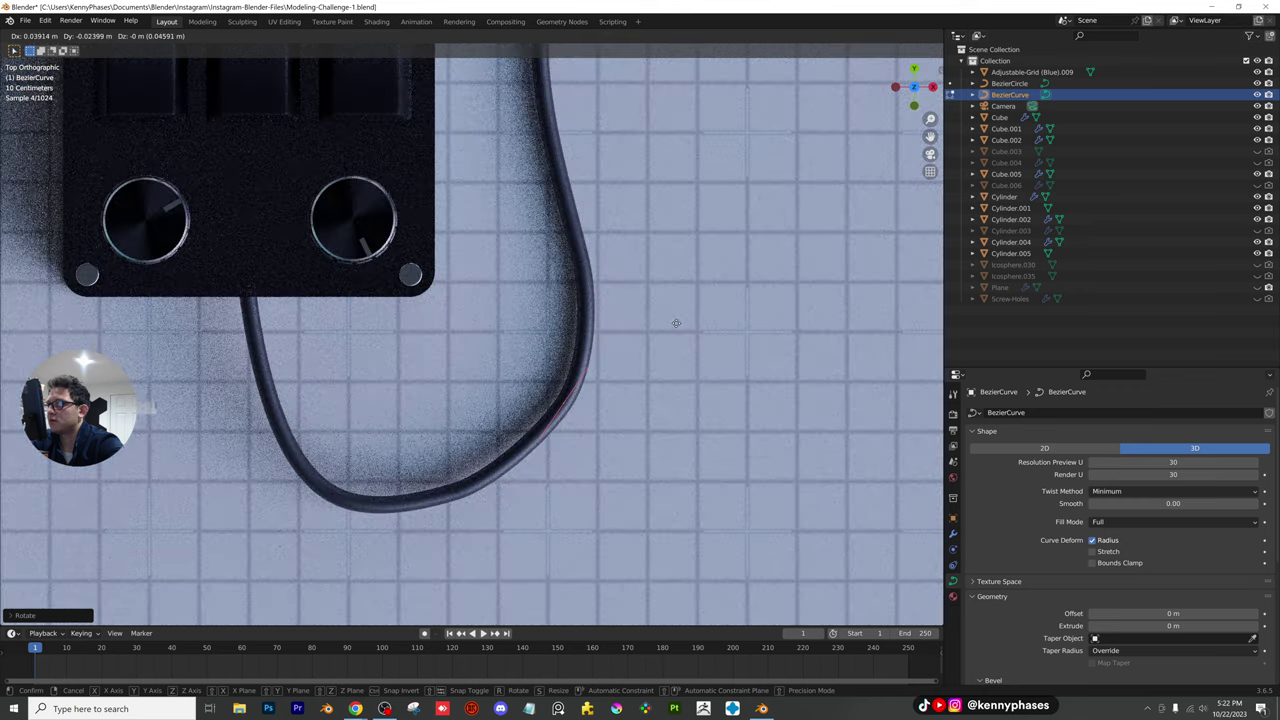
left_click(677, 321)
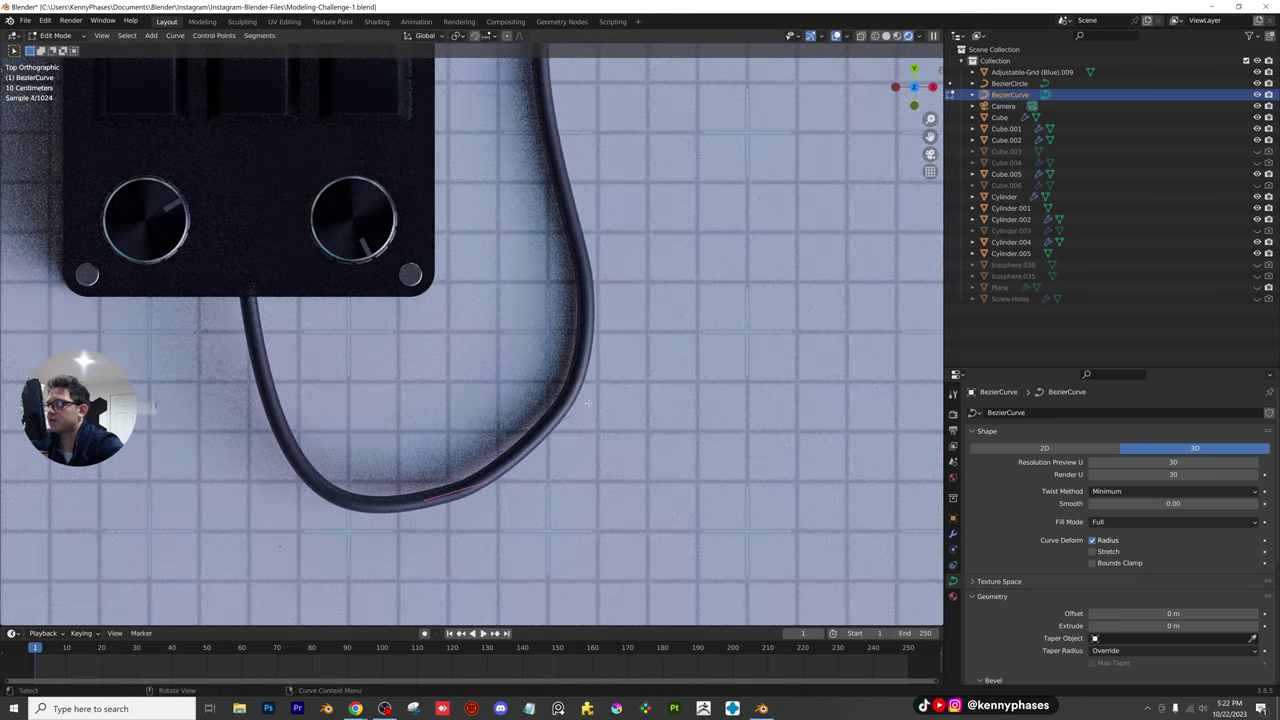
key("s")
left_click(640, 393)
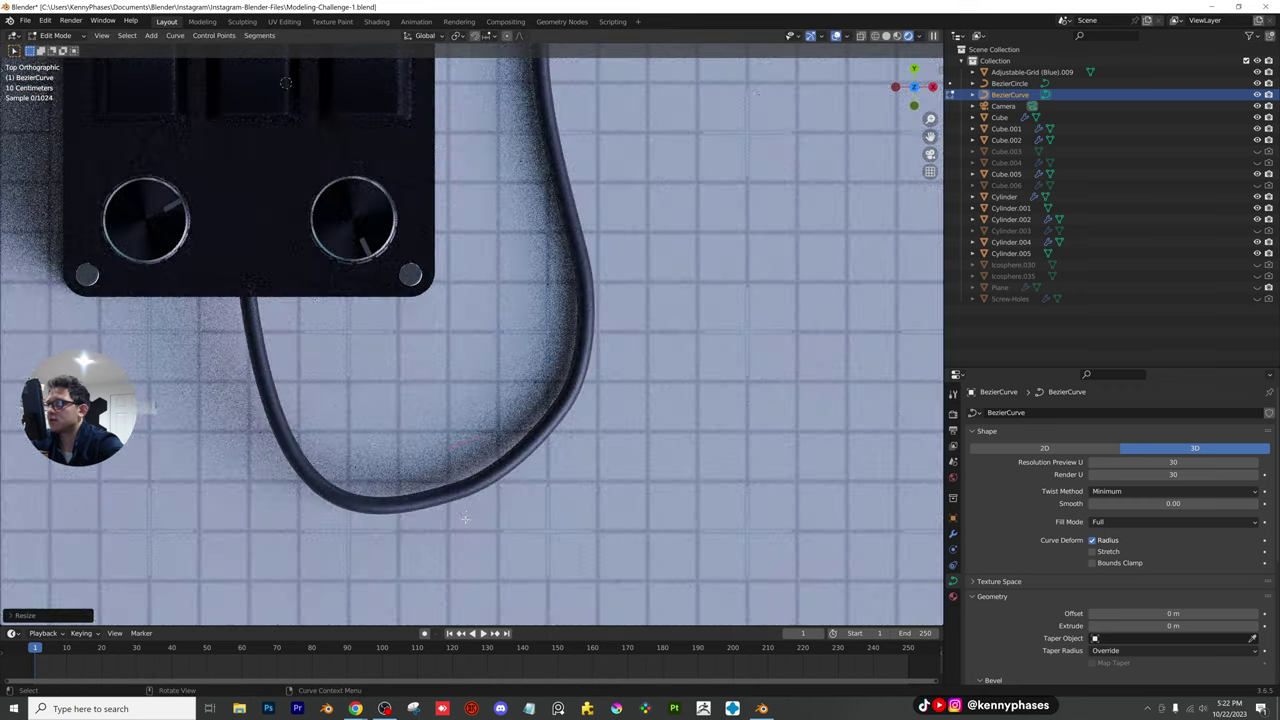
Leave curve editing, check the cable through the camera with the floor selected instead, and save the file
scroll(625, 393, "down", 2)
key("Tab")
key("KP_0")
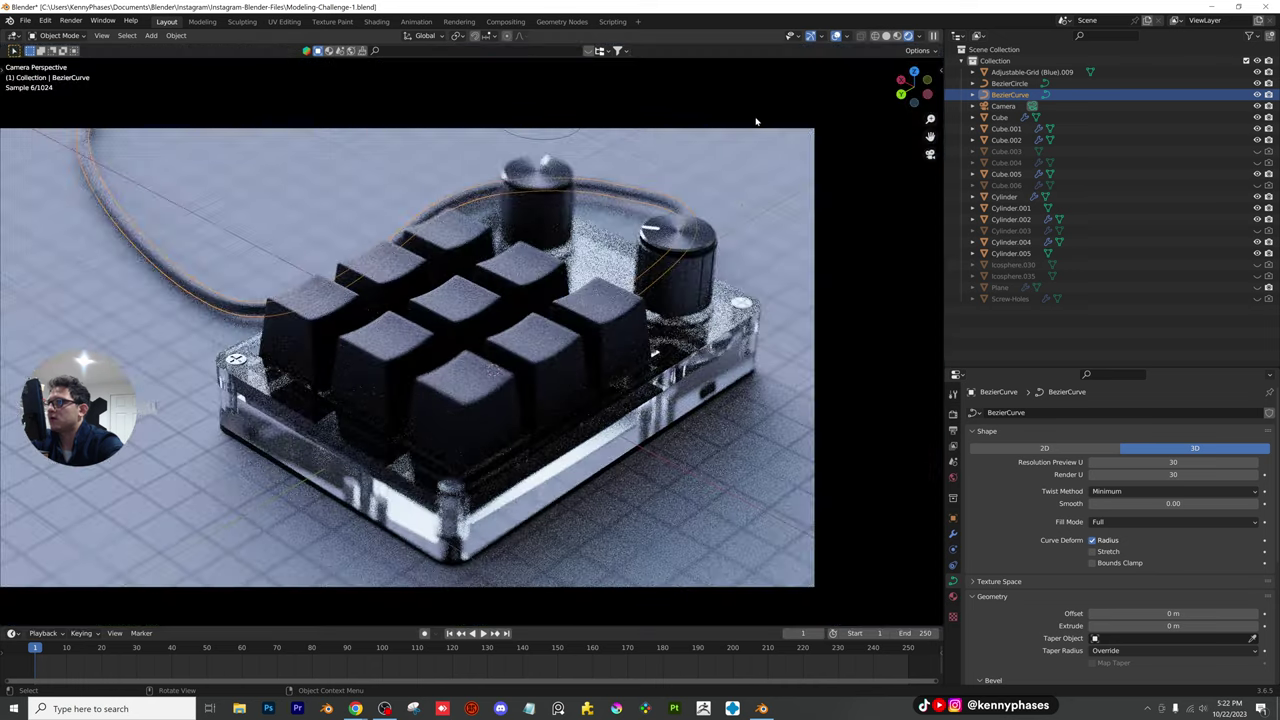
left_click(697, 219)
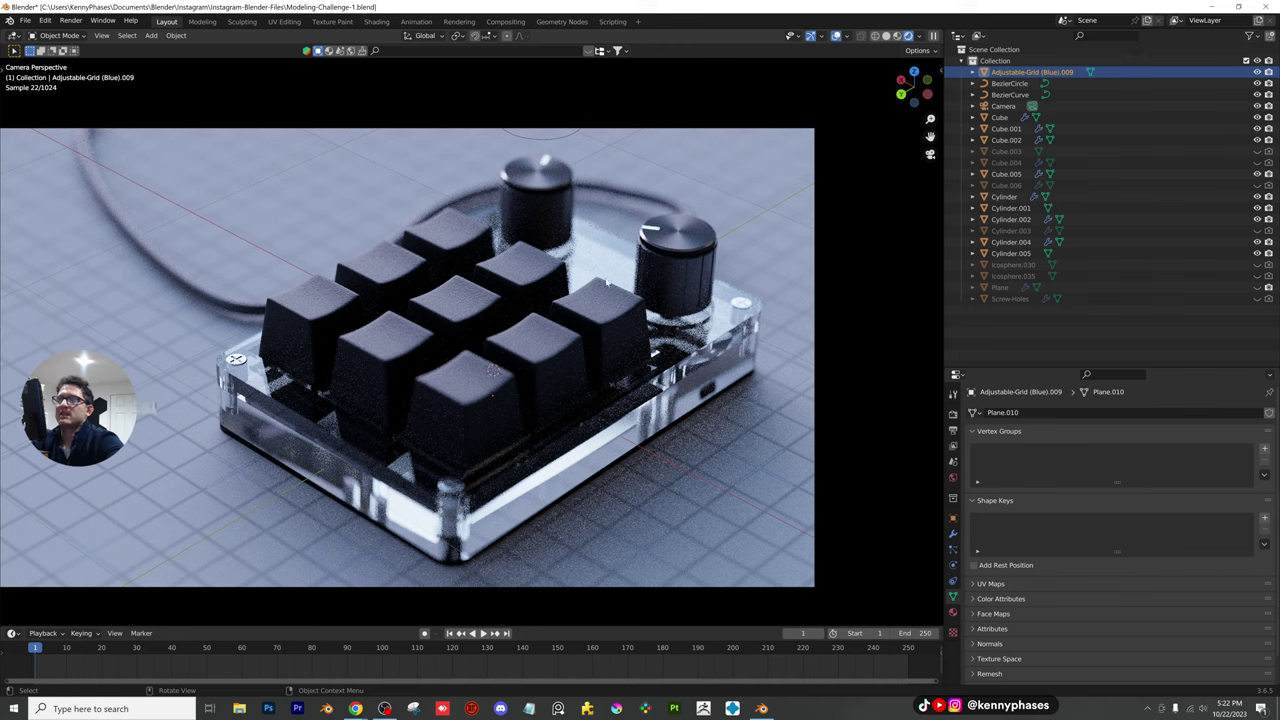
scroll(603, 283, "down", 1)
middle_click_drag(523, 288, 572, 290, "shift")
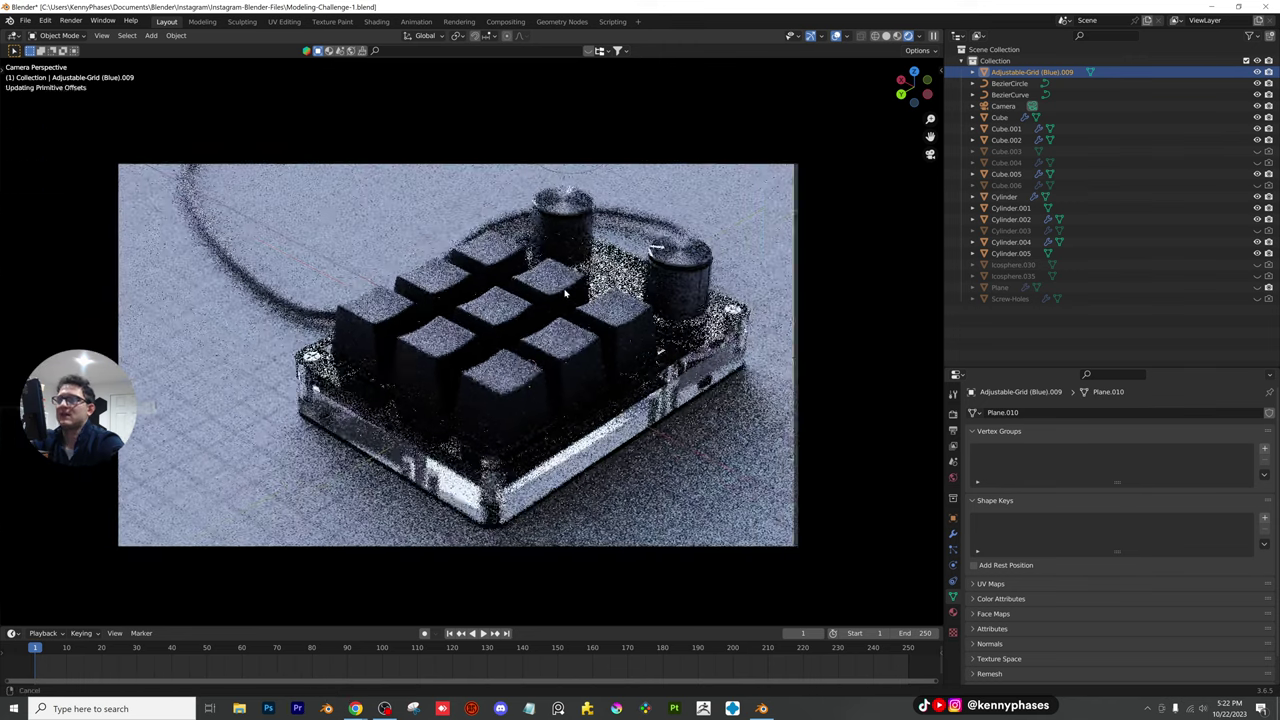
key("ctrl+s")
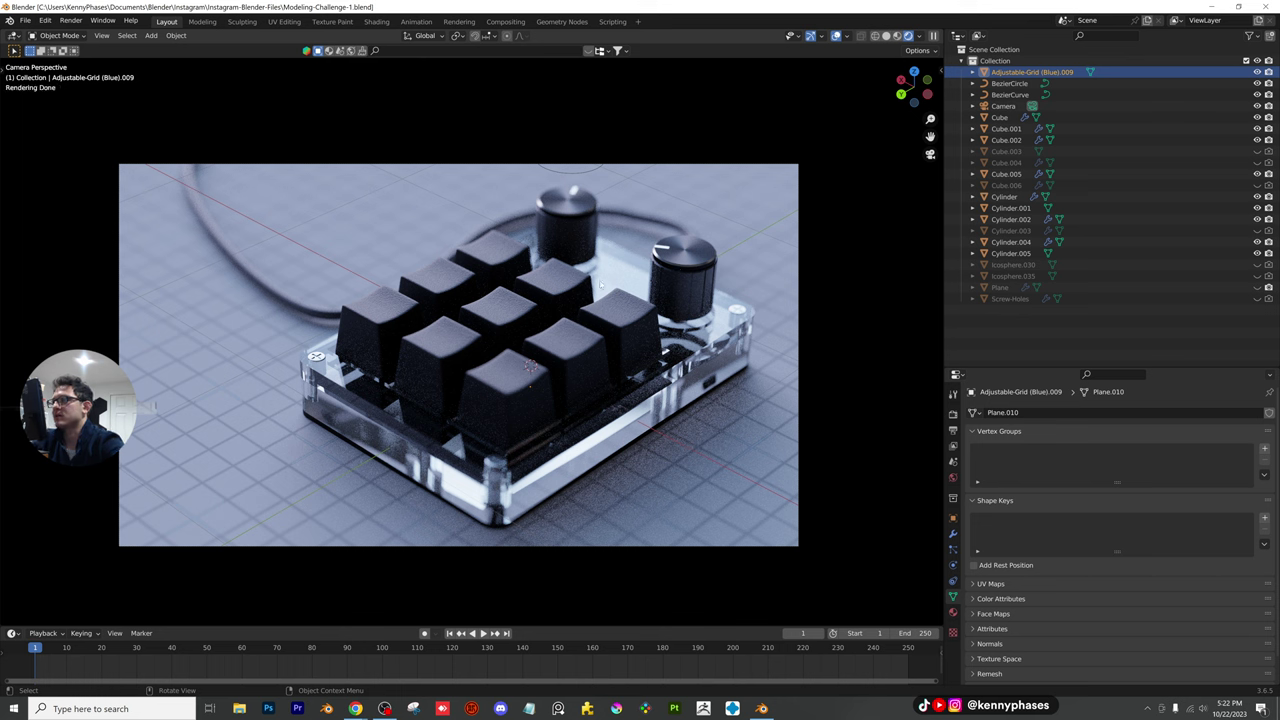
In top view, move the cable's loop points about 0.28 m farther from the case, mostly along negative Y
left_click(914, 72)
scroll(571, 347, "up", 1)
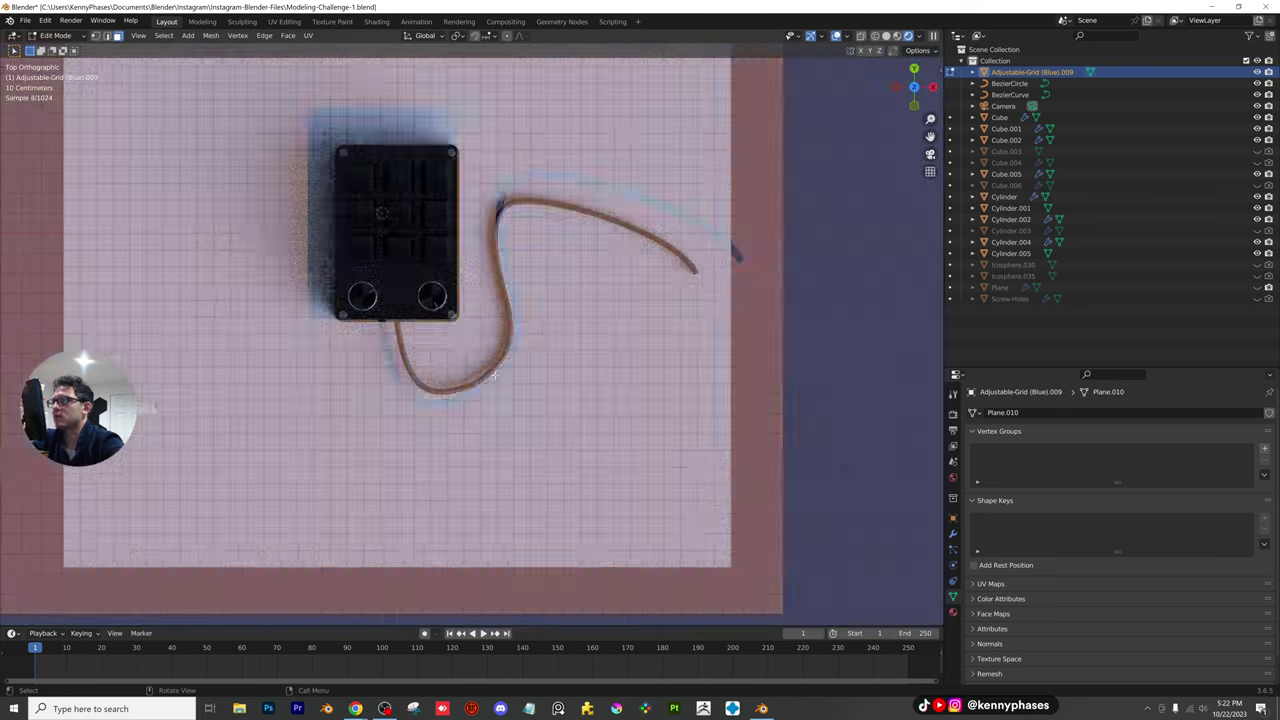
left_click(521, 327)
key("Tab")
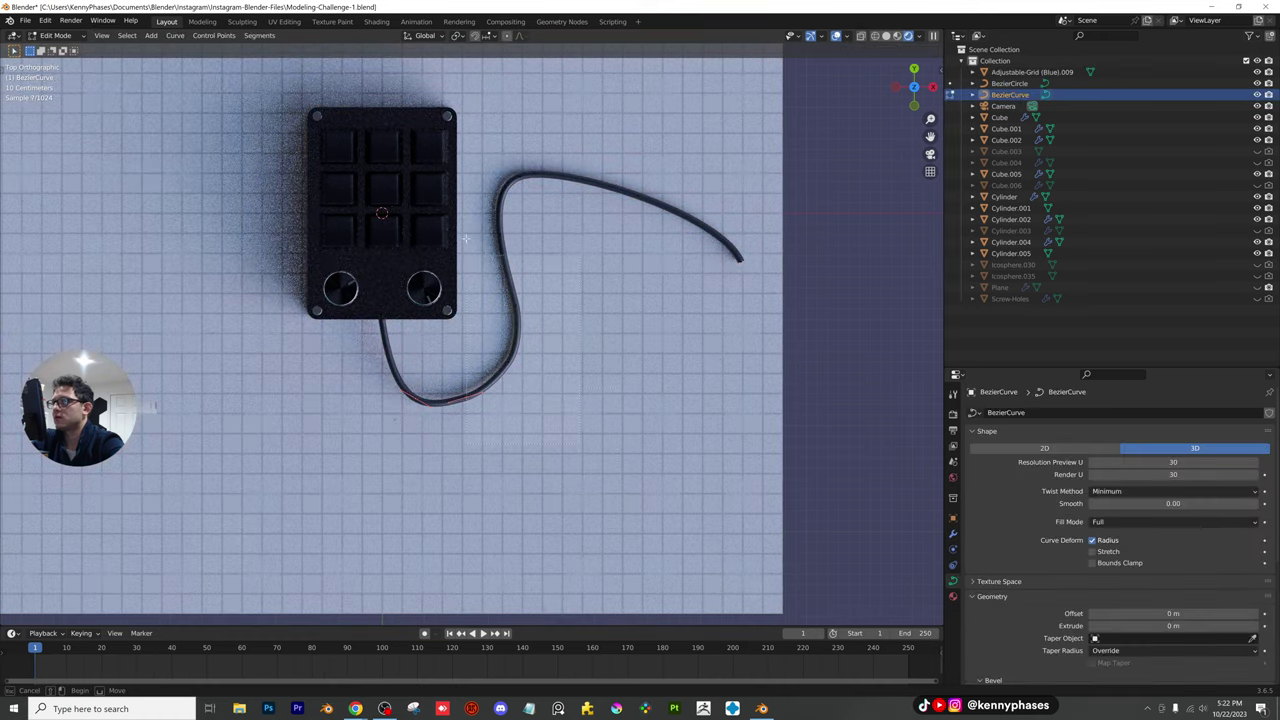
left_click(494, 237)
key("g")
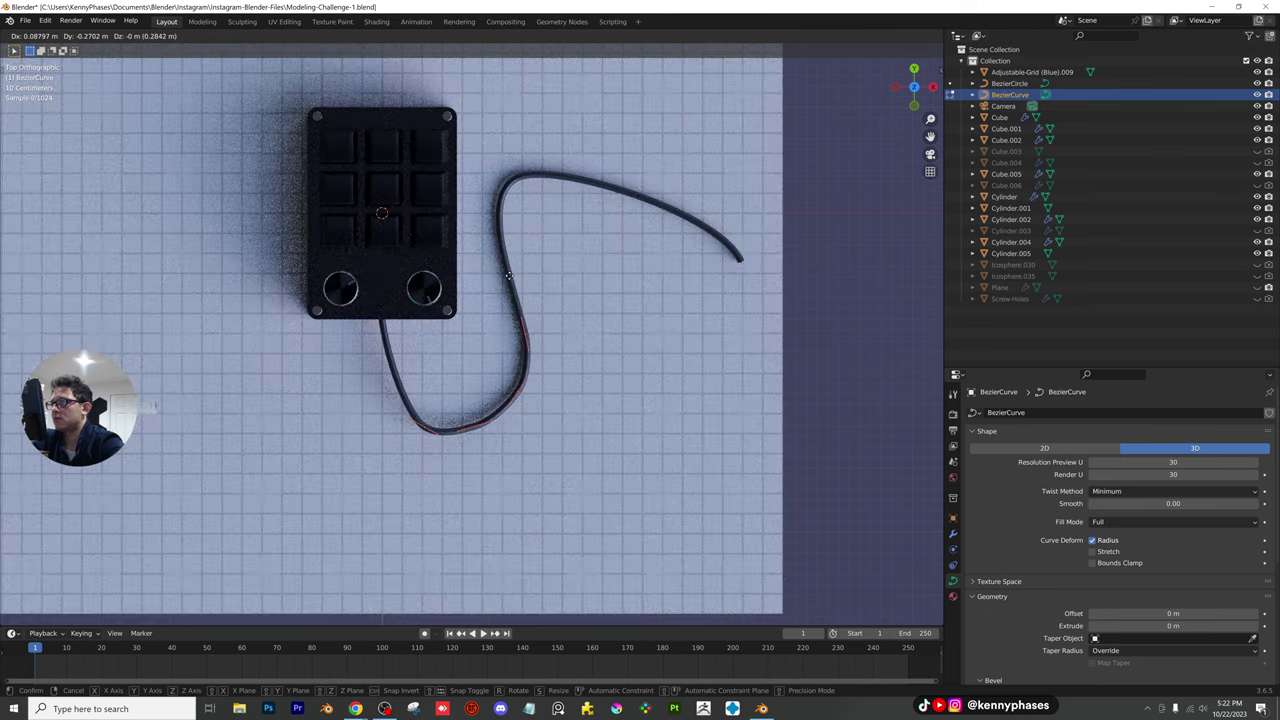
left_click(509, 275)
key("Tab")
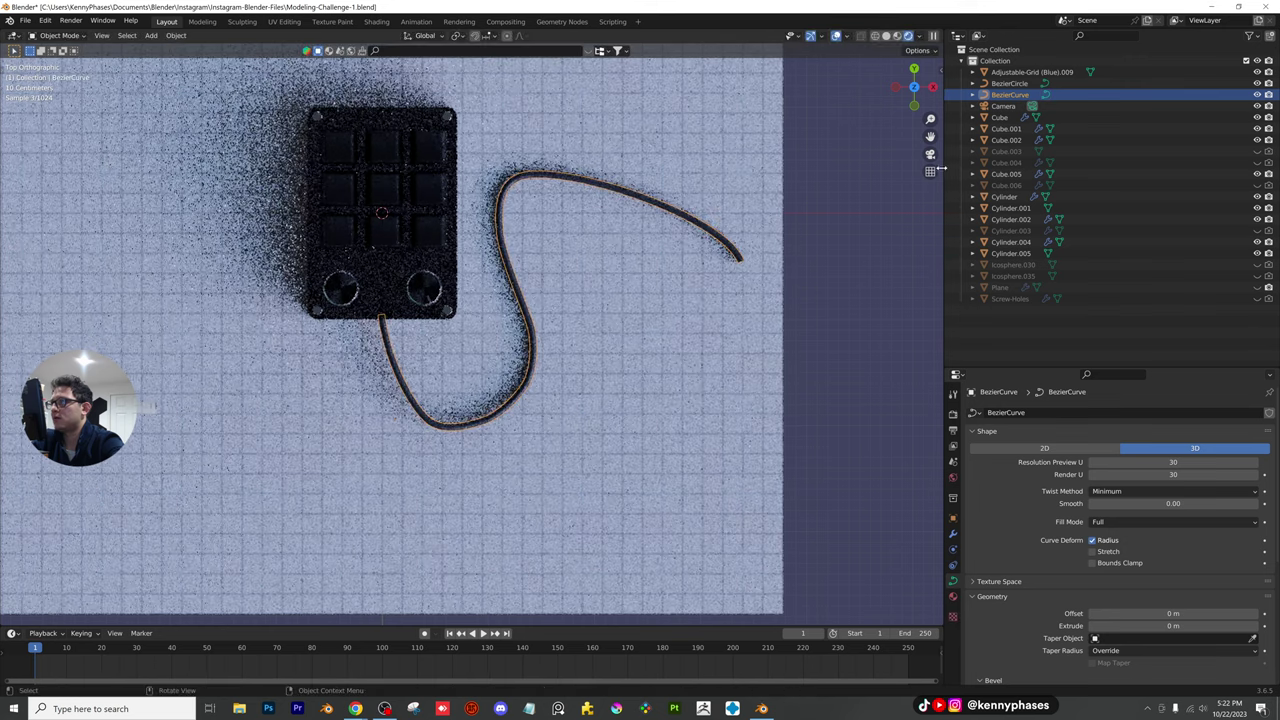
Through the camera, scale the handles of the cable's loop point behind the front knob
left_click(930, 154)
key("Tab")
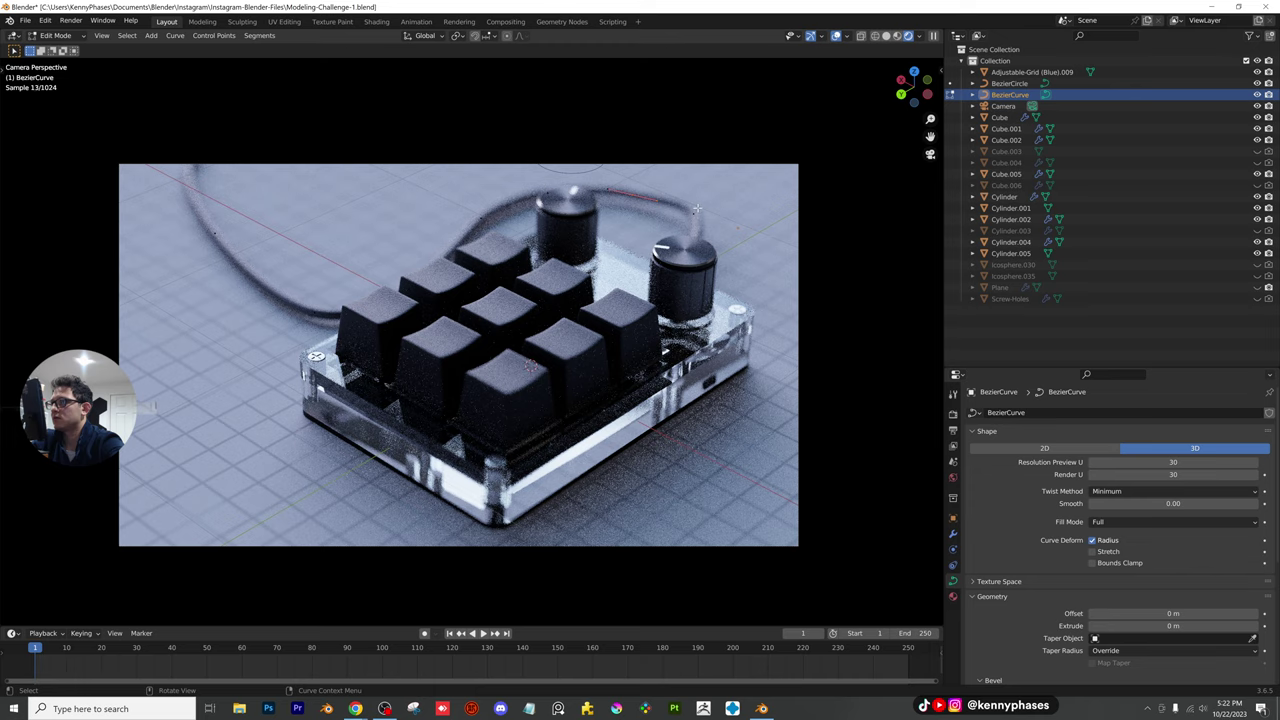
key("s")
left_click(714, 211)
key("Tab")
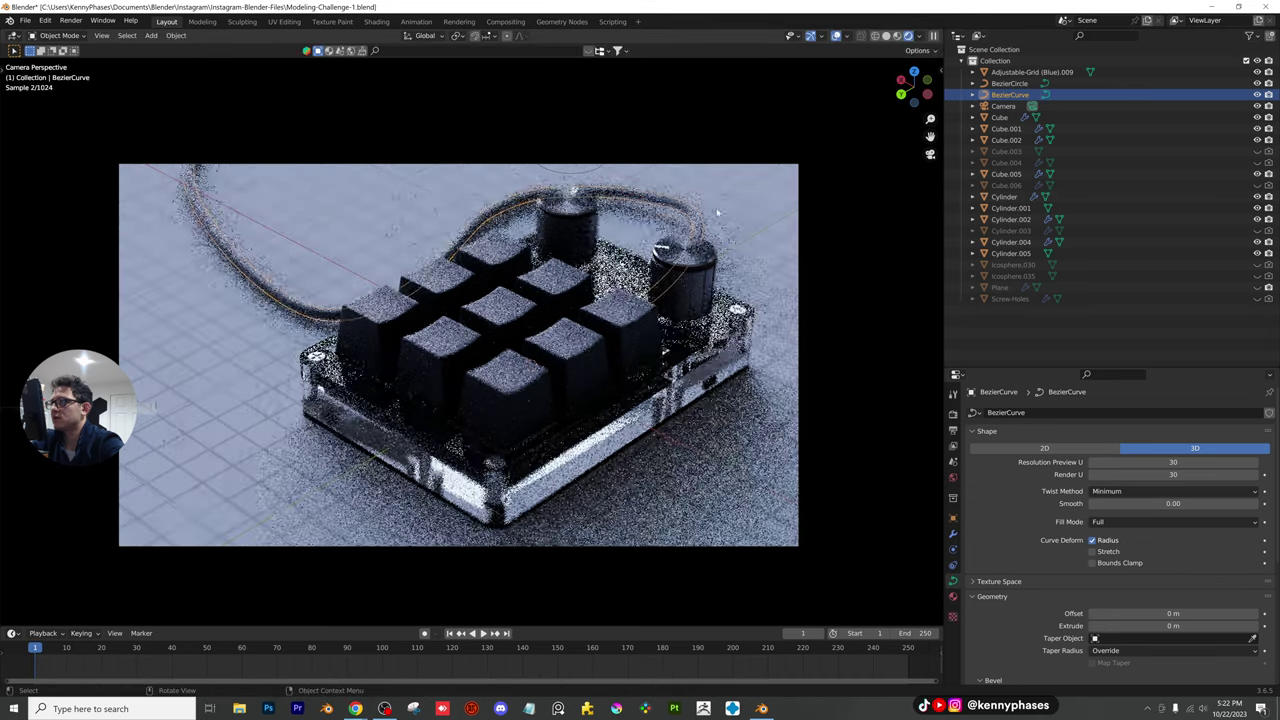
Viewed near floor level, raise the loop's control point about 0.02 m along Z and rotate its handles
middle_click_drag(673, 292, 606, 324)
scroll(706, 303, "up", 4)
scroll(546, 346, "up", 3)
middle_click_drag(714, 320, 515, 340, "shift")
scroll(546, 346, "up", 3)
key("g")
key("z")
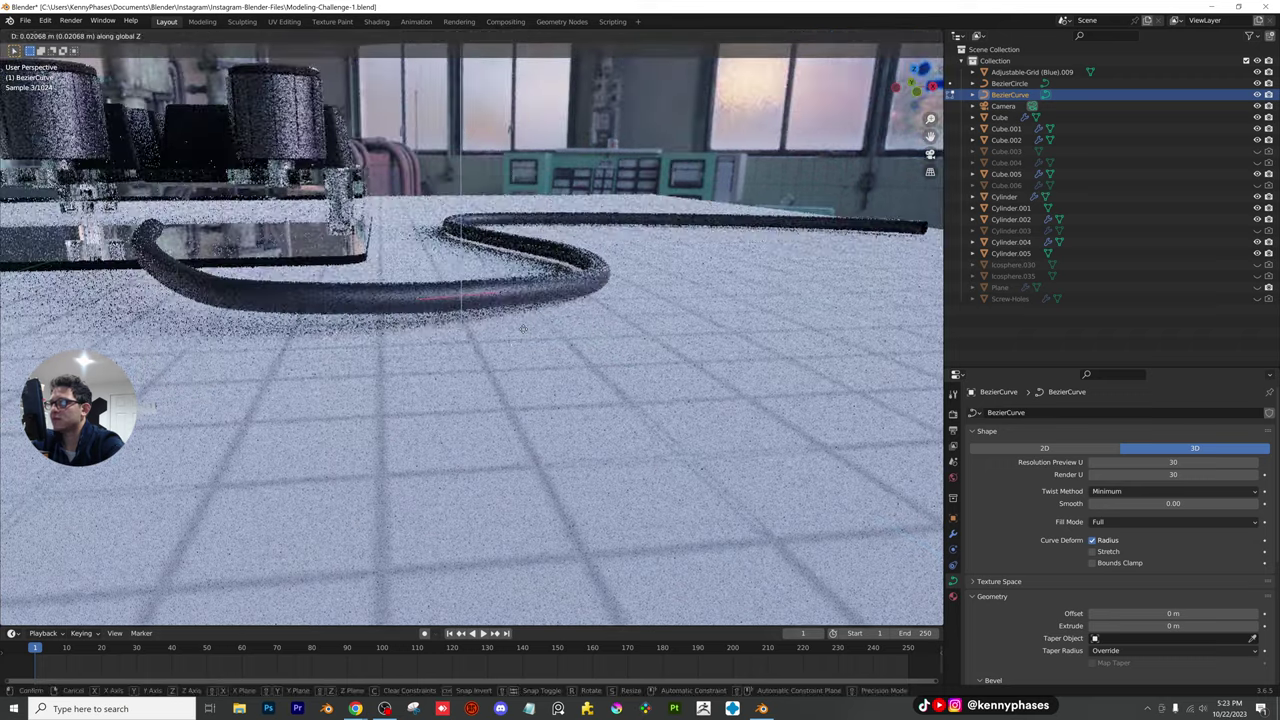
left_click(516, 331)
key("r")
left_click(586, 281)
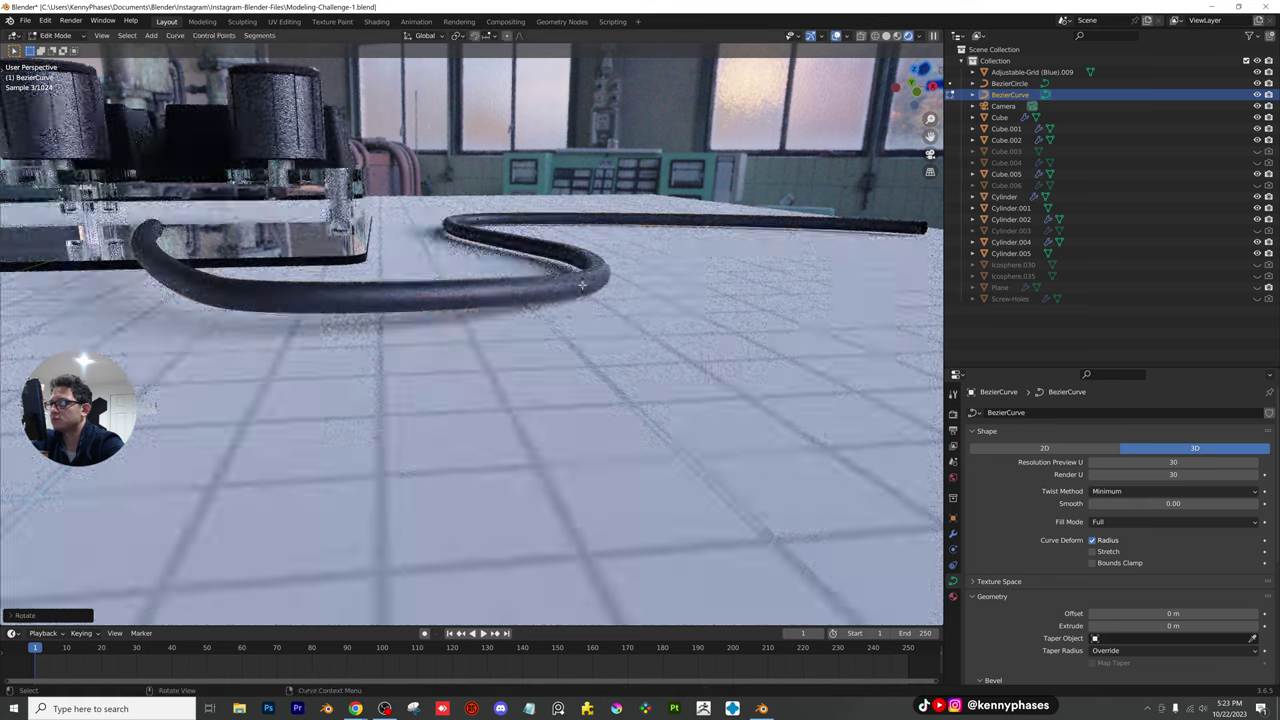
key("Tab")
Through the camera, rotate the cable's loop point and nudge it to refine the curve behind the knobs
left_click(929, 156)
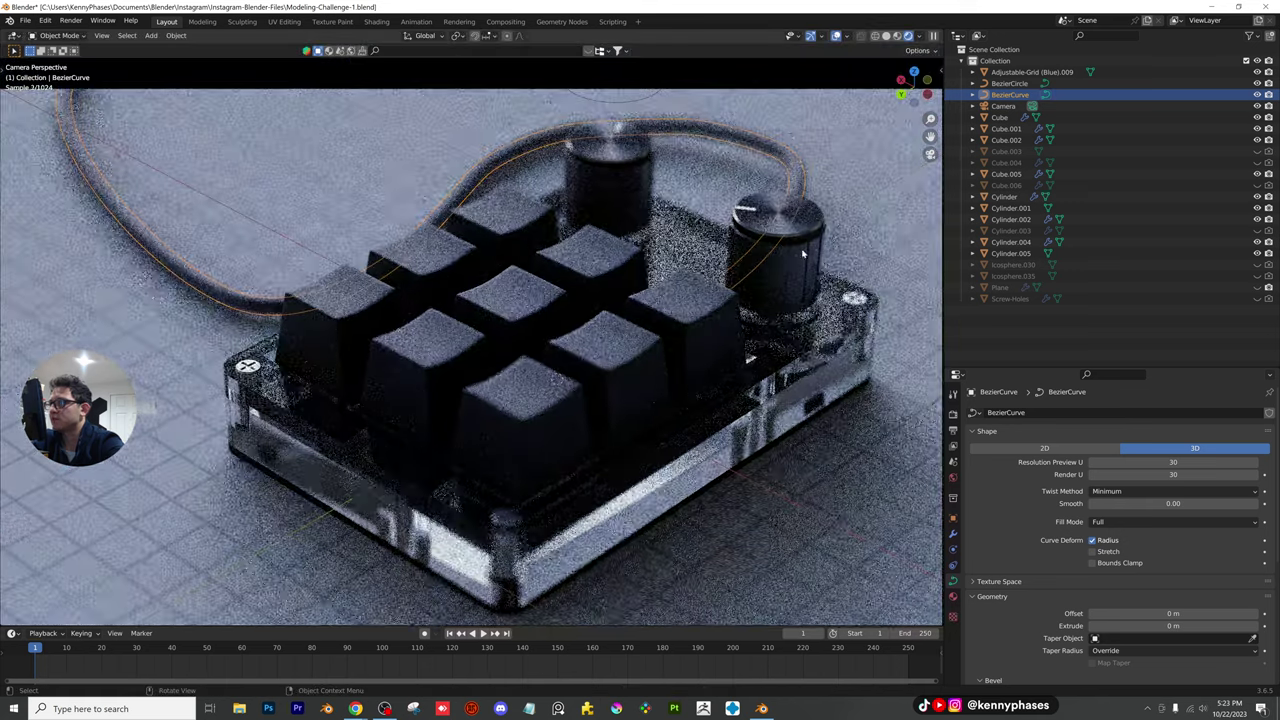
key("Tab")
key("r")
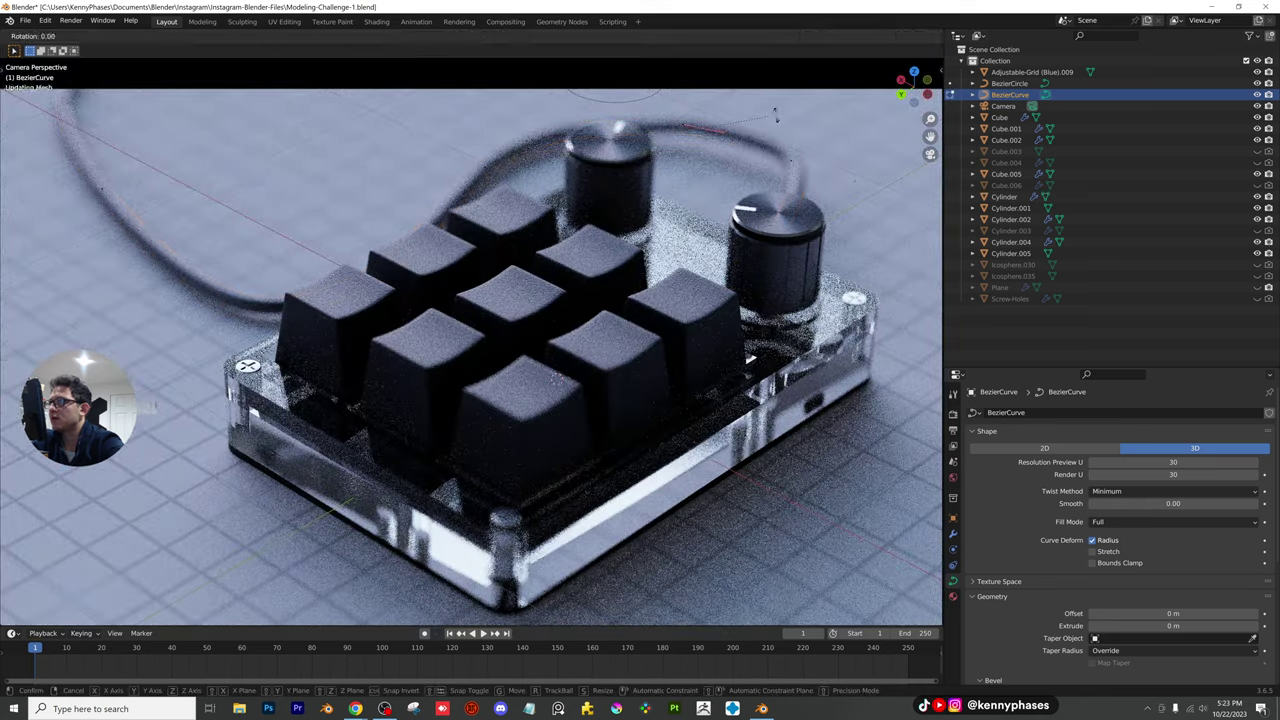
left_click(772, 102)
key("g")
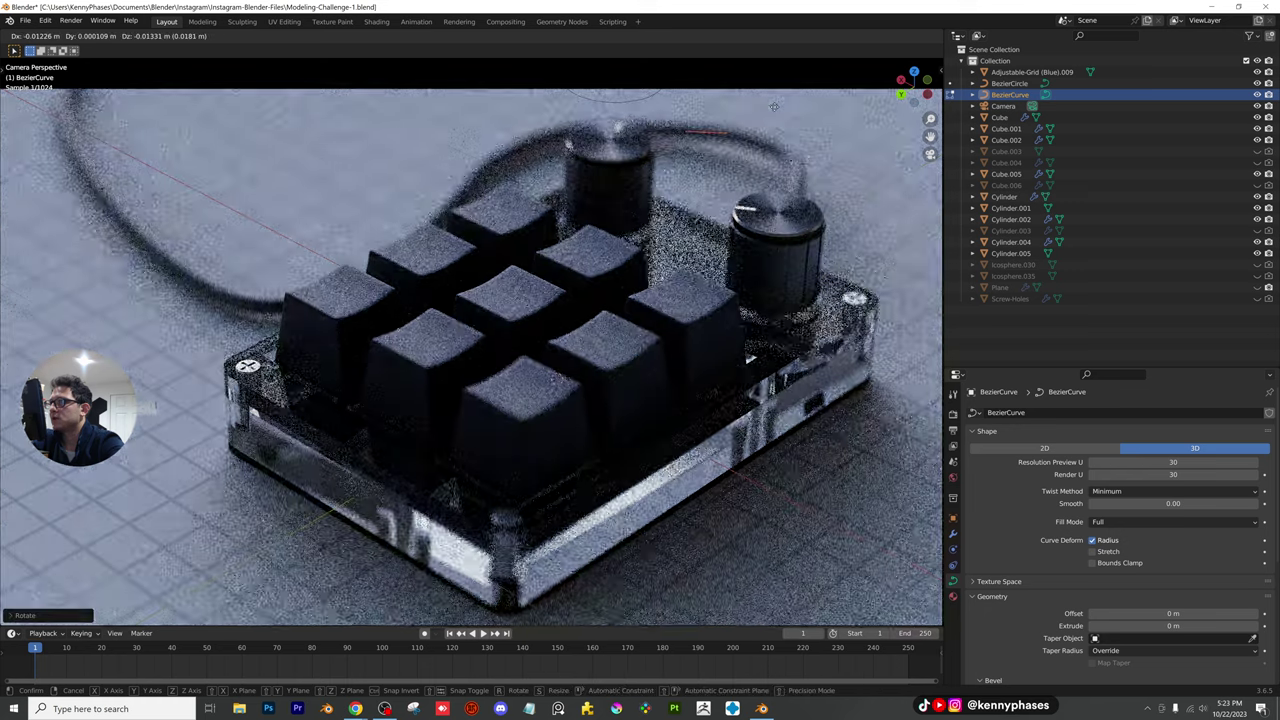
left_click(817, 173)
key("Tab")
Select the floor to clear the cable's outline, frame the full camera view, and save the file
scroll(815, 200, "down", 4)
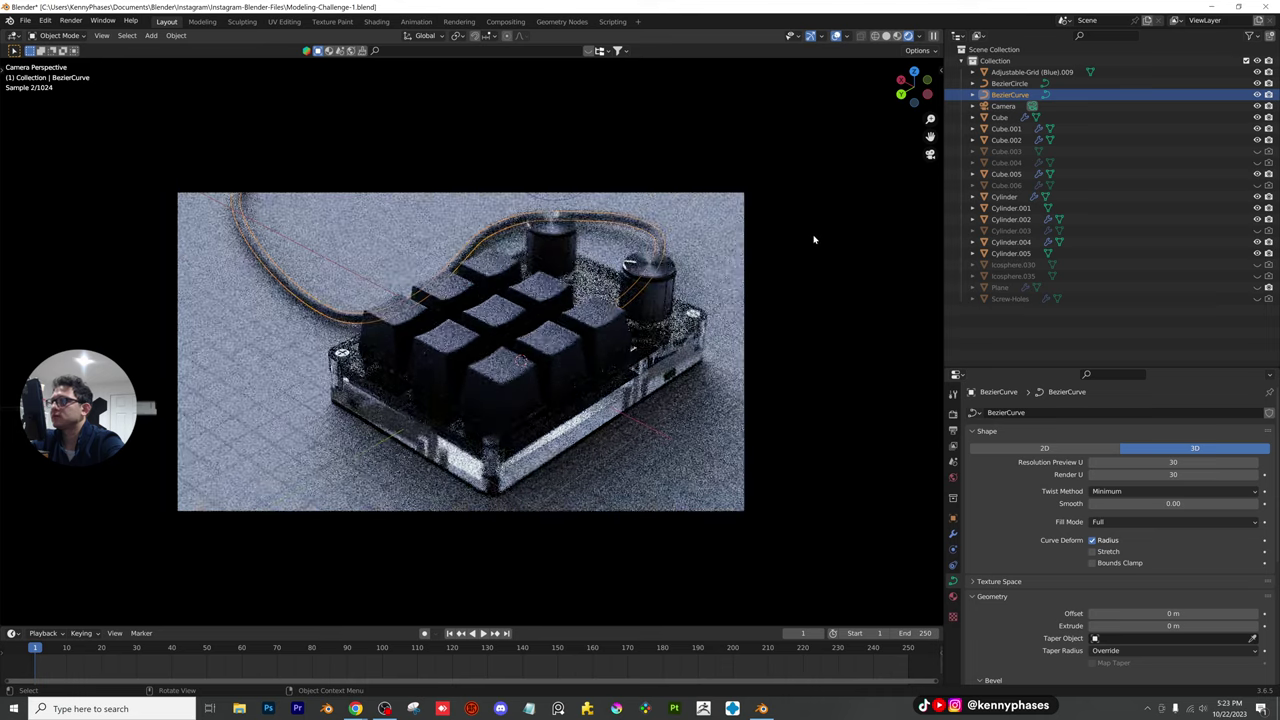
left_click(738, 226)
key("ctrl+s")
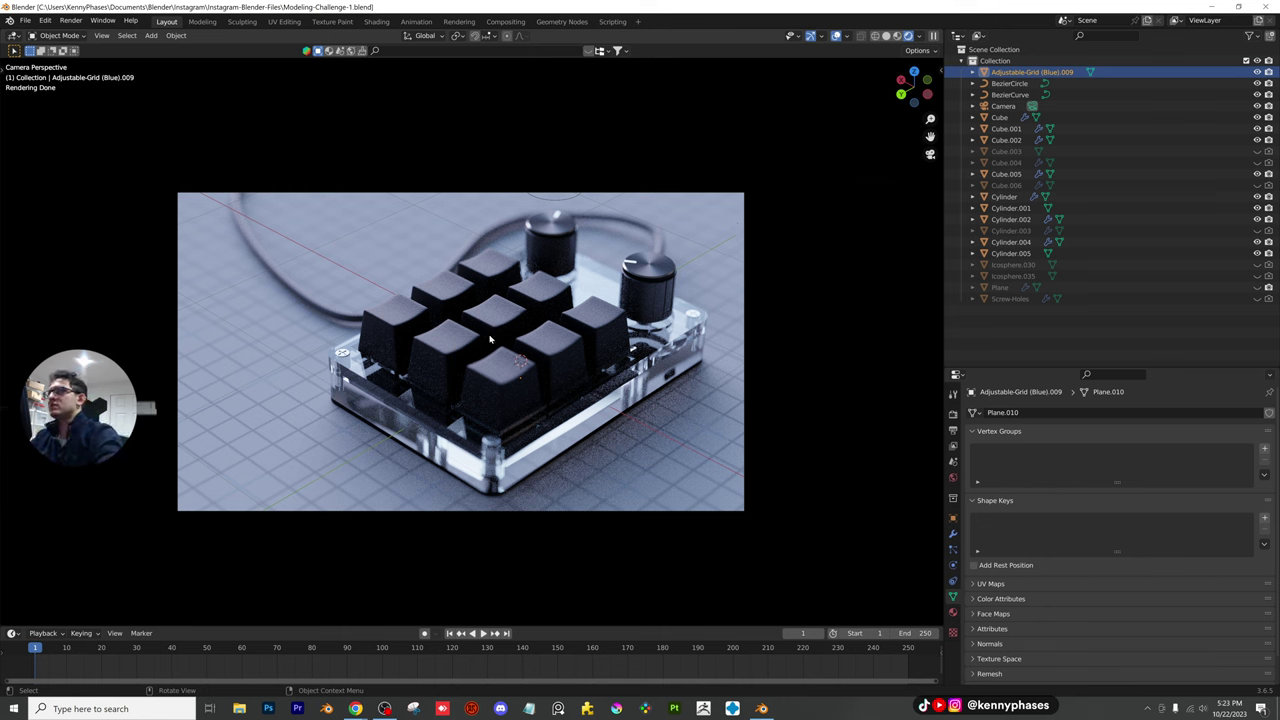
Give the case's lower body its own single-user copy of the shared glass material
left_click(471, 476)
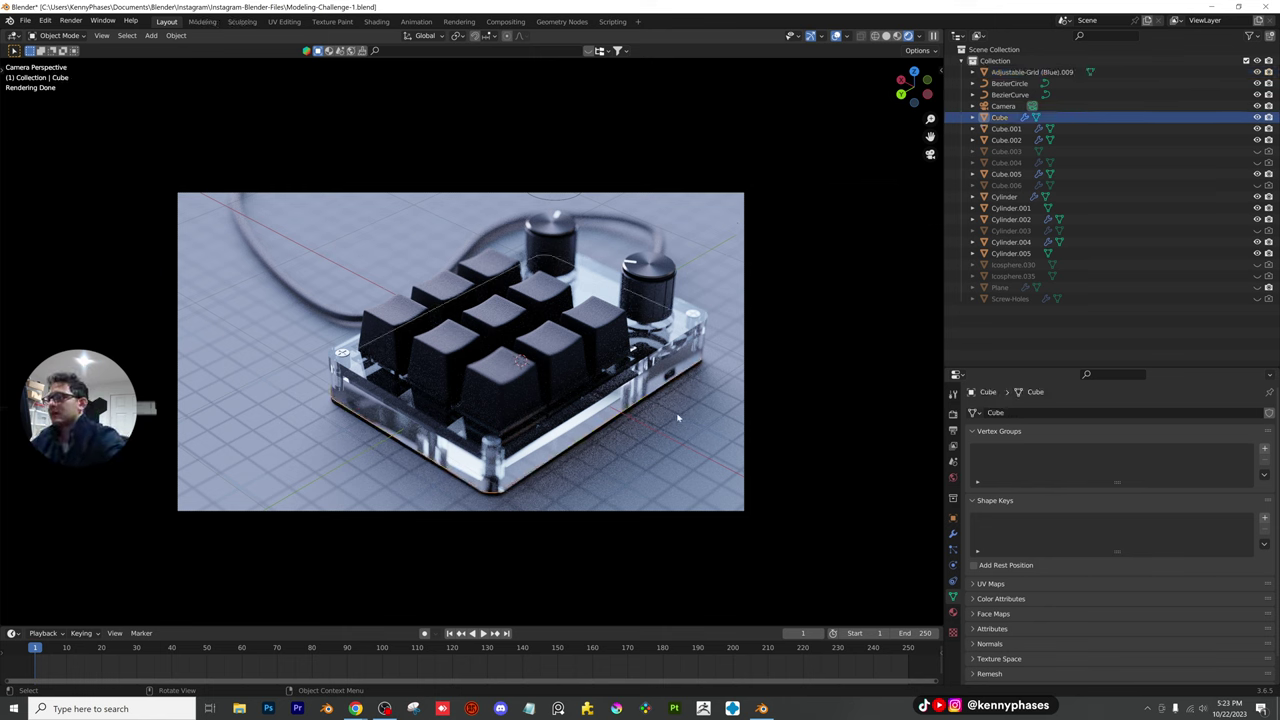
left_click(405, 418)
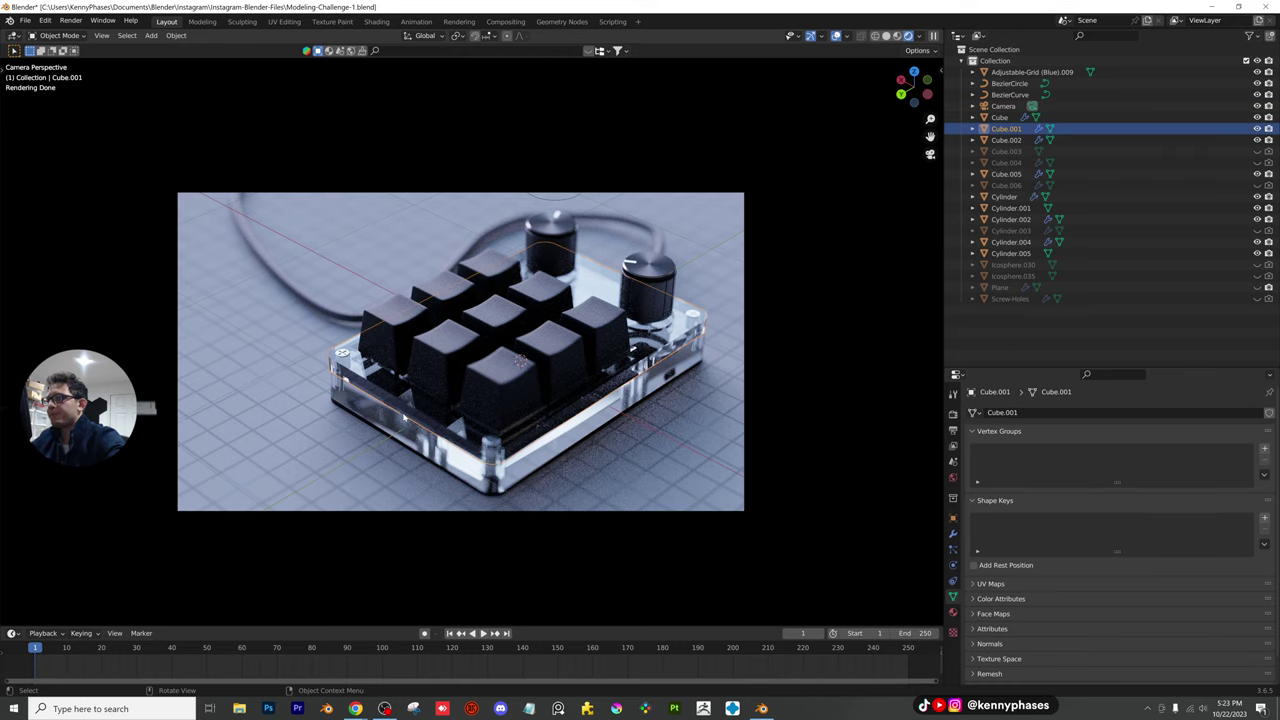
left_click(412, 437)
scroll(412, 437, "up", 5)
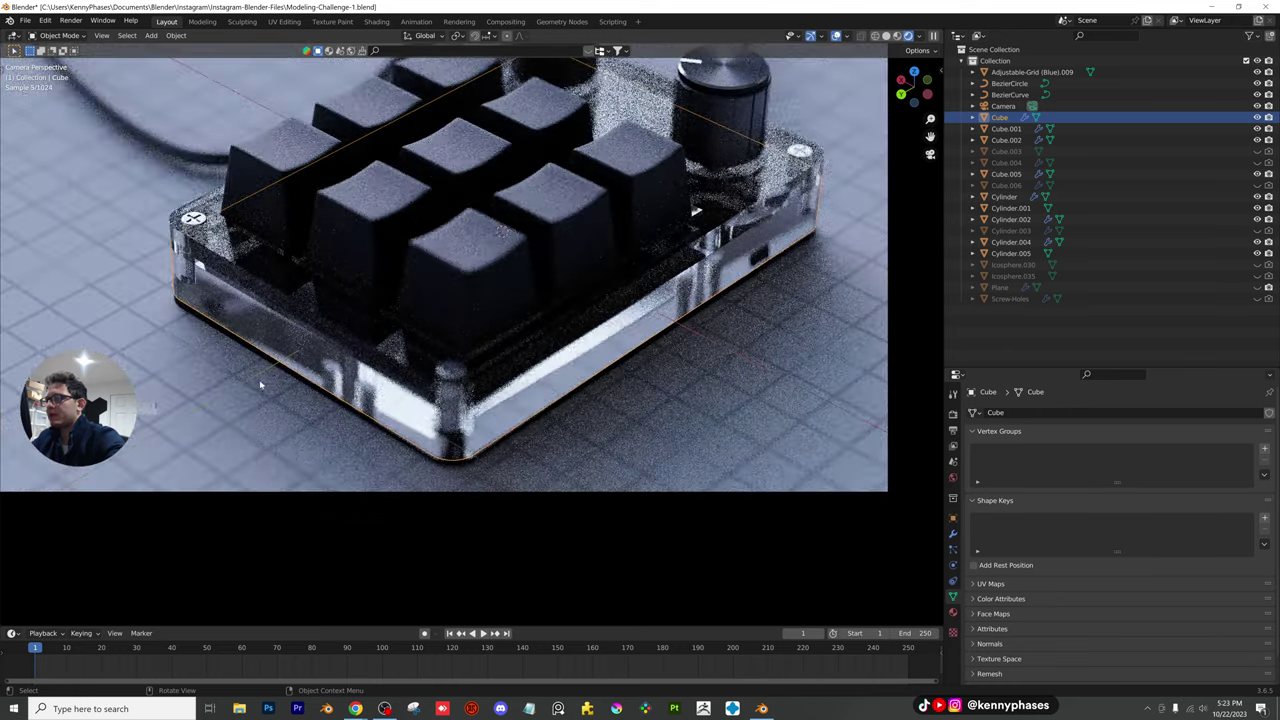
left_click(953, 613)
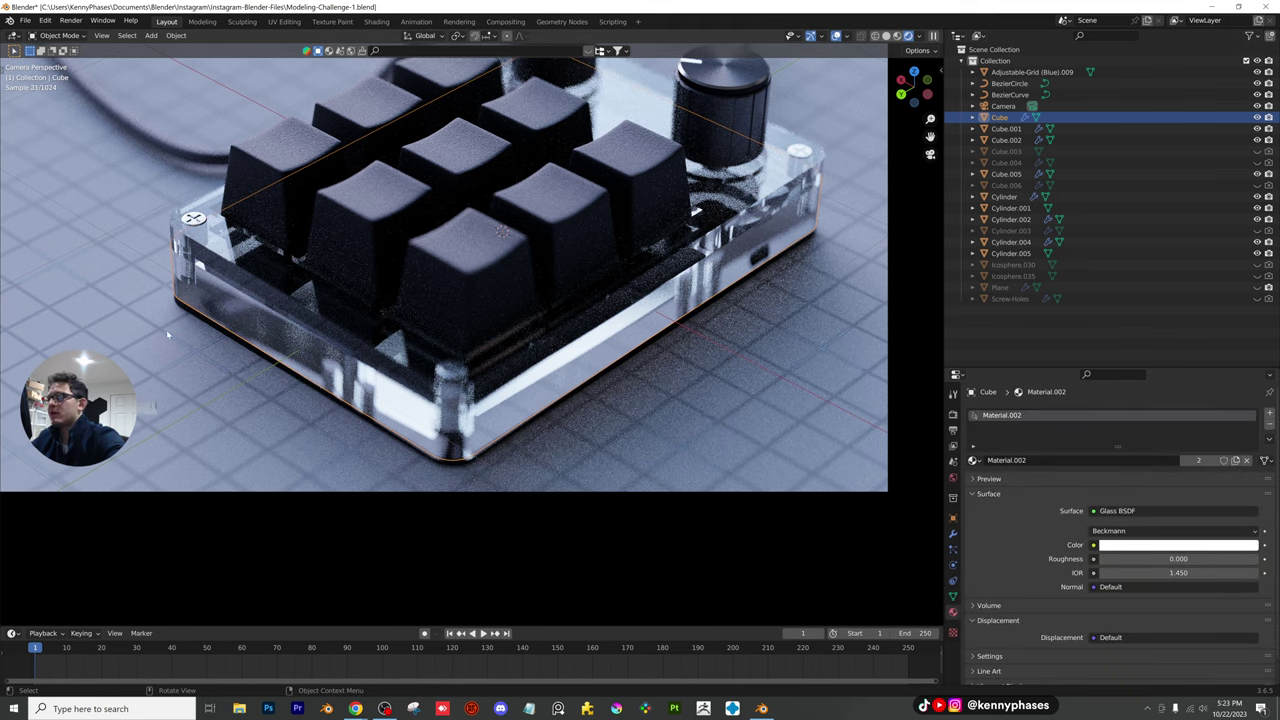
left_click(1198, 460)
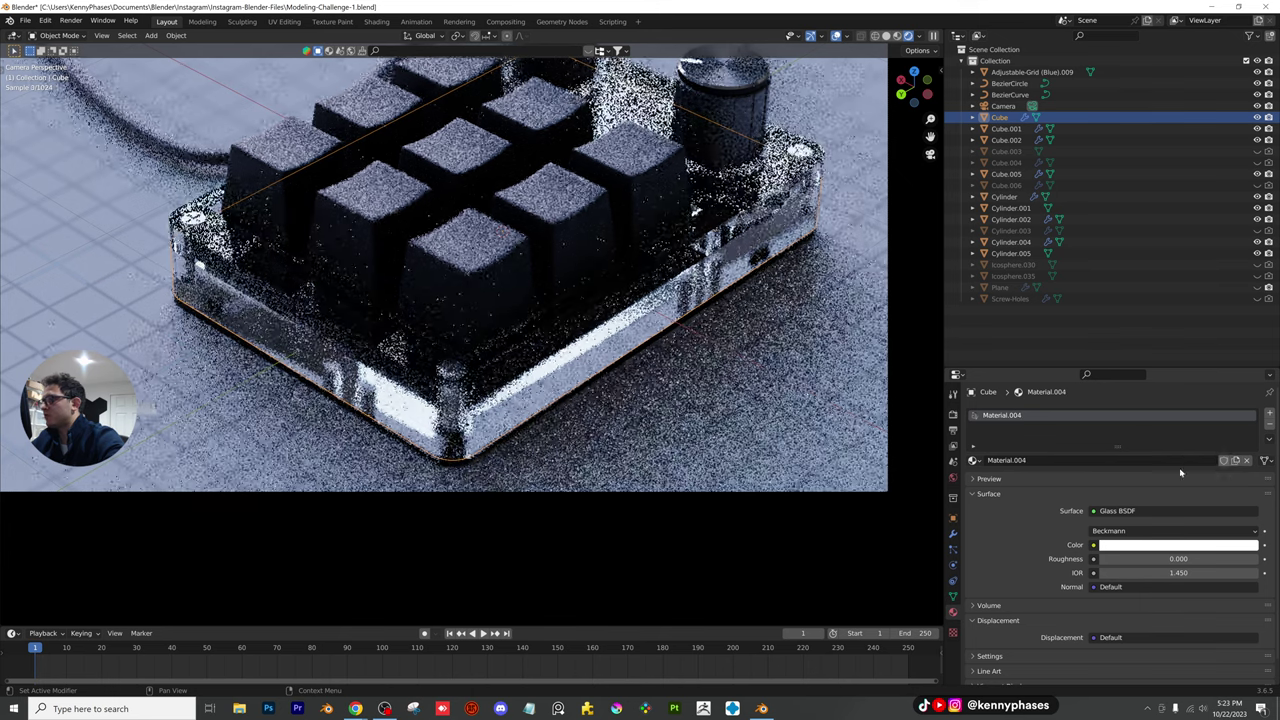
Try roughness values of 0.33 and 0.25 on the glass material of the case's lower body
left_click(1178, 558)
type(".33")
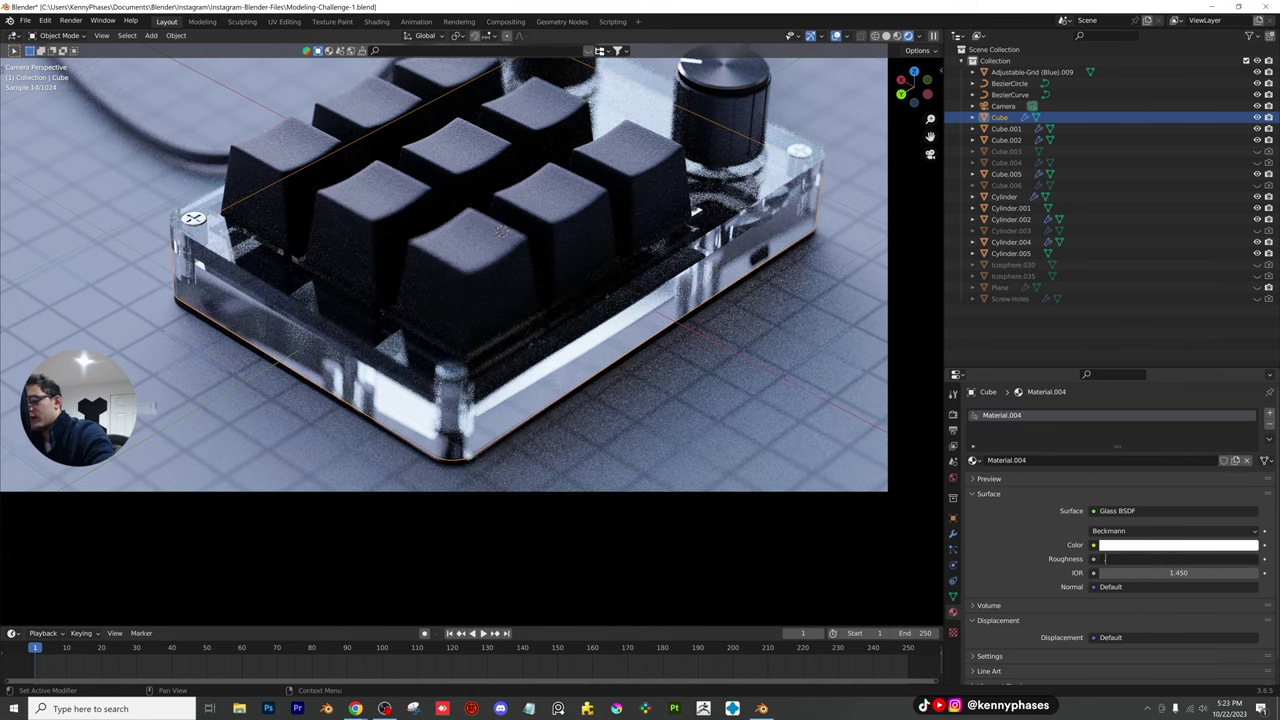
key("Return")
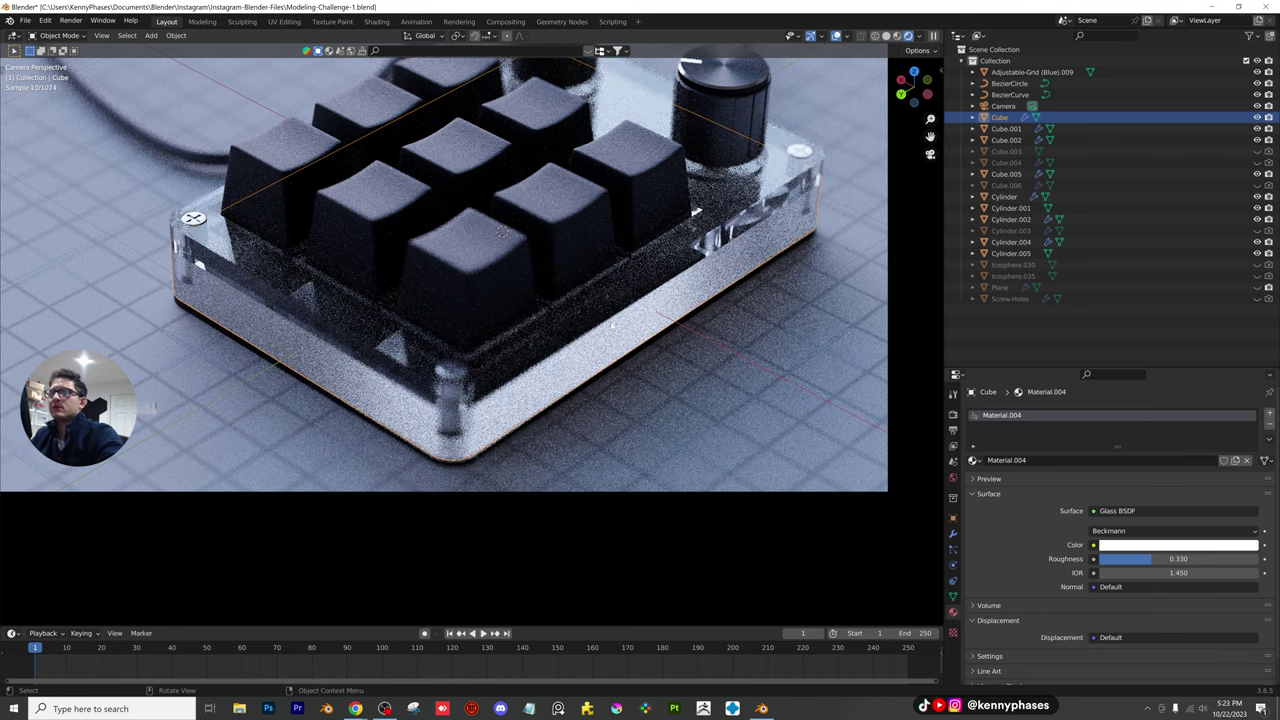
left_click(1178, 558)
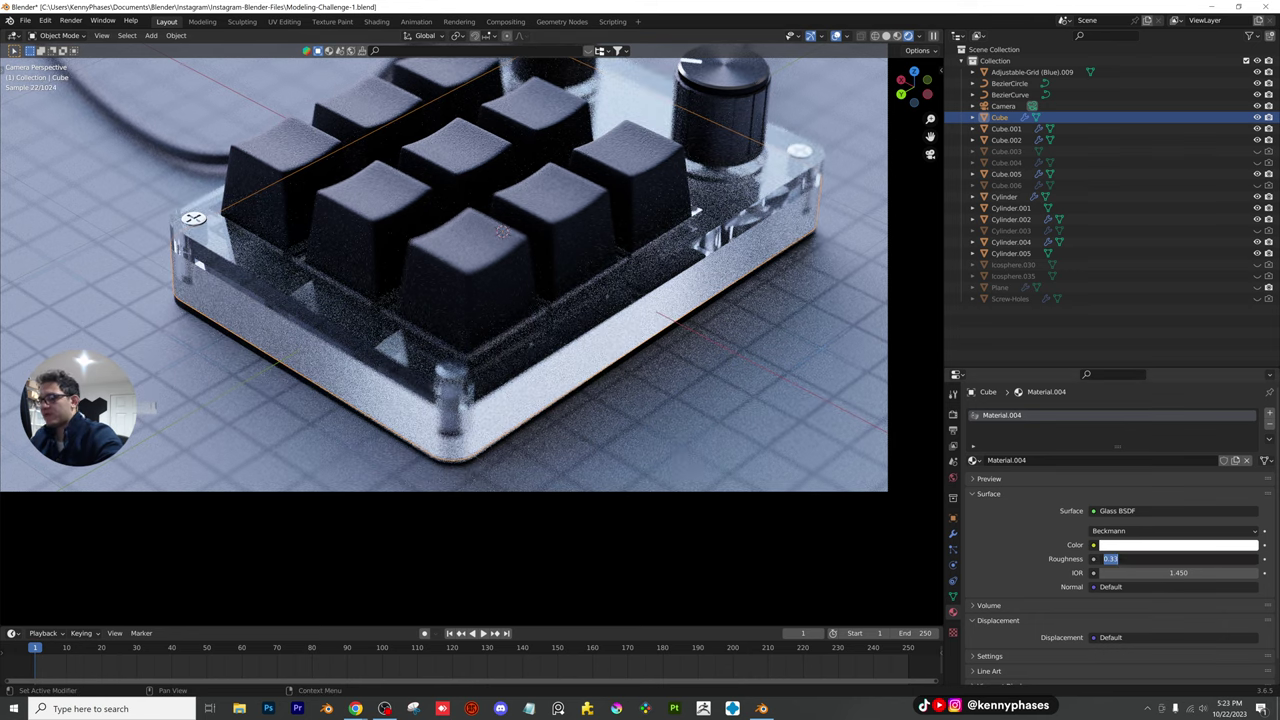
key("Return")
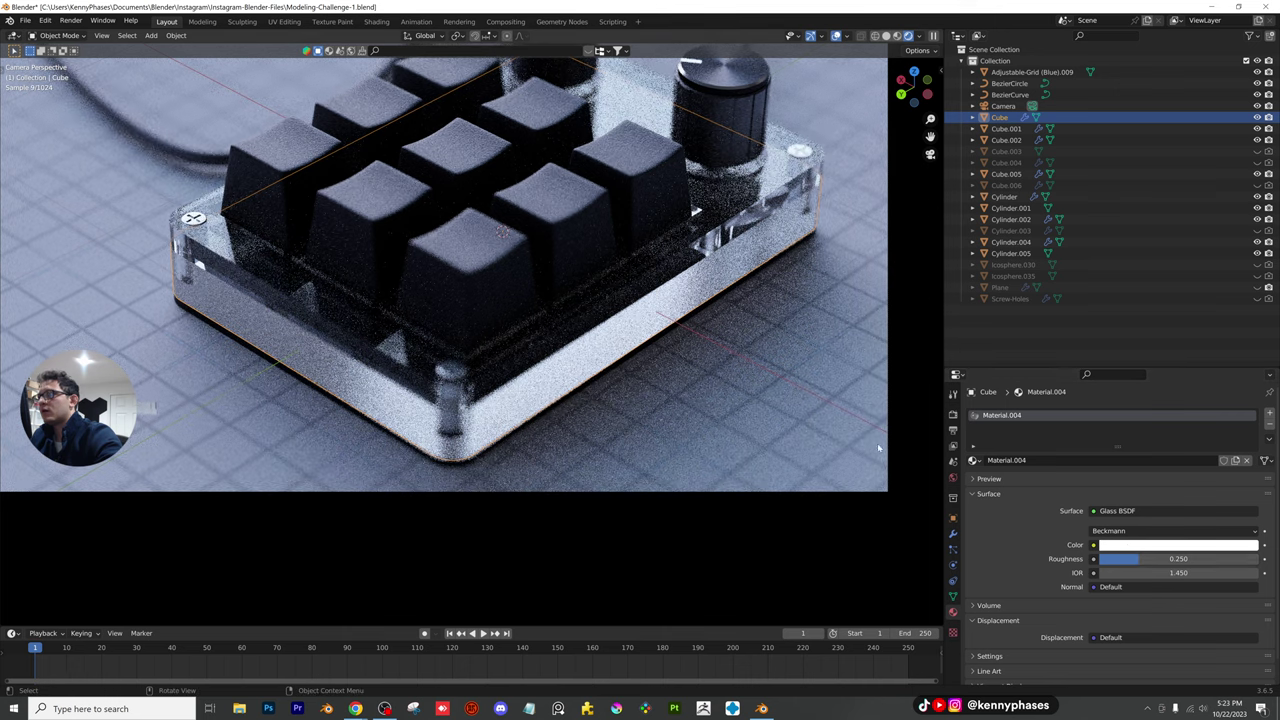
Try a roughness of 0.1 on the lower body's glass, and set it back to 0
left_click(1199, 562)
type(".1")
key("Return")
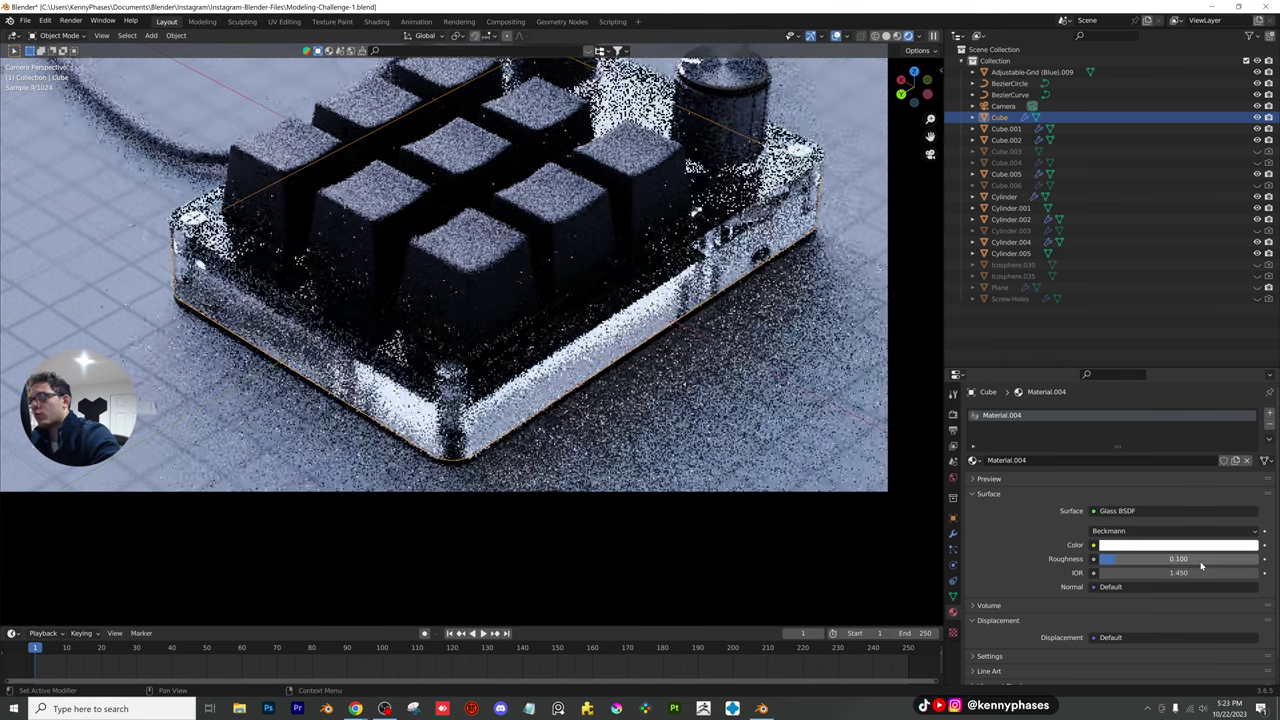
left_click(808, 293)
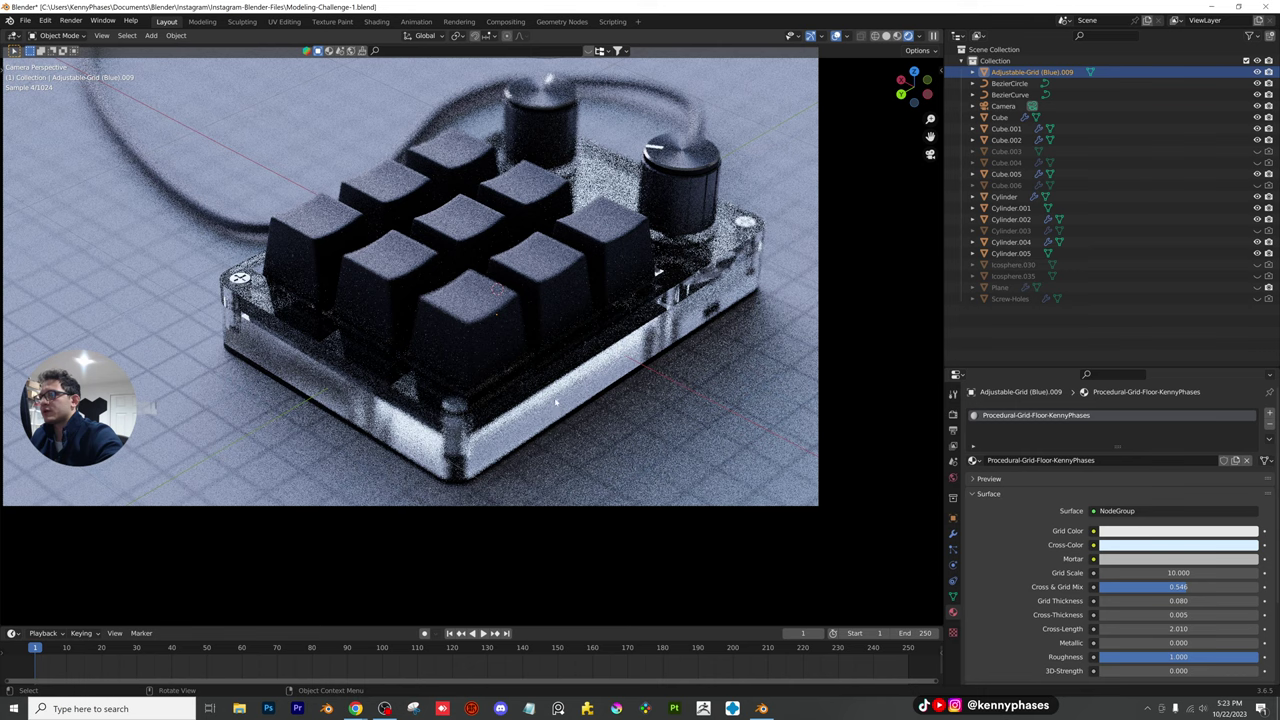
left_click(551, 399)
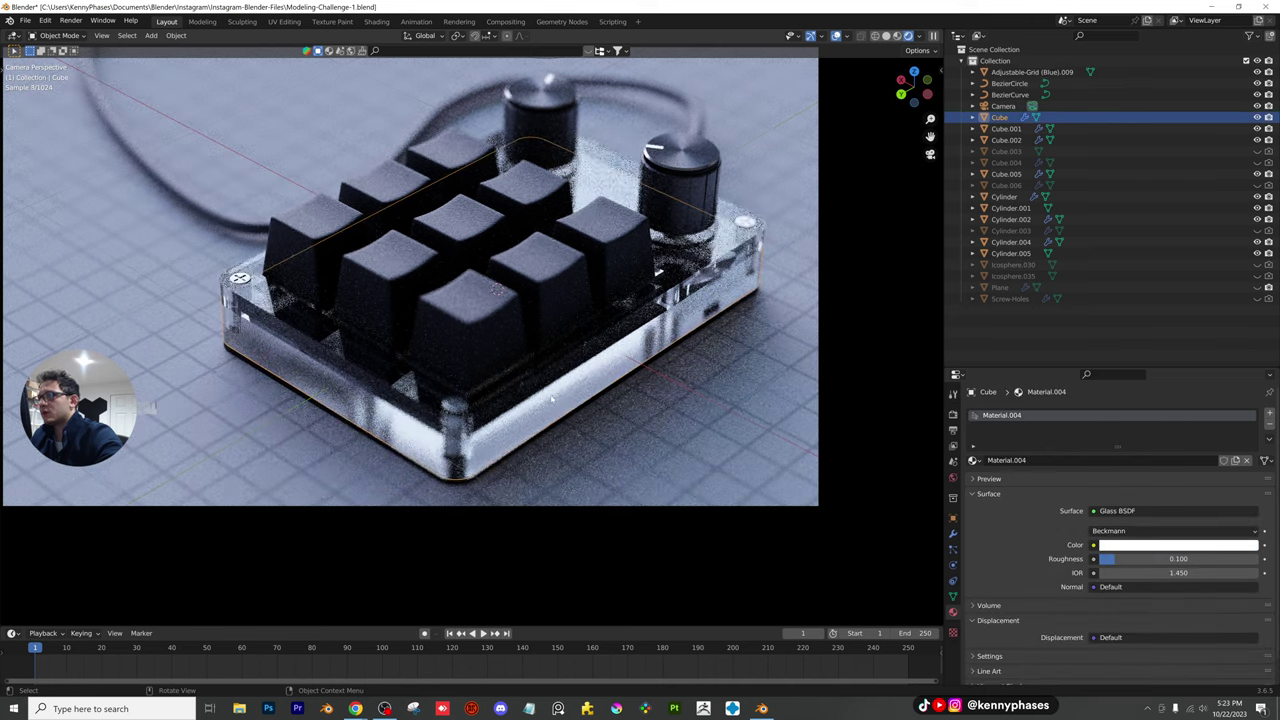
left_click_drag(1150, 562, 1100, 562)
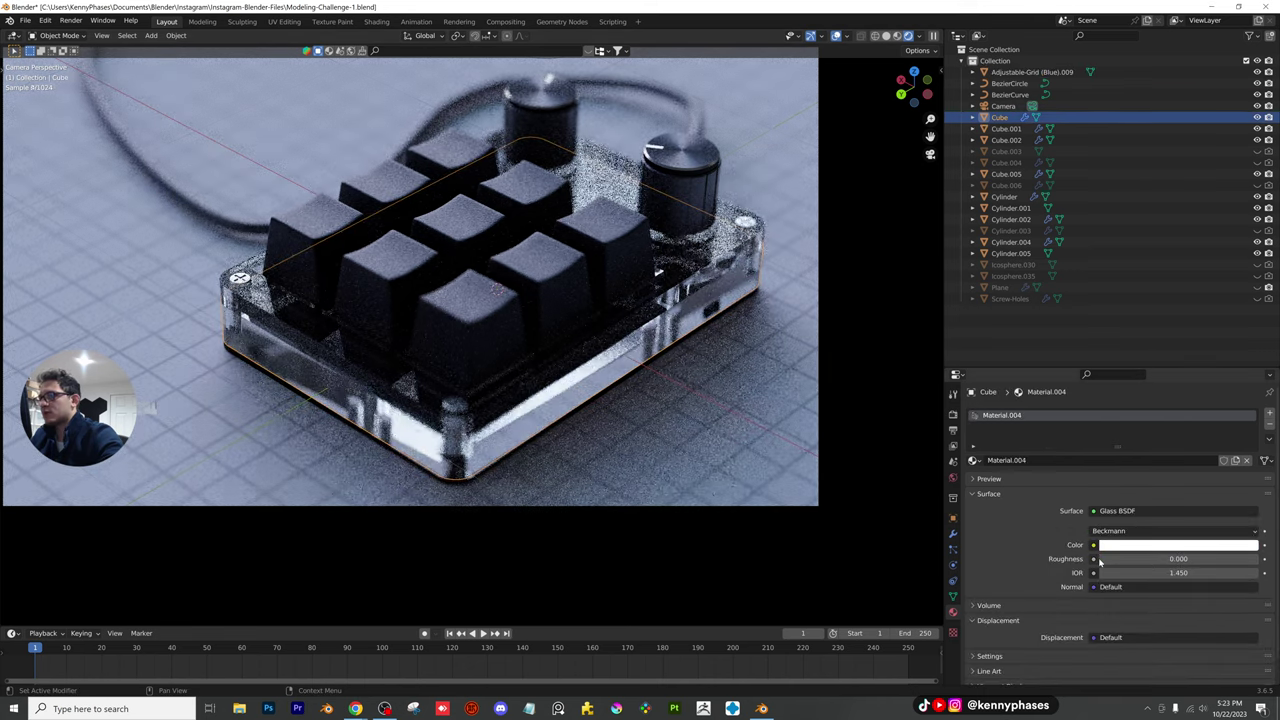
Try an IOR of 2 on the lower body's glass material, and undo the change
double_click(1169, 574)
type("2")
key("Return")
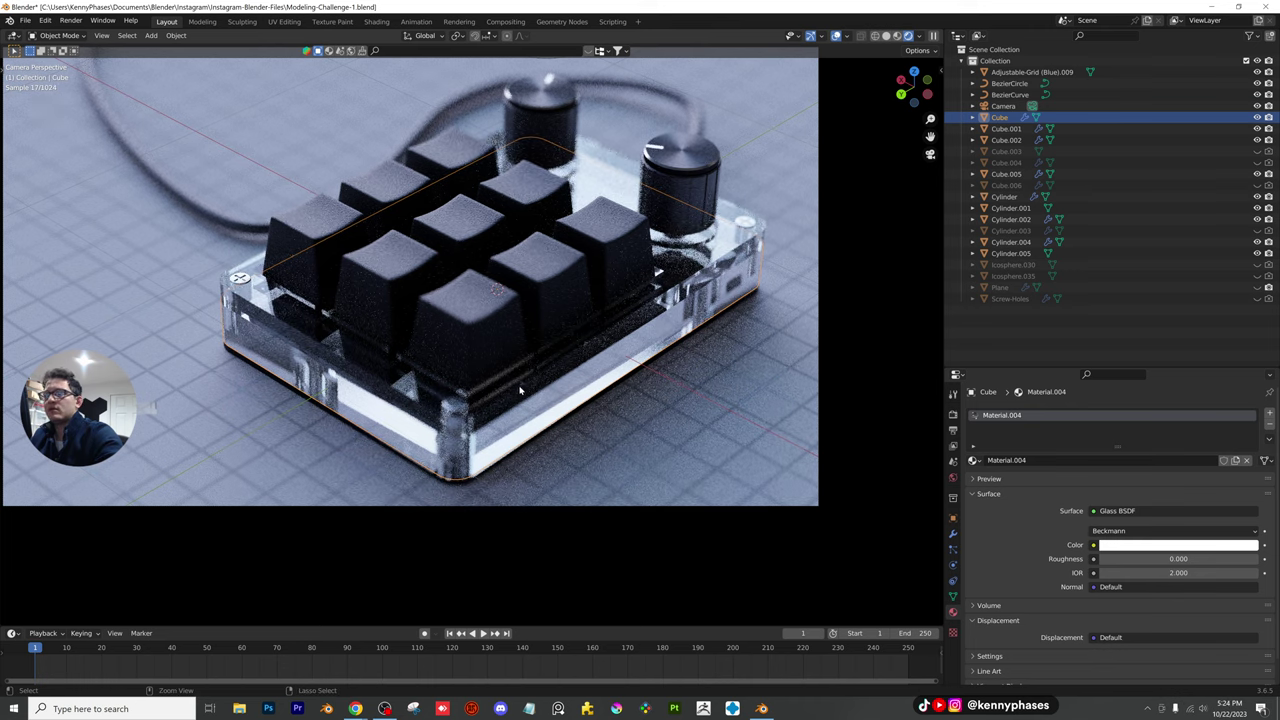
key("ctrl+z")
Frame the full camera view with margin around it, and save the file
key("ctrl+s")
scroll(508, 382, "down", 1)
middle_click_drag(500, 379, 491, 428, "shift")
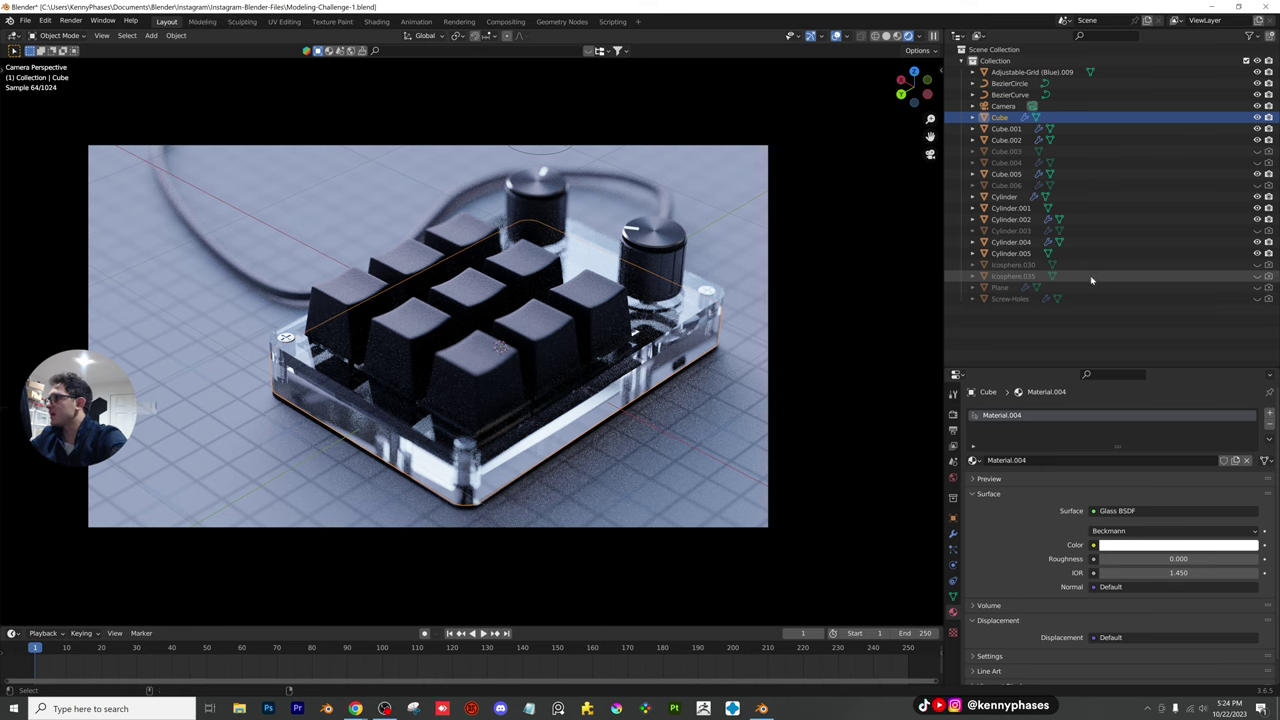
key("ctrl+s")
scroll(692, 358, "down", 1)
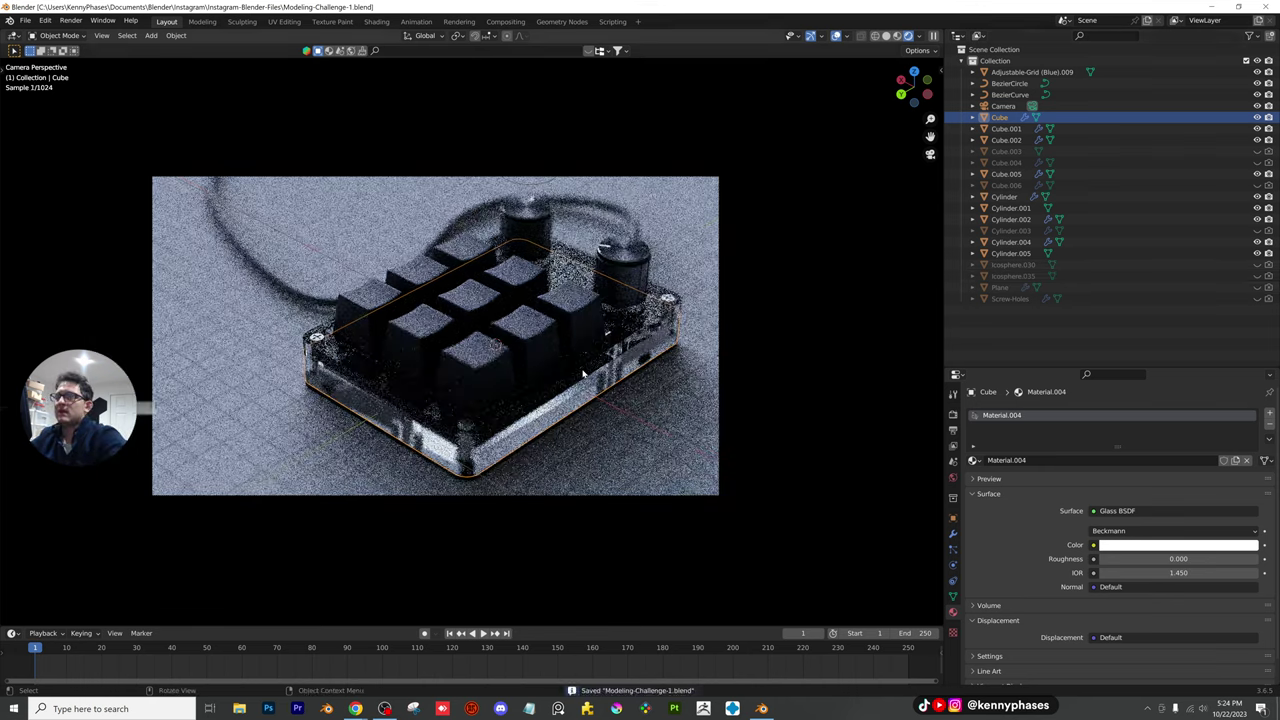
Set the output resolution scale to 200% at 1920 by 1080 px, and save the file
left_click(952, 430)
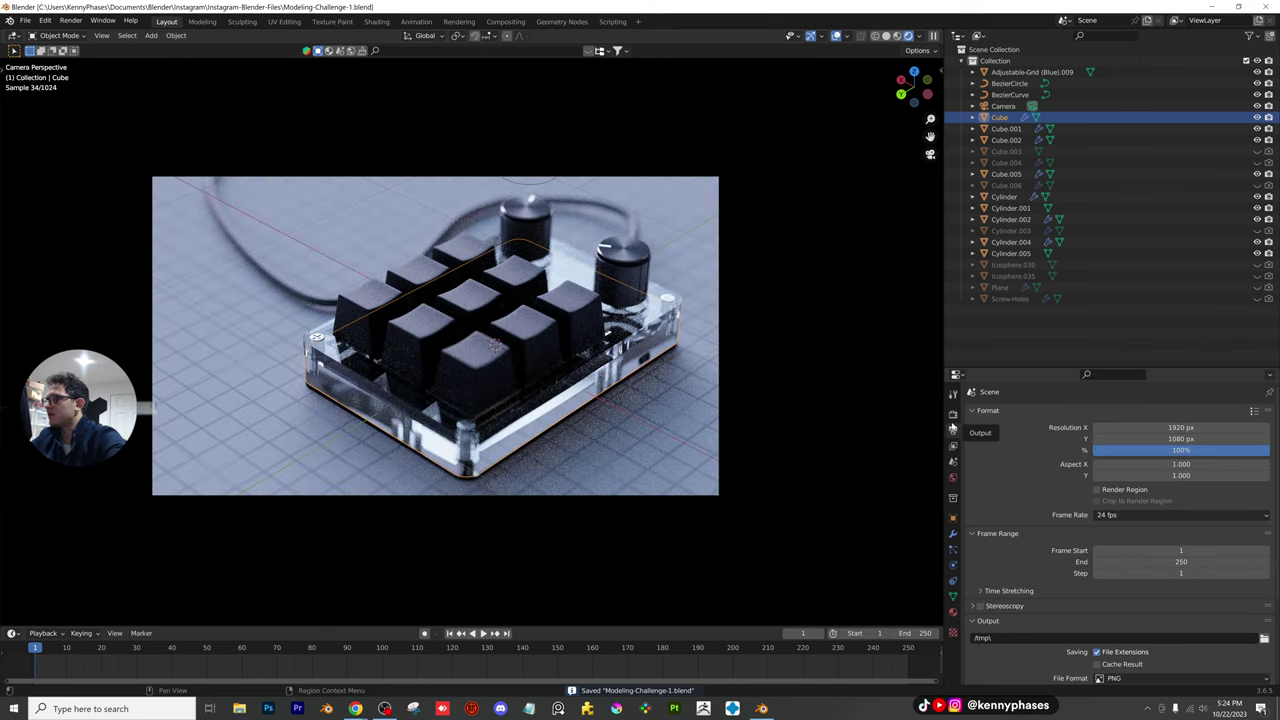
left_click(1180, 450)
type("2")
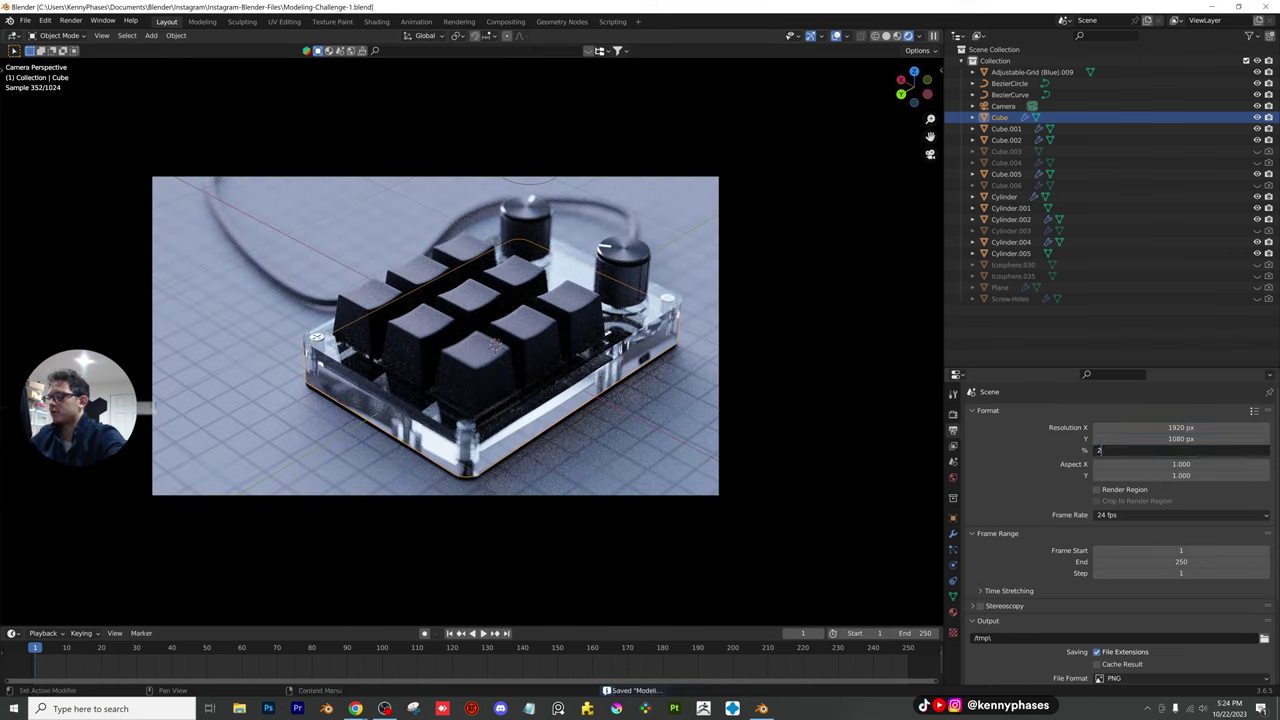
type("00")
key("Return")
key("ctrl+s")
Set the Cycles render's maximum samples to 50
left_click(953, 414)
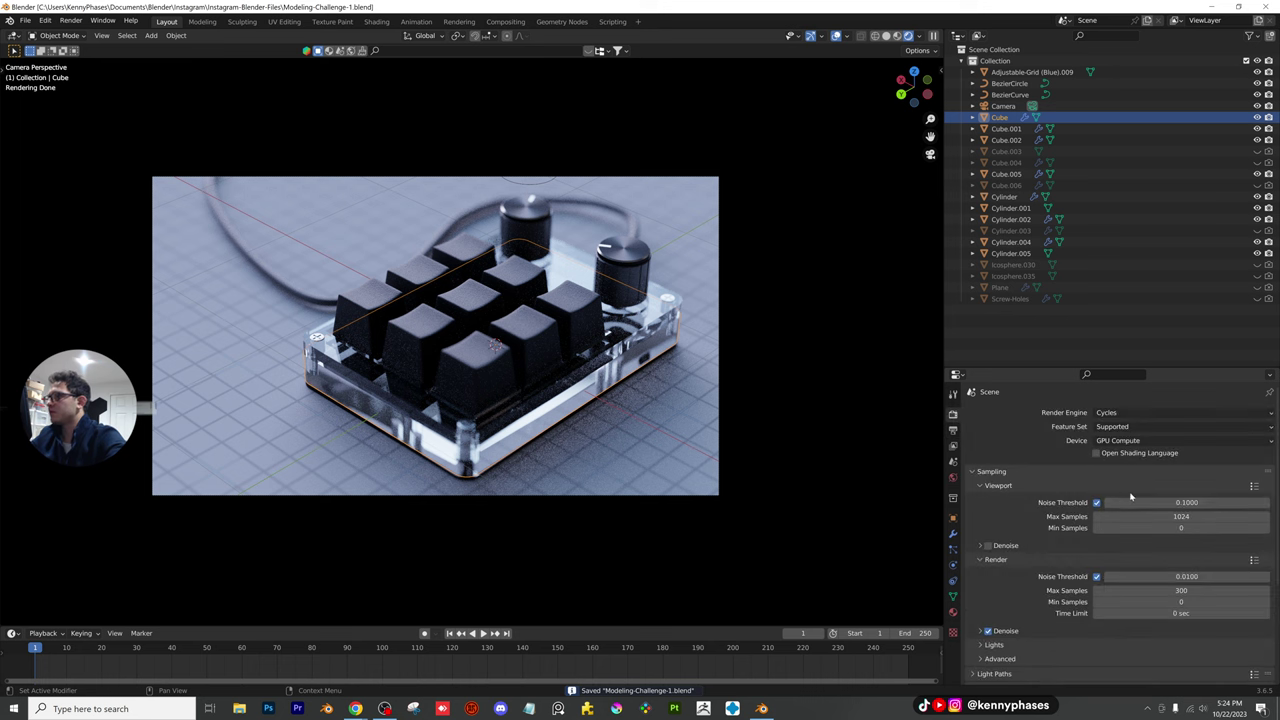
left_click(1211, 592)
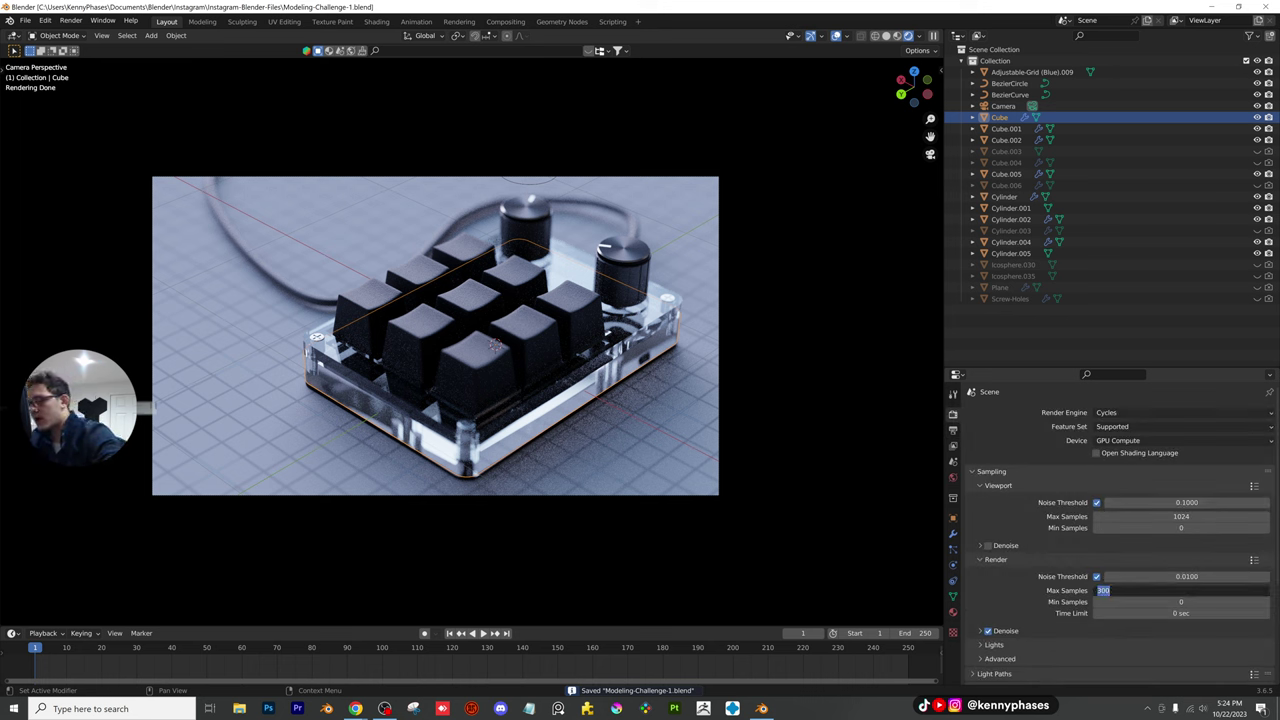
type("50")
key("Return")
Check the render's denoiser and maximum light bounce settings, and save the file with only the floor selected
left_click(1005, 630)
scroll(1000, 600, "down", 3)
left_click(997, 587)
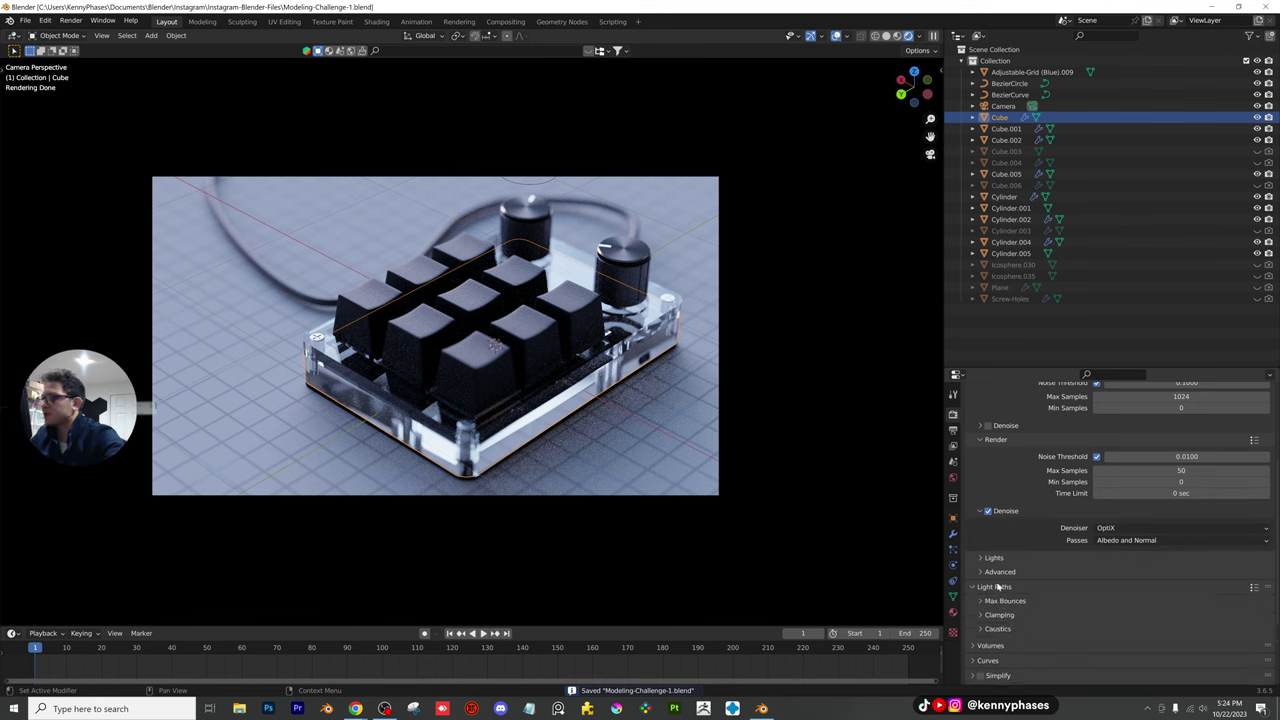
scroll(1020, 565, "down", 2)
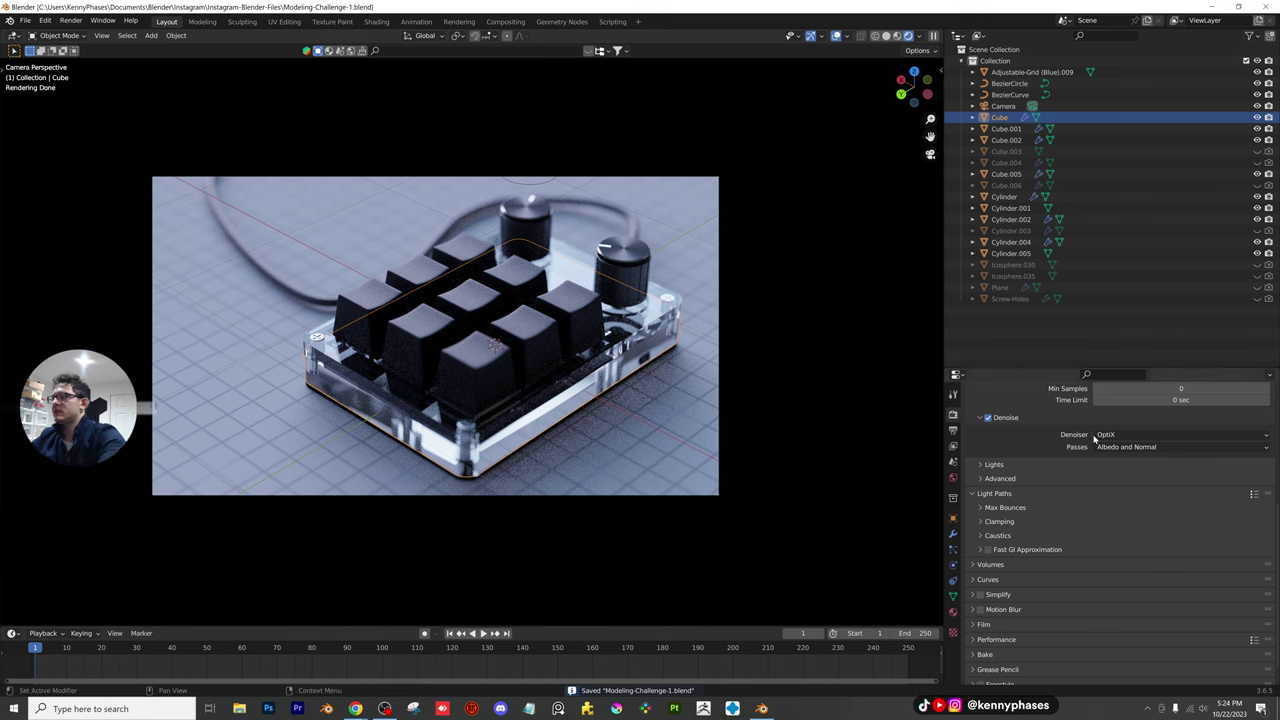
left_click(1020, 510)
scroll(1090, 525, "down", 1)
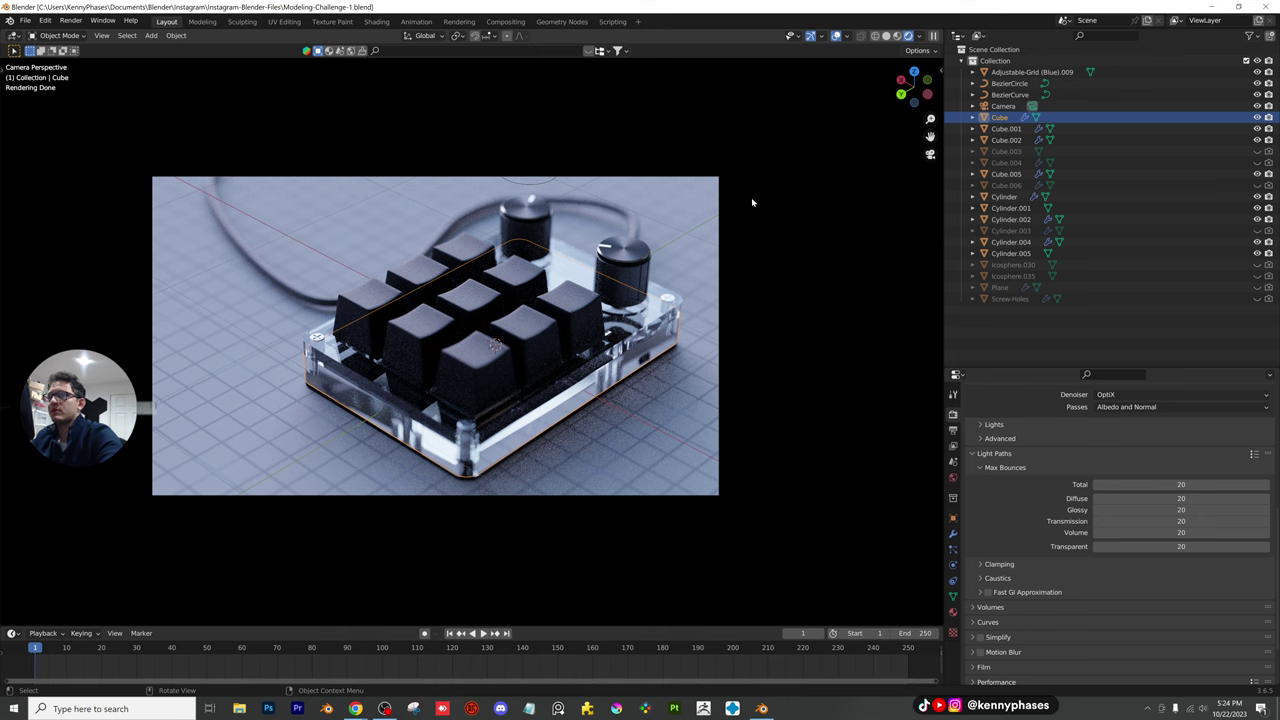
left_click(706, 183)
key("ctrl+s")
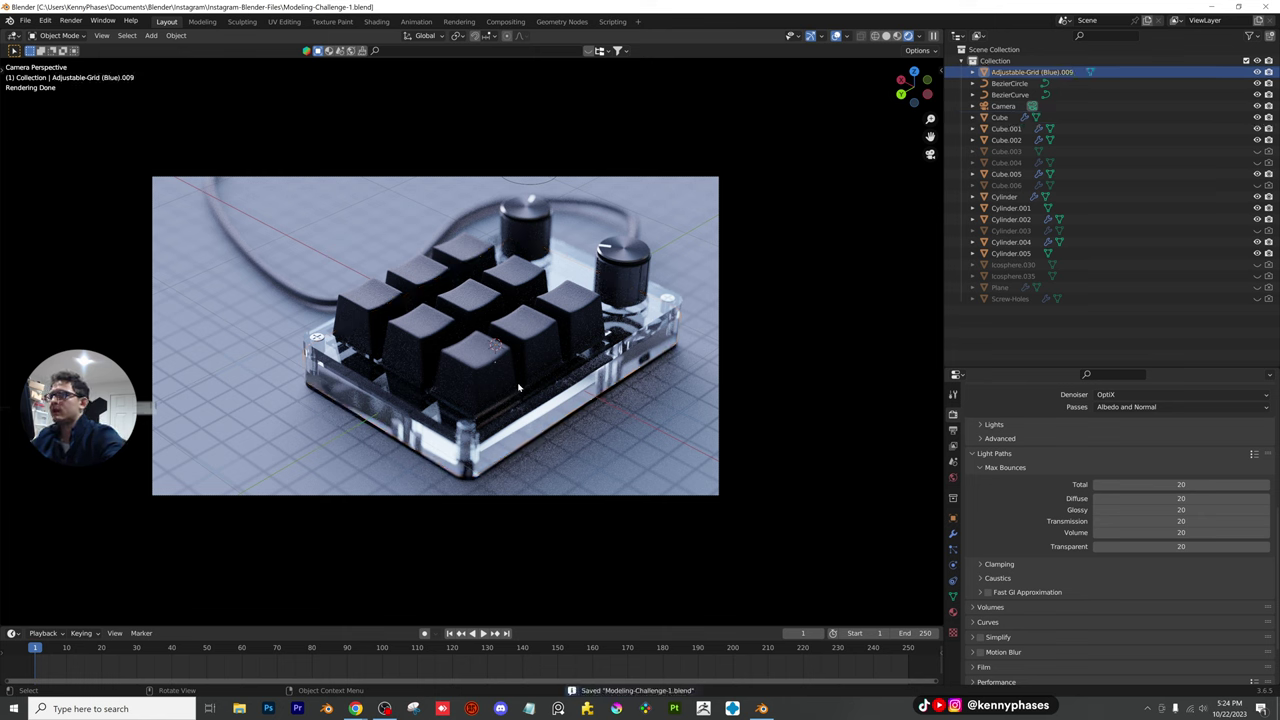
Select the front knob's cap and set Anisotropic to 1 in its Light-Metallic material
left_click(613, 252)
middle_click_drag(613, 252, 623, 263)
scroll(590, 285, "up", 4)
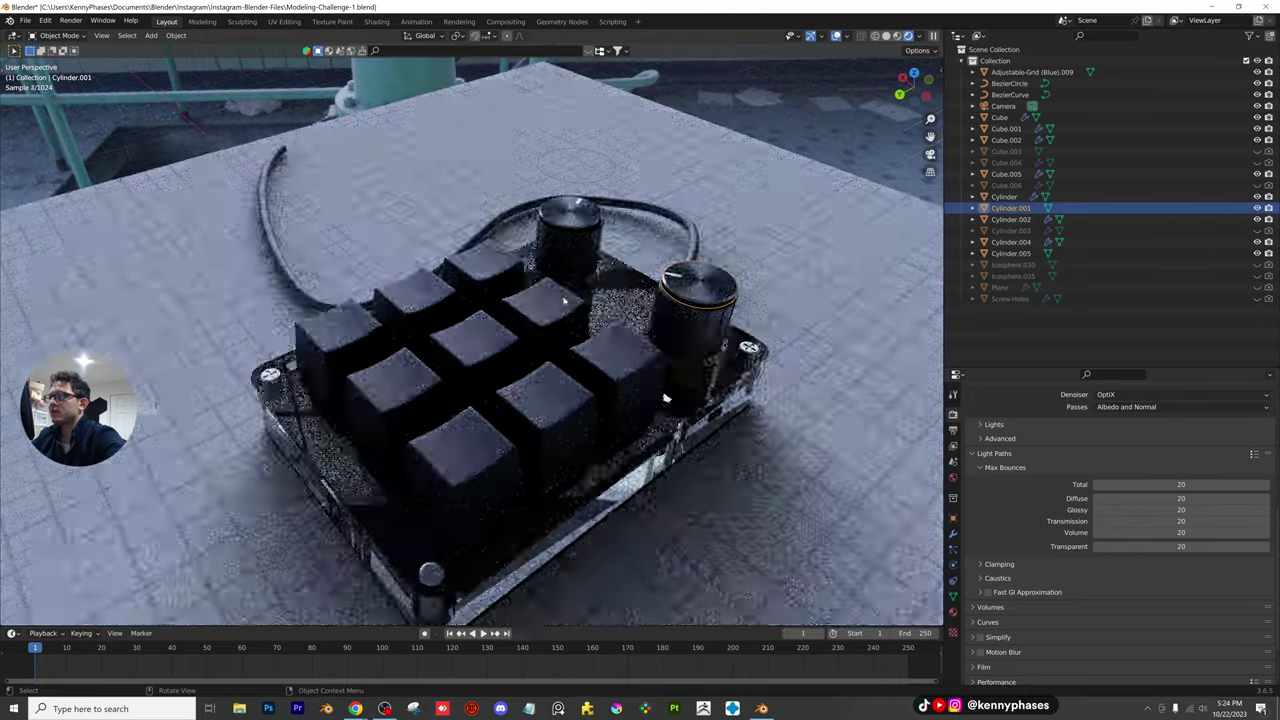
middle_click_drag(564, 300, 355, 328, "shift")
scroll(471, 337, "up", 5)
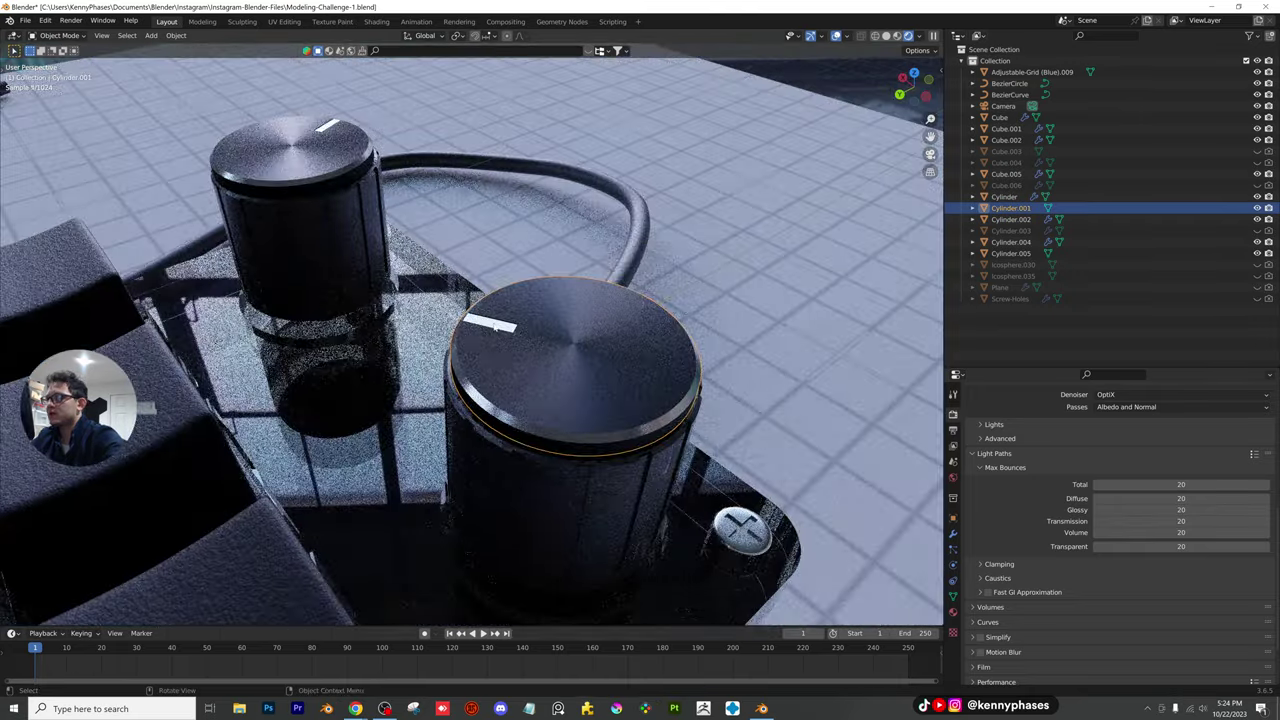
left_click(953, 612)
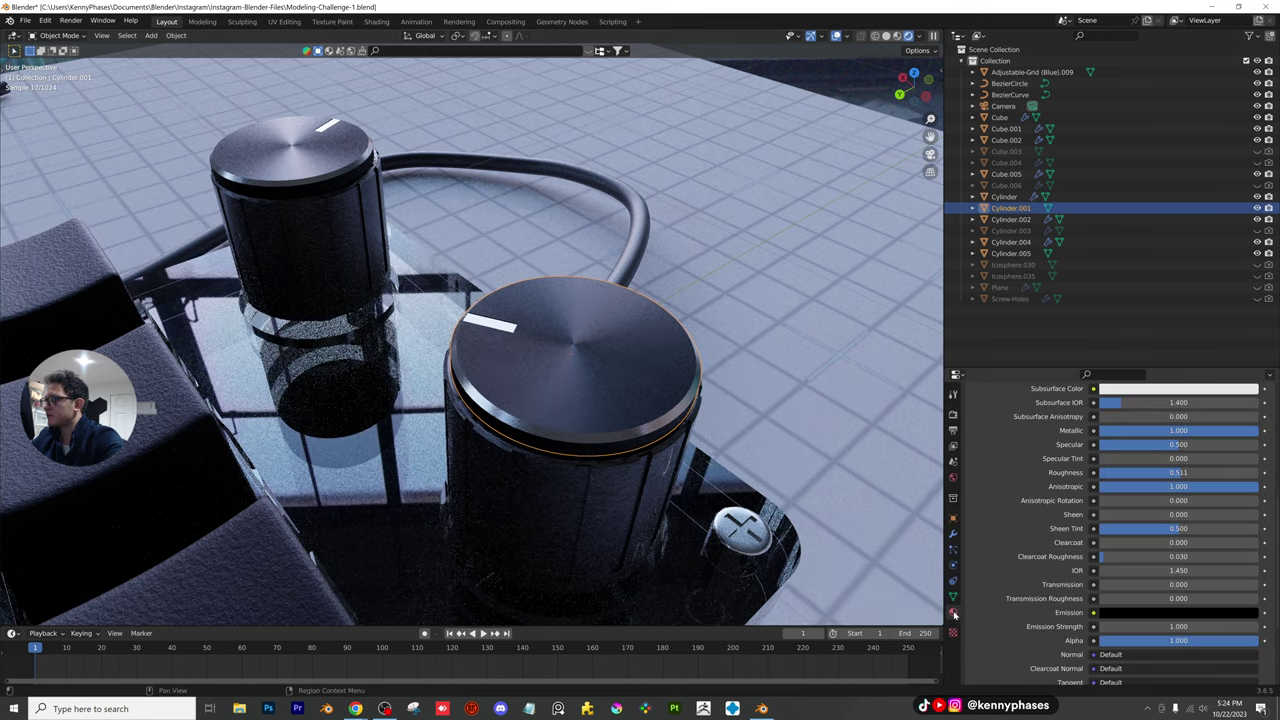
scroll(995, 450, "up", 6)
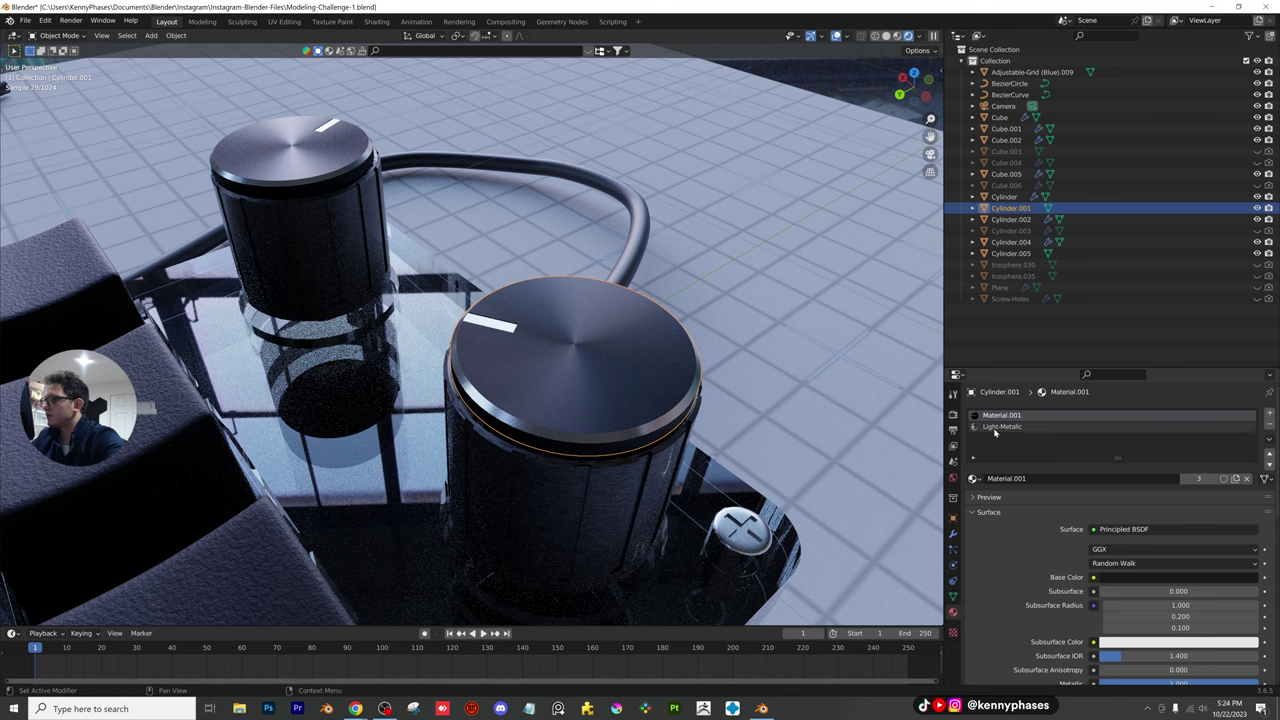
left_click(996, 428)
scroll(1028, 594, "down", 5)
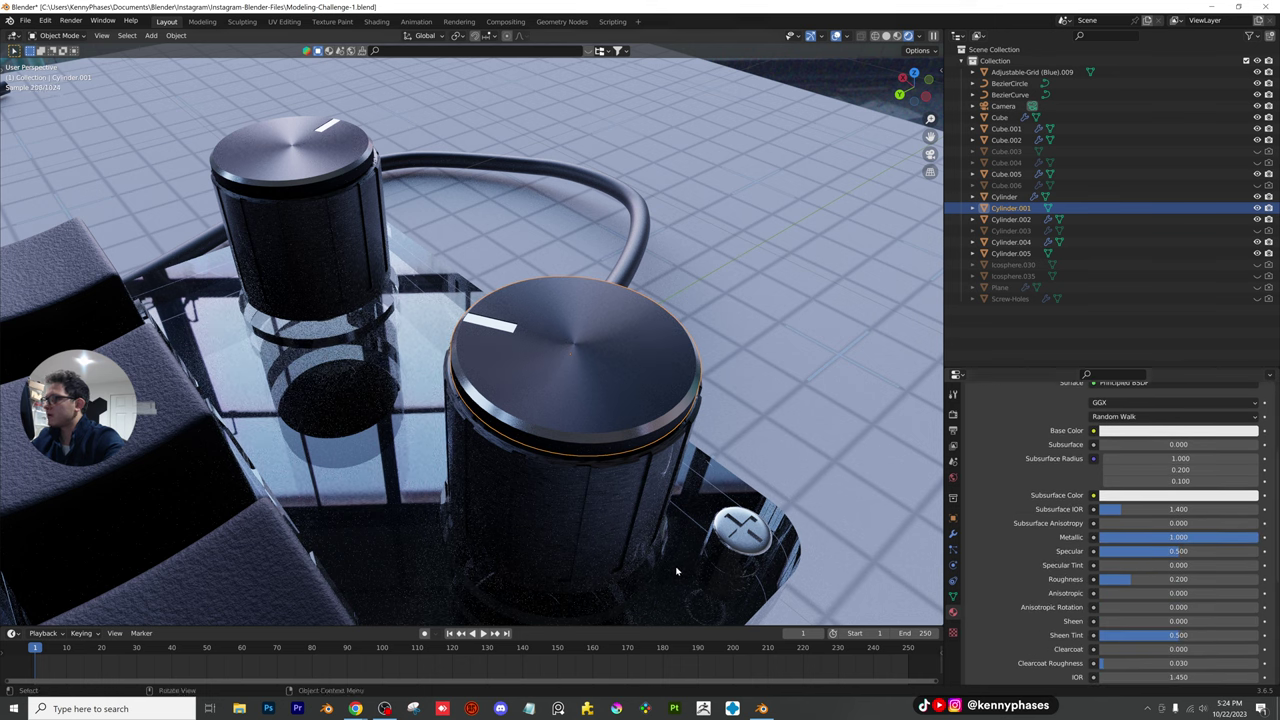
scroll(1060, 480, "up", 4)
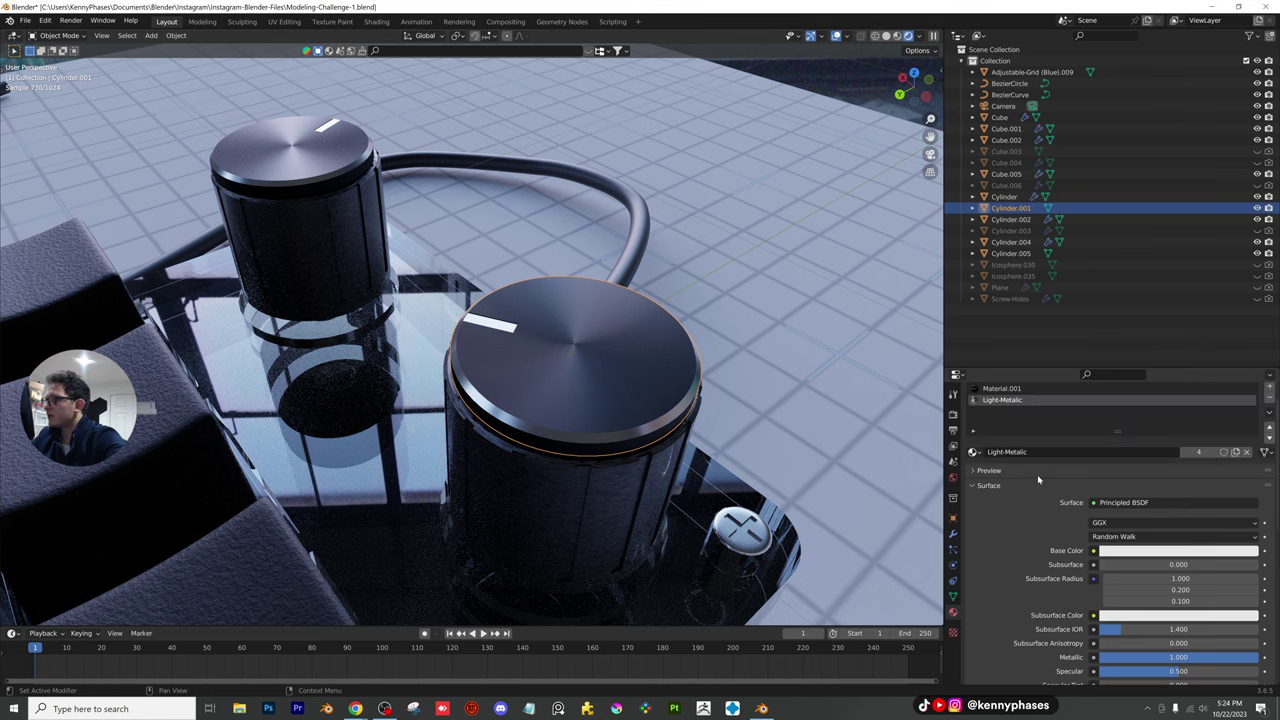
scroll(1035, 505, "down", 4)
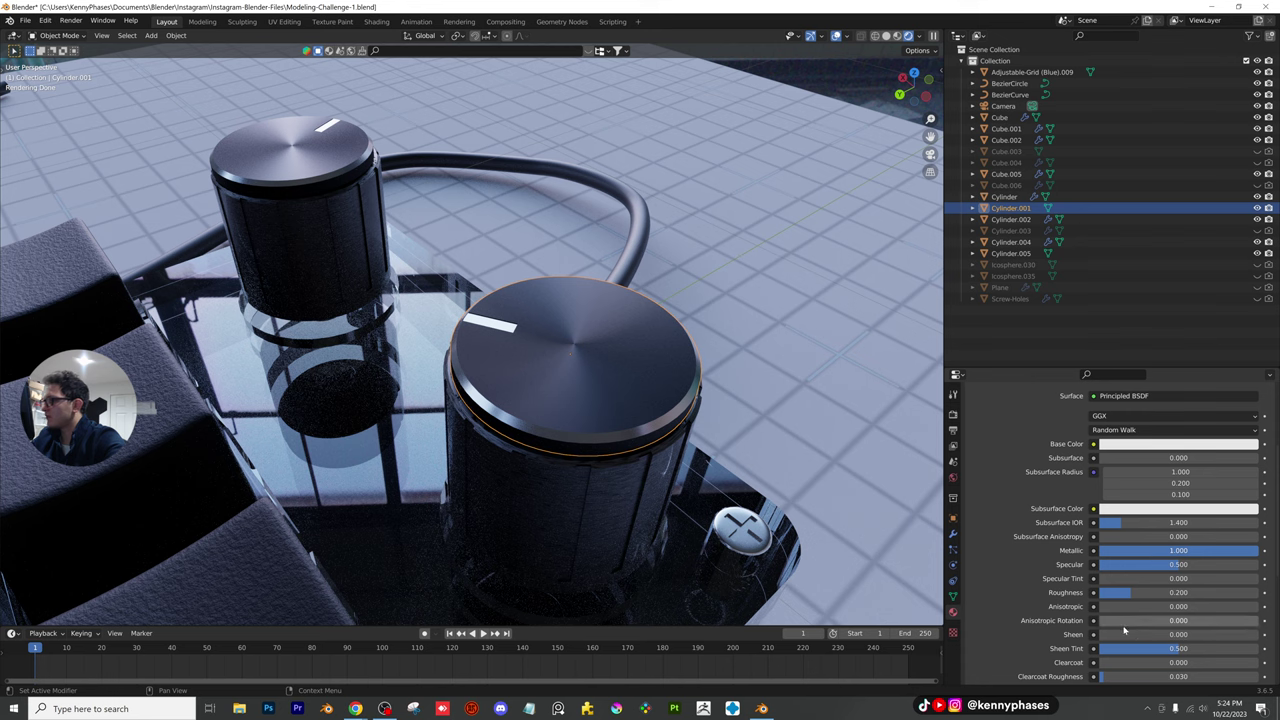
left_click_drag(1120, 606, 1258, 606)
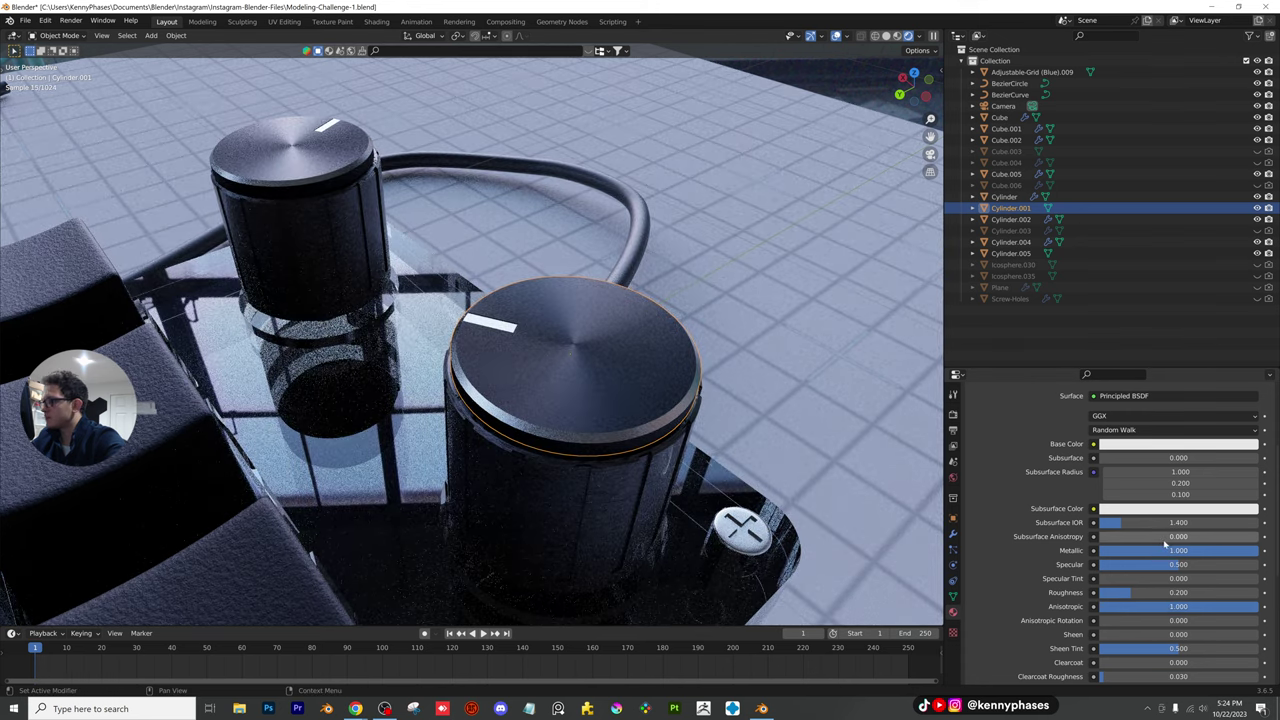
Darken the Light-Metallic material's base color to a mid grey, and save the file from the camera view
left_click(1200, 444)
left_click_drag(1249, 289, 1249, 322)
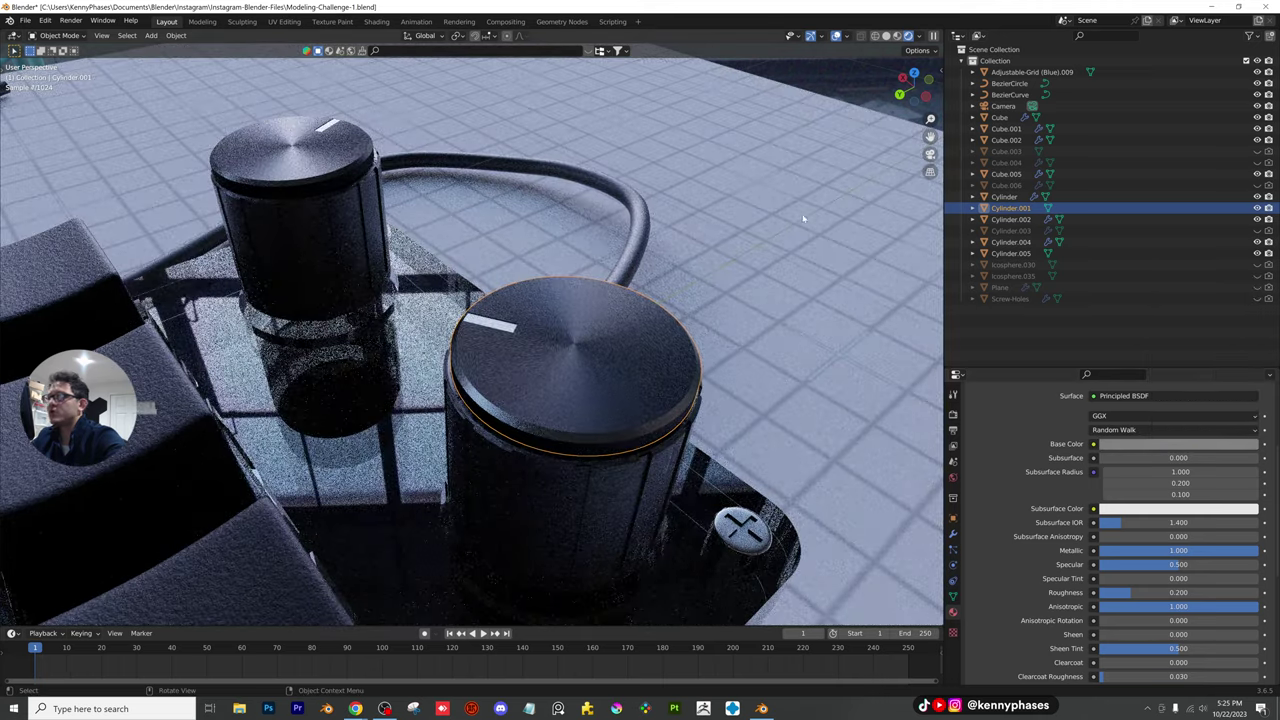
left_click(867, 168)
key("KP_0")
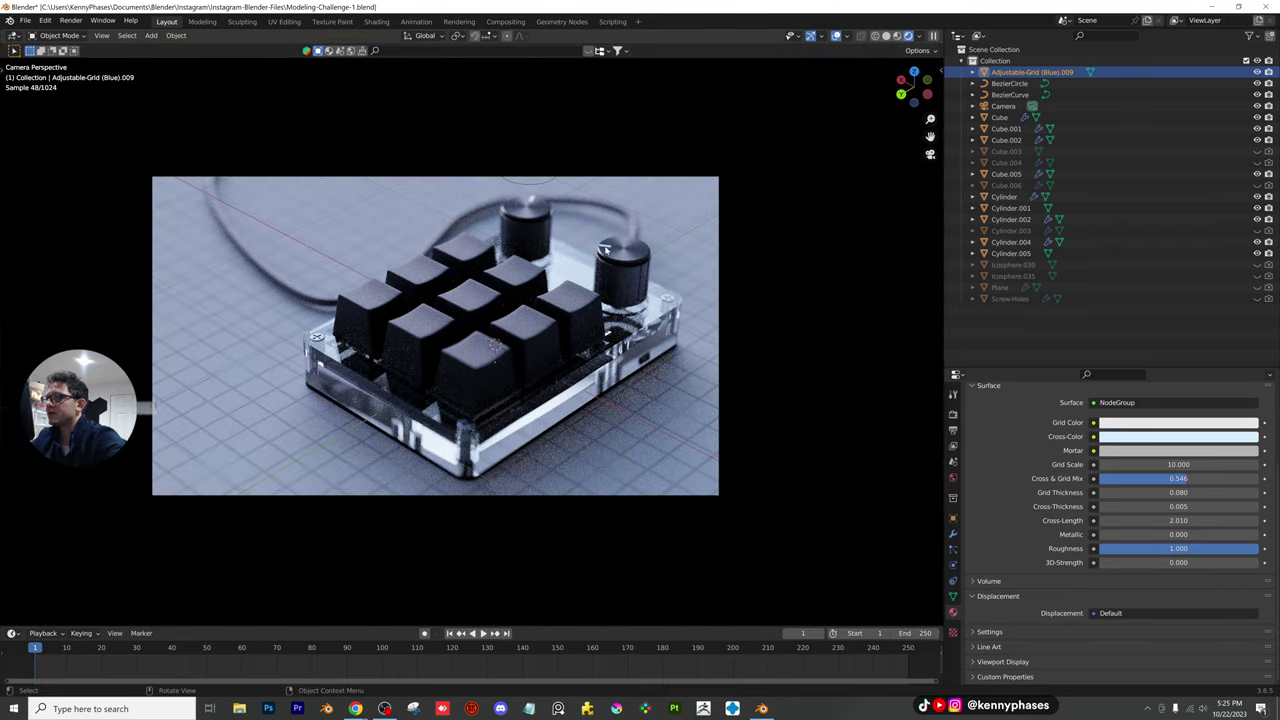
key("ctrl+s")
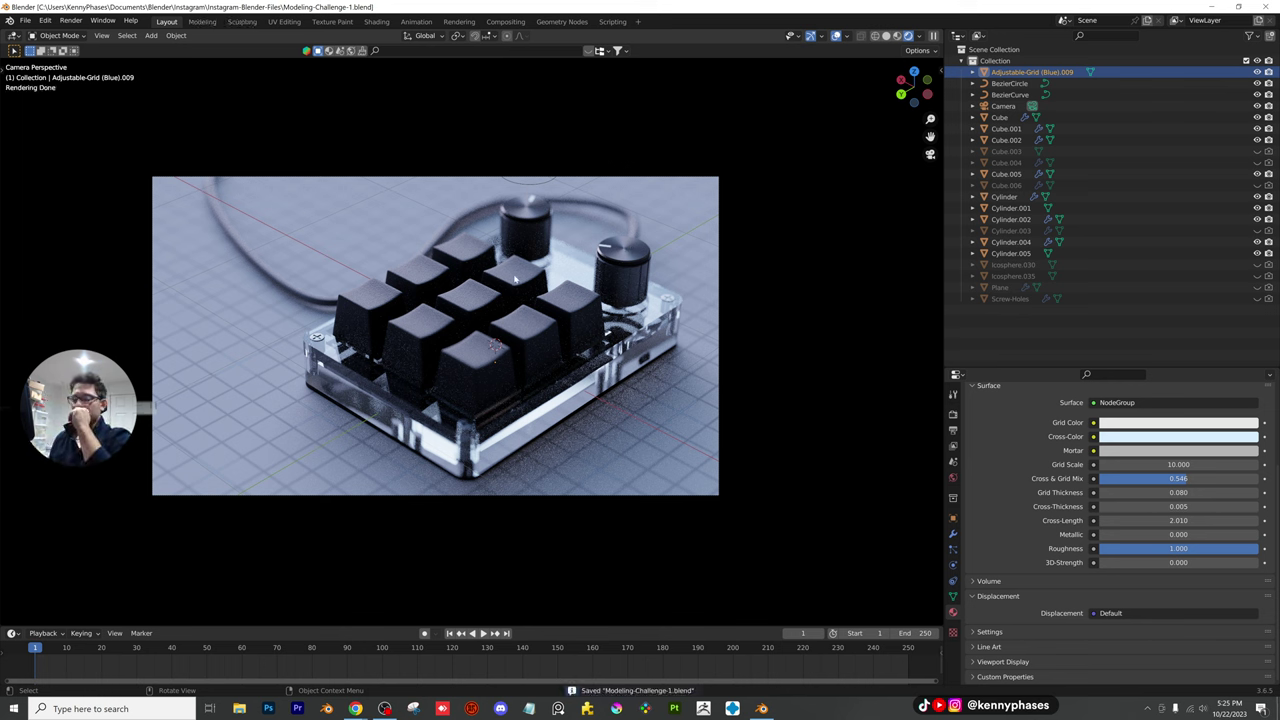
Switch the viewport to solid shading, save the file, and render the still image
left_click(953, 413)
scroll(1040, 560, "down", 3)
scroll(1040, 560, "up", 4)
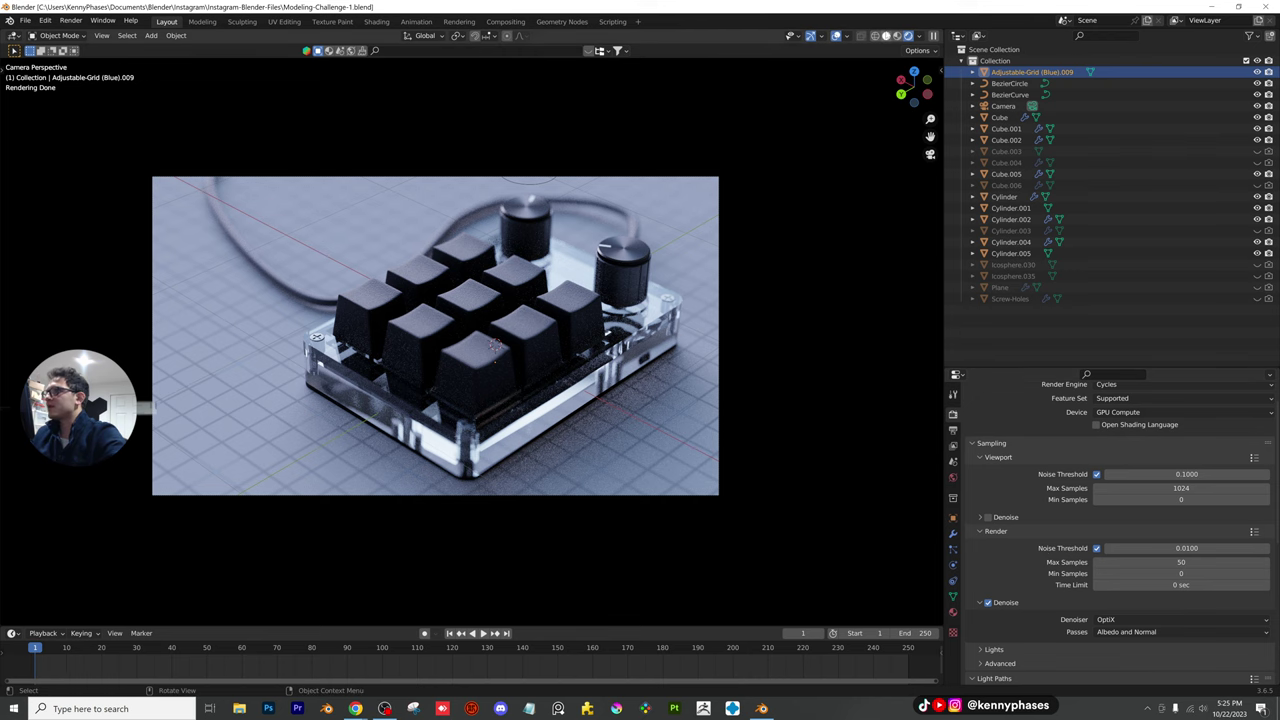
left_click(886, 36)
key("ctrl+s")
left_click(70, 20)
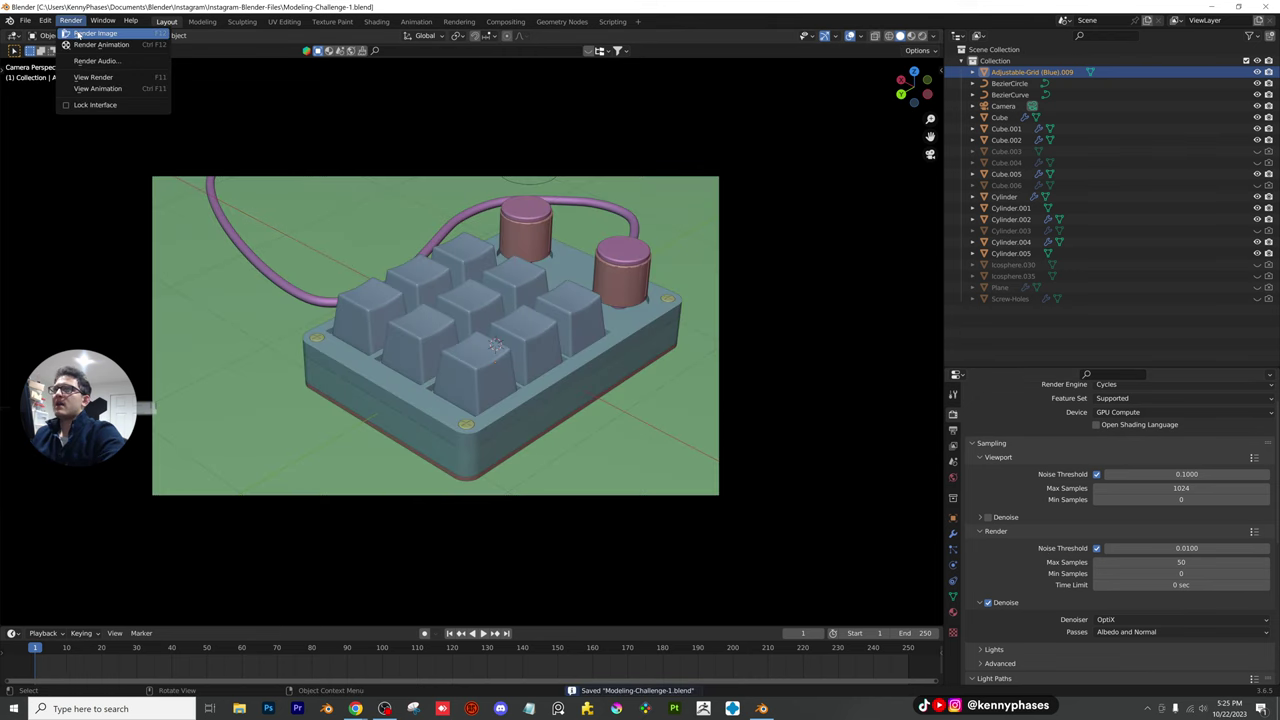
left_click(85, 34)
Examine the rendered image up close around the keycaps, knobs and clear case
scroll(462, 323, "down", 4)
middle_click_drag(449, 329, 250, 282)
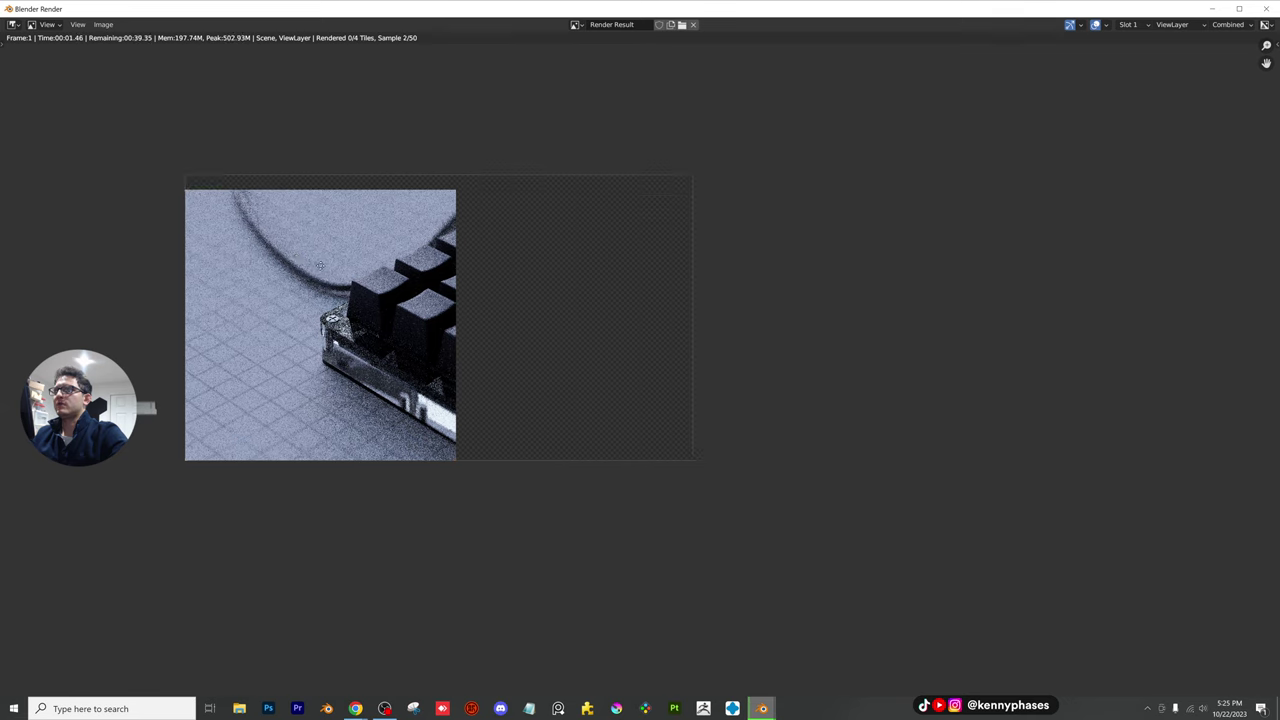
scroll(371, 289, "up", 1)
middle_click_drag(430, 289, 465, 328)
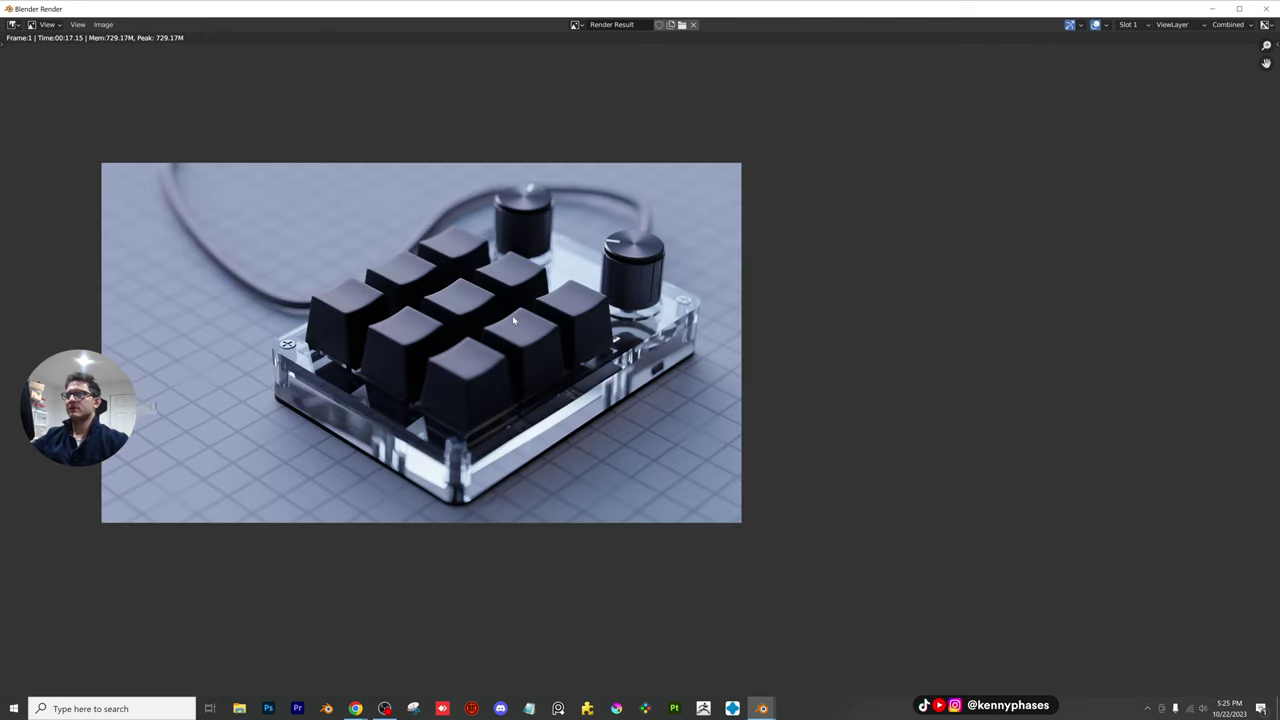
mouse_move(472, 370)
middle_mouse_down()
mouse_move(600, 394)
mouse_move(469, 388)
middle_mouse_up()
scroll(438, 365, "up", 3)
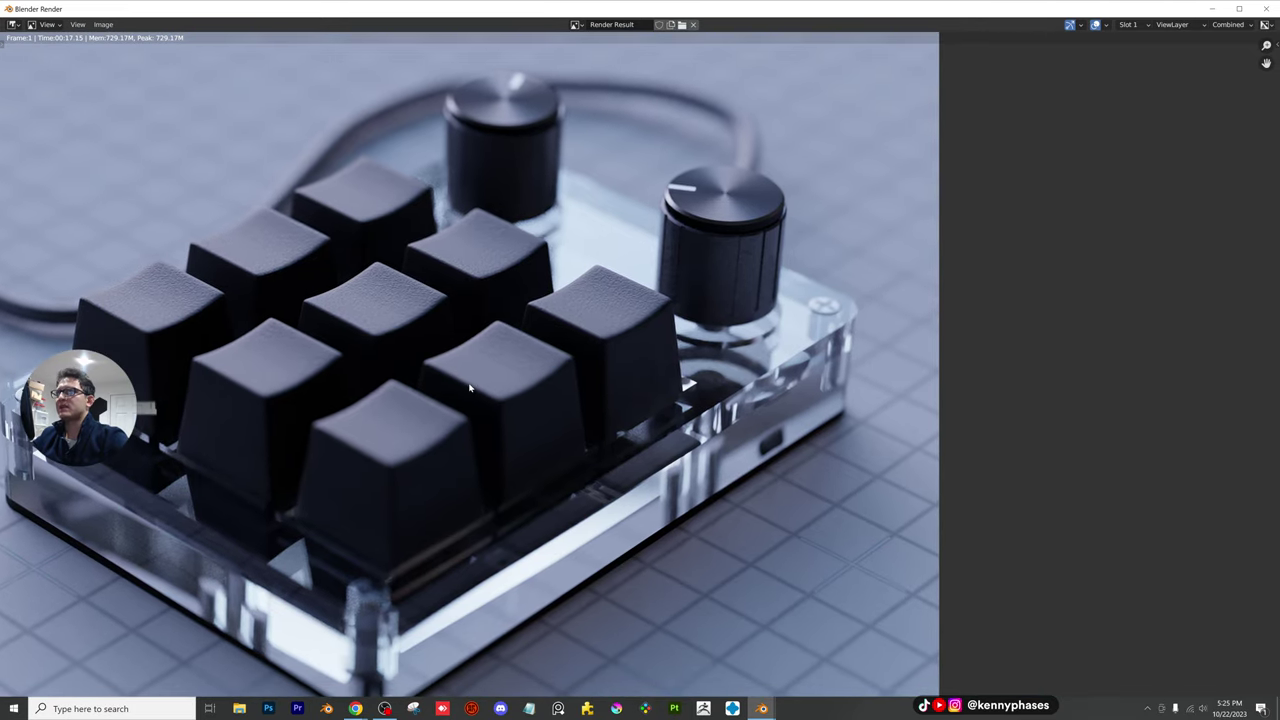
Examine the glass case around the rear knob and neighbouring keycaps in the rendered image
middle_click_drag(460, 362, 660, 351)
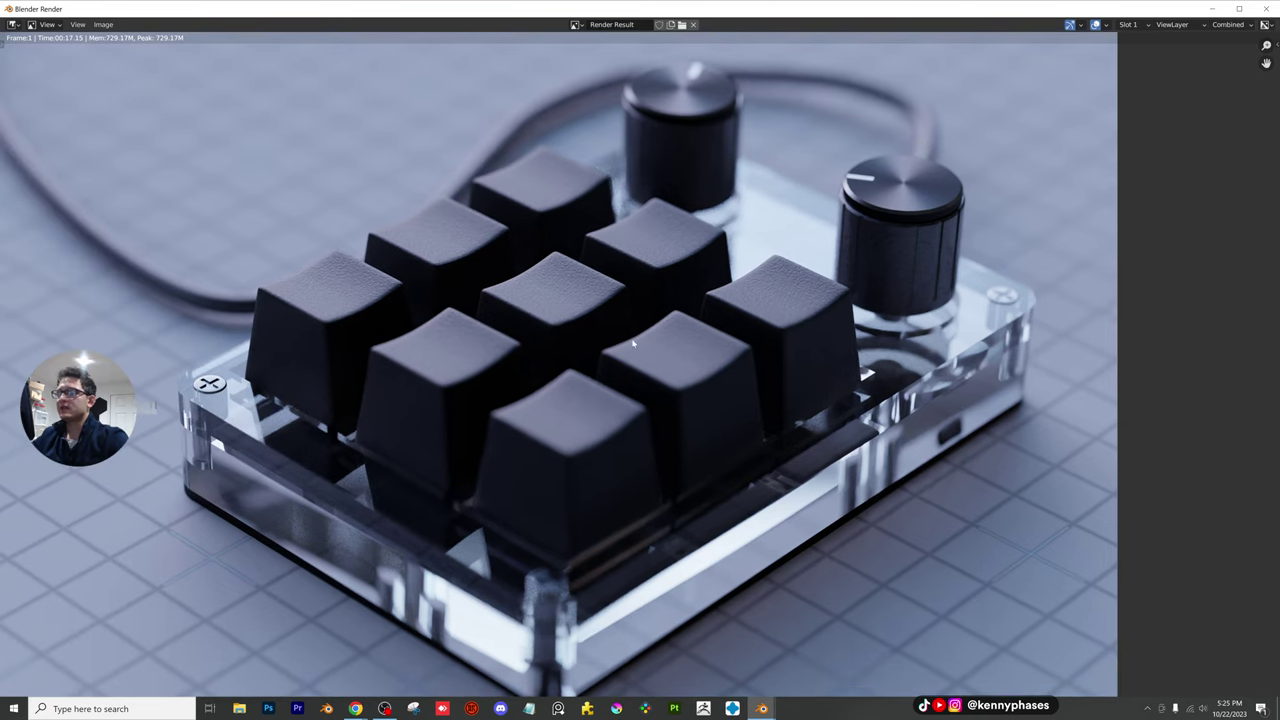
scroll(599, 236, "up", 5)
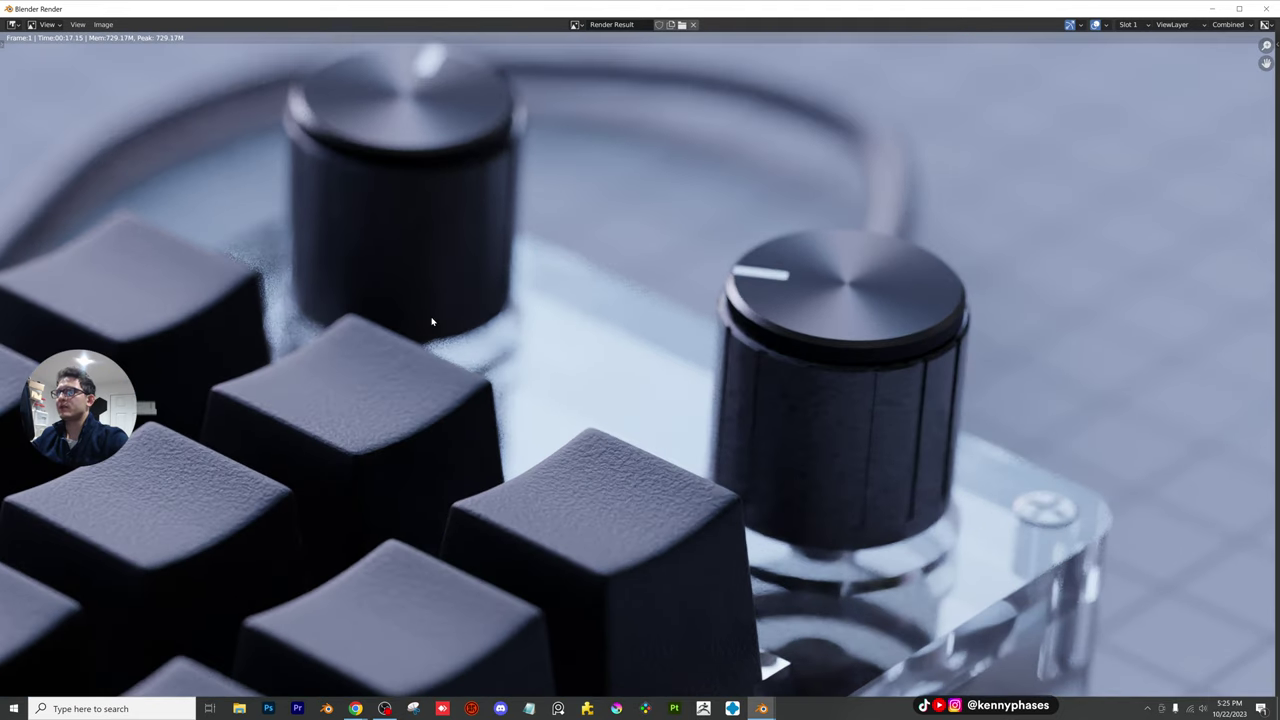
middle_click_drag(432, 321, 571, 397)
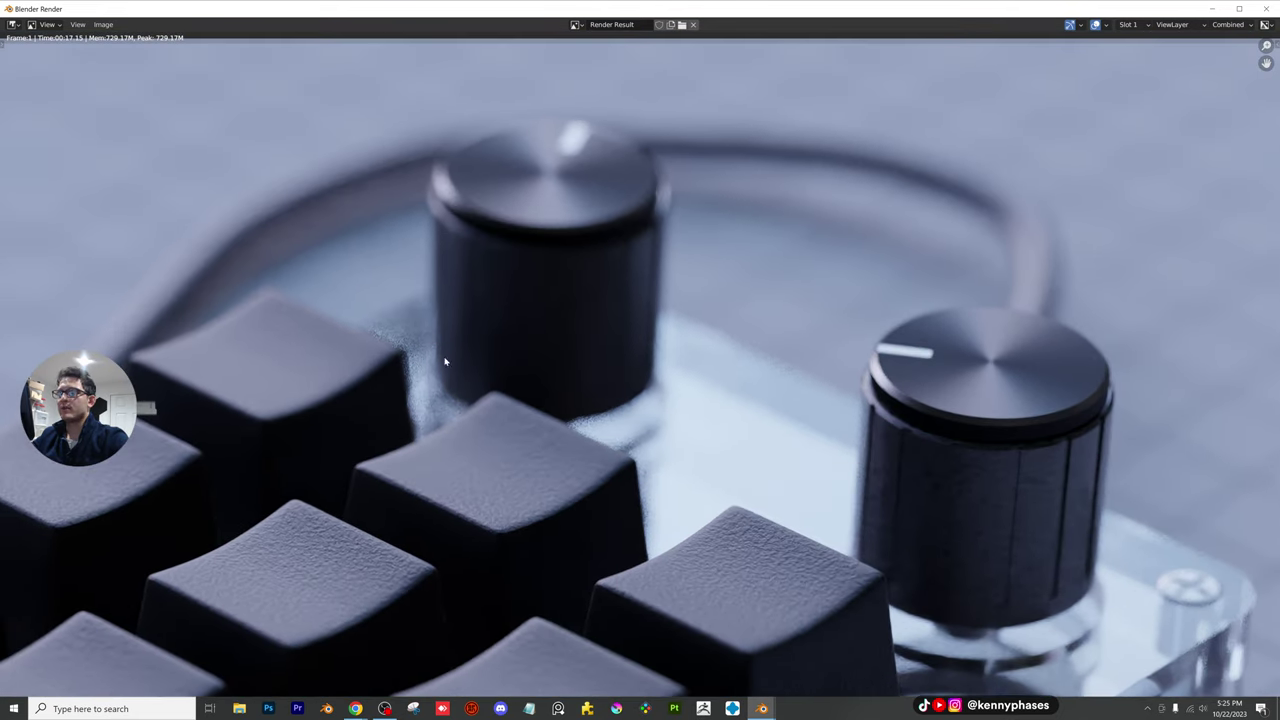
scroll(397, 358, "up", 2)
middle_click_drag(397, 358, 534, 360)
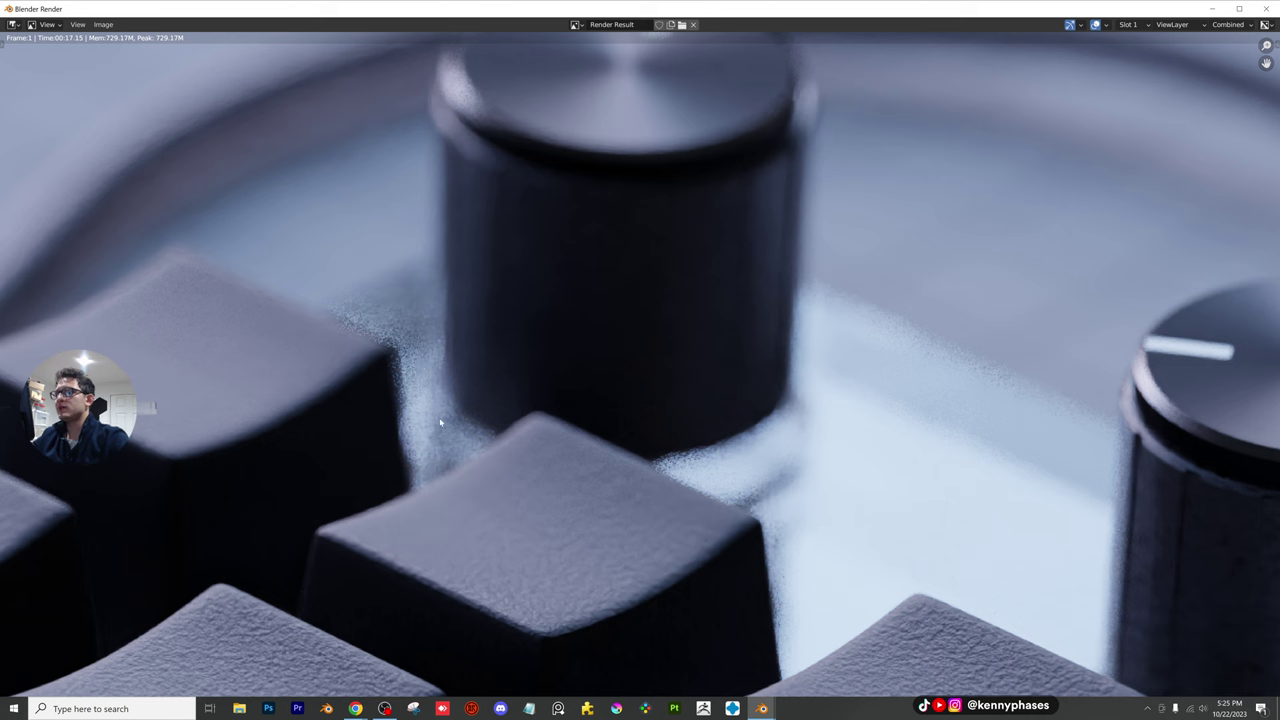
scroll(443, 418, "down", 6)
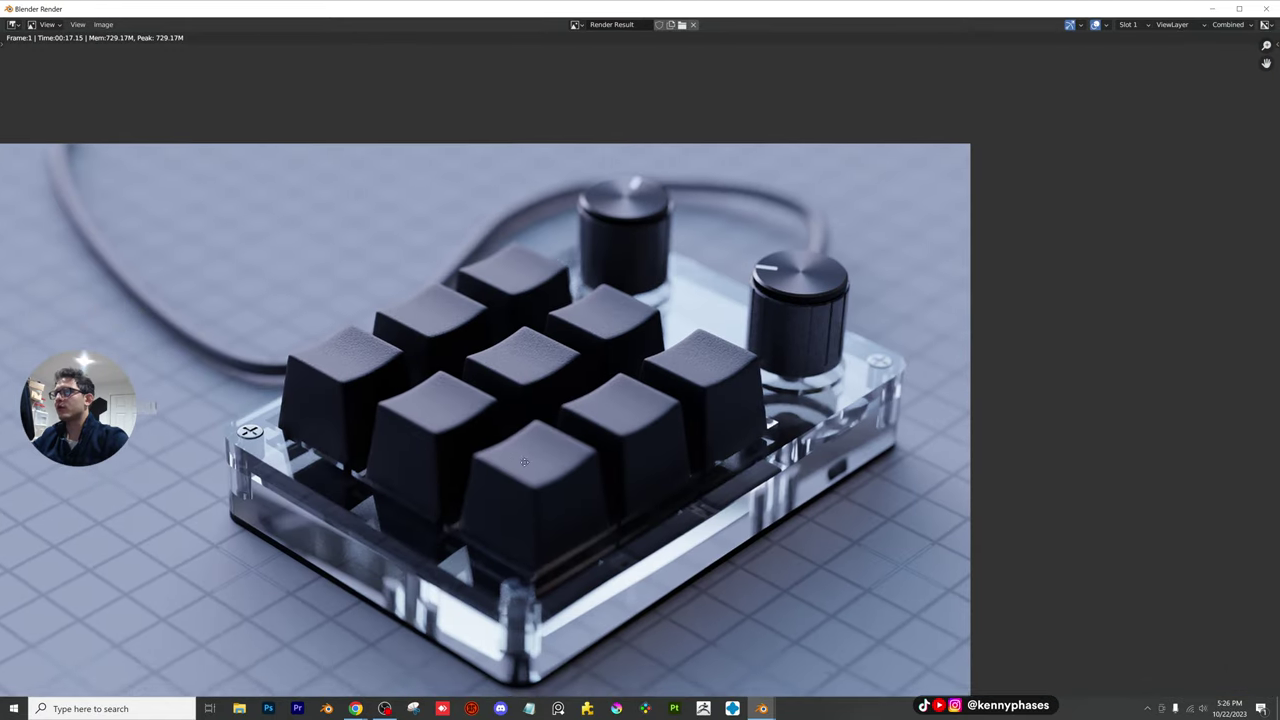
middle_click_drag(524, 461, 534, 437)
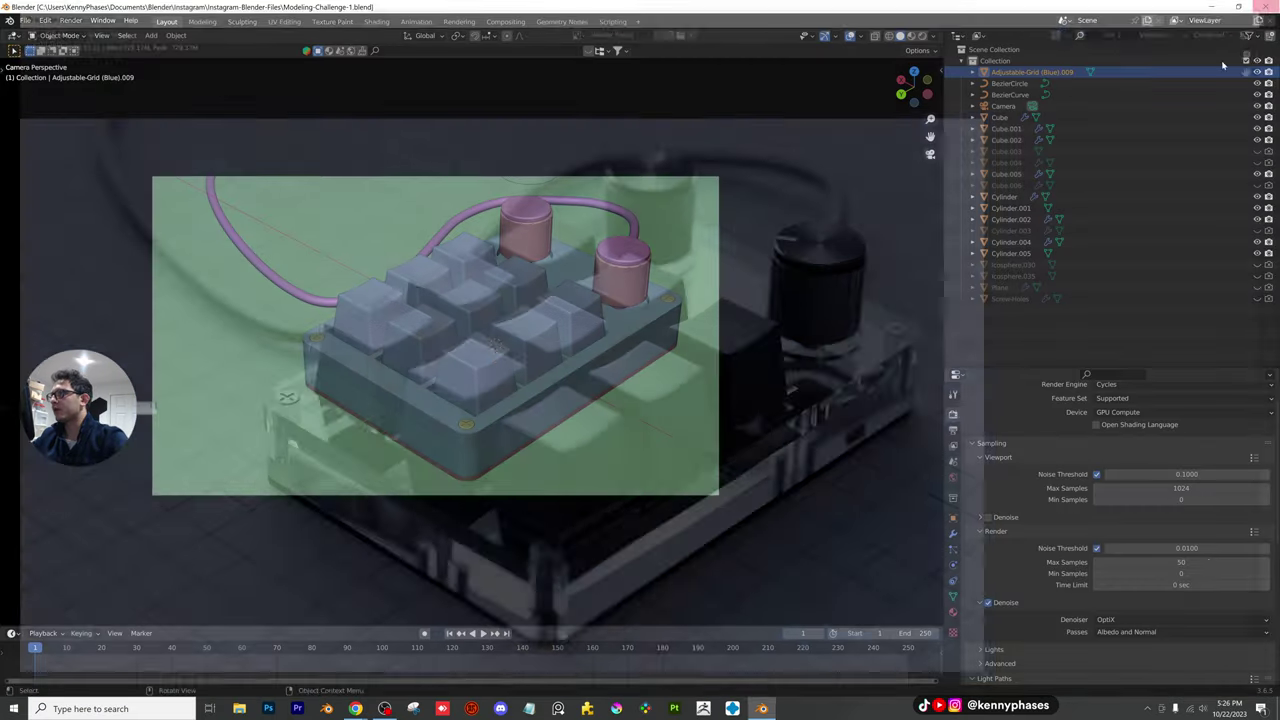
Set the render's Max Samples to 150, save the file, and render the still image
double_click(1182, 562)
type("1")
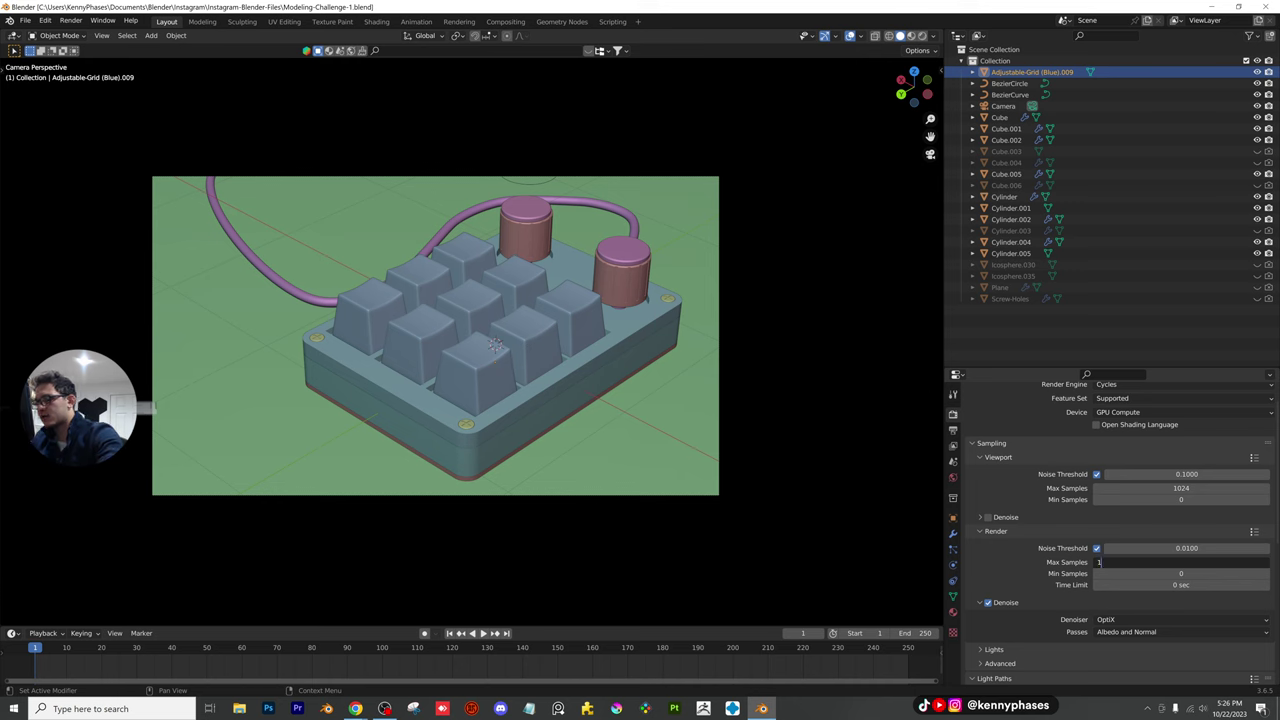
type("50")
key("Return")
key("ctrl+s")
left_click(71, 20)
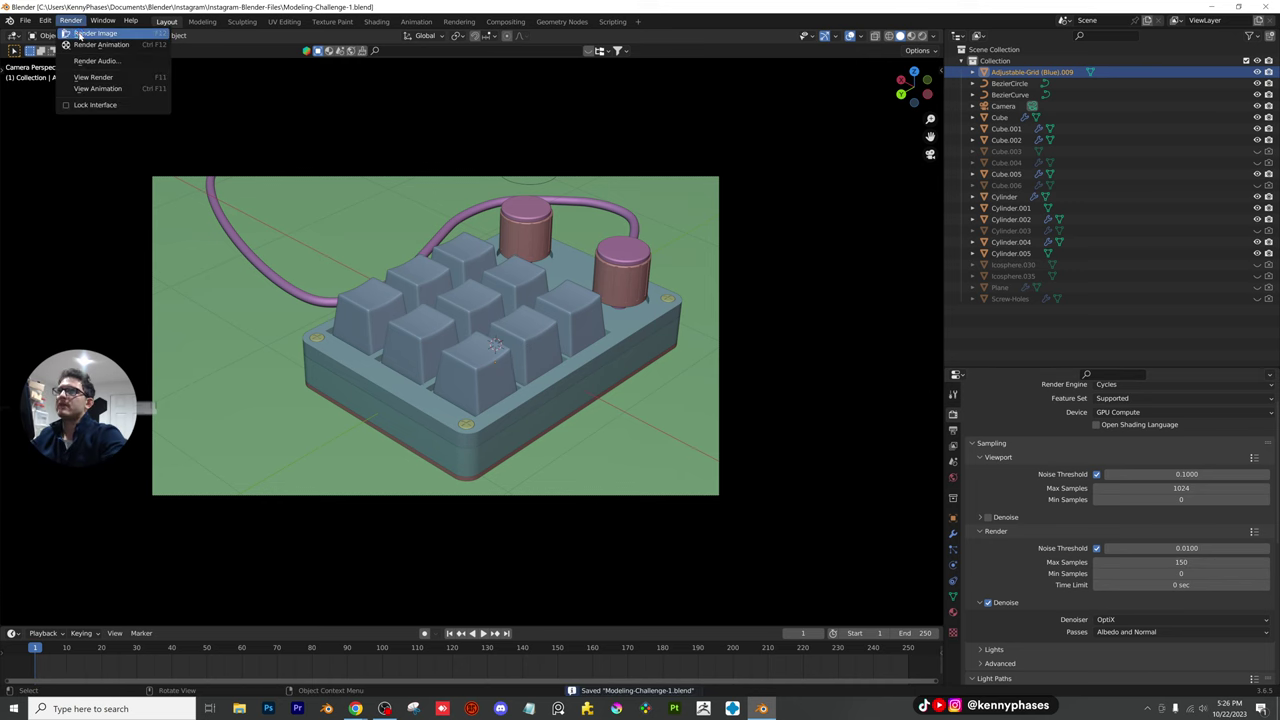
left_click(80, 34)
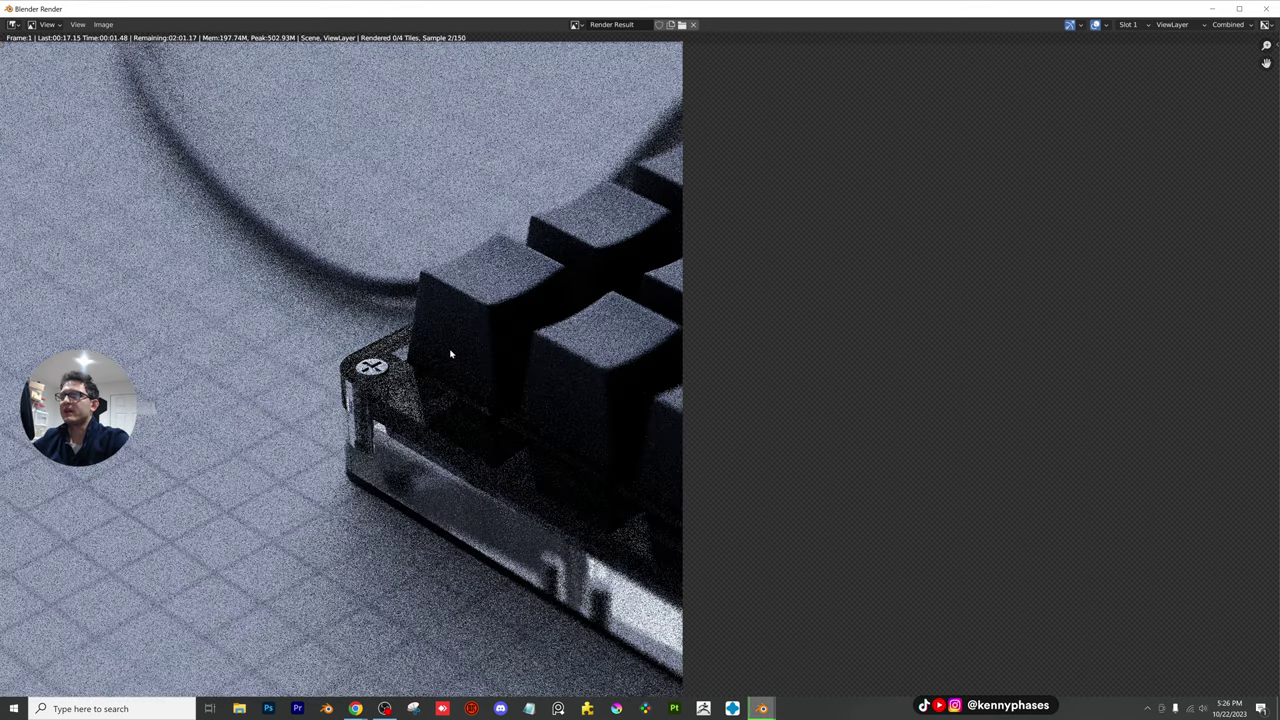
Examine the screw corner of the clear case and the adjacent keycaps while the image renders
scroll(480, 390, "up", 1)
scroll(489, 394, "up", 1)
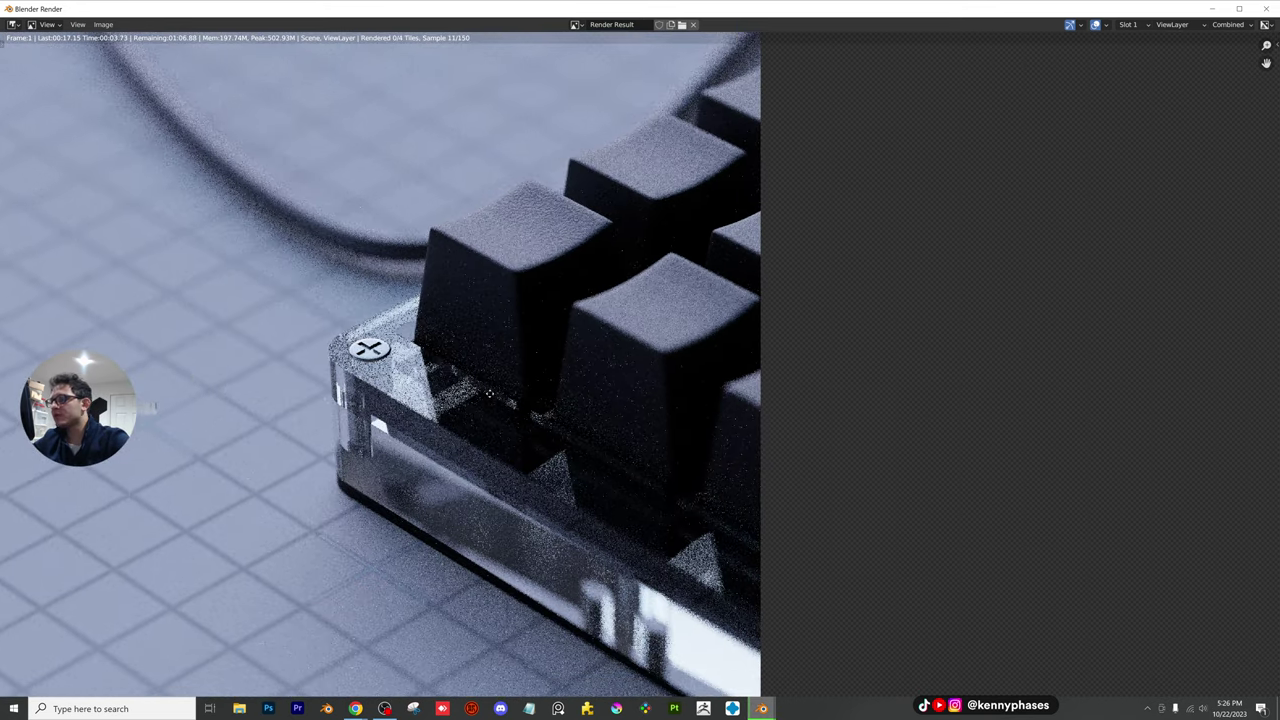
scroll(489, 394, "up", 2)
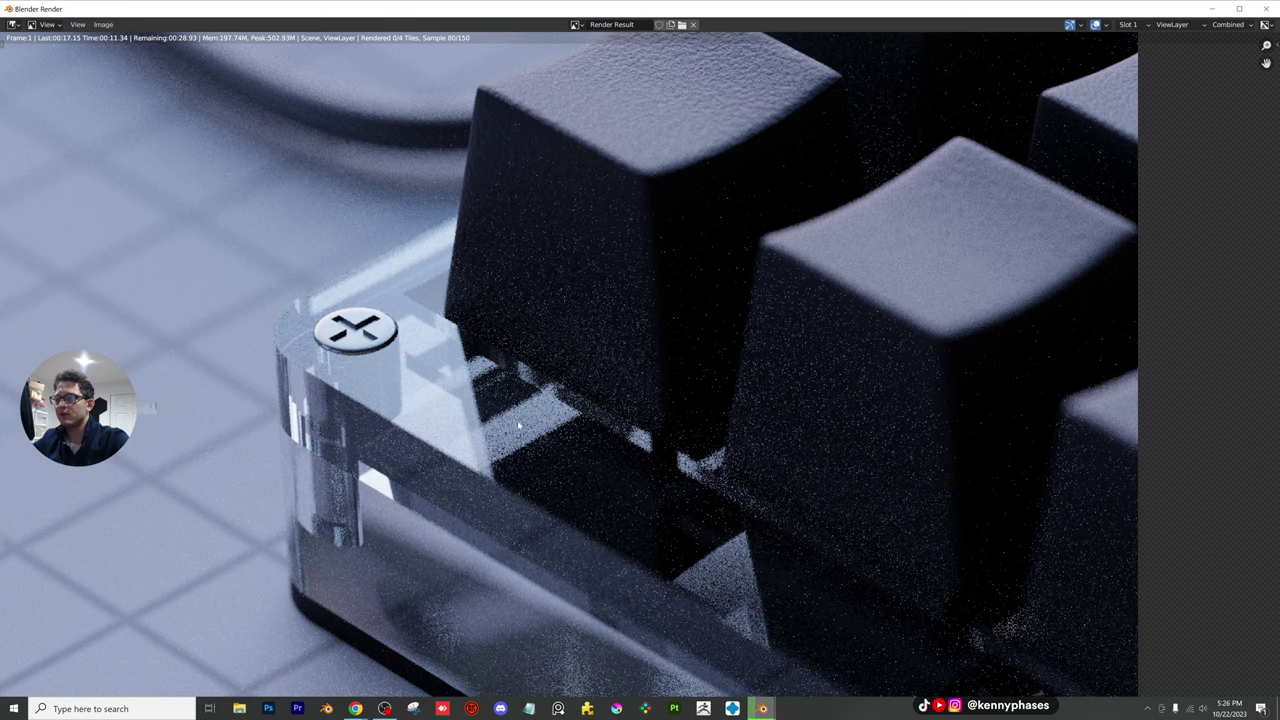
scroll(470, 405, "down", 3)
scroll(500, 394, "down", 1)
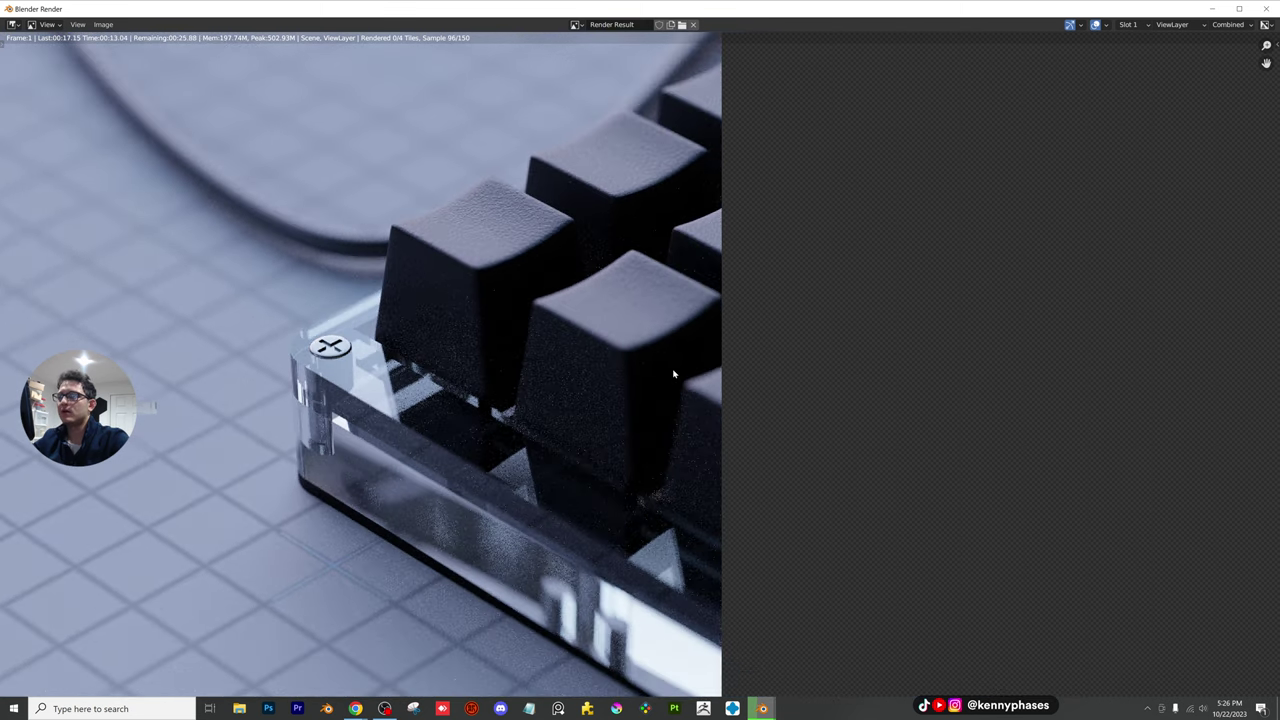
middle_click_drag(674, 373, 512, 371)
scroll(546, 383, "down", 3)
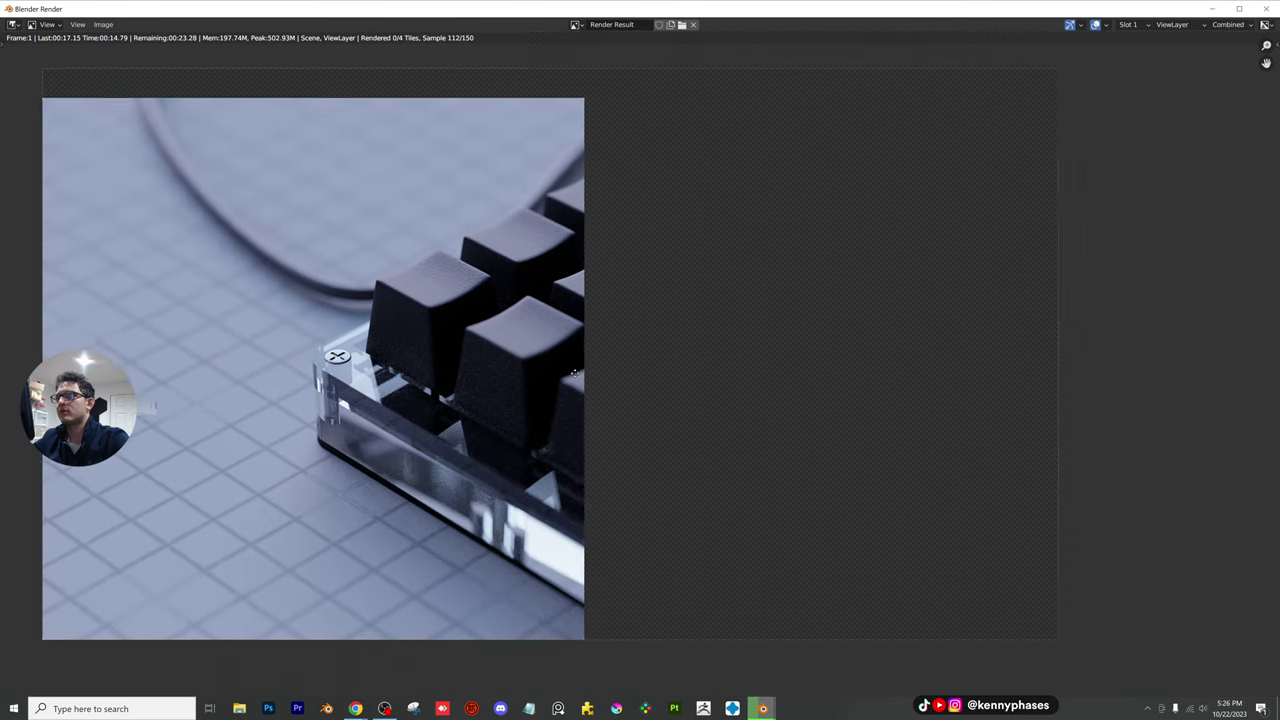
Examine the floor's grid and cross lines beside the case's front edge against the overall render
scroll(345, 435, "up", 3)
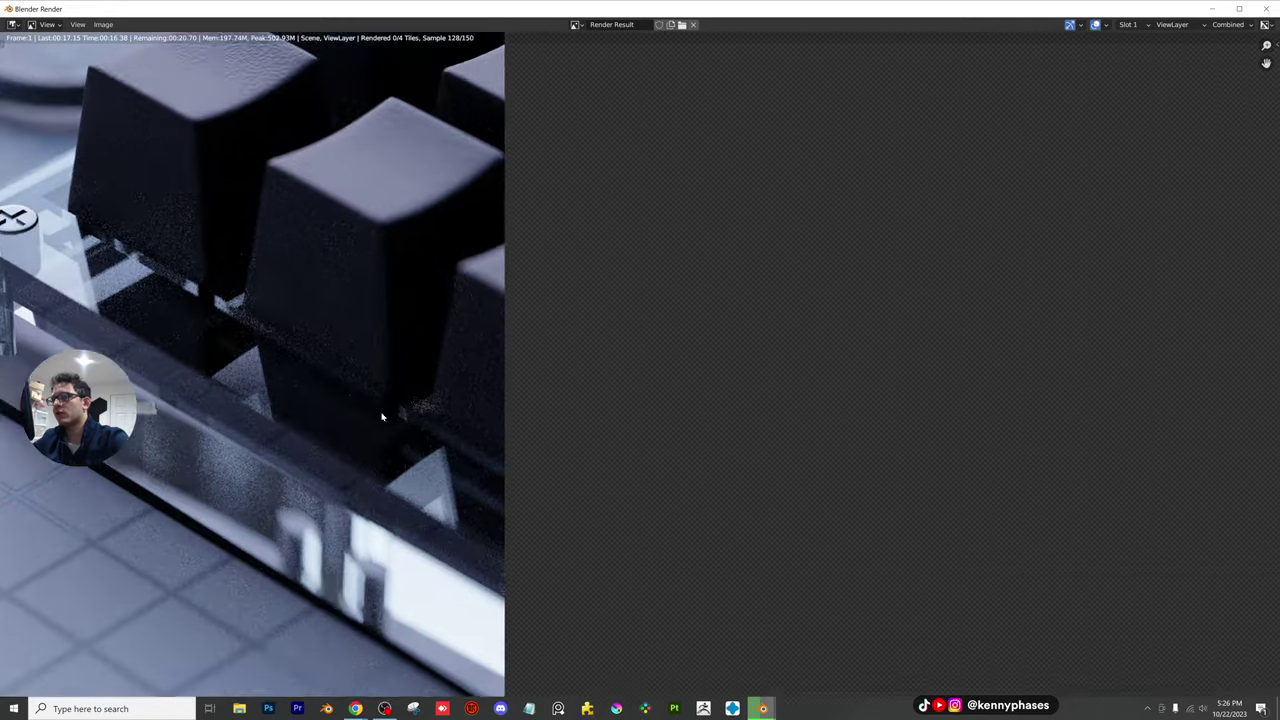
middle_click_drag(363, 426, 688, 323)
scroll(400, 446, "up", 3)
middle_click_drag(400, 446, 967, 380)
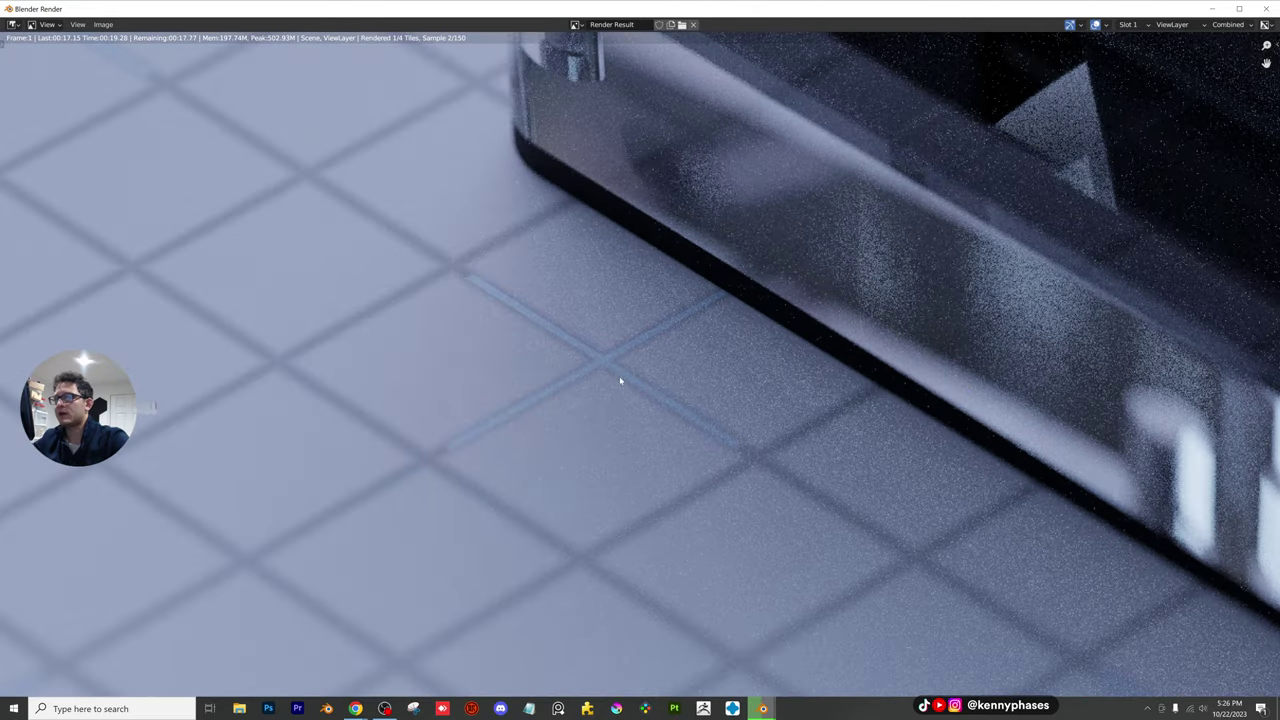
scroll(713, 389, "down", 8)
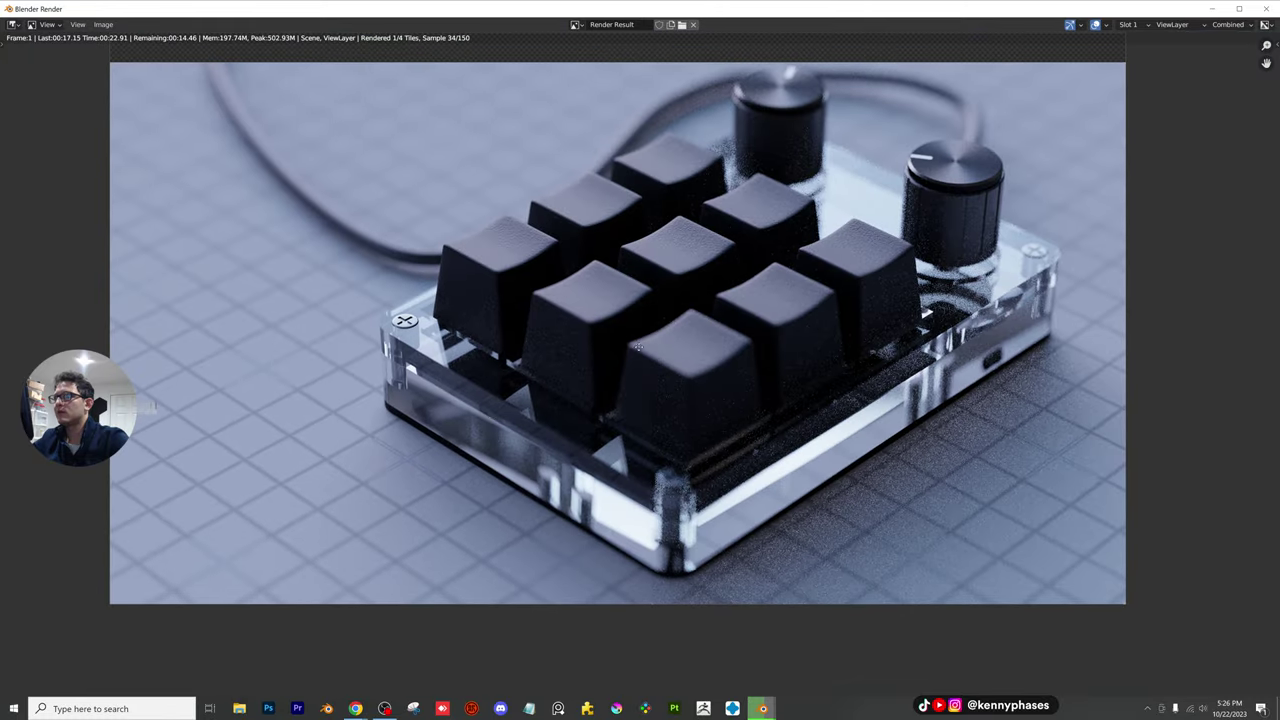
scroll(381, 403, "up", 7)
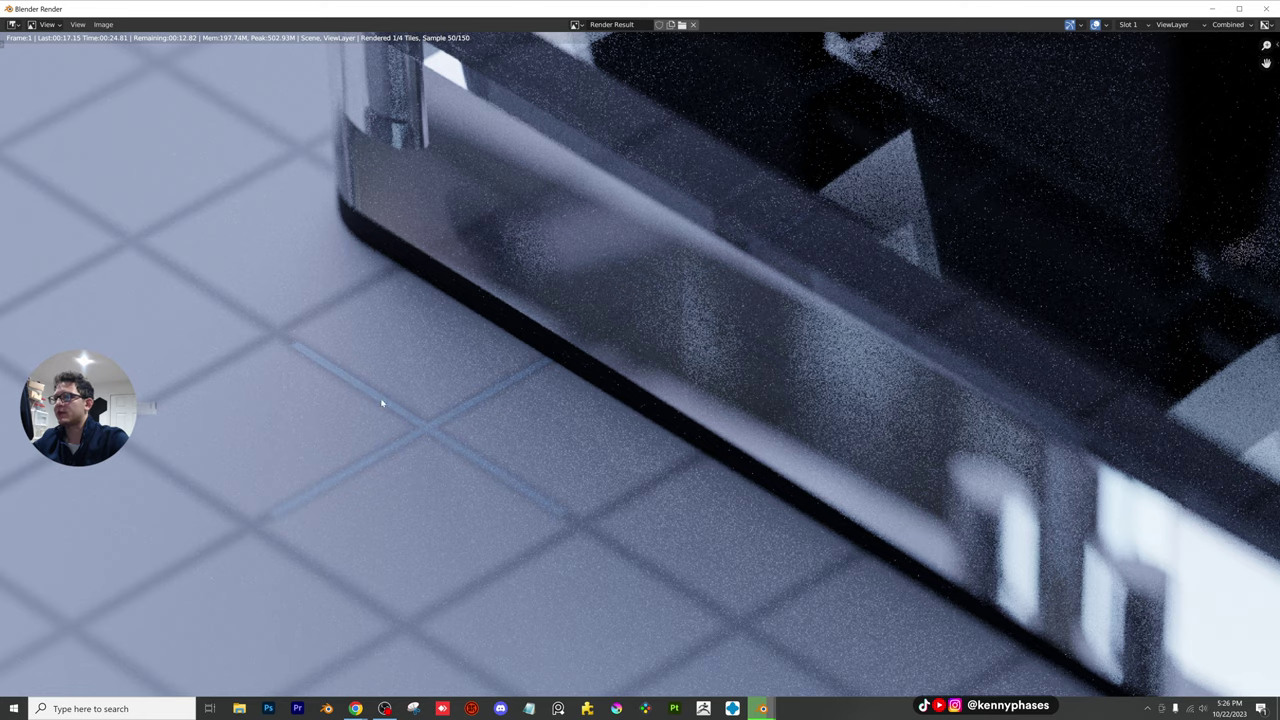
scroll(481, 438, "down", 7)
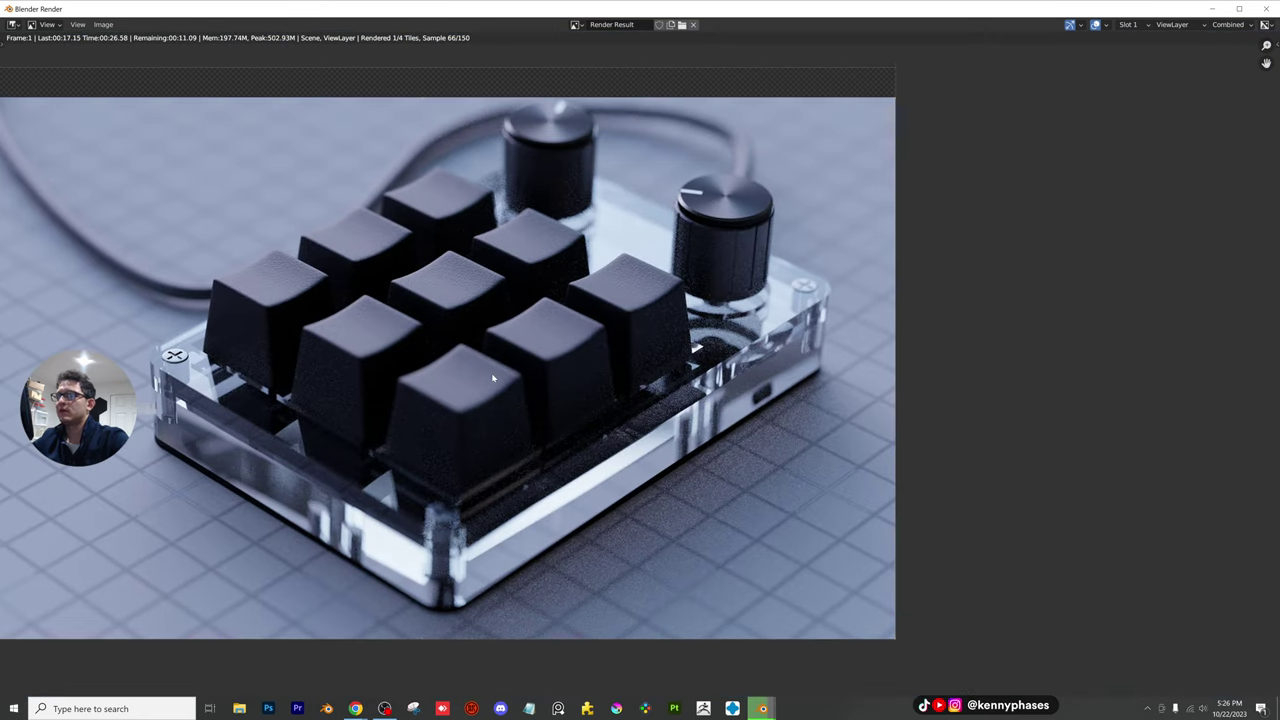
middle_click_drag(492, 378, 658, 361)
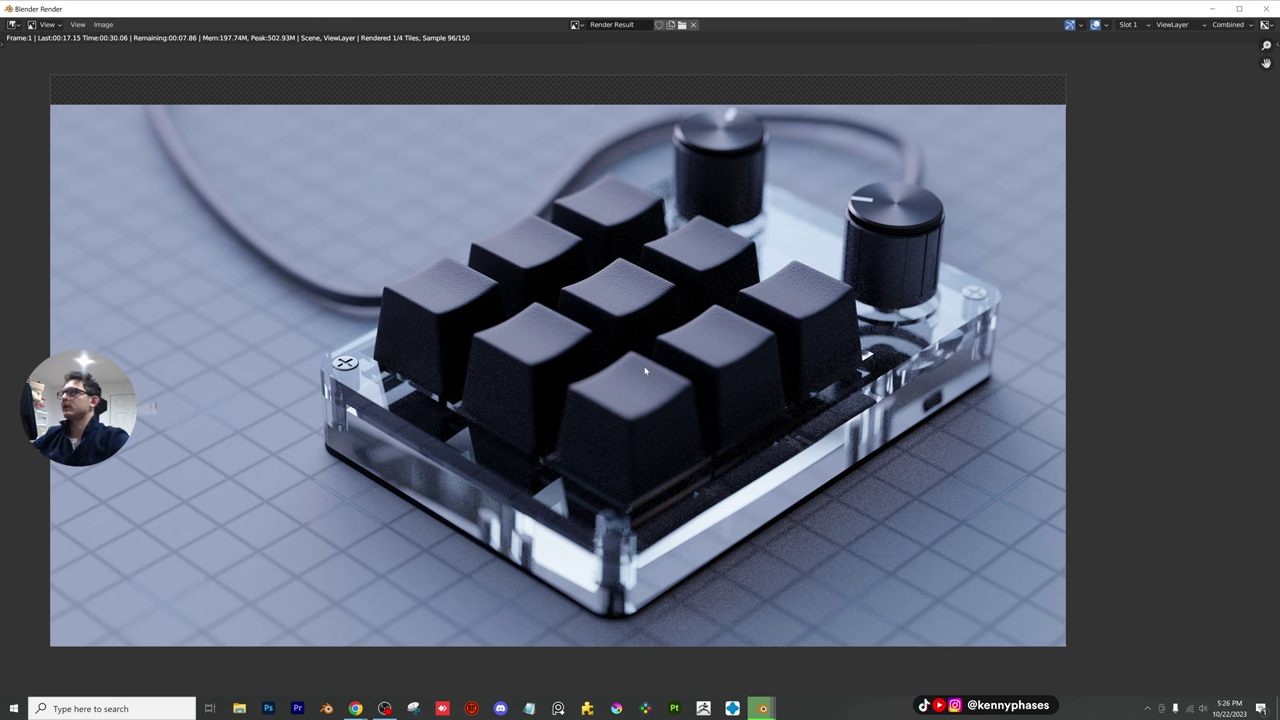
Check the finished render around the rear knob and keycaps, then close the render window
scroll(817, 382, "up", 6)
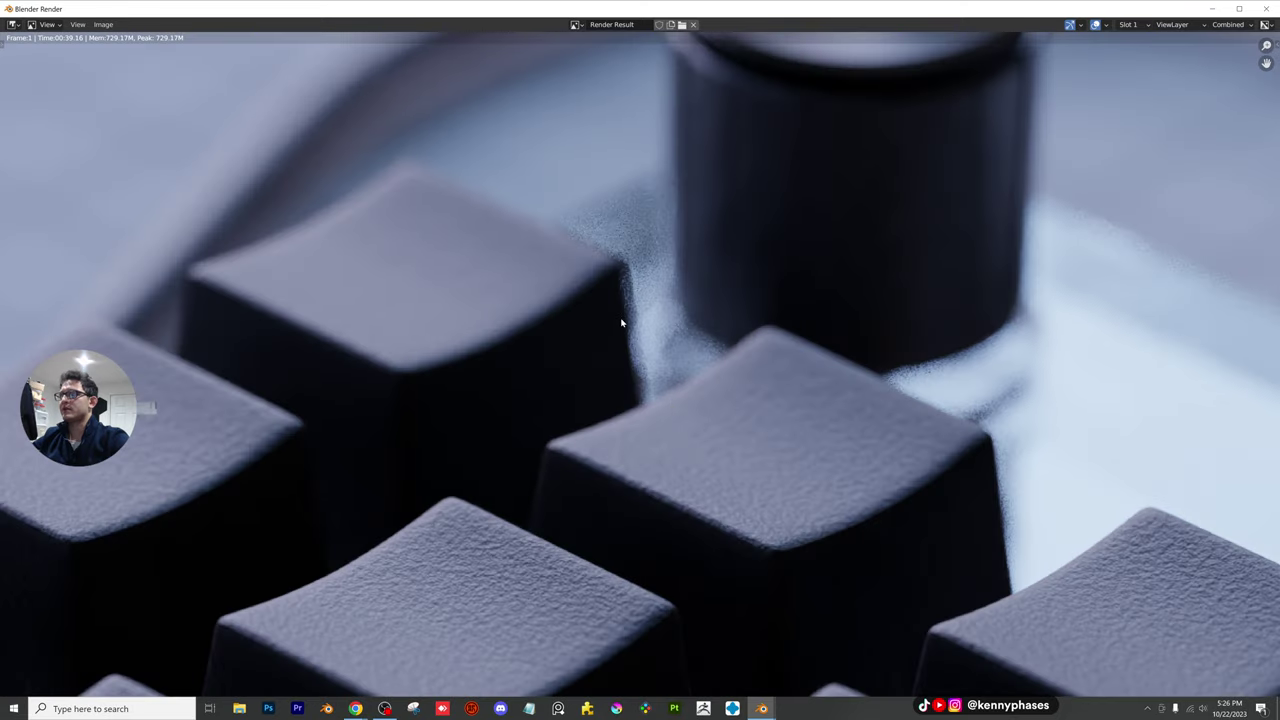
scroll(620, 323, "down", 5)
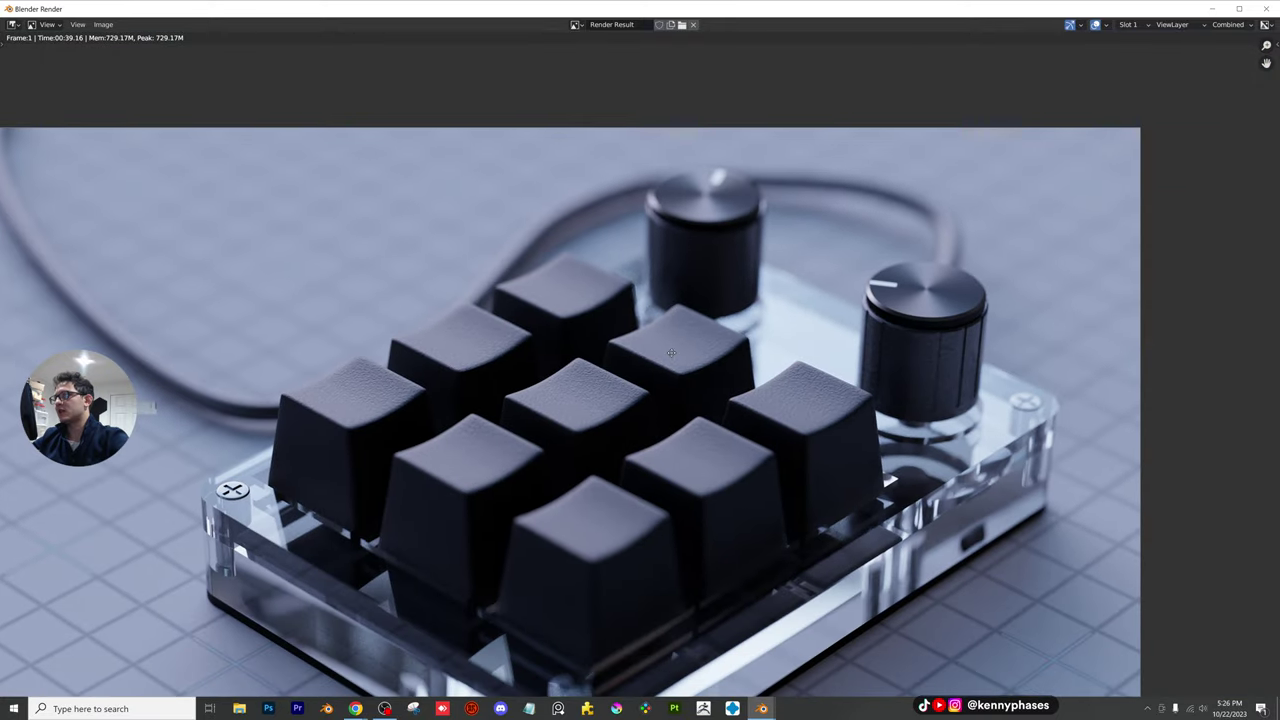
middle_click_drag(671, 352, 669, 356)
scroll(669, 355, "down", 1)
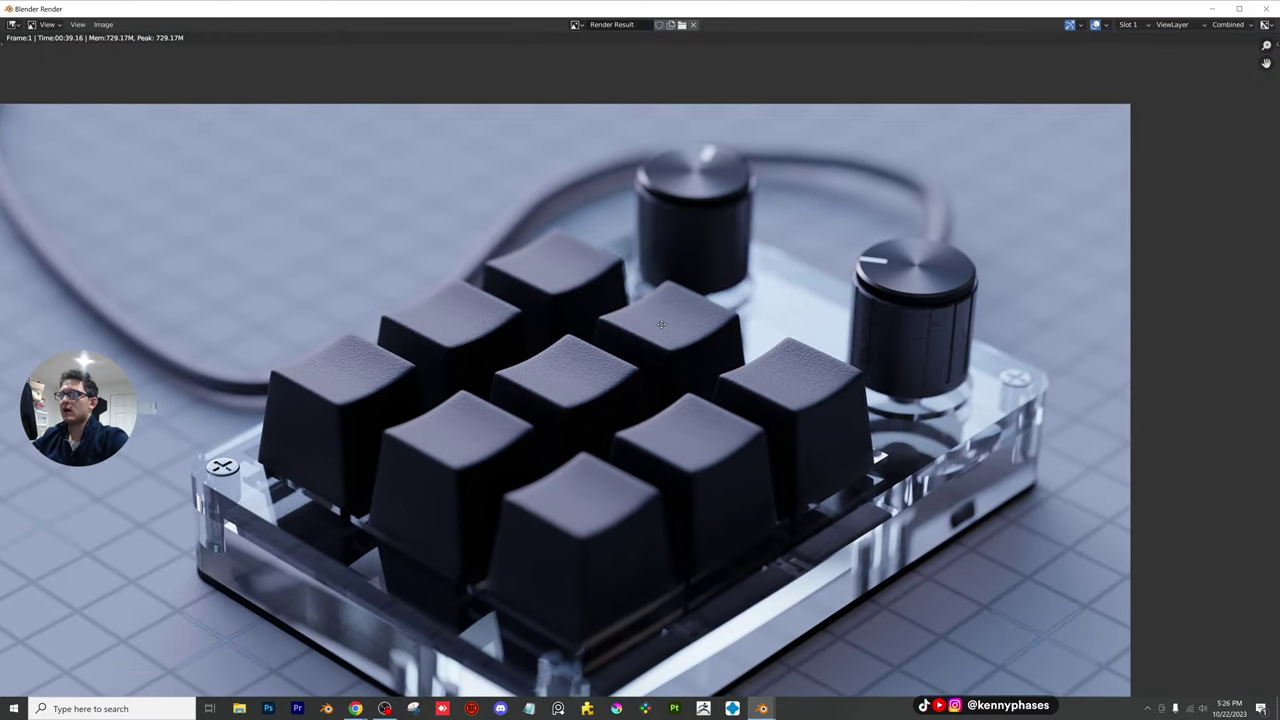
scroll(669, 355, "down", 2)
left_click(1267, 9)
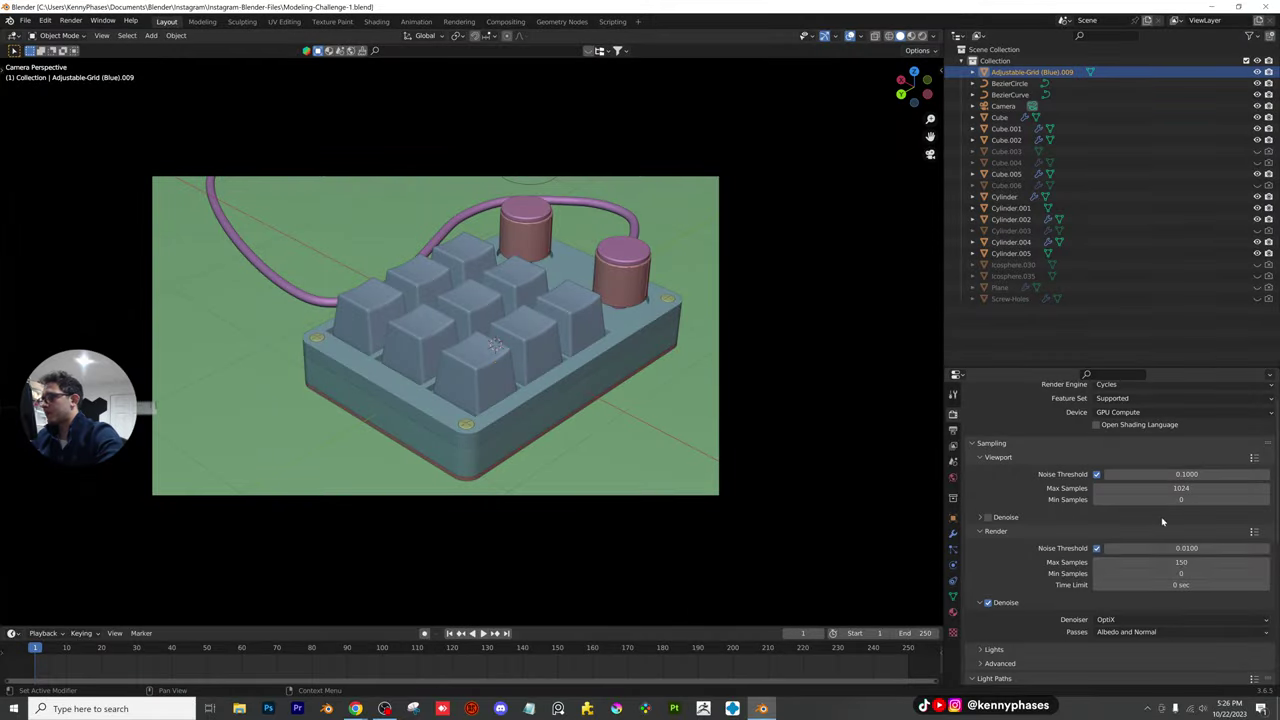
Raise the render's Max Samples to 500 and save the file
type("500")
key("Return")
key("ctrl+s")
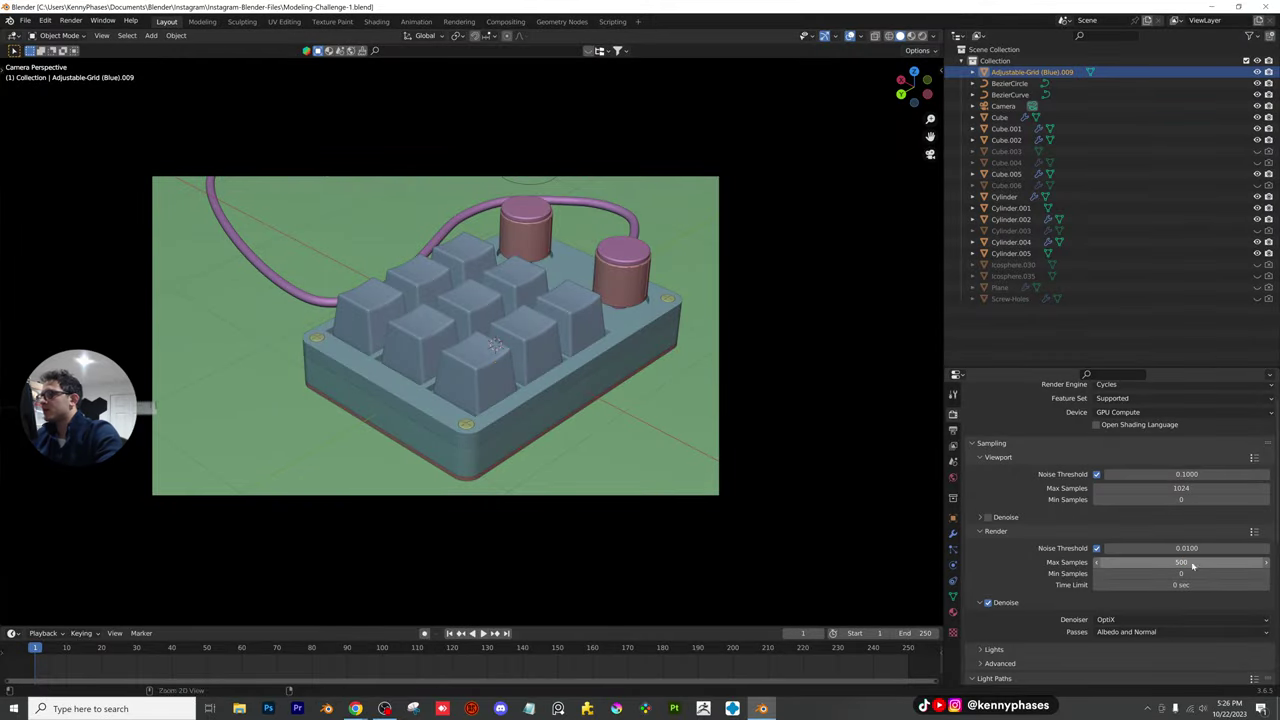
Switch the viewport to rendered shading and set the grid floor material's Cross & Grid Mix to 0.972
key("z")
left_click(237, 226)
scroll(466, 329, "up", 8)
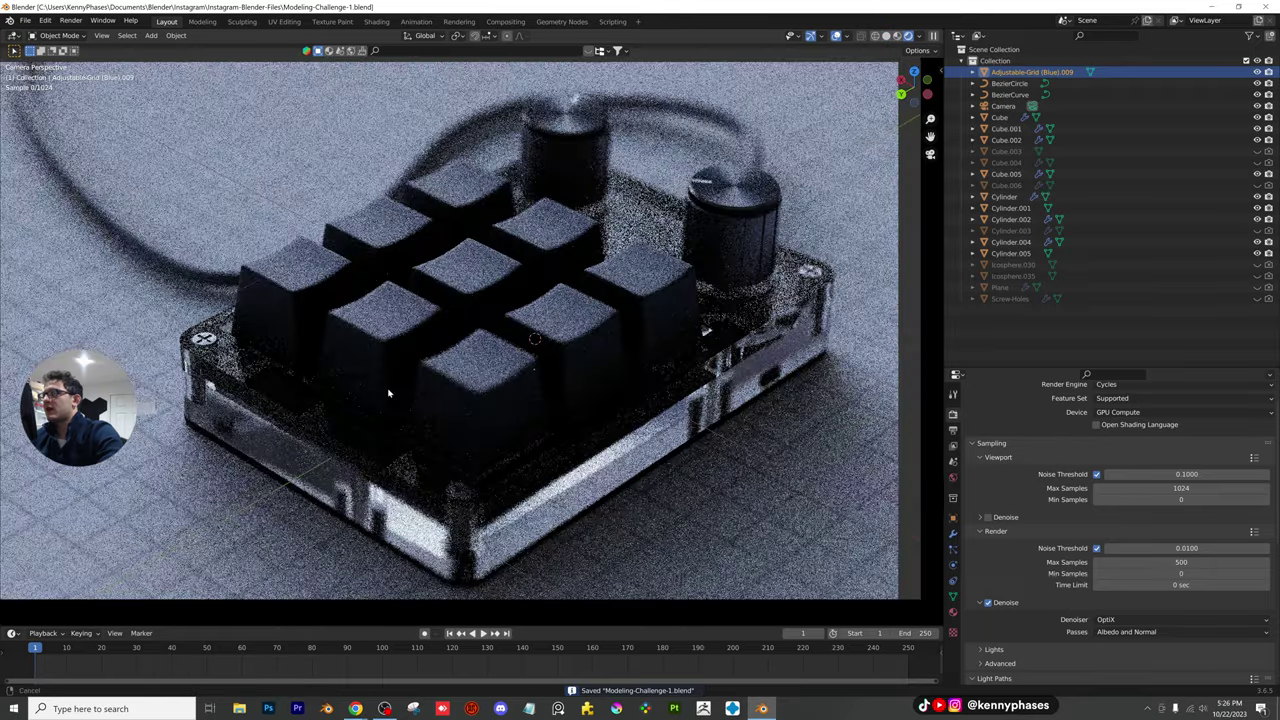
scroll(604, 304, "down", 2)
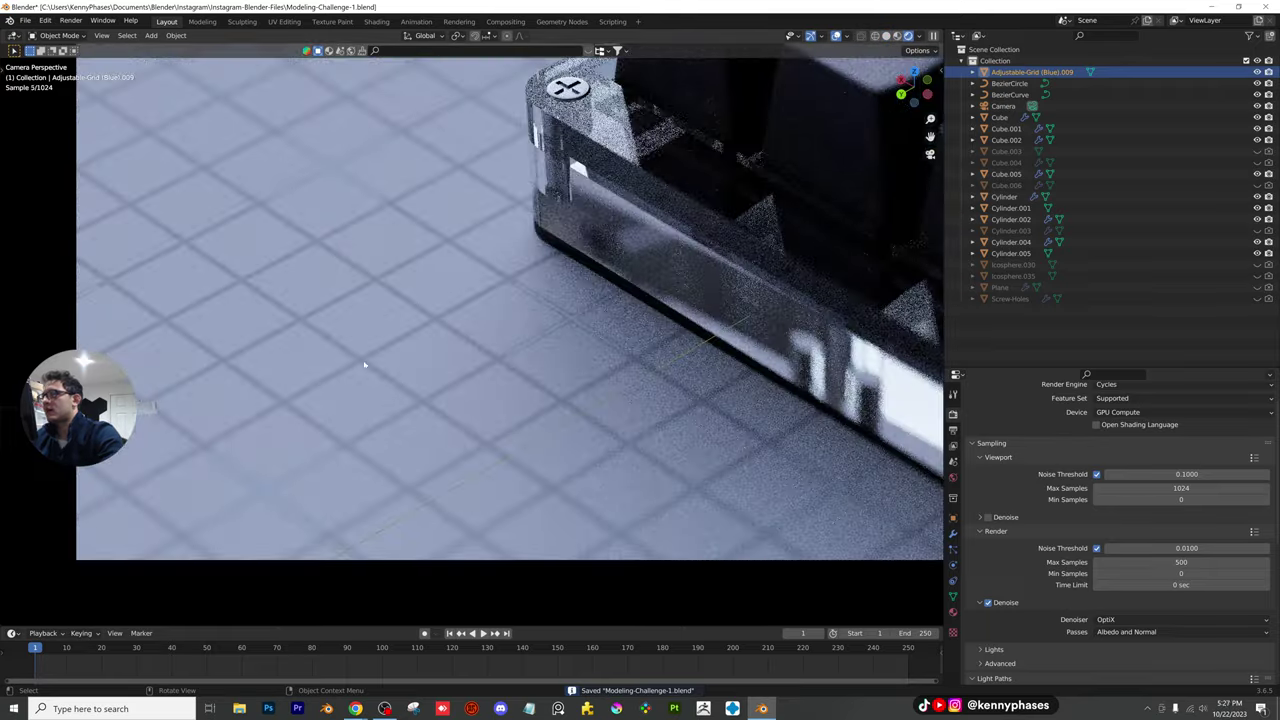
left_click(956, 611)
left_click_drag(1139, 559, 1208, 559)
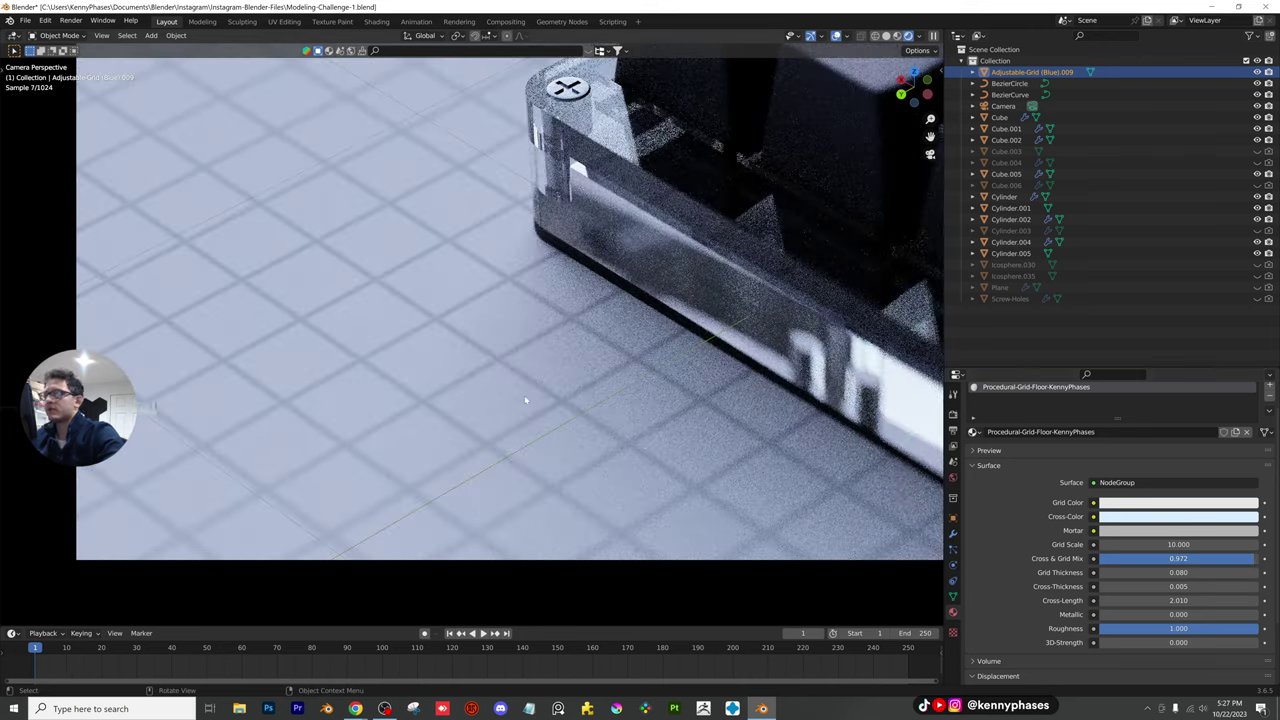
Try lower Roughness values on the grid floor material with the whole camera frame in view, settling on 0.207
scroll(526, 399, "down", 4)
middle_click_drag(682, 226, 557, 334, "shift")
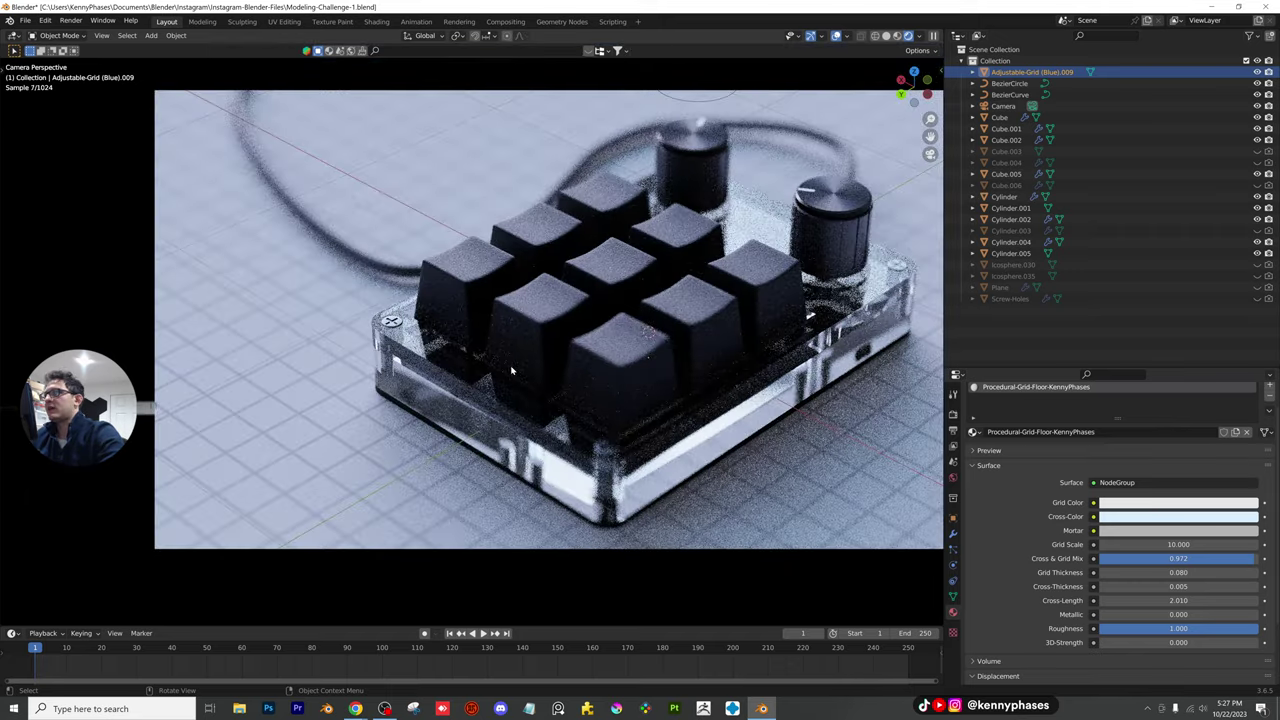
scroll(511, 371, "down", 2)
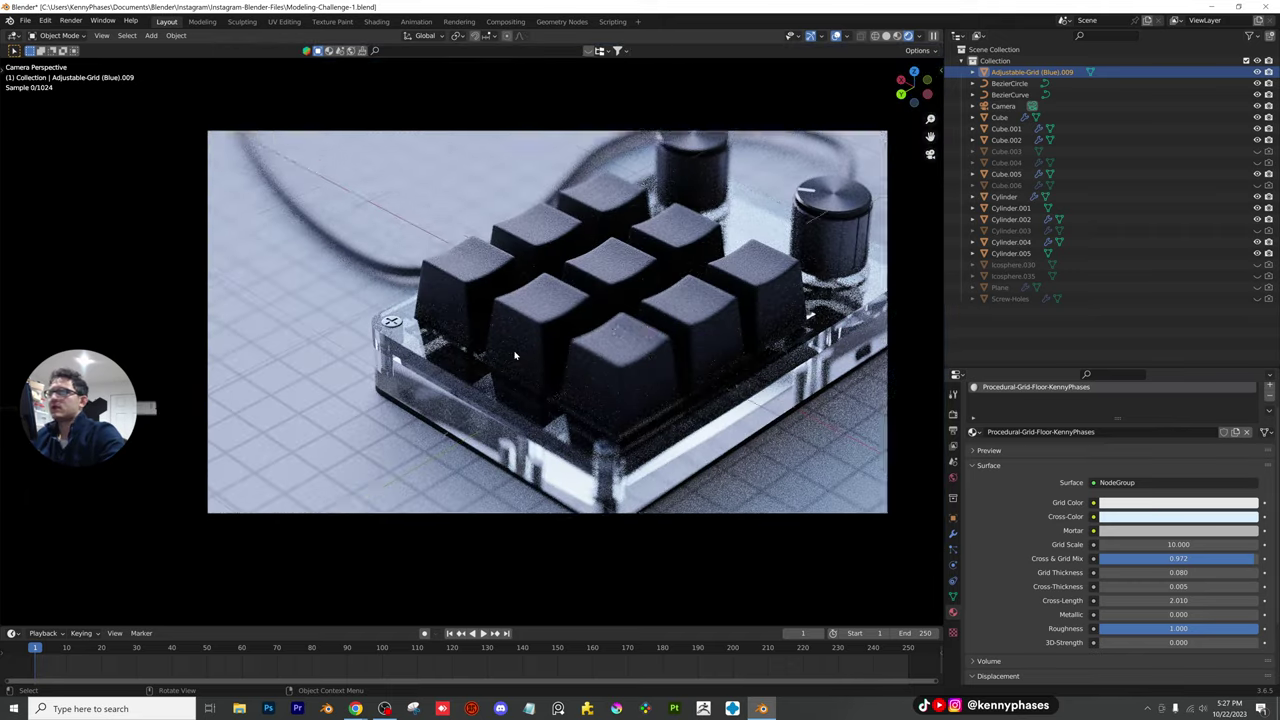
left_click(1160, 628)
type("0.18")
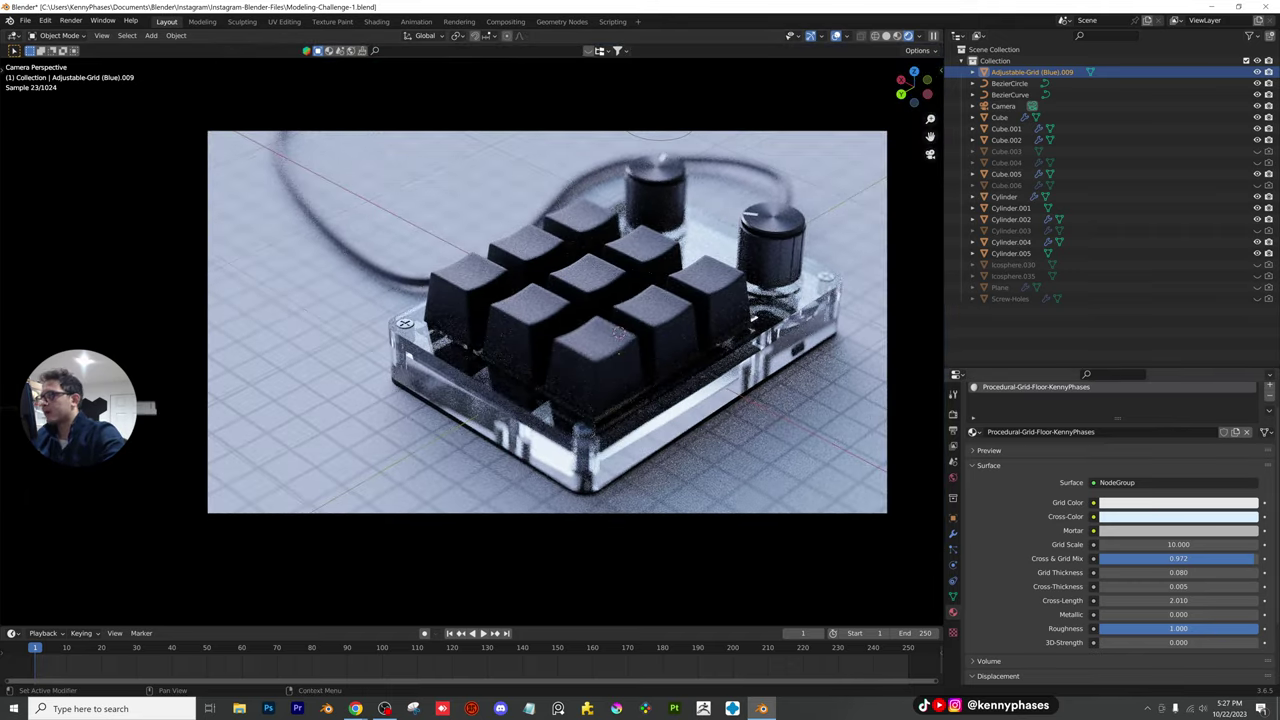
key("Return")
left_click_drag(1127, 628, 1099, 628)
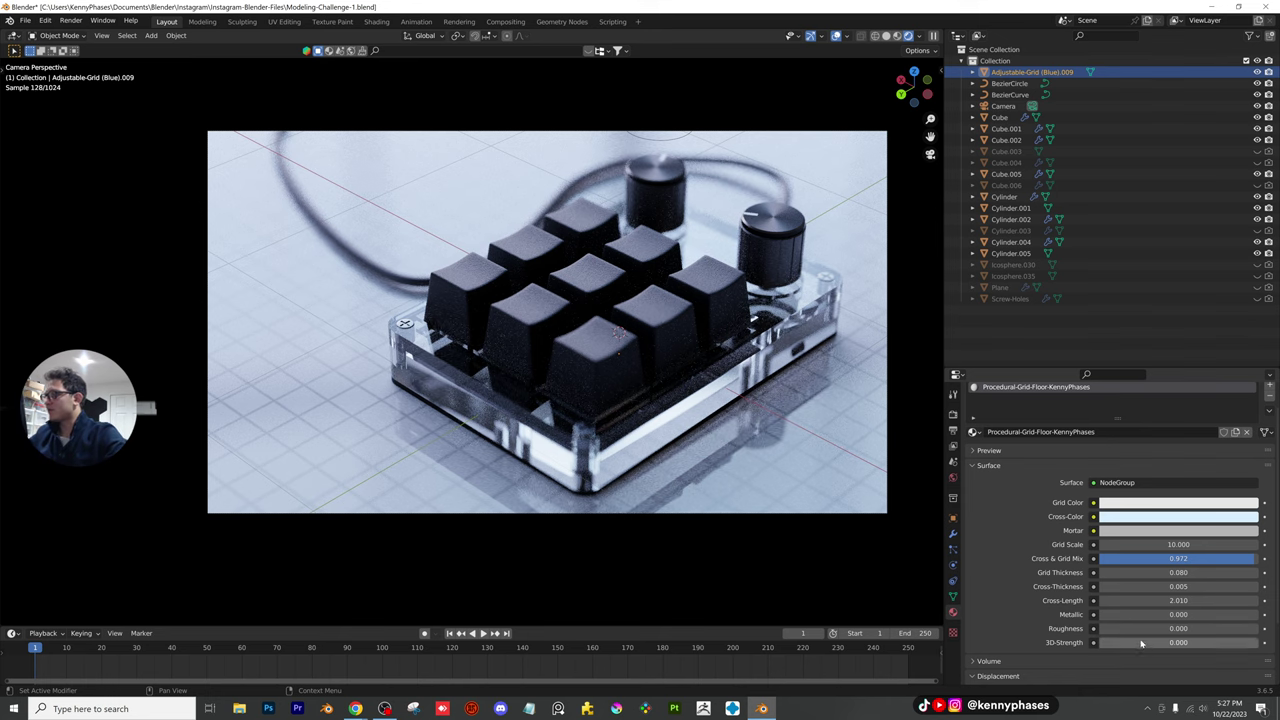
left_click_drag(1125, 628, 1099, 630)
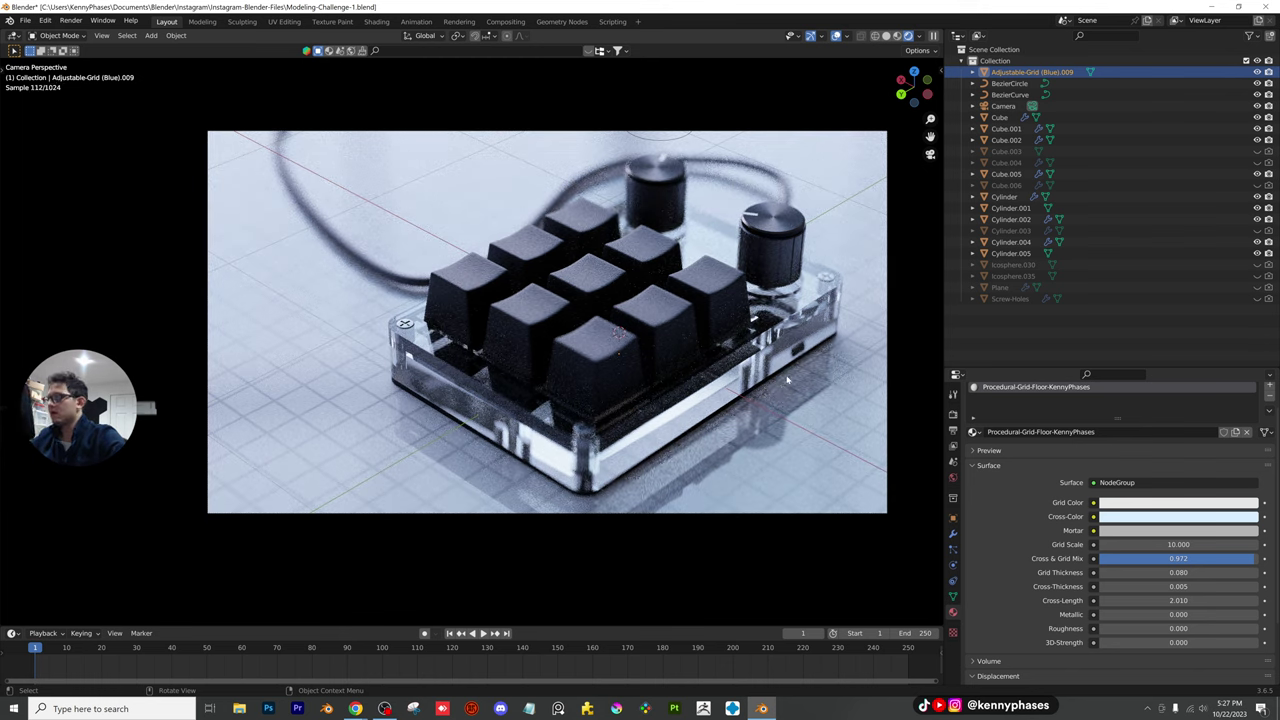
left_click_drag(1124, 628, 1154, 628)
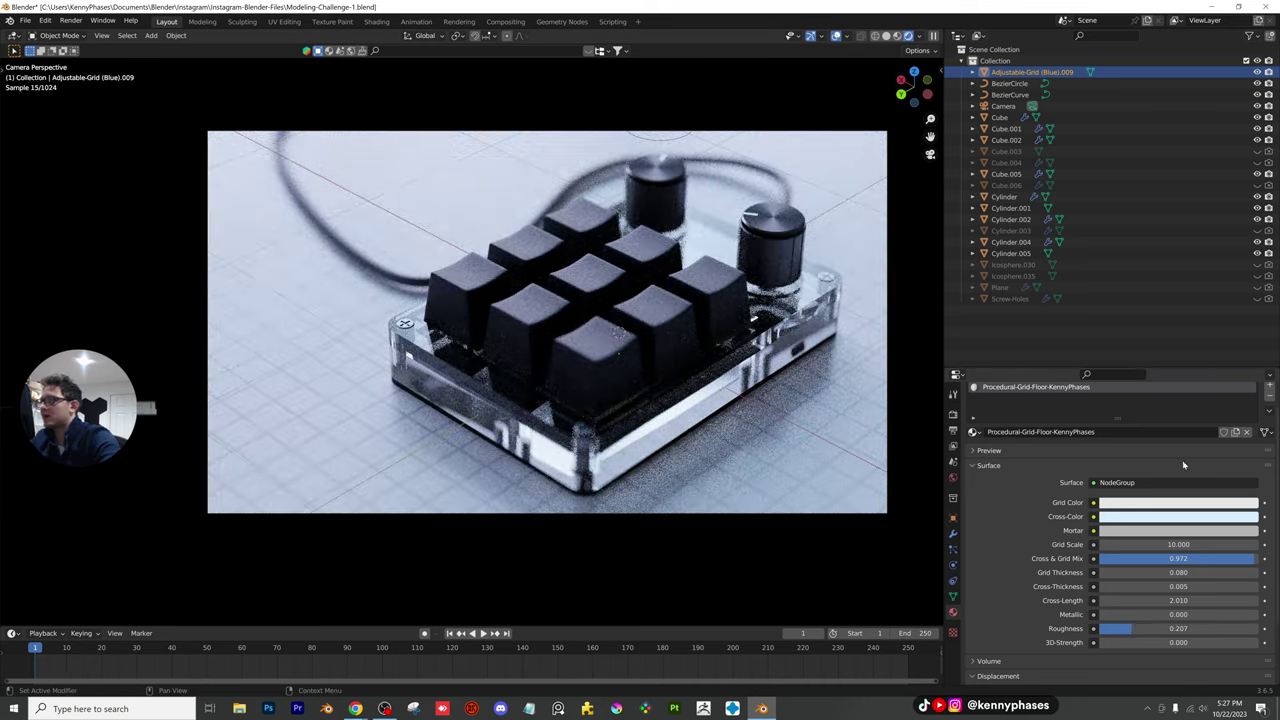
Darken the grid floor material's Mortar color to a mid grey and save the file
left_click(1160, 531)
left_click(1249, 418)
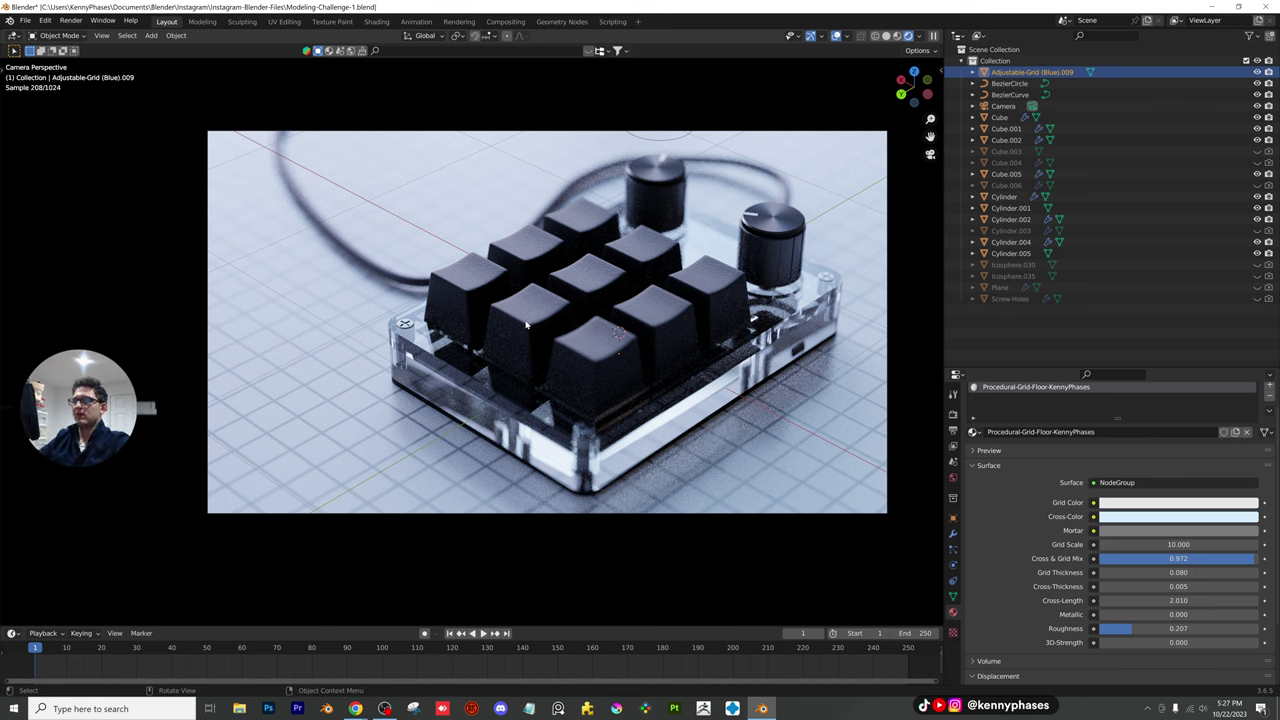
key("ctrl+s")
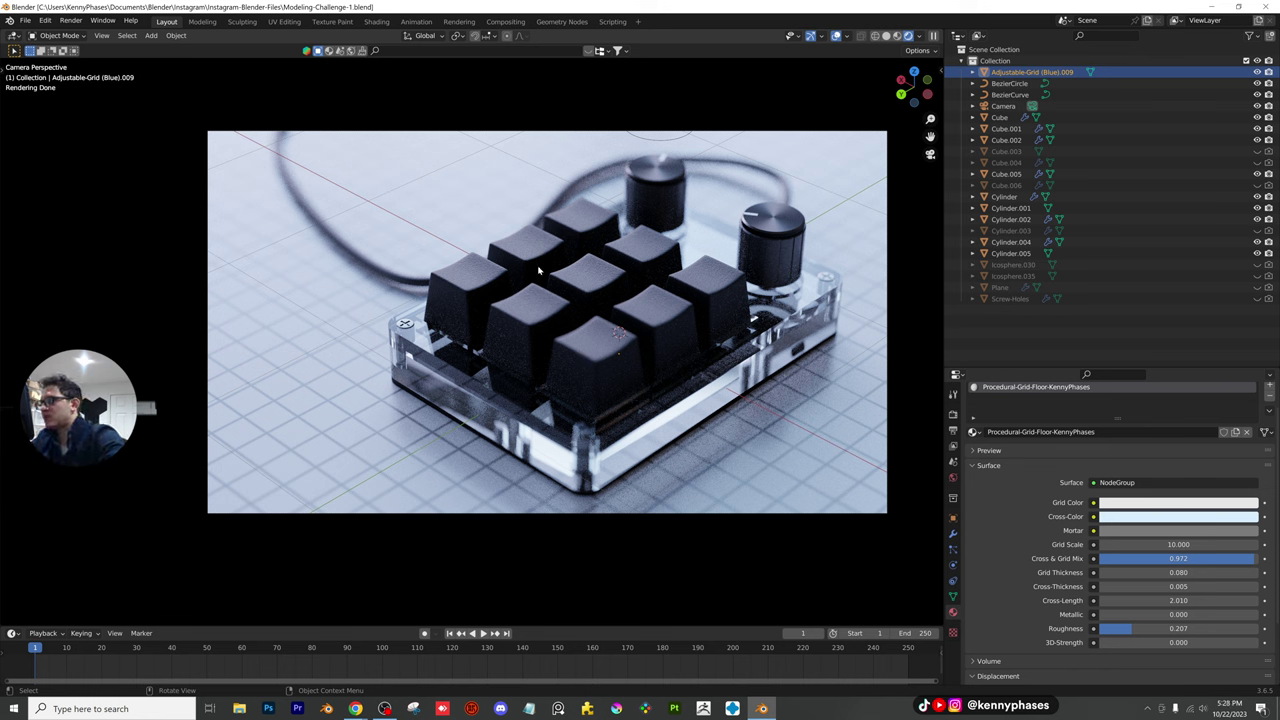
Save the file with the viewport set to solid shading and render the still image
left_click(886, 35)
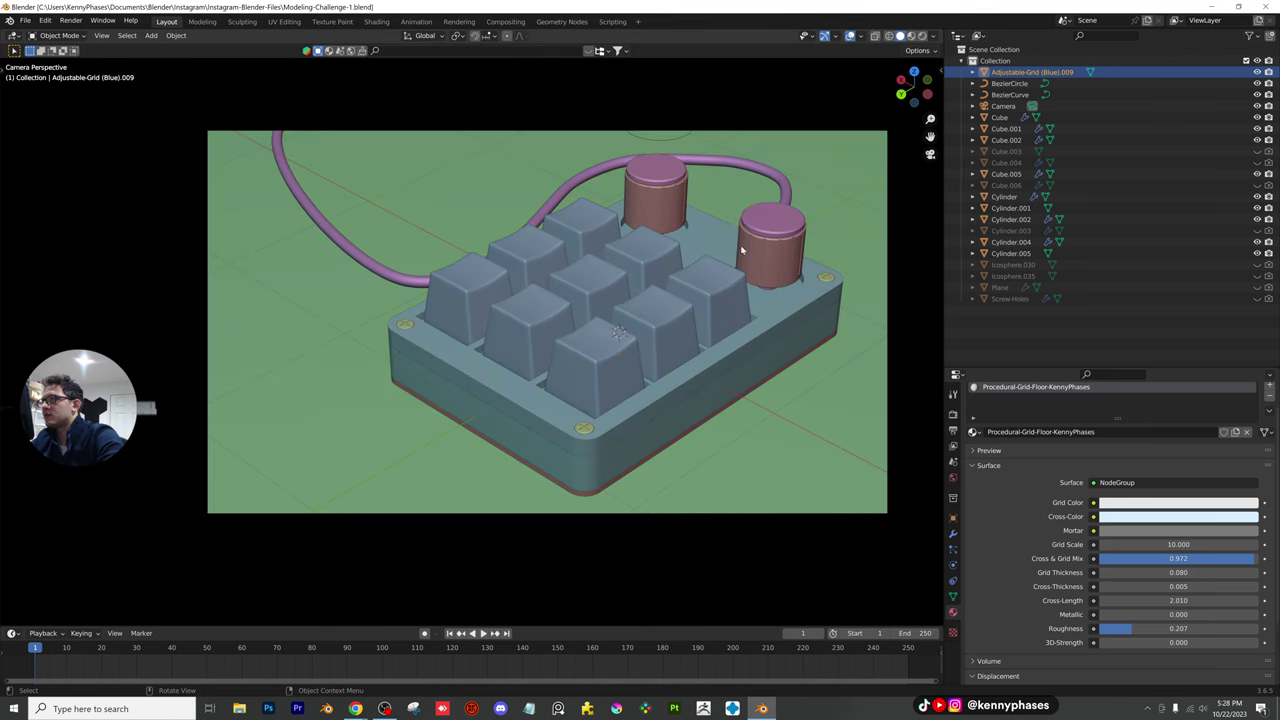
key("ctrl+s")
left_click(70, 20)
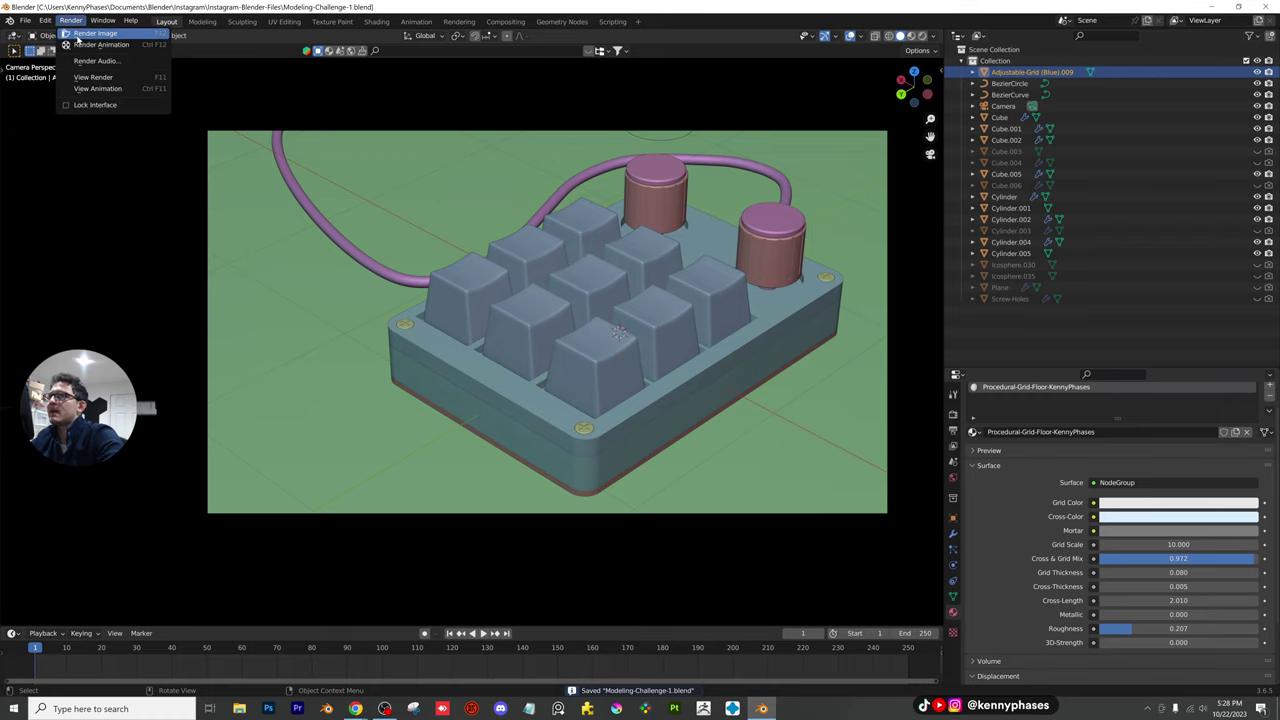
left_click(80, 38)
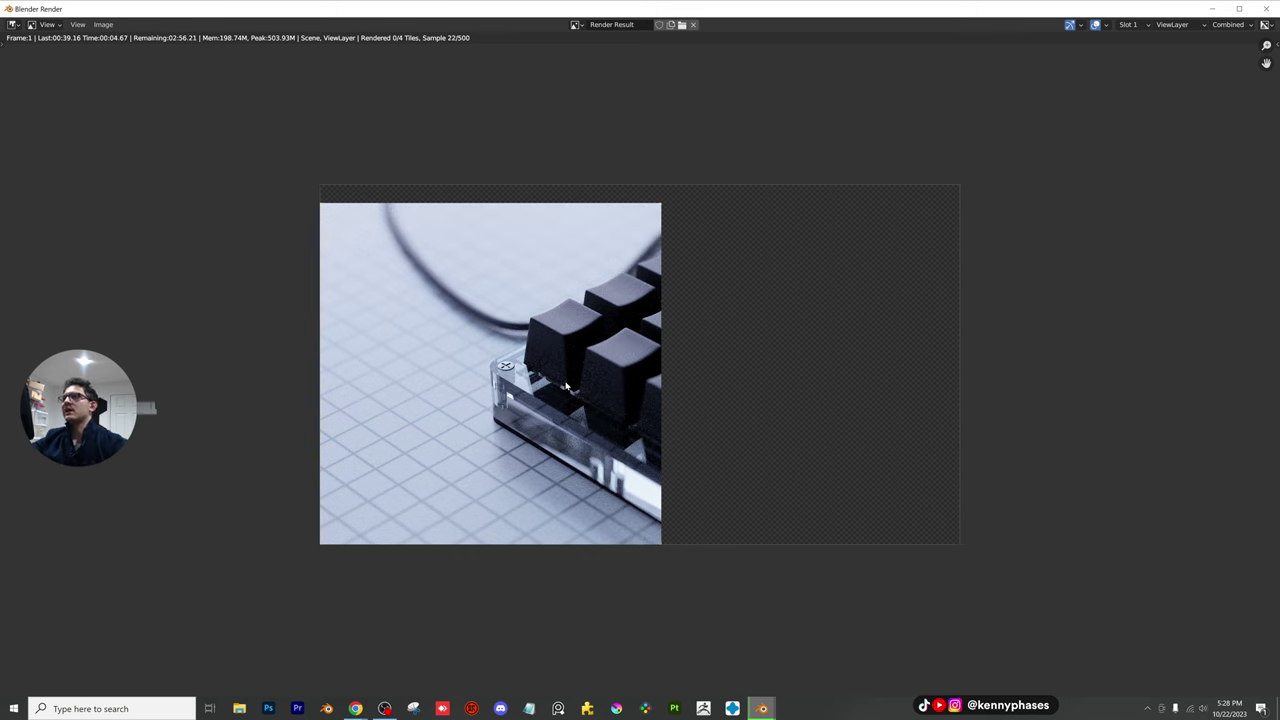
Examine the keycap sides and the screwed corner of the clear case for noise as the first tile renders
scroll(565, 387, "up", 7)
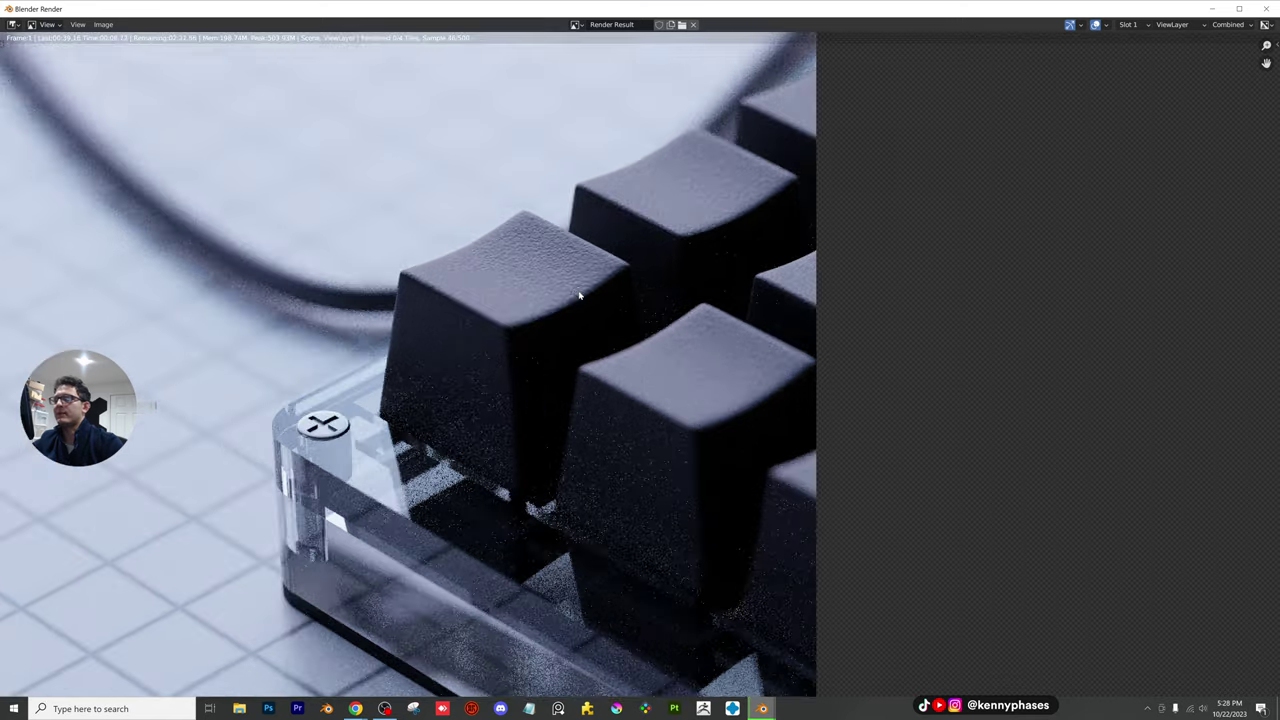
mouse_move(579, 295)
middle_mouse_down()
mouse_move(623, 291)
mouse_move(601, 293)
middle_mouse_up()
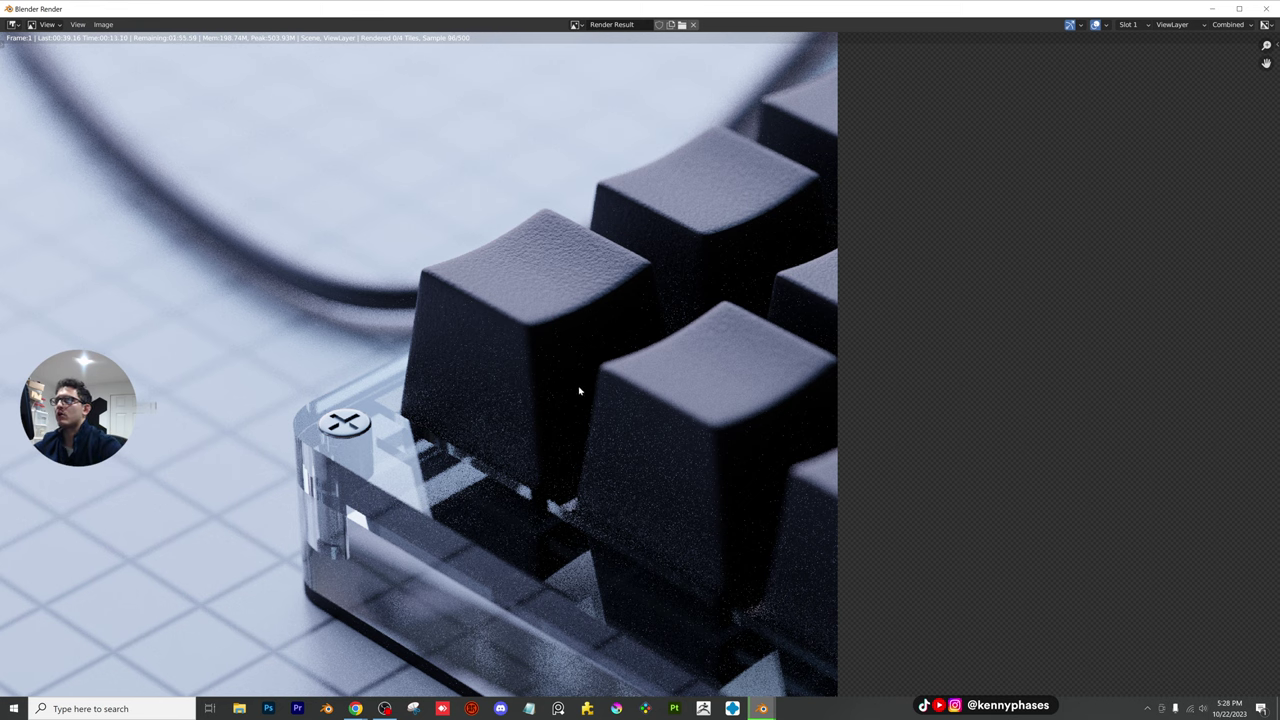
middle_click_drag(579, 391, 622, 333)
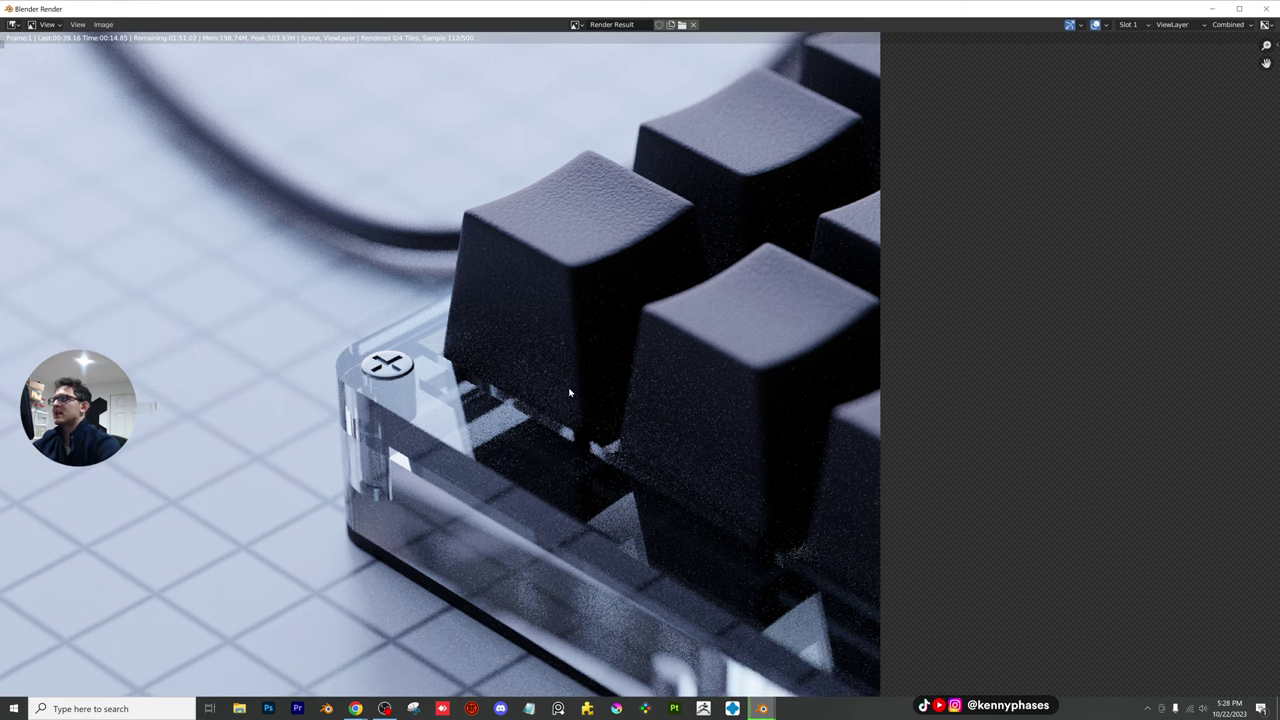
scroll(568, 401, "up", 3)
middle_click_drag(731, 431, 575, 226)
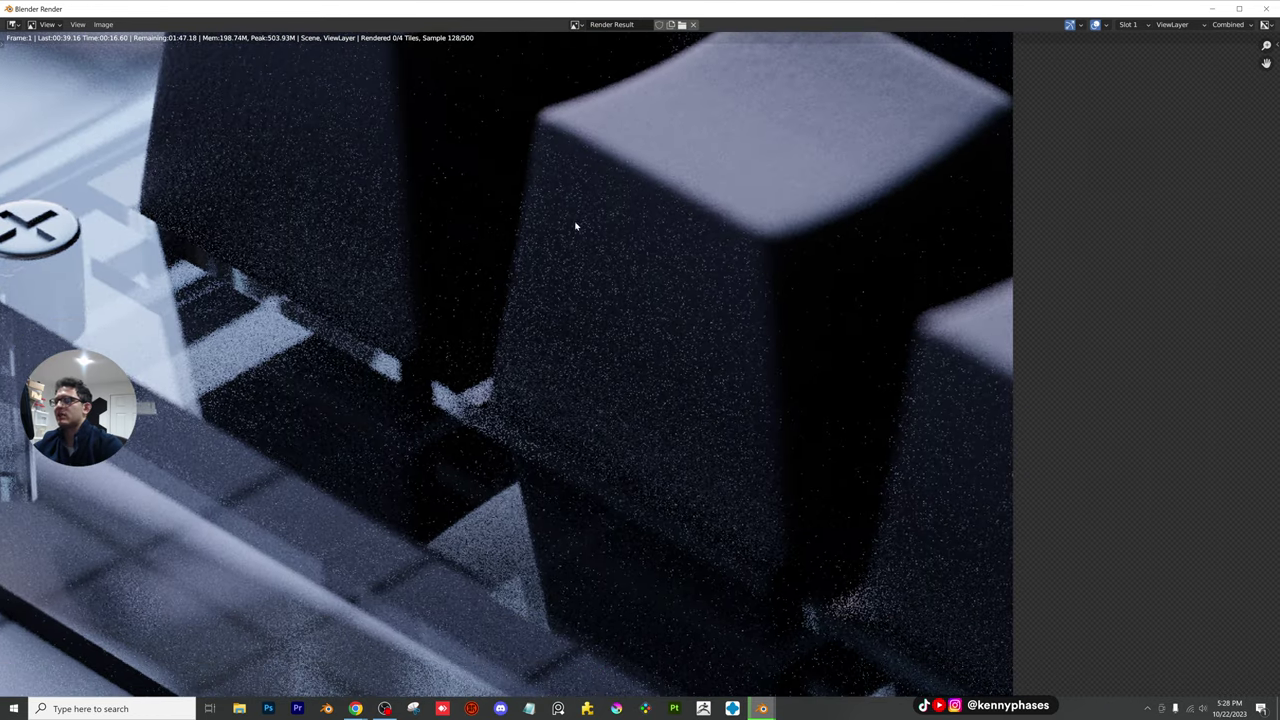
scroll(551, 314, "down", 2)
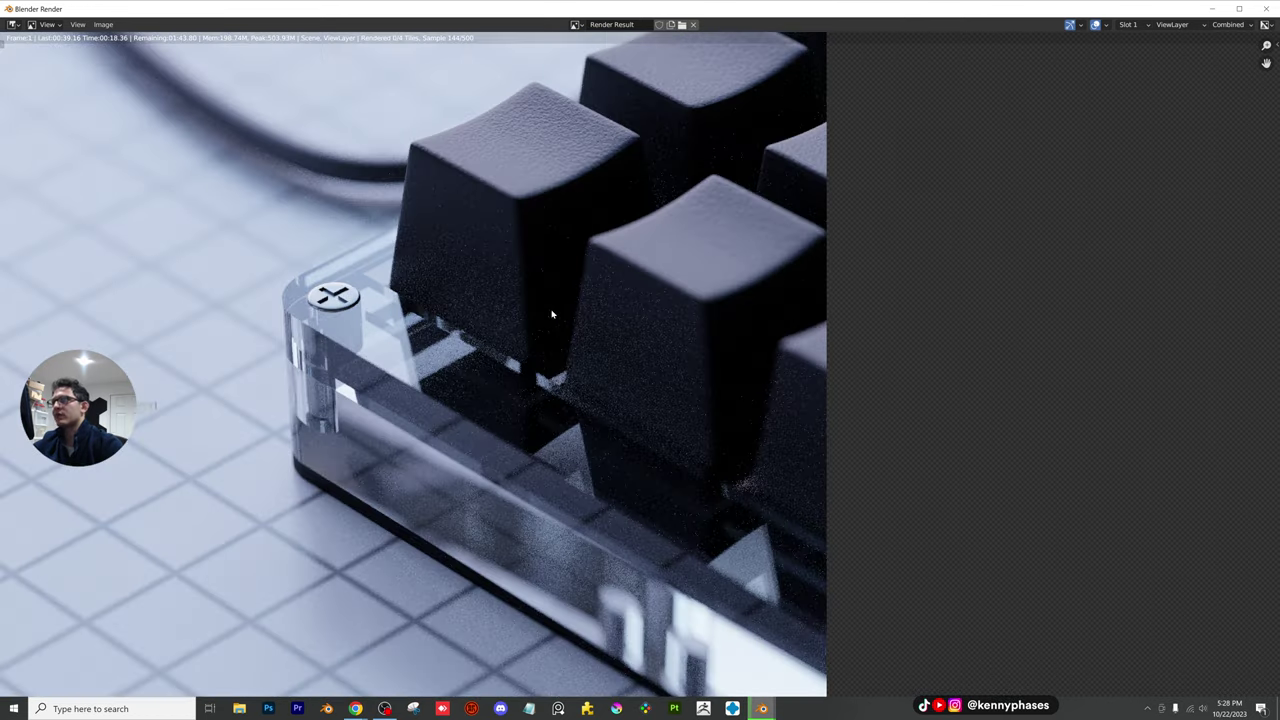
middle_click_drag(560, 268, 501, 346)
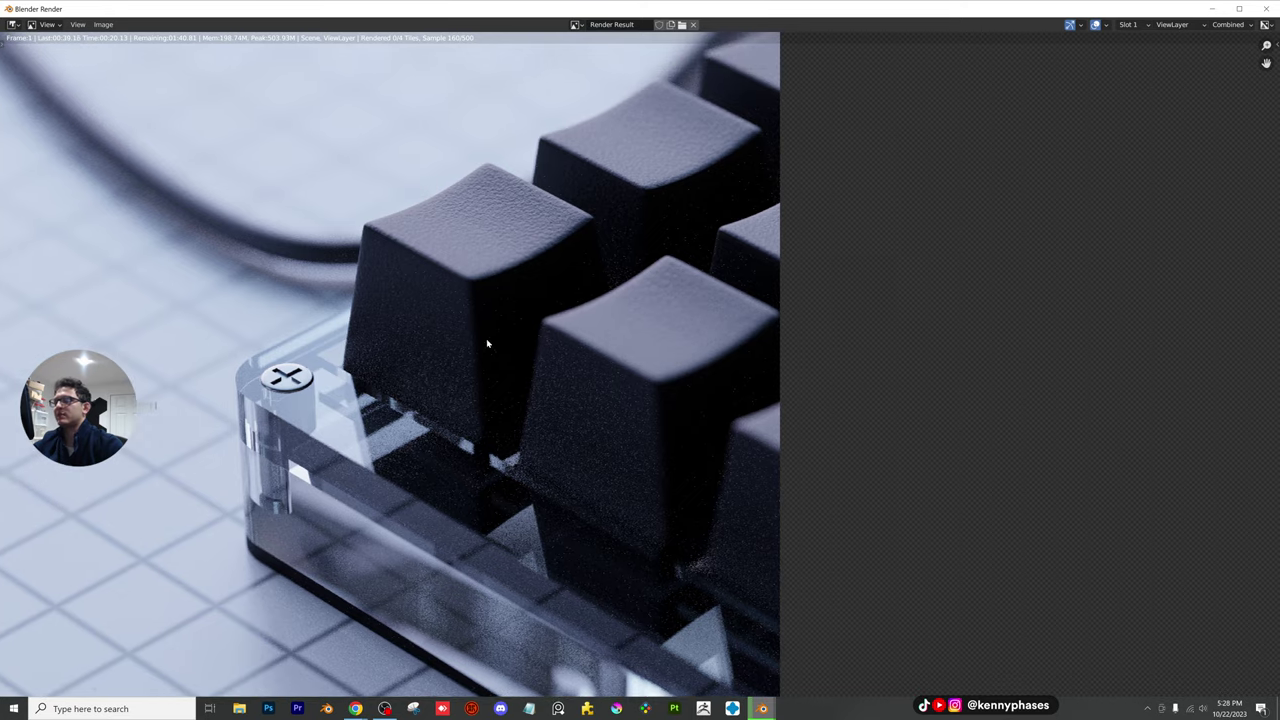
middle_click_drag(529, 434, 570, 368)
scroll(386, 511, "up", 1)
middle_click_drag(498, 425, 521, 406)
Check the surface texture on the keycap tops up close and the overall composition while the render progresses
middle_click_drag(588, 231, 560, 400)
scroll(595, 339, "up", 2)
middle_click_drag(595, 339, 608, 363)
scroll(565, 335, "up", 1)
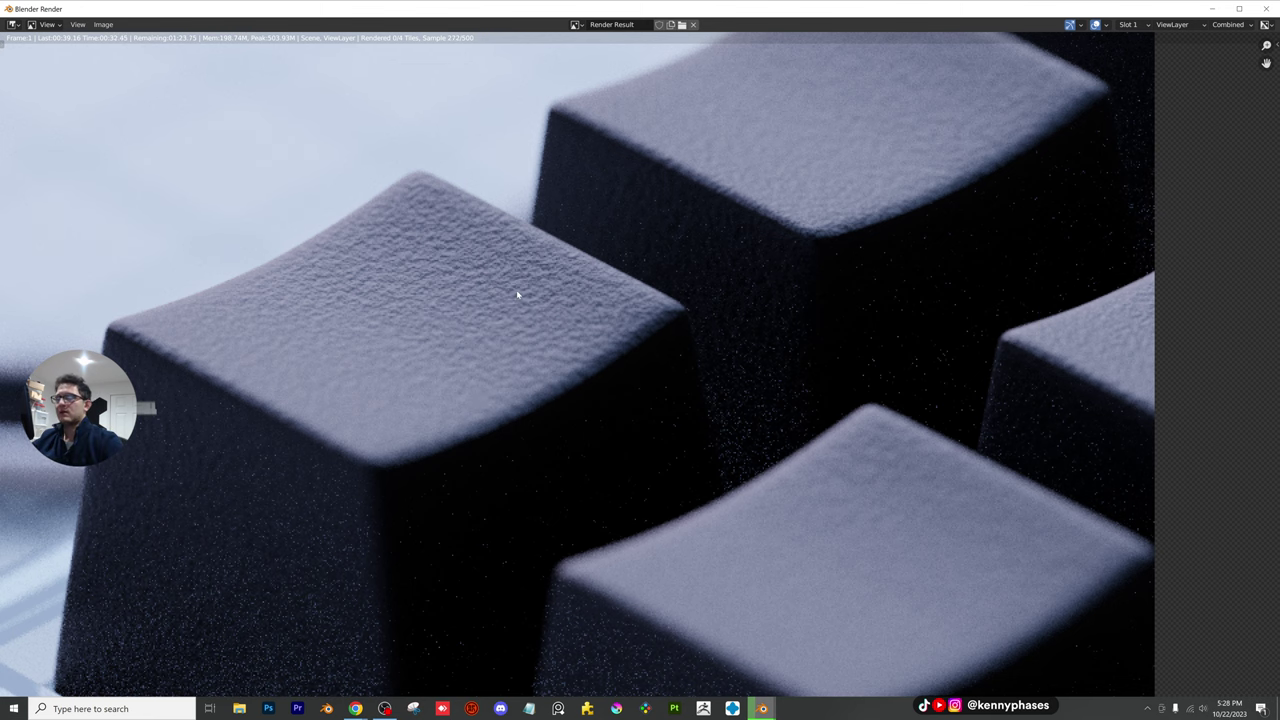
scroll(517, 291, "down", 6)
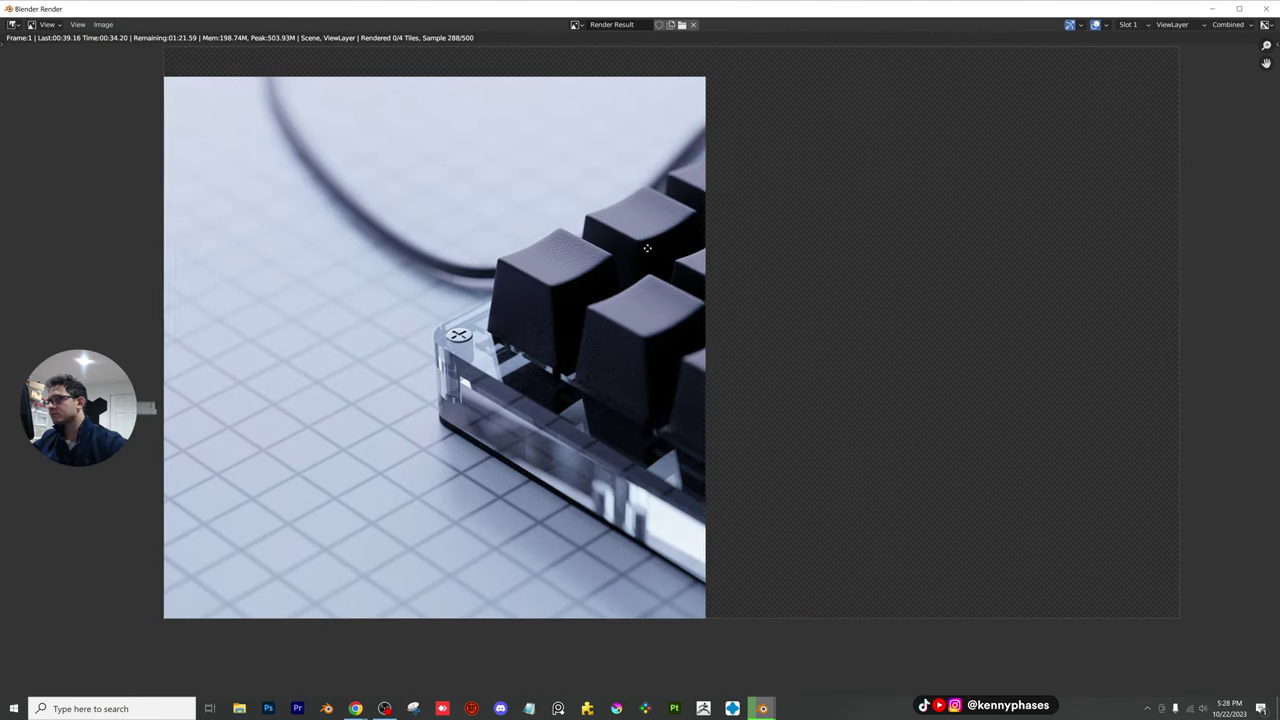
middle_click_drag(627, 245, 624, 257)
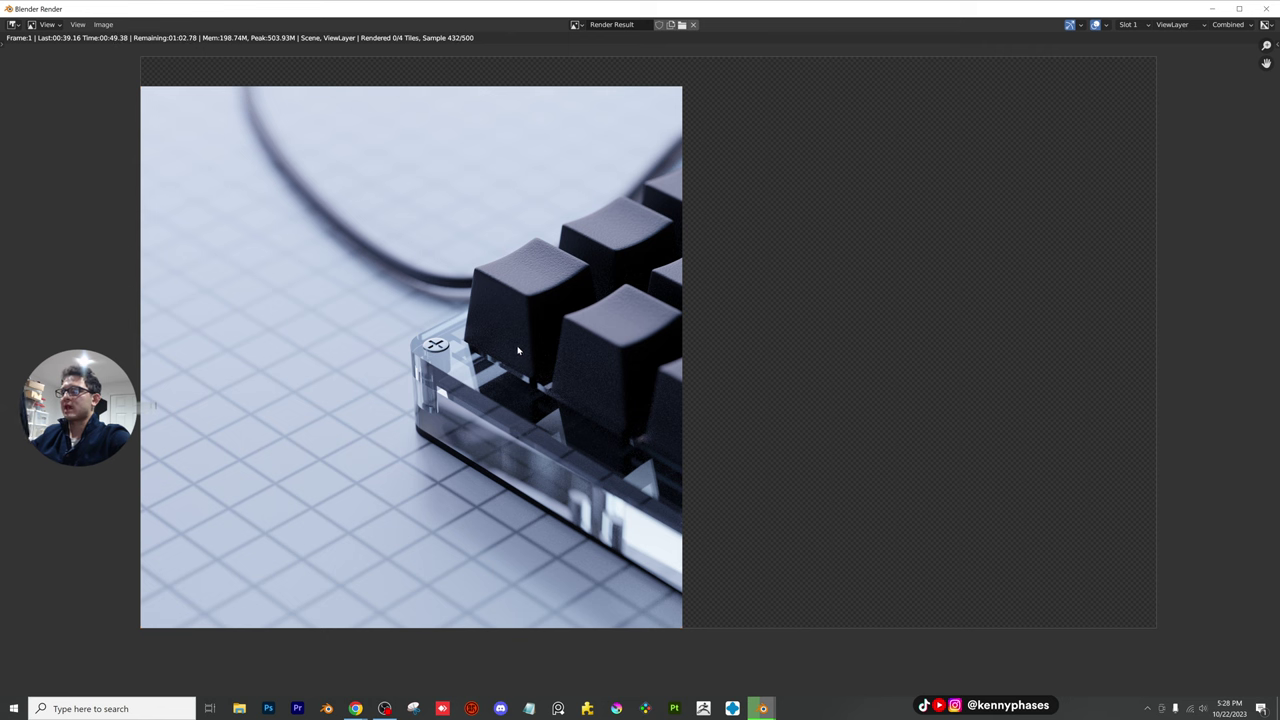
scroll(563, 368, "down", 1)
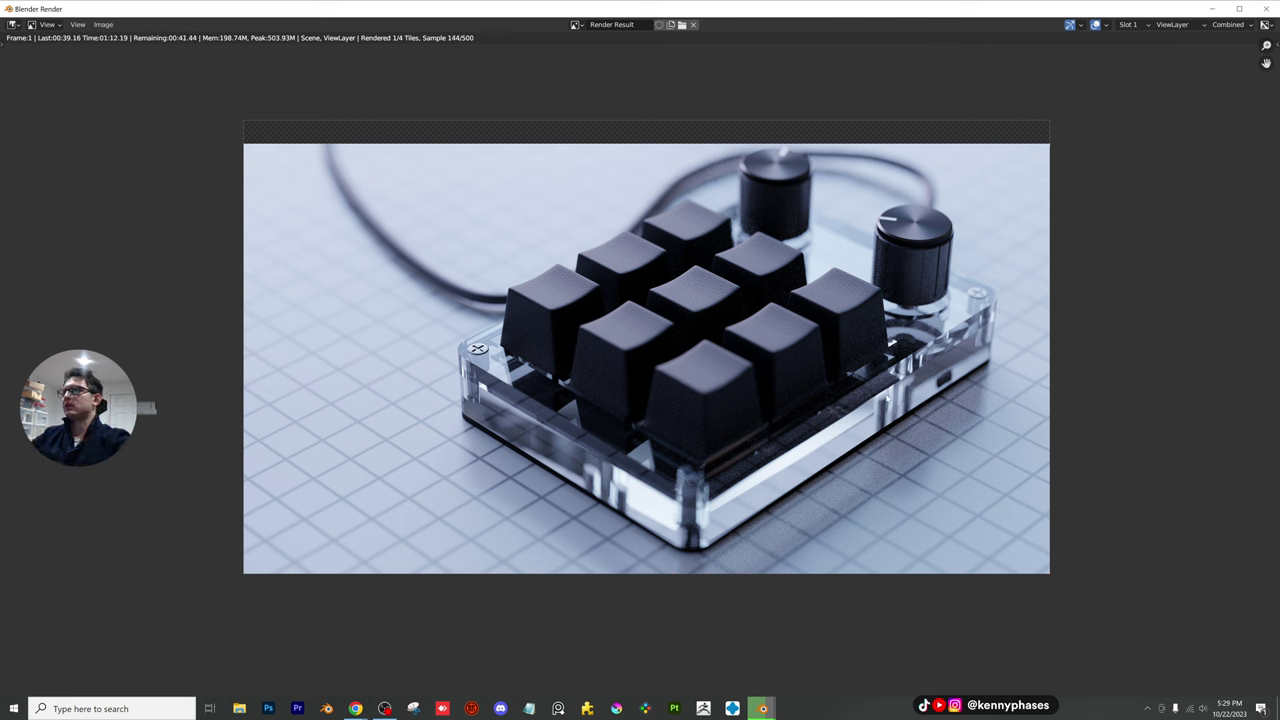
scroll(711, 310, "up", 2)
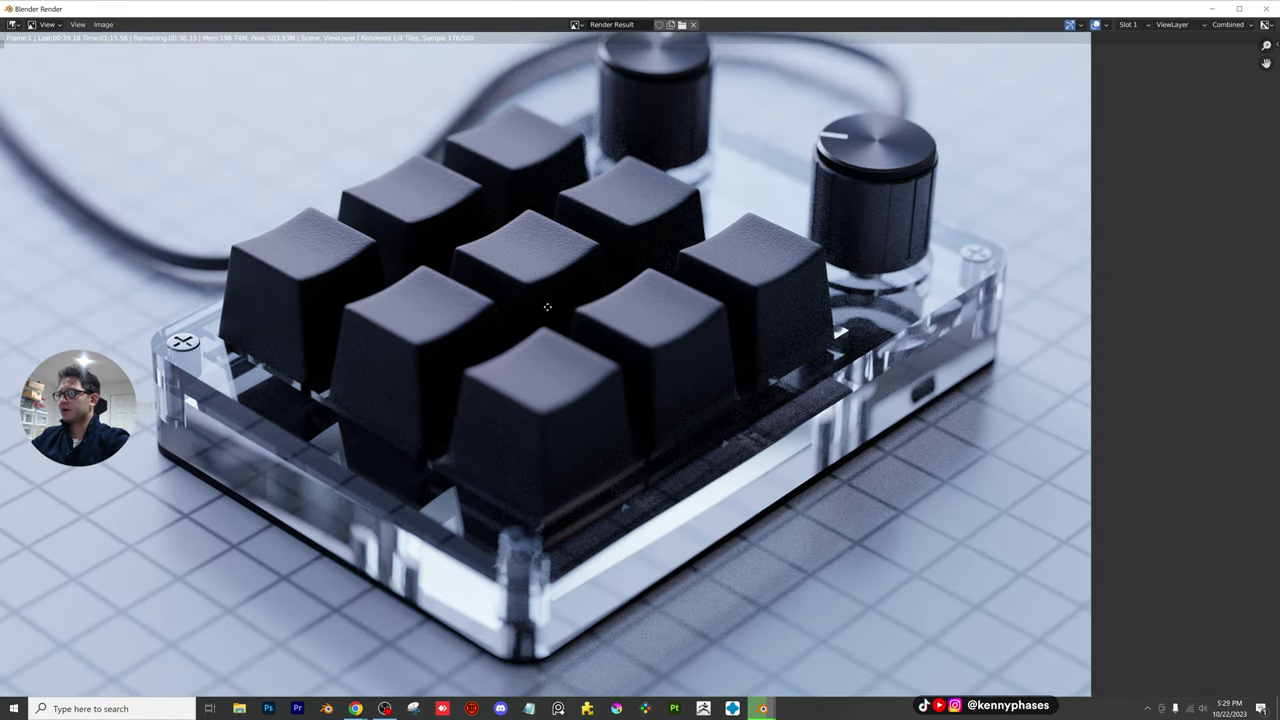
middle_click_drag(547, 307, 729, 437)
scroll(574, 400, "up", 1)
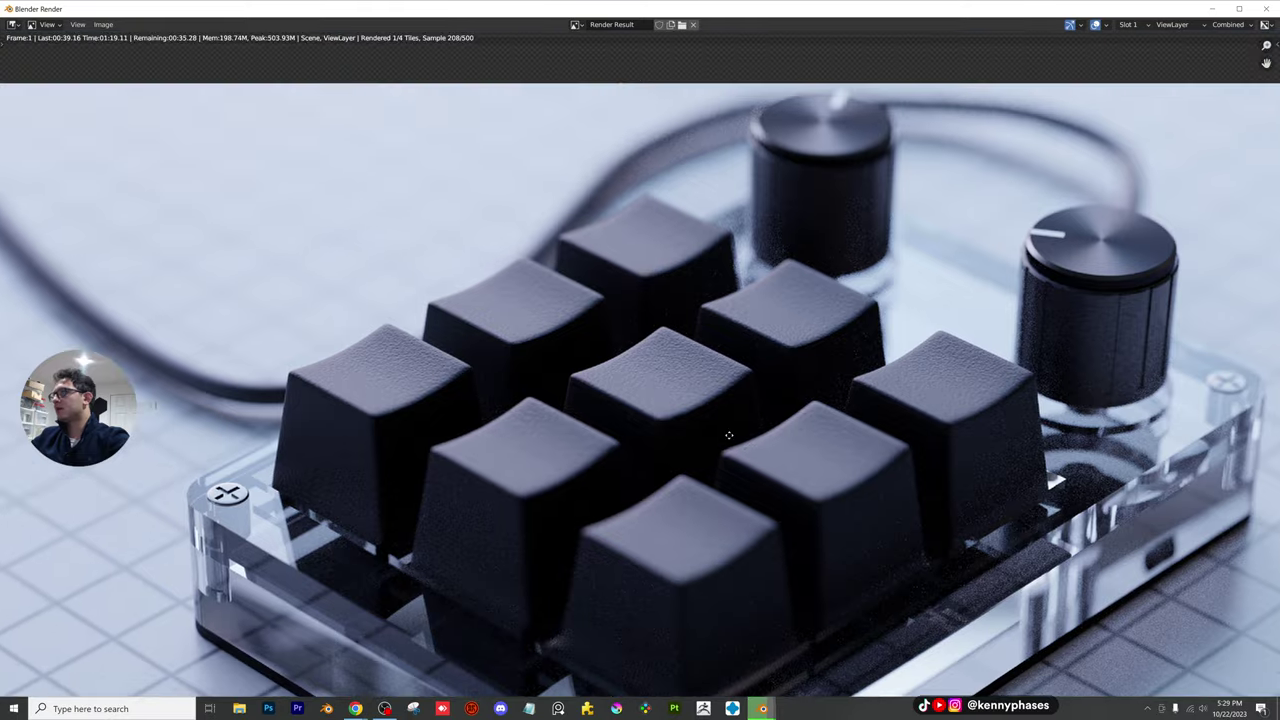
scroll(681, 413, "up", 4)
middle_click_drag(803, 375, 656, 327)
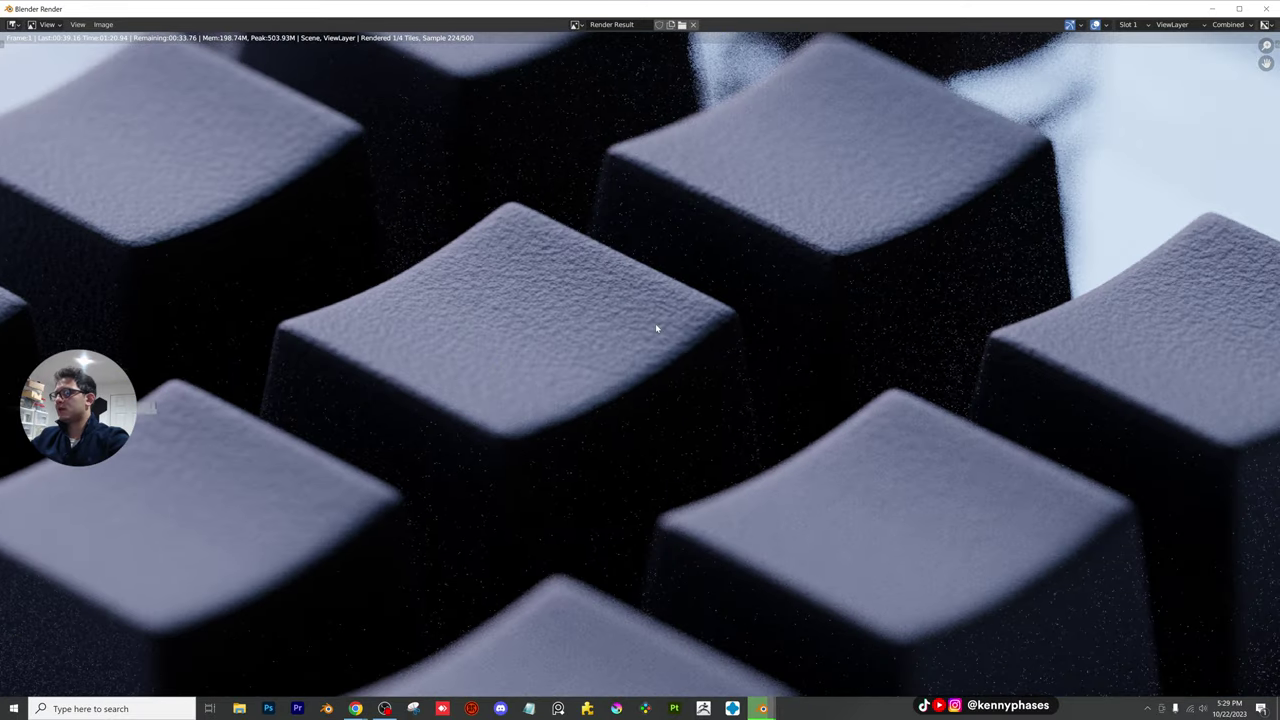
scroll(656, 328, "down", 7)
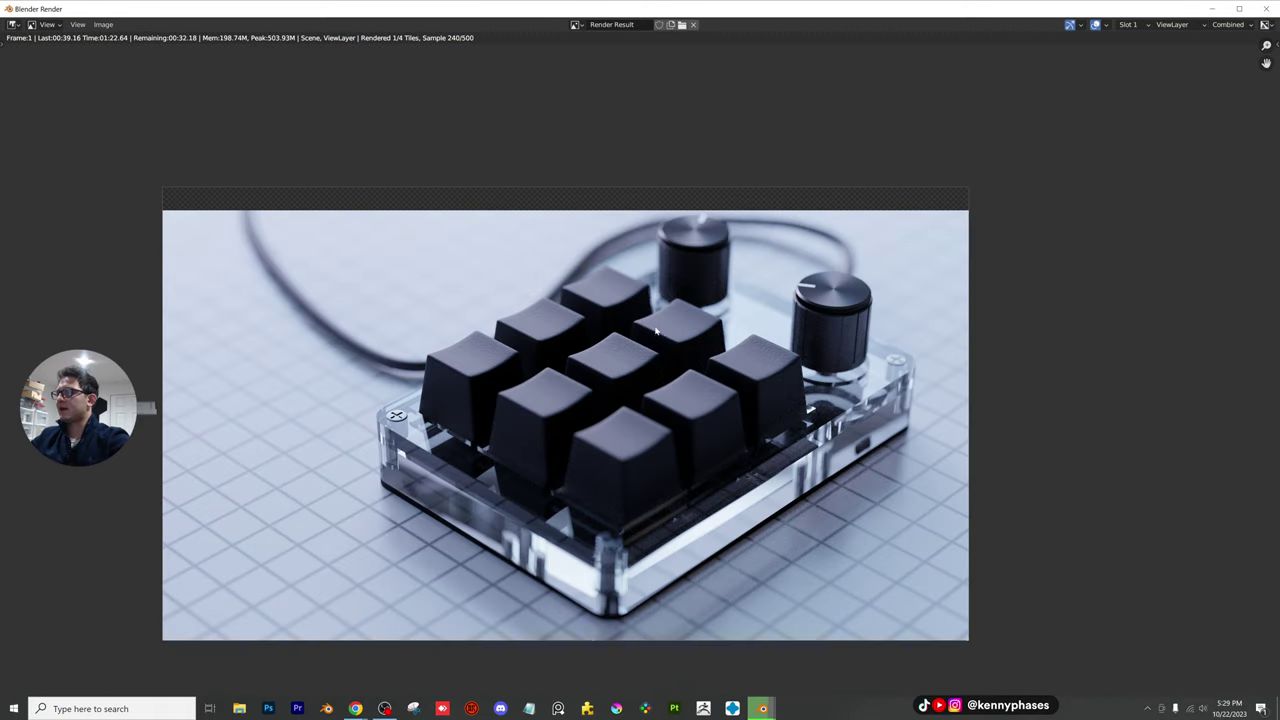
middle_click_drag(657, 332, 636, 292)
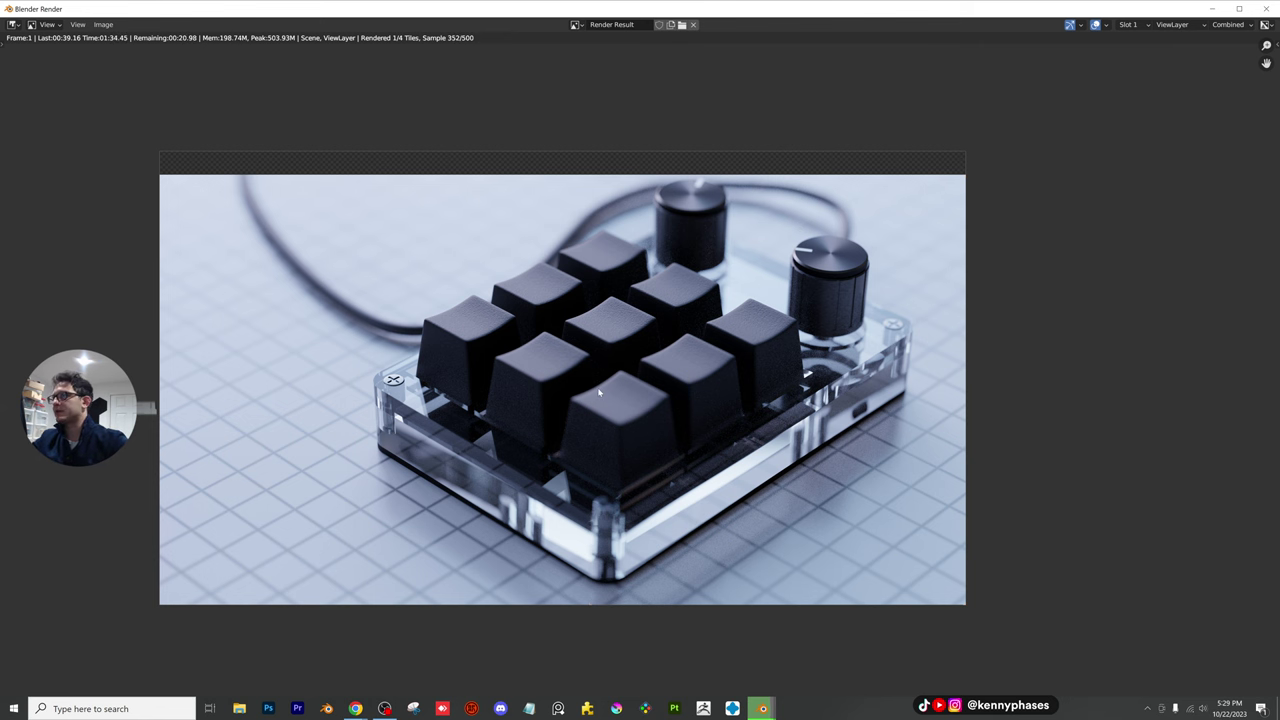
Inspect the front knob's brushed top, grooved side and clear base in the render, along with the full frame
scroll(603, 395, "up", 1)
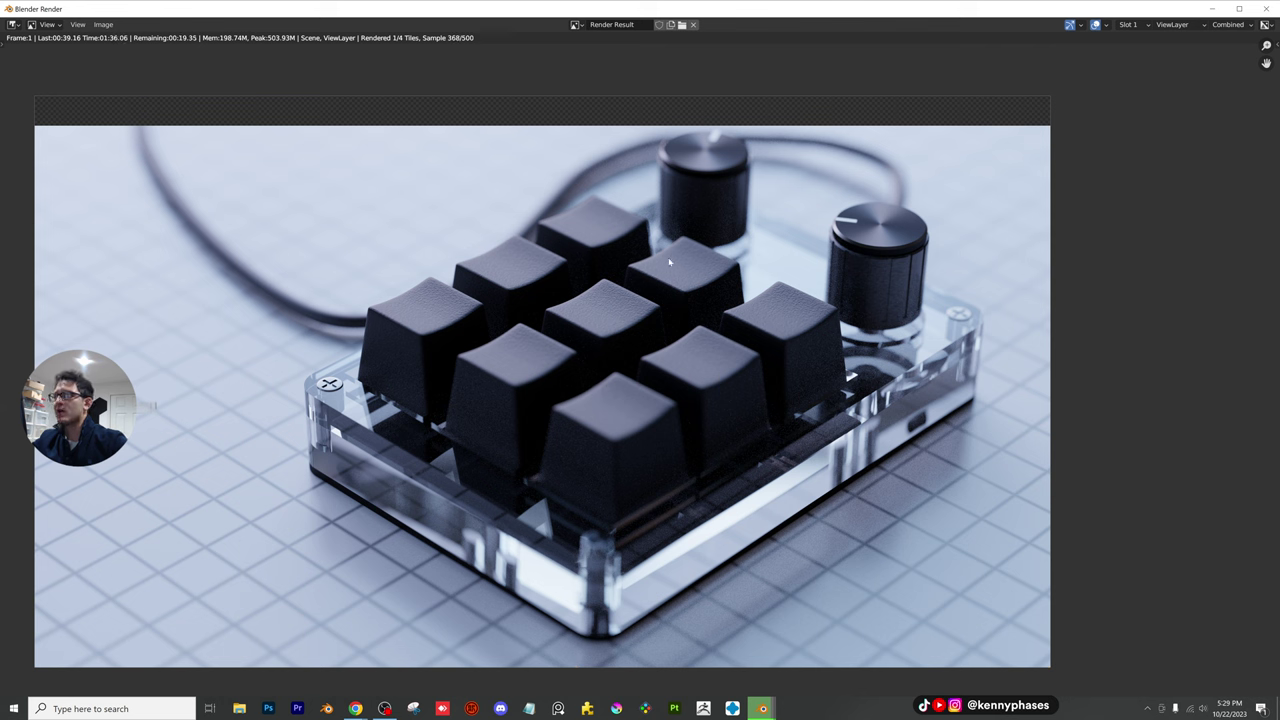
middle_click_drag(669, 364, 500, 416)
scroll(677, 377, "up", 2)
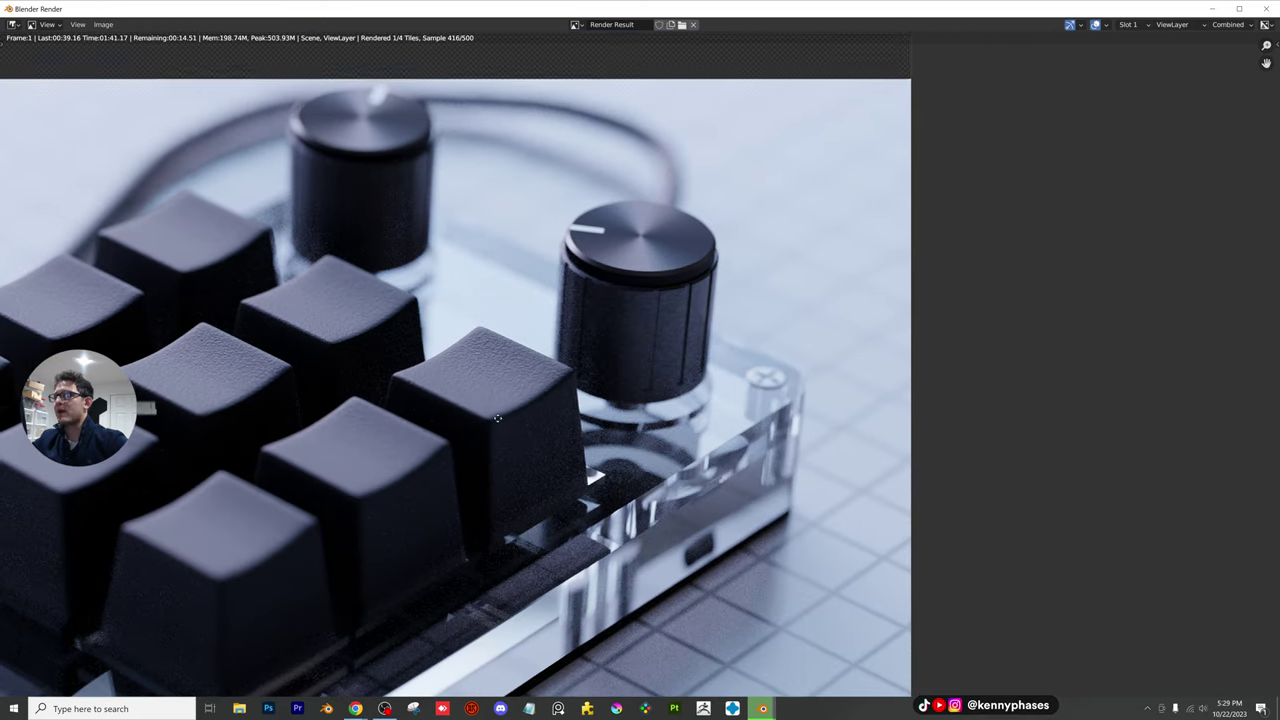
scroll(500, 416, "up", 3)
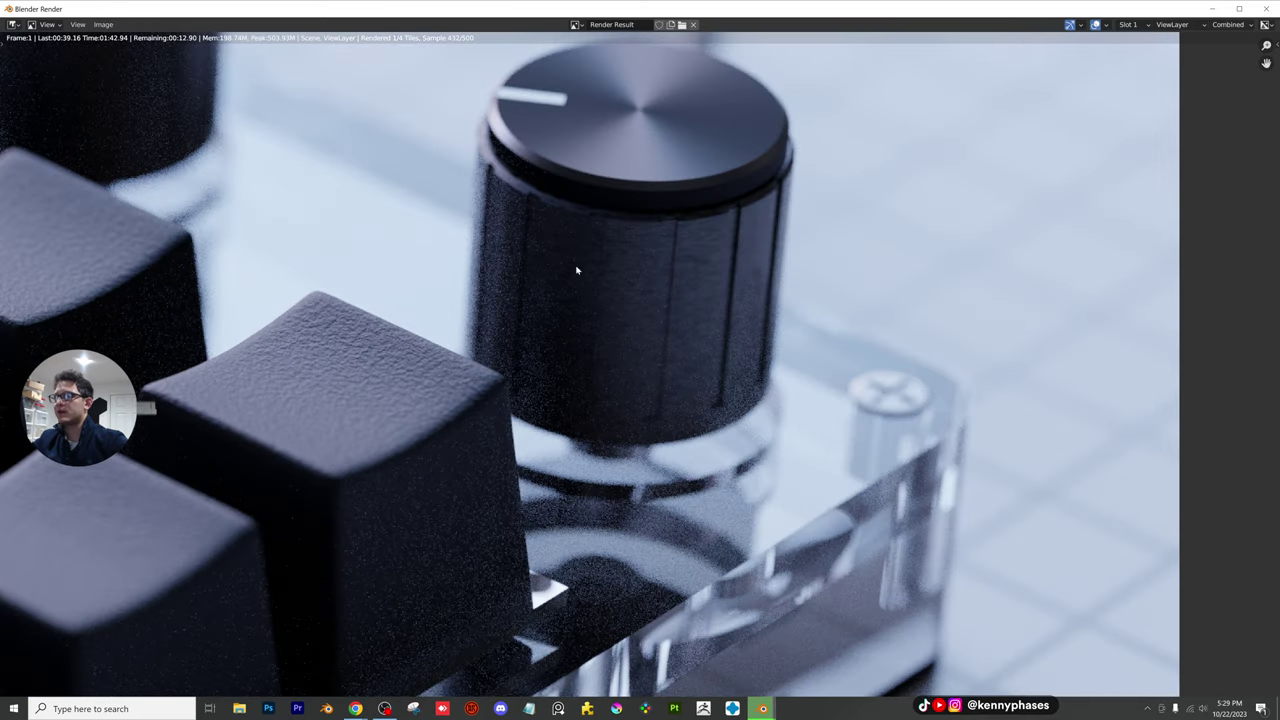
scroll(664, 287, "up", 1)
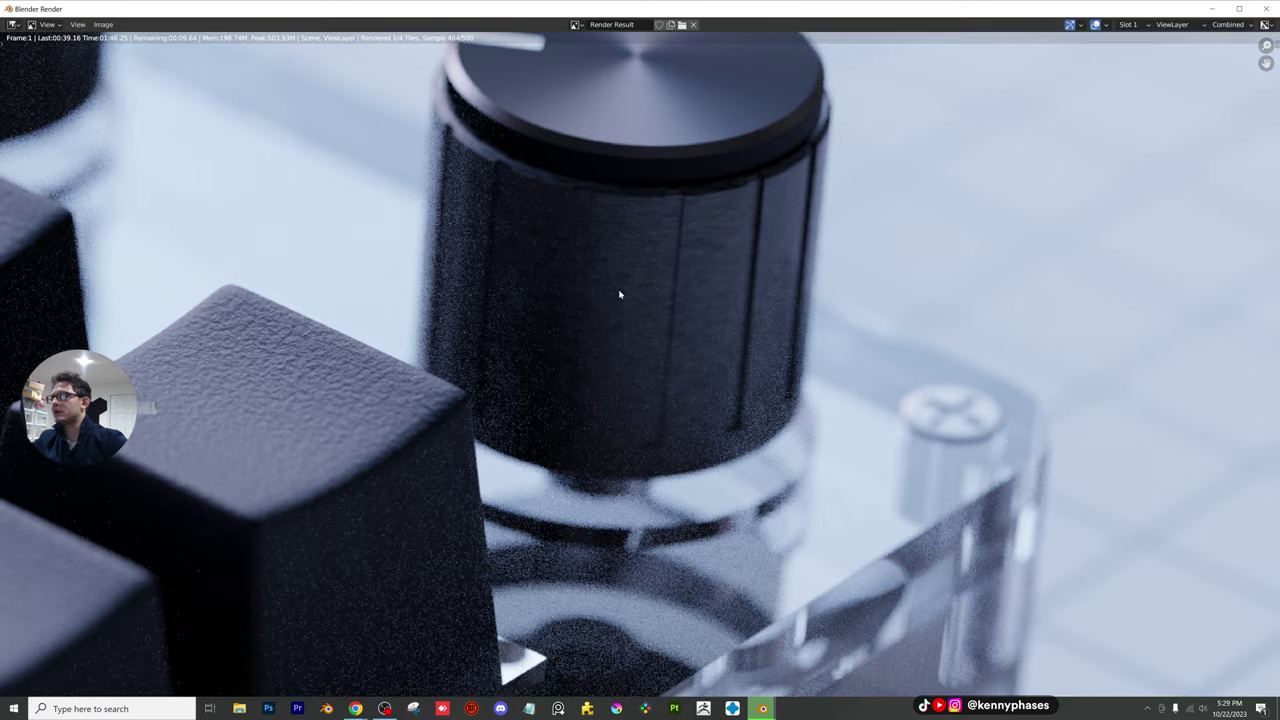
middle_click_drag(654, 115, 647, 326)
scroll(663, 246, "up", 2)
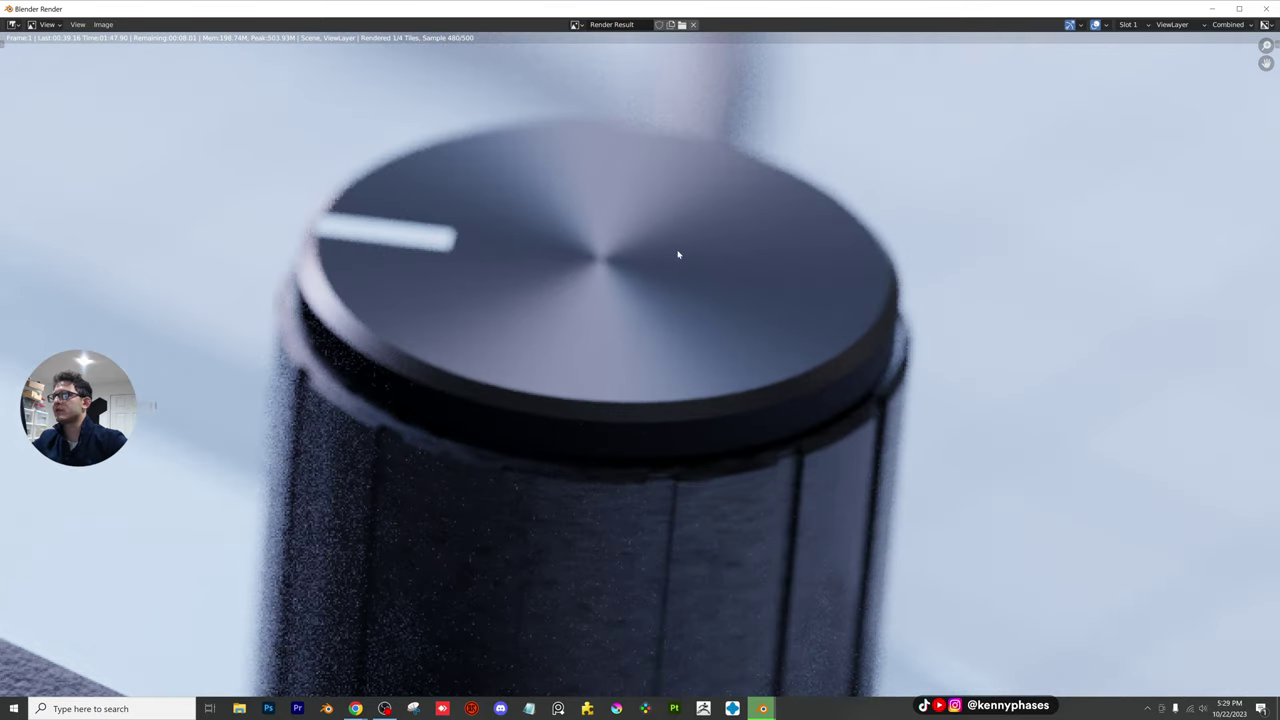
scroll(634, 273, "down", 7)
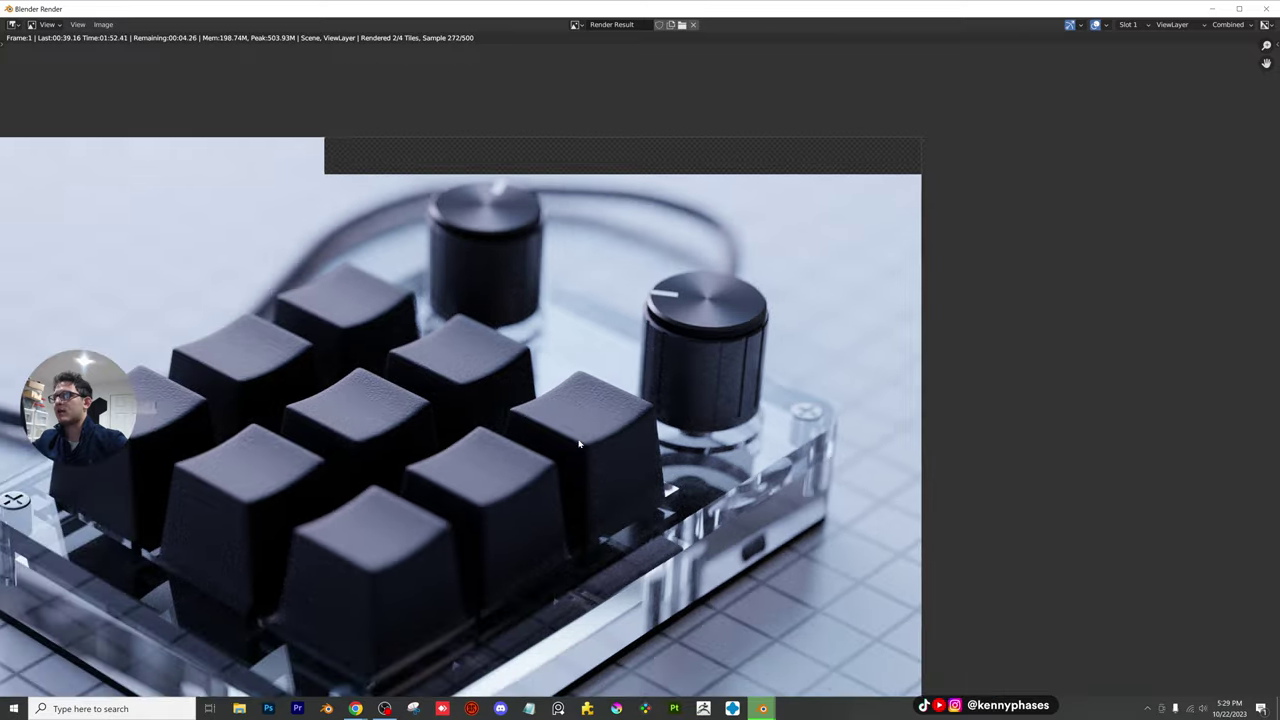
middle_click_drag(423, 489, 793, 409)
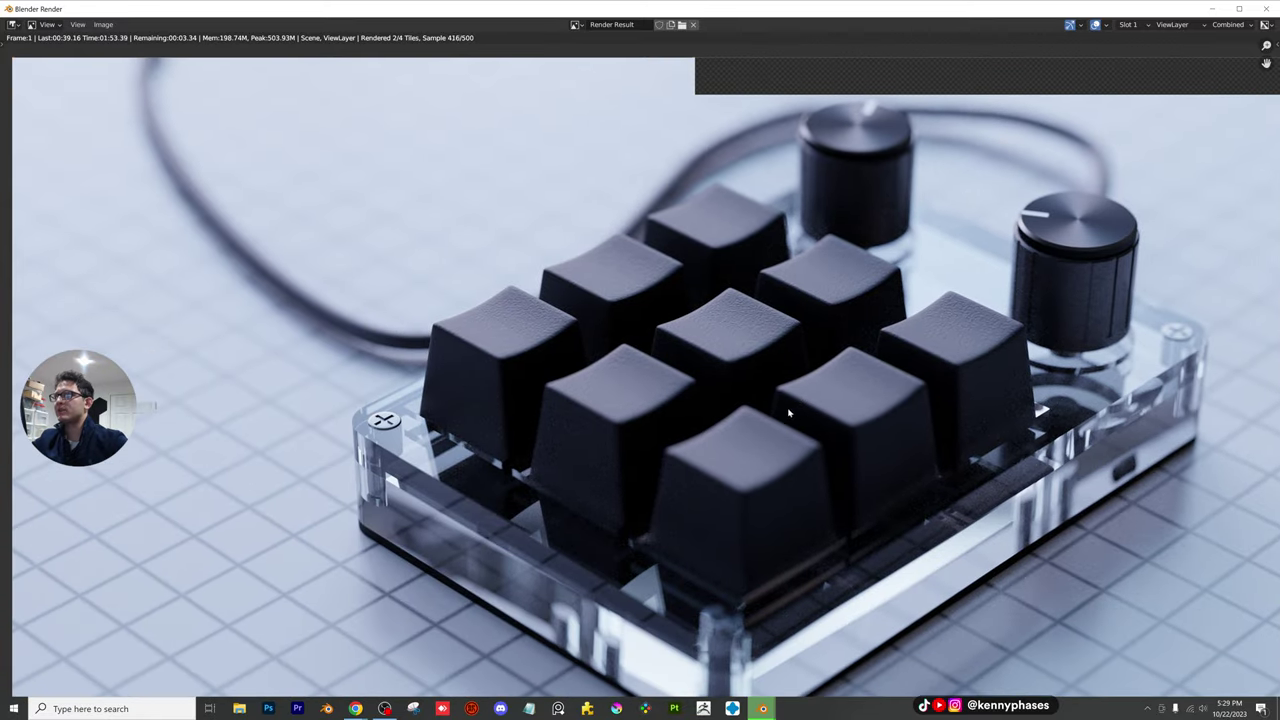
scroll(630, 416, "down", 1)
middle_click_drag(632, 420, 553, 371)
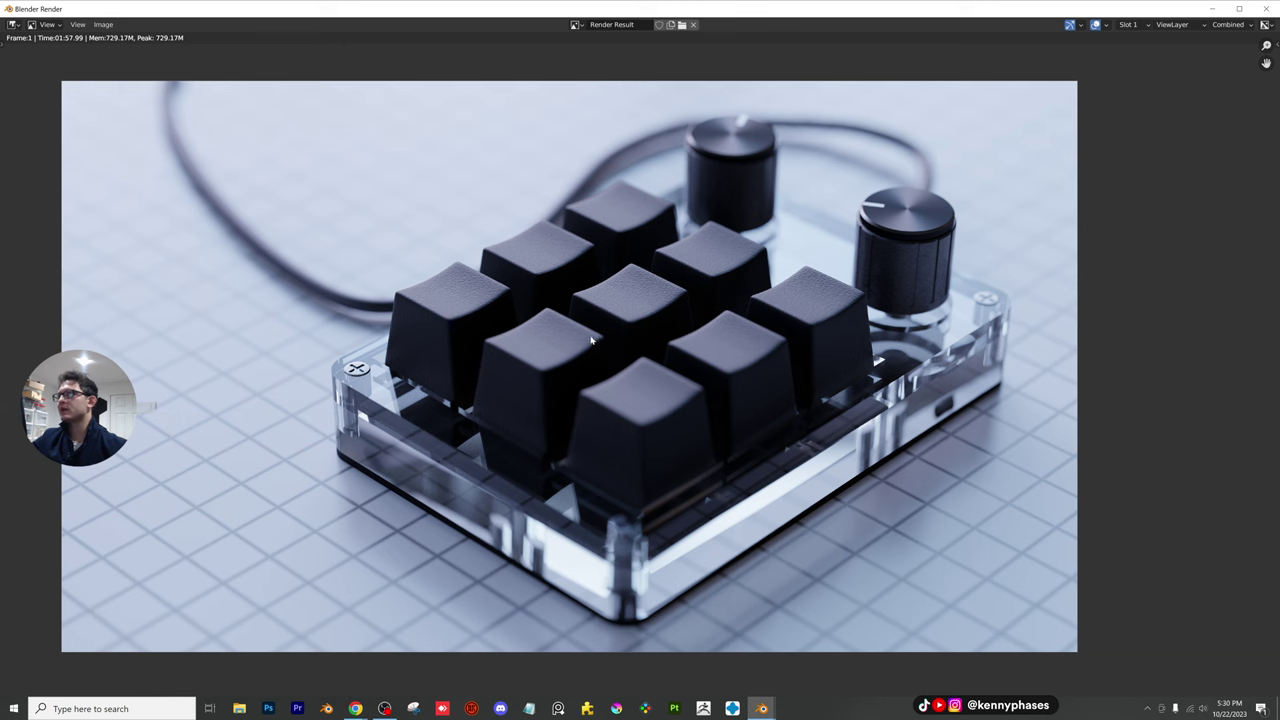
Examine the finished render for remaining grain in the blurred area between the rear keycap and the rear knob
middle_click_drag(645, 363, 573, 351)
scroll(573, 351, "up", 3)
middle_click_drag(637, 124, 663, 332)
scroll(689, 280, "up", 6)
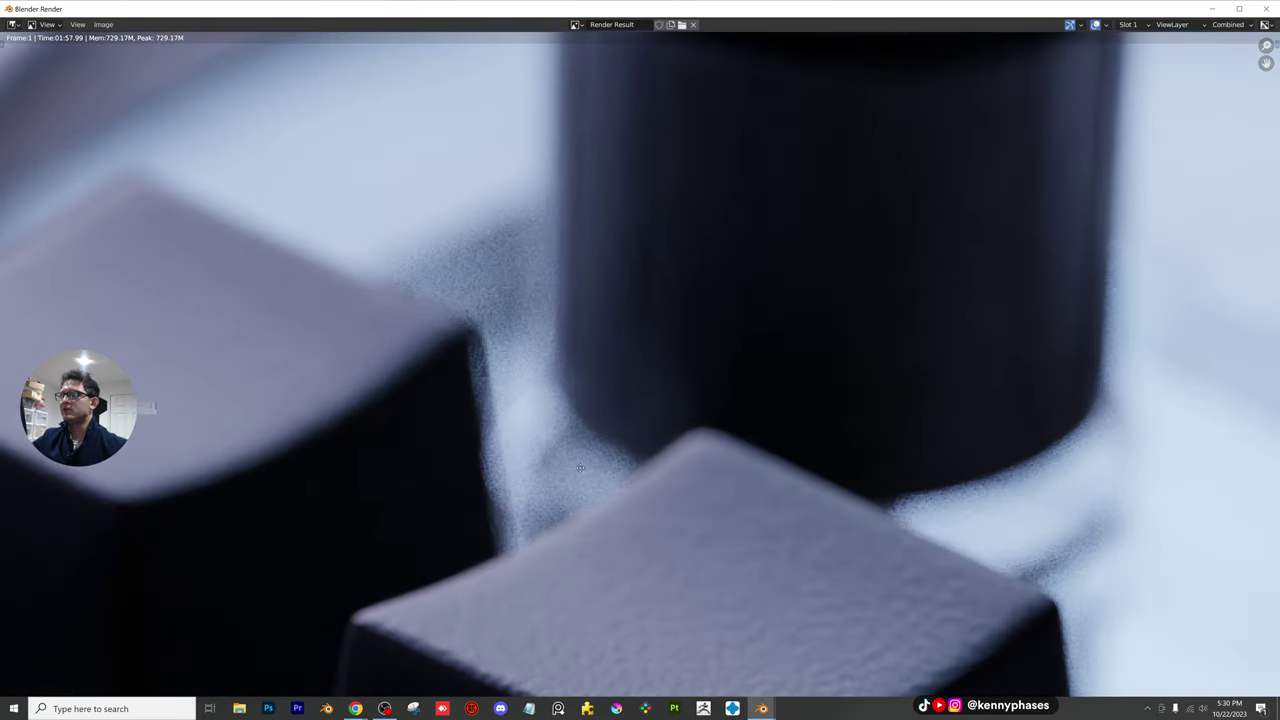
middle_click_drag(525, 368, 549, 383)
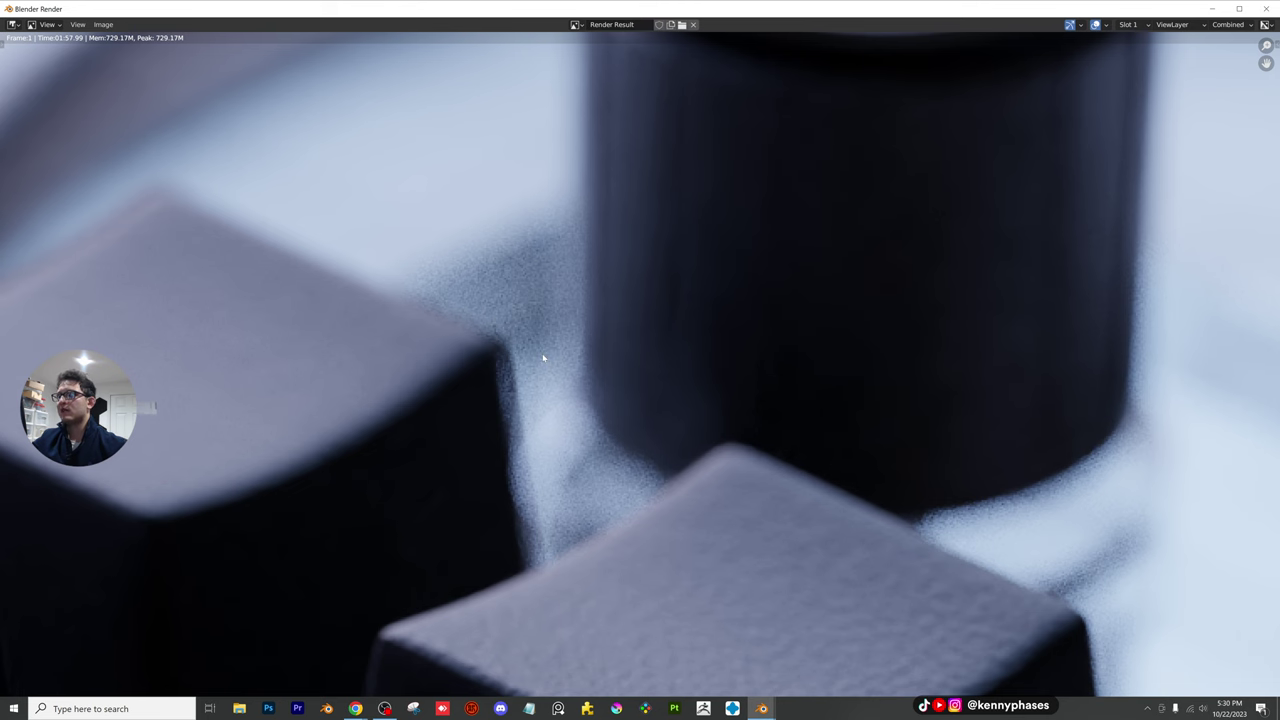
scroll(543, 358, "down", 6)
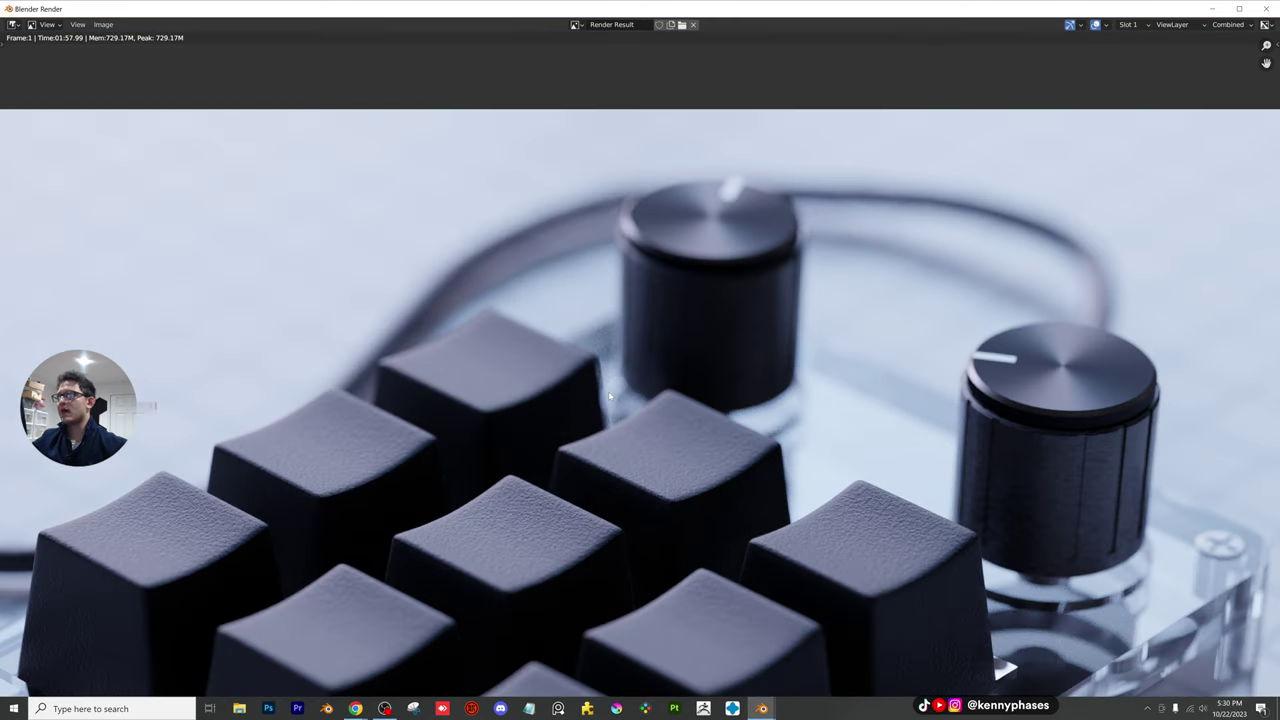
scroll(609, 397, "down", 6)
middle_click_drag(612, 400, 620, 352)
scroll(635, 410, "up", 1)
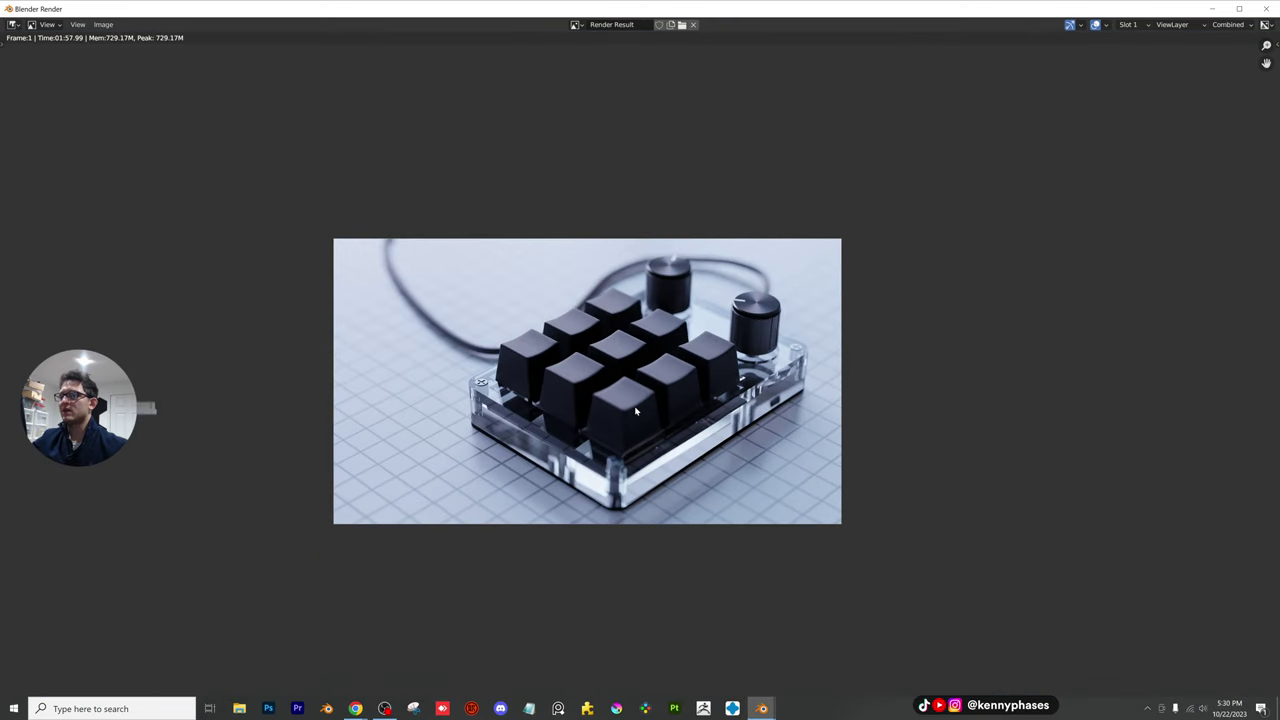
scroll(606, 408, "up", 2)
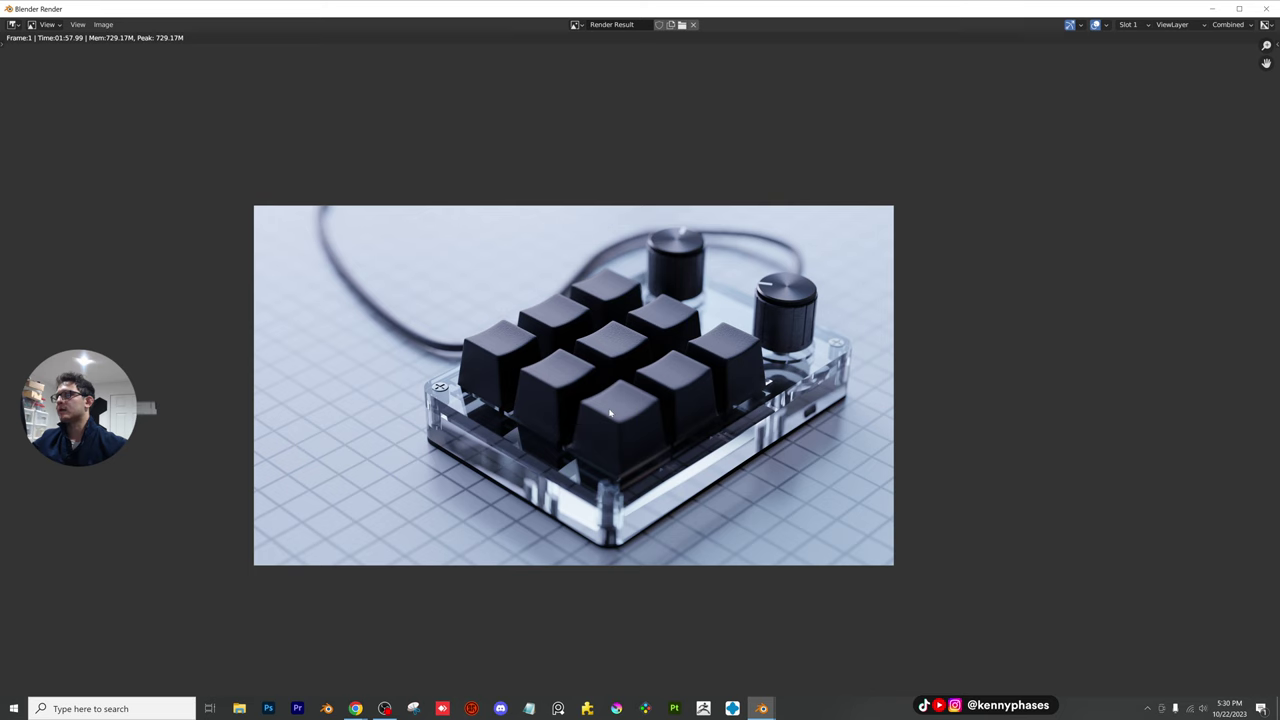
scroll(595, 360, "up", 4)
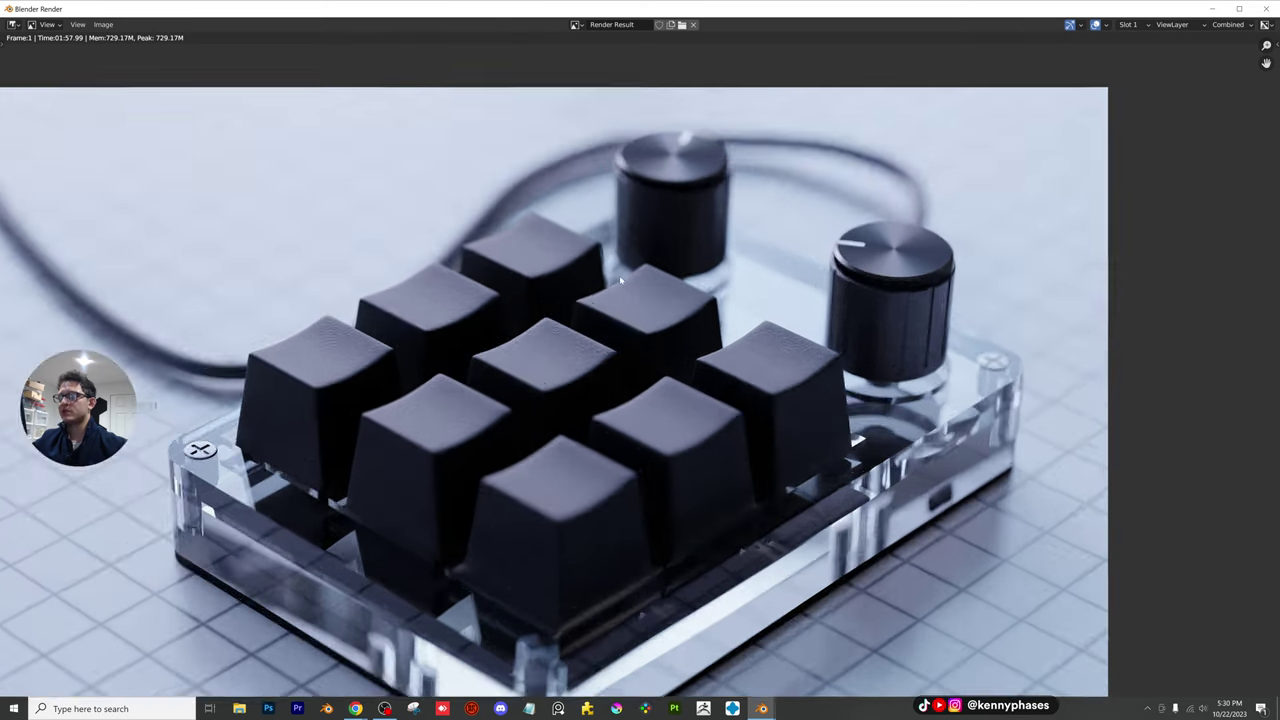
middle_click_drag(605, 214, 563, 271)
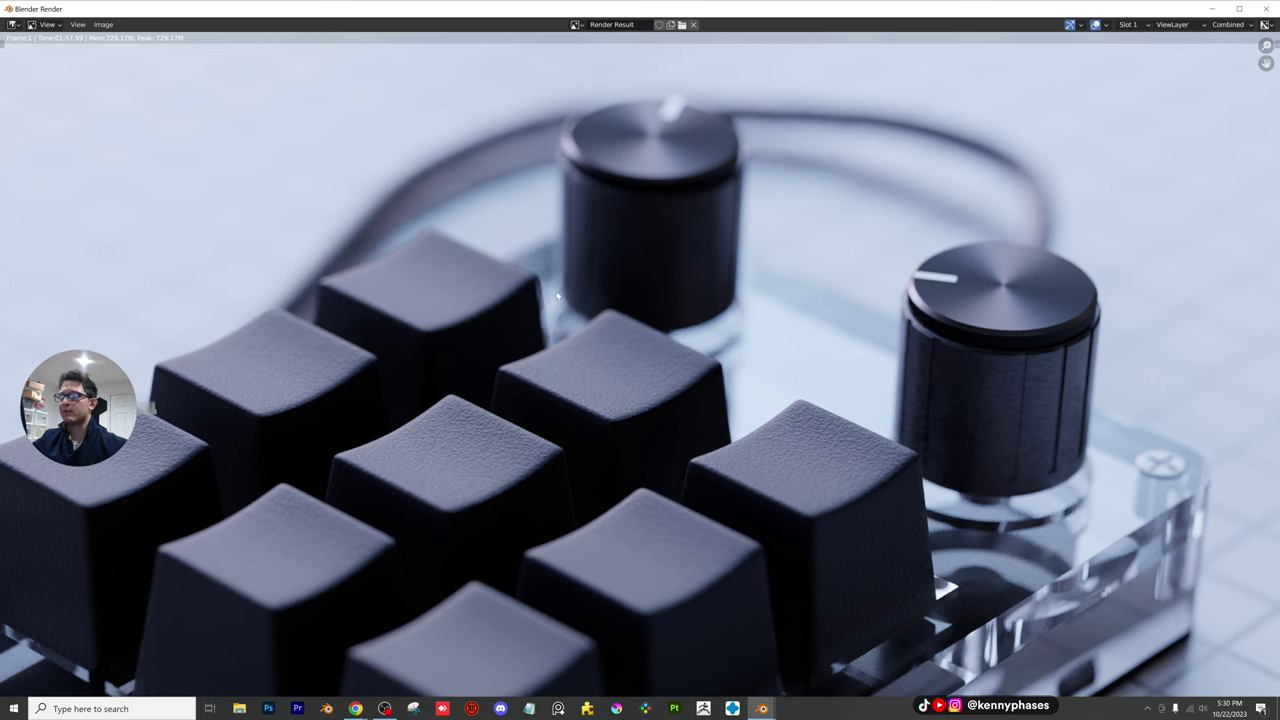
scroll(558, 296, "up", 2)
middle_click_drag(555, 290, 655, 373)
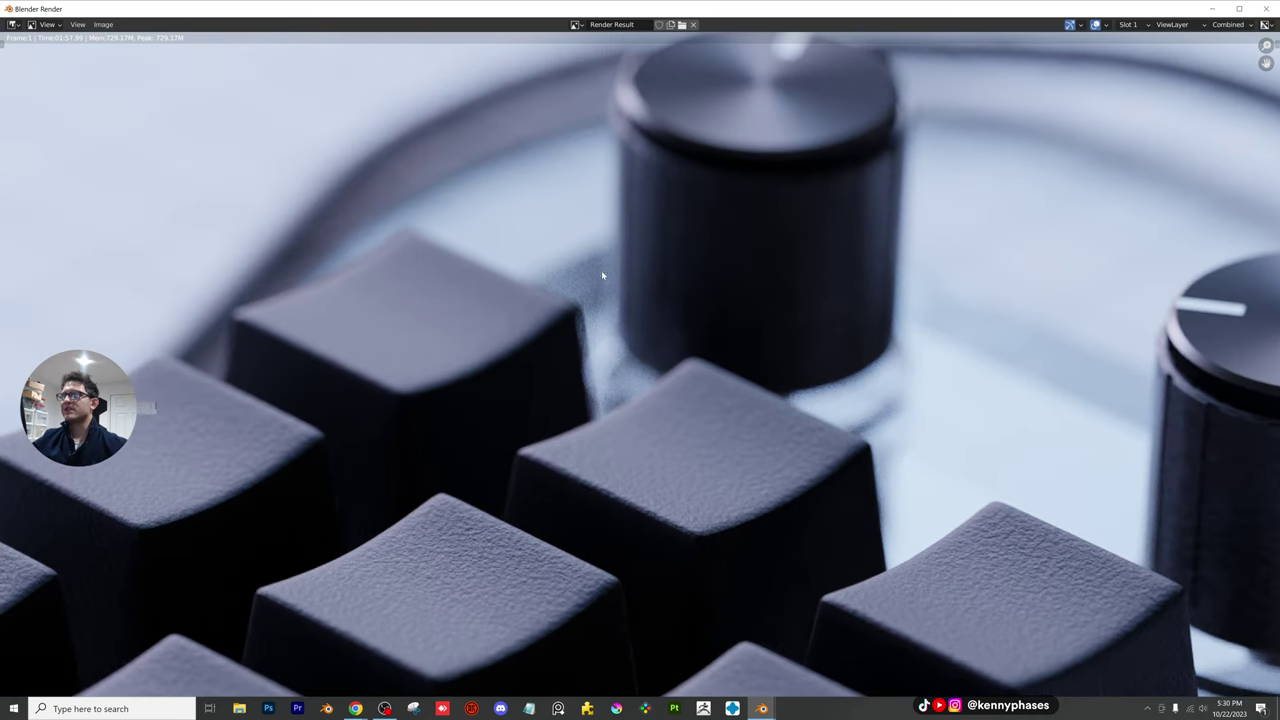
scroll(580, 316, "down", 6)
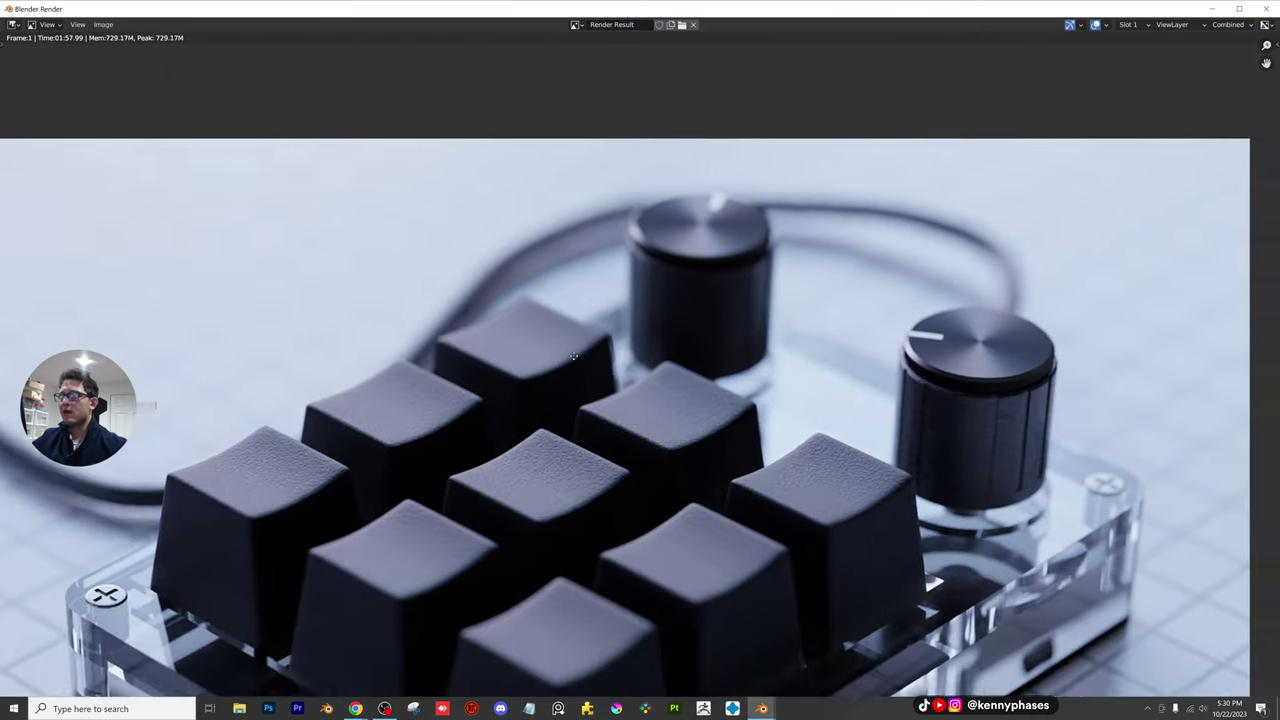
Save the finished render as the PNG image Keyboard-Modeling-Practice.png in the Downloads folder
scroll(603, 311, "down", 4)
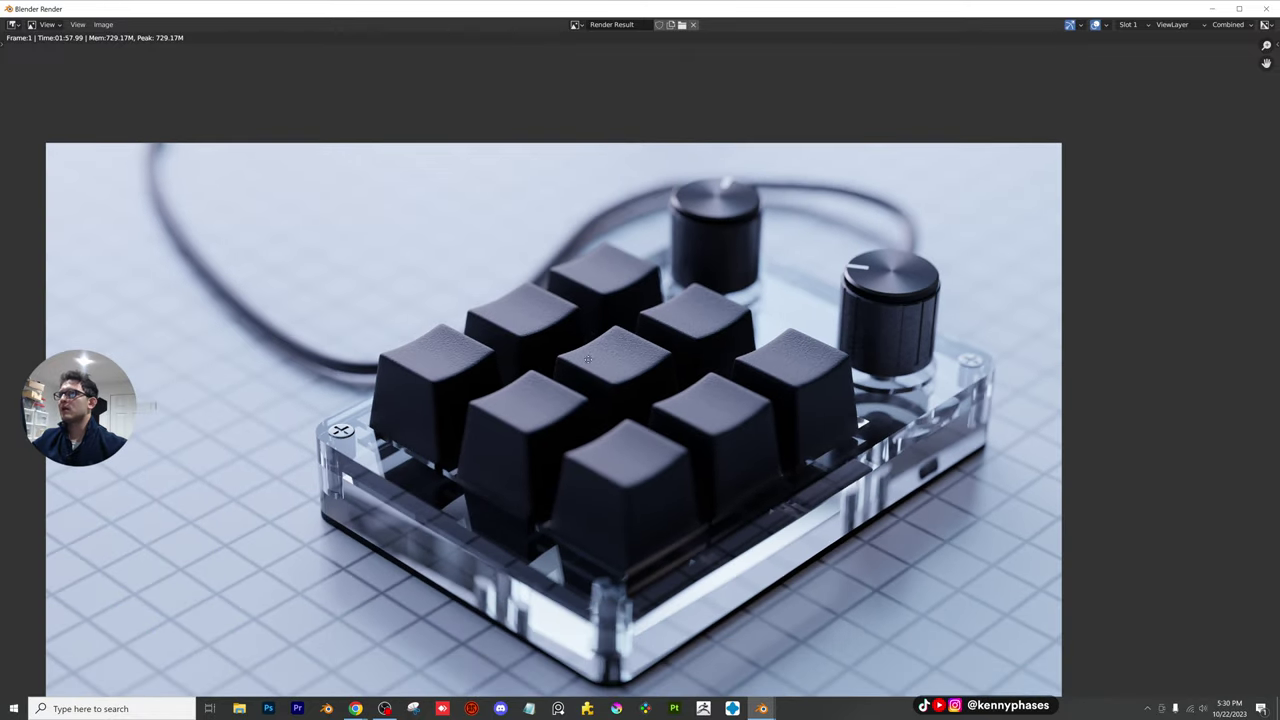
middle_click_drag(588, 360, 594, 328)
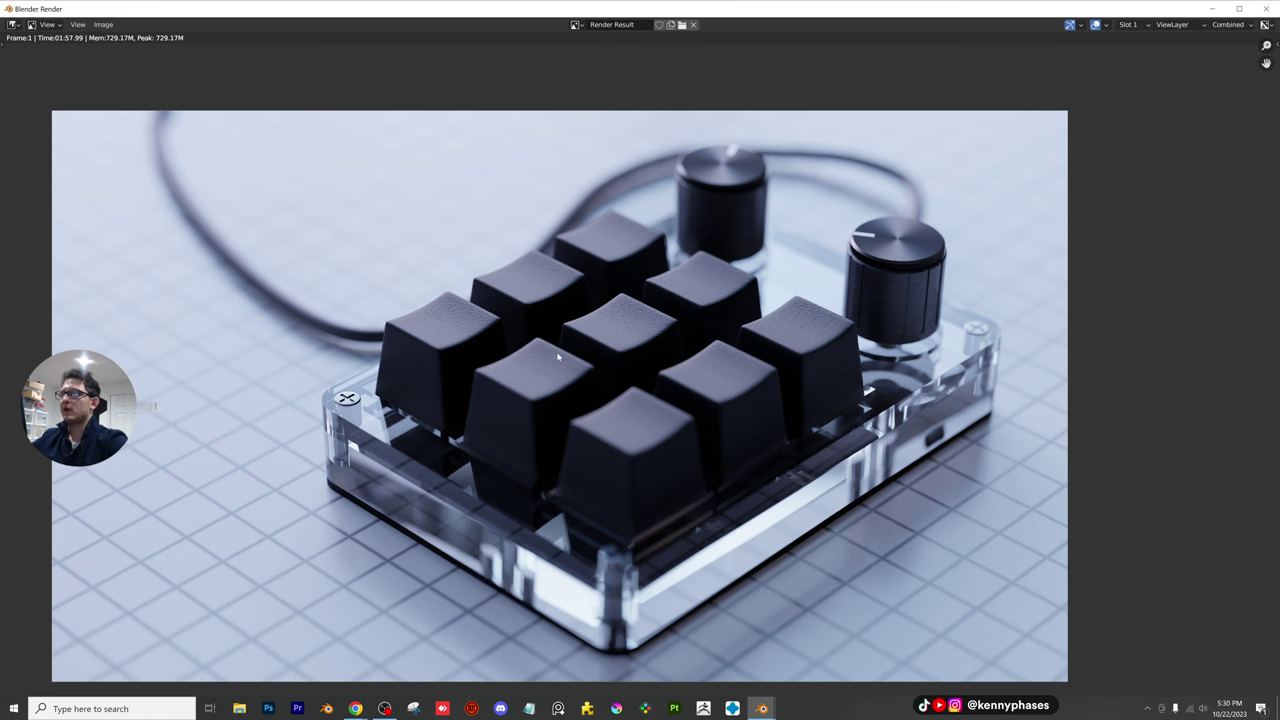
scroll(550, 352, "down", 1)
left_click(103, 24)
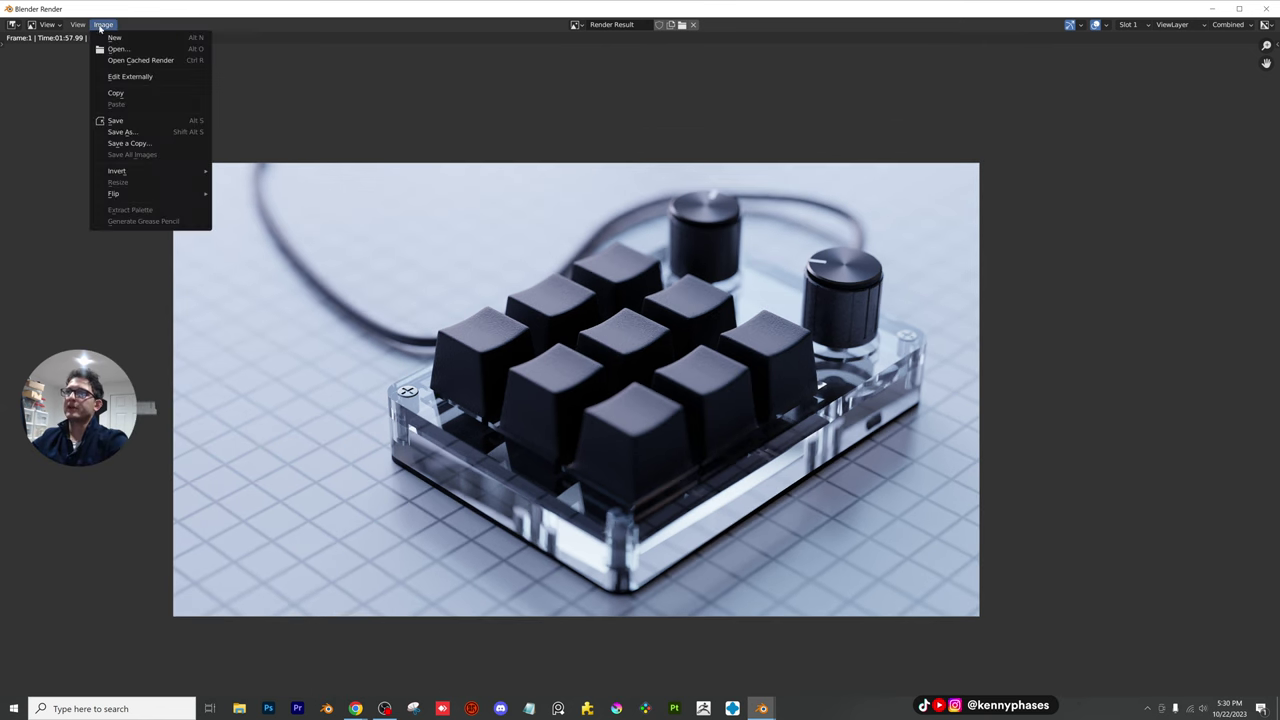
left_click(135, 132)
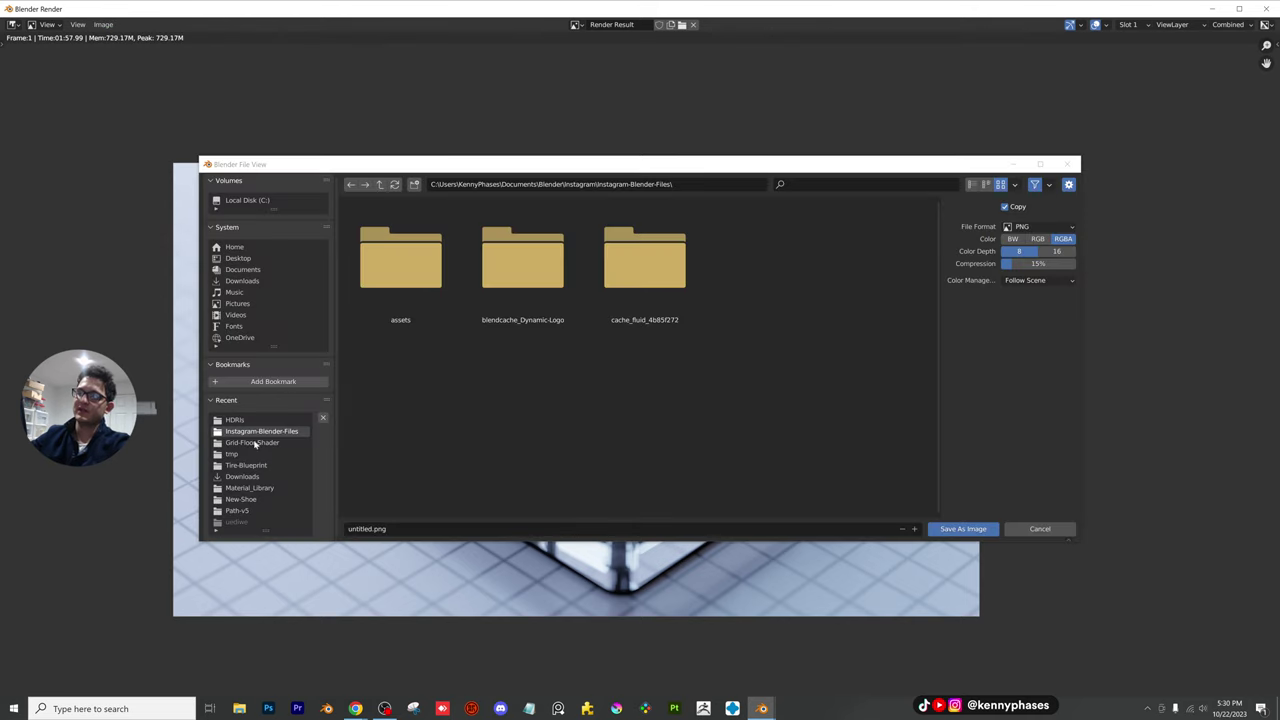
left_click(241, 281)
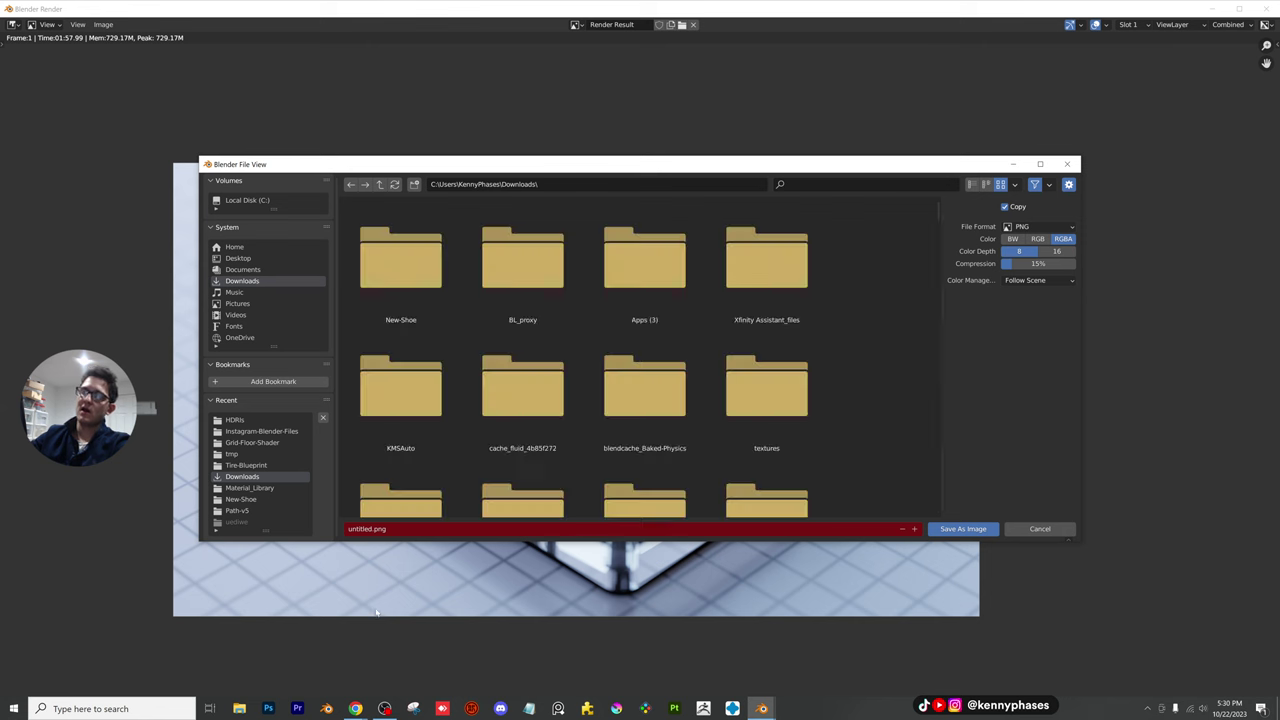
left_click(367, 528)
type("Keyboard-M")
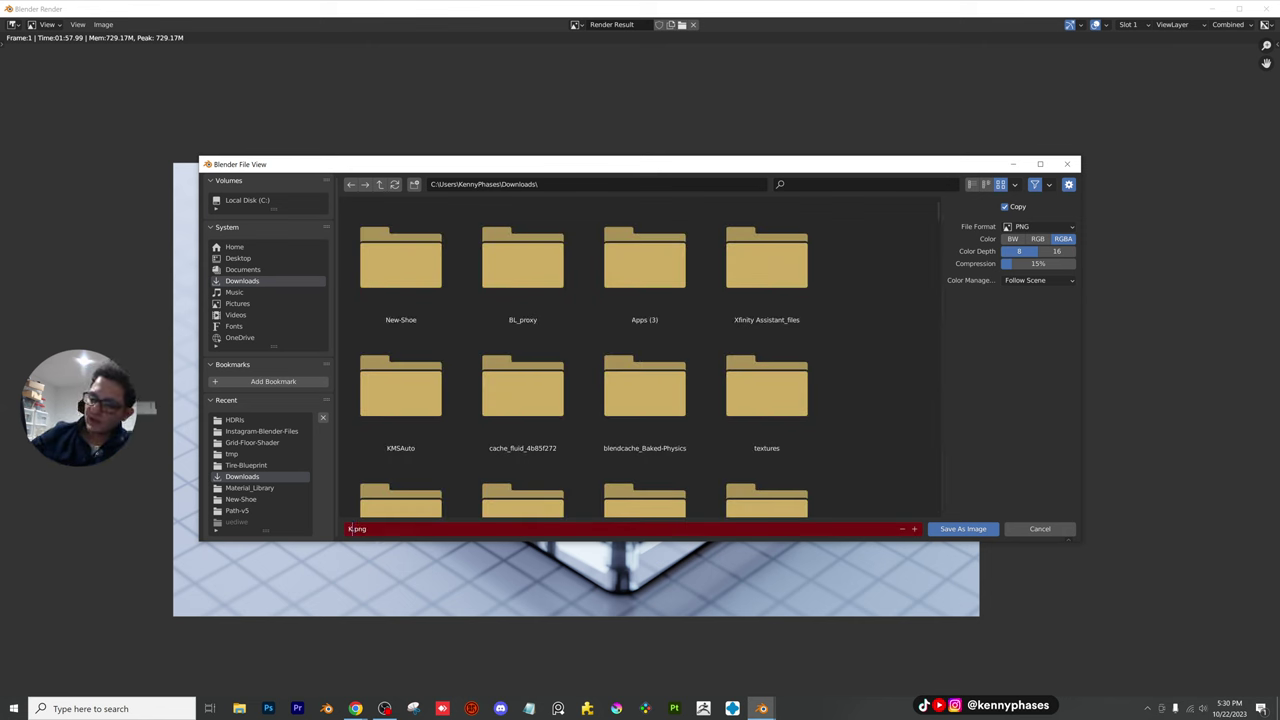
type("odeling-pr")
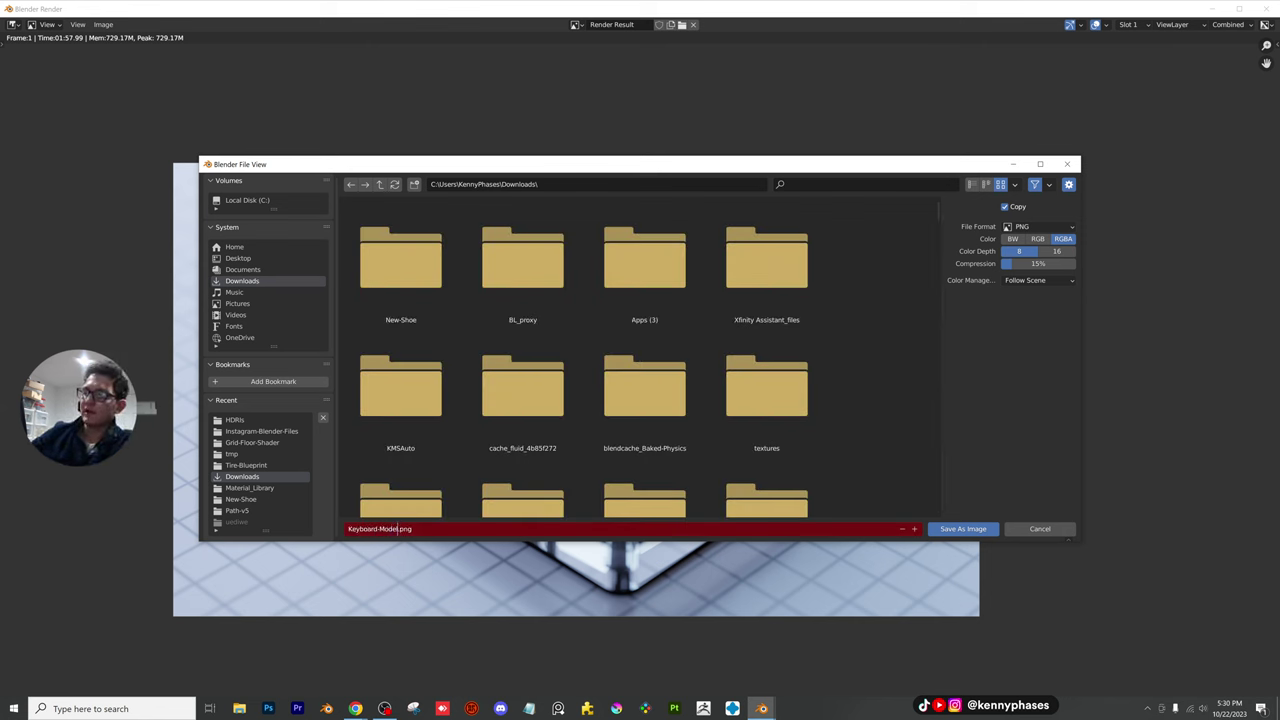
type("a")
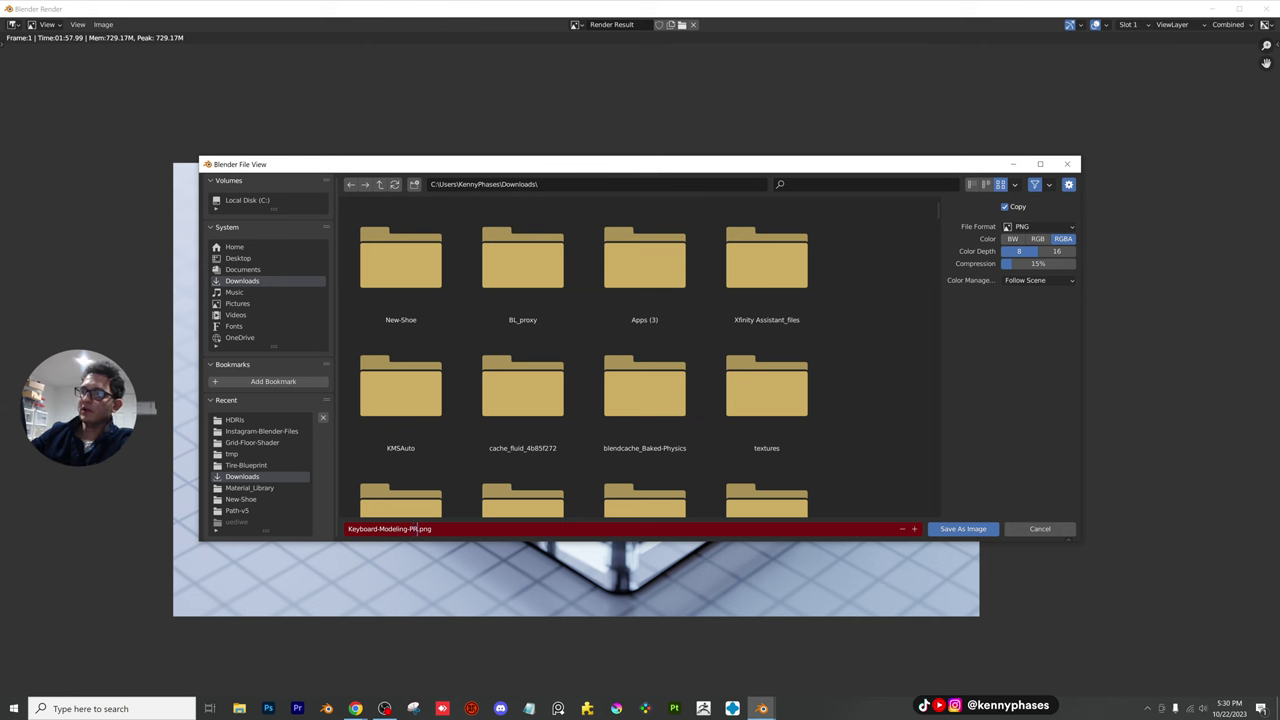
type("ctice")
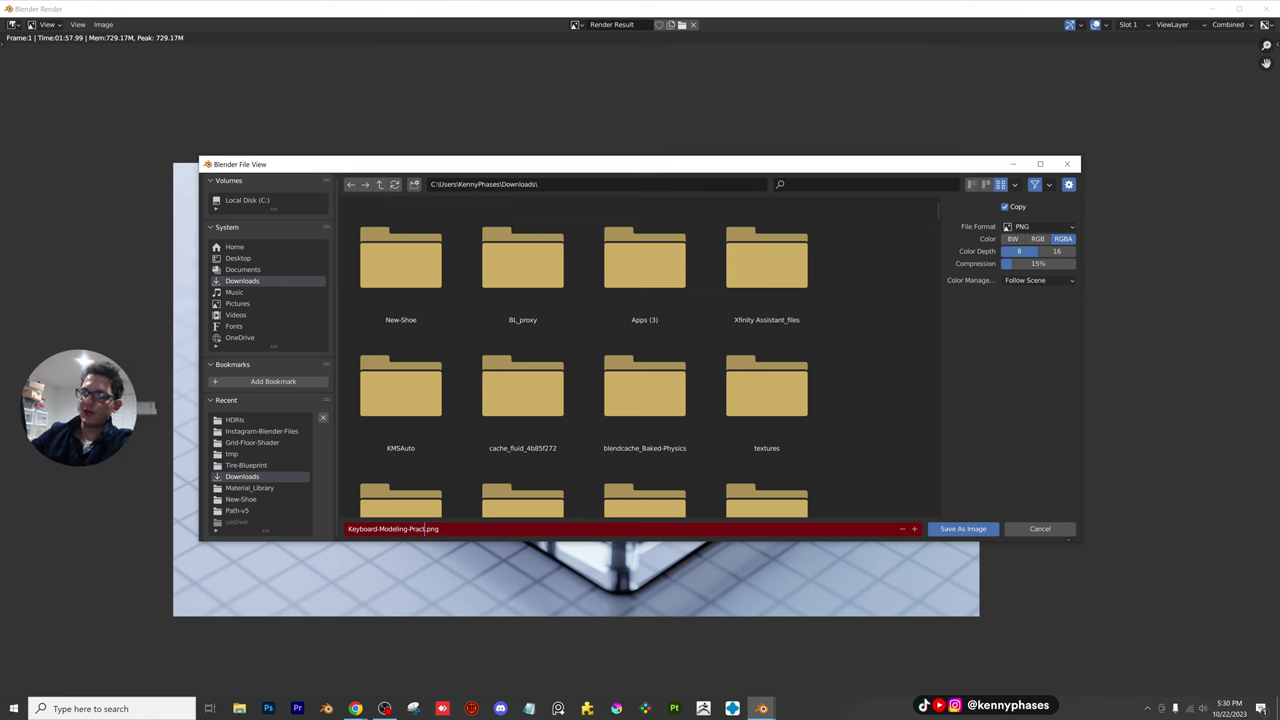
left_click(965, 529)
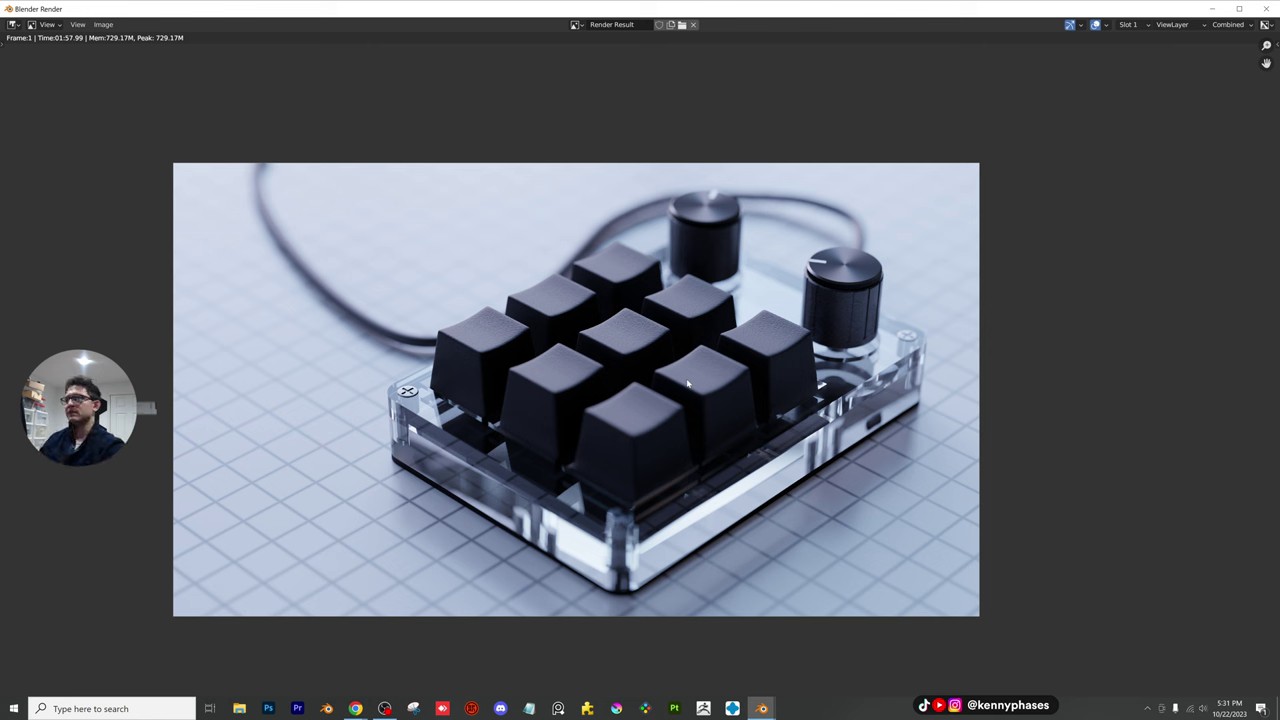
Examine the keycap texture, the front knob and the screwed corner of the clear case up close, and the full frame
scroll(670, 362, "up", 5)
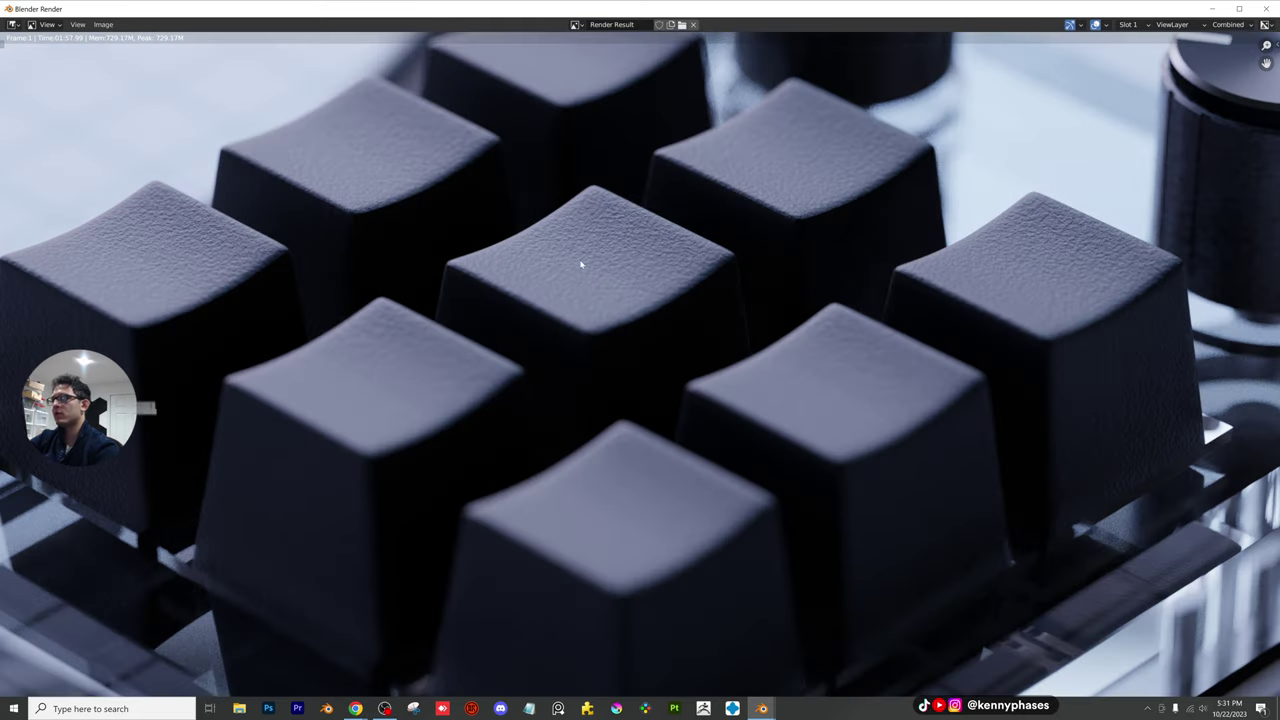
scroll(514, 373, "down", 2)
middle_click_drag(514, 373, 254, 437)
scroll(761, 318, "up", 3)
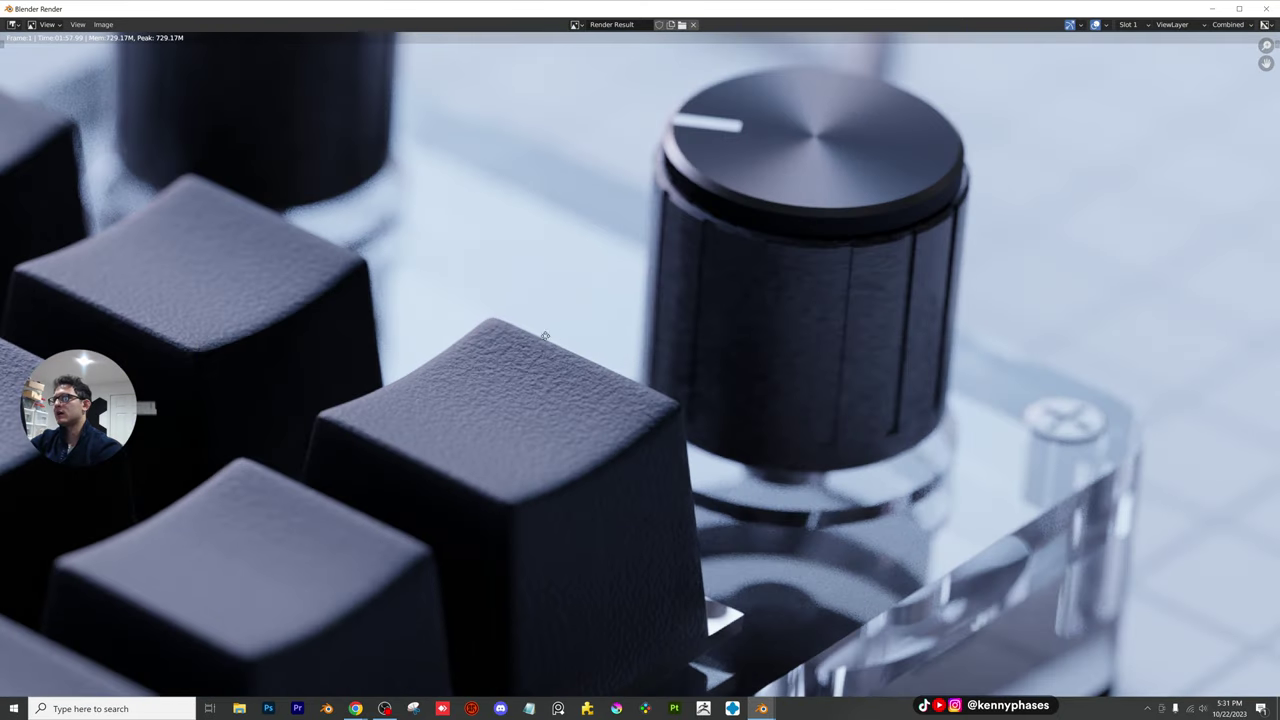
middle_click_drag(543, 343, 423, 371)
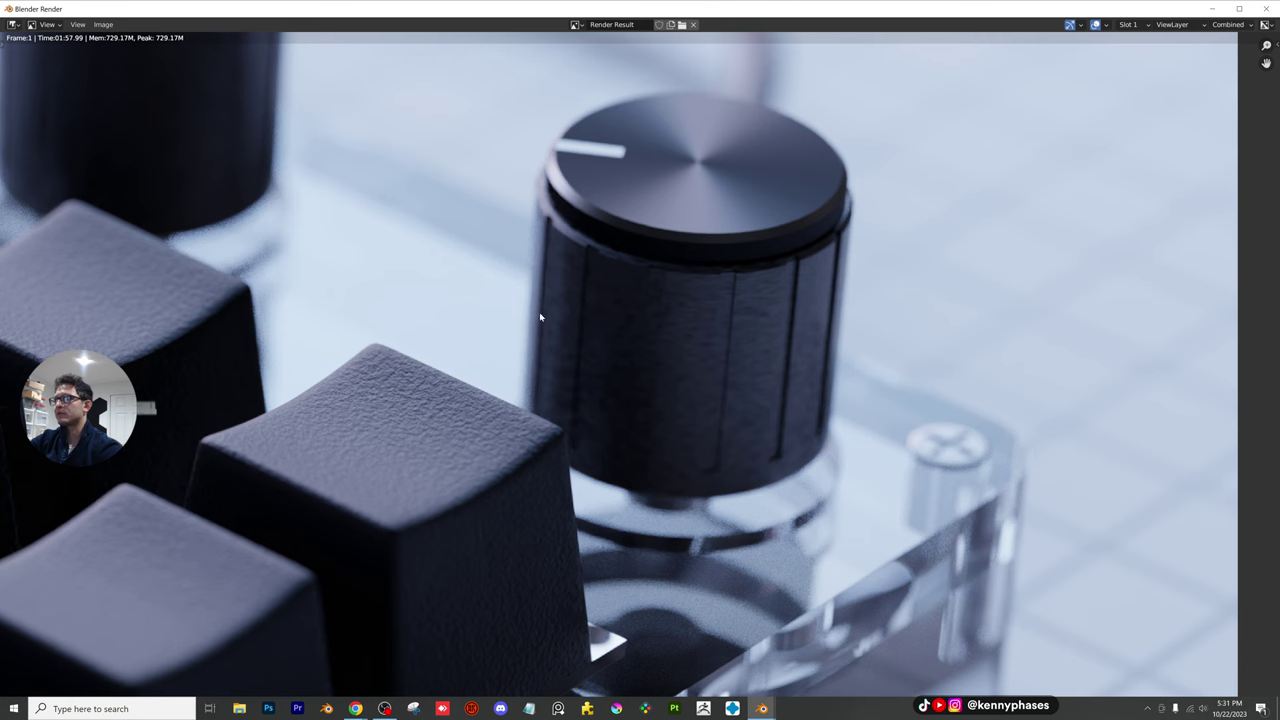
scroll(527, 331, "down", 4)
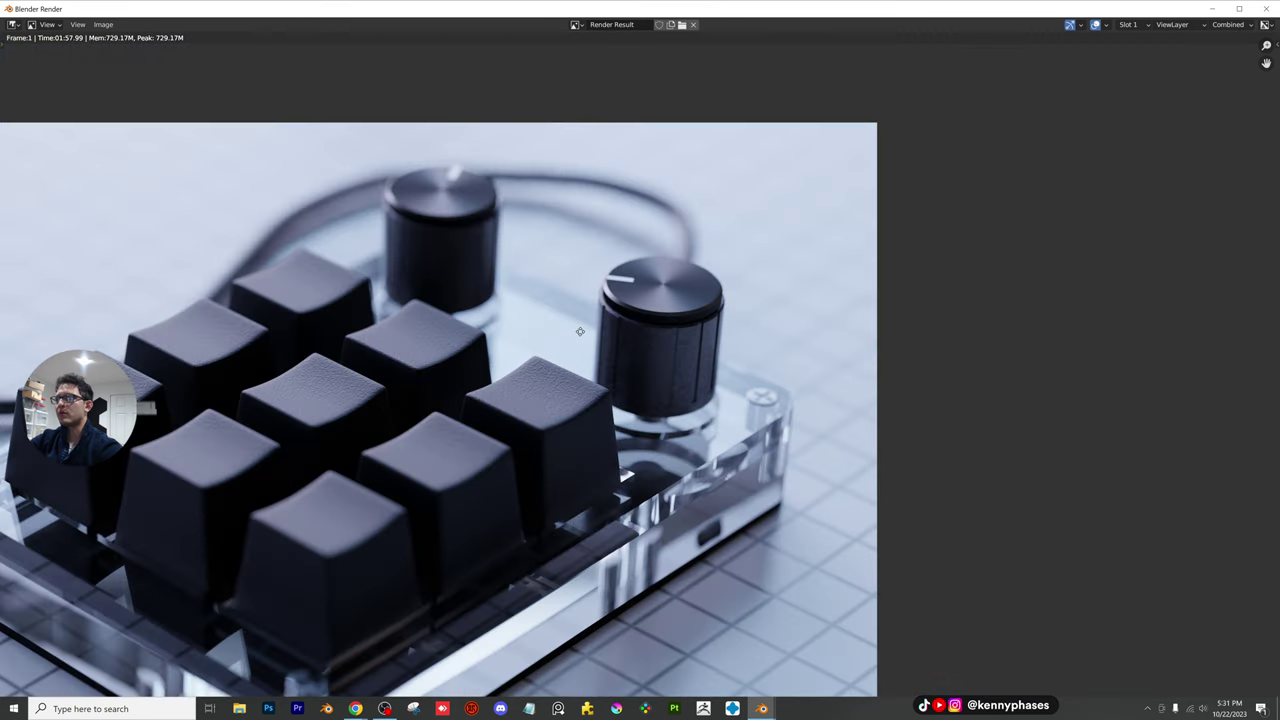
scroll(527, 331, "down", 4)
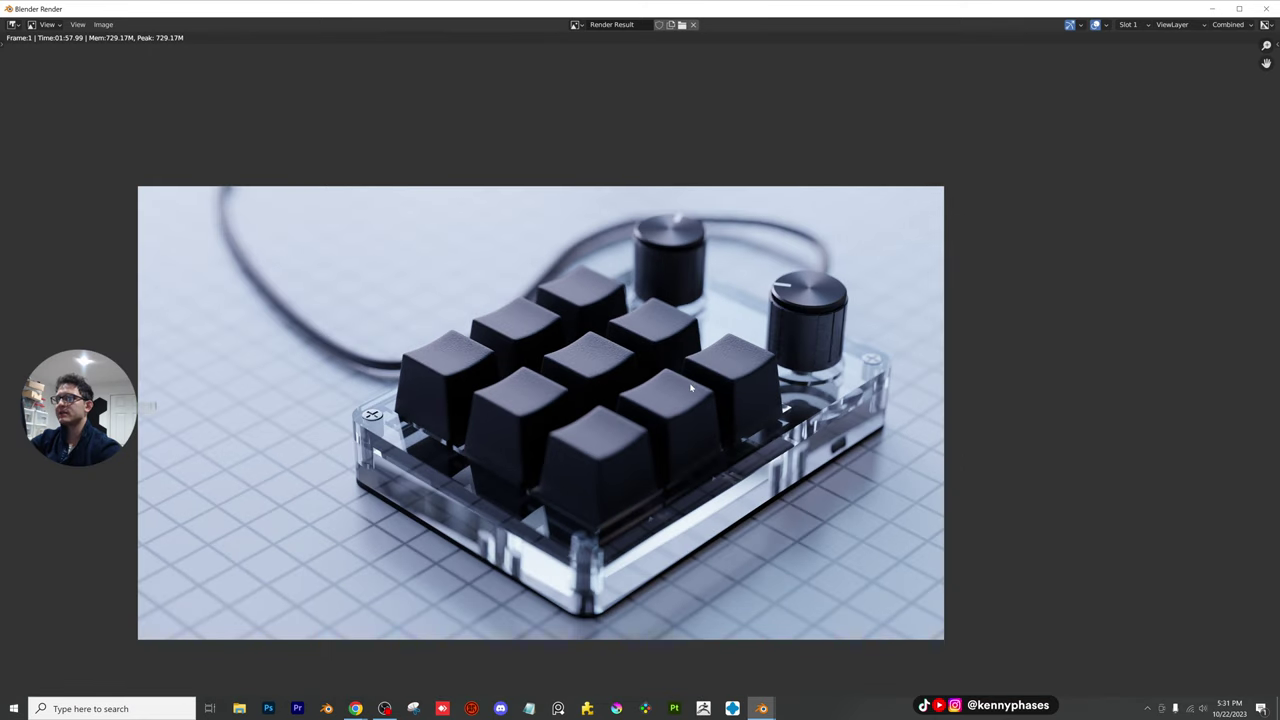